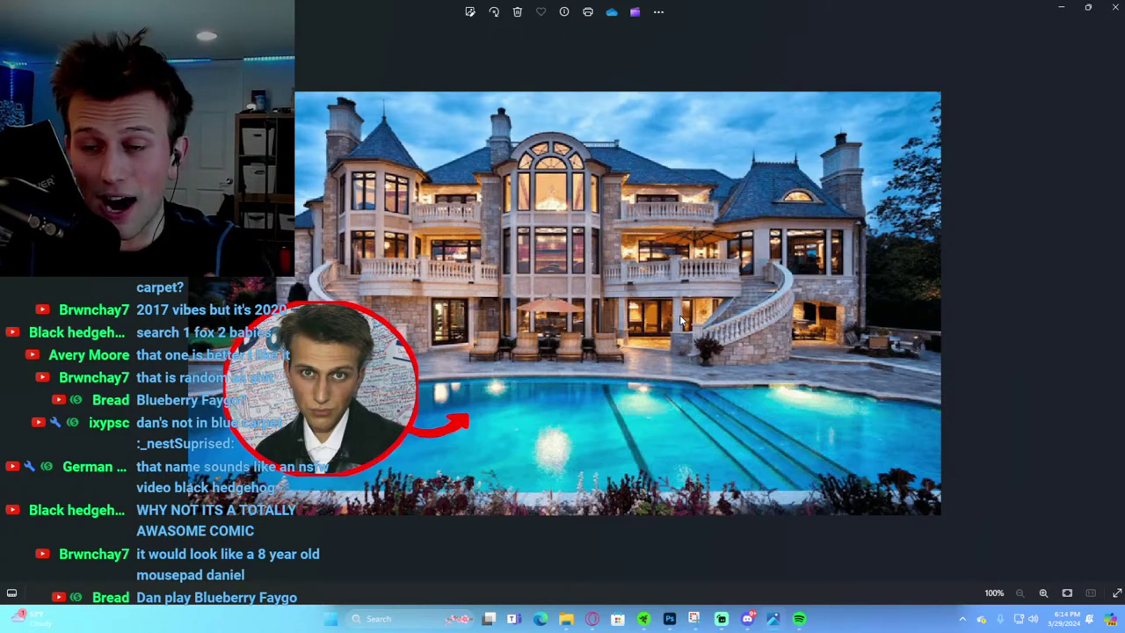
# Flip back and forth between the mansion and Nest studios mouse-pad images to compare them
pyautogui.scroll(3, 682, 321)
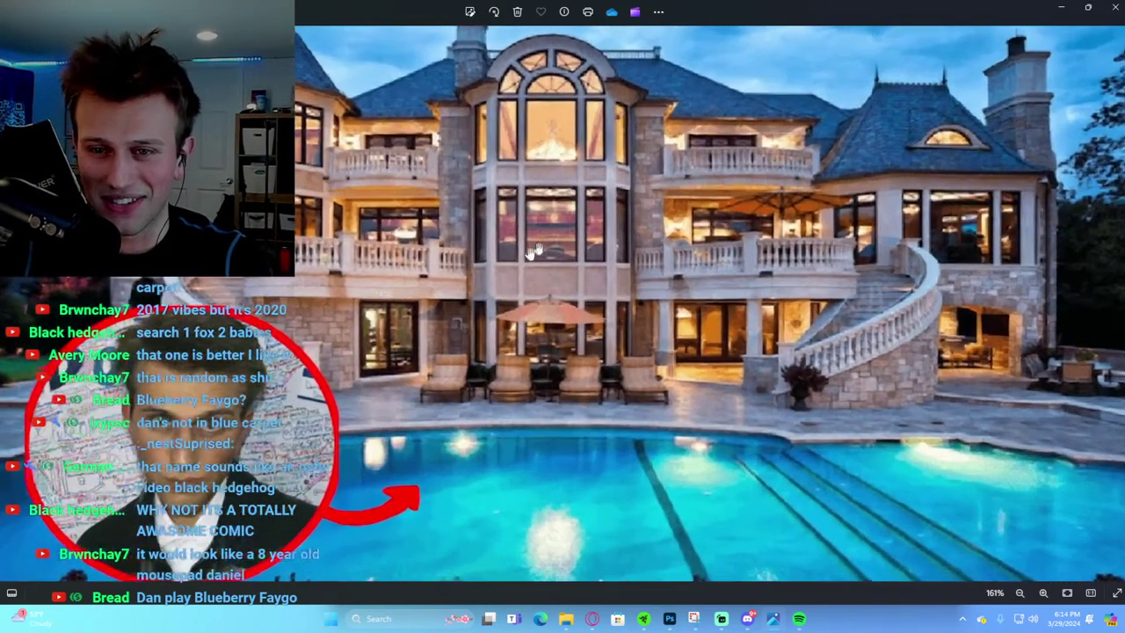
pyautogui.scroll(-2, 643, 275)
pyautogui.press('Right')
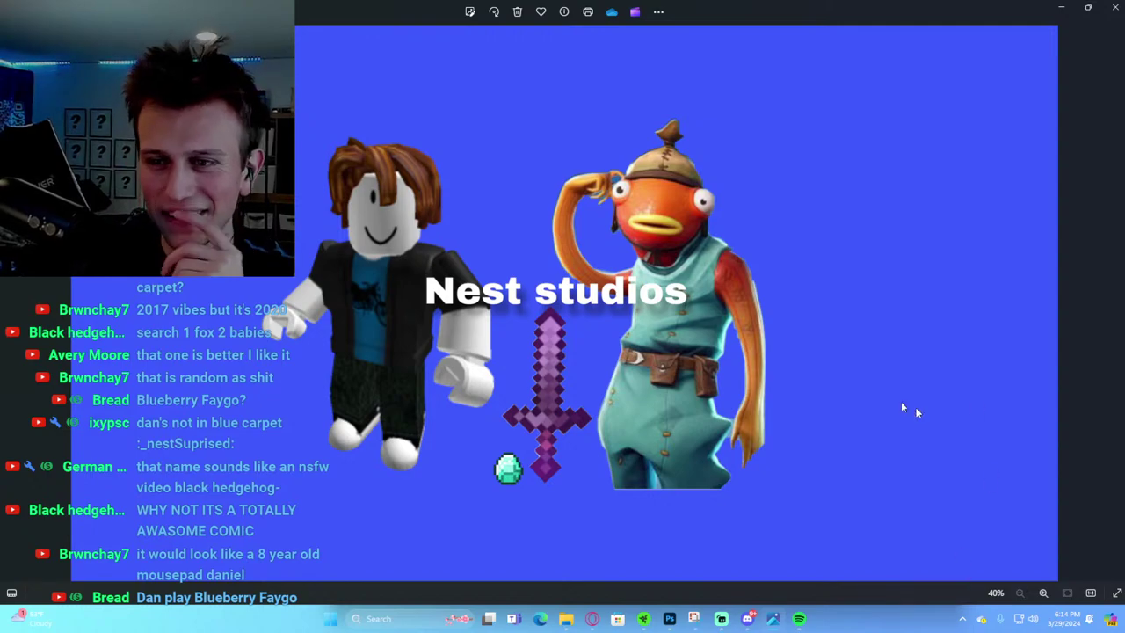
pyautogui.press('Left')
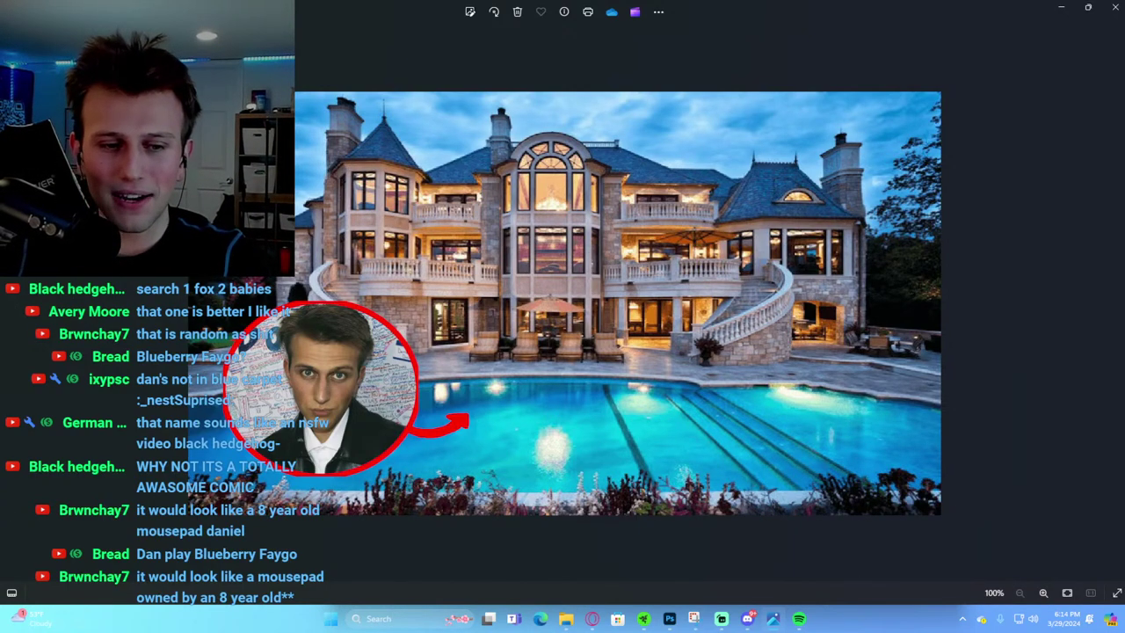
pyautogui.press('Right')
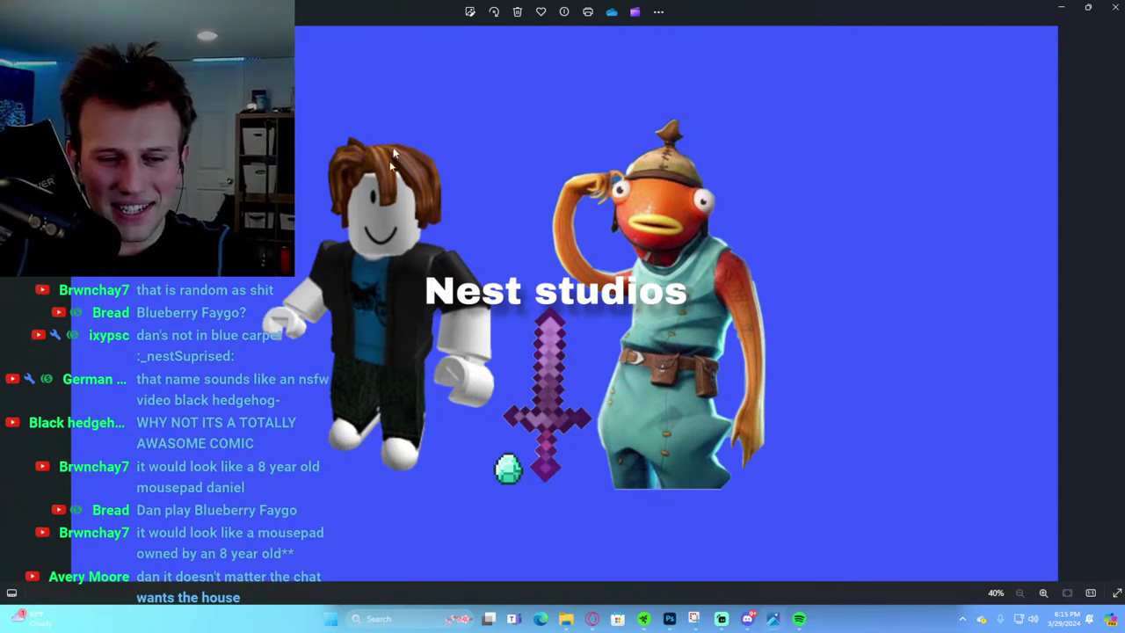
pyautogui.press('Right')
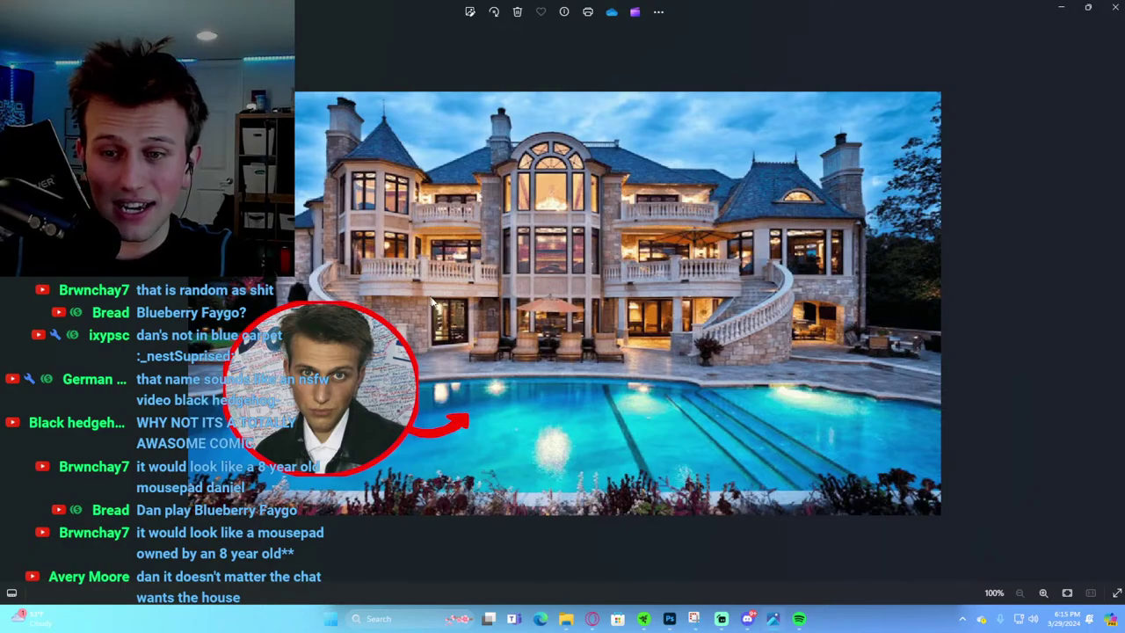
# Restore the Photos viewer from full screen and drag it aside to reveal the Photoshop bracket
pyautogui.rightClick(480, 318)
pyautogui.click(1064, 116)
pyautogui.doubleClick(934, 7)
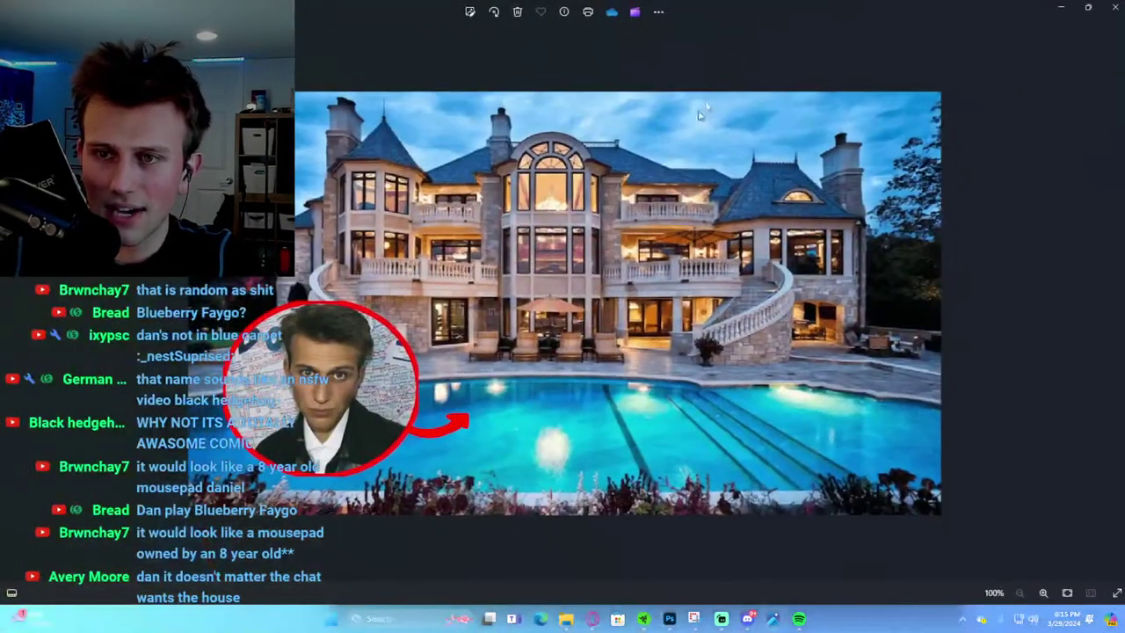
pyautogui.moveTo(1029, 5); pyautogui.dragTo(736, 80)
# Close Photos, select the mansion image with the Move tool, and zoom in on the bracket
pyautogui.click(851, 83)
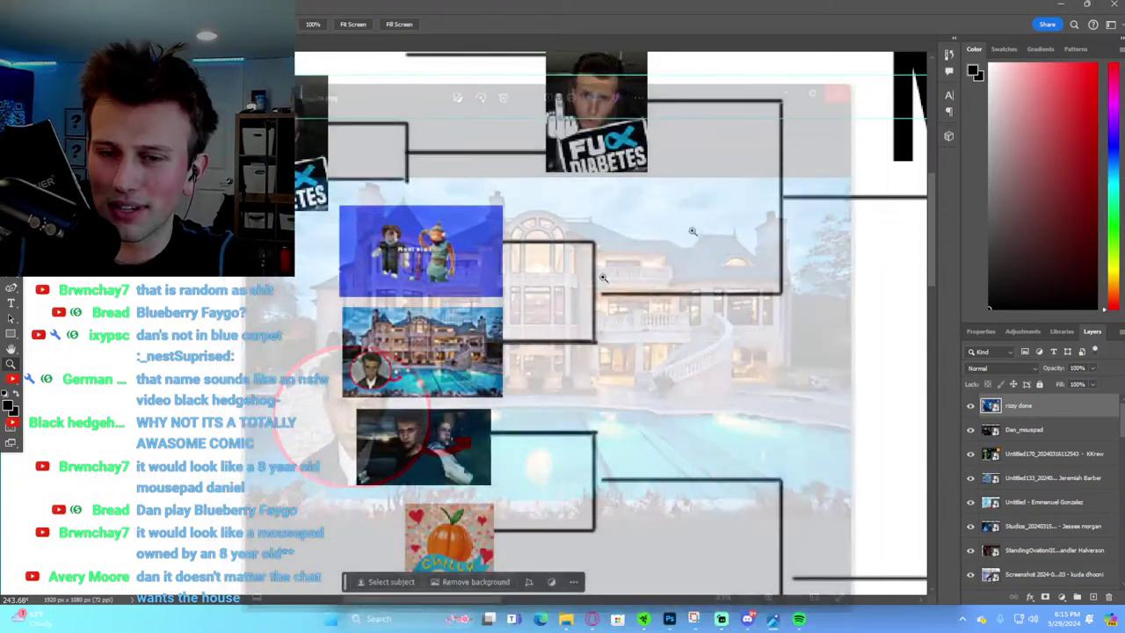
pyautogui.scroll(5, 392, 348)
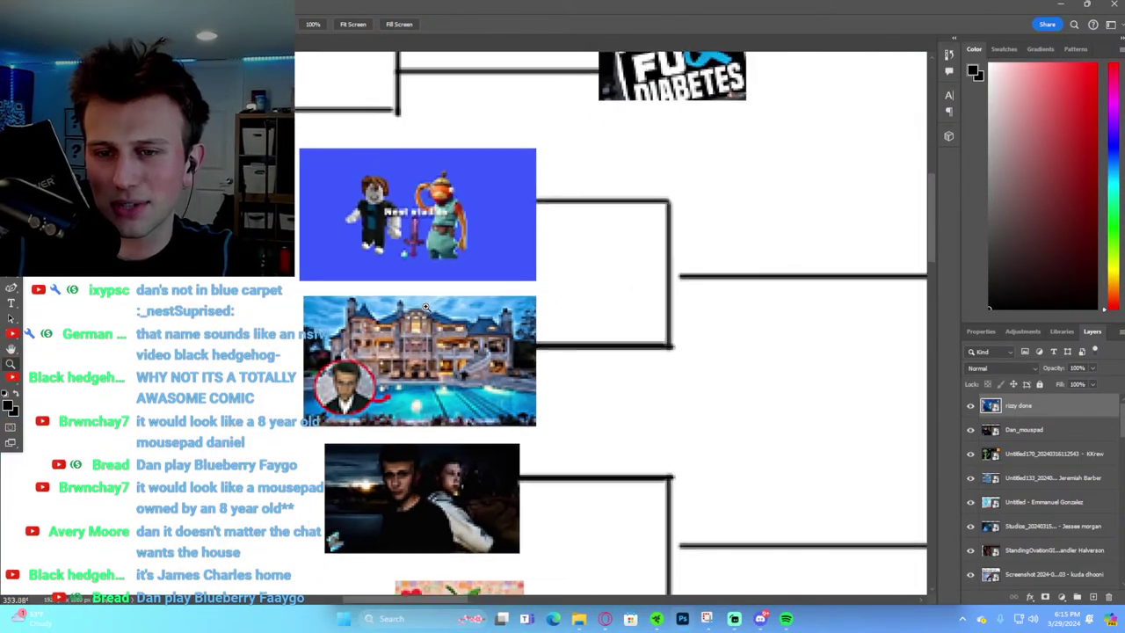
pyautogui.press('v')
pyautogui.click(392, 348)
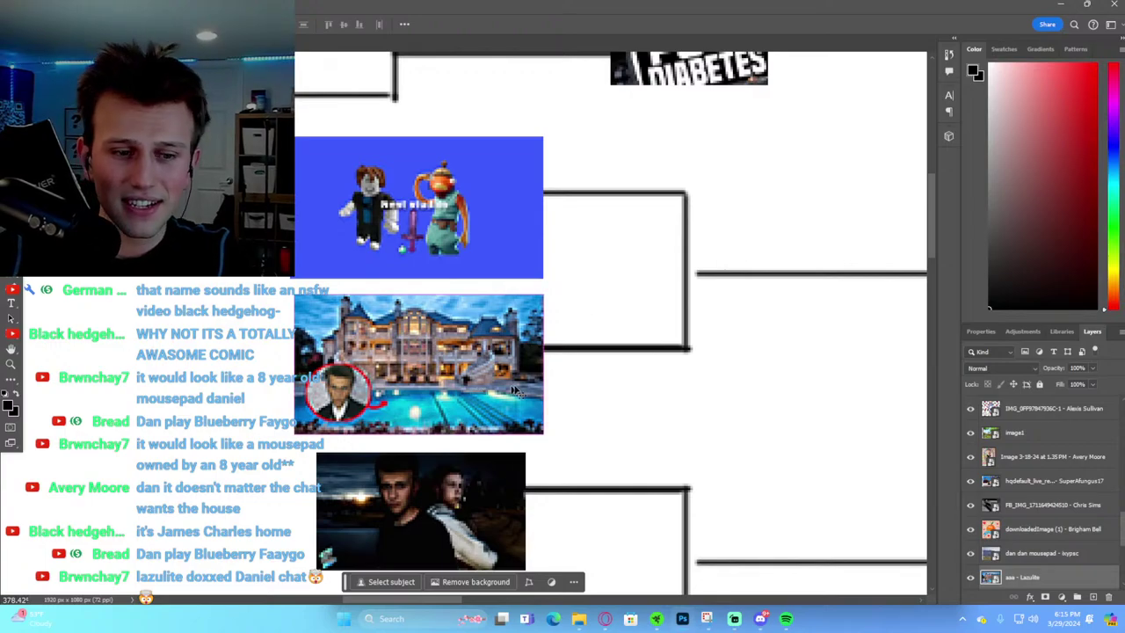
pyautogui.scroll(2, 596, 365)
pyautogui.press('z')
pyautogui.scroll(-4, 846, 357)
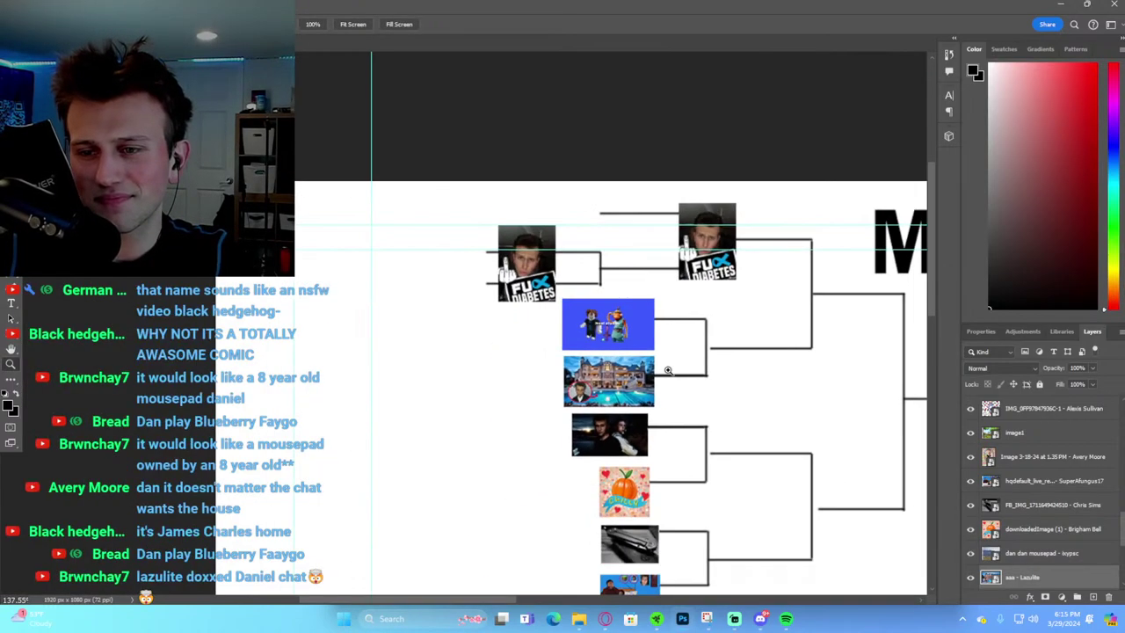
pyautogui.click(852, 342)
pyautogui.scroll(1, 766, 396)
pyautogui.scroll(-1, 756, 407)
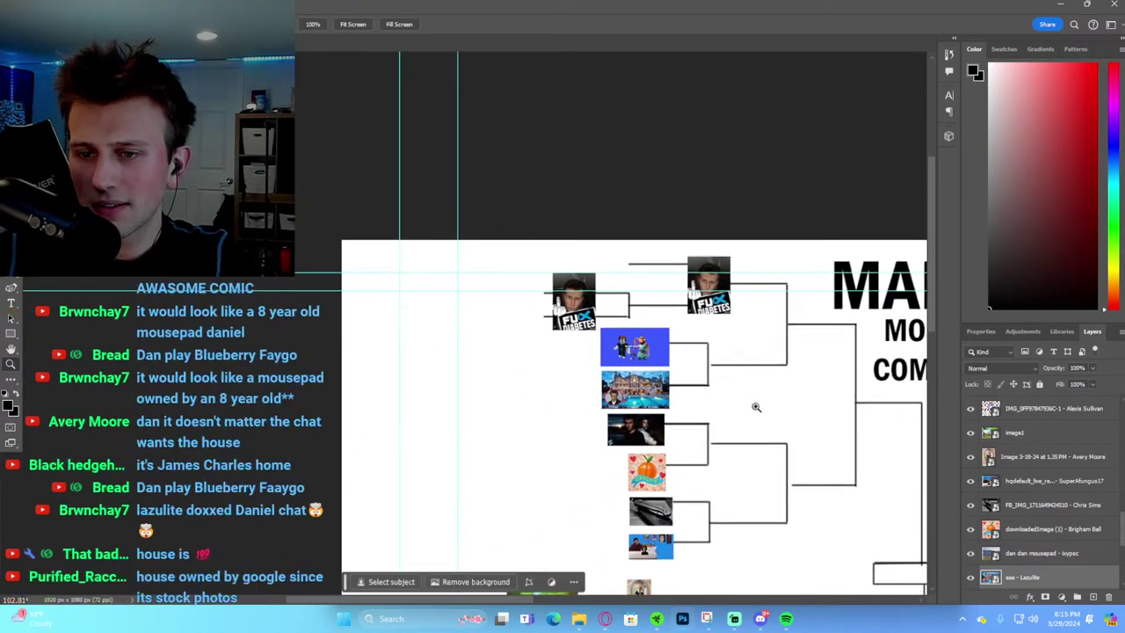
pyautogui.scroll(1, 774, 379)
pyautogui.scroll(2, 567, 552)
pyautogui.scroll(-4, 615, 464)
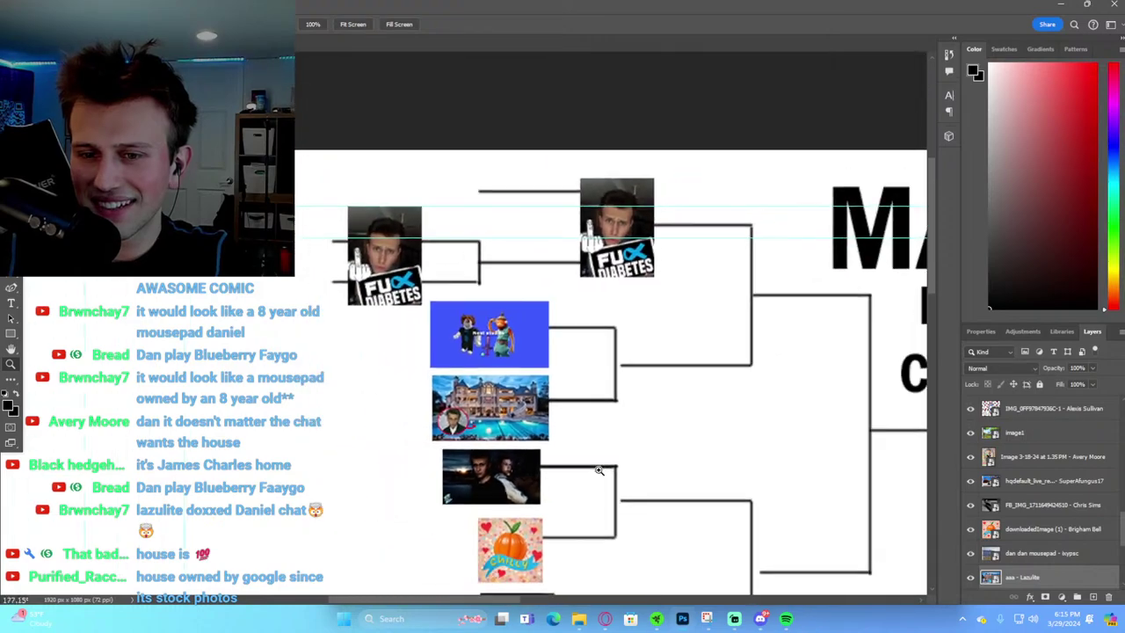
pyautogui.scroll(3, 598, 463)
pyautogui.scroll(-2, 572, 443)
pyautogui.scroll(3, 442, 369)
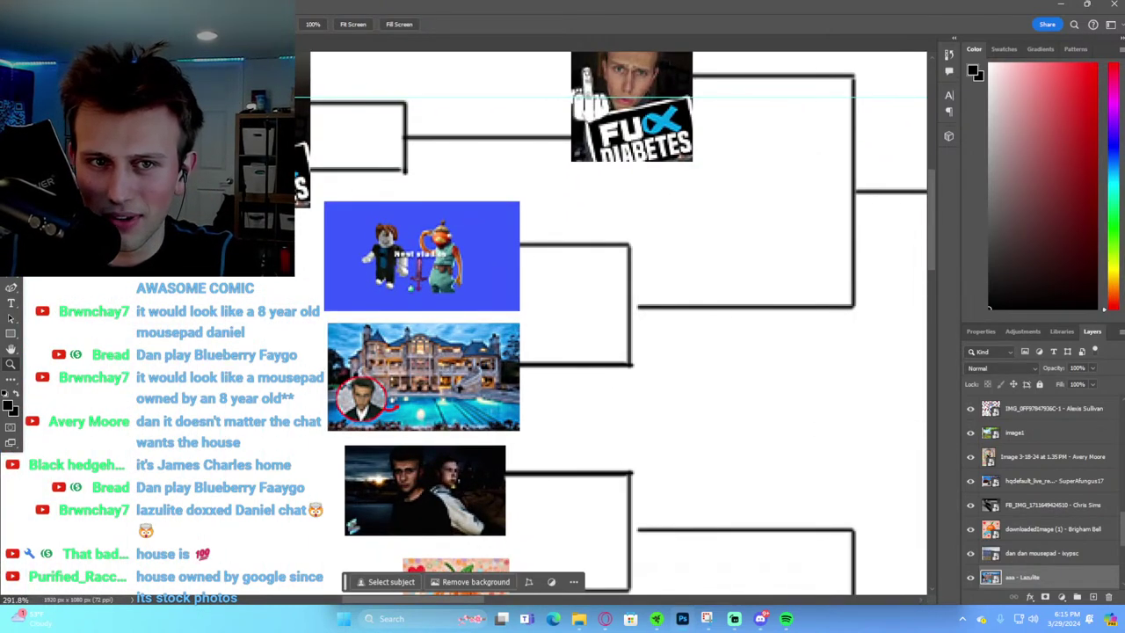
# Copy the mansion image to the next-round slot, delete Nest studios, and shift FU Diabetes right
pyautogui.press('v')
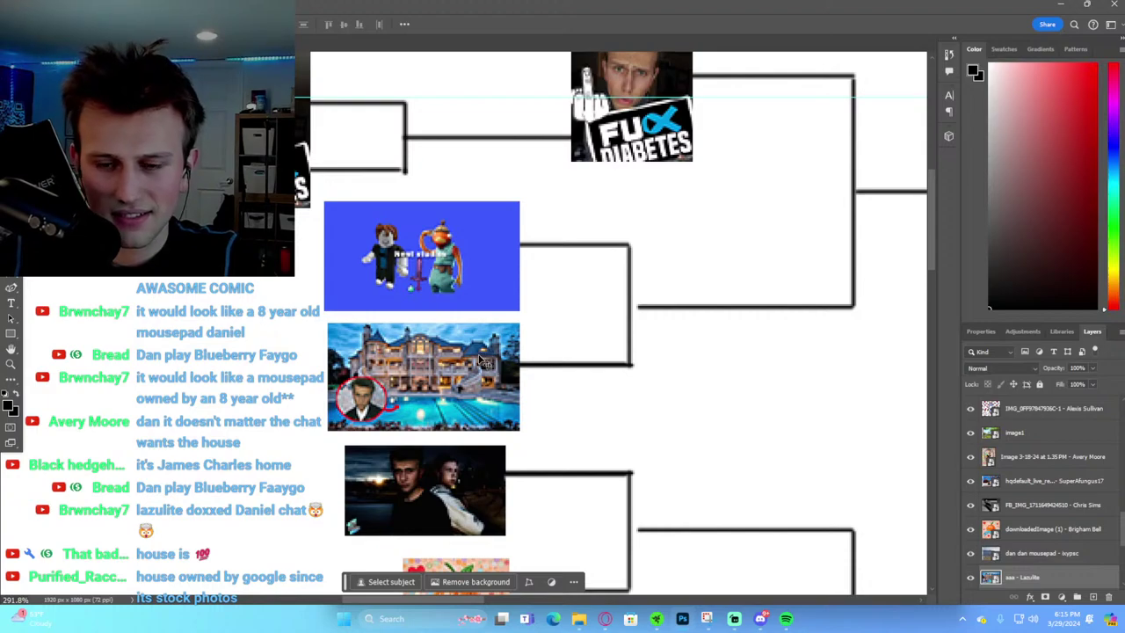
pyautogui.moveTo(469, 411); pyautogui.dragTo(768, 341)
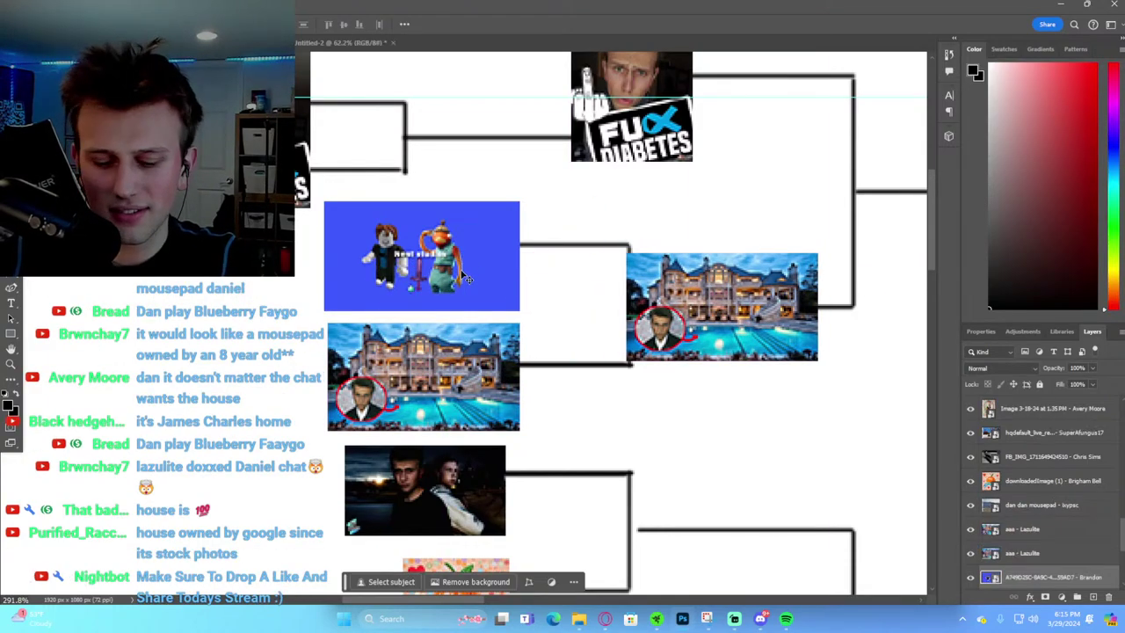
pyautogui.press('Delete')
pyautogui.moveTo(573, 339)
pyautogui.mouseDown()
pyautogui.moveTo(561, 330)
pyautogui.moveTo(590, 339)
pyautogui.mouseUp()
pyautogui.moveTo(688, 98); pyautogui.dragTo(788, 97)
pyautogui.press('z')
pyautogui.keyDown('alt'); pyautogui.click(743, 246); pyautogui.keyUp('alt')
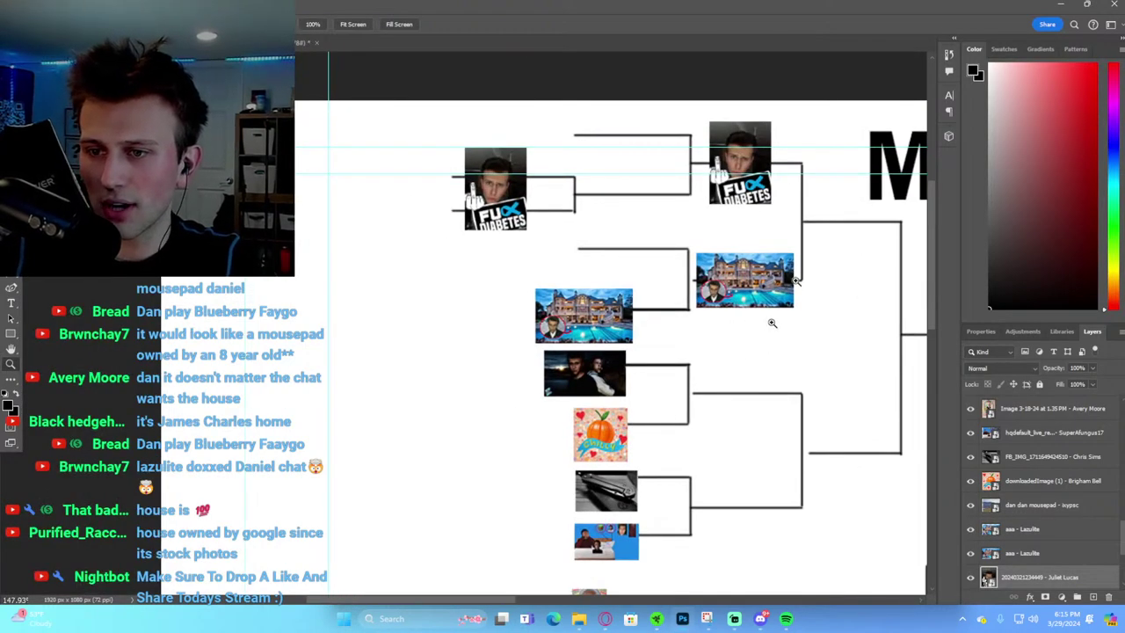
pyautogui.scroll(3, 485, 417)
pyautogui.scroll(-3, 528, 417)
pyautogui.scroll(8, 485, 402)
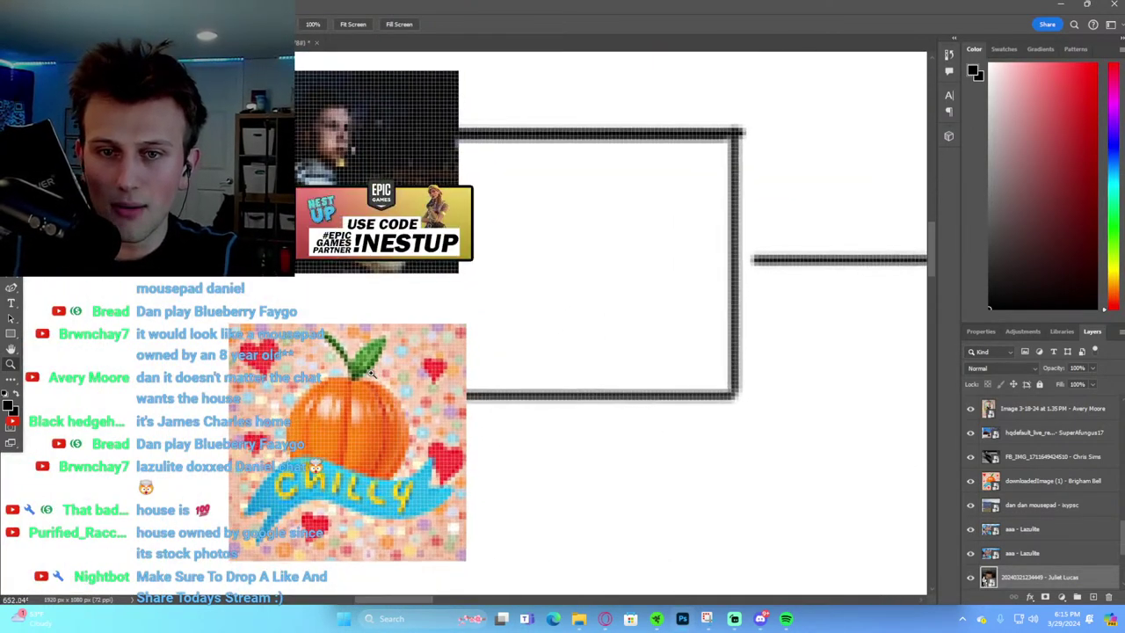
pyautogui.scroll(-2, 371, 374)
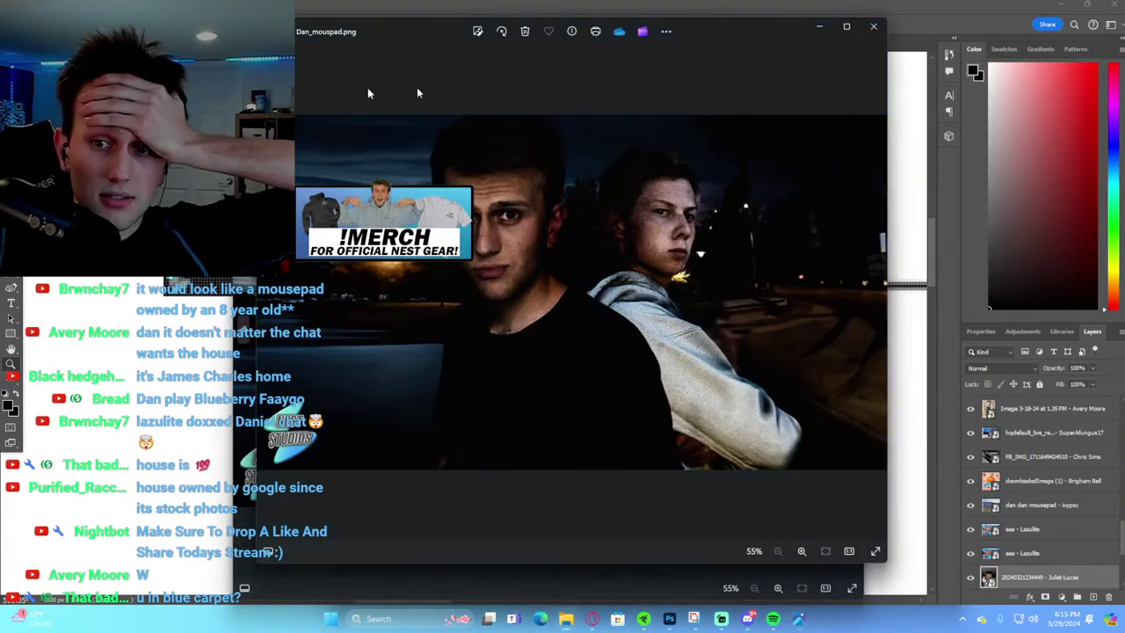
# Review the two-person night photo full screen, then restore the viewer and toggle it from the taskbar
pyautogui.click(847, 27)
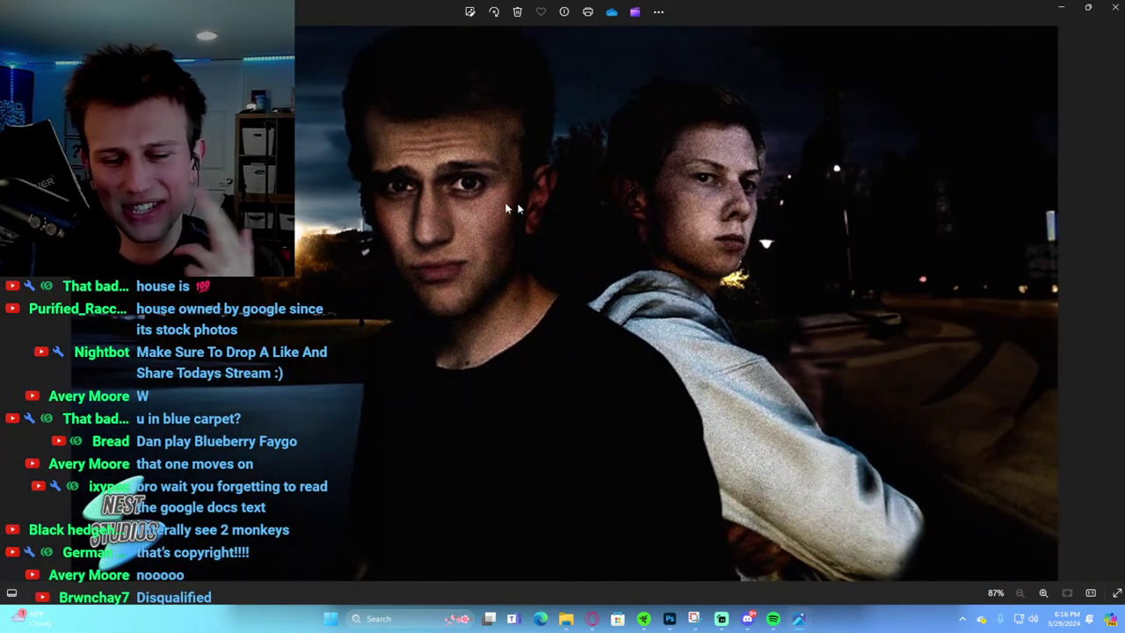
pyautogui.rightClick(541, 211)
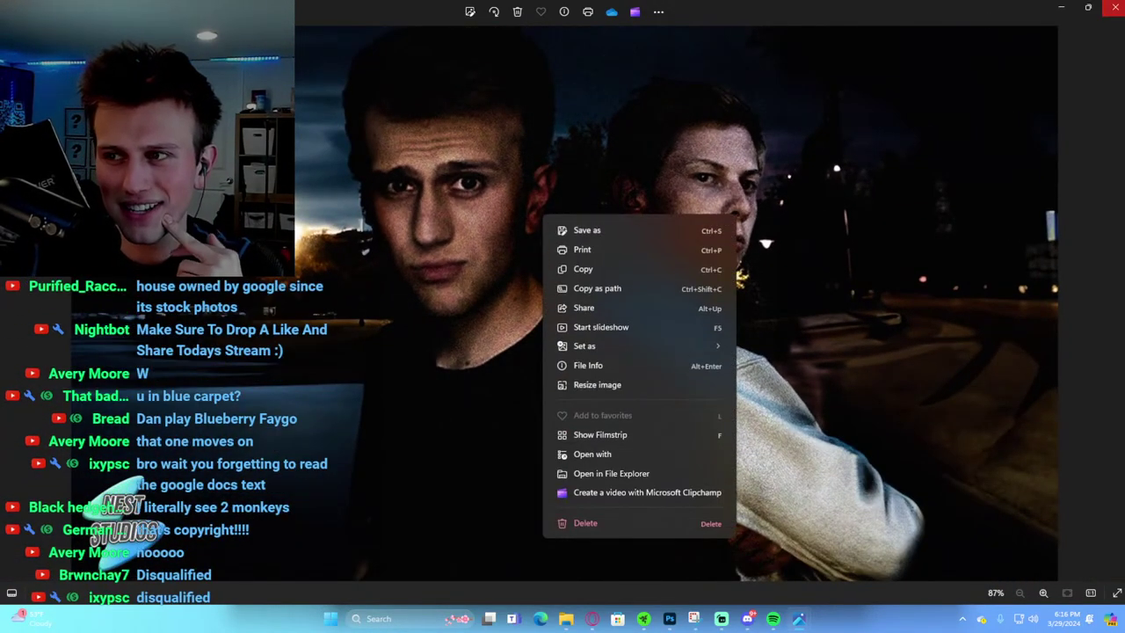
pyautogui.click(1088, 7)
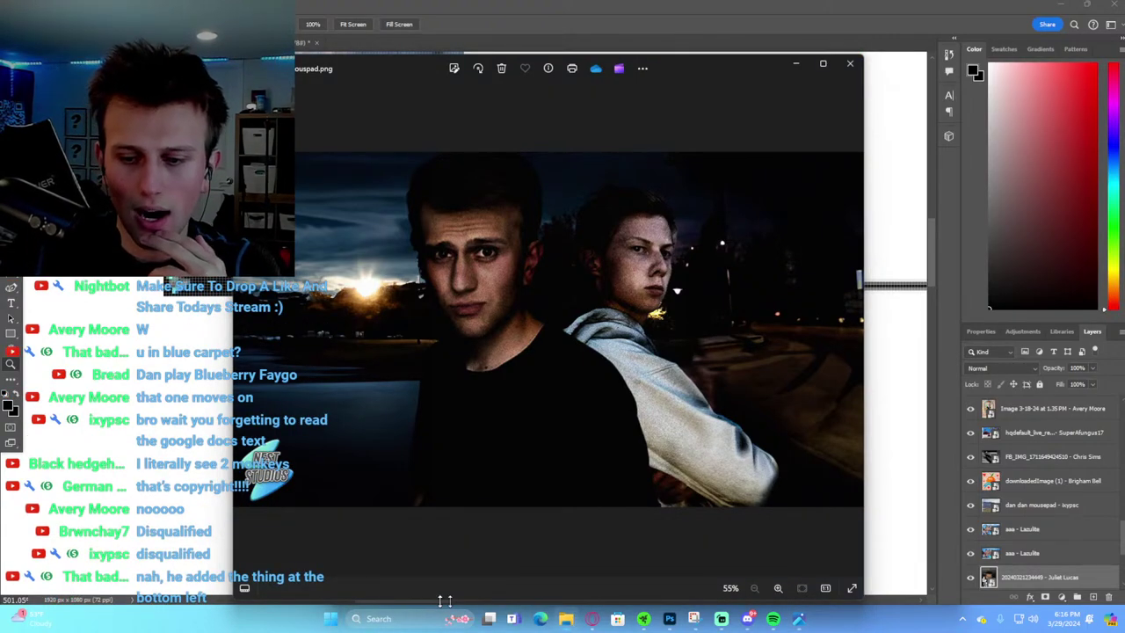
pyautogui.moveTo(575, 622)
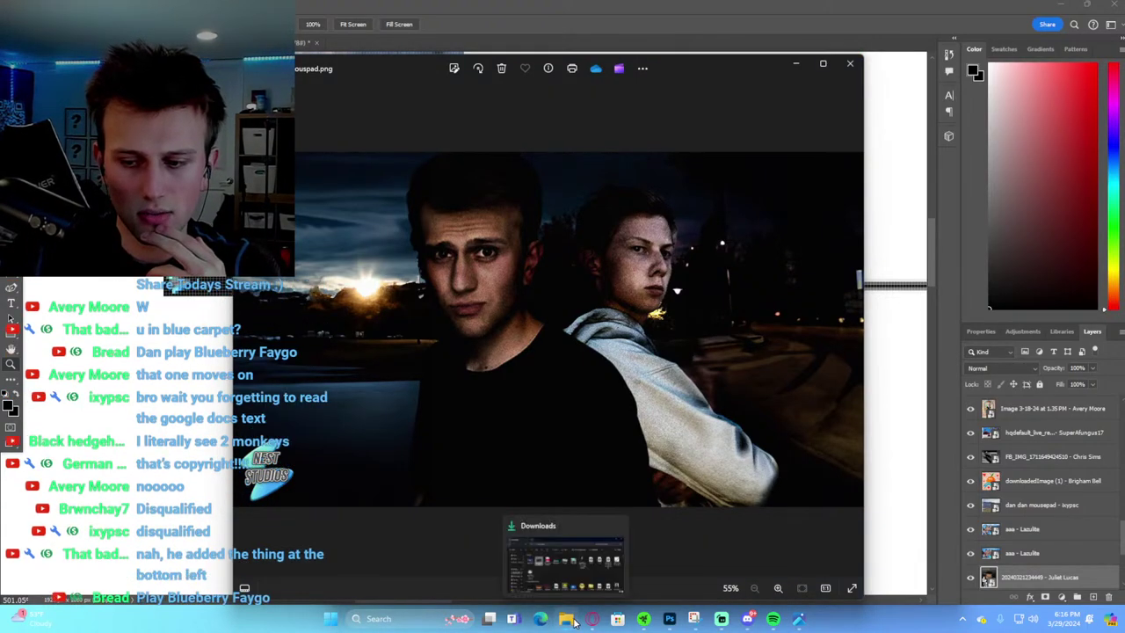
pyautogui.click(799, 619)
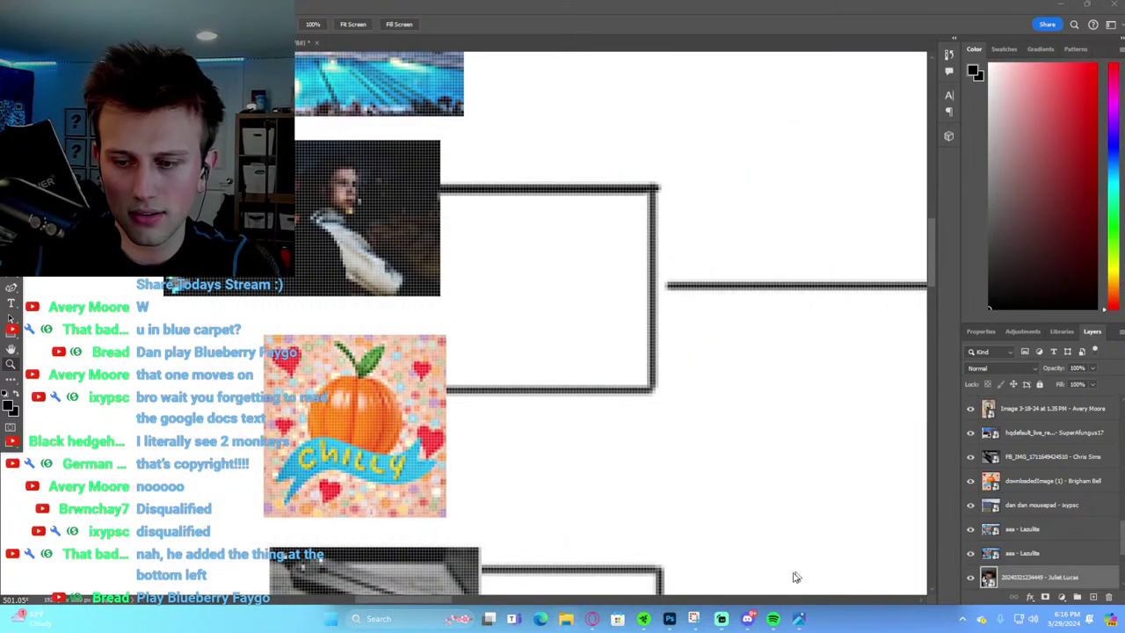
pyautogui.click(797, 619)
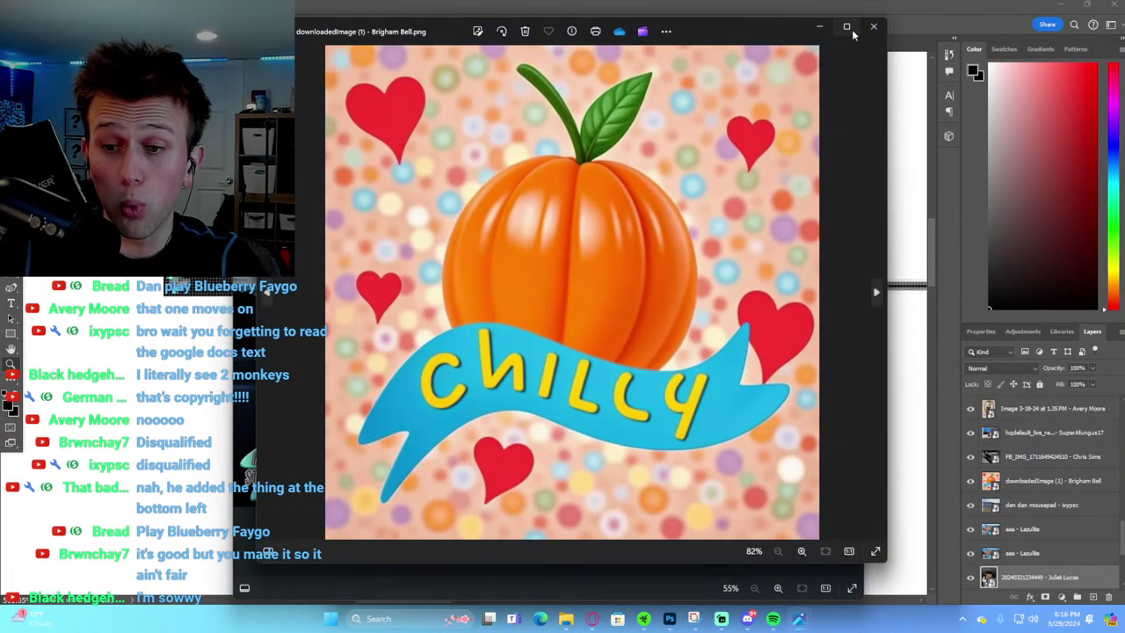
# View the Chilly peach image full screen, then close both Photos windows
pyautogui.click(847, 26)
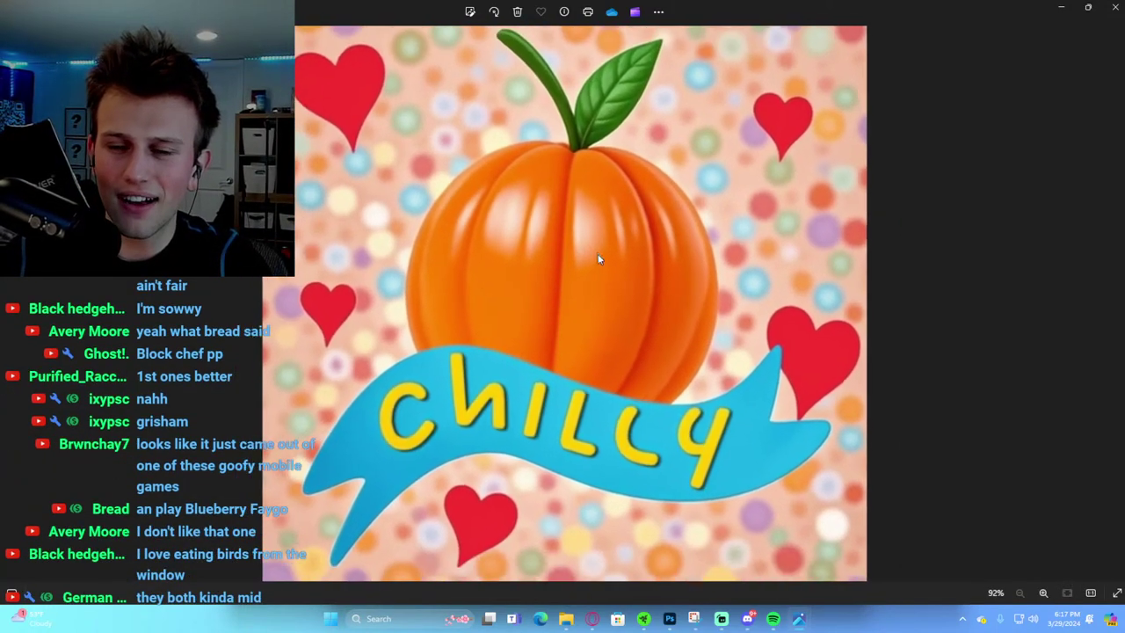
pyautogui.click(1111, 5)
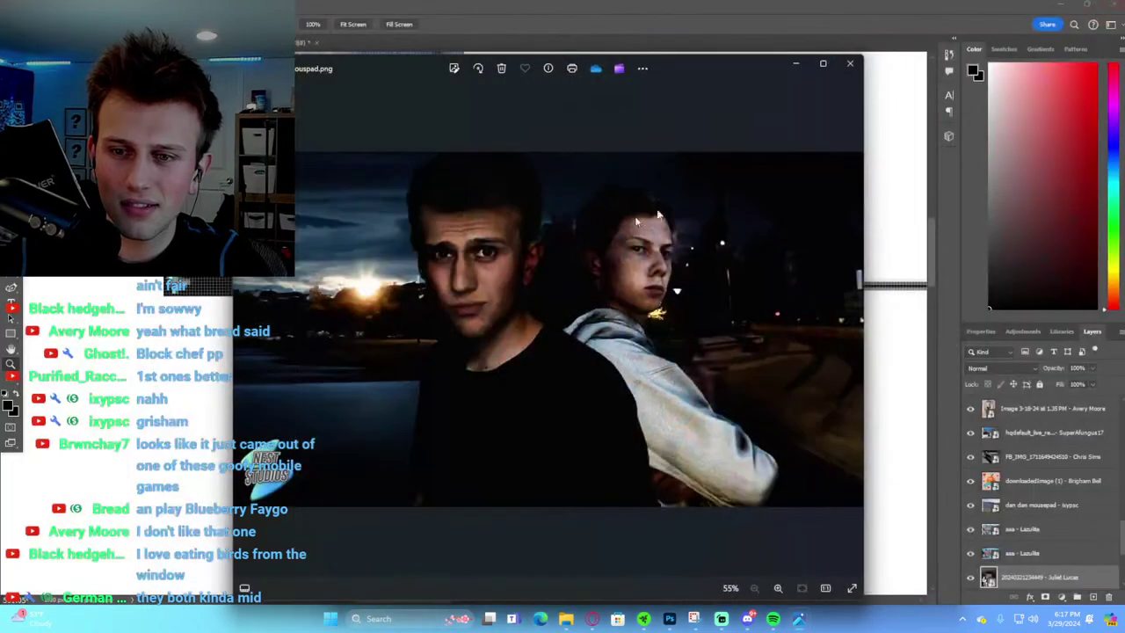
pyautogui.click(850, 63)
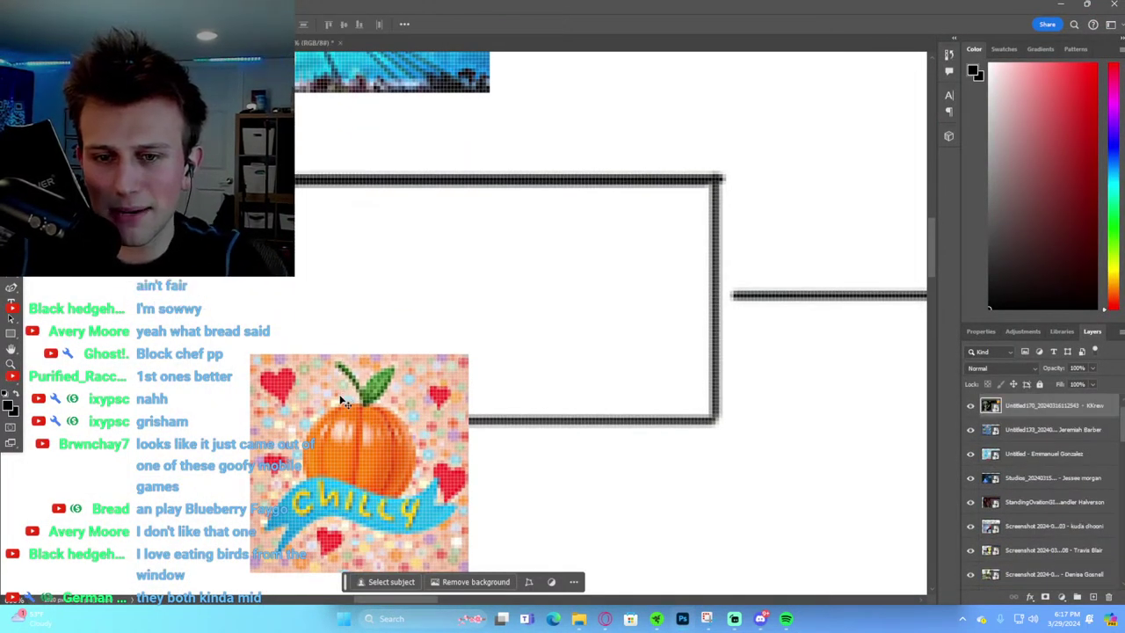
# Move the Chilly peach image into its next-round slot in the bracket
pyautogui.moveTo(343, 400); pyautogui.dragTo(840, 235)
pyautogui.keyDown('alt'); pyautogui.click(763, 280); pyautogui.keyUp('alt')
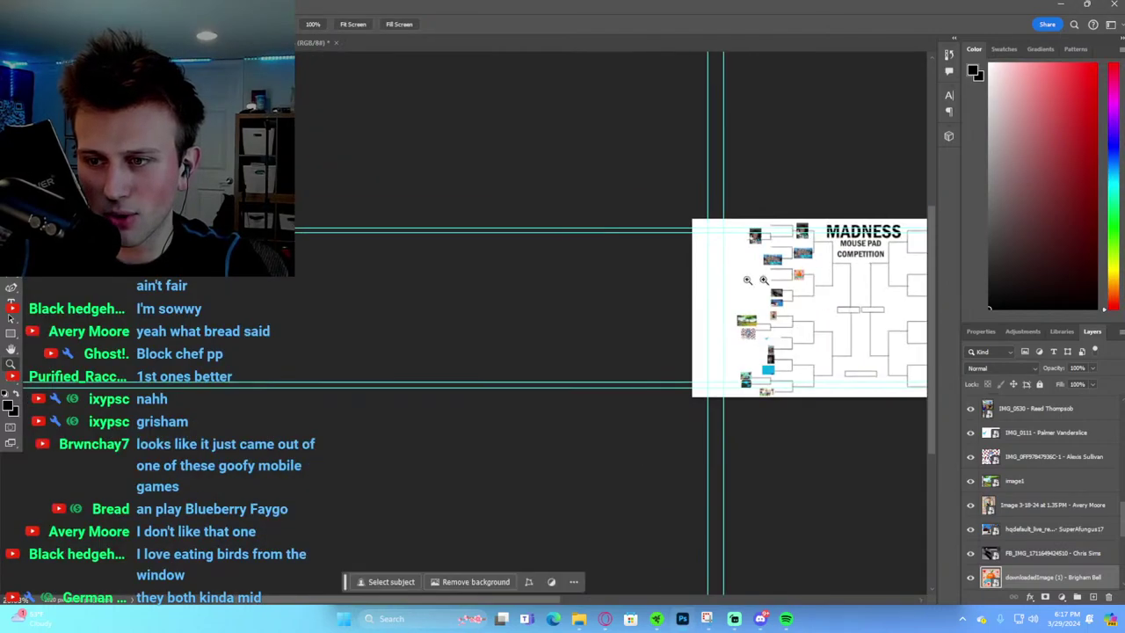
pyautogui.click(763, 280)
pyautogui.press('v')
pyautogui.moveTo(626, 308); pyautogui.dragTo(655, 302)
pyautogui.press('z')
pyautogui.keyDown('alt'); pyautogui.click(532, 380); pyautogui.keyUp('alt')
# Zoom in around the knife entry and view the knife photo enlarged in Photos
pyautogui.click(532, 380)
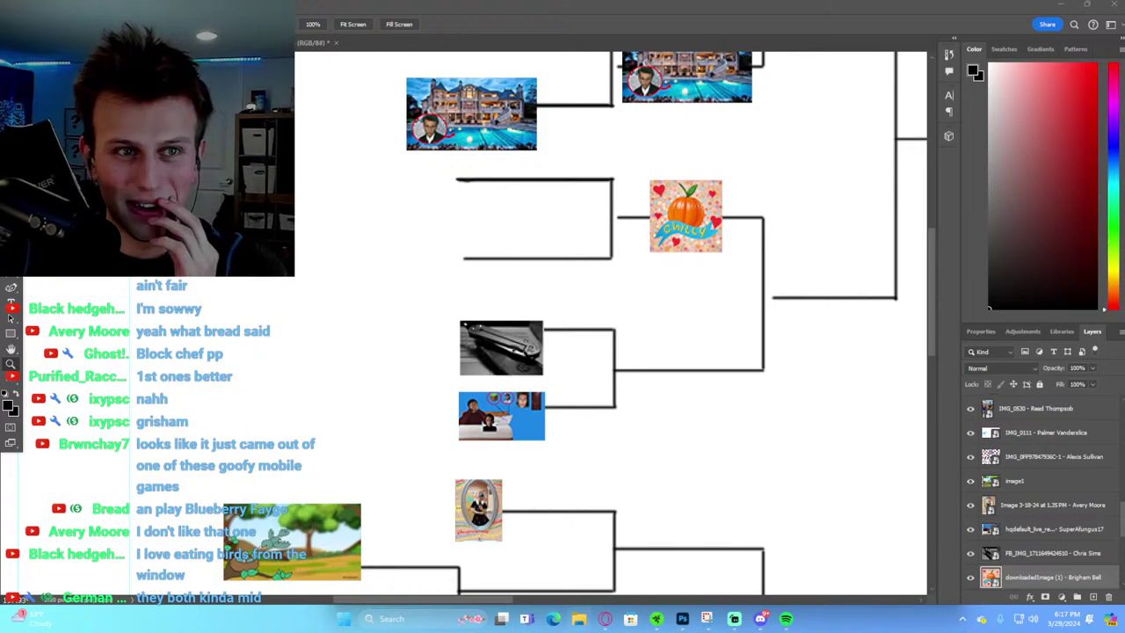
pyautogui.moveTo(709, 619)
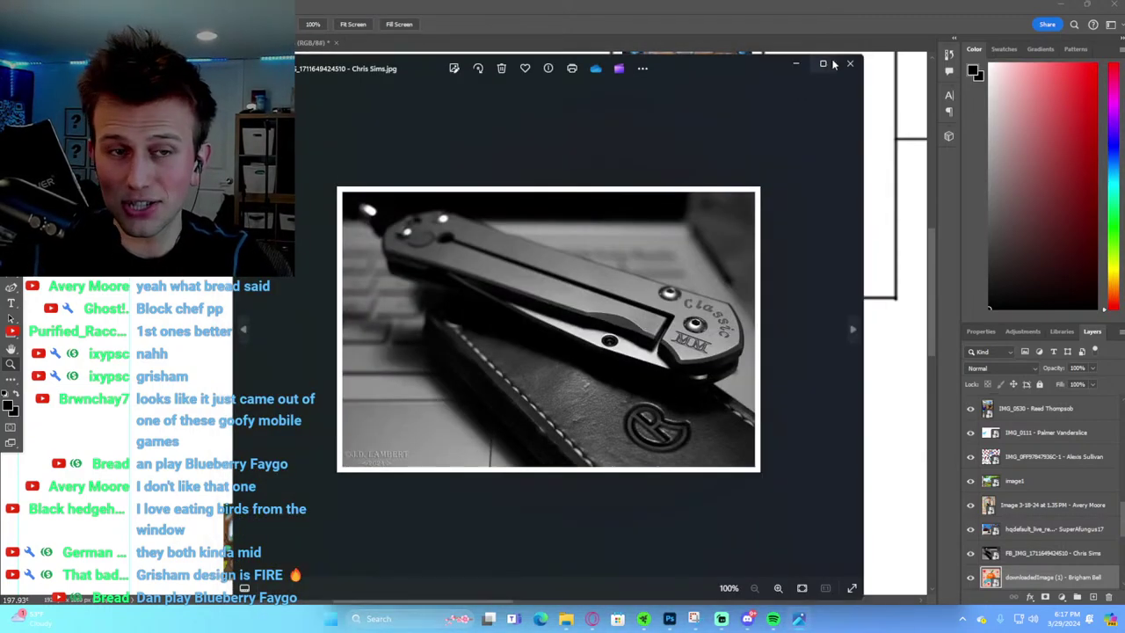
pyautogui.click(826, 63)
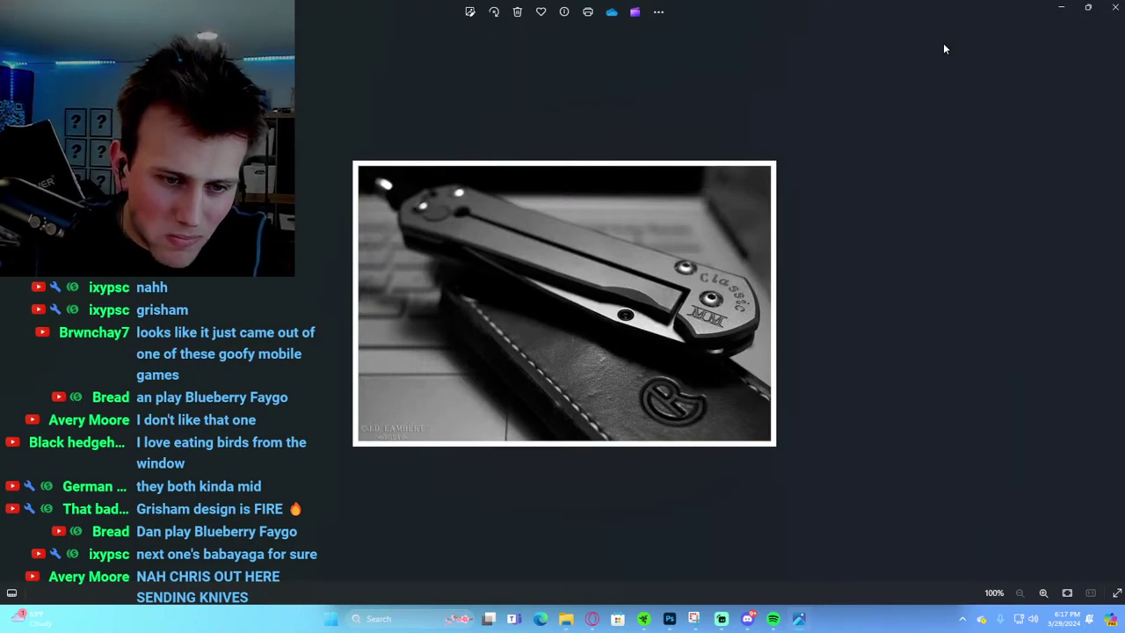
# Zoom in and out on the knife photo, then advance to the blue meme collage
pyautogui.scroll(2, 643, 267)
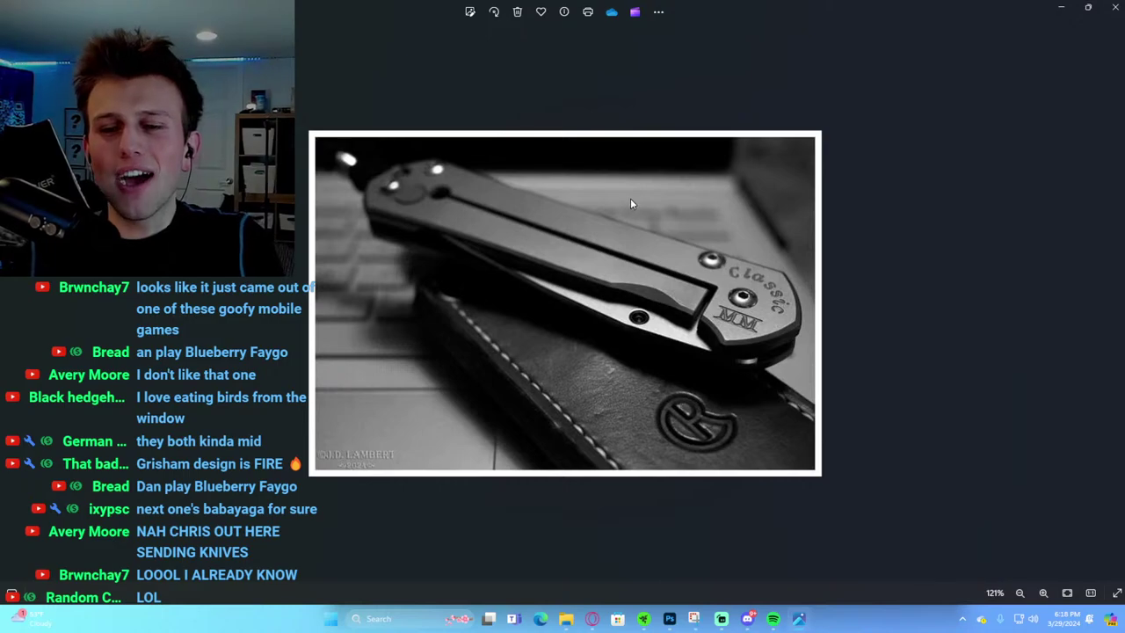
pyautogui.scroll(-1, 627, 203)
pyautogui.scroll(3, 622, 201)
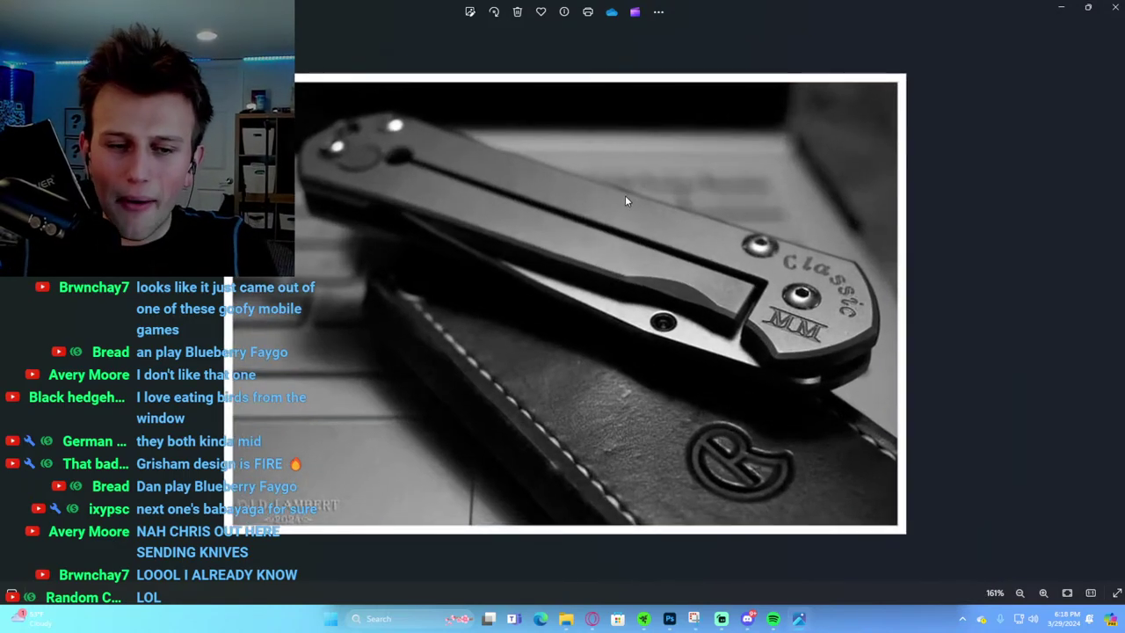
pyautogui.scroll(-2, 625, 200)
pyautogui.scroll(1, 626, 200)
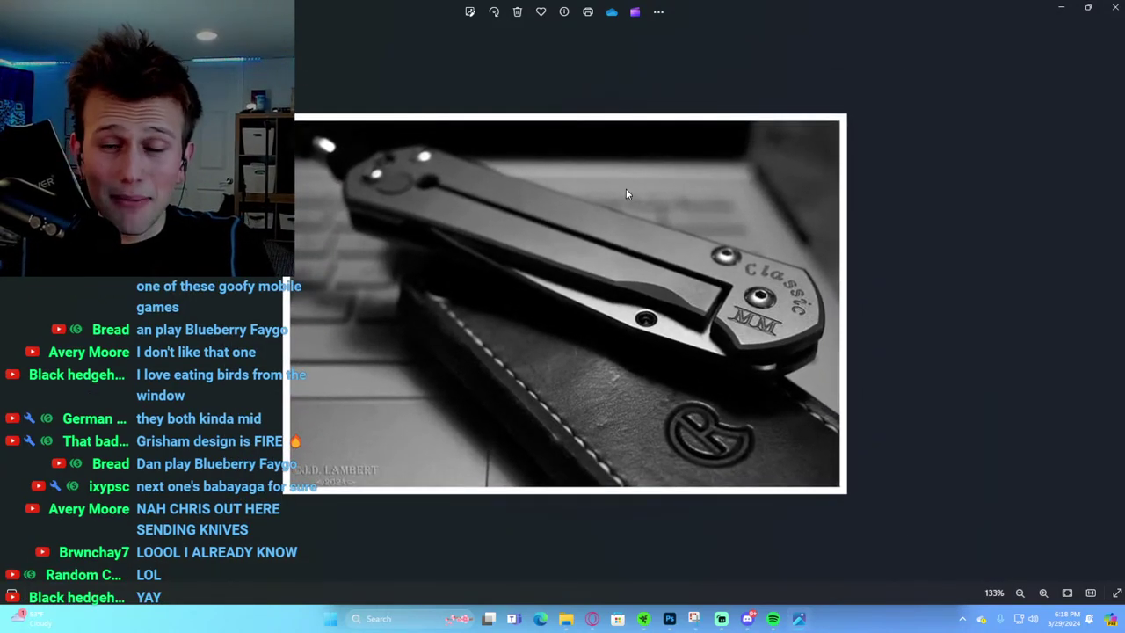
pyautogui.scroll(-2, 646, 211)
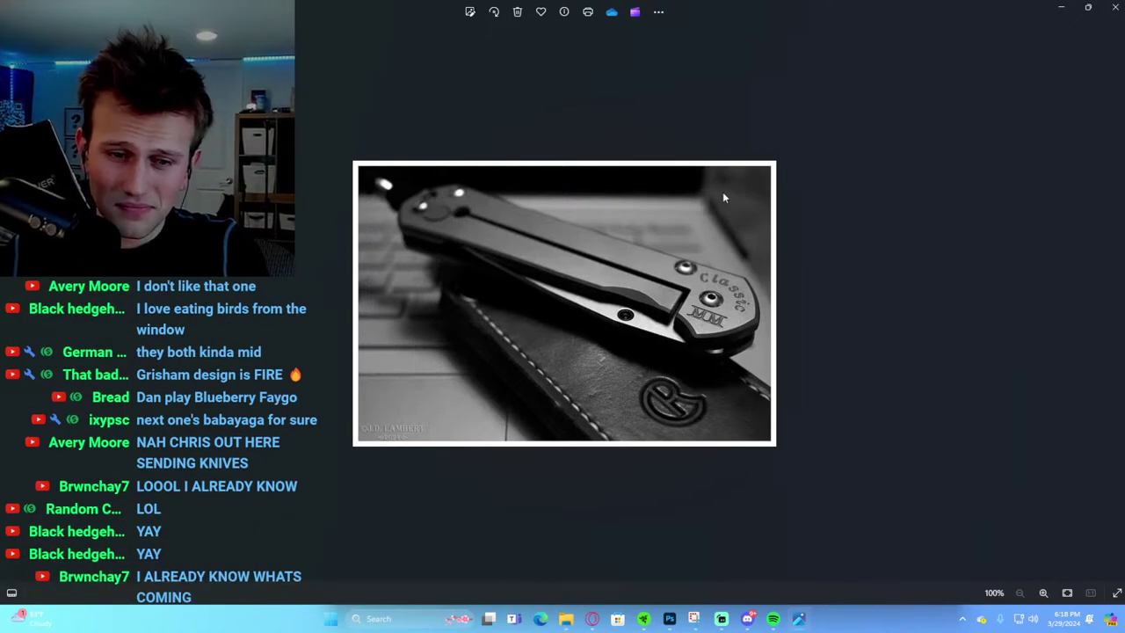
pyautogui.press('Right')
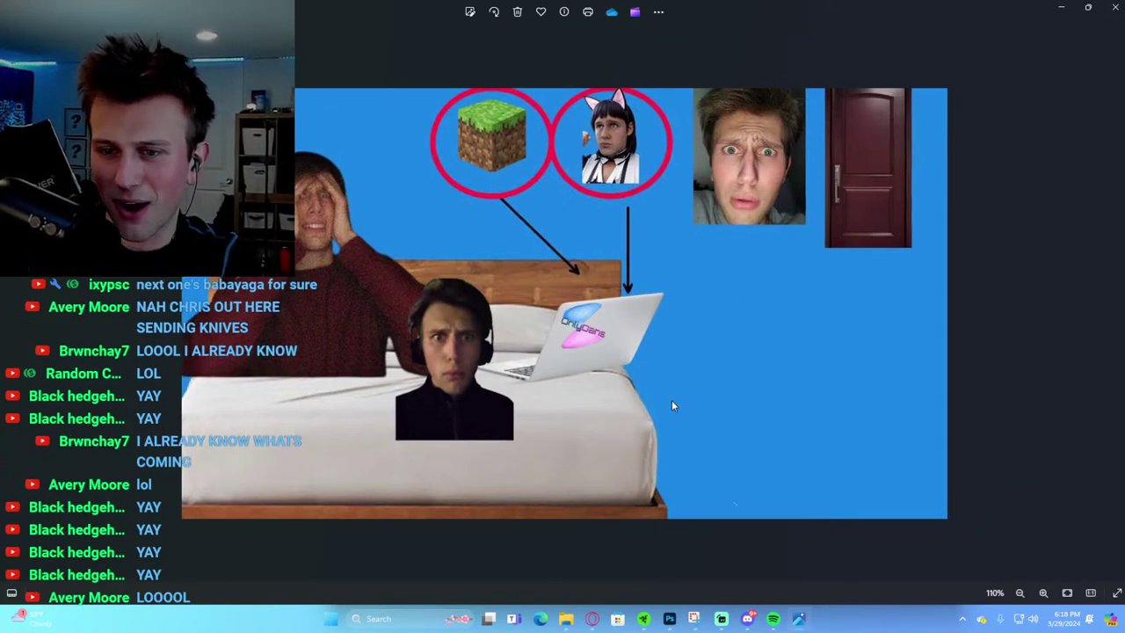
pyautogui.scroll(2, 671, 400)
pyautogui.press('Right')
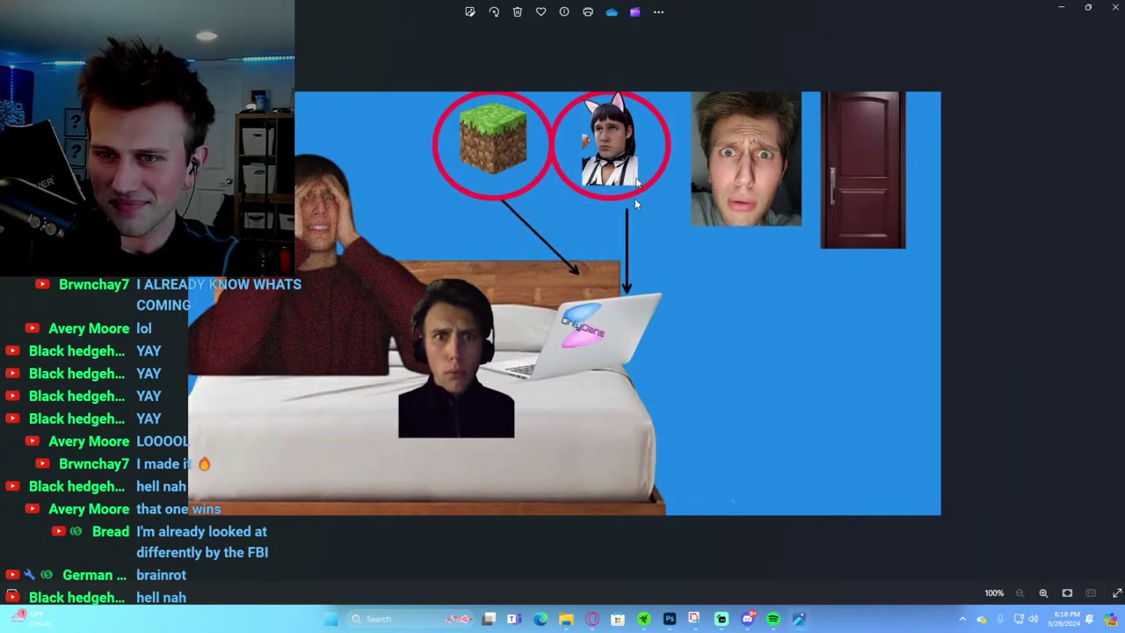
pyautogui.scroll(4, 635, 198)
pyautogui.scroll(3, 498, 397)
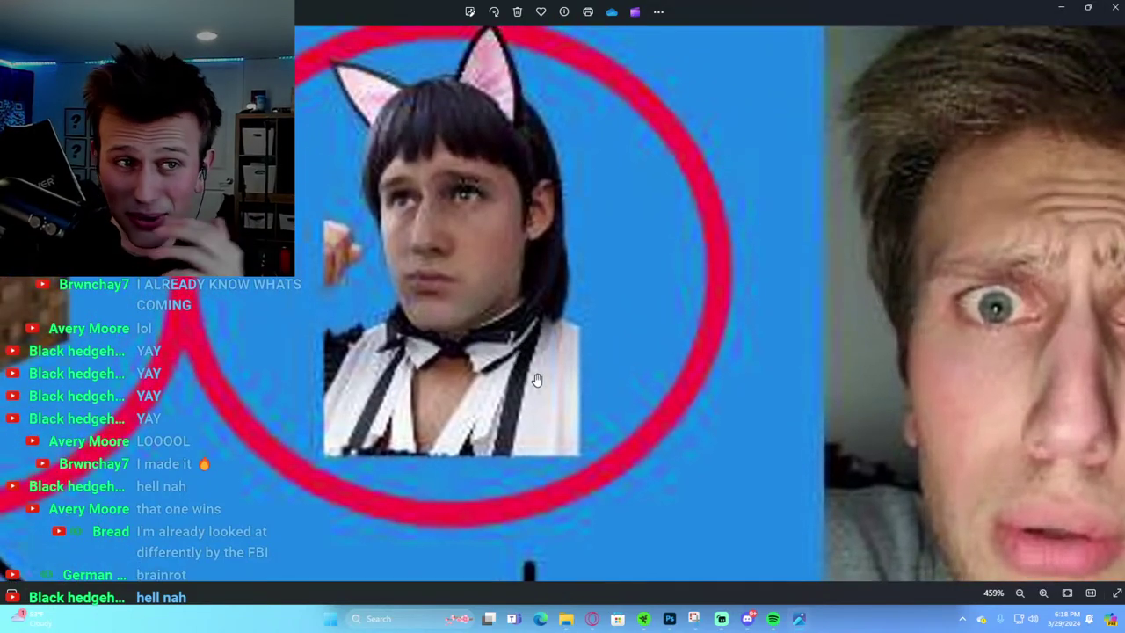
pyautogui.scroll(-6, 563, 369)
pyautogui.scroll(5, 805, 261)
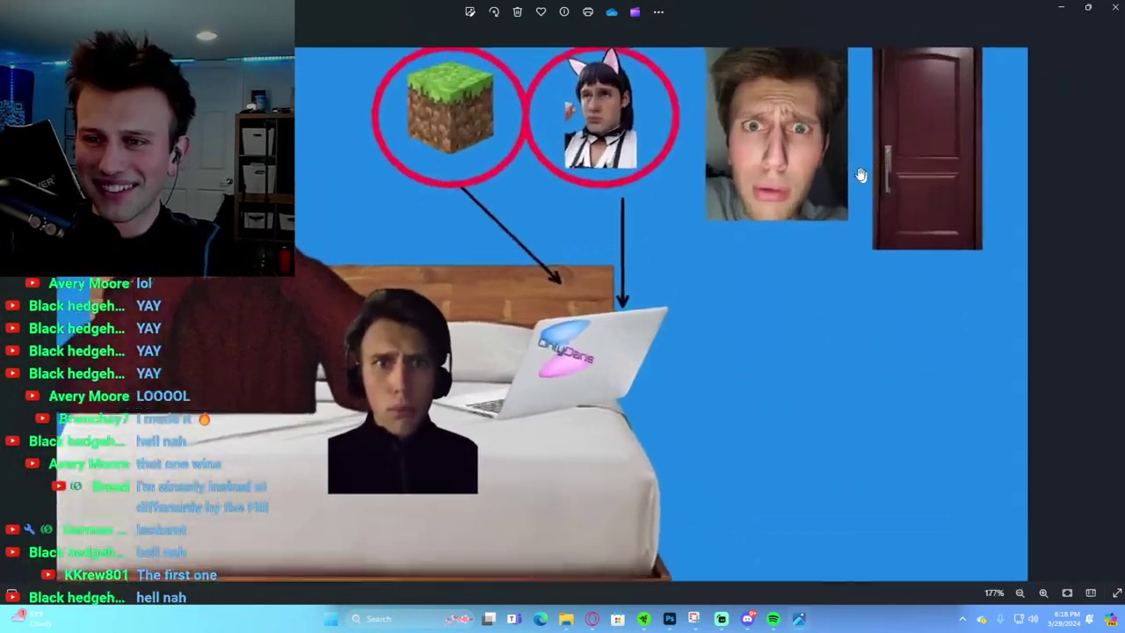
pyautogui.moveTo(784, 290); pyautogui.dragTo(615, 364)
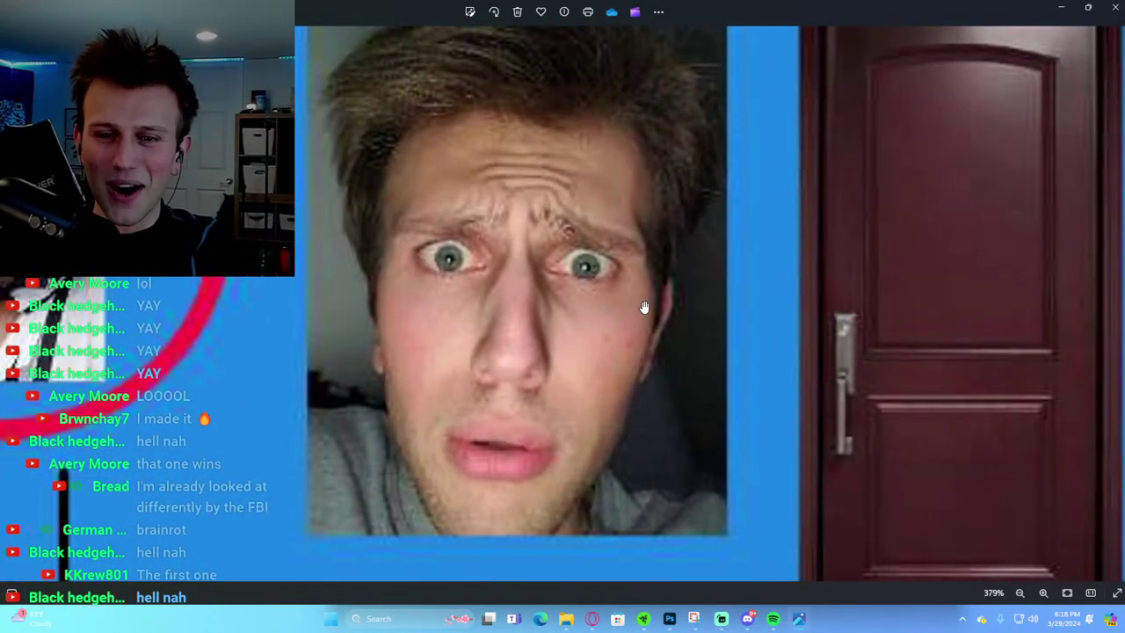
pyautogui.scroll(-5, 650, 296)
pyautogui.scroll(3, 648, 304)
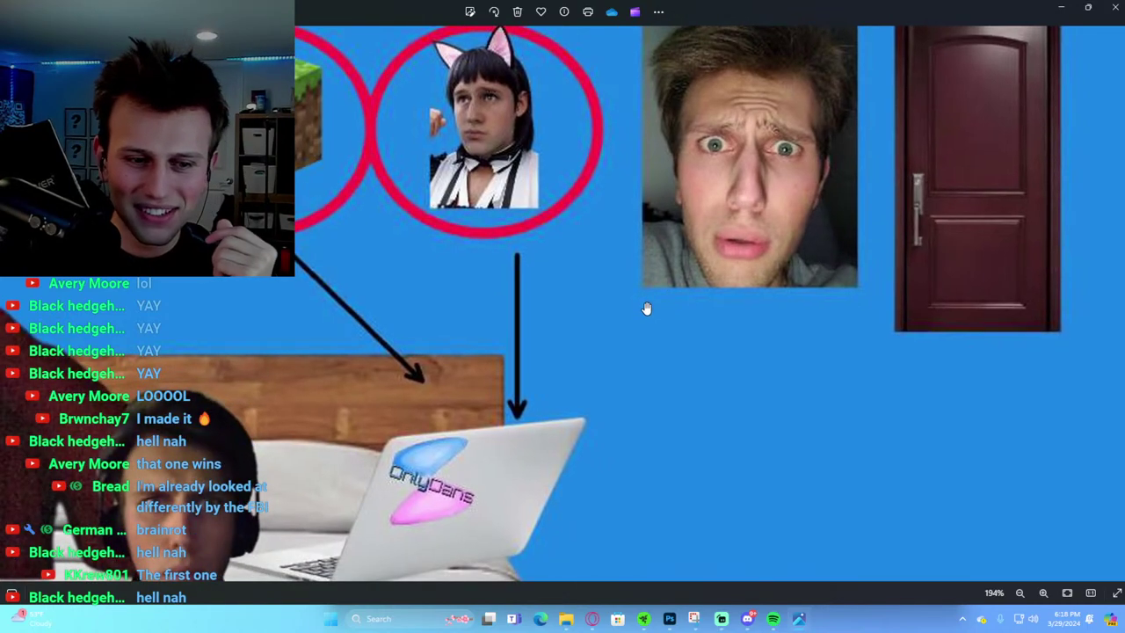
pyautogui.scroll(-2, 640, 319)
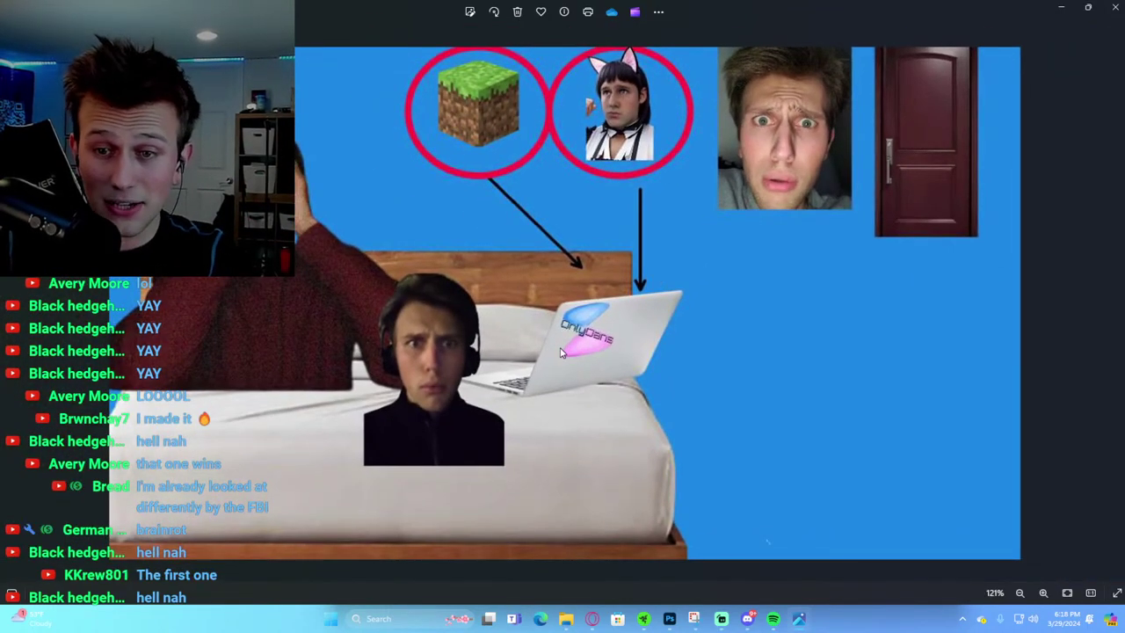
pyautogui.press('Right')
# Flip repeatedly between the knife photo and the blue collage, then close Photos
pyautogui.scroll(3, 578, 310)
pyautogui.scroll(-3, 584, 308)
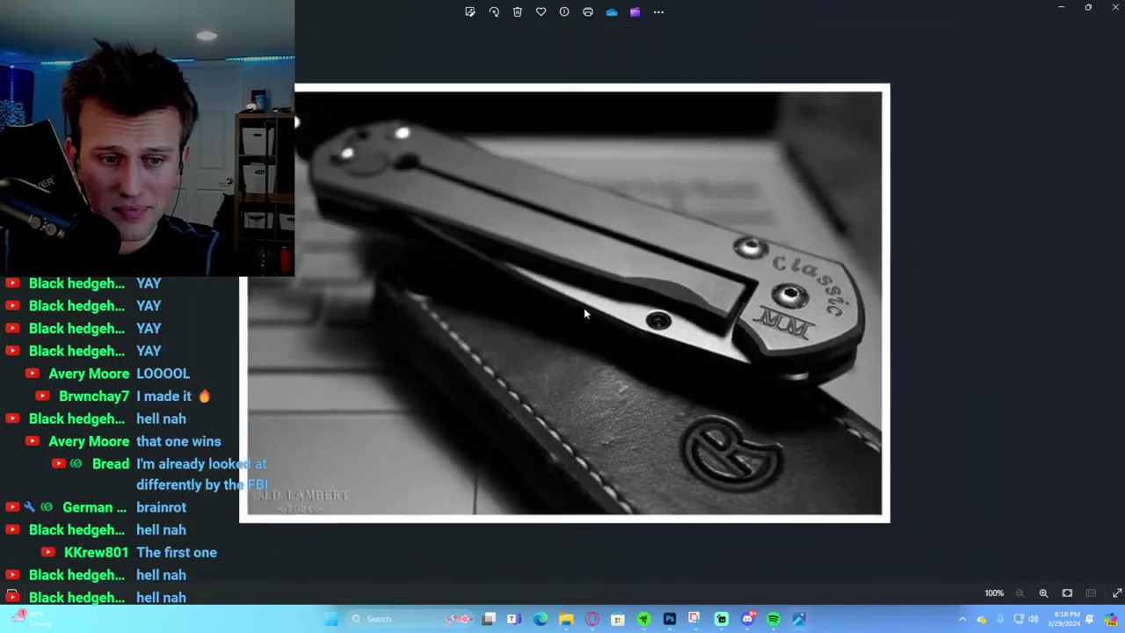
pyautogui.press('Left')
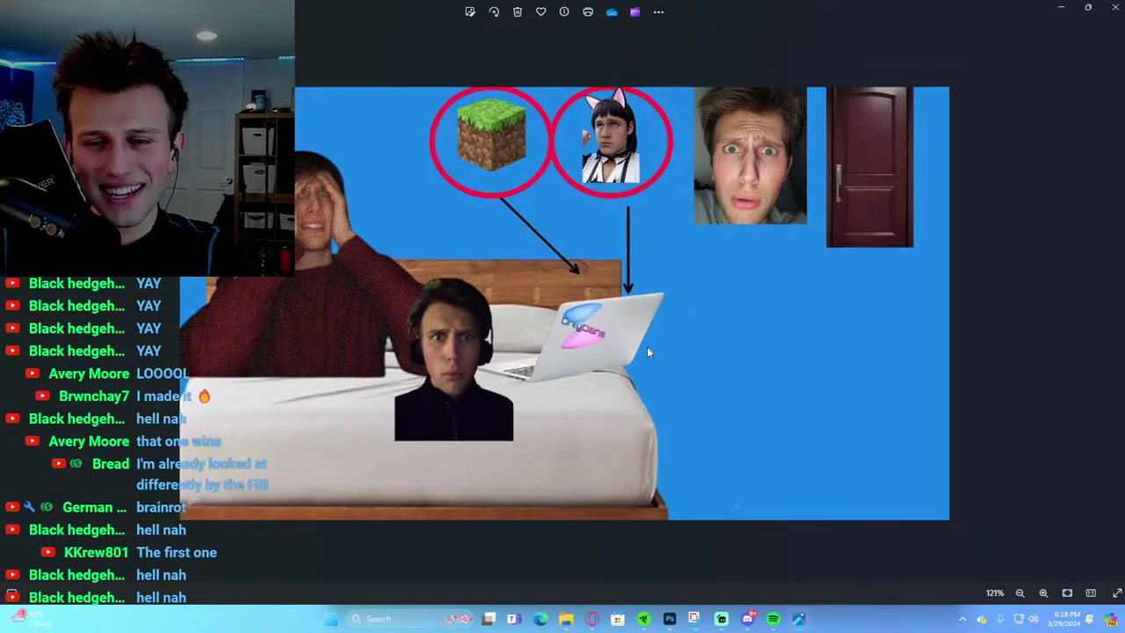
pyautogui.scroll(2, 647, 347)
pyautogui.scroll(-2, 647, 347)
pyautogui.press('Right')
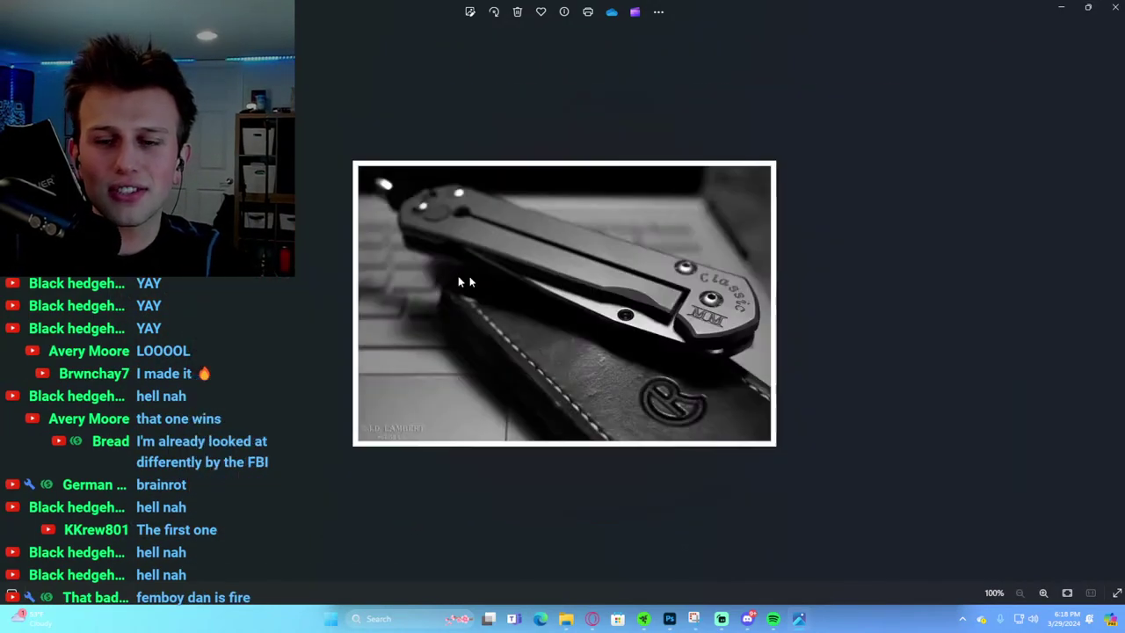
pyautogui.scroll(3, 572, 246)
pyautogui.scroll(-1, 547, 254)
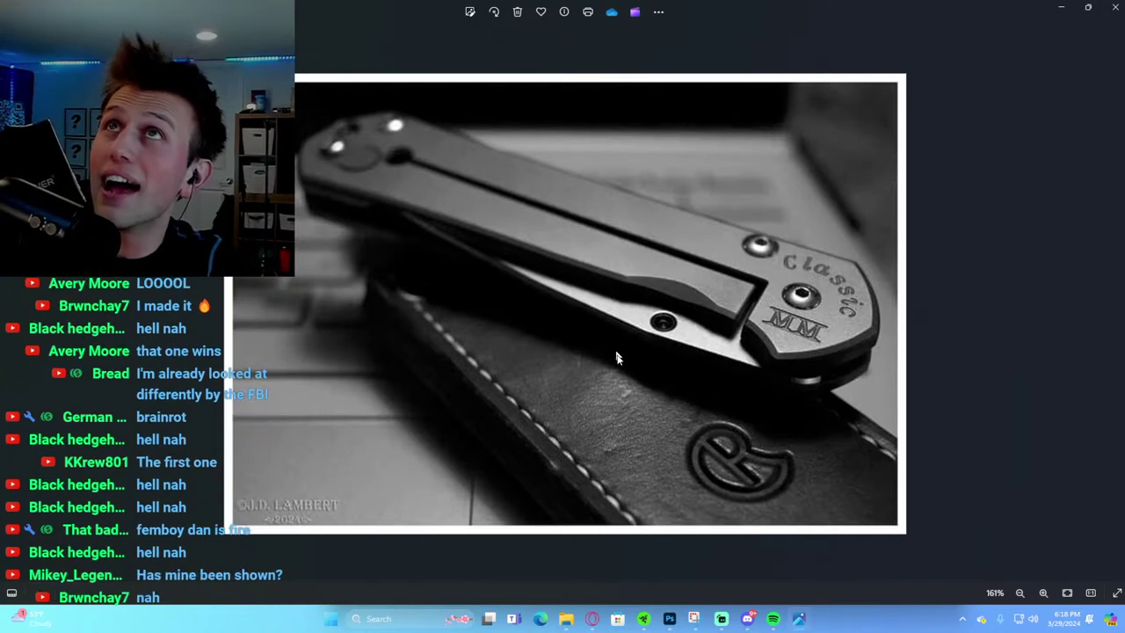
pyautogui.scroll(-3, 497, 410)
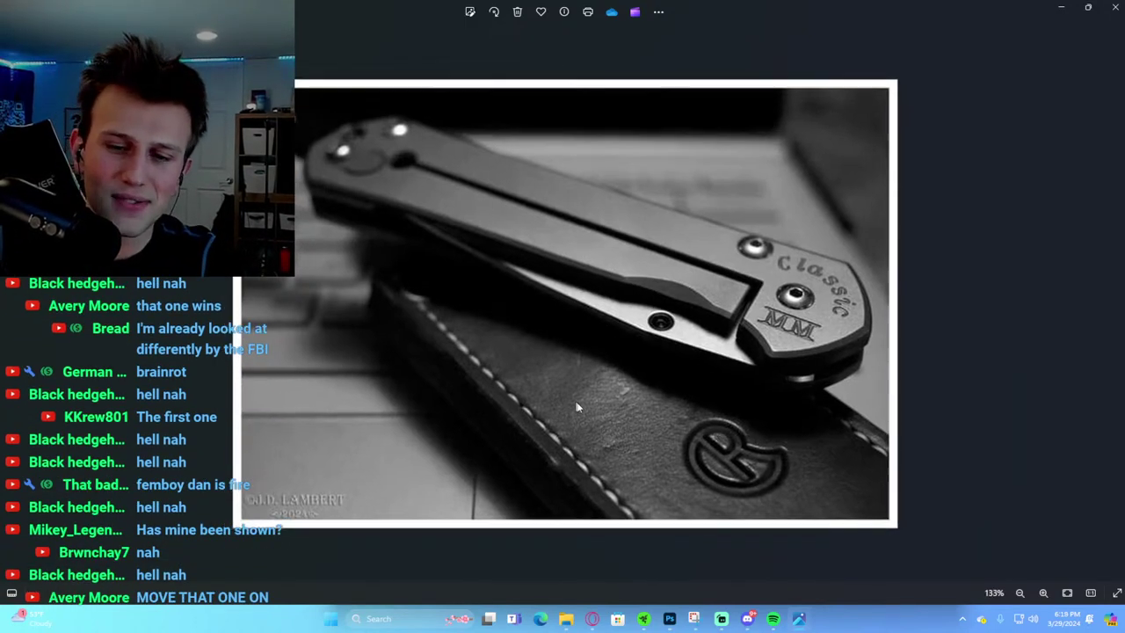
pyautogui.press('Left')
pyautogui.press('Right')
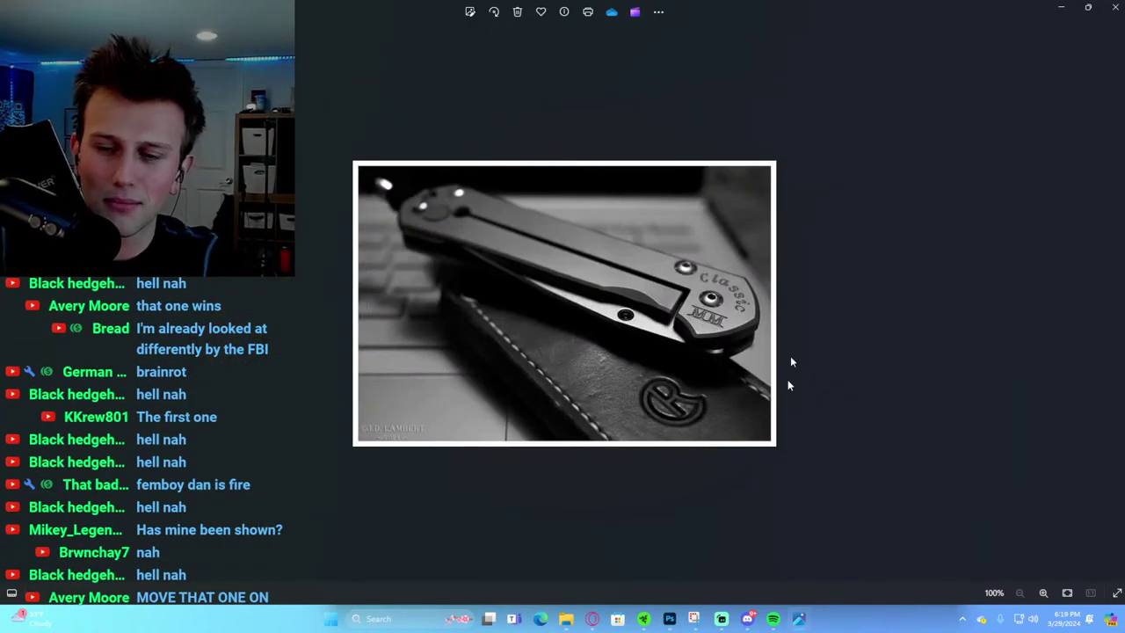
pyautogui.press('Left')
pyautogui.press('Right')
pyautogui.press('Left')
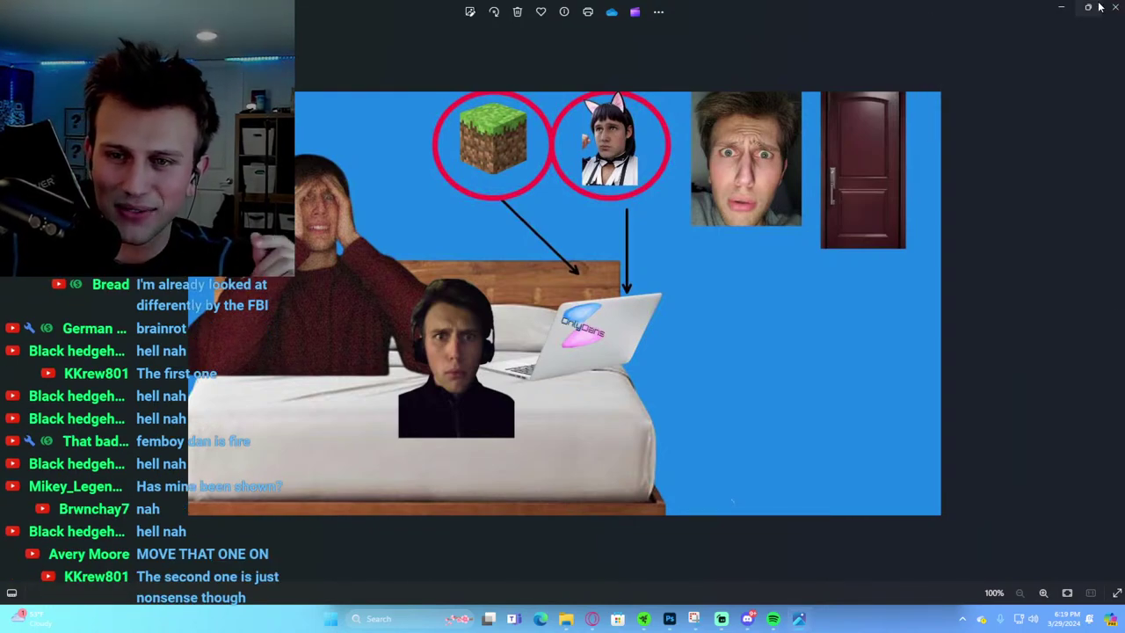
pyautogui.click(1112, 7)
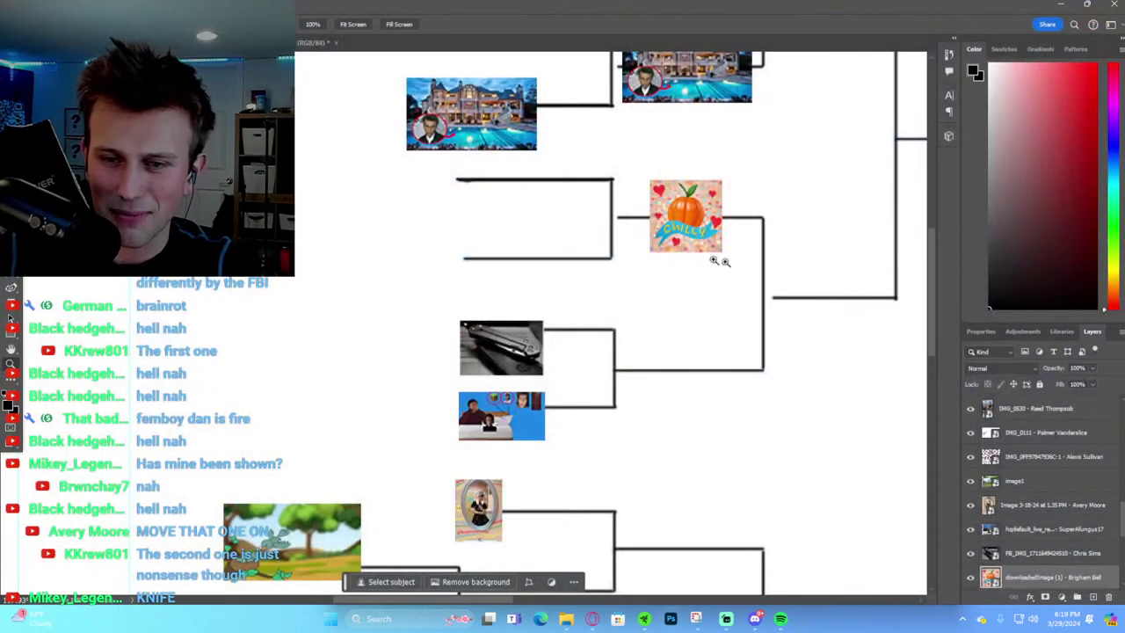
# Copy the blue collage into the next round and delete the knife photo's layer
pyautogui.scroll(-5, 721, 259)
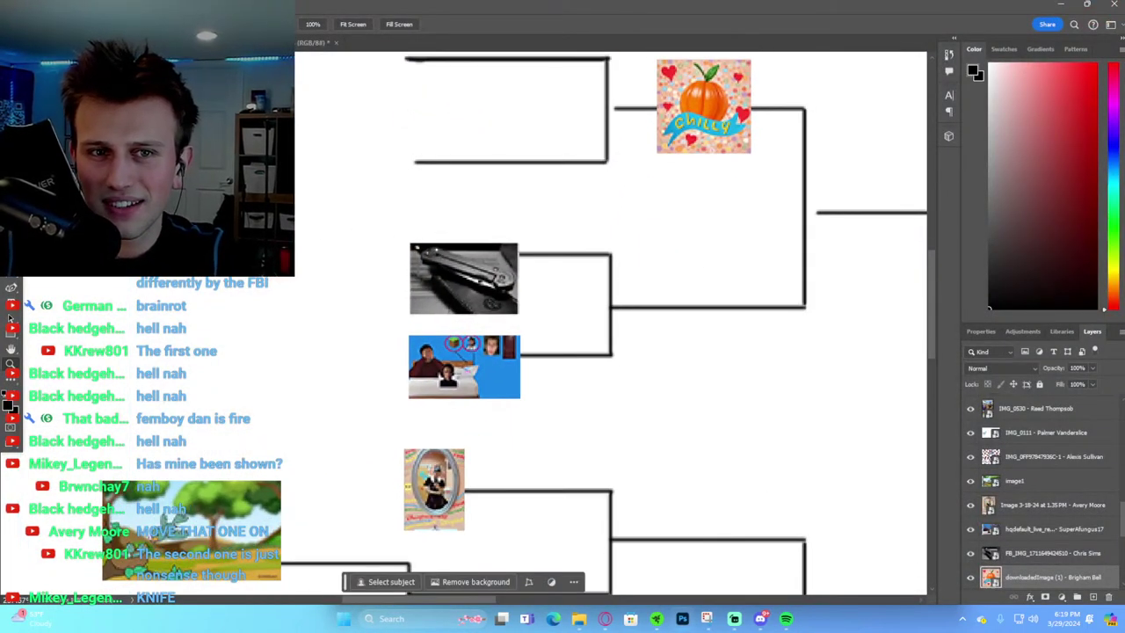
pyautogui.press('v')
pyautogui.click(474, 379)
pyautogui.moveTo(536, 376); pyautogui.dragTo(730, 309)
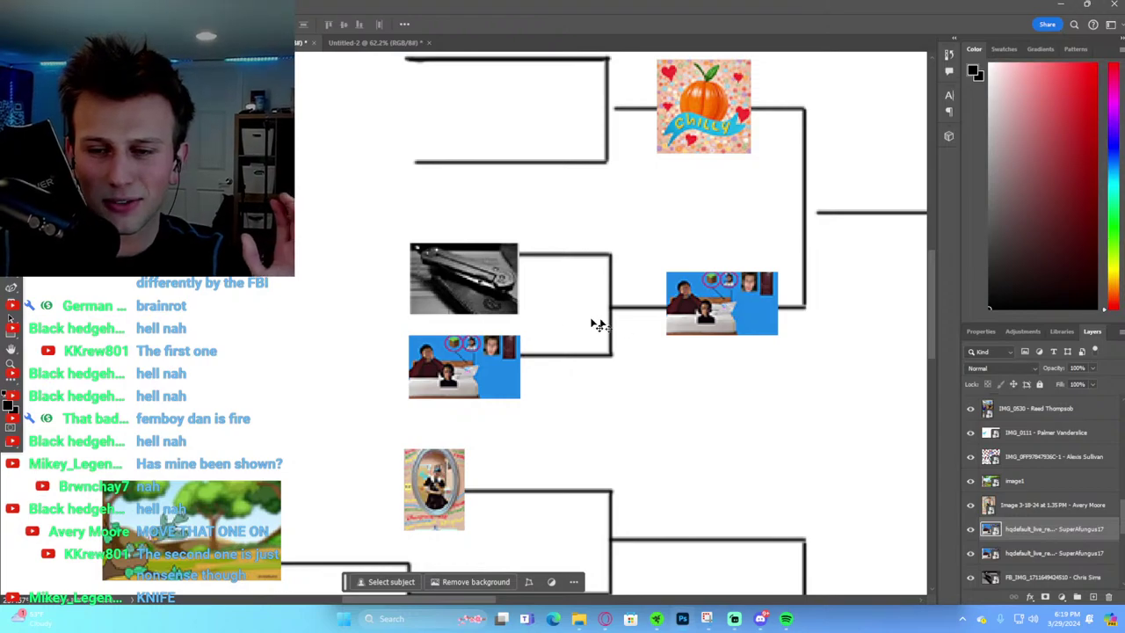
pyautogui.click(453, 282)
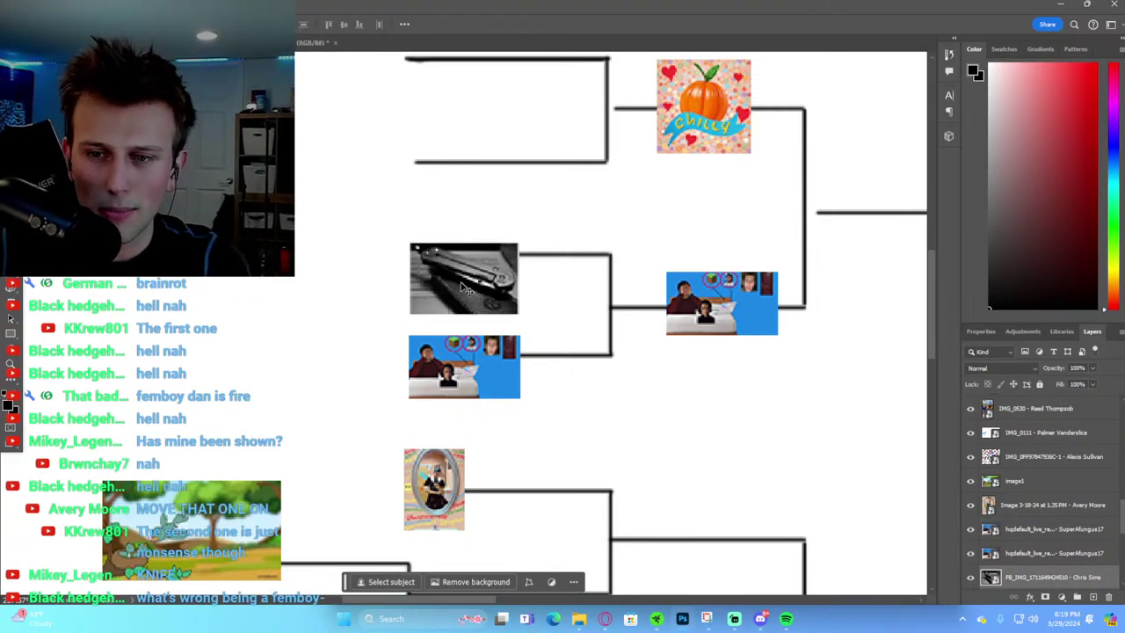
pyautogui.press('Delete')
pyautogui.press('Delete')
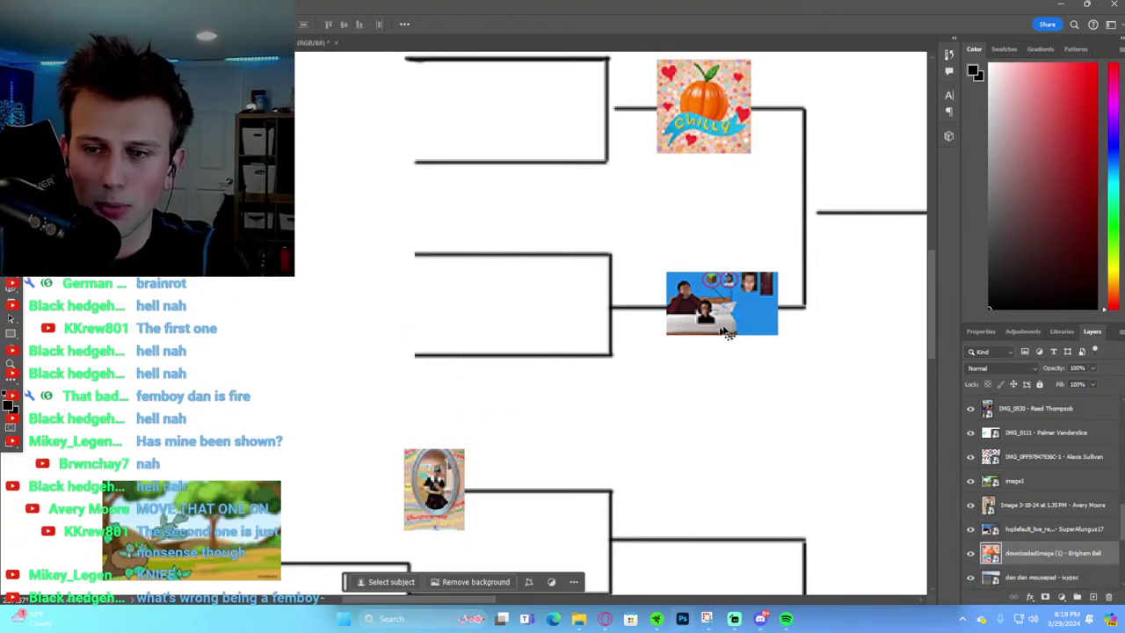
pyautogui.scroll(-3, 776, 343)
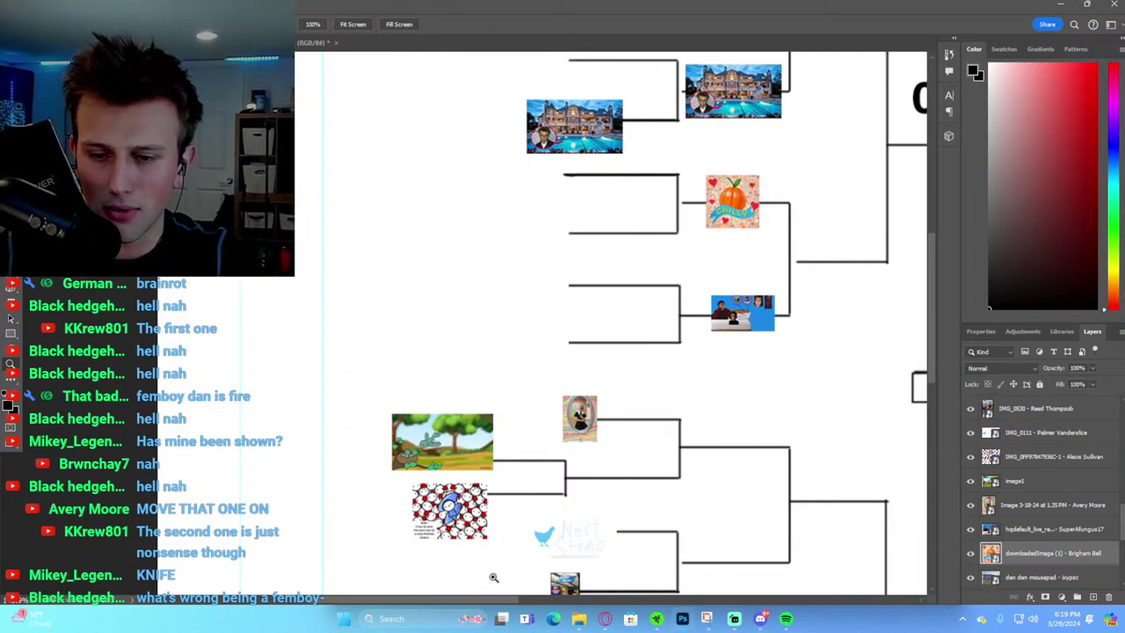
# Shift the advanced collage onto its second-round line and enlarge it with Free Transform
pyautogui.scroll(2, 721, 381)
pyautogui.scroll(-2, 722, 339)
pyautogui.scroll(2, 723, 340)
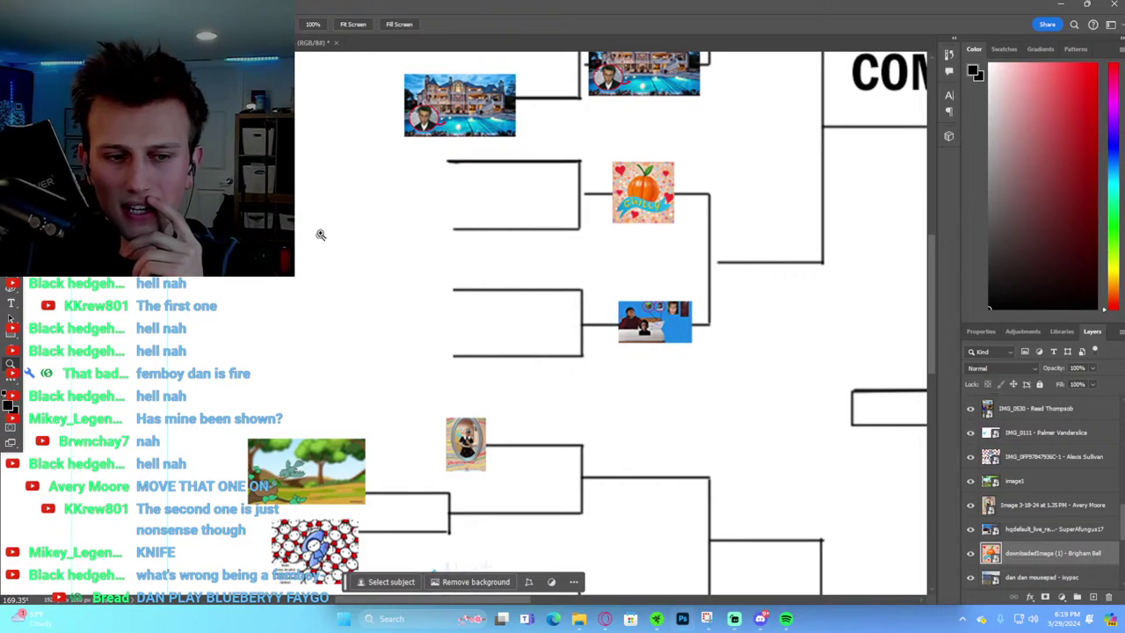
pyautogui.press('v')
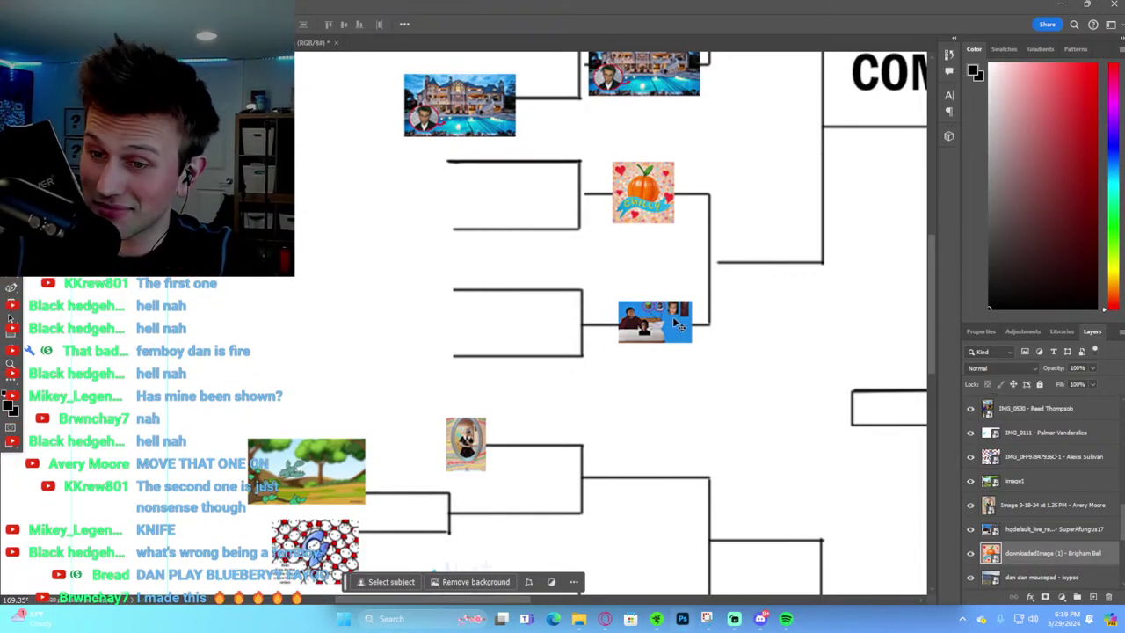
pyautogui.moveTo(680, 324); pyautogui.dragTo(729, 327)
pyautogui.hotkey('ctrl', 't')
pyautogui.click(583, 24)
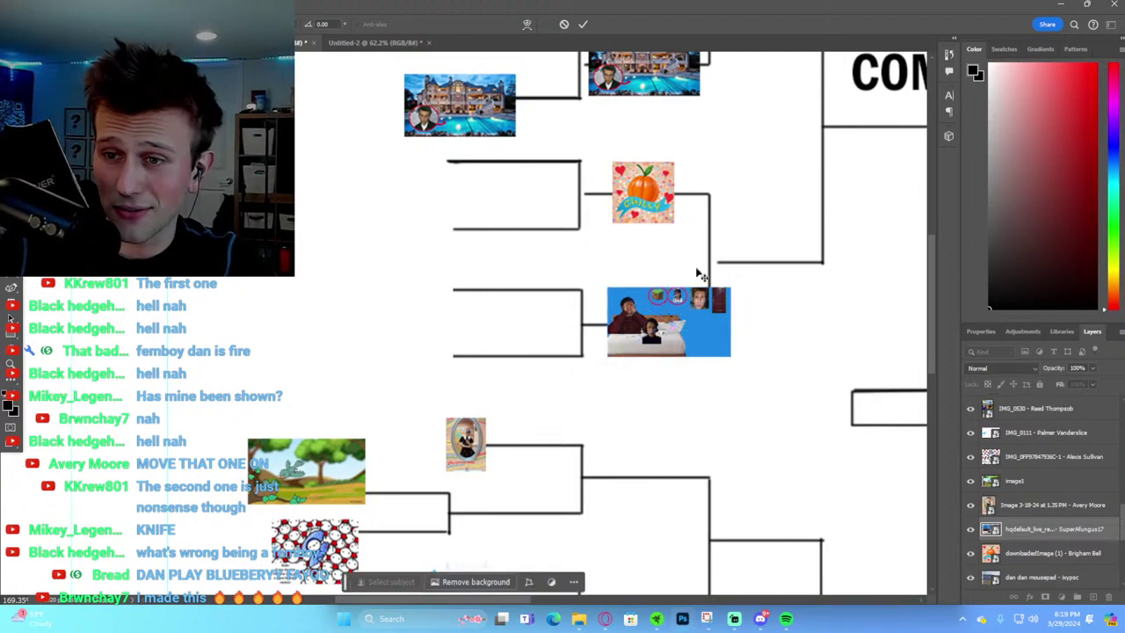
# Zoom around the bracket and open the folder of mouse-pad submissions
pyautogui.press('z')
pyautogui.scroll(-5, 480, 377)
pyautogui.scroll(5, 400, 400)
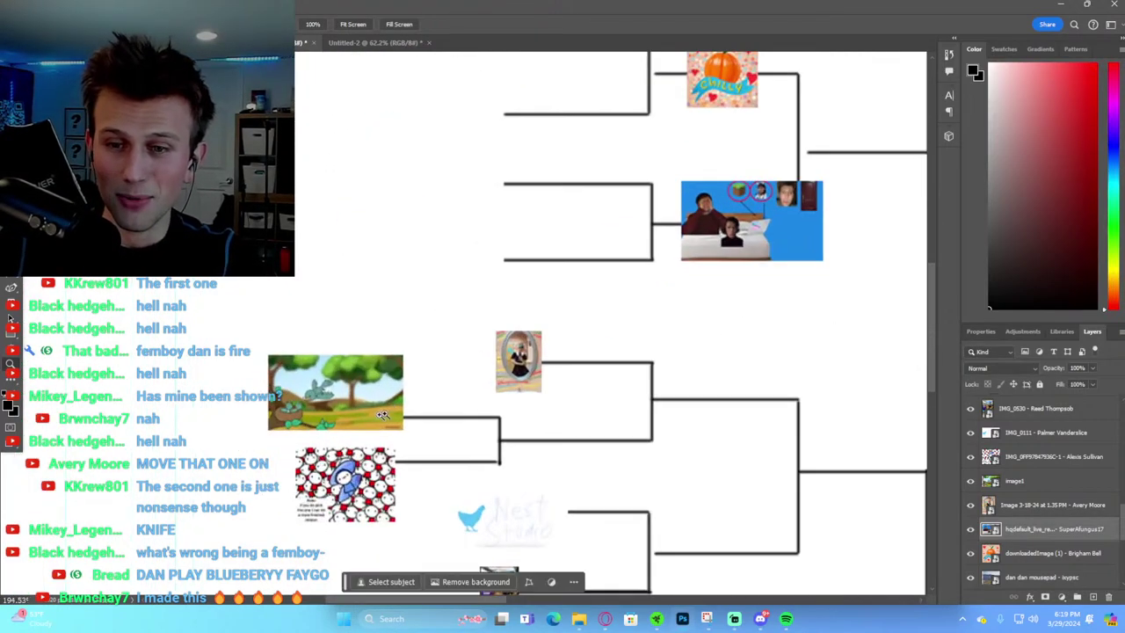
pyautogui.scroll(3, 400, 400)
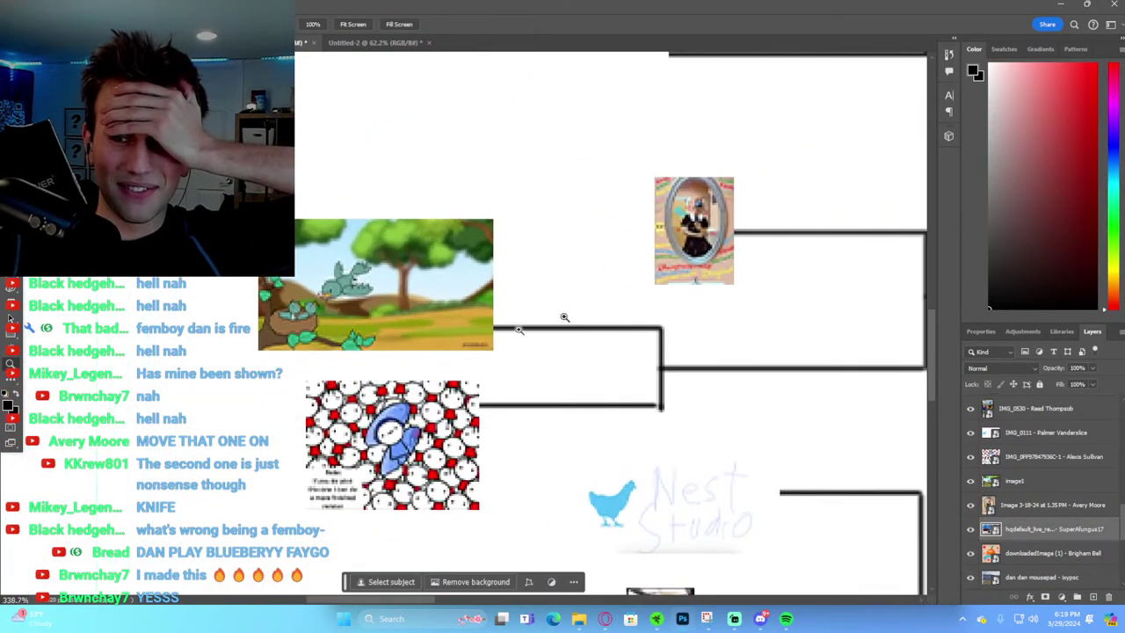
pyautogui.scroll(2, 525, 428)
pyautogui.scroll(-1, 349, 411)
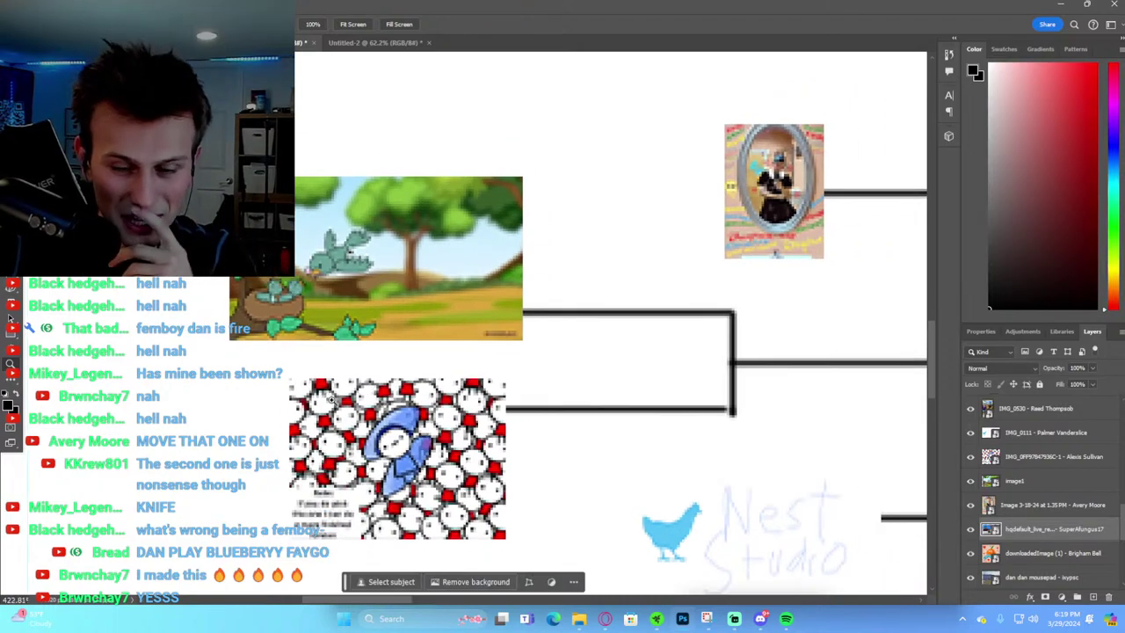
pyautogui.click(577, 619)
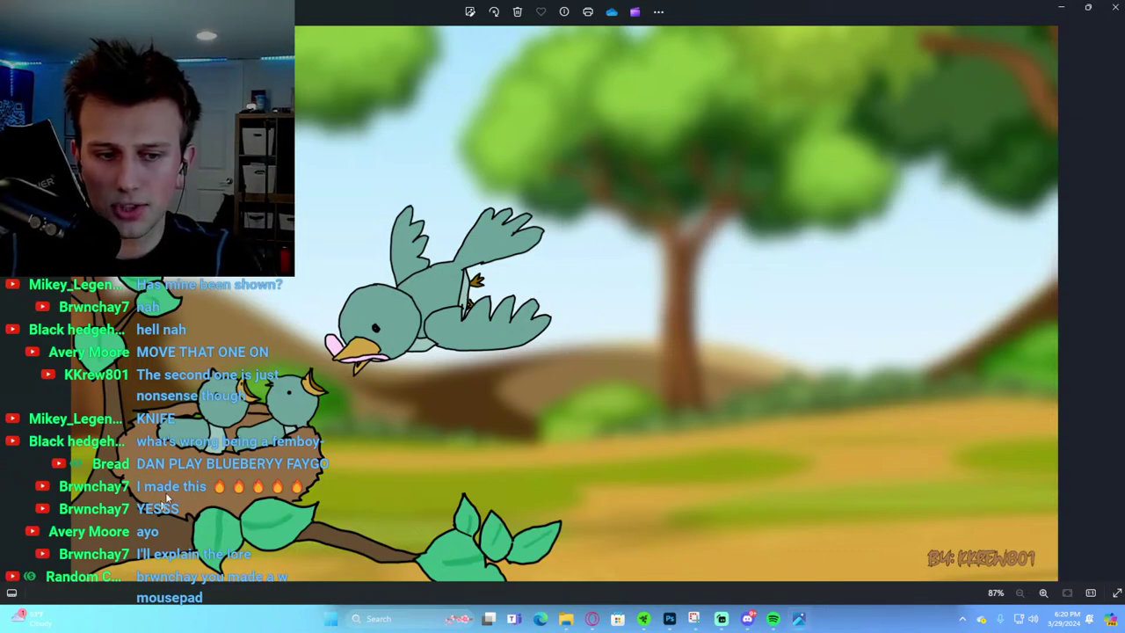
# Zoom on the current photo, then bring up the blue-winged character crowd drawing
pyautogui.scroll(5, 483, 382)
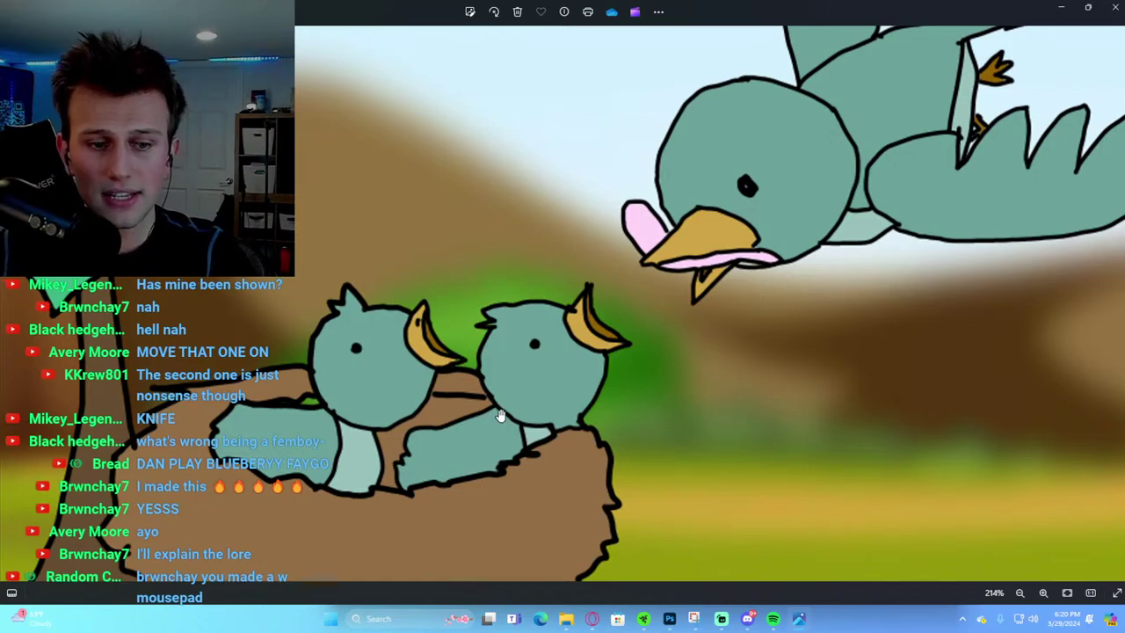
pyautogui.scroll(-5, 505, 411)
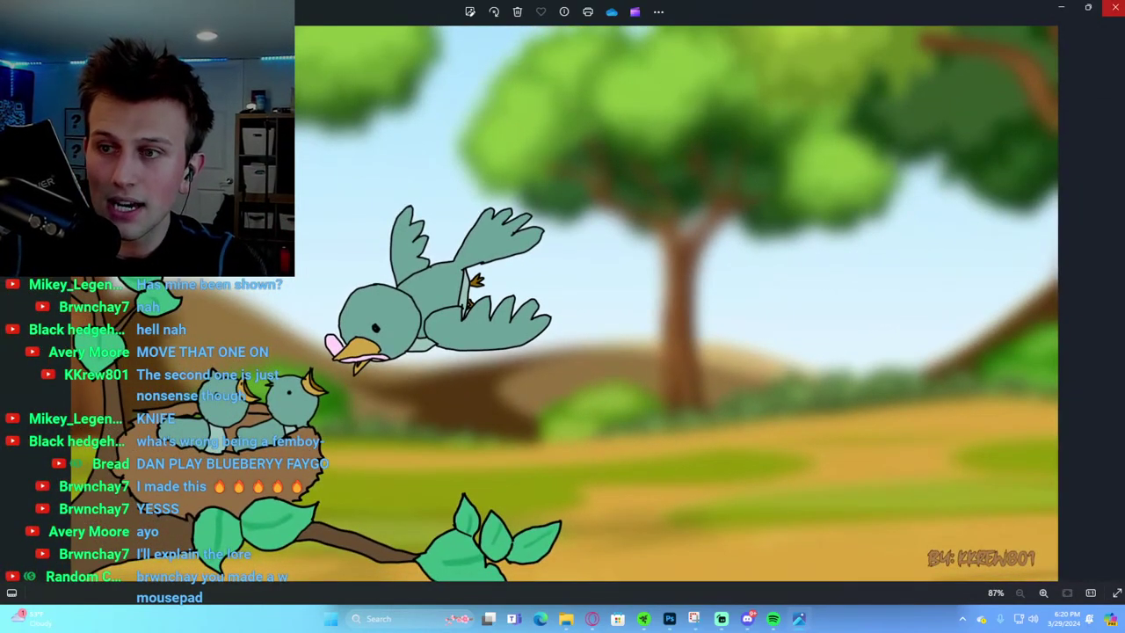
pyautogui.click(1119, 5)
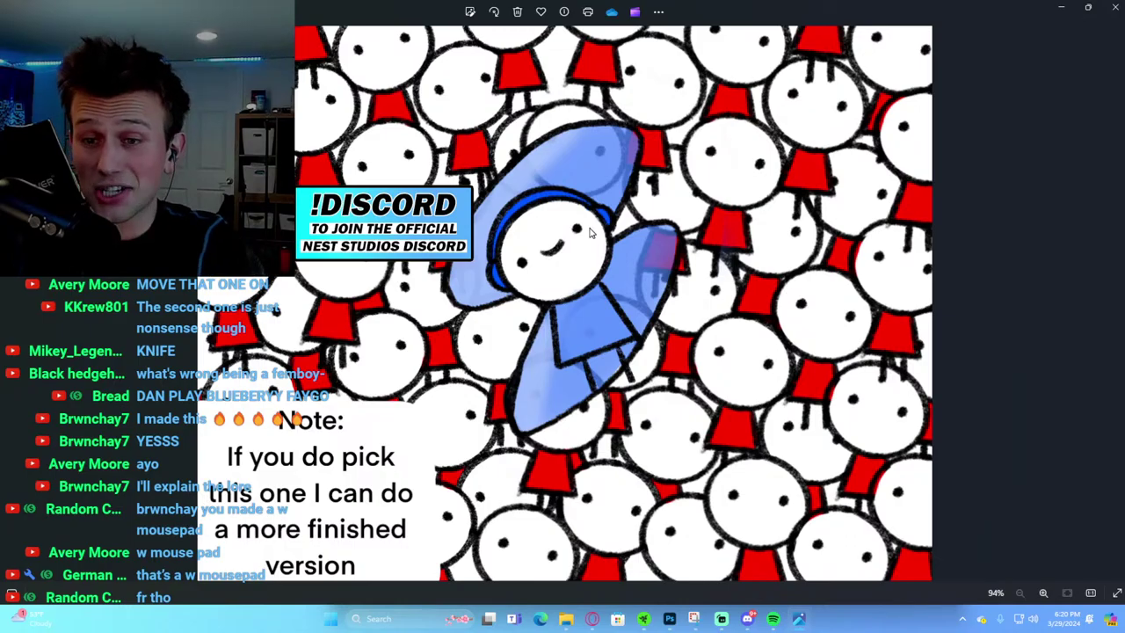
pyautogui.scroll(3, 603, 248)
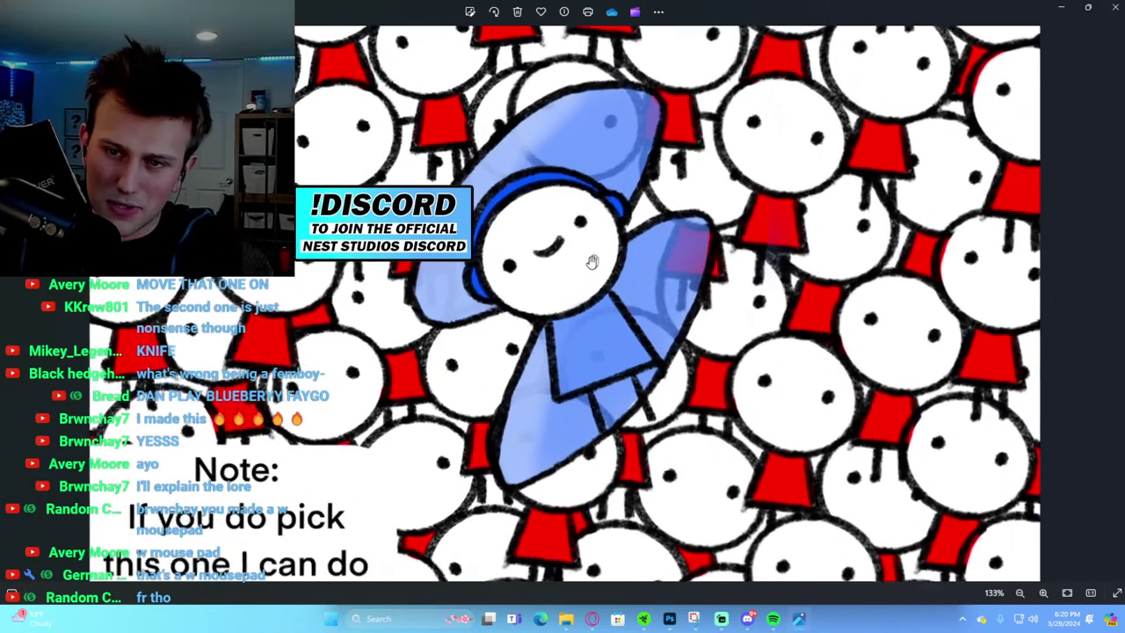
pyautogui.scroll(-3, 580, 264)
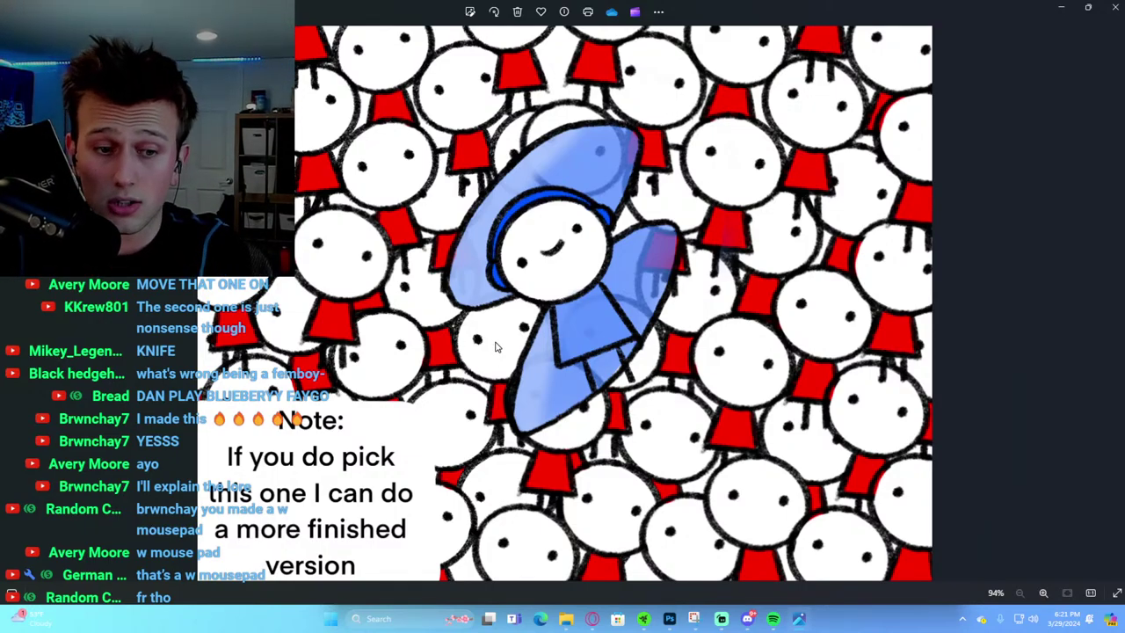
pyautogui.press('Right')
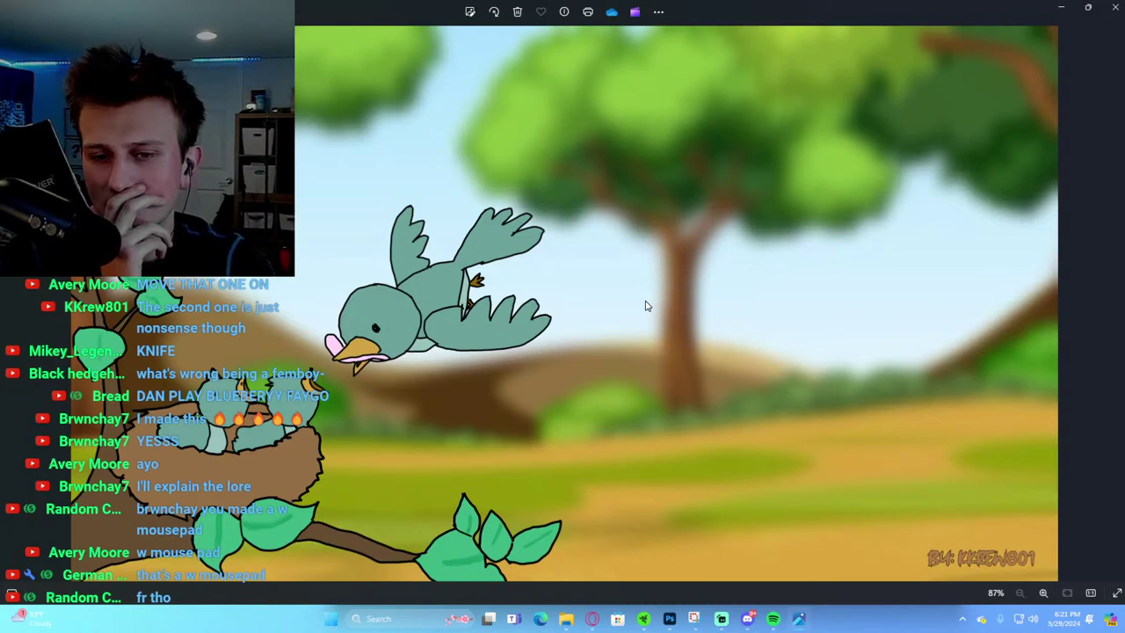
pyautogui.press('Left')
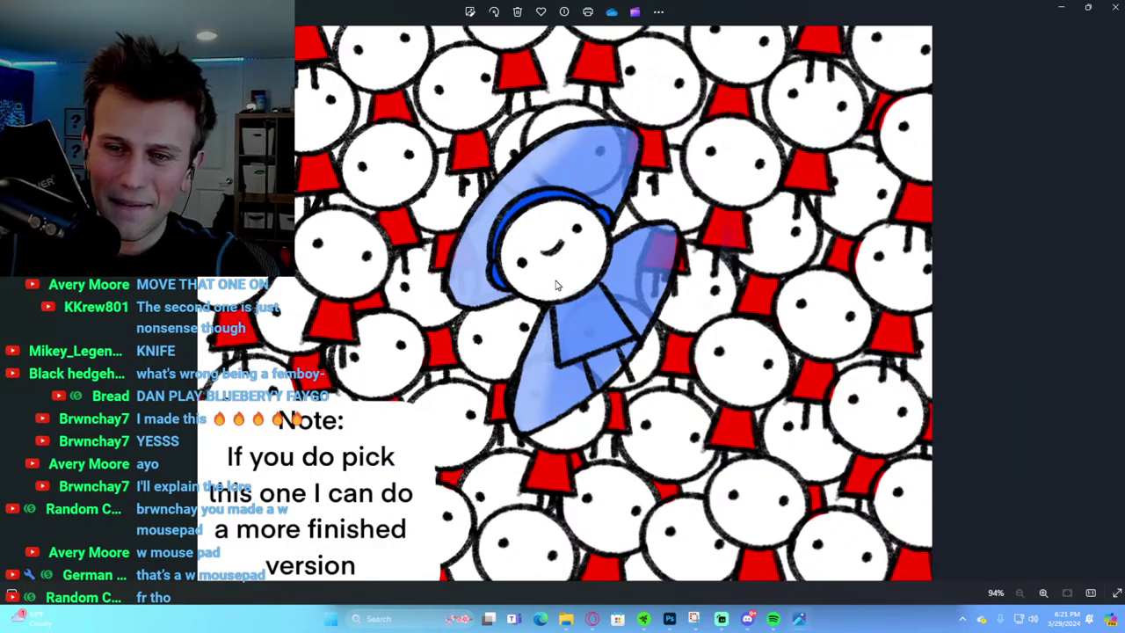
pyautogui.press('Right')
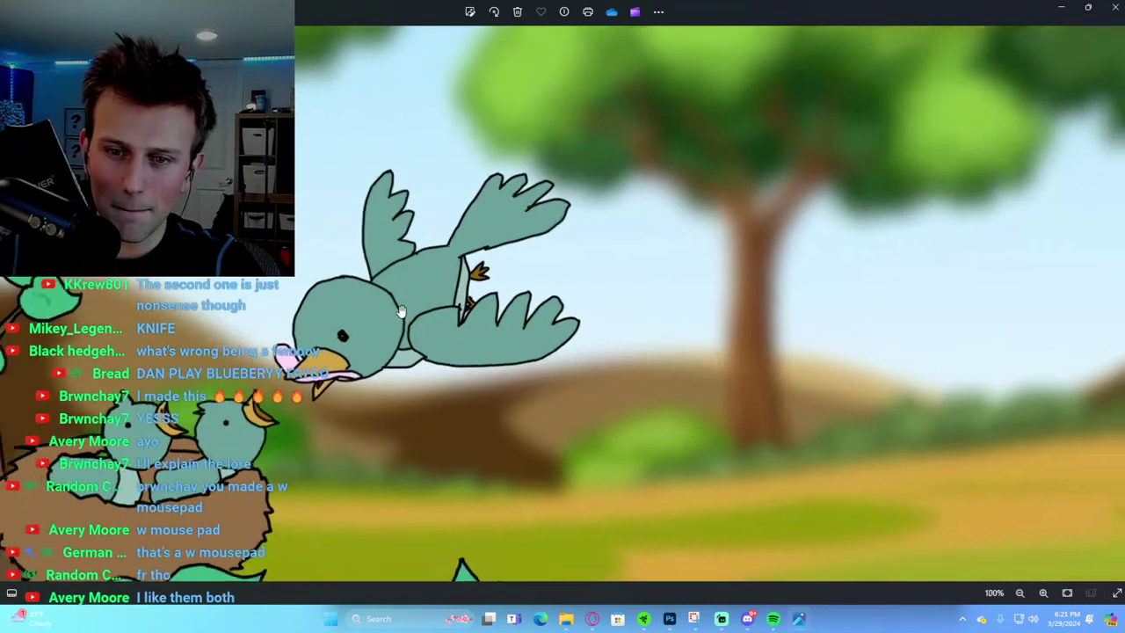
pyautogui.press('Left')
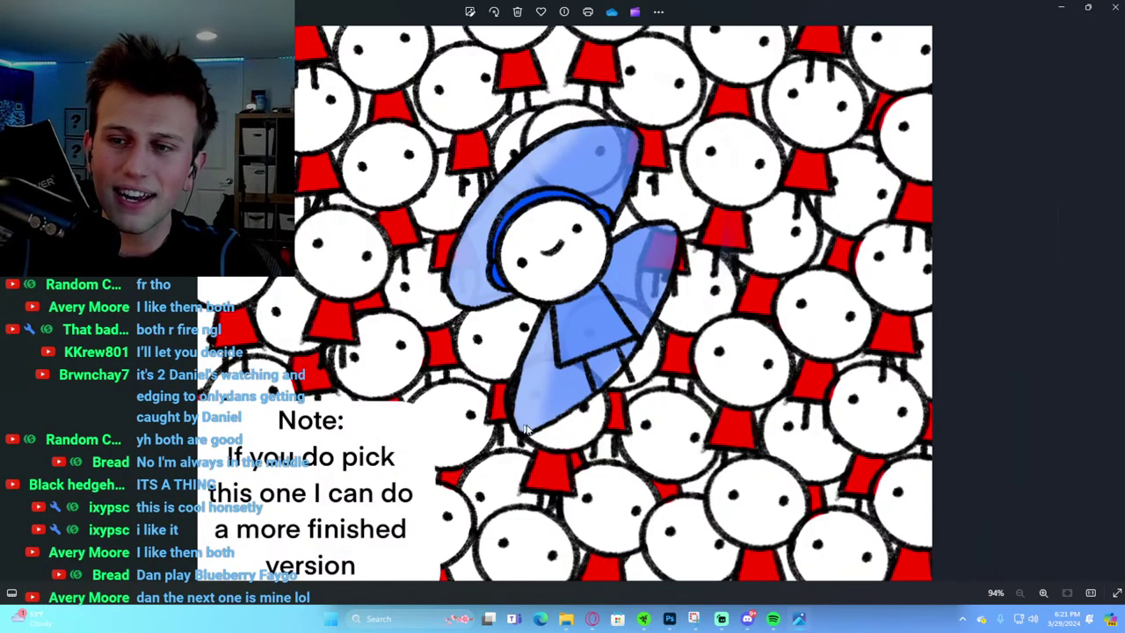
pyautogui.scroll(10, 342, 396)
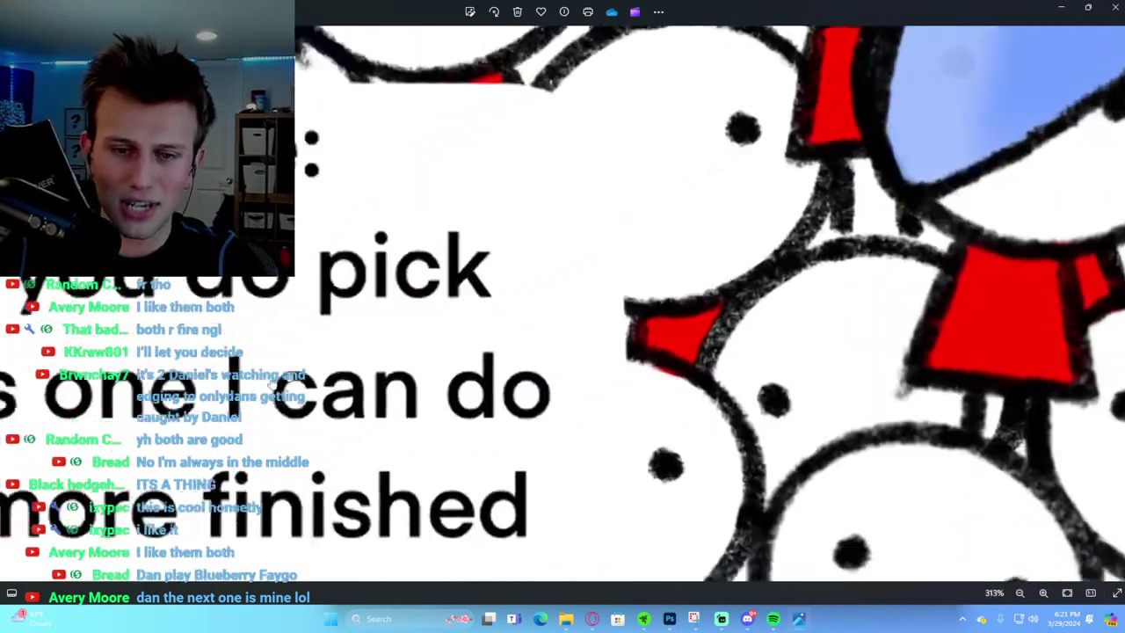
pyautogui.scroll(-10, 342, 397)
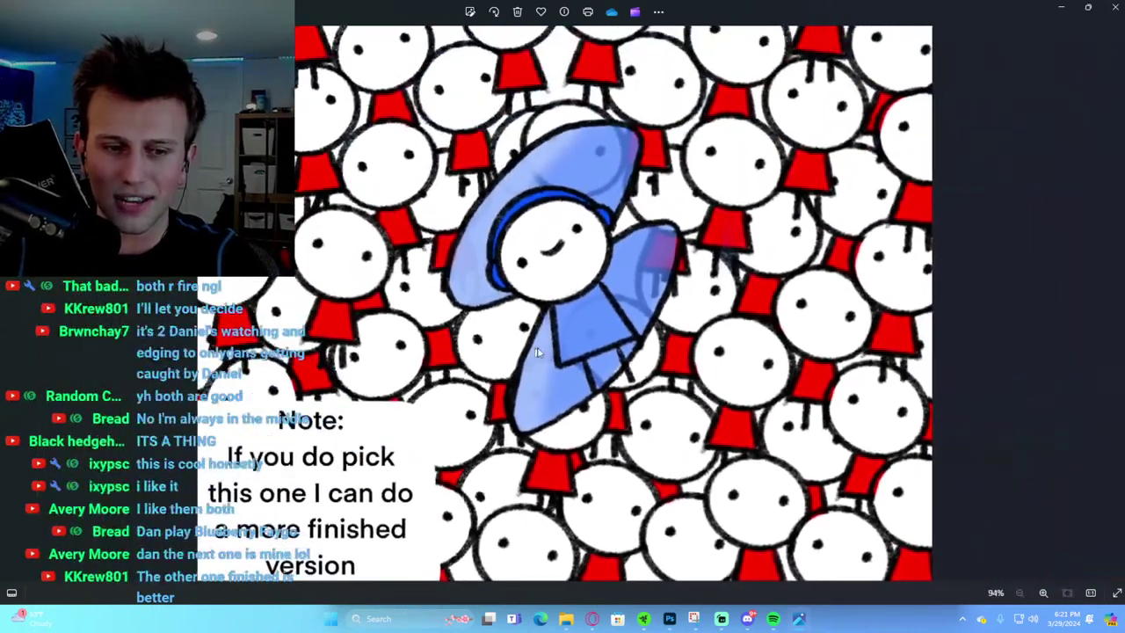
pyautogui.press('Right')
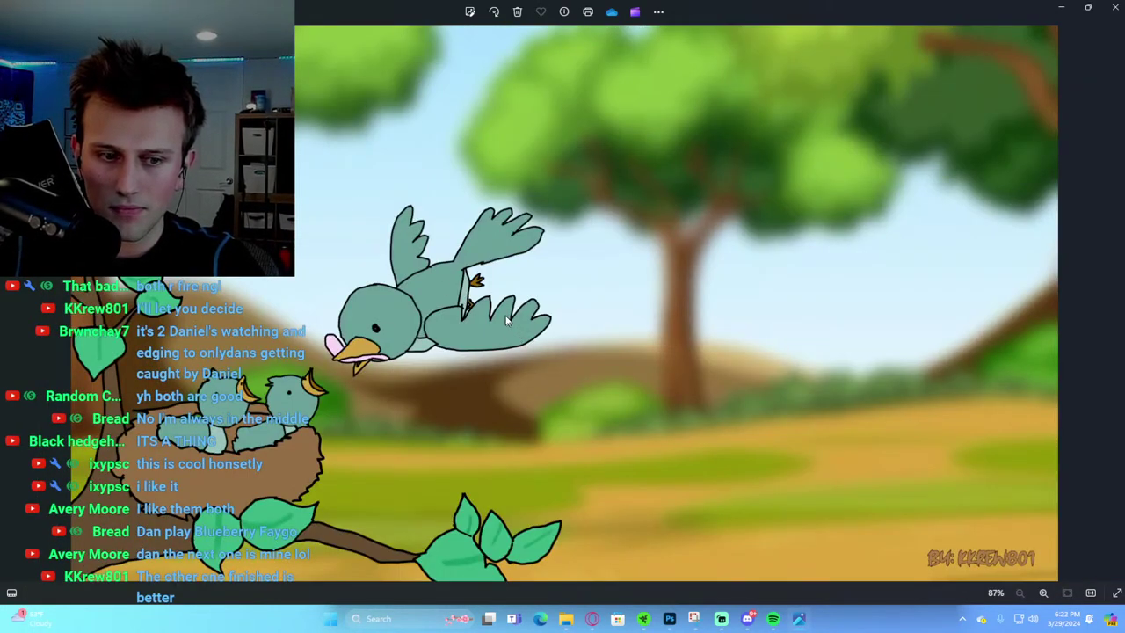
pyautogui.press('Left')
pyautogui.press('Right')
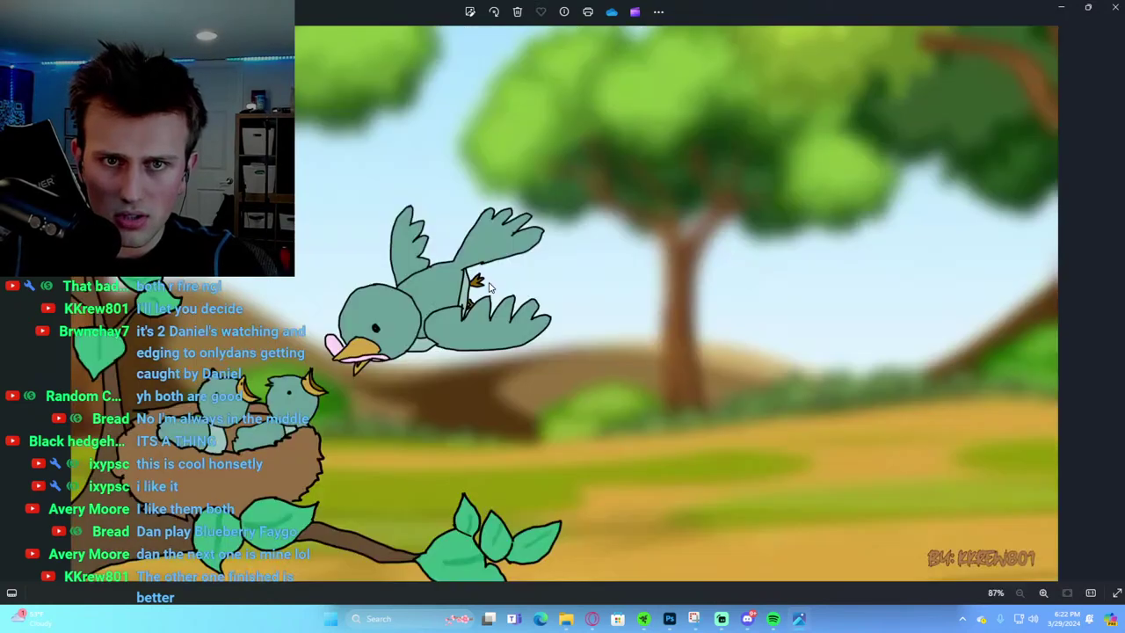
pyautogui.press('Left')
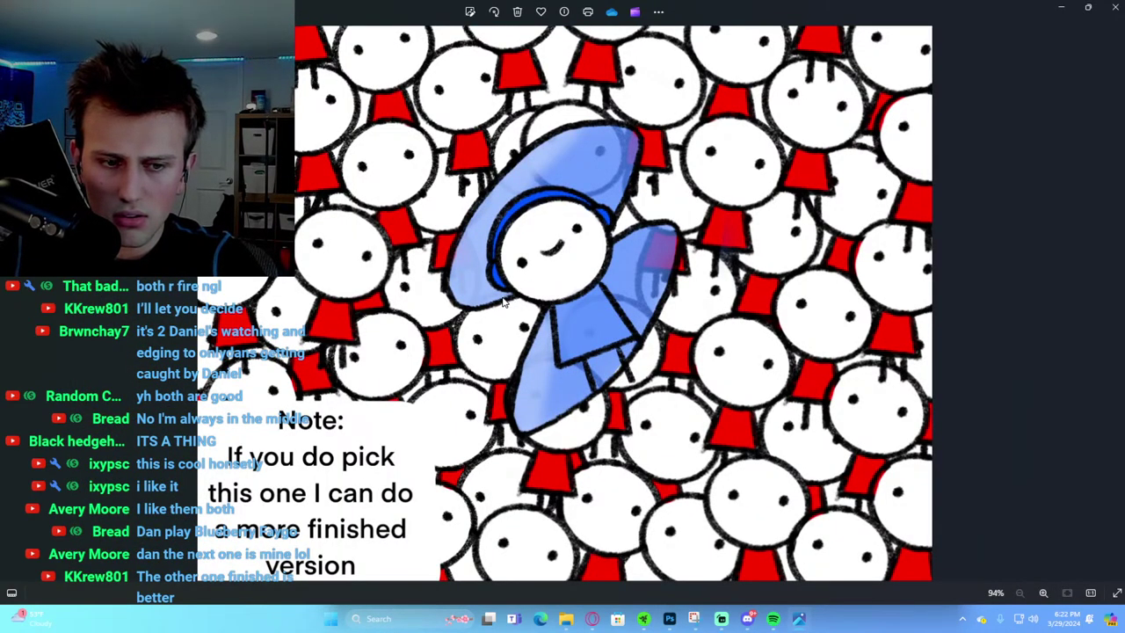
pyautogui.press('Right')
pyautogui.press('Left')
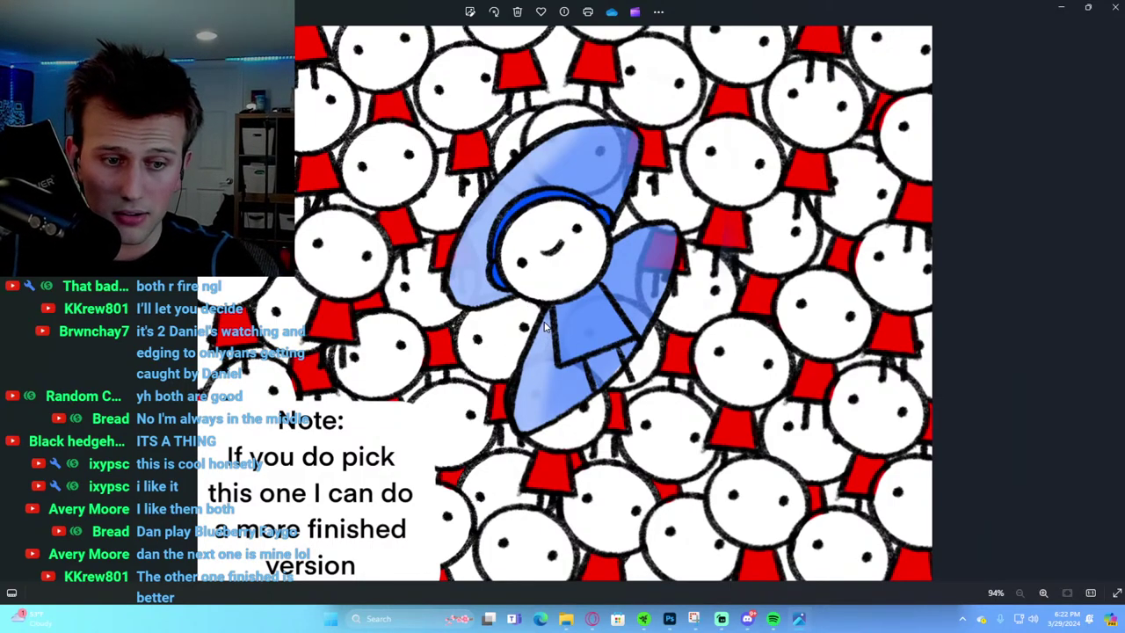
pyautogui.press('Right')
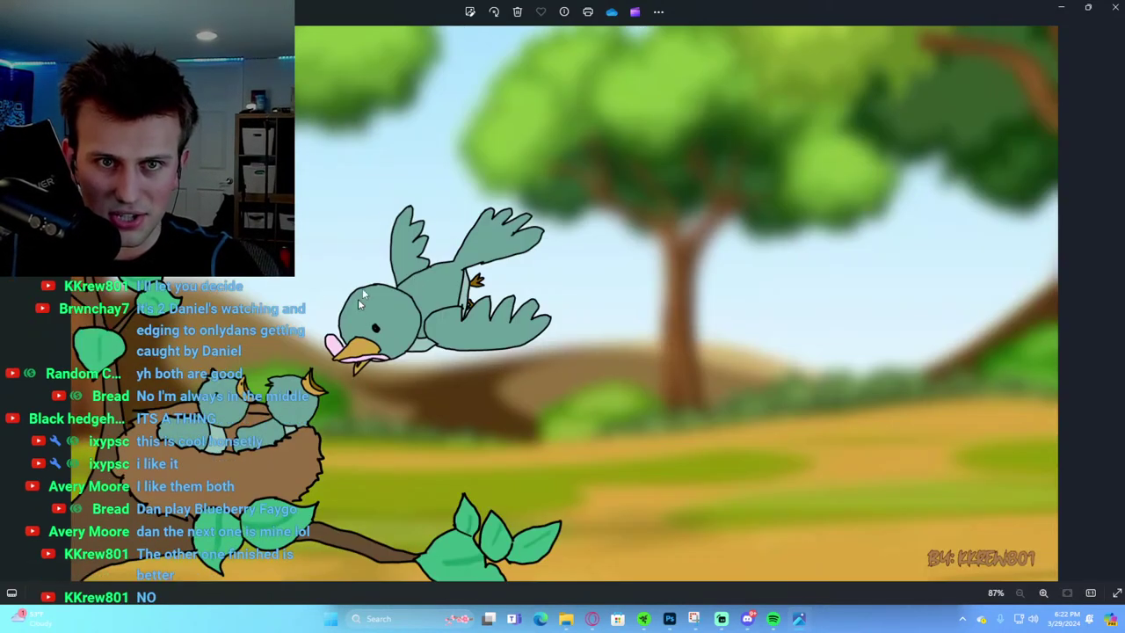
pyautogui.press('Left')
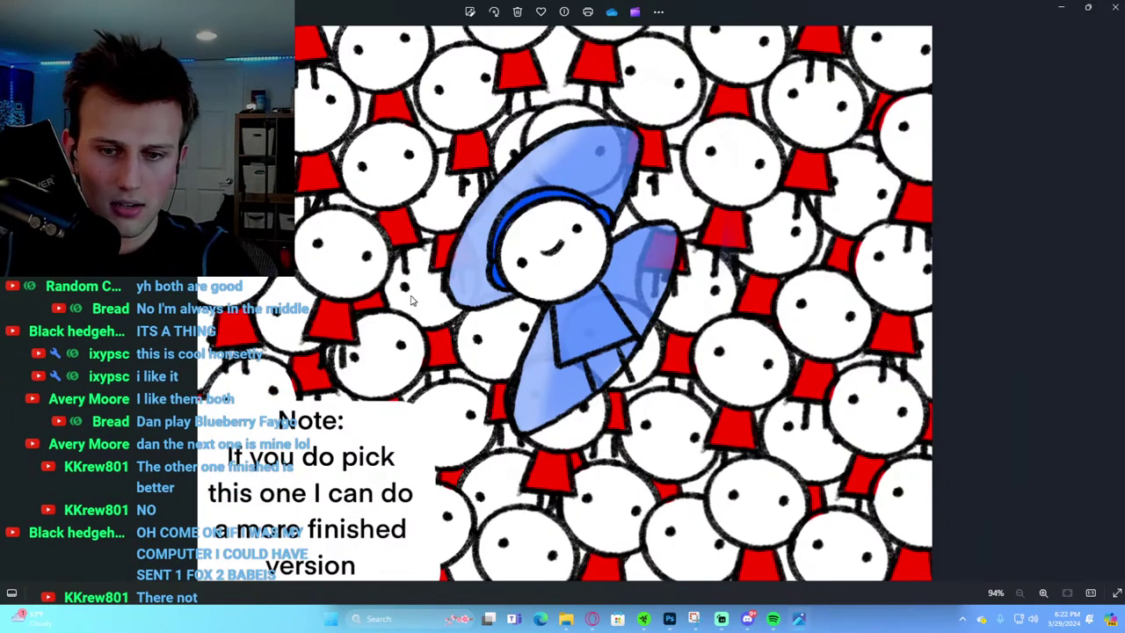
# Flip between the bird drawing and the stick-figure crowd drawing, zooming in to compare
pyautogui.press('Right')
pyautogui.scroll(2, 562, 397)
pyautogui.scroll(-2, 562, 397)
pyautogui.scroll(5, 563, 397)
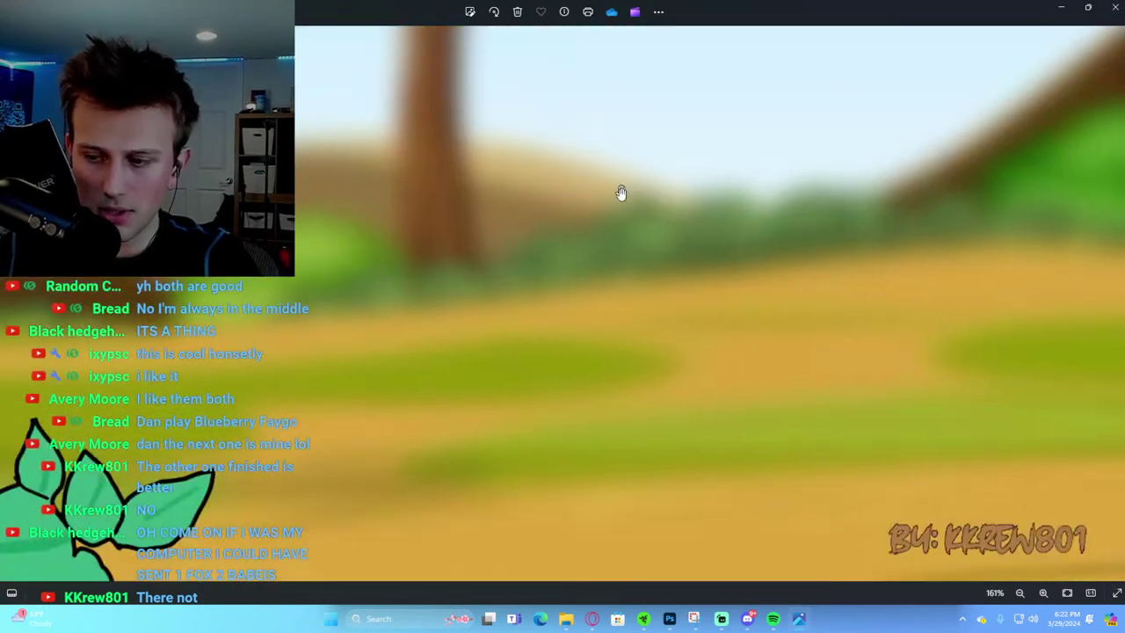
pyautogui.scroll(-6, 944, 470)
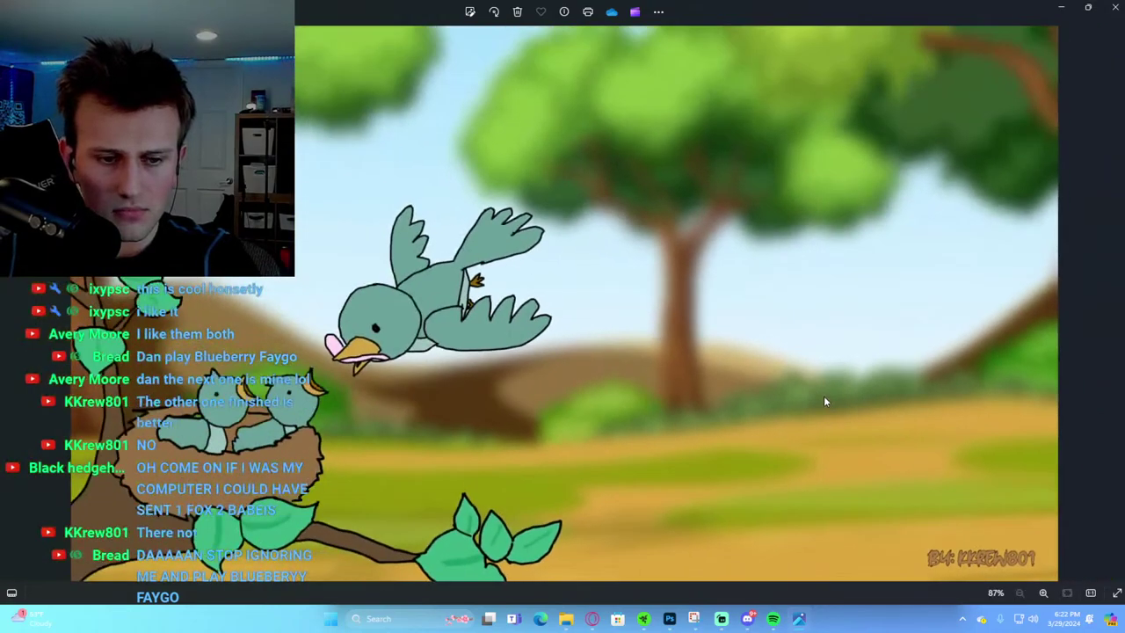
pyautogui.press('Left')
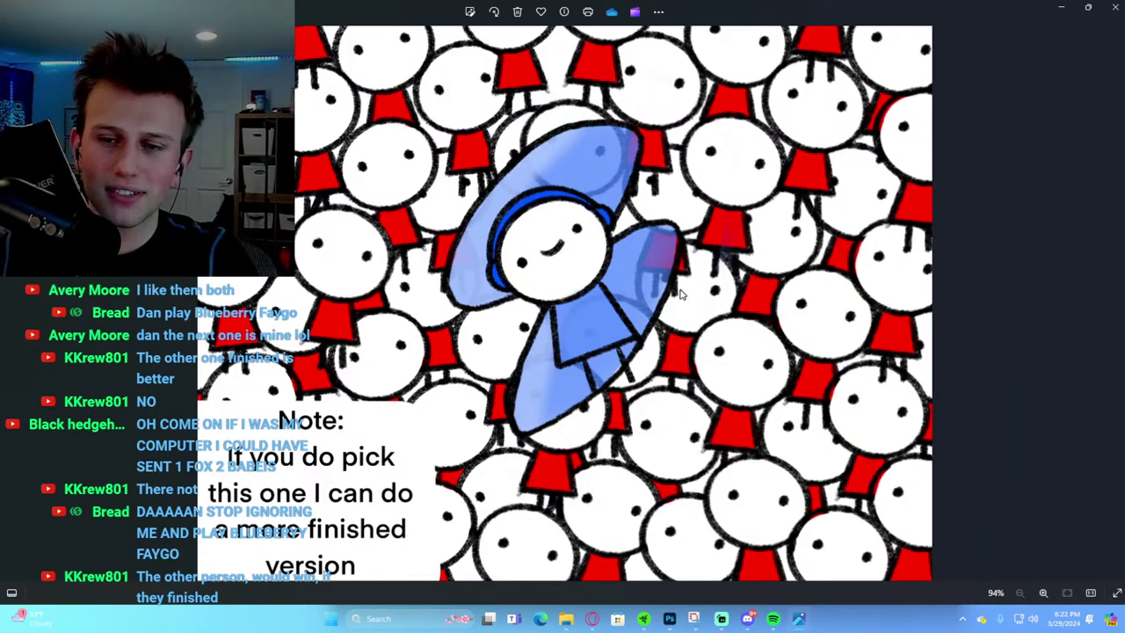
# Zoom and pan over the bird-and-tree drawing, then Alt+Tab back to Photoshop
pyautogui.press('Right')
pyautogui.scroll(2, 583, 299)
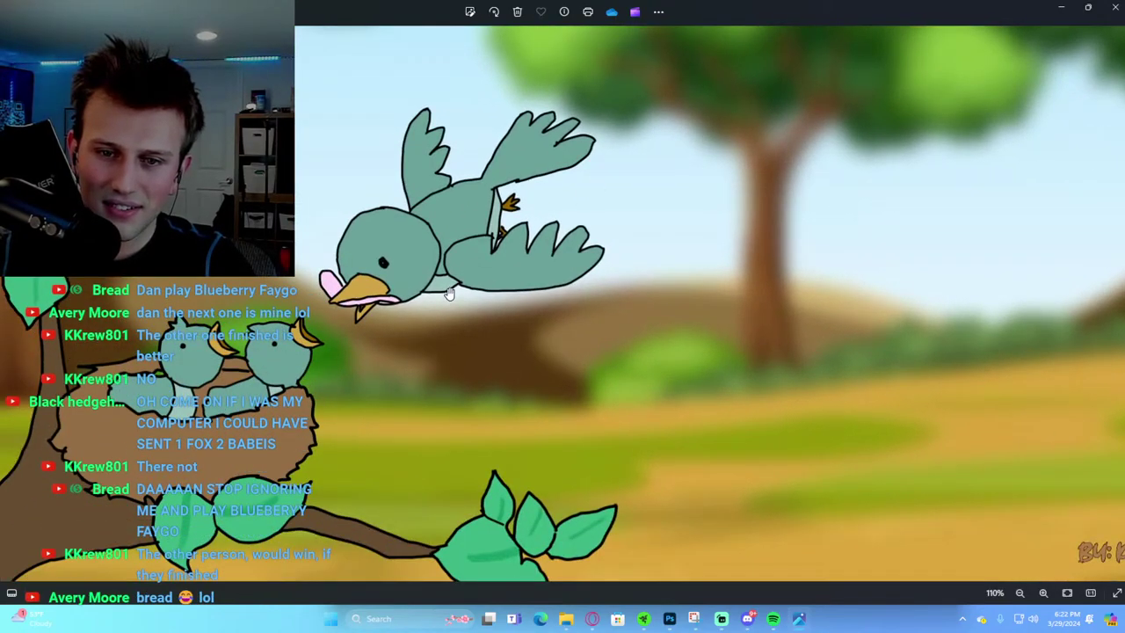
pyautogui.scroll(2, 449, 295)
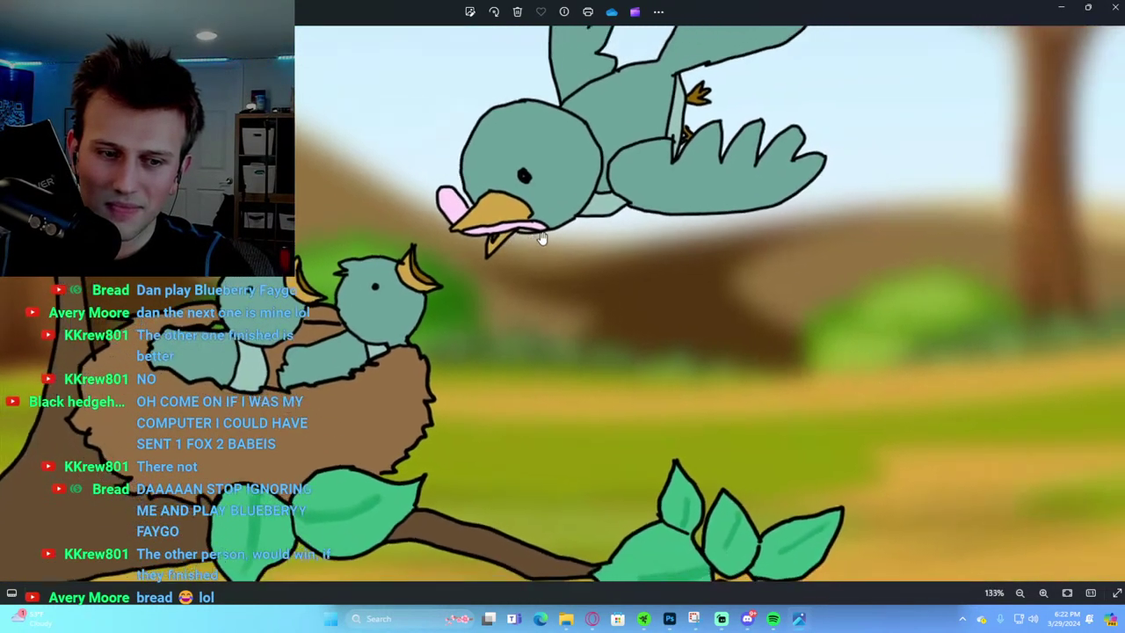
pyautogui.scroll(-4, 542, 239)
pyautogui.scroll(5, 489, 334)
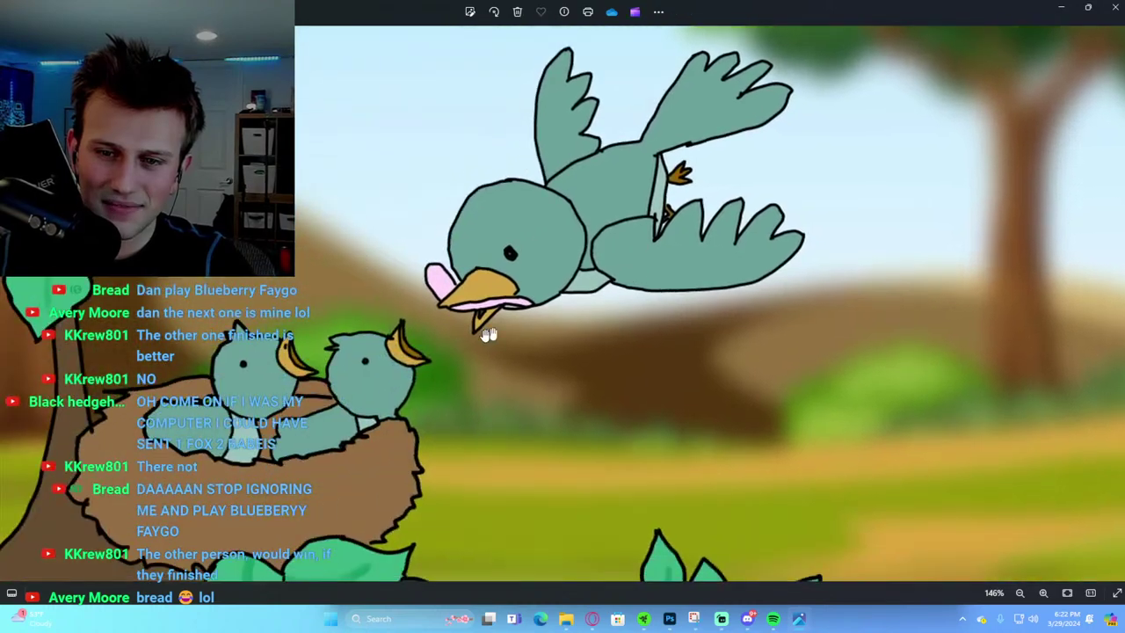
pyautogui.moveTo(489, 334); pyautogui.dragTo(587, 254)
pyautogui.scroll(-3, 586, 254)
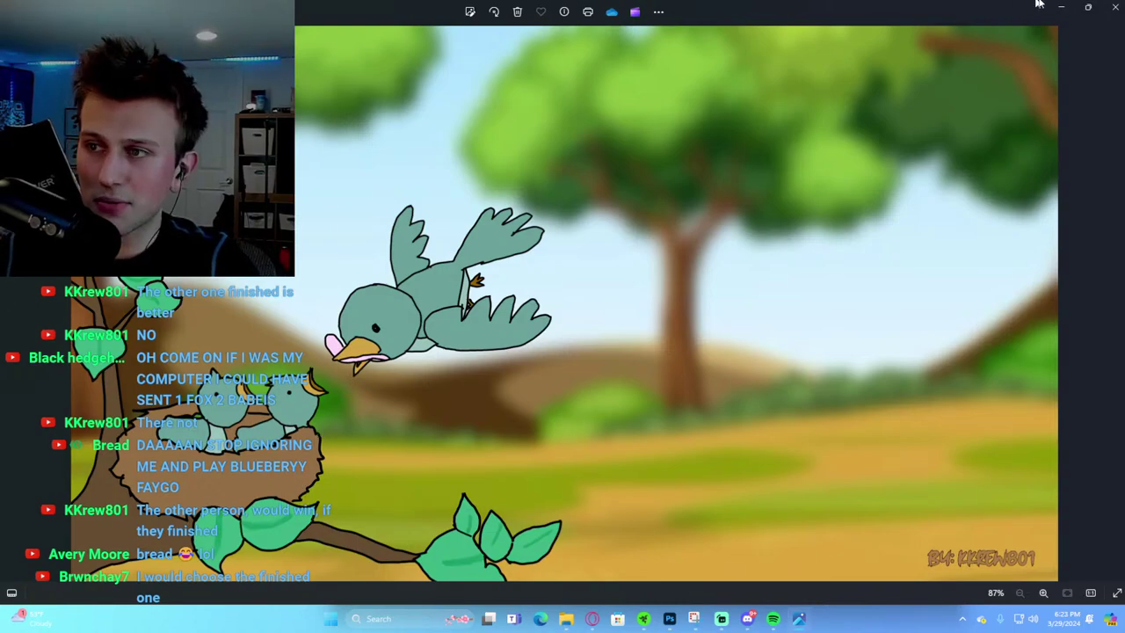
pyautogui.hotkey('alt', 'Tab')
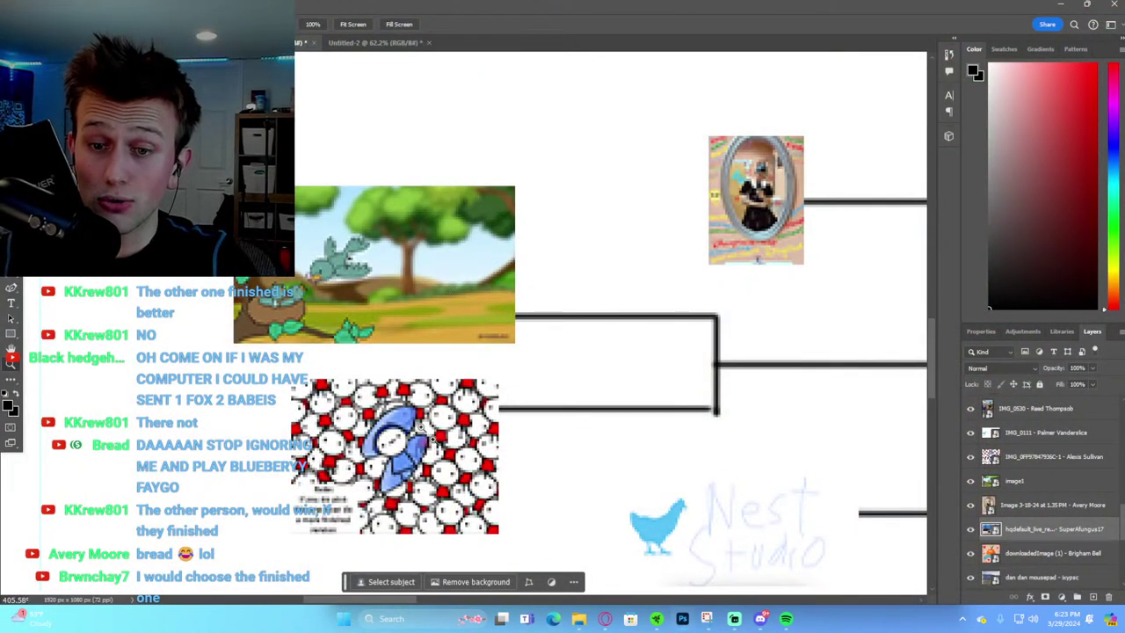
# Move the bird-and-tree image1 layer onto the next bracket slot
pyautogui.press('v')
pyautogui.click(389, 189)
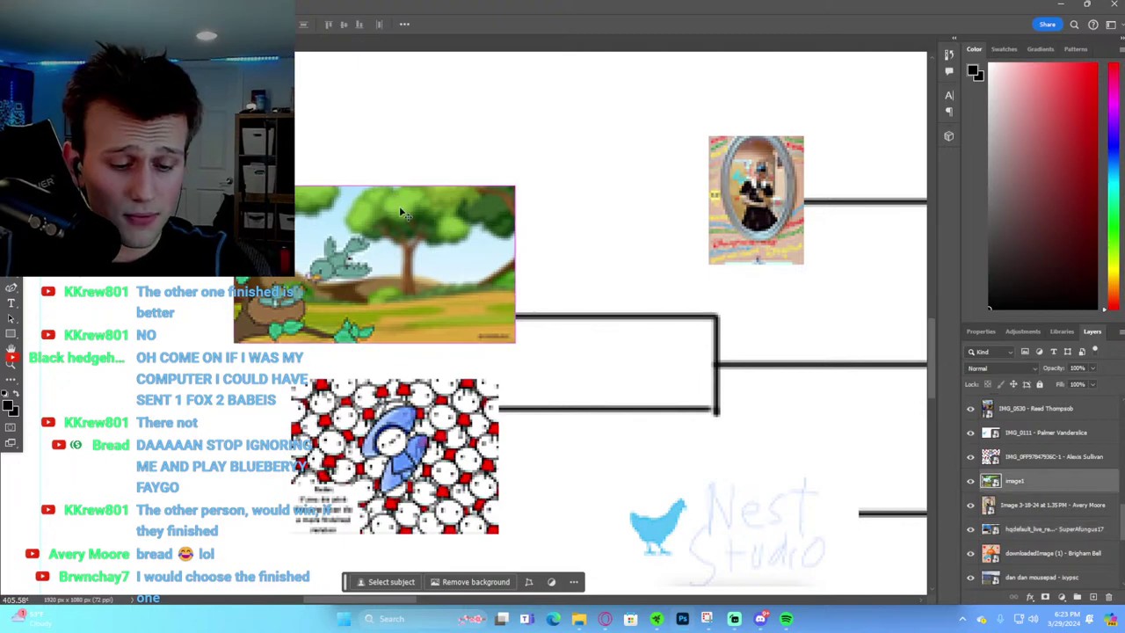
pyautogui.moveTo(404, 602); pyautogui.dragTo(454, 602)
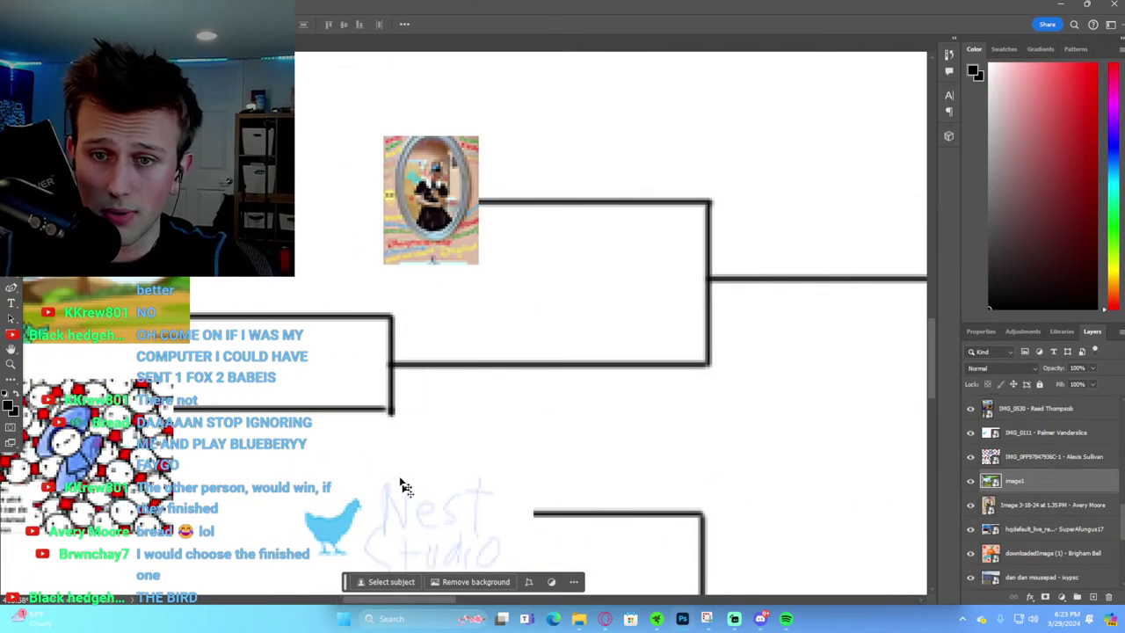
pyautogui.moveTo(88, 264); pyautogui.dragTo(528, 362)
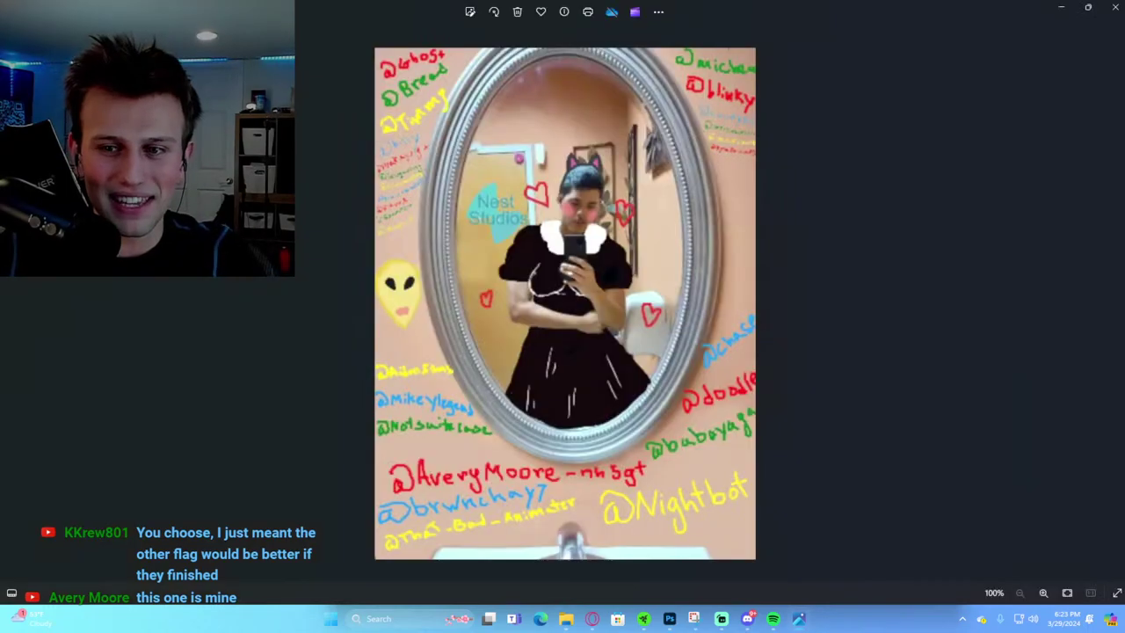
# Zoom into the mirror drawing and pan to its lower part and the person in the mirror
pyautogui.scroll(4, 587, 205)
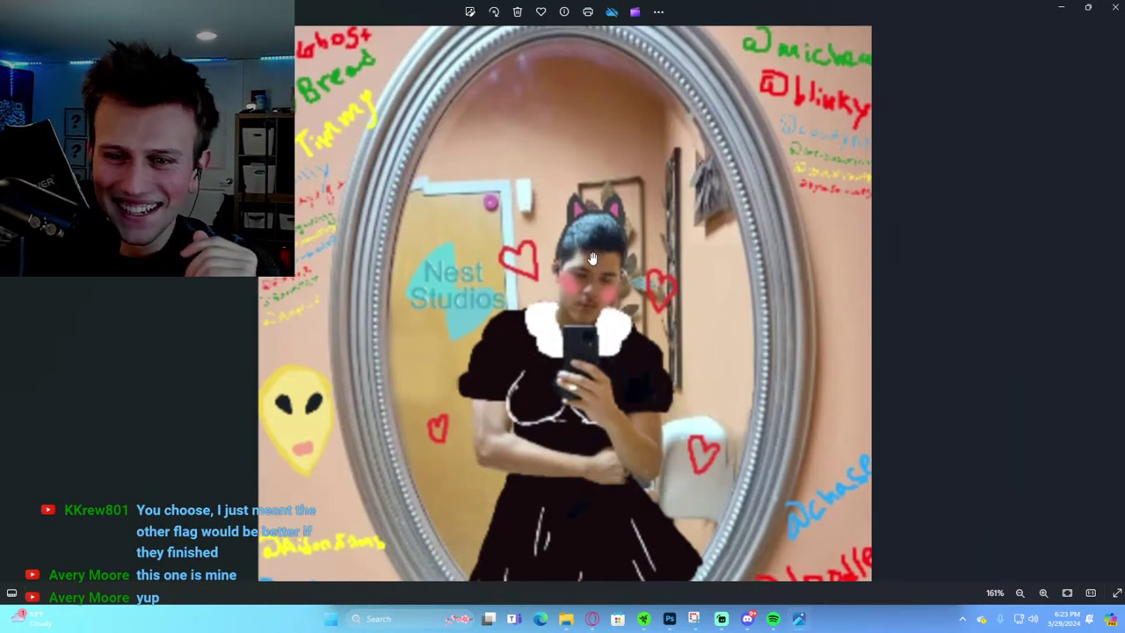
pyautogui.scroll(3, 528, 222)
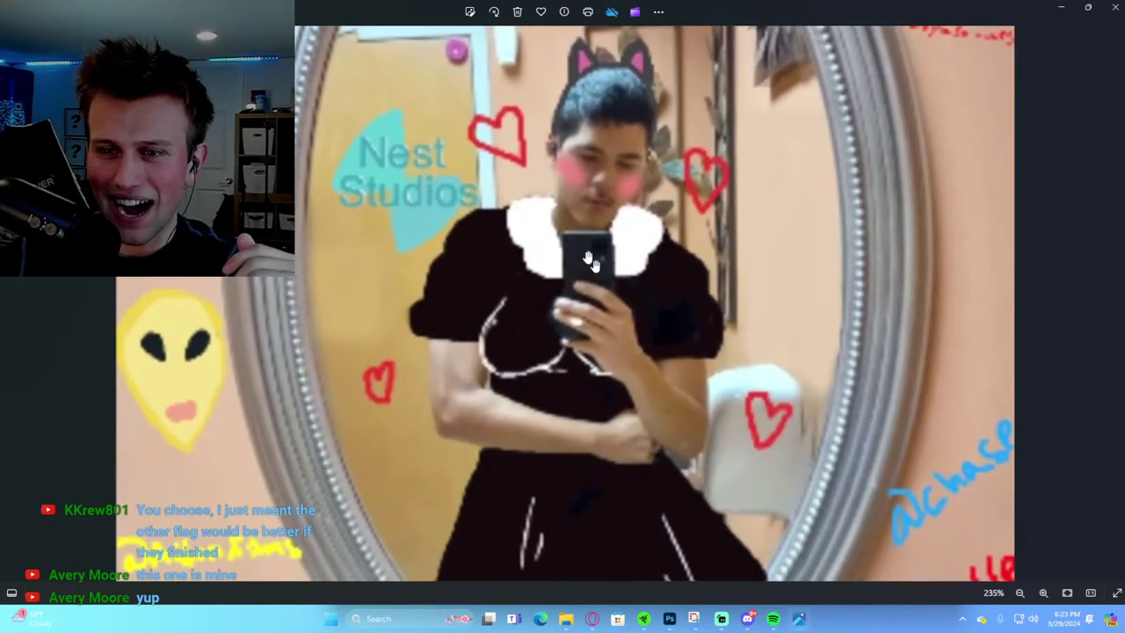
pyautogui.scroll(-3, 622, 254)
pyautogui.scroll(2, 651, 193)
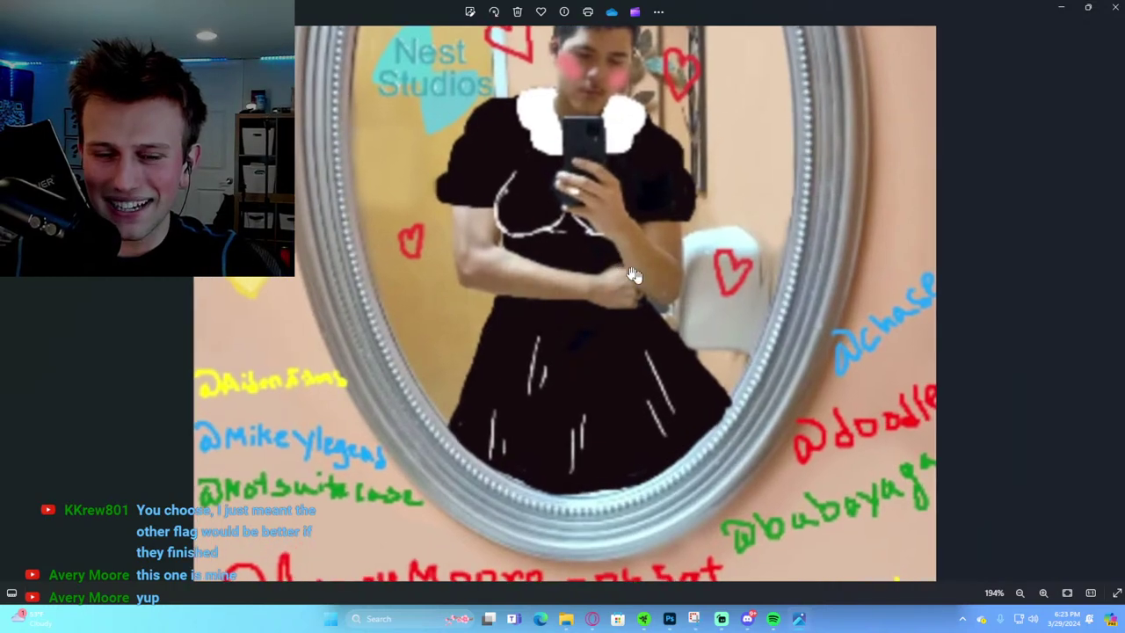
pyautogui.scroll(-2, 679, 288)
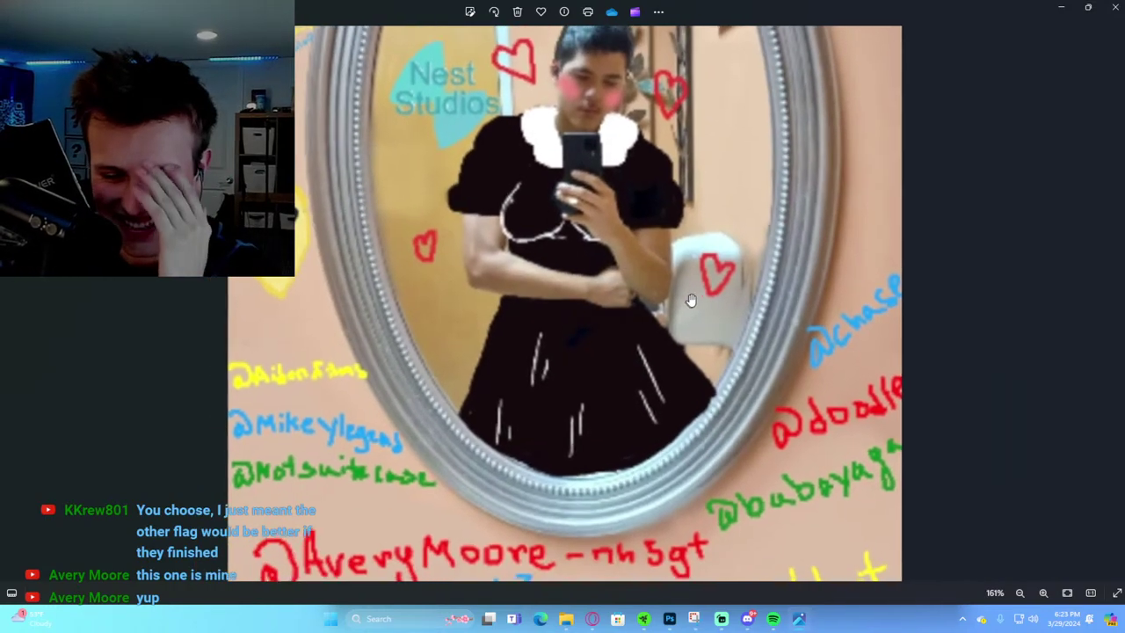
pyautogui.moveTo(591, 316); pyautogui.dragTo(576, 244)
pyautogui.scroll(3, 406, 276)
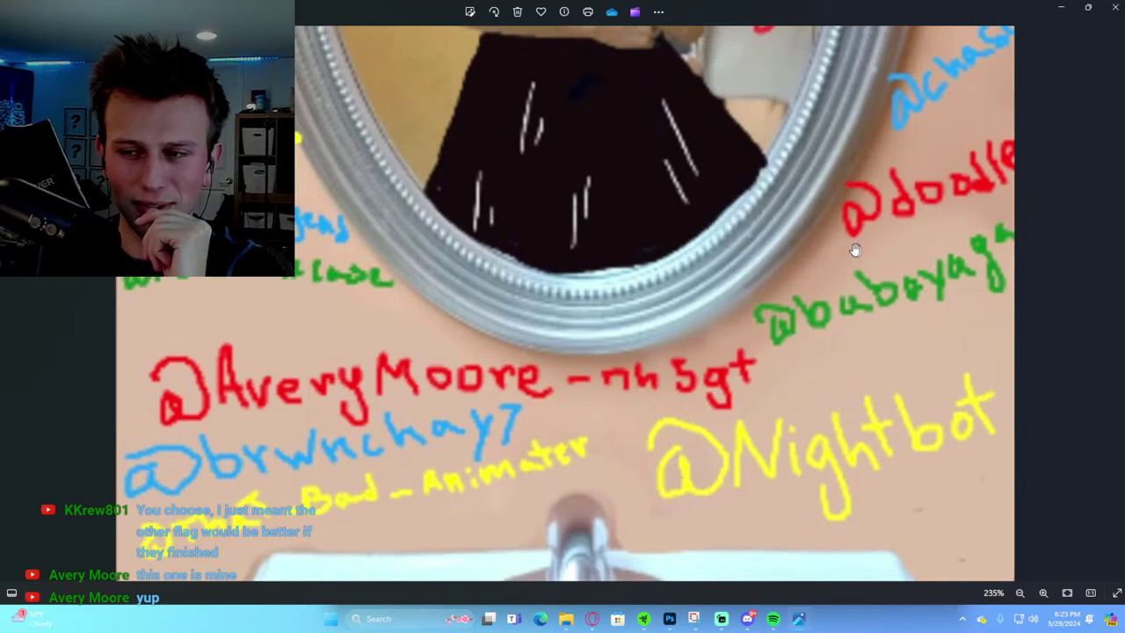
pyautogui.moveTo(821, 208); pyautogui.dragTo(675, 409)
# Zoom around the boy's face in the mirror photo, then advance to the bird cartoon entry
pyautogui.scroll(-3, 581, 248)
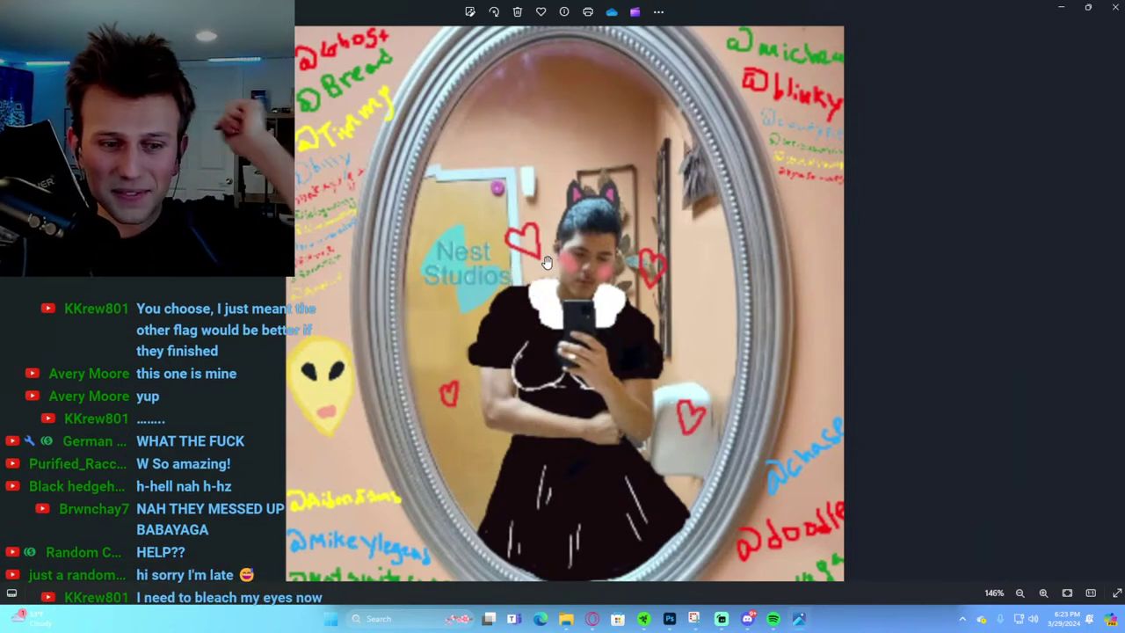
pyautogui.scroll(6, 546, 262)
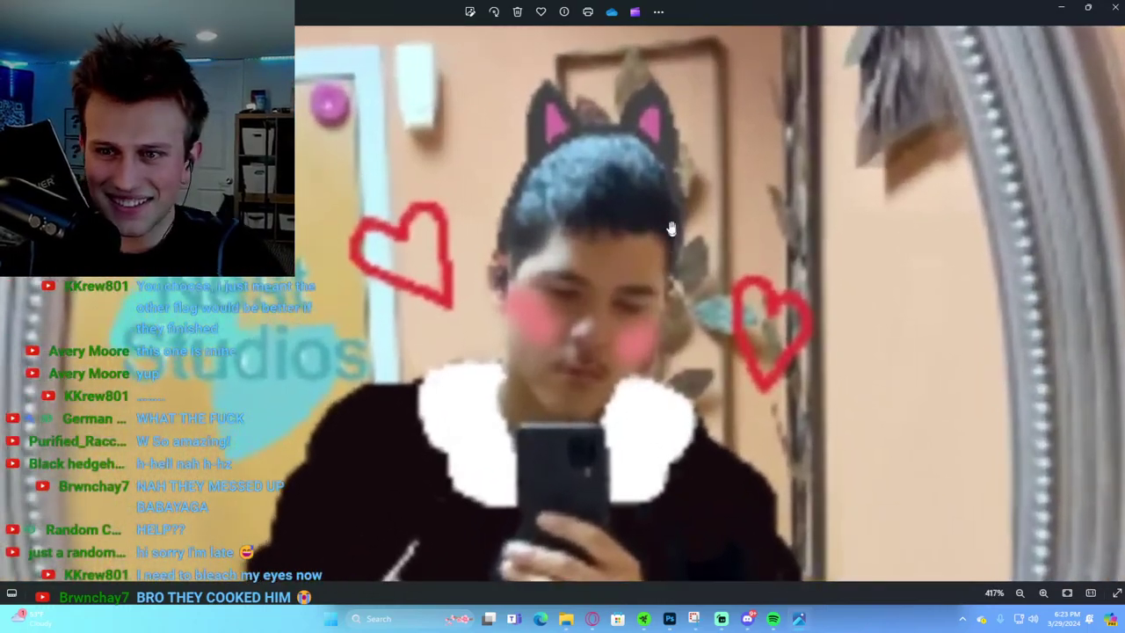
pyautogui.scroll(2, 671, 228)
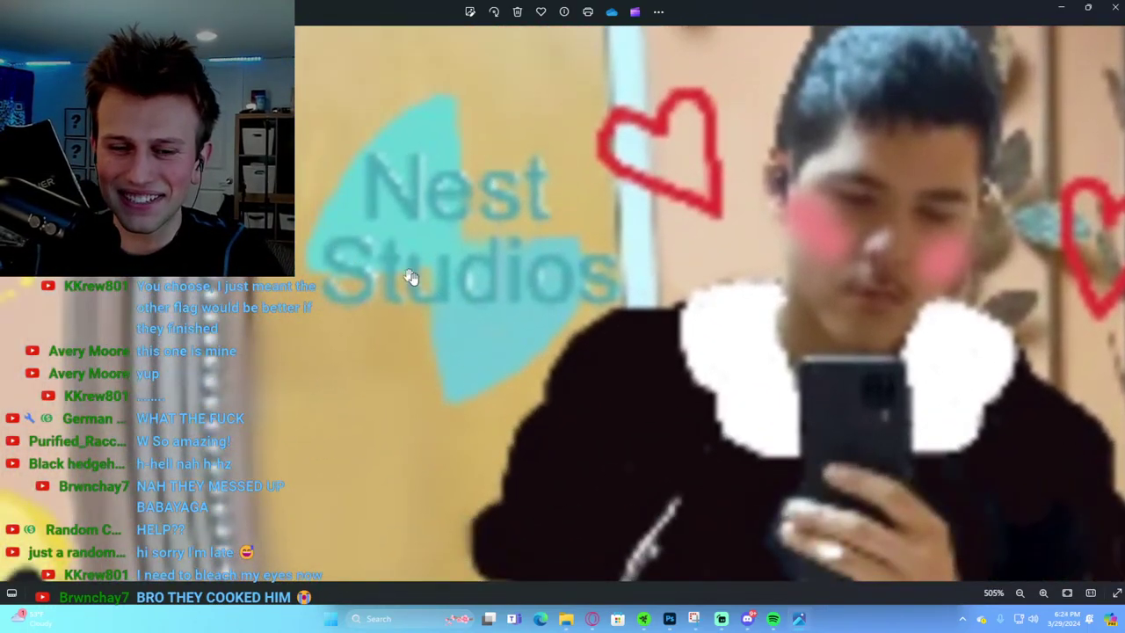
pyautogui.scroll(-6, 413, 279)
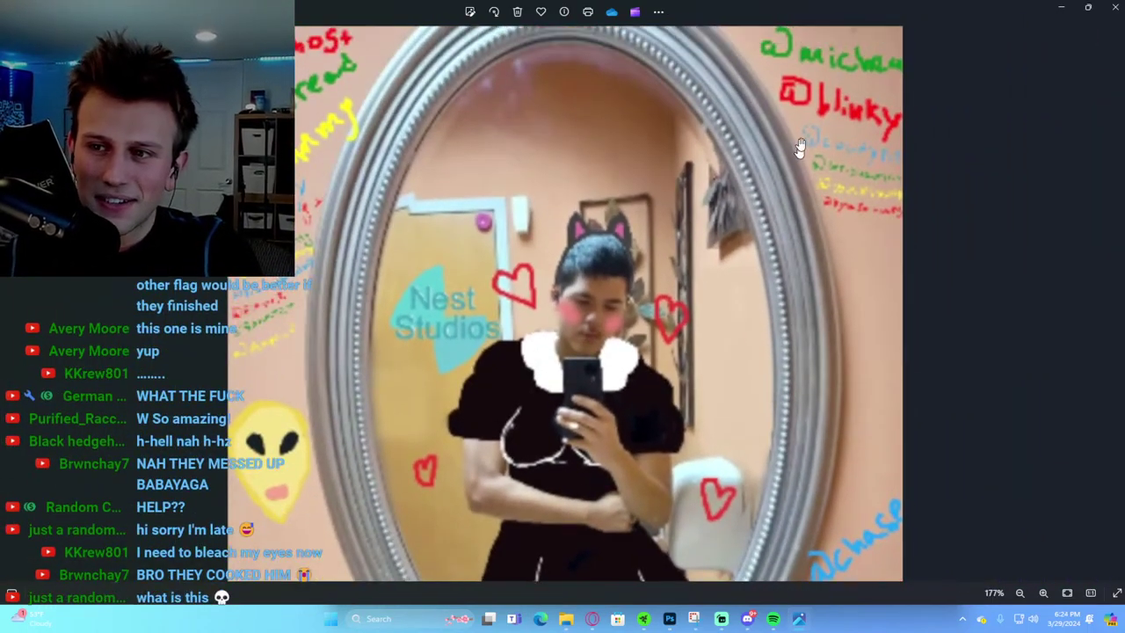
pyautogui.scroll(6, 800, 147)
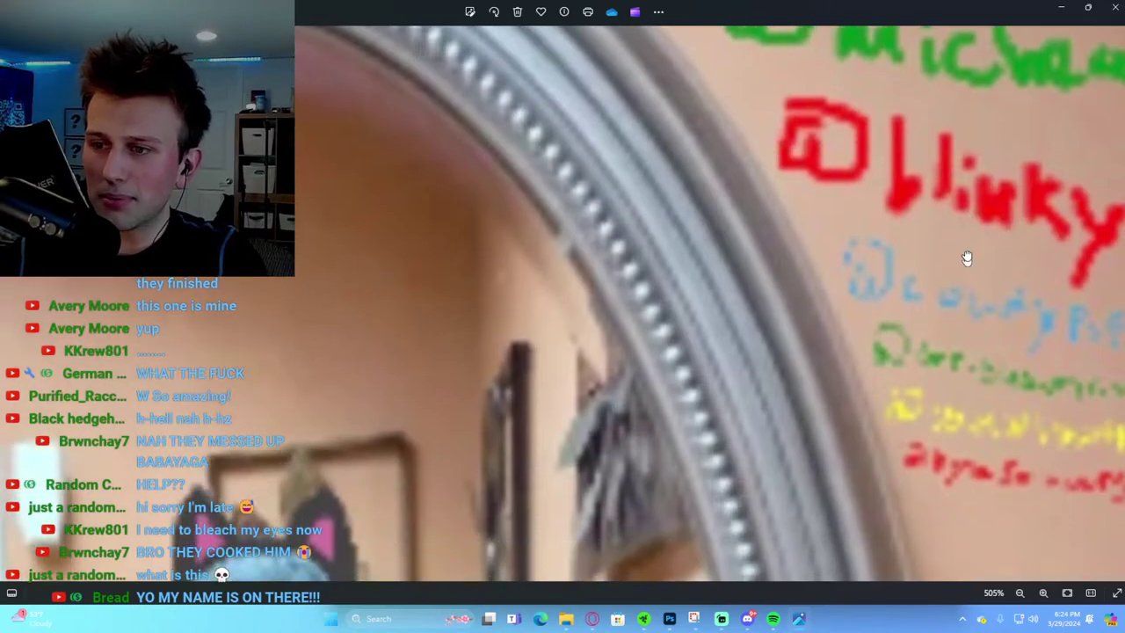
pyautogui.scroll(-2, 967, 258)
pyautogui.moveTo(1043, 234); pyautogui.dragTo(1043, 181)
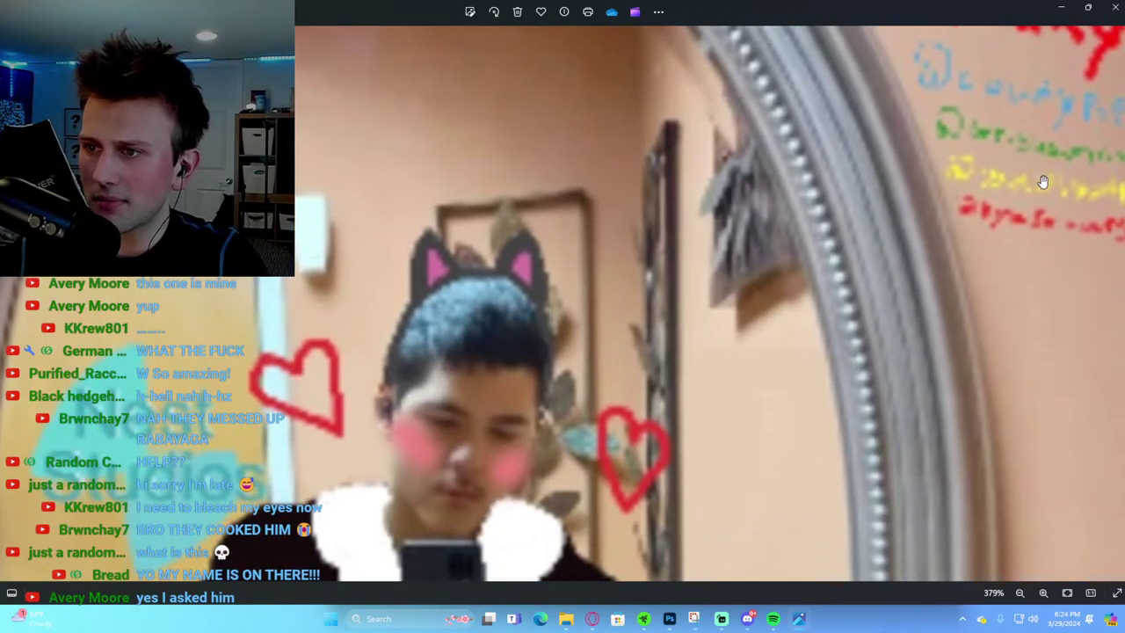
pyautogui.press('Right')
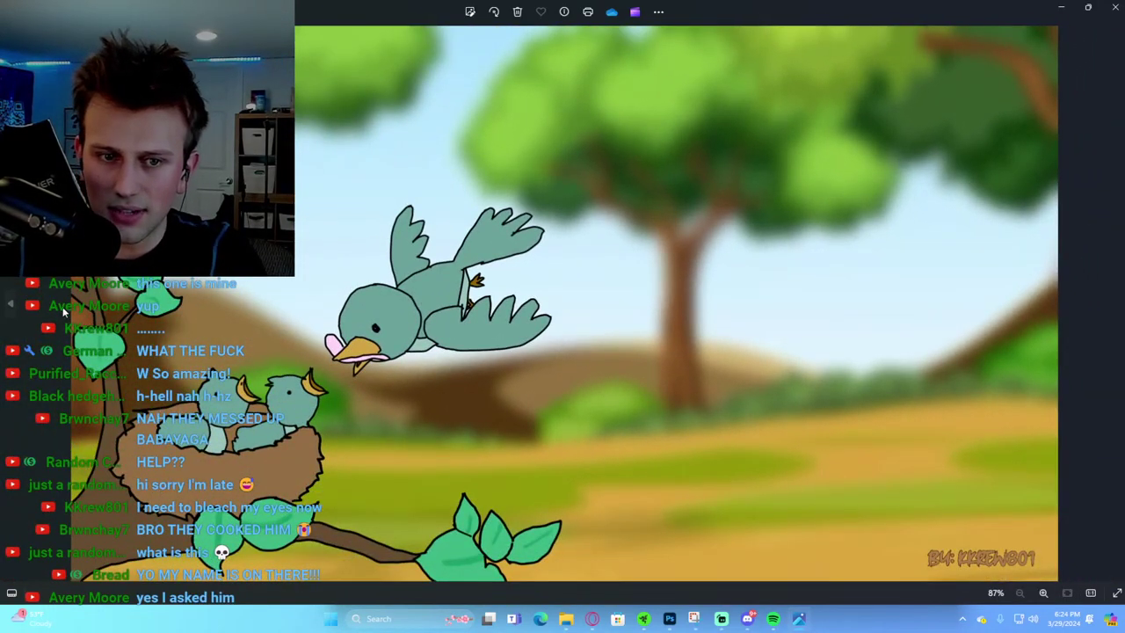
# Return to the mirror entry, zoom in on it, then fit the whole picture in view
pyautogui.press('Left')
pyautogui.scroll(2, 698, 187)
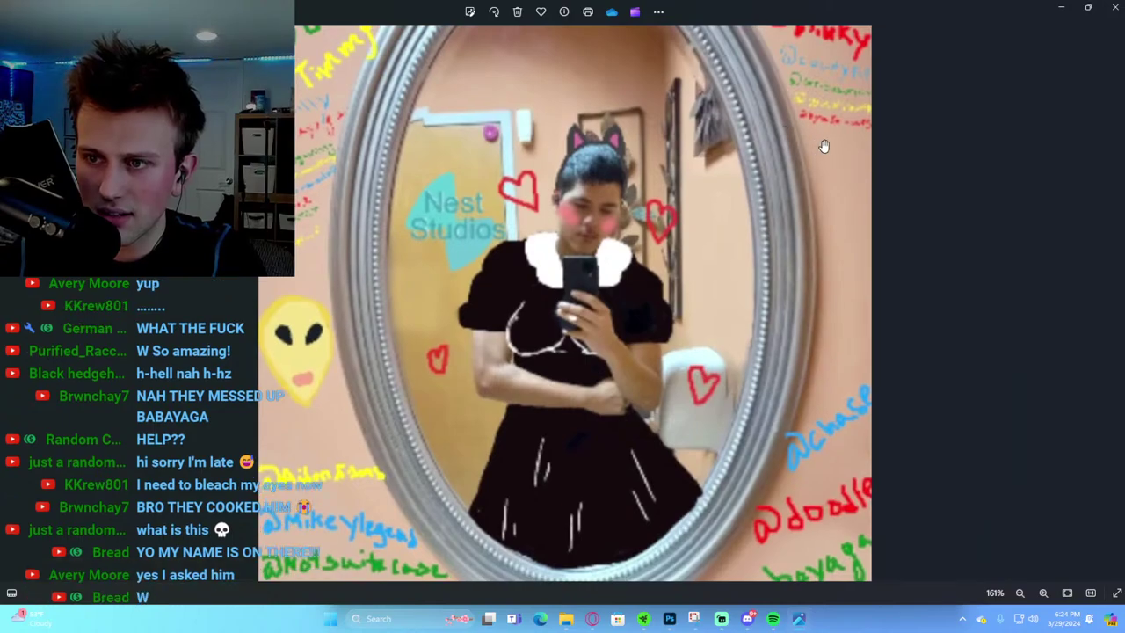
pyautogui.scroll(5, 395, 159)
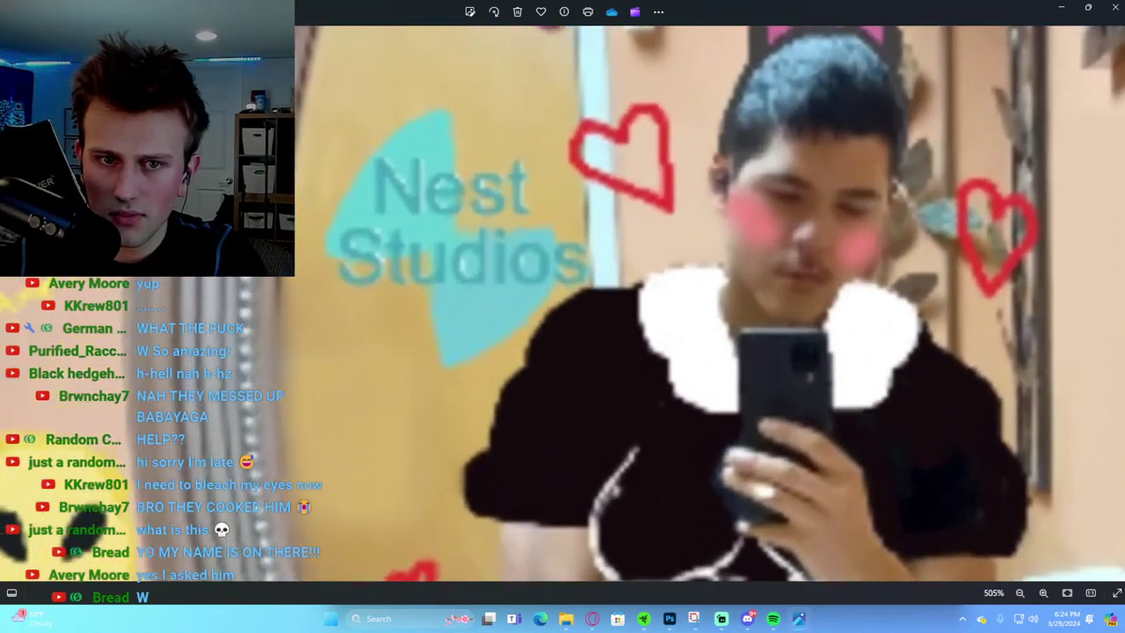
pyautogui.scroll(5, 533, 362)
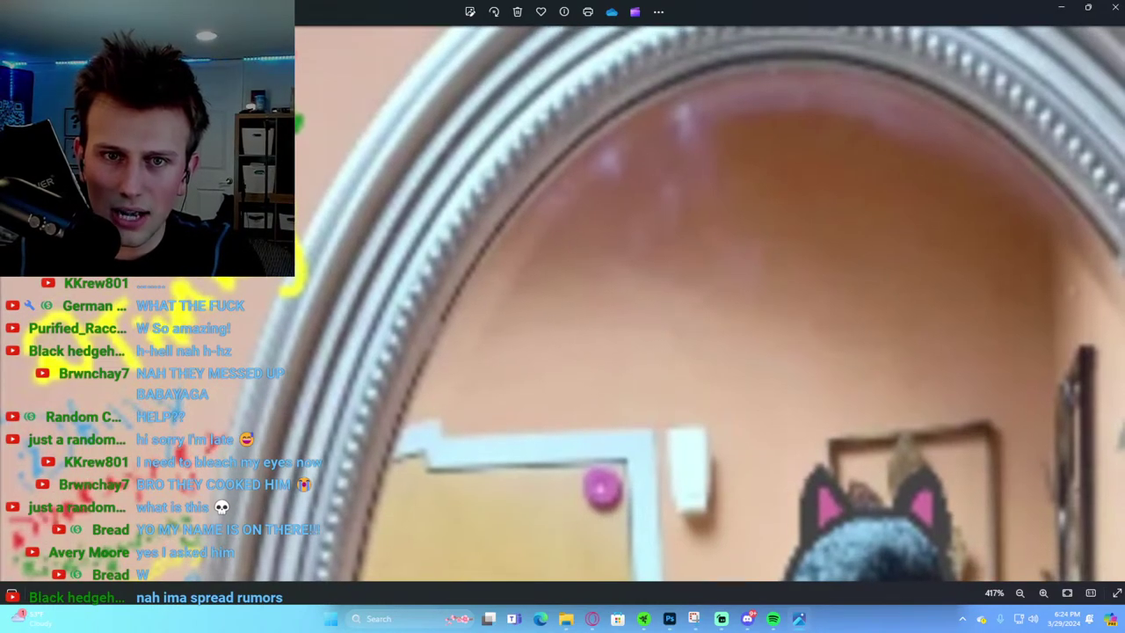
pyautogui.scroll(-15, 485, 201)
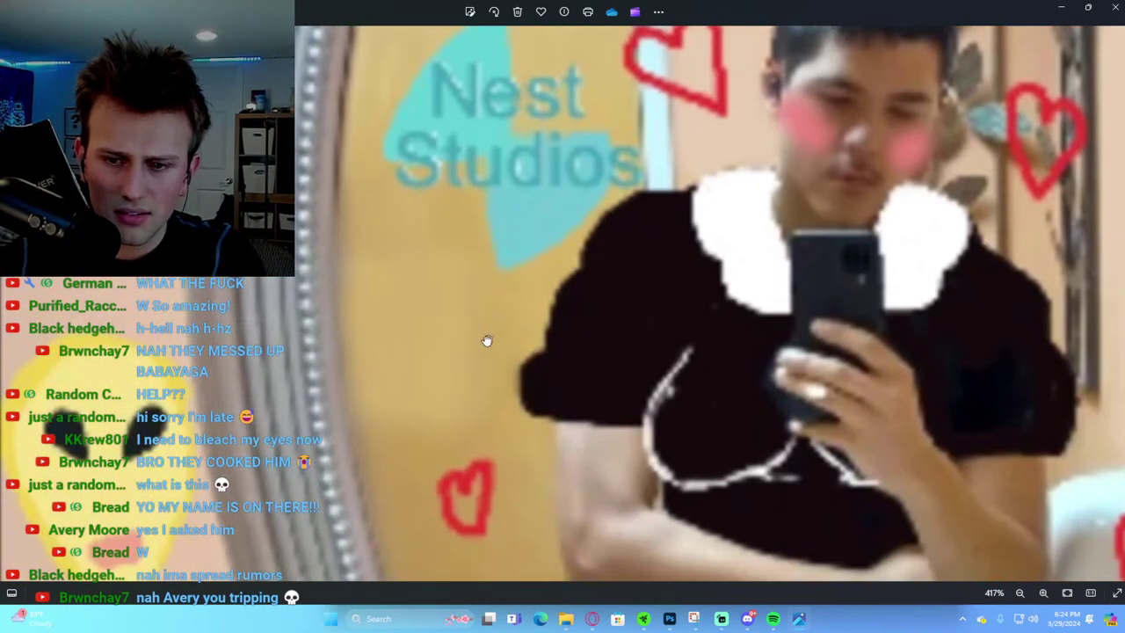
pyautogui.scroll(-15, 447, 231)
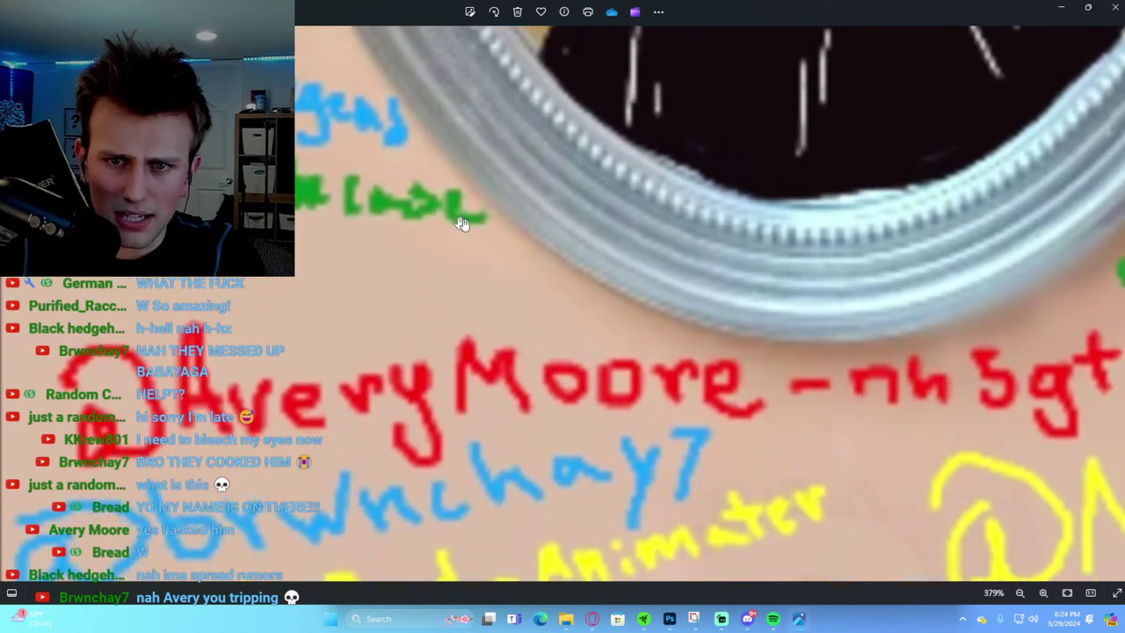
pyautogui.hotkey('ctrl', '0')
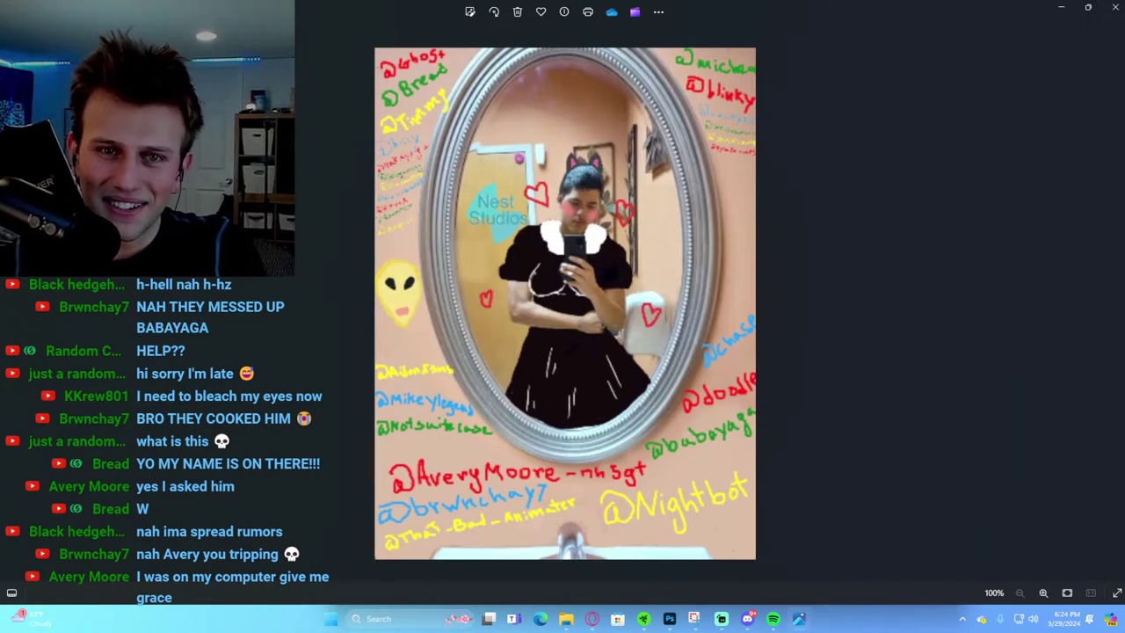
# Zoom over the mirror photo again and restore Photos to a smaller window over Photoshop
pyautogui.scroll(-3, 846, 79)
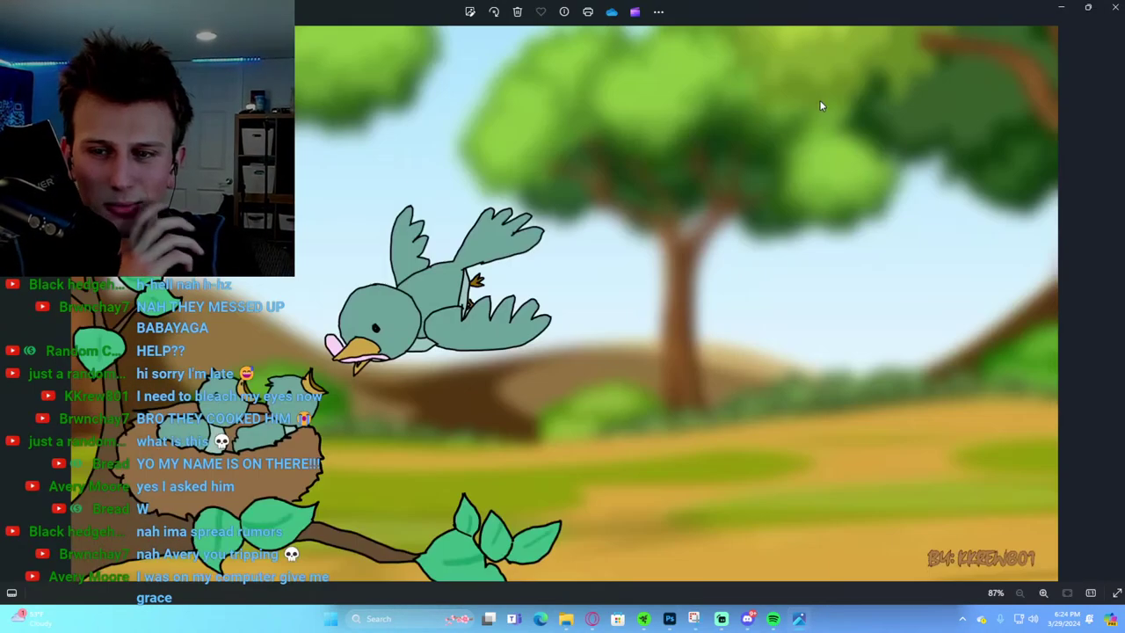
pyautogui.scroll(-1, 822, 105)
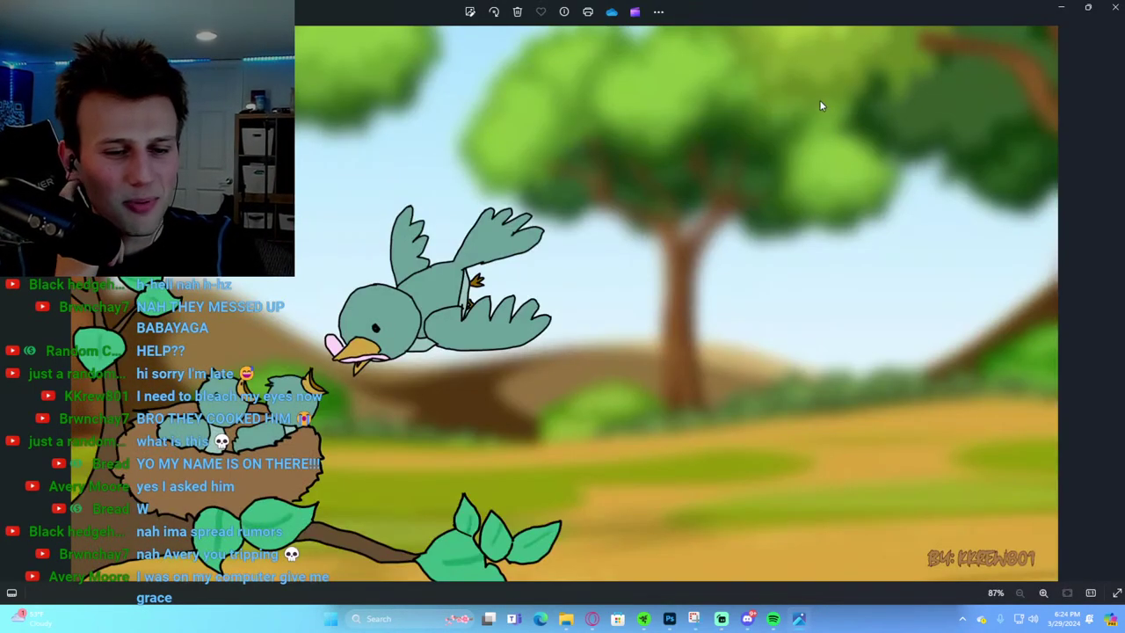
pyautogui.scroll(1, 822, 105)
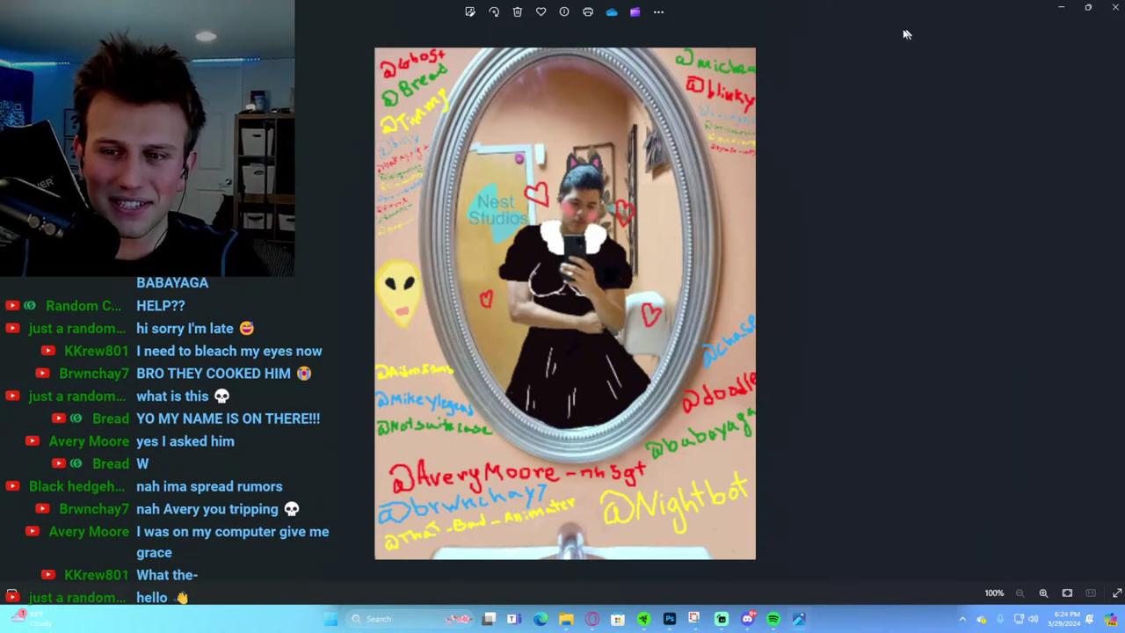
pyautogui.scroll(2, 620, 160)
pyautogui.scroll(-2, 609, 220)
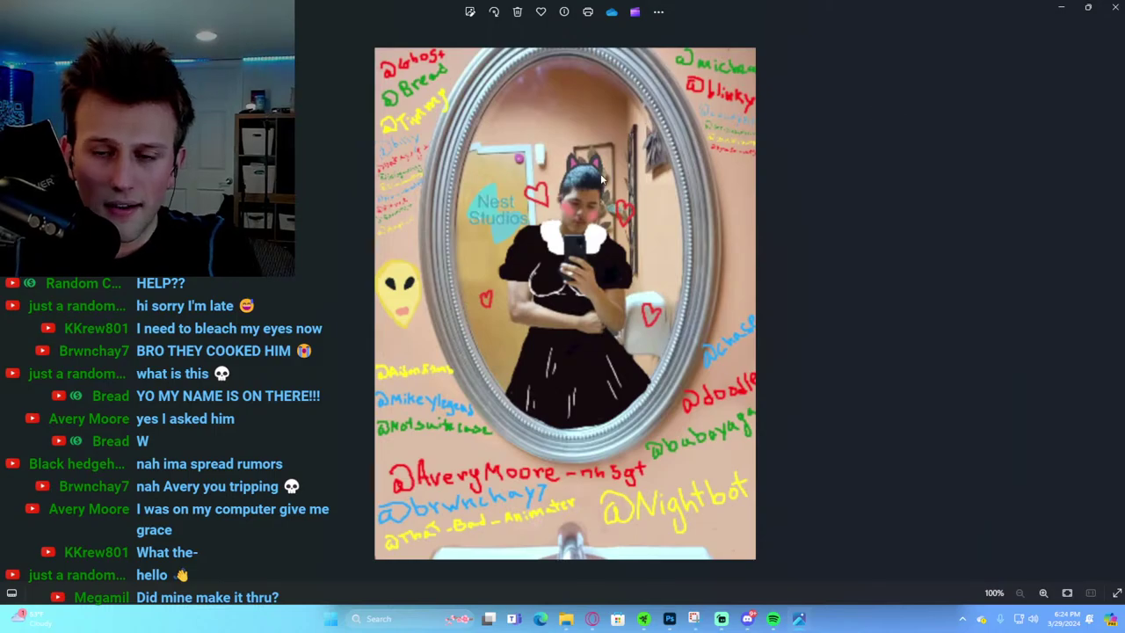
pyautogui.scroll(-1, 750, 201)
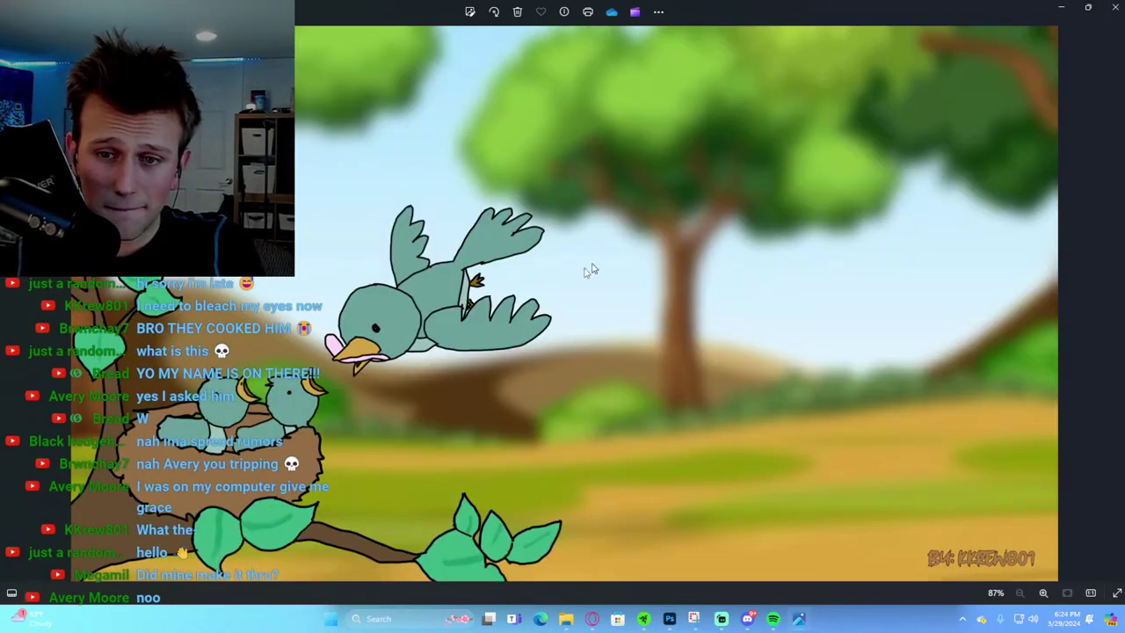
pyautogui.moveTo(1047, 12); pyautogui.dragTo(874, 4)
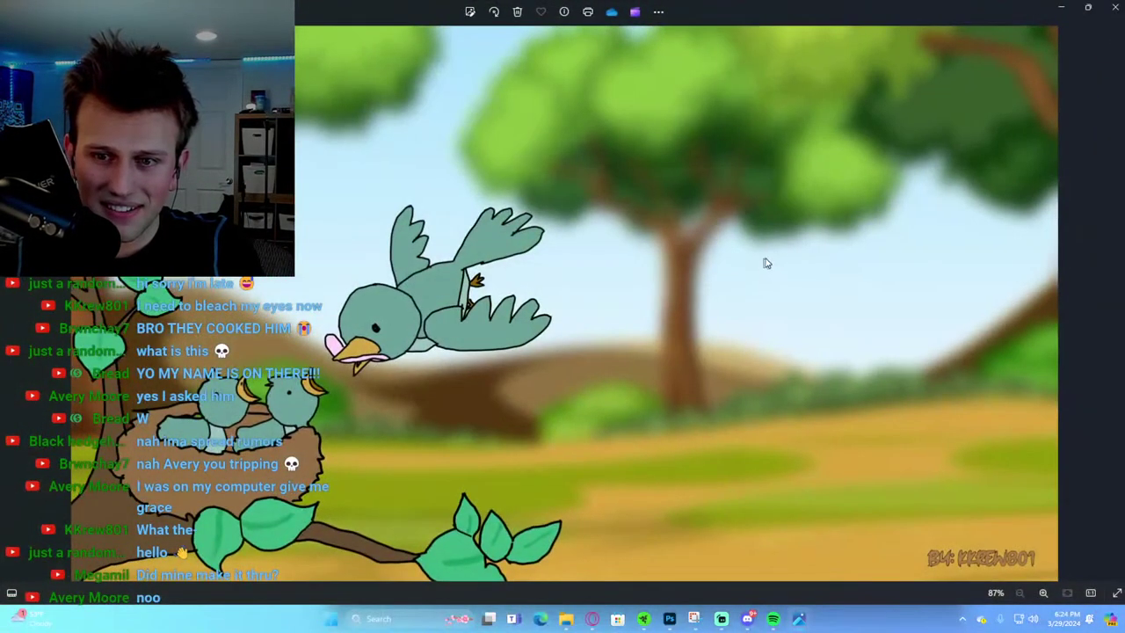
pyautogui.scroll(1, 774, 260)
pyautogui.scroll(5, 774, 259)
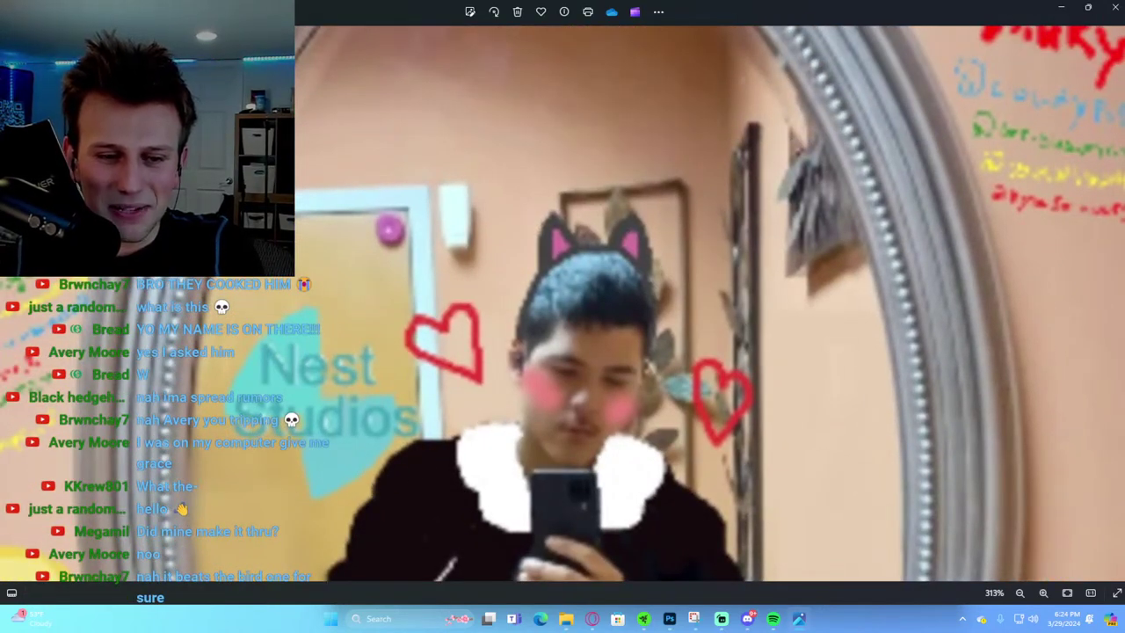
pyautogui.scroll(-5, 99, 519)
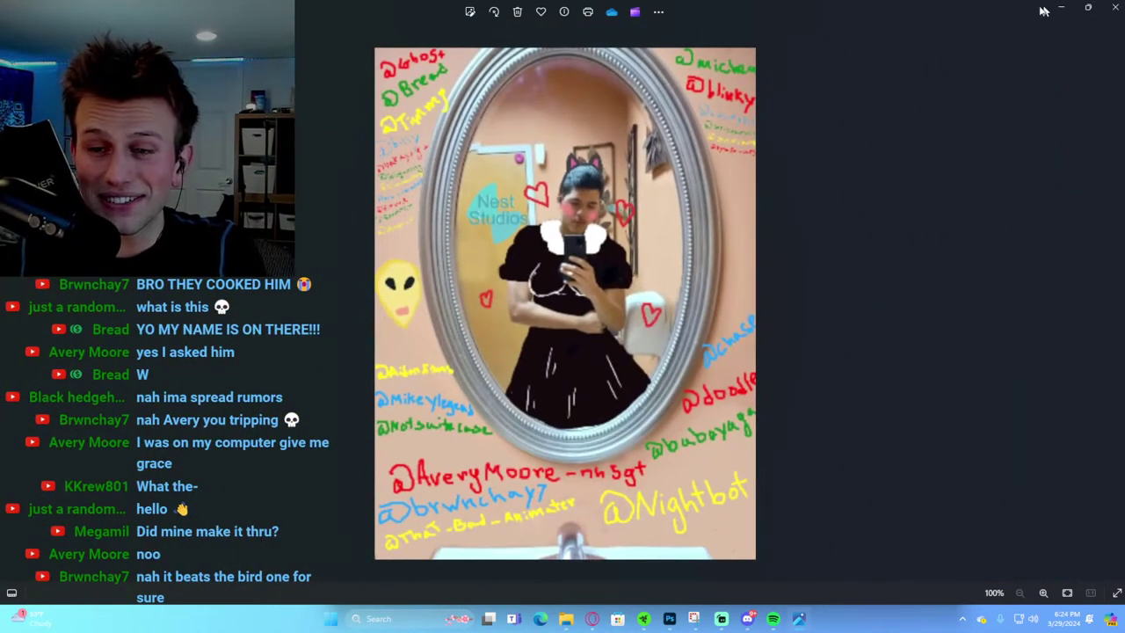
pyautogui.moveTo(1050, 13); pyautogui.dragTo(1033, 82)
pyautogui.scroll(-2, 376, 214)
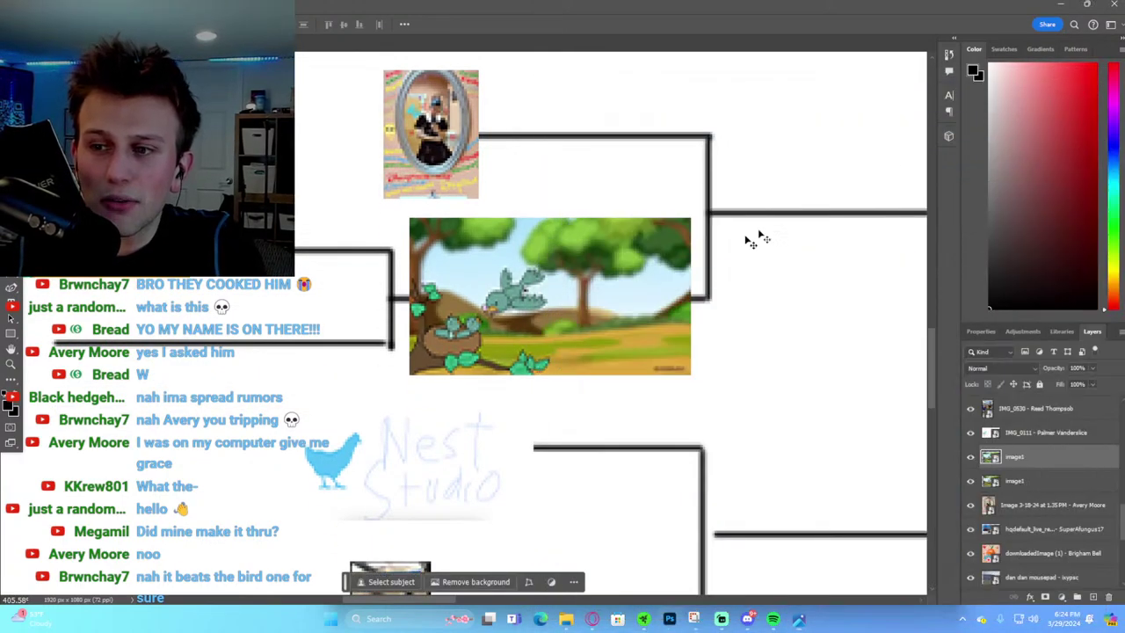
# Scroll around the bracket near the mirror entry's slot, then maximize the Photos viewer
pyautogui.click(1100, 85)
pyautogui.scroll(-1, 753, 238)
pyautogui.scroll(3, 648, 225)
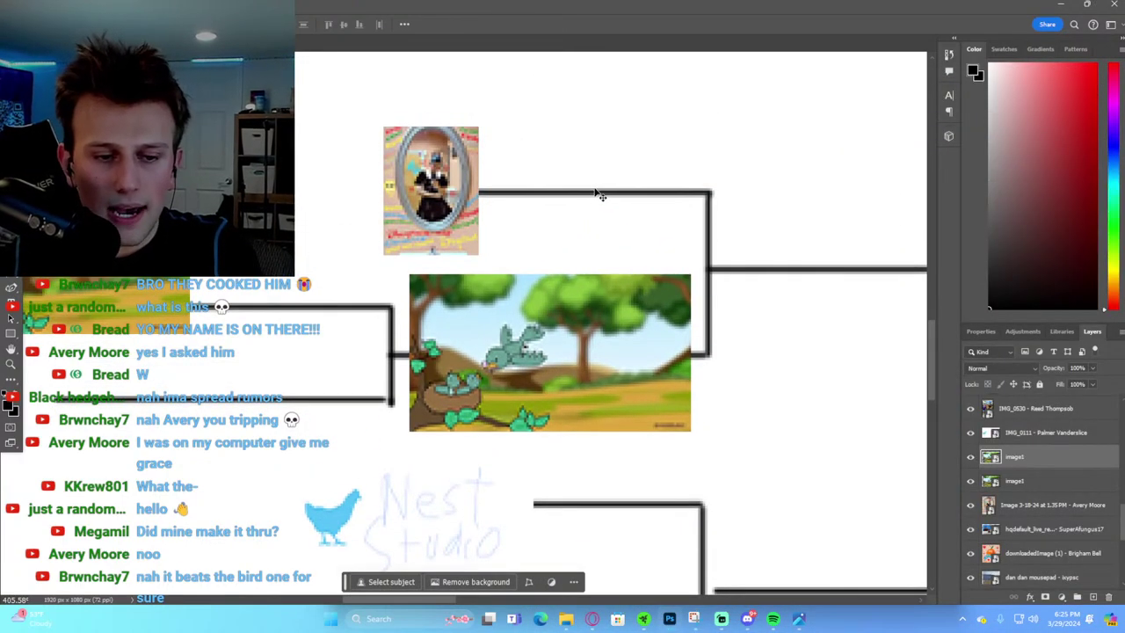
pyautogui.scroll(-1, 572, 309)
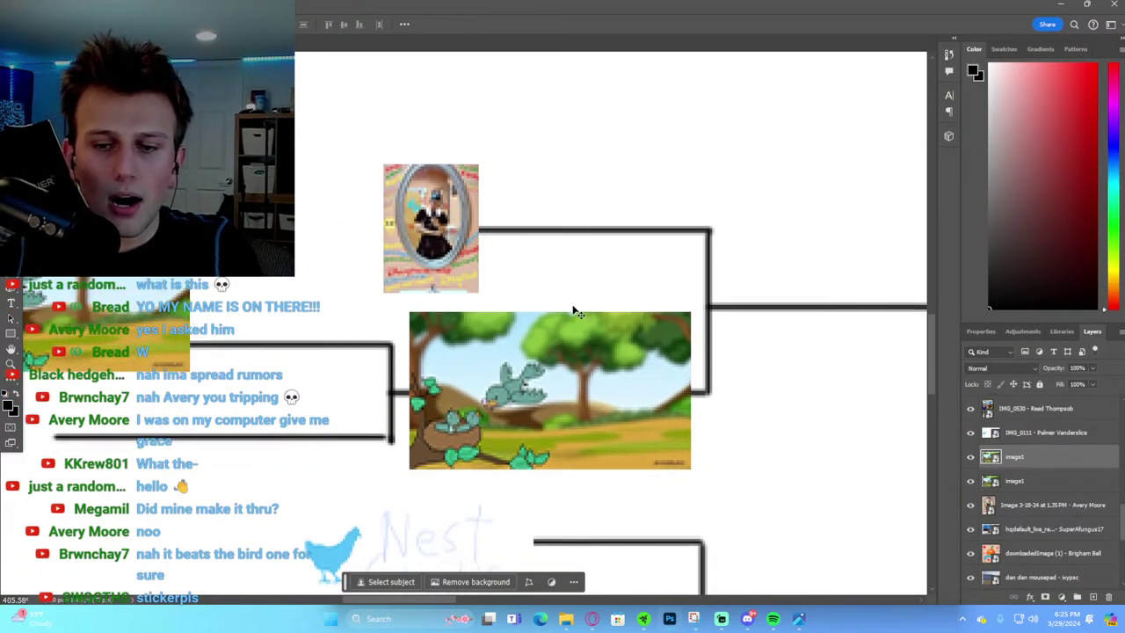
pyautogui.scroll(2, 610, 428)
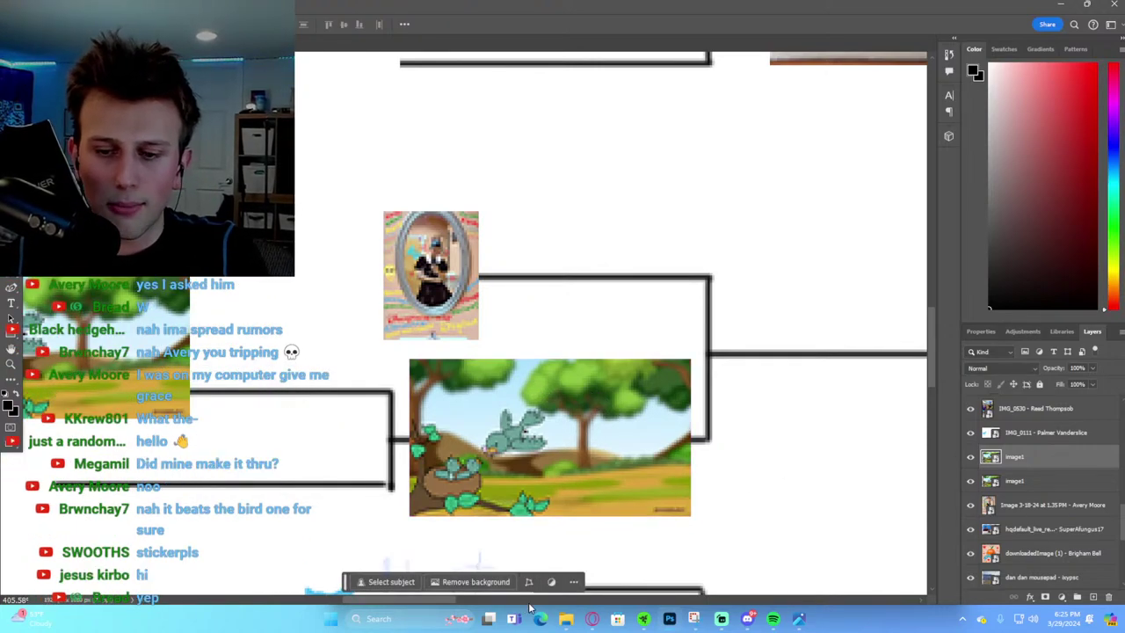
pyautogui.hscroll(1, 451, 603)
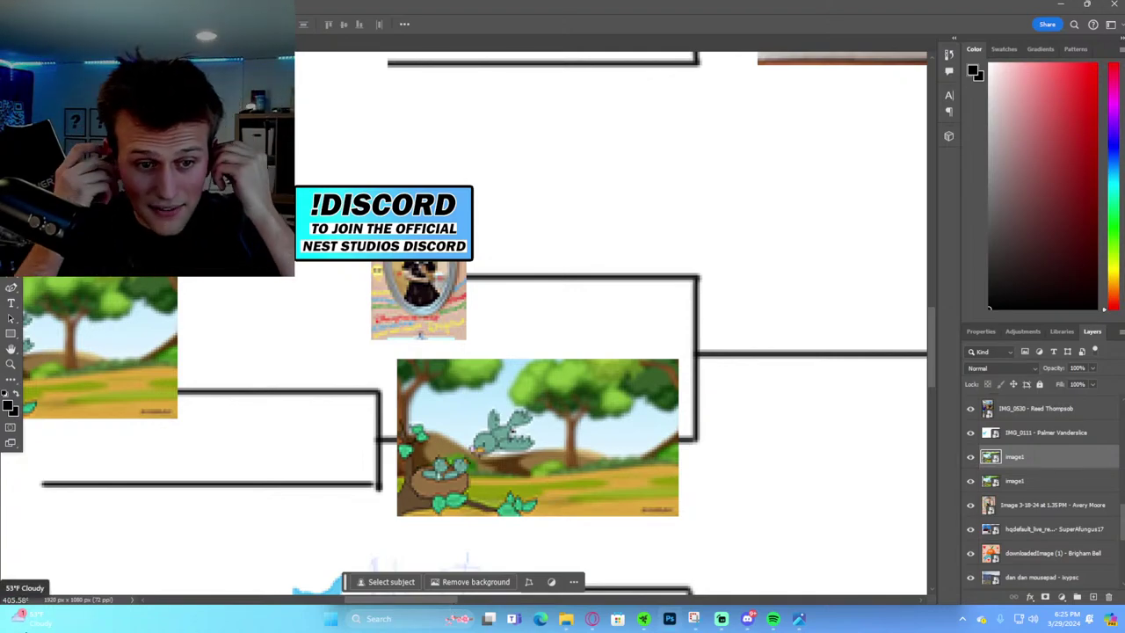
pyautogui.moveTo(25, 628)
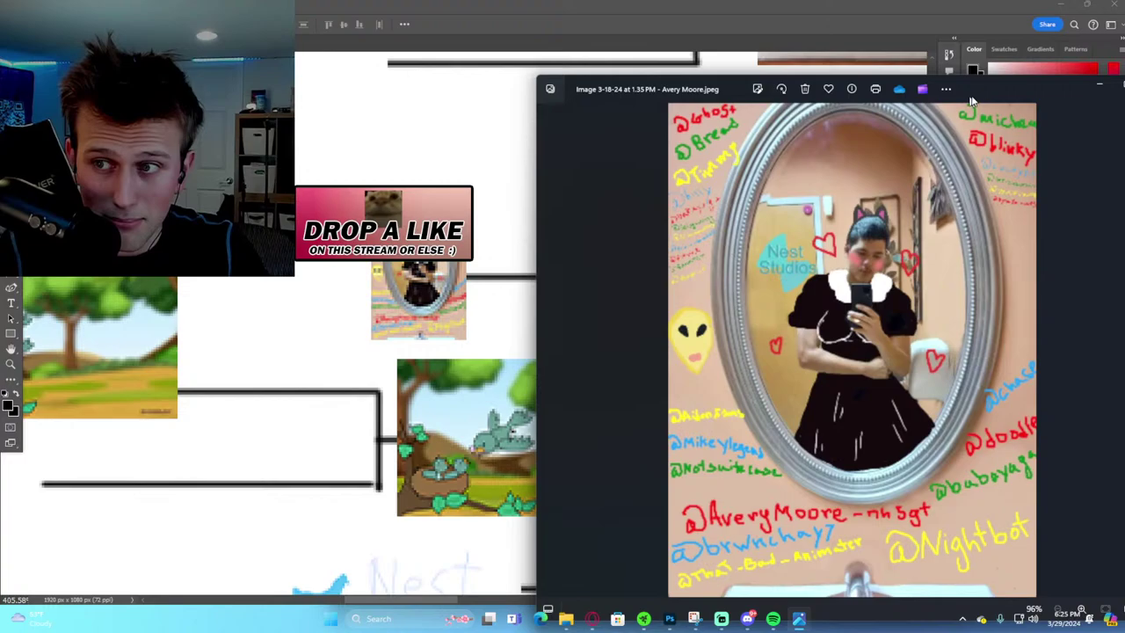
pyautogui.doubleClick(971, 97)
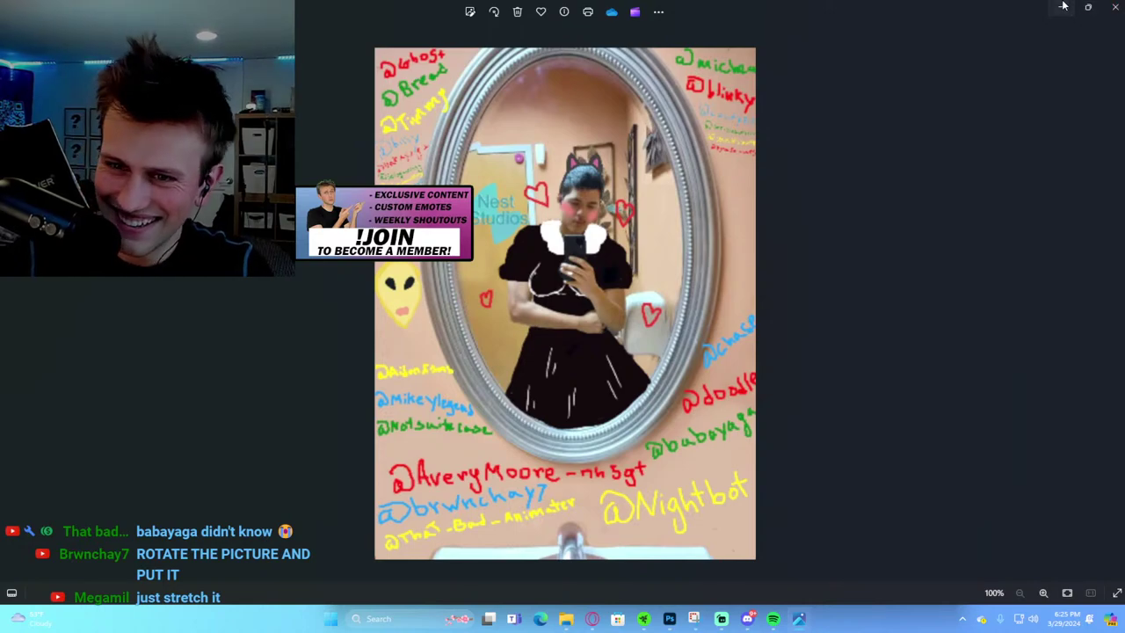
# Minimize Photos and zoom in on the birds-and-nest image in the middle of the bracket
pyautogui.click(1063, 7)
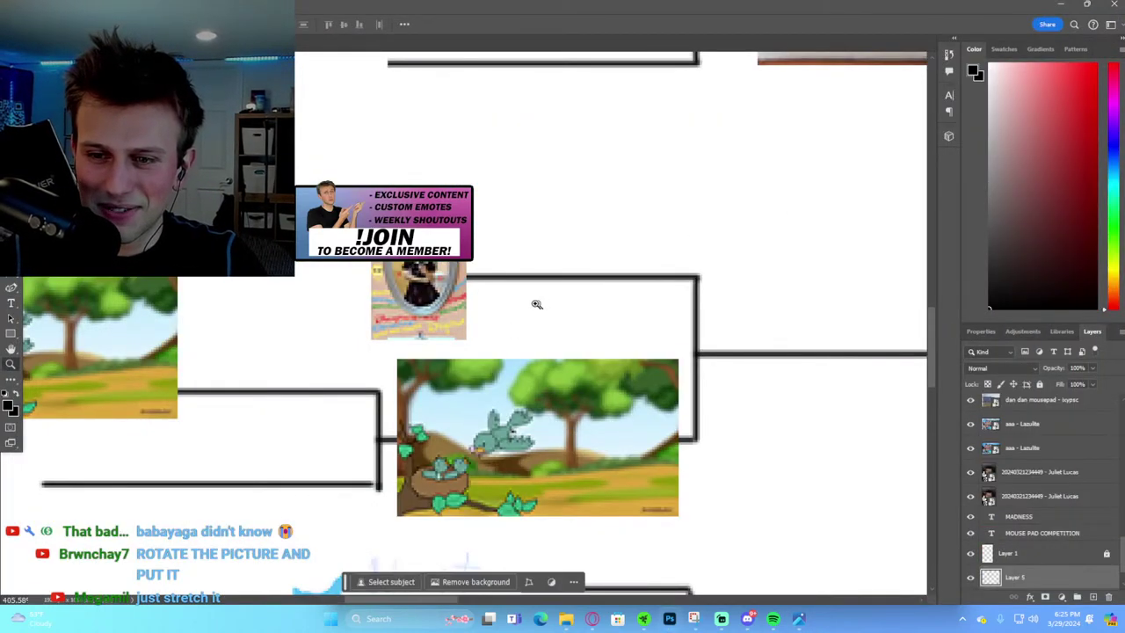
pyautogui.scroll(-3, 536, 304)
pyautogui.scroll(3, 673, 311)
pyautogui.scroll(-3, 548, 276)
pyautogui.scroll(2, 623, 352)
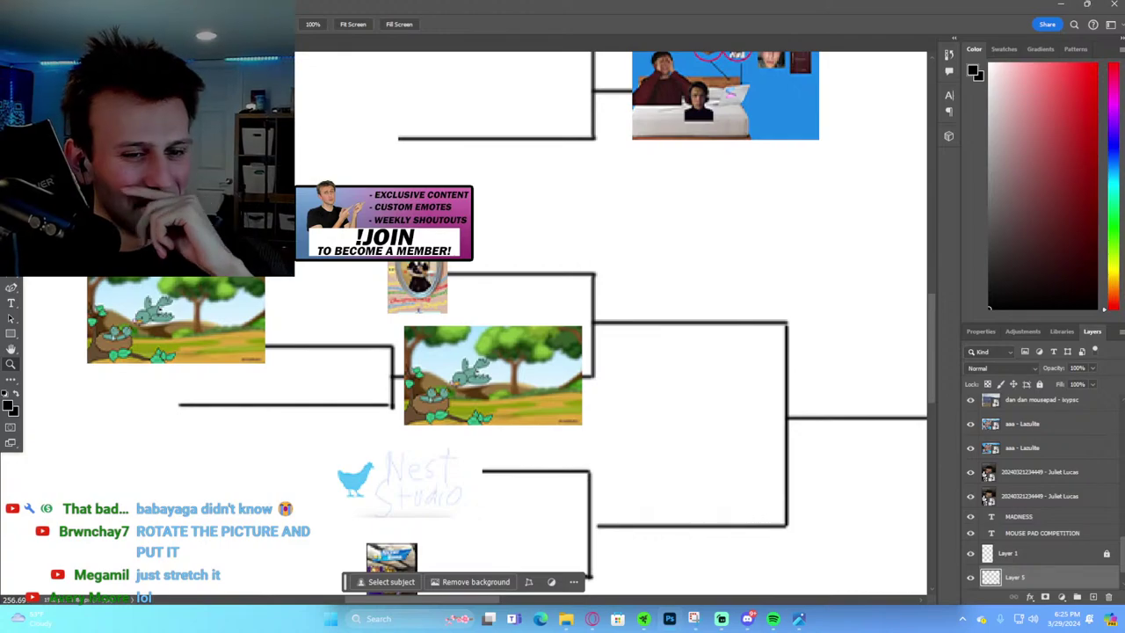
pyautogui.press('v')
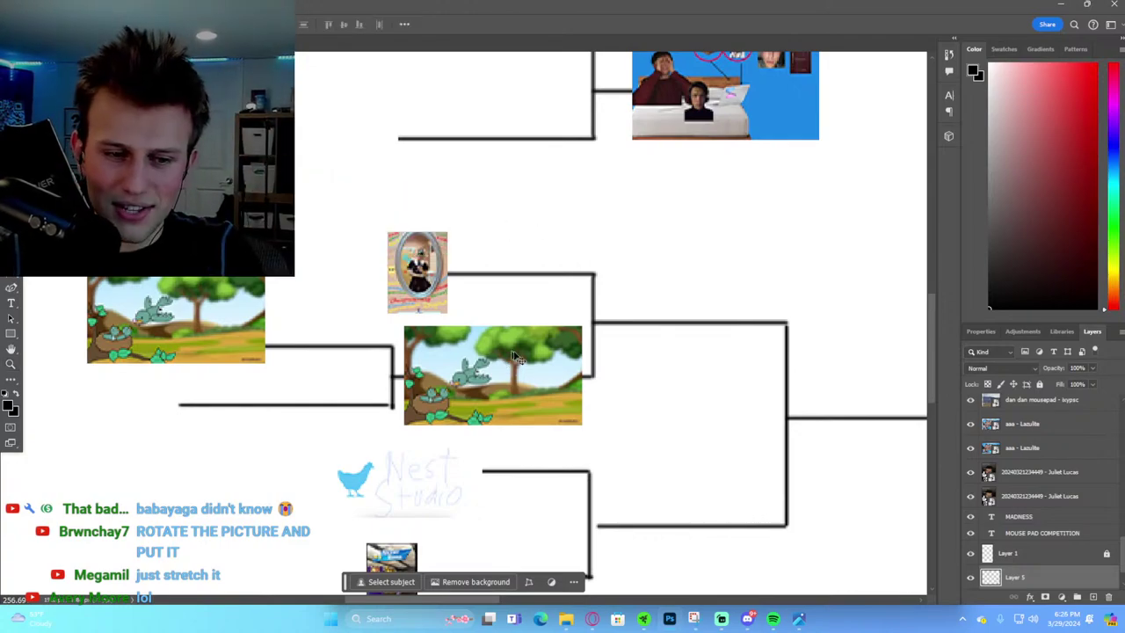
pyautogui.scroll(1, 517, 358)
pyautogui.press('z')
pyautogui.scroll(-3, 600, 361)
pyautogui.scroll(4, 595, 348)
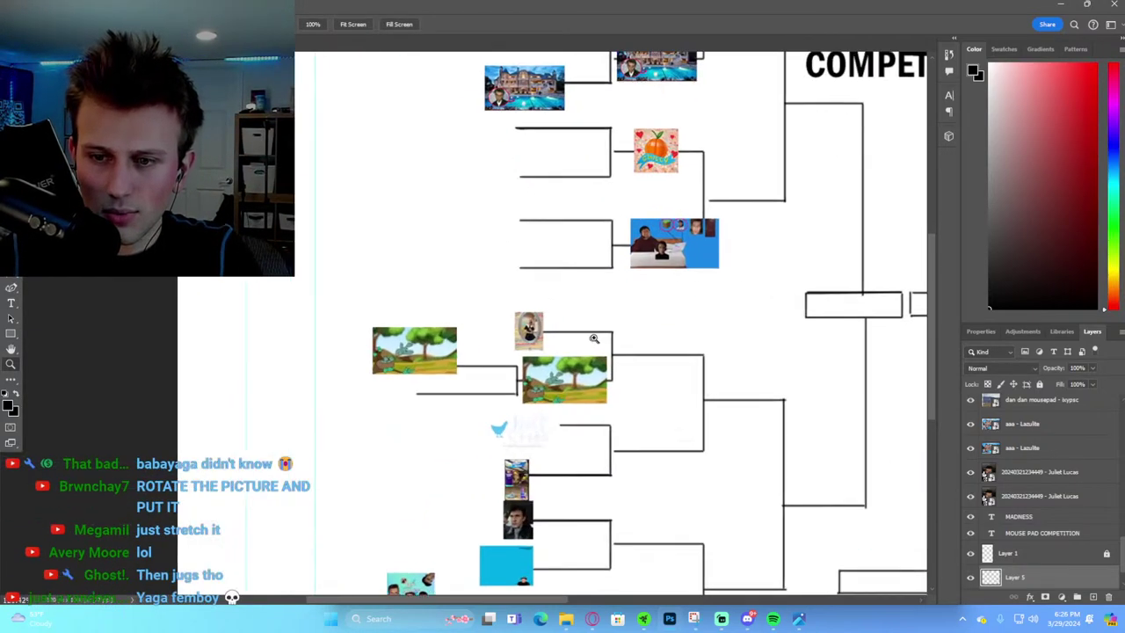
pyautogui.scroll(1, 595, 340)
pyautogui.scroll(-1, 589, 352)
pyautogui.scroll(3, 575, 400)
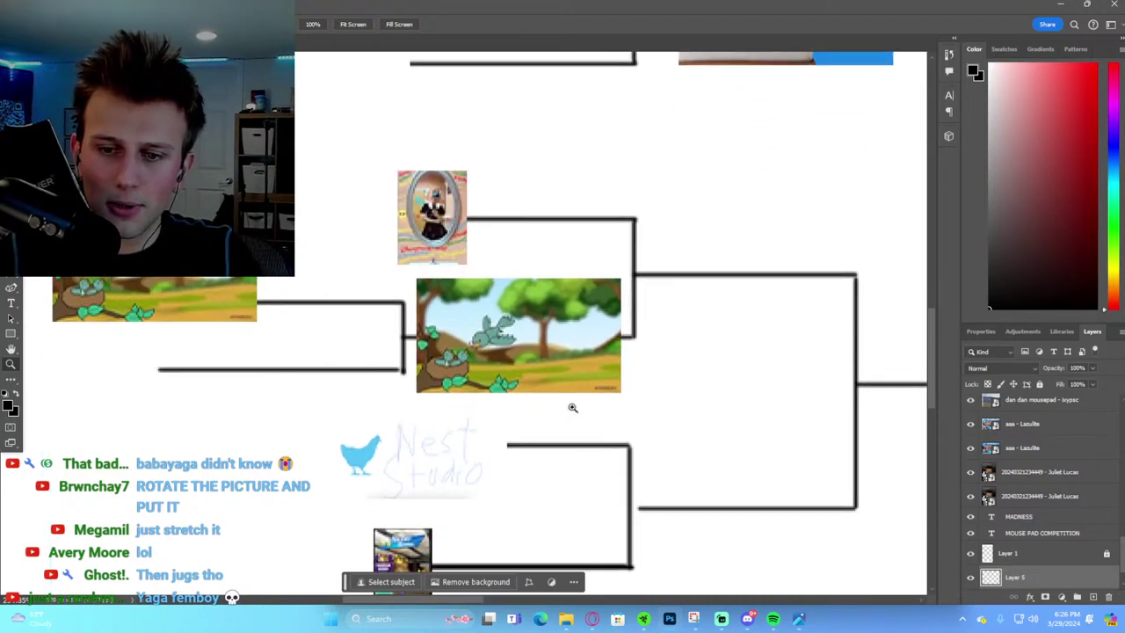
# Alt-drag a copy of the birds-and-nest image onto the next-round slot, then zoom out
pyautogui.scroll(2, 436, 273)
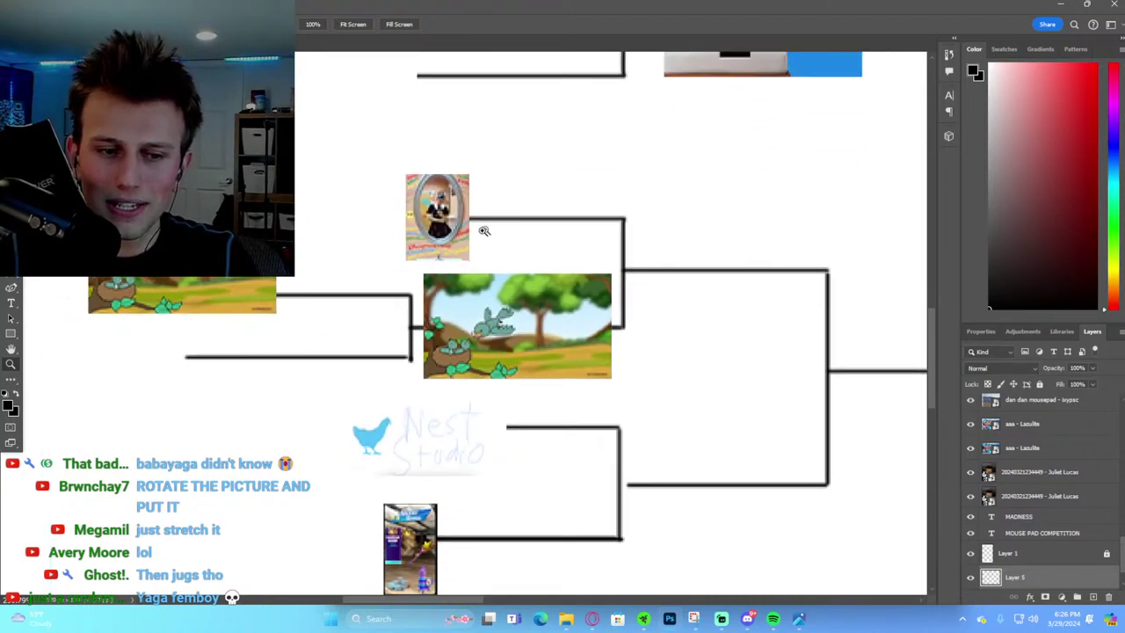
pyautogui.press('v')
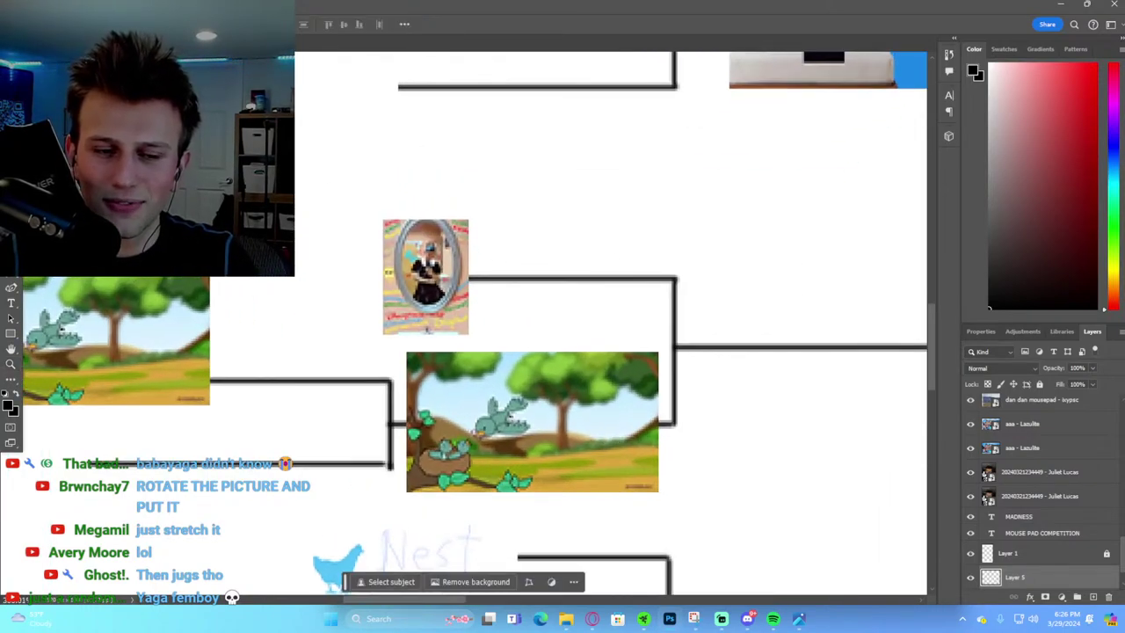
pyautogui.click(519, 387)
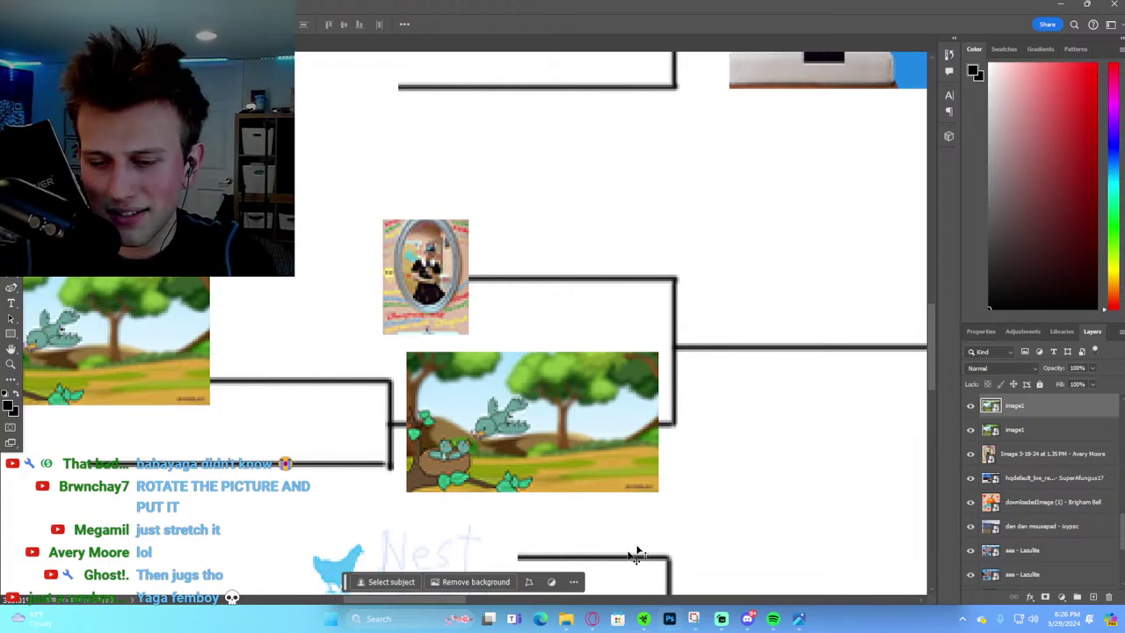
pyautogui.moveTo(456, 603); pyautogui.dragTo(463, 603)
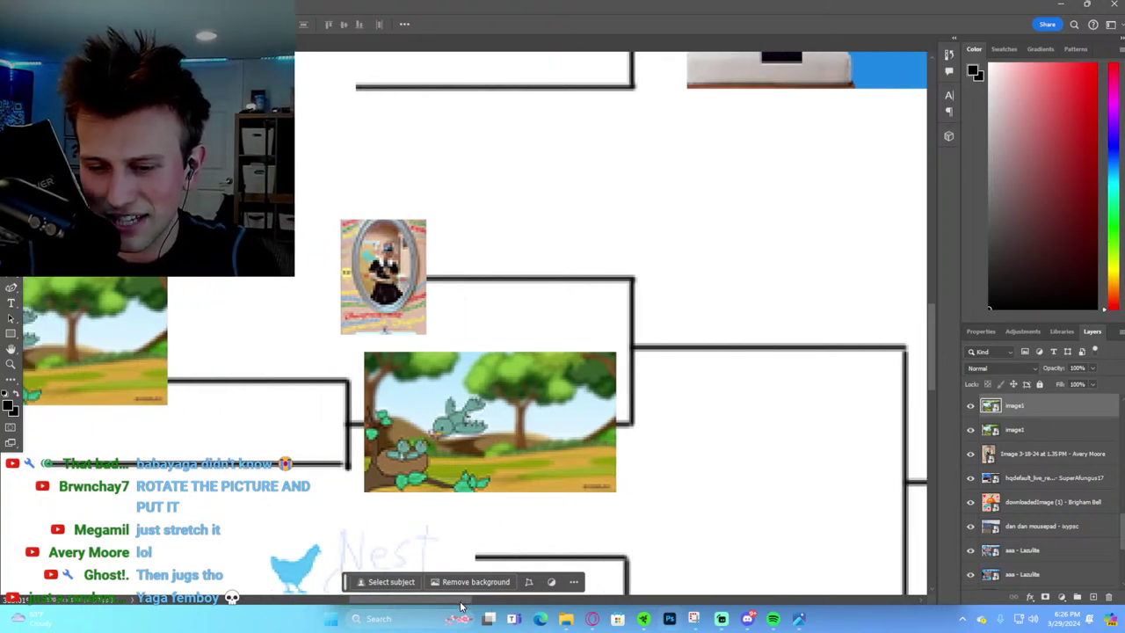
pyautogui.moveTo(459, 603); pyautogui.dragTo(463, 605)
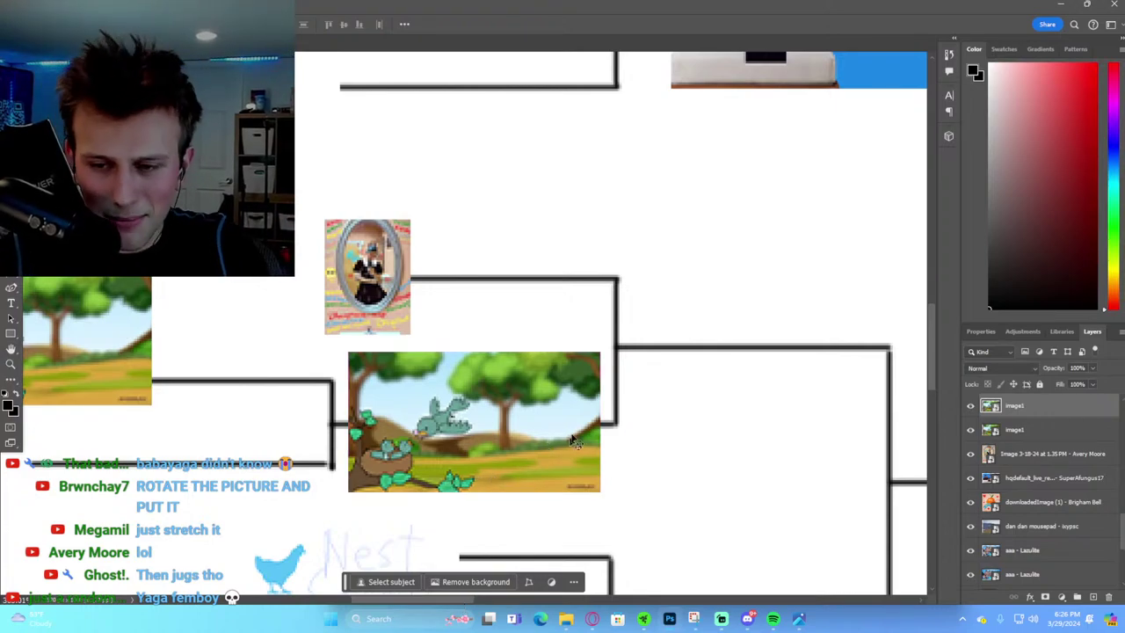
pyautogui.moveTo(575, 442); pyautogui.dragTo(905, 344)
pyautogui.hotkey('ctrl', '-')
pyautogui.click(783, 475)
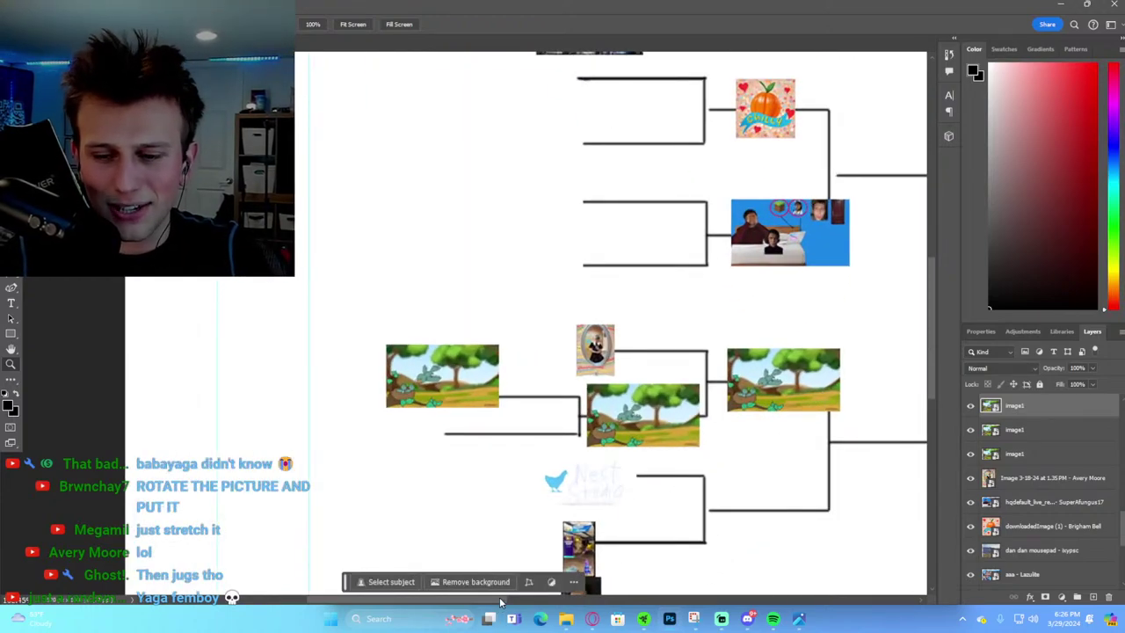
# Zoom in and out on the middle matchups of the bracket
pyautogui.moveTo(502, 603); pyautogui.dragTo(538, 601)
pyautogui.scroll(-1, 456, 508)
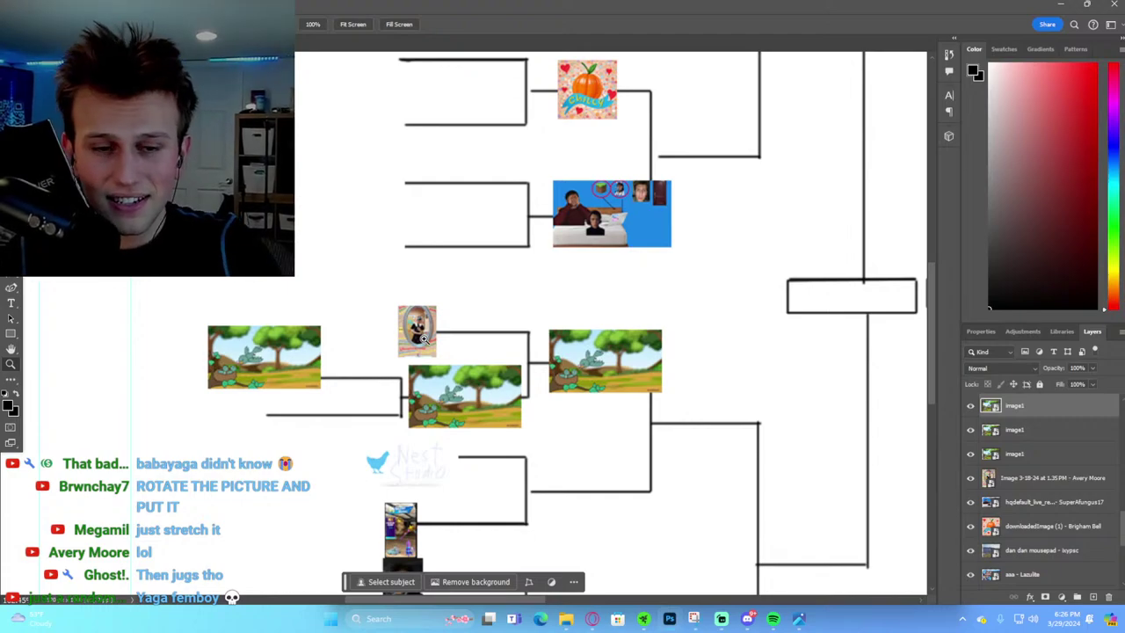
pyautogui.scroll(-1, 499, 405)
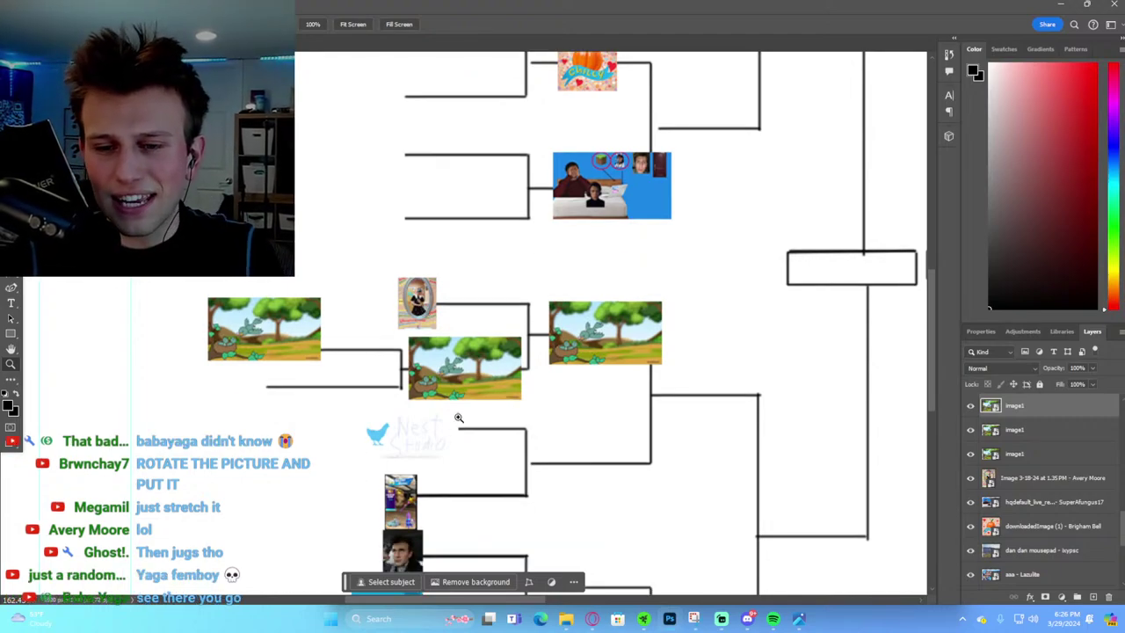
pyautogui.keyDown('alt'); pyautogui.click(458, 417); pyautogui.keyUp('alt')
pyautogui.scroll(-1, 437, 454)
pyautogui.click(420, 435)
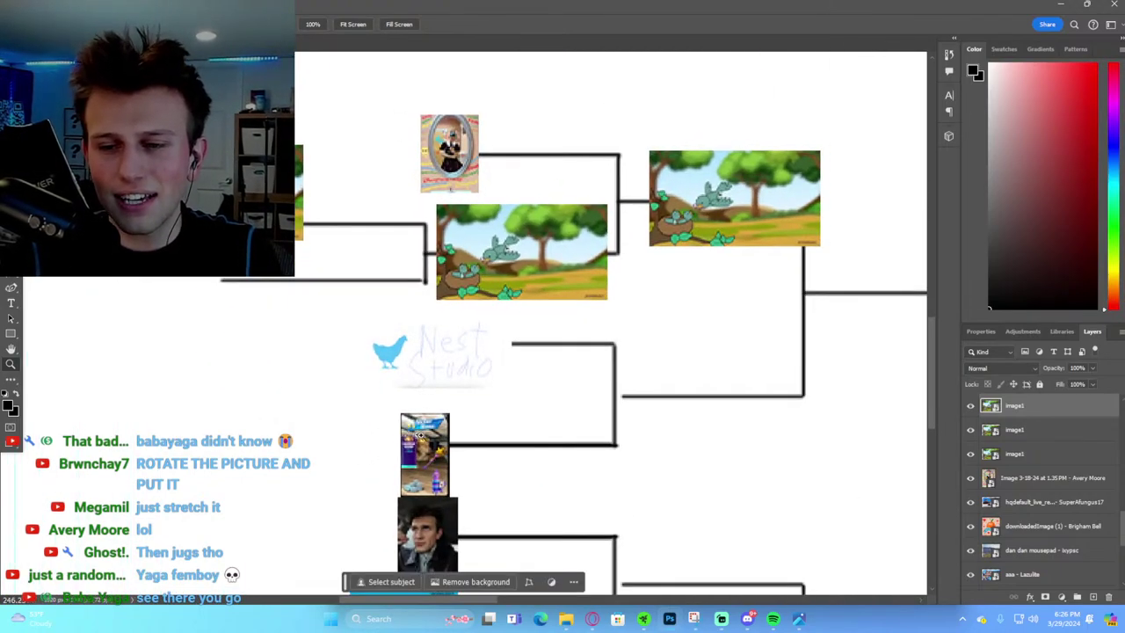
pyautogui.keyDown('alt'); pyautogui.click(457, 434); pyautogui.keyUp('alt')
pyautogui.click(500, 431)
pyautogui.keyDown('alt'); pyautogui.click(495, 434); pyautogui.keyUp('alt')
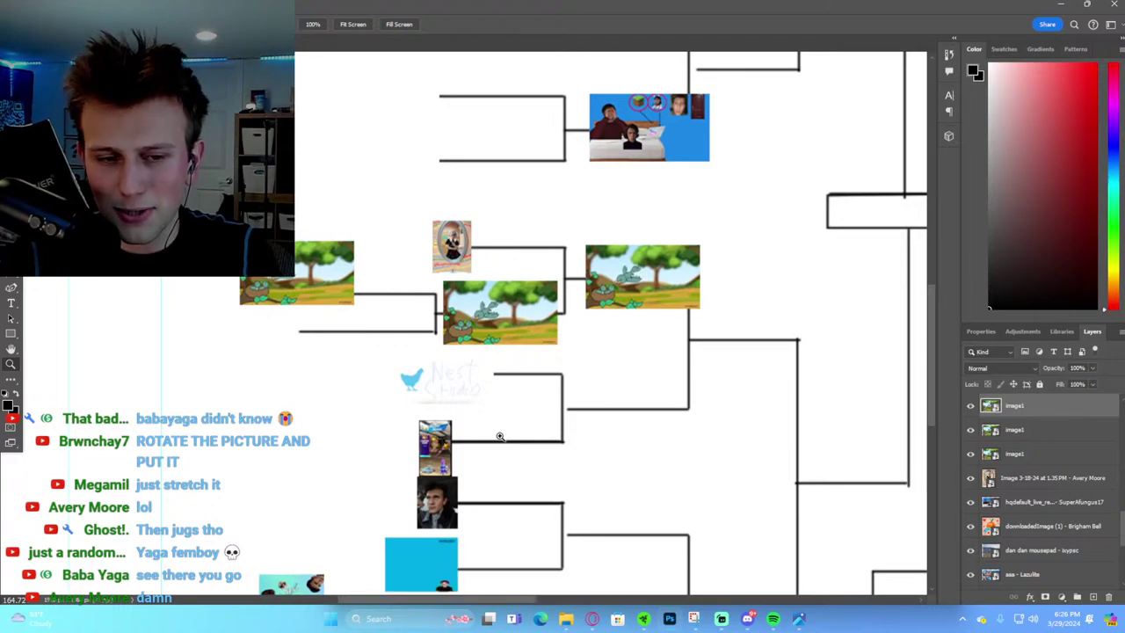
# Zoom close on the Nest Studio matchup, then bring up its drawing in Photos
pyautogui.moveTo(499, 436); pyautogui.dragTo(562, 420)
pyautogui.keyDown('alt'); pyautogui.click(557, 374); pyautogui.keyUp('alt')
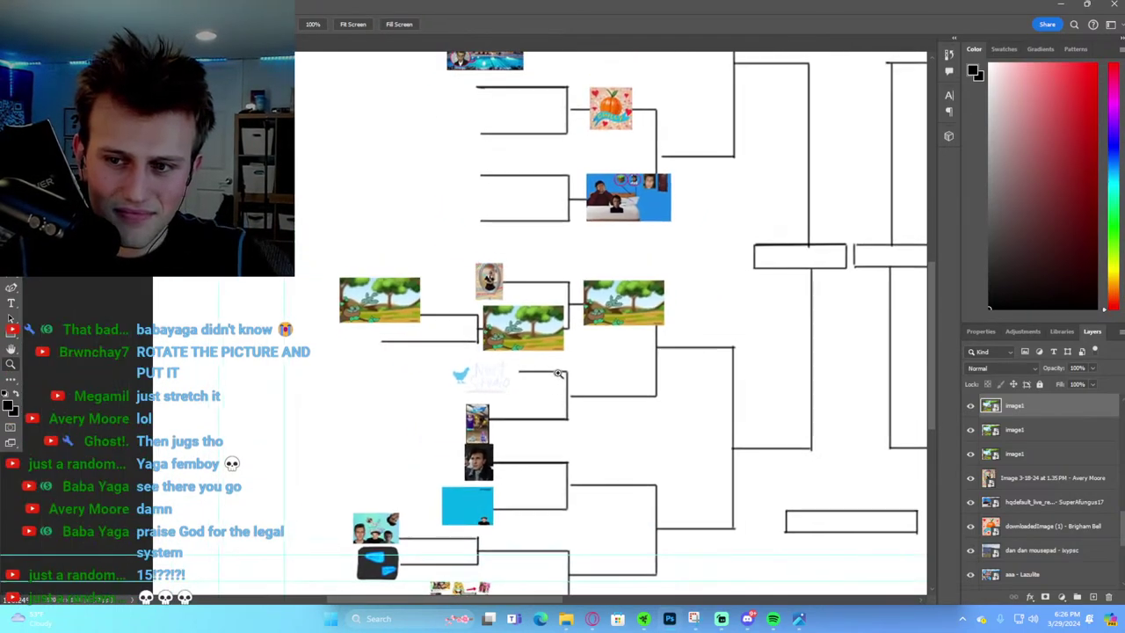
pyautogui.click(559, 387)
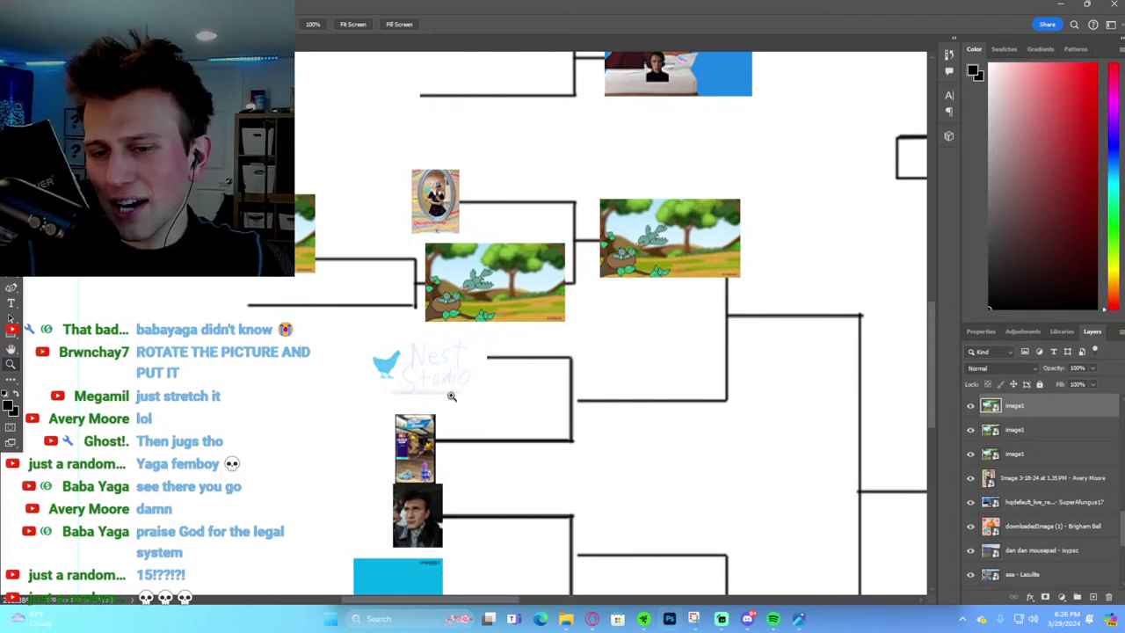
pyautogui.moveTo(452, 395); pyautogui.dragTo(453, 393)
pyautogui.keyDown('alt'); pyautogui.click(453, 393); pyautogui.keyUp('alt')
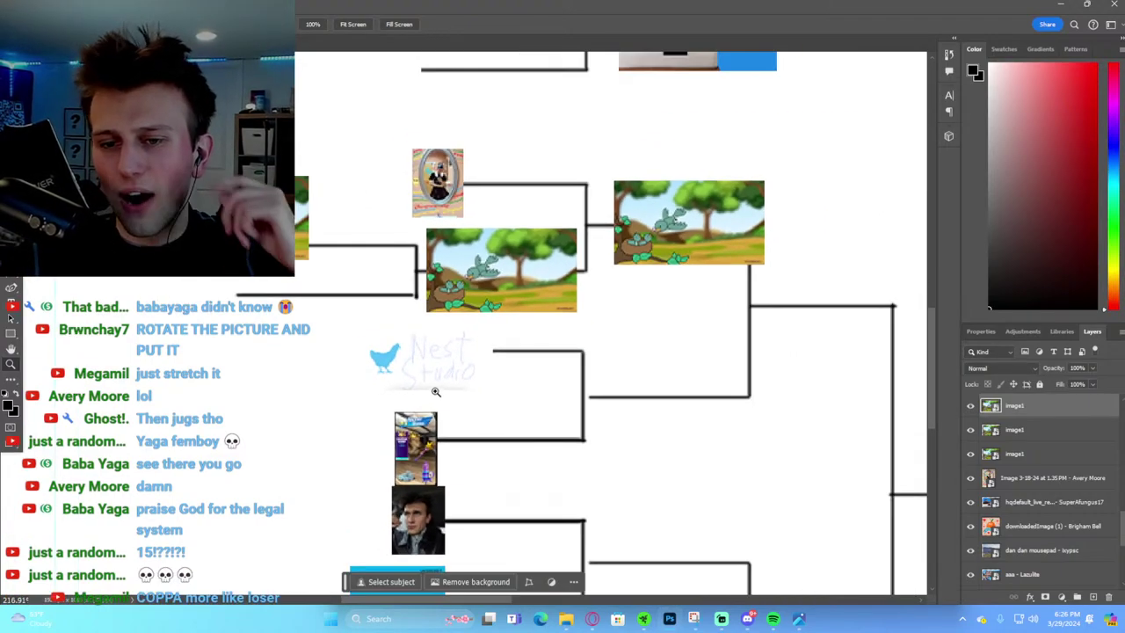
pyautogui.click(798, 619)
pyautogui.press('Right')
pyautogui.press('Right')
pyautogui.press('Right')
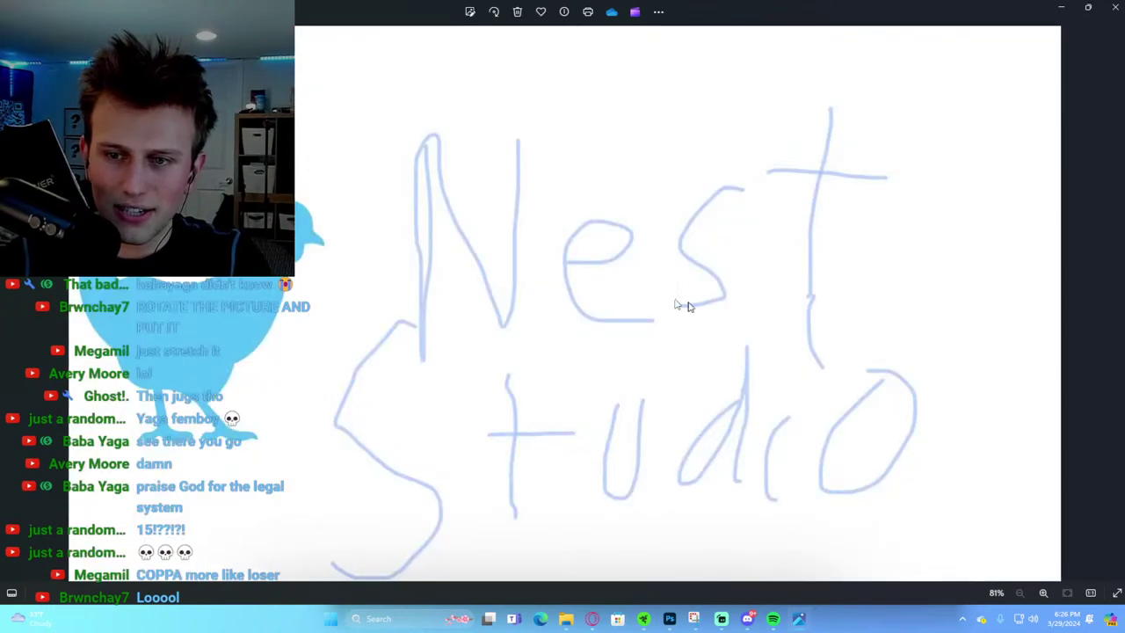
# Zoom in and out on the Nest Studio chicken drawing, then move to the Victory Royale entry
pyautogui.scroll(5, 347, 231)
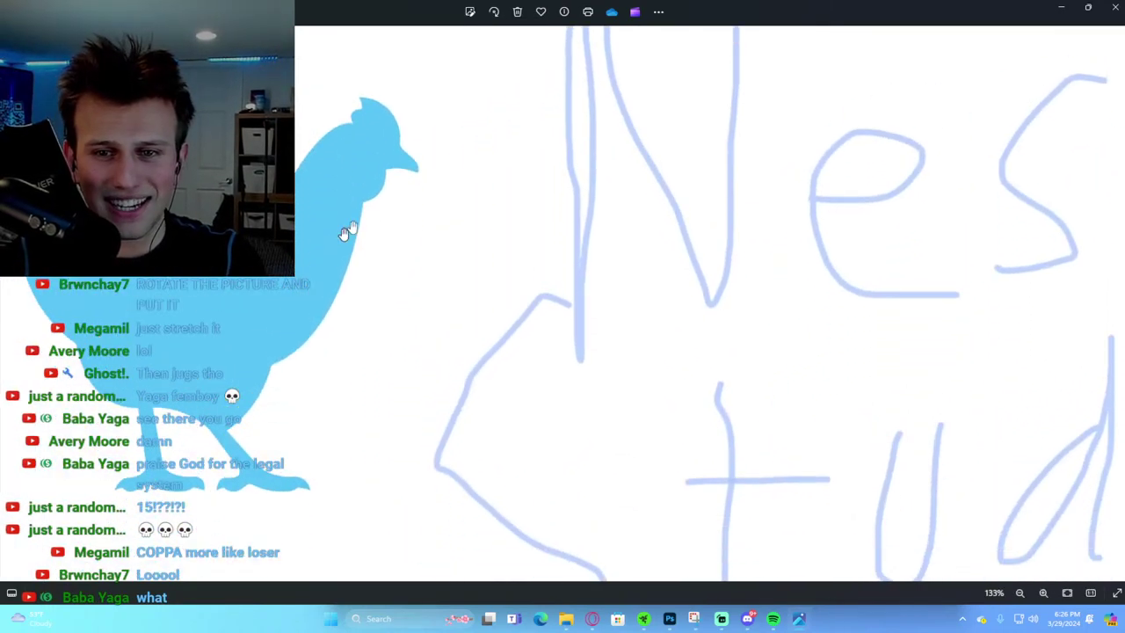
pyautogui.scroll(-5, 527, 263)
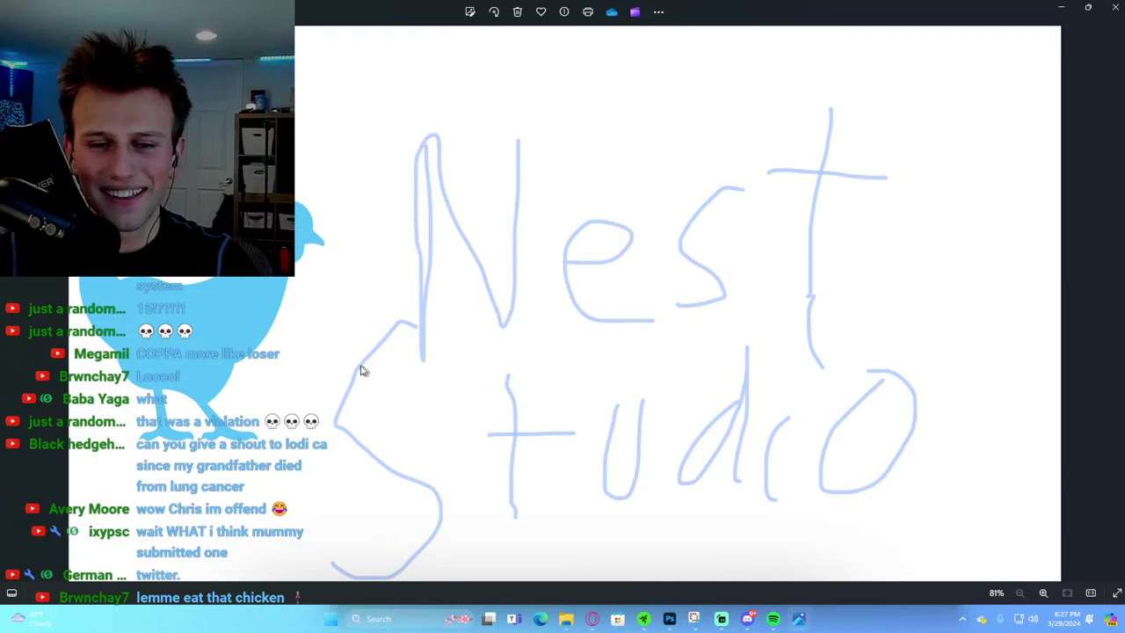
pyautogui.press('Right')
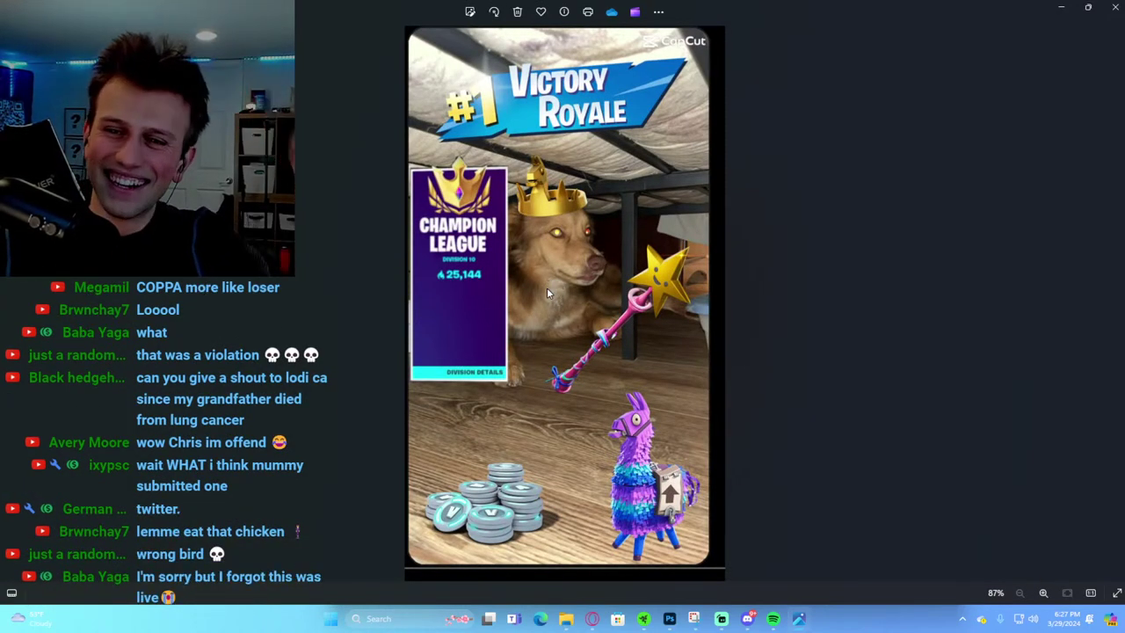
pyautogui.scroll(3, 515, 296)
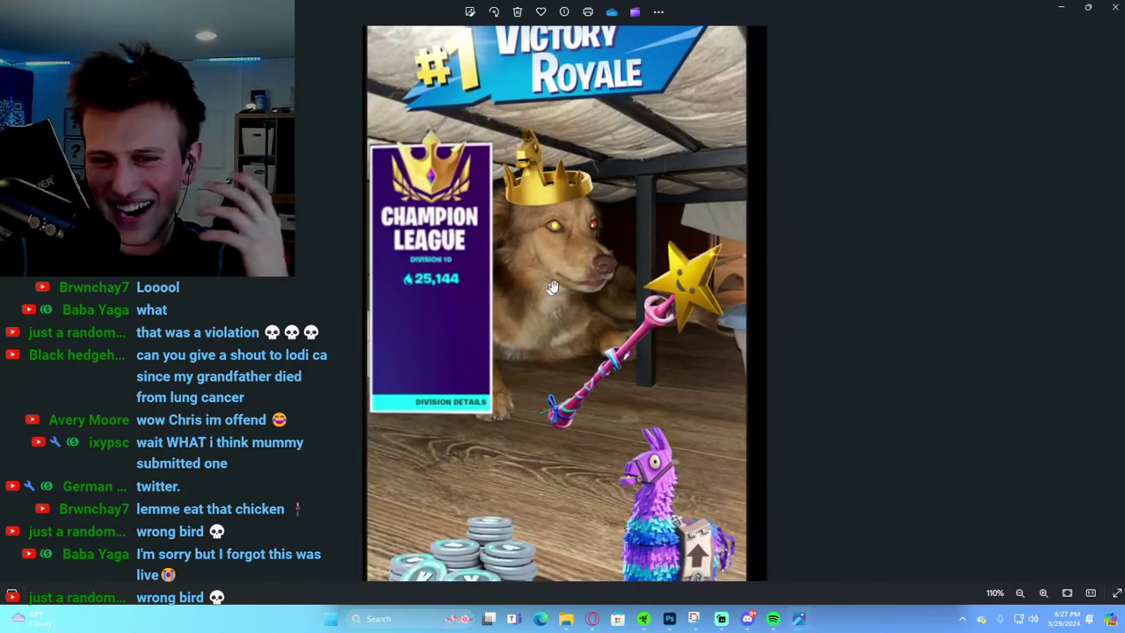
pyautogui.scroll(-3, 569, 267)
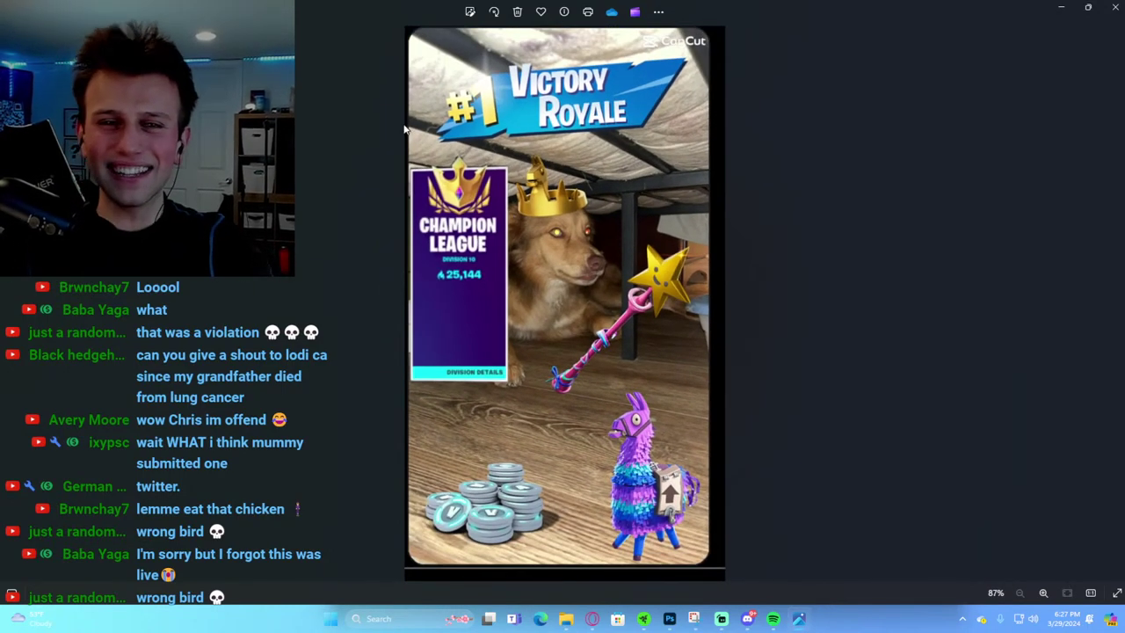
pyautogui.press('Right')
pyautogui.press('Left')
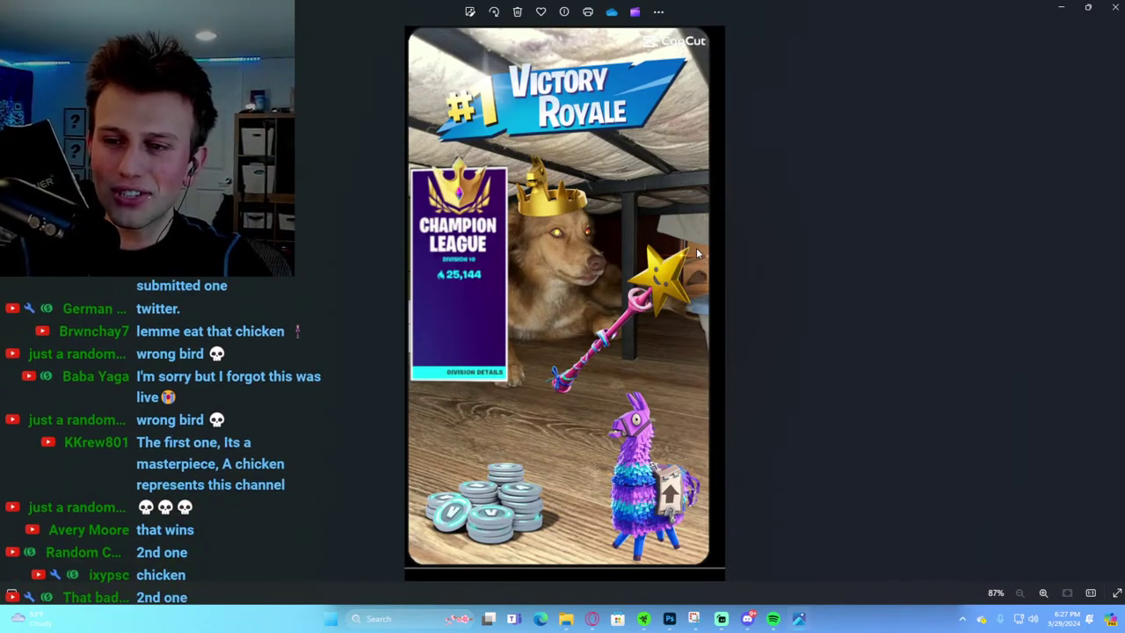
pyautogui.scroll(5, 697, 248)
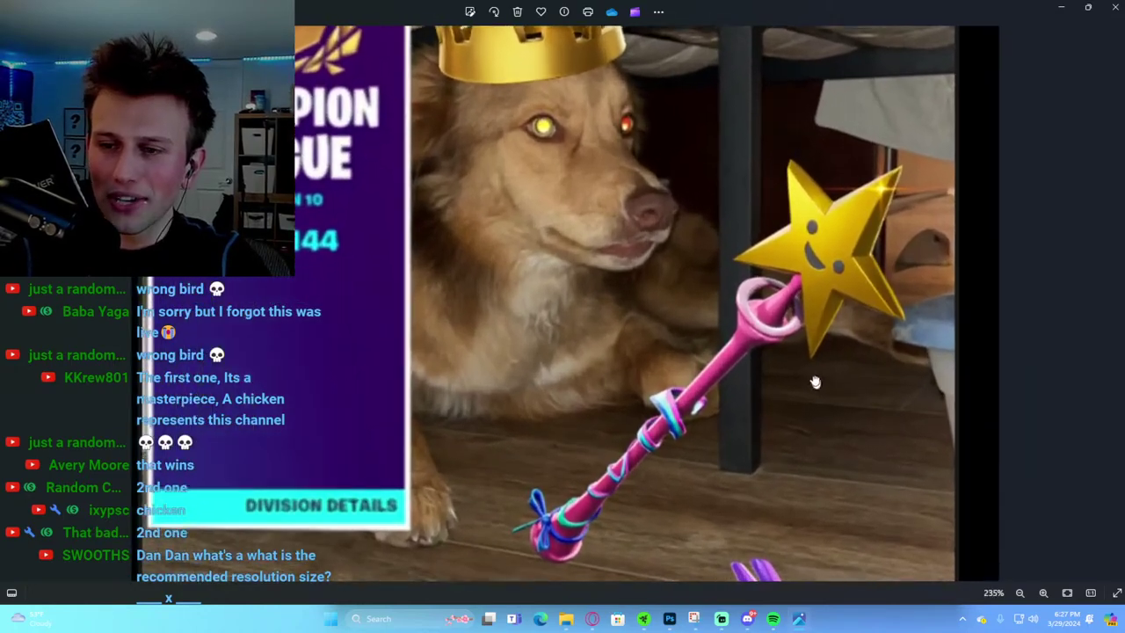
pyautogui.scroll(-3, 630, 283)
pyautogui.scroll(3, 515, 306)
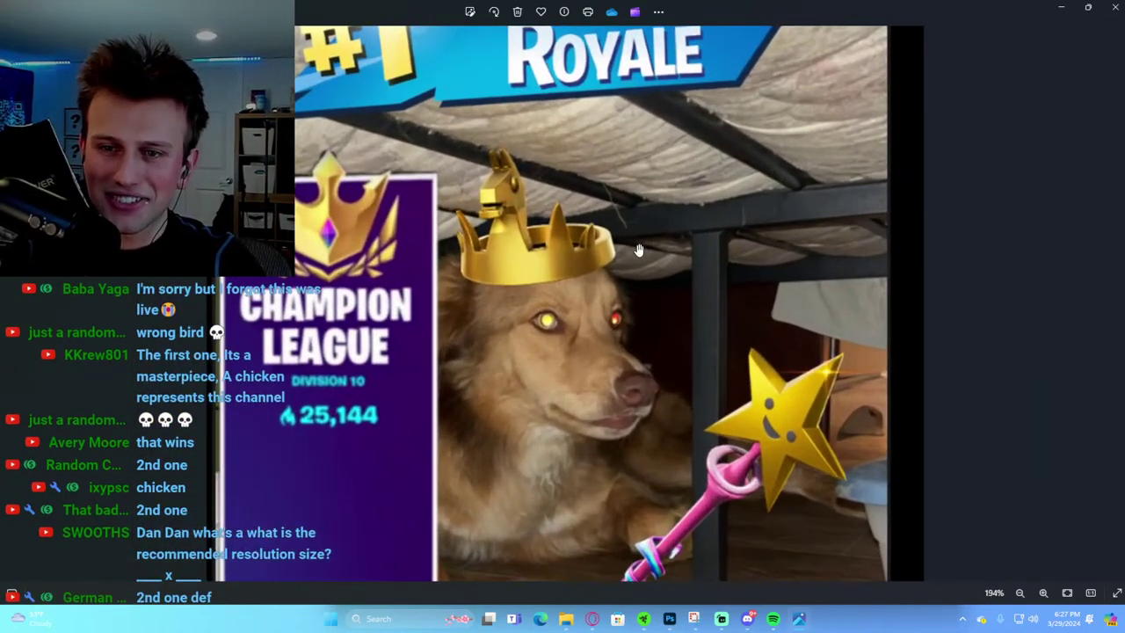
pyautogui.scroll(-4, 641, 254)
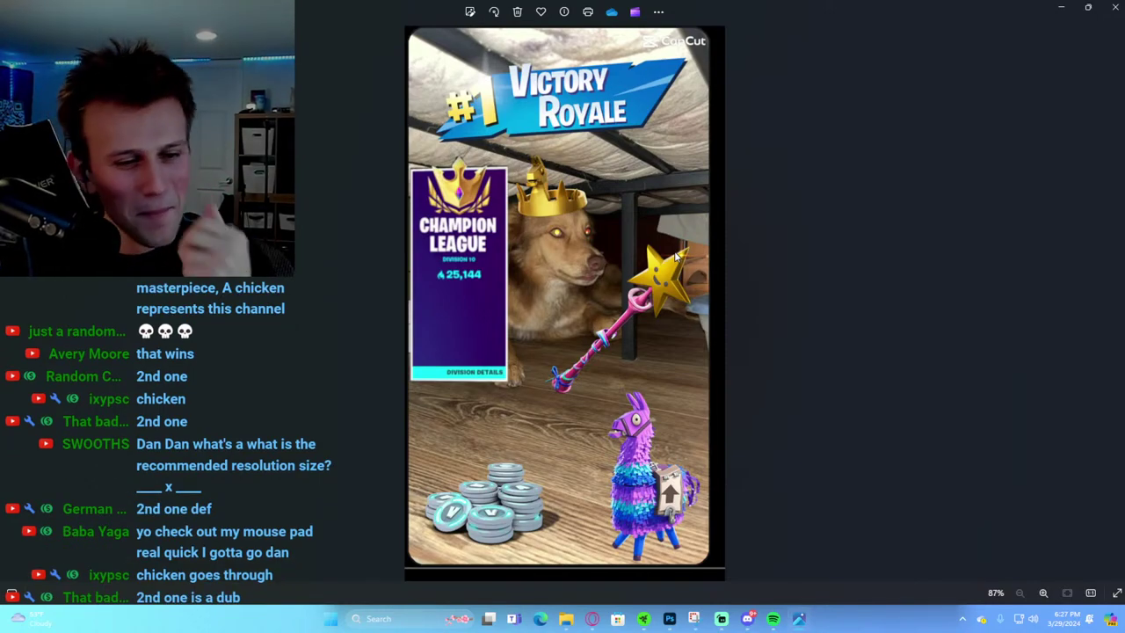
pyautogui.press('Right')
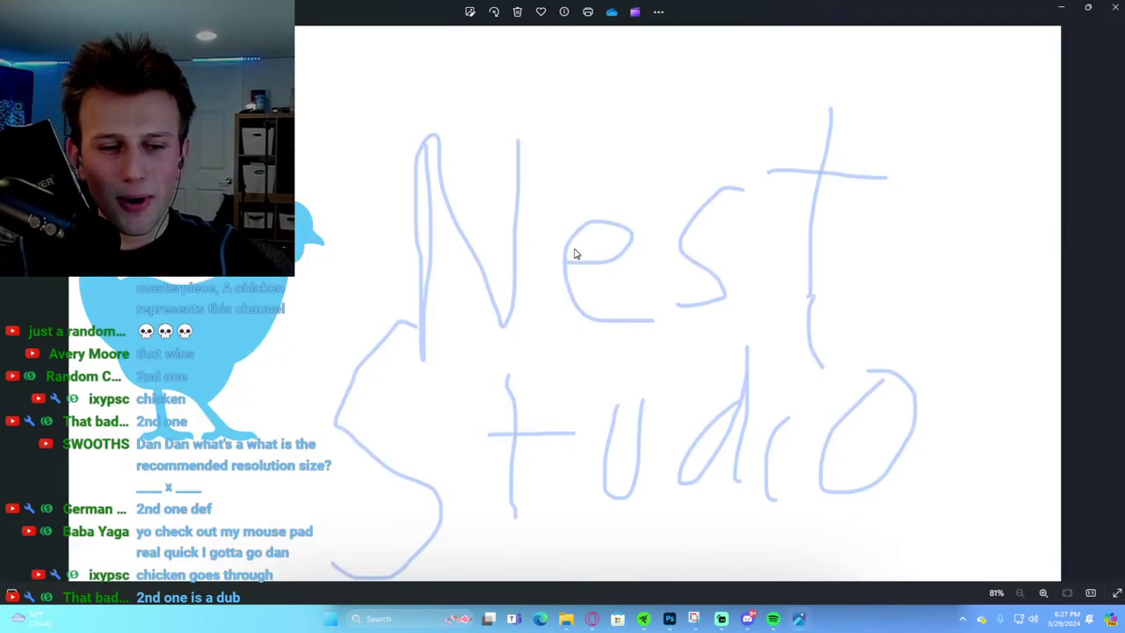
pyautogui.press('Left')
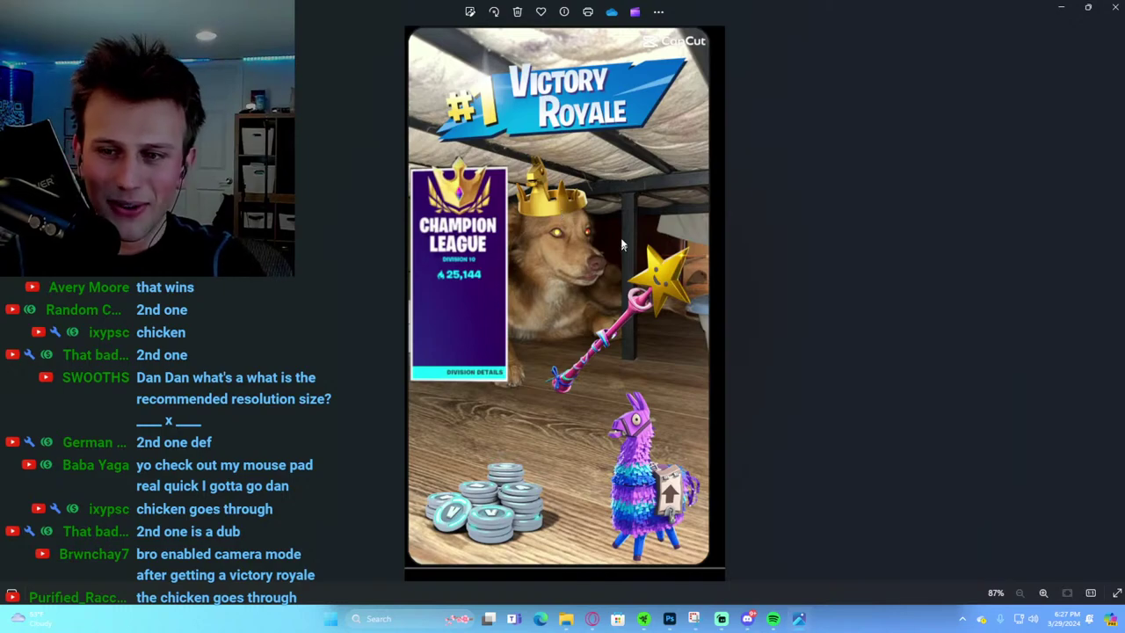
pyautogui.press('Right')
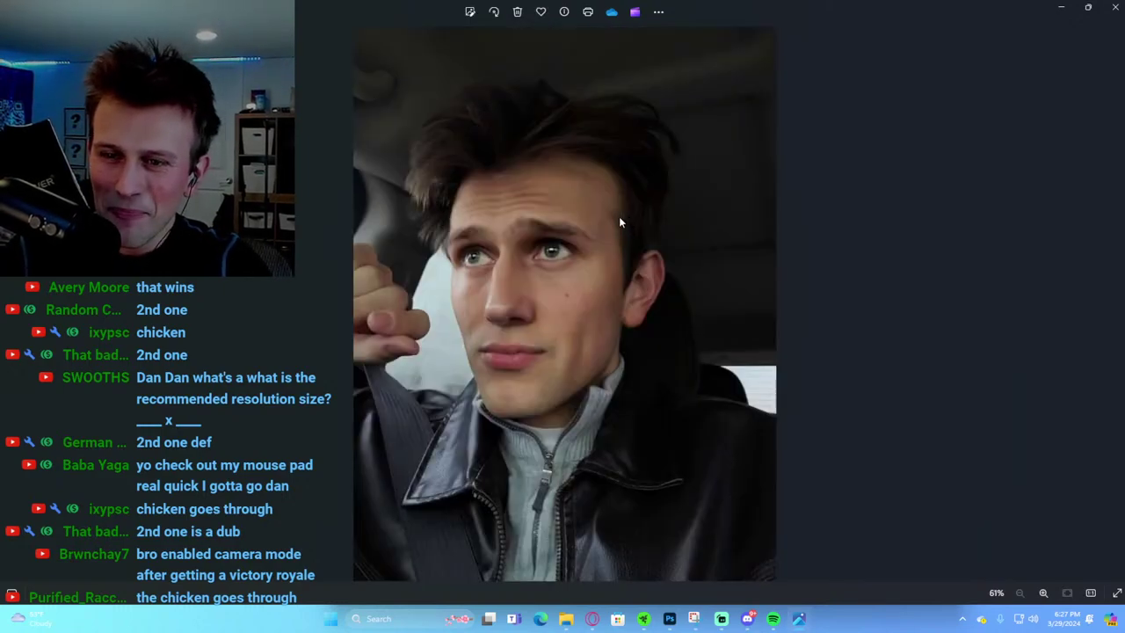
pyautogui.press('Left')
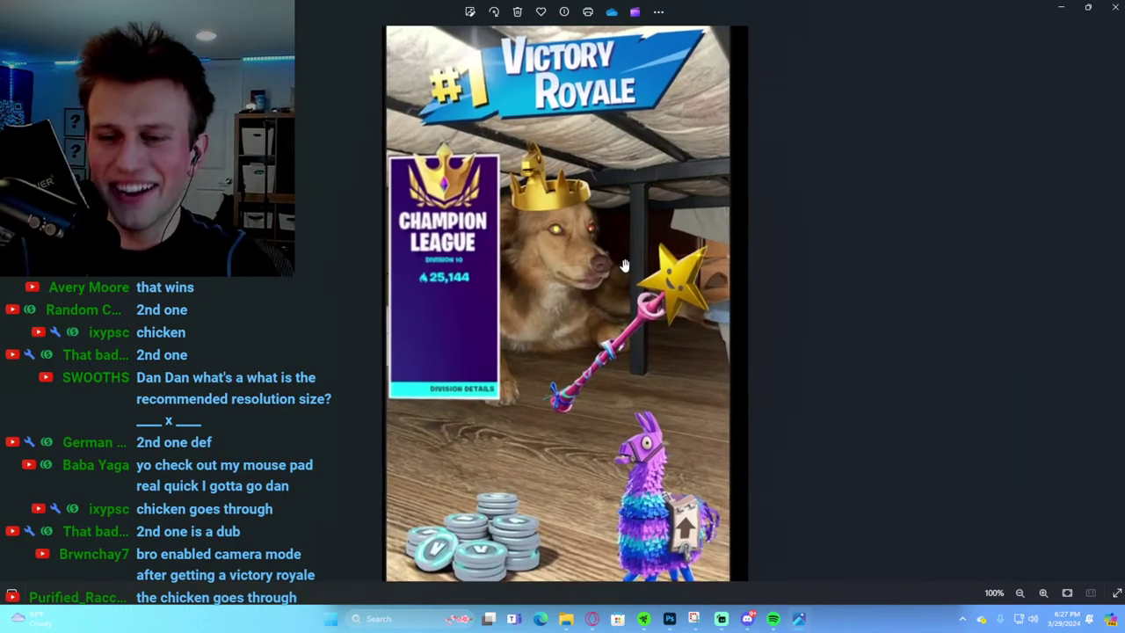
pyautogui.press('Left')
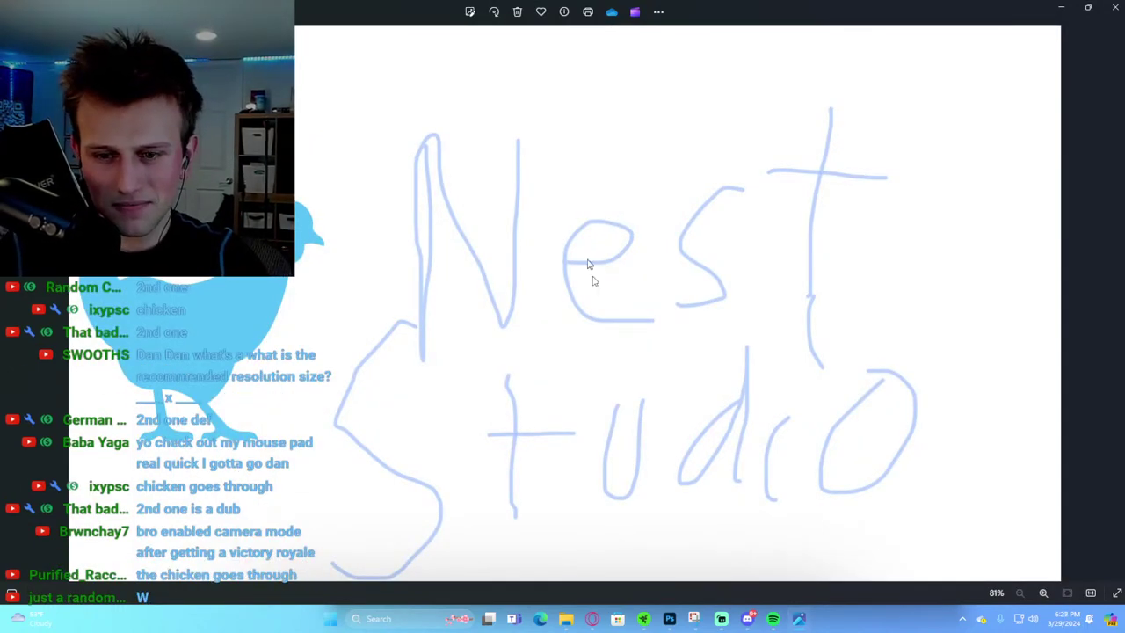
pyautogui.press('Right')
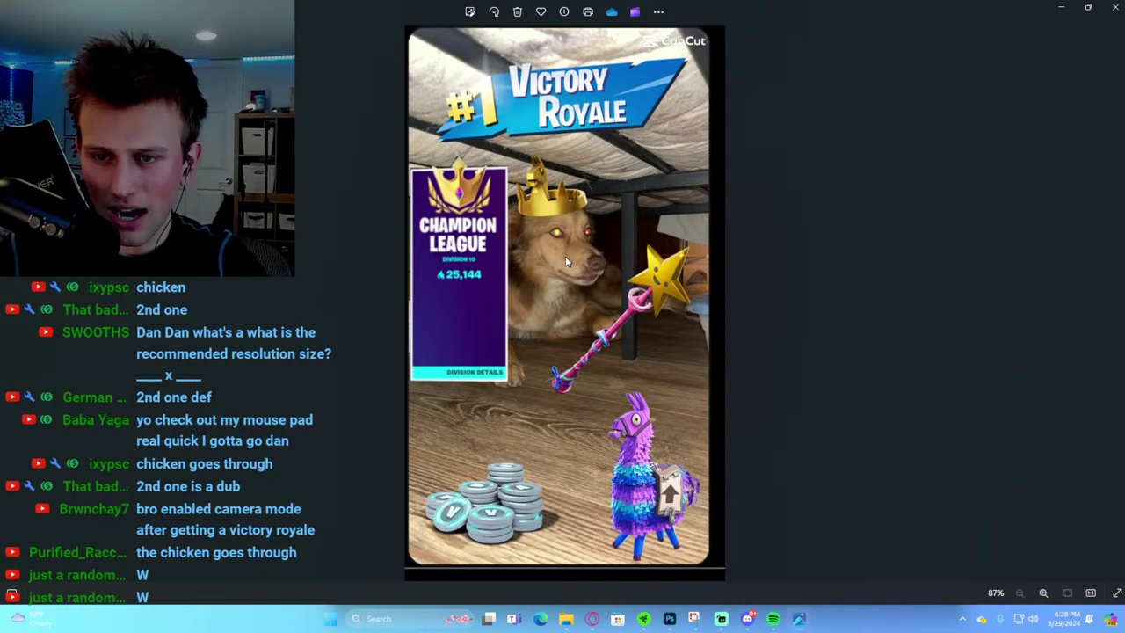
pyautogui.press('Left')
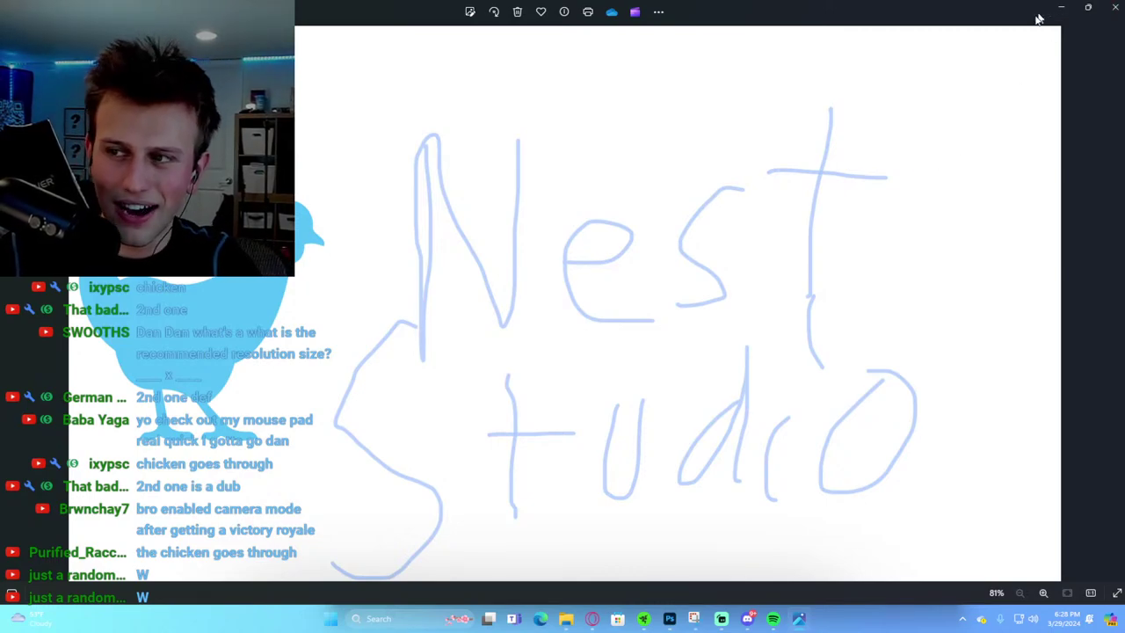
# Move the Nest Studio chicken forward to the next-round slot beside the bracket line
pyautogui.click(669, 619)
pyautogui.scroll(6, 590, 369)
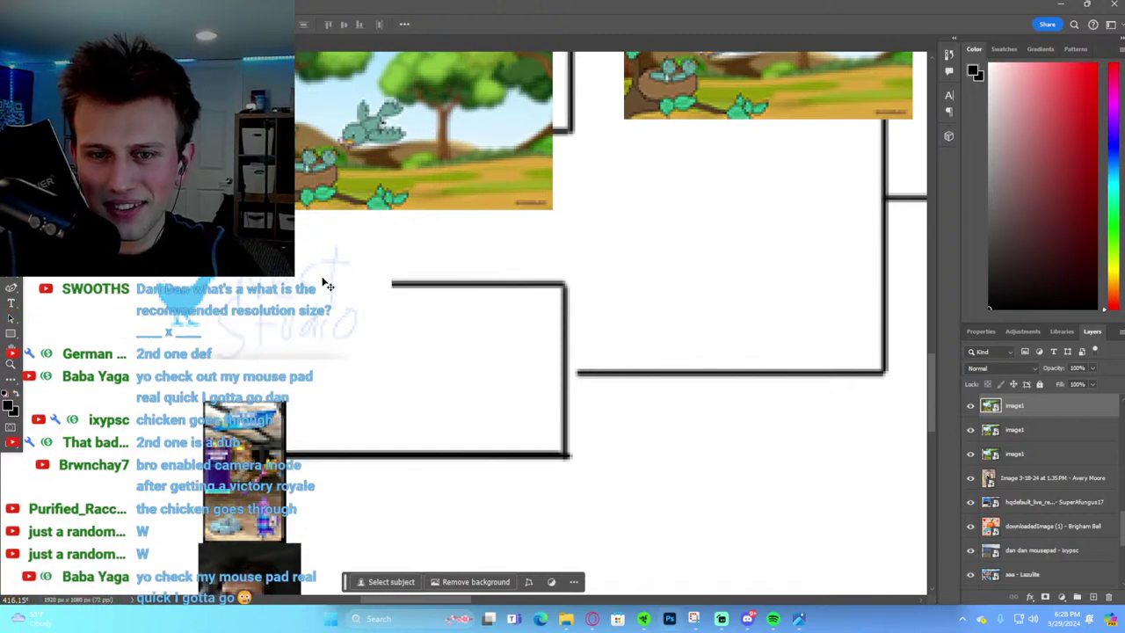
pyautogui.moveTo(519, 306); pyautogui.dragTo(798, 370)
# Scroll over the lower matchups and reopen Photos on the next entry, the car selfie
pyautogui.scroll(-4, 573, 411)
pyautogui.scroll(4, 573, 410)
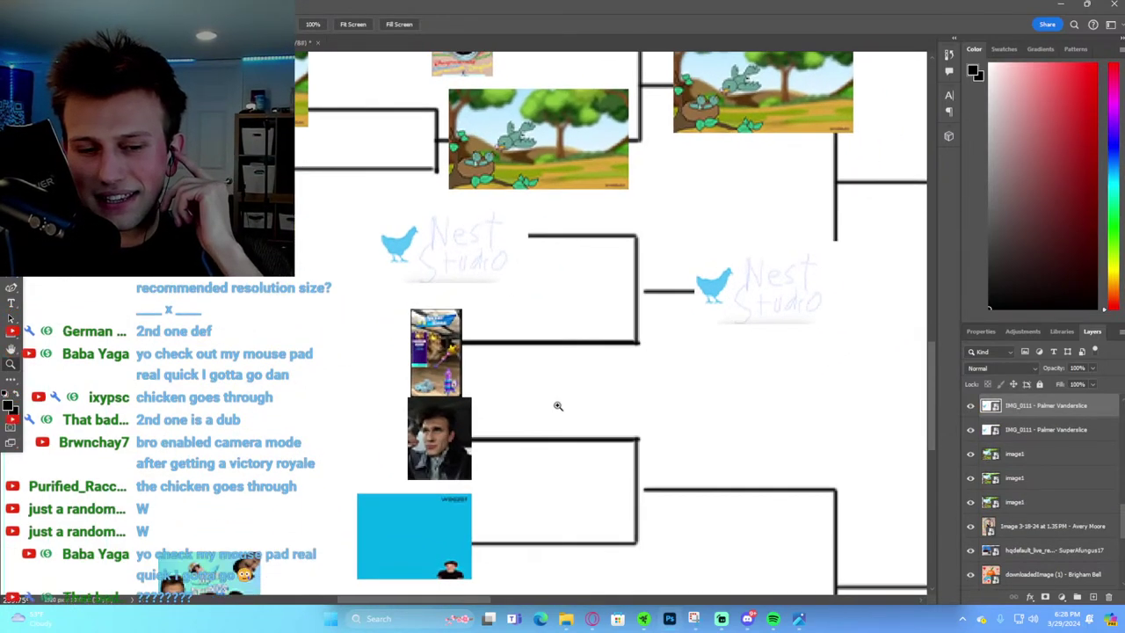
pyautogui.scroll(-3, 560, 401)
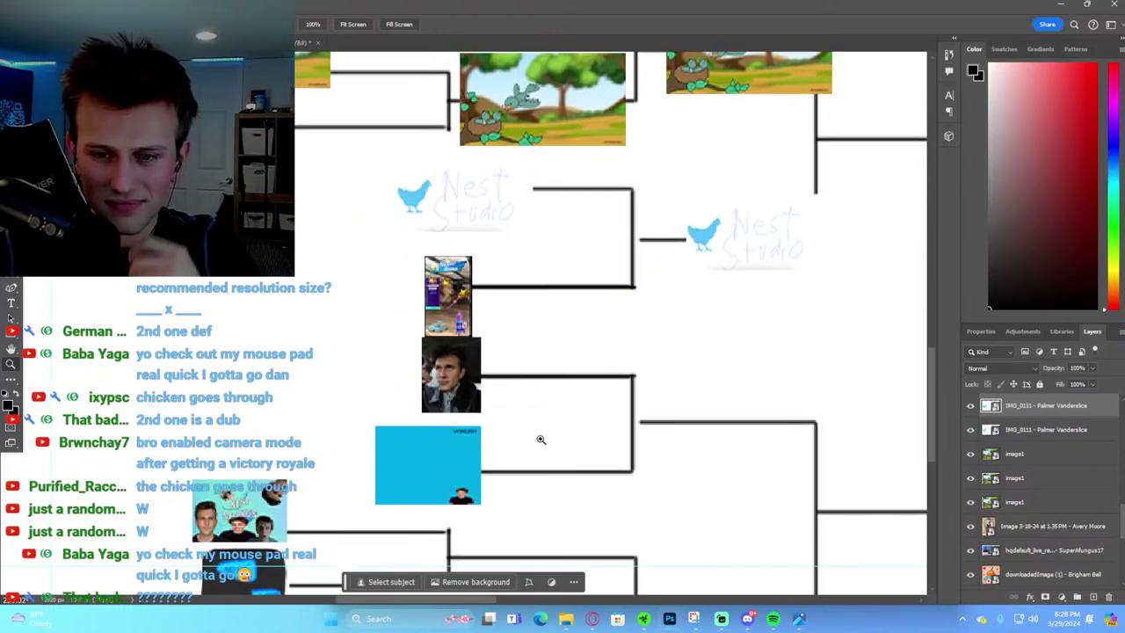
pyautogui.scroll(3, 562, 407)
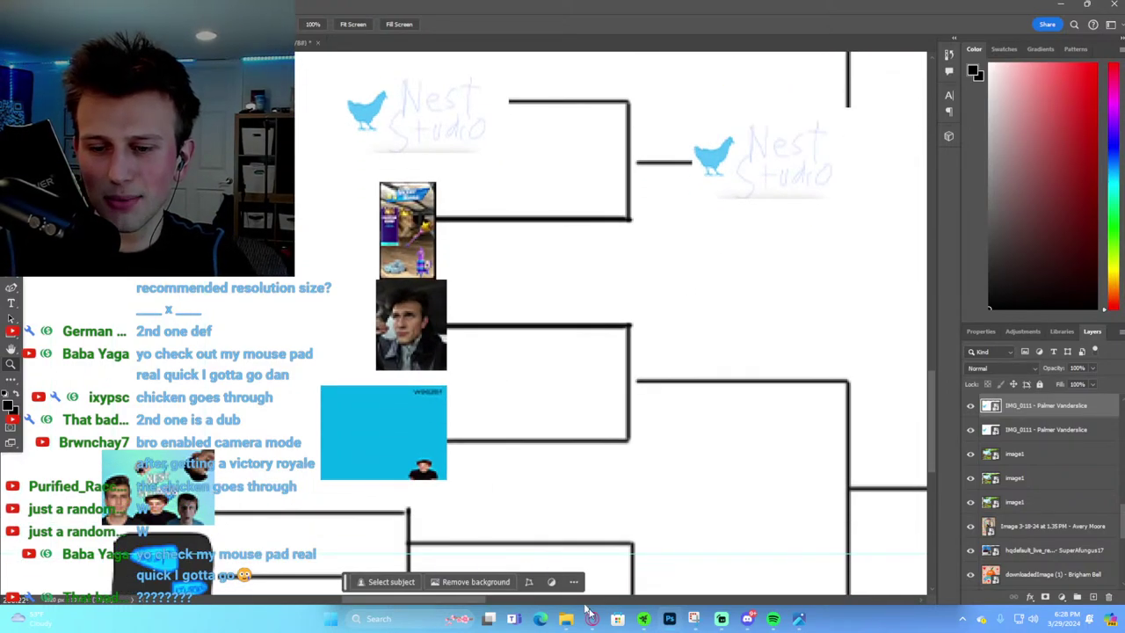
pyautogui.click(567, 550)
pyautogui.press('Right')
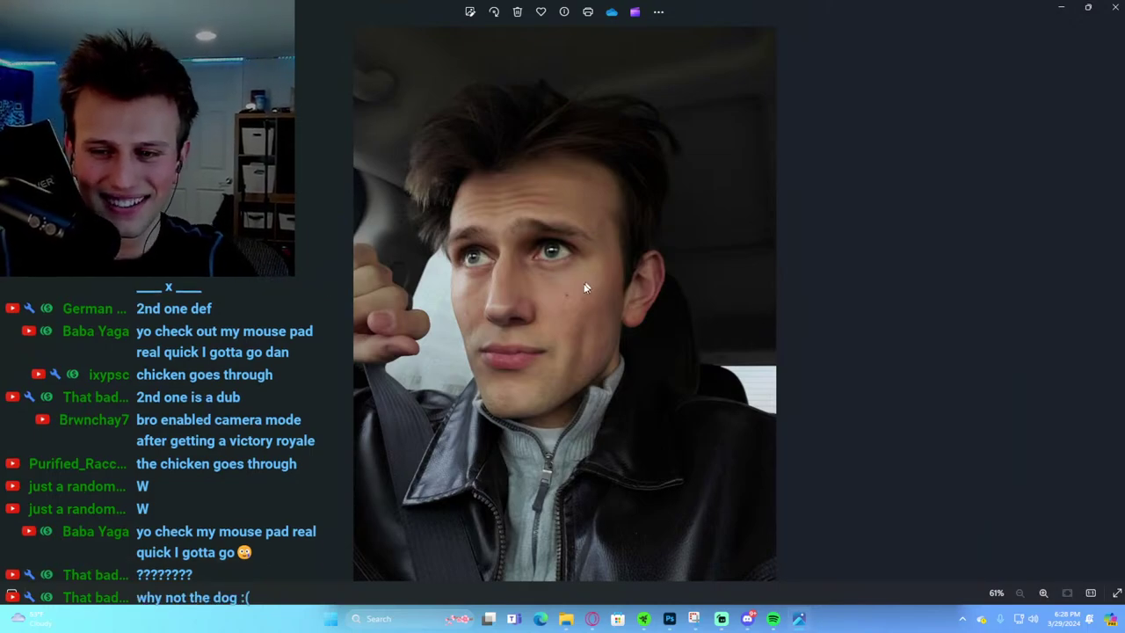
# Zoom into the car selfie, then advance to the blue Weezer-style entry
pyautogui.scroll(3, 565, 372)
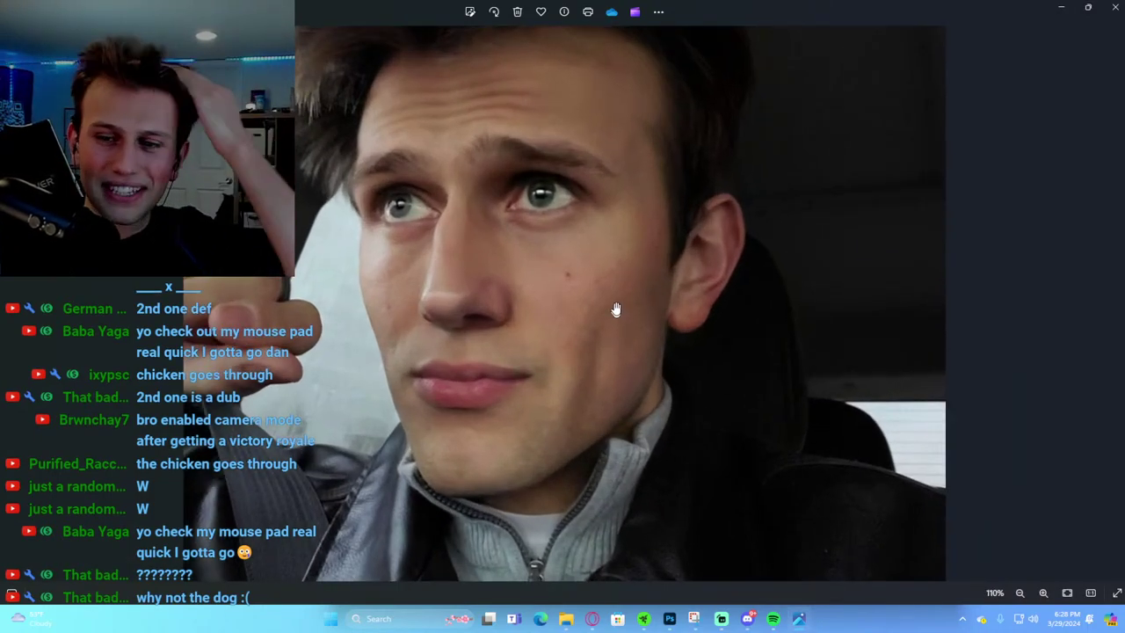
pyautogui.scroll(1, 616, 312)
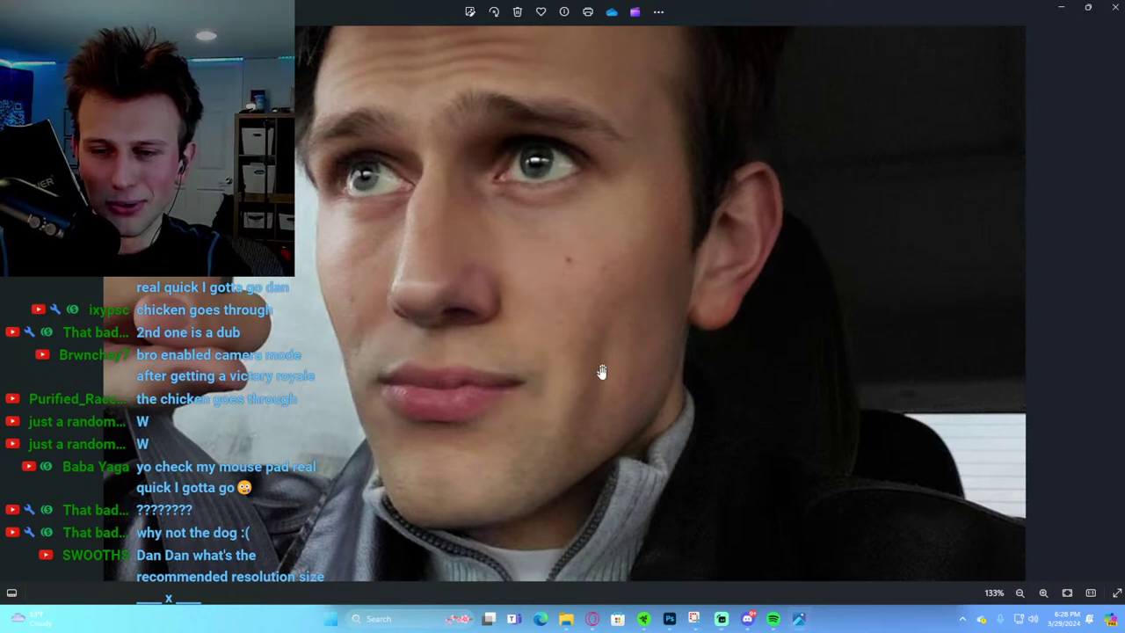
pyautogui.scroll(-3, 643, 289)
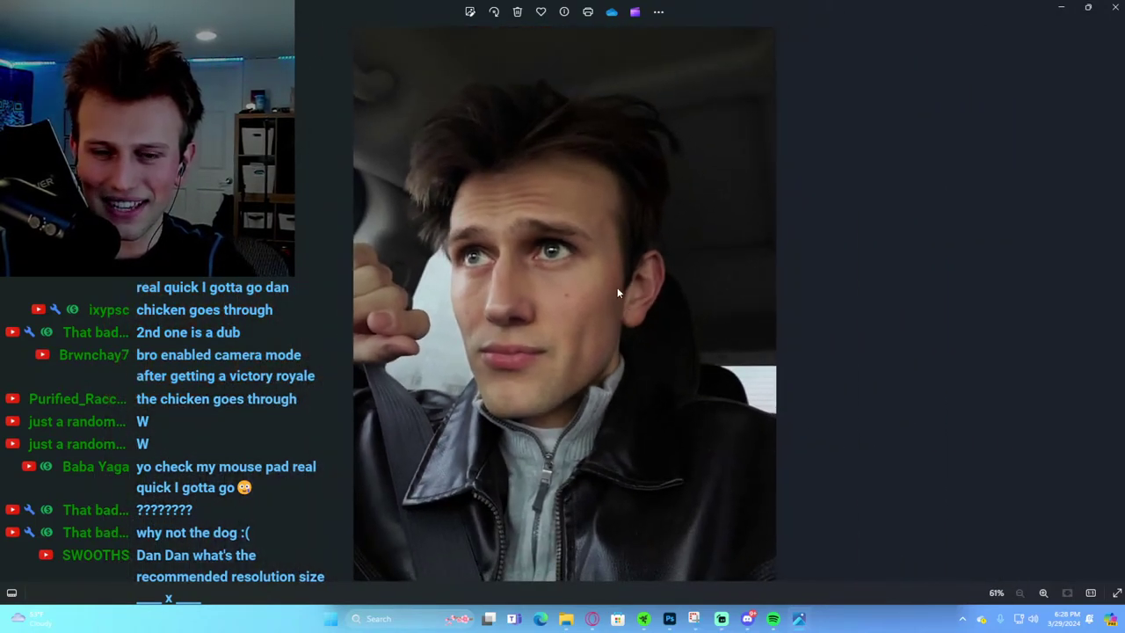
pyautogui.press('Right')
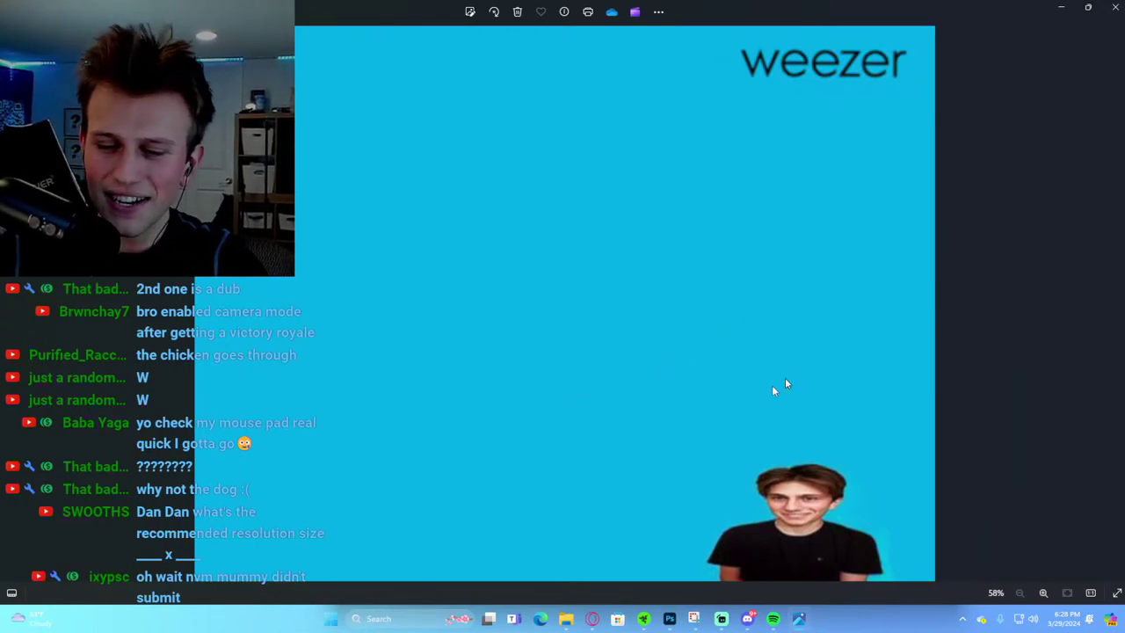
# Compare the entry with the Weezer album-cover search result in the browser
pyautogui.click(591, 619)
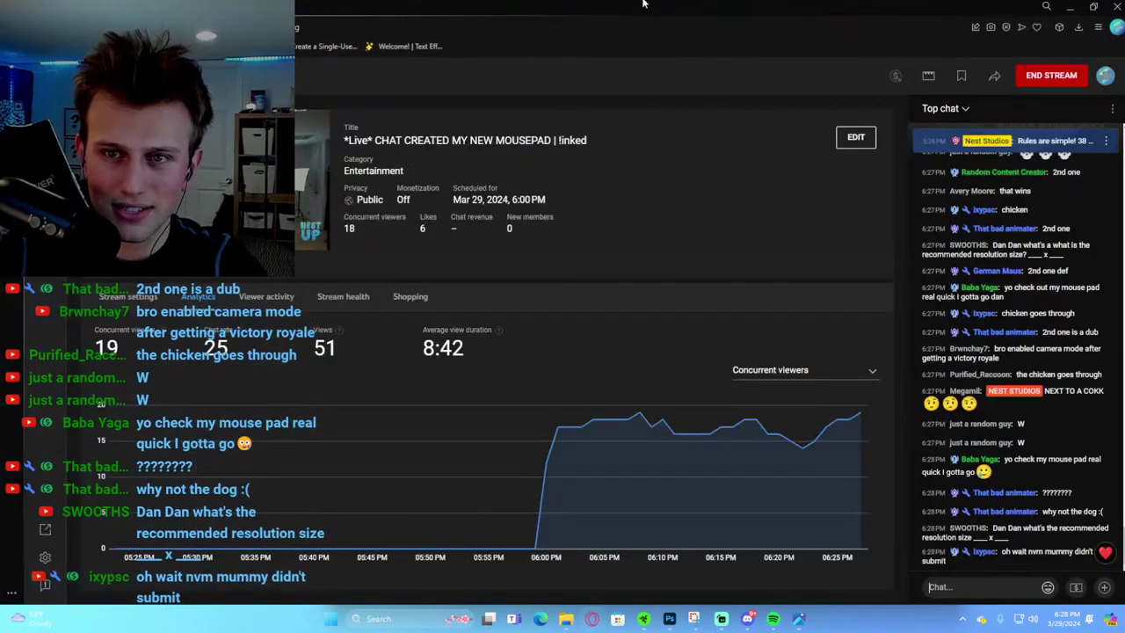
pyautogui.click(592, 619)
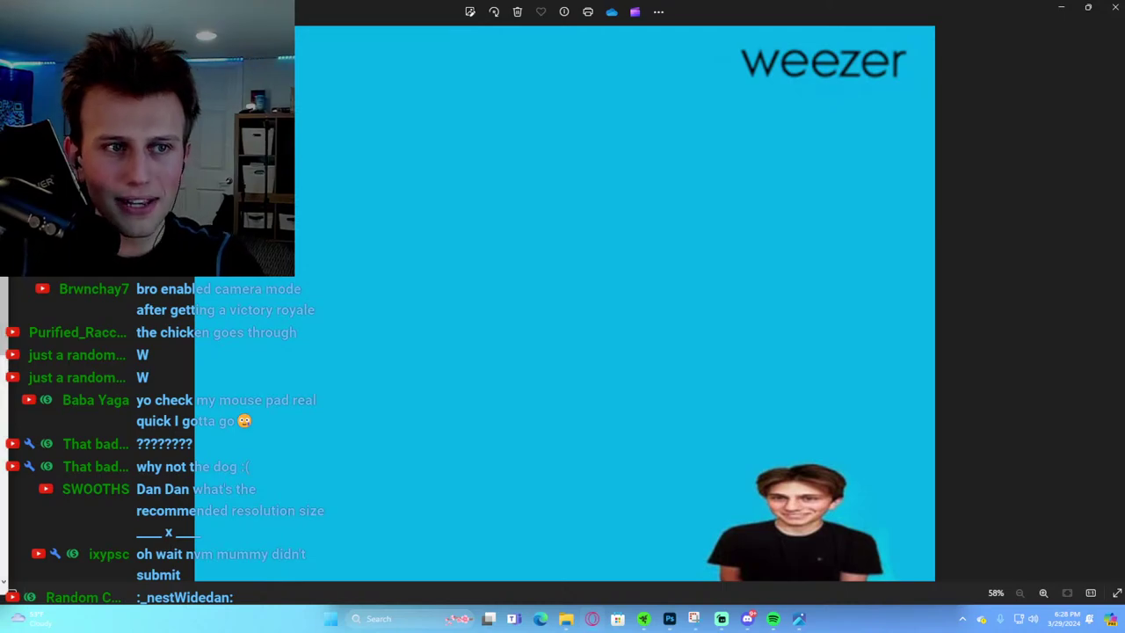
pyautogui.click(591, 619)
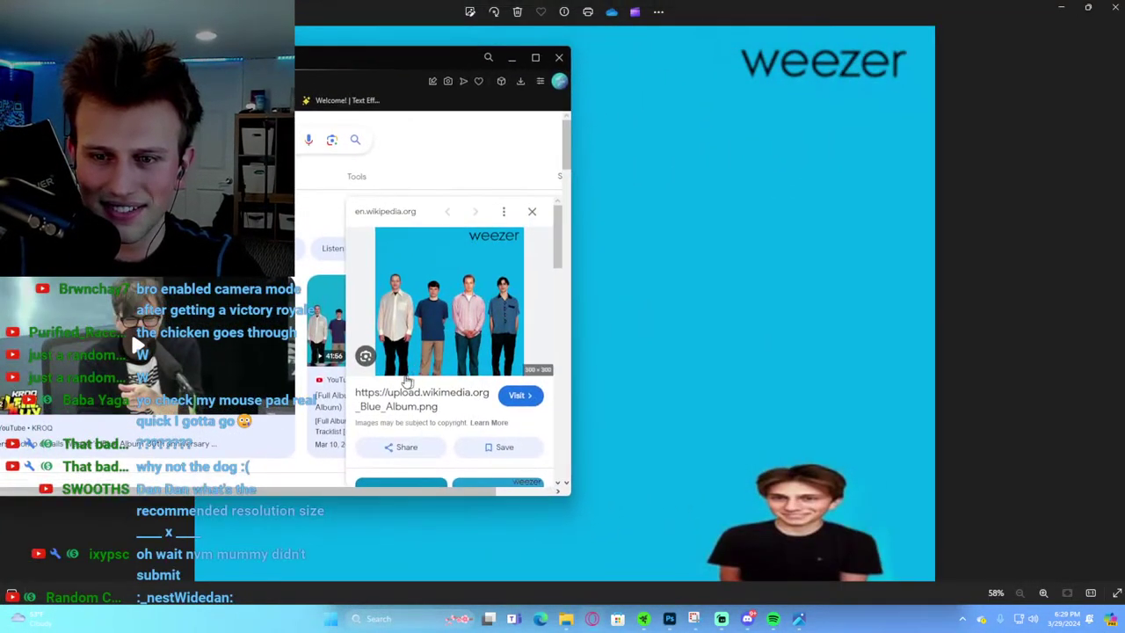
pyautogui.click(511, 57)
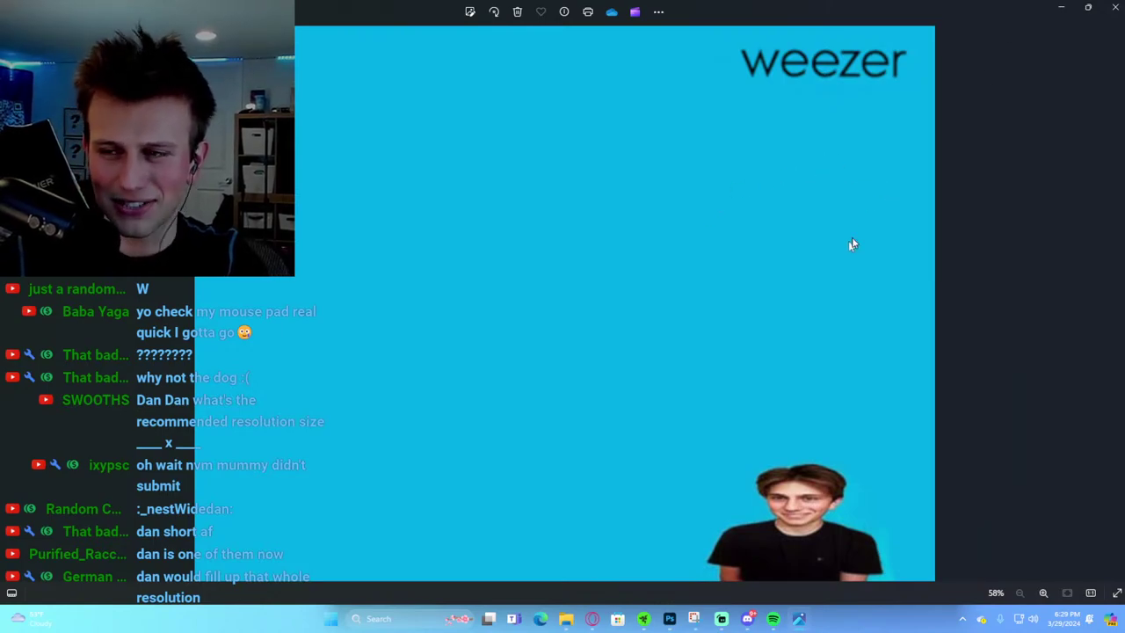
# Shrink the Photos viewer, raise it over Photoshop, then minimize it
pyautogui.click(1088, 7)
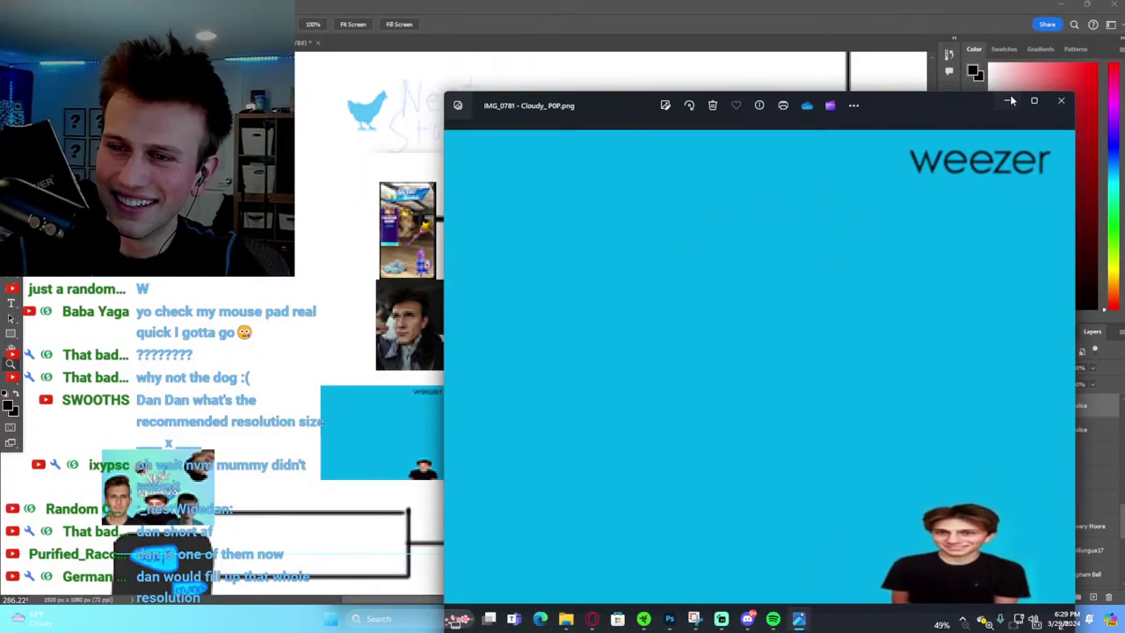
pyautogui.moveTo(966, 105); pyautogui.dragTo(958, 45)
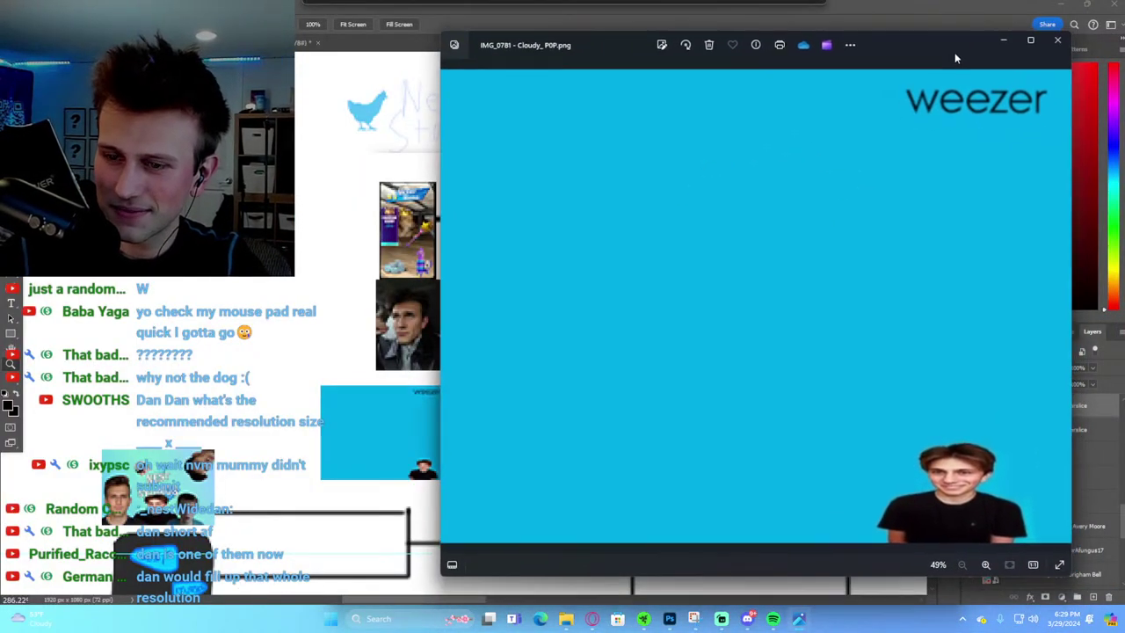
pyautogui.click(1003, 39)
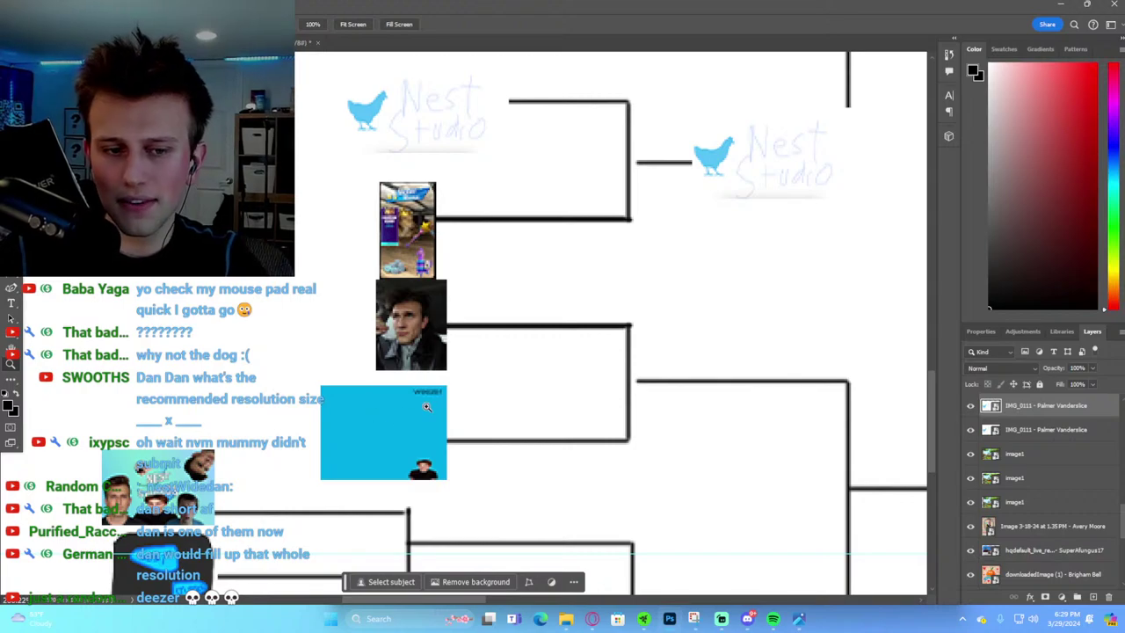
# Place a copy of the blue weezer image into its next-round bracket slot and nudge it into position
pyautogui.press('v')
pyautogui.keyDown('alt'); pyautogui.moveTo(344, 433); pyautogui.dragTo(709, 372); pyautogui.keyUp('alt')
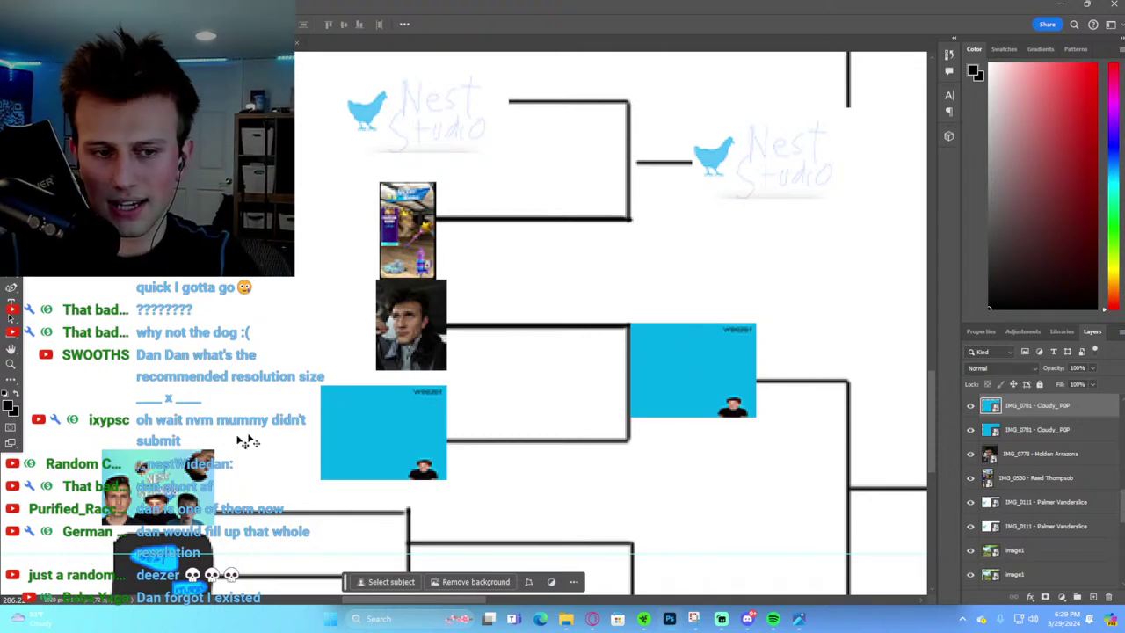
pyautogui.hscroll(5, 351, 413)
pyautogui.moveTo(442, 387)
pyautogui.mouseDown()
pyautogui.moveTo(465, 404)
pyautogui.moveTo(452, 401)
pyautogui.mouseUp()
pyautogui.scroll(-5, 452, 402)
pyautogui.scroll(6, 372, 460)
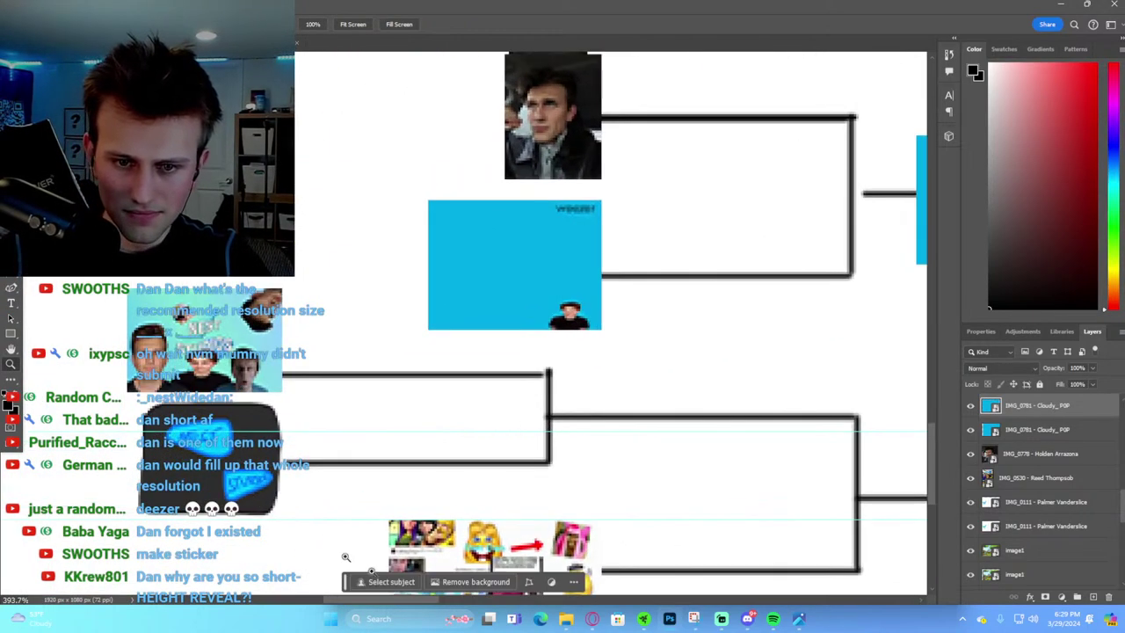
# Bring the Photos viewer with the weezer image back up, filling the screen
pyautogui.click(536, 615)
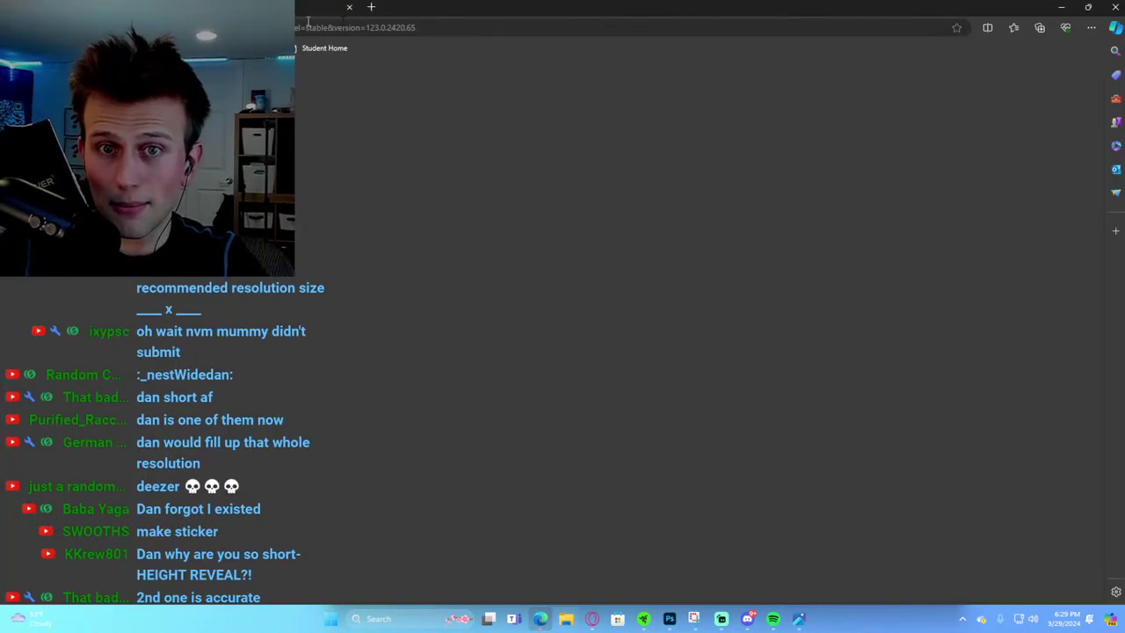
pyautogui.click(536, 615)
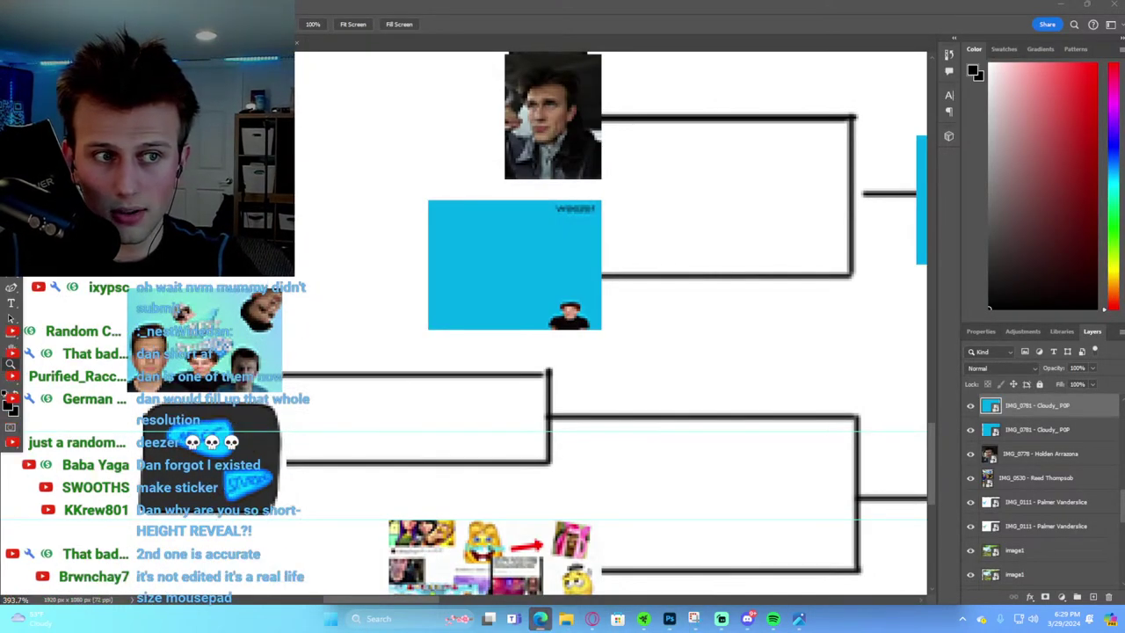
pyautogui.click(694, 619)
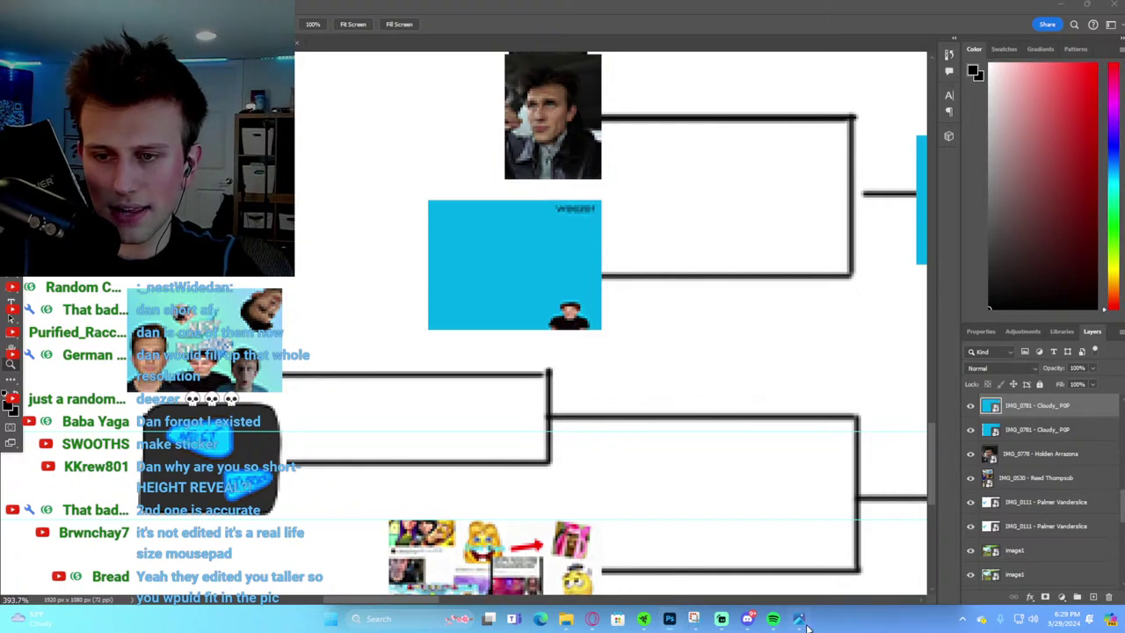
pyautogui.doubleClick(907, 73)
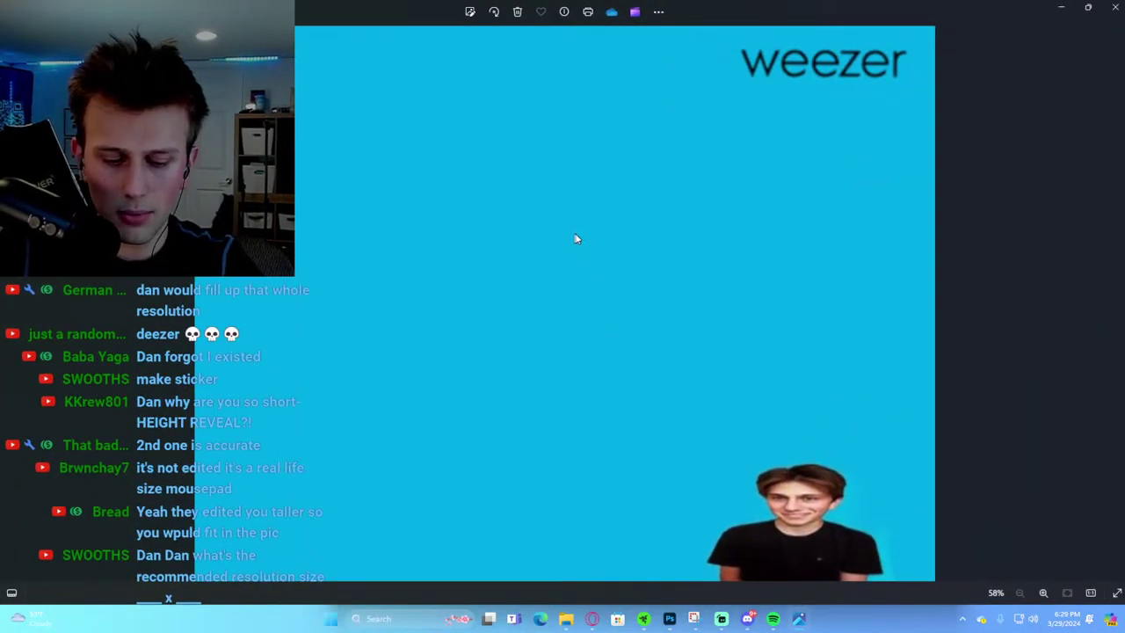
# Flip between the NEST STUDIOS faces collage and hand-drawn logo, ending windowed on the collage
pyautogui.press('Right')
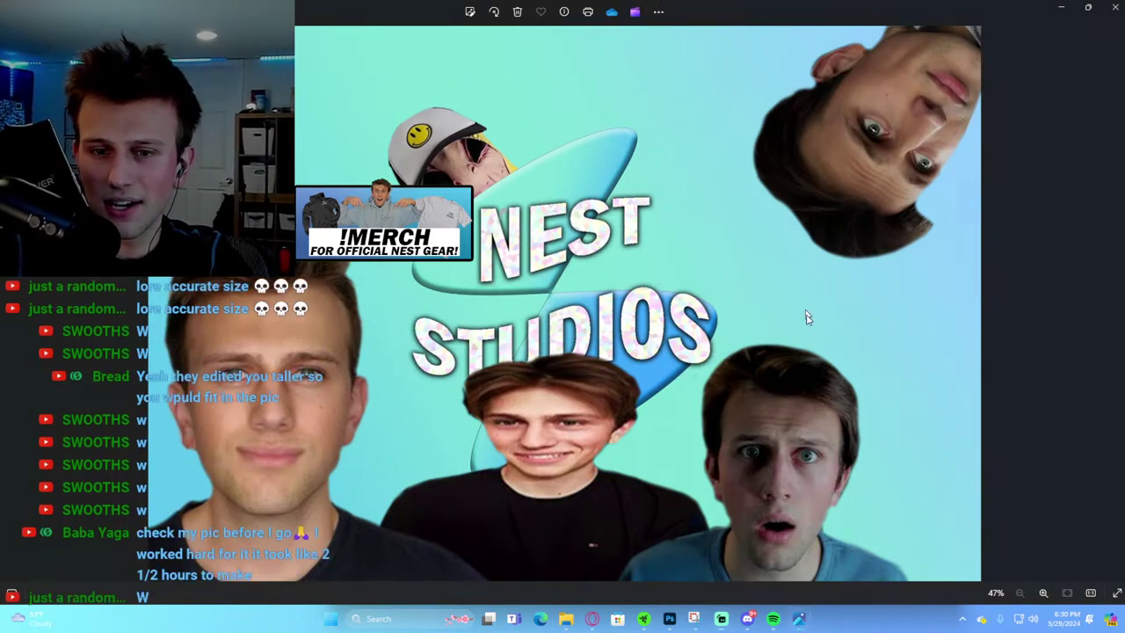
pyautogui.moveTo(806, 11)
pyautogui.mouseDown()
pyautogui.moveTo(882, 231)
pyautogui.moveTo(819, 7)
pyautogui.mouseUp()
pyautogui.press('Right')
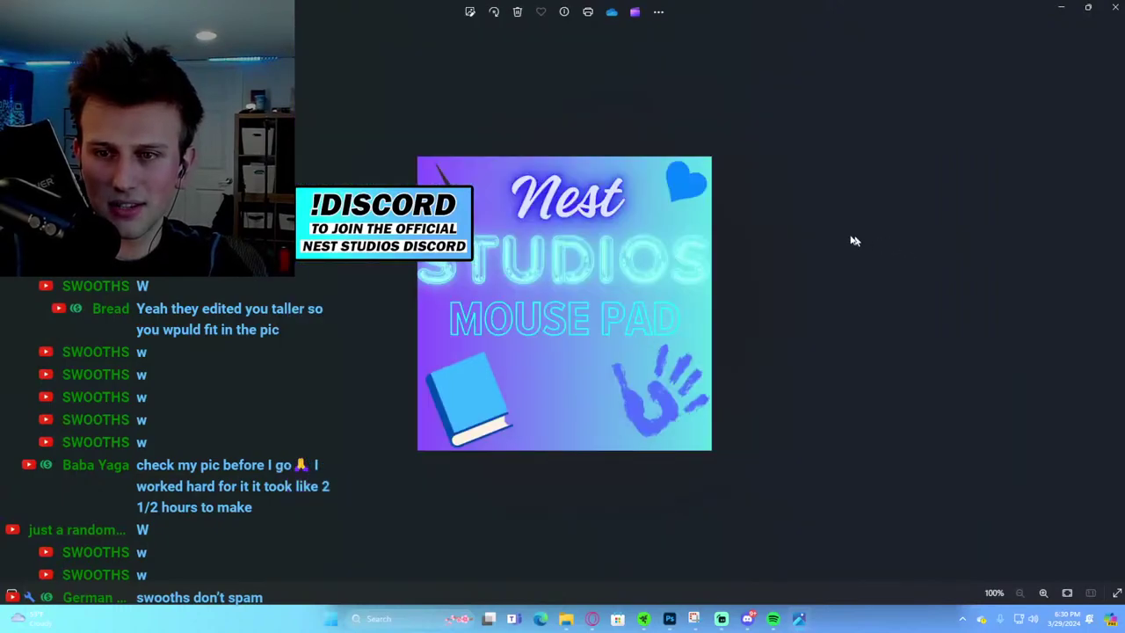
pyautogui.press('Left')
pyautogui.press('Left')
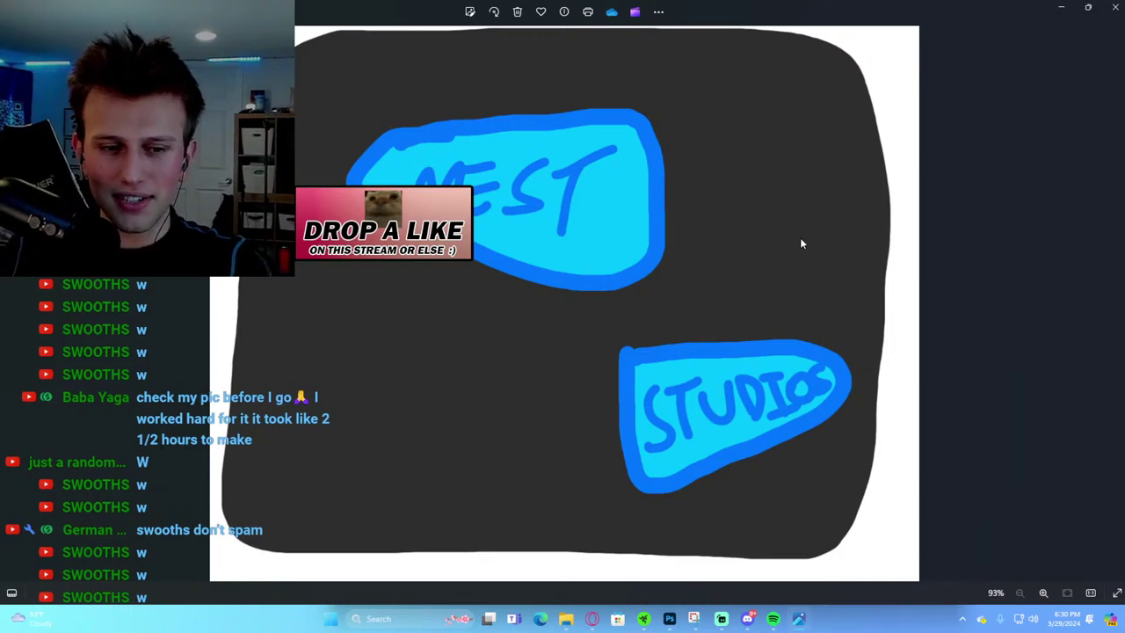
pyautogui.press('Right')
pyautogui.press('Left')
pyautogui.press('Left')
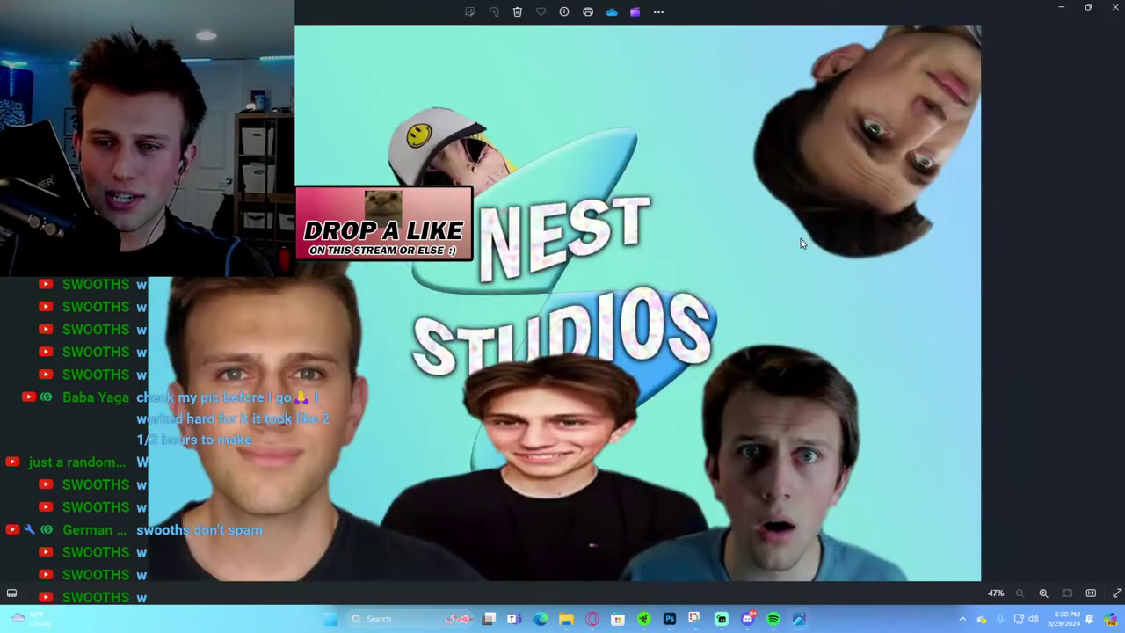
pyautogui.press('Right')
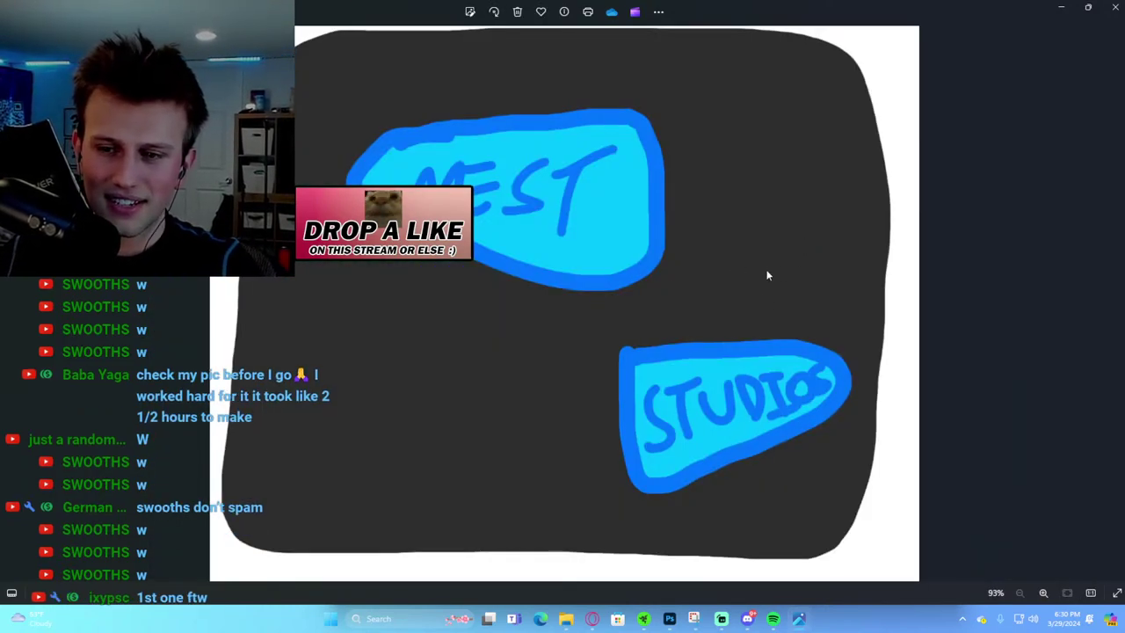
pyautogui.press('Left')
pyautogui.moveTo(1011, 11)
pyautogui.mouseDown()
pyautogui.moveTo(1004, 168)
pyautogui.moveTo(920, 102)
pyautogui.mouseUp()
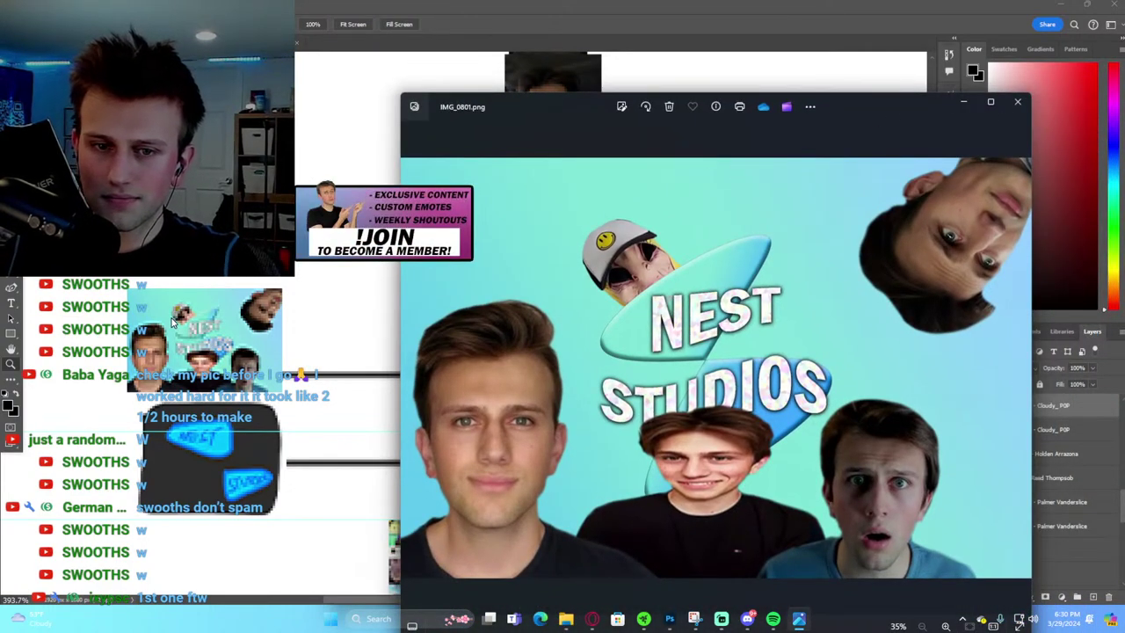
# Place the IMG_0801 faces collage in the lower-right next-round slot and zoom to check it
pyautogui.click(201, 323)
pyautogui.press('v')
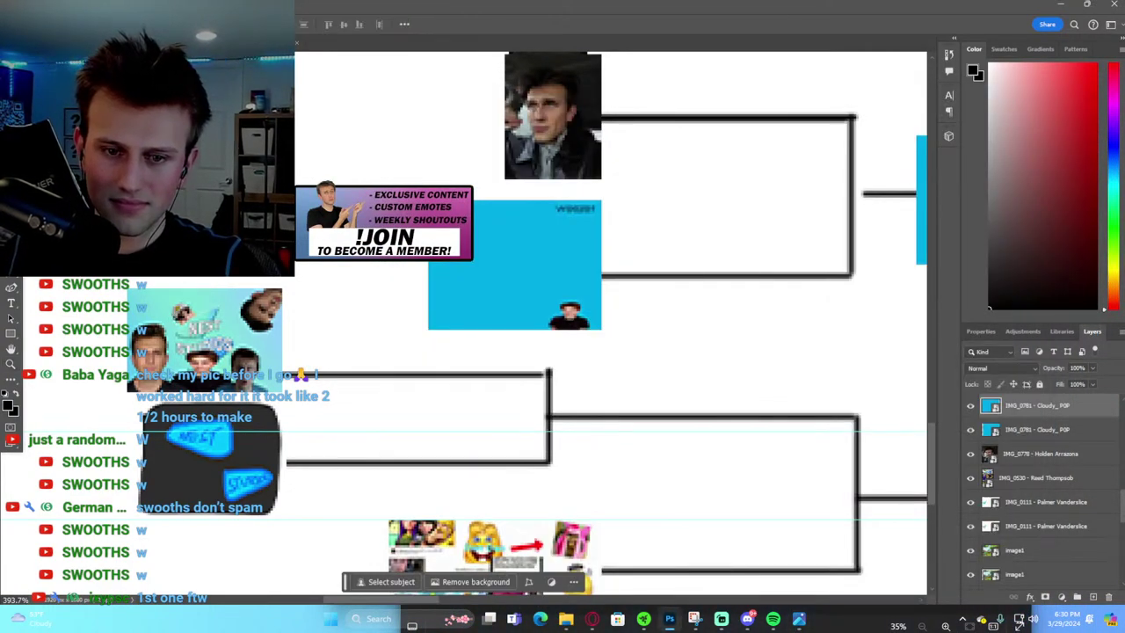
pyautogui.moveTo(351, 313); pyautogui.dragTo(734, 422)
pyautogui.press('z')
pyautogui.scroll(-5, 739, 431)
pyautogui.scroll(5, 753, 444)
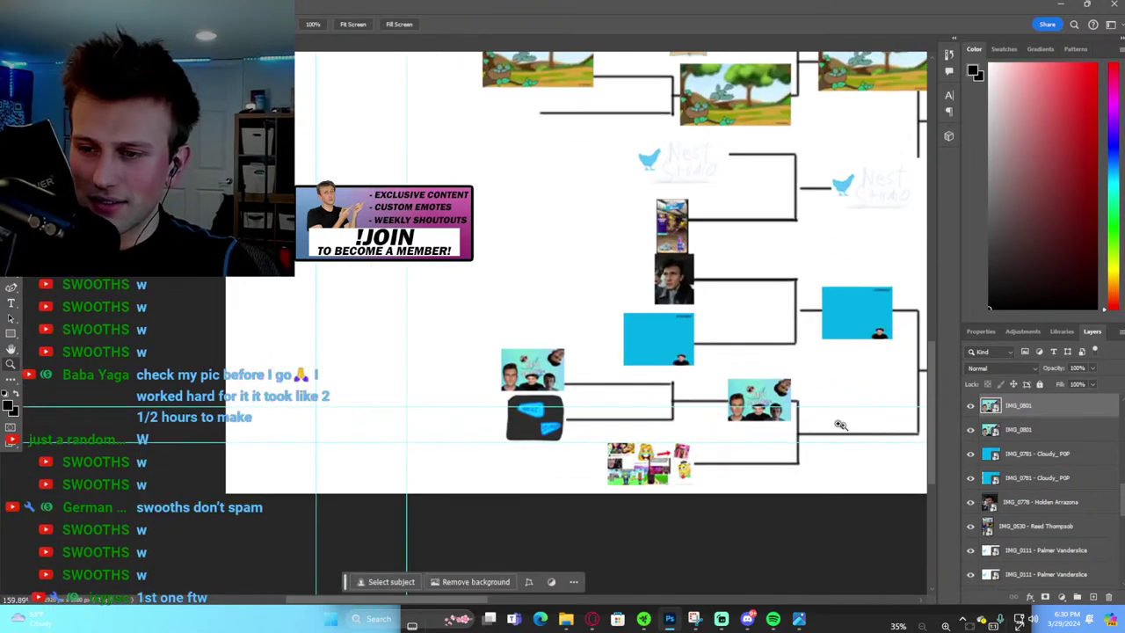
pyautogui.scroll(-3, 741, 473)
pyautogui.hscroll(5, 479, 601)
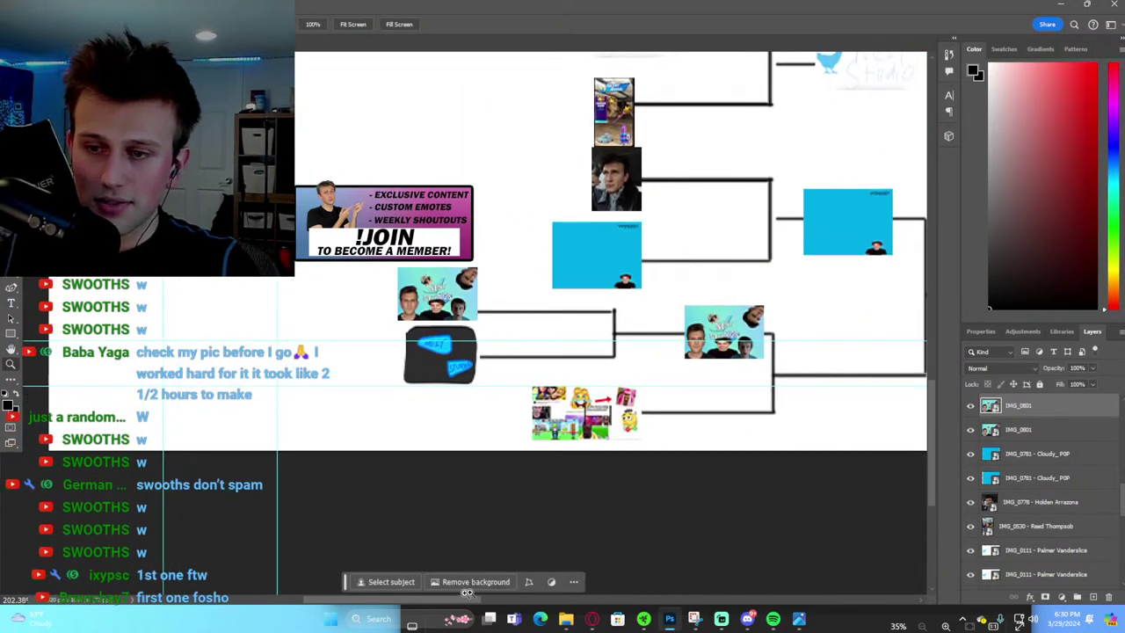
pyautogui.scroll(2, 335, 415)
pyautogui.scroll(-1, 336, 414)
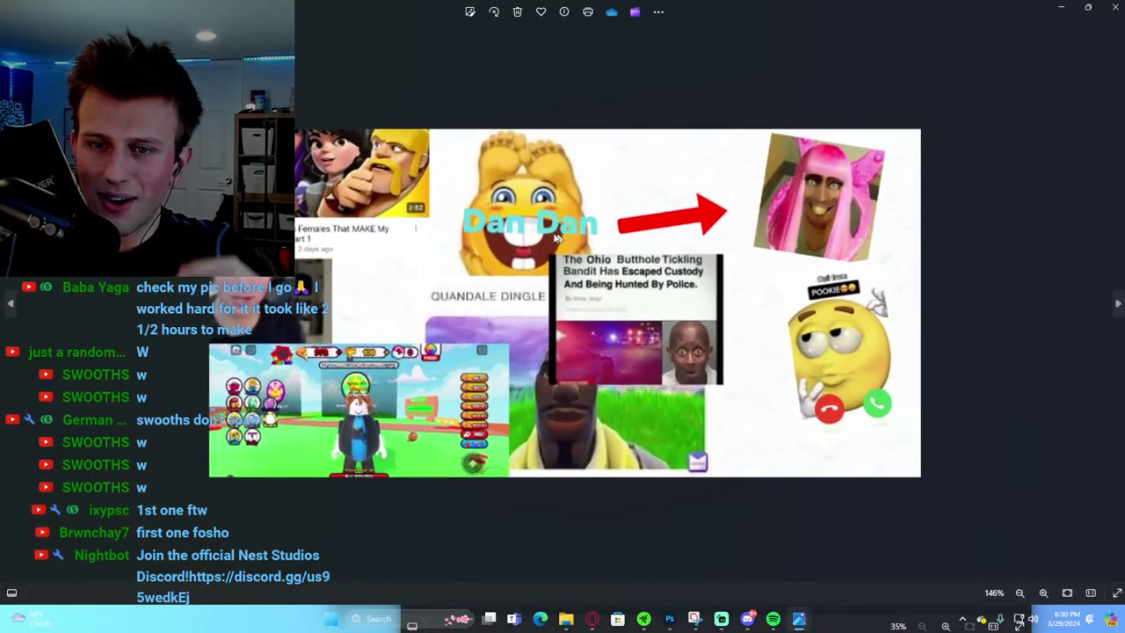
# Zoom in and out across the full-screen collage, then close it to leave IMG_0801.png showing
pyautogui.scroll(1, 568, 302)
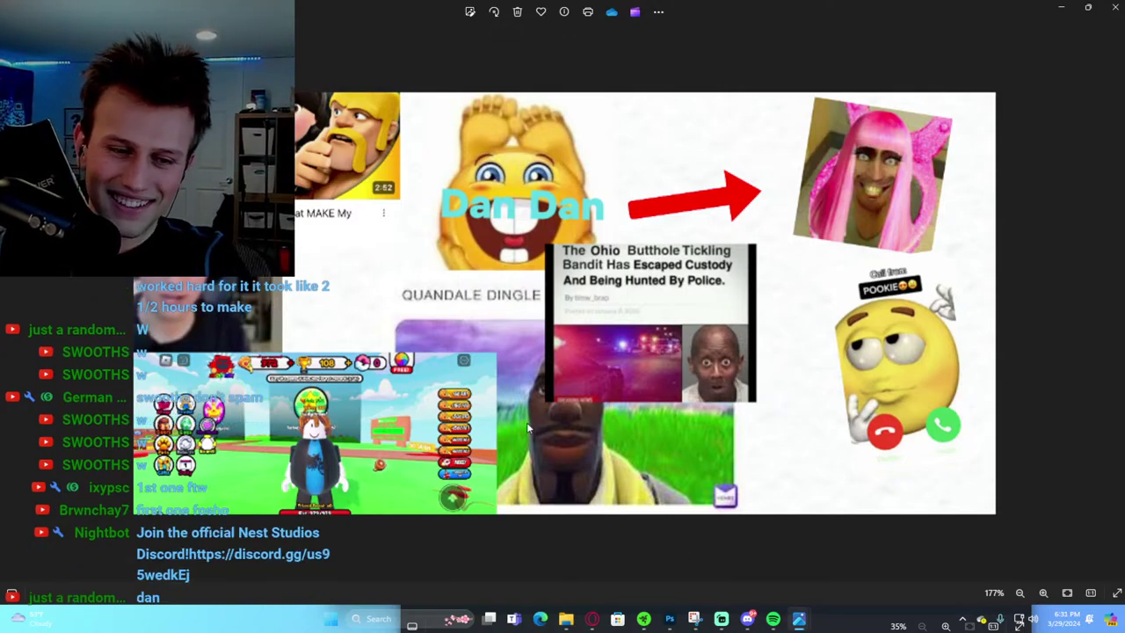
pyautogui.scroll(5, 495, 311)
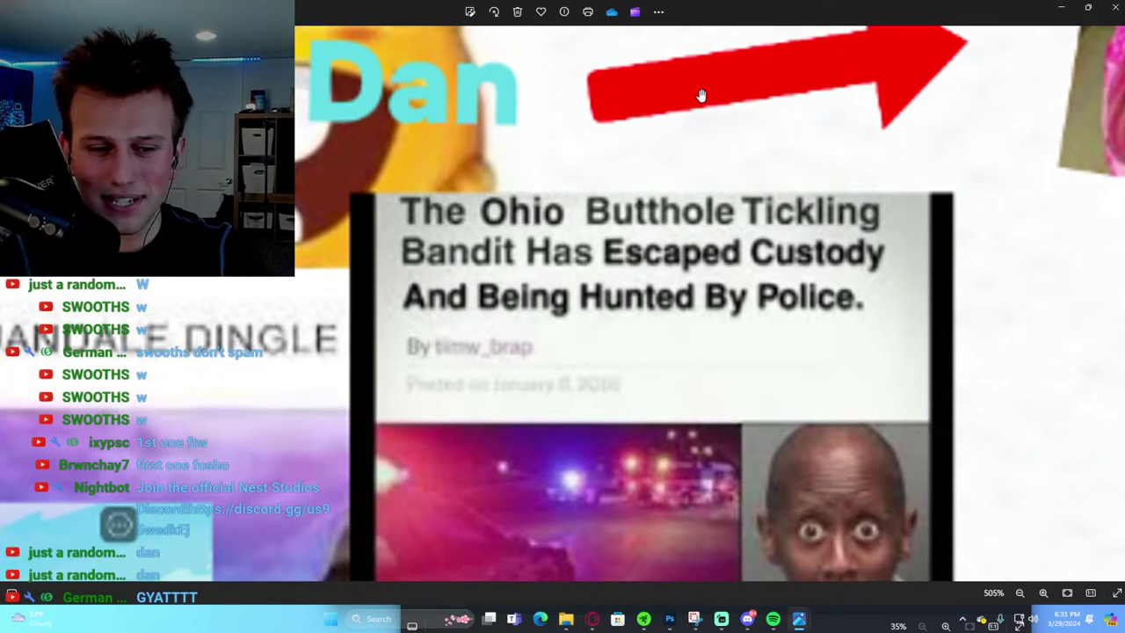
pyautogui.scroll(-5, 628, 116)
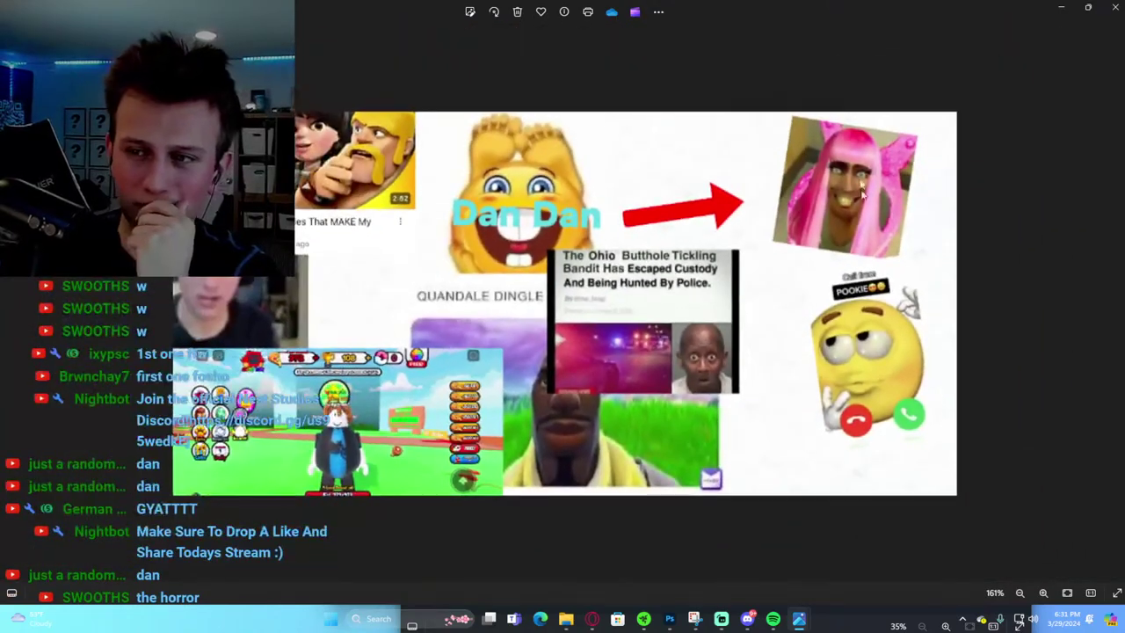
pyautogui.scroll(3, 476, 300)
pyautogui.scroll(-2, 476, 300)
pyautogui.scroll(4, 476, 300)
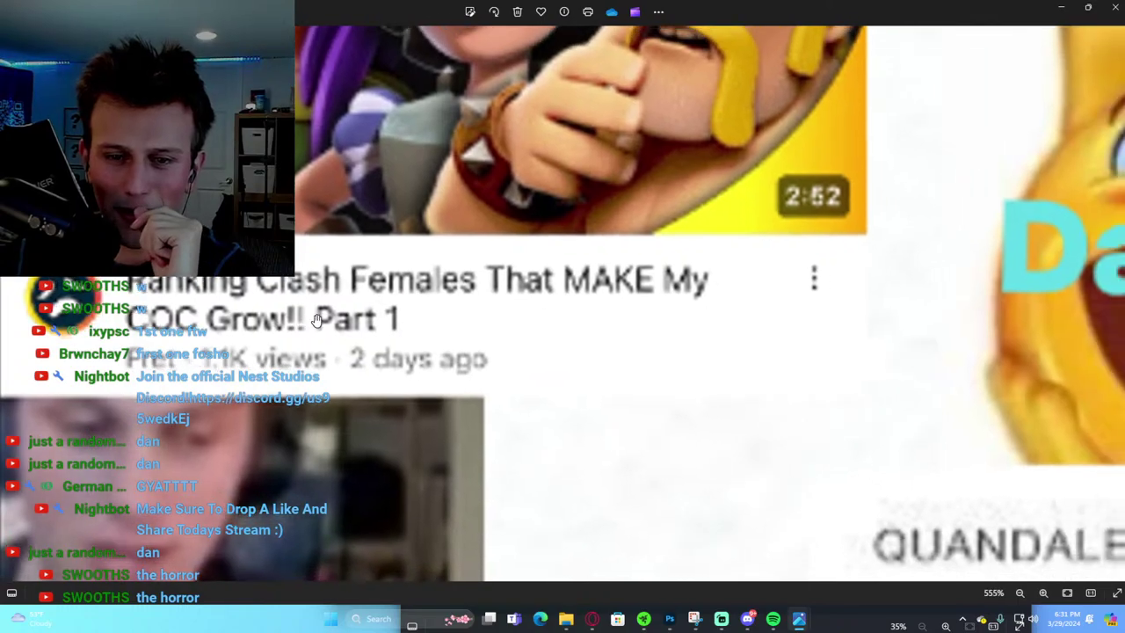
pyautogui.scroll(-3, 393, 337)
pyautogui.scroll(-3, 393, 337)
pyautogui.scroll(3, 863, 373)
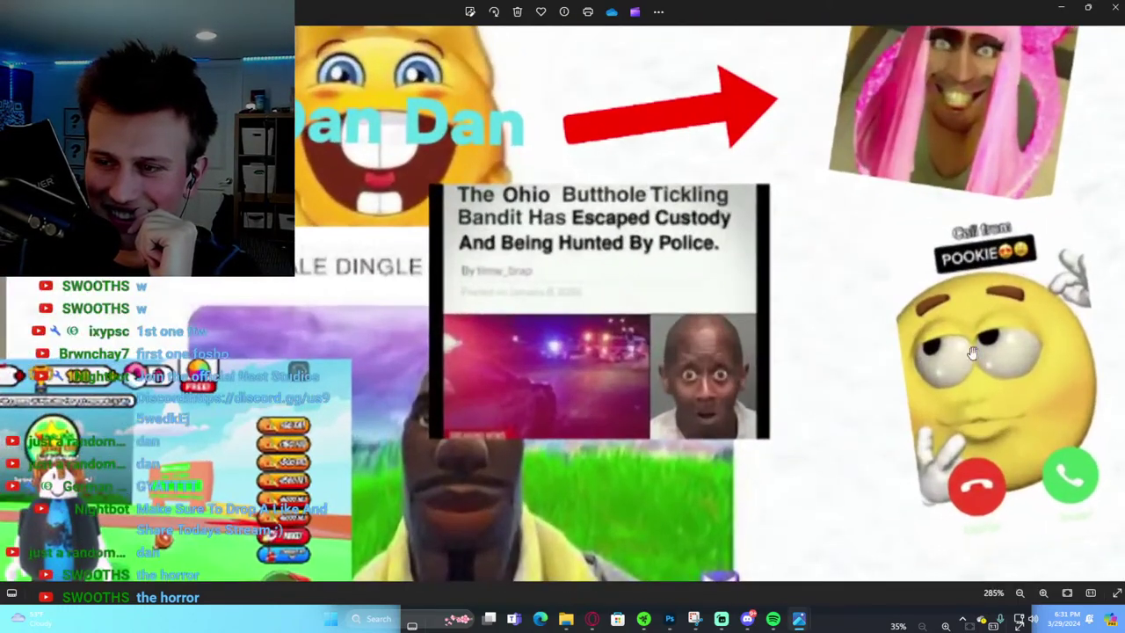
pyautogui.scroll(3, 930, 353)
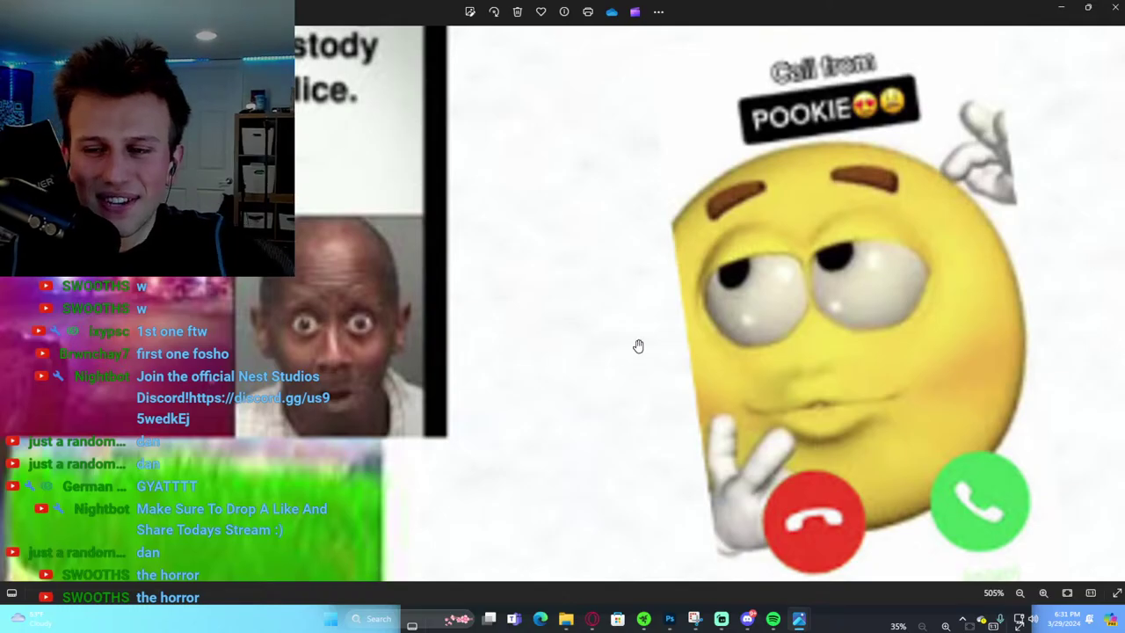
pyautogui.scroll(-3, 639, 347)
pyautogui.scroll(2, 421, 342)
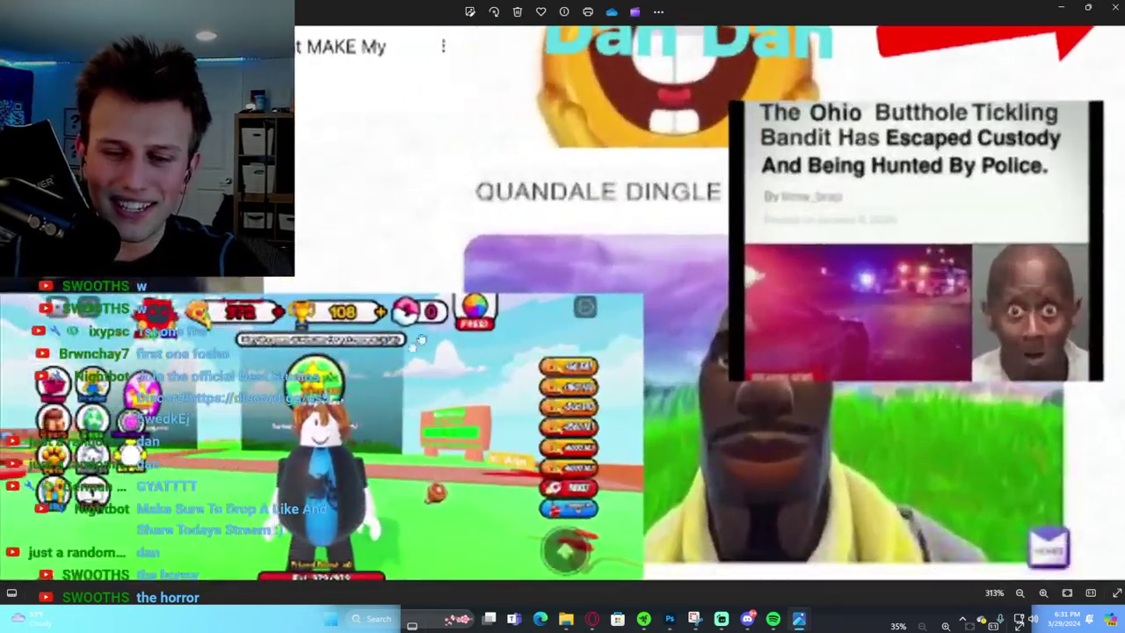
pyautogui.scroll(4, 420, 341)
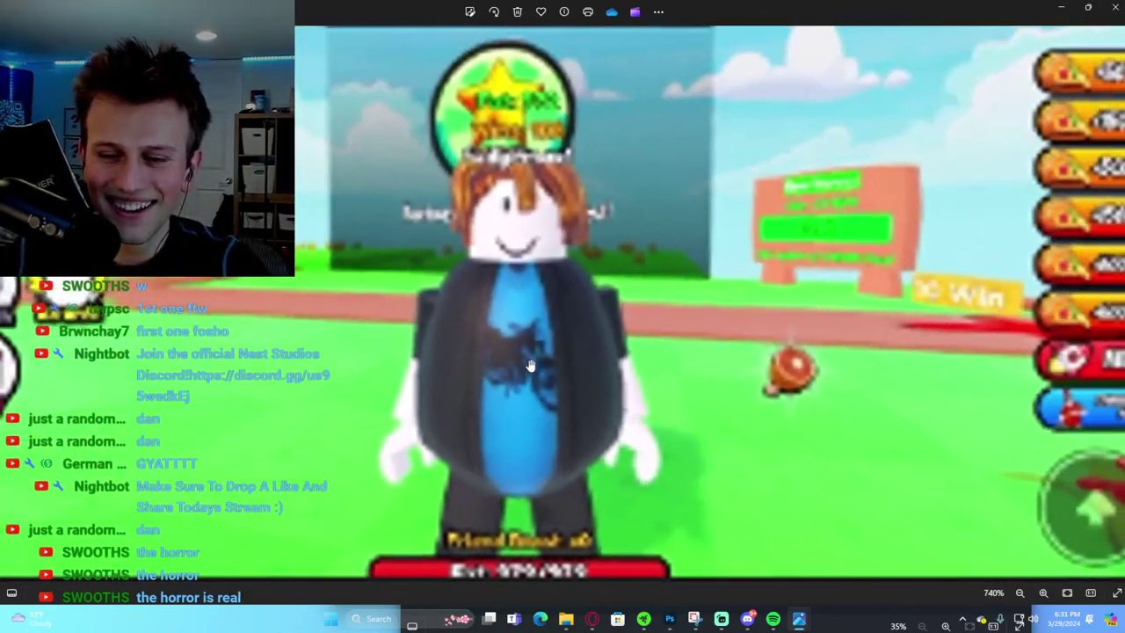
pyautogui.scroll(-8, 402, 344)
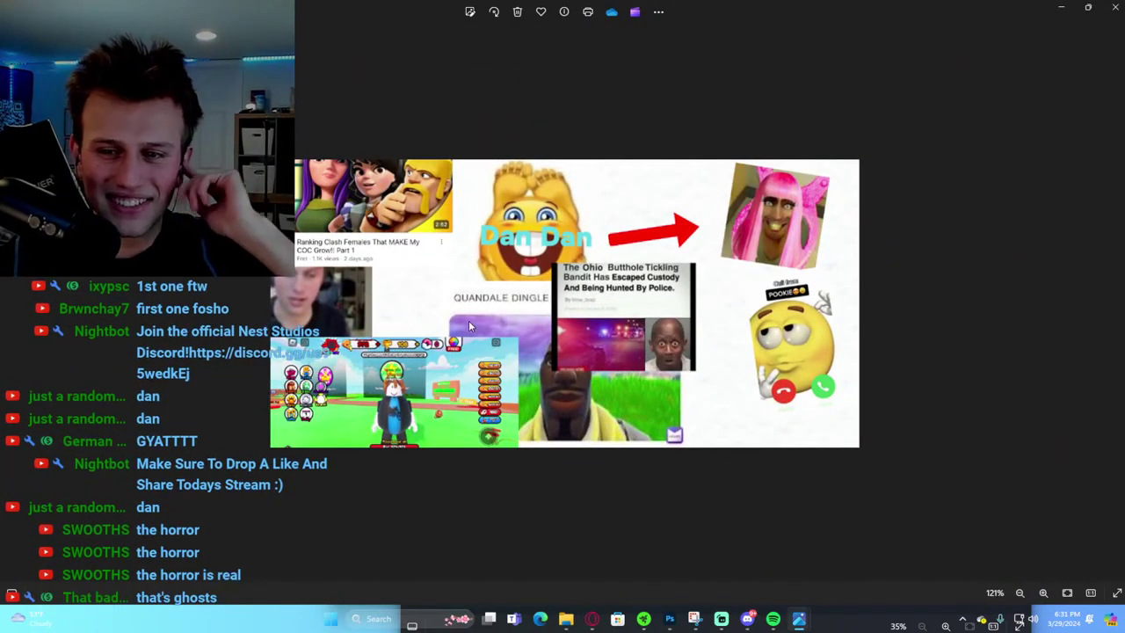
pyautogui.scroll(5, 560, 253)
pyautogui.scroll(2, 556, 356)
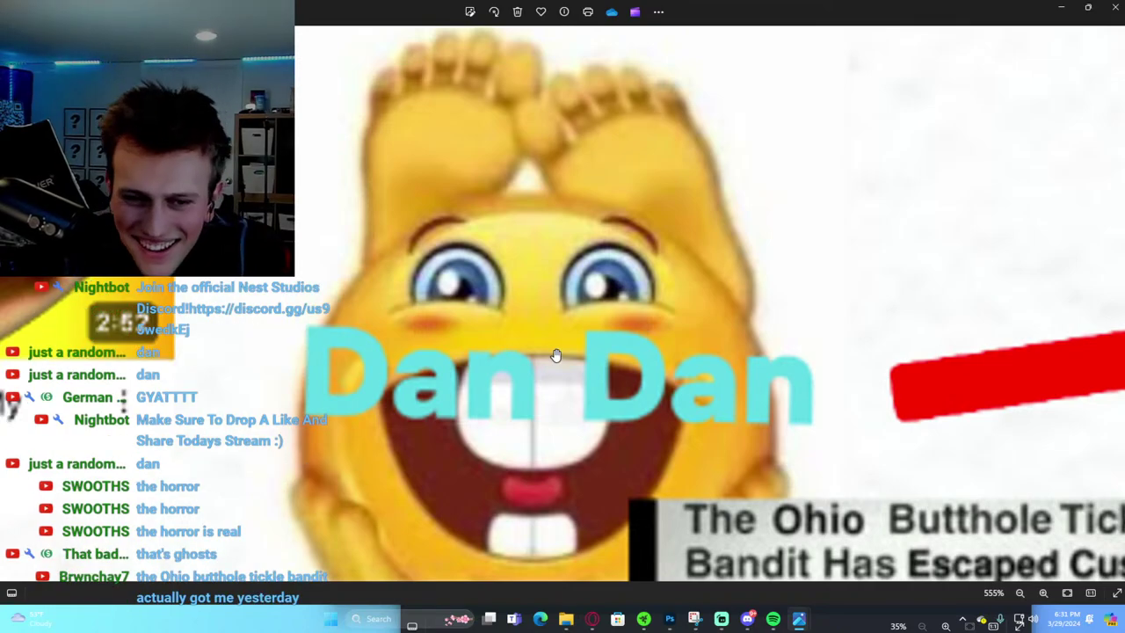
pyautogui.scroll(-4, 555, 355)
pyautogui.scroll(-2, 543, 453)
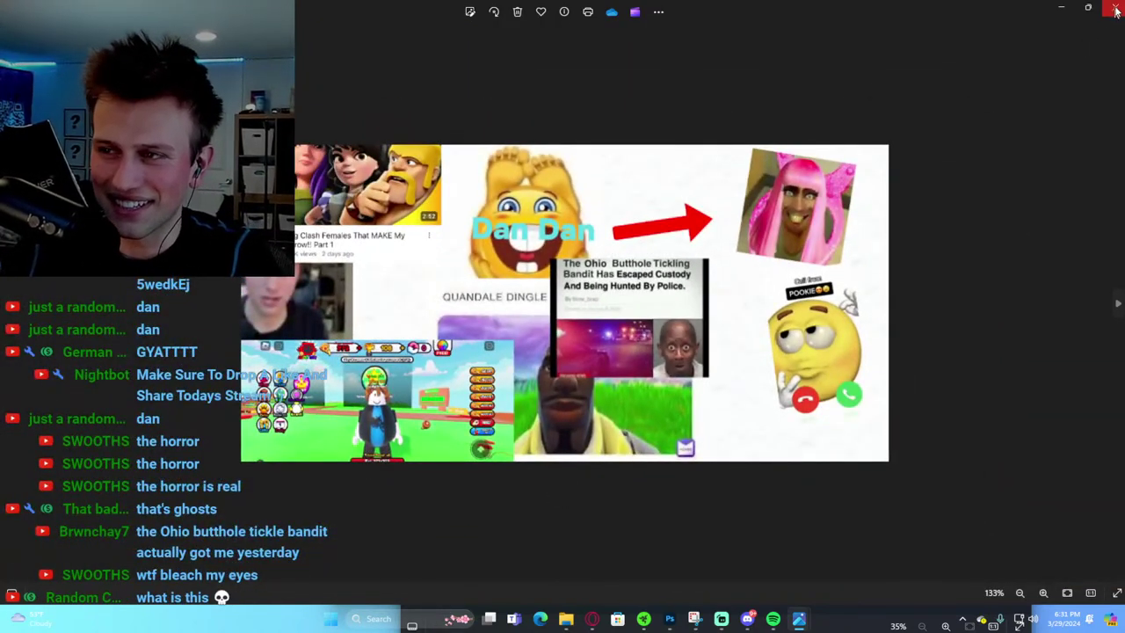
pyautogui.scroll(6, 296, 289)
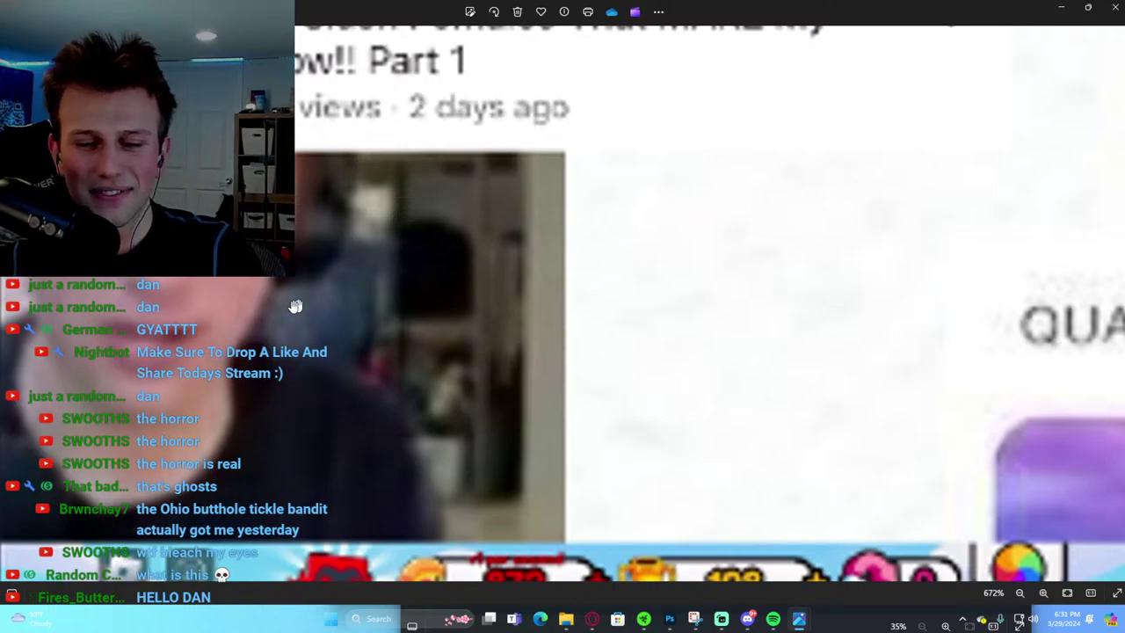
pyautogui.scroll(-8, 436, 294)
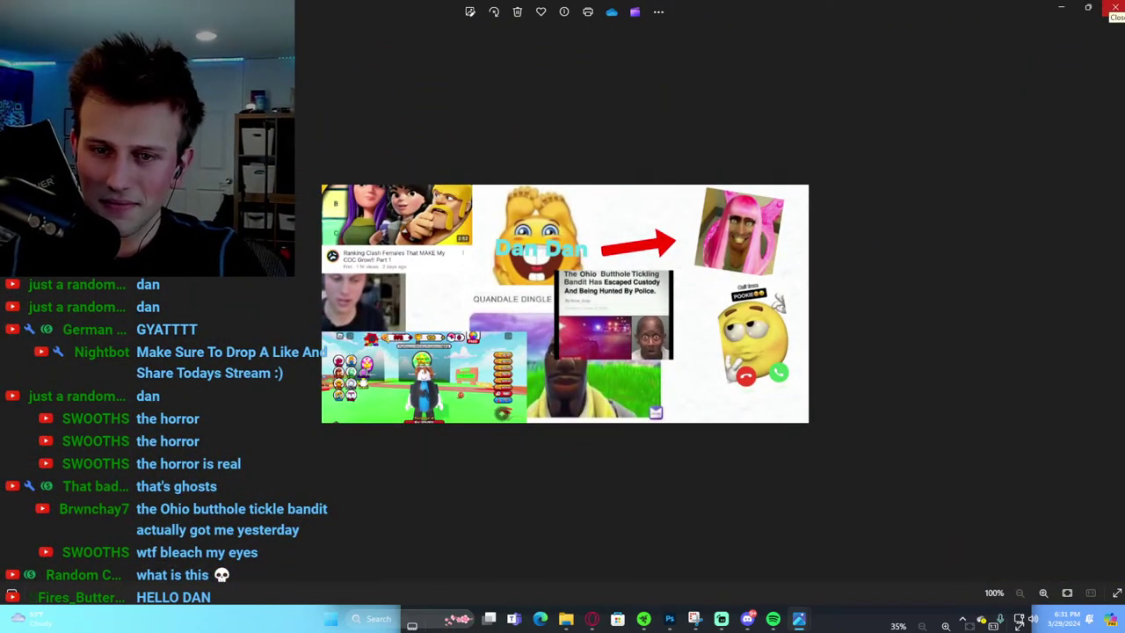
pyautogui.click(1116, 7)
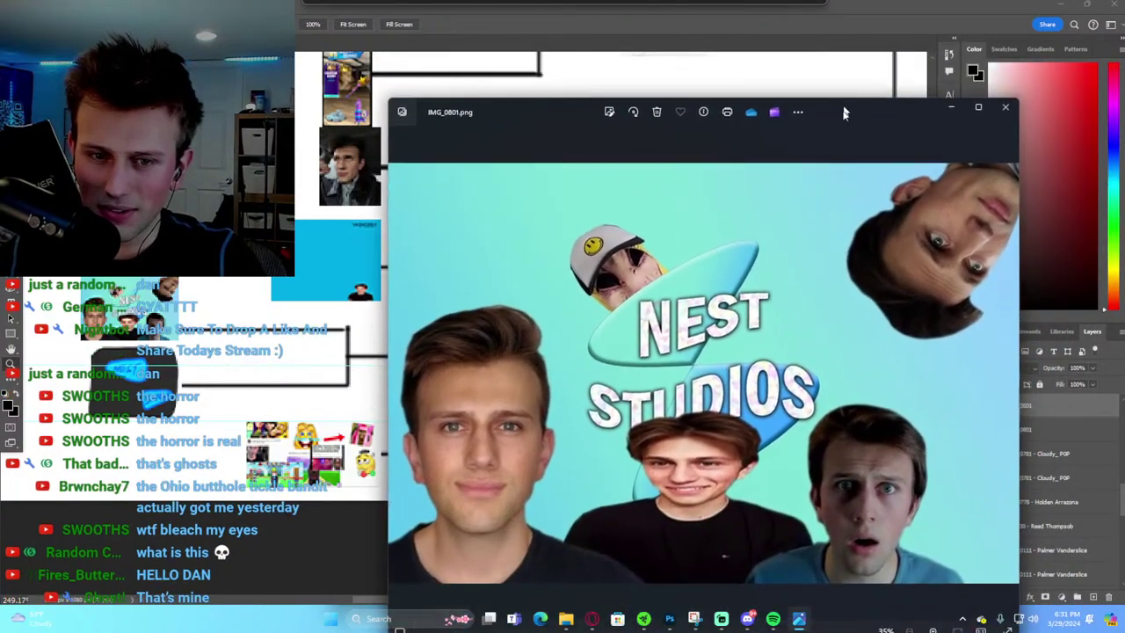
# Place an enlarged copy of the IMG_0801 collage in the next slot to the right, then zoom to check it
pyautogui.moveTo(843, 113)
pyautogui.mouseDown()
pyautogui.moveTo(862, 131)
pyautogui.moveTo(862, 105)
pyautogui.mouseUp()
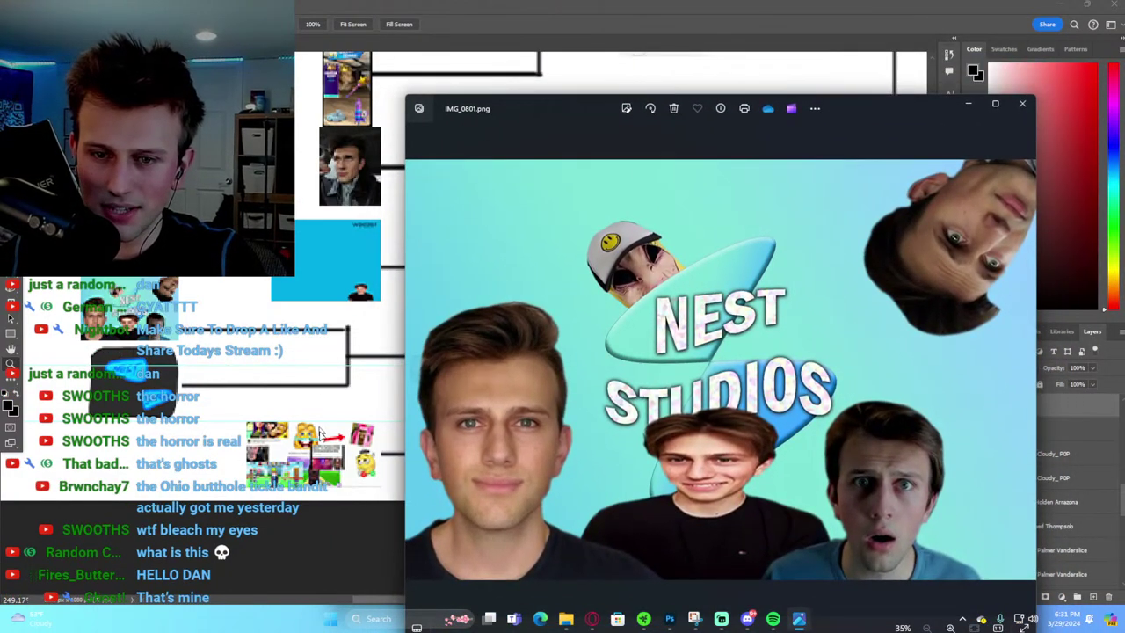
pyautogui.click(670, 619)
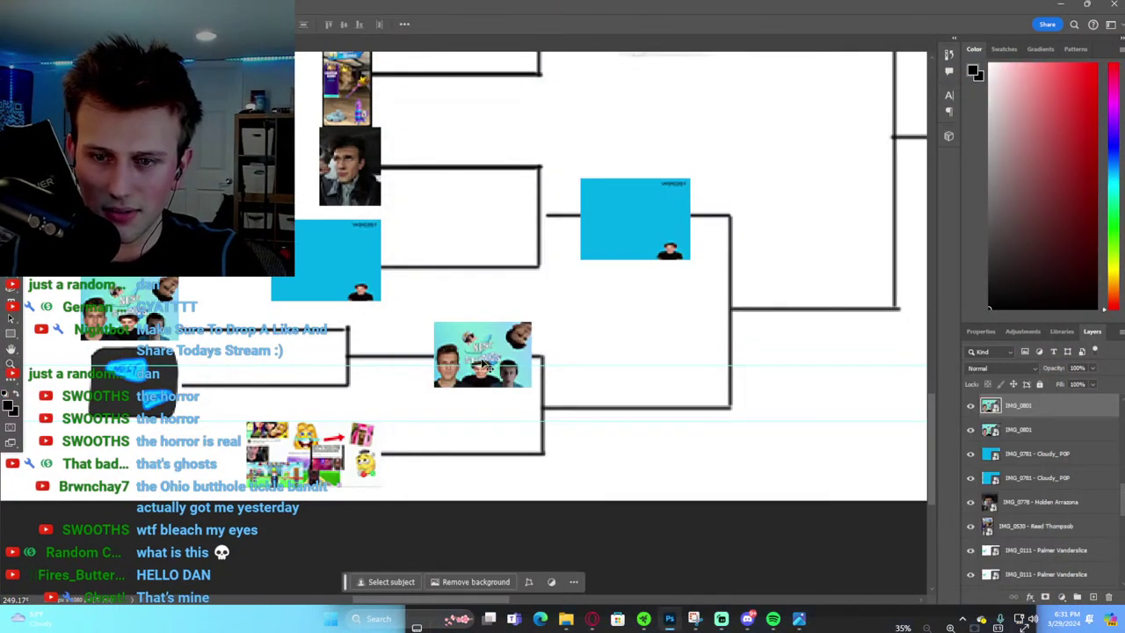
pyautogui.moveTo(482, 340); pyautogui.dragTo(730, 438)
pyautogui.hotkey('ctrl', 't')
pyautogui.moveTo(717, 391); pyautogui.dragTo(684, 388)
pyautogui.click(580, 27)
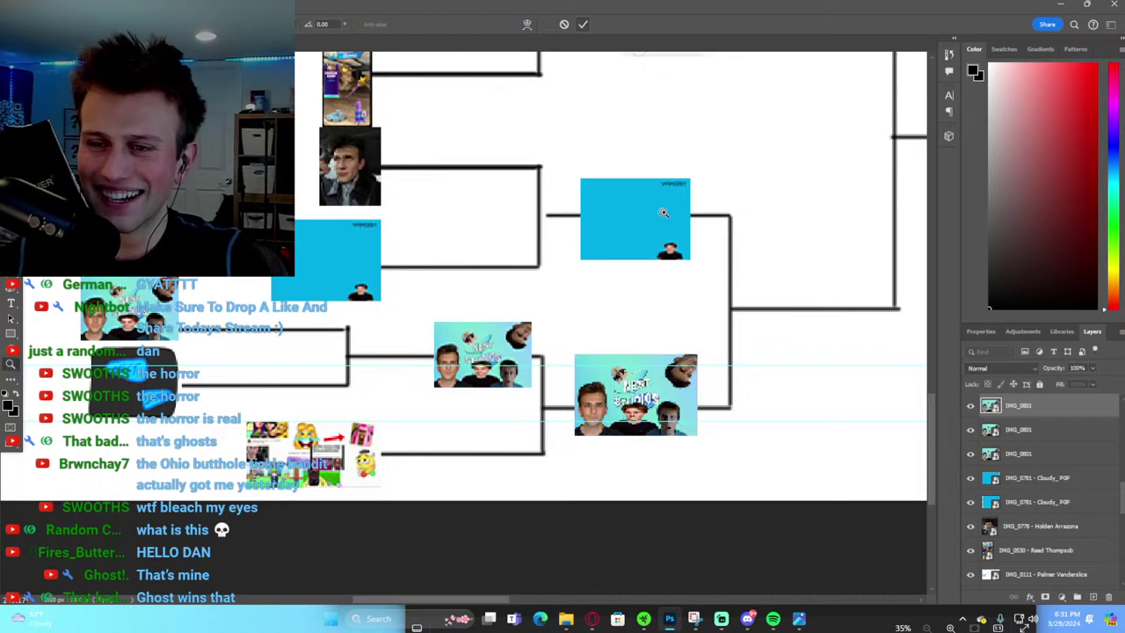
pyautogui.press('z')
pyautogui.scroll(-5, 738, 159)
pyautogui.scroll(8, 739, 159)
pyautogui.scroll(-2, 693, 190)
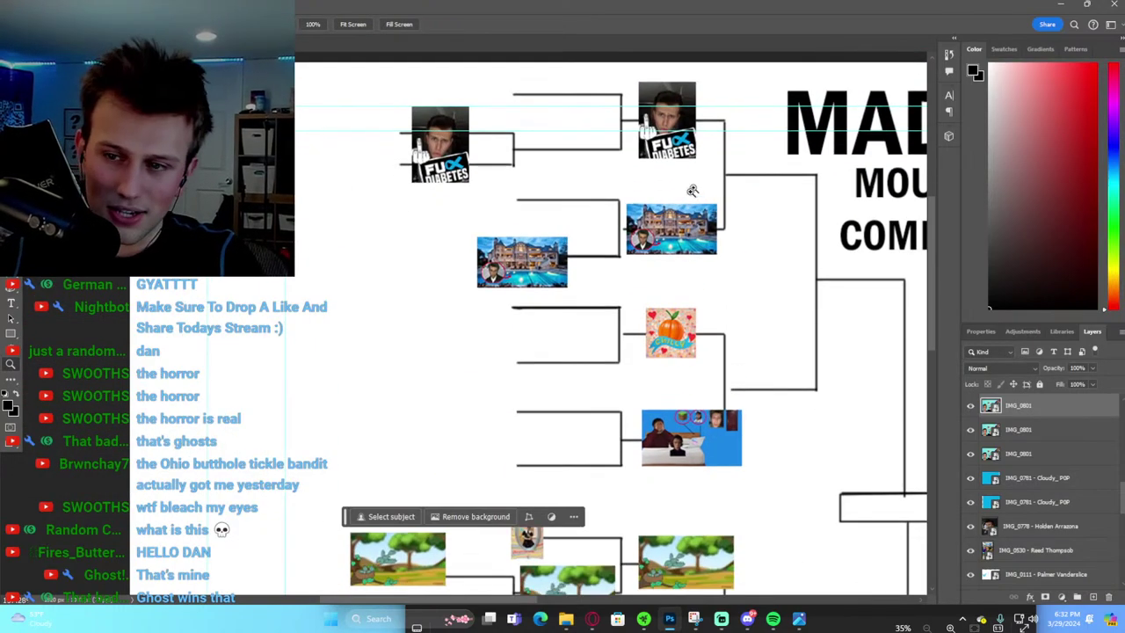
# Pan and zoom around the bracket, then switch to the Weezer Blue Album result in Chrome
pyautogui.scroll(-15, 703, 81)
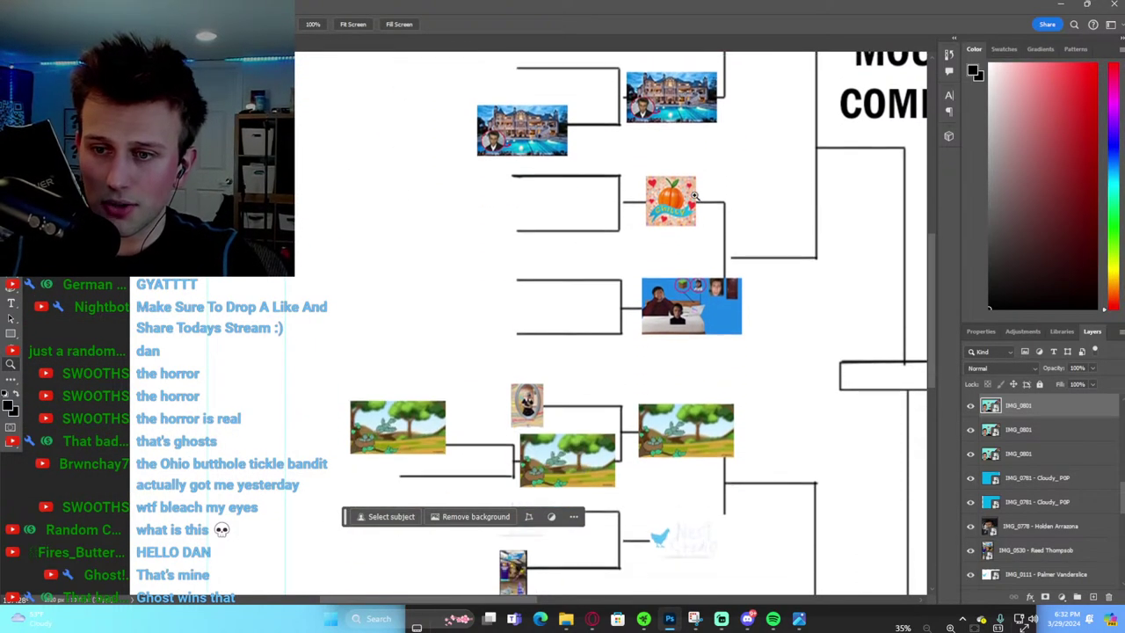
pyautogui.hscroll(-5, 629, 379)
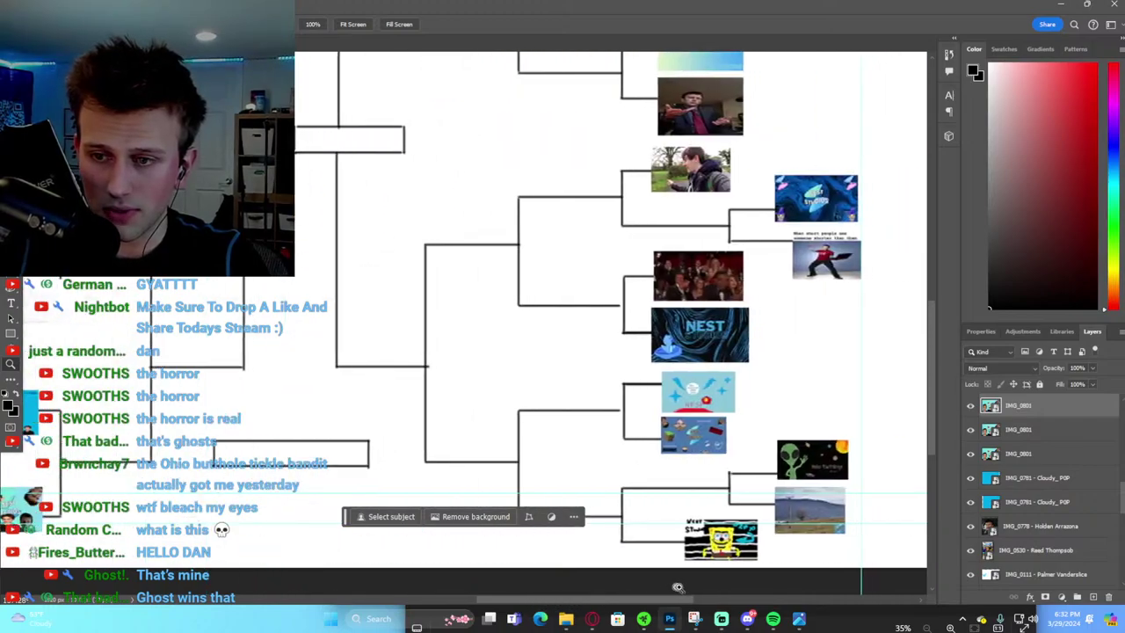
pyautogui.scroll(15, 629, 379)
pyautogui.scroll(5, 629, 379)
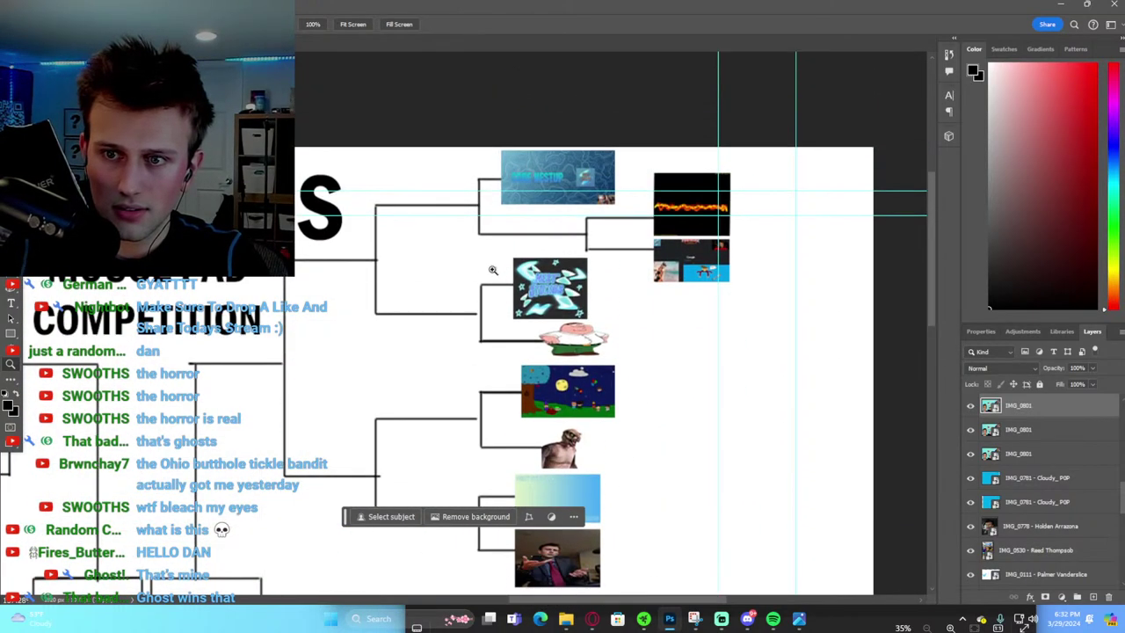
pyautogui.scroll(10, 545, 290)
pyautogui.scroll(-5, 545, 290)
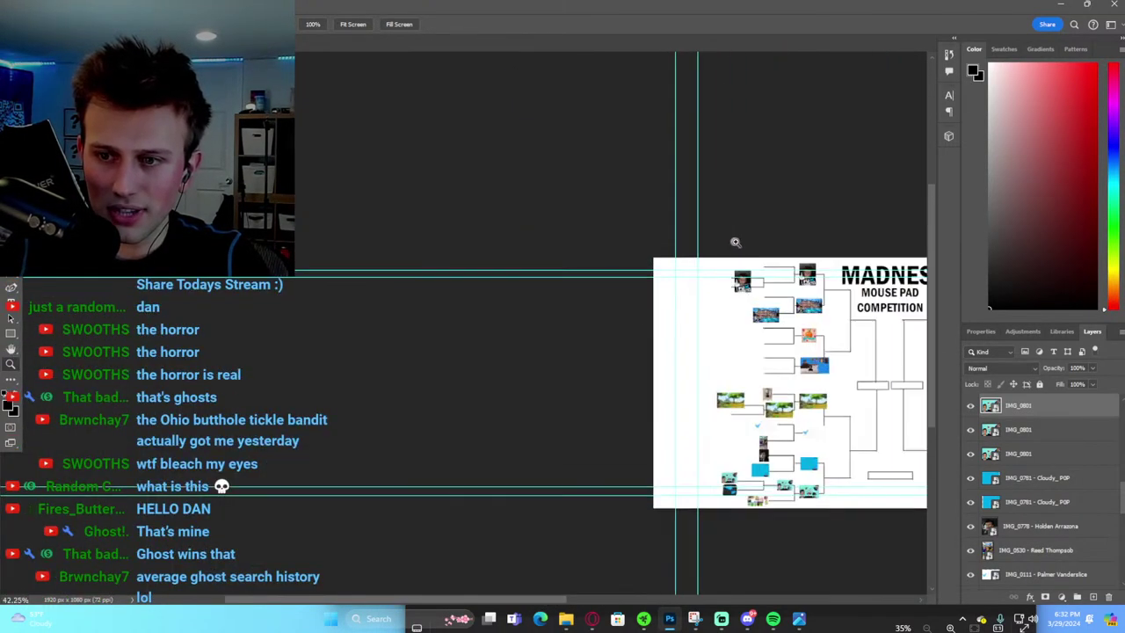
pyautogui.scroll(6, 736, 243)
pyautogui.hscroll(8, 539, 589)
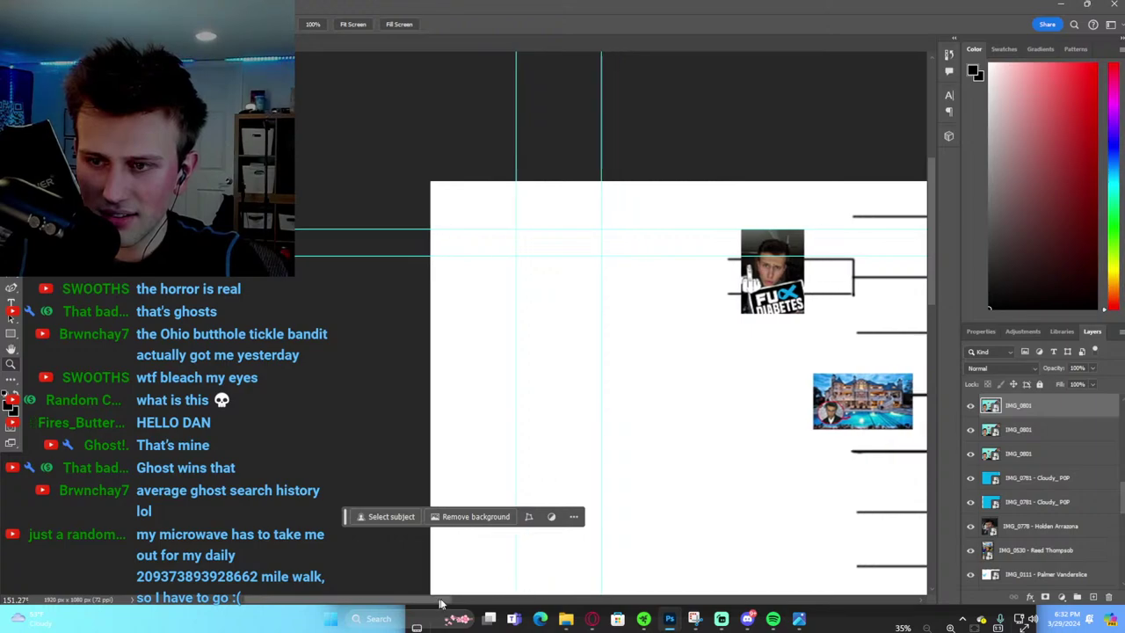
pyautogui.scroll(-10, 462, 280)
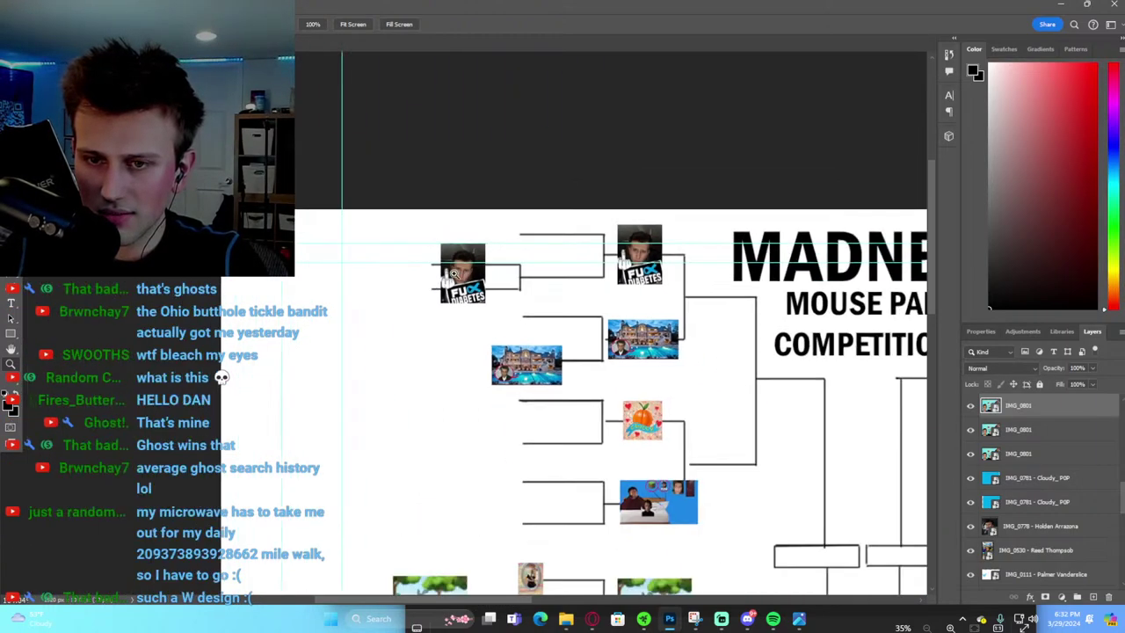
pyautogui.scroll(10, 691, 348)
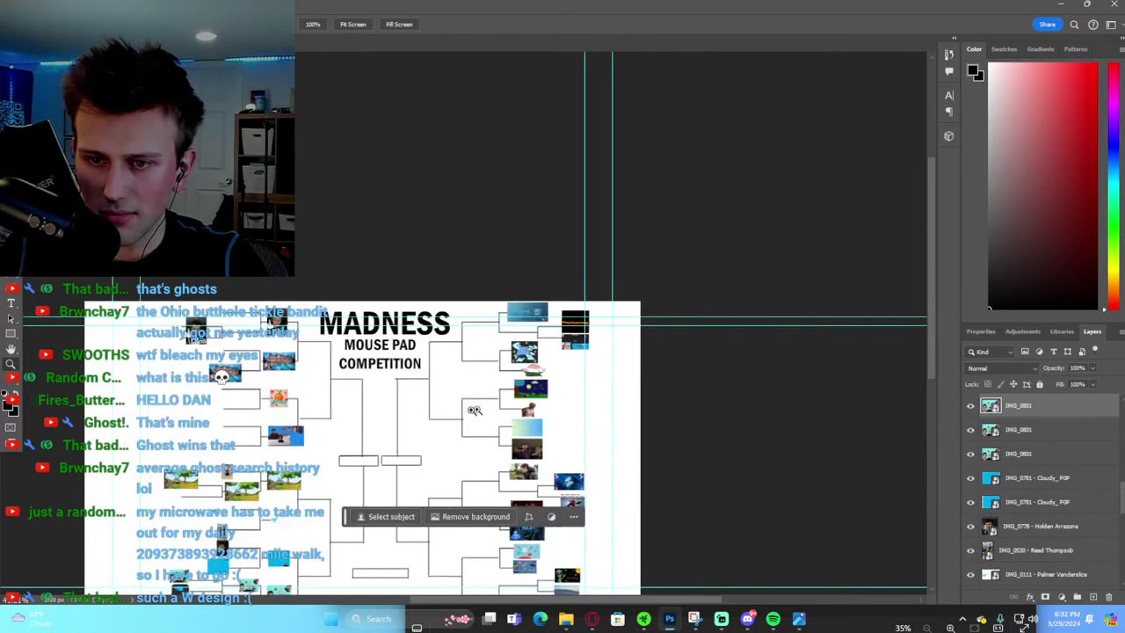
pyautogui.scroll(3, 689, 346)
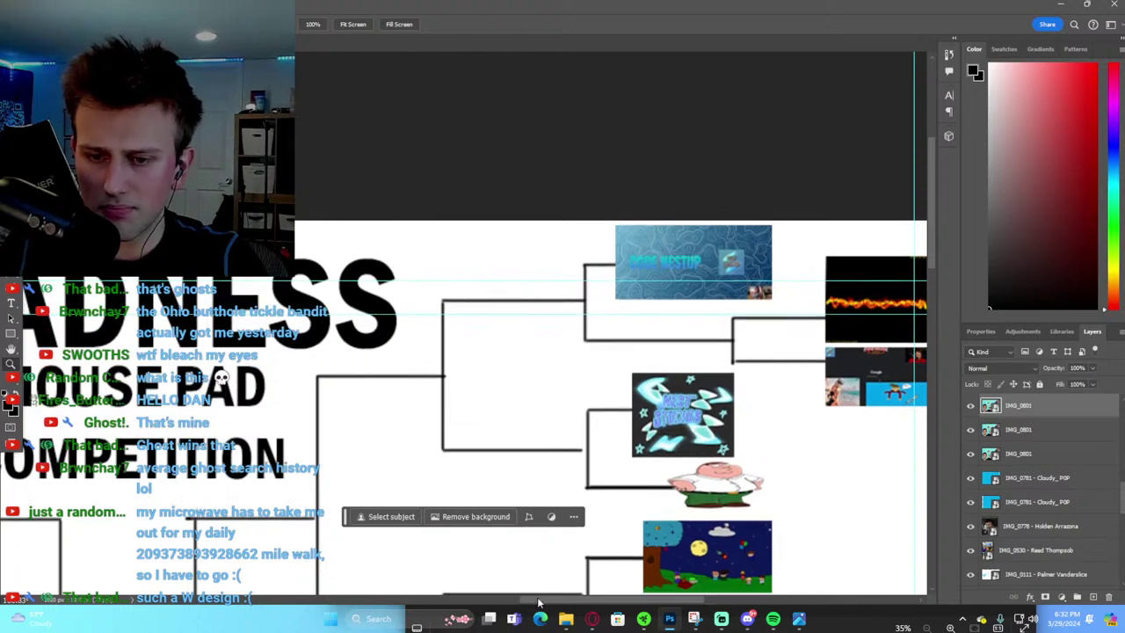
pyautogui.hscroll(5, 603, 467)
pyautogui.scroll(1, 582, 343)
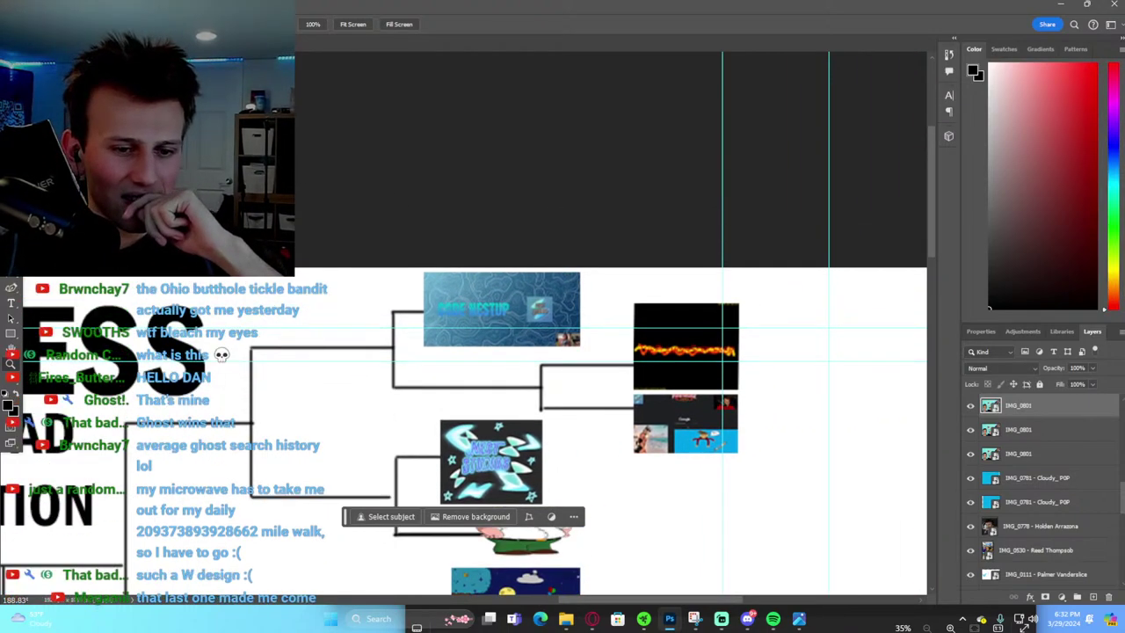
pyautogui.hotkey('alt', 'Tab')
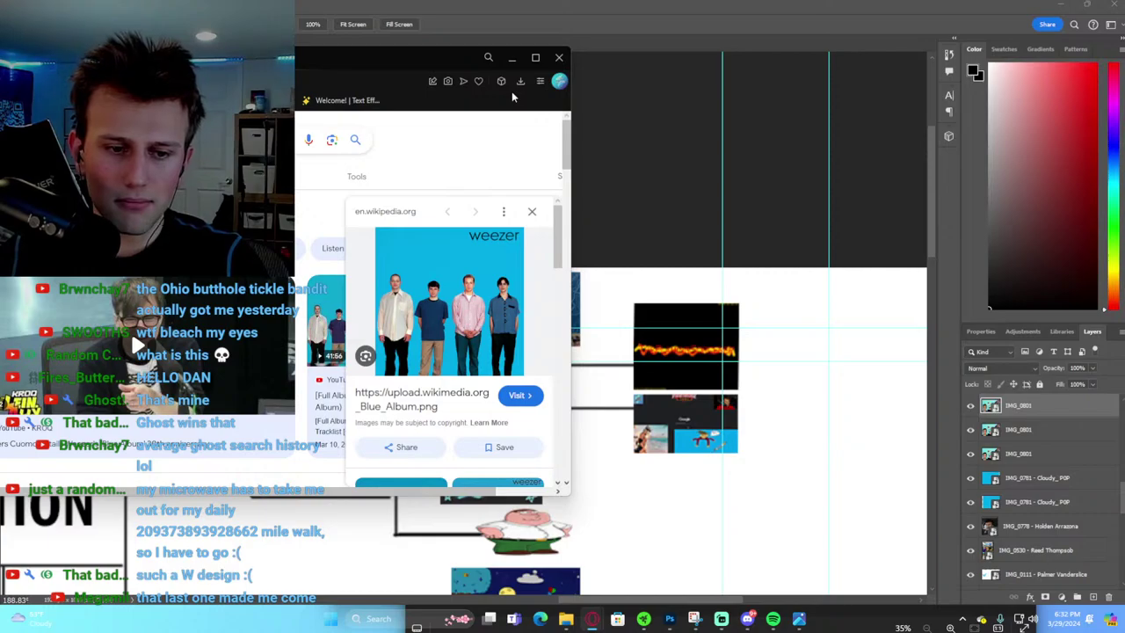
# Move Chrome aside and minimize it, then step Photos through to the hand-drawn NEST STUDIOS logo
pyautogui.moveTo(470, 54); pyautogui.dragTo(711, 97)
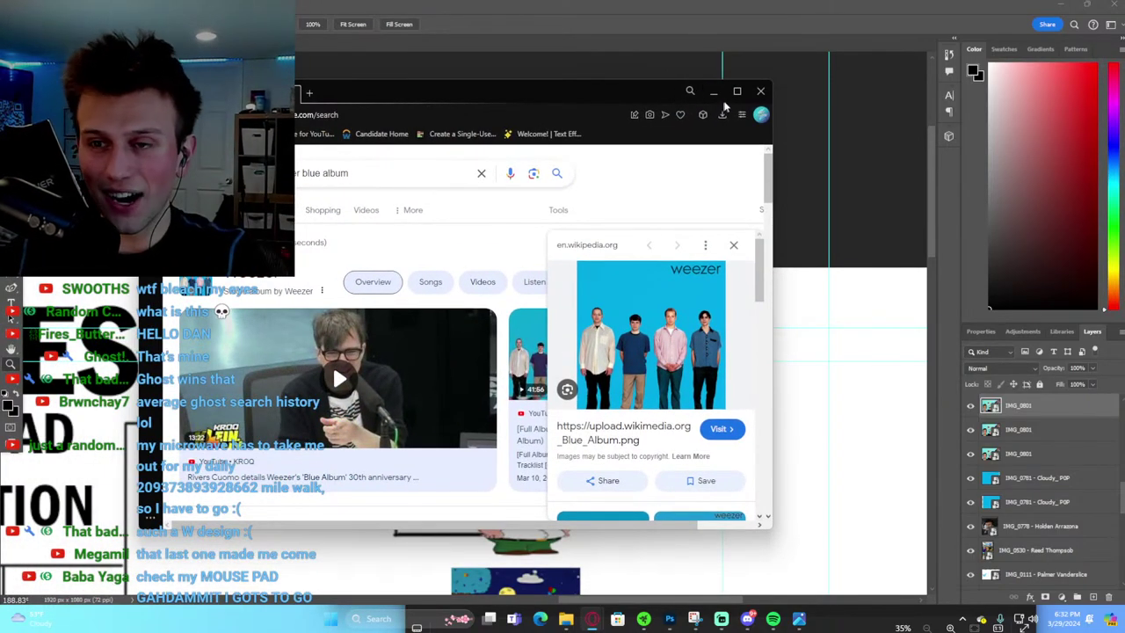
pyautogui.click(714, 92)
pyautogui.scroll(-2, 364, 317)
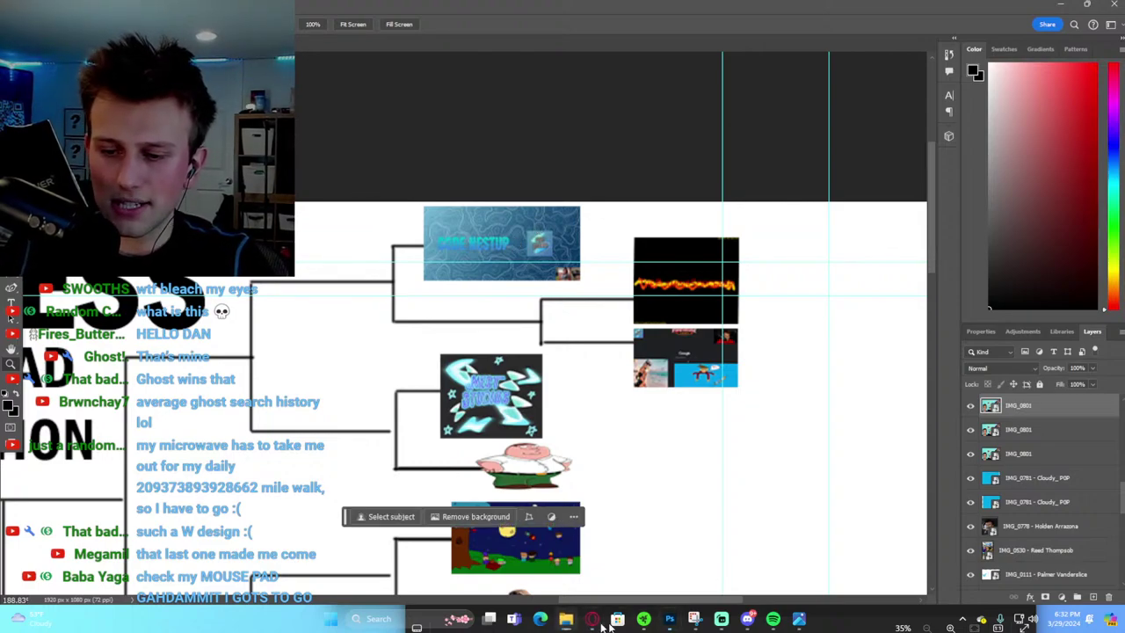
pyautogui.click(797, 620)
pyautogui.press('Right')
pyautogui.moveTo(885, 134); pyautogui.dragTo(685, 3)
pyautogui.press('Right')
pyautogui.press('Right')
pyautogui.press('Right')
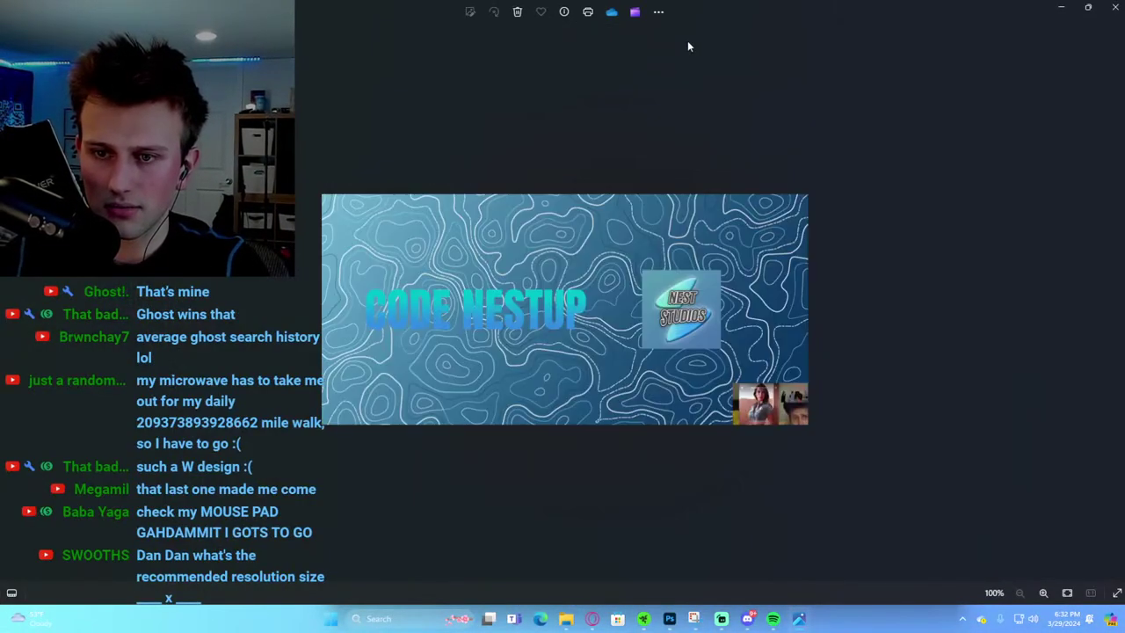
# Maximize Photos and zoom around TheFlamingSorcerer design, then drag it into a smaller window
pyautogui.doubleClick(688, 40)
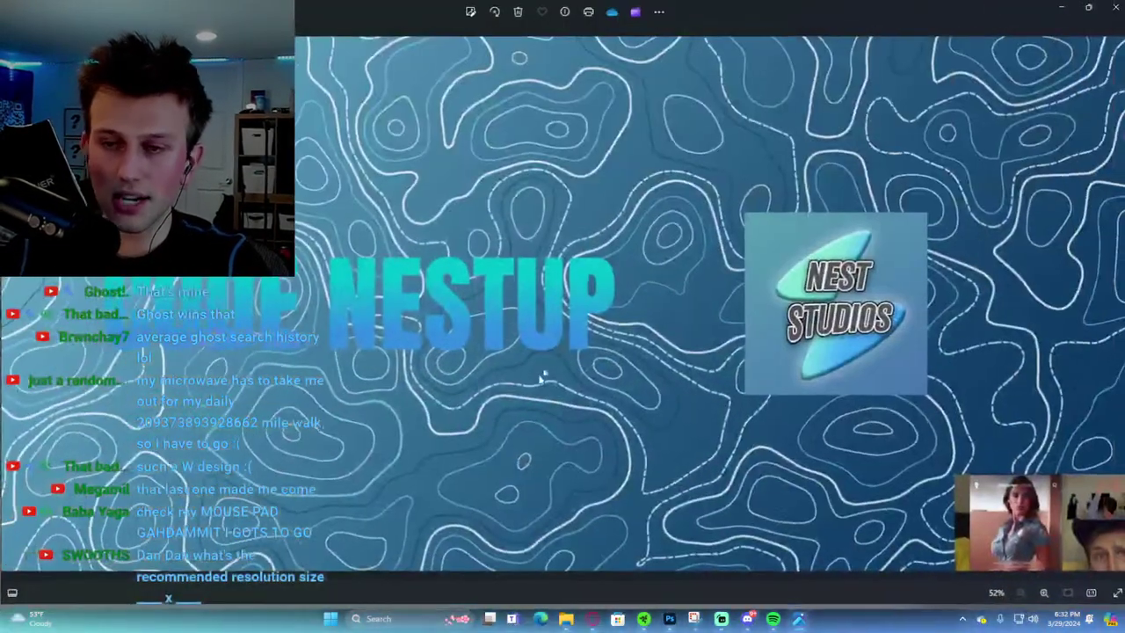
pyautogui.scroll(2, 548, 302)
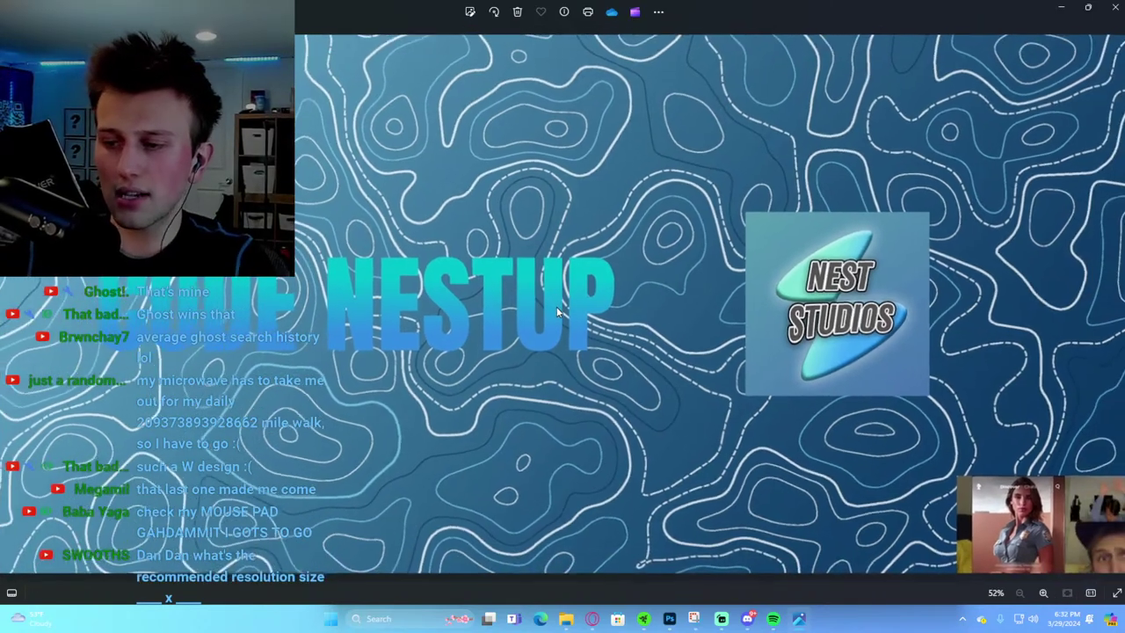
pyautogui.scroll(5, 817, 280)
pyautogui.scroll(3, 817, 279)
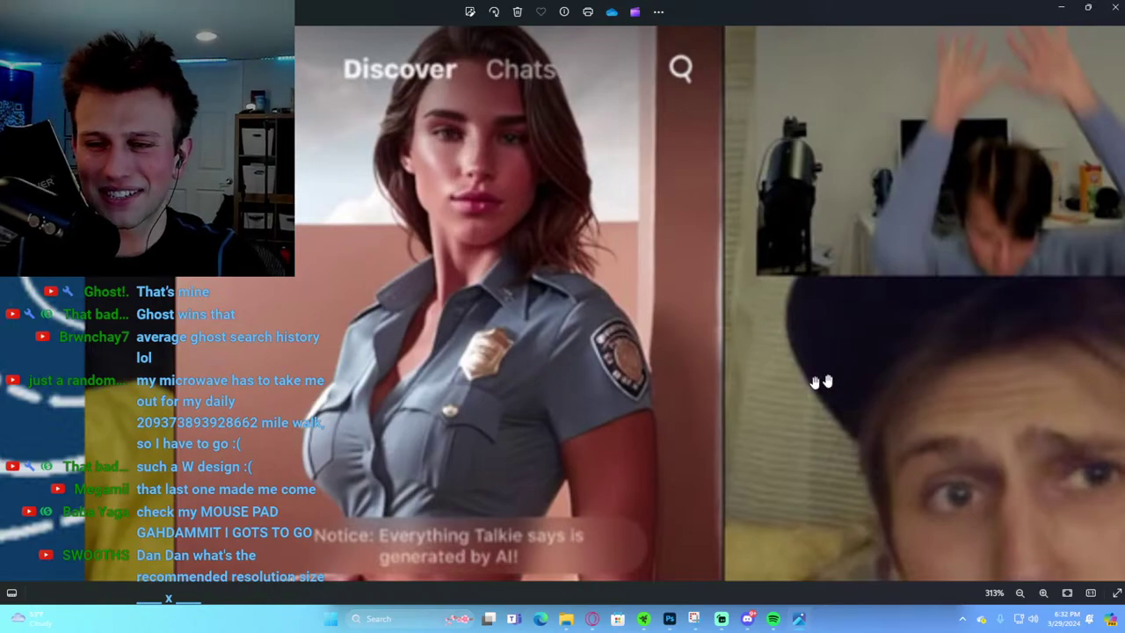
pyautogui.scroll(3, 817, 381)
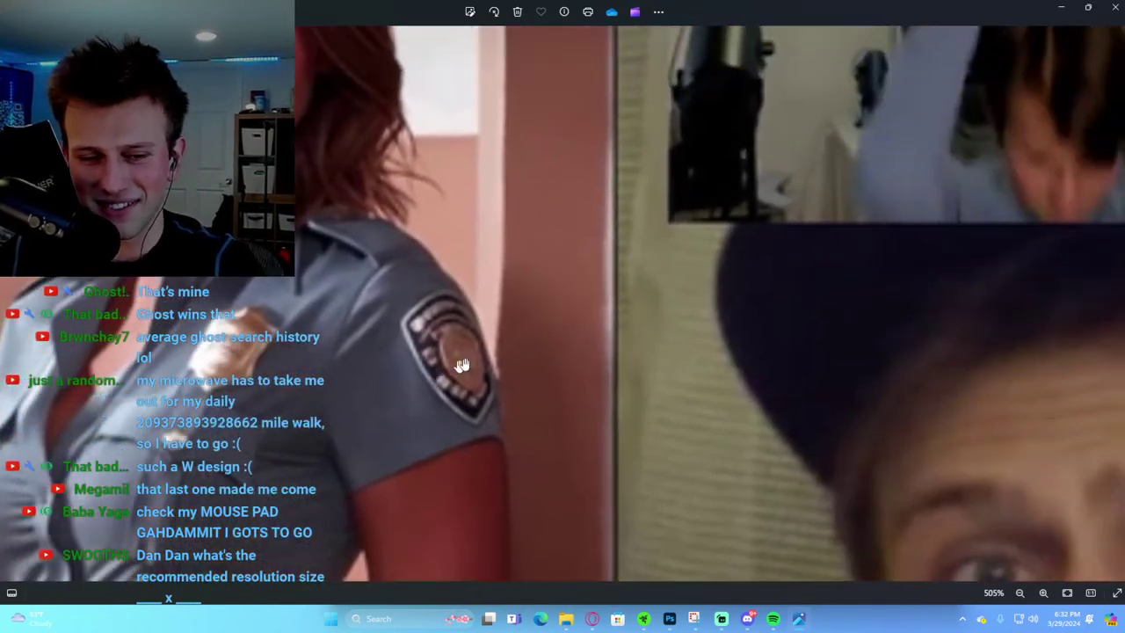
pyautogui.scroll(-4, 462, 364)
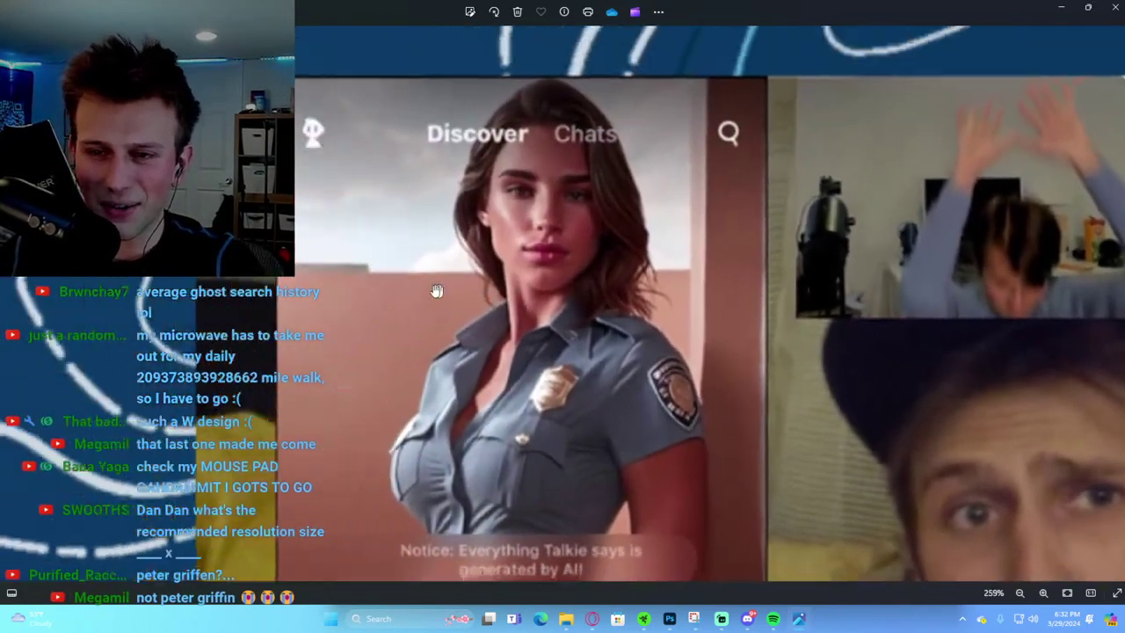
pyautogui.scroll(-6, 437, 291)
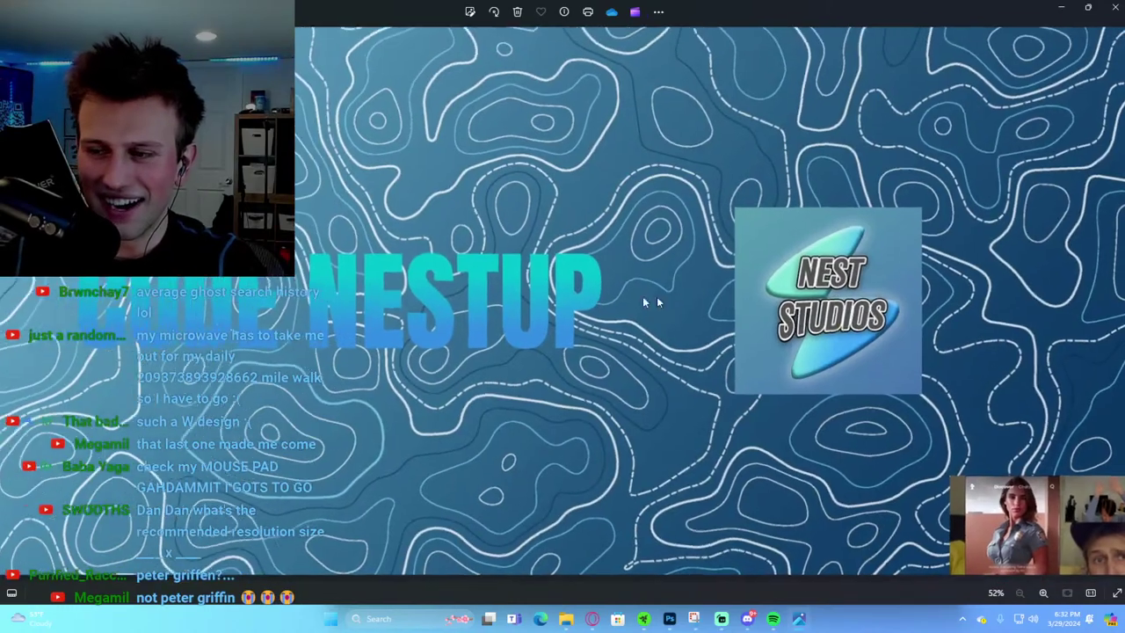
pyautogui.scroll(2, 211, 264)
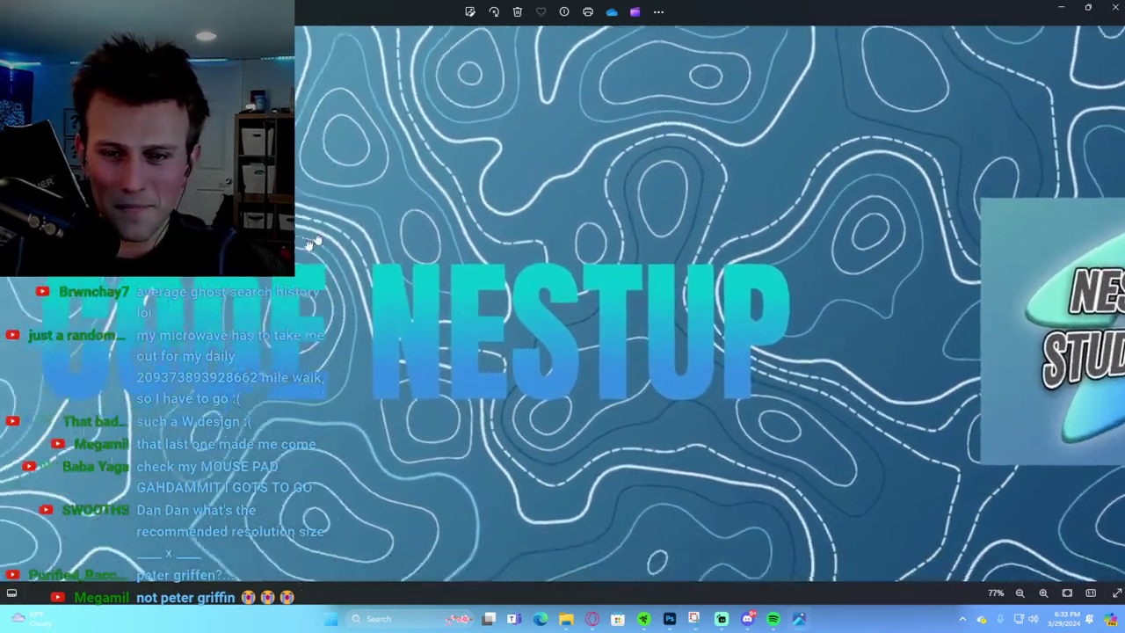
pyautogui.scroll(-2, 472, 281)
pyautogui.scroll(4, 404, 315)
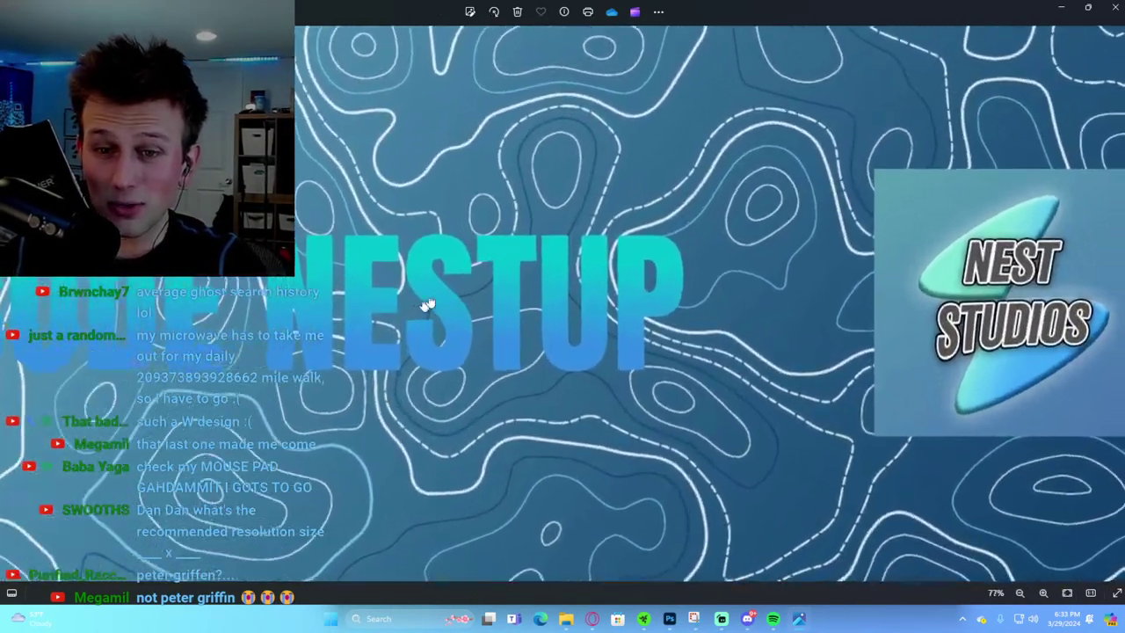
pyautogui.scroll(-4, 655, 243)
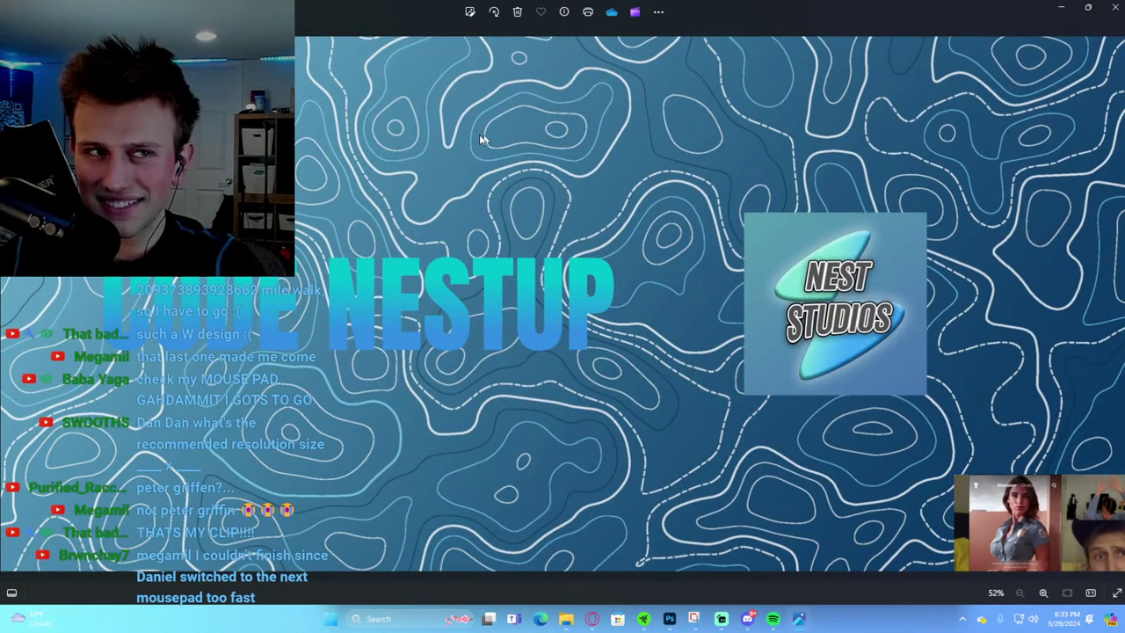
pyautogui.moveTo(745, 3); pyautogui.dragTo(704, 413)
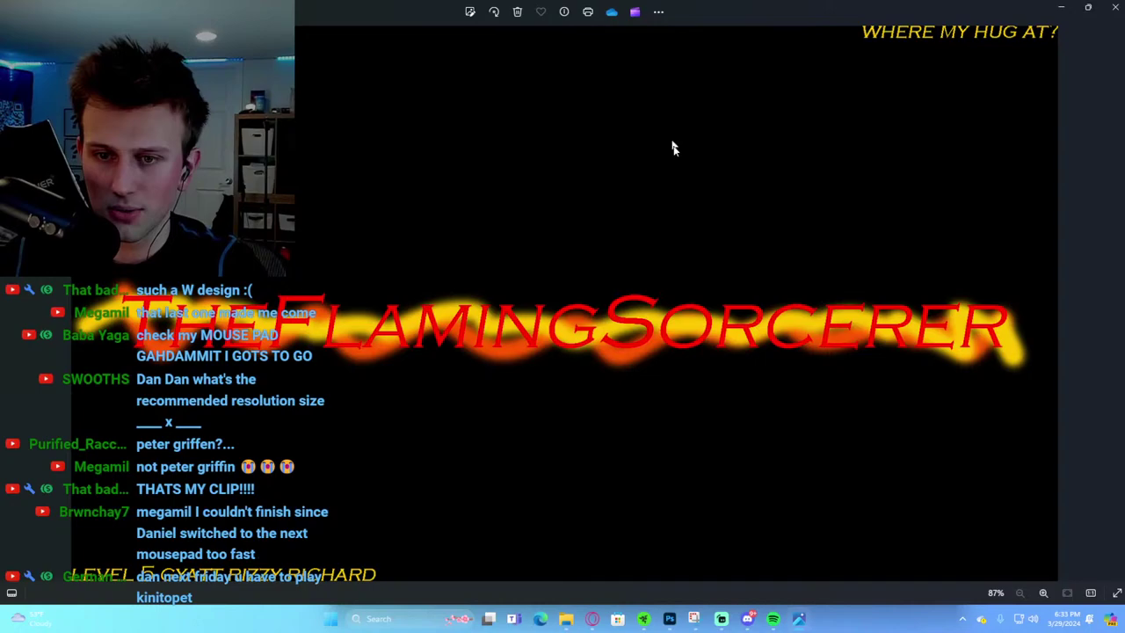
# Fit TheFlamingSorcerer design to the full-screen view, then move on to the Firehouse Subs collage
pyautogui.scroll(3, 619, 322)
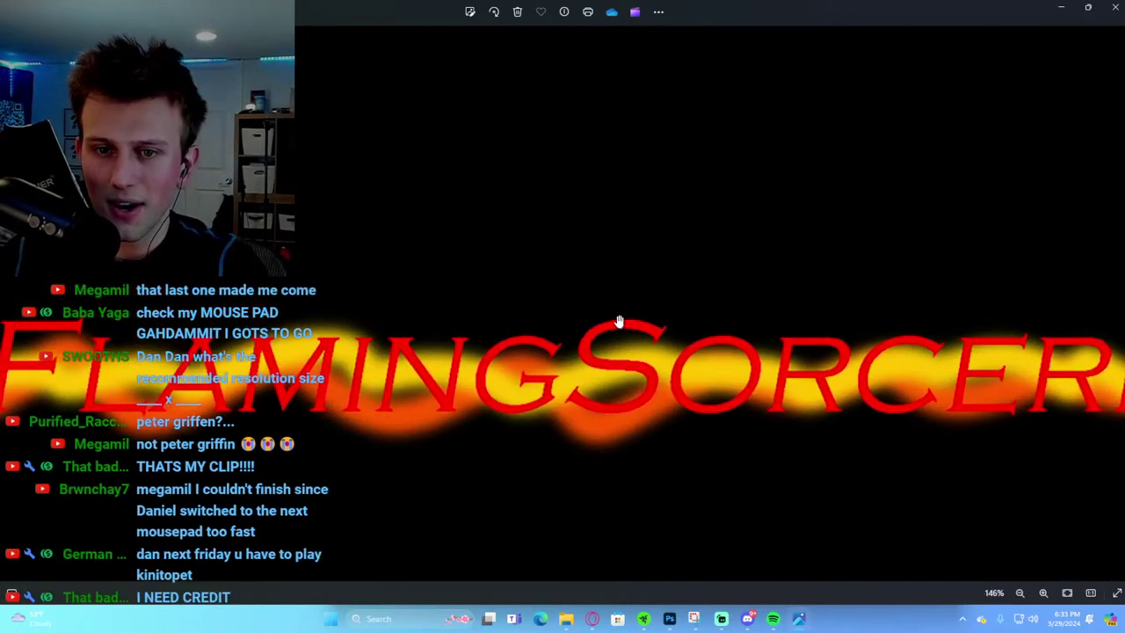
pyautogui.scroll(-3, 619, 321)
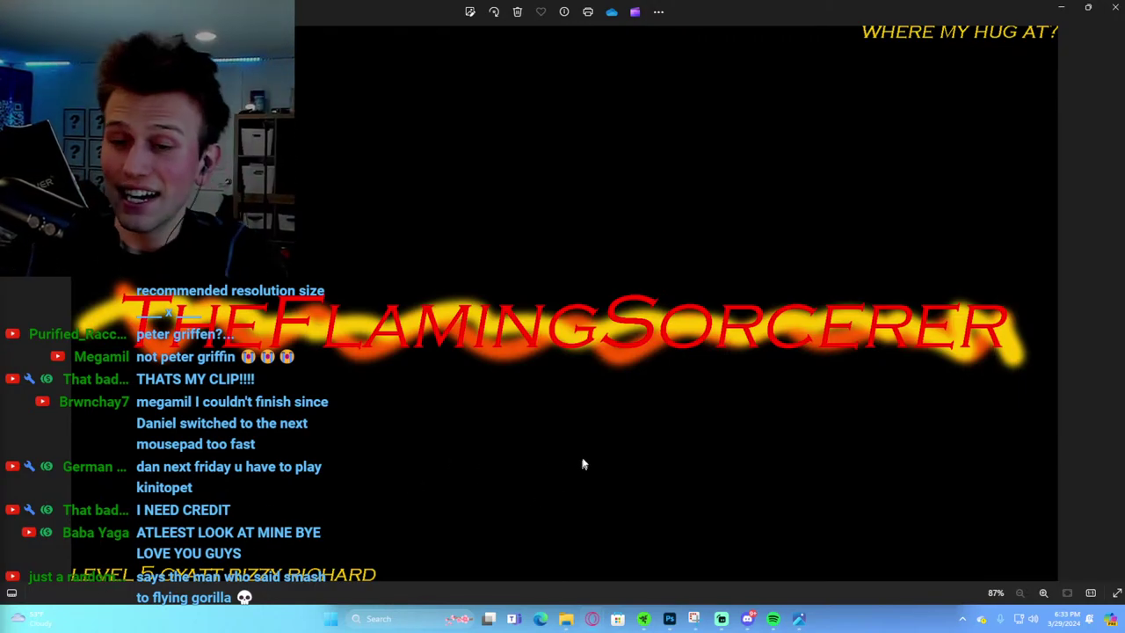
pyautogui.press('Right')
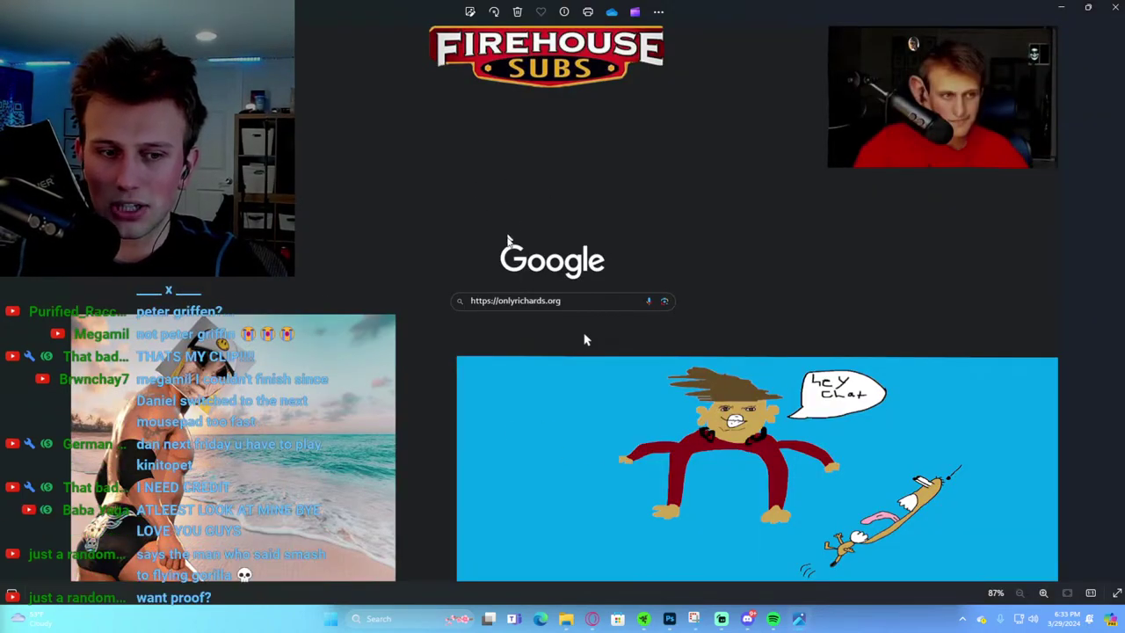
# Zoom and pan around the Google-and-drawing collage, including its beach photo
pyautogui.scroll(5, 585, 338)
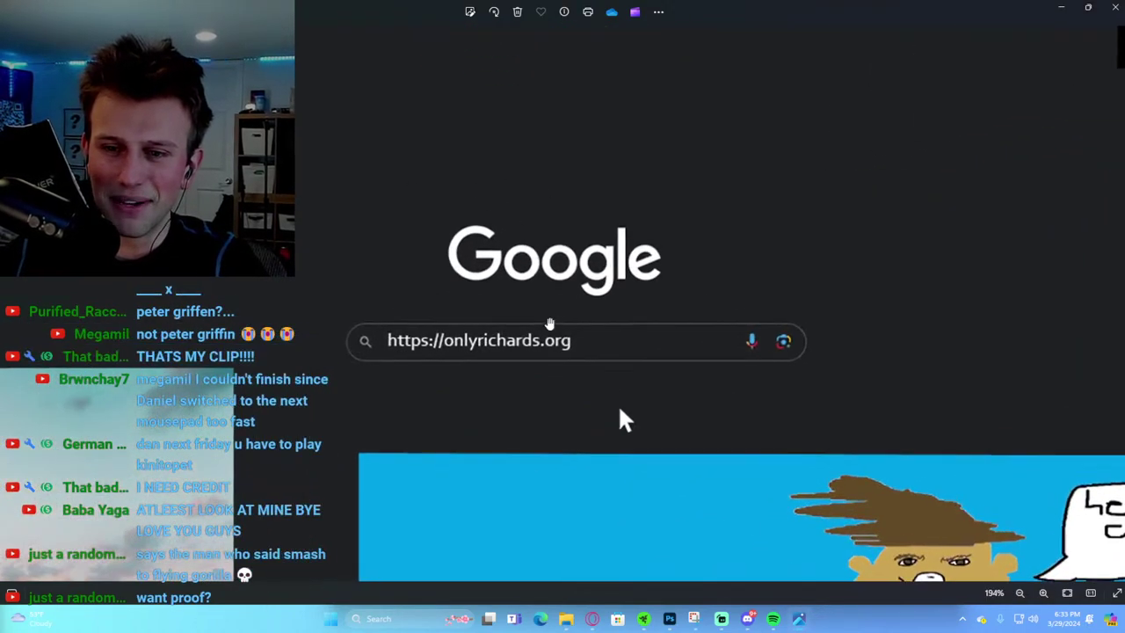
pyautogui.scroll(-3, 497, 314)
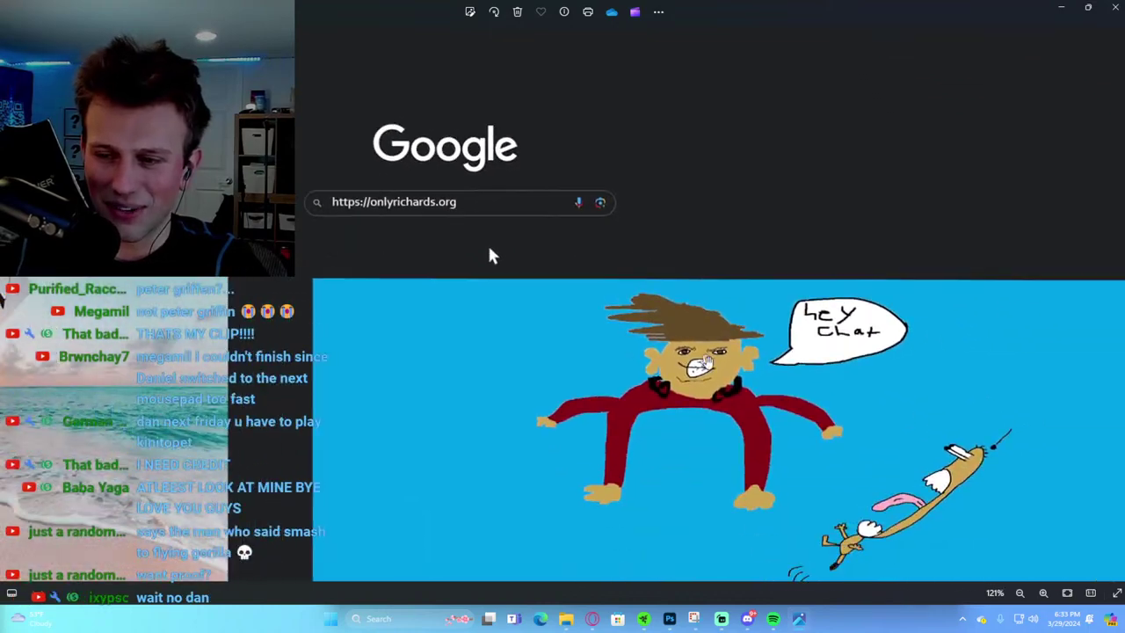
pyautogui.scroll(2, 844, 419)
pyautogui.scroll(3, 748, 329)
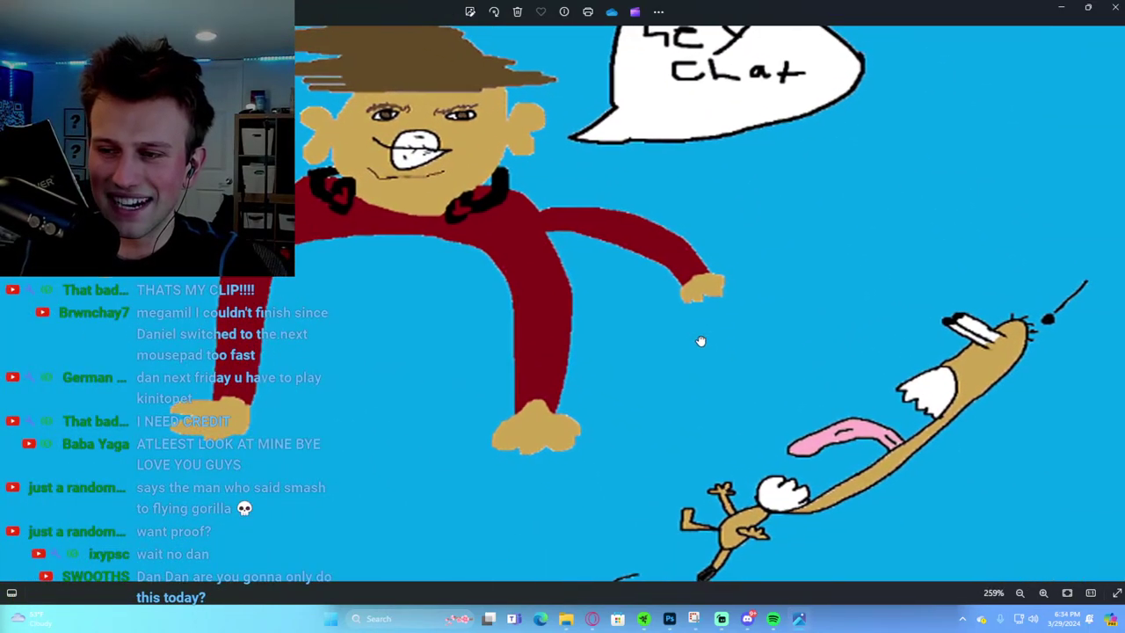
pyautogui.scroll(-5, 624, 251)
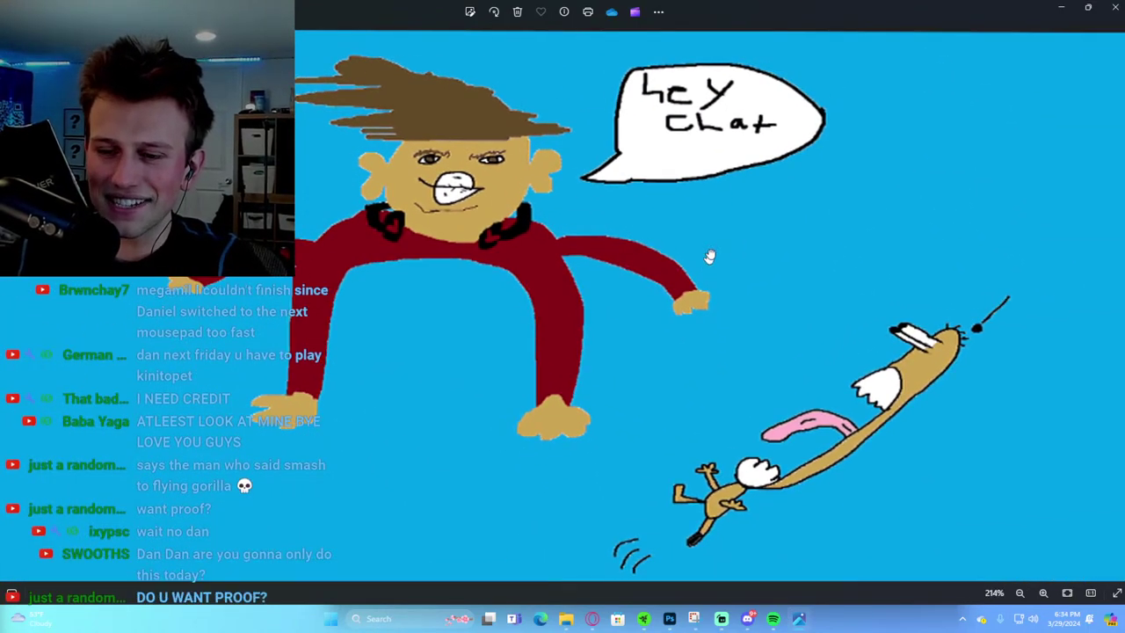
pyautogui.scroll(6, 838, 417)
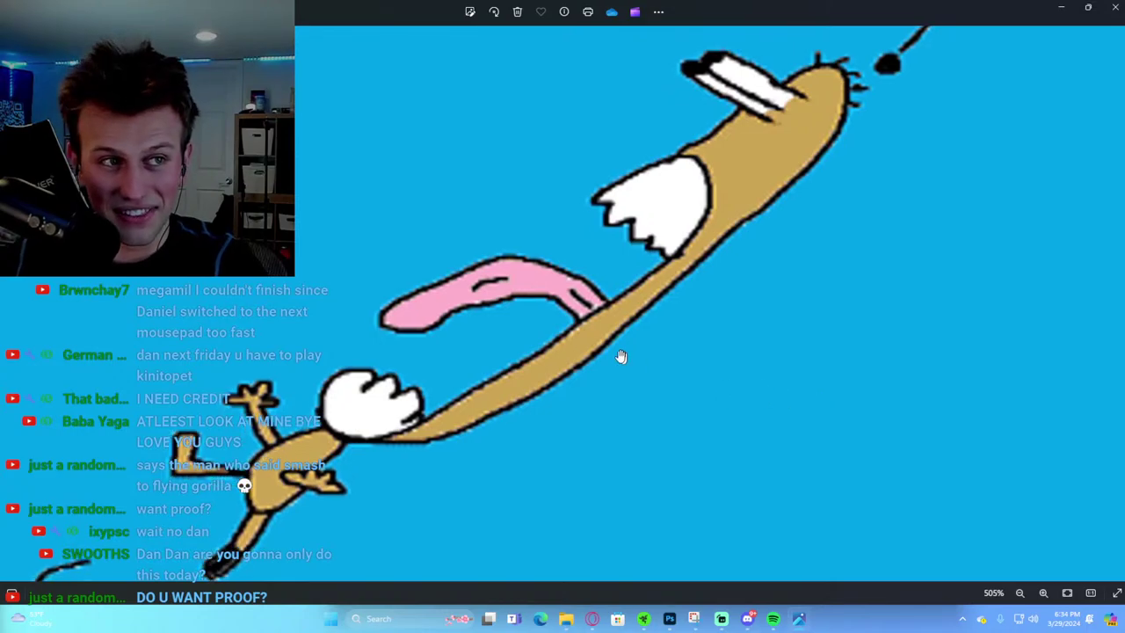
pyautogui.scroll(-5, 621, 360)
pyautogui.scroll(-3, 607, 329)
pyautogui.scroll(5, 359, 354)
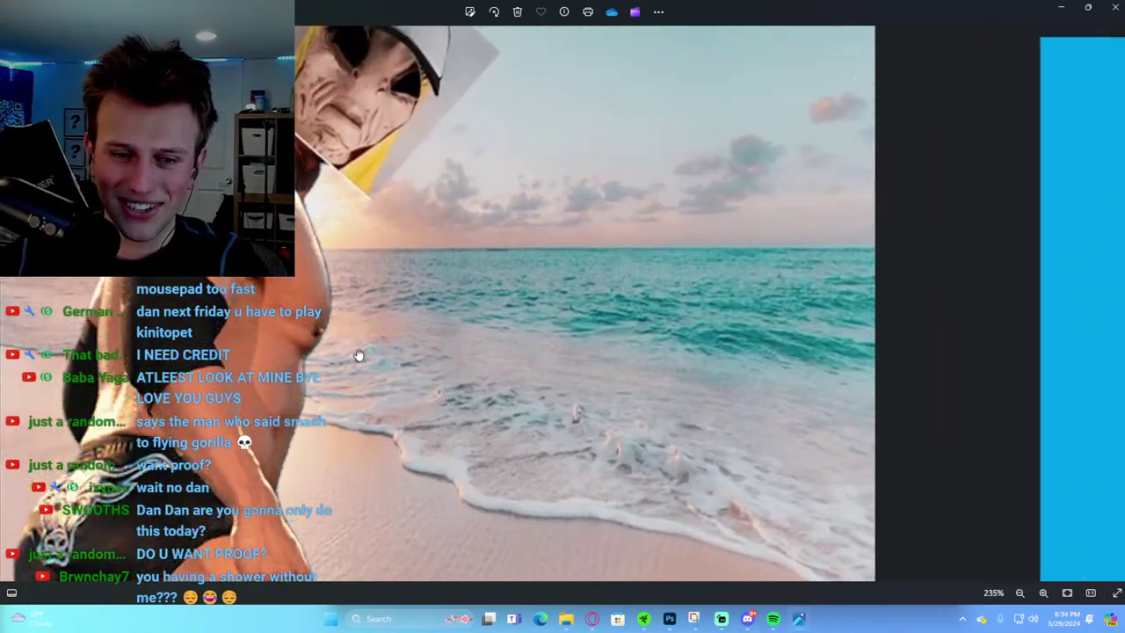
pyautogui.moveTo(358, 354); pyautogui.dragTo(401, 407)
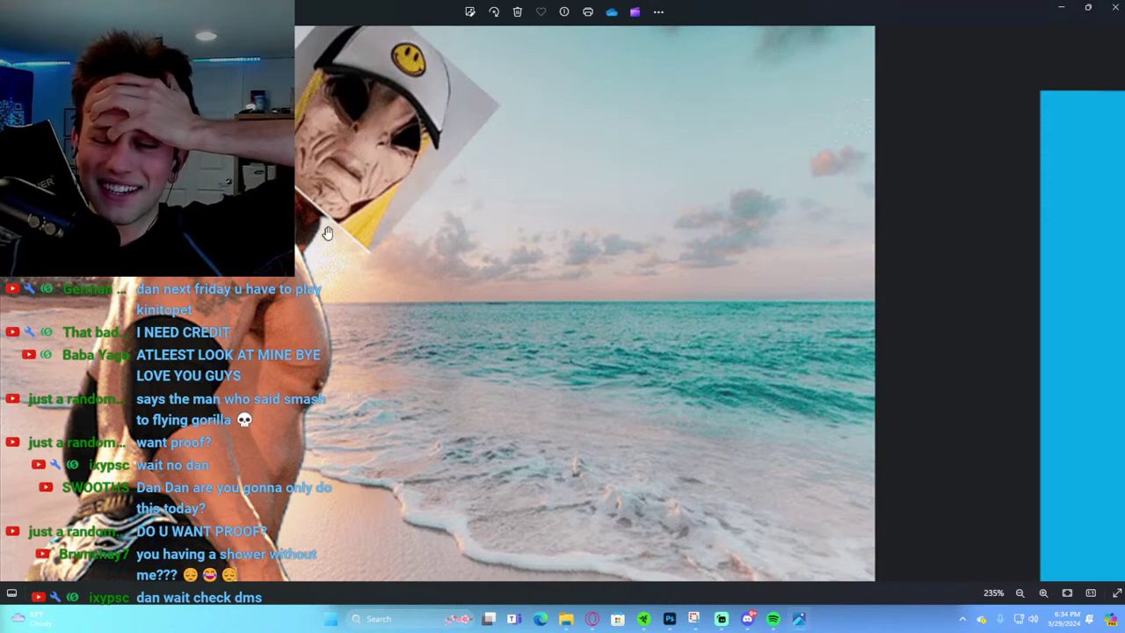
pyautogui.scroll(-3, 344, 272)
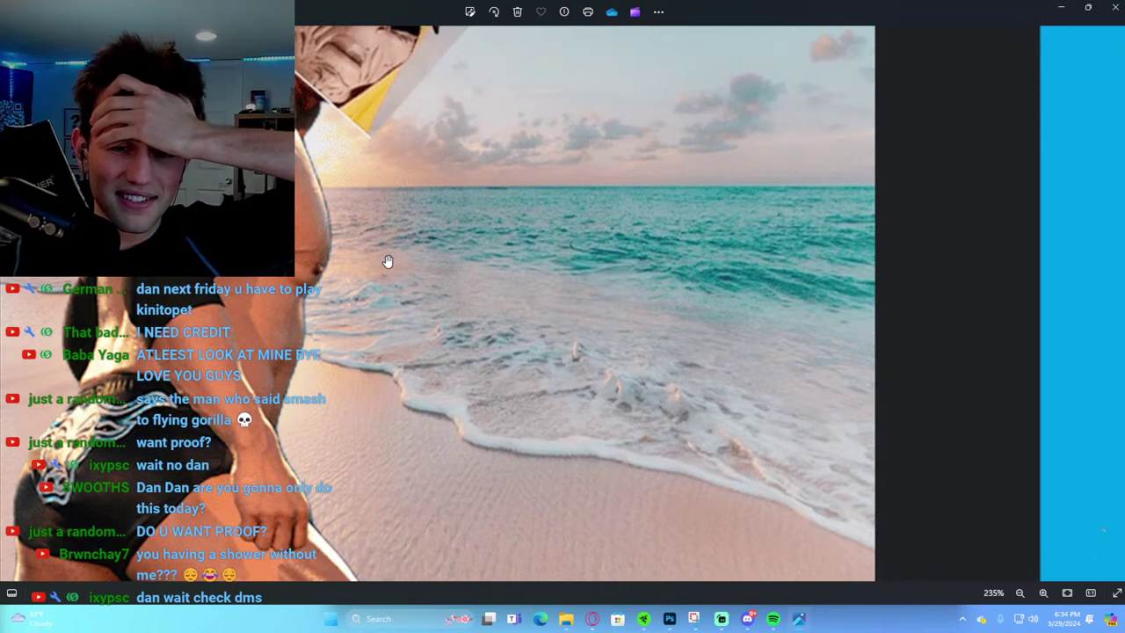
pyautogui.scroll(-2, 372, 256)
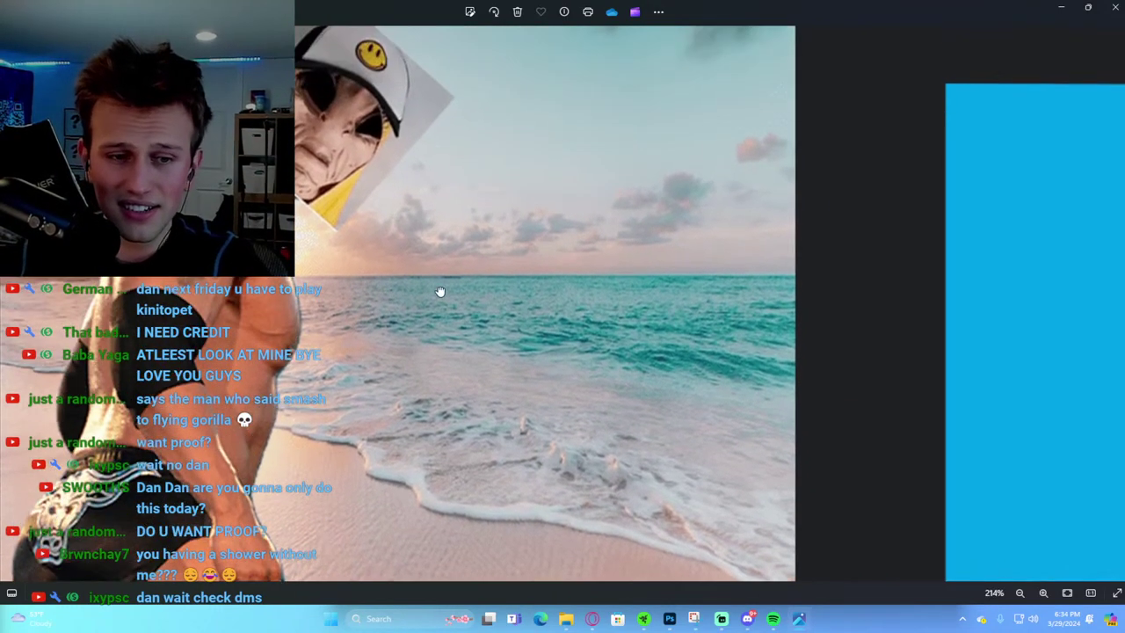
pyautogui.scroll(3, 479, 299)
pyautogui.scroll(6, 469, 238)
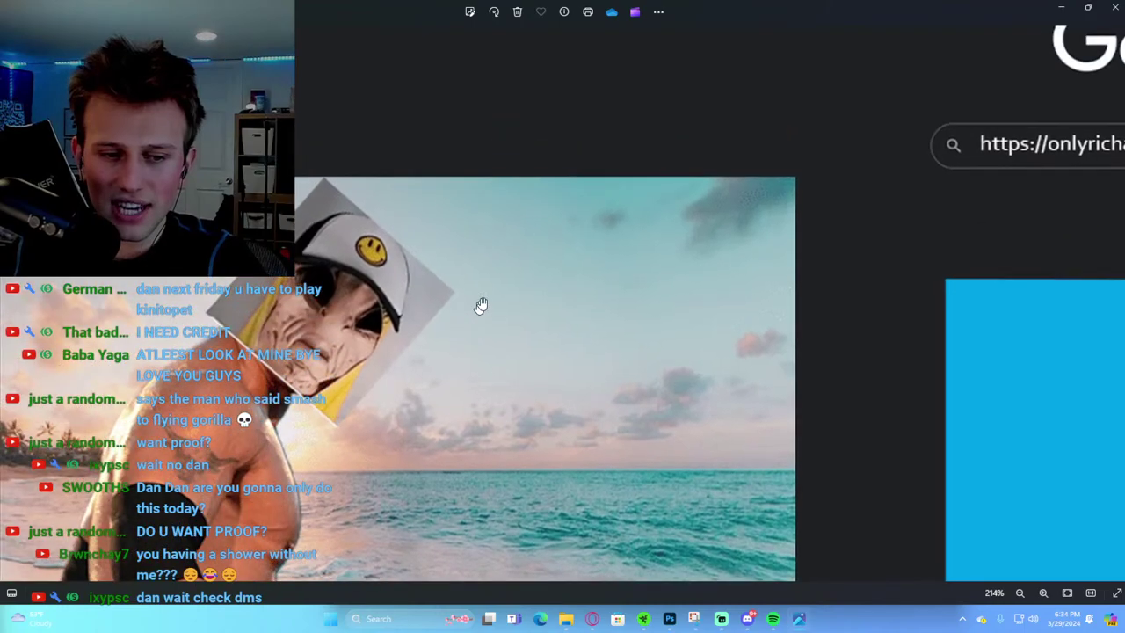
pyautogui.hscroll(4, 483, 307)
pyautogui.scroll(-5, 616, 363)
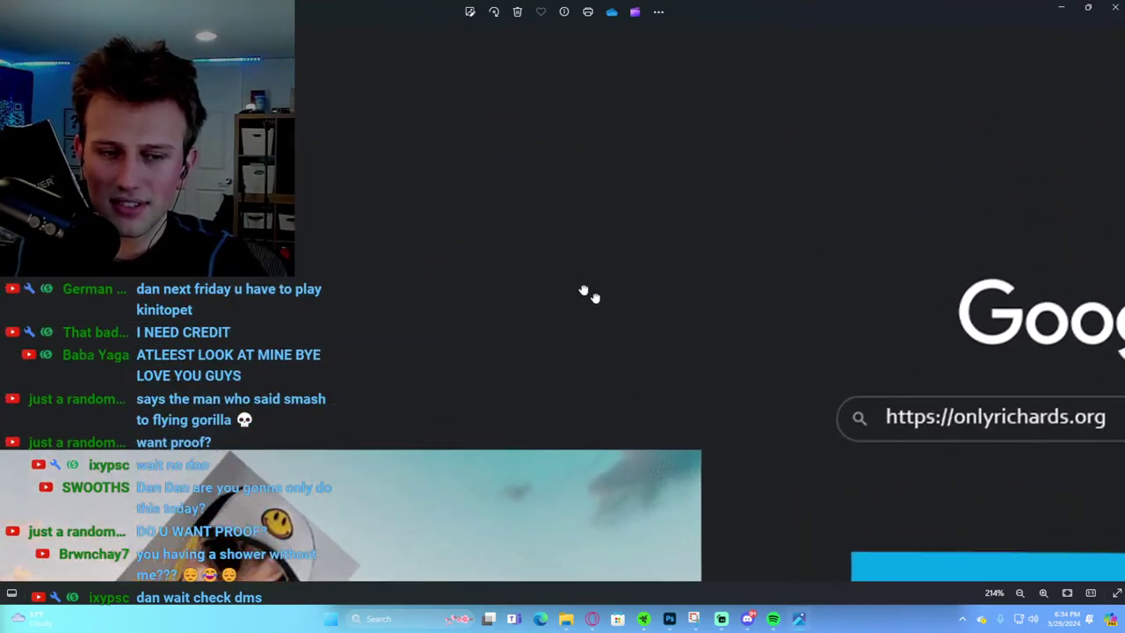
pyautogui.scroll(2, 598, 397)
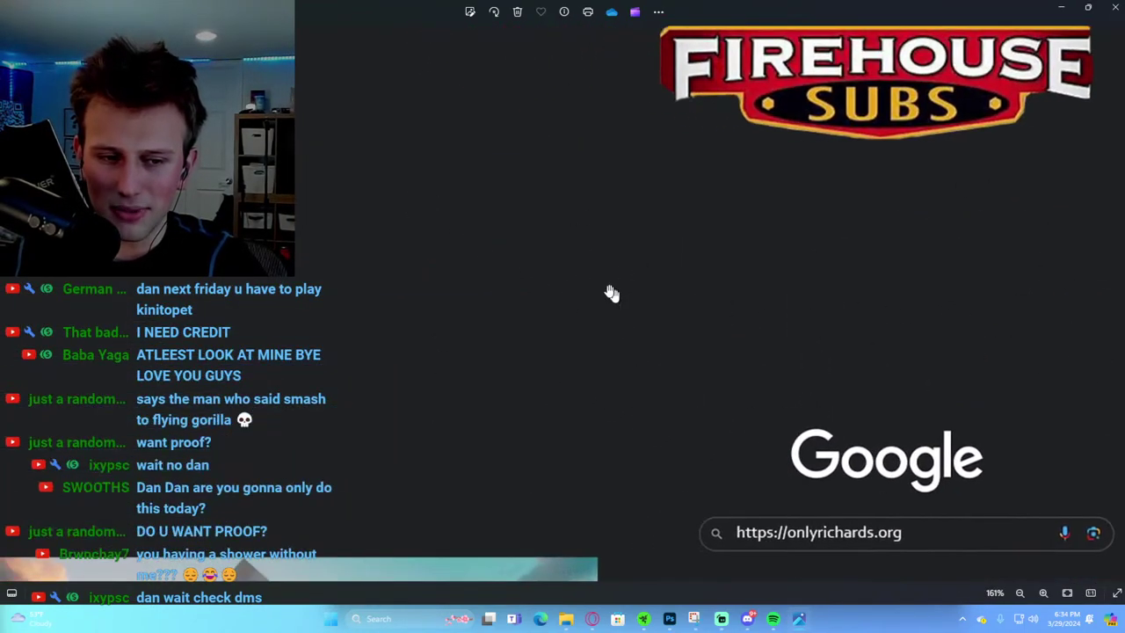
pyautogui.scroll(2, 540, 338)
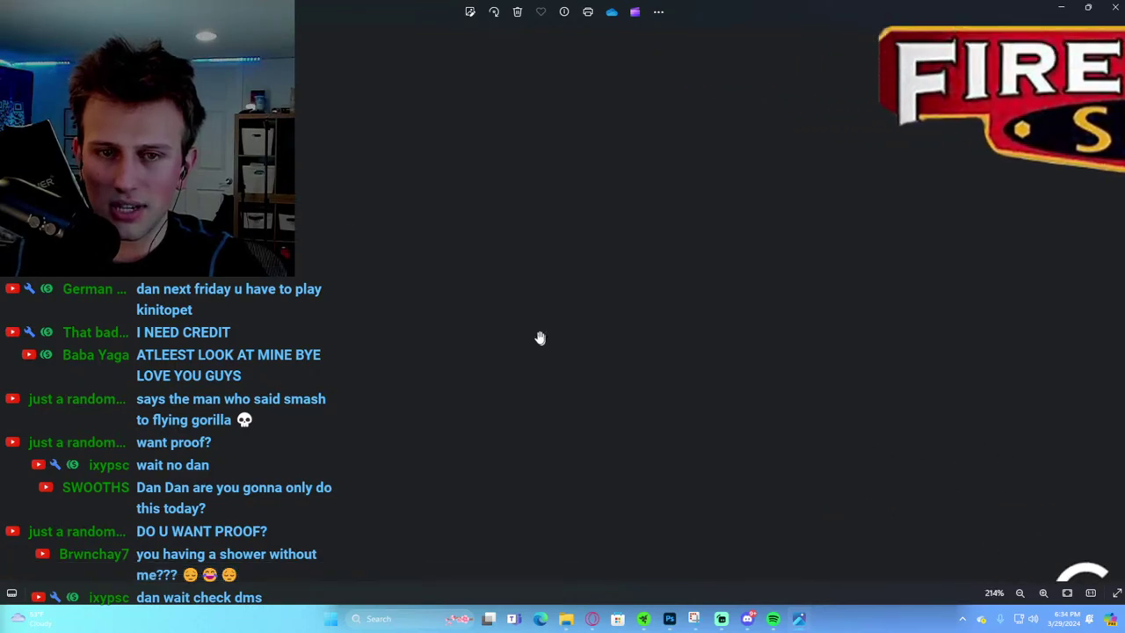
pyautogui.scroll(-5, 510, 219)
pyautogui.scroll(5, 381, 181)
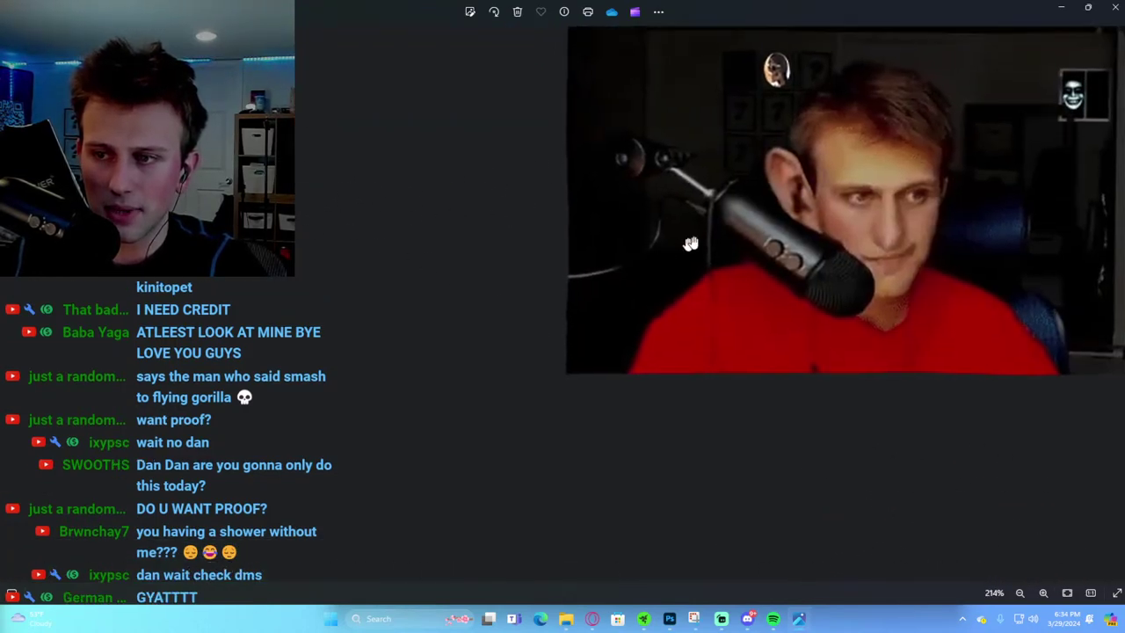
pyautogui.scroll(-3, 947, 173)
pyautogui.scroll(4, 747, 291)
pyautogui.scroll(3, 948, 215)
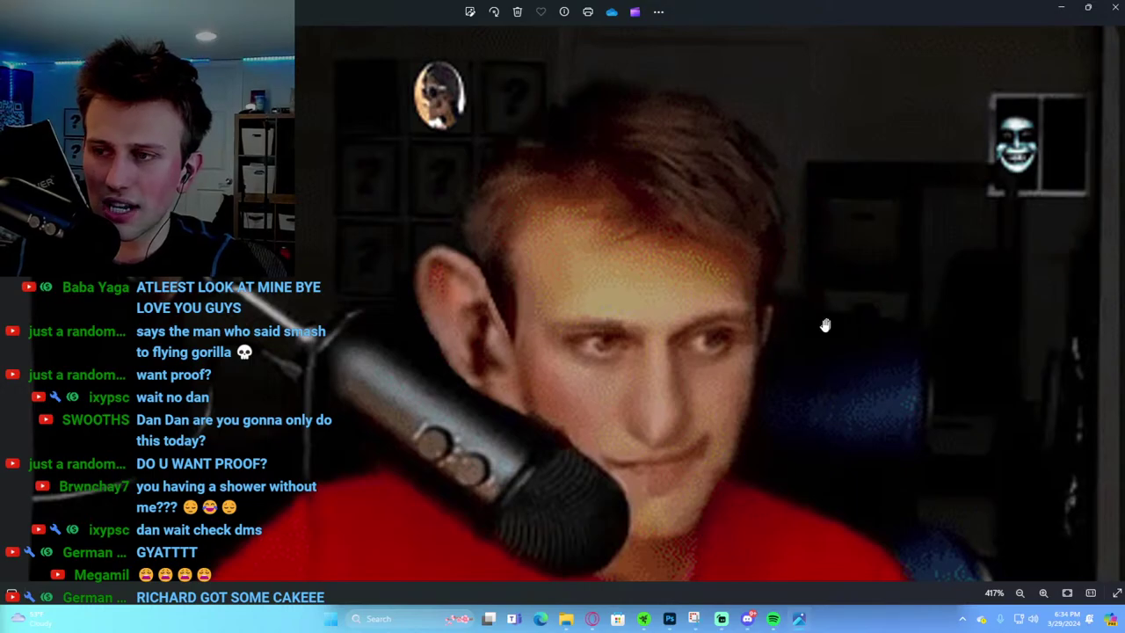
pyautogui.scroll(-10, 823, 324)
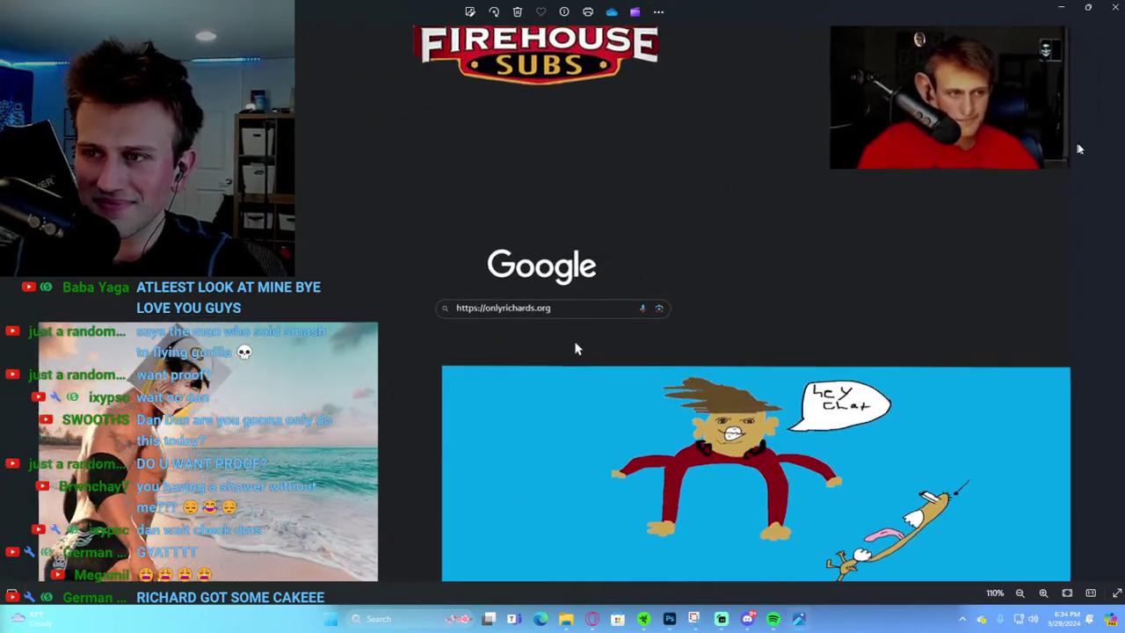
pyautogui.scroll(8, 879, 132)
pyautogui.scroll(-6, 700, 295)
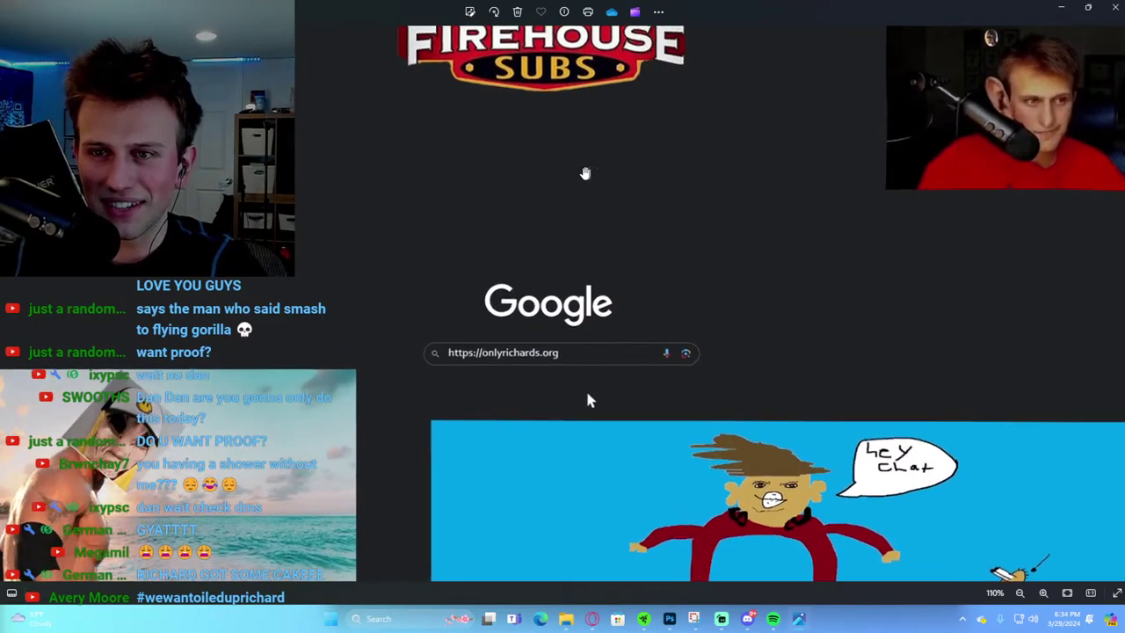
pyautogui.scroll(5, 613, 550)
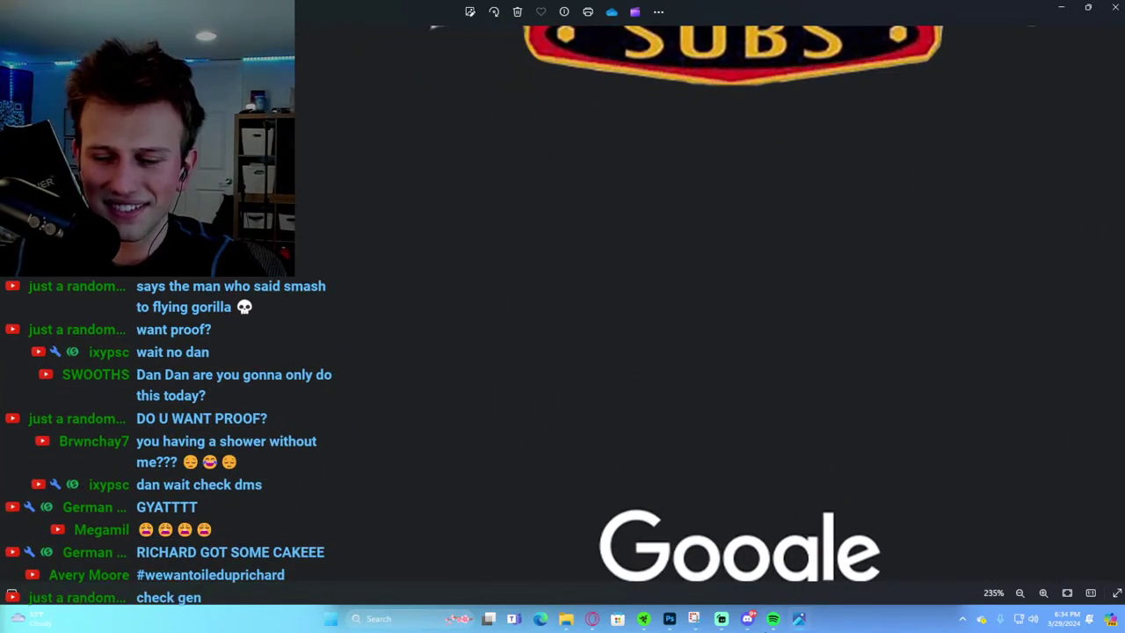
# Glance at the Nest Studios logo, then return to TheFlamingSorcerer design
pyautogui.hotkey('alt', 'Tab')
pyautogui.hotkey('alt', 'Tab')
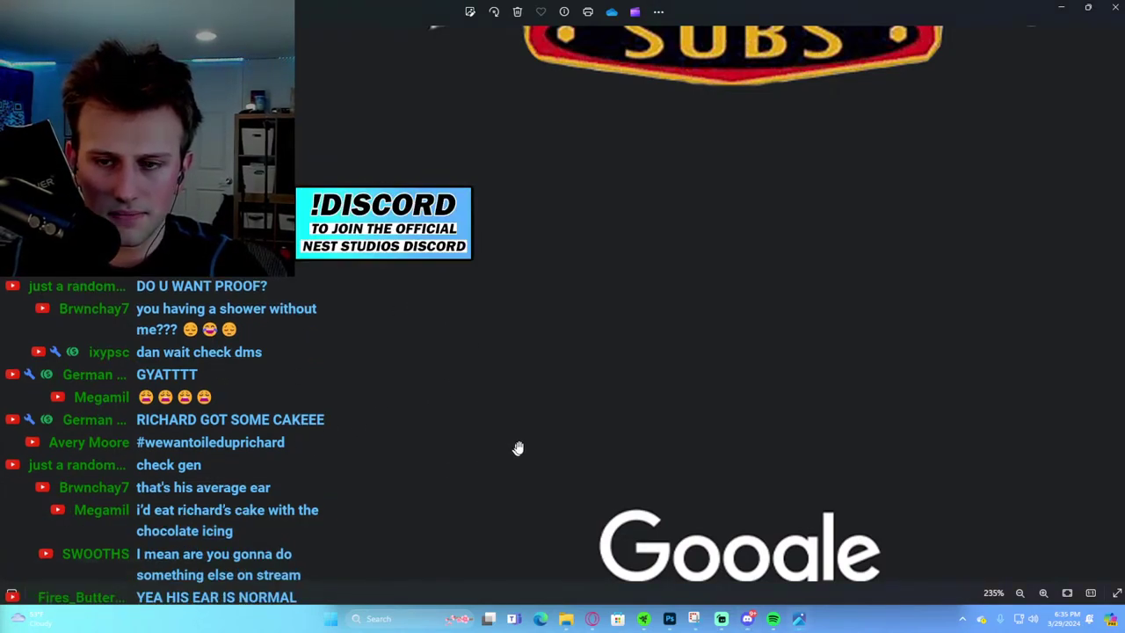
pyautogui.scroll(-8, 592, 309)
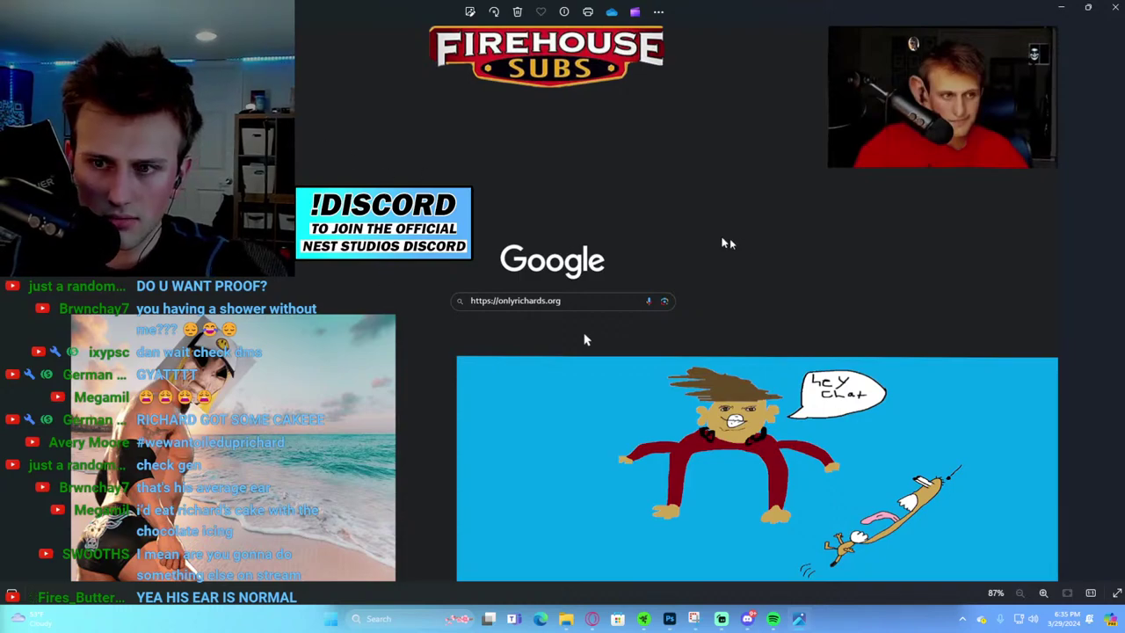
pyautogui.press('Right')
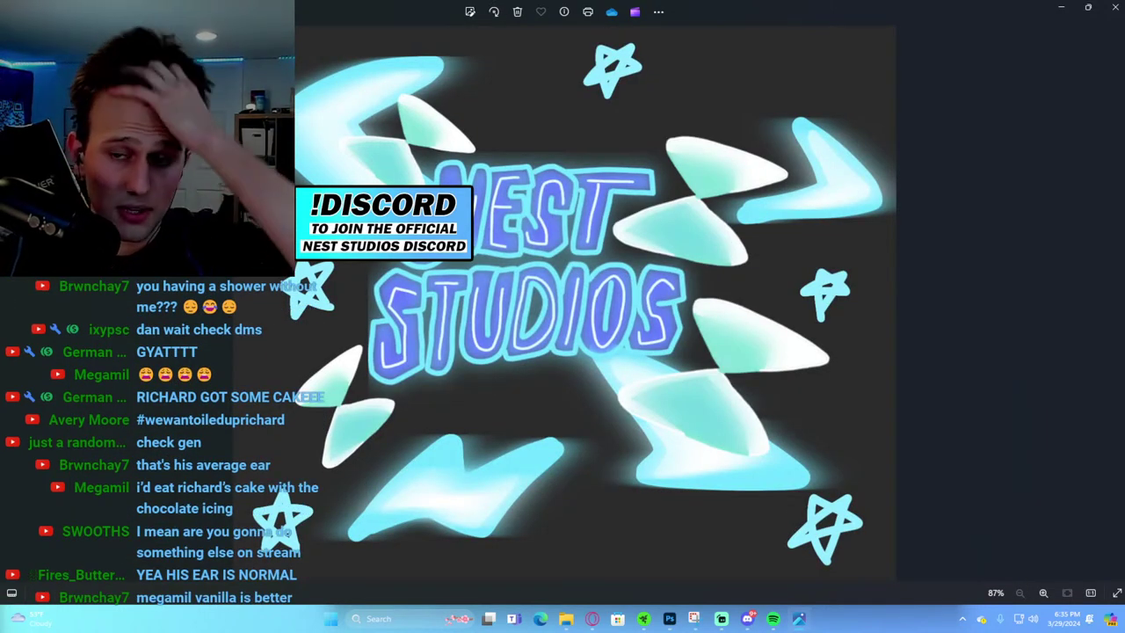
pyautogui.press('Left')
pyautogui.press('Right')
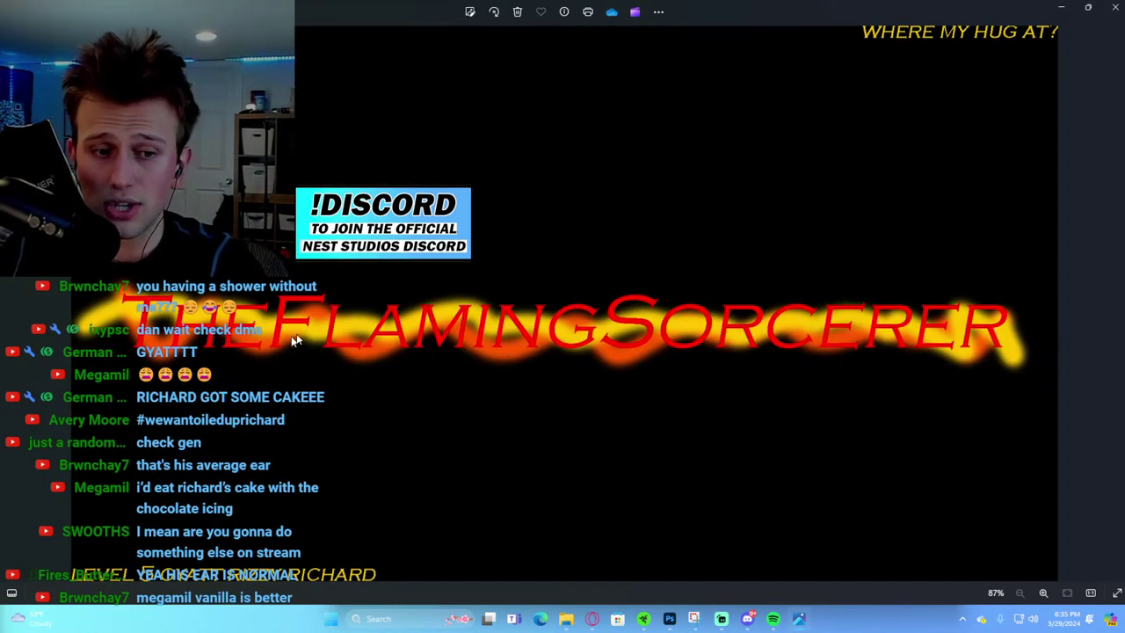
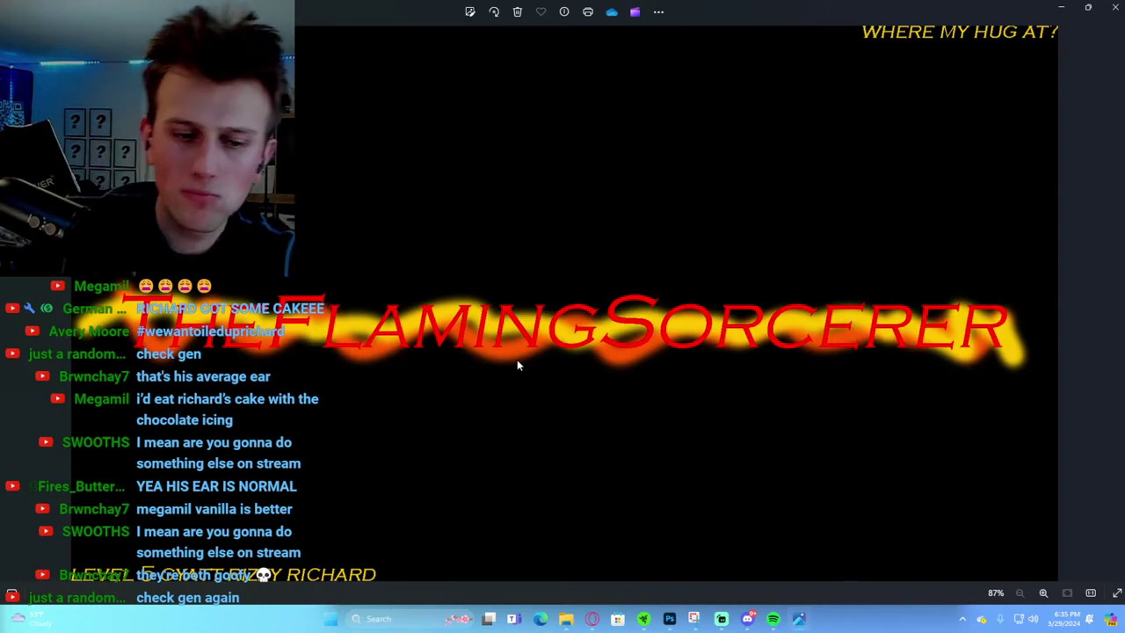
# Alt-drag a copy of the Google-search mousepad under the Nestup banner, then bring back the photo viewer
pyautogui.click(669, 621)
pyautogui.press('v')
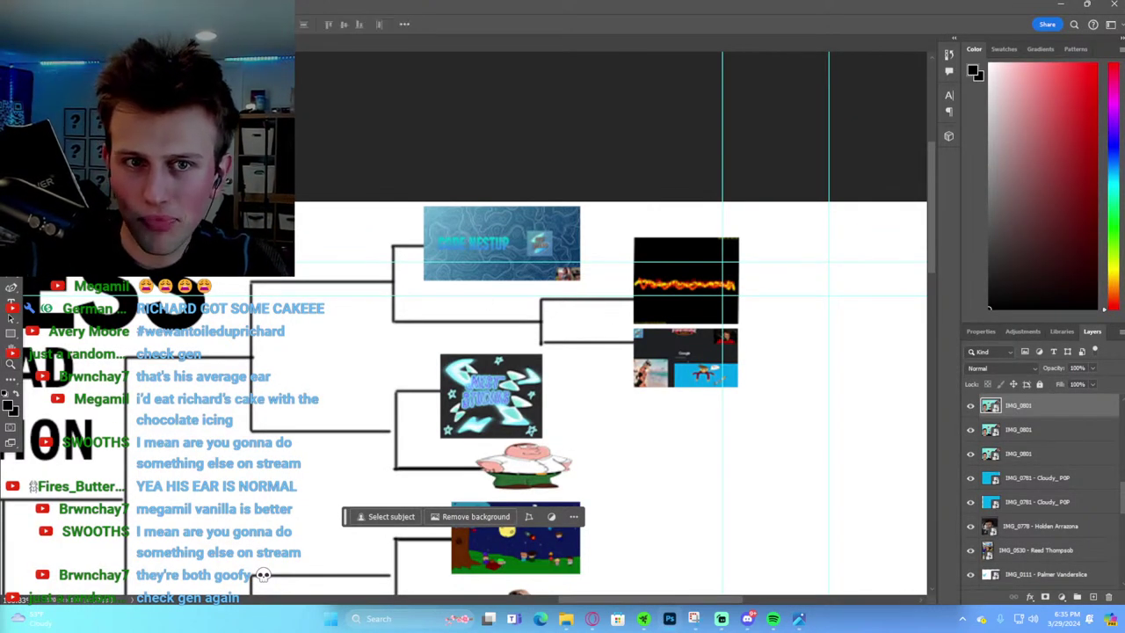
pyautogui.click(666, 352)
pyautogui.moveTo(669, 351); pyautogui.dragTo(431, 323)
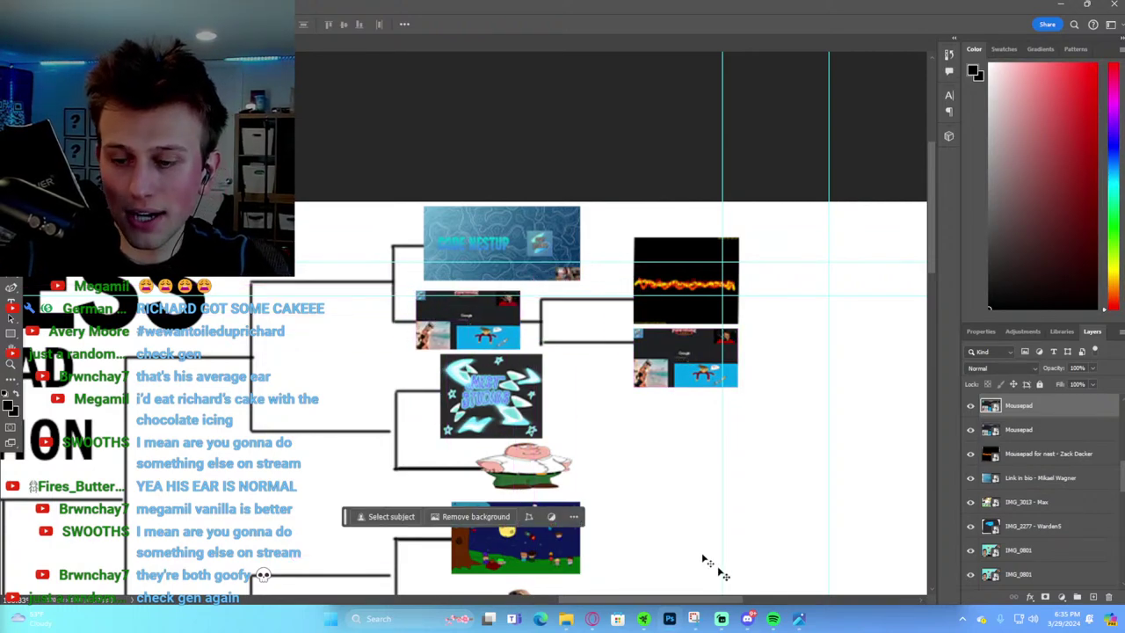
pyautogui.click(796, 620)
pyautogui.scroll(-4, 530, 316)
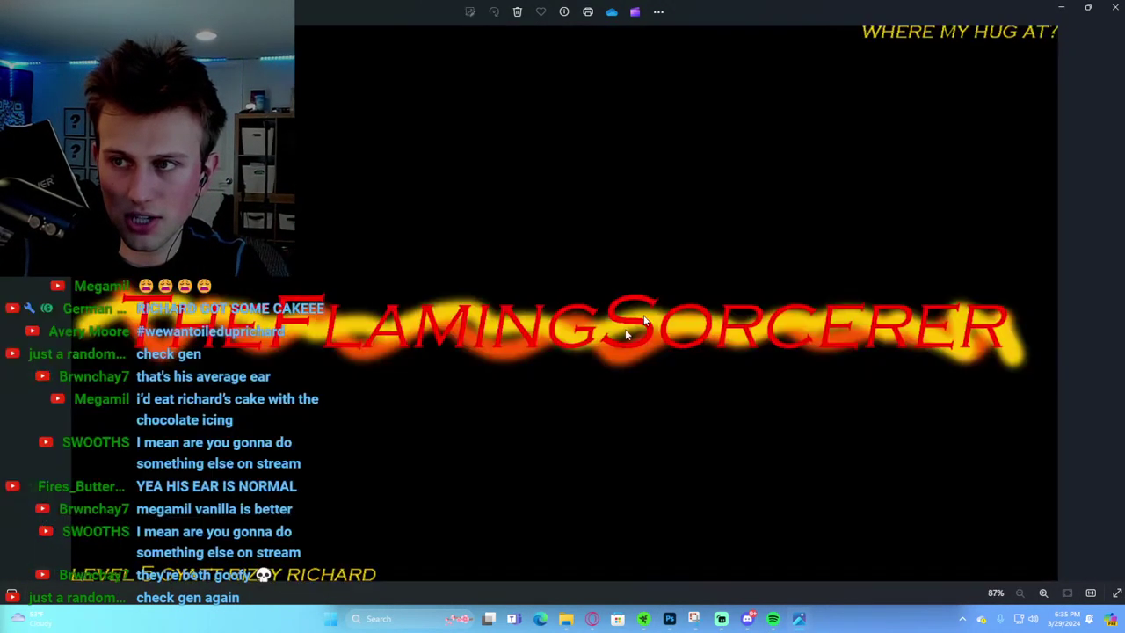
# Delete the TheFlamingSorcerer image file and confirm the deletion
pyautogui.click(517, 12)
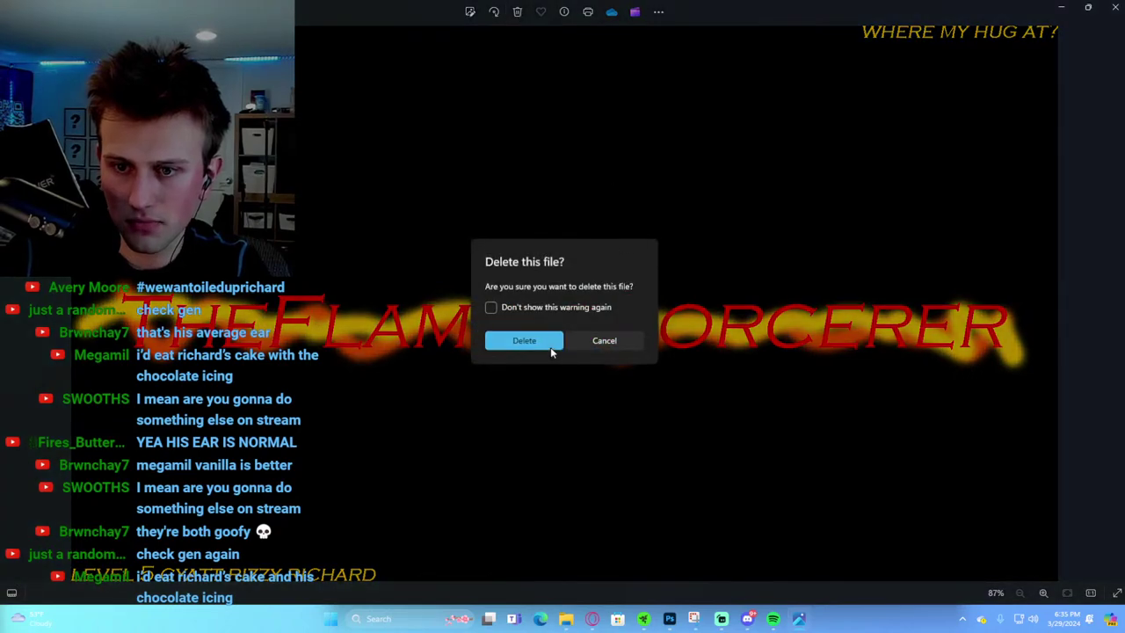
pyautogui.click(550, 346)
pyautogui.scroll(-1, 551, 336)
pyautogui.scroll(1, 555, 318)
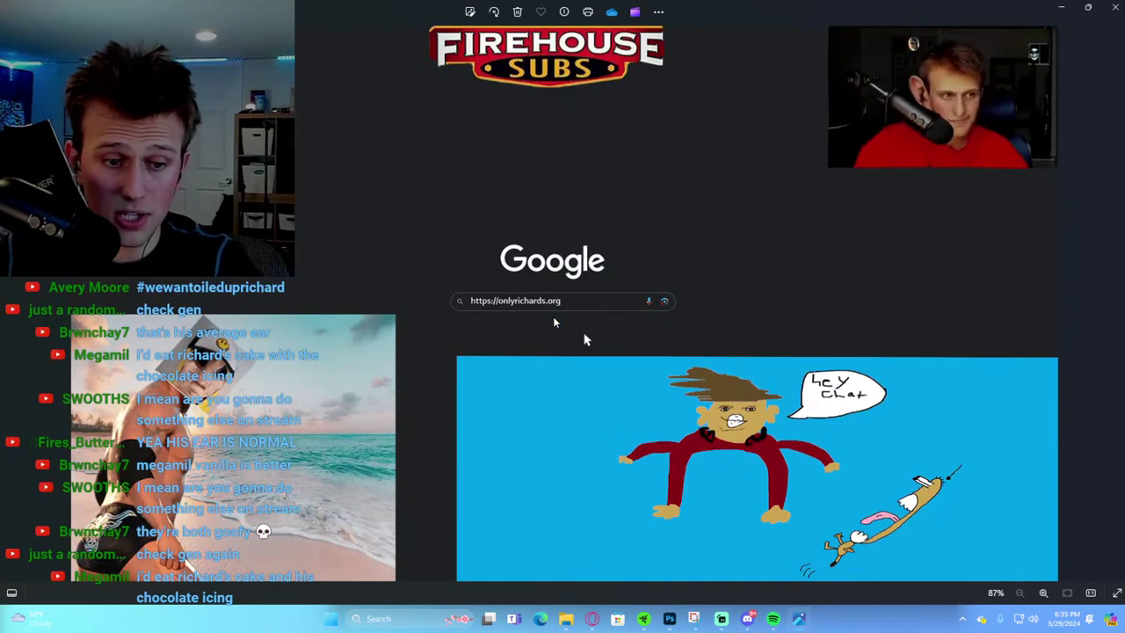
# Zoom over the displayed NESTUP image, then minimize Photos to reveal the bracket
pyautogui.scroll(-1, 554, 317)
pyautogui.scroll(1, 553, 317)
pyautogui.scroll(-1, 553, 317)
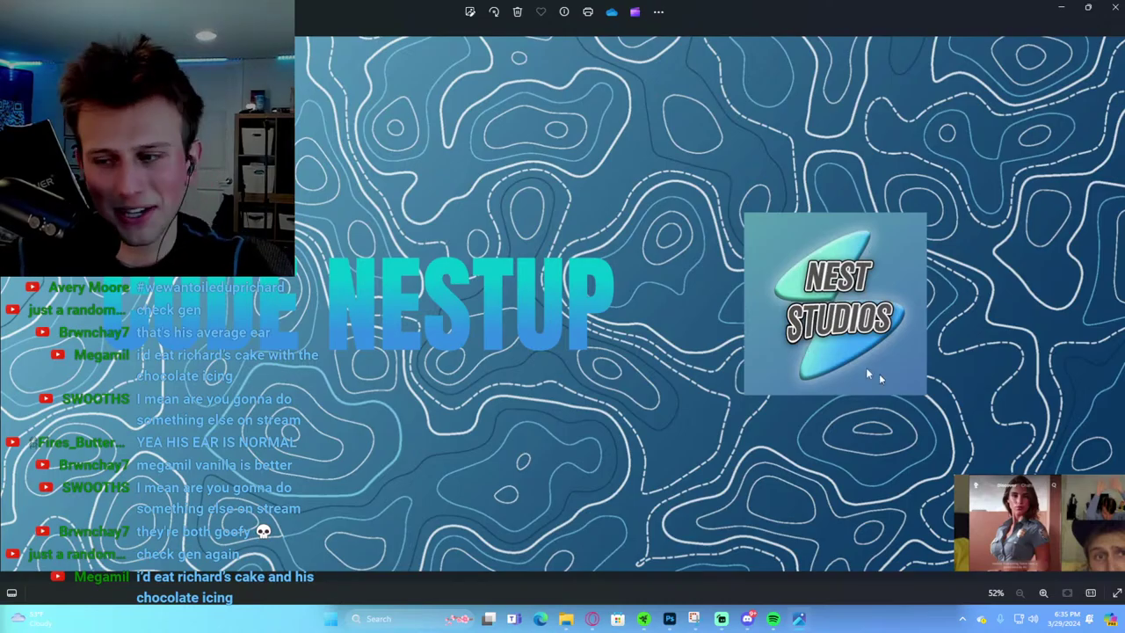
pyautogui.scroll(8, 1011, 510)
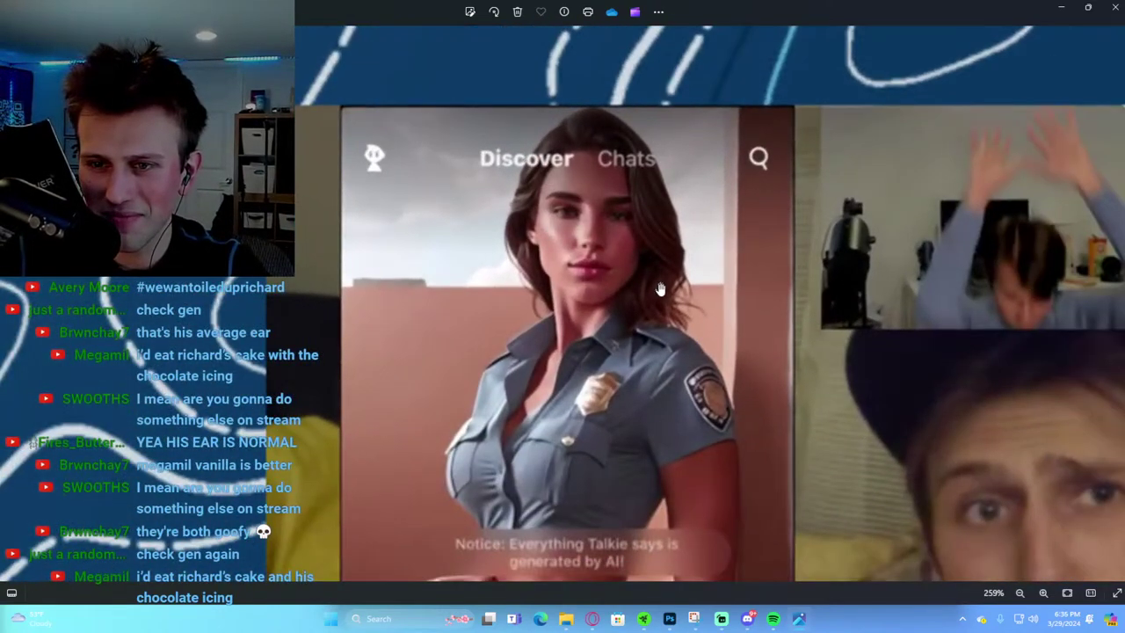
pyautogui.scroll(-8, 660, 289)
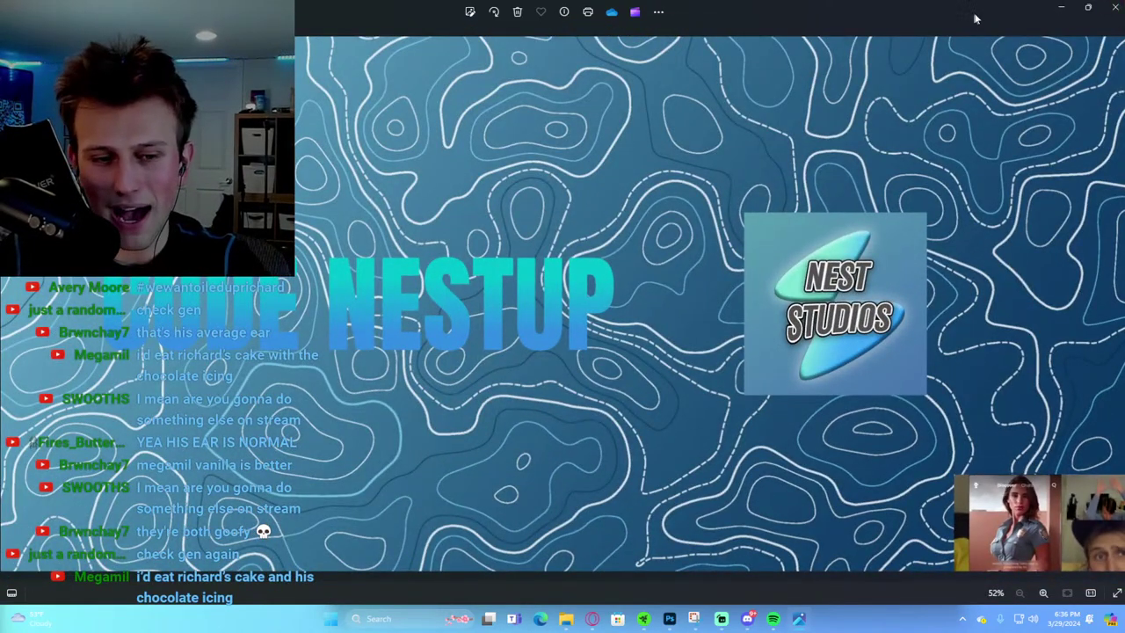
pyautogui.click(1073, 10)
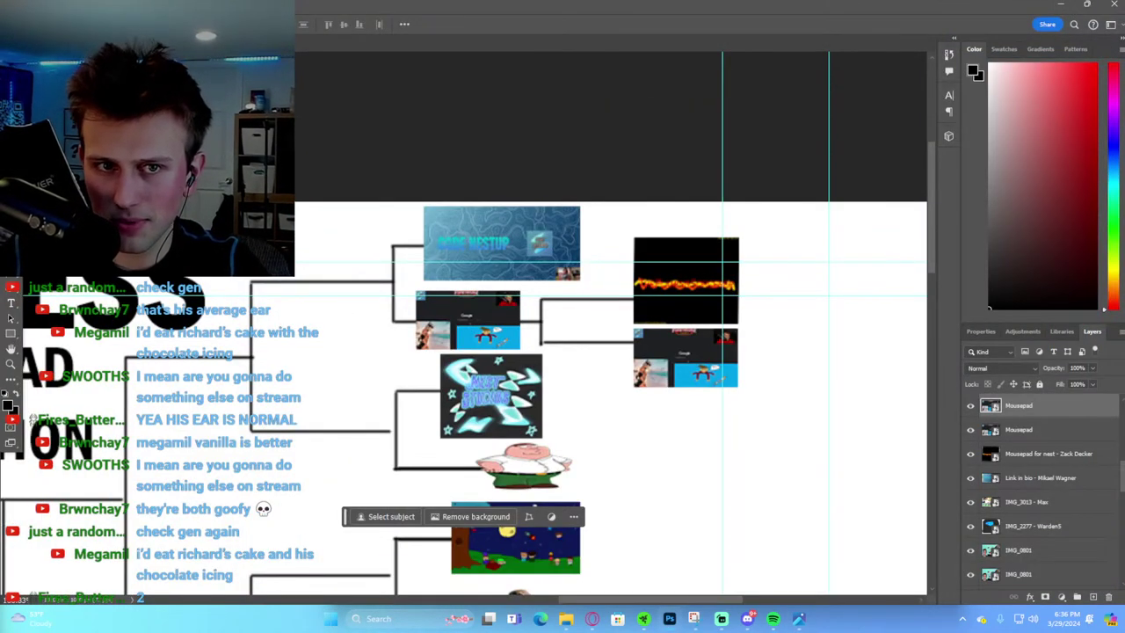
# Alt-drag a copy of the Nestup banner into the next-round slot and commit its transform
pyautogui.click(483, 234)
pyautogui.moveTo(486, 229); pyautogui.dragTo(255, 283)
pyautogui.hotkey('ctrl', 't')
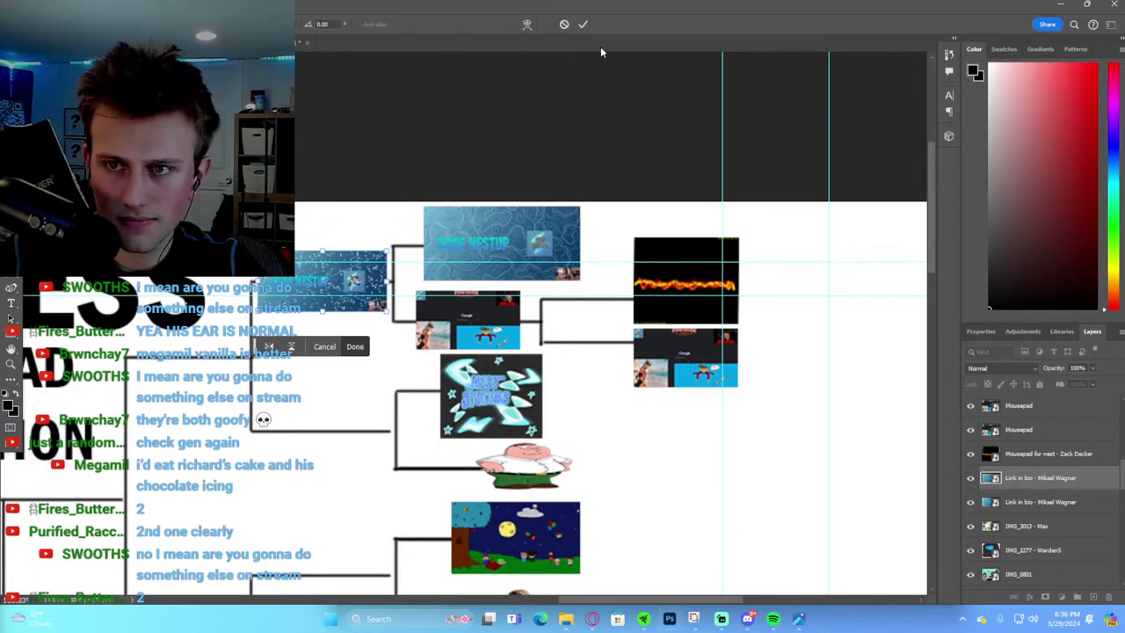
pyautogui.click(583, 23)
# Zoom in and out on the left-centre bracket images
pyautogui.press('z')
pyautogui.keyDown('alt'); pyautogui.click(459, 166); pyautogui.keyUp('alt')
pyautogui.click(441, 178)
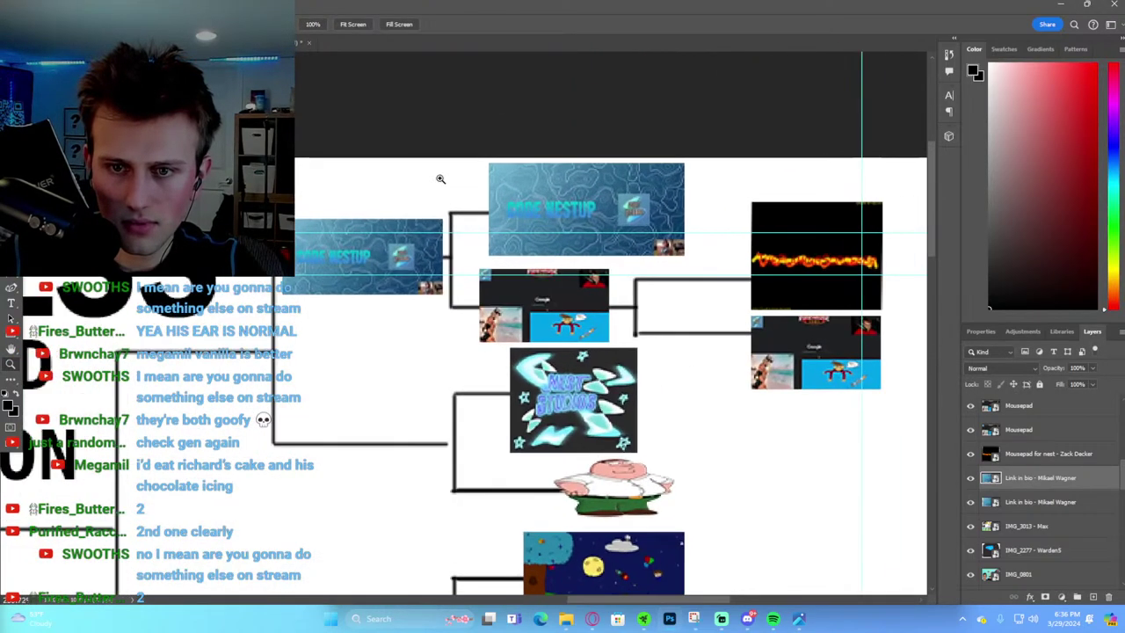
pyautogui.click(450, 257)
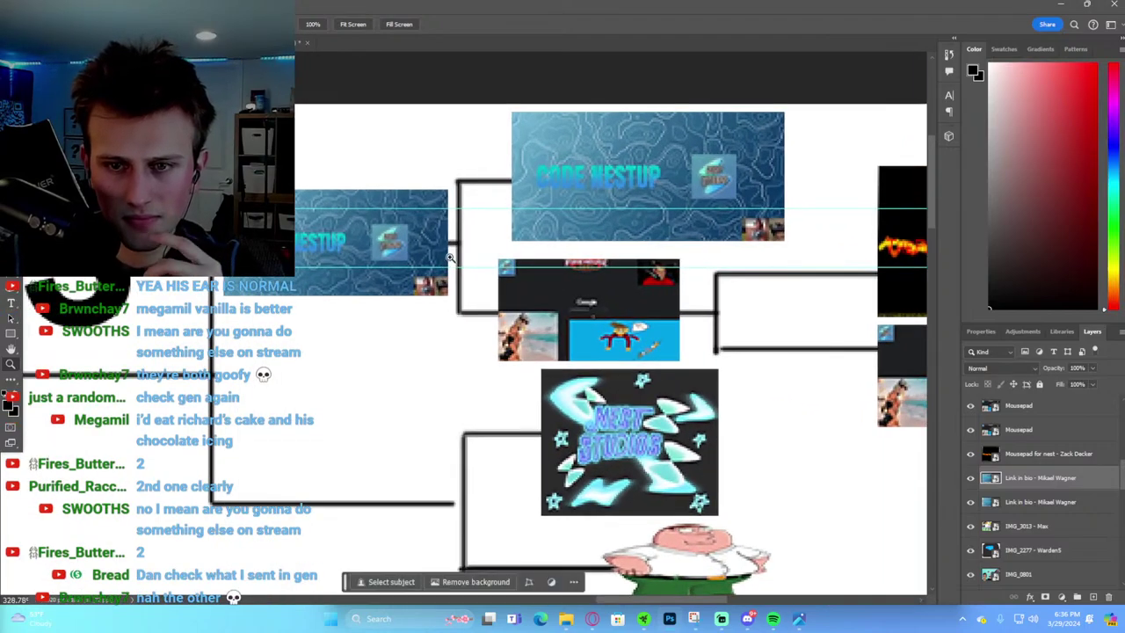
pyautogui.keyDown('alt'); pyautogui.click(450, 257); pyautogui.keyUp('alt')
pyautogui.press('v')
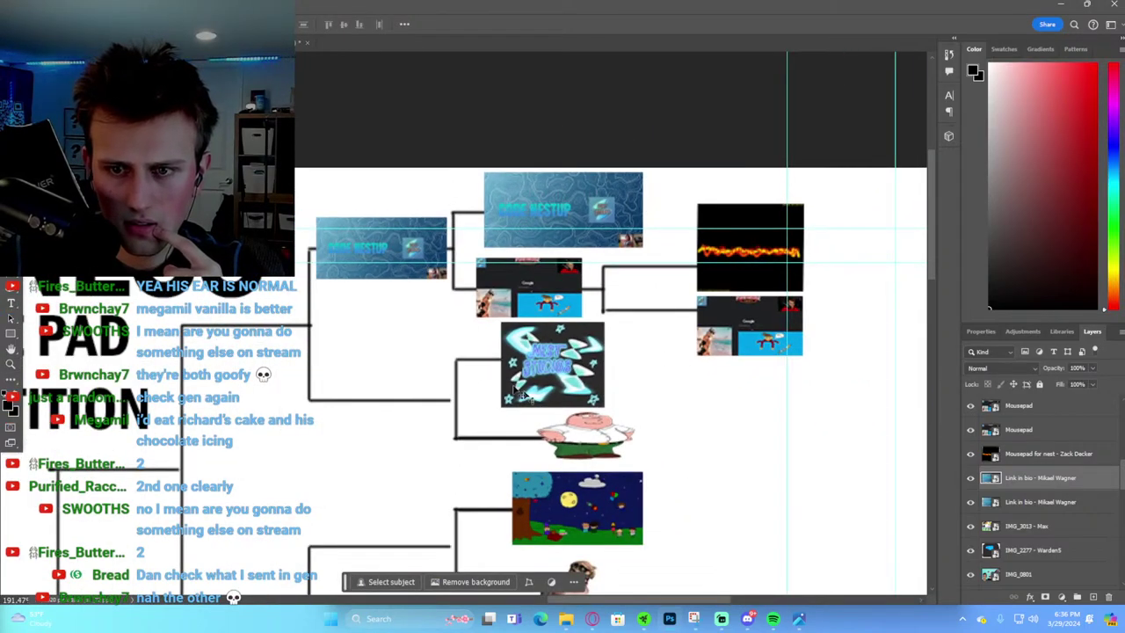
pyautogui.scroll(4, 521, 393)
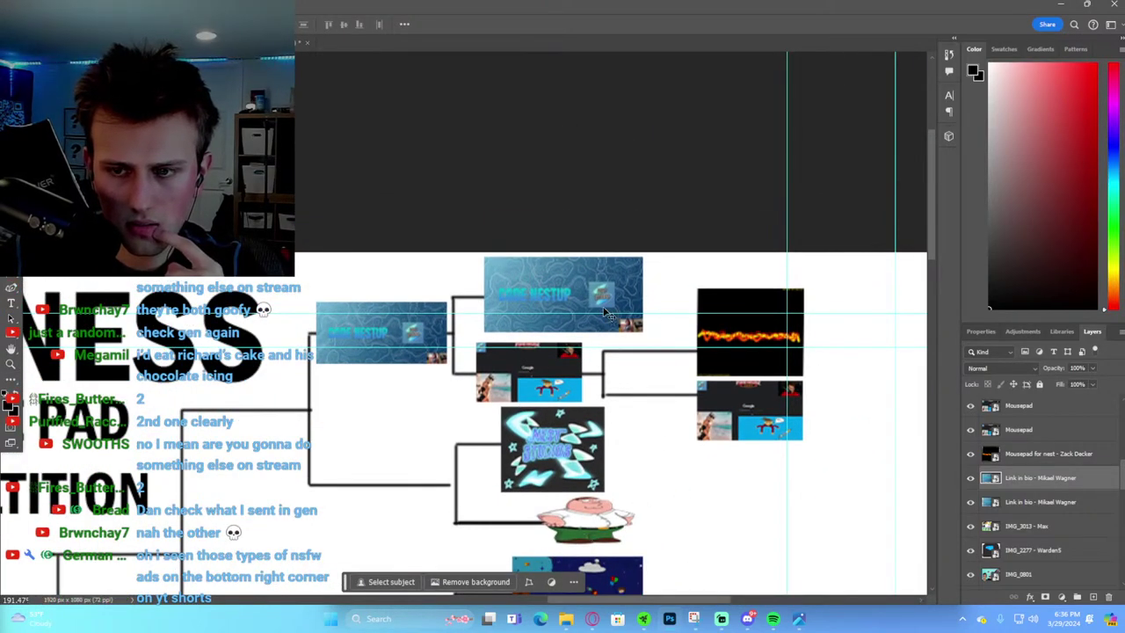
# Select the original Nestup banner, zoom into that area, then switch to the photo viewer
pyautogui.click(587, 297)
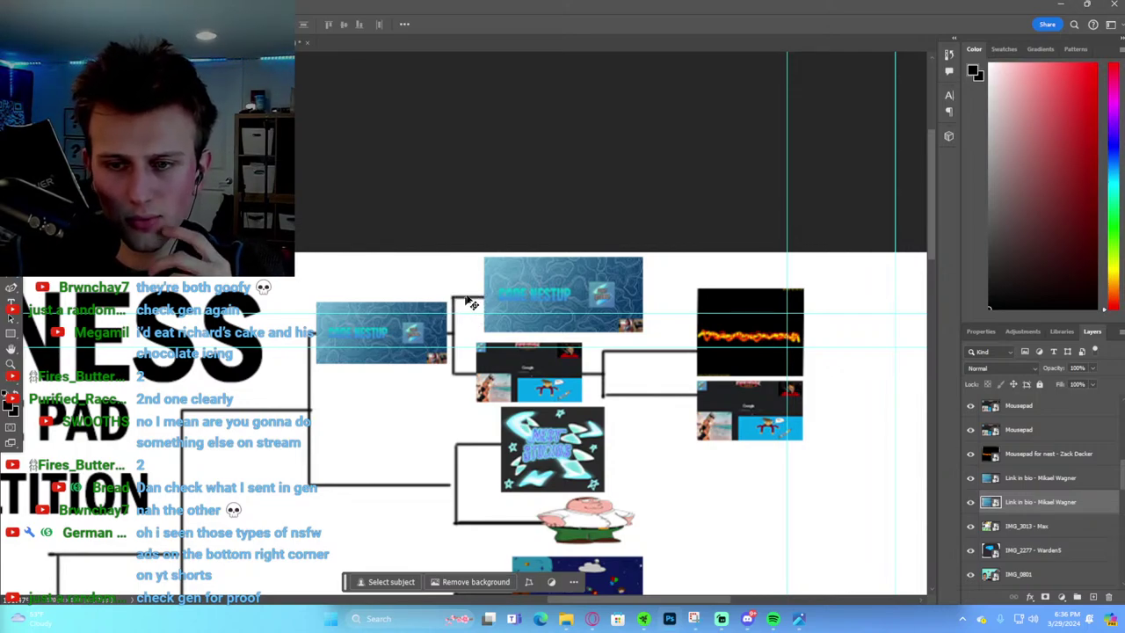
pyautogui.scroll(-1, 351, 338)
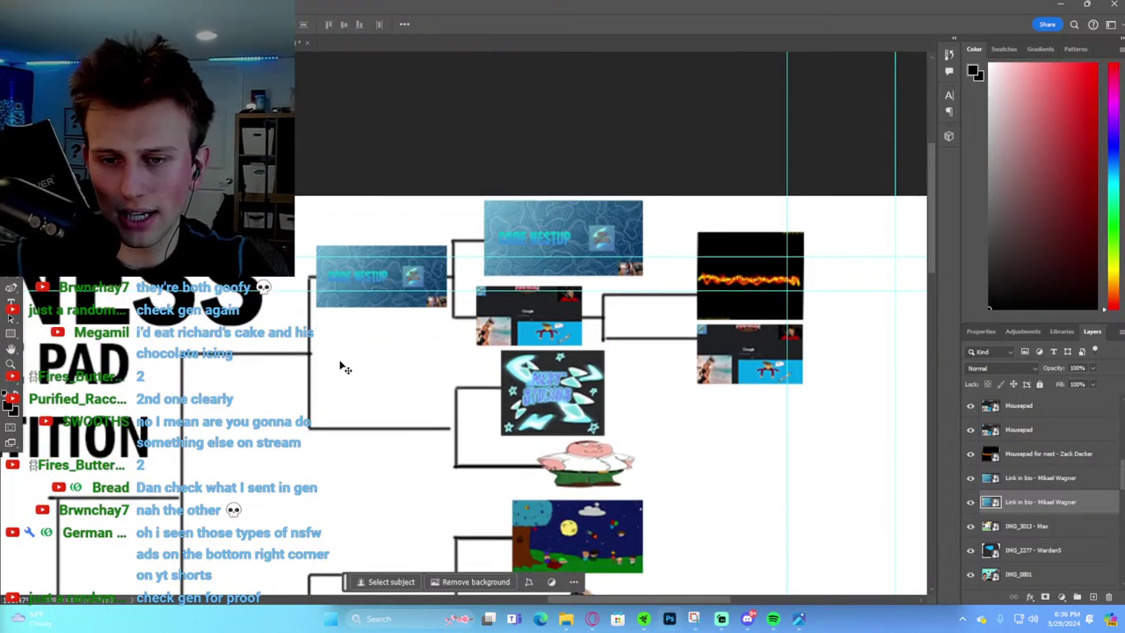
pyautogui.press('z')
pyautogui.moveTo(417, 311); pyautogui.dragTo(284, 412)
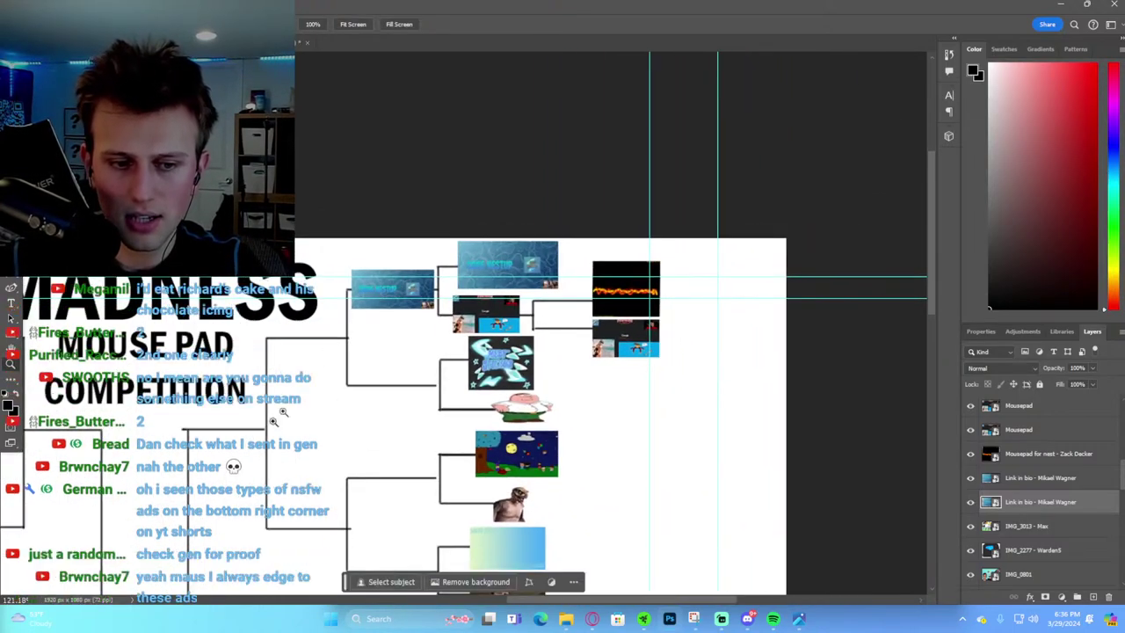
pyautogui.click(745, 621)
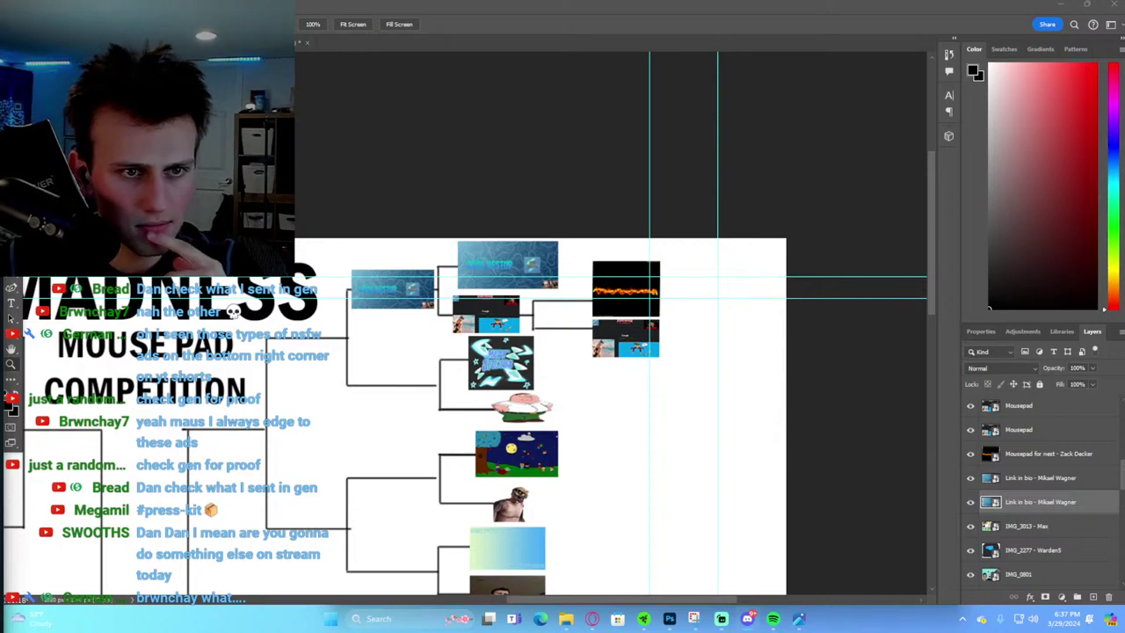
pyautogui.press('v')
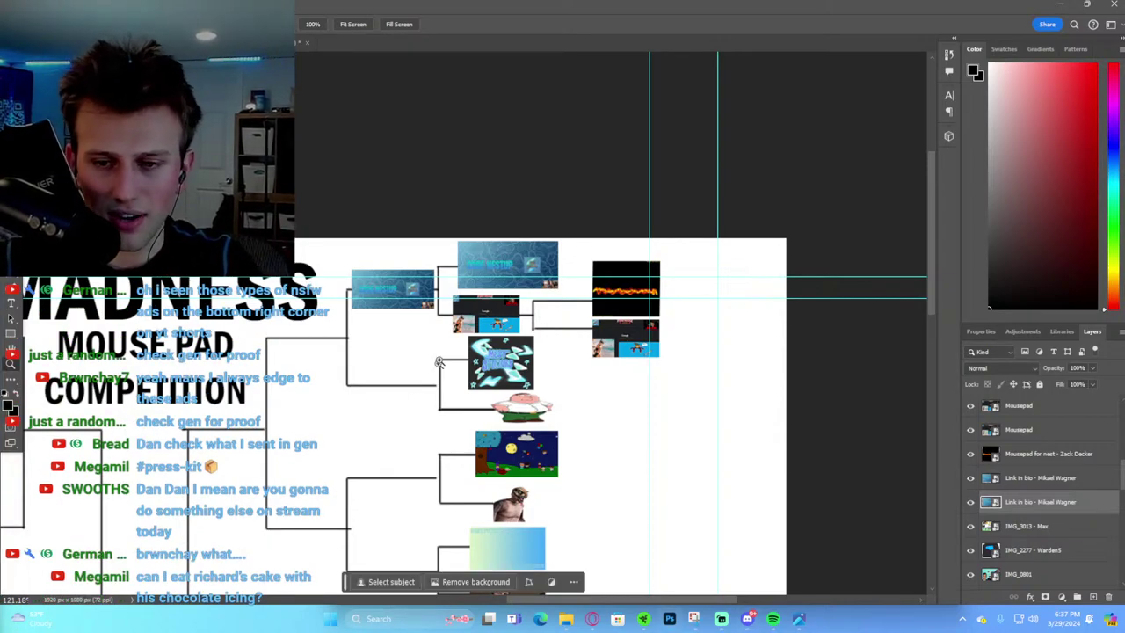
pyautogui.scroll(2, 441, 361)
pyautogui.scroll(3, 466, 343)
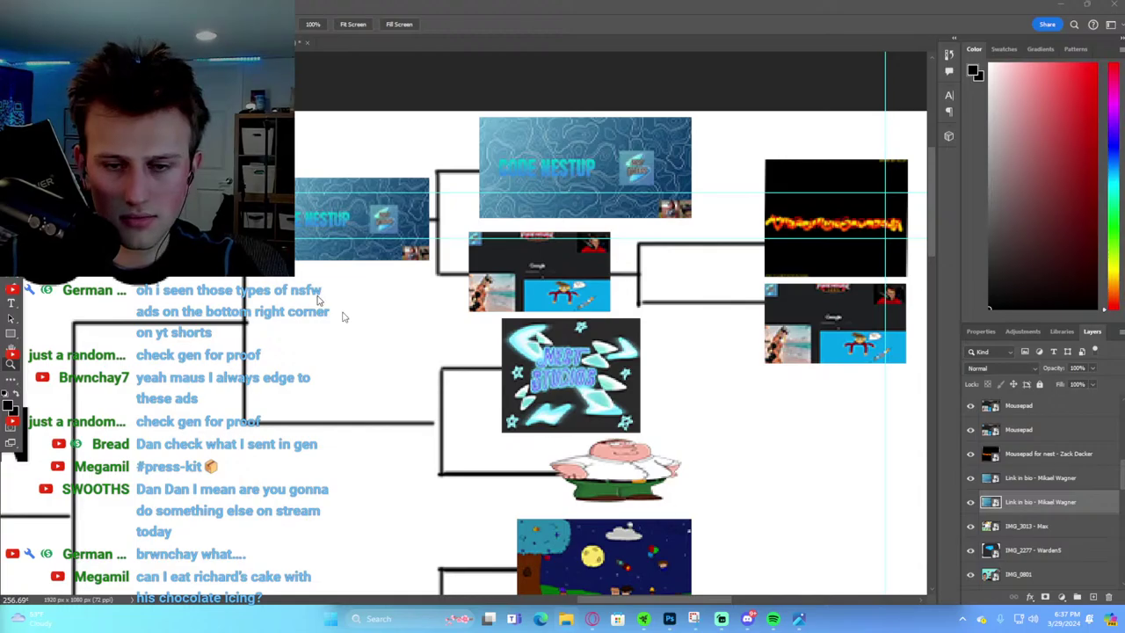
pyautogui.hotkey('alt', 'Tab')
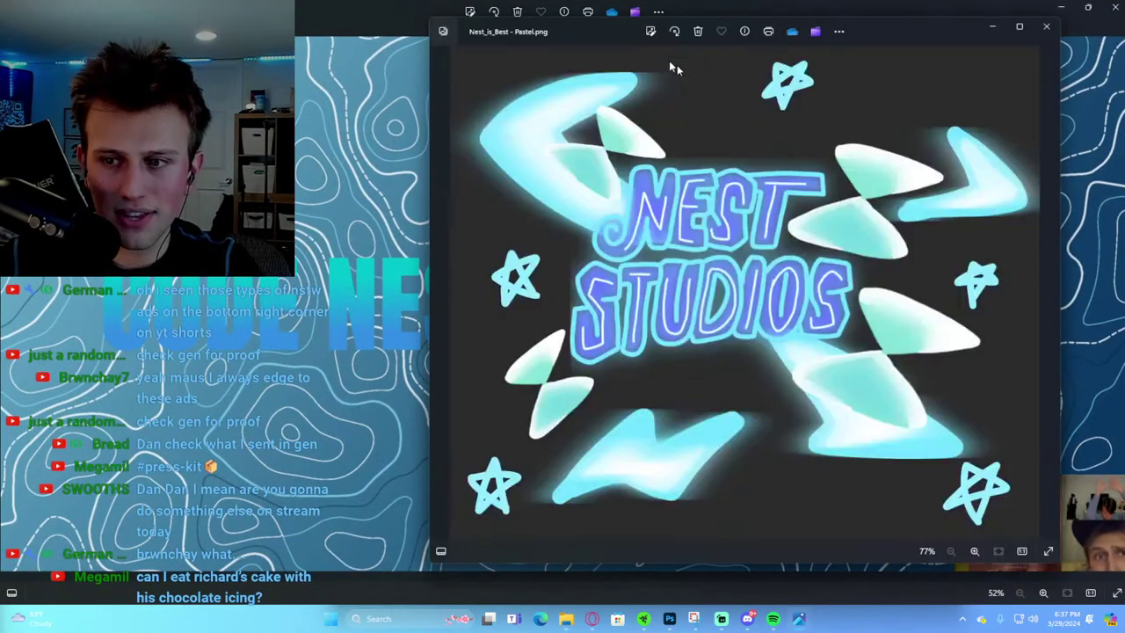
# Zoom over Nest Studios, flip to the cartoon character image, then close both viewer windows
pyautogui.scroll(3, 655, 251)
pyautogui.scroll(-3, 656, 250)
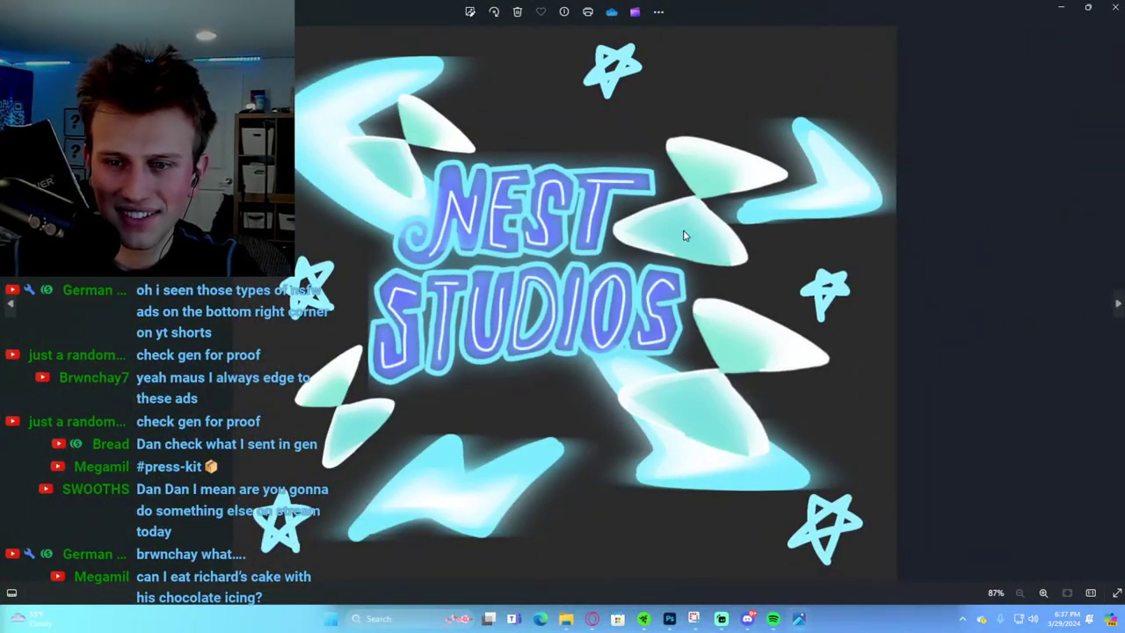
pyautogui.press('Right')
pyautogui.press('Right')
pyautogui.scroll(-2, 765, 252)
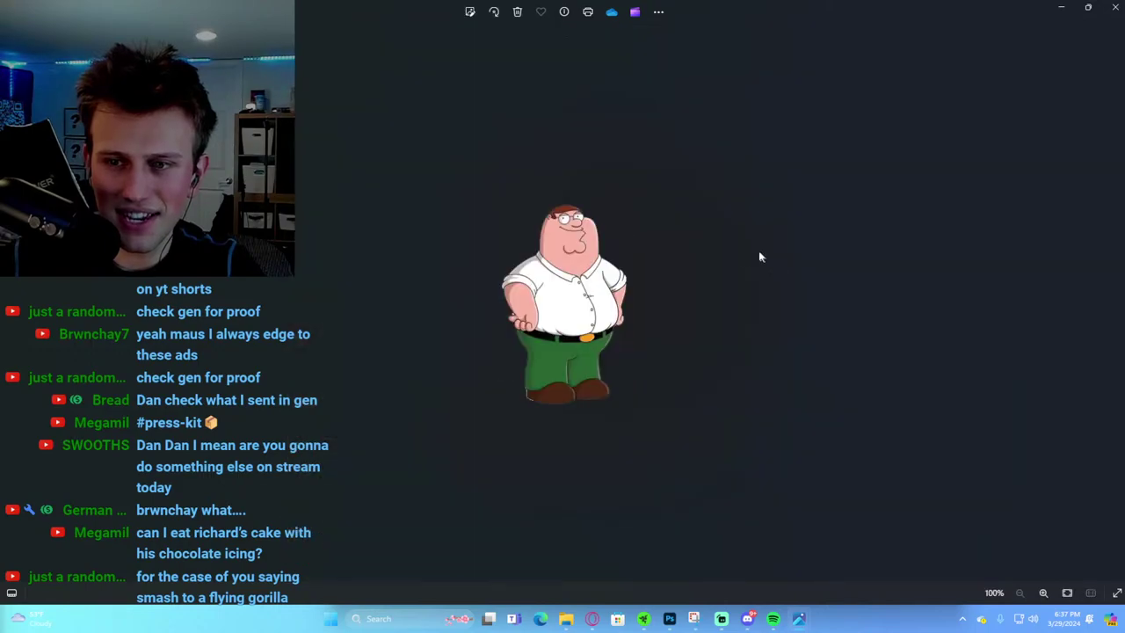
pyautogui.scroll(4, 567, 246)
pyautogui.scroll(-2, 616, 243)
pyautogui.scroll(2, 691, 238)
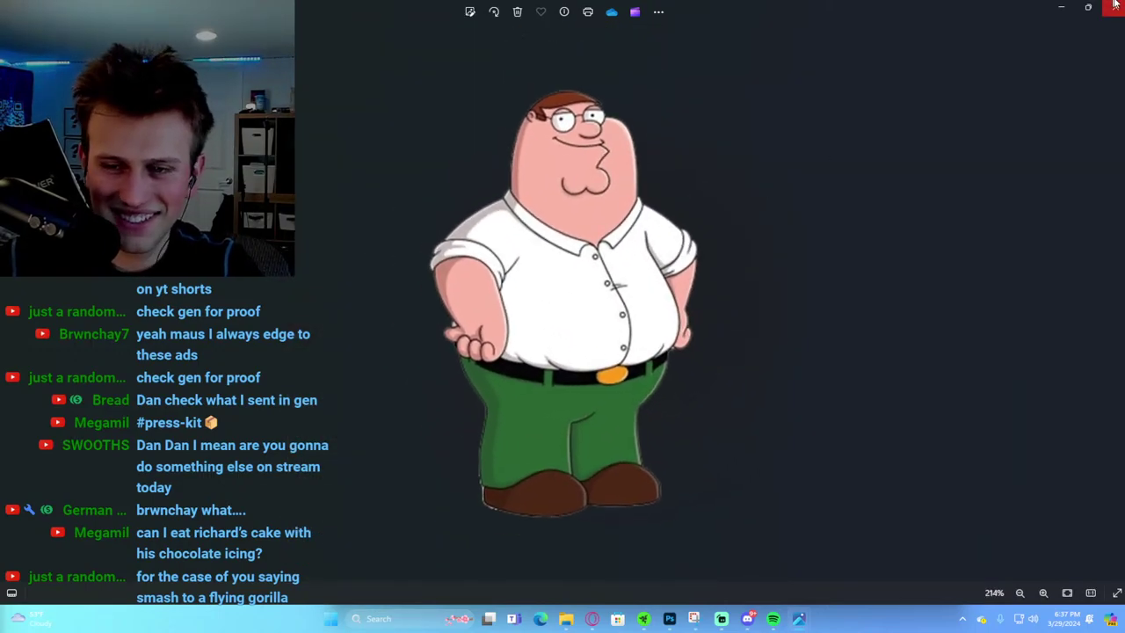
pyautogui.click(1115, 7)
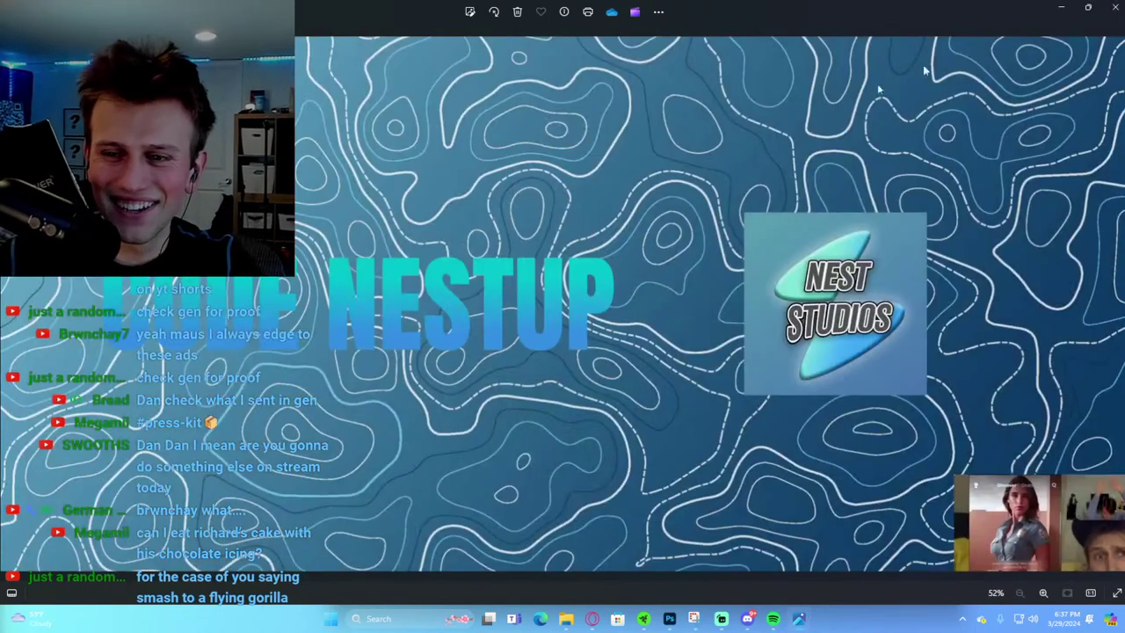
pyautogui.click(1115, 7)
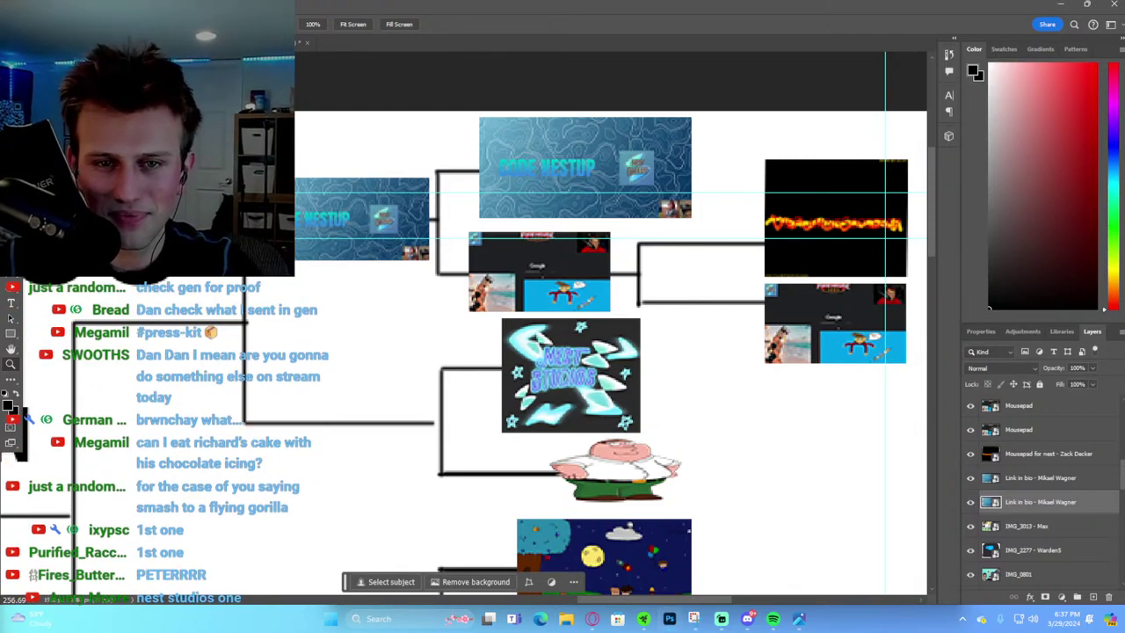
# Alt-drag a copy of Nest Studios into the next round past Peter Griffin, then bring up Photos
pyautogui.press('v')
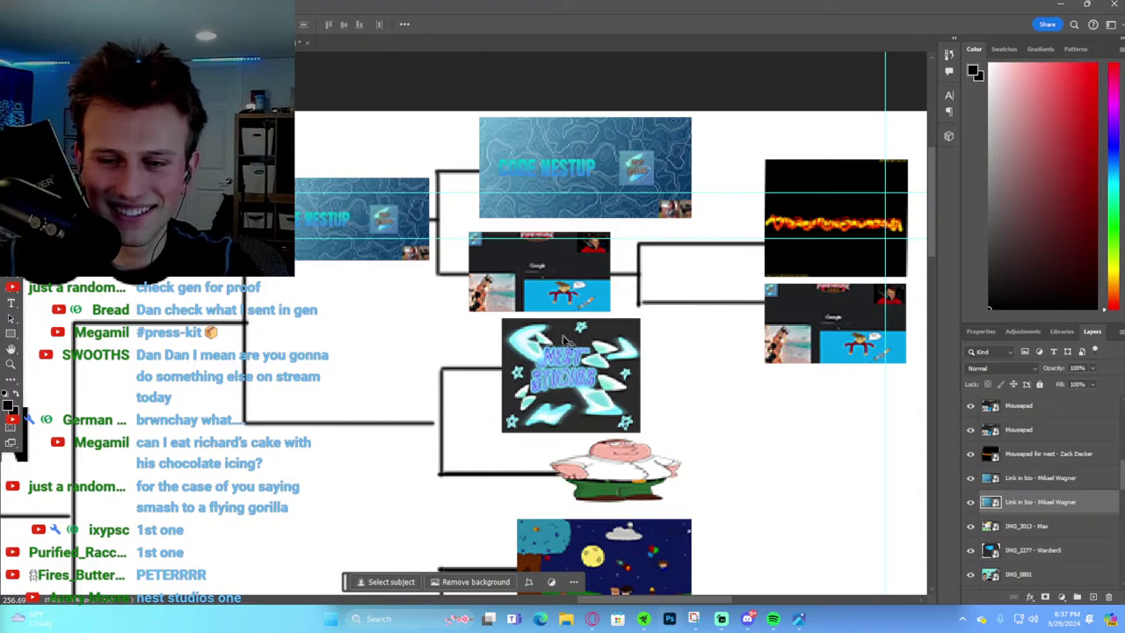
pyautogui.moveTo(606, 383); pyautogui.dragTo(402, 378)
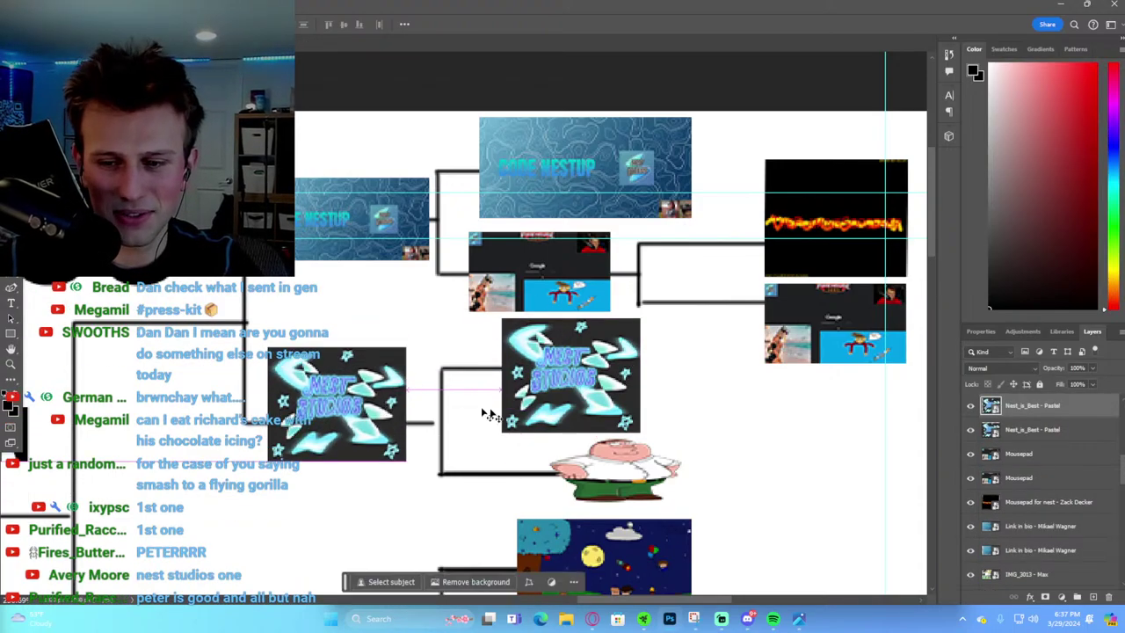
pyautogui.press('h')
pyautogui.scroll(-3, 528, 369)
pyautogui.scroll(5, 563, 335)
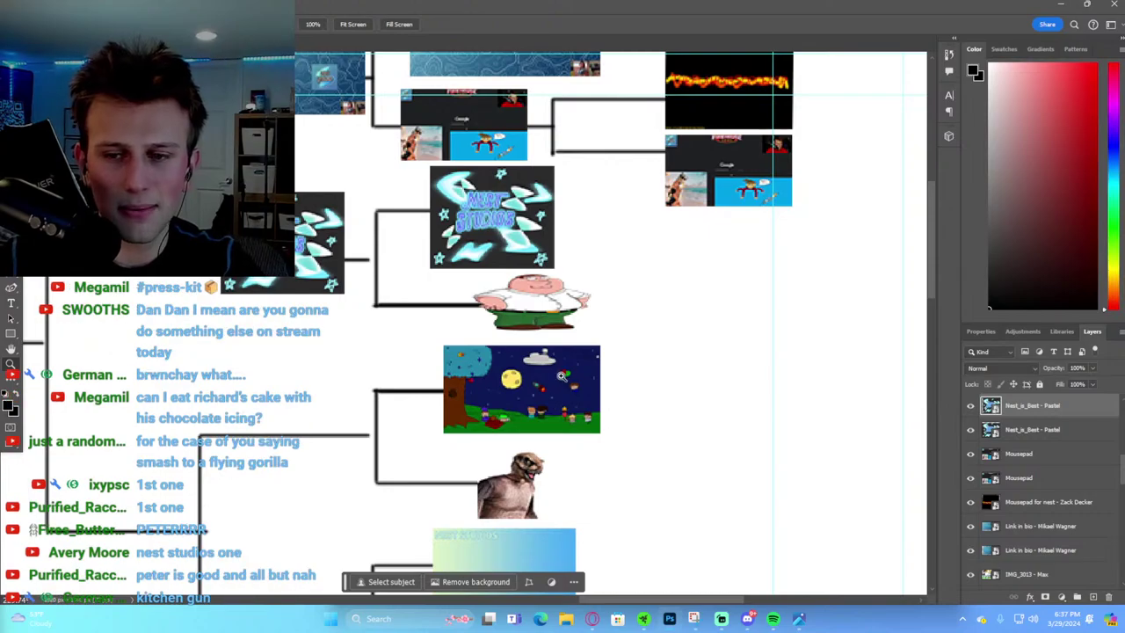
pyautogui.scroll(2, 502, 348)
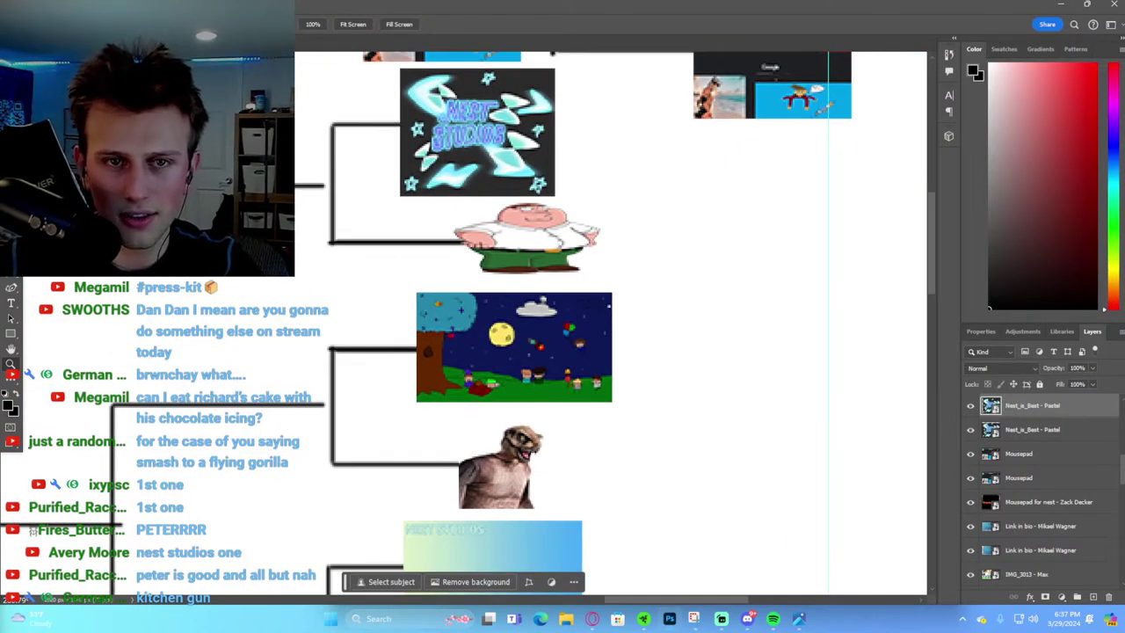
pyautogui.press('v')
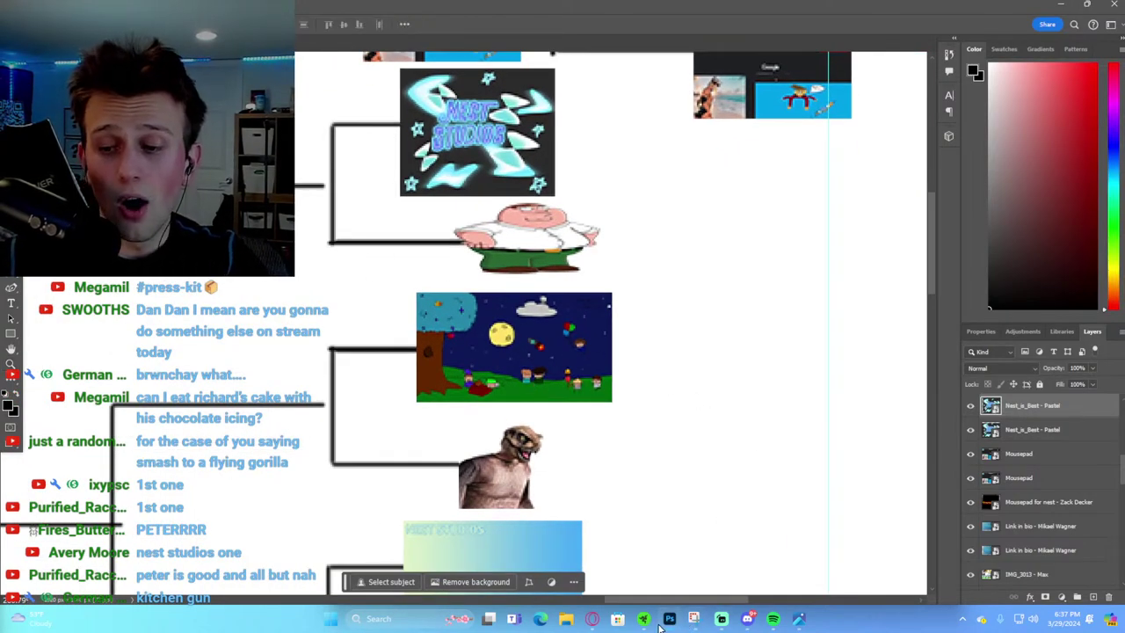
pyautogui.click(799, 619)
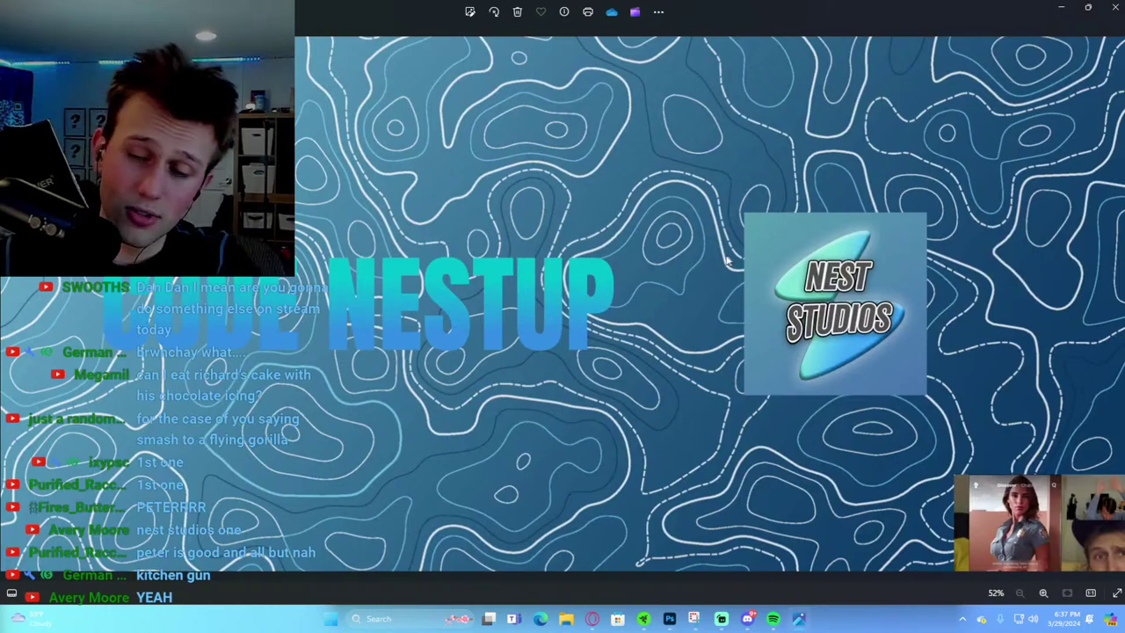
# Step to the Nest Night drawing and zoom and pan around it to inspect details
pyautogui.press('Right')
pyautogui.press('Right')
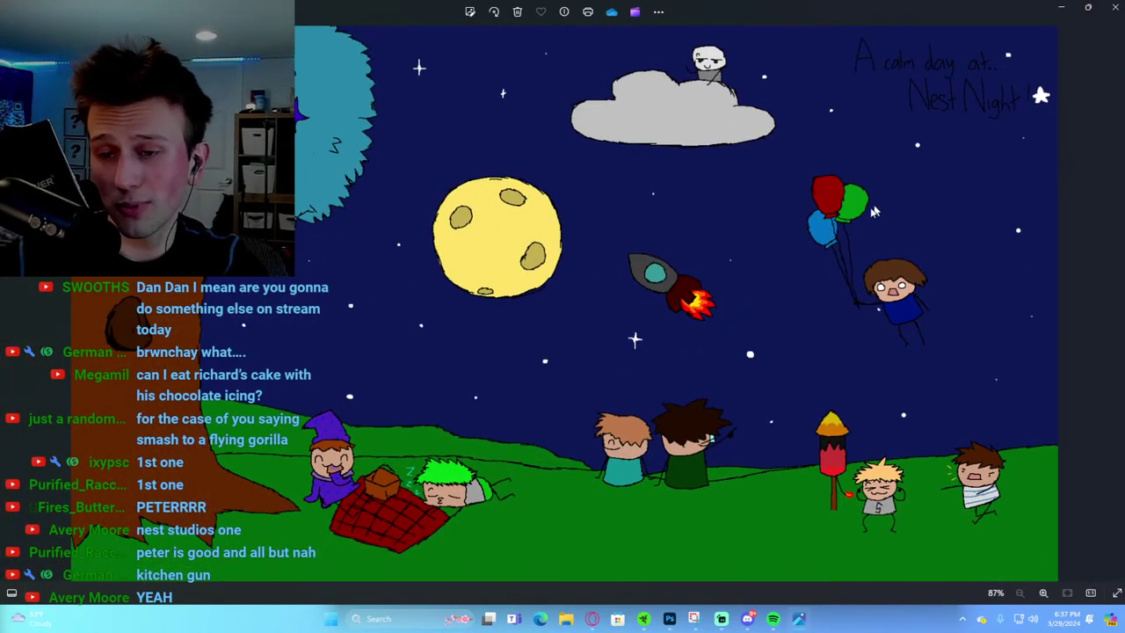
pyautogui.scroll(6, 506, 315)
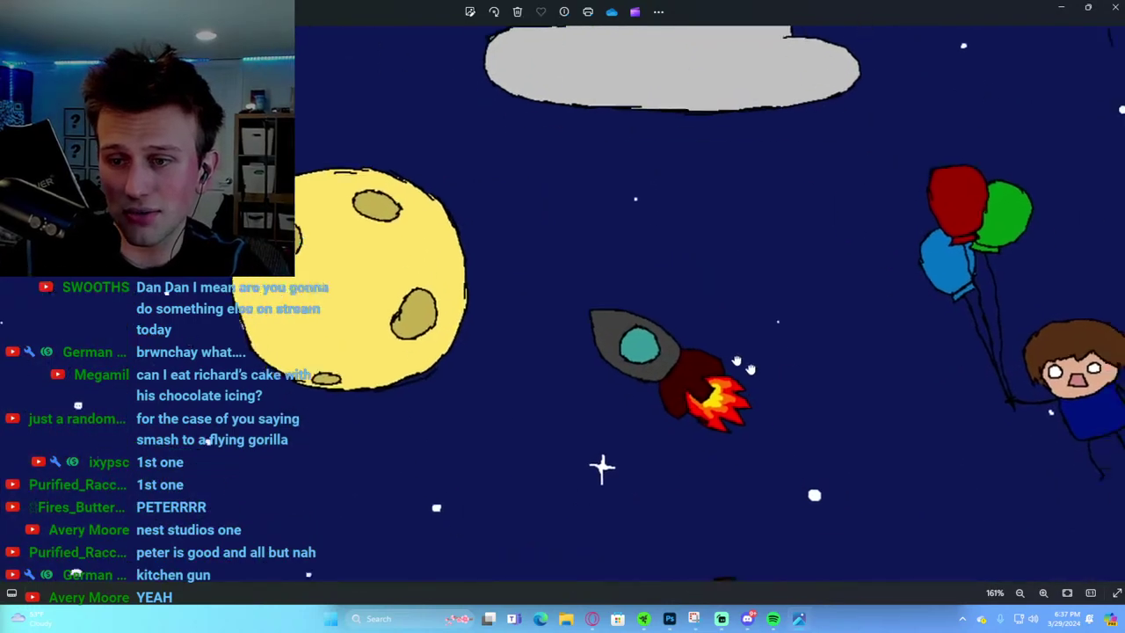
pyautogui.hscroll(-3, 635, 357)
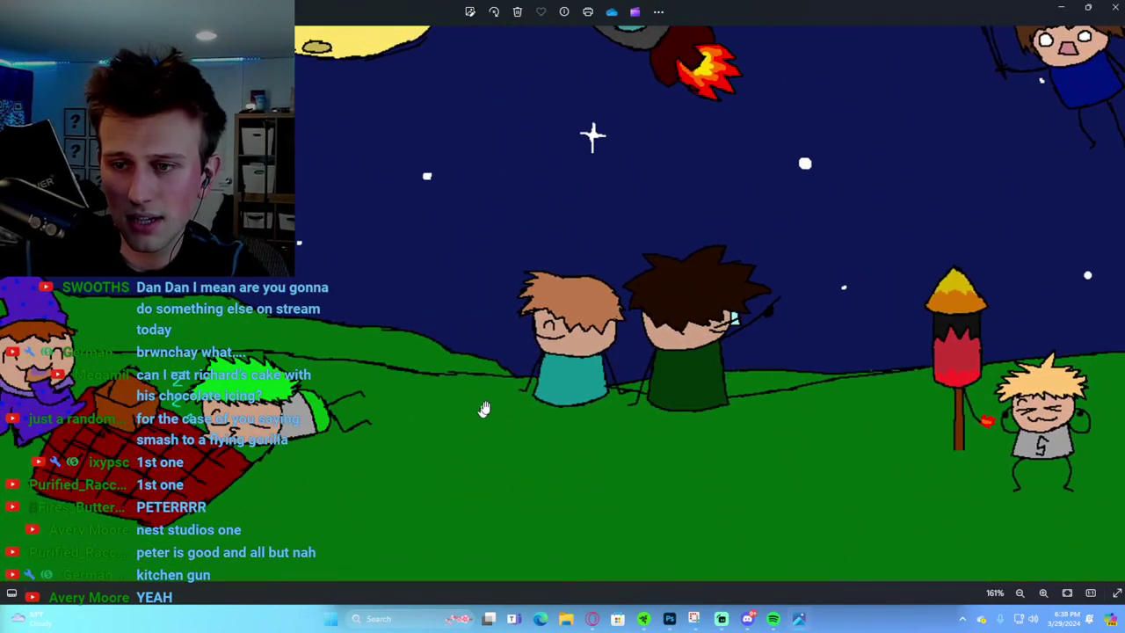
pyautogui.hscroll(-5, 573, 365)
pyautogui.scroll(2, 184, 371)
pyautogui.hscroll(6, 819, 262)
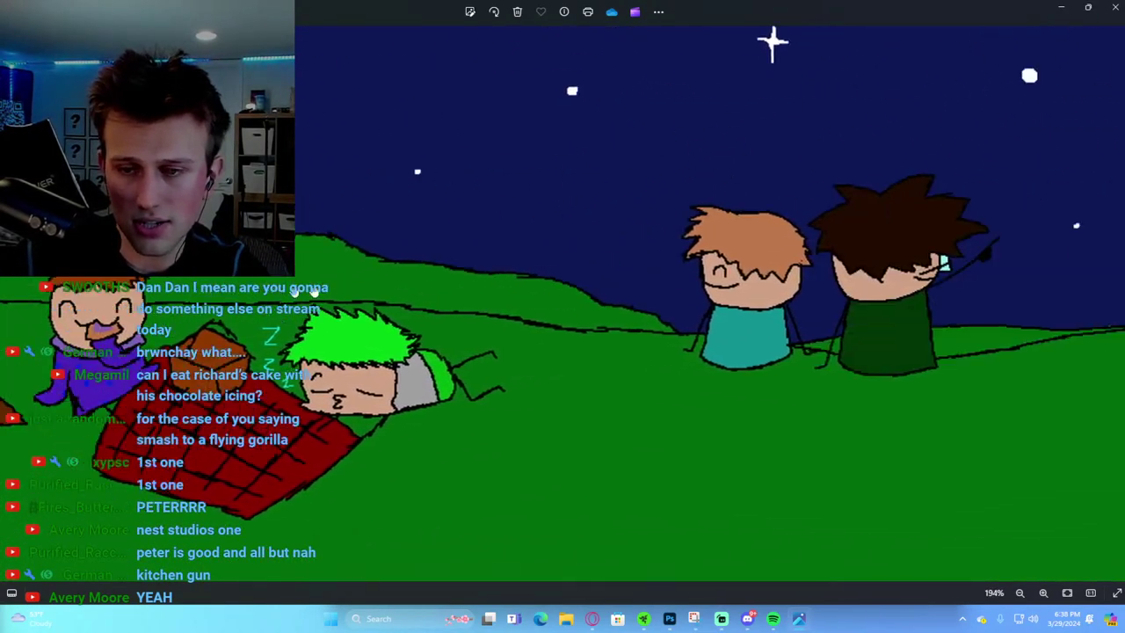
pyautogui.hscroll(5, 819, 262)
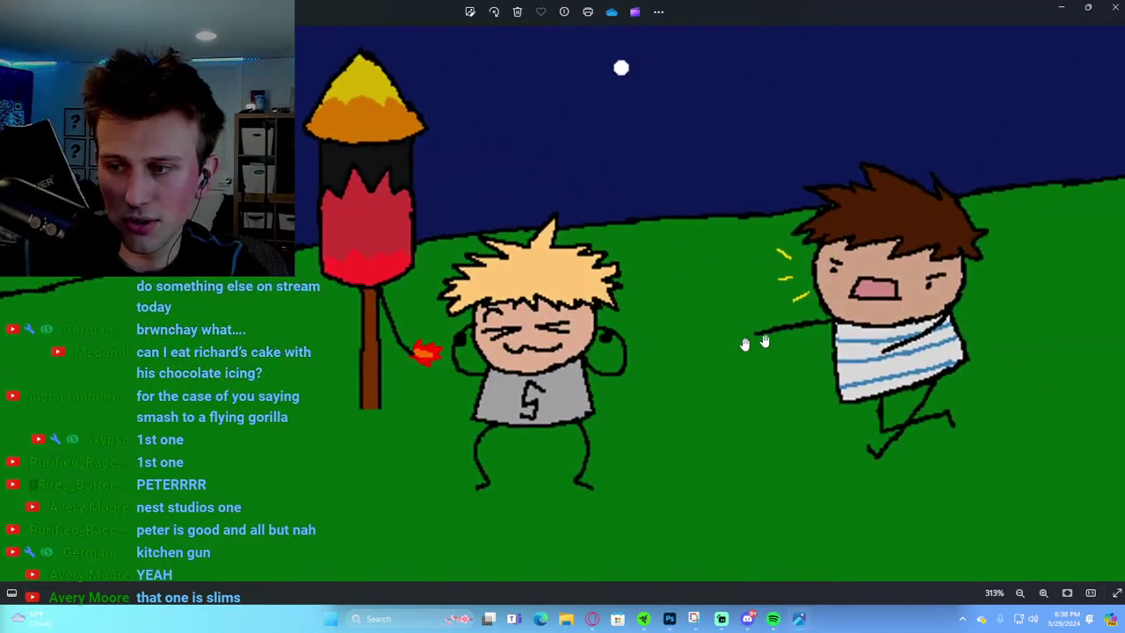
pyautogui.scroll(-2, 874, 314)
pyautogui.scroll(-3, 874, 314)
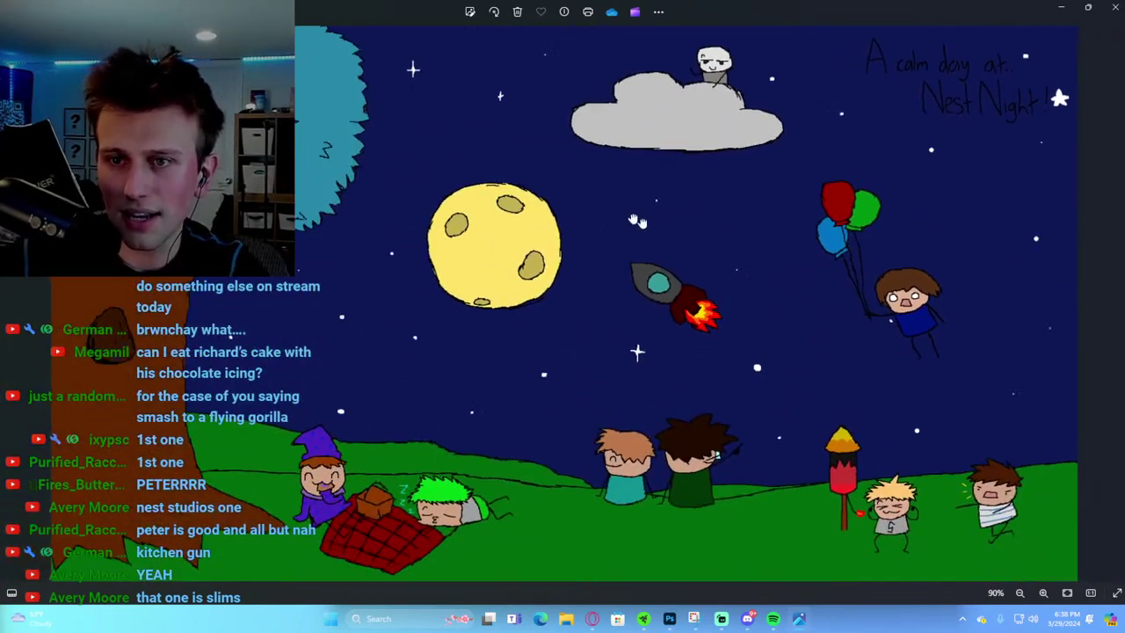
pyautogui.scroll(8, 684, 158)
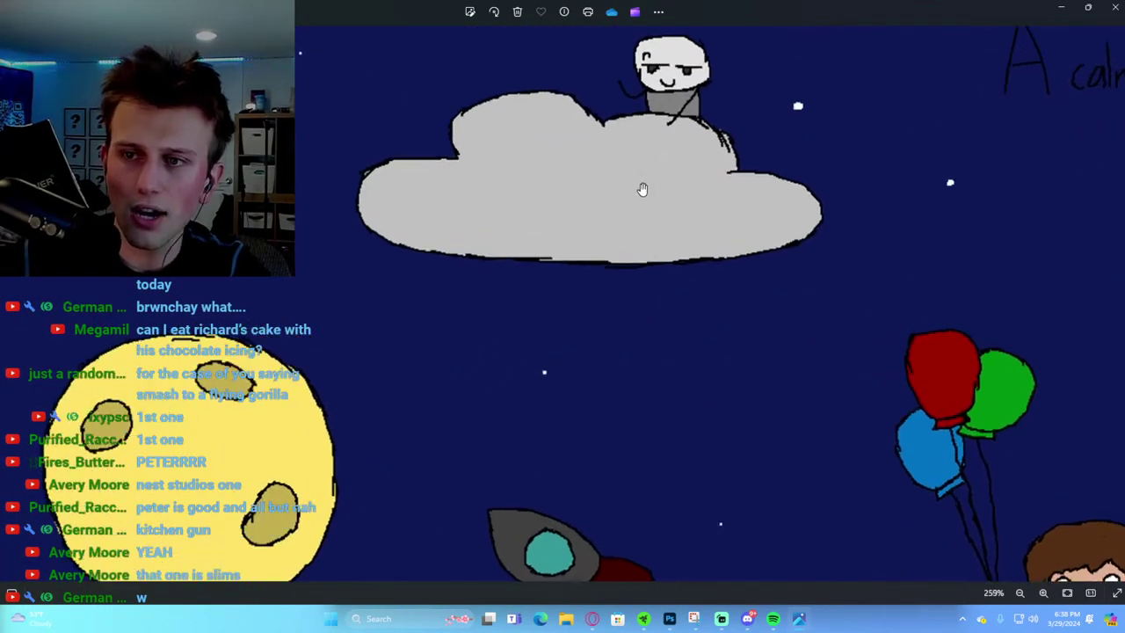
pyautogui.scroll(-4, 668, 223)
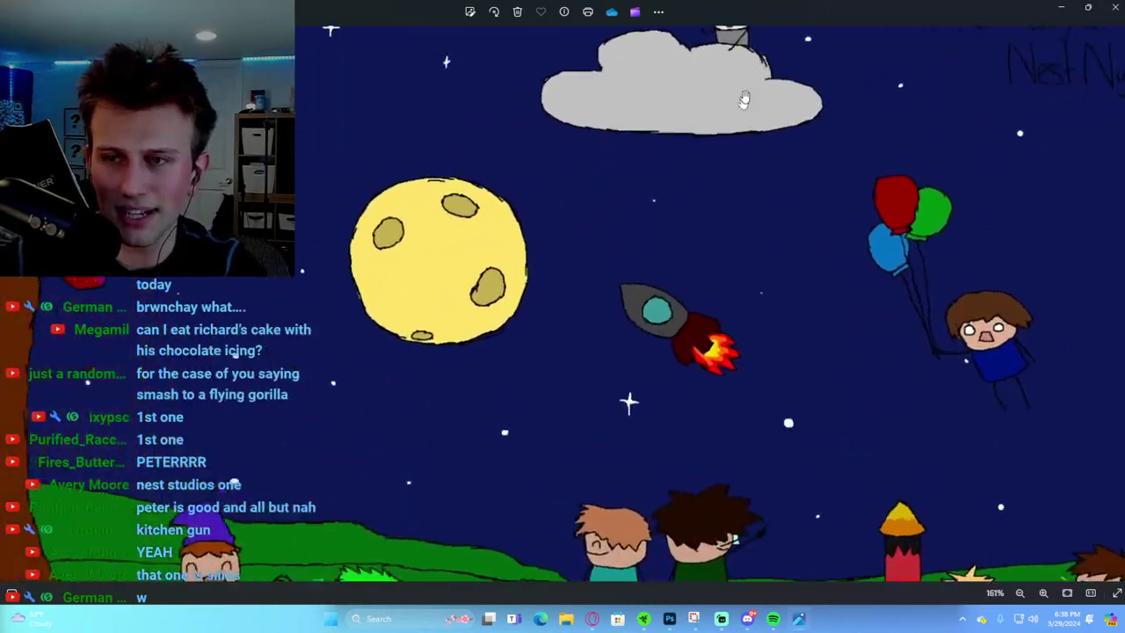
pyautogui.scroll(5, 613, 220)
pyautogui.scroll(2, 670, 343)
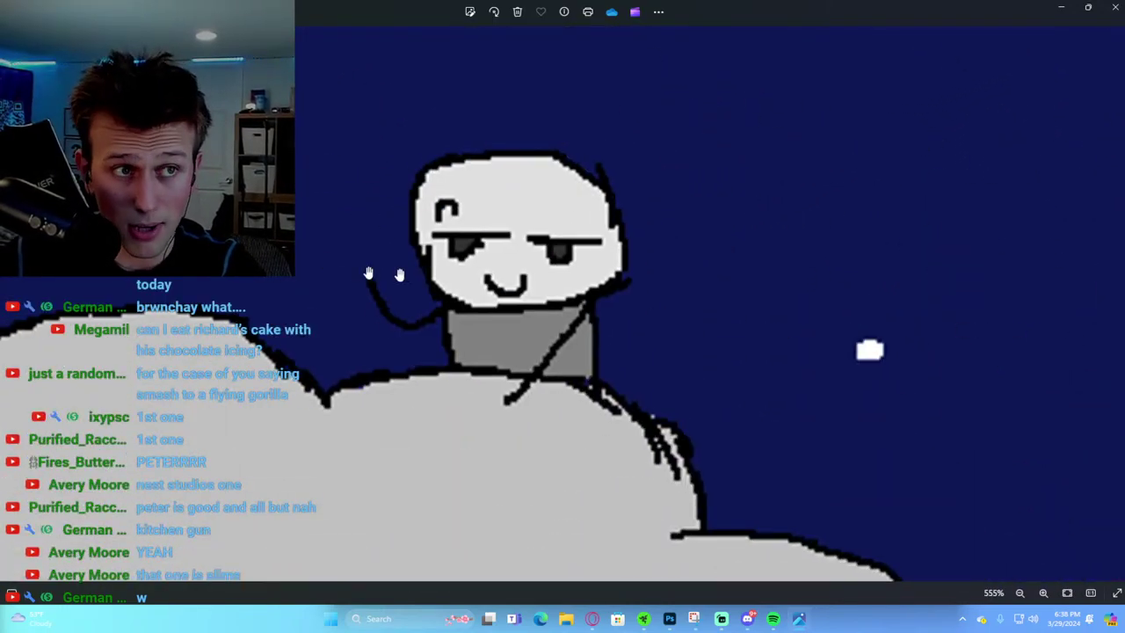
pyautogui.scroll(-6, 369, 269)
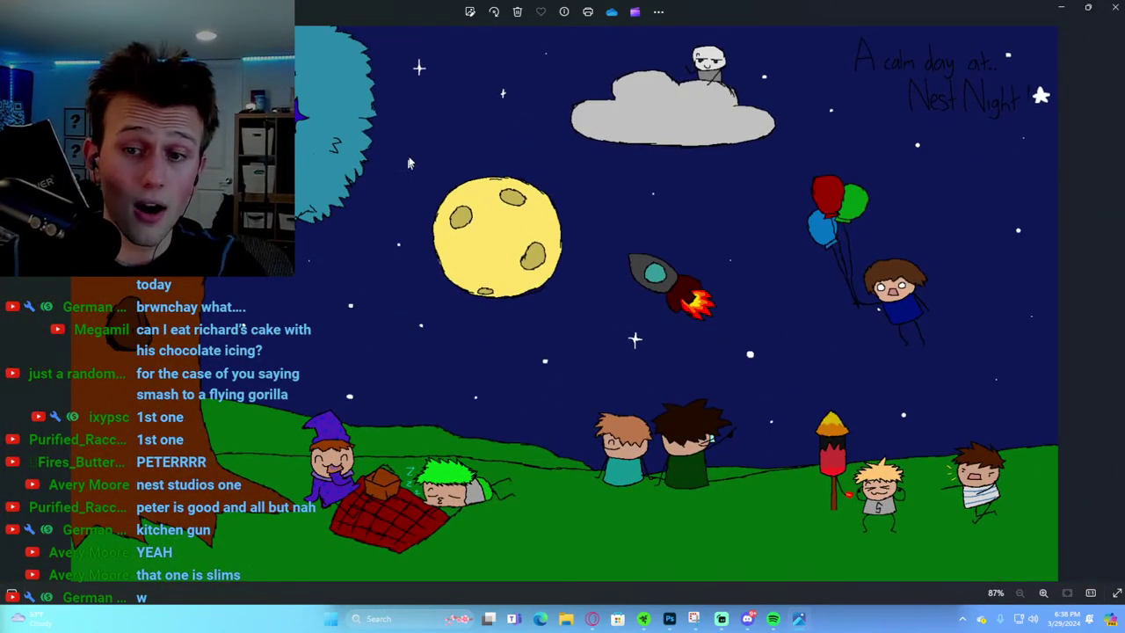
# Re-maximize the viewer, advance to the dinosaur-costume image, then close Photos
pyautogui.click(1088, 7)
pyautogui.press('super+Up')
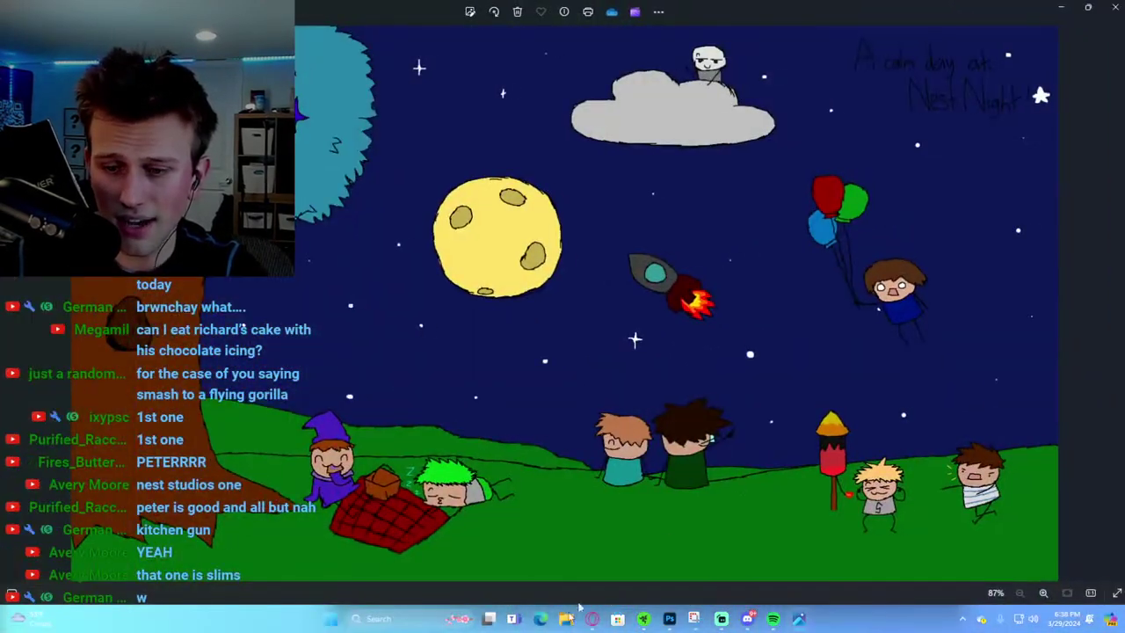
pyautogui.moveTo(592, 618)
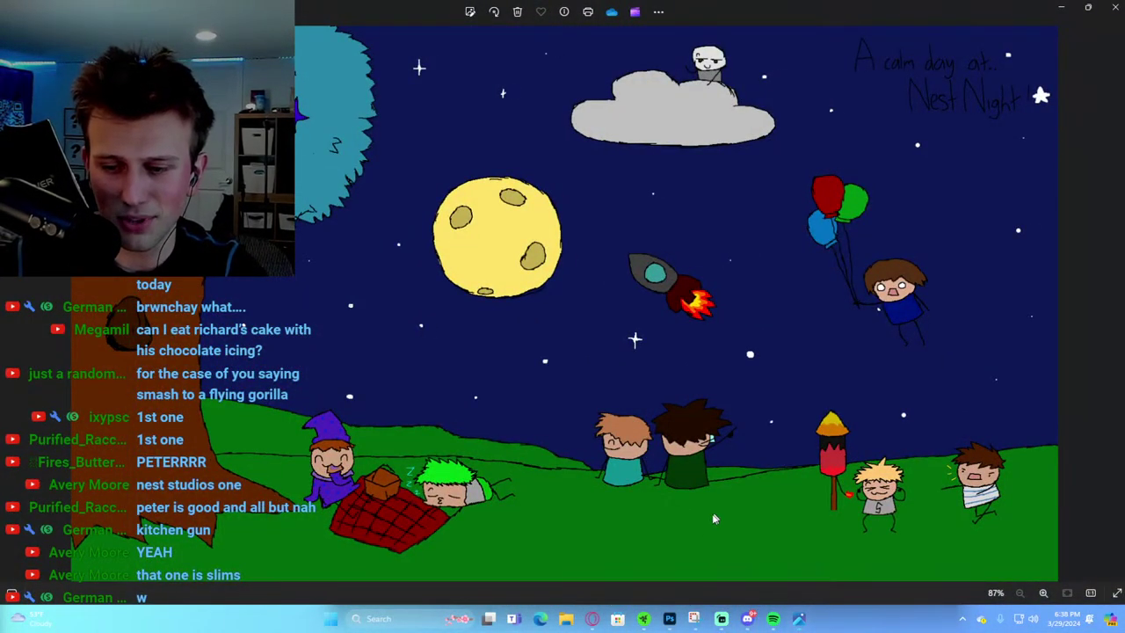
pyautogui.press('Right')
pyautogui.press('Right')
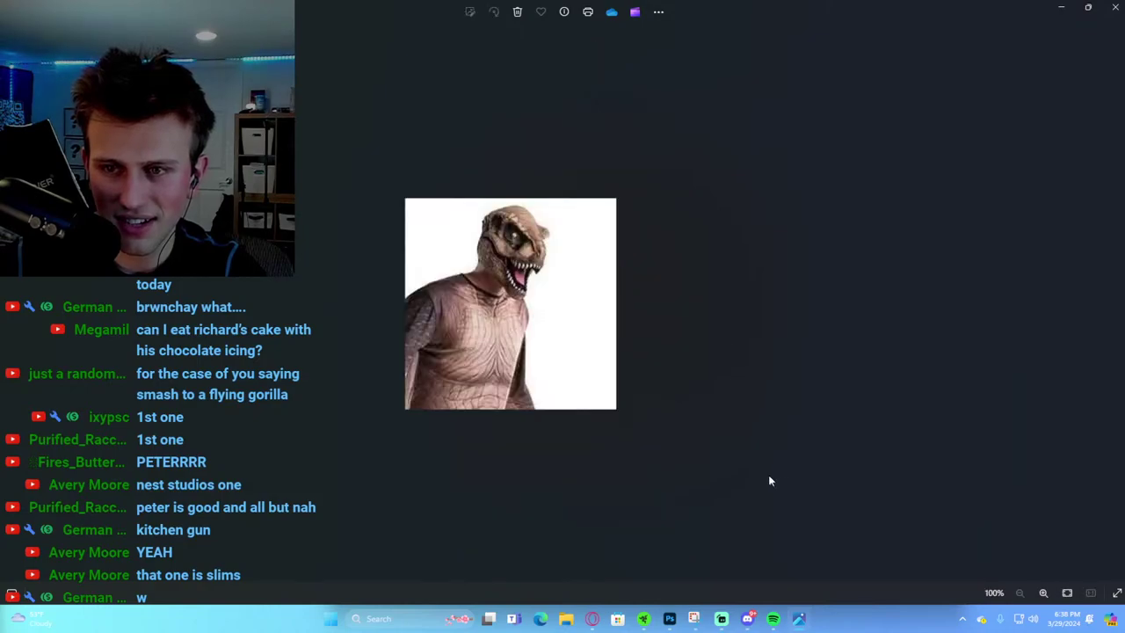
pyautogui.scroll(5, 552, 364)
pyautogui.scroll(1, 563, 356)
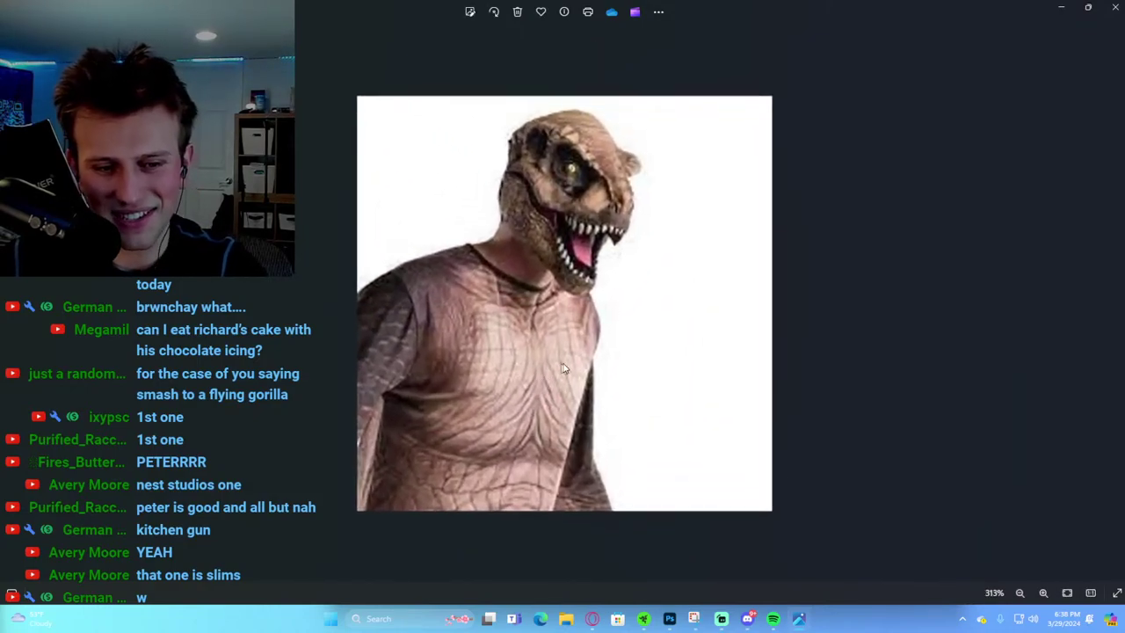
pyautogui.scroll(-1, 453, 290)
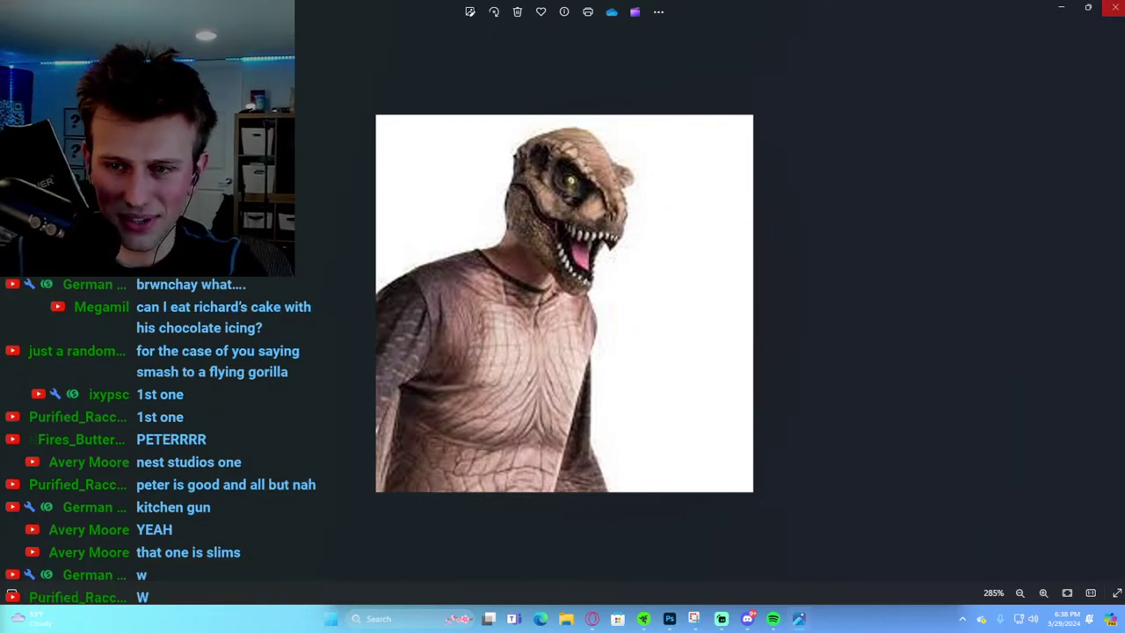
pyautogui.click(1115, 7)
pyautogui.scroll(-1, 715, 171)
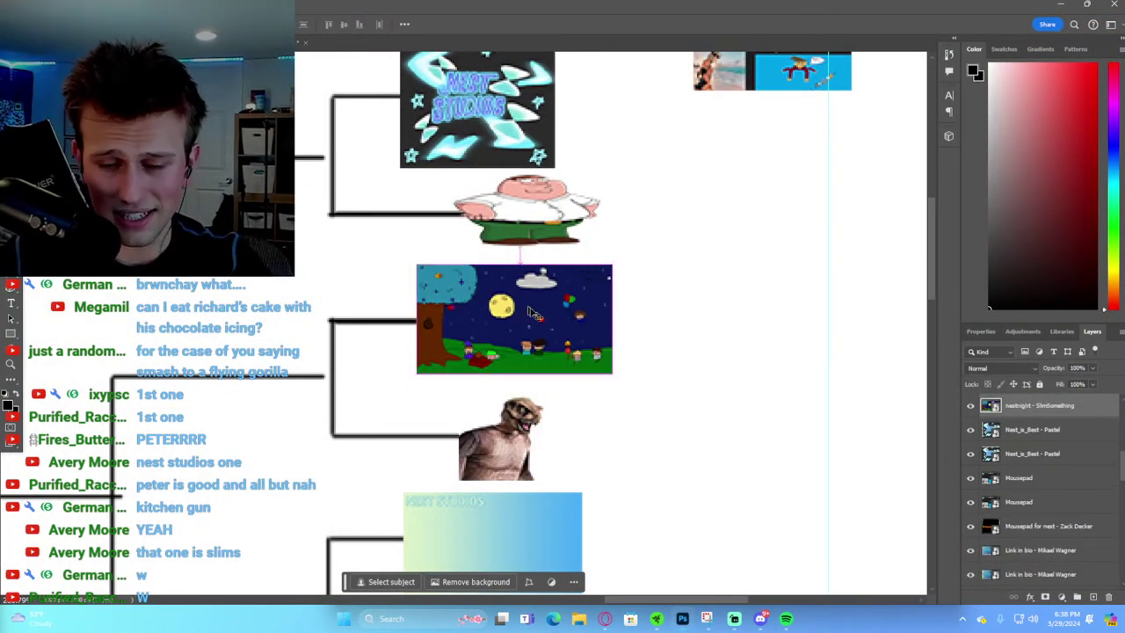
# Alt-drag a copy of the night-sky drawing into the next-round bracket slot
pyautogui.moveTo(532, 312); pyautogui.dragTo(243, 366)
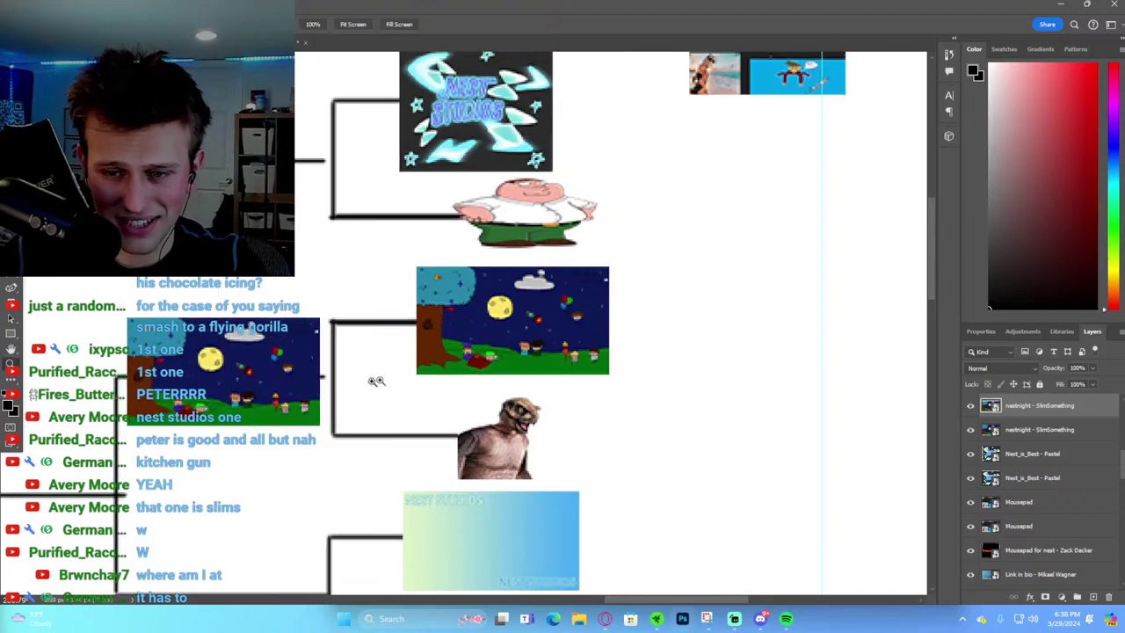
pyautogui.scroll(-5, 377, 381)
pyautogui.scroll(4, 372, 467)
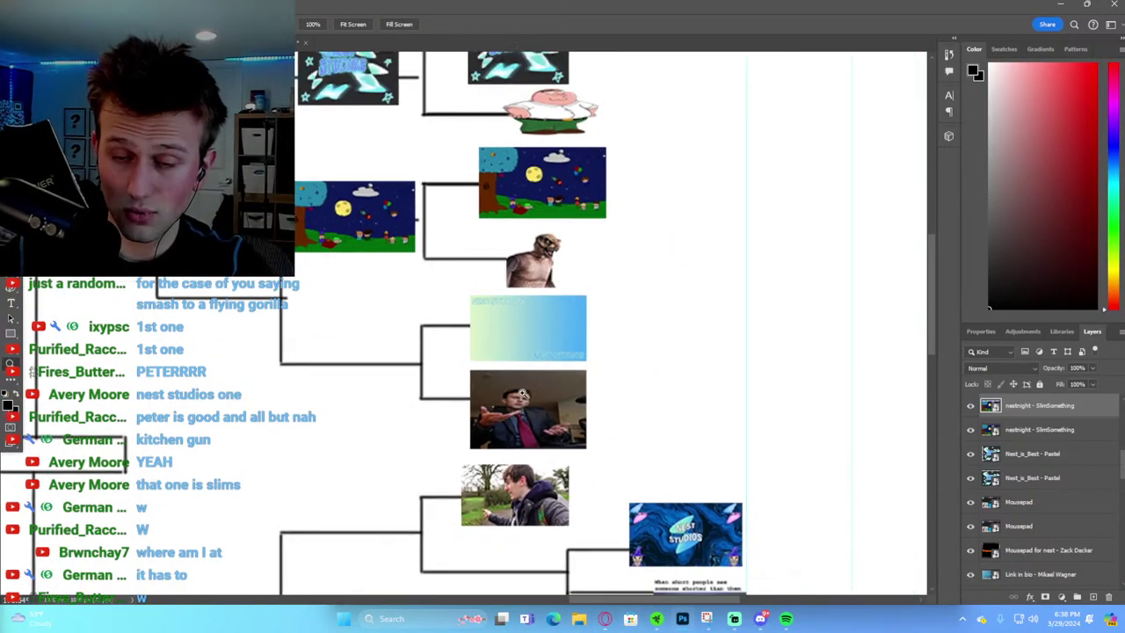
pyautogui.scroll(-5, 434, 428)
pyautogui.scroll(5, 624, 436)
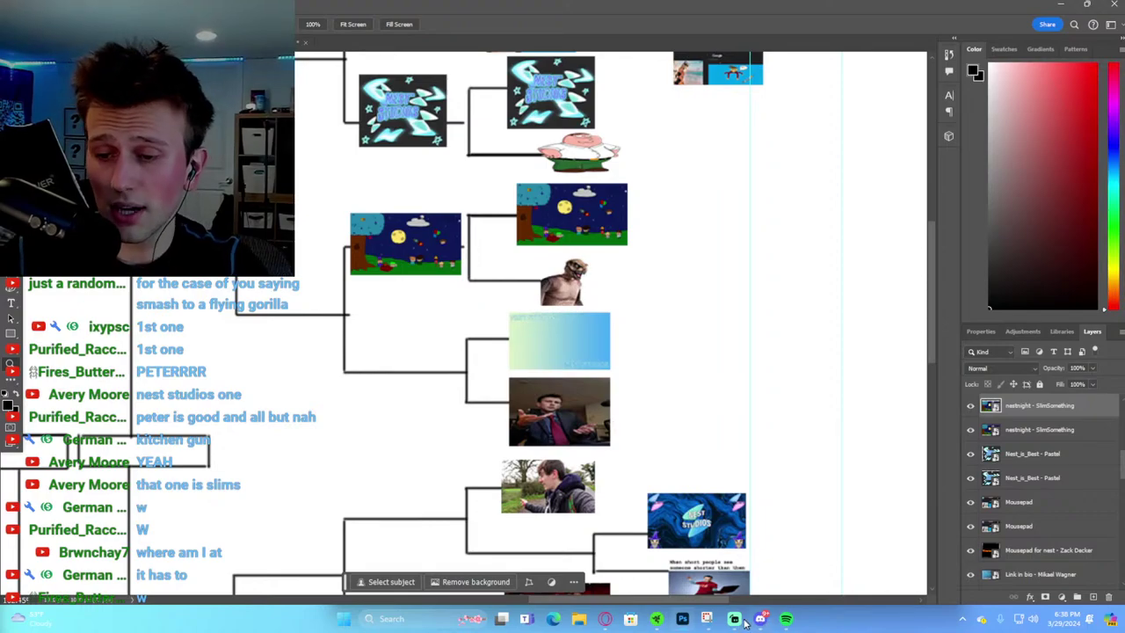
# Close the stray save dialog and screenshot window, then minimize File Explorer back to the bracket
pyautogui.click(743, 620)
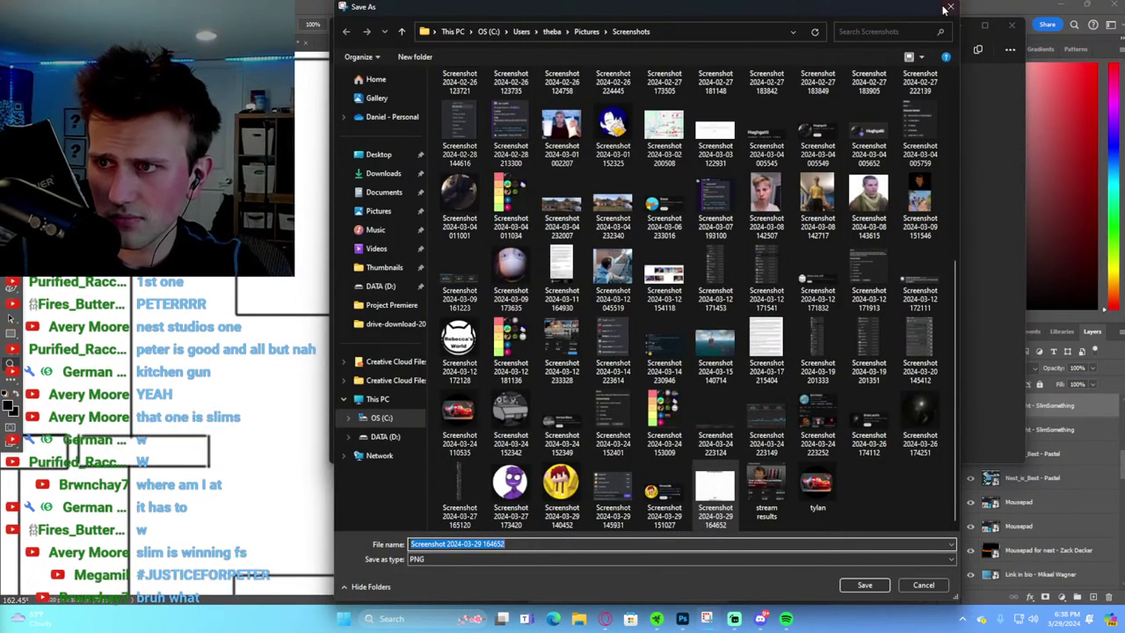
pyautogui.click(949, 7)
pyautogui.click(1011, 20)
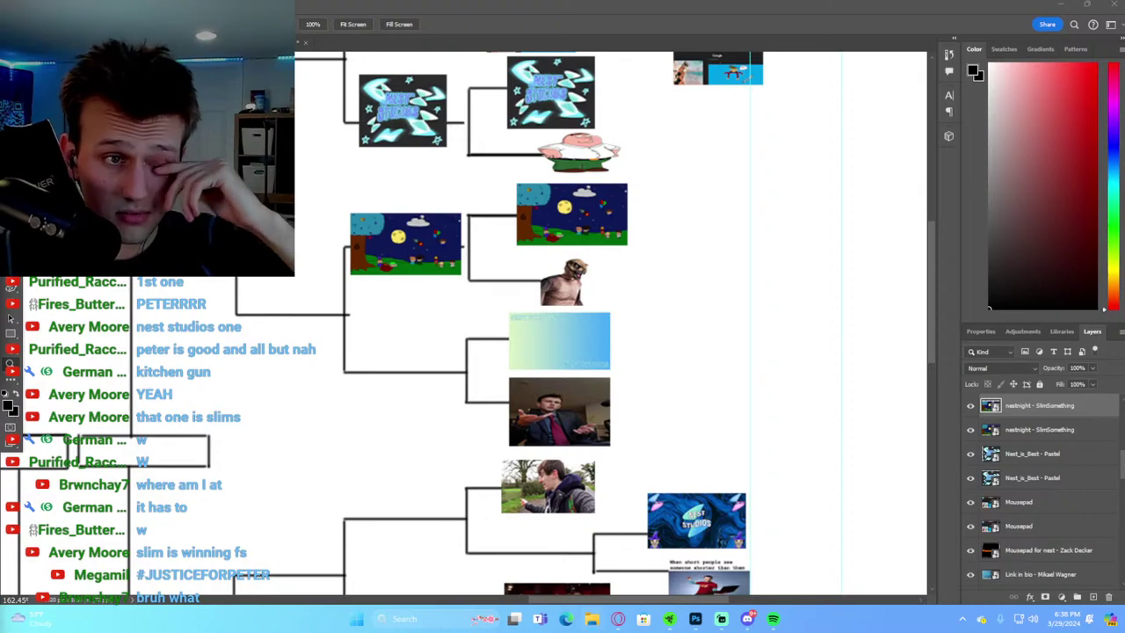
pyautogui.scroll(-2, 286, 377)
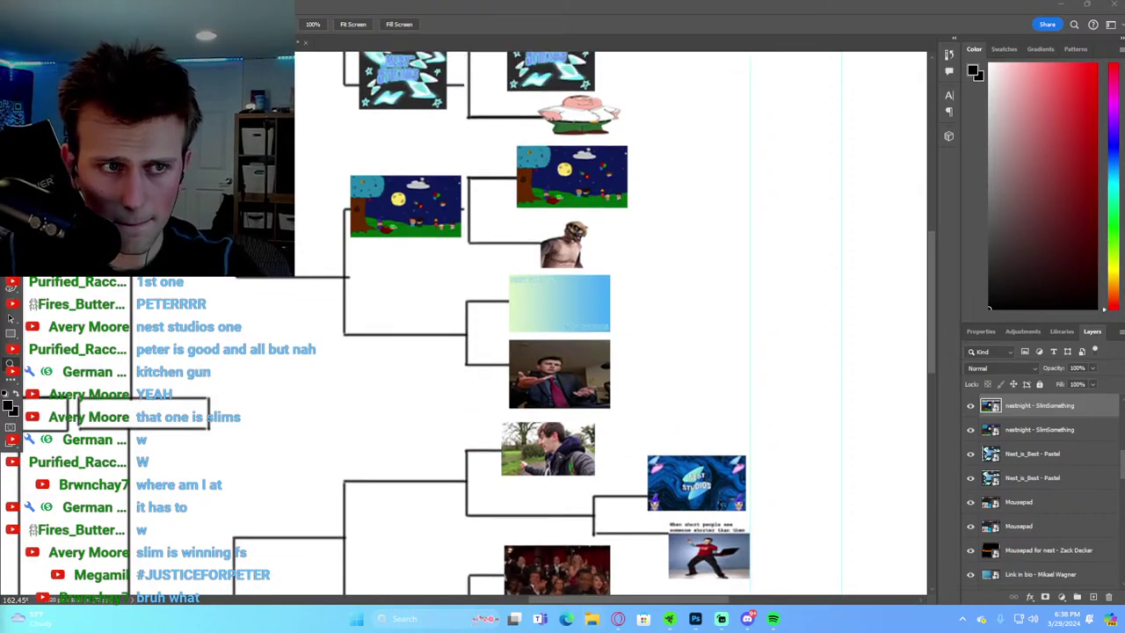
pyautogui.moveTo(422, 396); pyautogui.dragTo(434, 1)
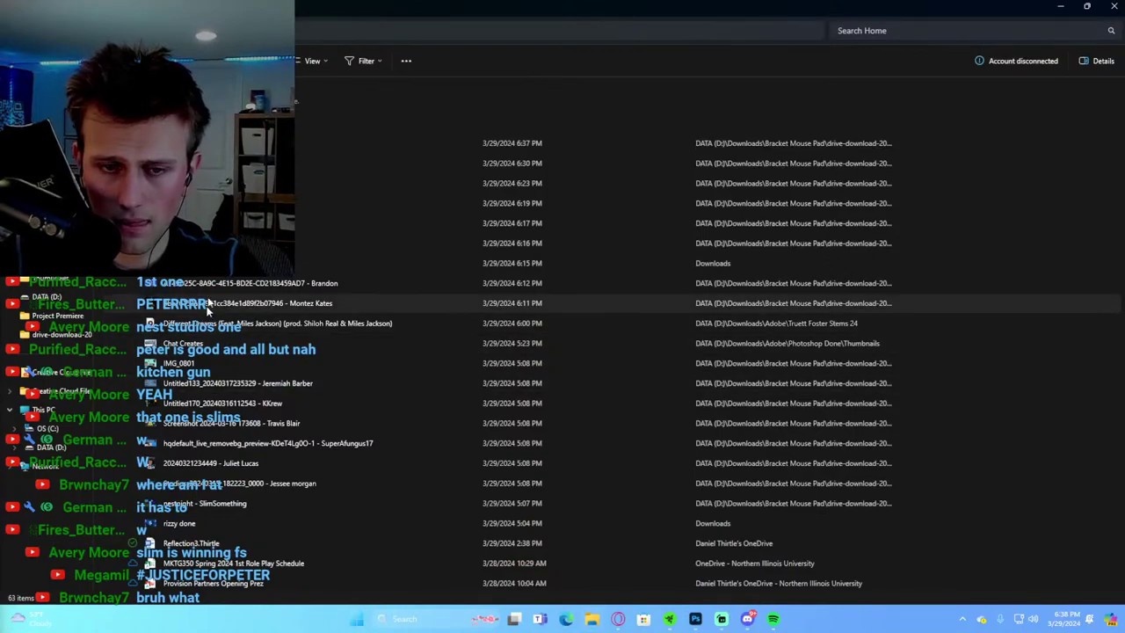
pyautogui.press('super+Down')
pyautogui.press('super+Down')
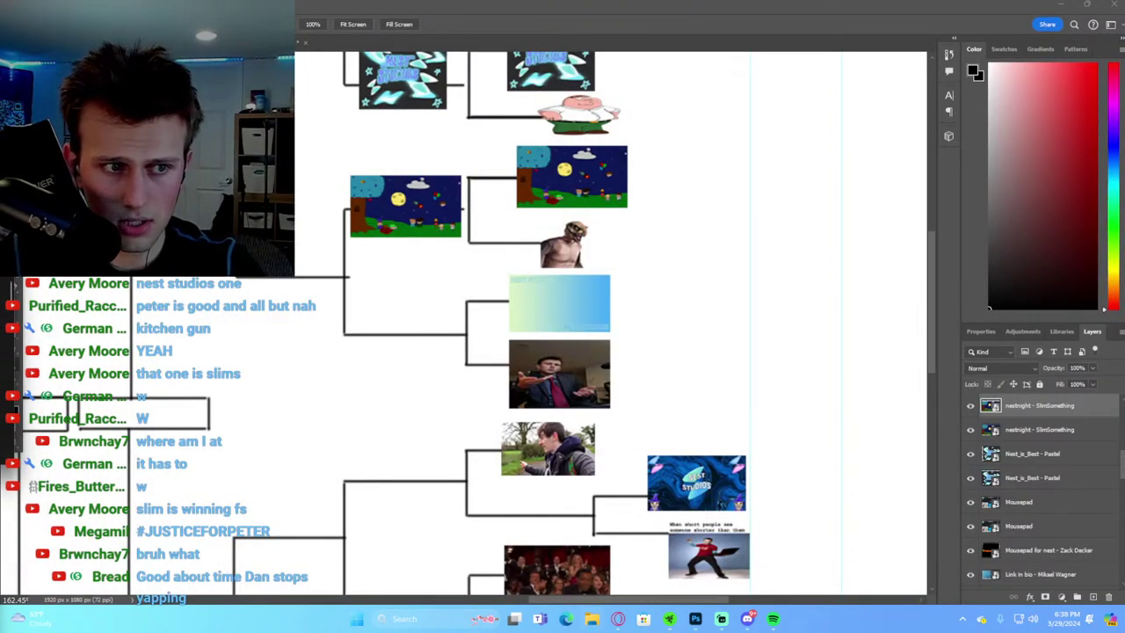
pyautogui.scroll(-20, 515, 404)
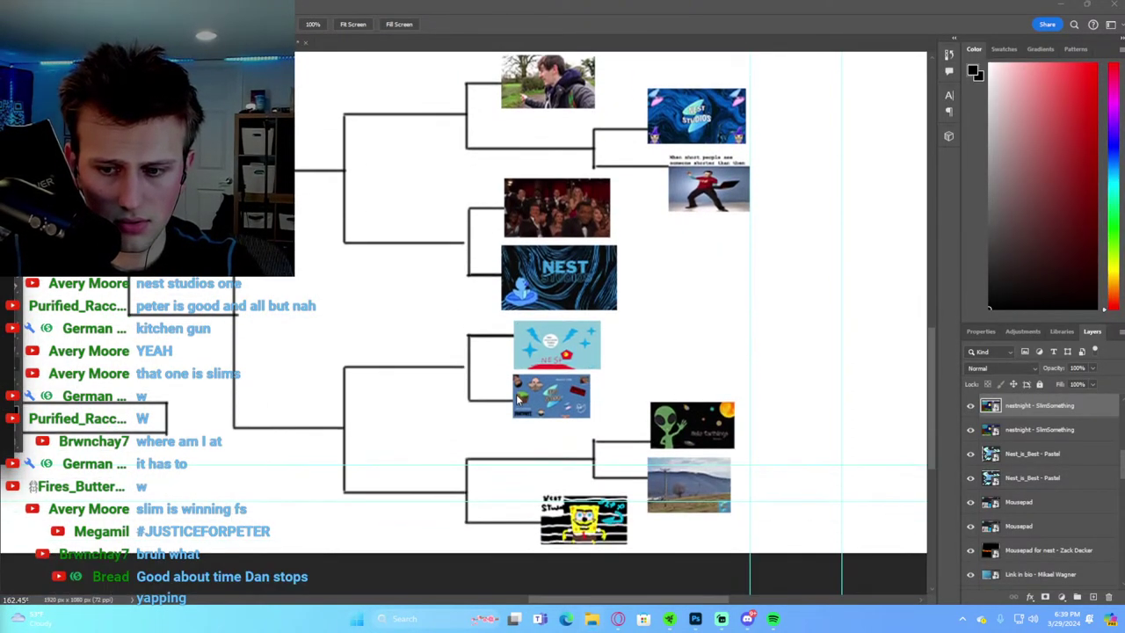
pyautogui.scroll(6, 516, 393)
pyautogui.scroll(13, 515, 390)
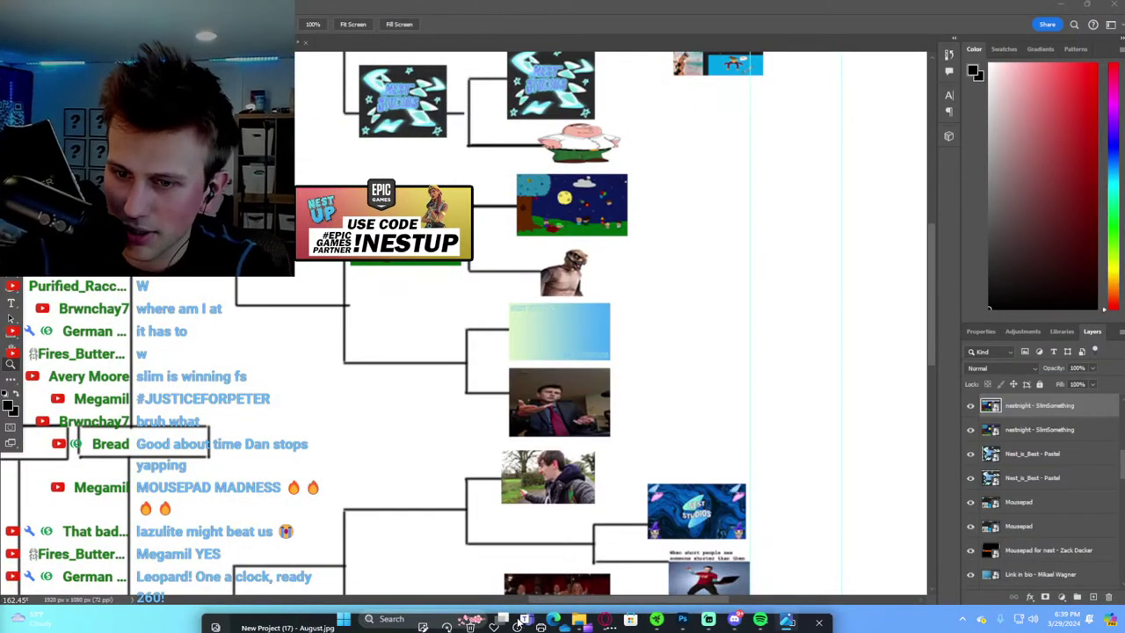
# Advance to the suit-and-tie portrait and zoom in to inspect it
pyautogui.press('Right')
pyautogui.press('Right')
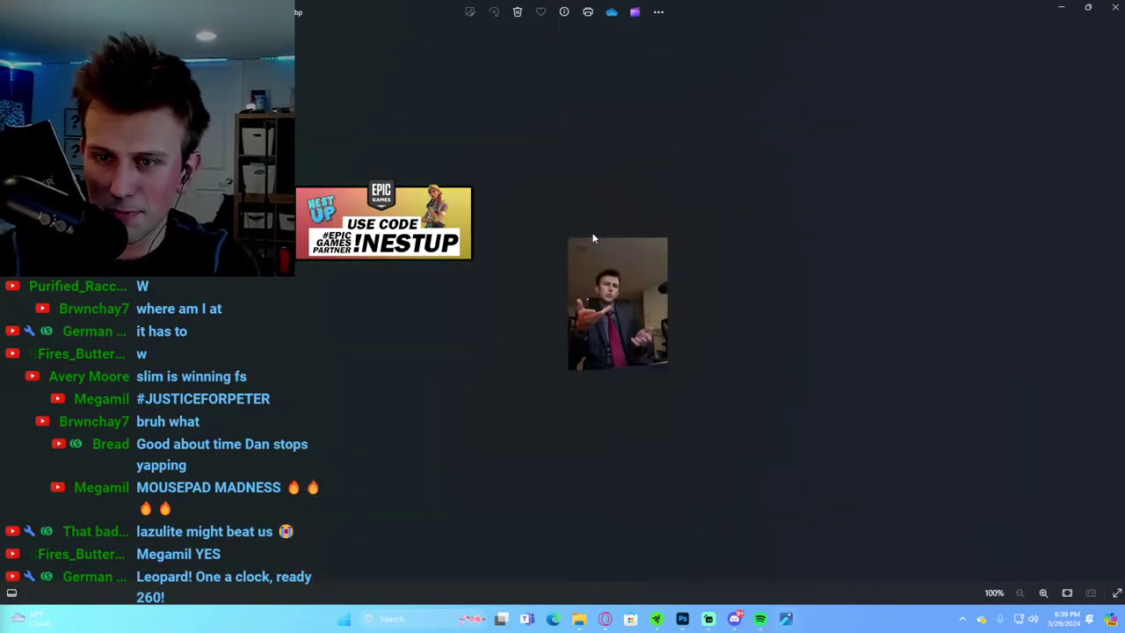
pyautogui.scroll(5, 557, 233)
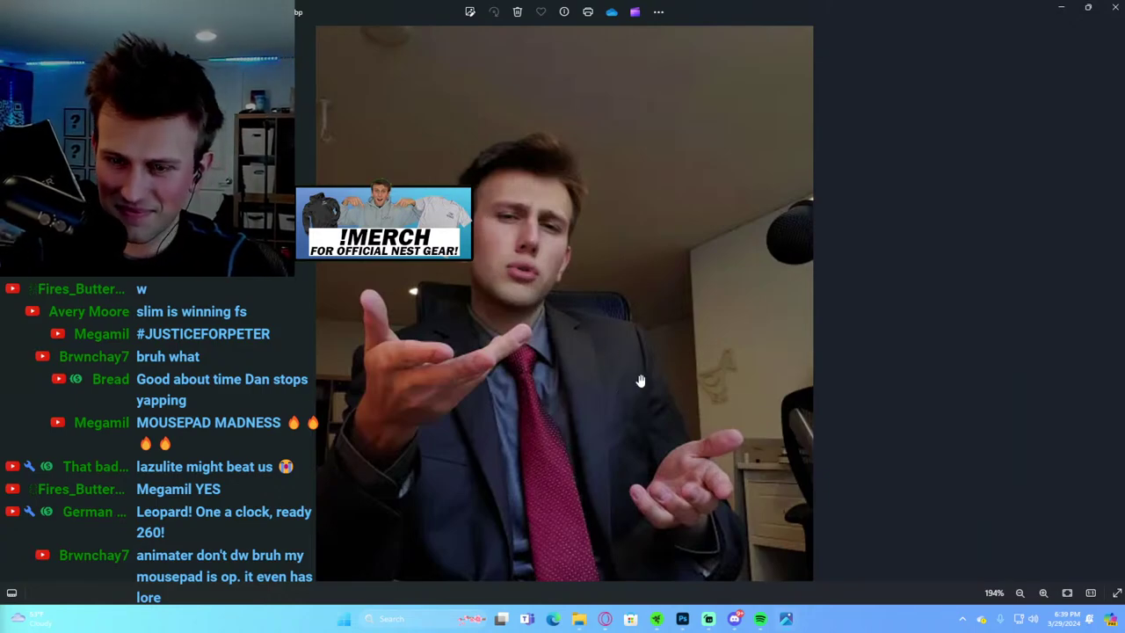
pyautogui.scroll(-5, 513, 350)
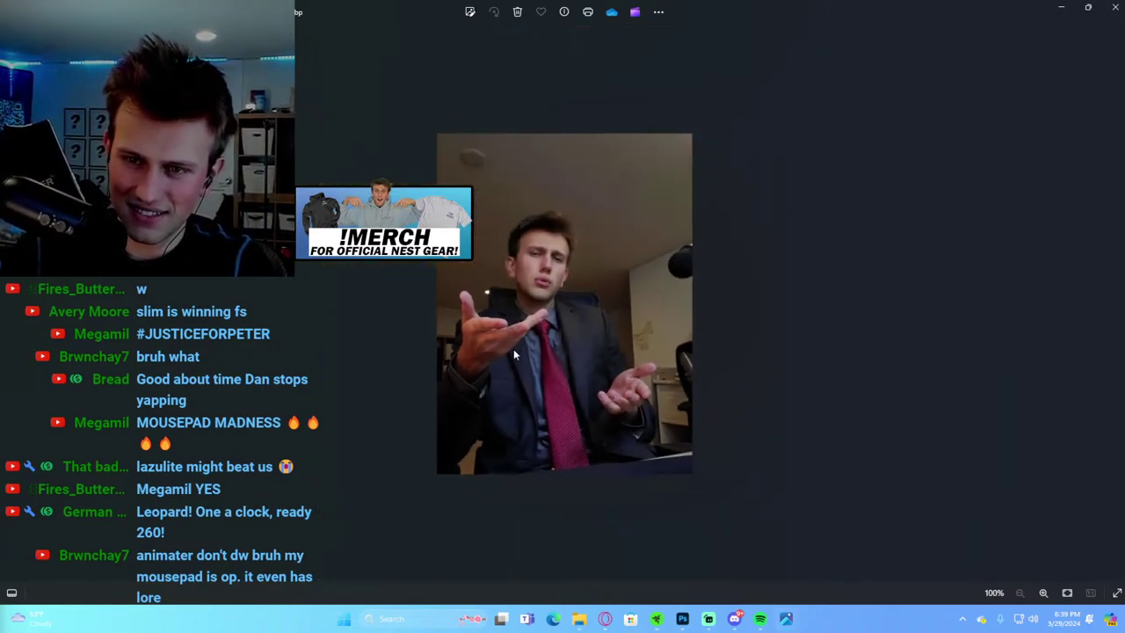
pyautogui.scroll(3, 514, 348)
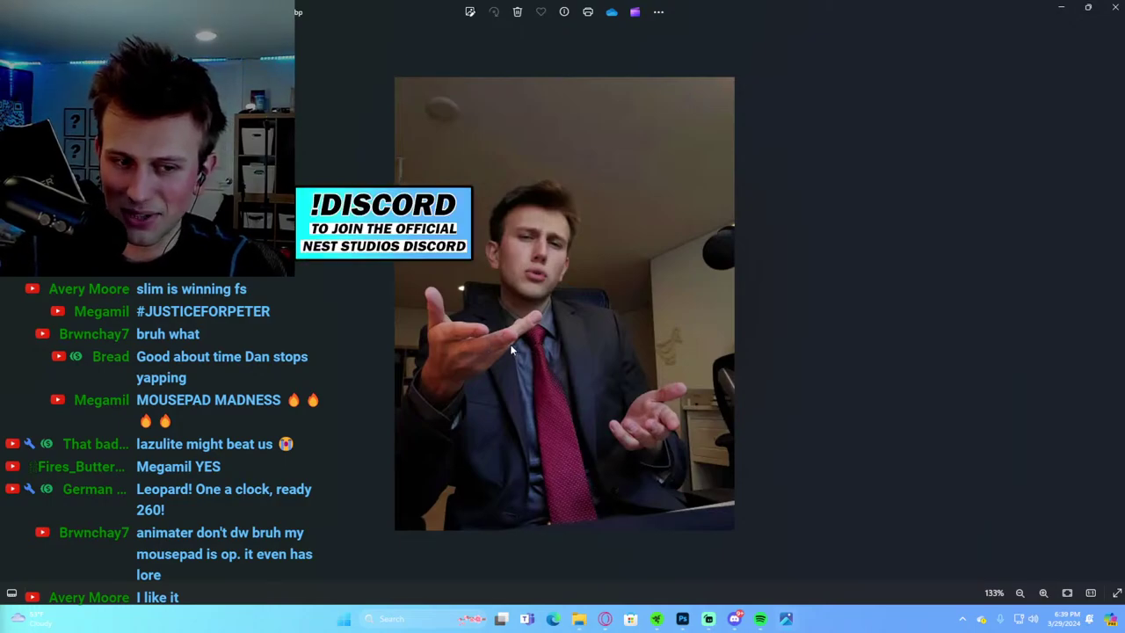
pyautogui.scroll(2, 531, 334)
pyautogui.scroll(-3, 487, 349)
# Flip between the portrait and Nest Studios banner, ending on the banner and exiting full-screen
pyautogui.press('Right')
pyautogui.press('Right')
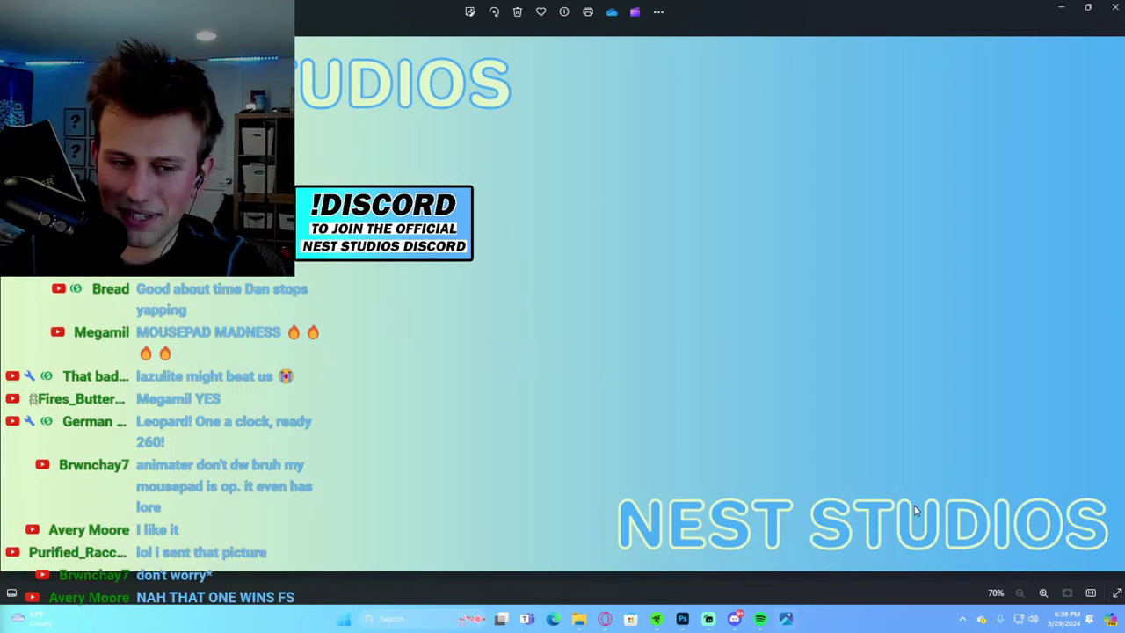
pyautogui.press('Right')
pyautogui.press('Right')
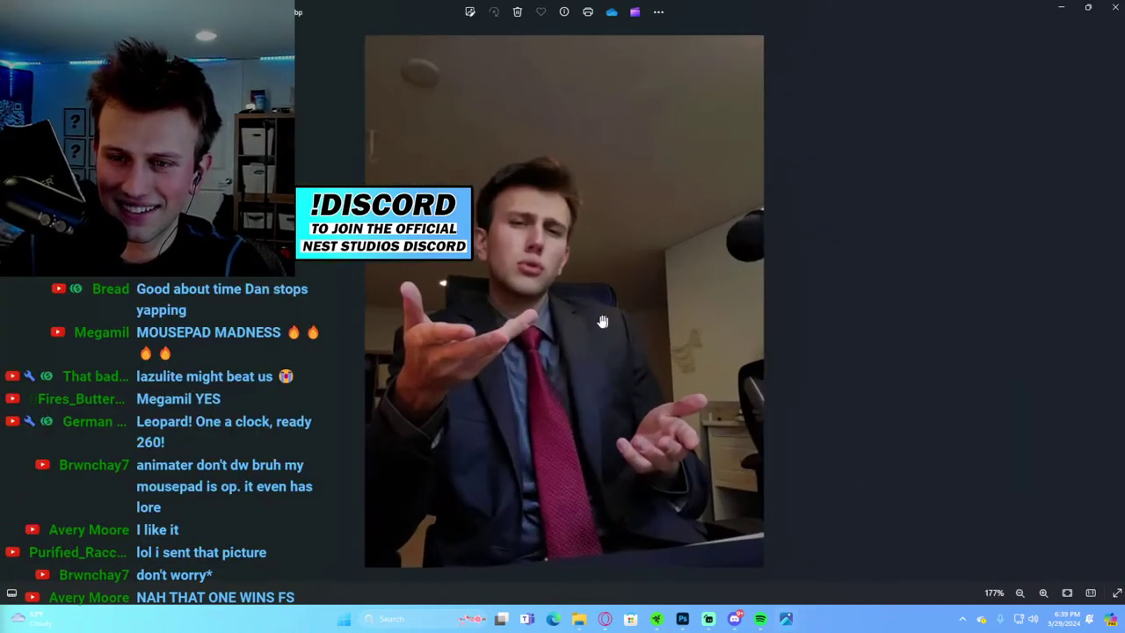
pyautogui.press('Left')
pyautogui.press('Left')
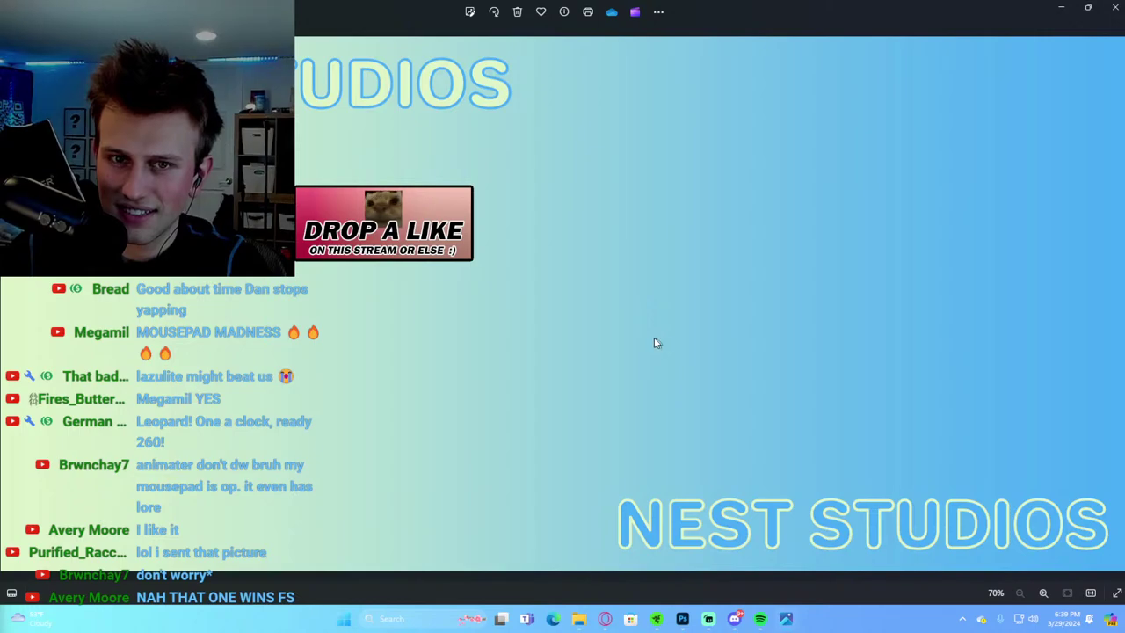
pyautogui.press('Right')
pyautogui.press('Right')
pyautogui.scroll(3, 588, 302)
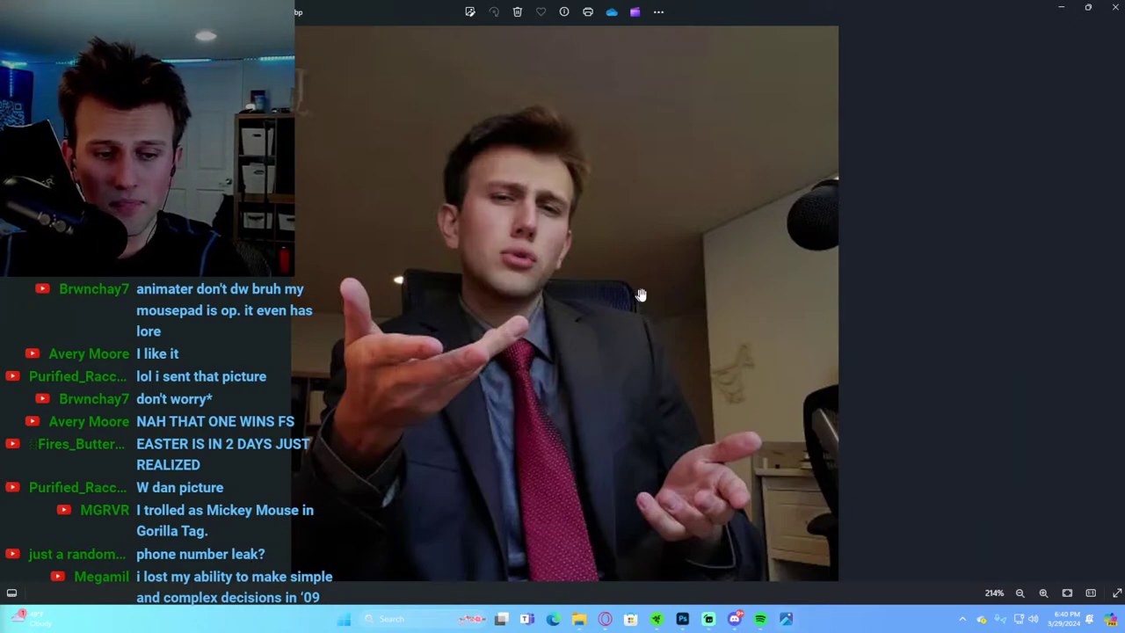
pyautogui.press('Right')
pyautogui.press('Right')
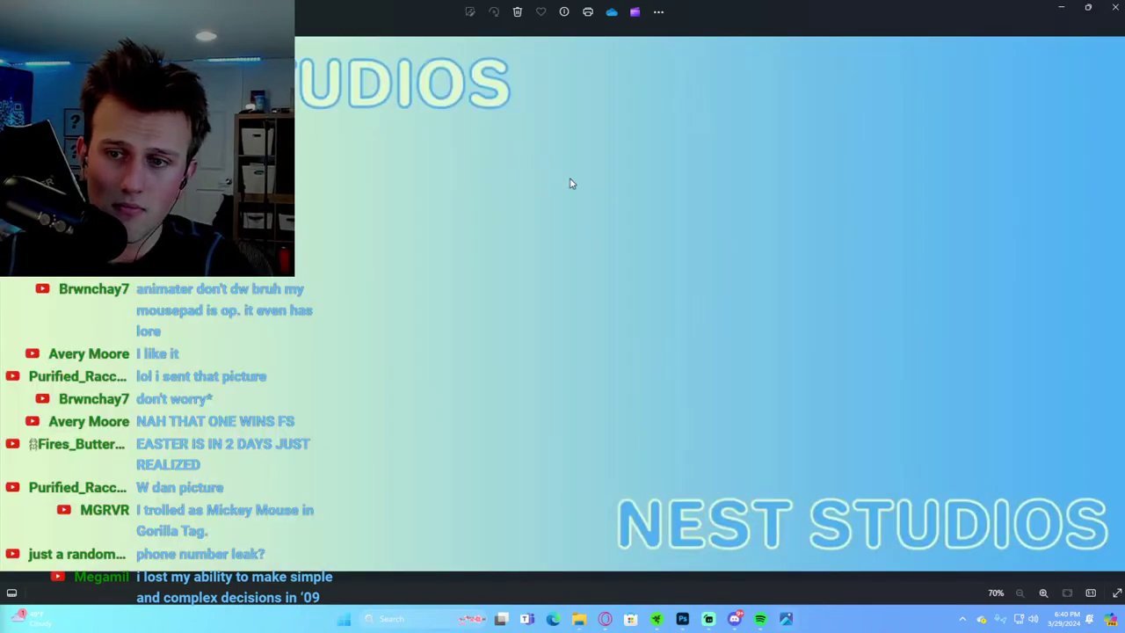
pyautogui.press('Escape')
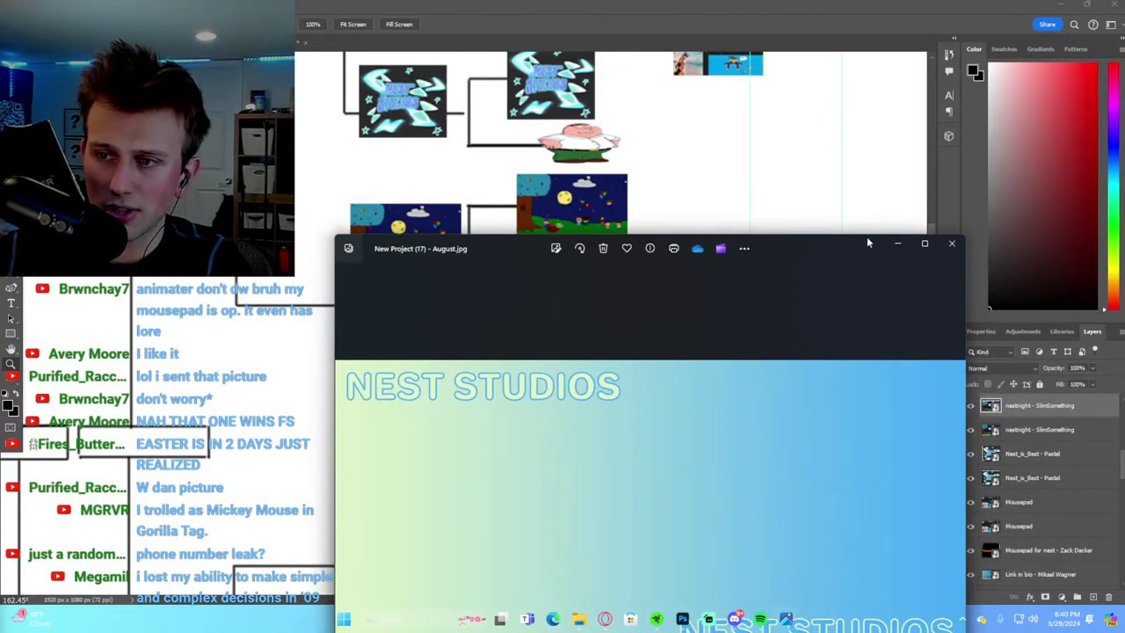
# Close Photos and Alt-drag a copy of the gradient Nest Studios image into the next-round slot
pyautogui.hotkey('alt', 'F4')
pyautogui.scroll(-1, 584, 287)
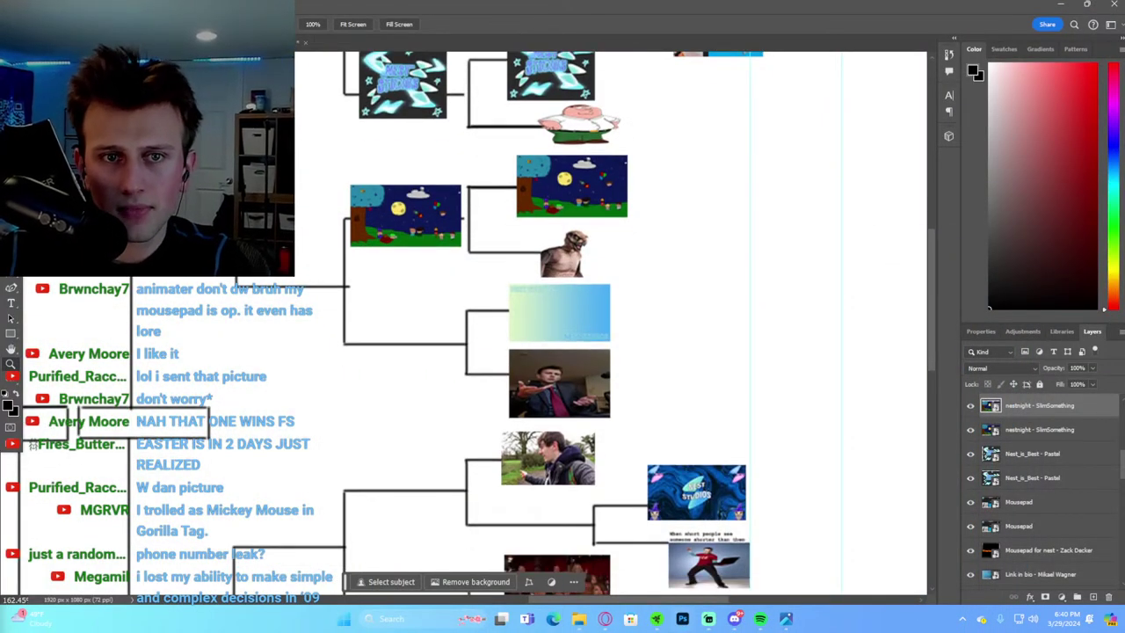
pyautogui.press('v')
pyautogui.click(554, 312)
pyautogui.moveTo(615, 314); pyautogui.dragTo(407, 337)
pyautogui.scroll(-3, 598, 326)
# Zoom in on the bracket, view the next Nest Studios image maximized in Photos, then minimize it
pyautogui.press('z')
pyautogui.scroll(-2, 569, 343)
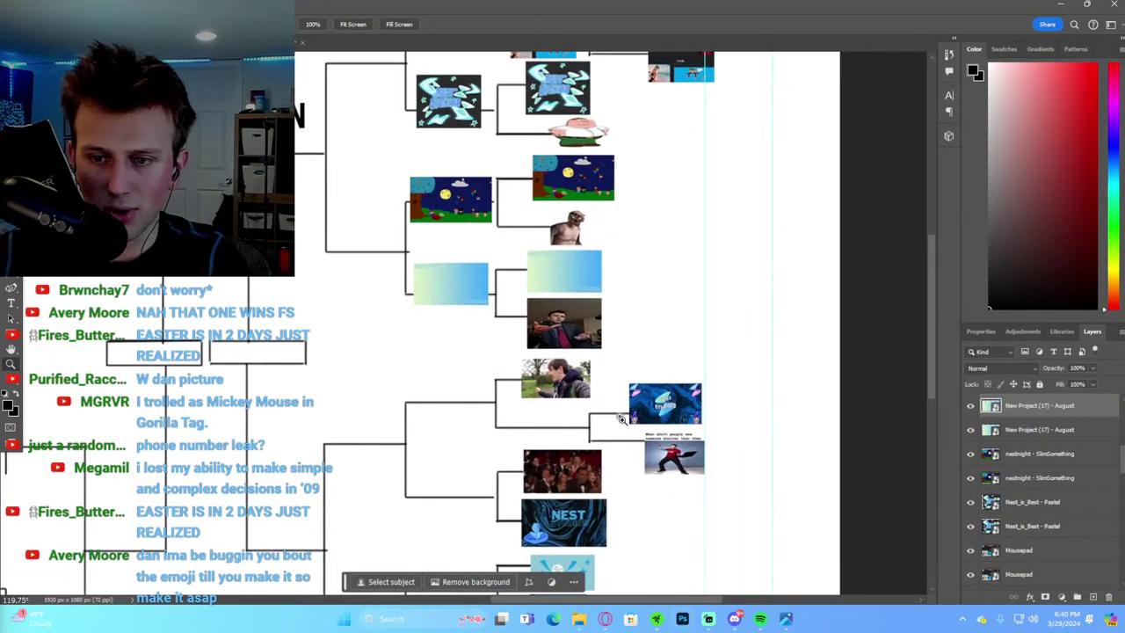
pyautogui.click(736, 380)
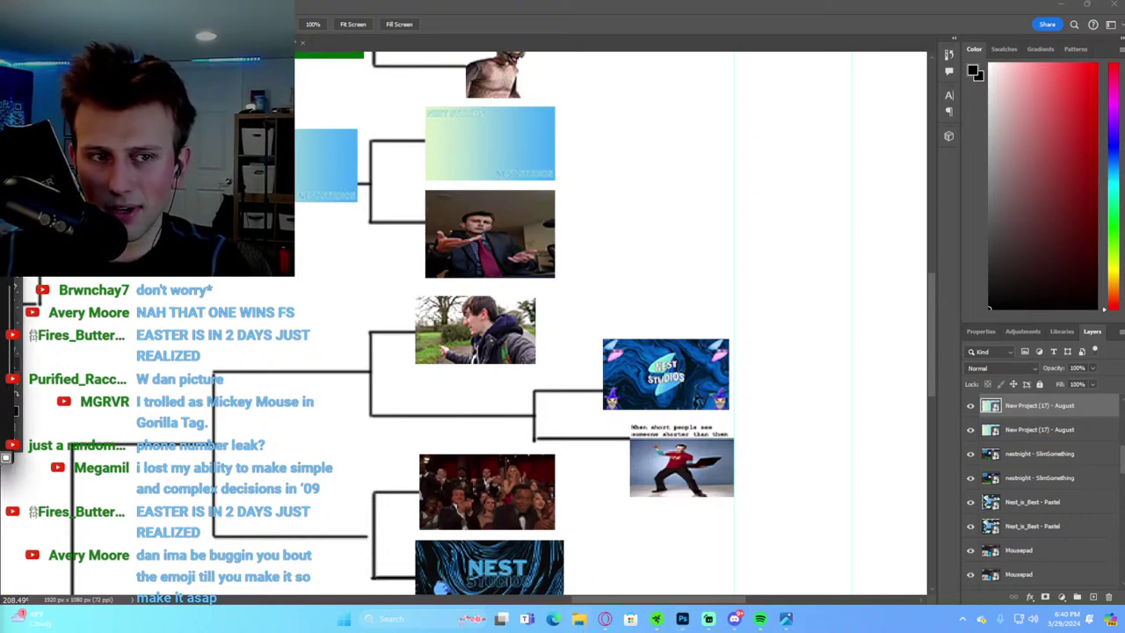
pyautogui.click(714, 619)
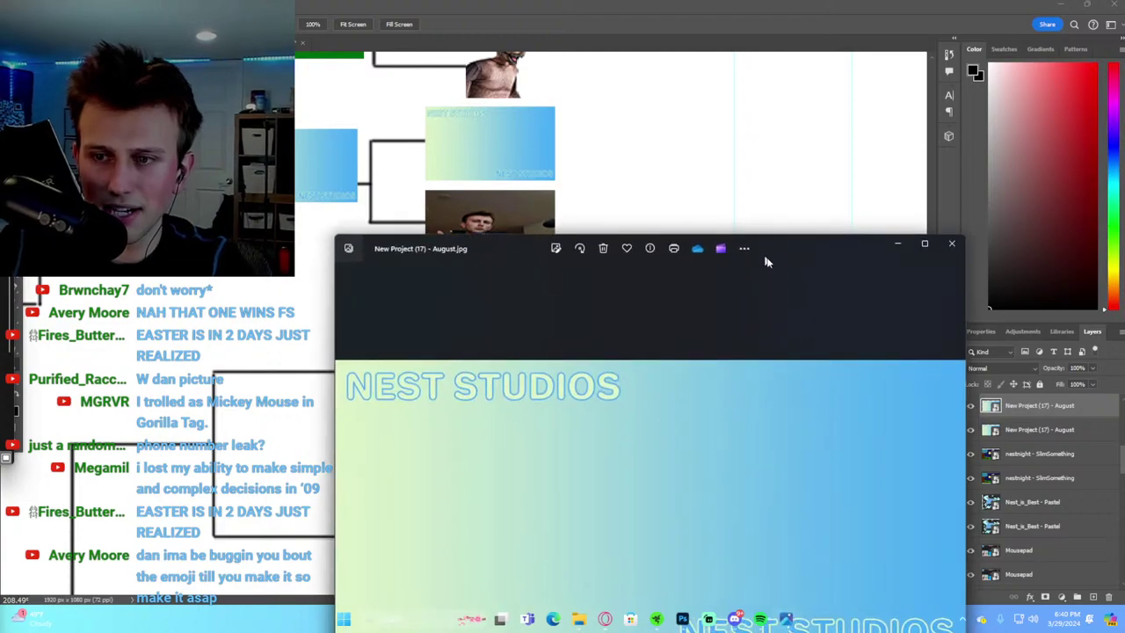
pyautogui.doubleClick(766, 256)
pyautogui.press('Right')
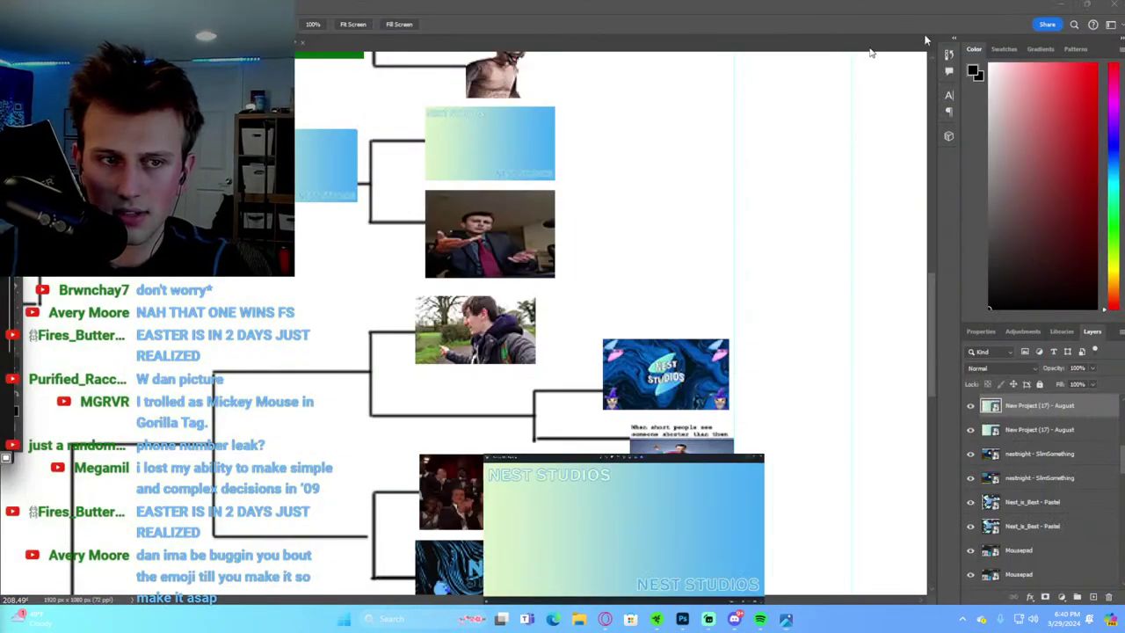
pyautogui.click(1061, 7)
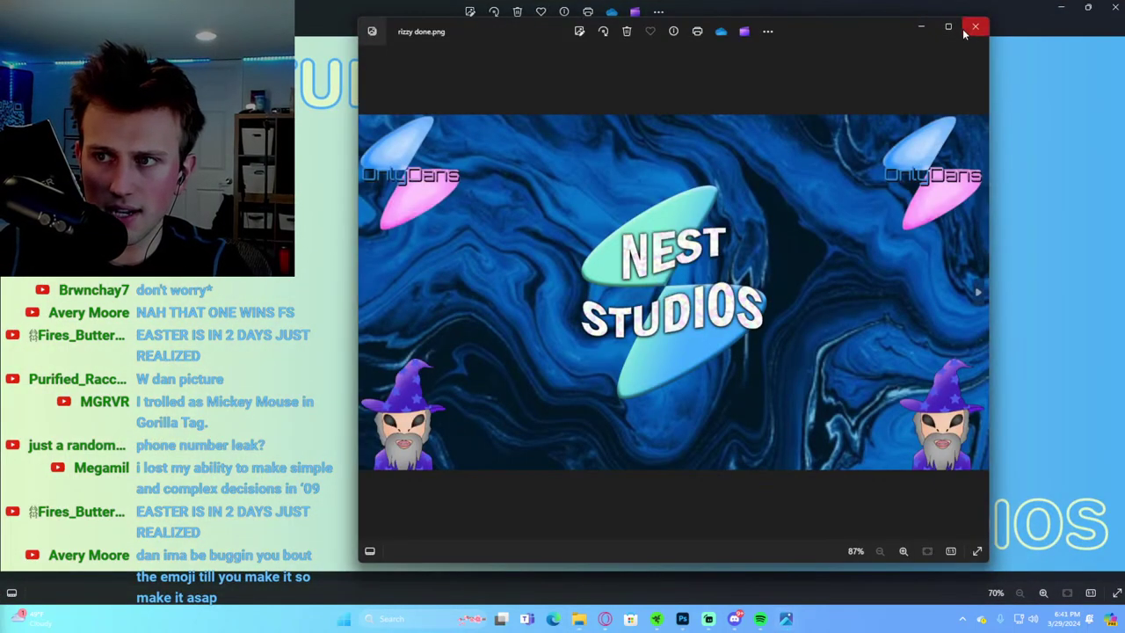
# Close the rizzy done.png window, check the bracket in Photoshop, and reopen the photo viewer
pyautogui.click(964, 32)
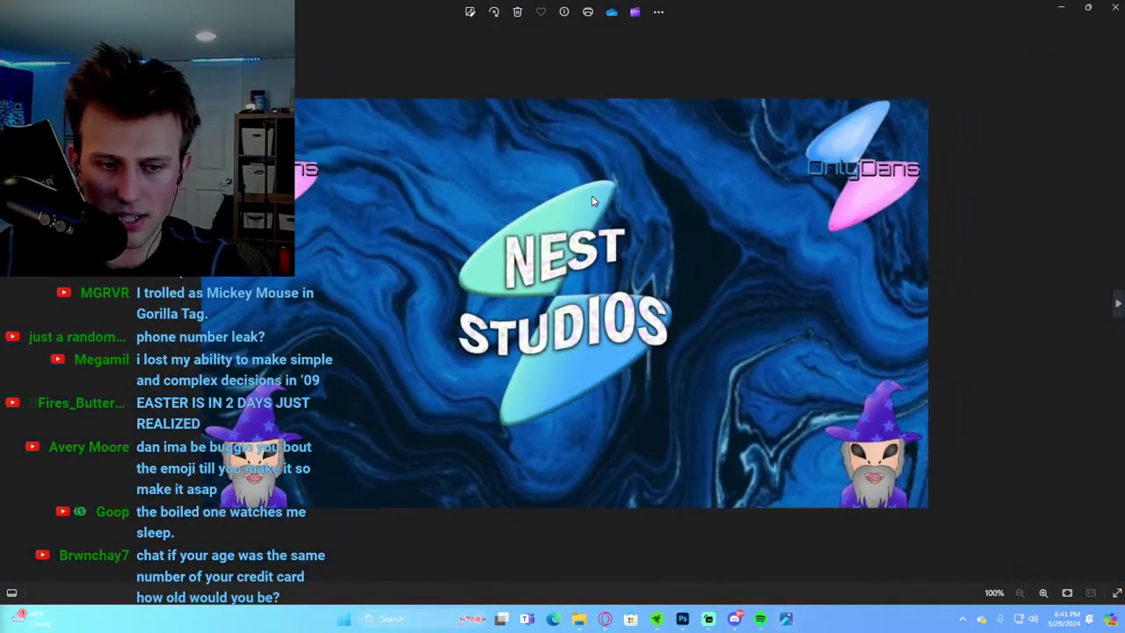
pyautogui.scroll(2, 365, 231)
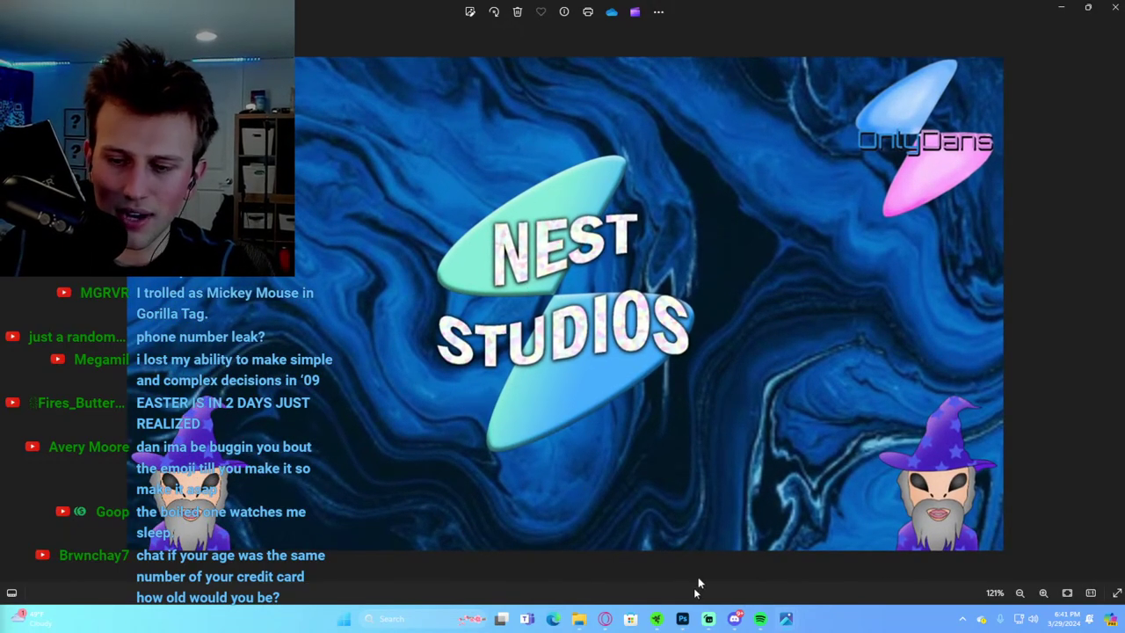
pyautogui.moveTo(782, 619)
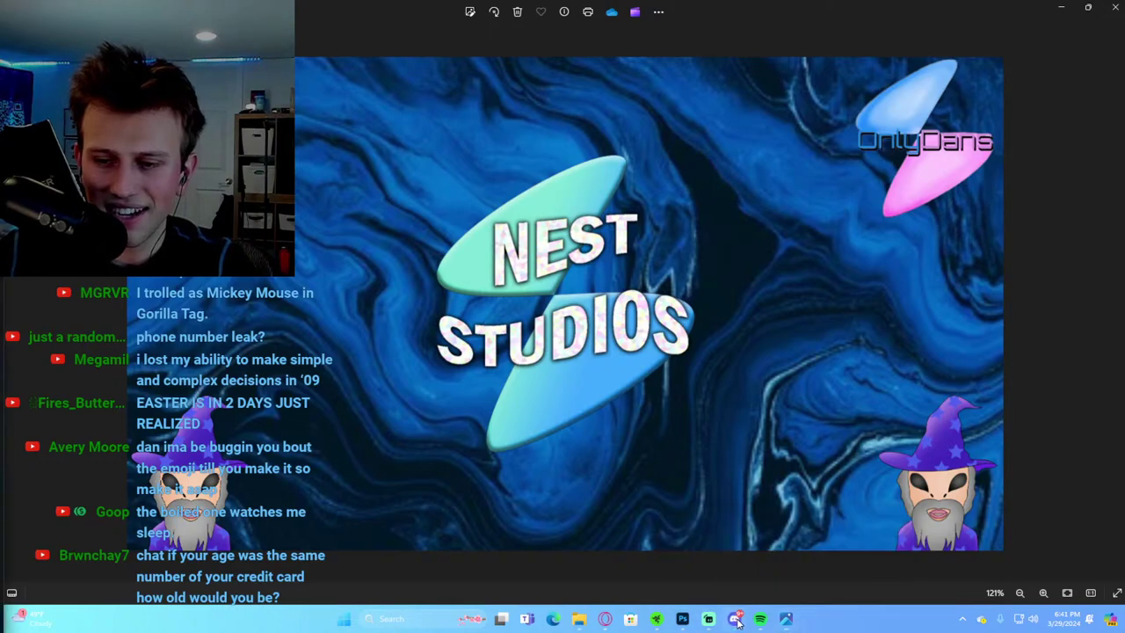
pyautogui.click(682, 618)
pyautogui.moveTo(653, 627)
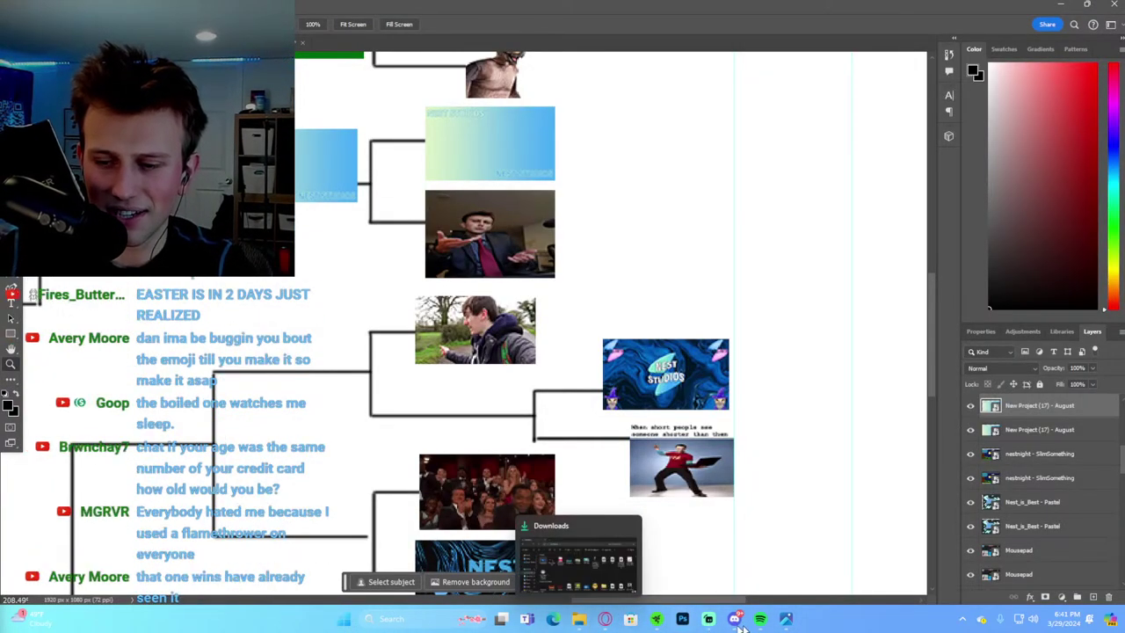
pyautogui.moveTo(774, 628)
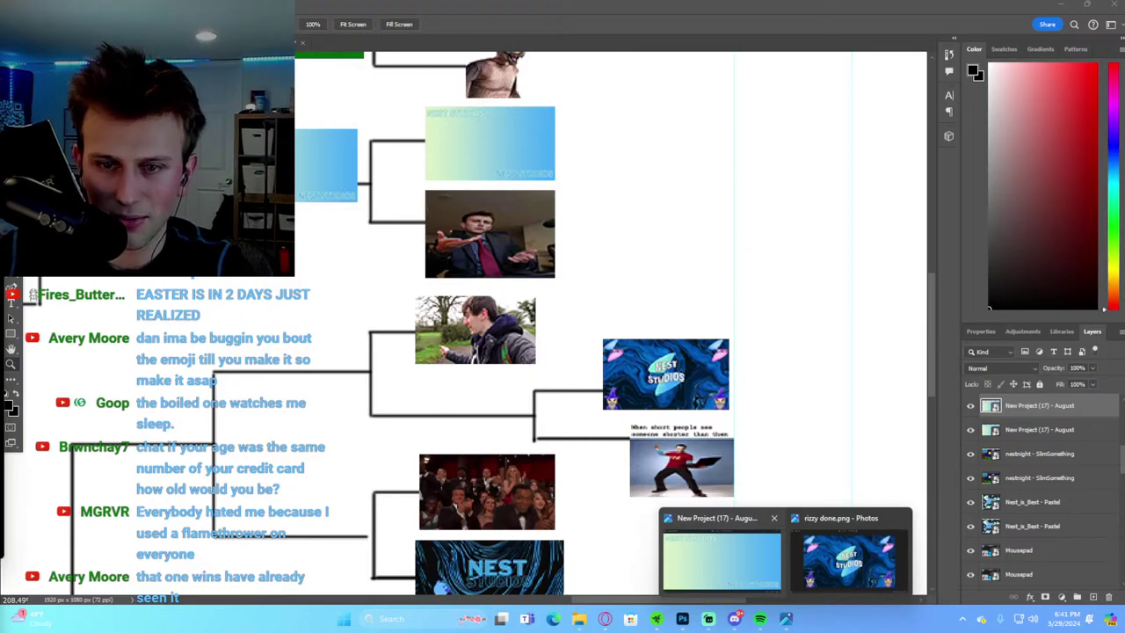
pyautogui.click(844, 554)
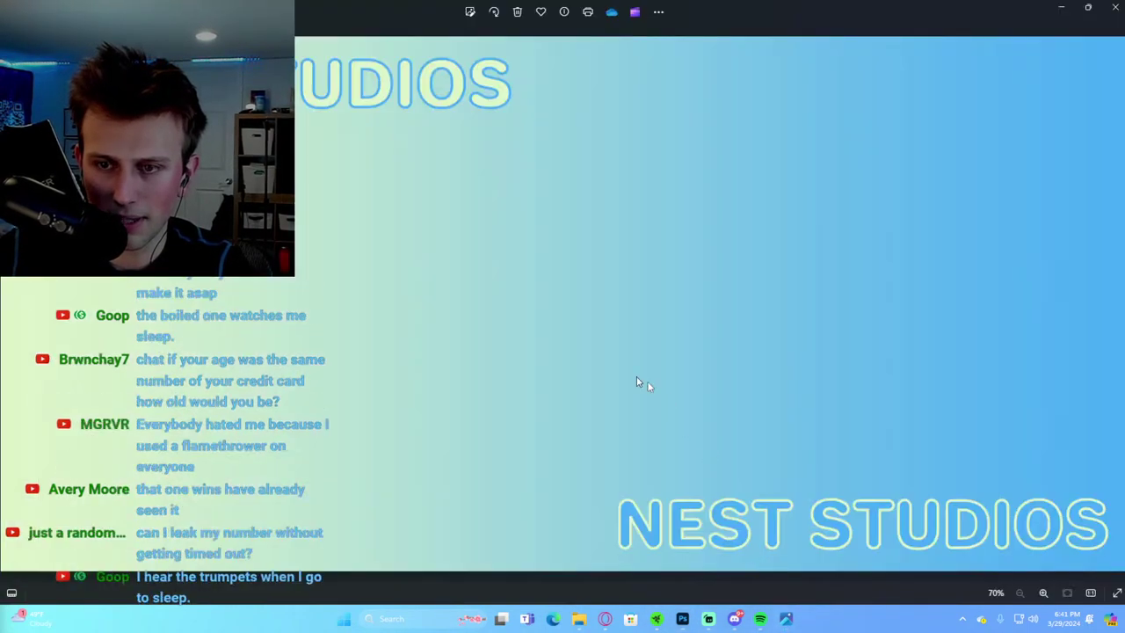
# Step to the short-people meme, zoom in to inspect it, then close Photos
pyautogui.press('Right')
pyautogui.press('Right')
pyautogui.press('Right')
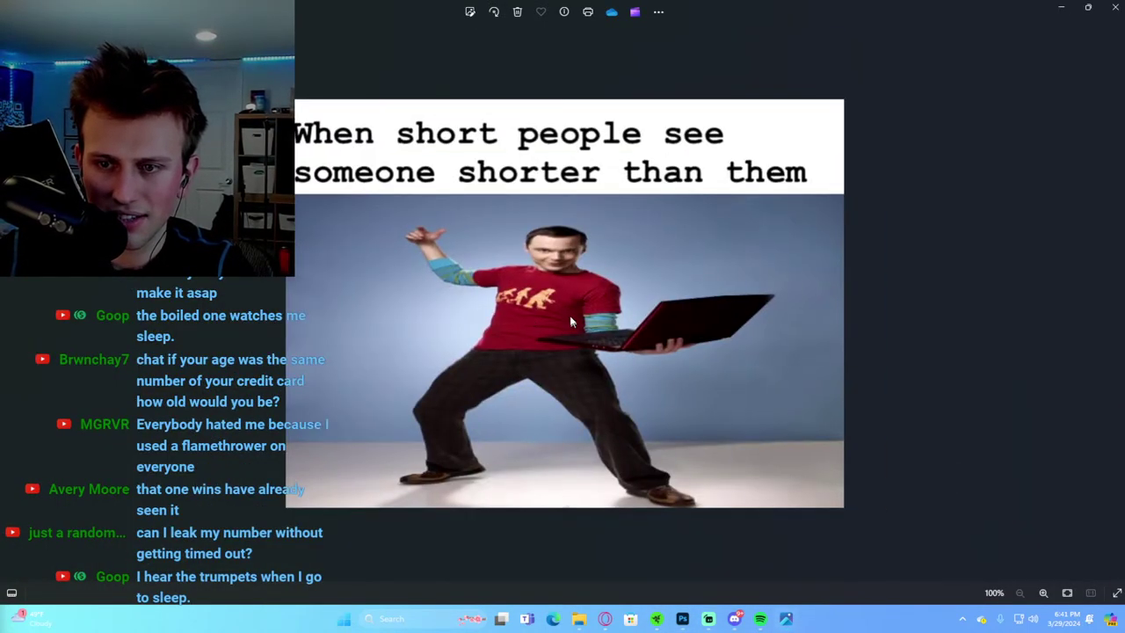
pyautogui.scroll(2, 570, 314)
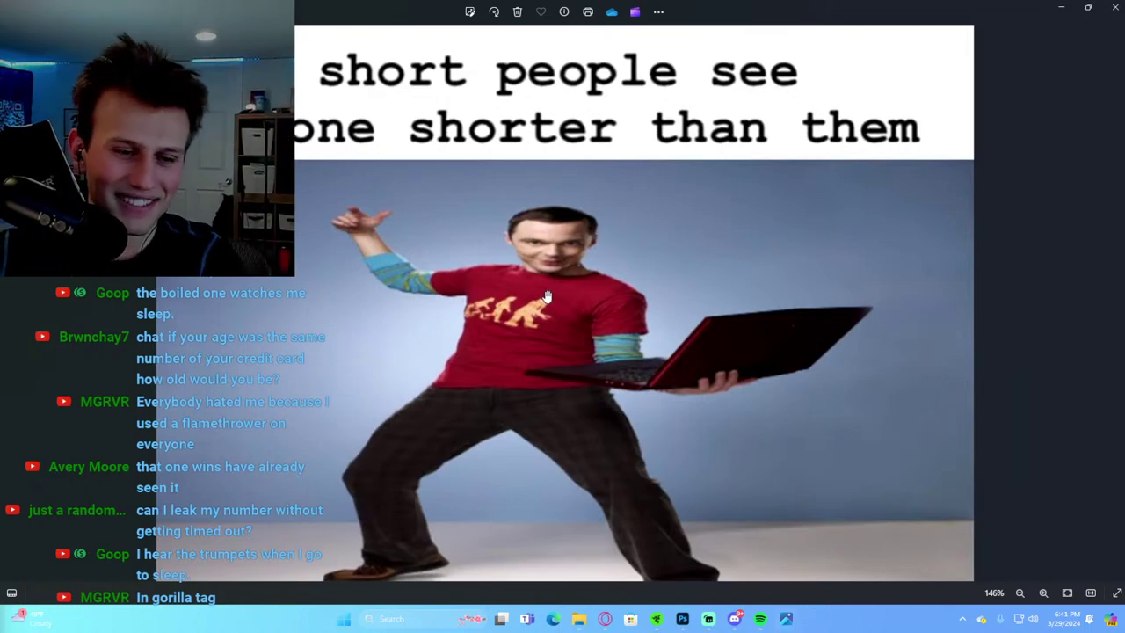
pyautogui.scroll(1, 510, 301)
pyautogui.scroll(-1, 510, 299)
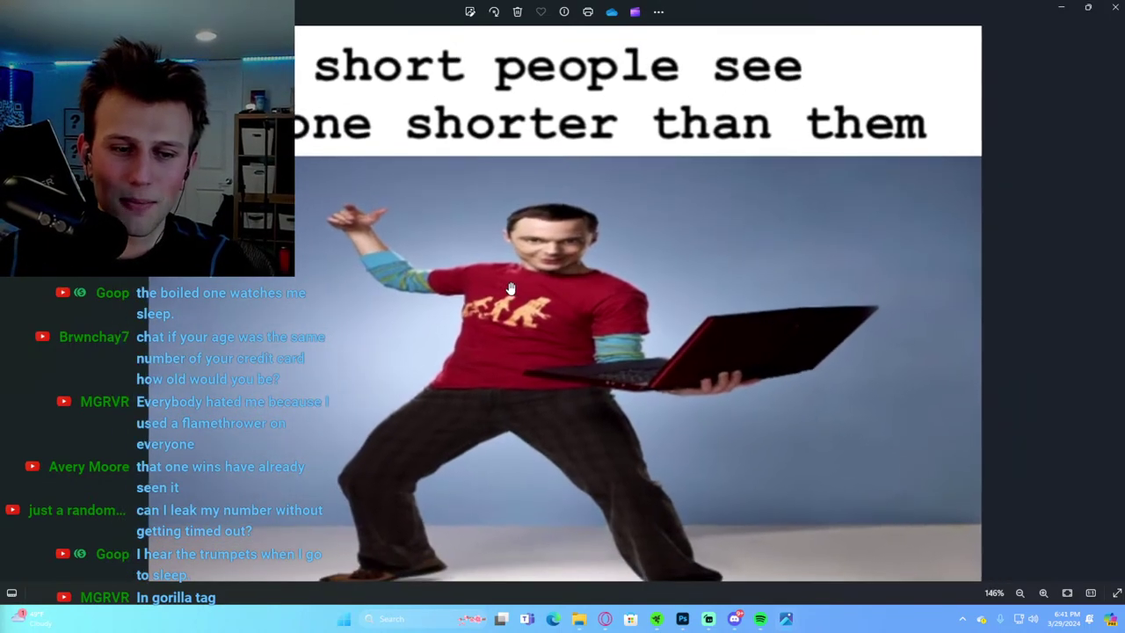
pyautogui.scroll(-1, 509, 291)
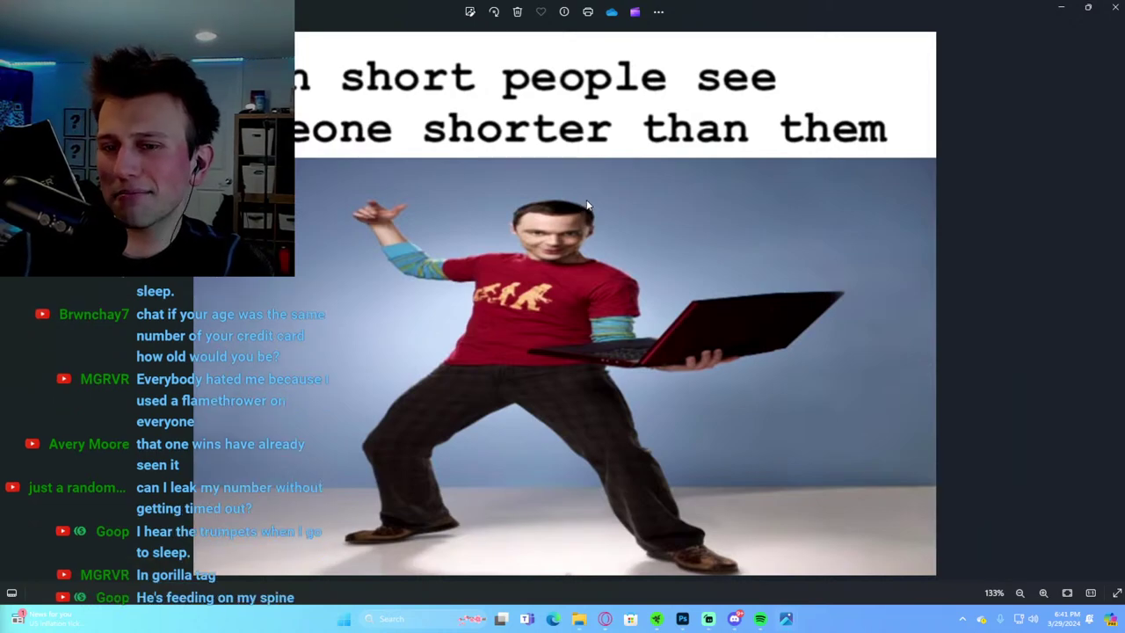
pyautogui.scroll(-2, 503, 284)
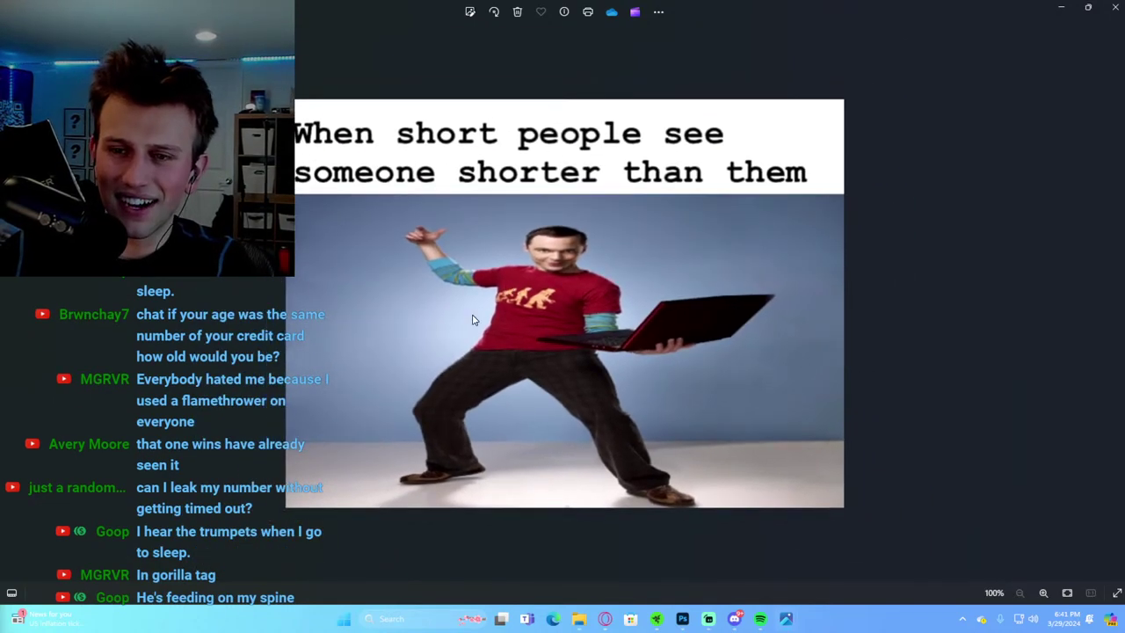
pyautogui.scroll(3, 490, 238)
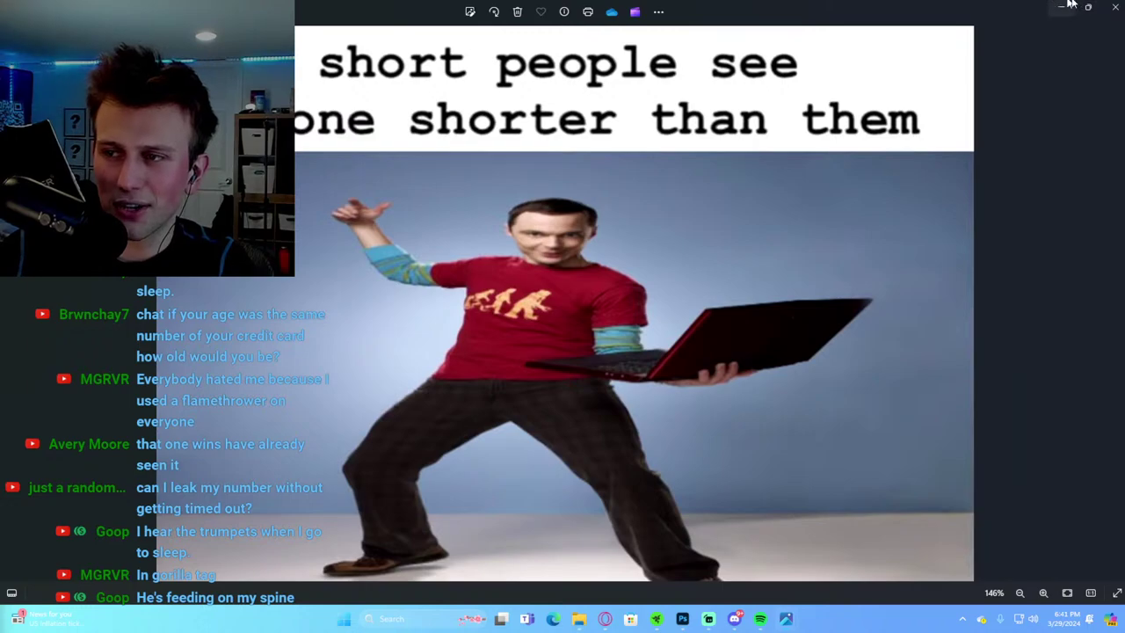
pyautogui.click(1114, 5)
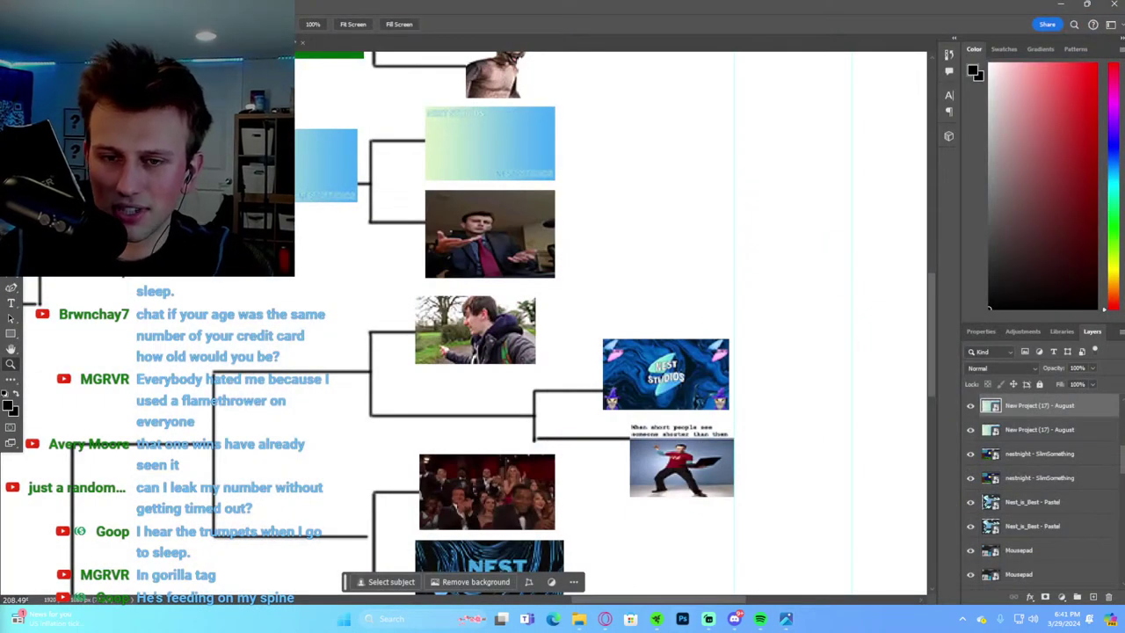
# Copy the marble Nest Studios mousepad into the next-round slot, beating the short-people meme
pyautogui.press('v')
pyautogui.click(703, 396)
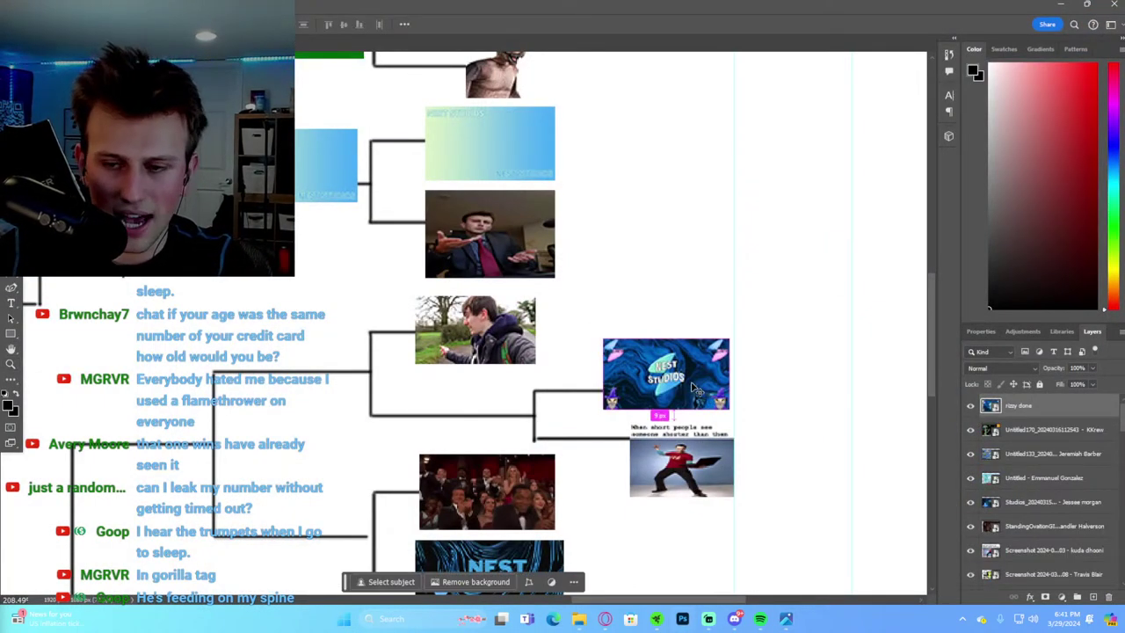
pyautogui.moveTo(670, 367); pyautogui.dragTo(479, 399)
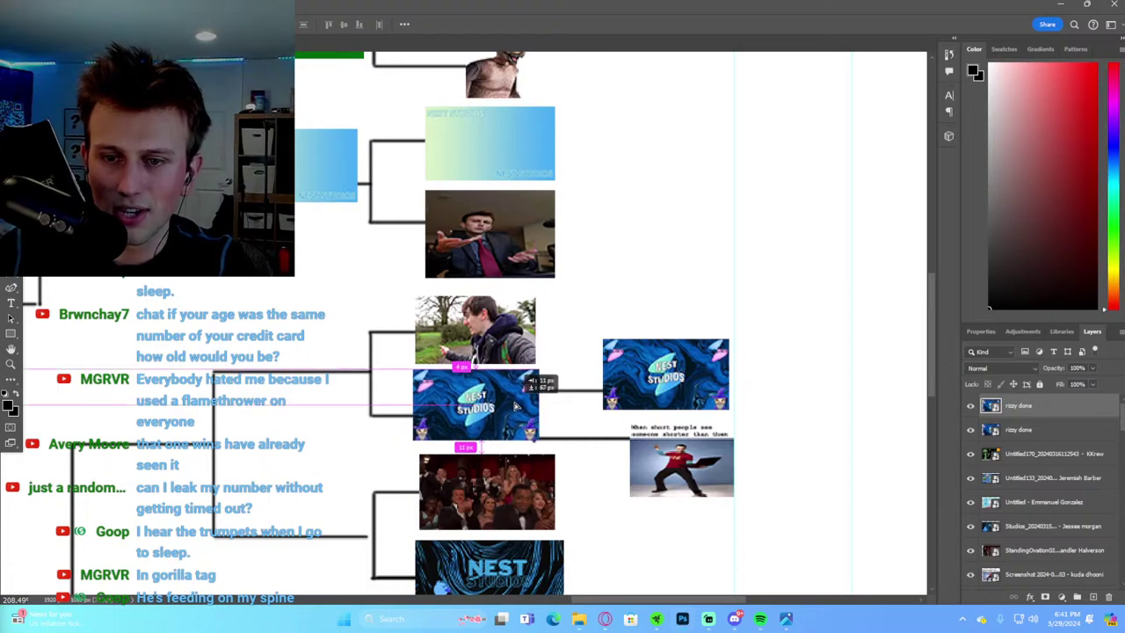
# Bring the Nest Studios entry up in the Photos viewer and step to the next entry
pyautogui.click(647, 546)
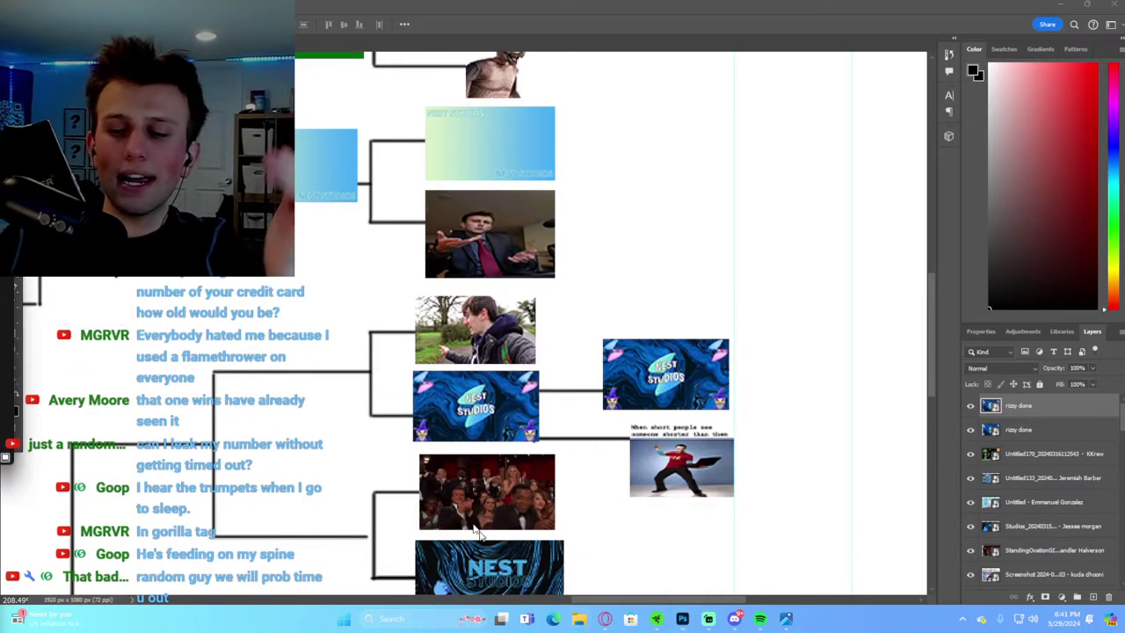
pyautogui.click(784, 619)
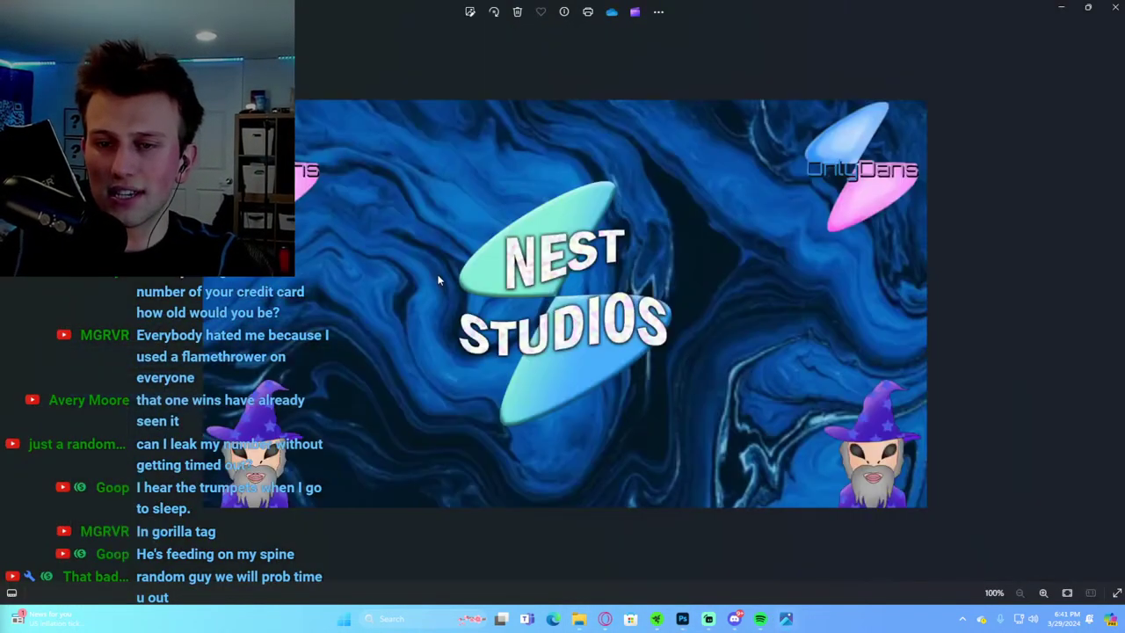
pyautogui.press('Right')
# Flip back two mousepad entries in Photos
pyautogui.press('Left')
pyautogui.press('Left')
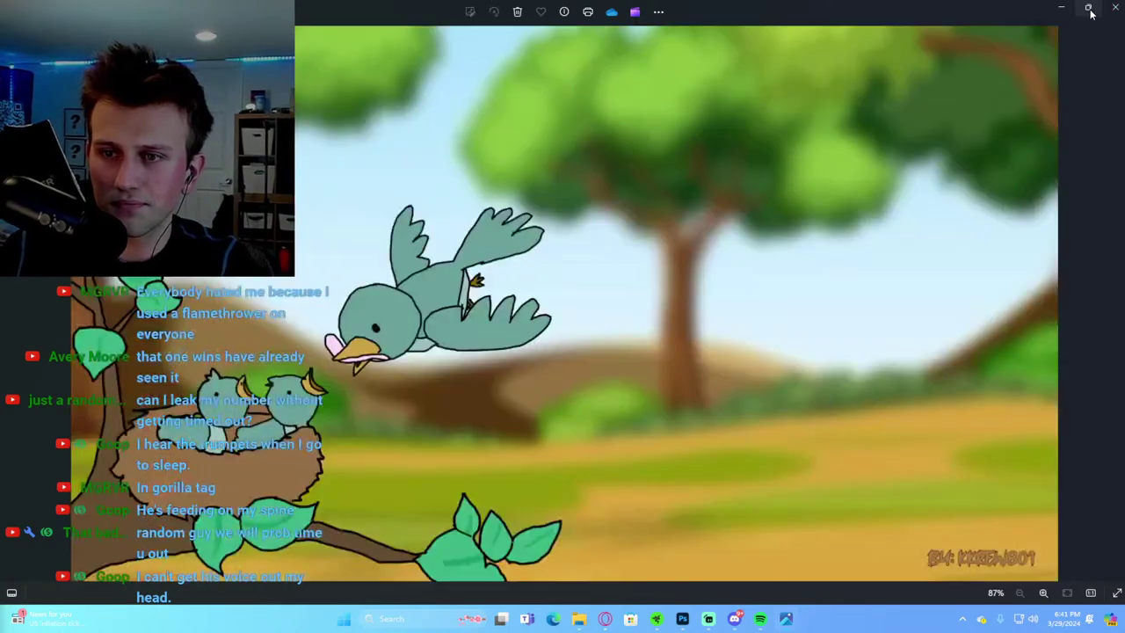
pyautogui.press('Left')
pyautogui.click(1115, 7)
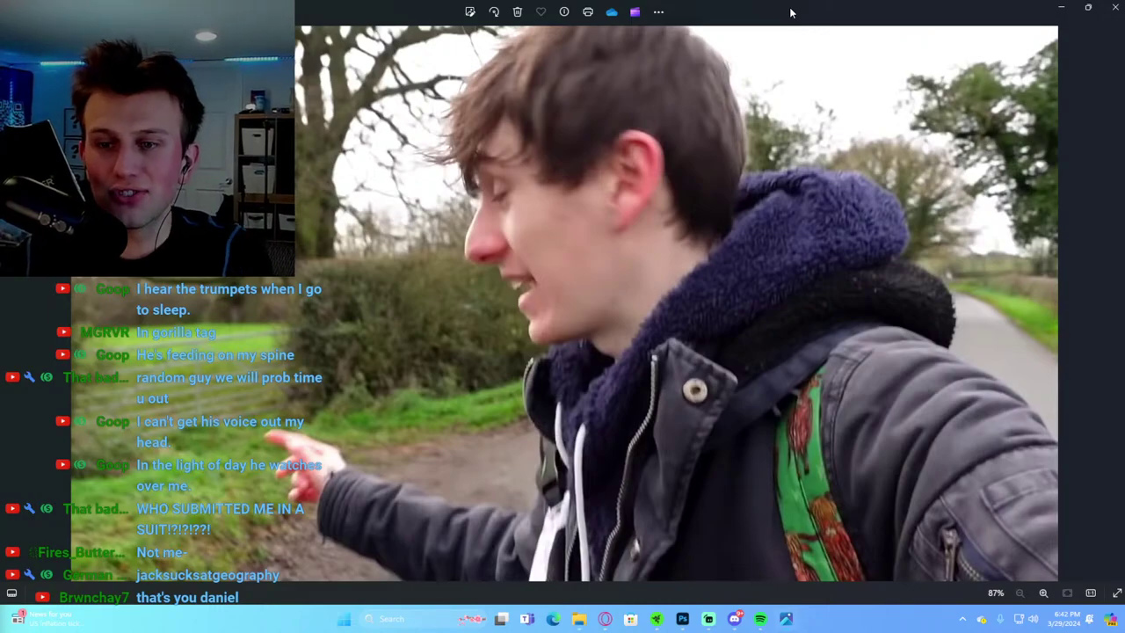
# Zoom into and pan across the walking photo, then close Photos
pyautogui.scroll(5, 627, 247)
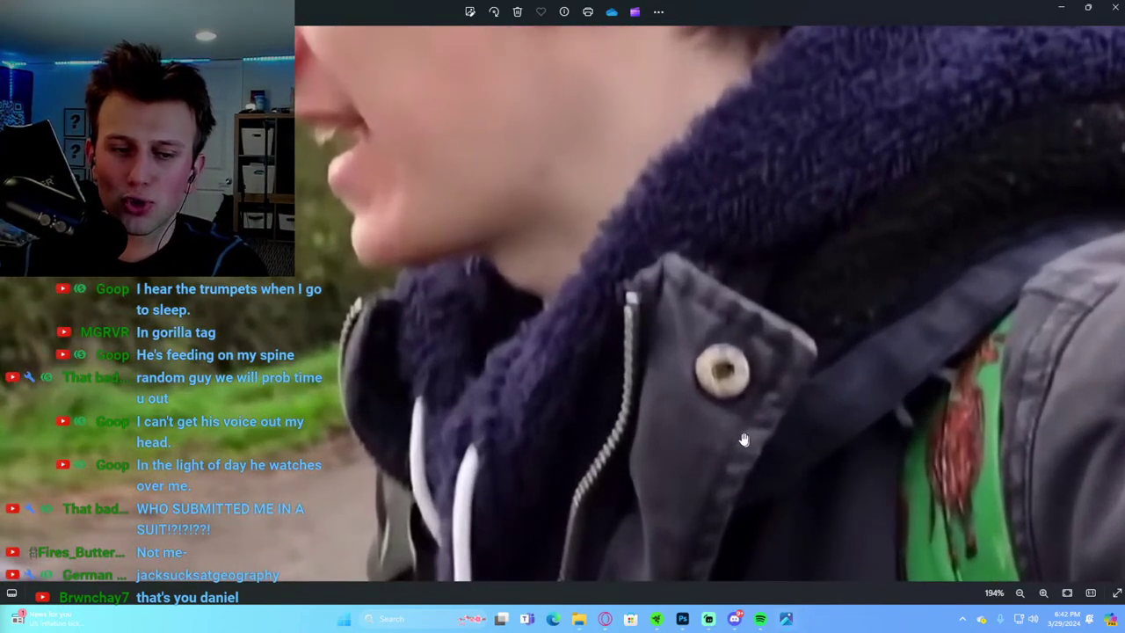
pyautogui.moveTo(697, 408); pyautogui.dragTo(413, 564)
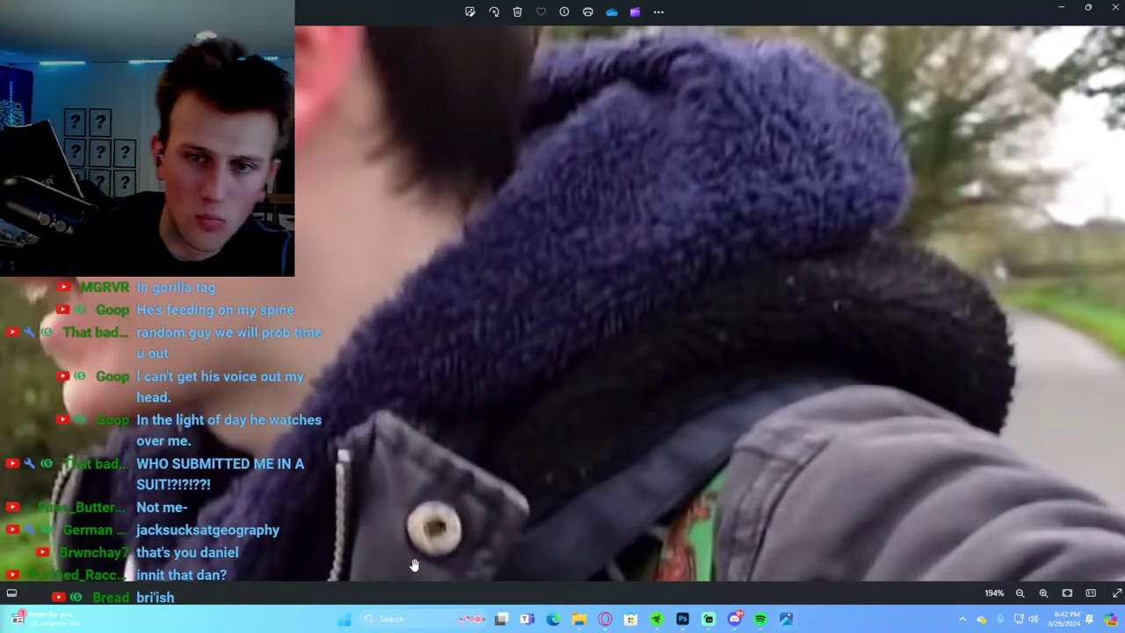
pyautogui.scroll(-5, 712, 95)
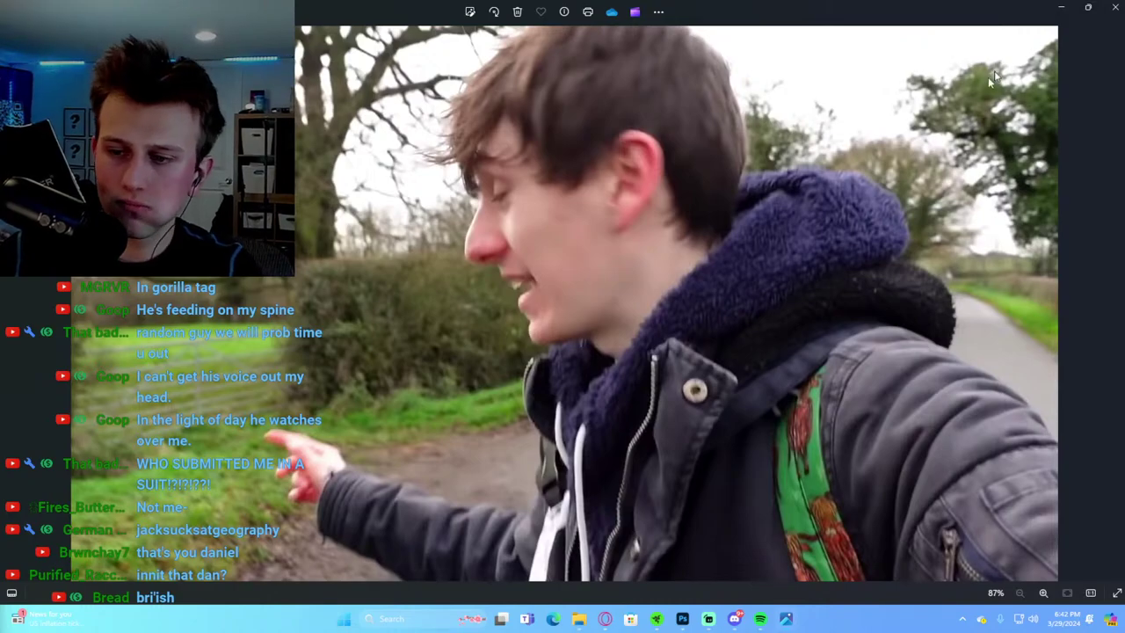
pyautogui.scroll(6, 832, 316)
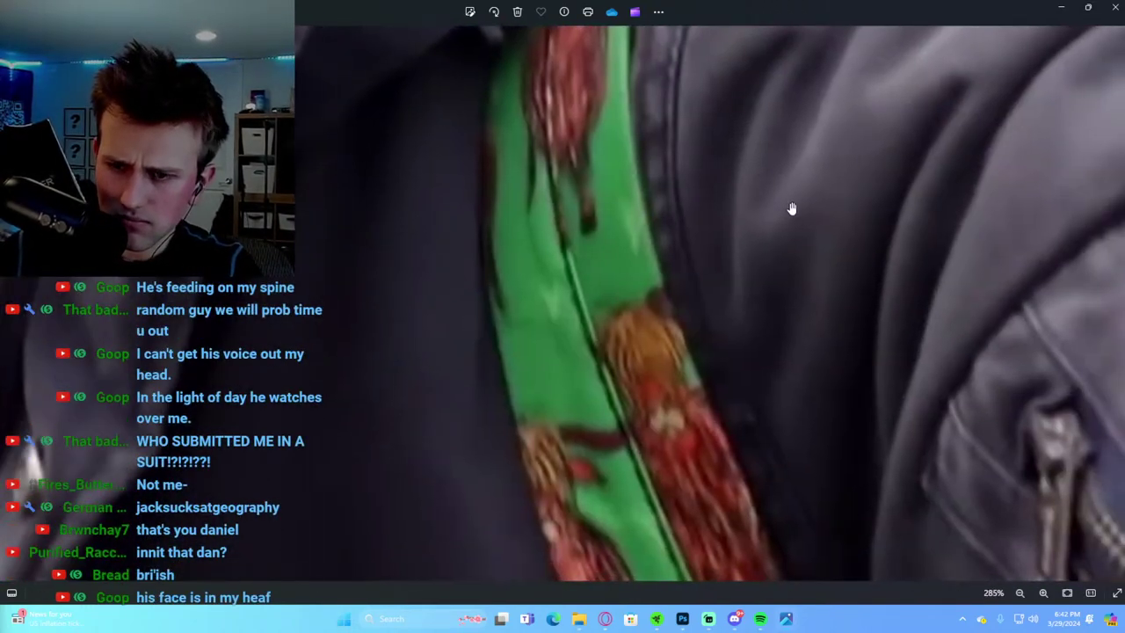
pyautogui.scroll(2, 695, 304)
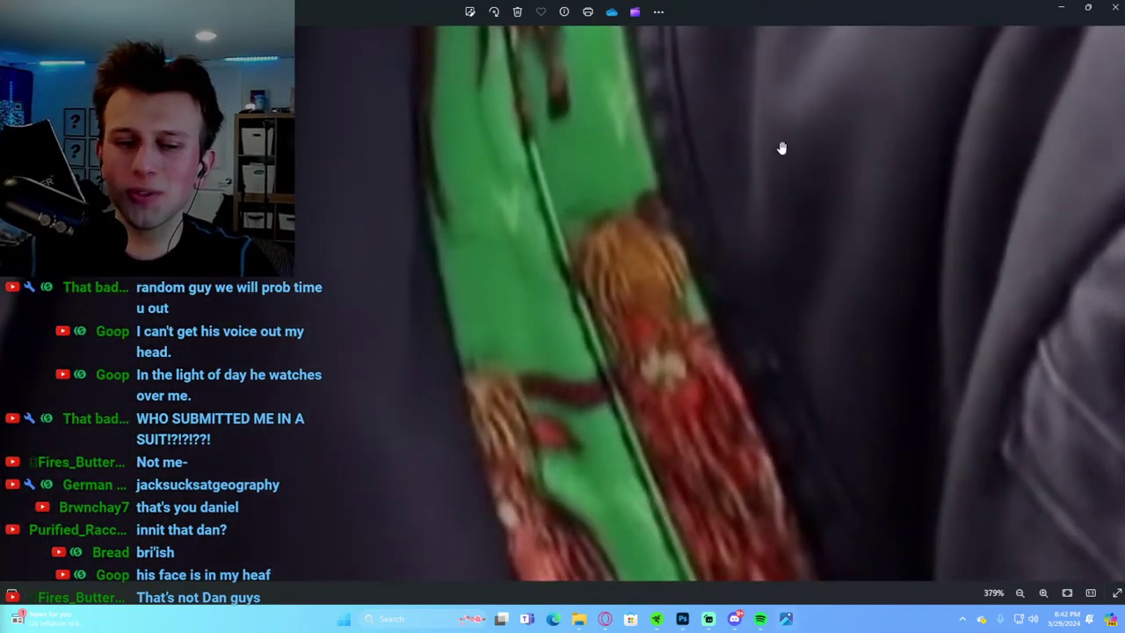
pyautogui.scroll(-5, 731, 162)
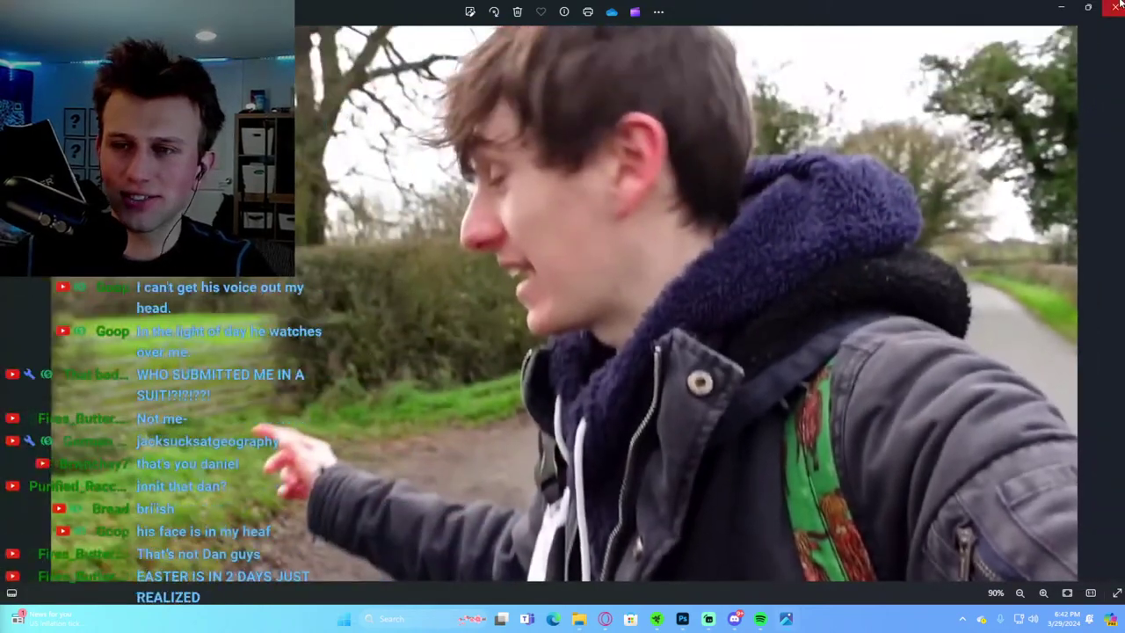
pyautogui.hotkey('alt', 'F4')
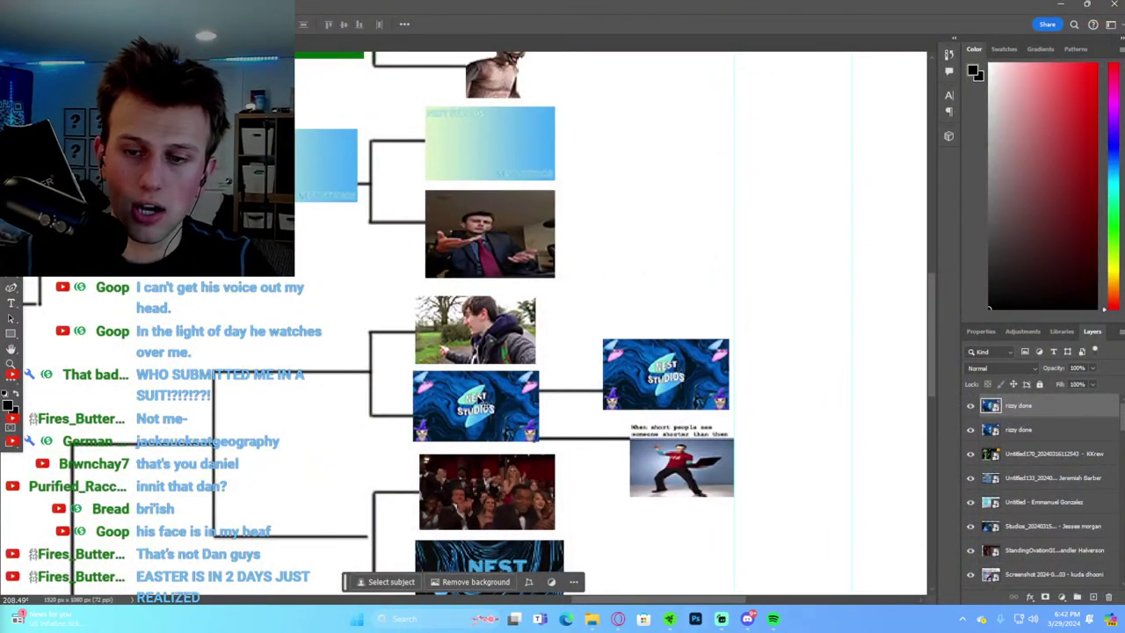
# Copy the wizard Nest Studios image leftward into the next-round slot
pyautogui.moveTo(485, 405); pyautogui.dragTo(312, 378)
pyautogui.scroll(-3, 396, 378)
pyautogui.moveTo(484, 373)
pyautogui.mouseDown()
pyautogui.moveTo(450, 373)
pyautogui.moveTo(477, 370)
pyautogui.mouseUp()
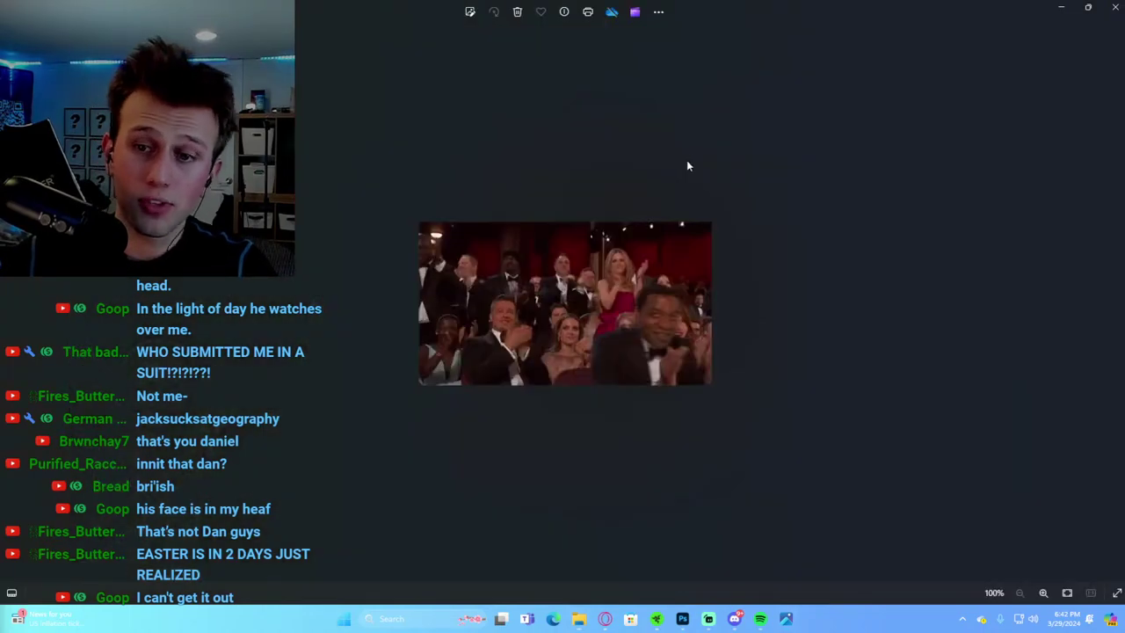
pyautogui.scroll(5, 615, 202)
pyautogui.scroll(-2, 602, 214)
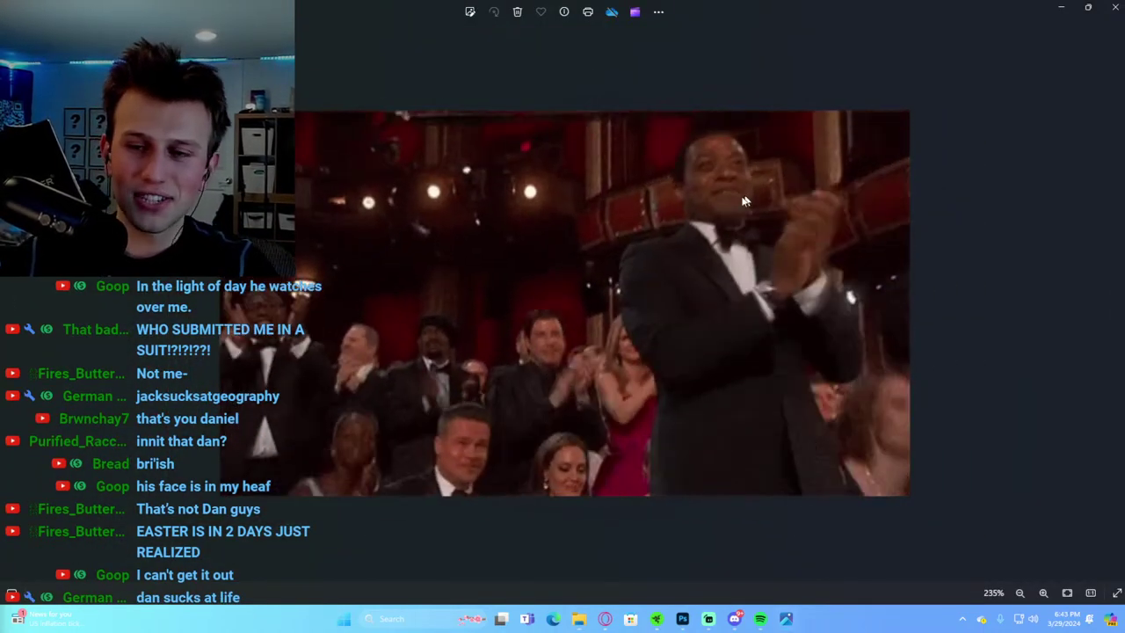
pyautogui.scroll(2, 567, 213)
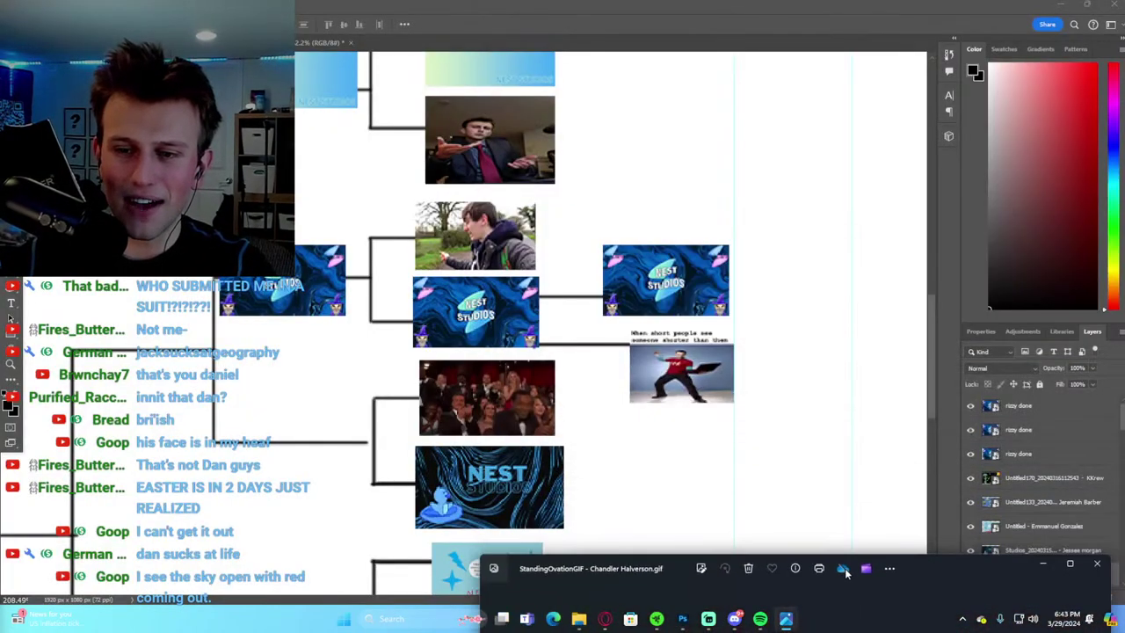
# Look over the duck Nest Studios entry in Photos, then close the viewer
pyautogui.press('Right')
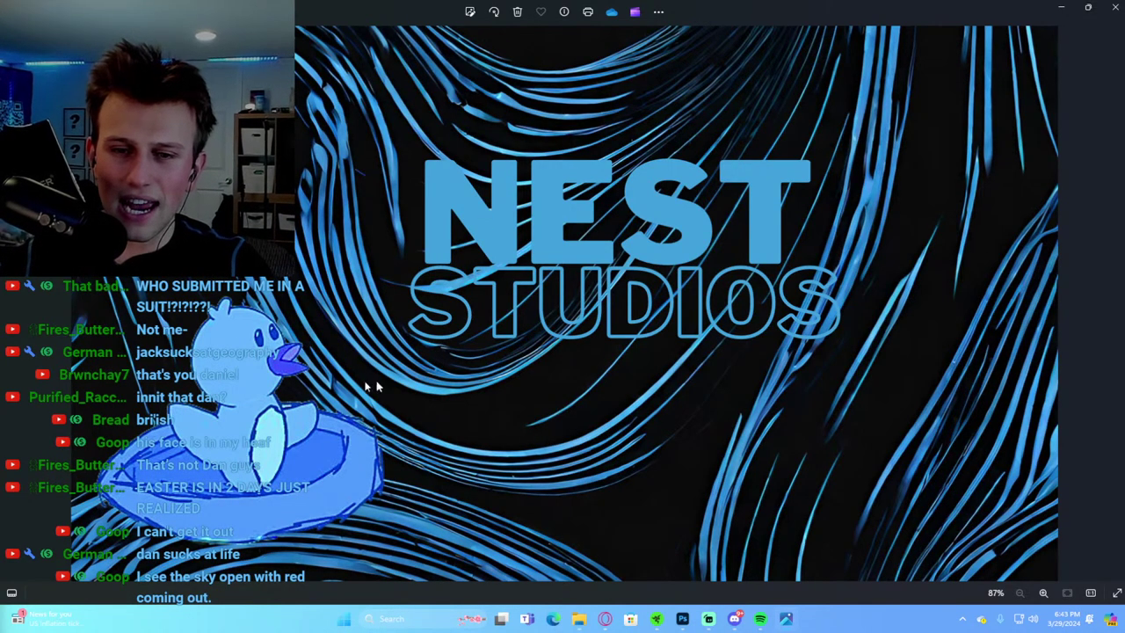
pyautogui.scroll(5, 292, 435)
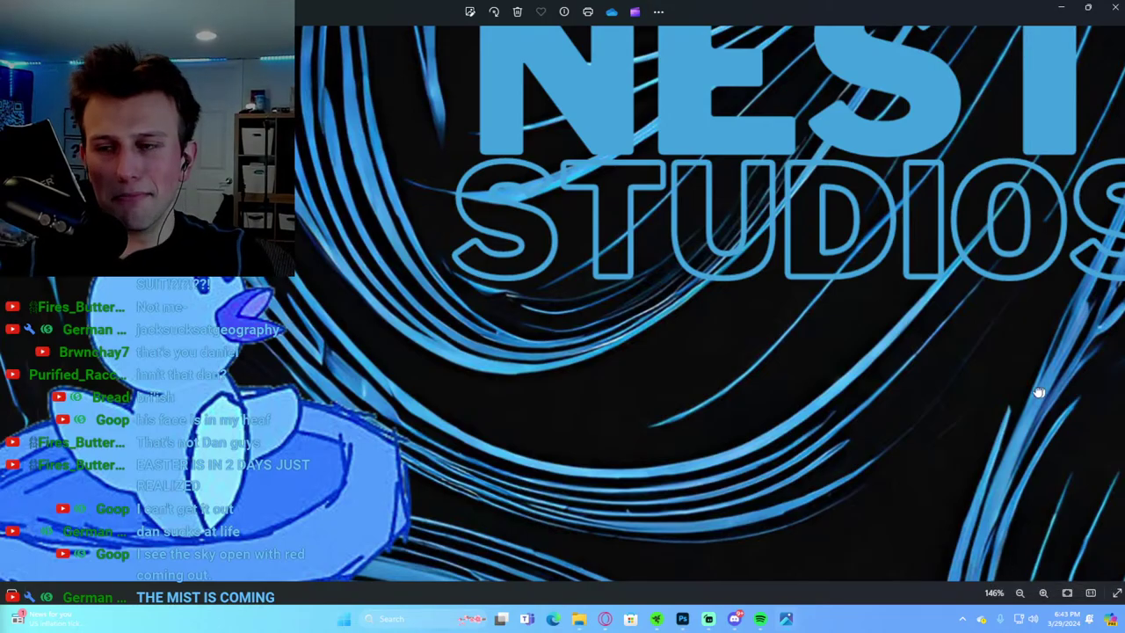
pyautogui.moveTo(932, 14)
pyautogui.mouseDown()
pyautogui.moveTo(909, 17)
pyautogui.moveTo(914, 7)
pyautogui.mouseUp()
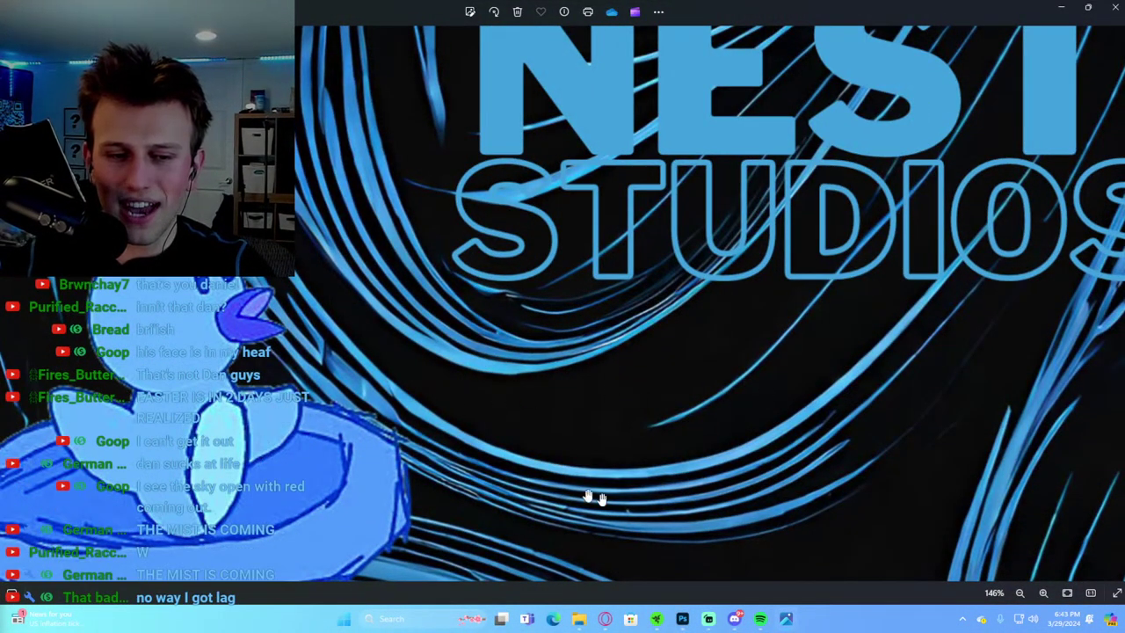
pyautogui.scroll(-3, 595, 498)
pyautogui.click(1061, 7)
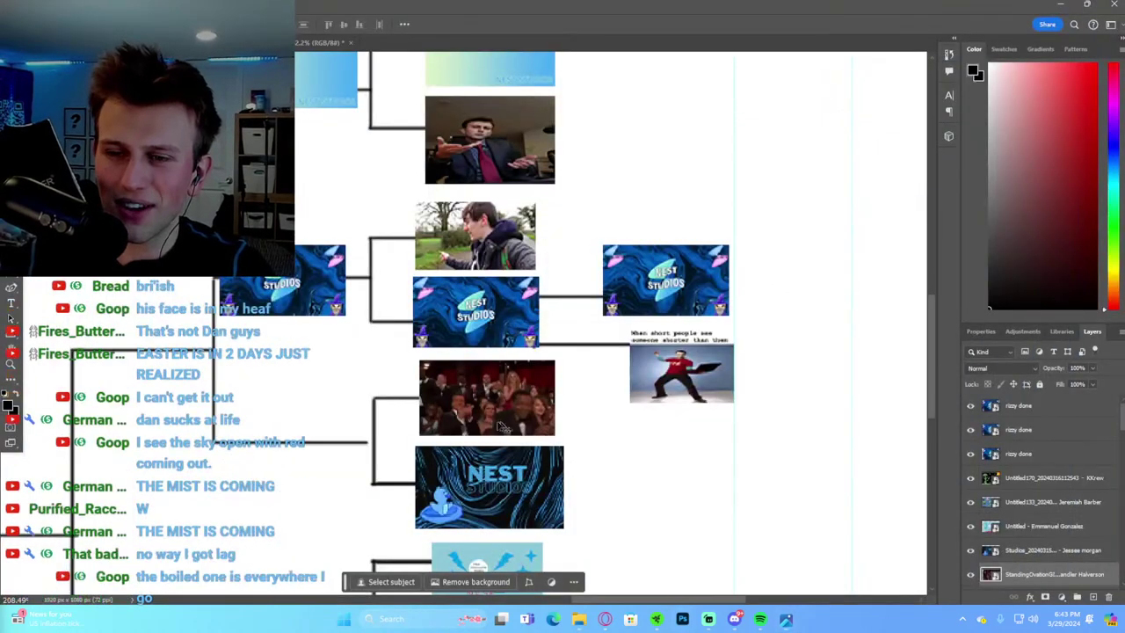
# Duplicate the duck Nest Studios image into the next round, left of its matchup
pyautogui.moveTo(543, 464); pyautogui.dragTo(220, 453)
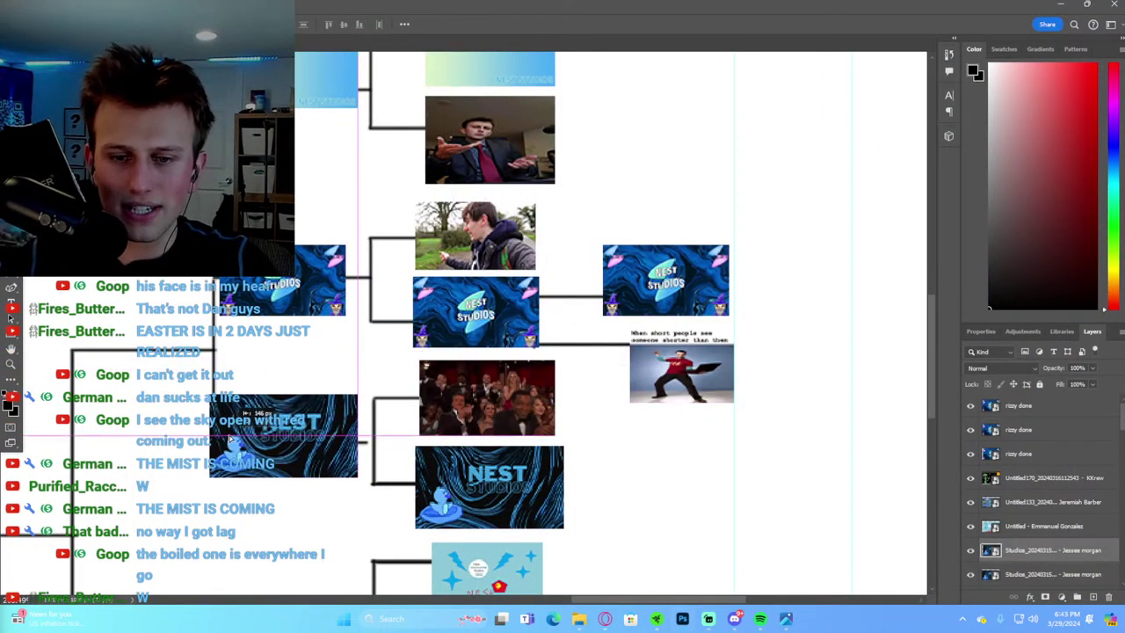
pyautogui.press('z')
pyautogui.keyDown('alt'); pyautogui.click(524, 436); pyautogui.keyUp('alt')
# Zoom the bracket in on the Minecraft and NEST thumbnails
pyautogui.click(524, 437)
pyautogui.moveTo(524, 437); pyautogui.dragTo(601, 395)
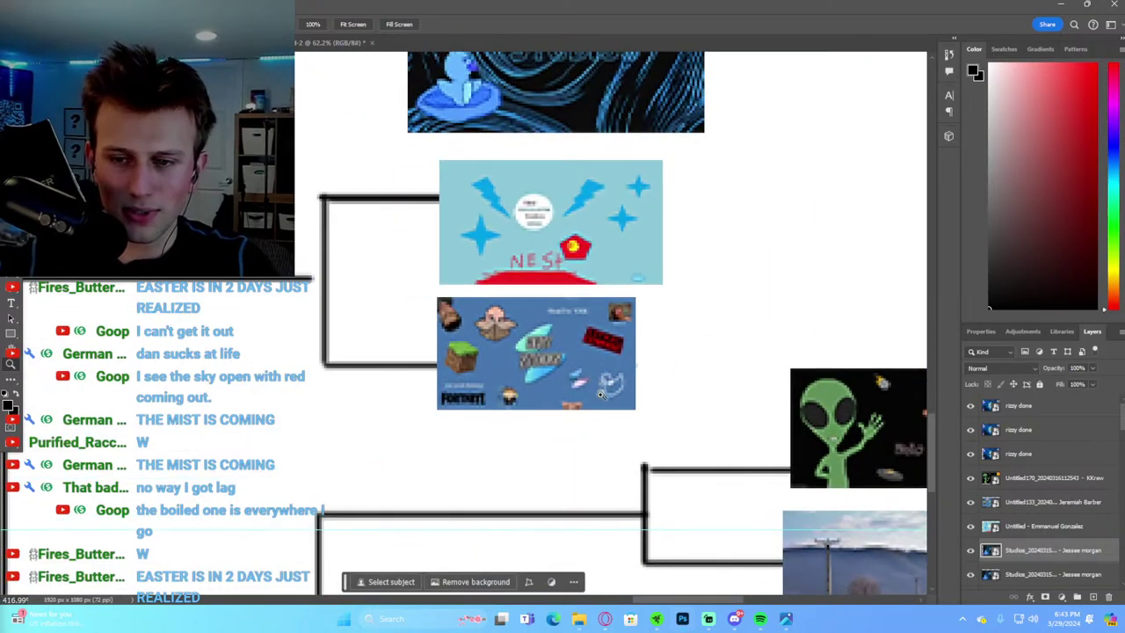
pyautogui.scroll(3, 673, 495)
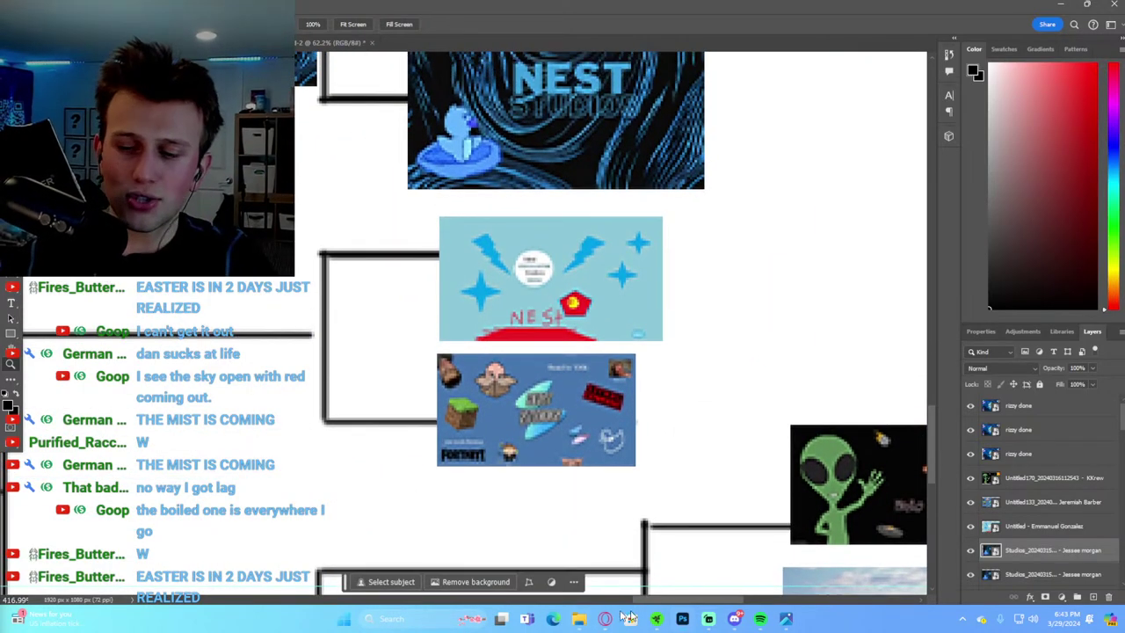
# Reopen Photos and zoom in and out on the light-blue NEST entry
pyautogui.click(786, 619)
pyautogui.press('Right')
pyautogui.scroll(2, 616, 317)
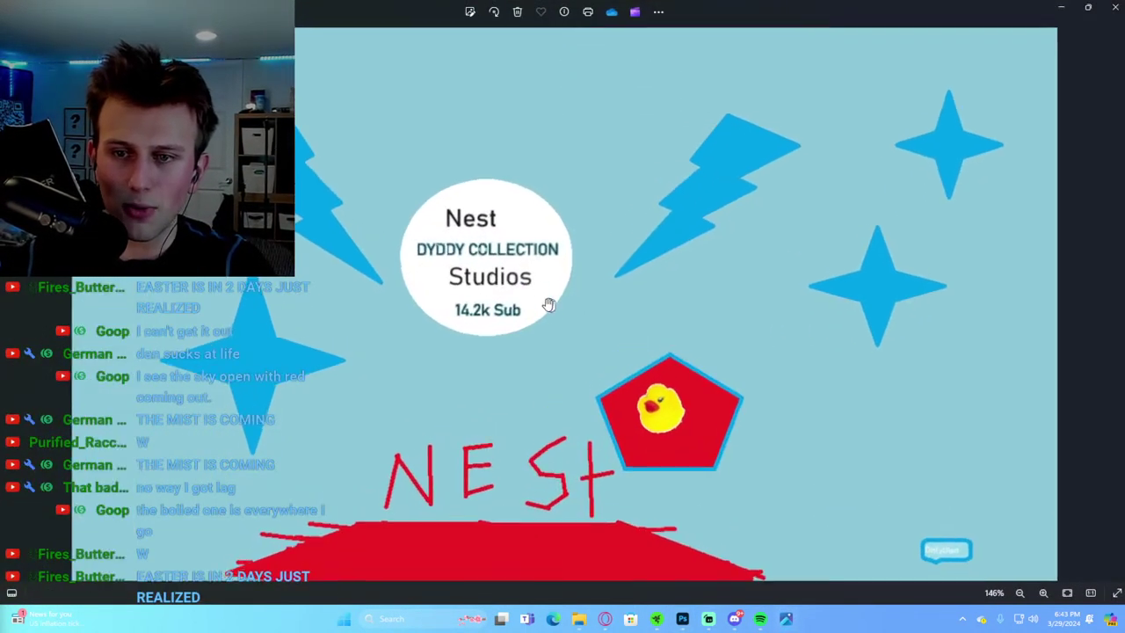
pyautogui.scroll(5, 549, 305)
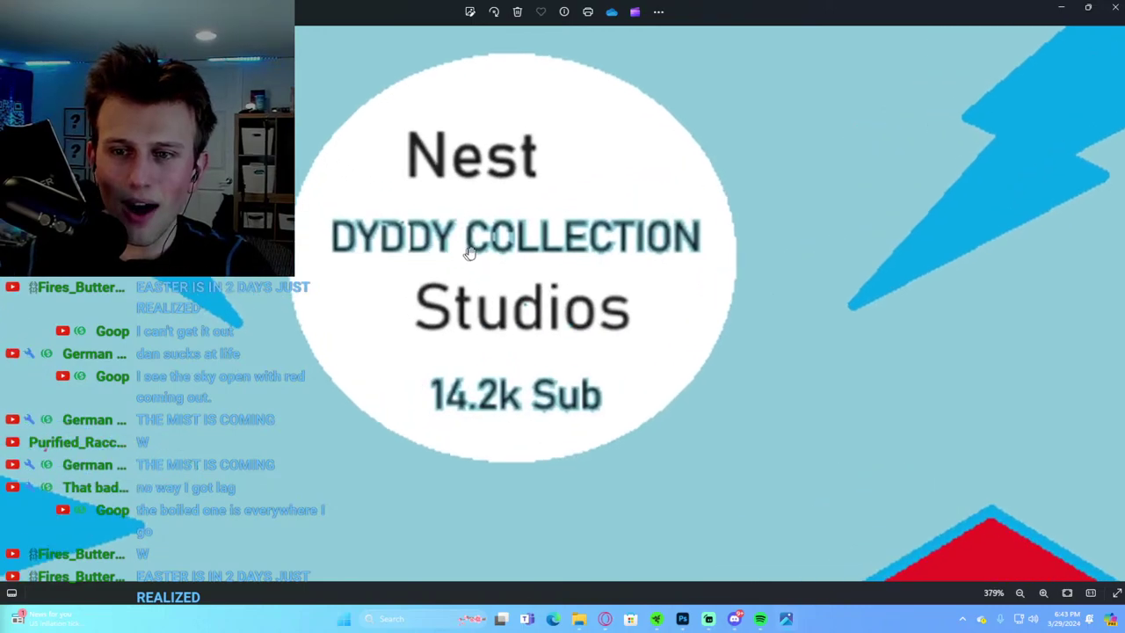
pyautogui.scroll(1, 467, 252)
pyautogui.scroll(-2, 585, 342)
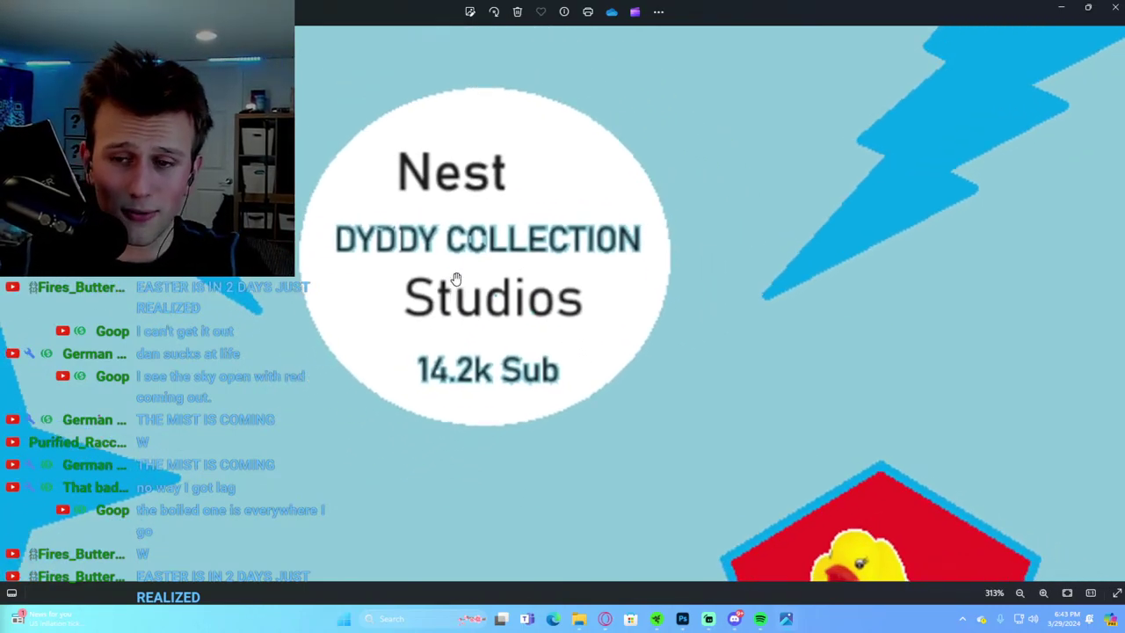
pyautogui.scroll(1, 456, 279)
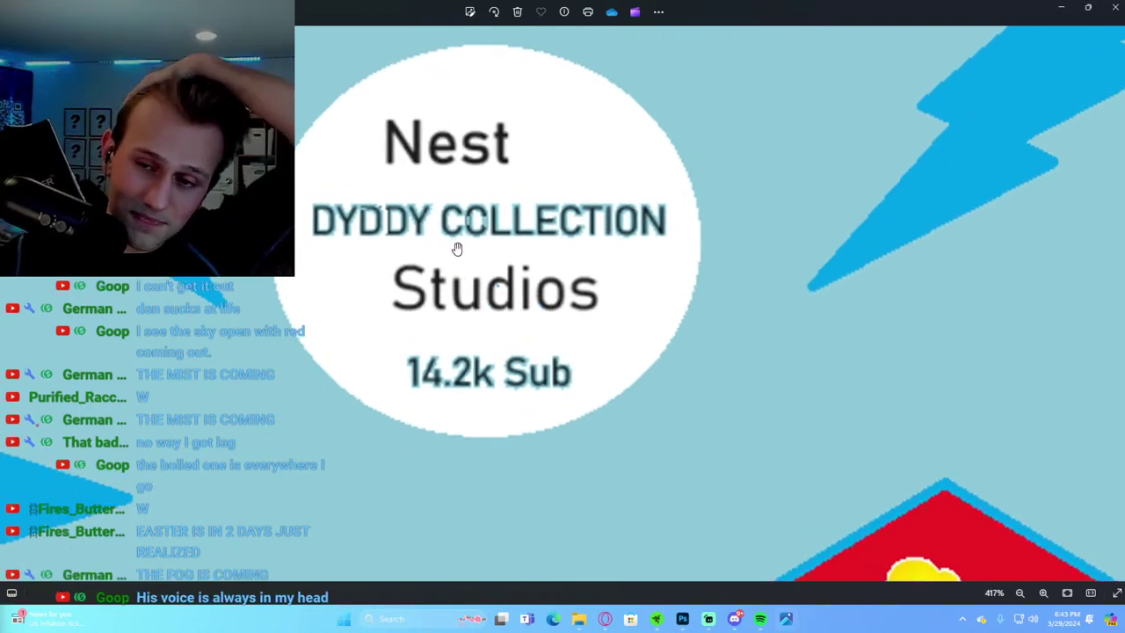
pyautogui.scroll(-4, 527, 206)
pyautogui.scroll(5, 550, 277)
pyautogui.scroll(-8, 534, 261)
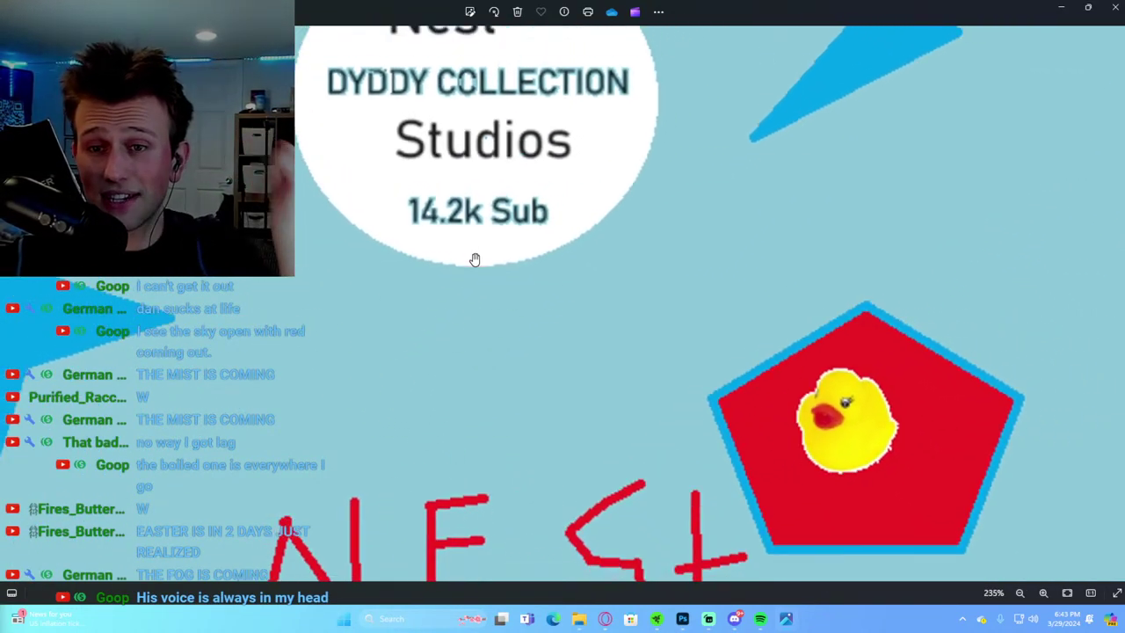
pyautogui.scroll(4, 588, 441)
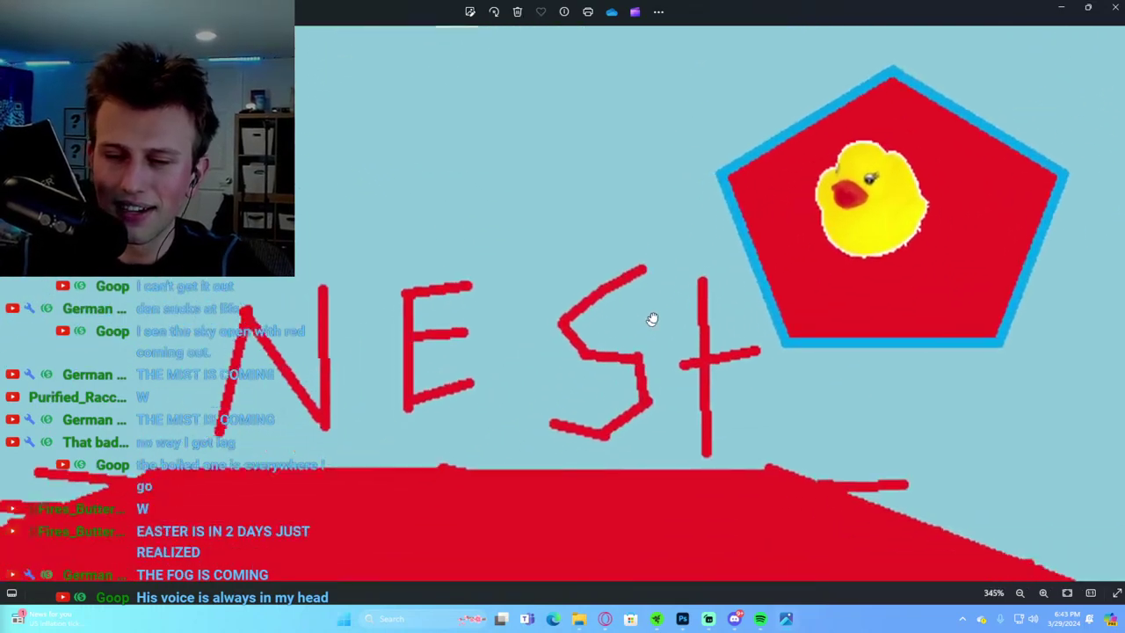
pyautogui.scroll(-4, 653, 319)
pyautogui.scroll(3, 802, 370)
pyautogui.scroll(-3, 703, 369)
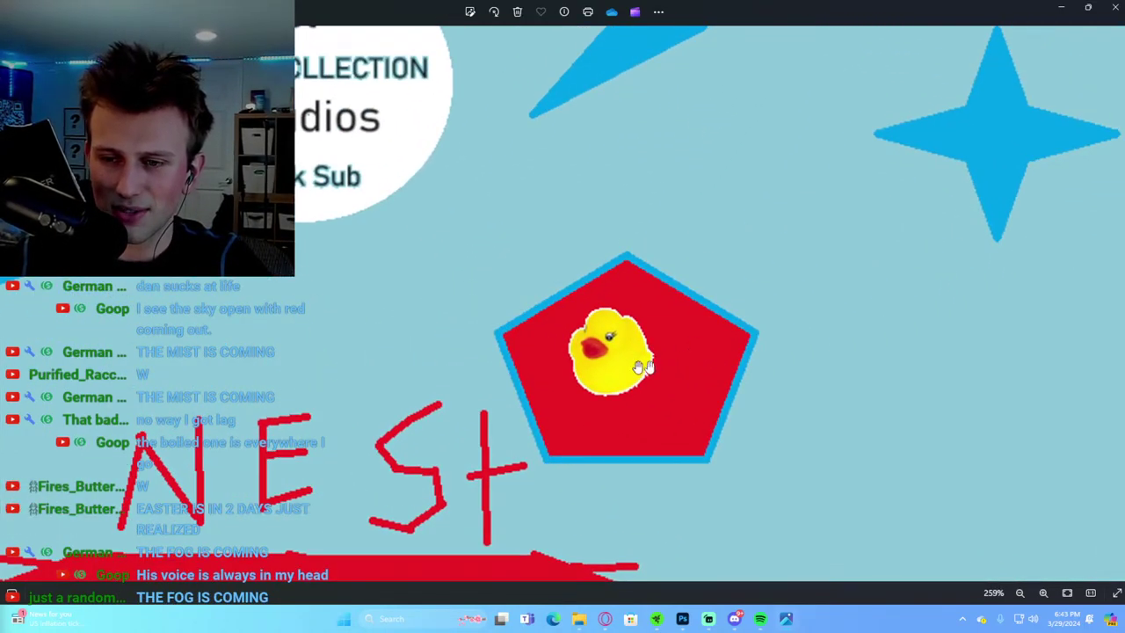
pyautogui.scroll(2, 655, 334)
pyautogui.scroll(-5, 528, 325)
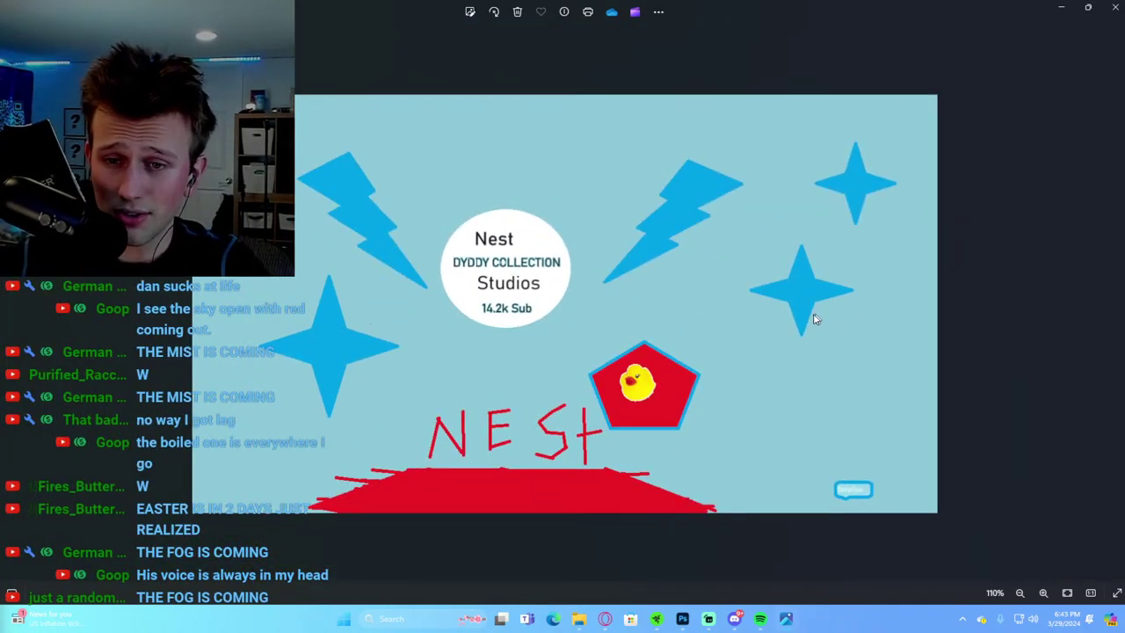
pyautogui.scroll(8, 932, 484)
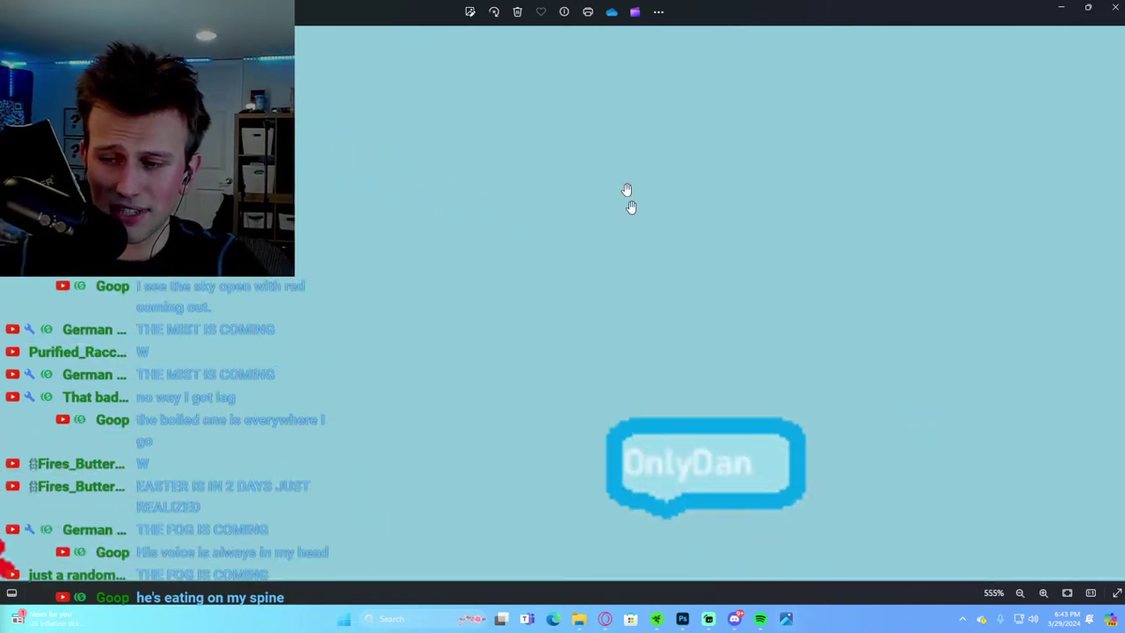
pyautogui.scroll(-8, 651, 295)
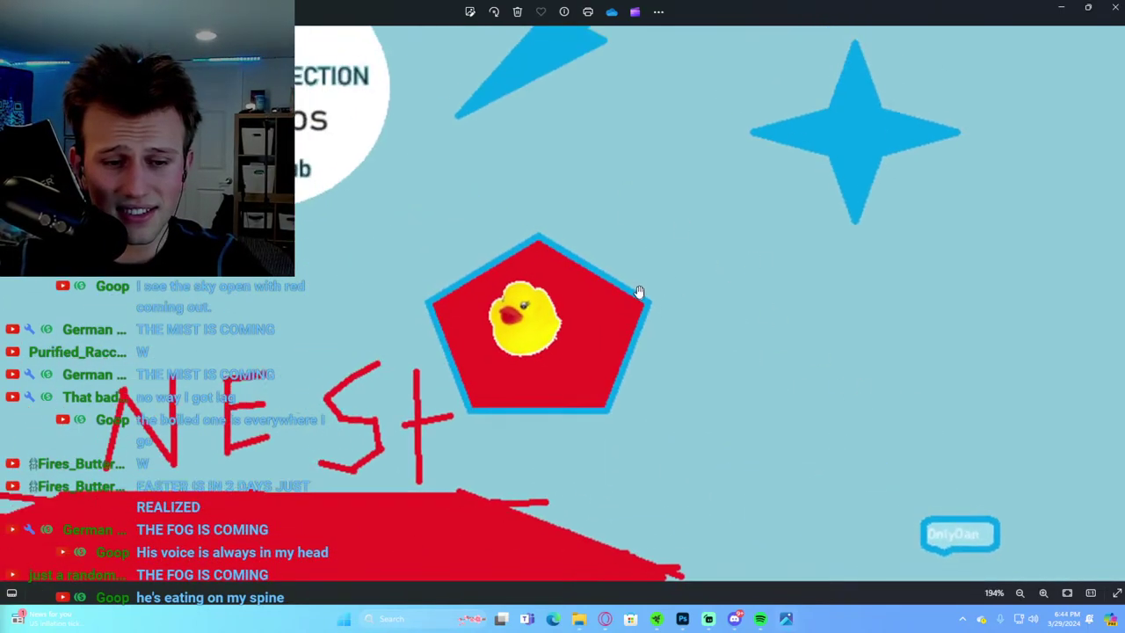
# Inspect the next entry up close around the dans twin webcam, then close Photos
pyautogui.press('Right')
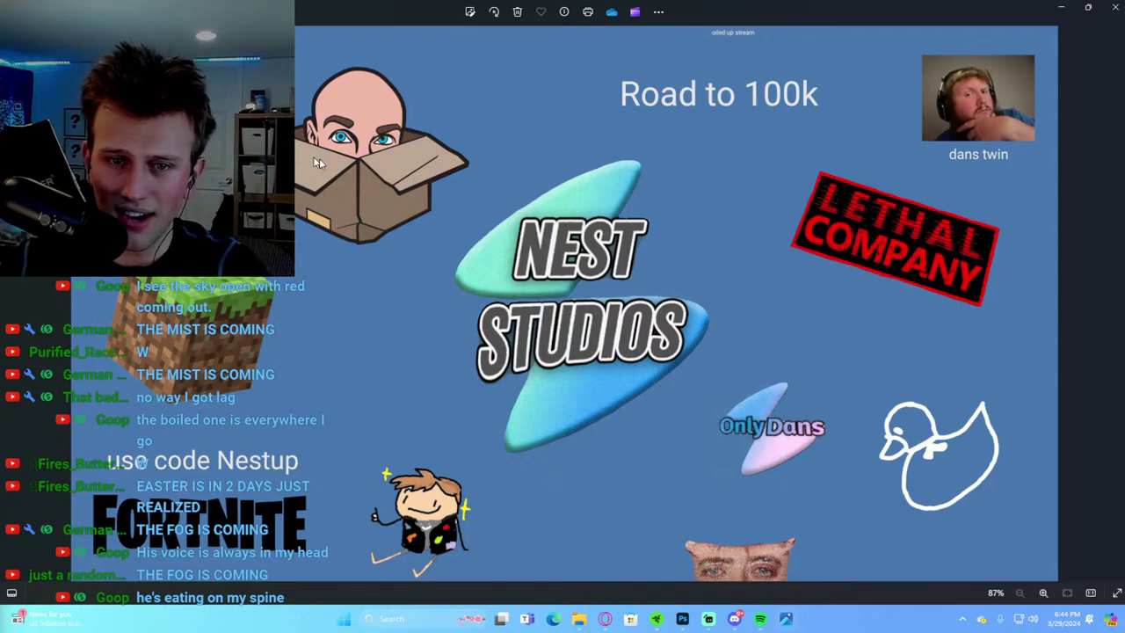
pyautogui.scroll(5, 866, 227)
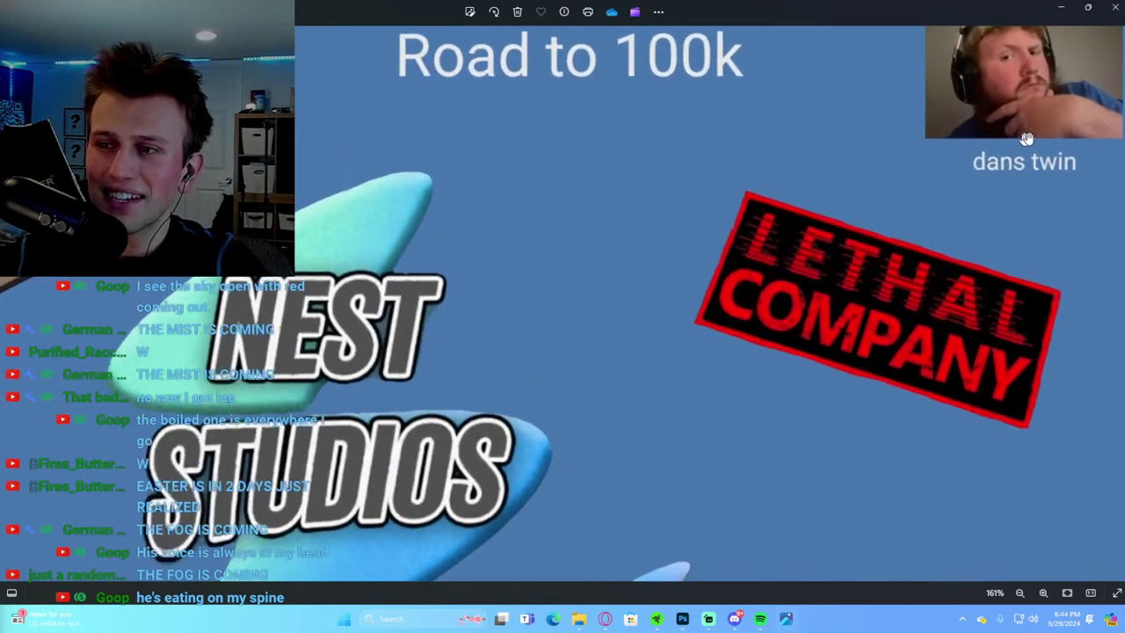
pyautogui.scroll(3, 867, 228)
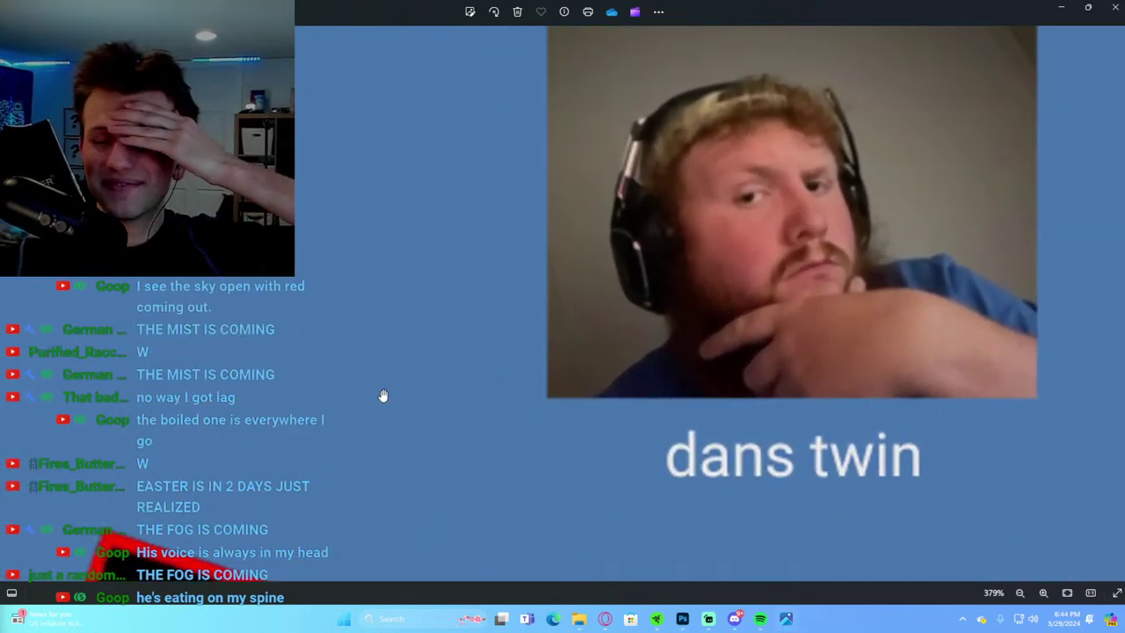
pyautogui.moveTo(381, 395); pyautogui.dragTo(344, 437)
pyautogui.scroll(-3, 343, 438)
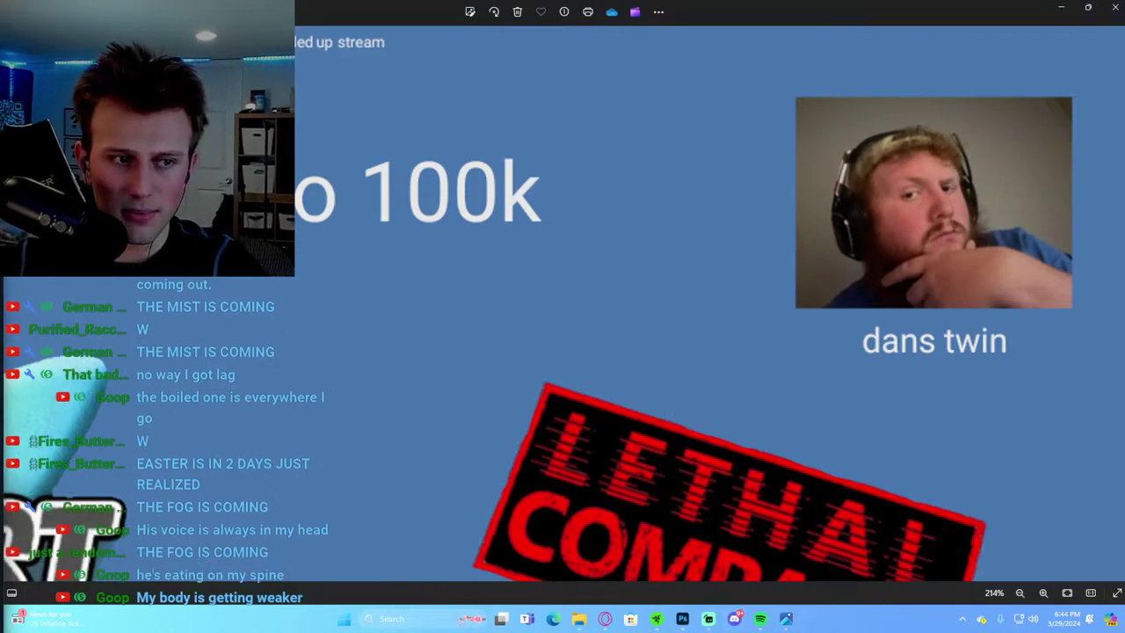
pyautogui.scroll(-2, 568, 361)
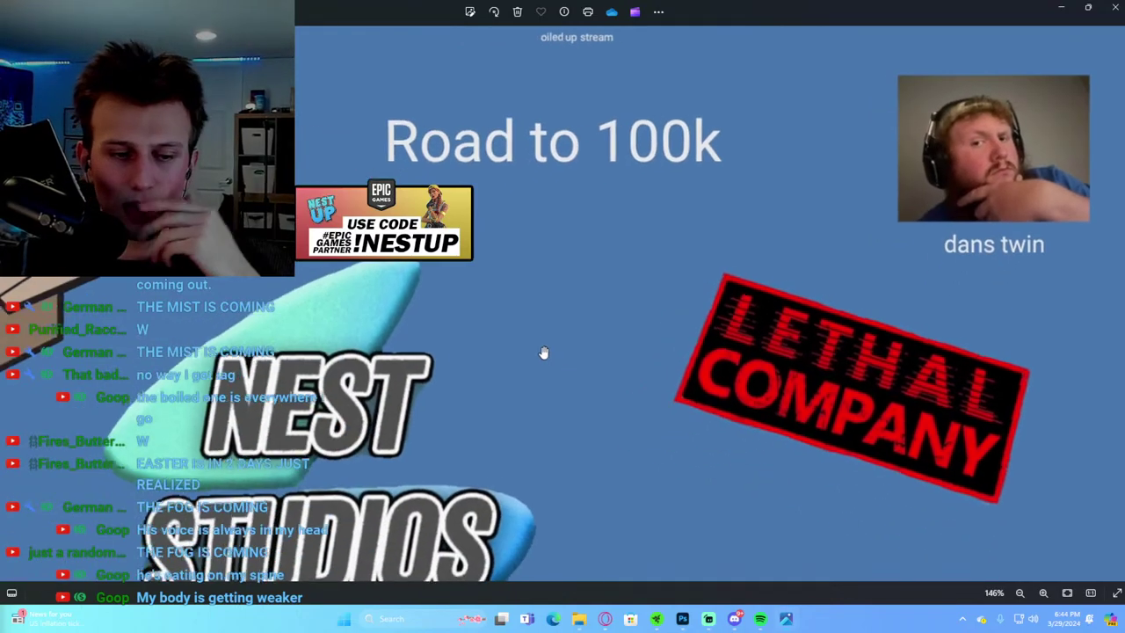
pyautogui.scroll(-1, 522, 344)
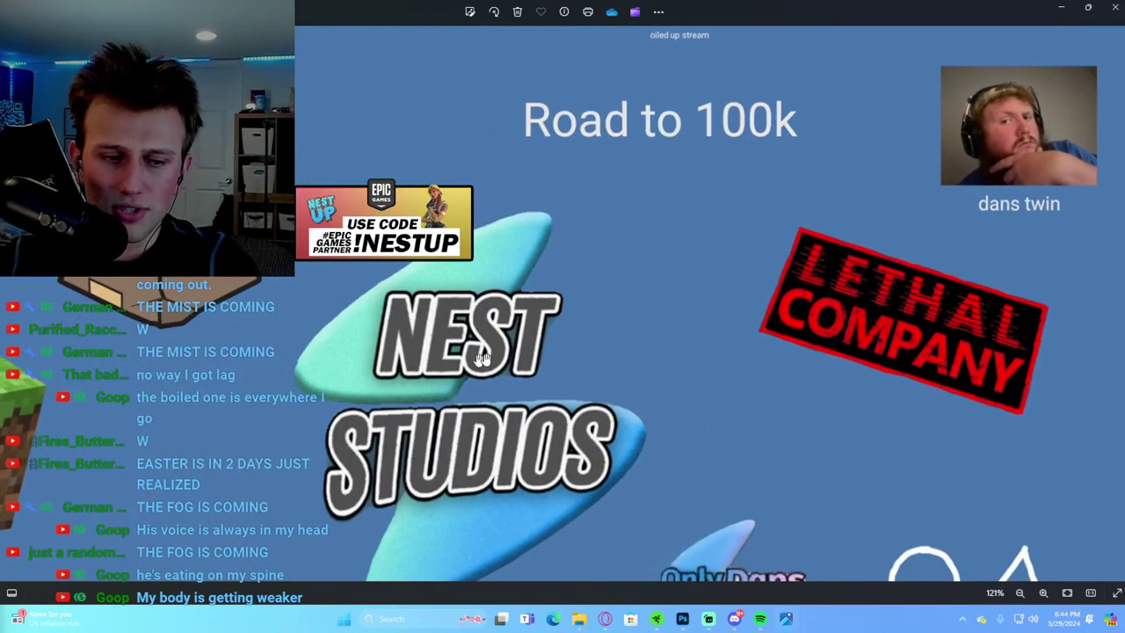
pyautogui.scroll(-1, 748, 329)
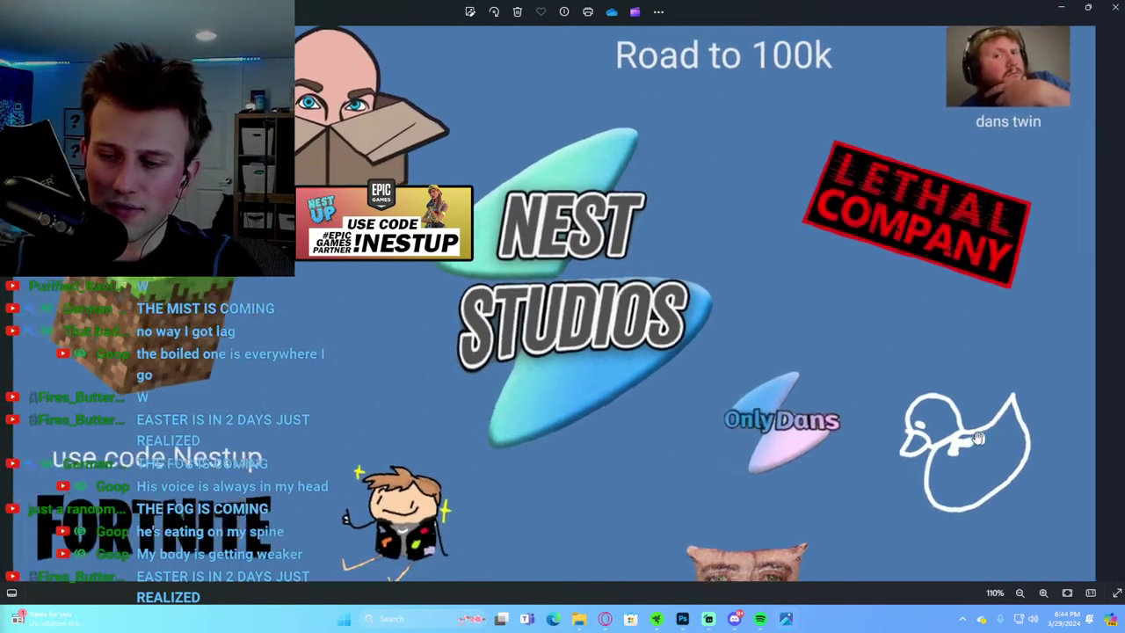
pyautogui.scroll(6, 979, 438)
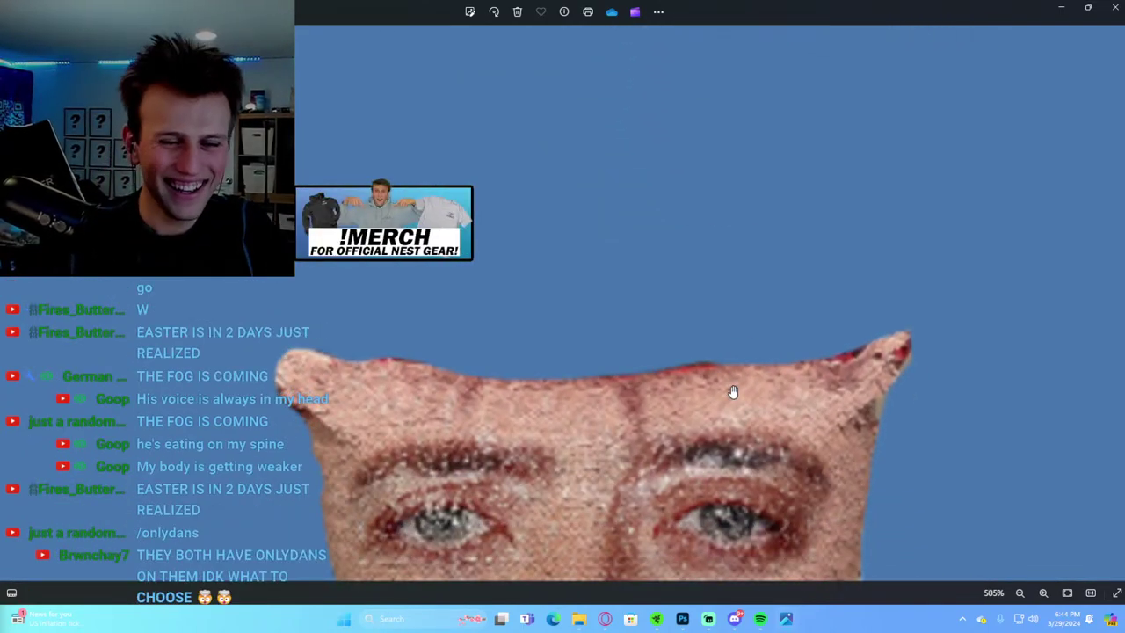
pyautogui.scroll(-4, 734, 391)
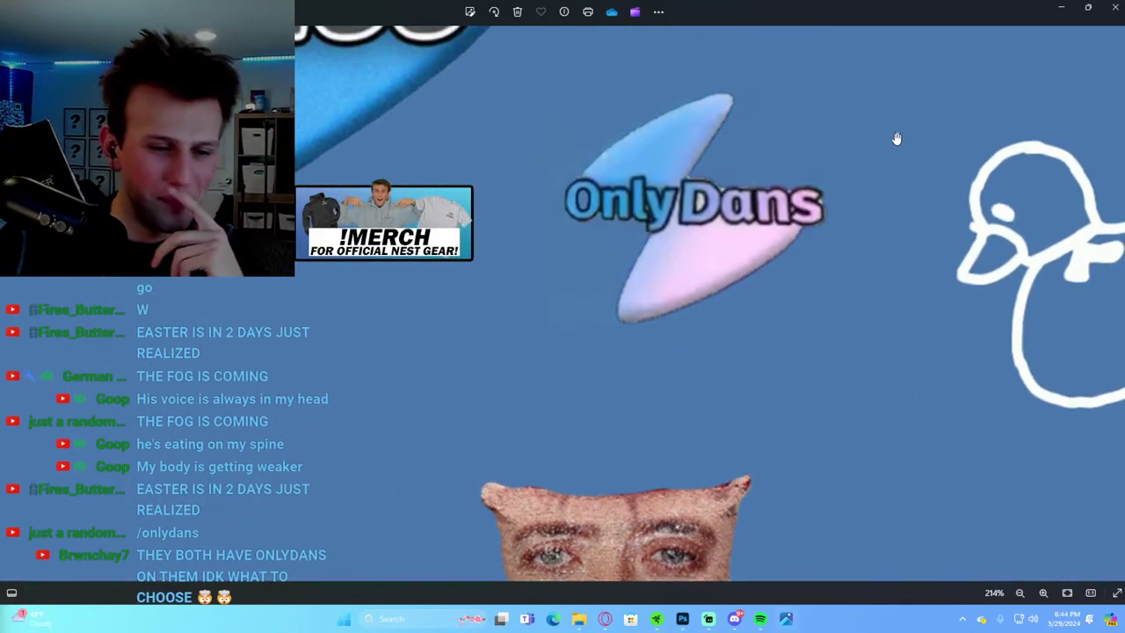
pyautogui.scroll(-2, 925, 193)
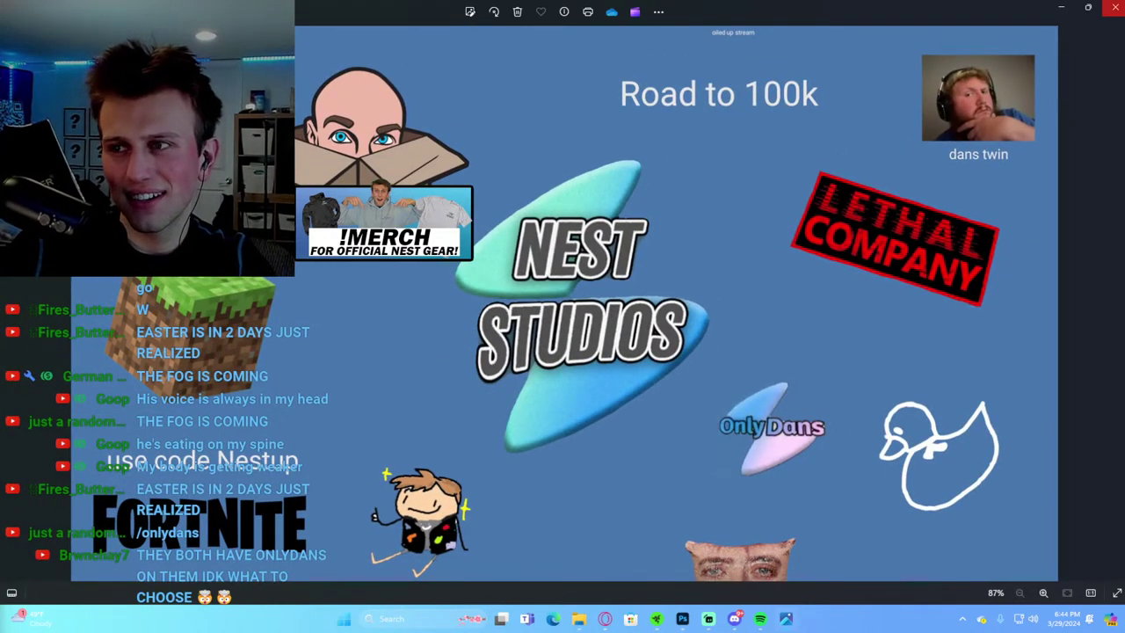
pyautogui.click(1115, 7)
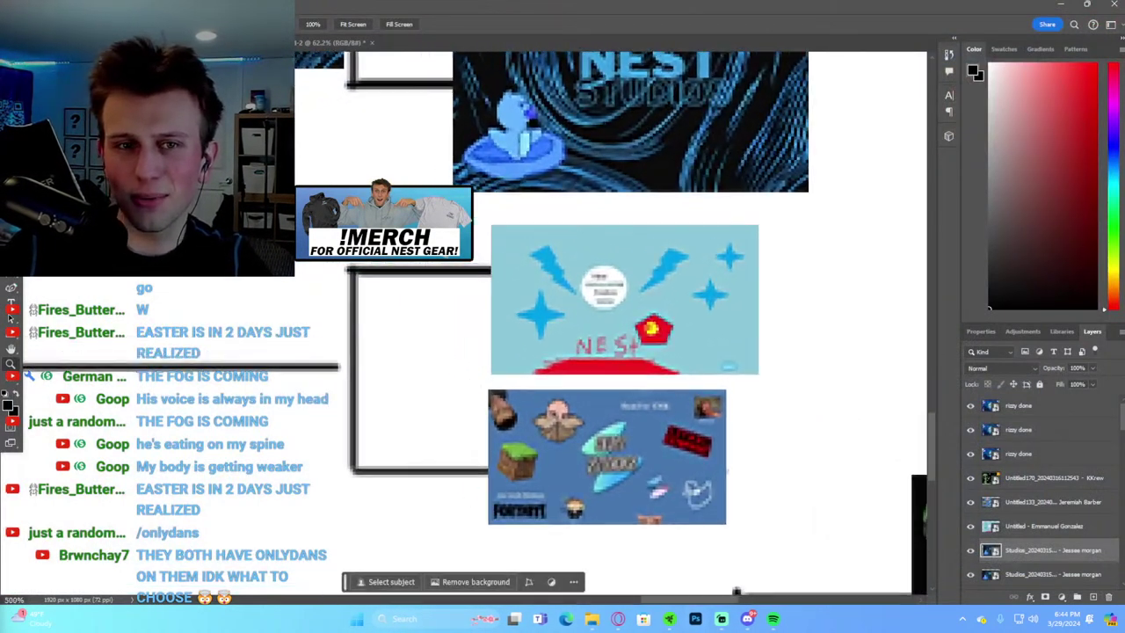
# Copy the Road to 100k collage into the next-round slot over the light-blue Nest design
pyautogui.press('v')
pyautogui.click(673, 484)
pyautogui.moveTo(673, 484); pyautogui.dragTo(217, 379)
pyautogui.scroll(-3, 306, 363)
pyautogui.scroll(2, 337, 407)
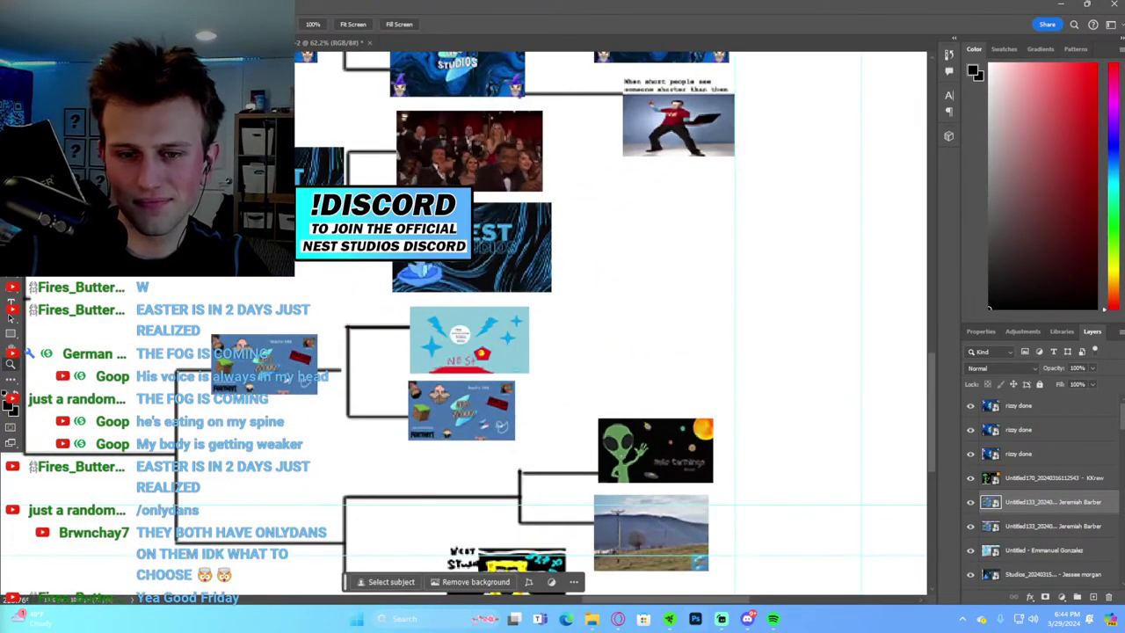
# Open the Nest Studios hillside landscape in Photos and zoom in to inspect it
pyautogui.scroll(-2, 440, 422)
pyautogui.scroll(-1, 606, 378)
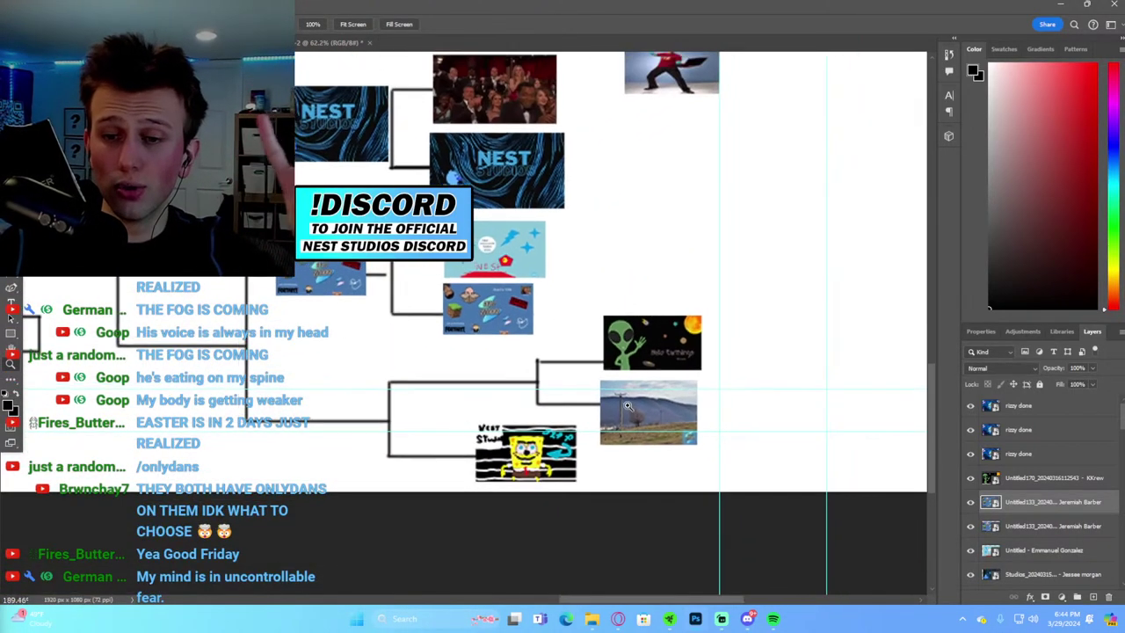
pyautogui.scroll(3, 649, 389)
pyautogui.scroll(2, 683, 352)
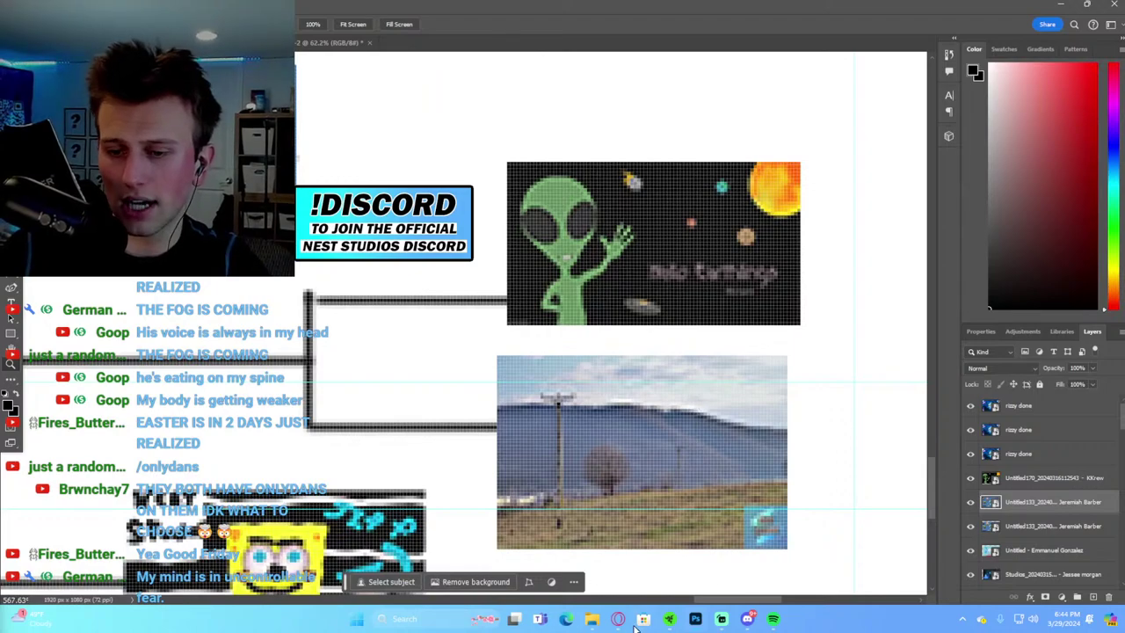
pyautogui.click(594, 620)
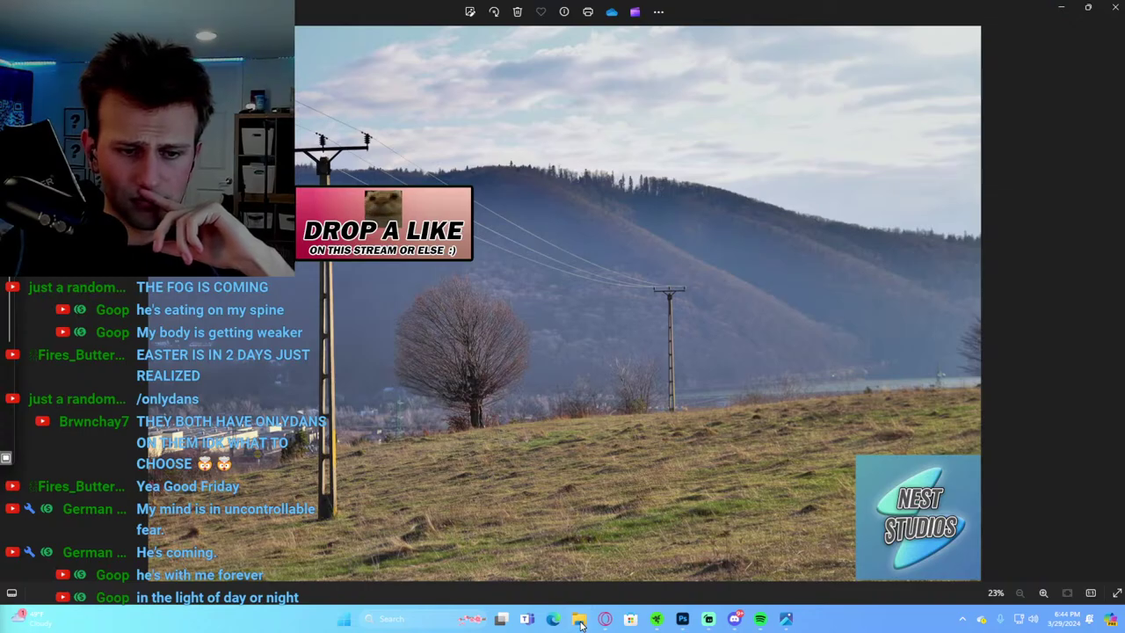
pyautogui.scroll(4, 636, 428)
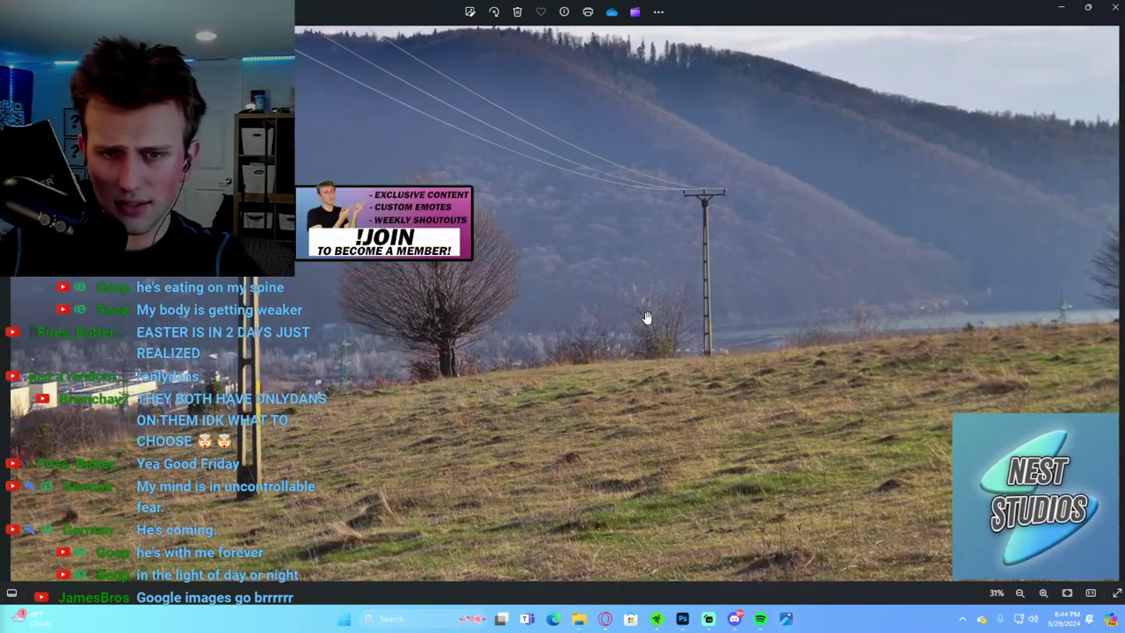
pyautogui.scroll(20, 500, 365)
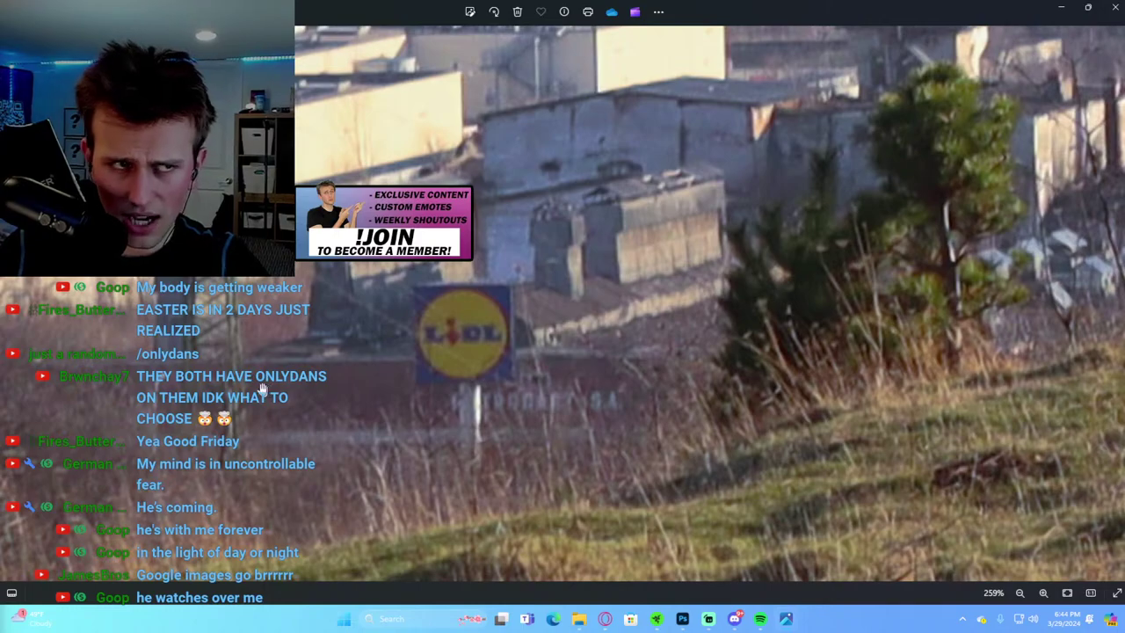
pyautogui.scroll(-20, 261, 387)
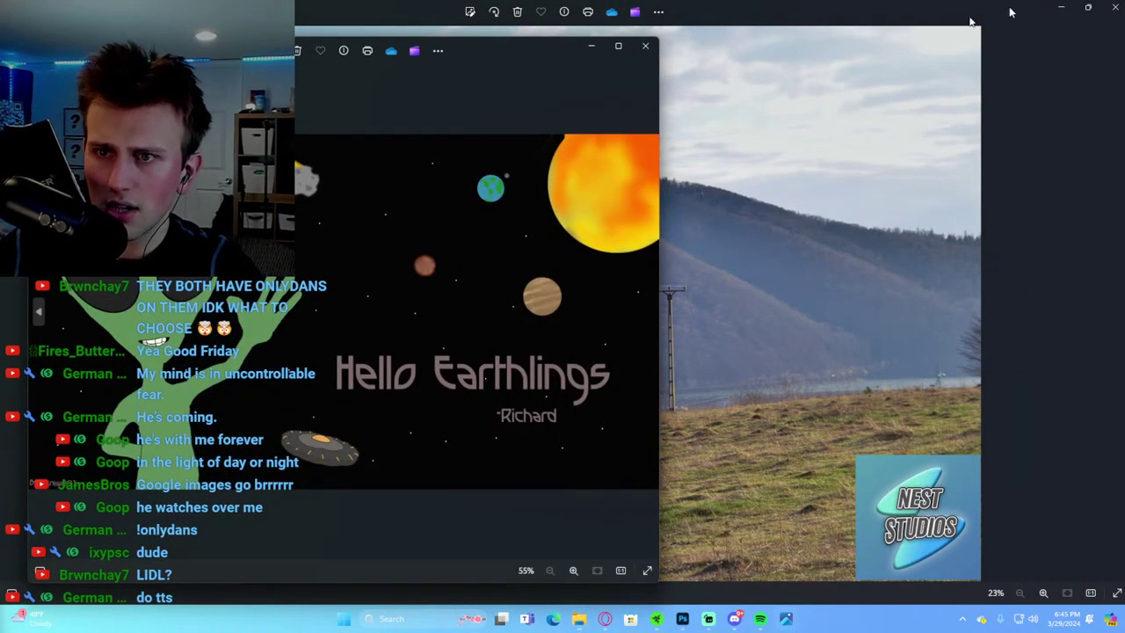
# Open the Hello Earthlings alien image and compare it against the landscape
pyautogui.click(616, 44)
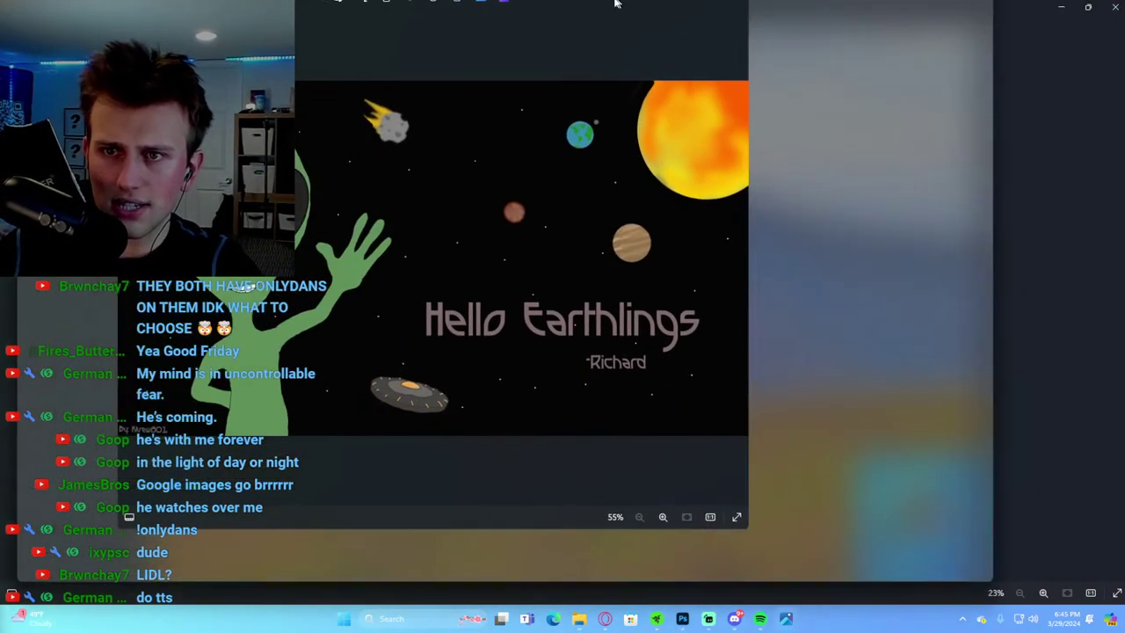
pyautogui.scroll(-3, 603, 255)
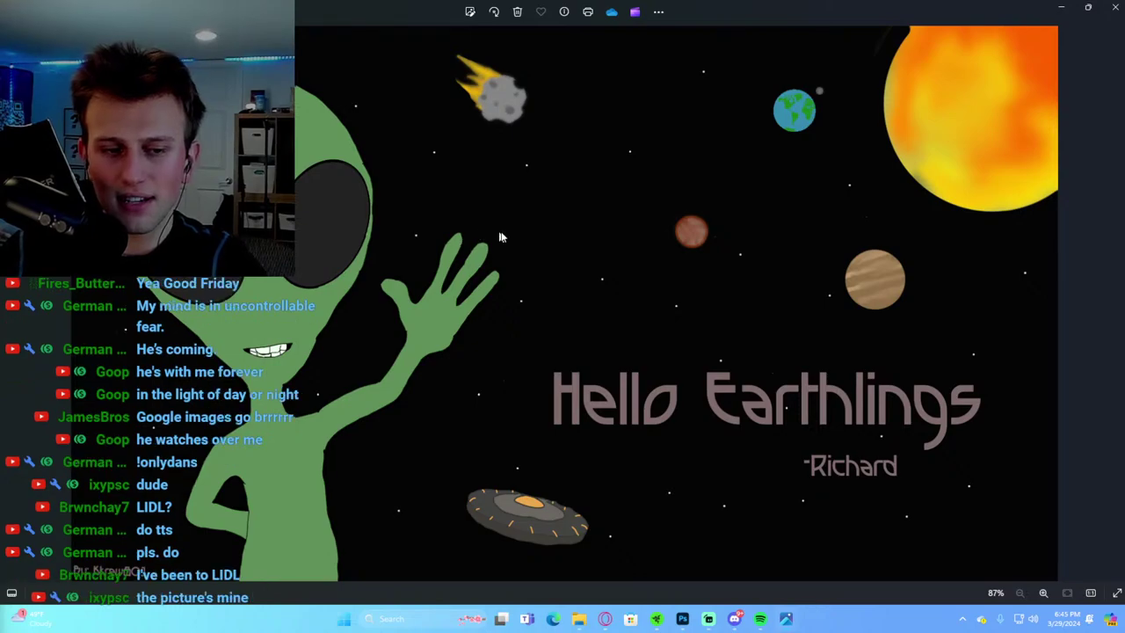
pyautogui.press('Right')
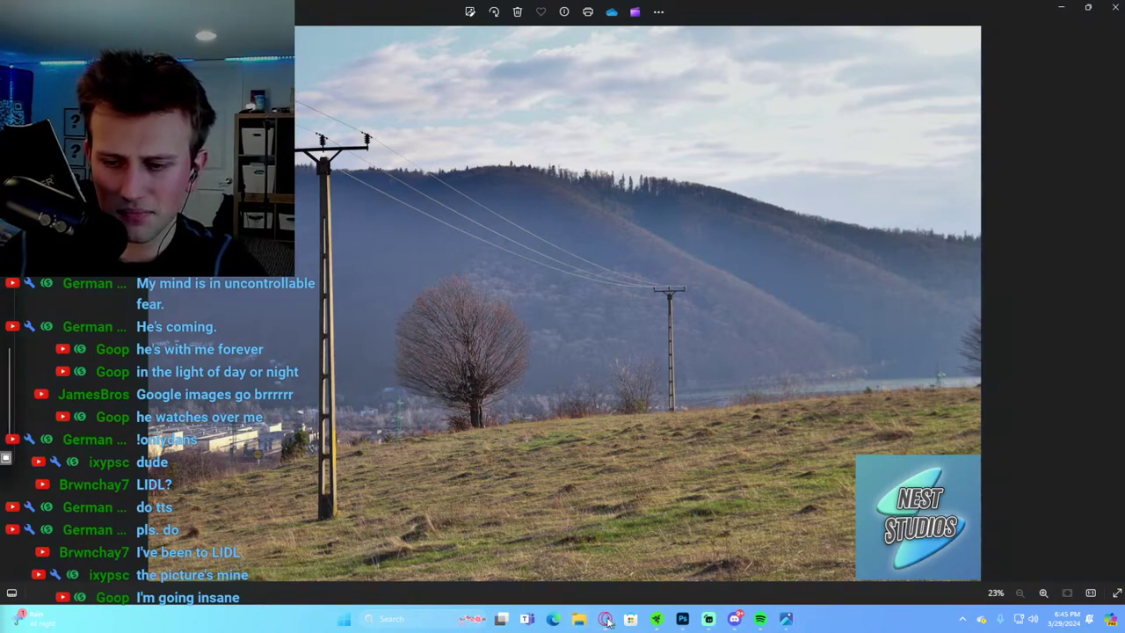
pyautogui.moveTo(613, 624)
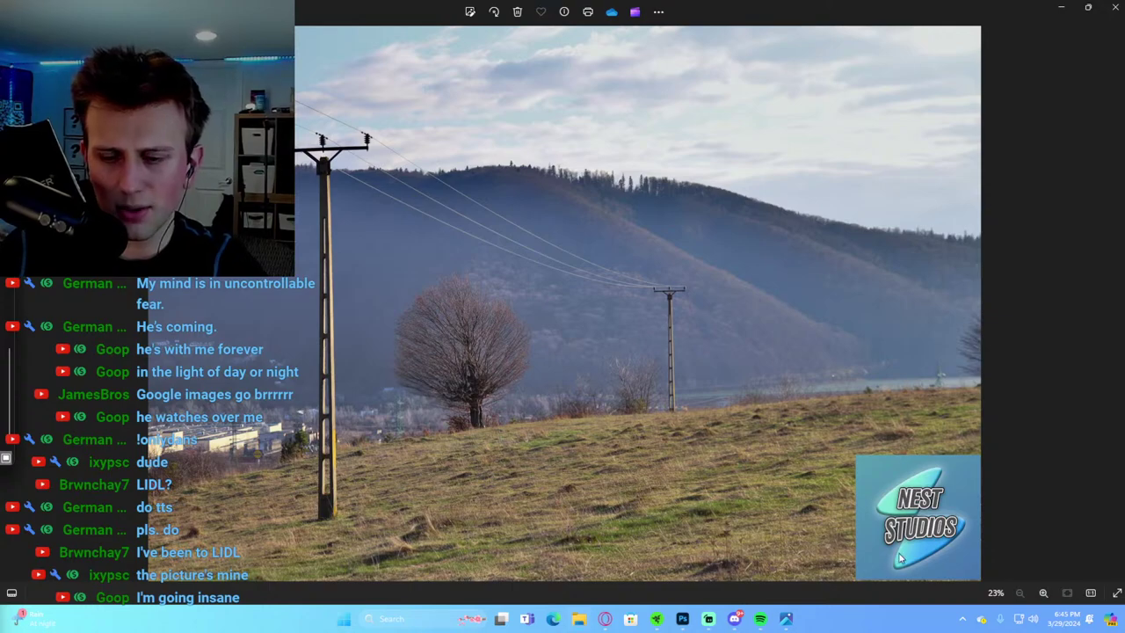
pyautogui.moveTo(786, 619)
pyautogui.click(844, 562)
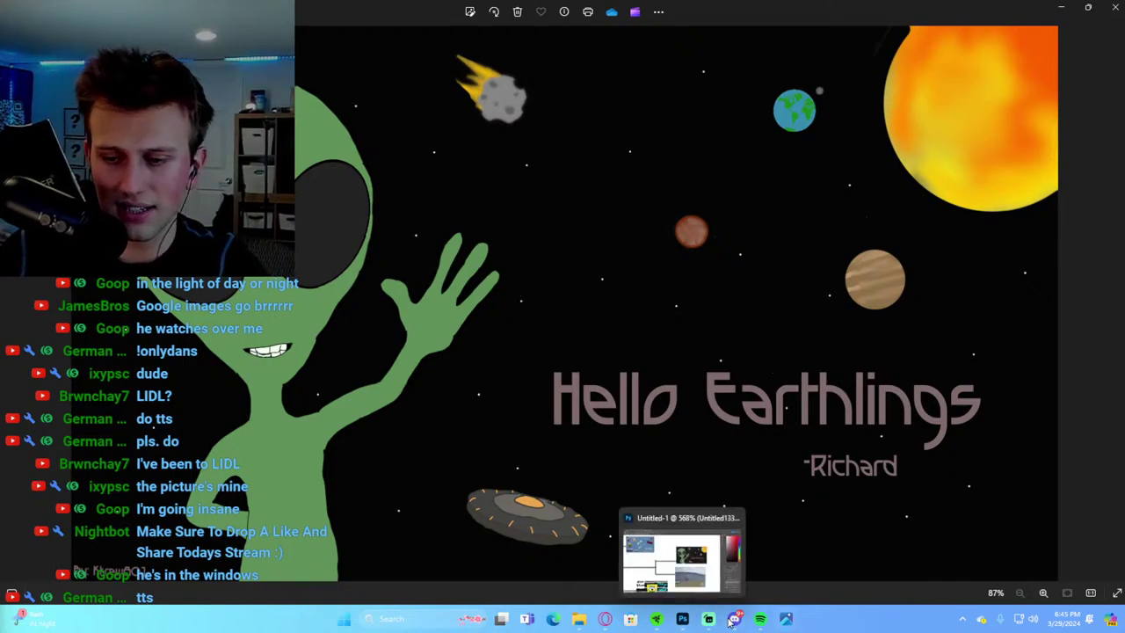
pyautogui.click(682, 619)
# Copy the Hello Earthlings alien into the next-round slot past the hillside landscape
pyautogui.scroll(2, 513, 299)
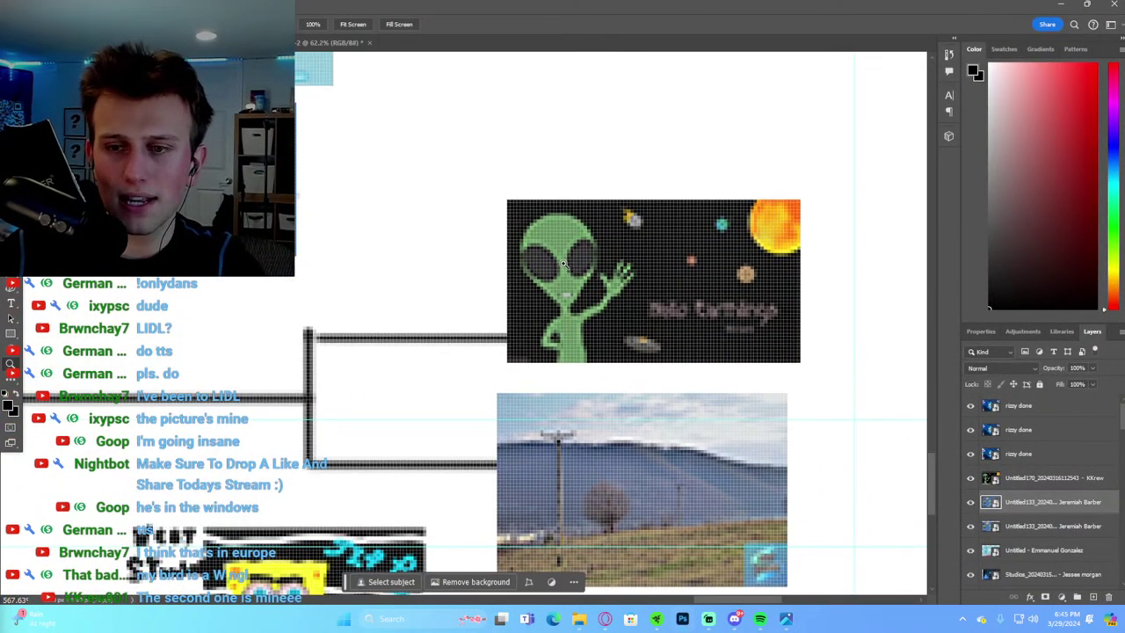
pyautogui.scroll(-1, 516, 254)
pyautogui.press('v')
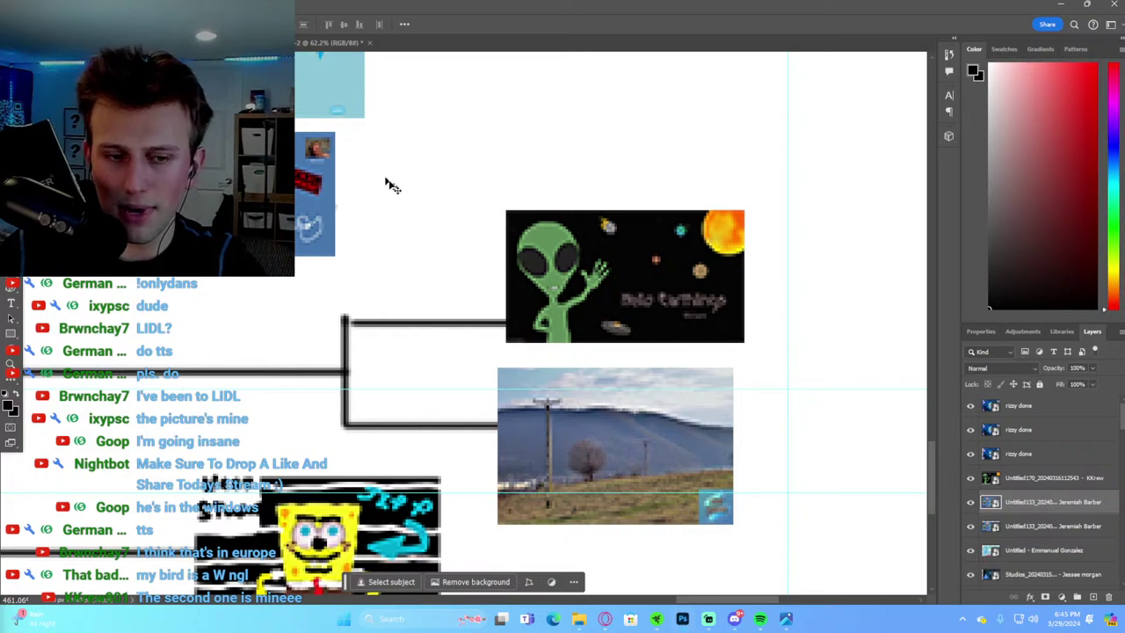
pyautogui.moveTo(666, 259); pyautogui.dragTo(224, 351)
# Shift the SpongeBob image further left beside the alien
pyautogui.scroll(-3, 224, 351)
pyautogui.scroll(3, 263, 316)
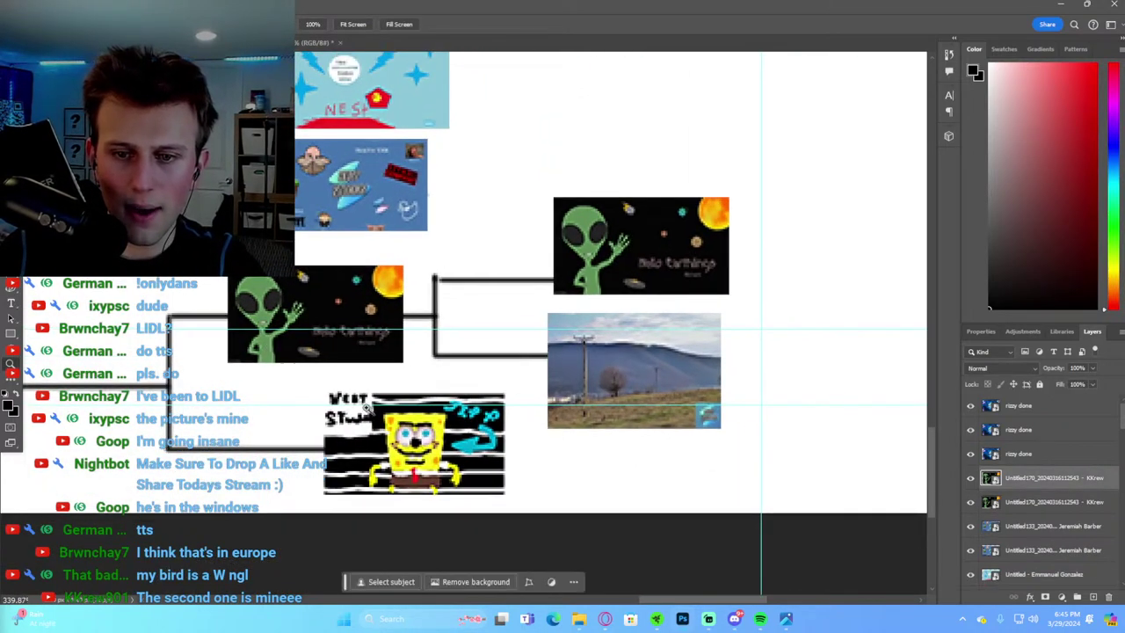
pyautogui.scroll(-3, 214, 330)
pyautogui.scroll(4, 151, 338)
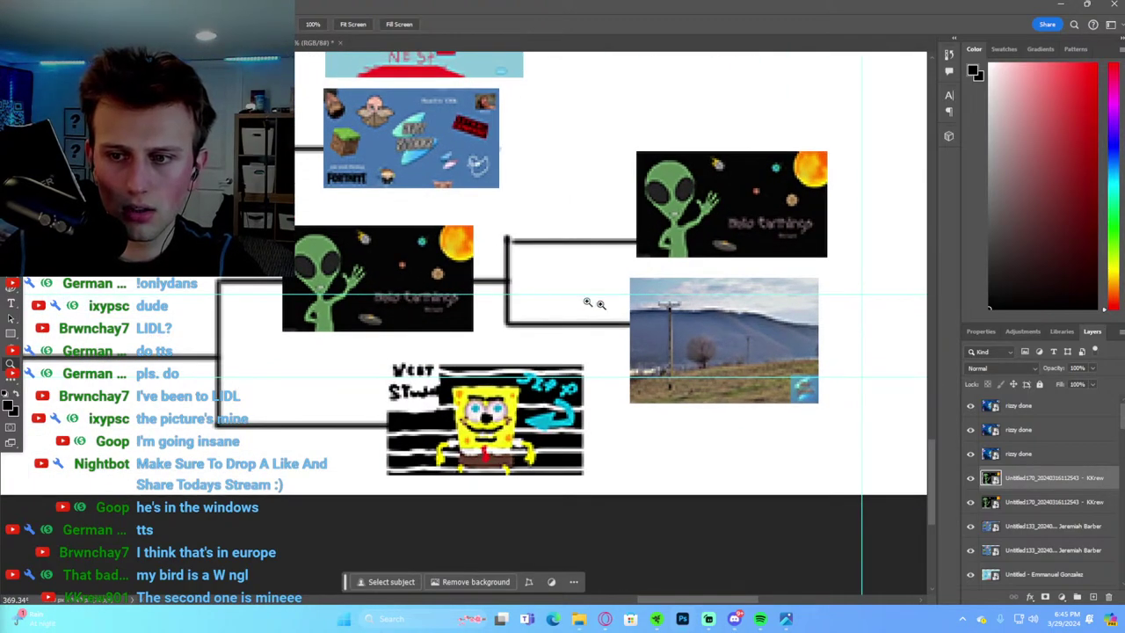
pyautogui.press('v')
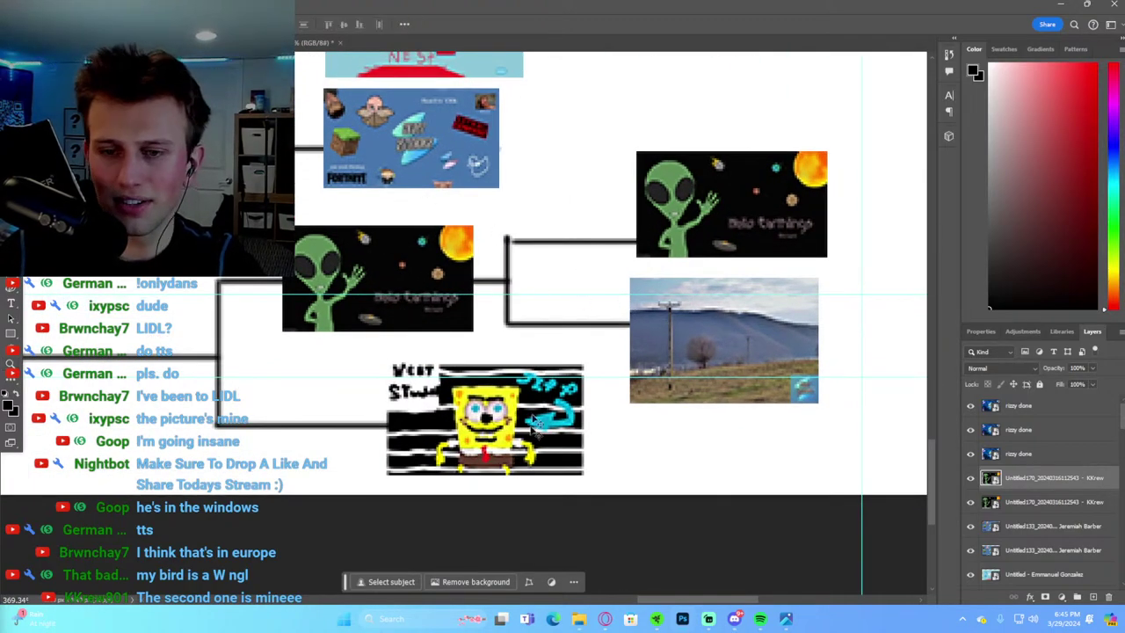
pyautogui.moveTo(466, 334); pyautogui.dragTo(361, 332)
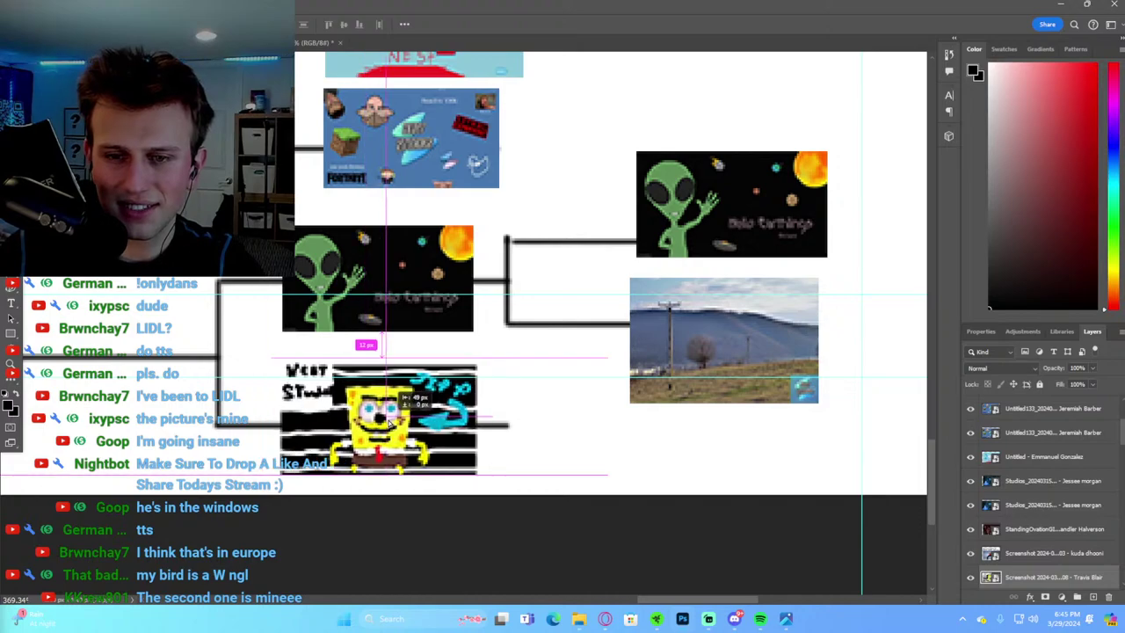
# Bring up the alien image in Photos and browse three more submitted images
pyautogui.moveTo(788, 621)
pyautogui.click(810, 596)
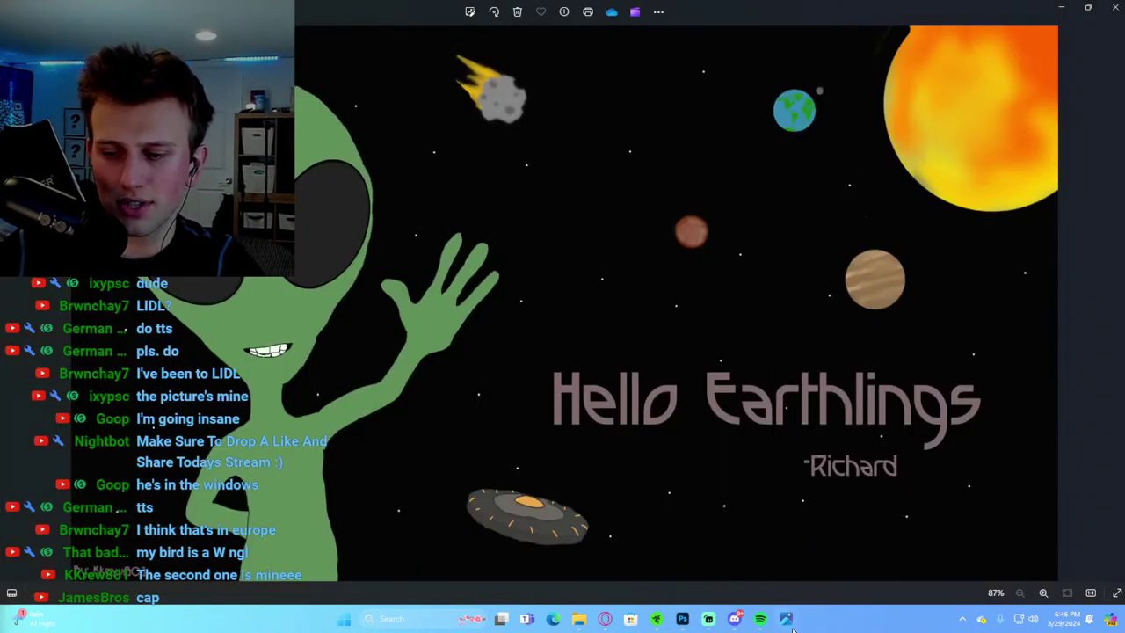
pyautogui.press('Right')
pyautogui.press('Right')
pyautogui.press('Right')
pyautogui.press('Right')
pyautogui.press('Right')
pyautogui.press('Right')
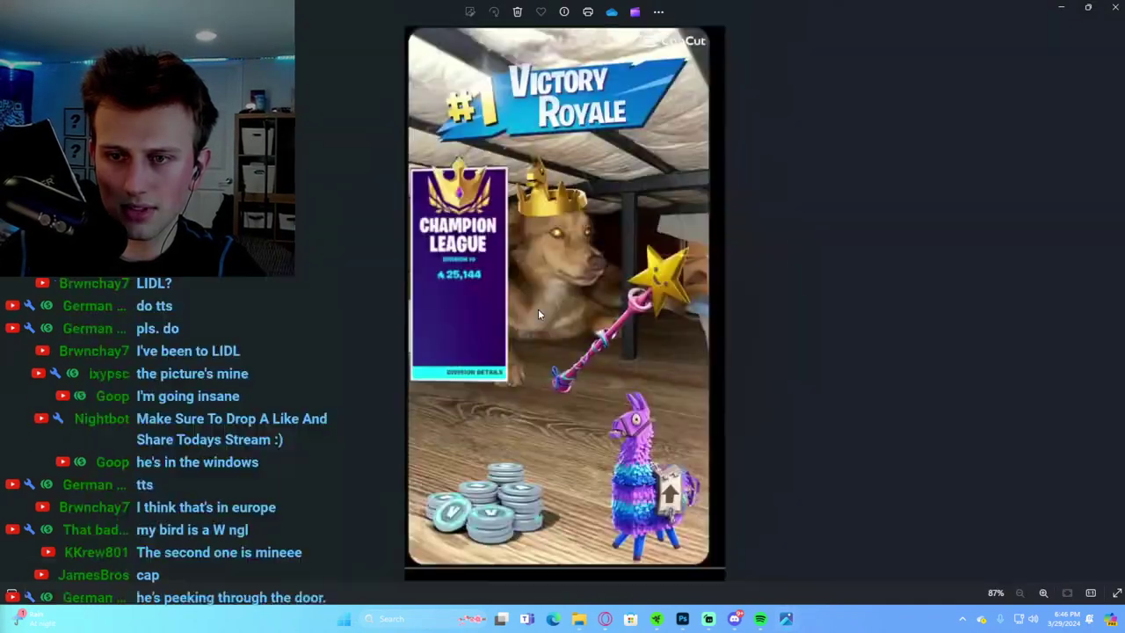
pyautogui.press('Right')
pyautogui.press('Right')
pyautogui.press('Right')
pyautogui.press('Right')
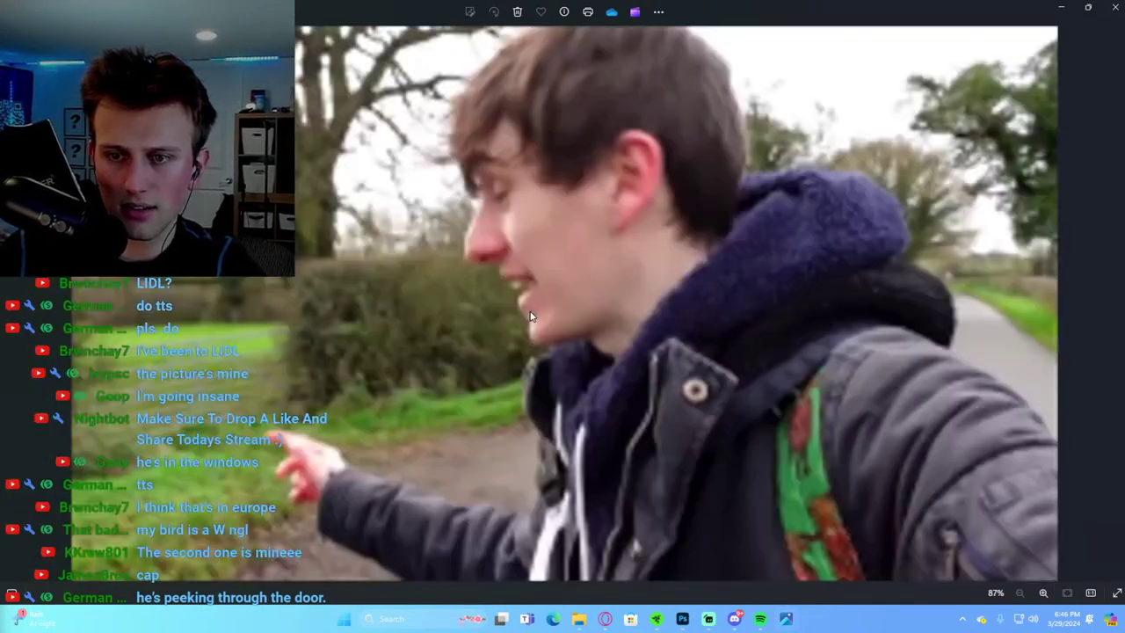
pyautogui.press('Right')
pyautogui.scroll(2, 615, 396)
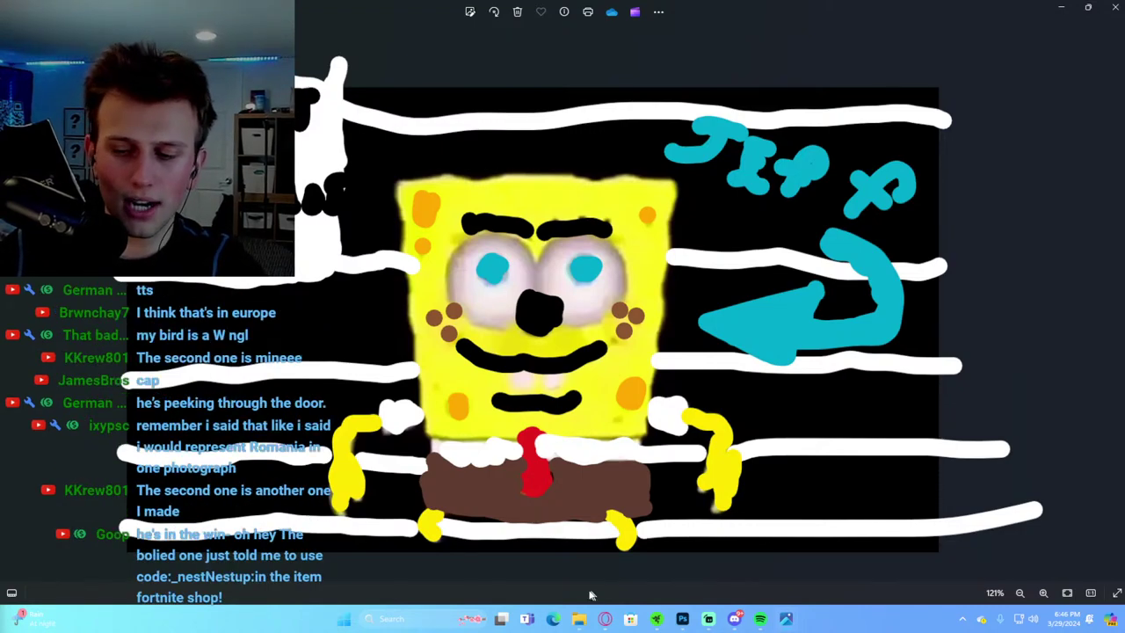
# Zoom into the SpongeBob-behind-bars drawing, then return to the Hello Earthlings alien
pyautogui.moveTo(787, 615)
pyautogui.click(802, 562)
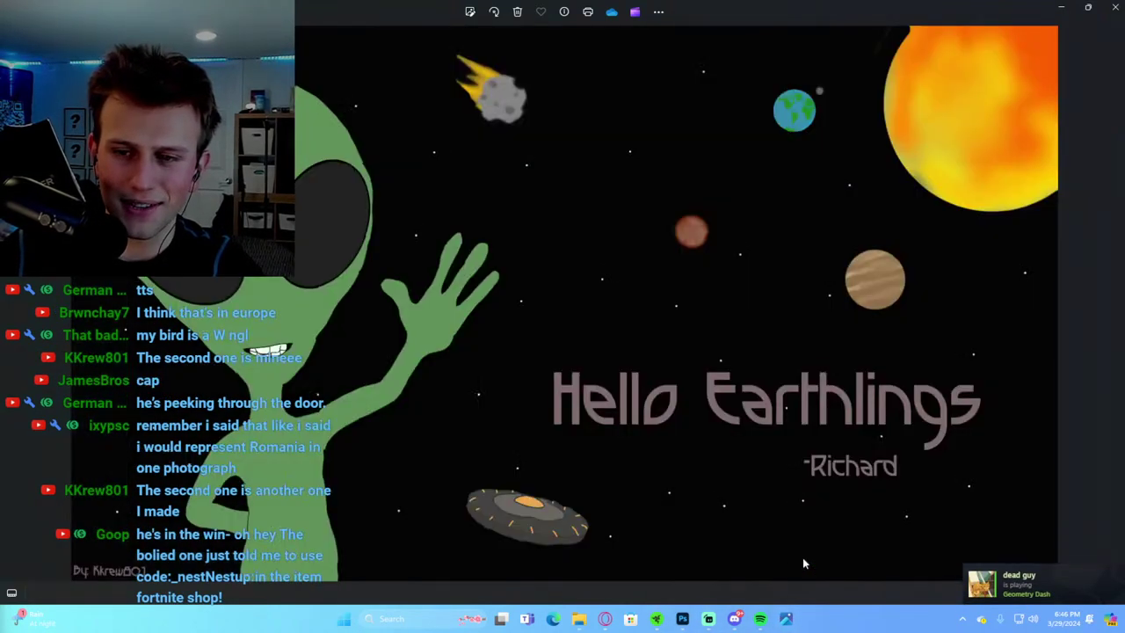
pyautogui.click(751, 568)
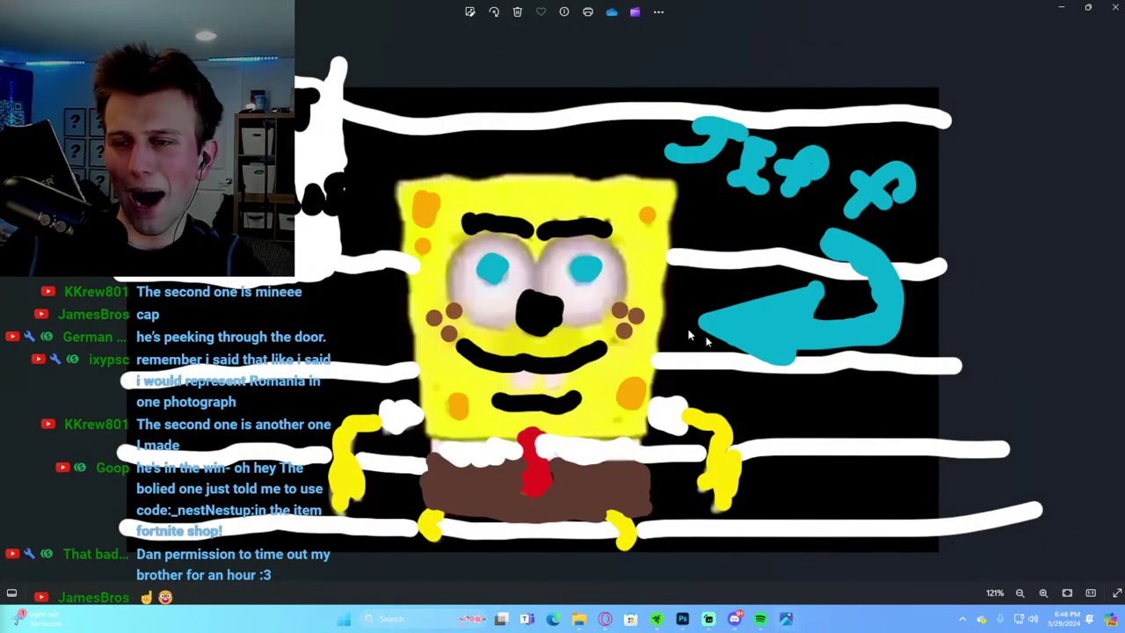
pyautogui.scroll(3, 774, 257)
pyautogui.scroll(3, 775, 257)
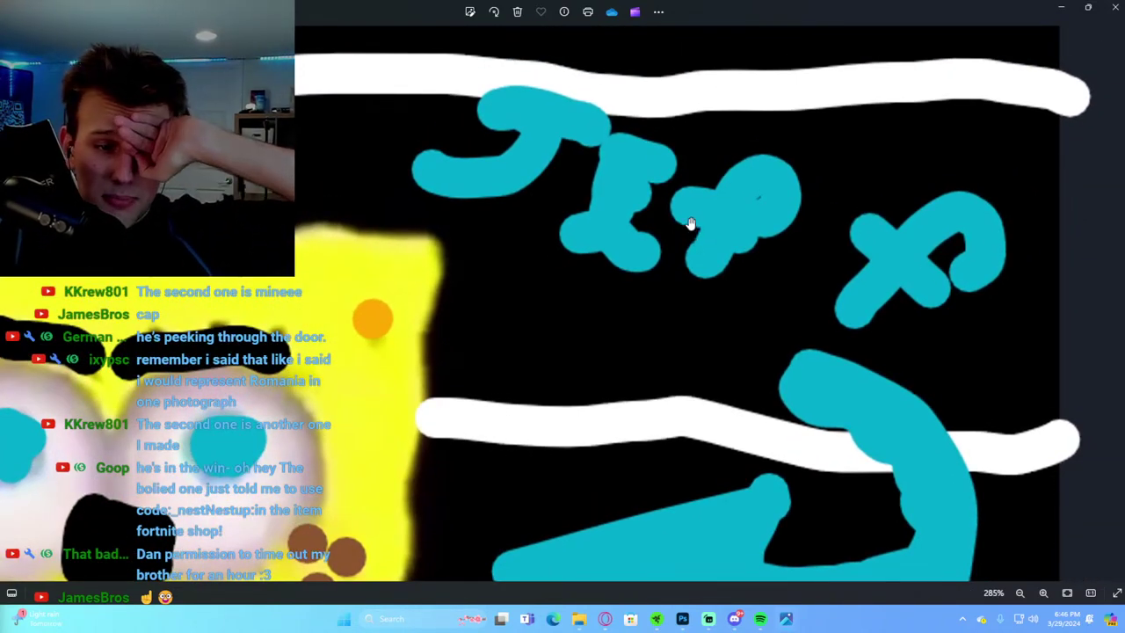
pyautogui.scroll(-5, 692, 223)
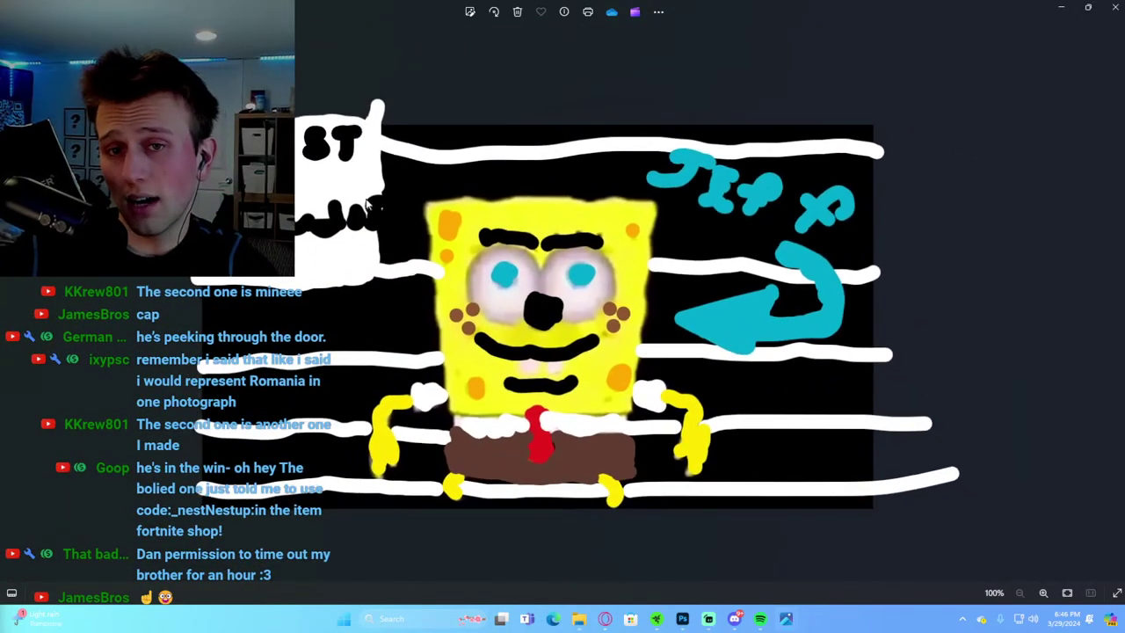
pyautogui.scroll(1, 382, 235)
pyautogui.scroll(-1, 381, 236)
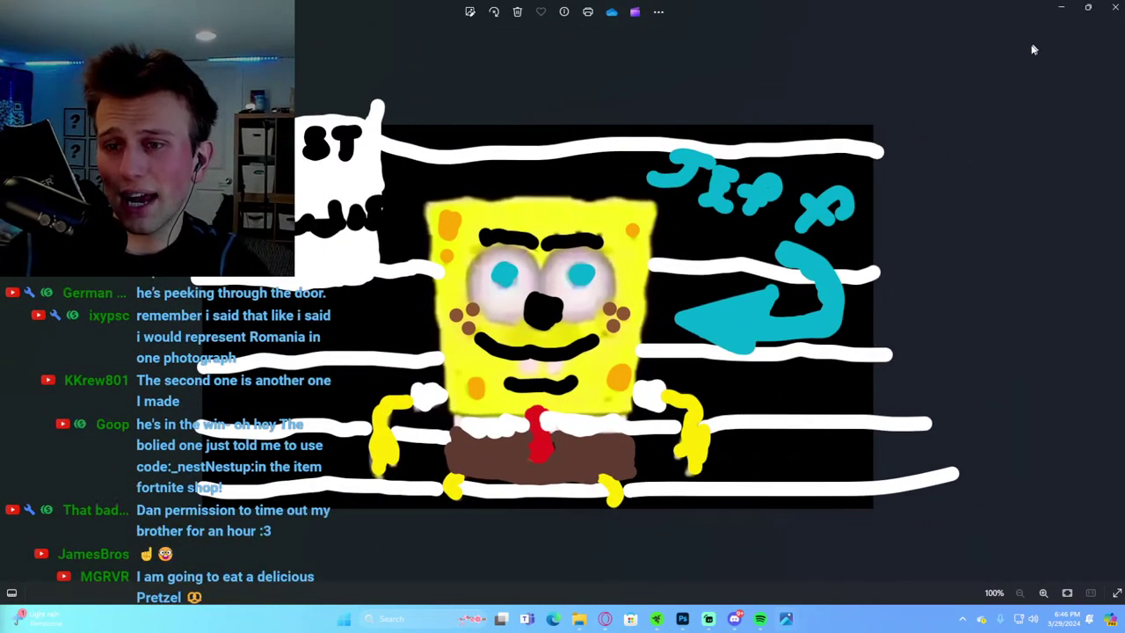
pyautogui.press('Right')
pyautogui.press('Left')
pyautogui.press('Left')
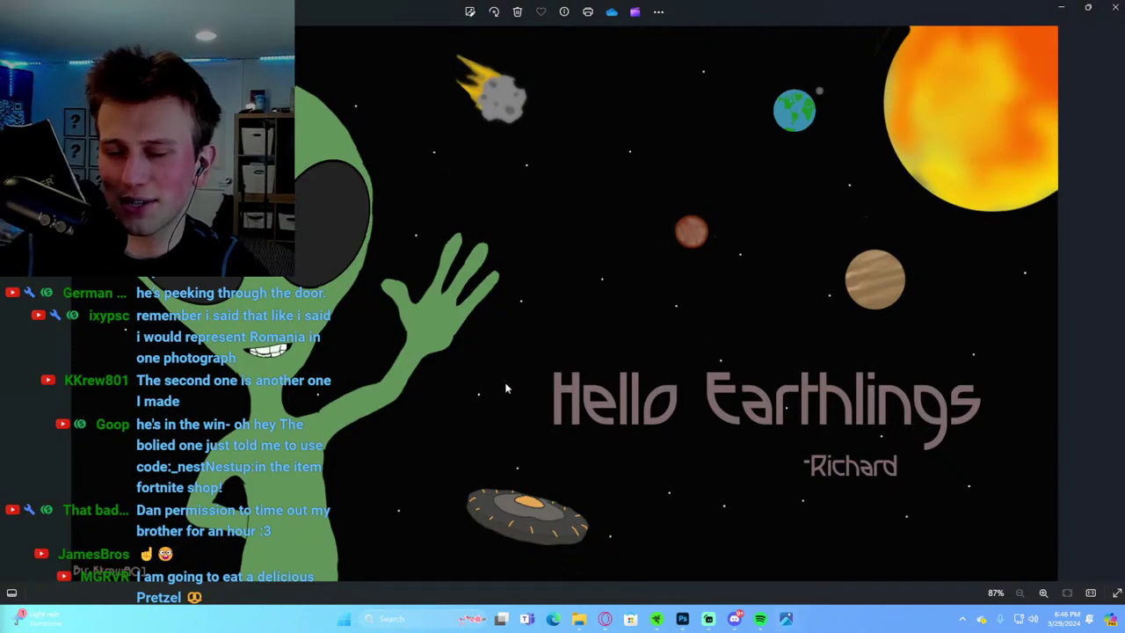
# Zoom to the alien's bracket section and duplicate the alien image into the next-round slot
pyautogui.click(1064, 6)
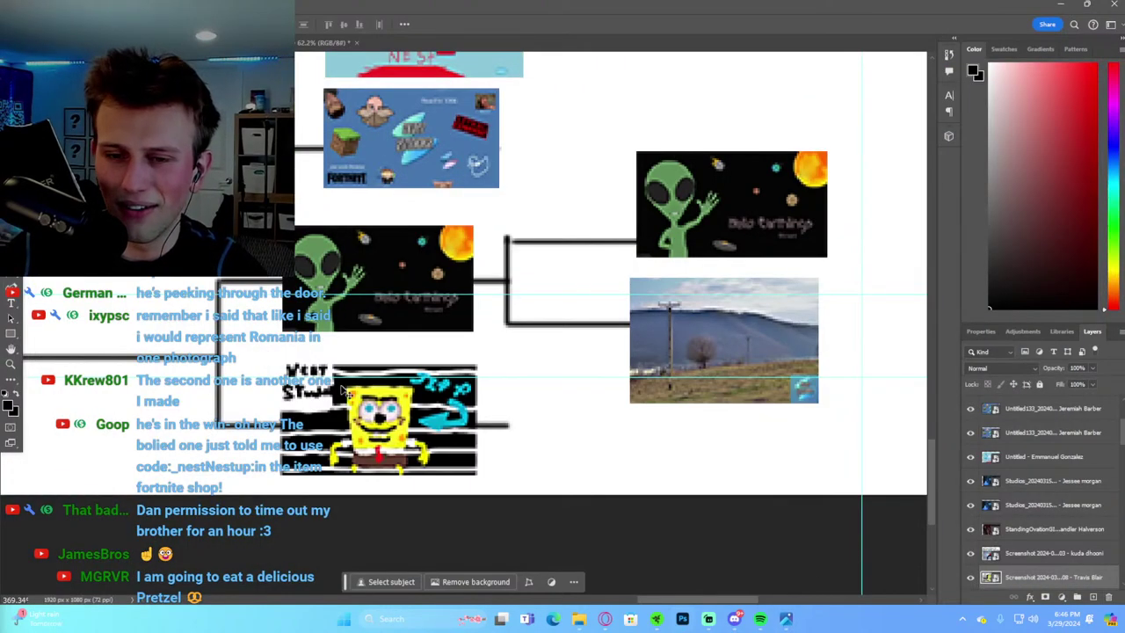
pyautogui.press('z')
pyautogui.moveTo(334, 295); pyautogui.dragTo(106, 371)
pyautogui.press('v')
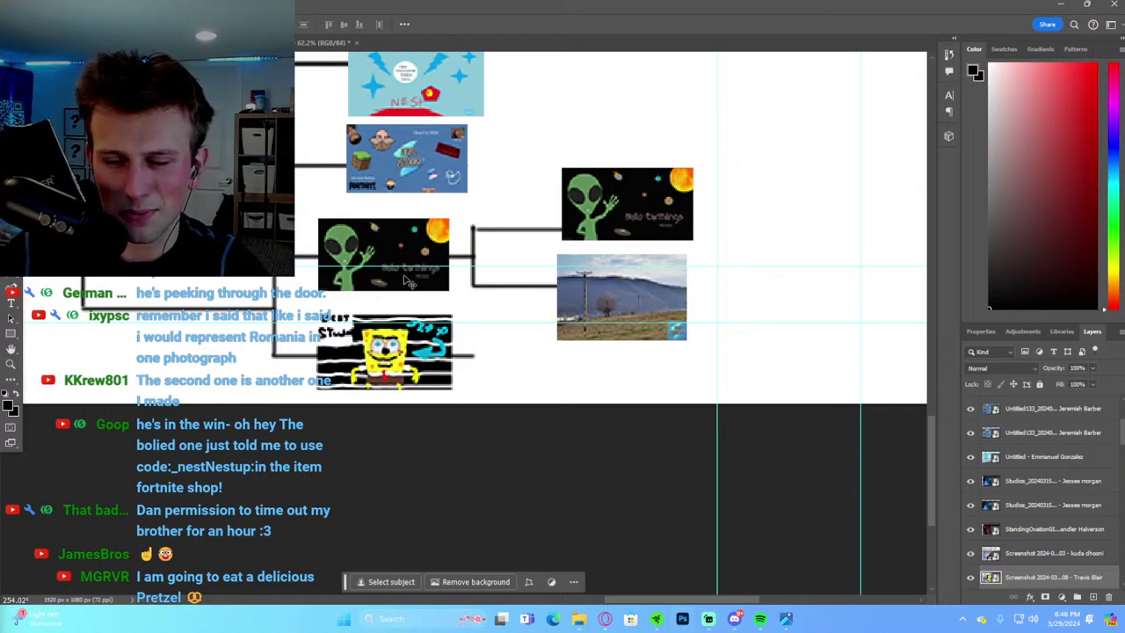
pyautogui.click(407, 281)
pyautogui.keyDown('alt'); pyautogui.moveTo(422, 305); pyautogui.dragTo(665, 254); pyautogui.keyUp('alt')
pyautogui.press('z')
pyautogui.moveTo(194, 316); pyautogui.dragTo(88, 316)
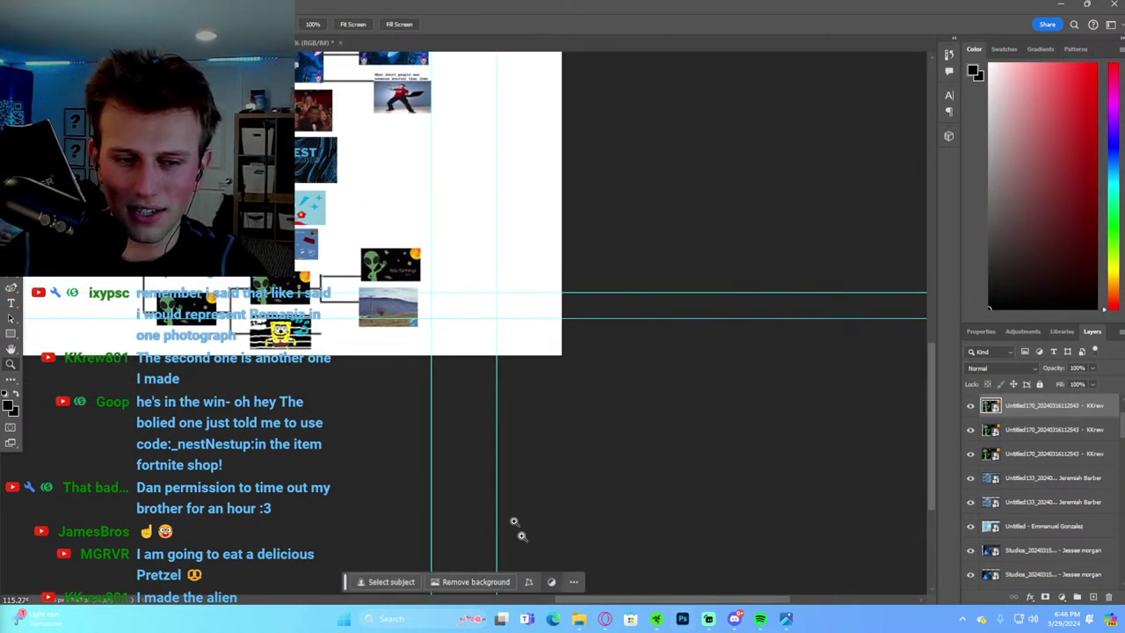
# Scroll the canvas to the bracket's top left to examine the left-side entries
pyautogui.scroll(3, 495, 545)
pyautogui.hscroll(-10, 603, 598)
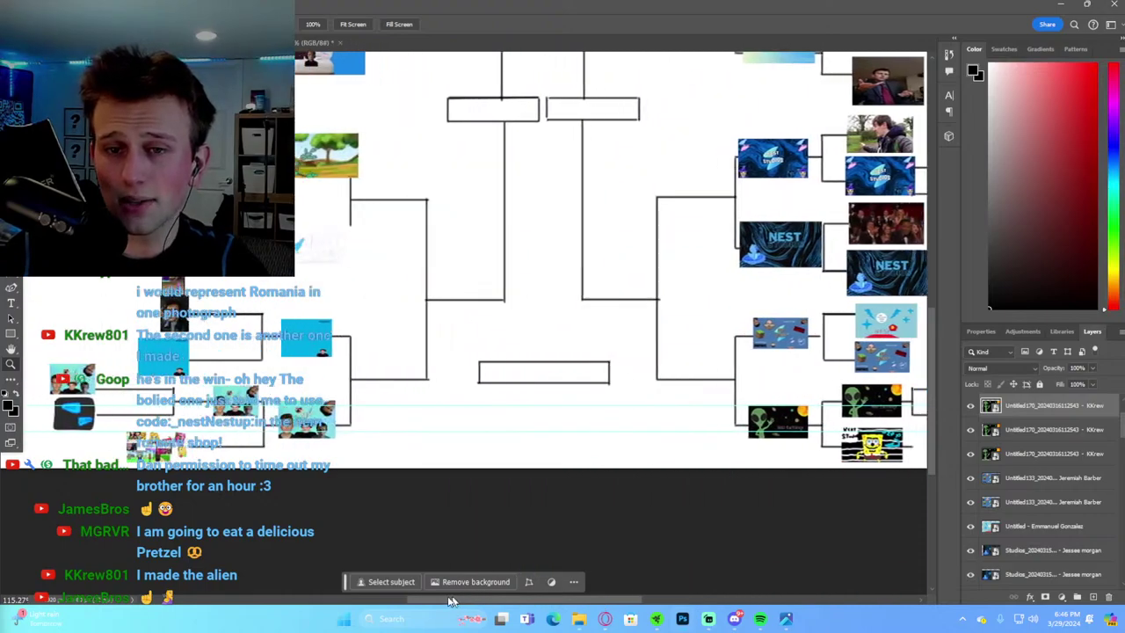
pyautogui.scroll(6, 502, 533)
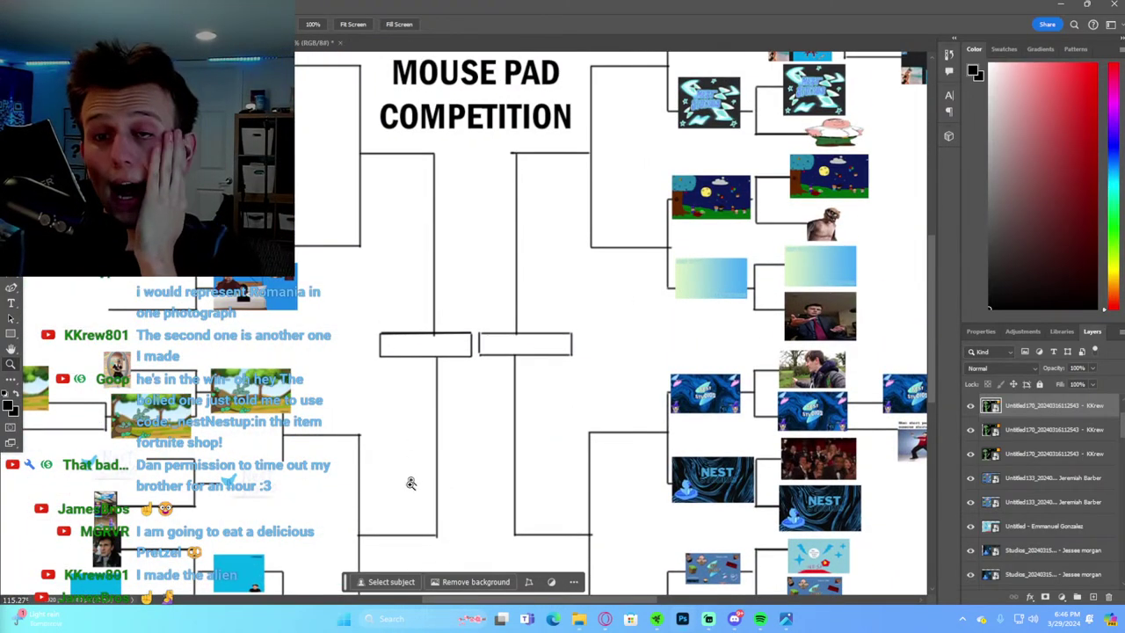
pyautogui.scroll(3, 352, 436)
pyautogui.scroll(-2, 347, 429)
pyautogui.scroll(3, 343, 428)
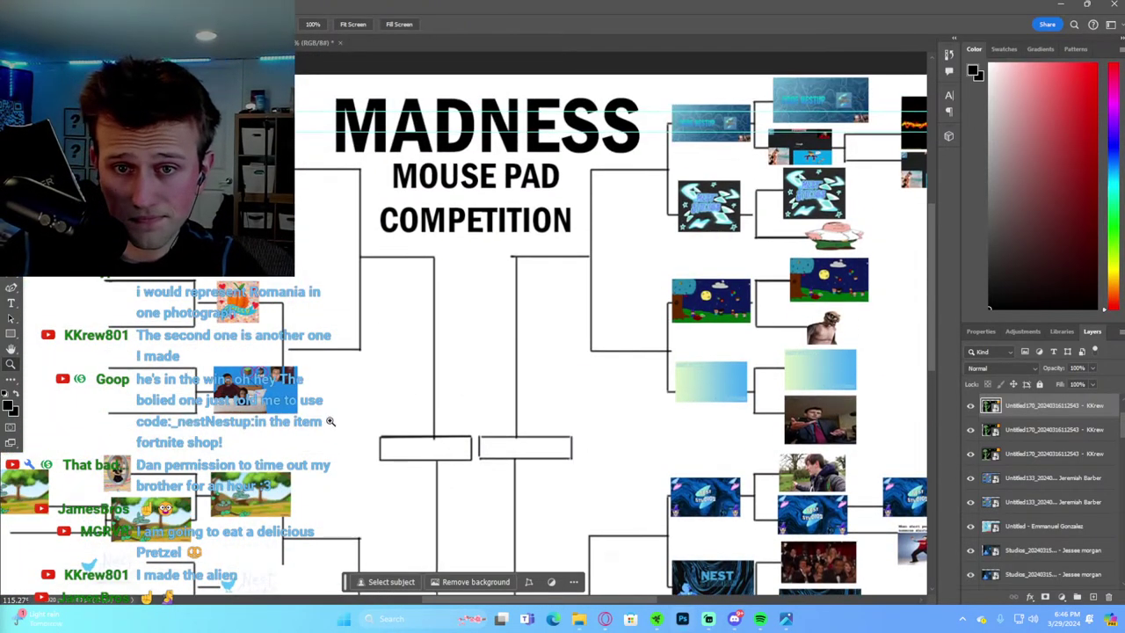
pyautogui.scroll(-2, 306, 375)
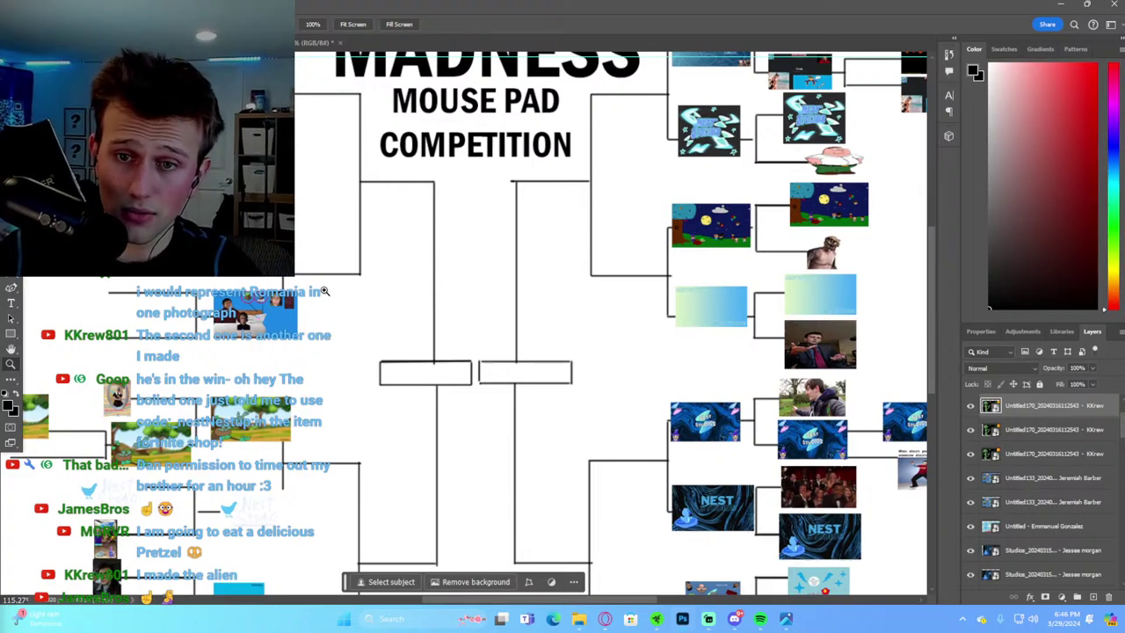
pyautogui.scroll(-4, 324, 291)
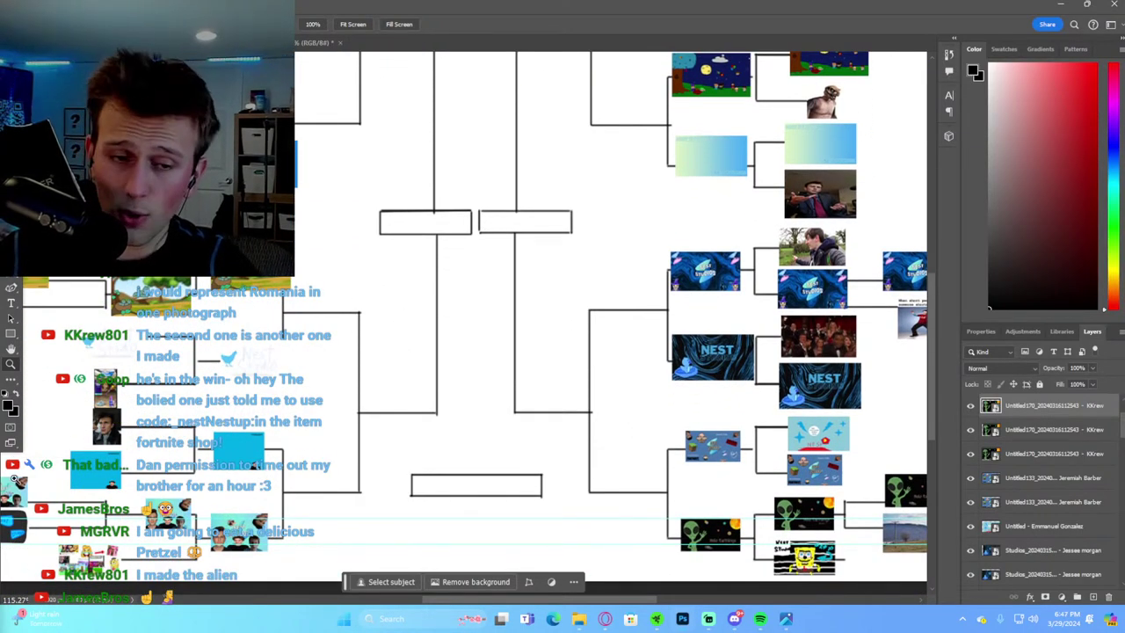
pyautogui.scroll(-1, 26, 482)
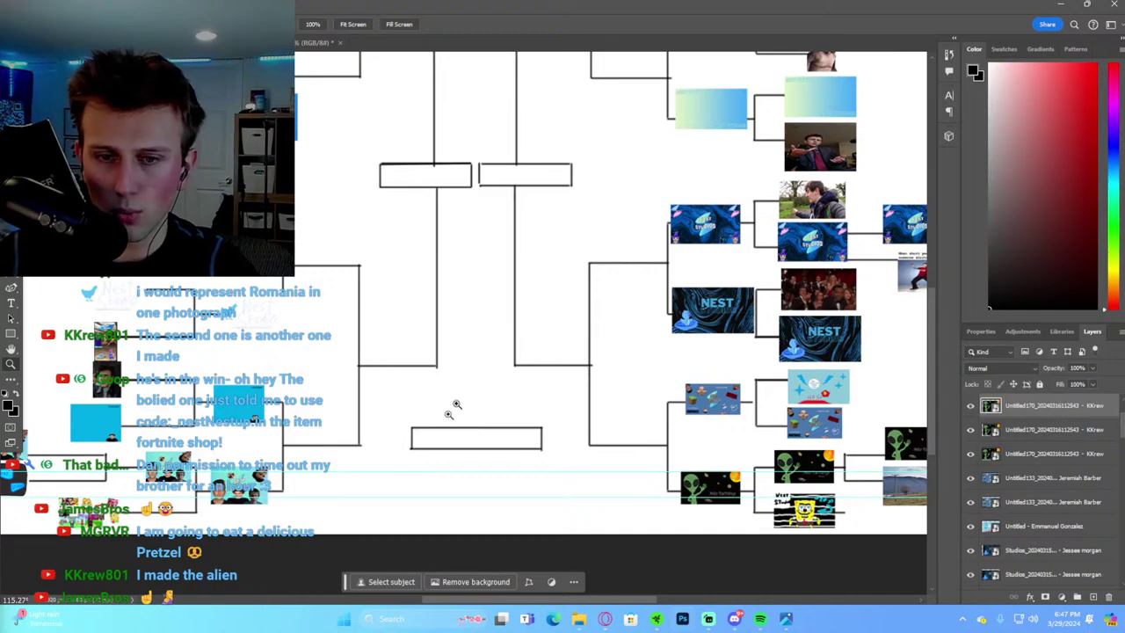
pyautogui.scroll(-5, 456, 404)
pyautogui.scroll(4, 447, 407)
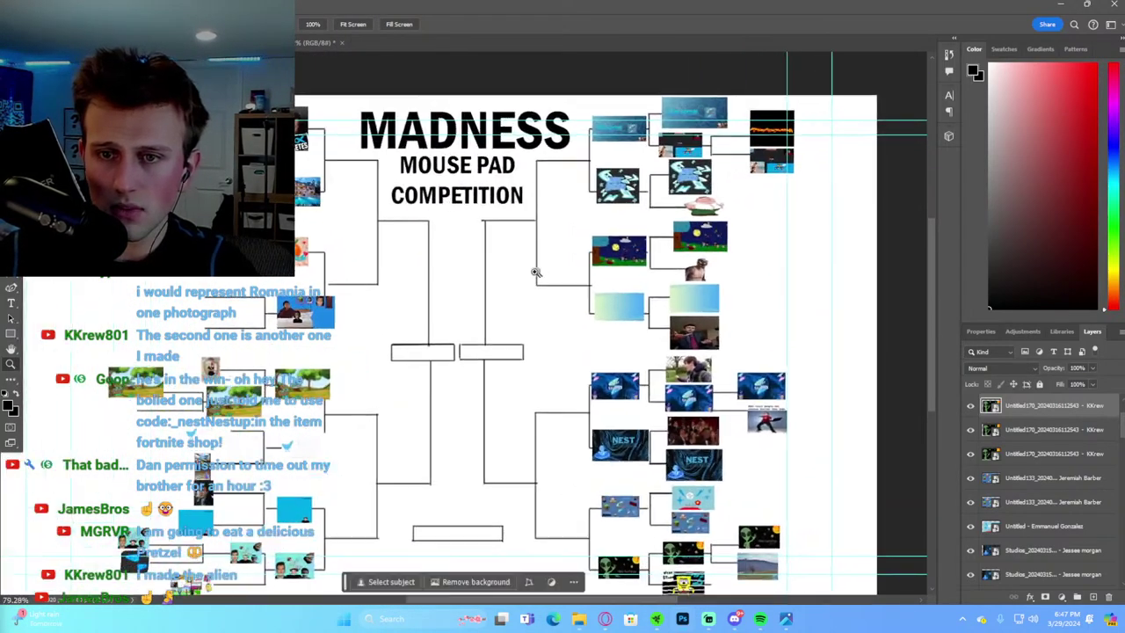
pyautogui.scroll(-1, 457, 299)
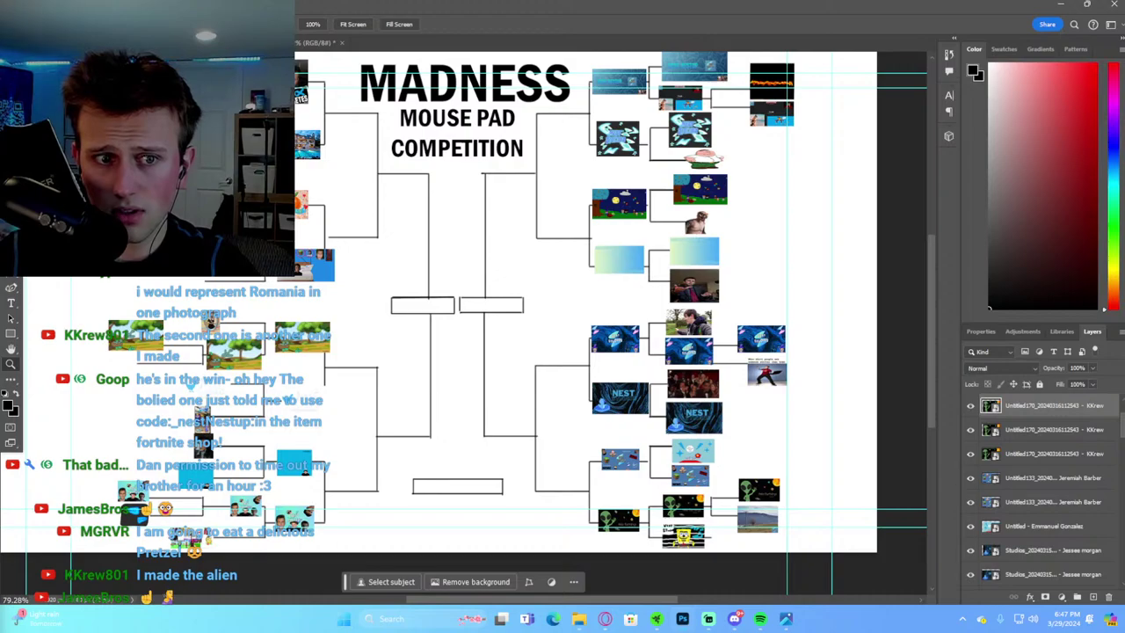
pyautogui.scroll(5, 296, 367)
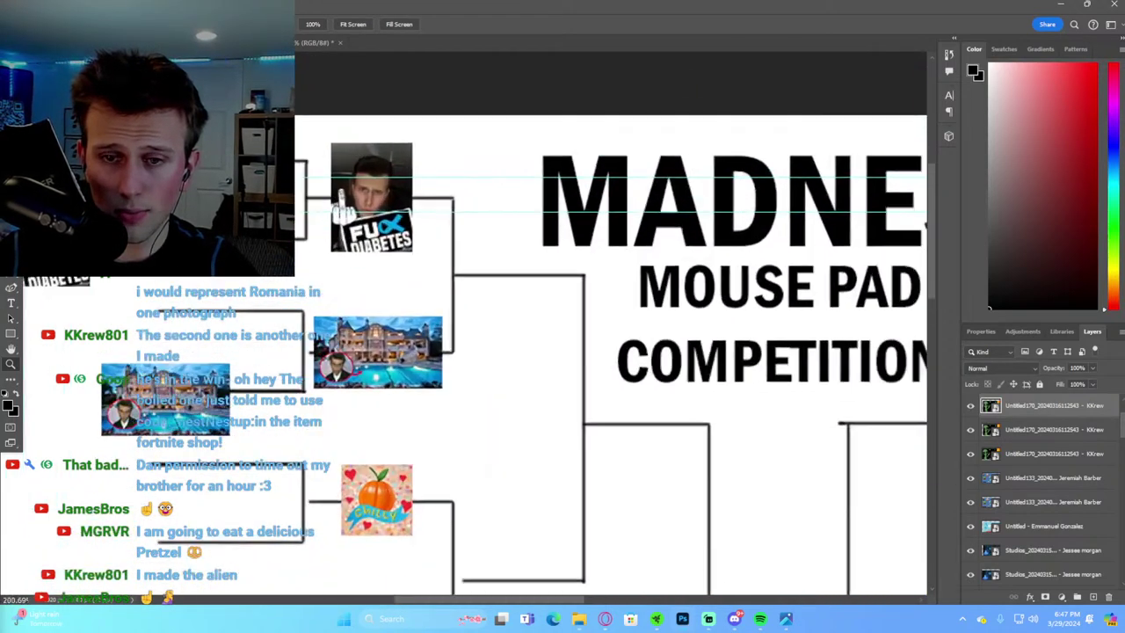
pyautogui.scroll(3, 413, 209)
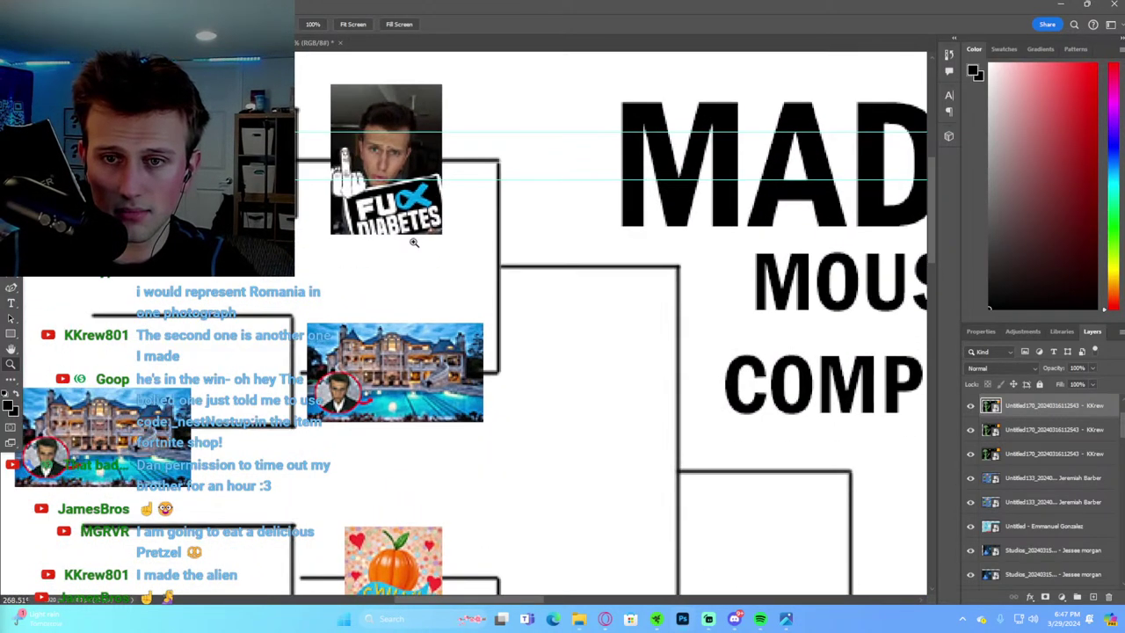
# Add a '1' number label beside the top image and duplicate it as a '2' label
pyautogui.click(12, 304)
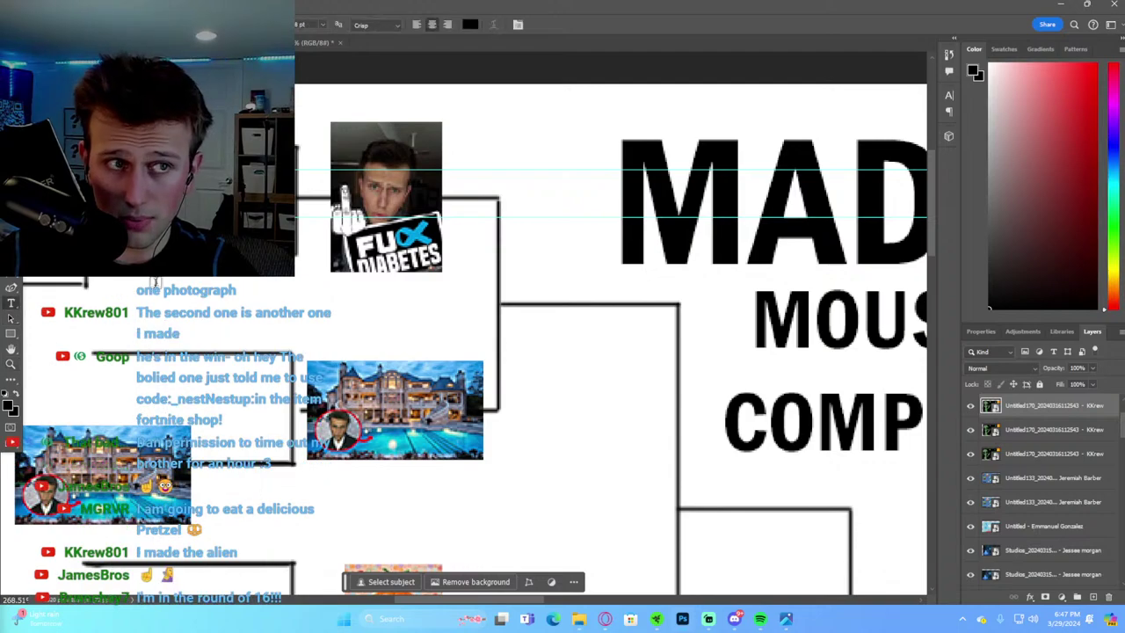
pyautogui.scroll(1, 413, 194)
pyautogui.click(482, 181)
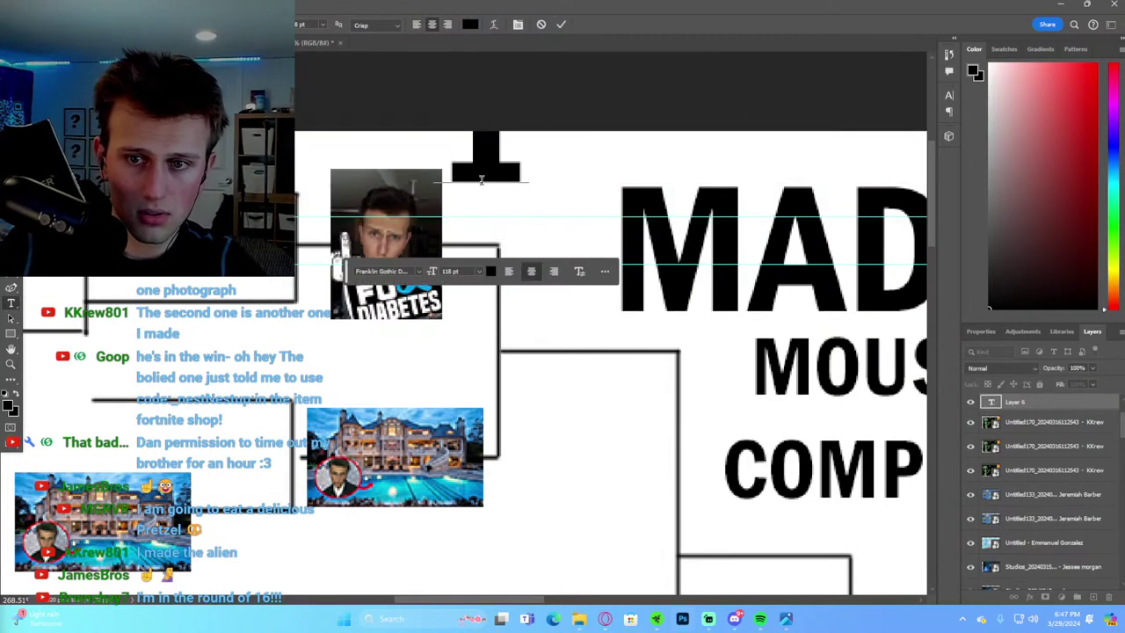
pyautogui.write('1')
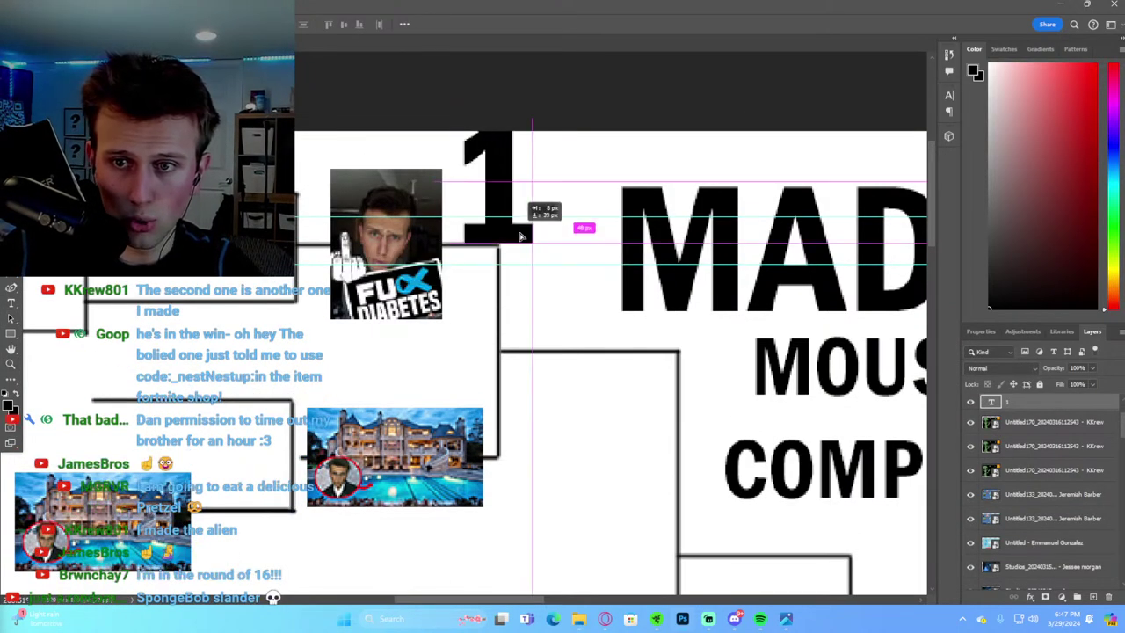
pyautogui.moveTo(540, 206); pyautogui.dragTo(545, 443)
pyautogui.hotkey('ctrl', 'shift', 'c')
pyautogui.doubleClick(547, 435)
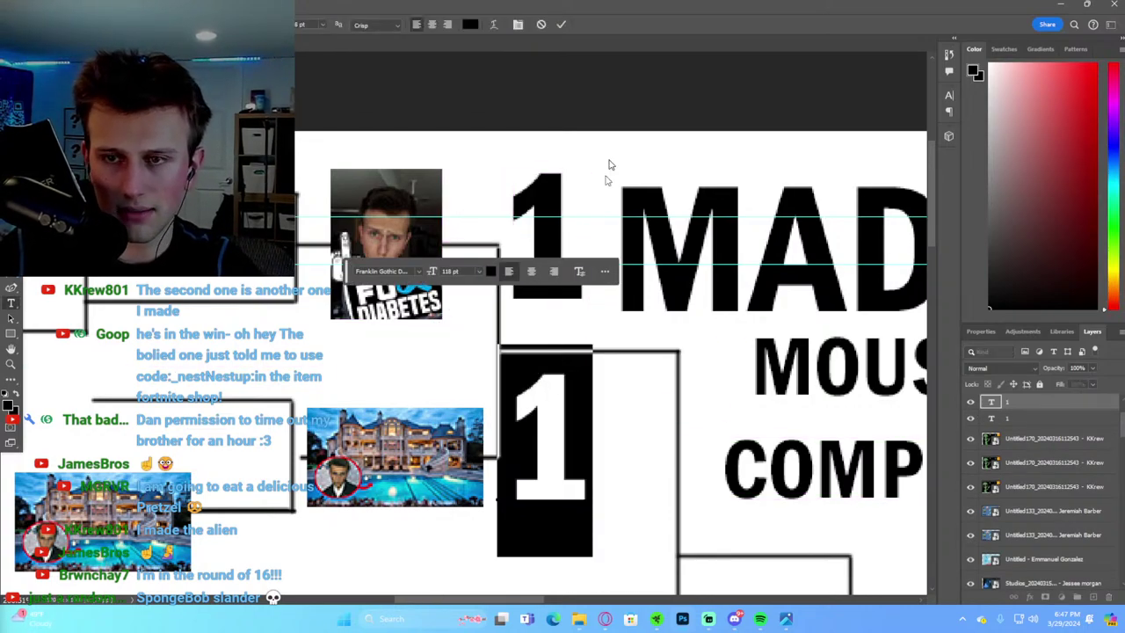
pyautogui.write('2')
pyautogui.click(562, 33)
# Nudge the 1 label up beside the title and shift the 2 label right
pyautogui.moveTo(548, 202); pyautogui.dragTo(515, 202)
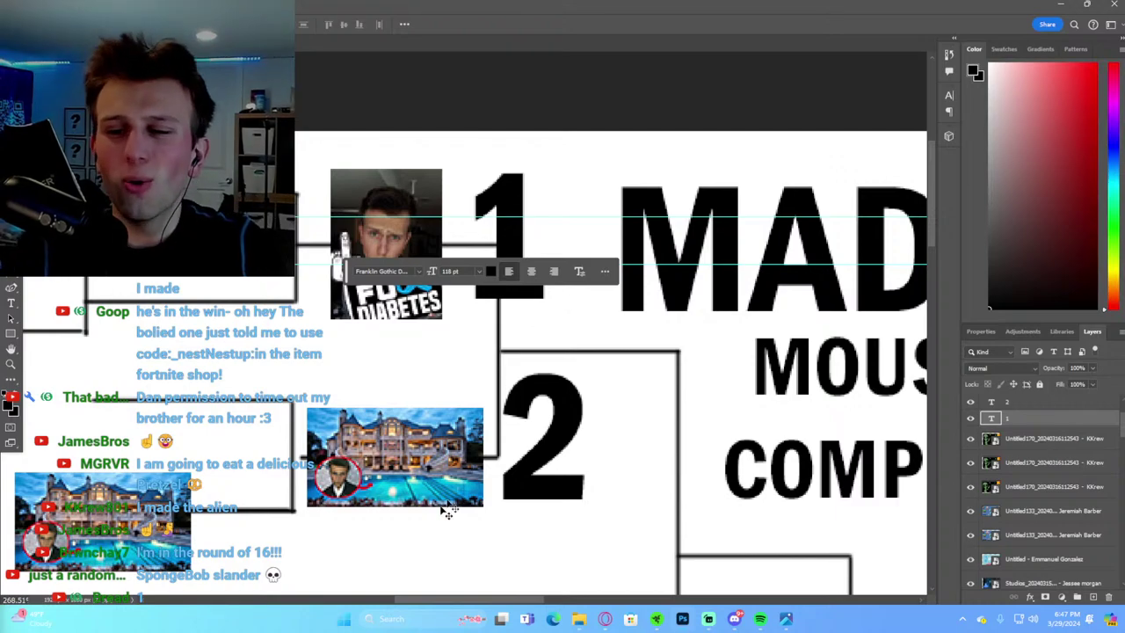
pyautogui.moveTo(540, 252); pyautogui.dragTo(563, 244)
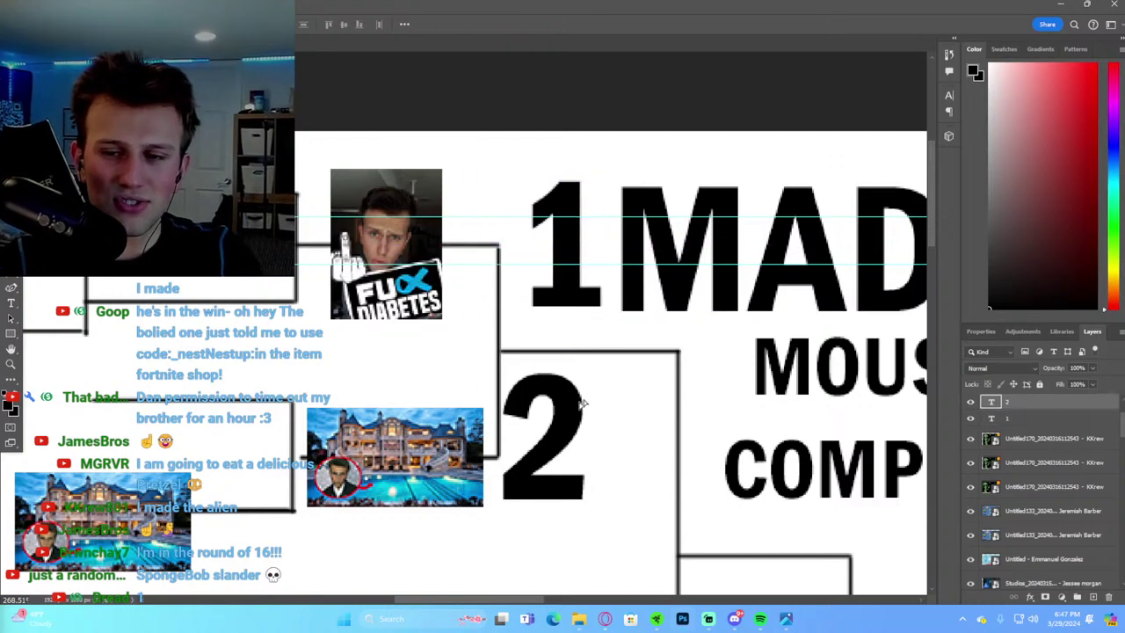
pyautogui.moveTo(569, 413); pyautogui.dragTo(595, 404)
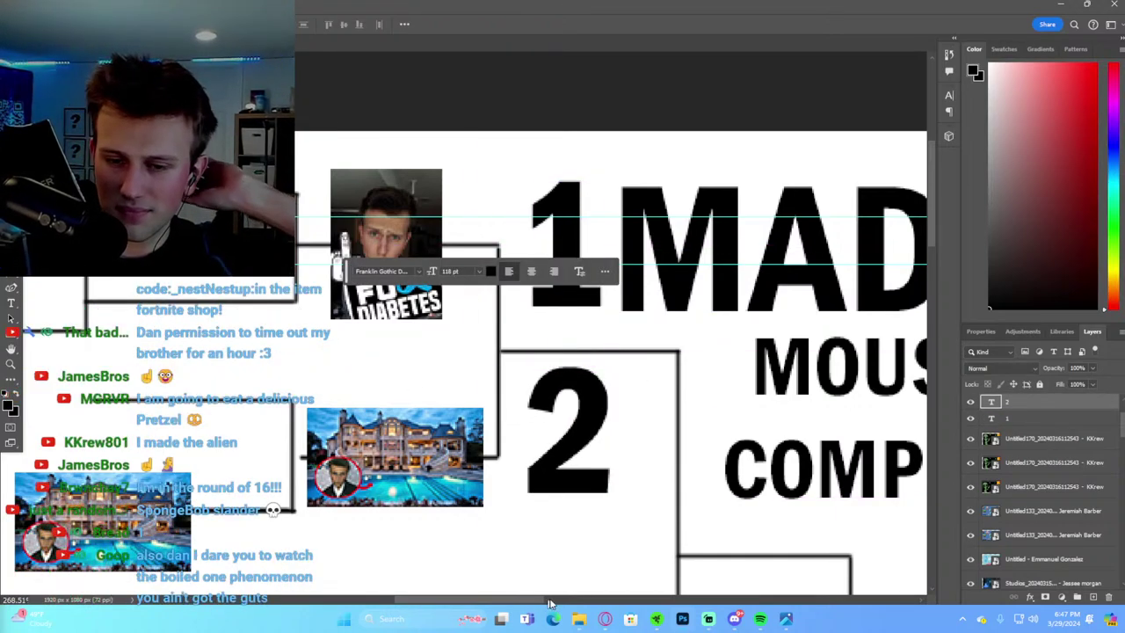
pyautogui.hscroll(-2, 567, 299)
pyautogui.moveTo(594, 240); pyautogui.dragTo(598, 239)
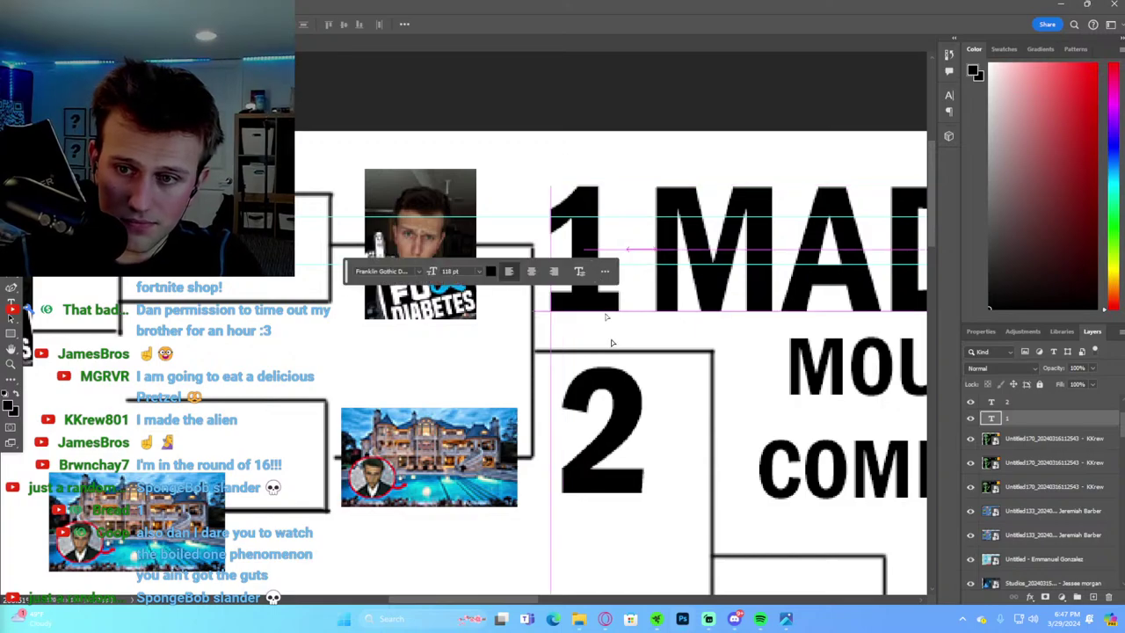
pyautogui.click(619, 400)
# Zoom in on the 1 and 2 vote labels around the bracket line
pyautogui.press('z')
pyautogui.click(534, 378)
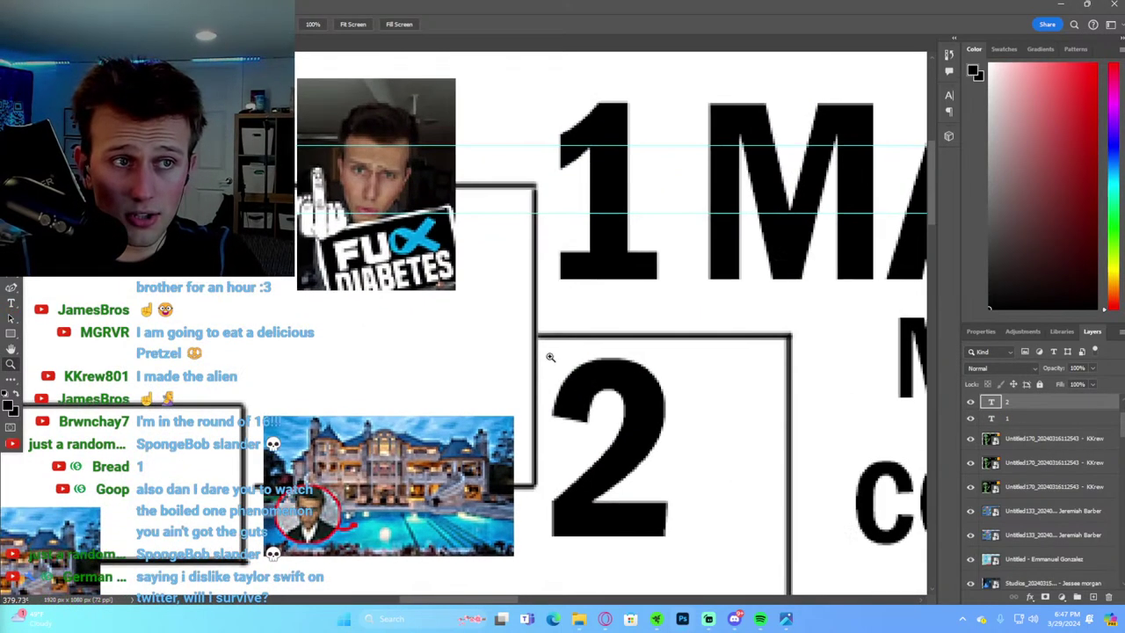
pyautogui.moveTo(534, 378); pyautogui.dragTo(500, 393)
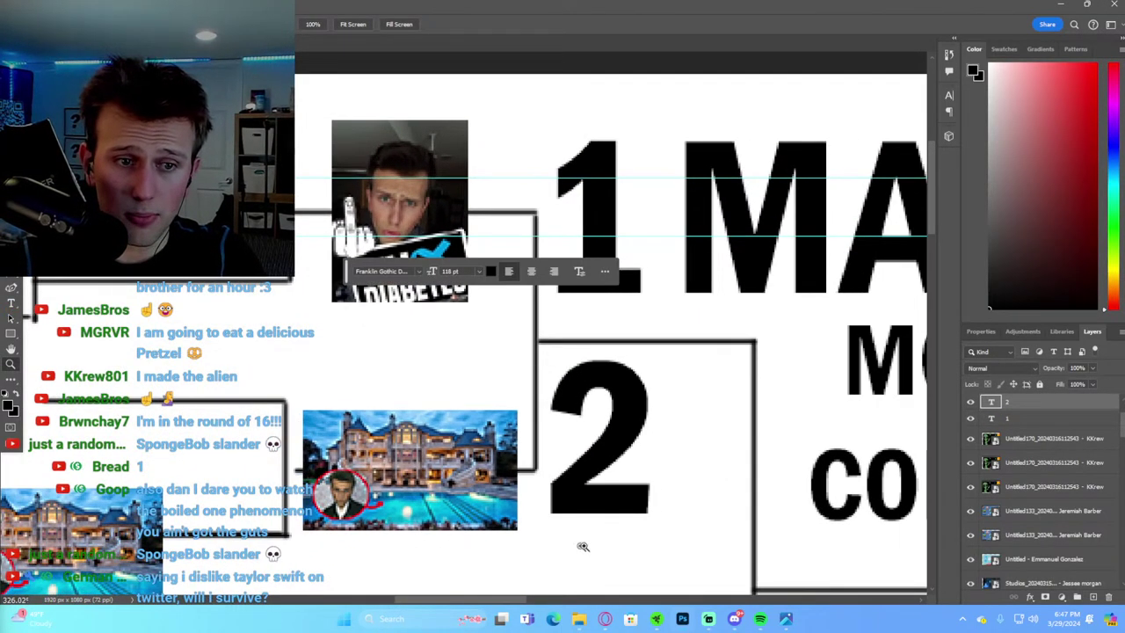
pyautogui.hscroll(3, 525, 604)
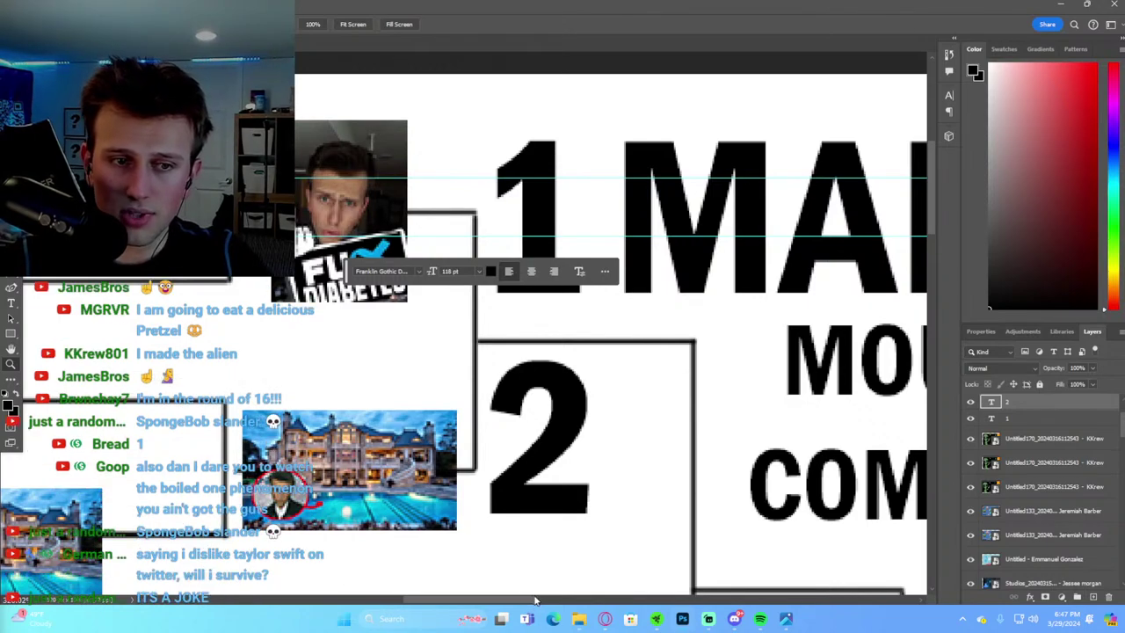
pyautogui.scroll(1, 536, 591)
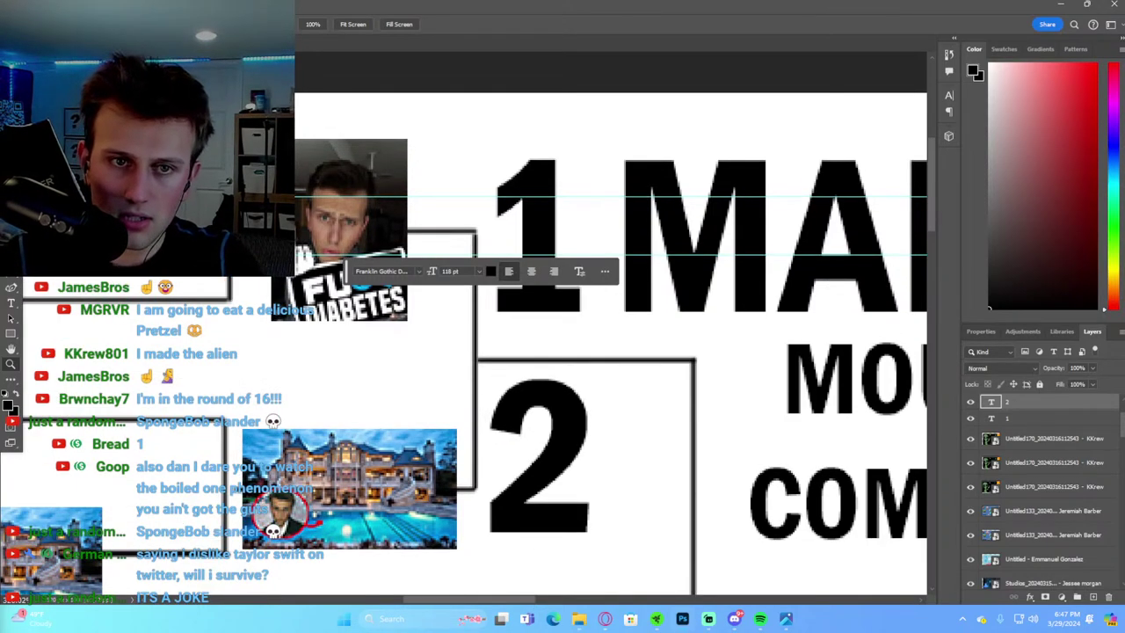
pyautogui.press('v')
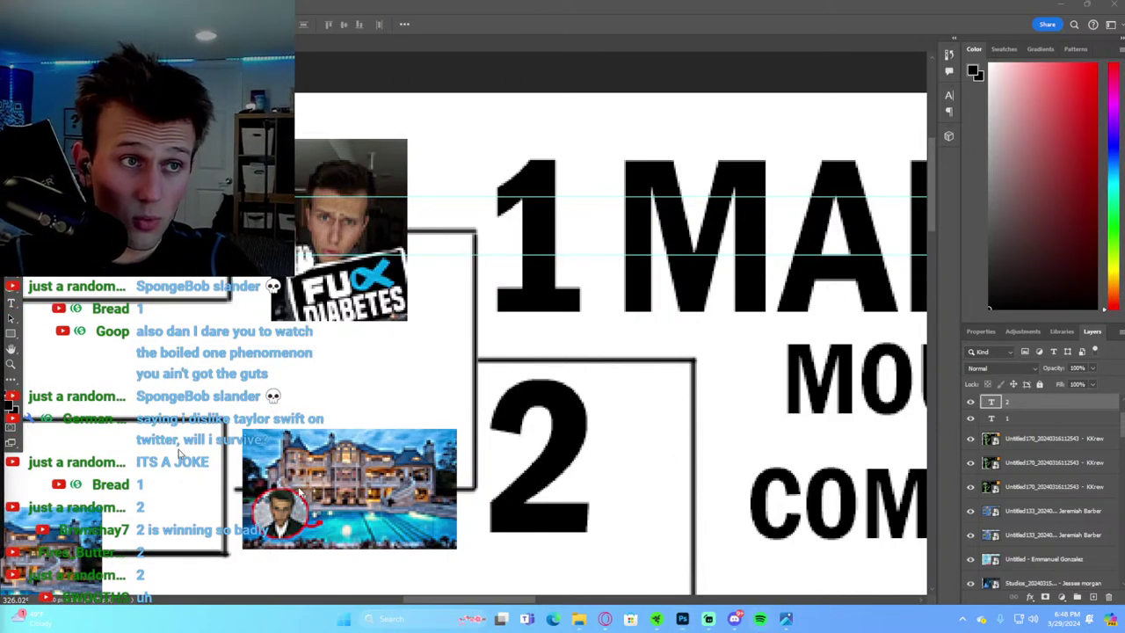
# Deselect the 2 vote label on the canvas
pyautogui.scroll(-3, 616, 352)
pyautogui.scroll(2, 347, 297)
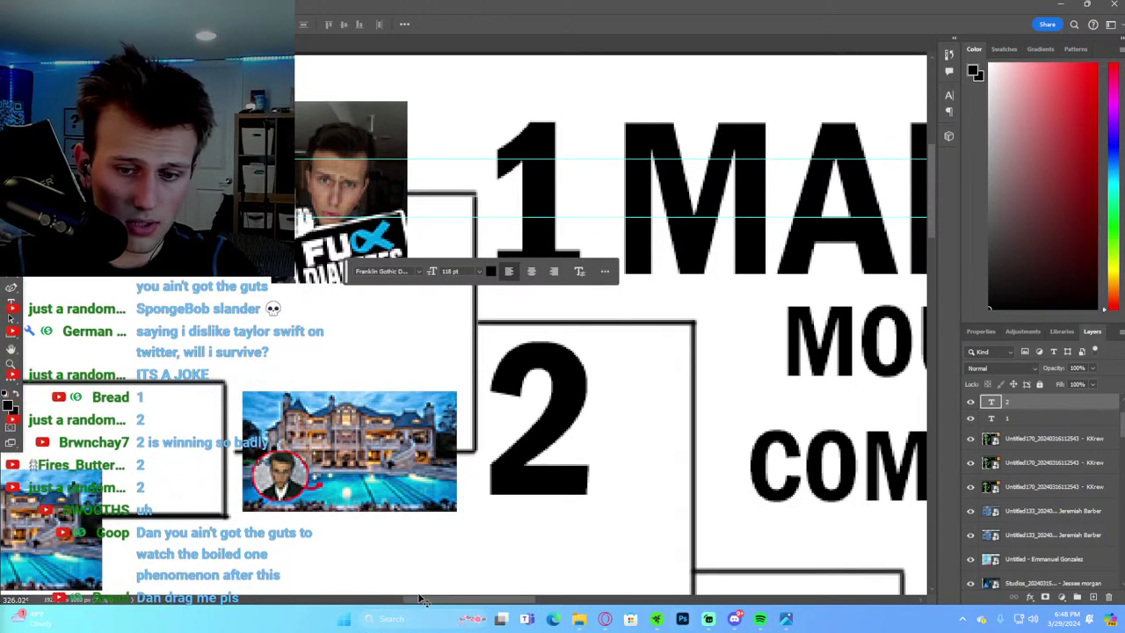
pyautogui.moveTo(430, 600); pyautogui.dragTo(414, 600)
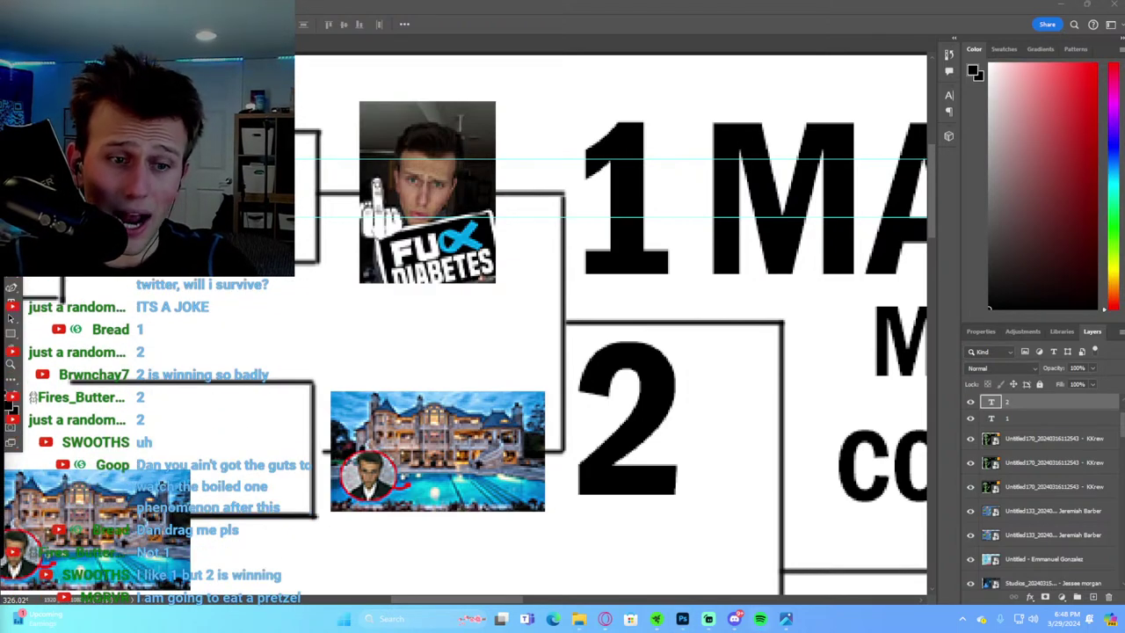
pyautogui.hotkey('alt', 'Tab')
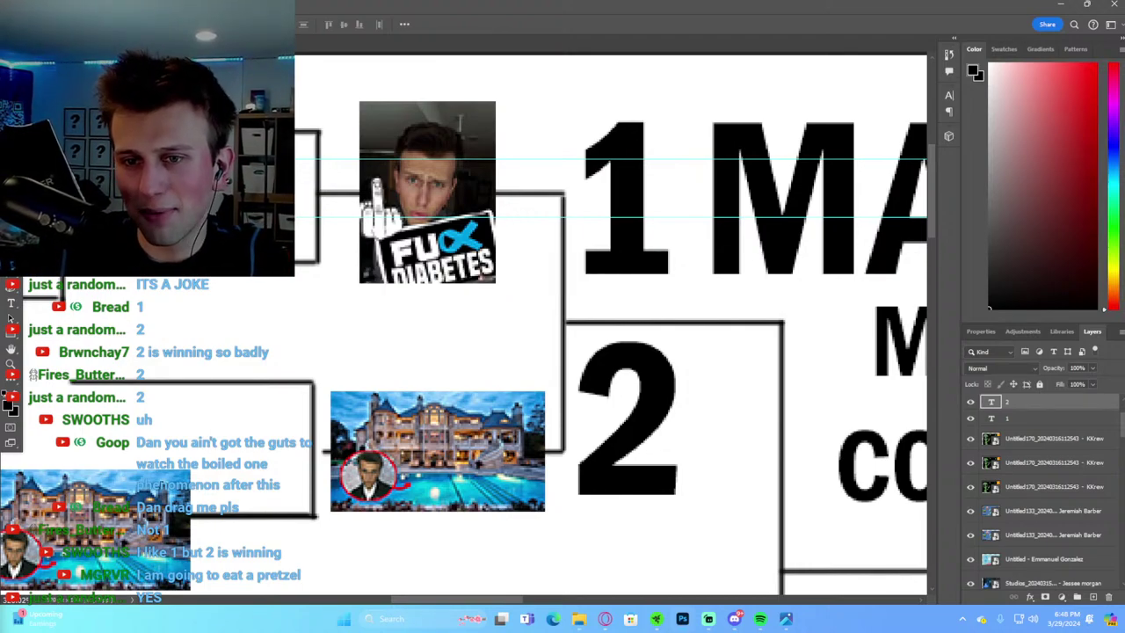
pyautogui.click(308, 131)
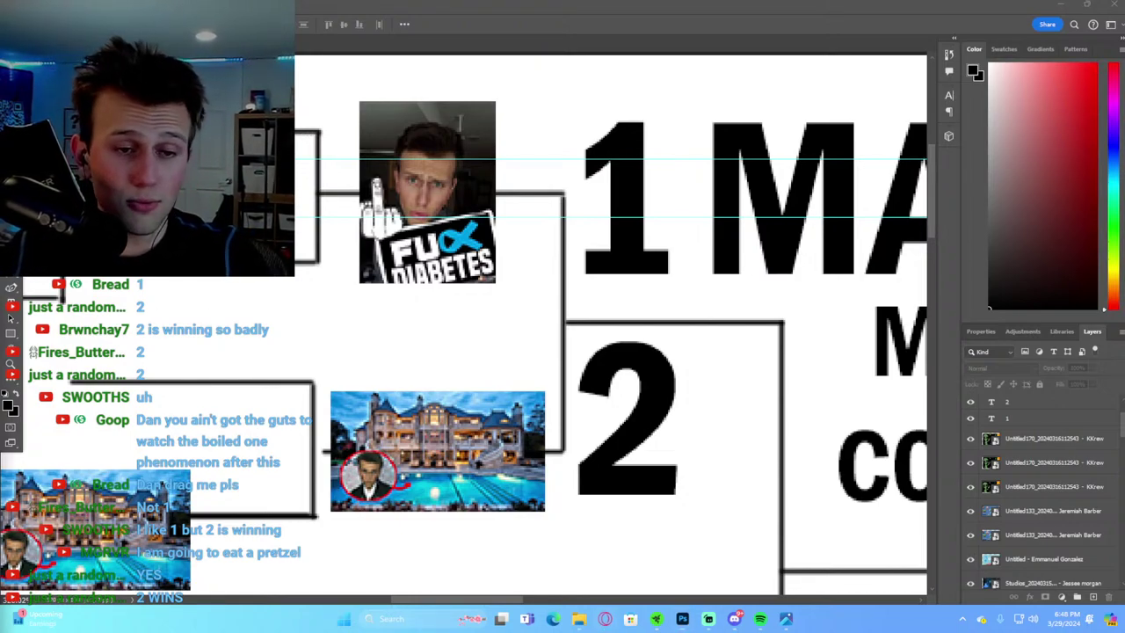
# Alt-drag a copy of the mansion picture into the next-round slot beside the 2 label
pyautogui.click(453, 453)
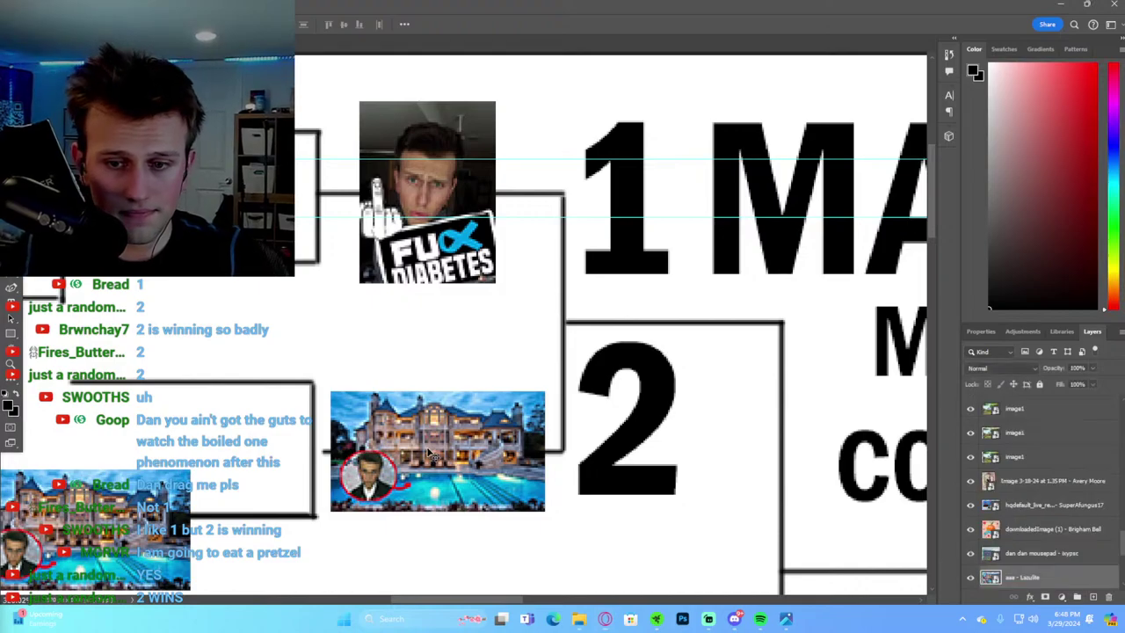
pyautogui.moveTo(482, 468); pyautogui.dragTo(737, 390)
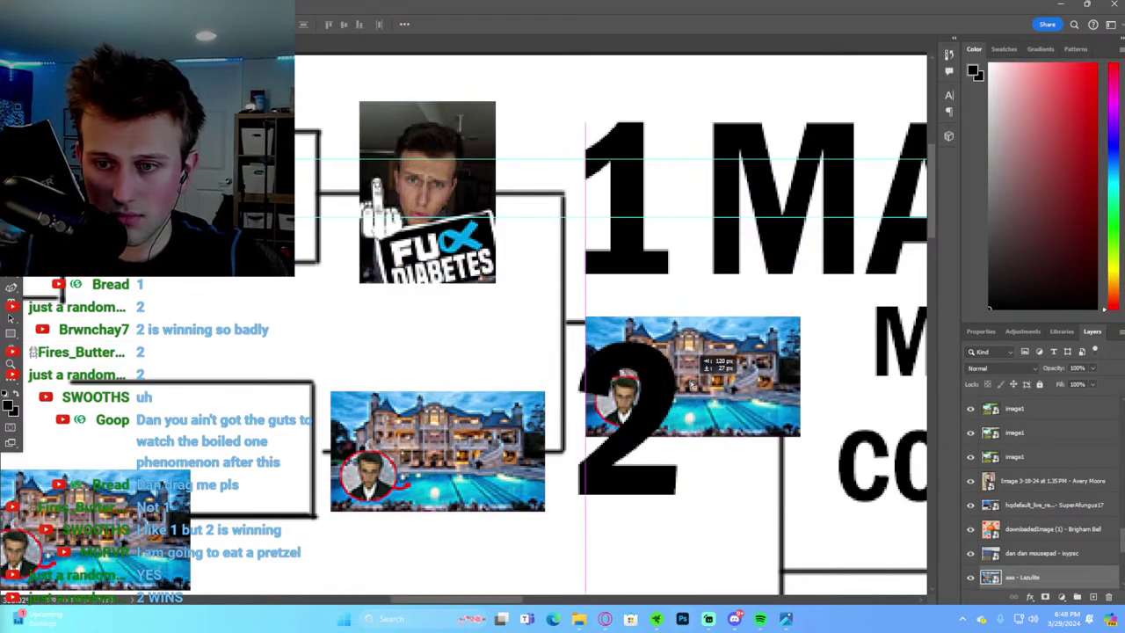
pyautogui.press('z')
pyautogui.moveTo(616, 378); pyautogui.dragTo(525, 367)
pyautogui.click(525, 367)
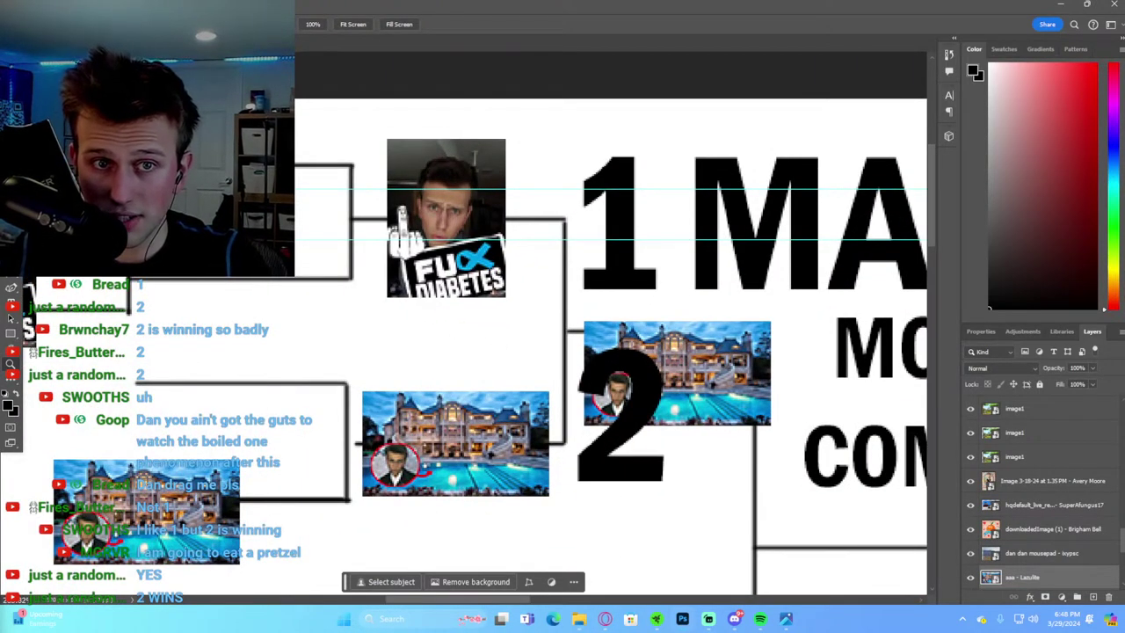
# Delete the losing diabetes-sign picture from the bracket
pyautogui.press('v')
pyautogui.click(419, 176)
pyautogui.press('Delete')
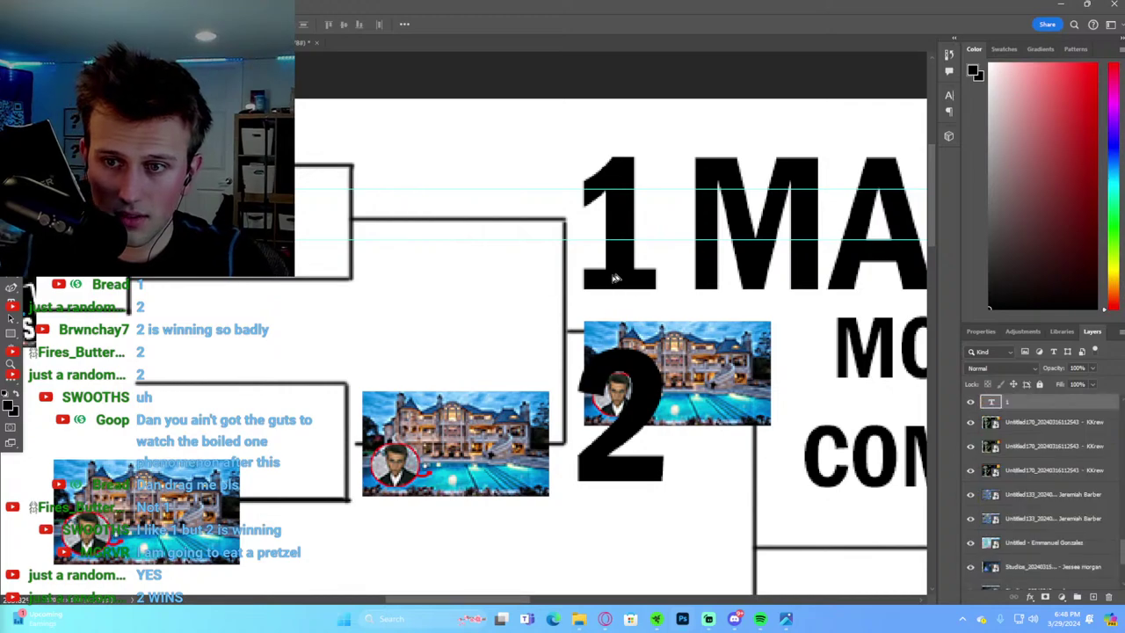
# Drag the 1 and 2 vote labels down to the peach and blue-carpet matchup
pyautogui.moveTo(615, 278); pyautogui.dragTo(499, 278)
pyautogui.scroll(-3, 528, 299)
pyautogui.moveTo(565, 339); pyautogui.dragTo(580, 495)
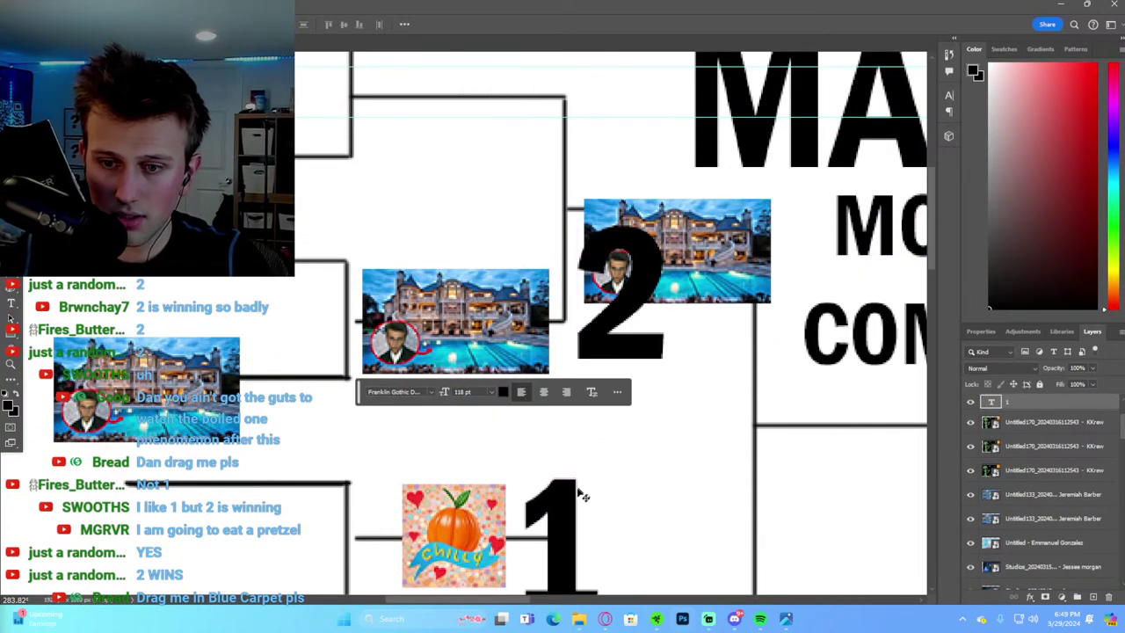
pyautogui.scroll(-1, 580, 495)
pyautogui.moveTo(636, 198); pyautogui.dragTo(621, 498)
pyautogui.scroll(-5, 621, 498)
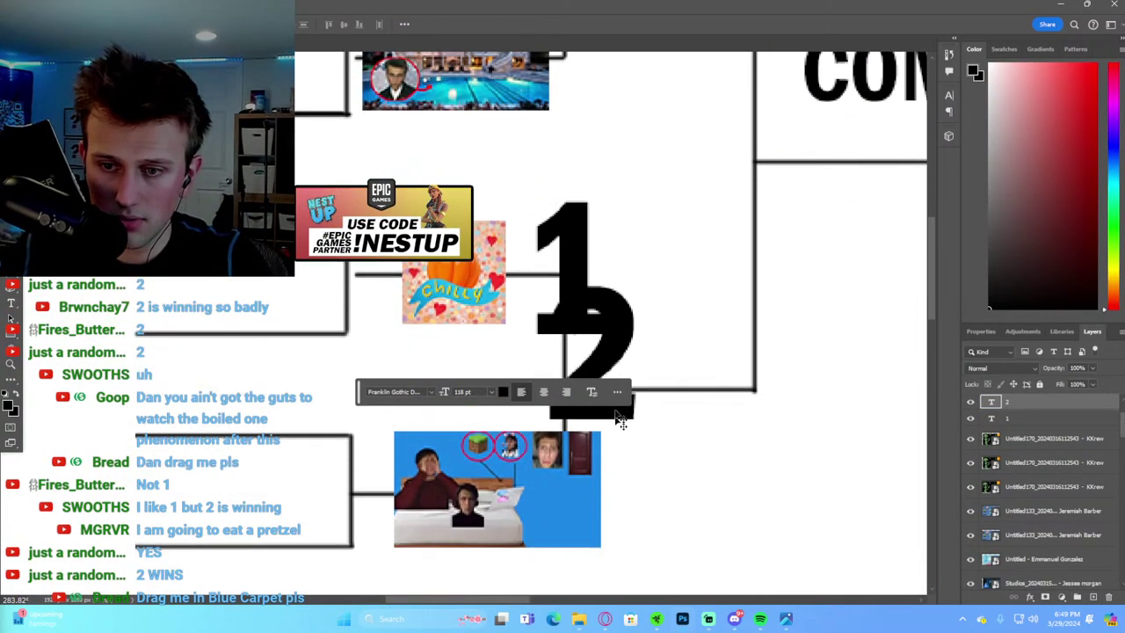
pyautogui.moveTo(620, 422); pyautogui.dragTo(708, 551)
pyautogui.scroll(-3, 583, 403)
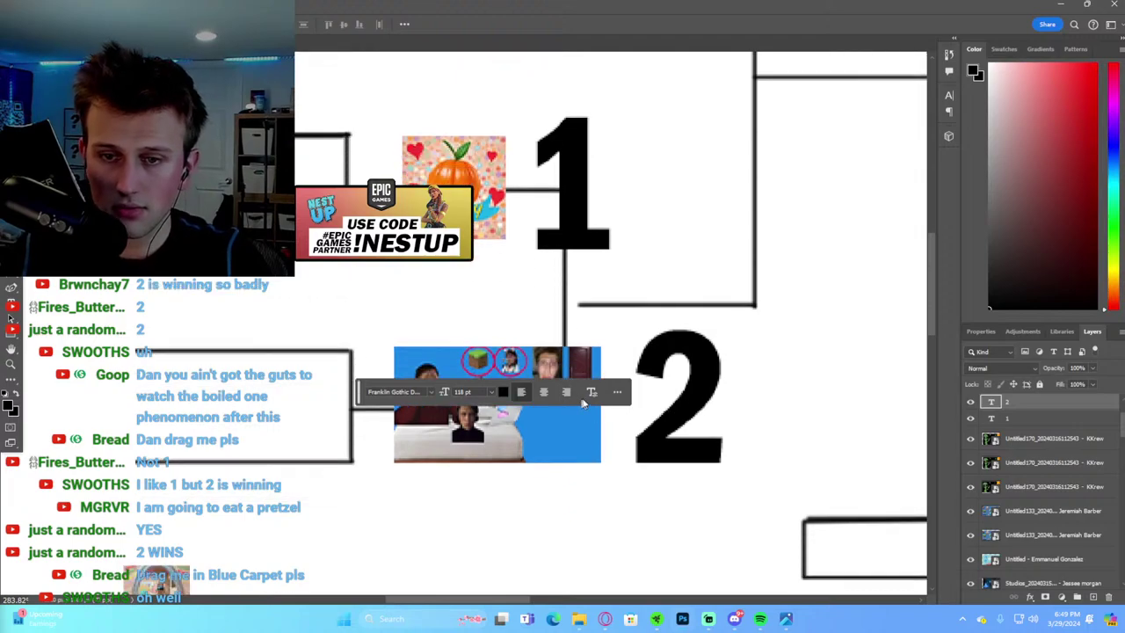
pyautogui.scroll(6, 583, 403)
pyautogui.scroll(-2, 352, 284)
# Zoom and pan to check the labels beside the peach and blue-carpet matchup, then deselect
pyautogui.press('z')
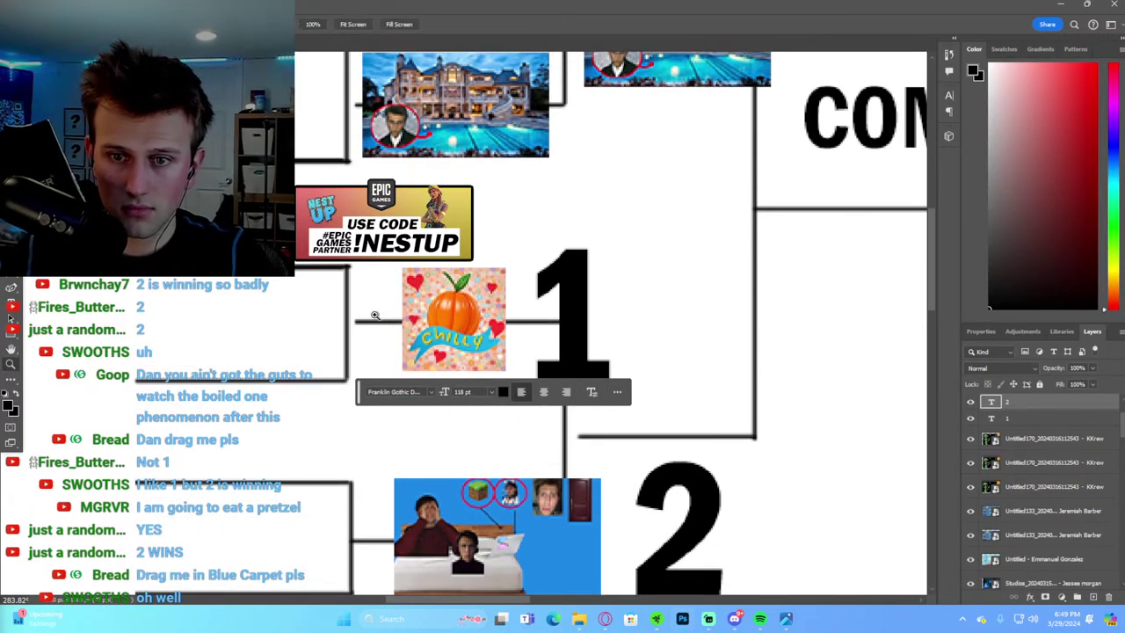
pyautogui.moveTo(375, 314); pyautogui.dragTo(477, 313)
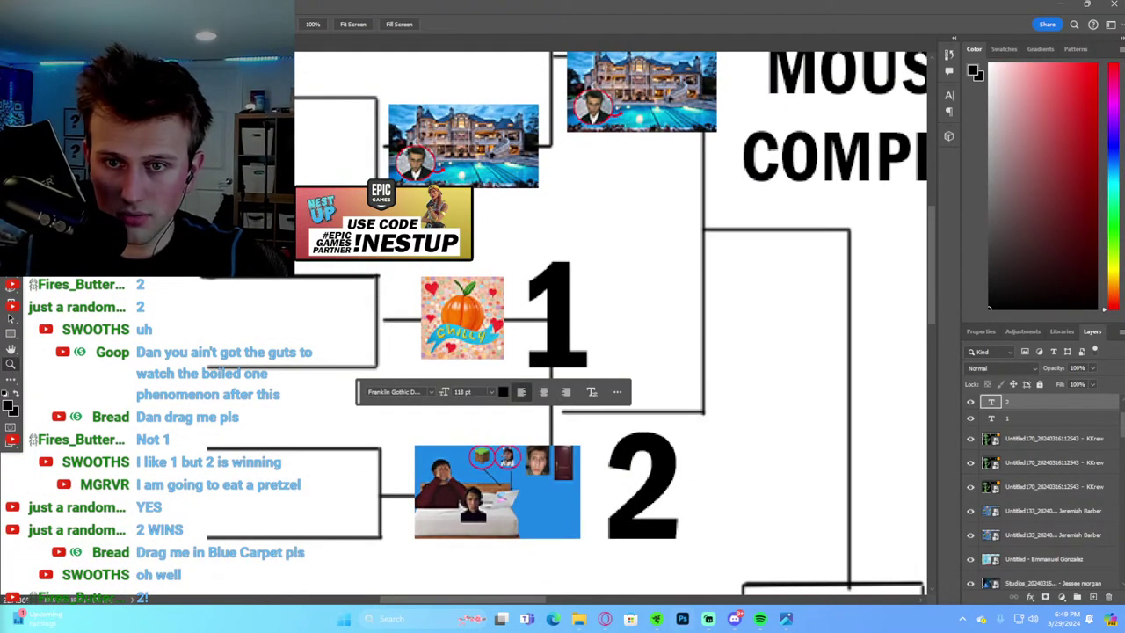
pyautogui.scroll(2, 611, 317)
pyautogui.scroll(-4, 572, 448)
pyautogui.moveTo(583, 445); pyautogui.dragTo(603, 425)
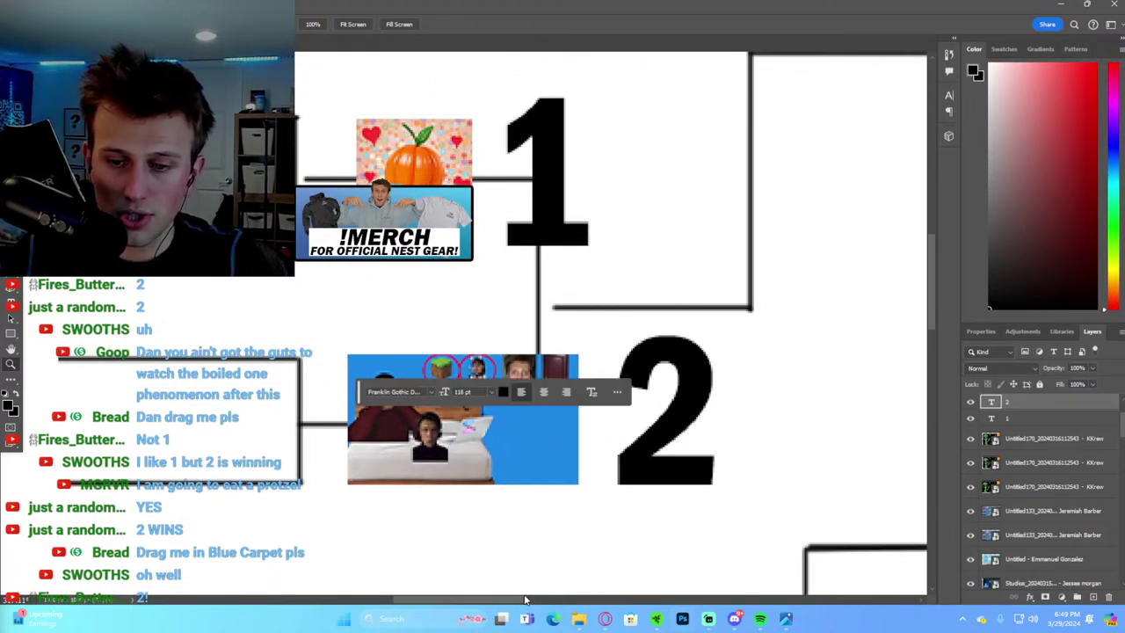
pyautogui.hscroll(-2, 654, 415)
pyautogui.moveTo(654, 415); pyautogui.dragTo(686, 390)
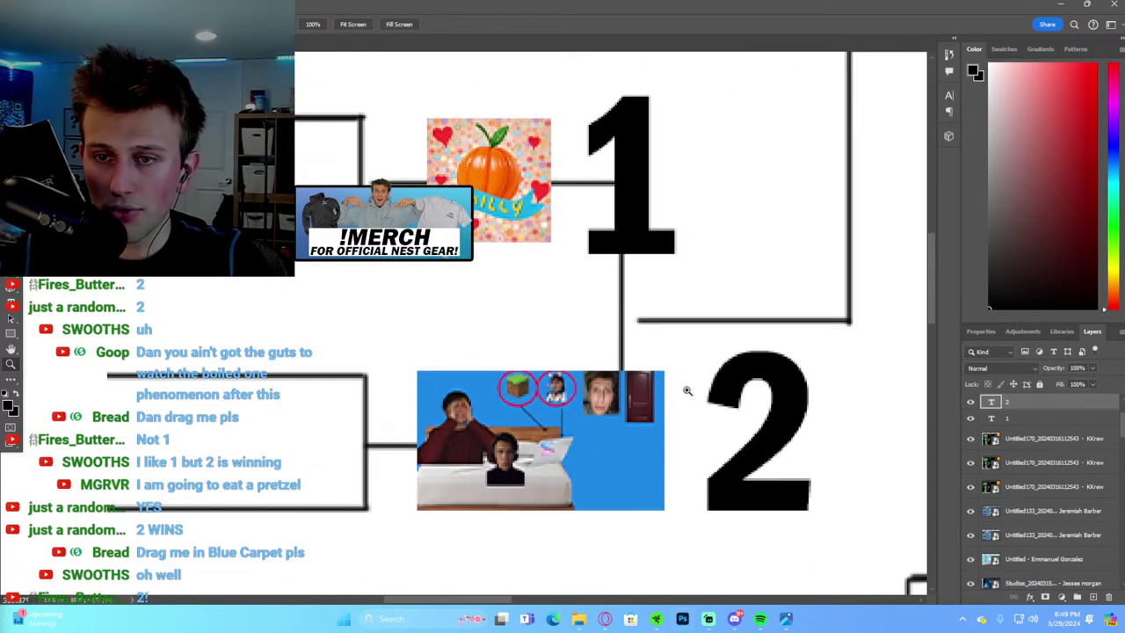
pyautogui.hscroll(1, 505, 605)
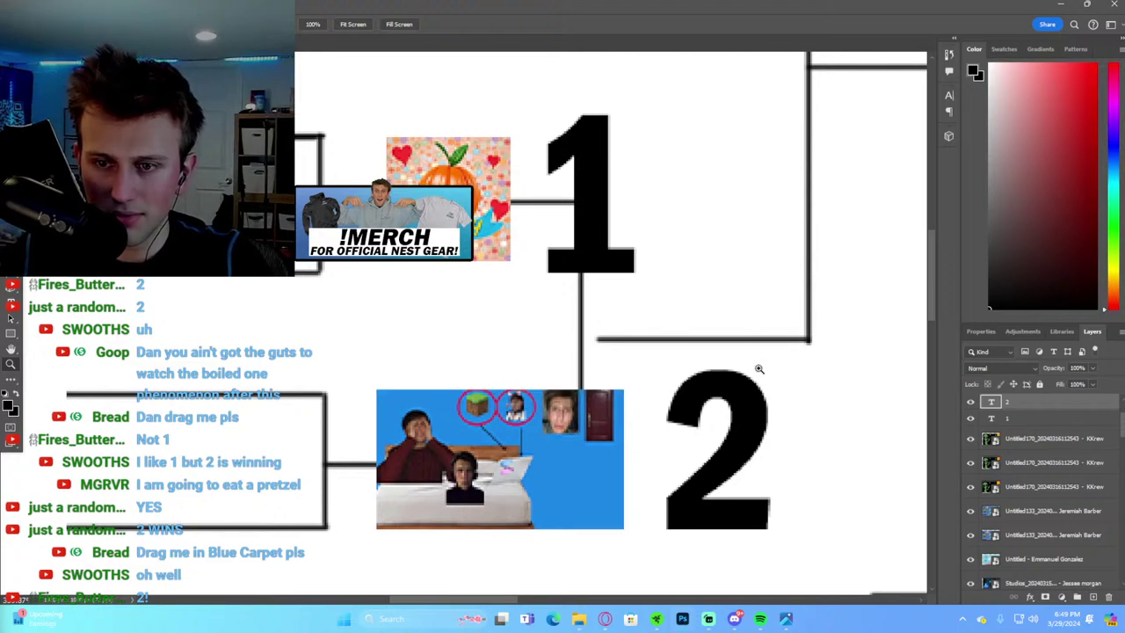
pyautogui.scroll(-2, 754, 469)
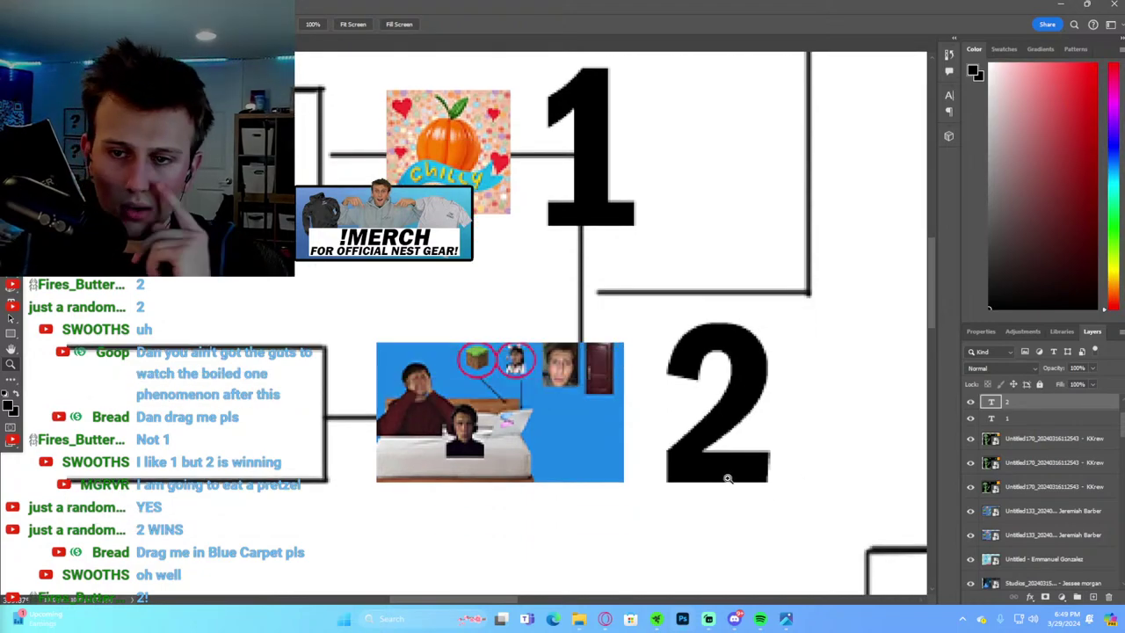
pyautogui.hscroll(2, 478, 518)
pyautogui.scroll(1, 477, 518)
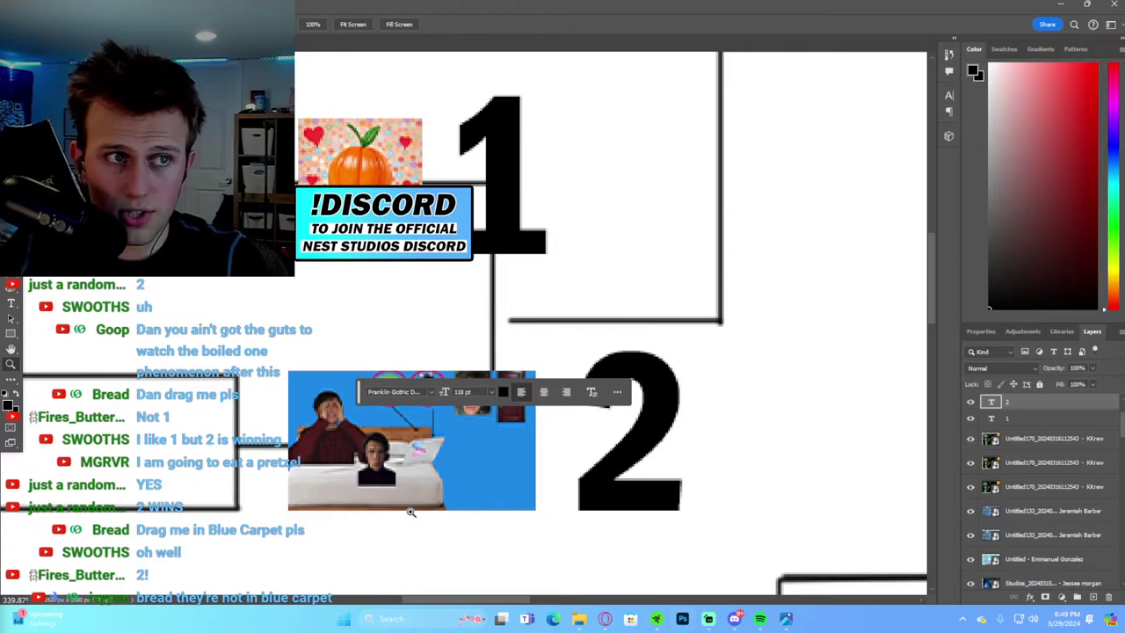
pyautogui.hscroll(-3, 382, 590)
pyautogui.hscroll(2, 495, 475)
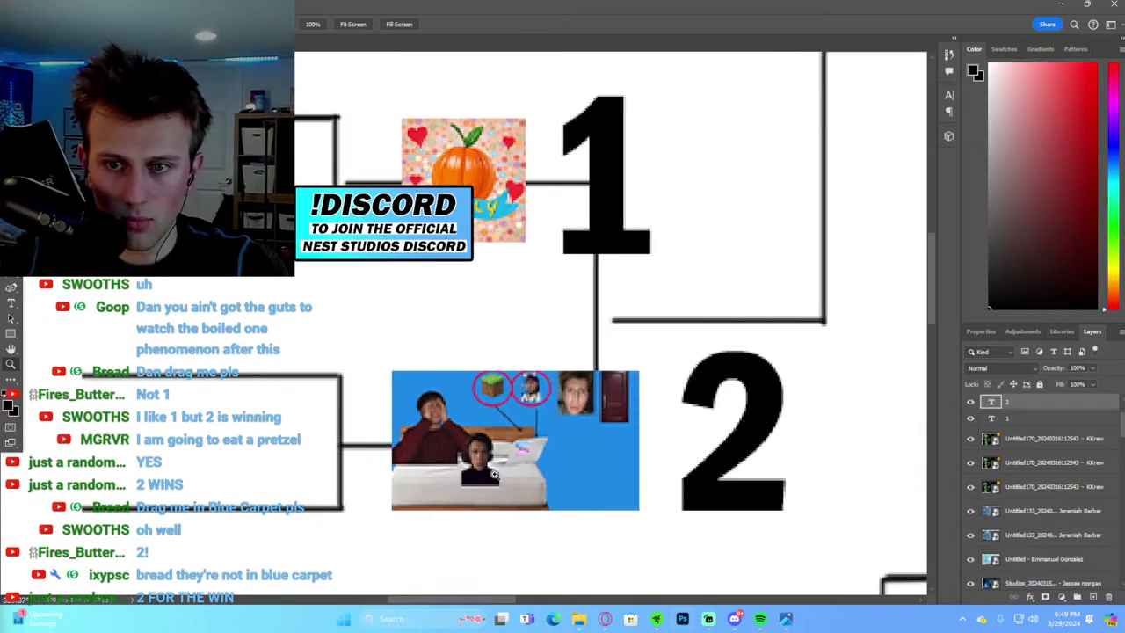
pyautogui.scroll(1, 495, 475)
pyautogui.scroll(1, 495, 474)
pyautogui.press('v')
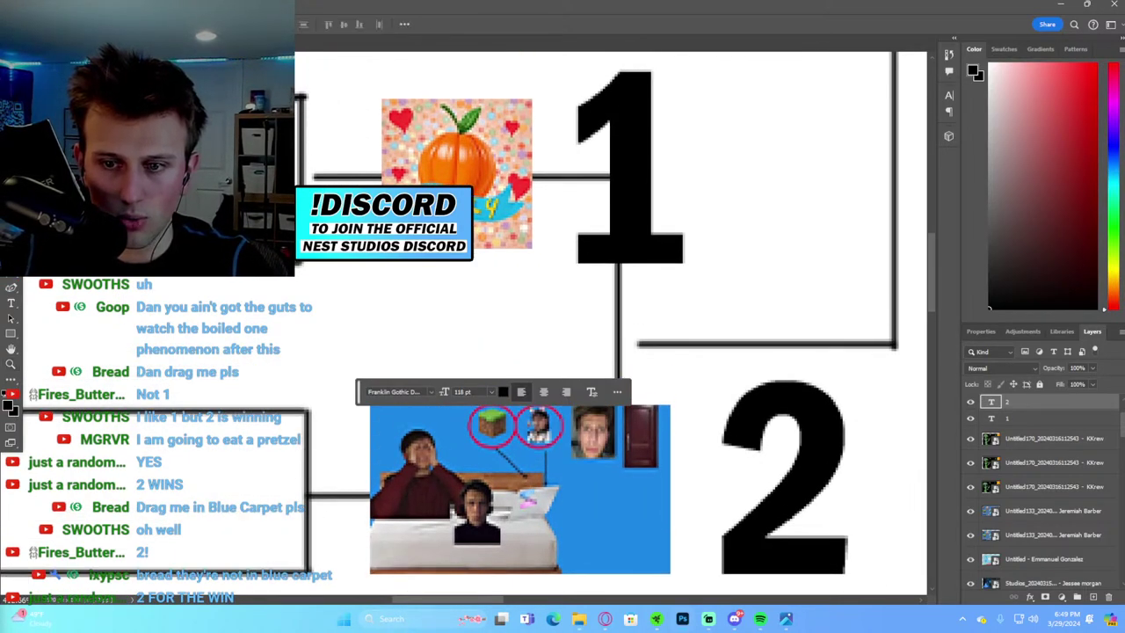
pyautogui.click(209, 309)
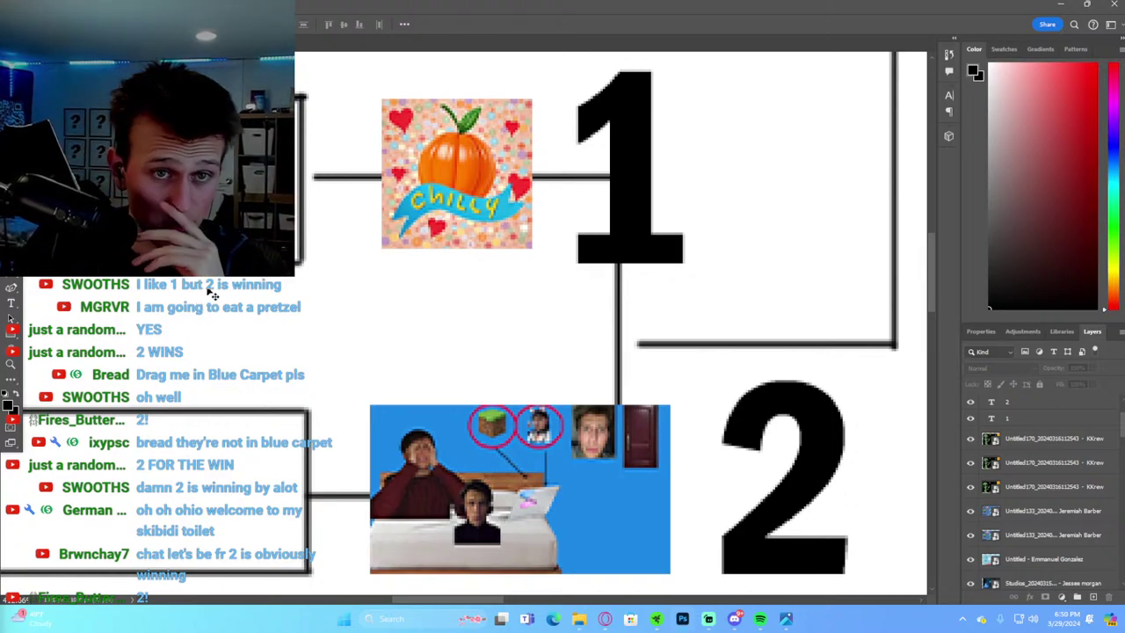
pyautogui.scroll(-1, 439, 334)
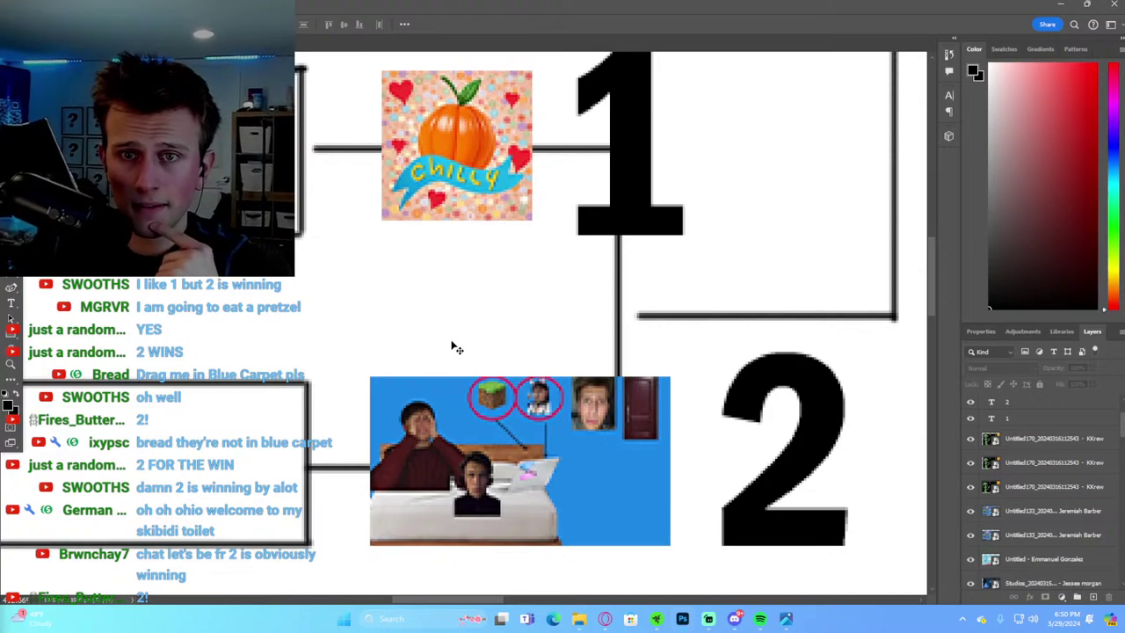
pyautogui.scroll(2, 868, 376)
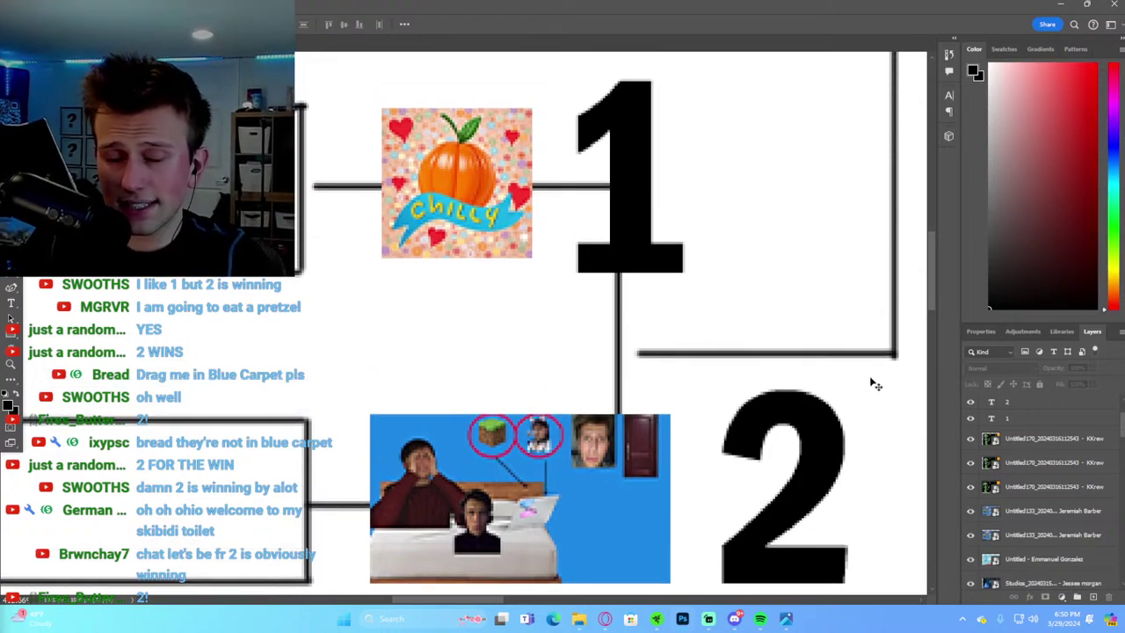
pyautogui.scroll(-1, 848, 374)
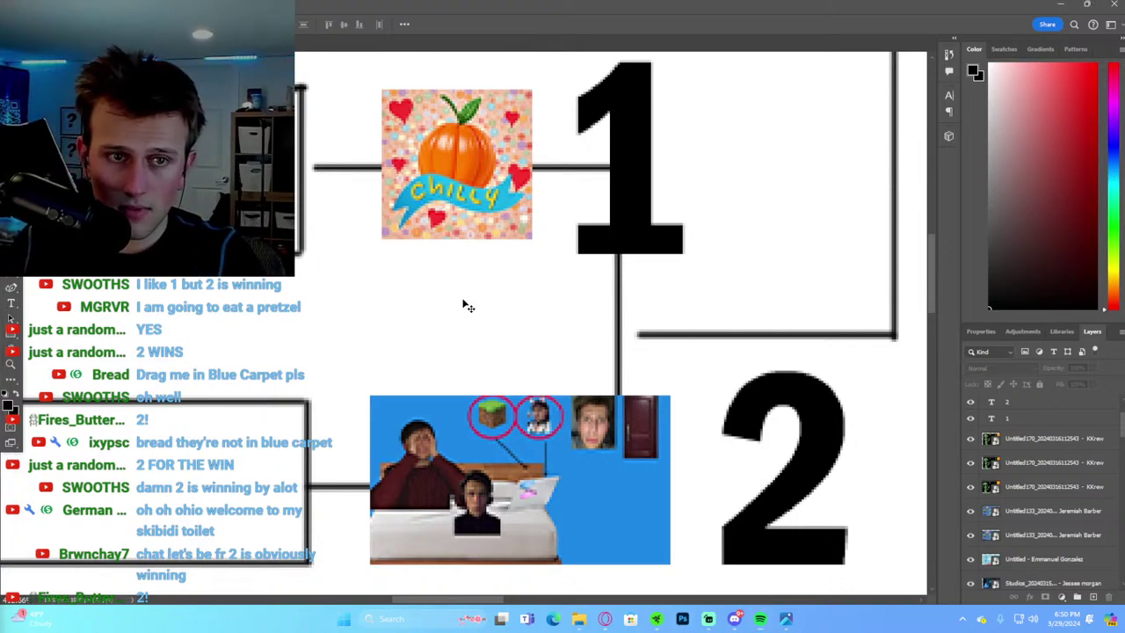
# Copy the winning blue bedroom collage (image 2) into the next-round slot
pyautogui.moveTo(494, 305); pyautogui.dragTo(462, 311)
pyautogui.scroll(-4, 462, 311)
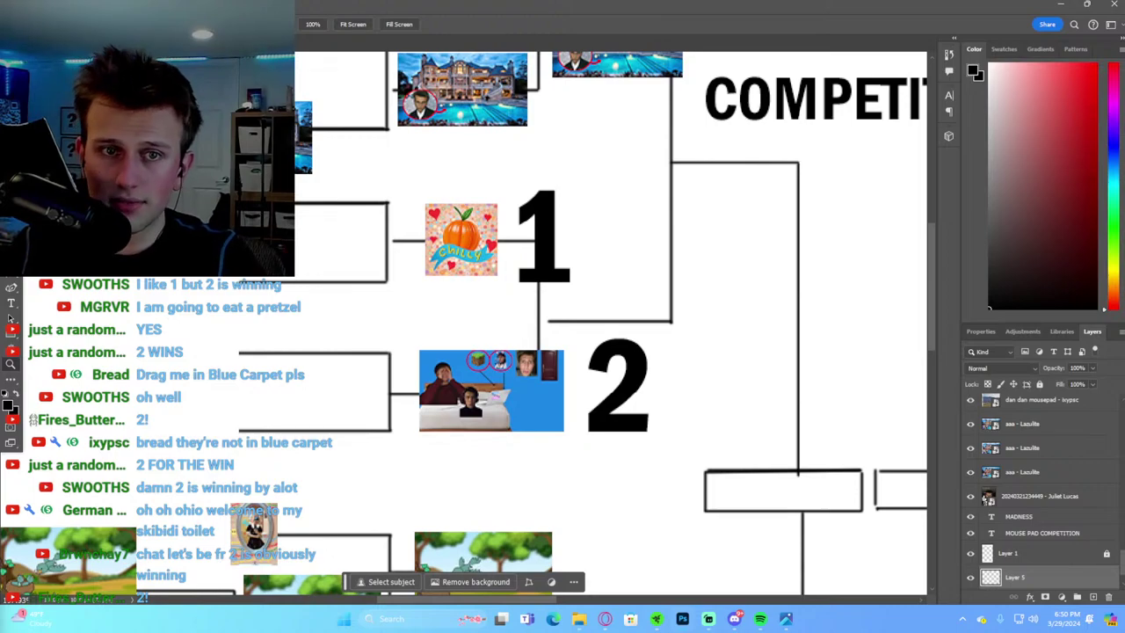
pyautogui.click(477, 393)
pyautogui.moveTo(568, 381); pyautogui.dragTo(636, 316)
# Drag the 1 and 2 labels down beside the bird versus Nest Studio matchup
pyautogui.scroll(-2, 591, 299)
pyautogui.moveTo(563, 208); pyautogui.dragTo(585, 427)
pyautogui.scroll(-2, 502, 167)
pyautogui.moveTo(597, 299); pyautogui.dragTo(618, 384)
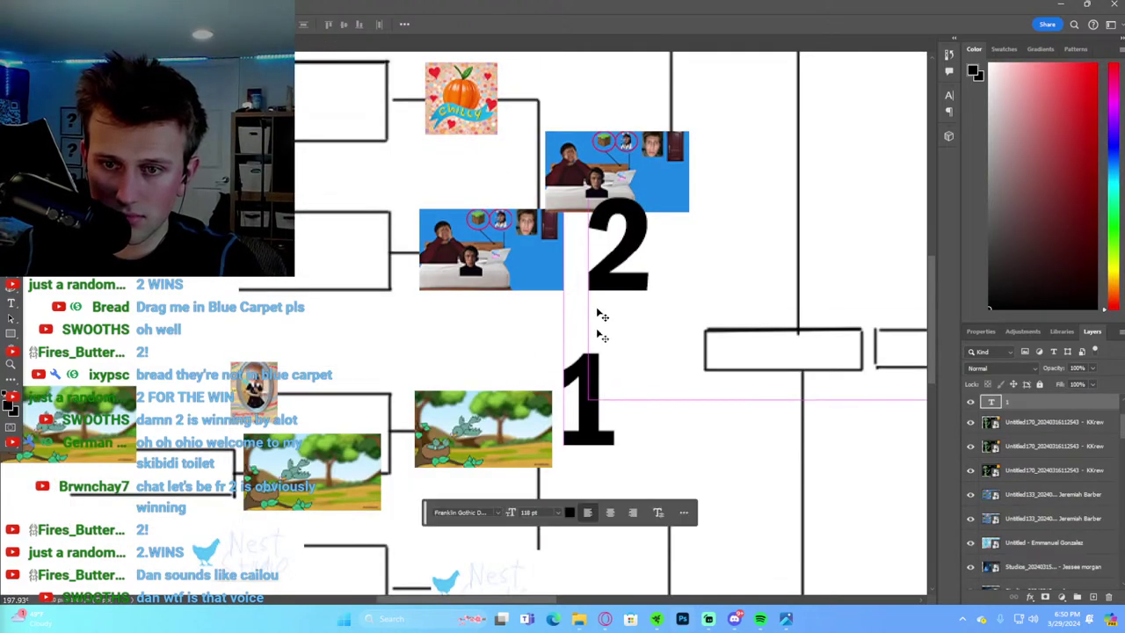
pyautogui.scroll(-2, 627, 263)
pyautogui.moveTo(615, 132); pyautogui.dragTo(620, 474)
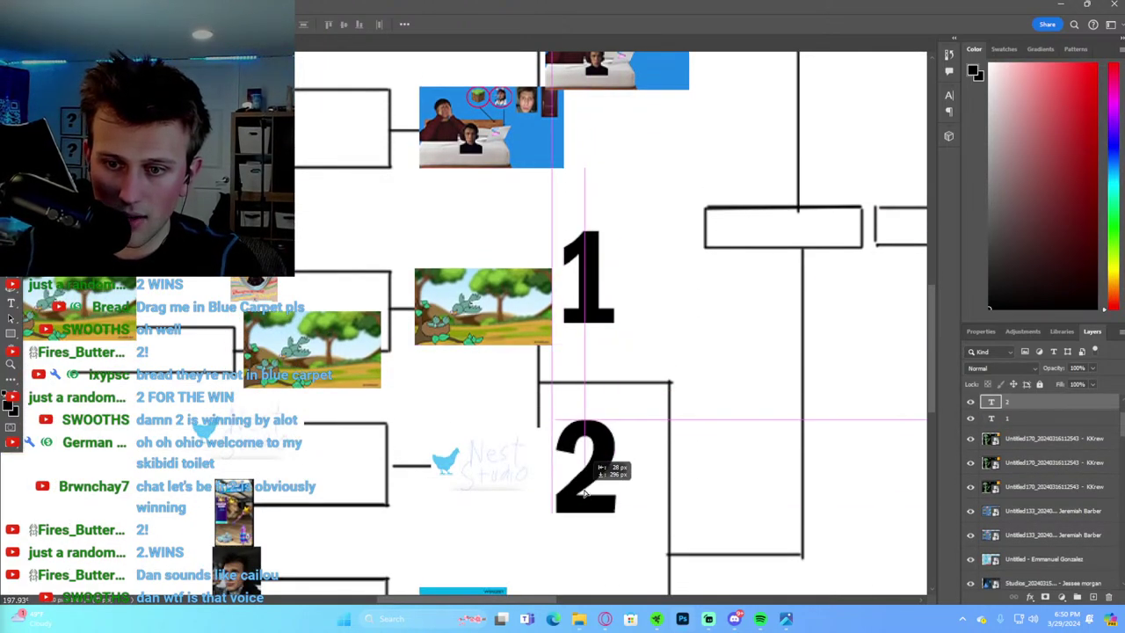
pyautogui.scroll(-1, 619, 413)
pyautogui.scroll(-1, 620, 413)
pyautogui.scroll(3, 595, 316)
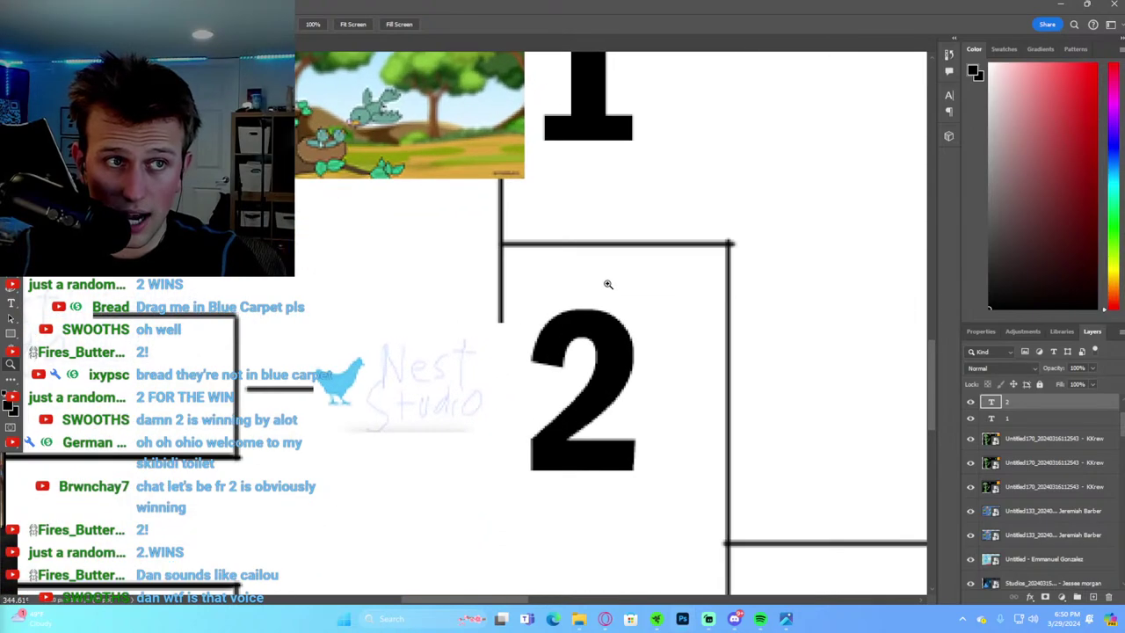
pyautogui.scroll(2, 535, 500)
pyautogui.hscroll(-3, 534, 500)
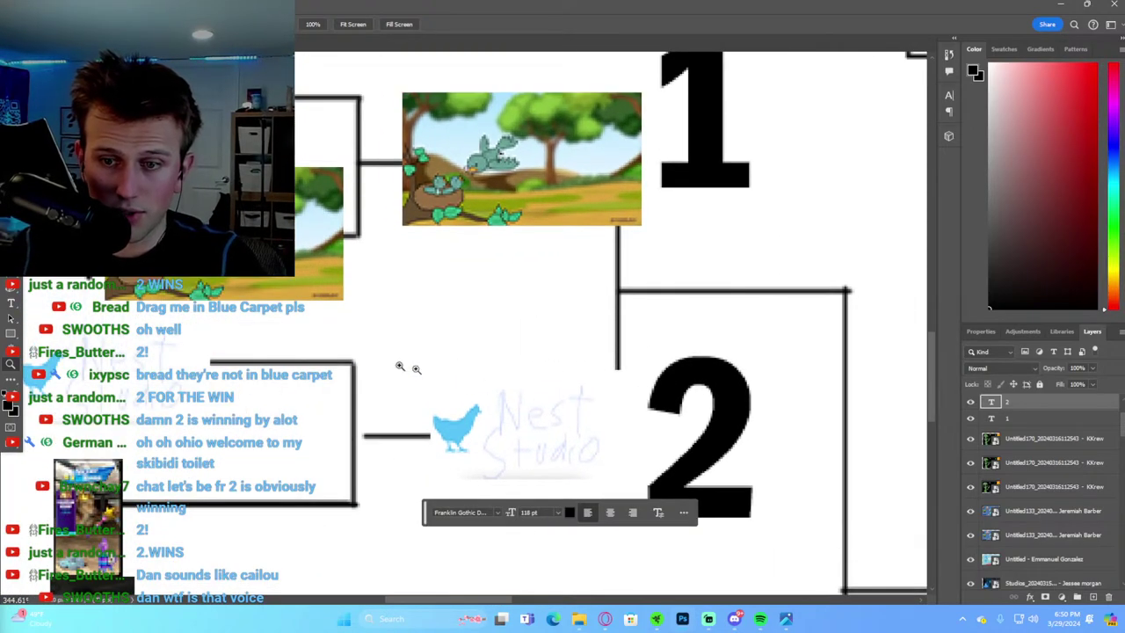
pyautogui.press('v')
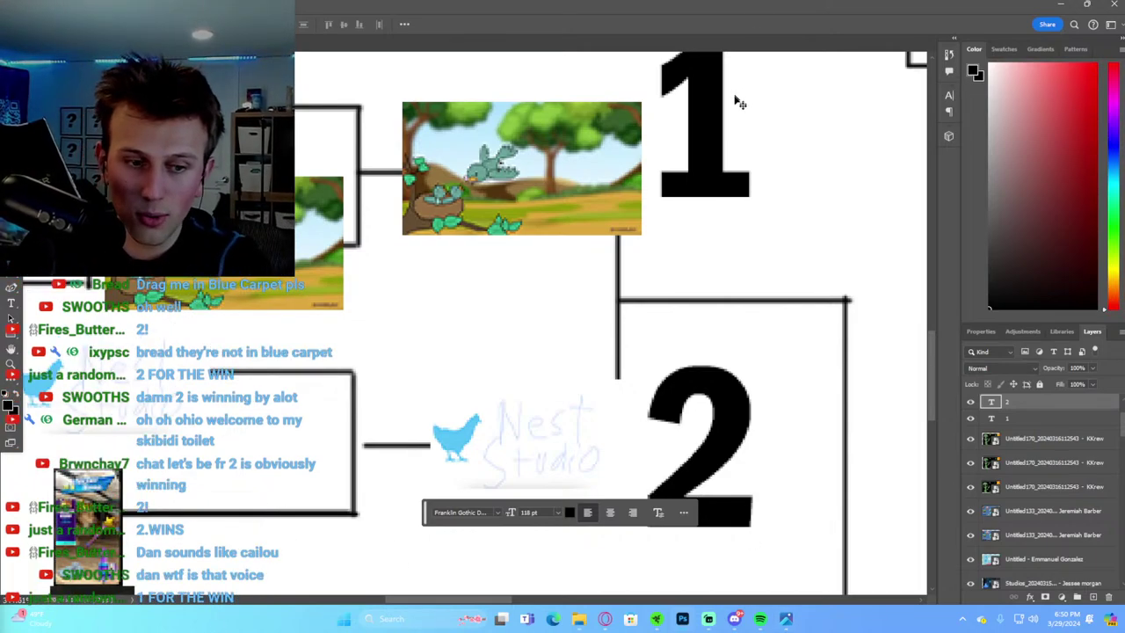
pyautogui.scroll(-1, 488, 88)
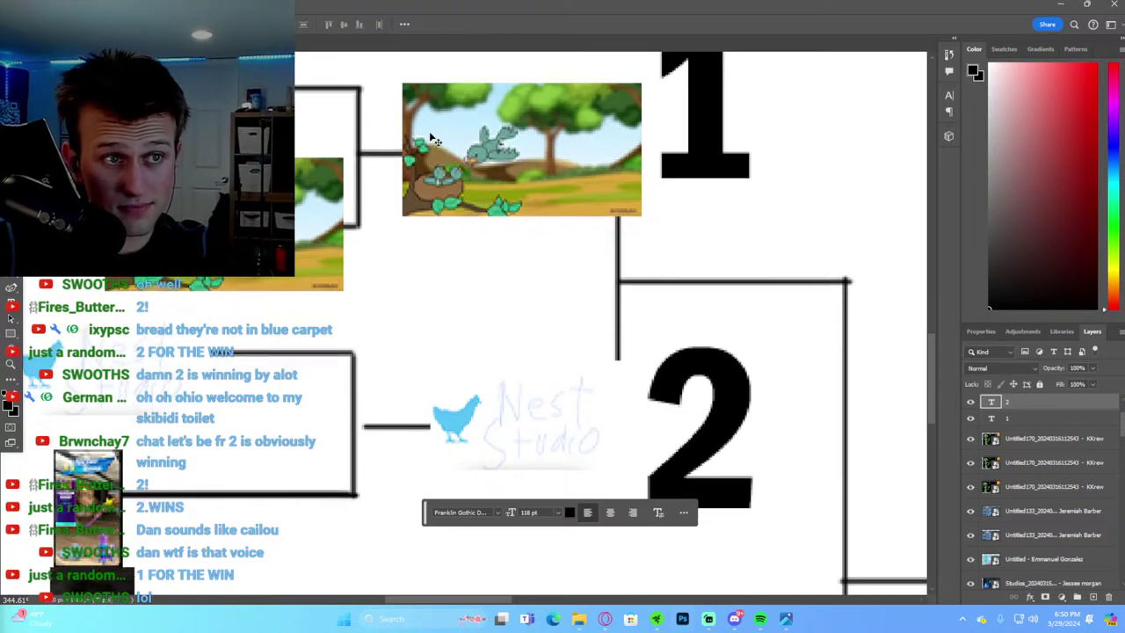
pyautogui.scroll(-1, 444, 176)
pyautogui.scroll(-2, 422, 281)
pyautogui.scroll(3, 440, 294)
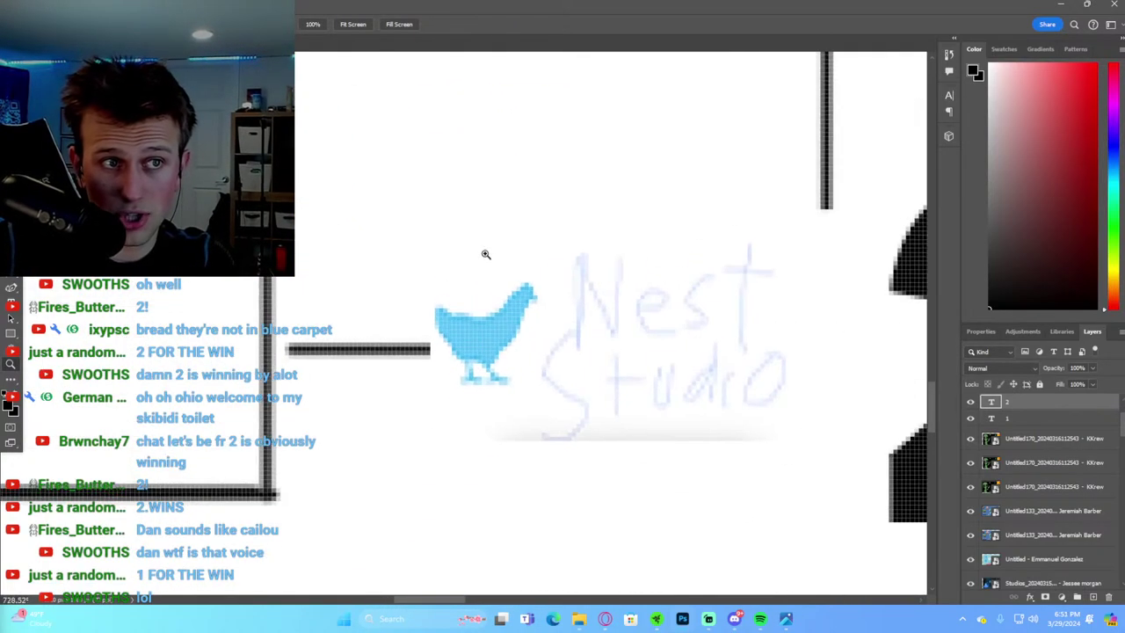
pyautogui.scroll(-1, 752, 185)
pyautogui.scroll(3, 756, 176)
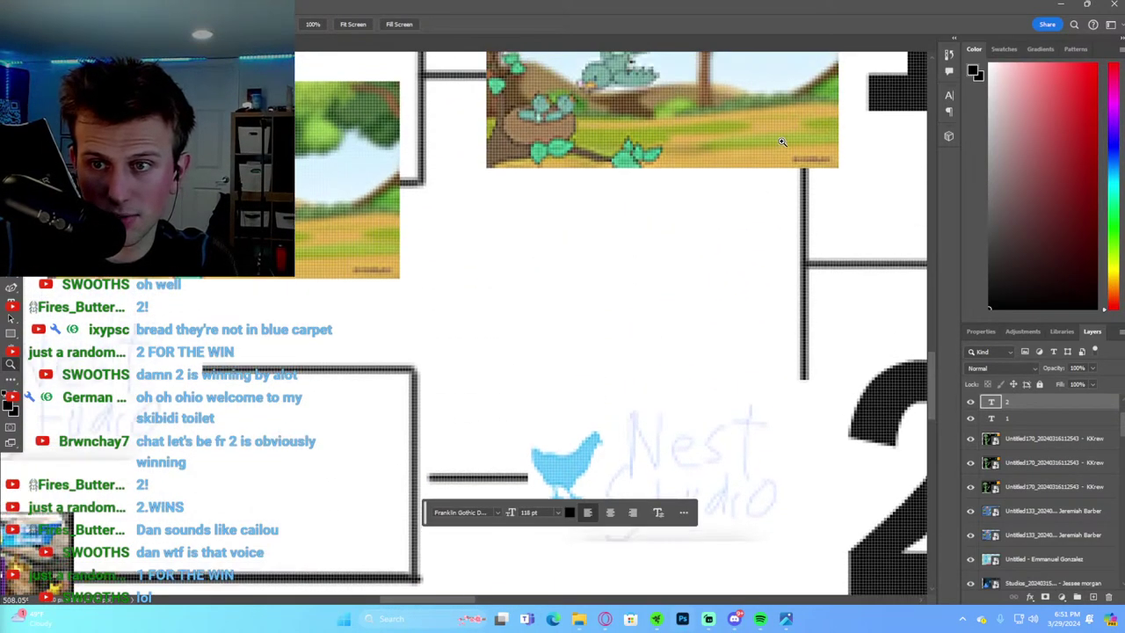
pyautogui.scroll(2, 851, 136)
pyautogui.scroll(-8, 810, 209)
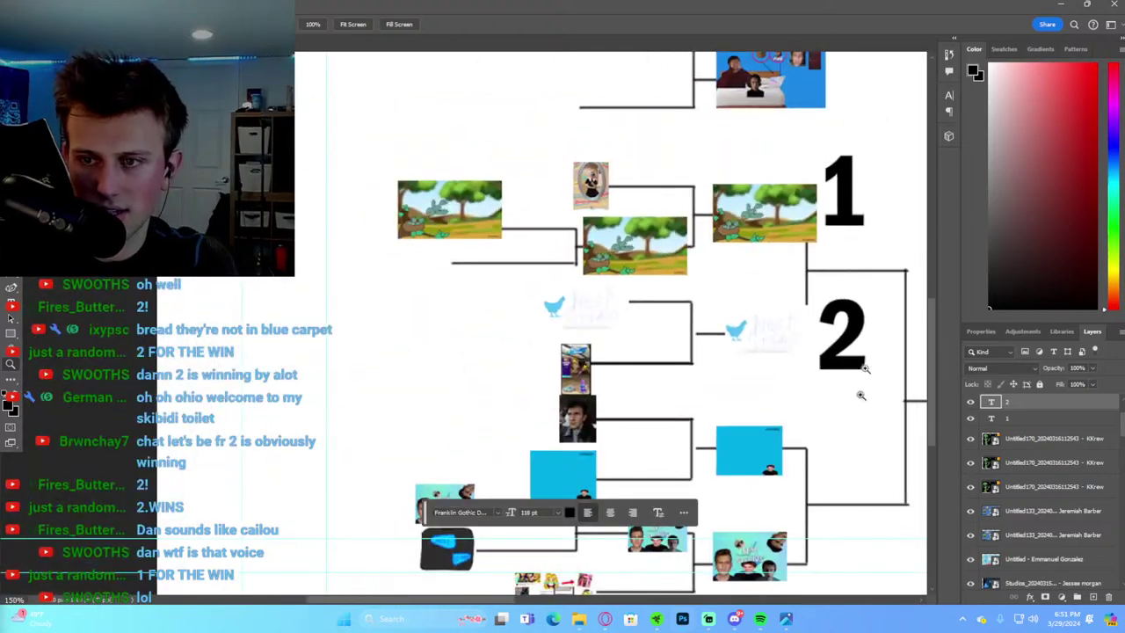
pyautogui.hscroll(5, 612, 259)
pyautogui.scroll(1, 612, 260)
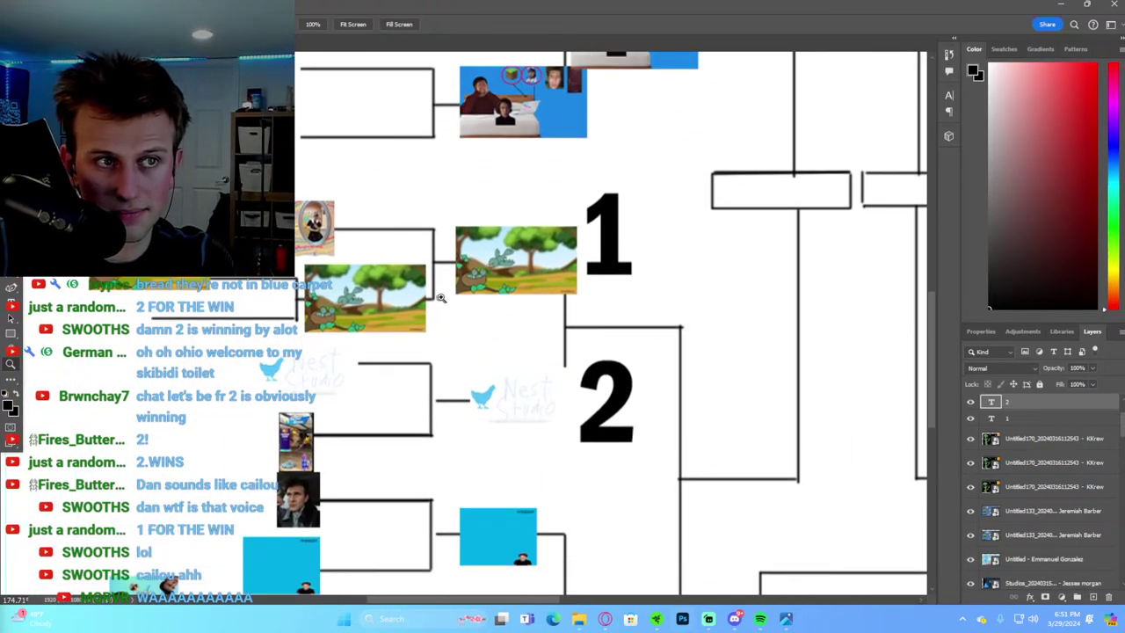
pyautogui.scroll(3, 699, 360)
pyautogui.click(682, 358)
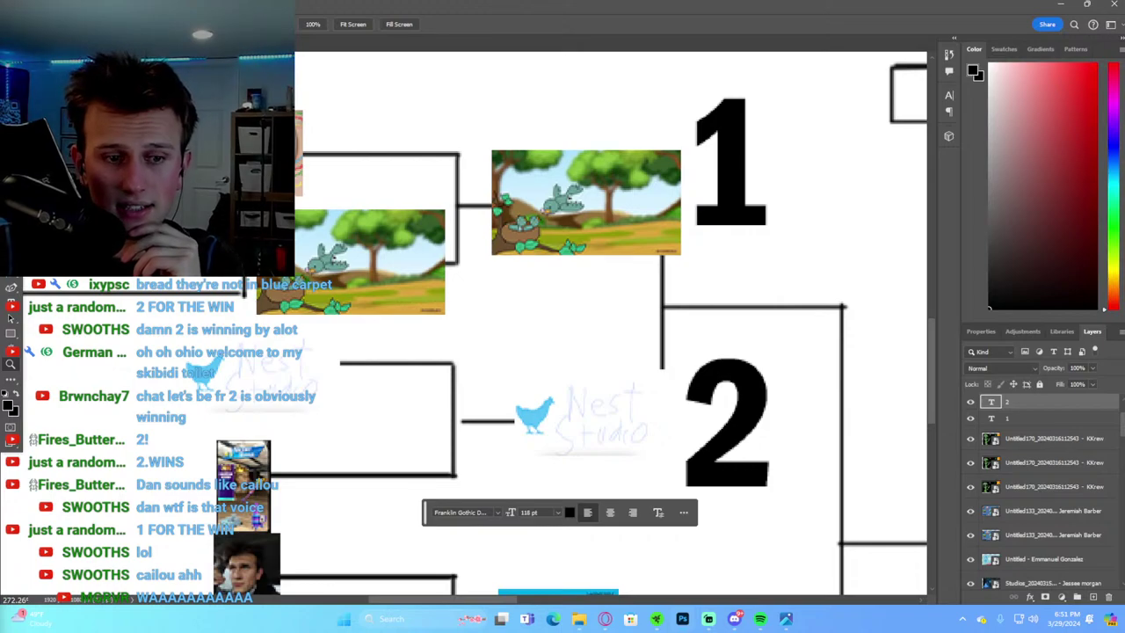
pyautogui.press('v')
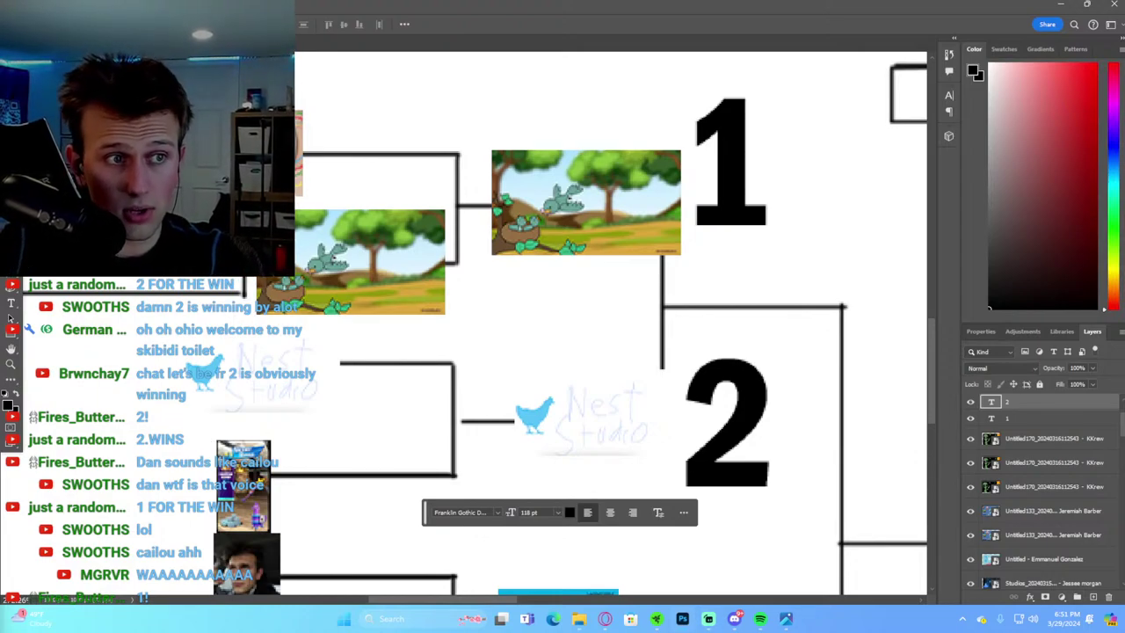
pyautogui.hotkey('alt', 'Tab')
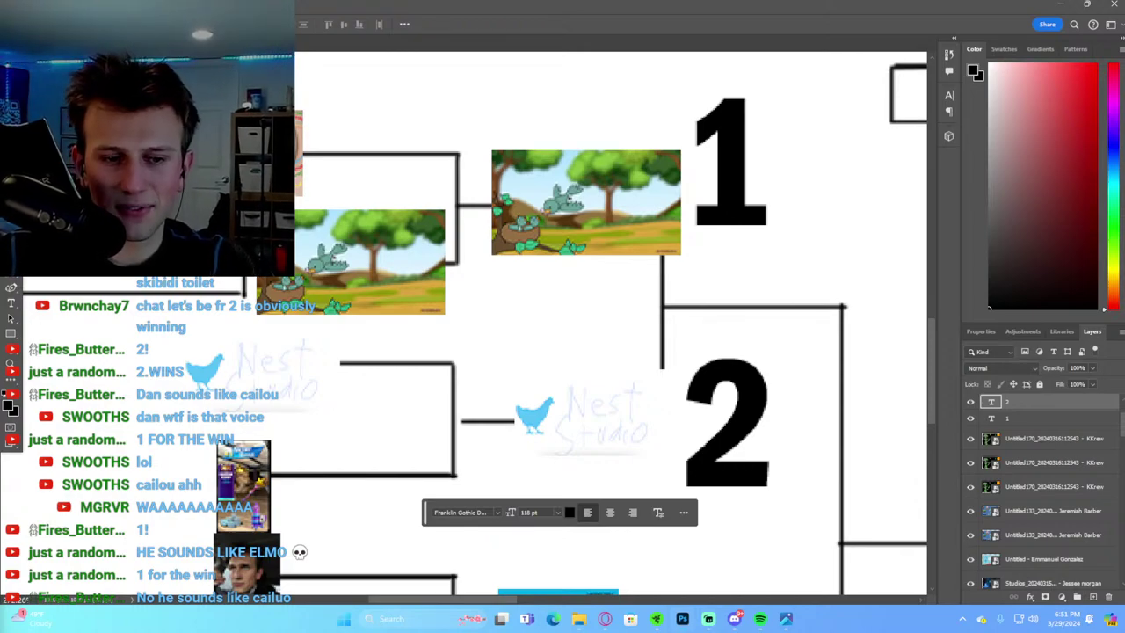
pyautogui.press('z')
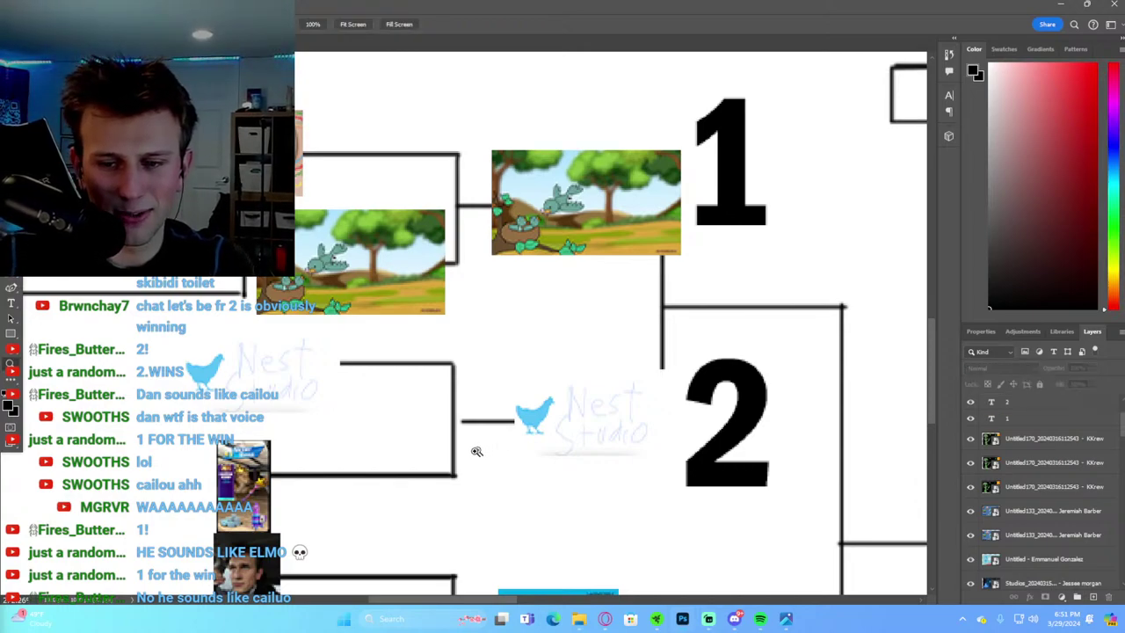
pyautogui.keyDown('alt'); pyautogui.click(477, 452); pyautogui.keyUp('alt')
pyautogui.click(662, 467)
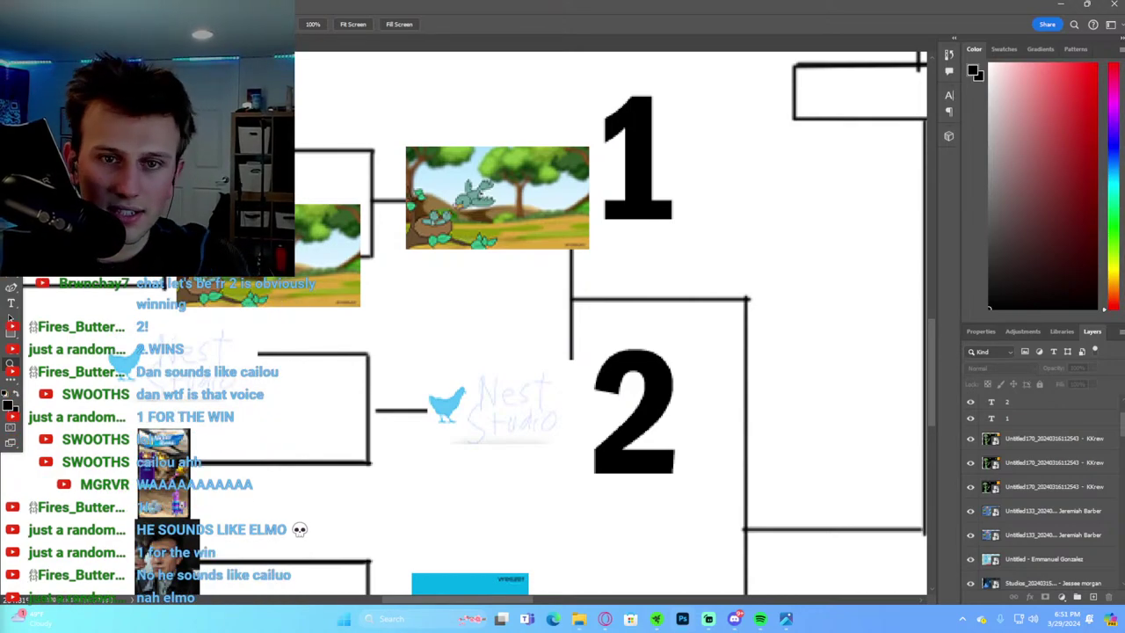
pyautogui.press('m')
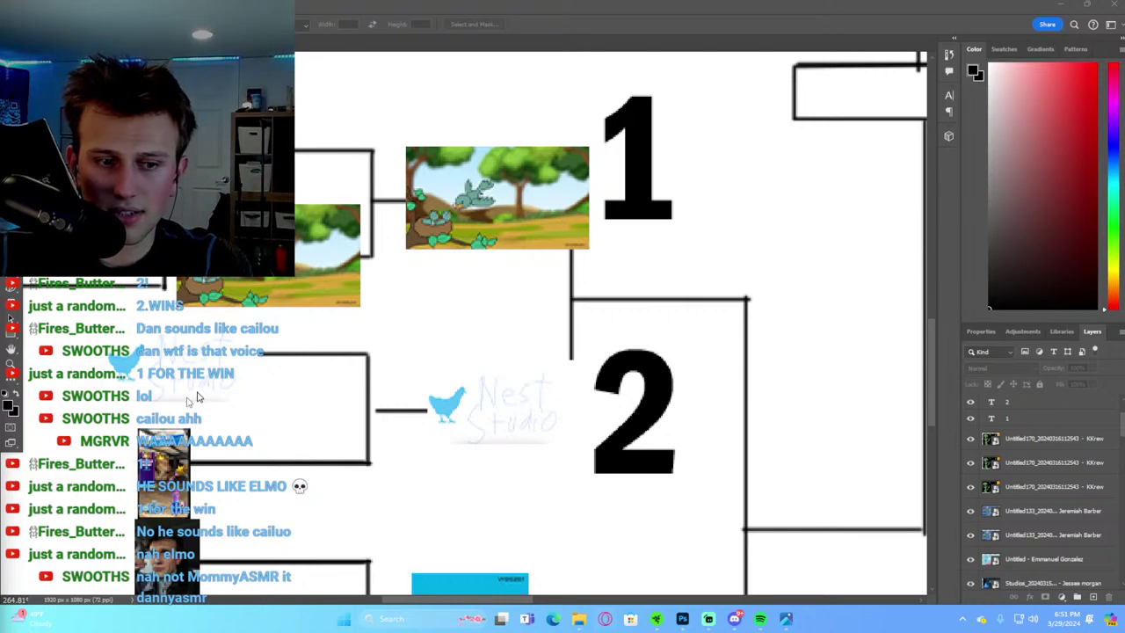
# Copy the winning cartoon bird-nest image into the next-round slot
pyautogui.press('z')
pyautogui.moveTo(276, 299)
pyautogui.mouseDown()
pyautogui.moveTo(255, 299)
pyautogui.moveTo(270, 299)
pyautogui.mouseUp()
pyautogui.press('v')
pyautogui.click(492, 199)
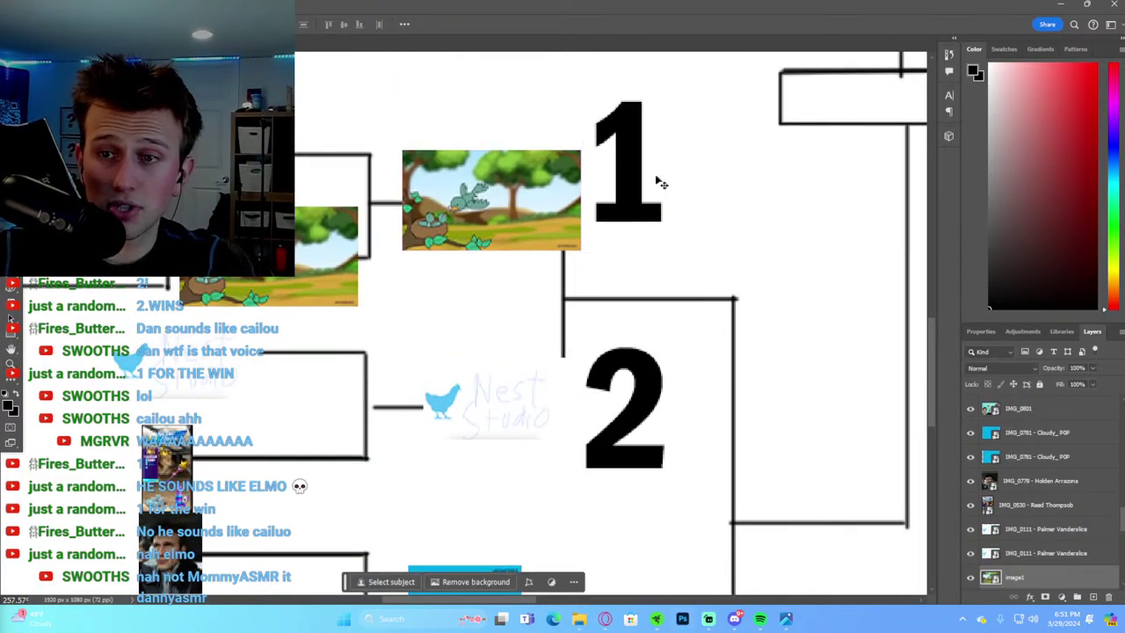
pyautogui.scroll(-2, 580, 193)
pyautogui.moveTo(488, 147); pyautogui.dragTo(658, 191)
# Move the 1 and 2 labels to the blue image versus face-collage matchup below
pyautogui.scroll(-2, 767, 287)
pyautogui.scroll(-1, 651, 141)
pyautogui.moveTo(632, 85); pyautogui.dragTo(615, 445)
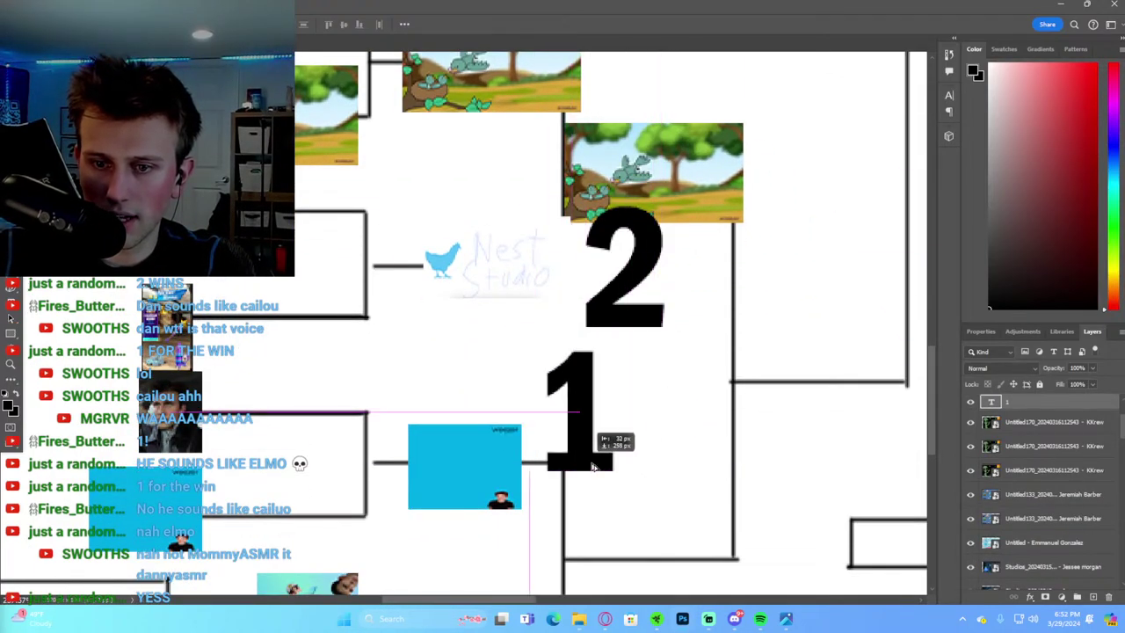
pyautogui.scroll(-2, 625, 351)
pyautogui.moveTo(633, 267); pyautogui.dragTo(606, 398)
pyautogui.scroll(-2, 606, 398)
pyautogui.scroll(-2, 607, 399)
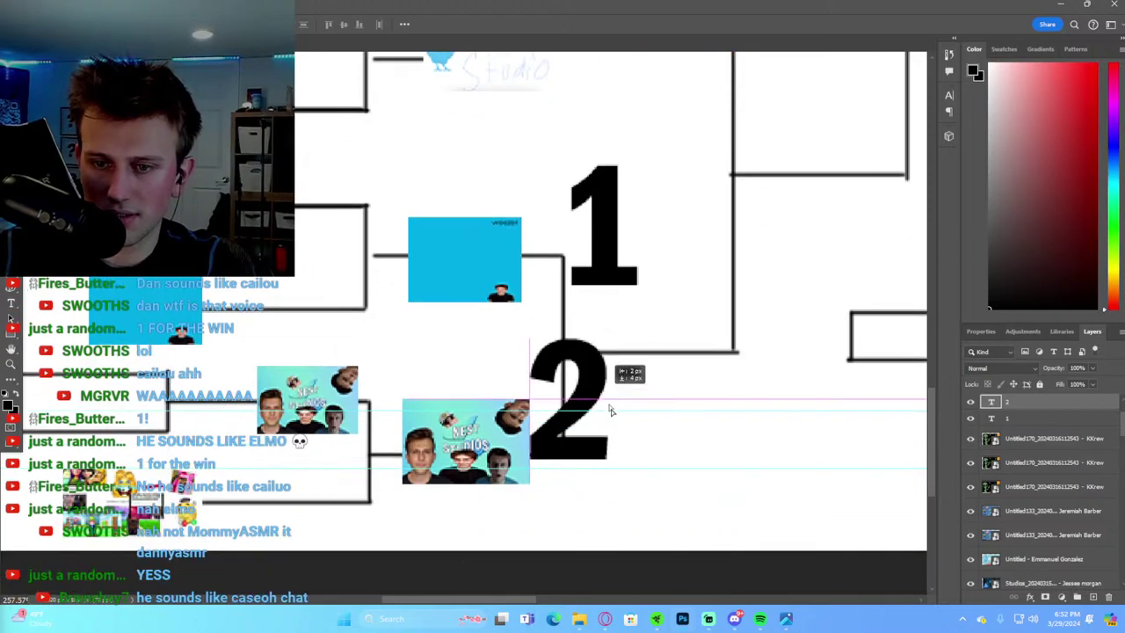
pyautogui.press('z')
pyautogui.click(604, 400)
pyautogui.scroll(2, 603, 400)
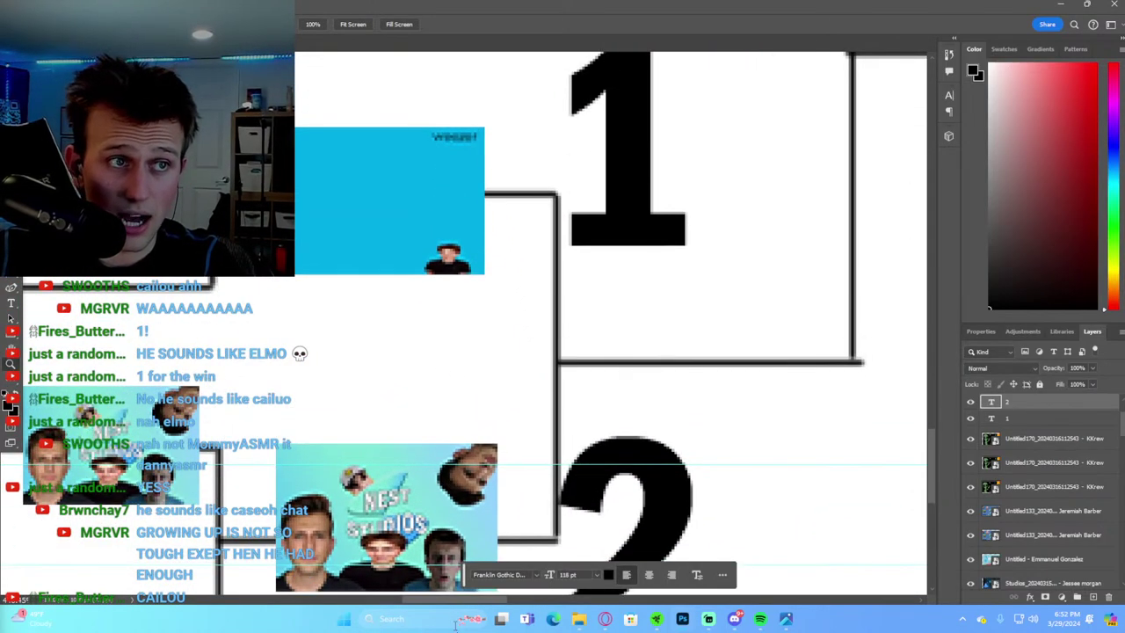
pyautogui.scroll(1, 466, 588)
pyautogui.scroll(2, 466, 589)
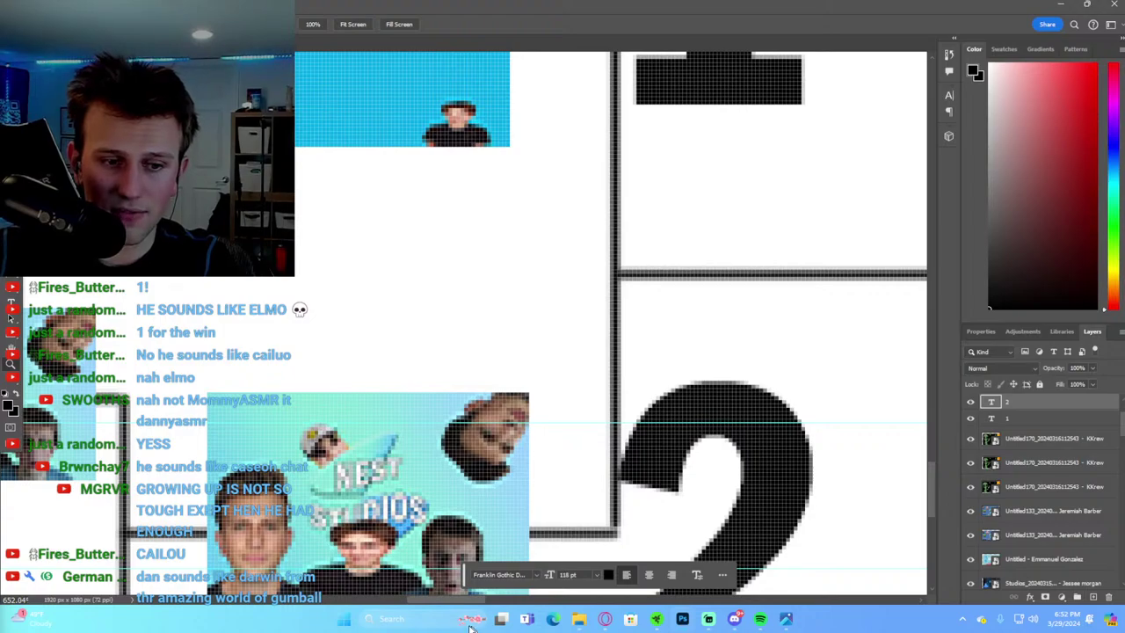
pyautogui.scroll(-2, 419, 427)
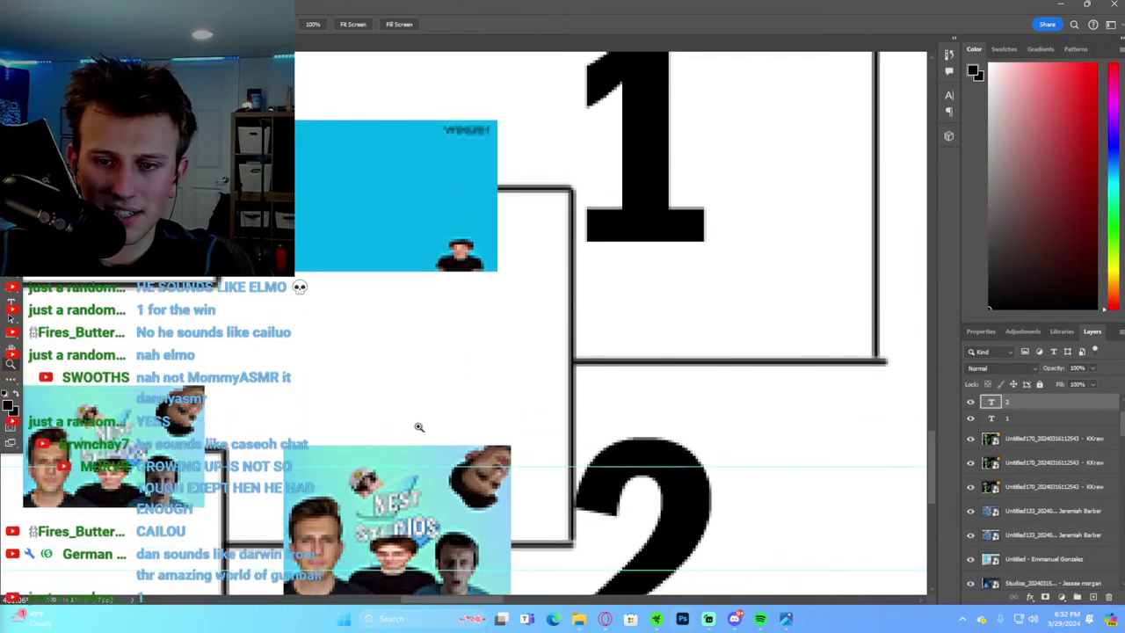
pyautogui.scroll(-2, 419, 428)
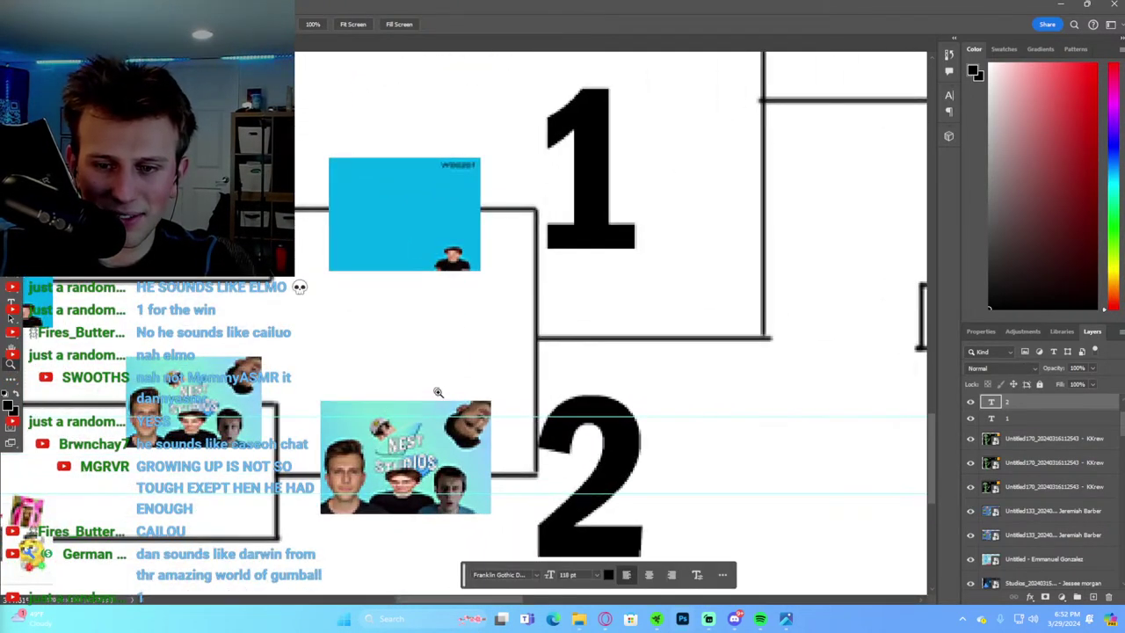
pyautogui.scroll(-1, 413, 438)
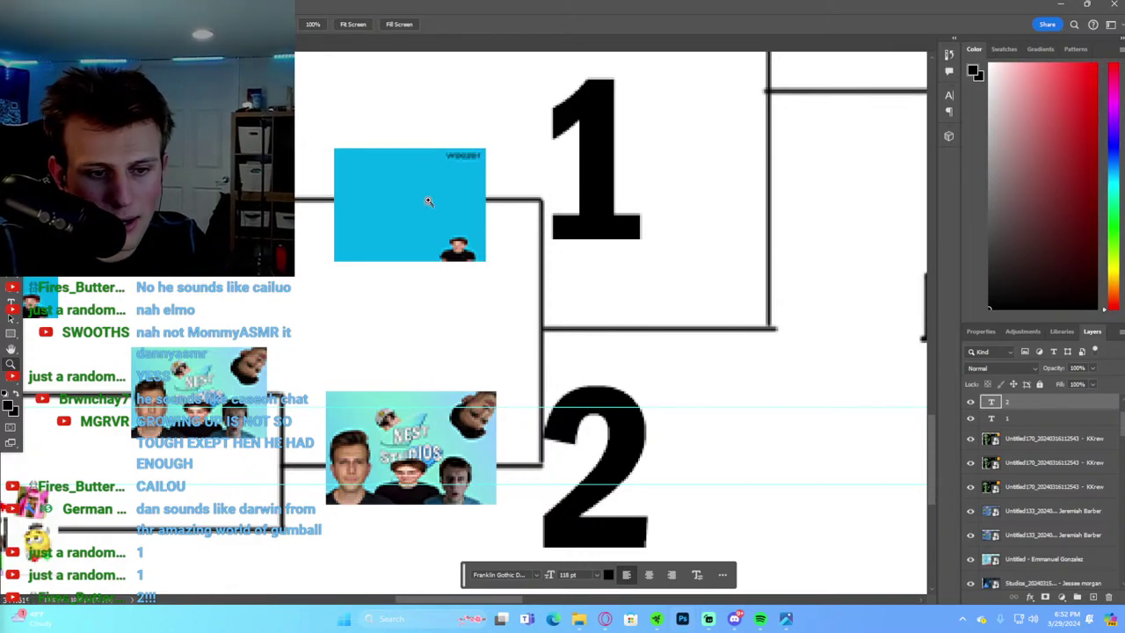
pyautogui.moveTo(411, 184); pyautogui.dragTo(423, 296)
pyautogui.scroll(-2, 413, 204)
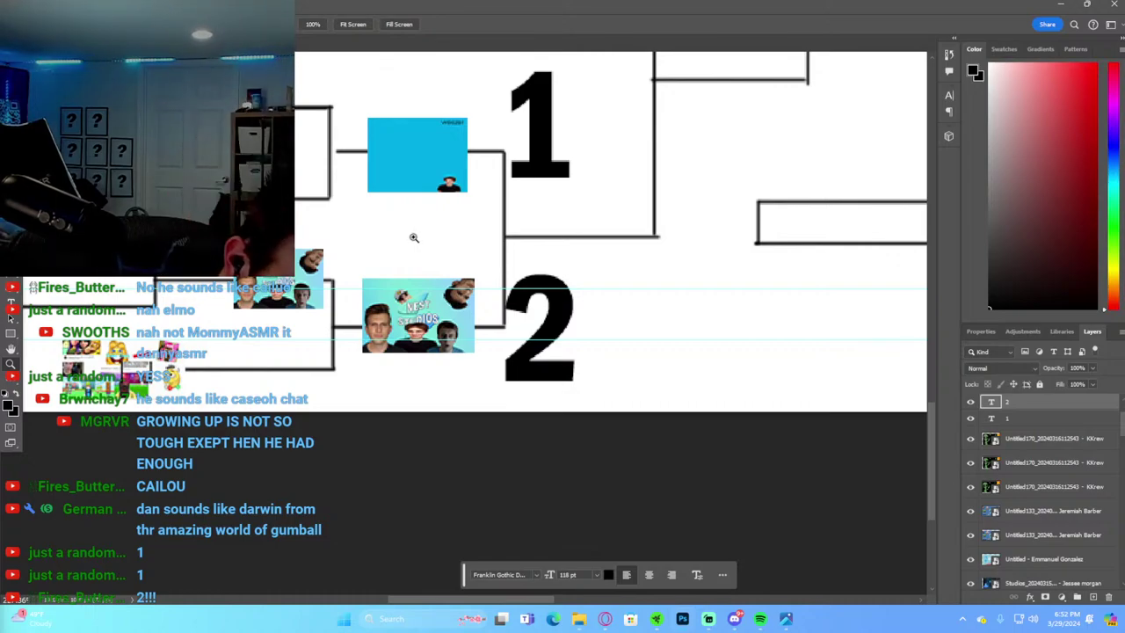
pyautogui.click(464, 213)
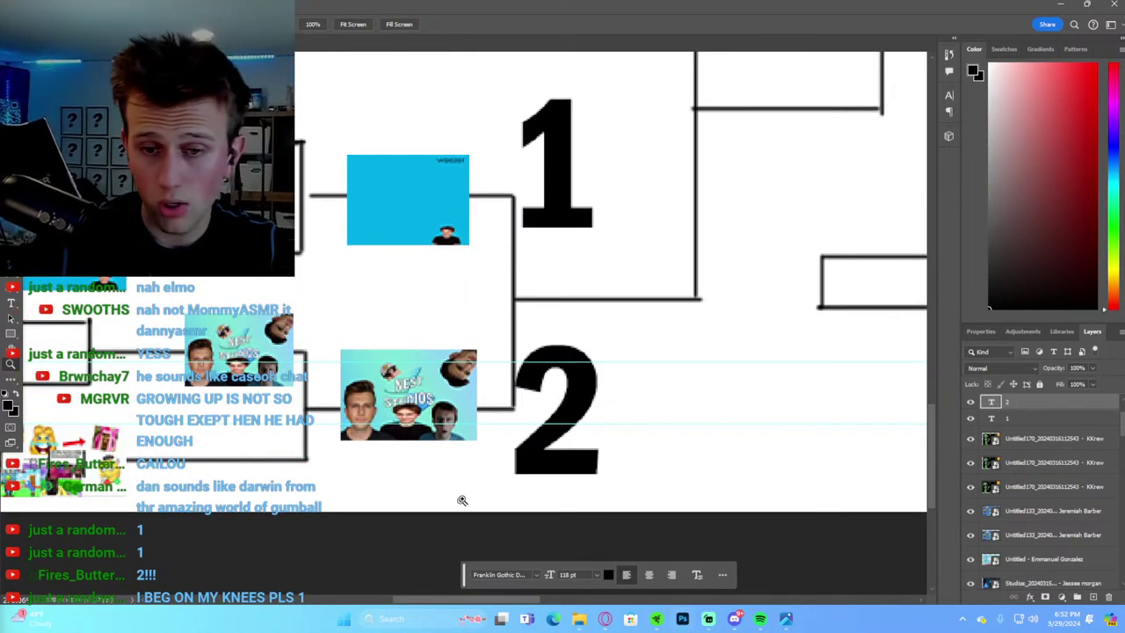
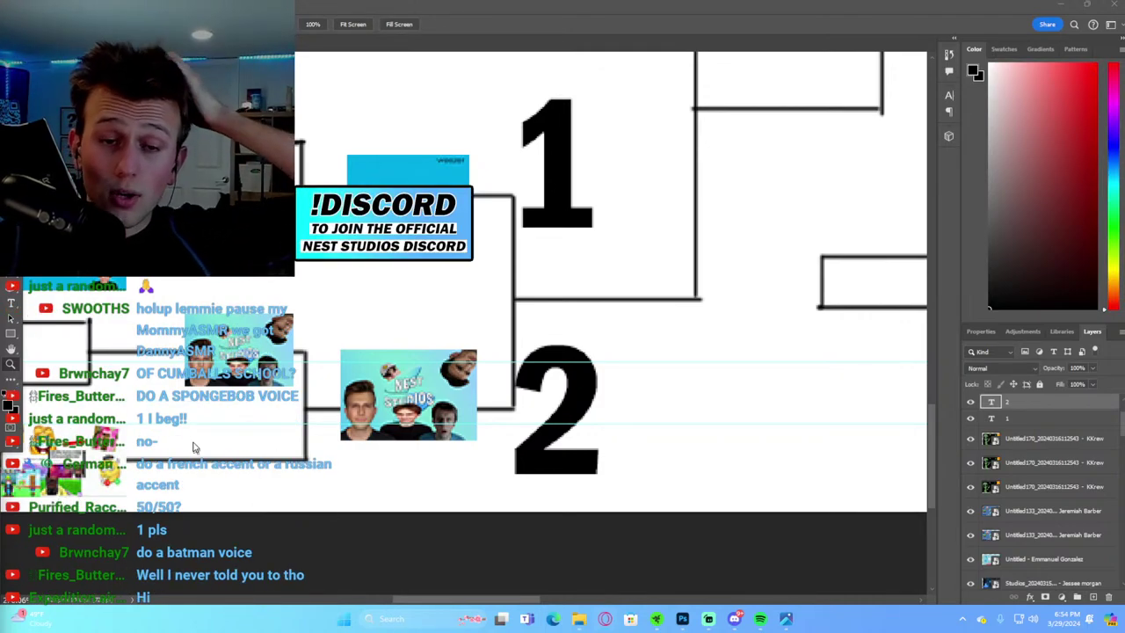
# Nudge the 2 label right and down and the 1 label right beside the blue versus NEST STUDIOS matchup, then deselect
pyautogui.scroll(-2, 320, 331)
pyautogui.scroll(1, 323, 329)
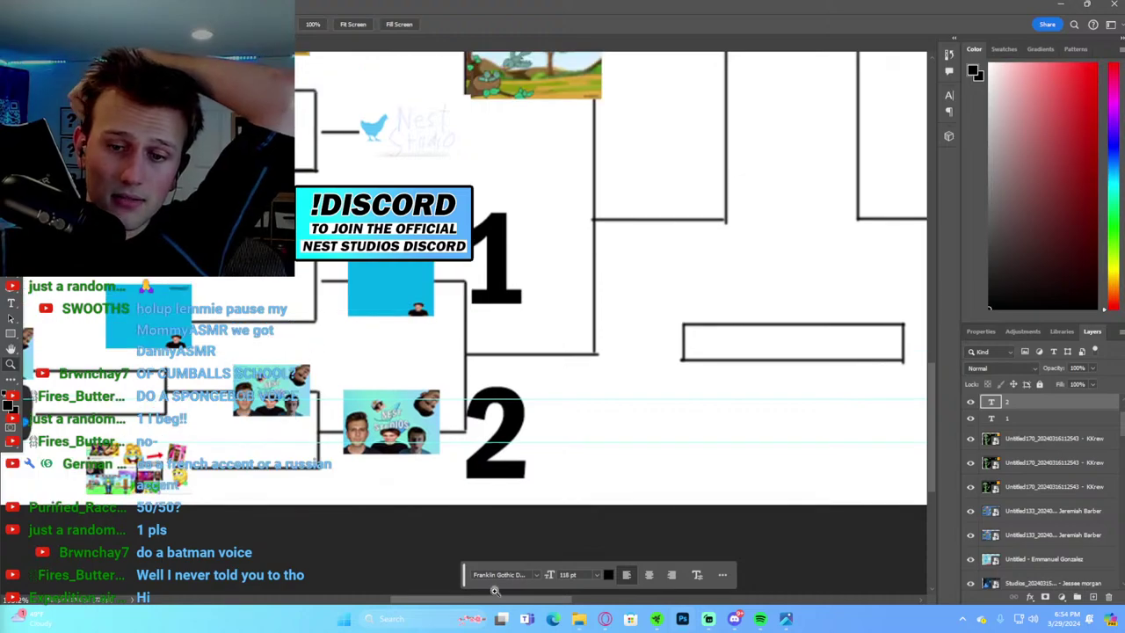
pyautogui.hscroll(-3, 481, 604)
pyautogui.scroll(2, 534, 362)
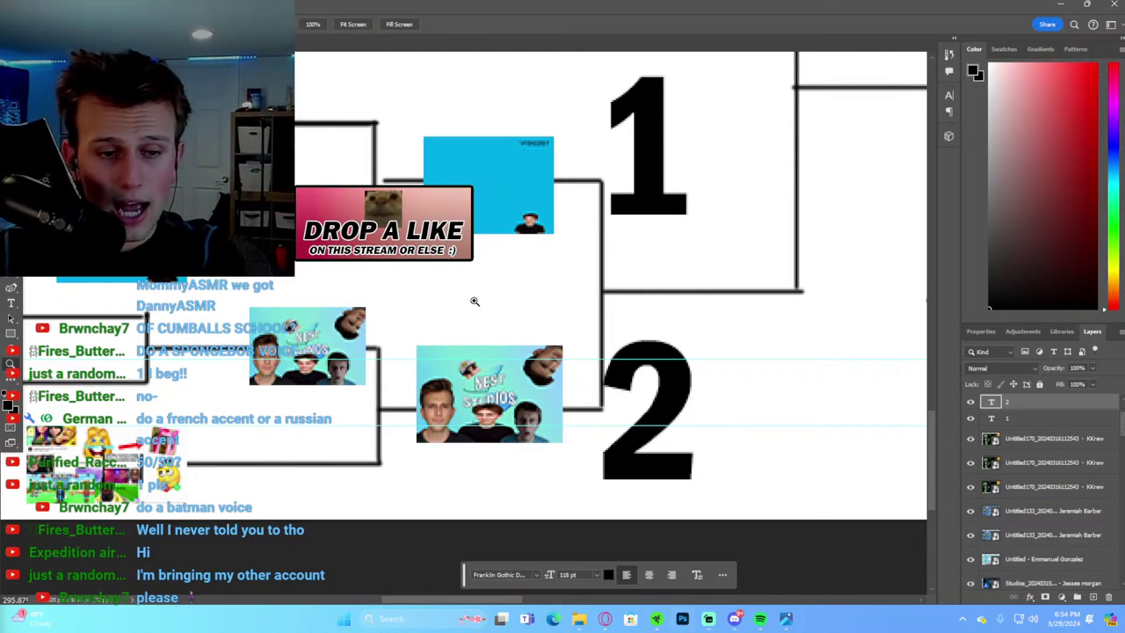
pyautogui.scroll(-5, 477, 322)
pyautogui.scroll(5, 560, 320)
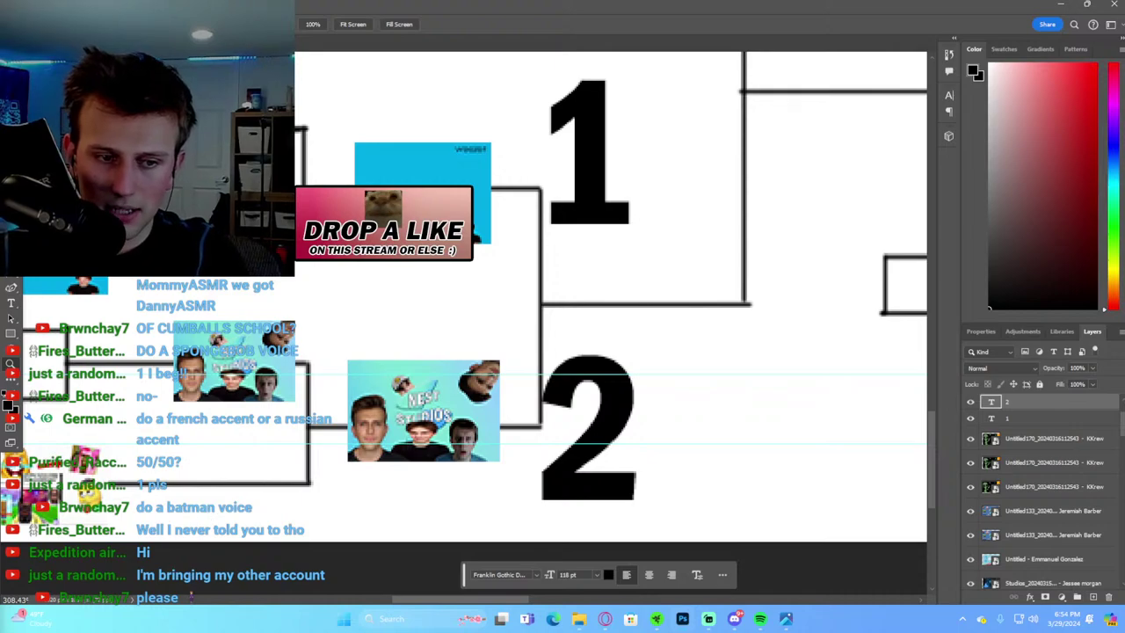
pyautogui.scroll(-5, 701, 235)
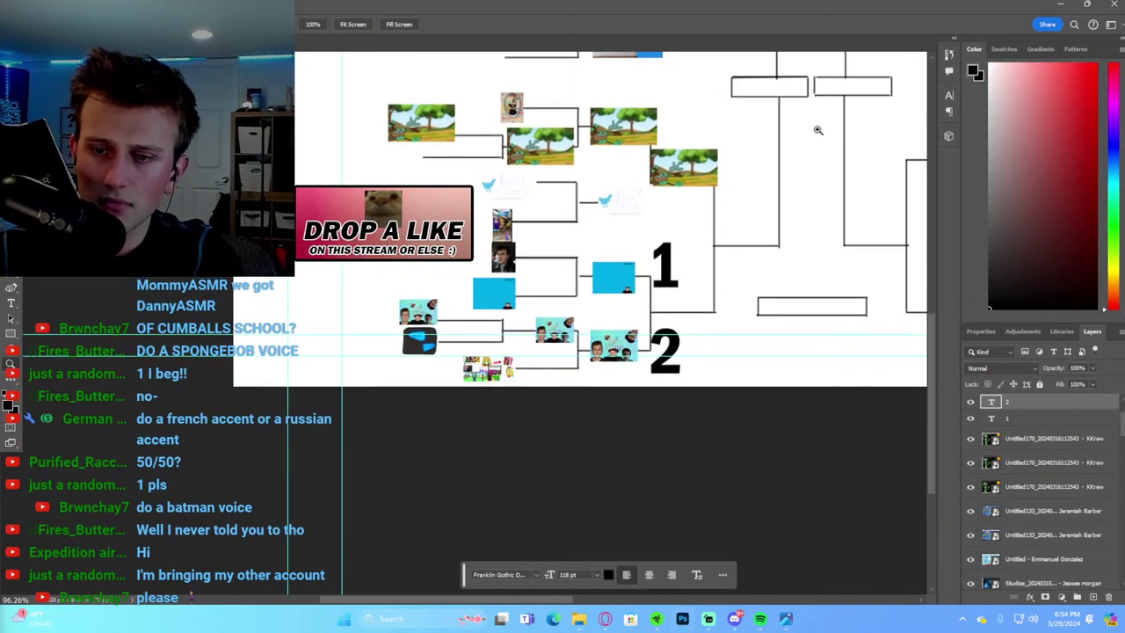
pyautogui.scroll(-2, 696, 269)
pyautogui.scroll(4, 692, 278)
pyautogui.scroll(3, 694, 281)
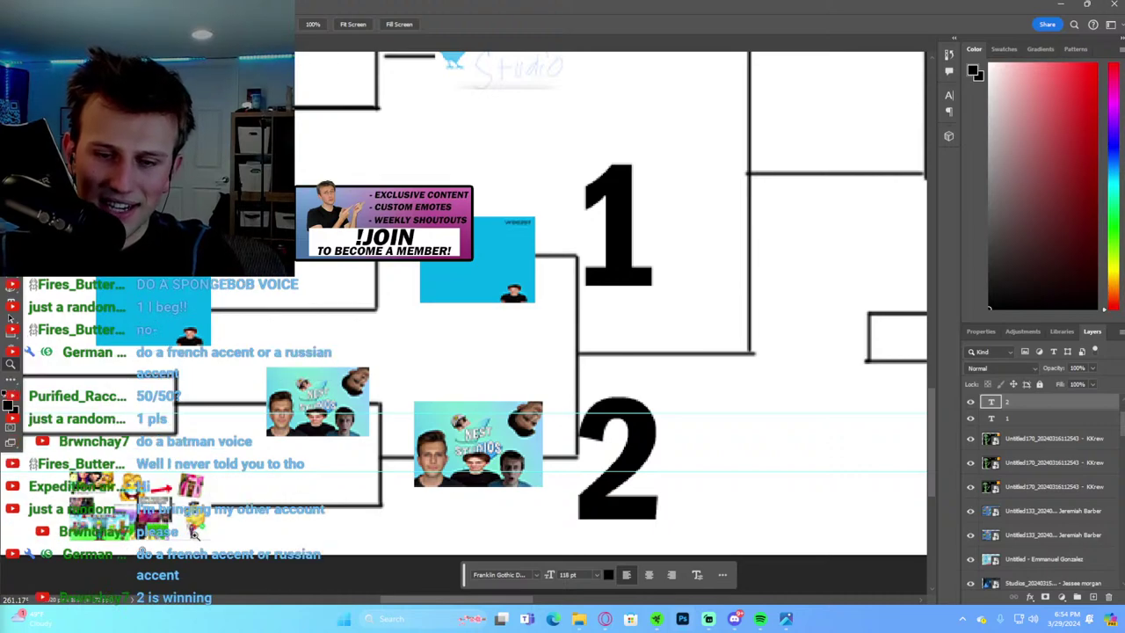
pyautogui.scroll(-3, 454, 492)
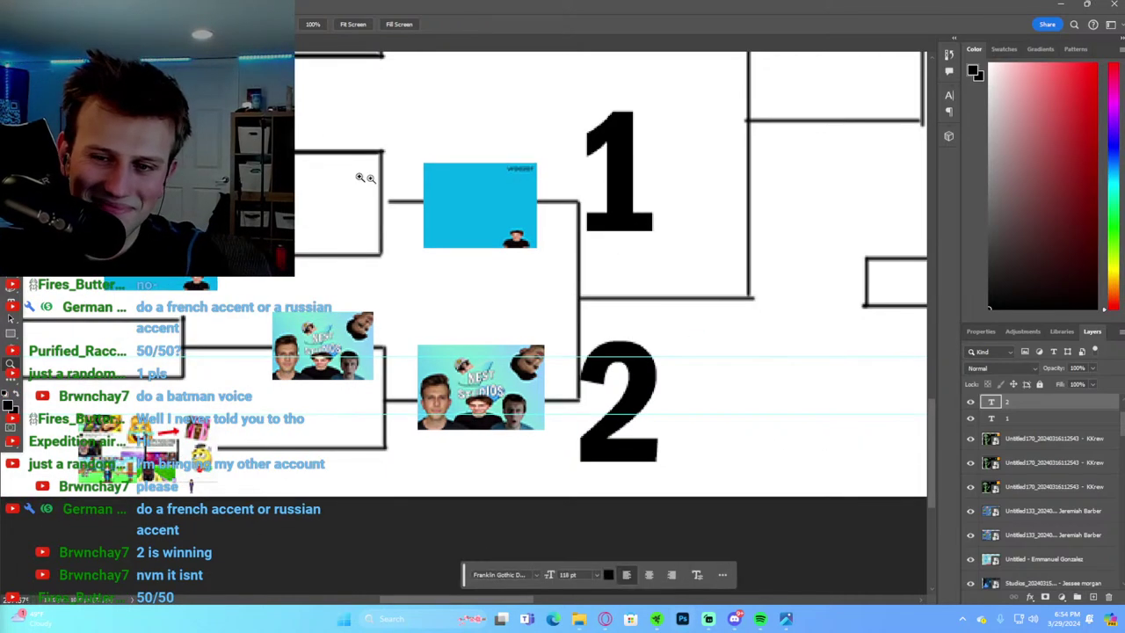
pyautogui.press('v')
pyautogui.moveTo(630, 386)
pyautogui.mouseDown()
pyautogui.moveTo(655, 400)
pyautogui.moveTo(642, 395)
pyautogui.mouseUp()
pyautogui.moveTo(621, 217); pyautogui.dragTo(636, 221)
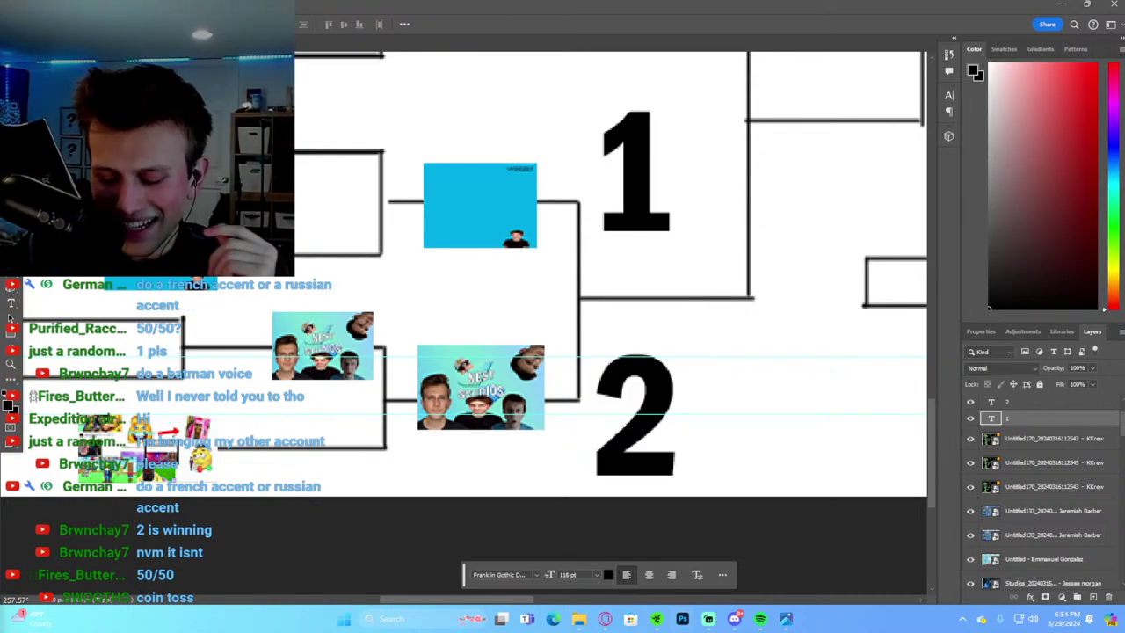
pyautogui.click(608, 357)
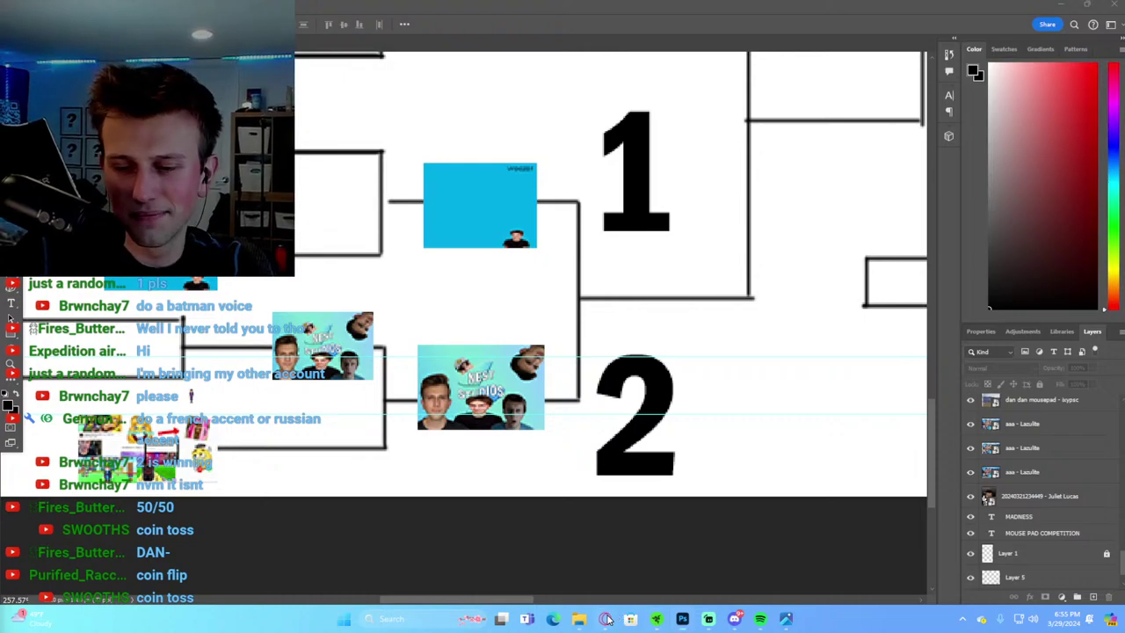
pyautogui.moveTo(607, 622)
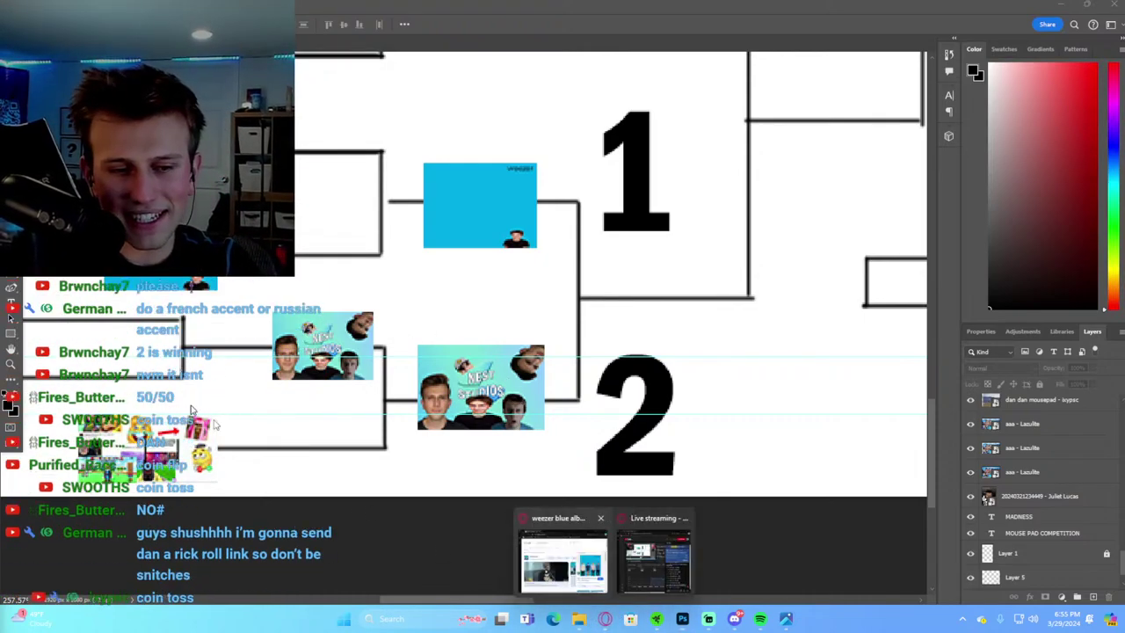
pyautogui.click(572, 554)
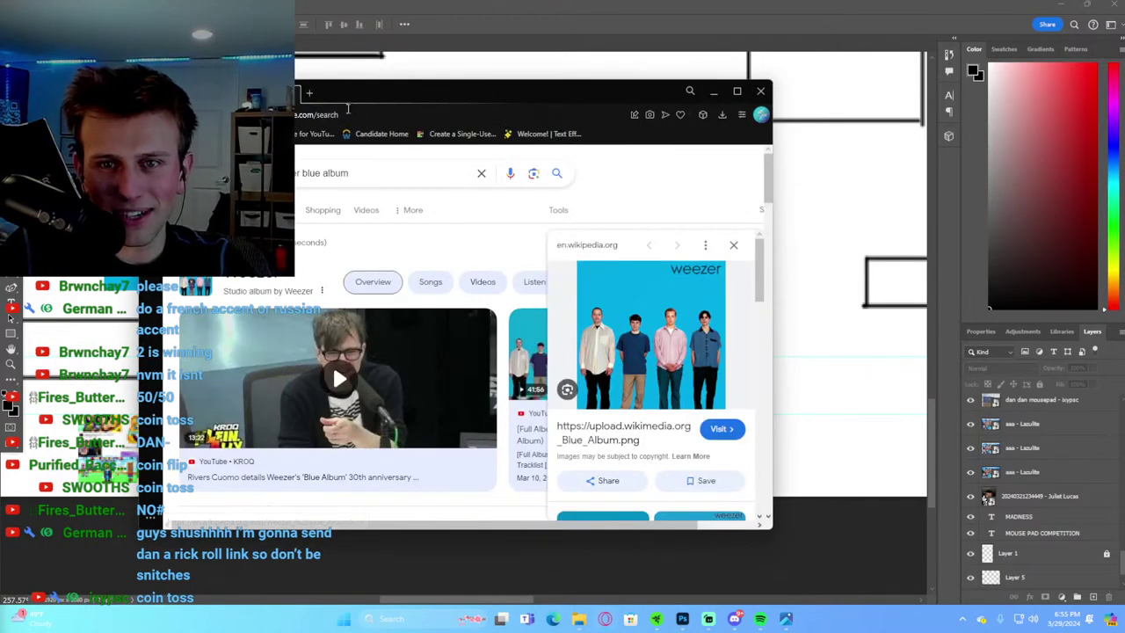
pyautogui.hotkey('alt', 'Tab')
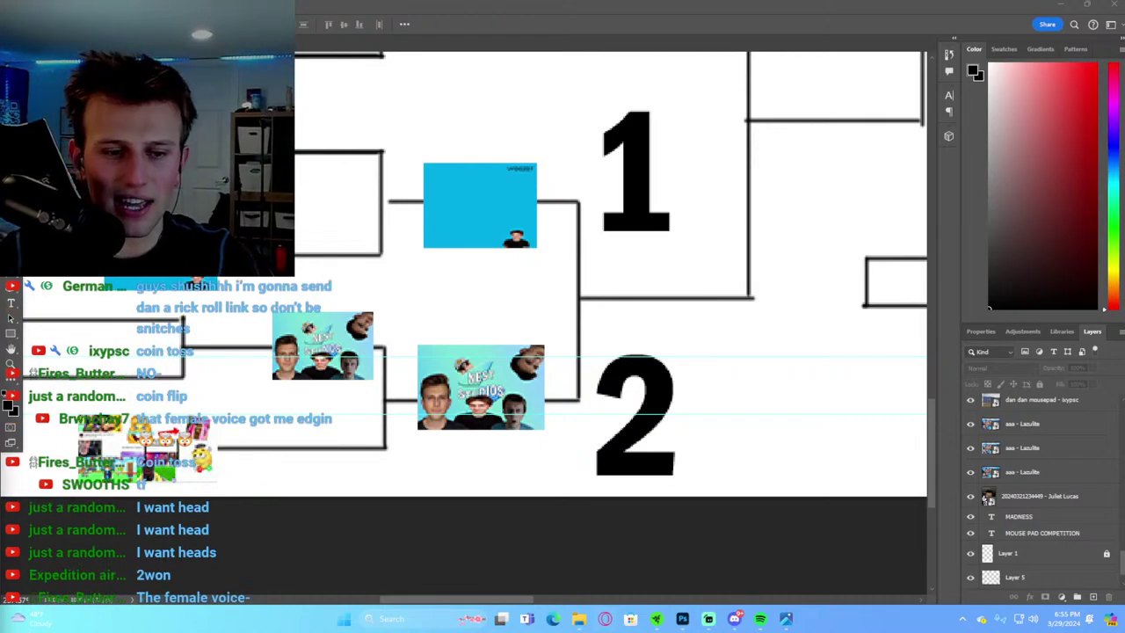
# Alt-drag a copy of the NEST STUDIOS image into the next-round slot
pyautogui.scroll(2, 378, 410)
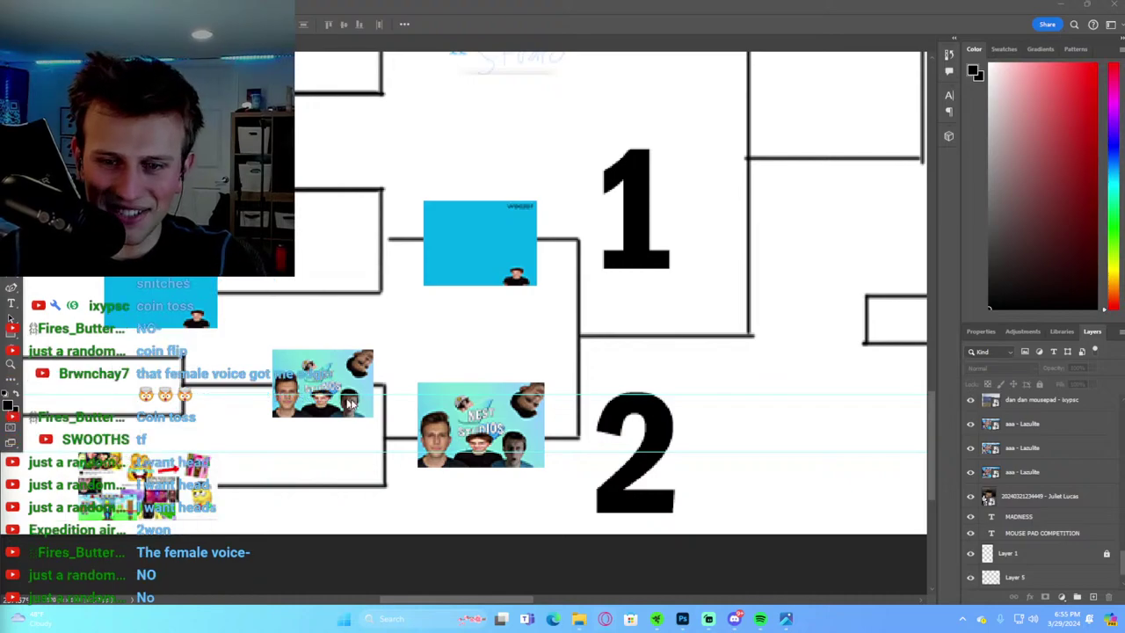
pyautogui.click(505, 429)
pyautogui.moveTo(566, 427); pyautogui.dragTo(742, 333)
pyautogui.scroll(-4, 708, 396)
pyautogui.scroll(-3, 869, 401)
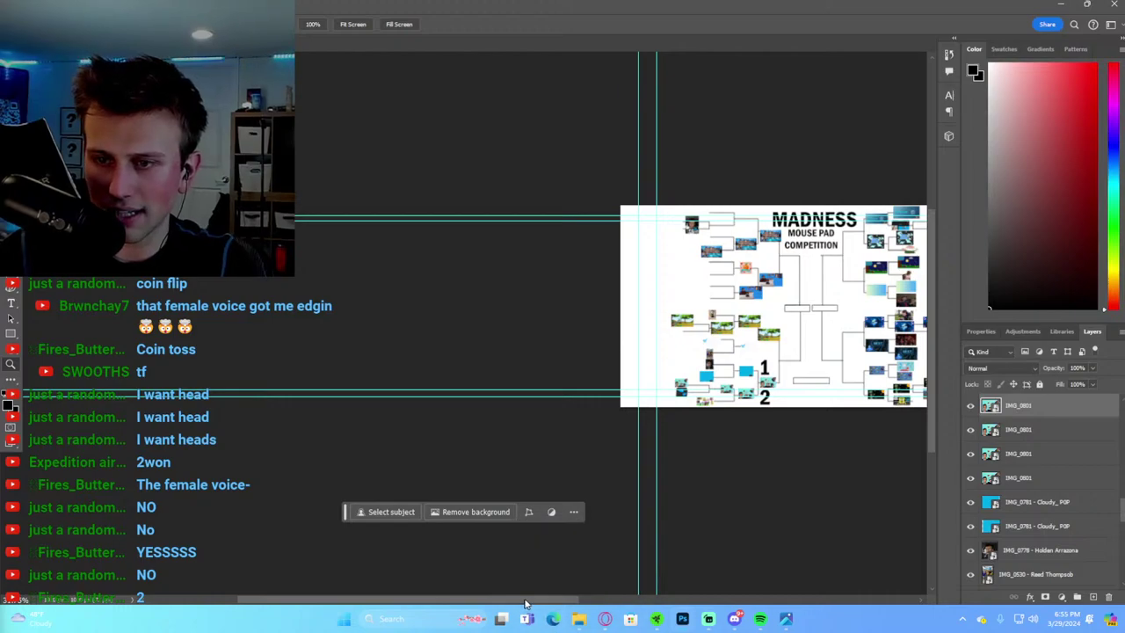
pyautogui.moveTo(528, 599); pyautogui.dragTo(590, 599)
pyautogui.scroll(6, 773, 303)
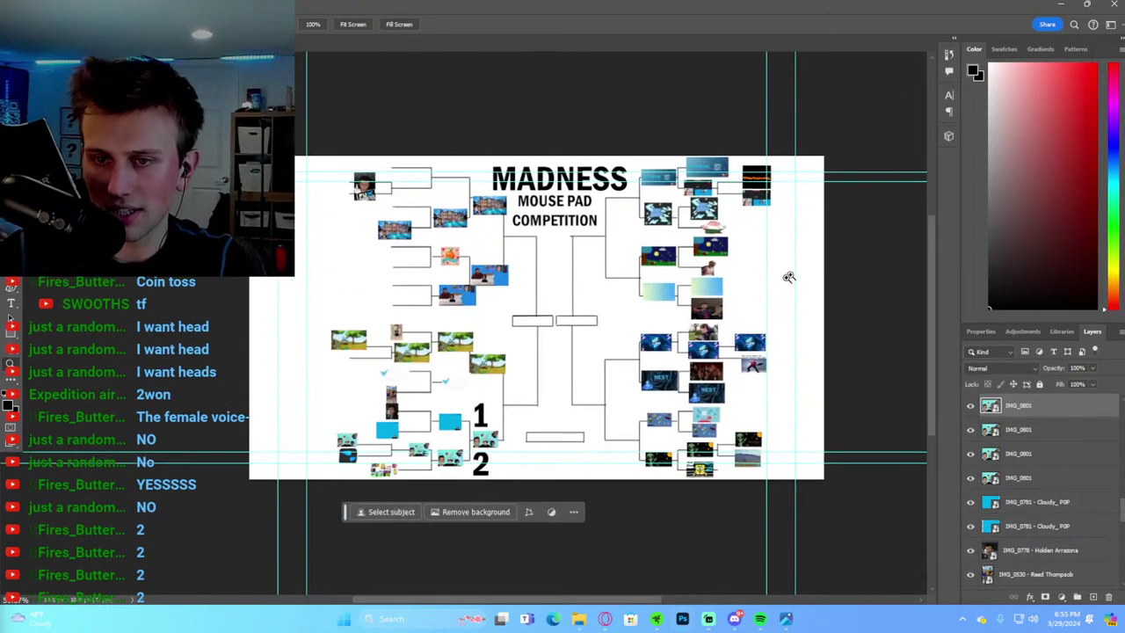
# Drag the 1 label upward toward the next matchup with the Move tool
pyautogui.press('v')
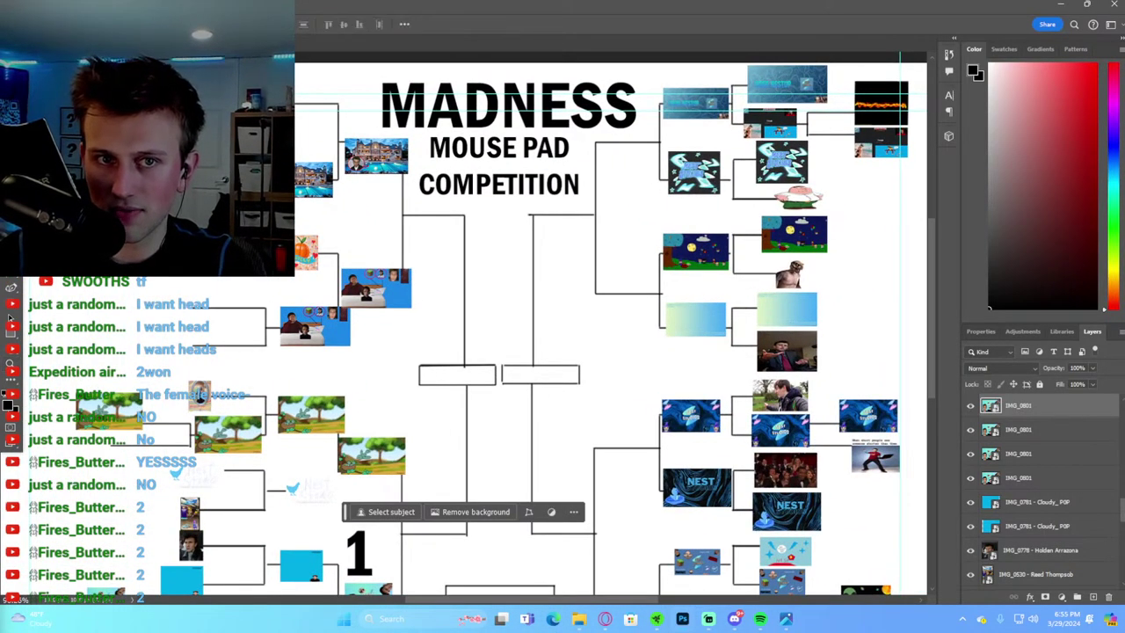
pyautogui.scroll(-4, 360, 414)
pyautogui.moveTo(360, 413); pyautogui.dragTo(639, 169)
pyautogui.scroll(-3, 639, 170)
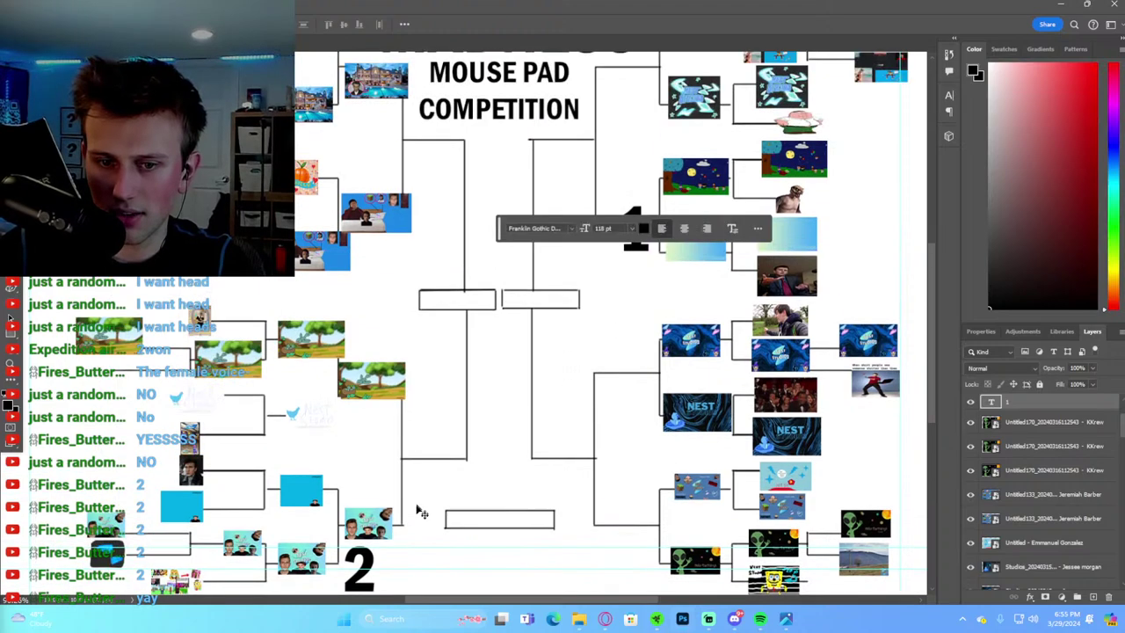
# Put the 1 label beside the CODE NESTUP banner and 2 beside NEST STUDIOS, deleting the MADNESS title
pyautogui.moveTo(362, 570); pyautogui.dragTo(620, 299)
pyautogui.scroll(3, 653, 288)
pyautogui.moveTo(654, 334); pyautogui.dragTo(674, 171)
pyautogui.click(569, 146)
pyautogui.moveTo(570, 146); pyautogui.dragTo(569, 120)
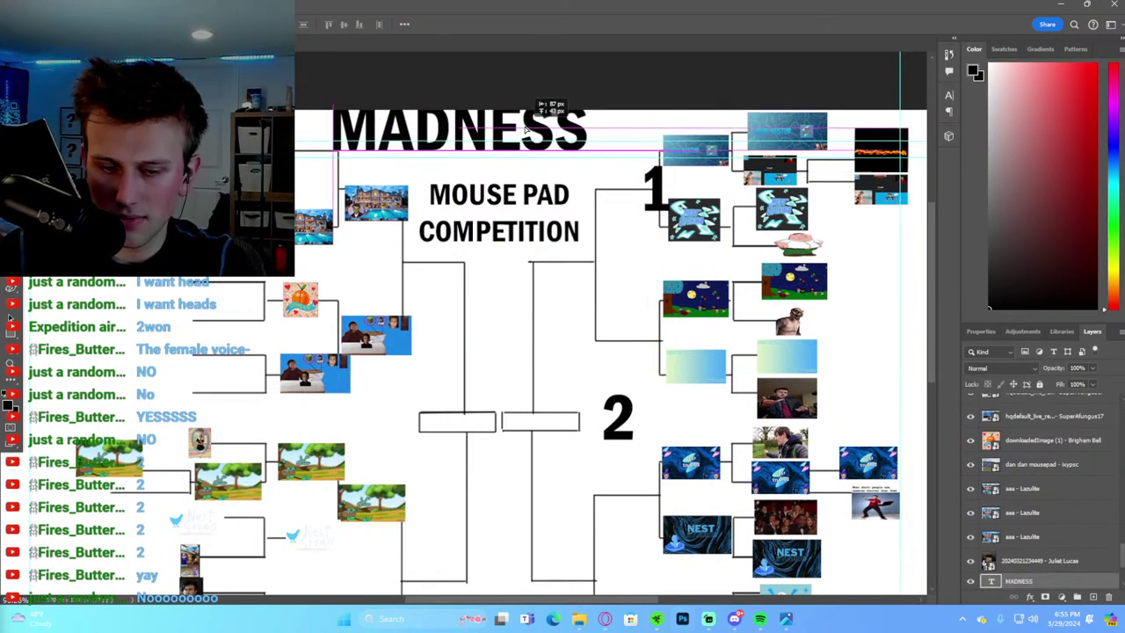
pyautogui.press('Delete')
pyautogui.moveTo(659, 197); pyautogui.dragTo(637, 156)
pyautogui.moveTo(618, 421); pyautogui.dragTo(639, 220)
# Zoom in on the CODE NESTUP matchup to check the label placement
pyautogui.scroll(5, 766, 165)
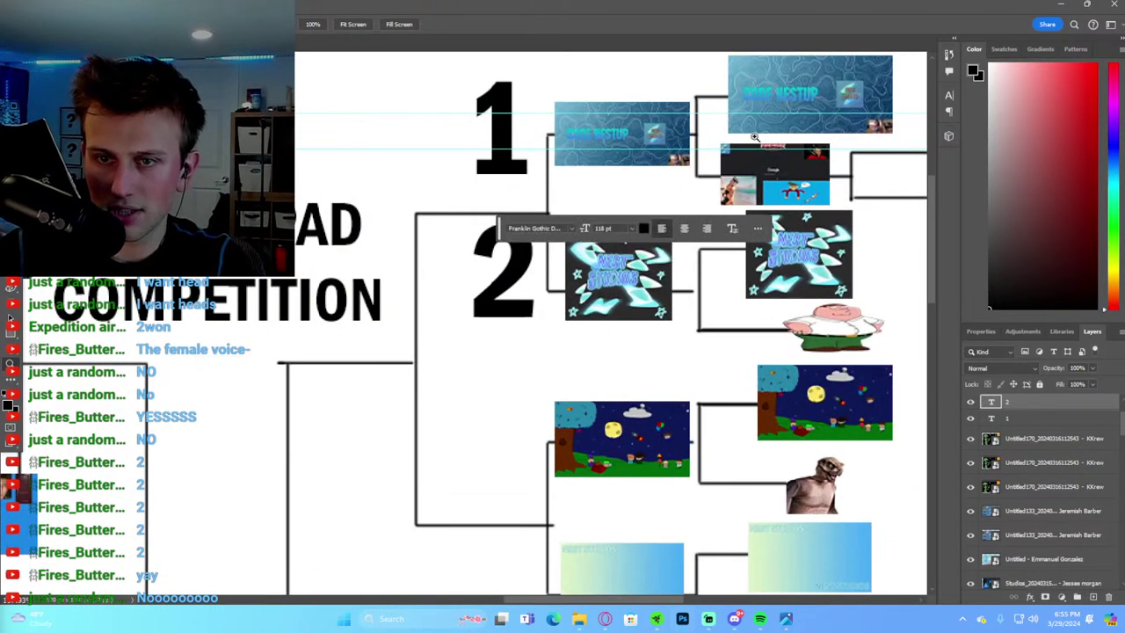
pyautogui.scroll(3, 672, 189)
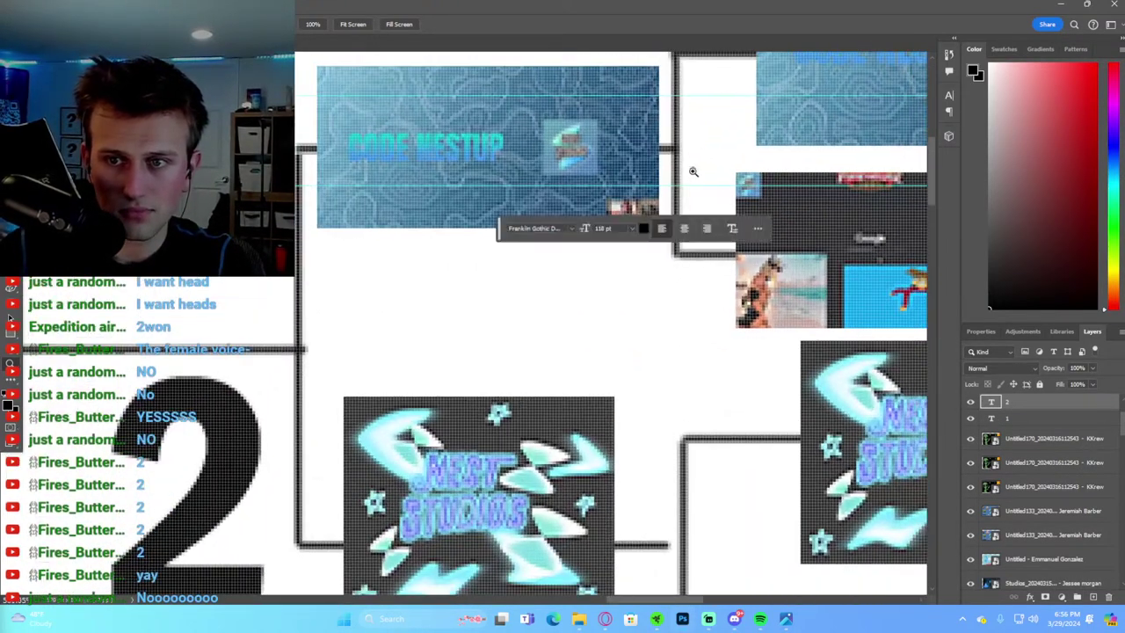
pyautogui.hscroll(-3, 701, 454)
pyautogui.scroll(-2, 701, 455)
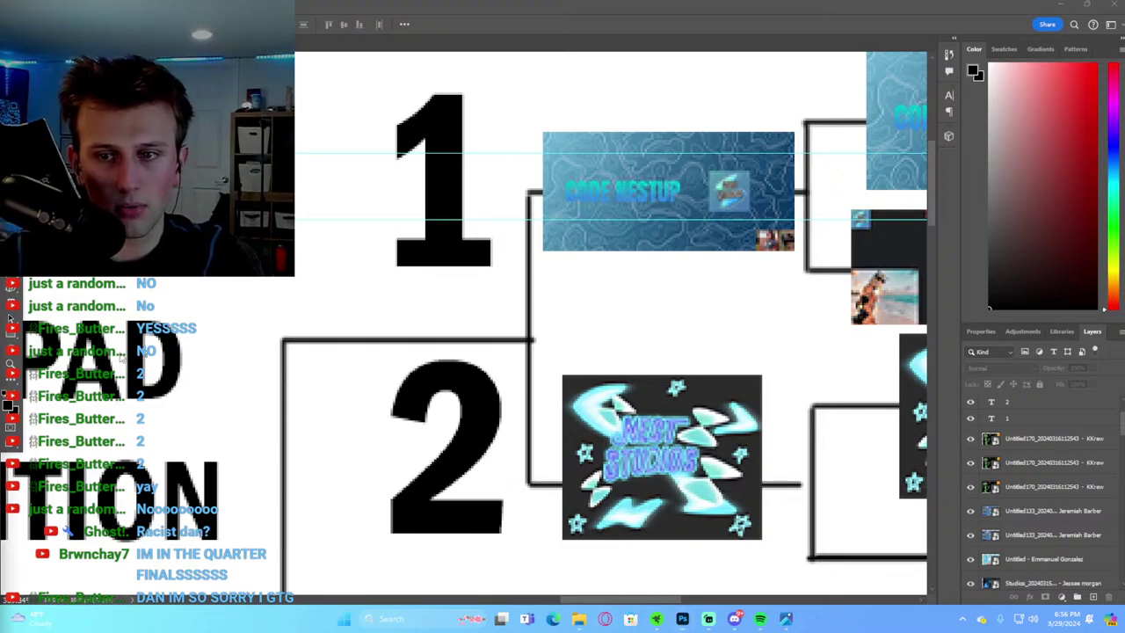
pyautogui.click(781, 236)
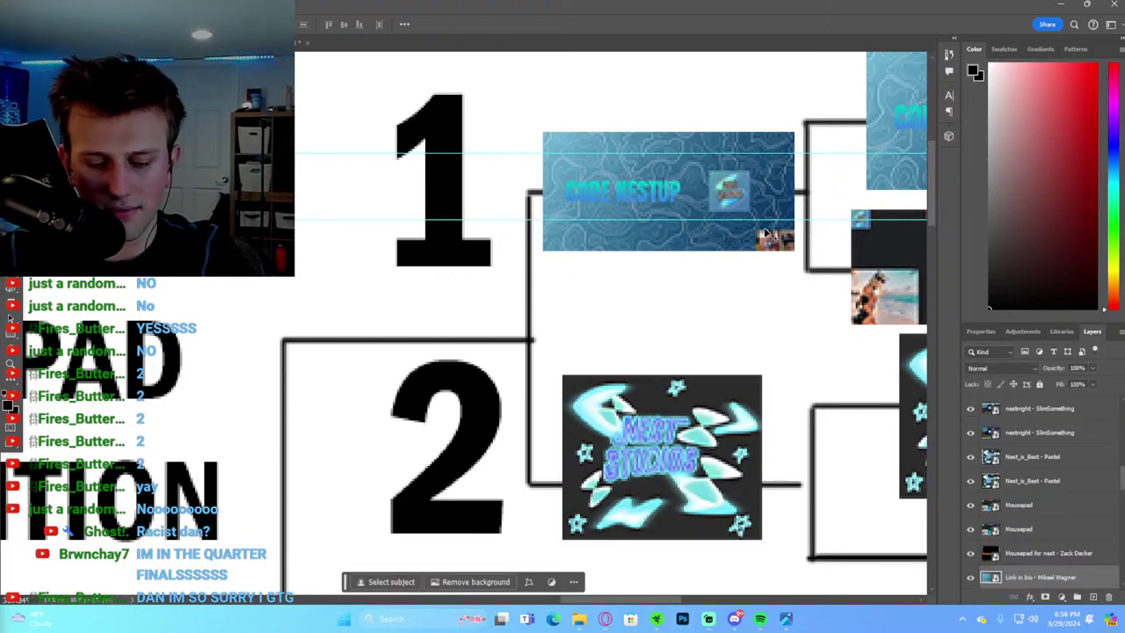
pyautogui.press('z')
pyautogui.click(767, 235)
pyautogui.scroll(-1, 753, 234)
pyautogui.click(758, 325)
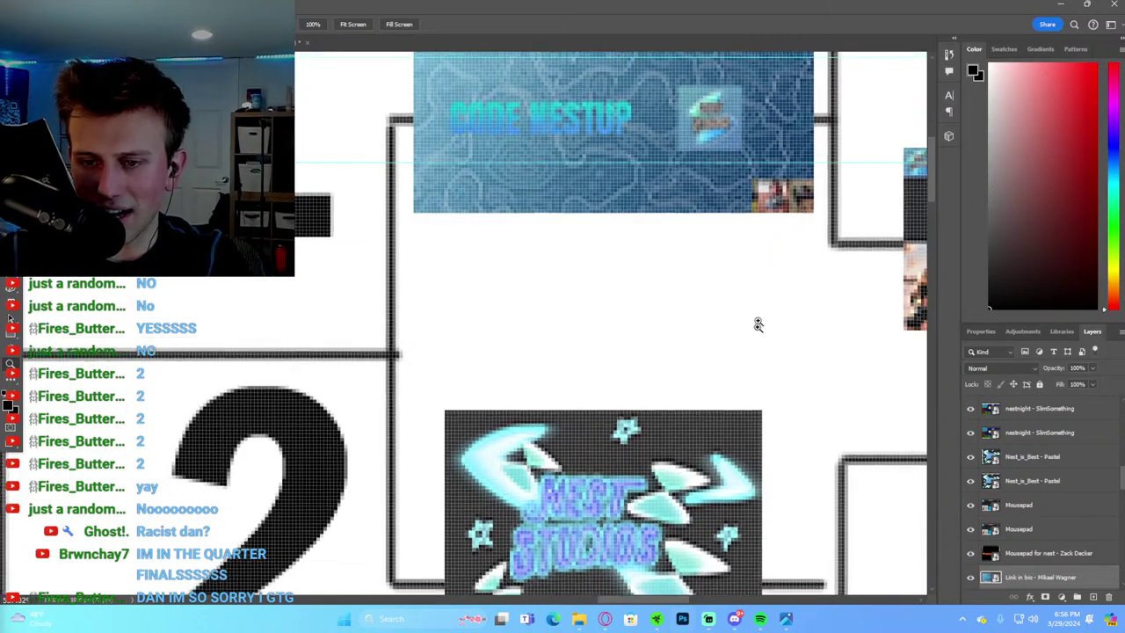
pyautogui.scroll(-2, 758, 325)
pyautogui.scroll(4, 743, 396)
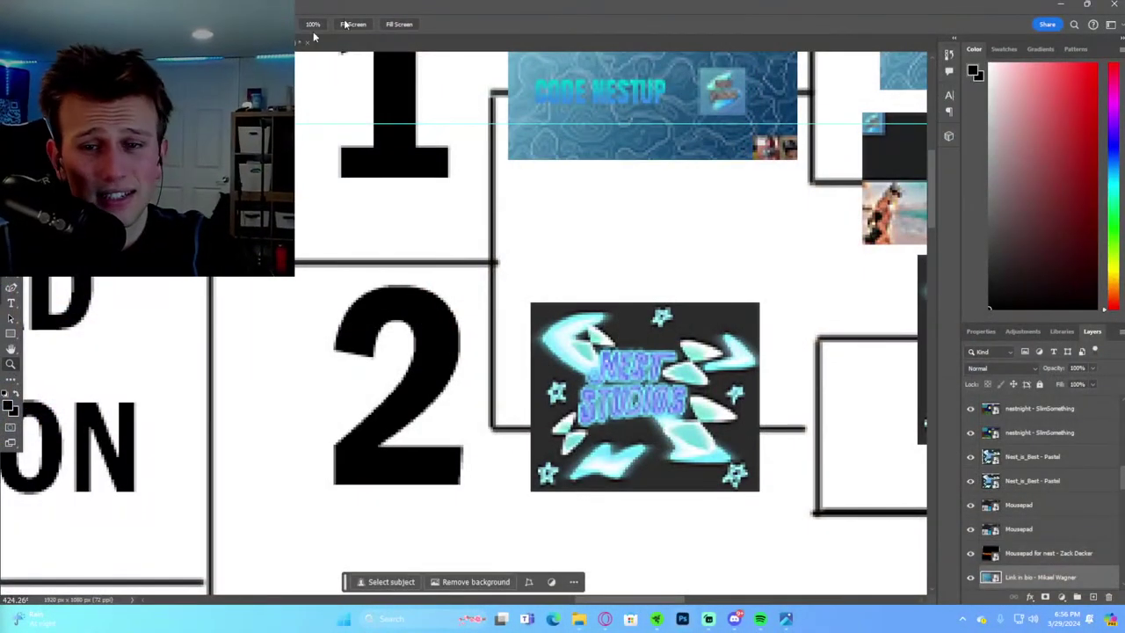
pyautogui.moveTo(585, 175); pyautogui.dragTo(574, 175)
pyautogui.scroll(1, 540, 166)
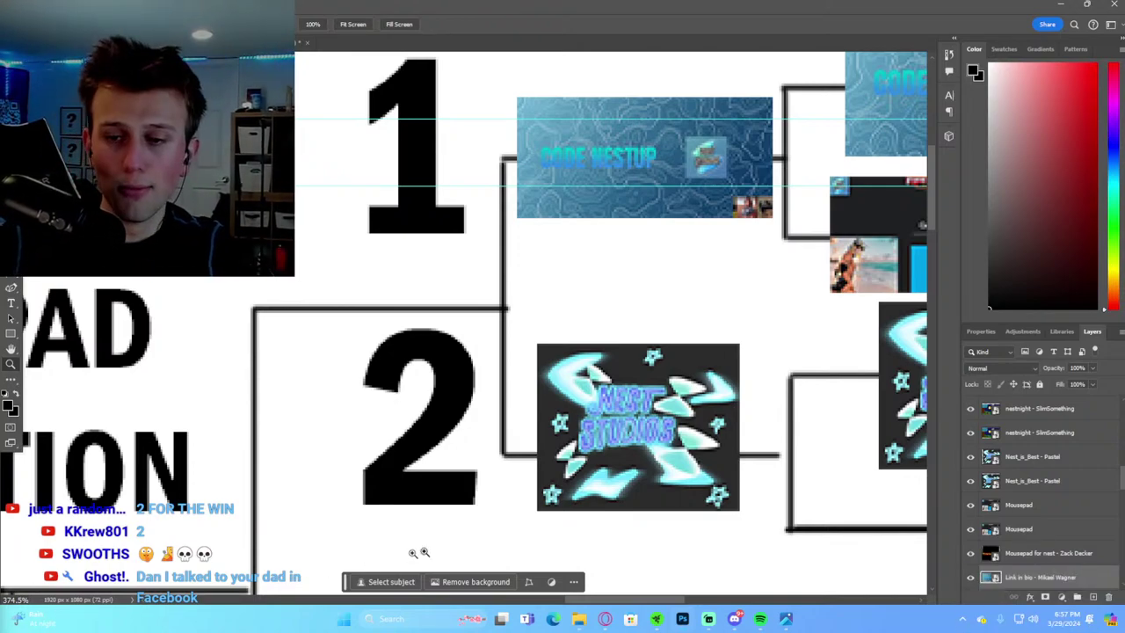
# Duplicate the winning NEST STUDIOS artwork into the next-round slot
pyautogui.click(594, 395)
pyautogui.scroll(-1, 595, 396)
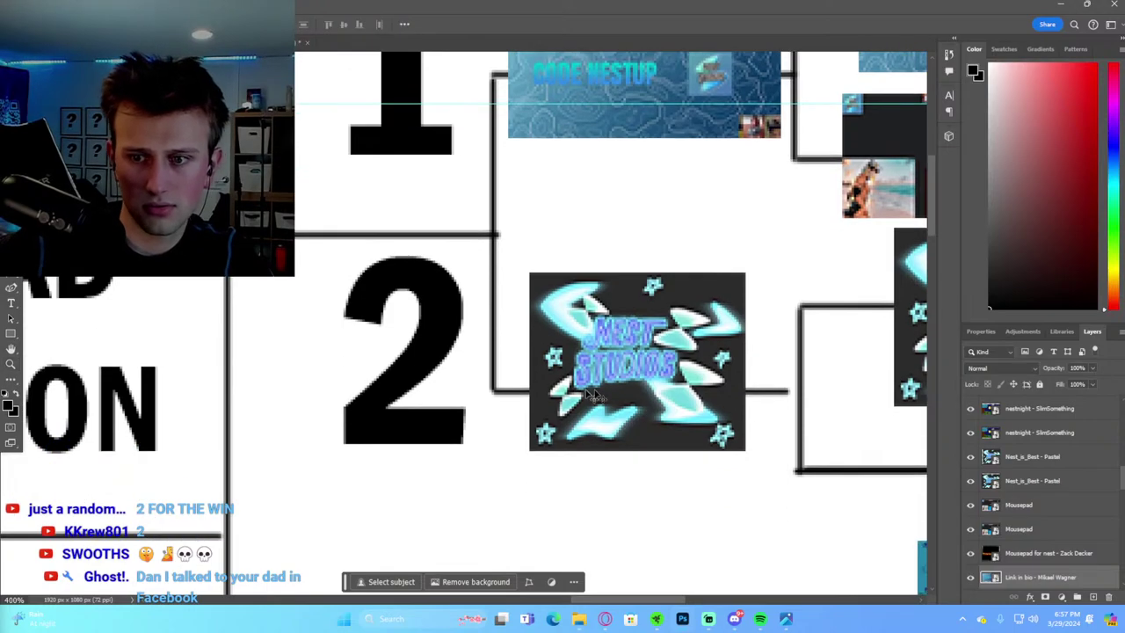
pyautogui.moveTo(690, 347); pyautogui.dragTo(477, 364)
pyautogui.press('z')
pyautogui.scroll(-5, 486, 435)
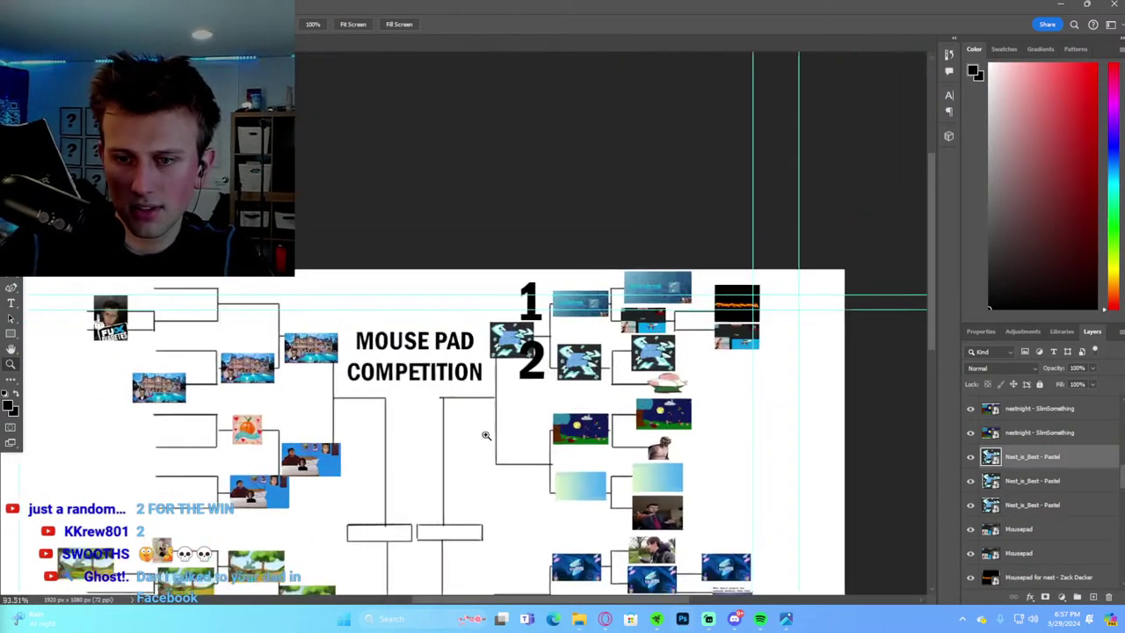
pyautogui.scroll(5, 486, 436)
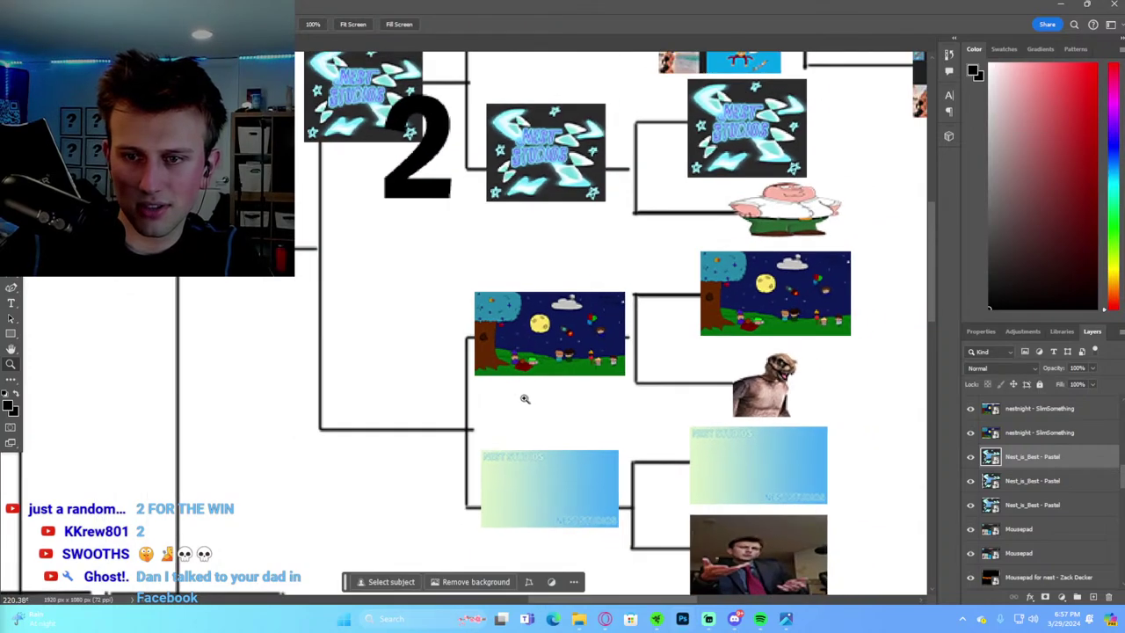
pyautogui.scroll(2, 363, 217)
# Drag the 1 and 2 labels down beside the next matchup and zoom in on them
pyautogui.press('v')
pyautogui.moveTo(409, 88); pyautogui.dragTo(422, 439)
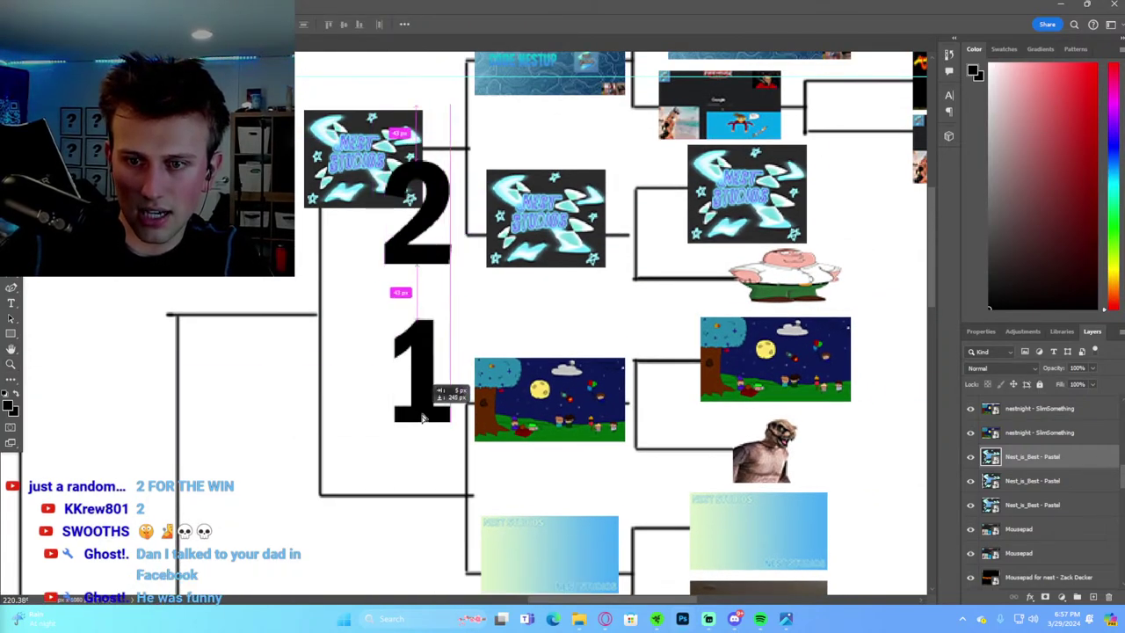
pyautogui.moveTo(427, 259); pyautogui.dragTo(430, 541)
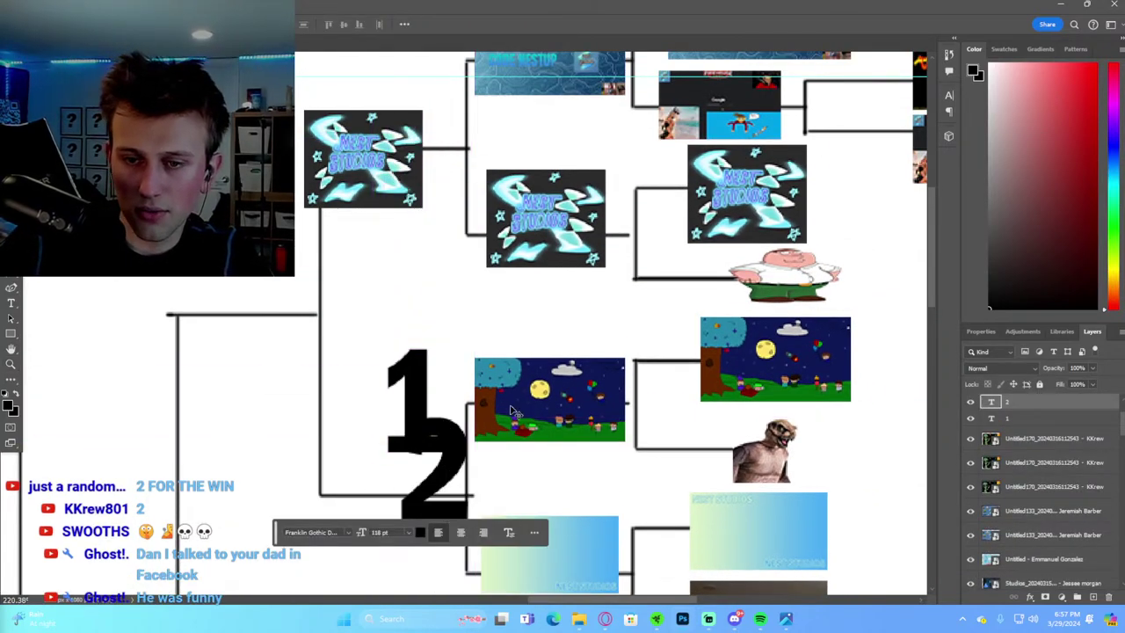
pyautogui.scroll(-2, 430, 527)
pyautogui.moveTo(461, 397); pyautogui.dragTo(426, 494)
pyautogui.press('z')
pyautogui.click(540, 396)
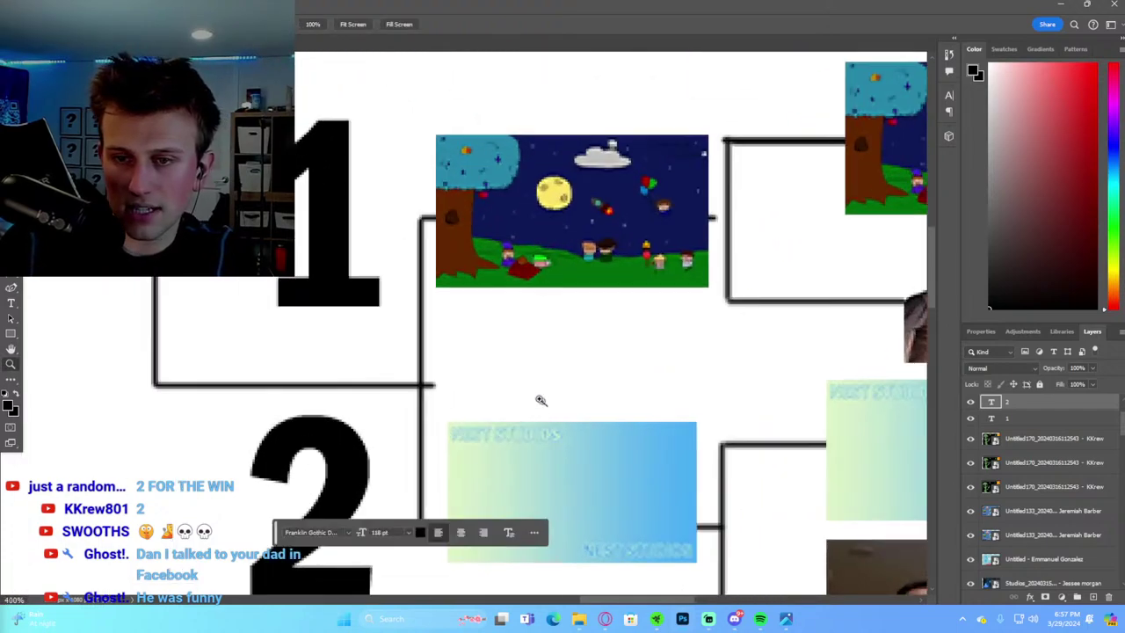
pyautogui.scroll(-1, 371, 327)
pyautogui.click(365, 296)
pyautogui.scroll(2, 364, 296)
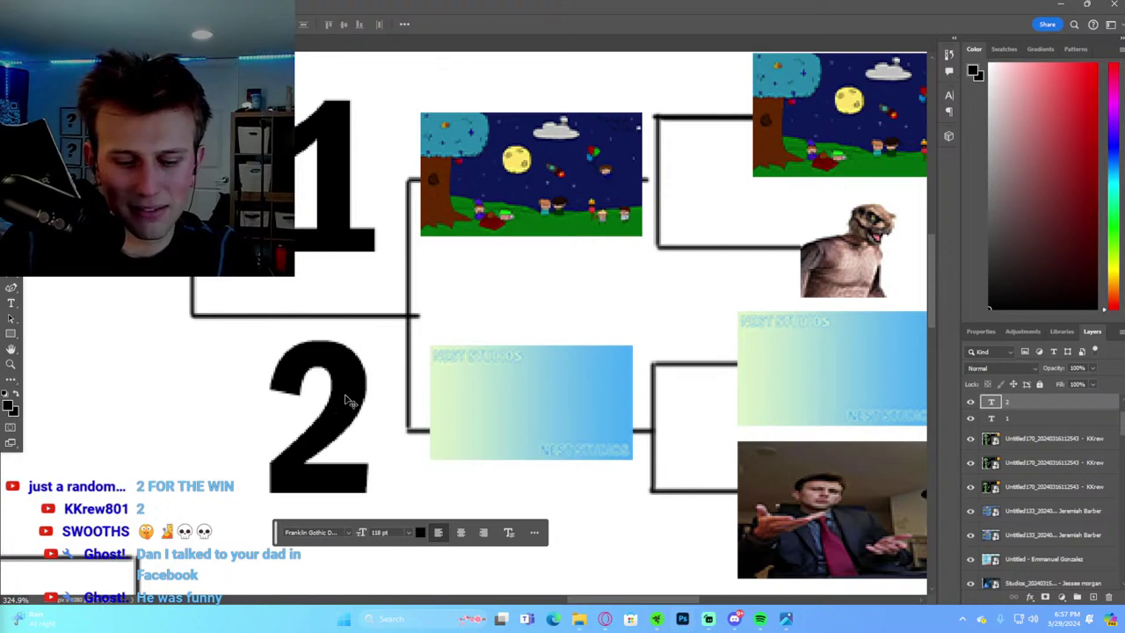
# Shrink the 2 label with Free Transform and place it beside the gradient entry
pyautogui.press('v')
pyautogui.hotkey('ctrl', 't')
pyautogui.moveTo(318, 561); pyautogui.dragTo(321, 482)
pyautogui.moveTo(321, 413); pyautogui.dragTo(369, 420)
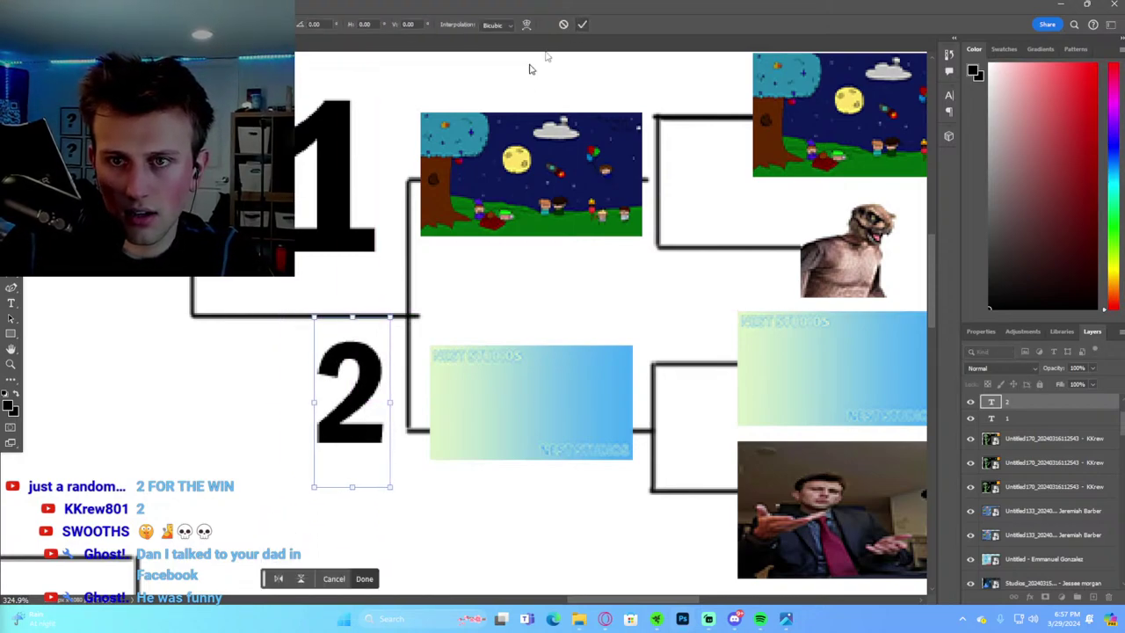
pyautogui.click(329, 156)
# Shrink the 1 label and lower it beside the night-sky entry
pyautogui.click(334, 132)
pyautogui.hotkey('ctrl', 't')
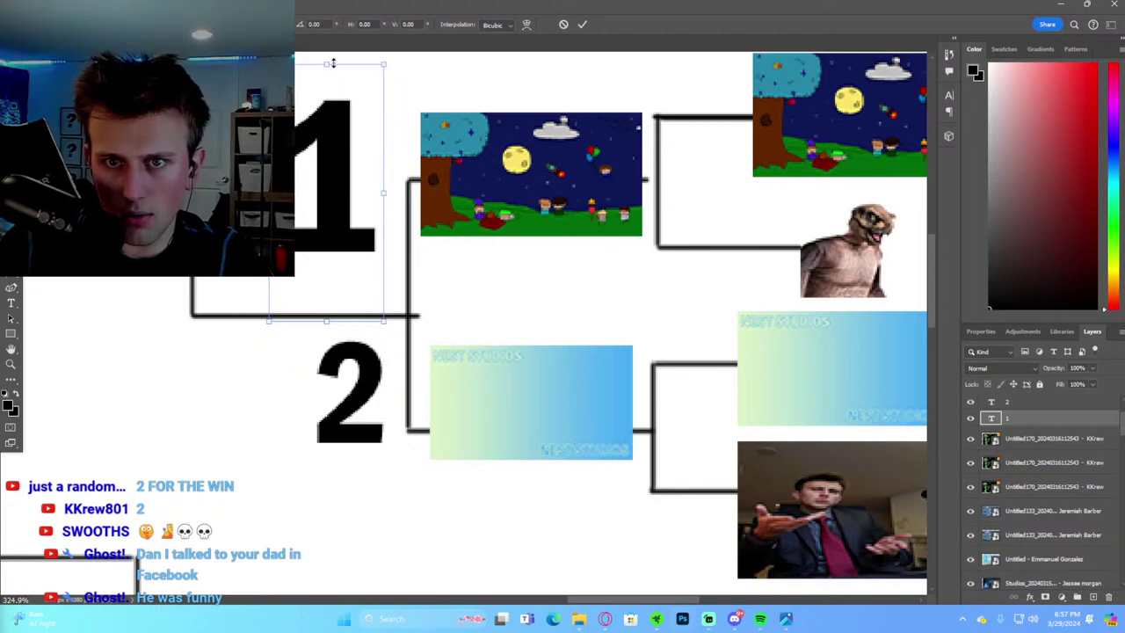
pyautogui.moveTo(327, 64); pyautogui.dragTo(360, 176)
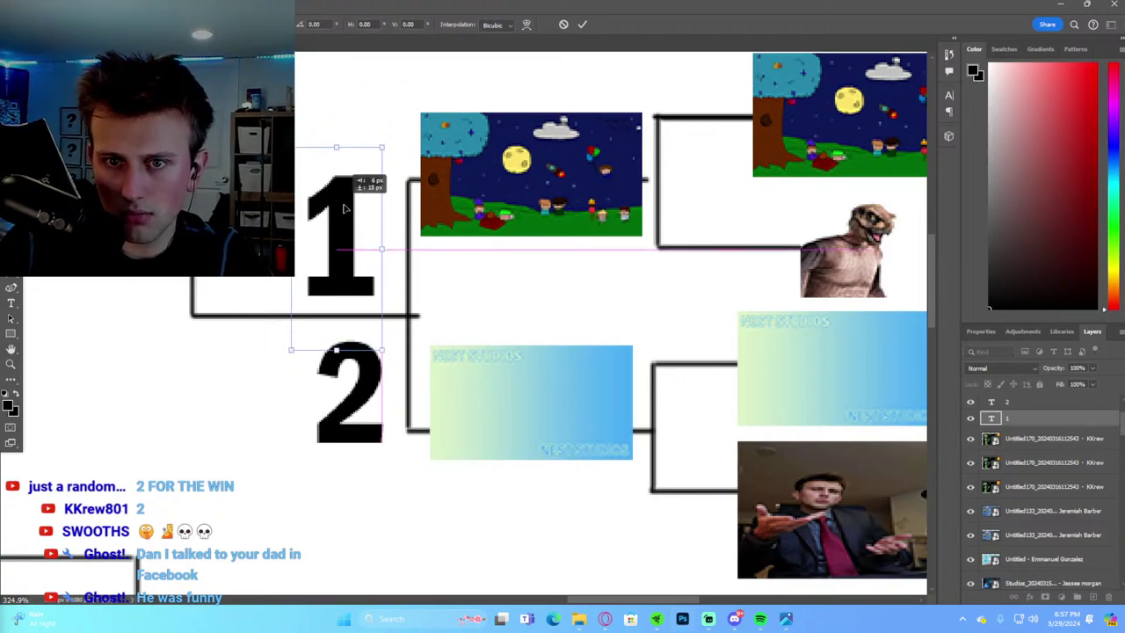
pyautogui.click(582, 24)
pyautogui.scroll(-3, 475, 183)
pyautogui.scroll(2, 454, 189)
pyautogui.scroll(2, 180, 309)
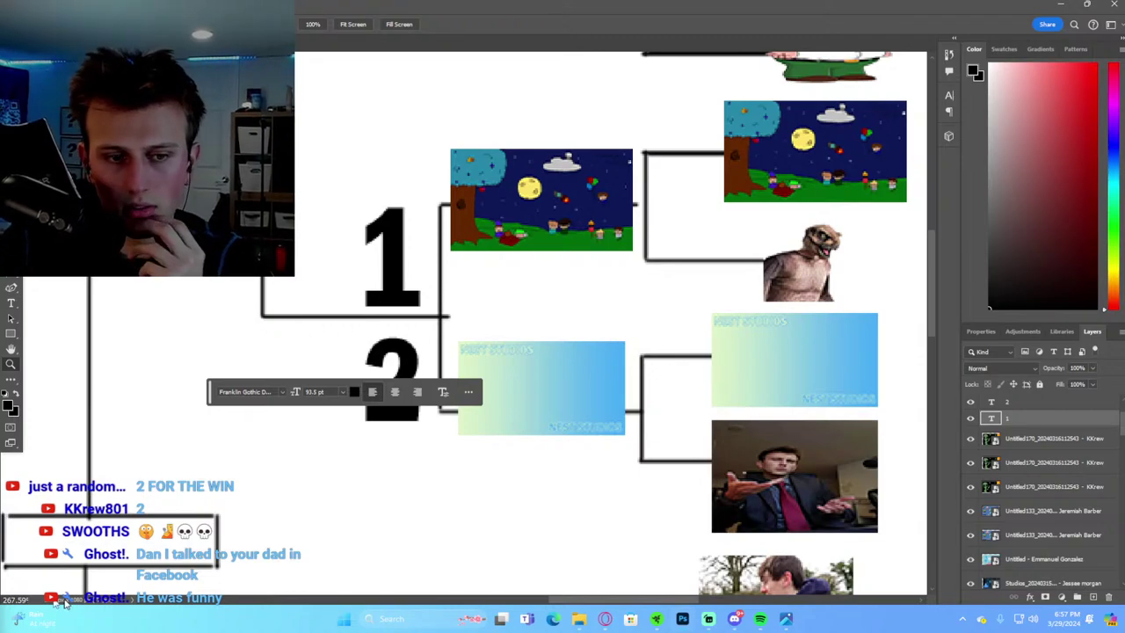
pyautogui.scroll(1, 366, 449)
pyautogui.scroll(-2, 366, 449)
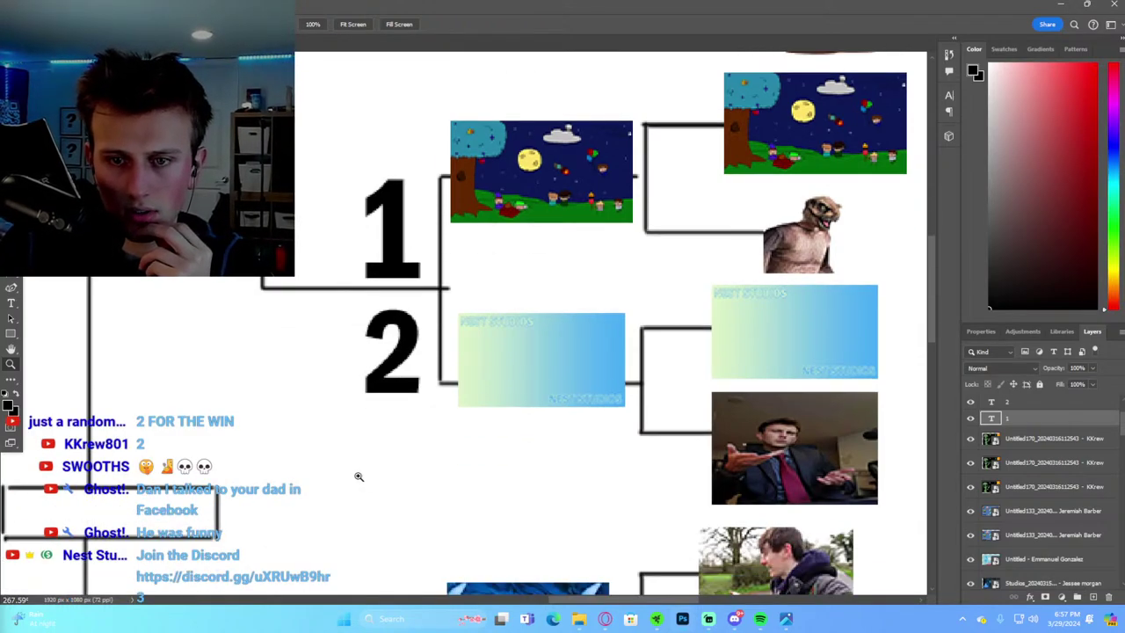
pyautogui.scroll(1, 357, 475)
pyautogui.scroll(3, 440, 422)
pyautogui.scroll(-2, 518, 386)
pyautogui.scroll(1, 517, 386)
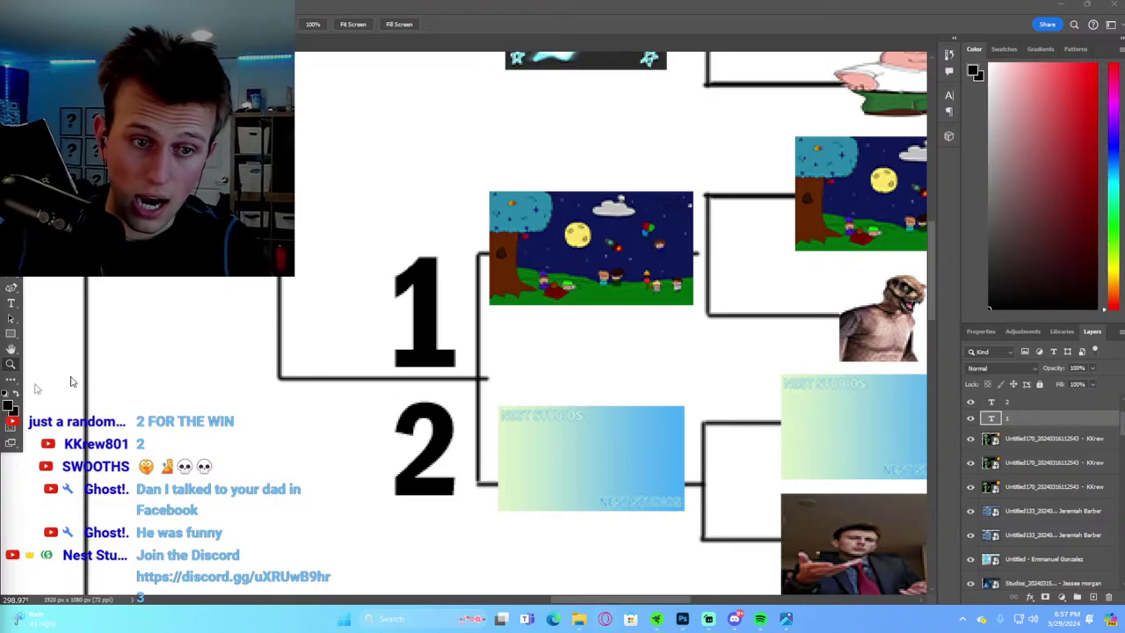
pyautogui.scroll(-6, 572, 477)
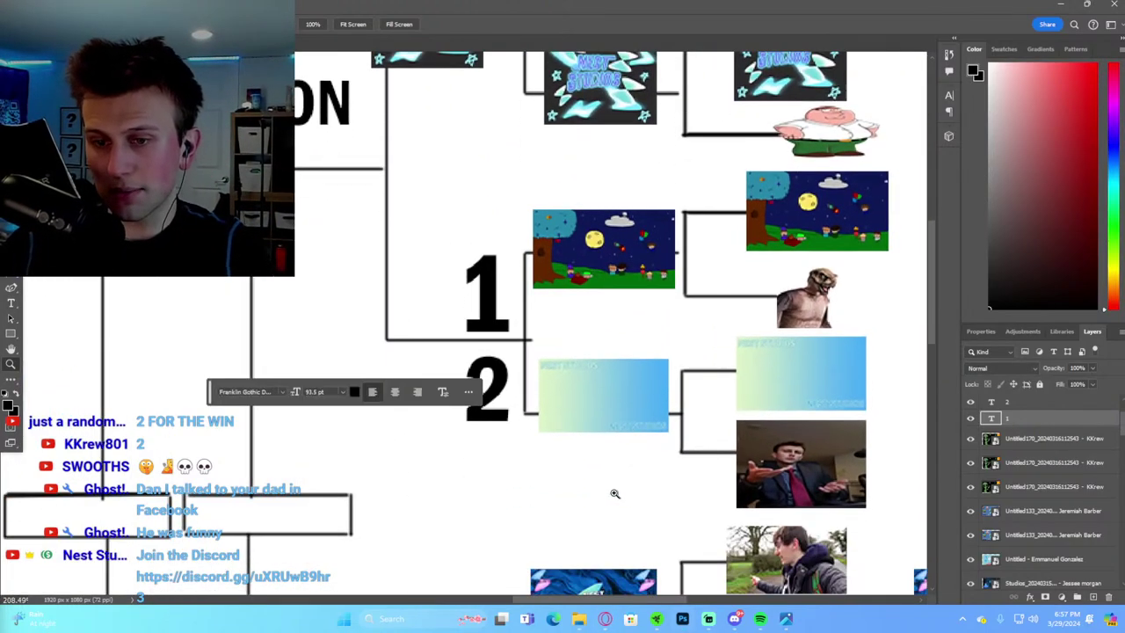
pyautogui.scroll(4, 597, 427)
pyautogui.scroll(-5, 627, 397)
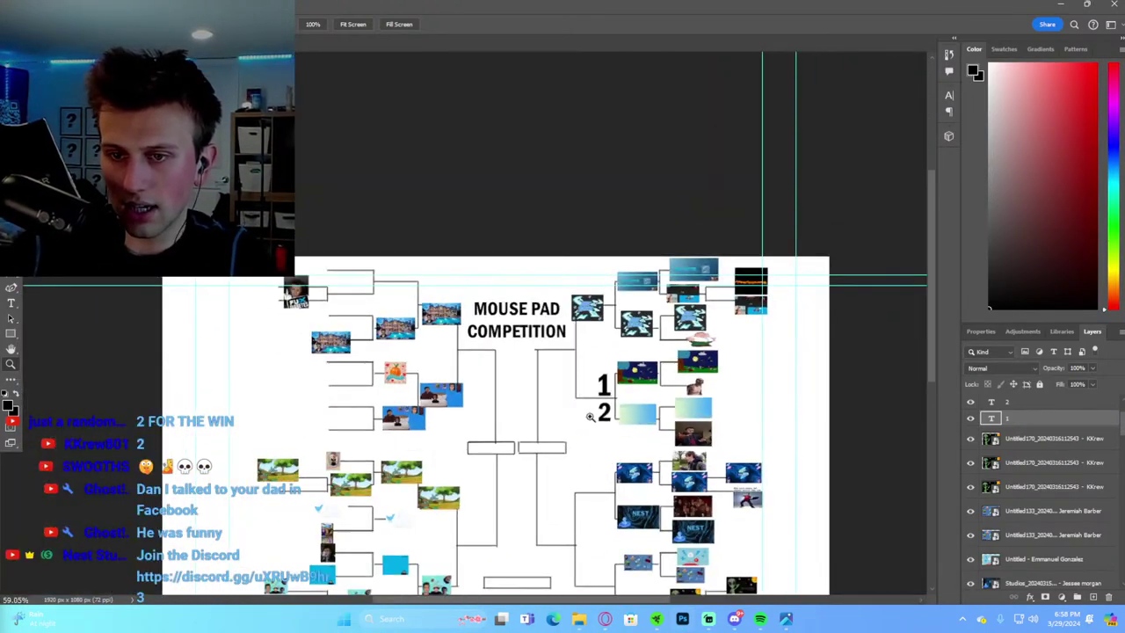
pyautogui.scroll(5, 607, 387)
pyautogui.scroll(4, 582, 360)
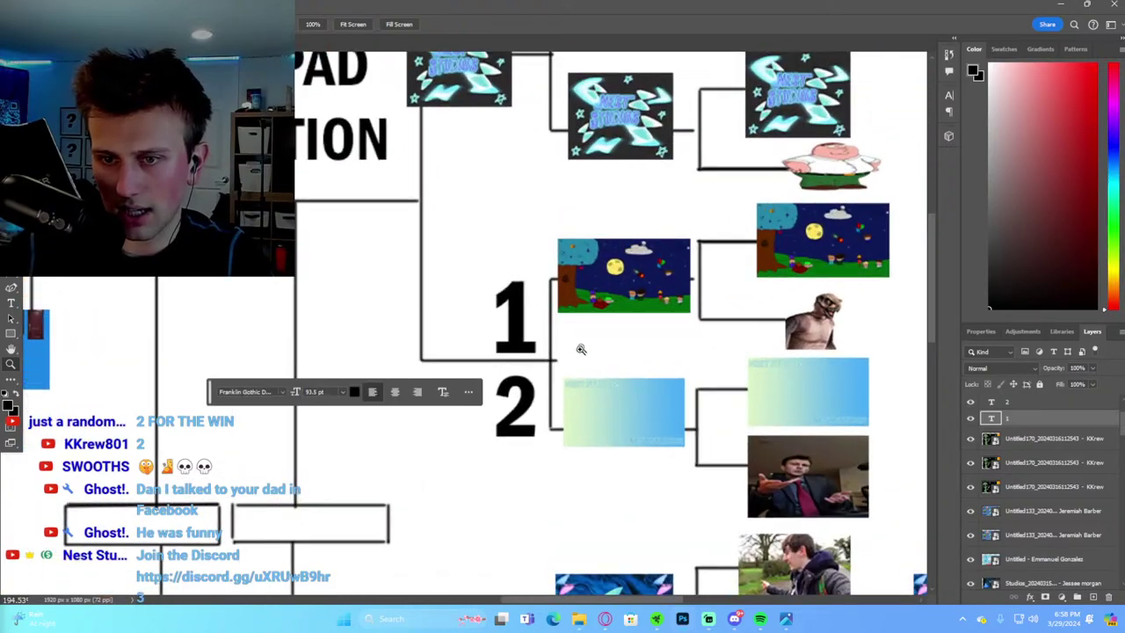
pyautogui.scroll(-5, 528, 409)
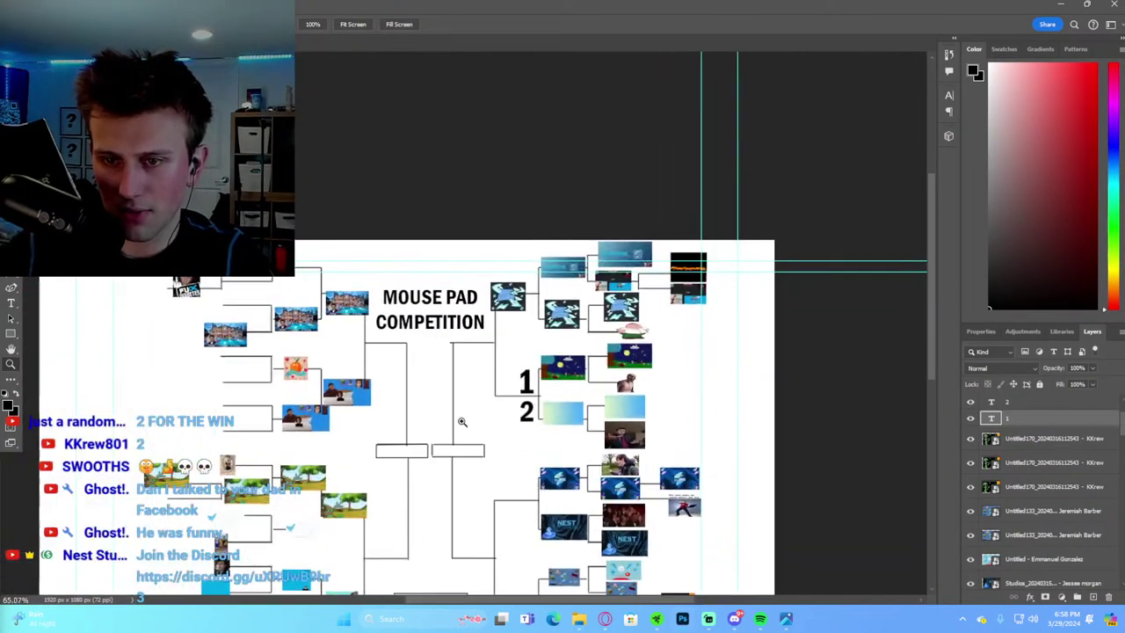
pyautogui.scroll(5, 492, 404)
pyautogui.scroll(-2, 716, 439)
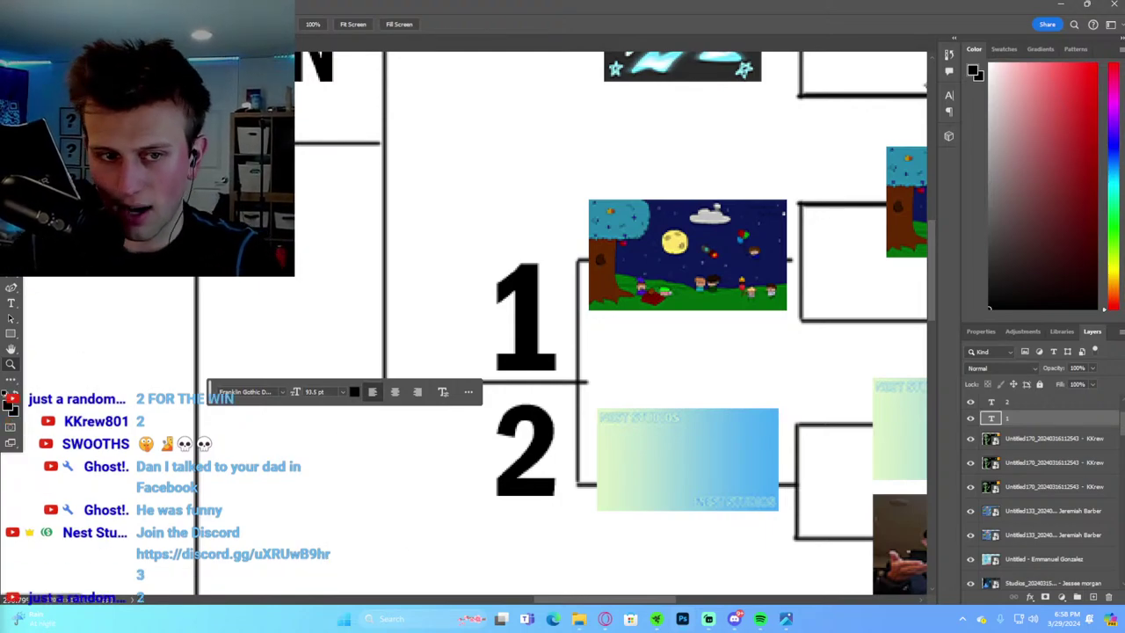
pyautogui.click(10, 444)
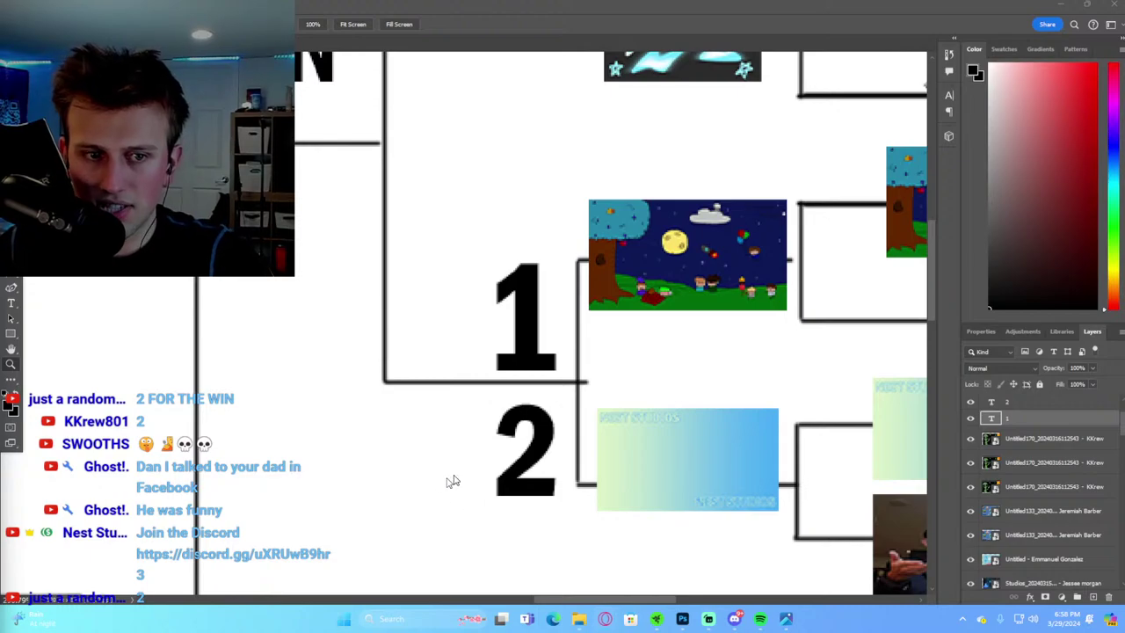
pyautogui.press('z')
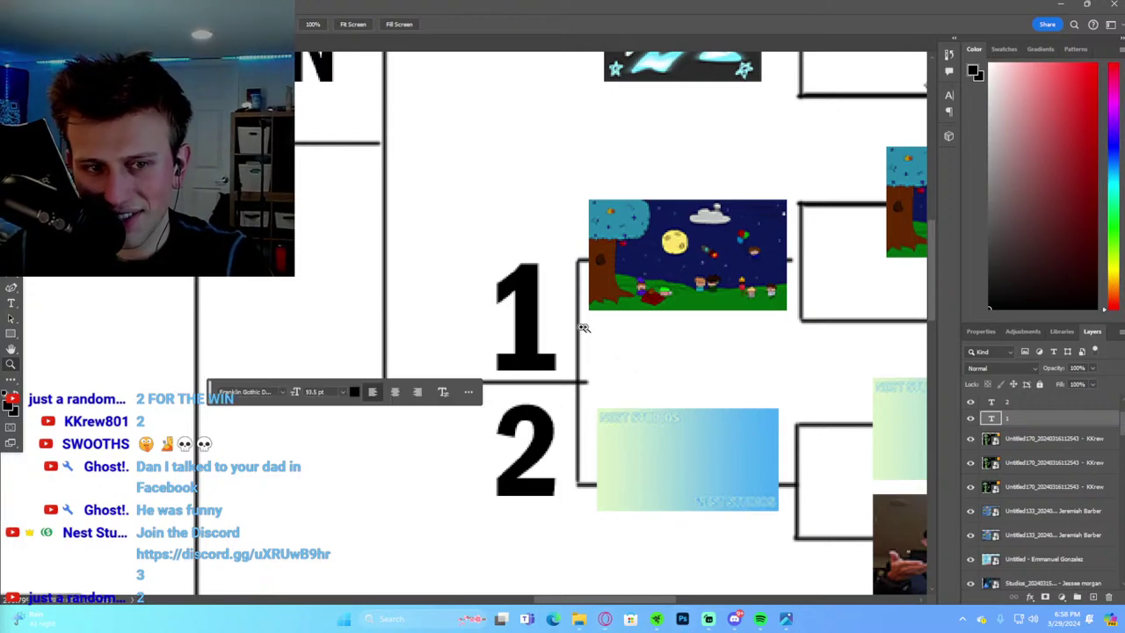
pyautogui.scroll(-1, 662, 392)
pyautogui.scroll(1, 720, 375)
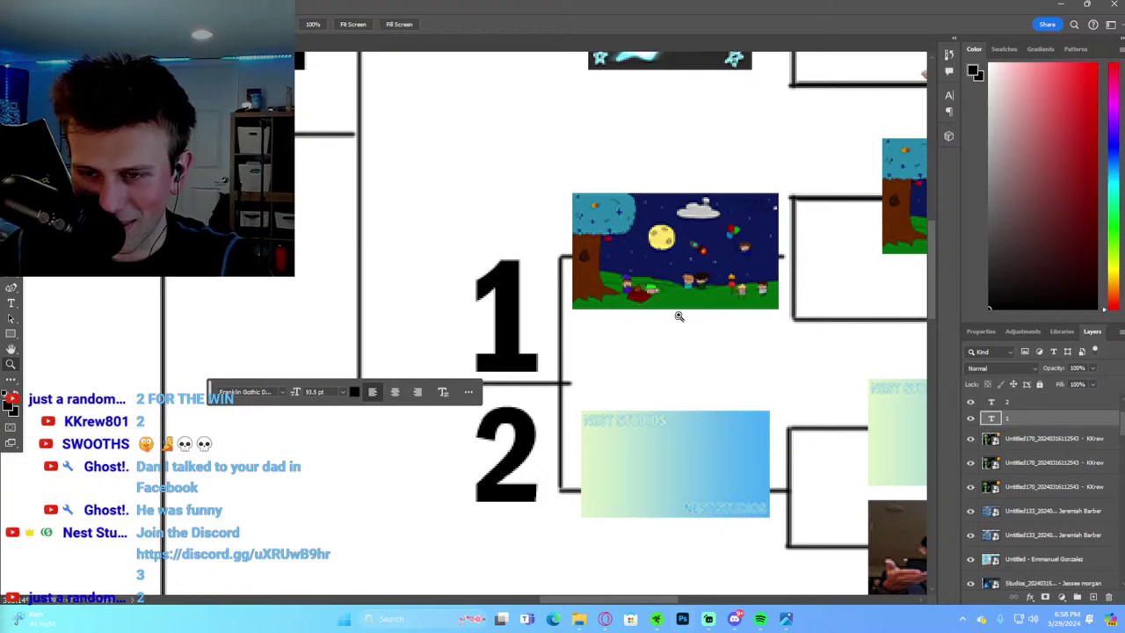
pyautogui.scroll(-3, 705, 255)
pyautogui.scroll(3, 730, 266)
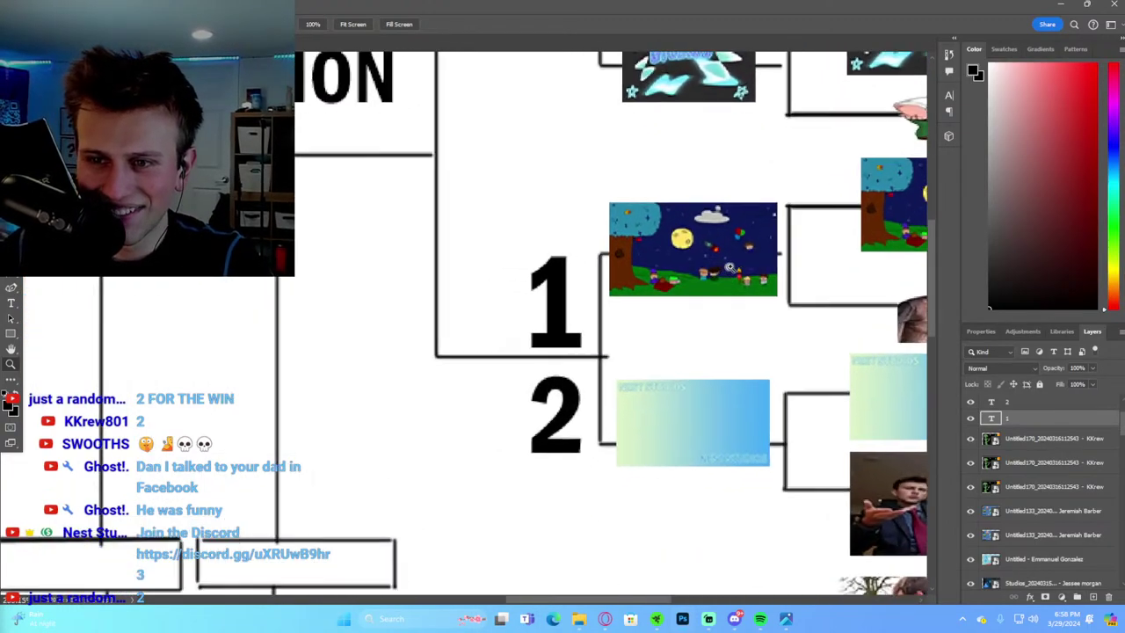
pyautogui.scroll(2, 726, 280)
pyautogui.scroll(-1, 729, 266)
pyautogui.scroll(1, 730, 267)
pyautogui.scroll(3, 795, 215)
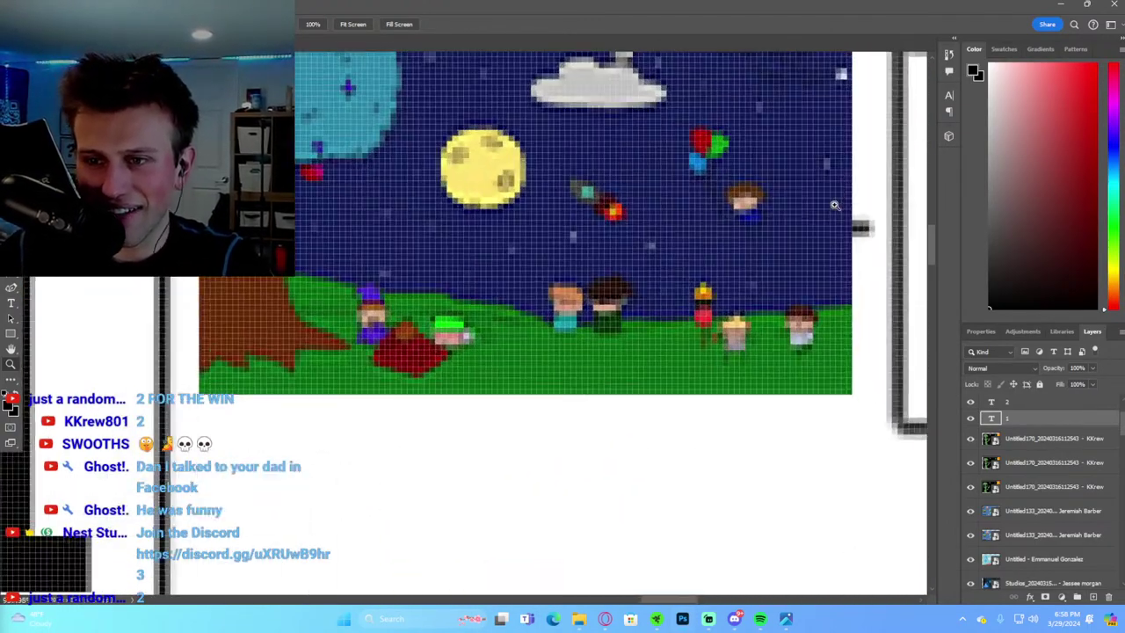
pyautogui.scroll(-3, 826, 211)
pyautogui.scroll(2, 707, 256)
pyautogui.scroll(-1, 673, 277)
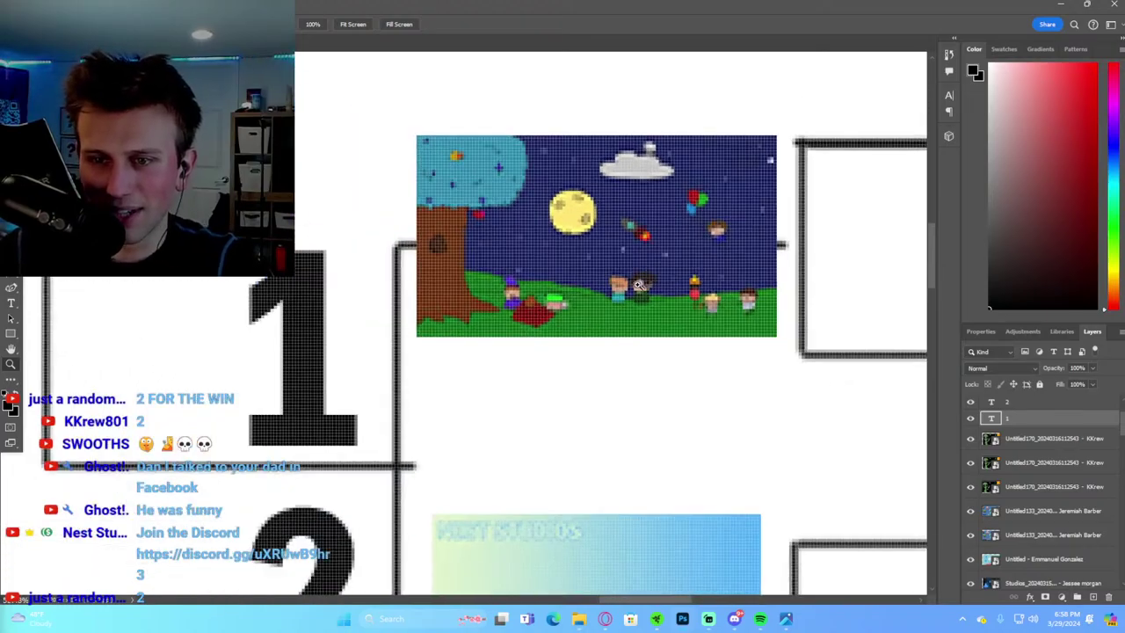
pyautogui.scroll(-1, 640, 286)
pyautogui.scroll(2, 640, 286)
pyautogui.scroll(-3, 590, 366)
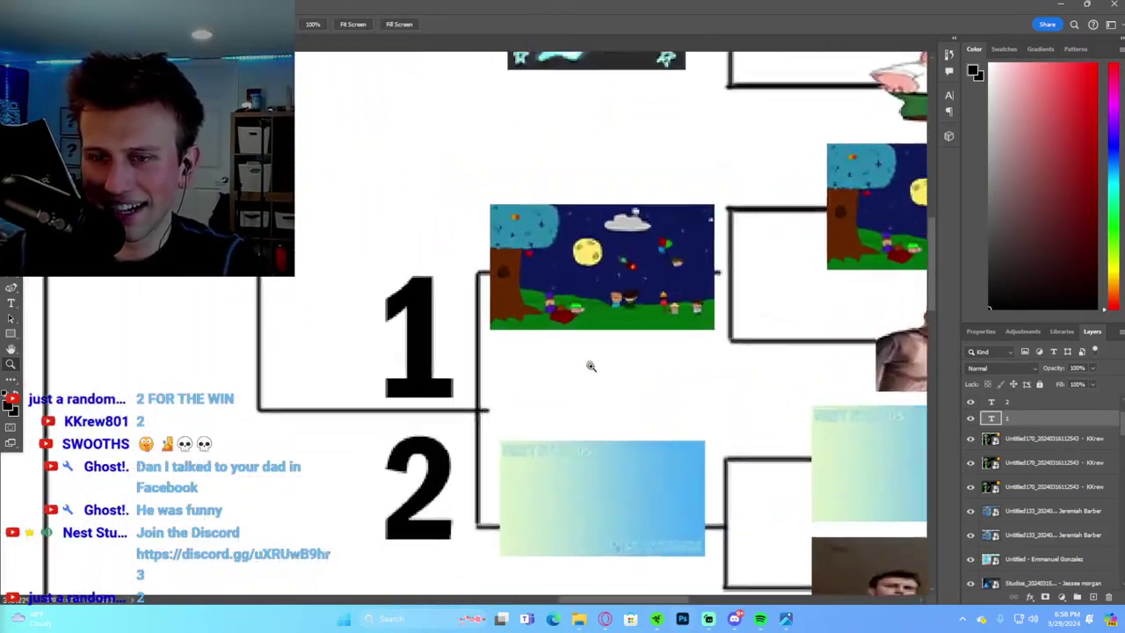
pyautogui.scroll(-1, 571, 387)
pyautogui.scroll(2, 603, 339)
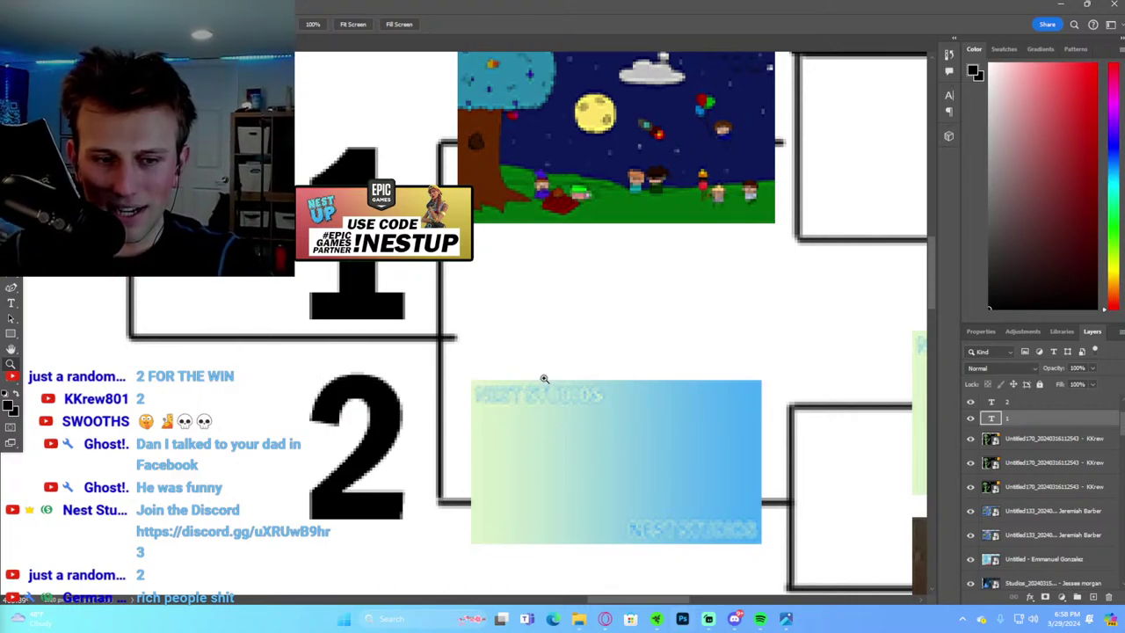
pyautogui.moveTo(545, 379); pyautogui.dragTo(454, 351)
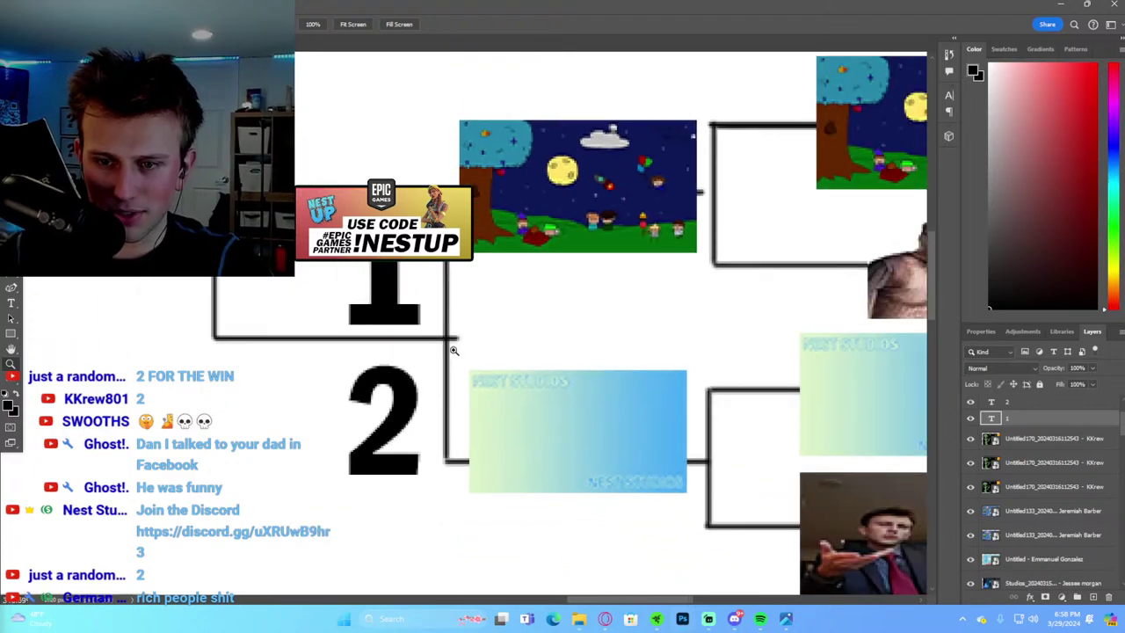
pyautogui.scroll(1, 455, 351)
pyautogui.press('v')
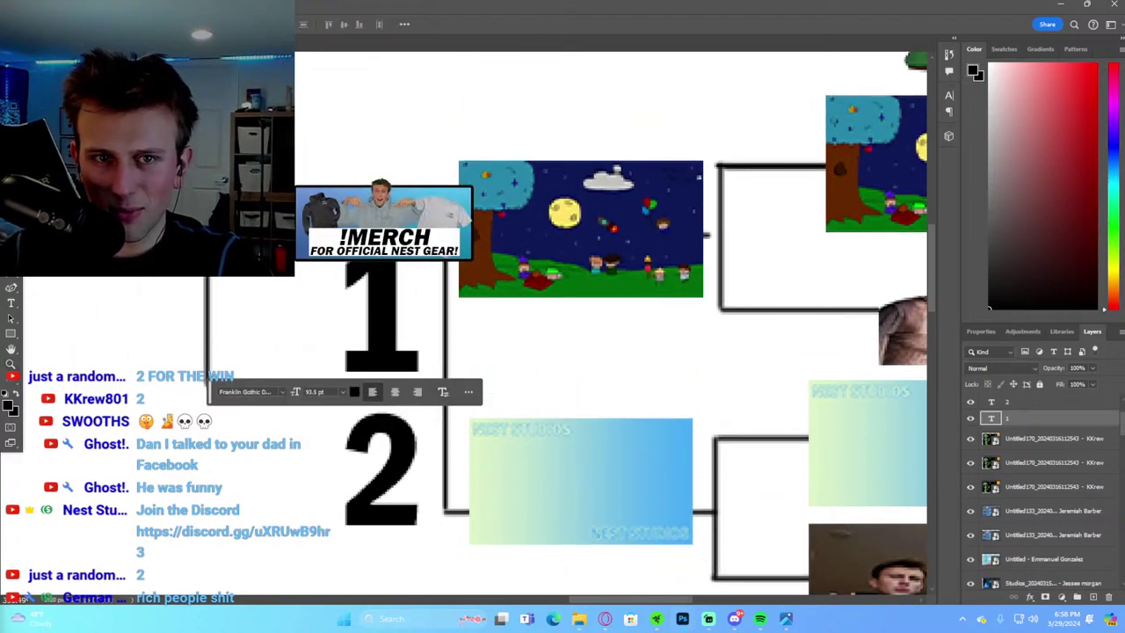
pyautogui.scroll(-1, 611, 324)
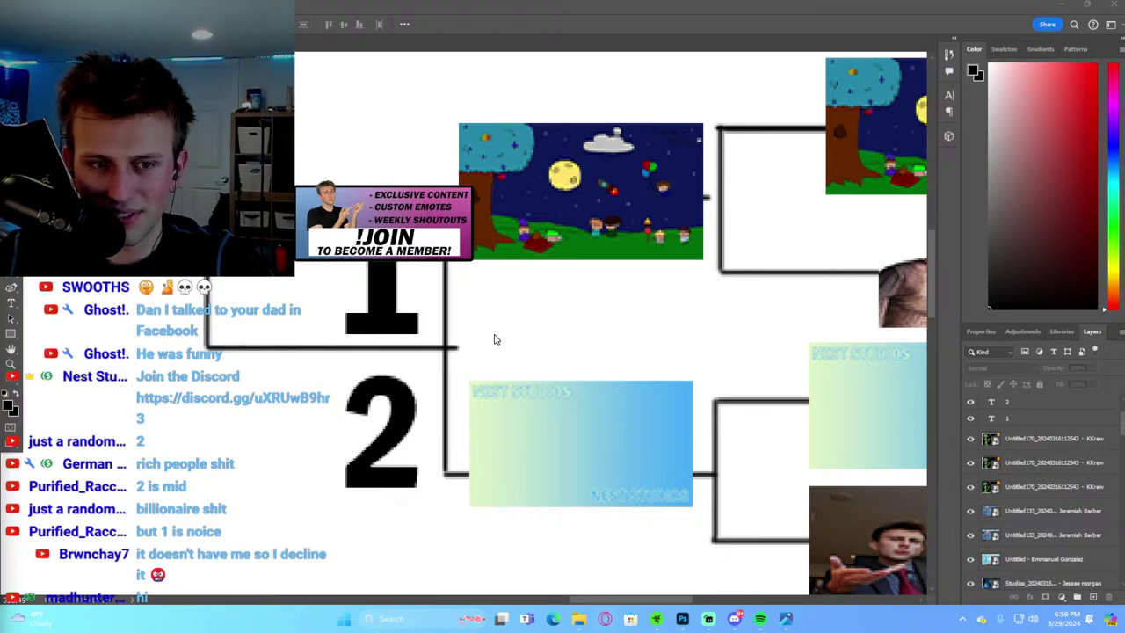
pyautogui.press('z')
pyautogui.scroll(-5, 495, 322)
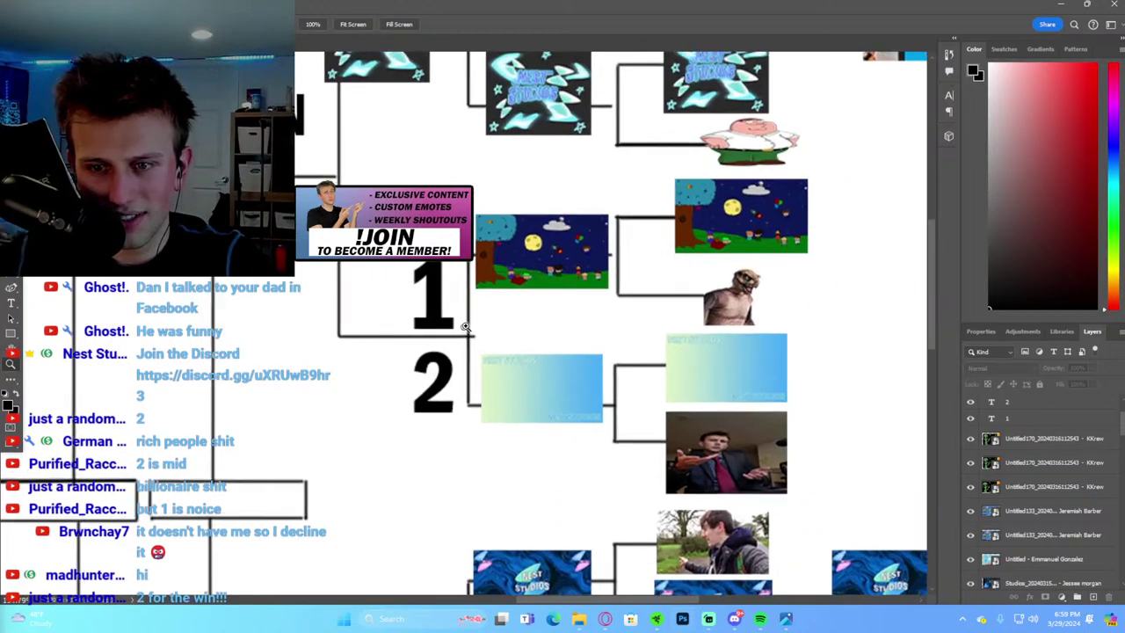
pyautogui.scroll(8, 528, 299)
pyautogui.scroll(-4, 606, 253)
pyautogui.scroll(3, 565, 322)
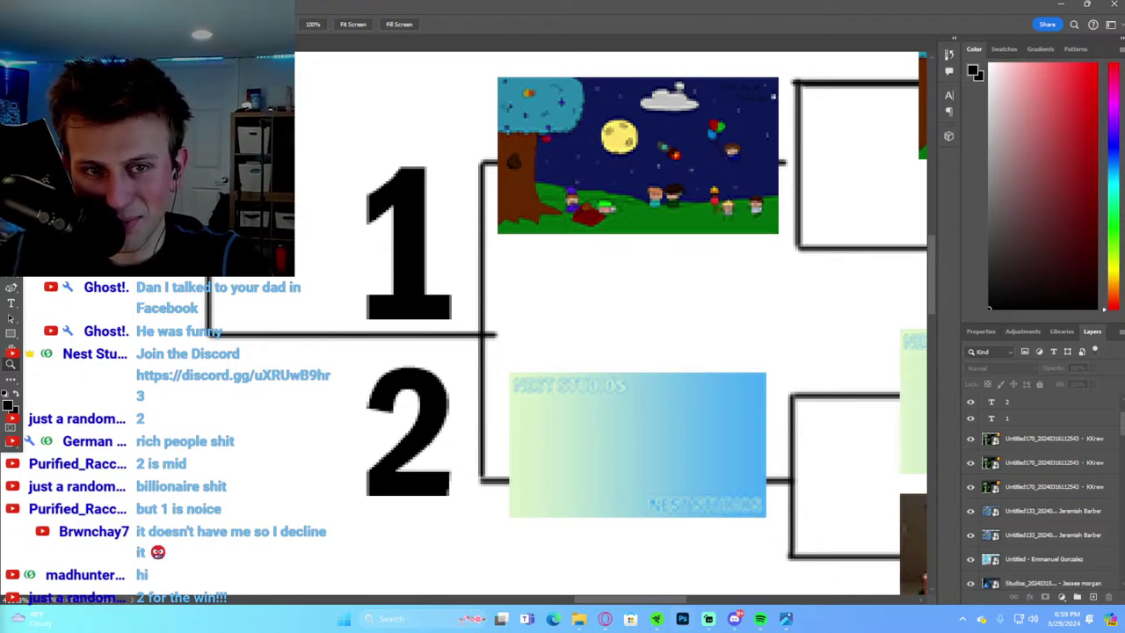
pyautogui.press('v')
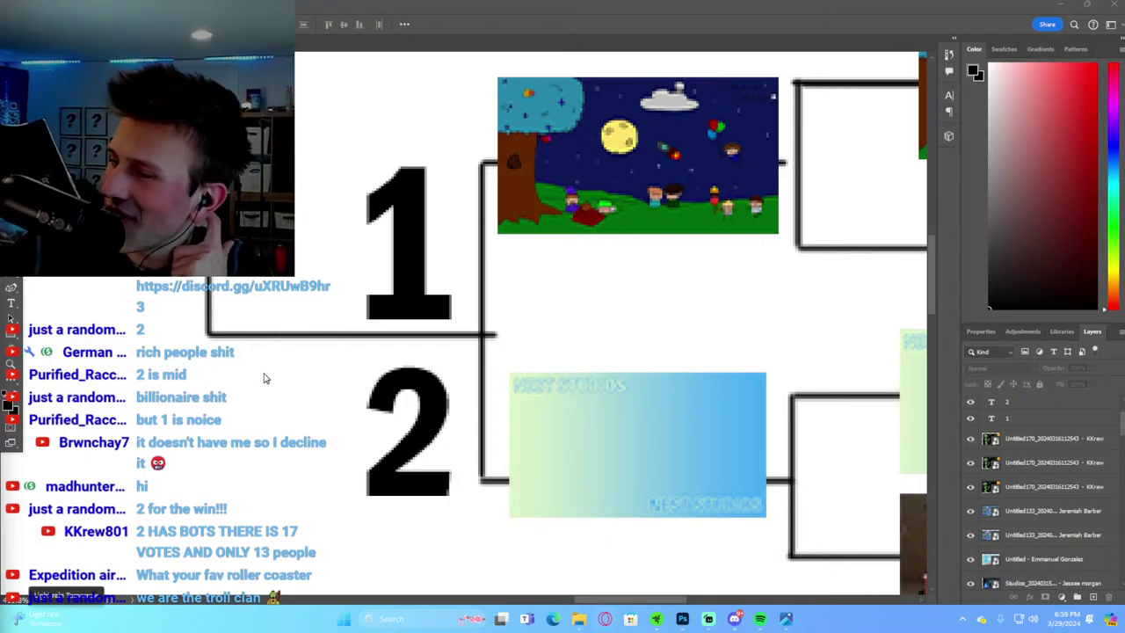
pyautogui.press('z')
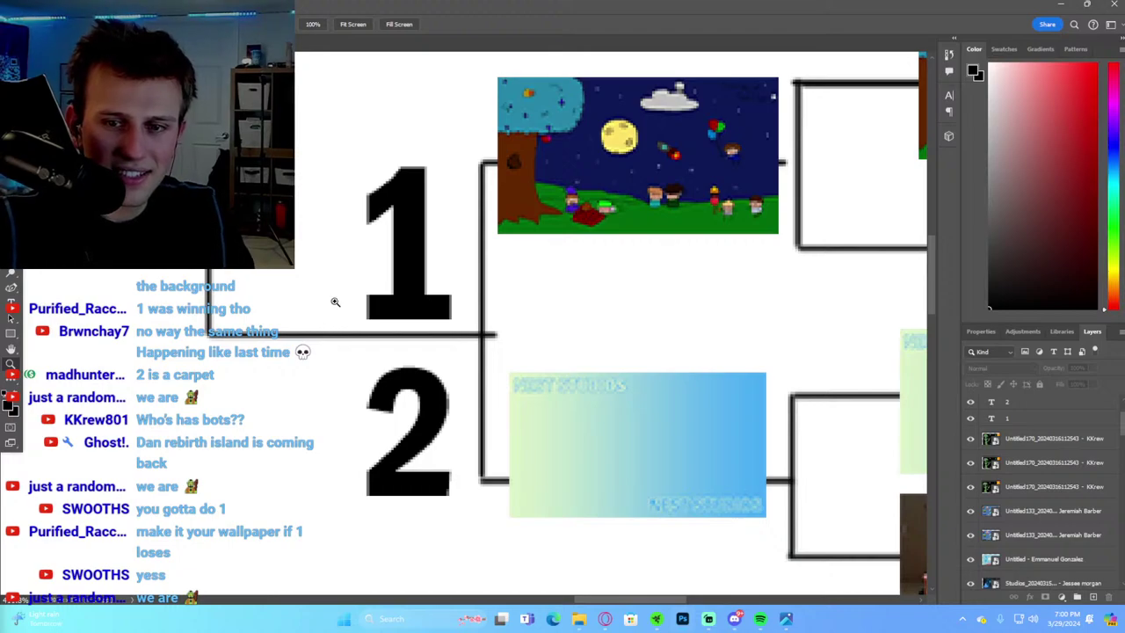
# Zoom out on the bracket and open the NEST STUDIOS gradient entry in the Photos viewer
pyautogui.scroll(-3, 332, 299)
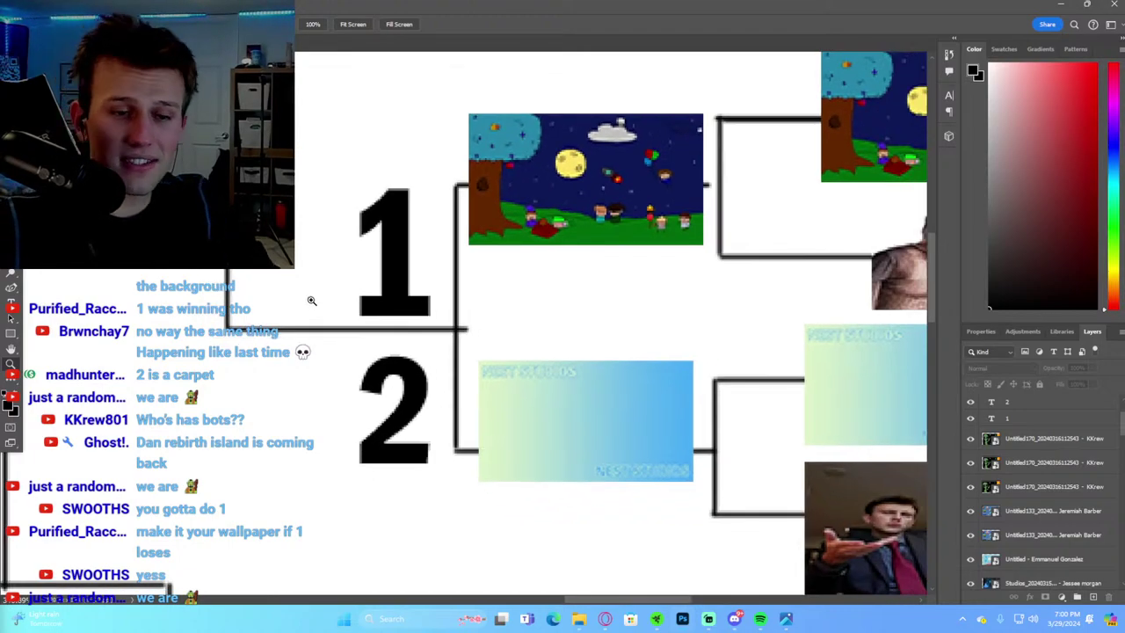
pyautogui.scroll(2, 314, 304)
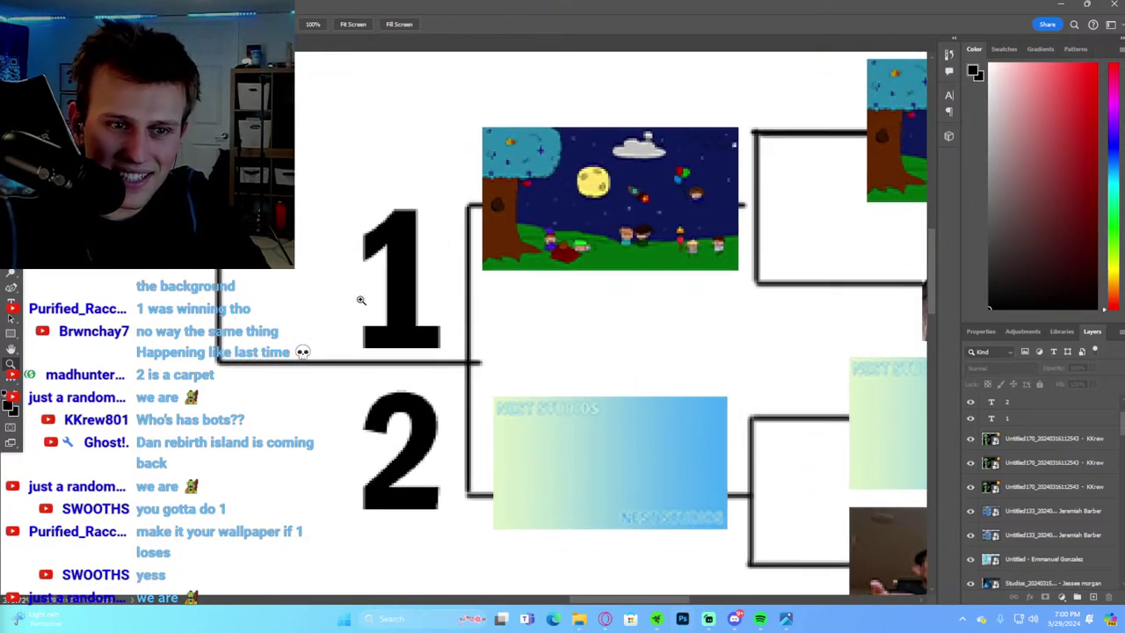
pyautogui.scroll(-1, 360, 299)
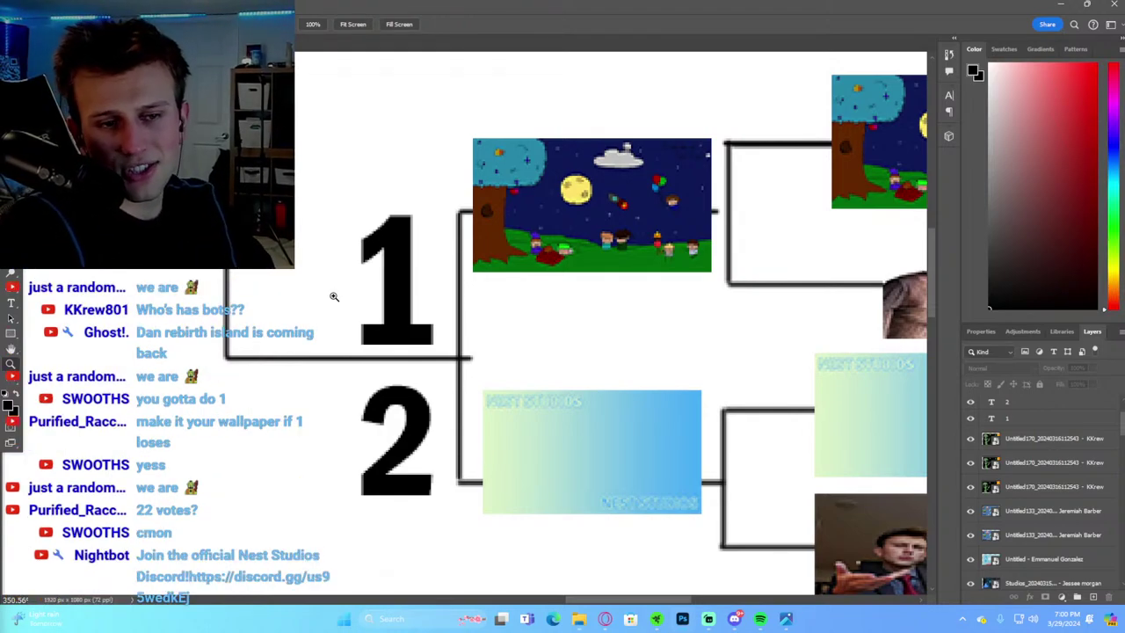
pyautogui.scroll(1, 429, 330)
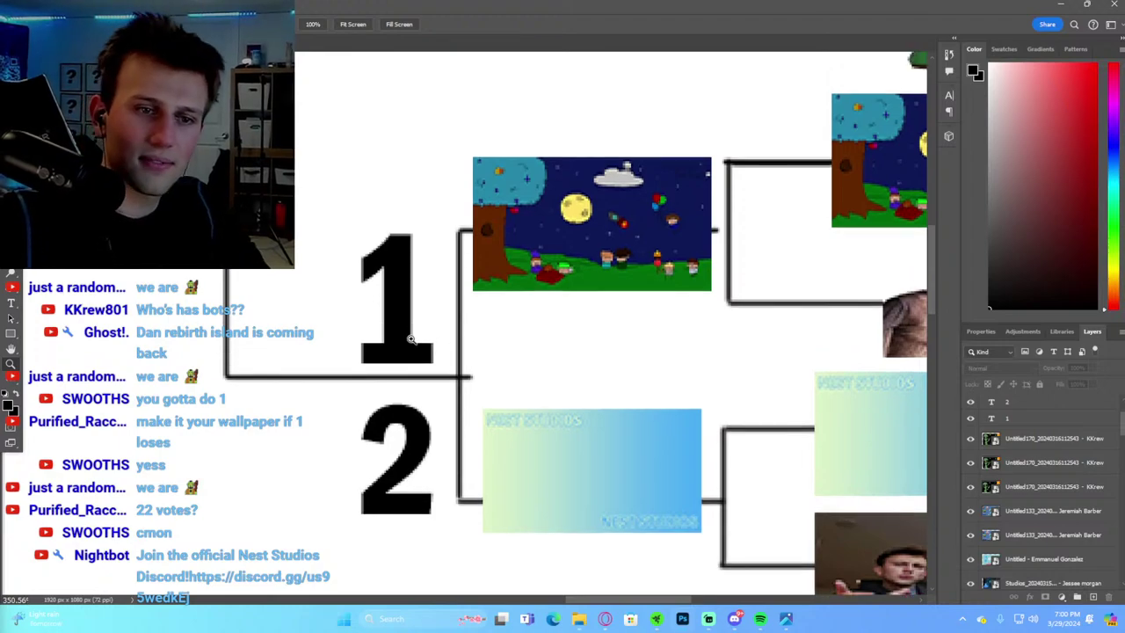
pyautogui.scroll(1, 411, 339)
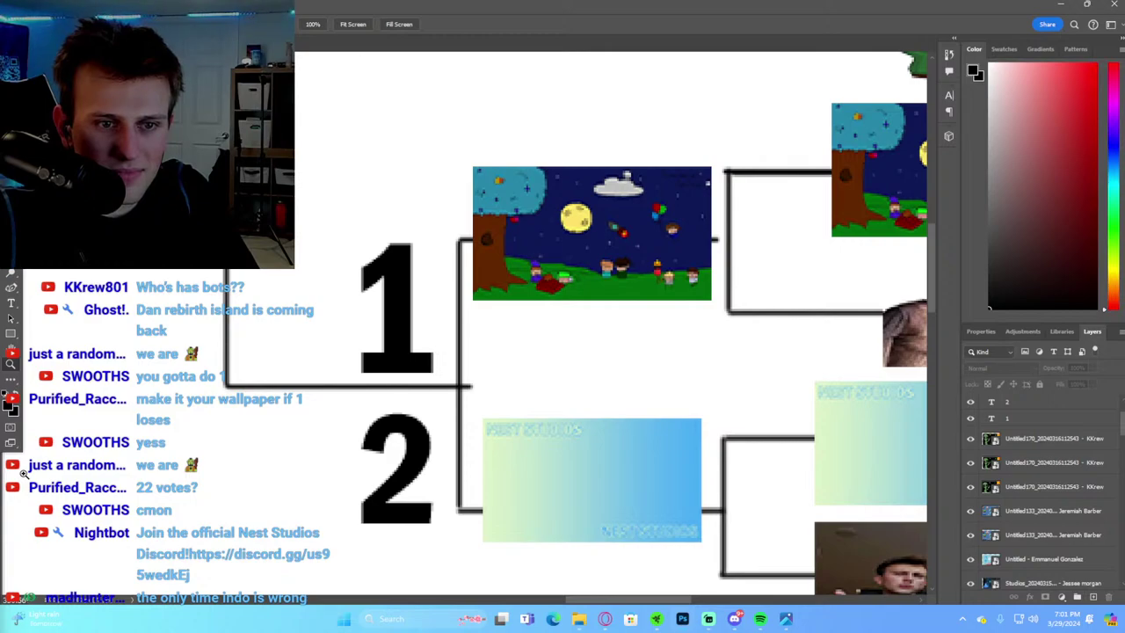
pyautogui.scroll(-1, 293, 440)
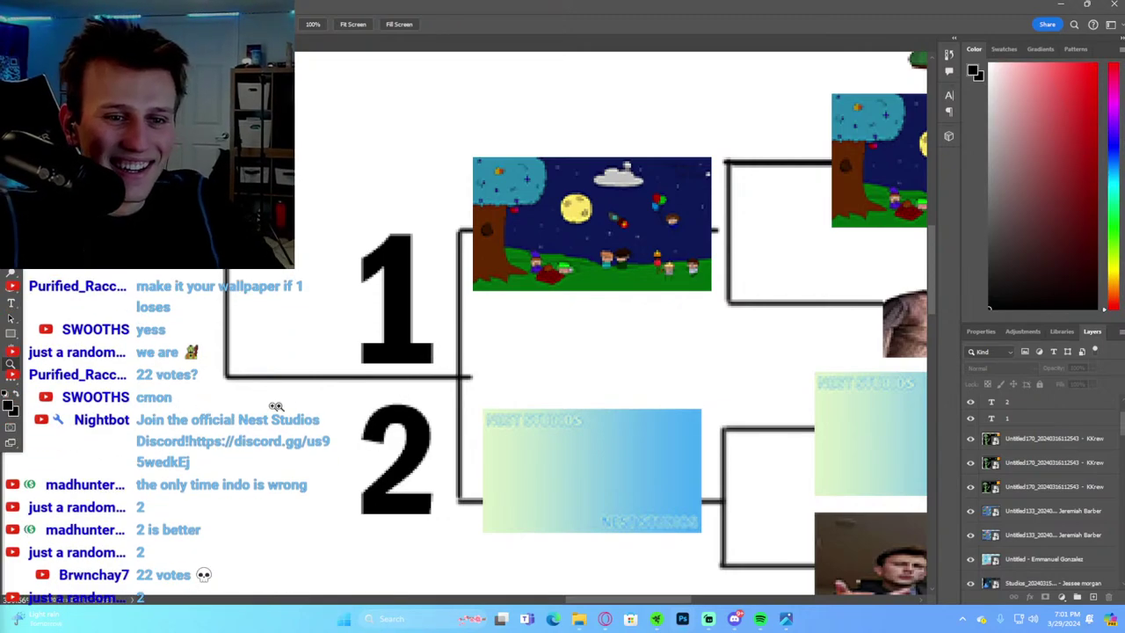
pyautogui.keyDown('alt'); pyautogui.click(520, 416); pyautogui.keyUp('alt')
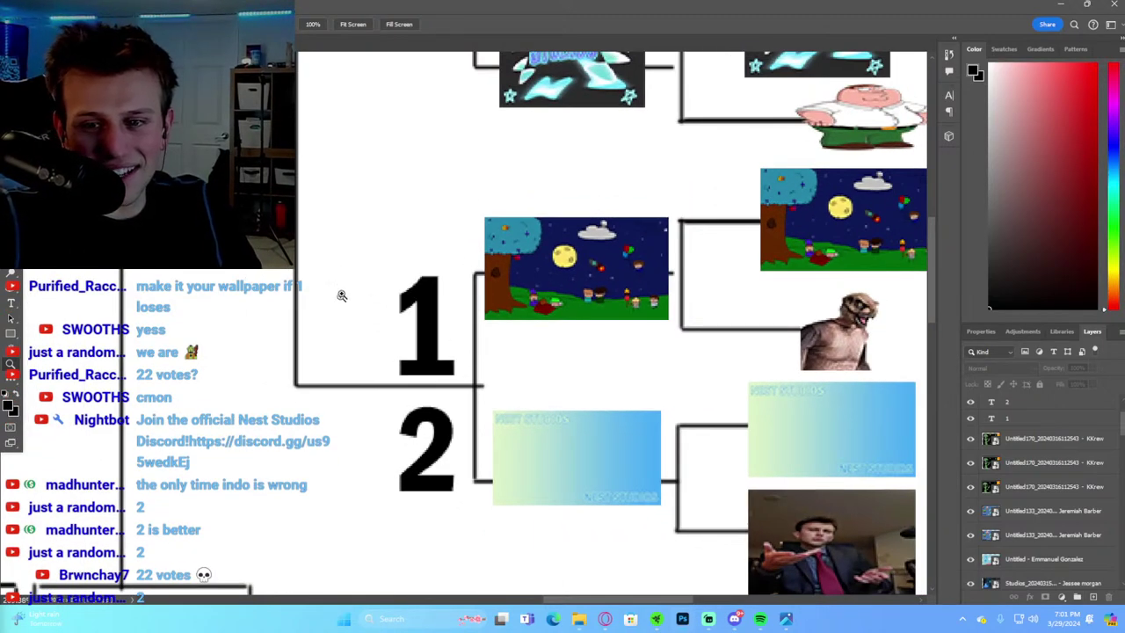
pyautogui.press('v')
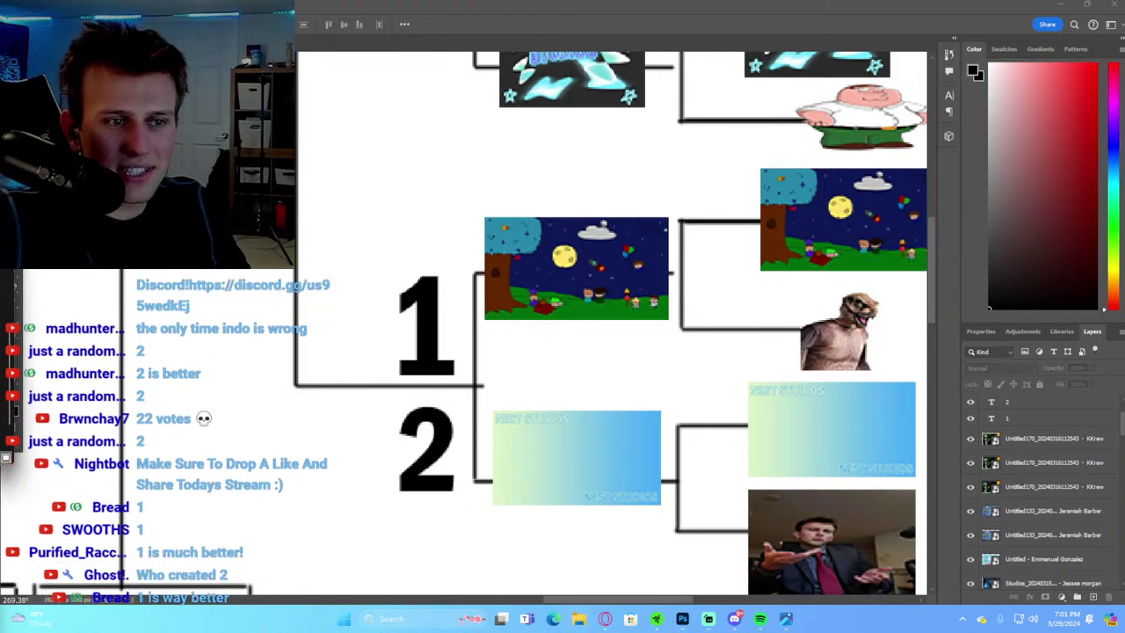
pyautogui.click(786, 619)
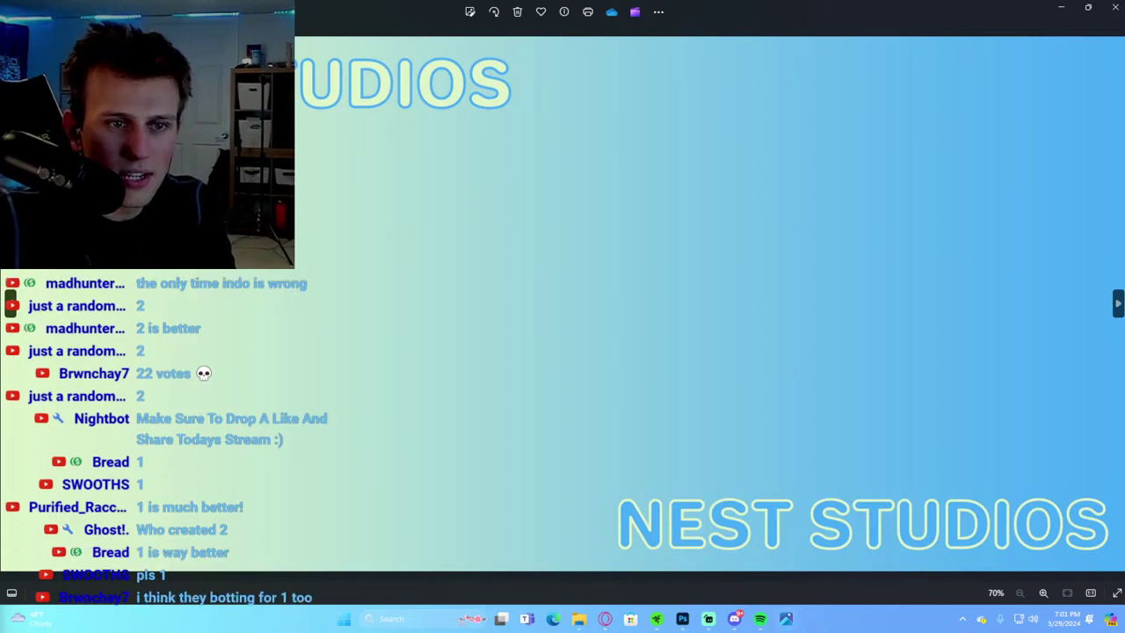
# Flip between the NEST STUDIOS entry and the night-scene drawing, zoom in, then close the viewer
pyautogui.press('Right')
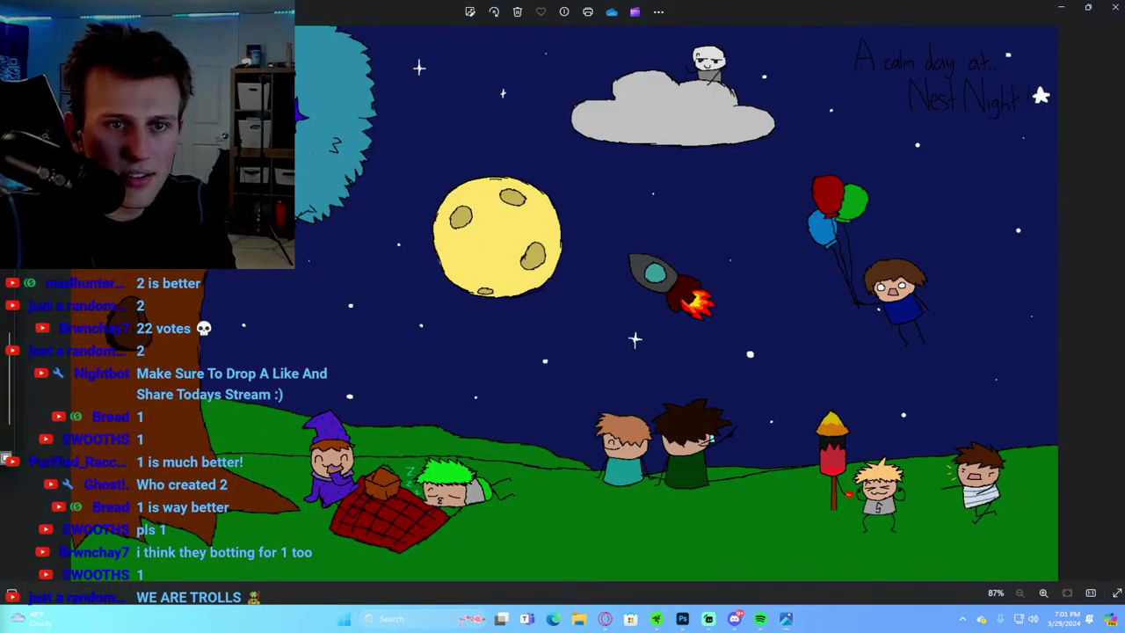
pyautogui.press('Left')
pyautogui.press('Right')
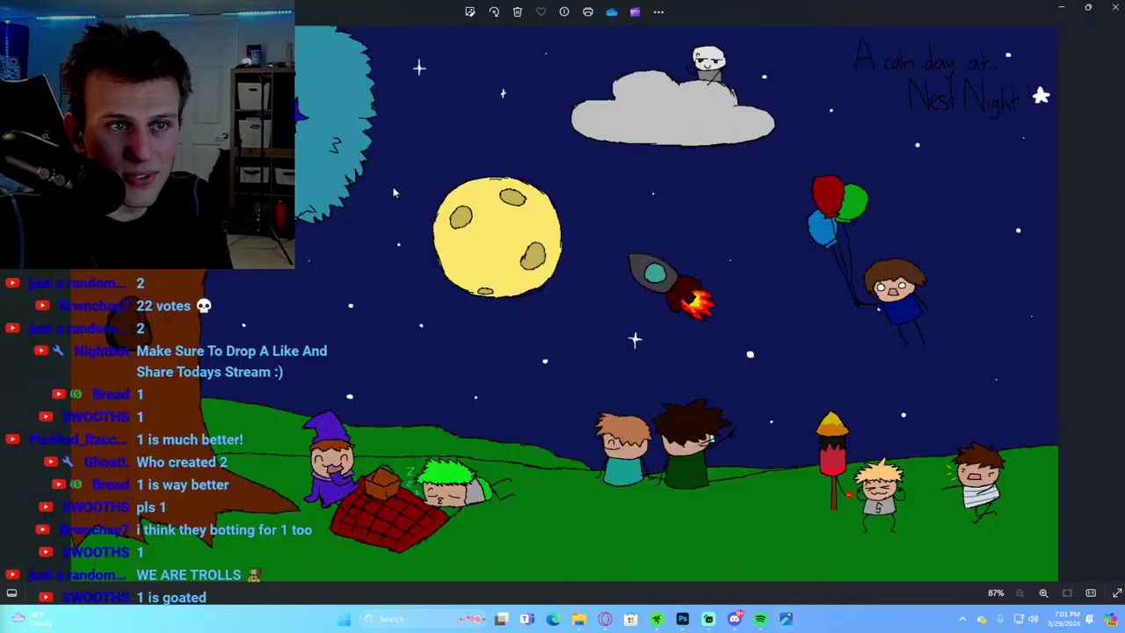
pyautogui.scroll(5, 358, 176)
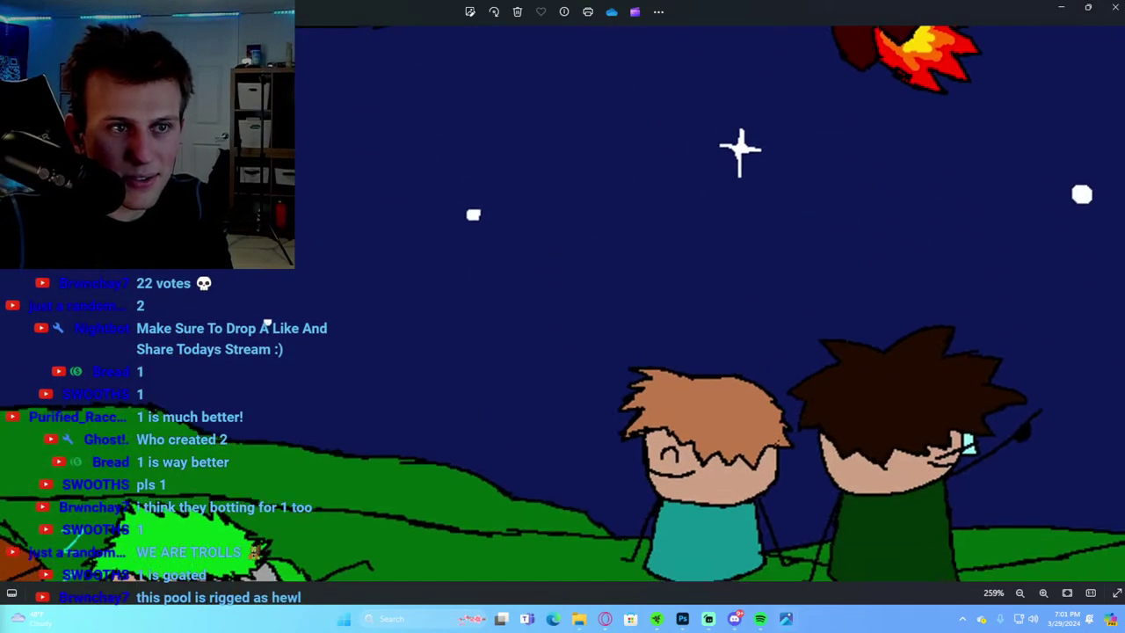
pyautogui.scroll(-5, 559, 202)
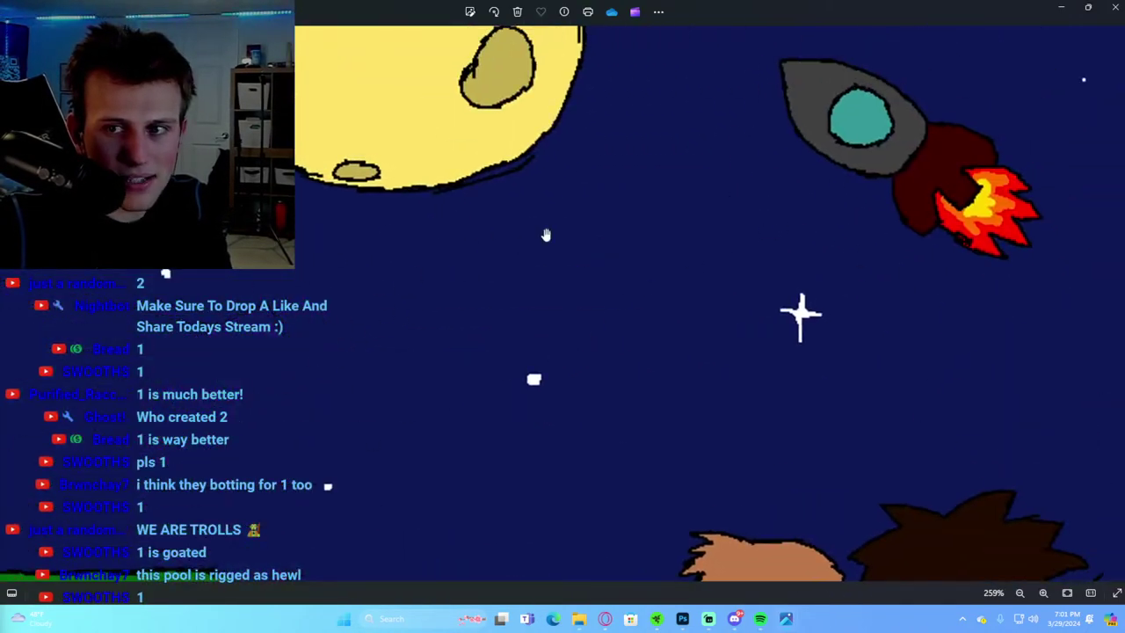
pyautogui.scroll(-4, 433, 392)
pyautogui.press('Right')
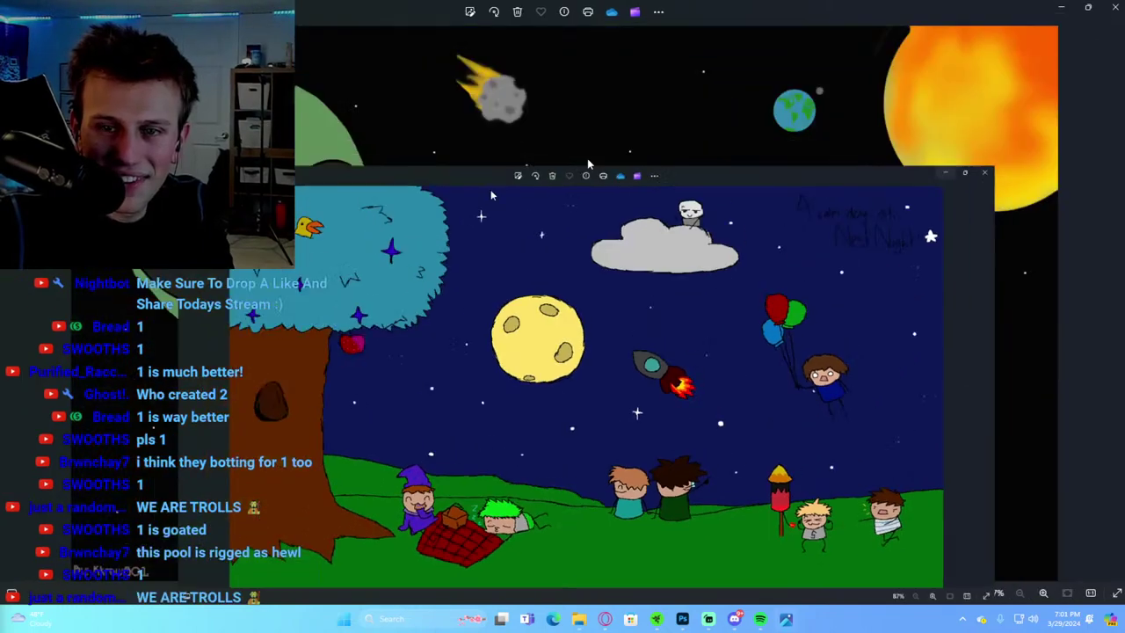
pyautogui.click(1115, 7)
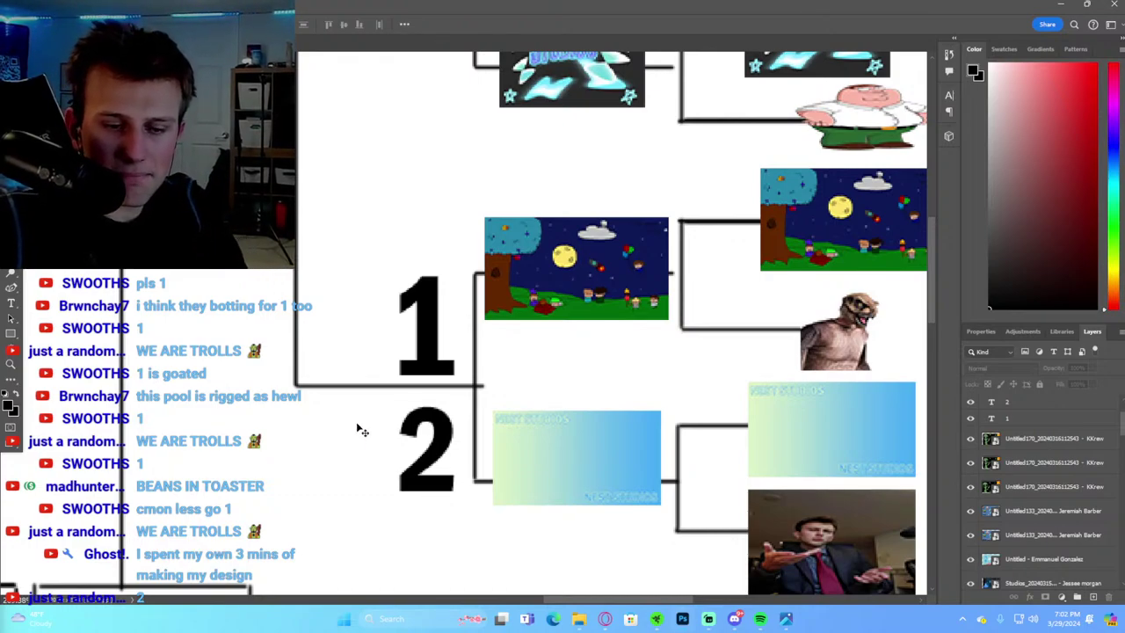
pyautogui.scroll(1, 366, 328)
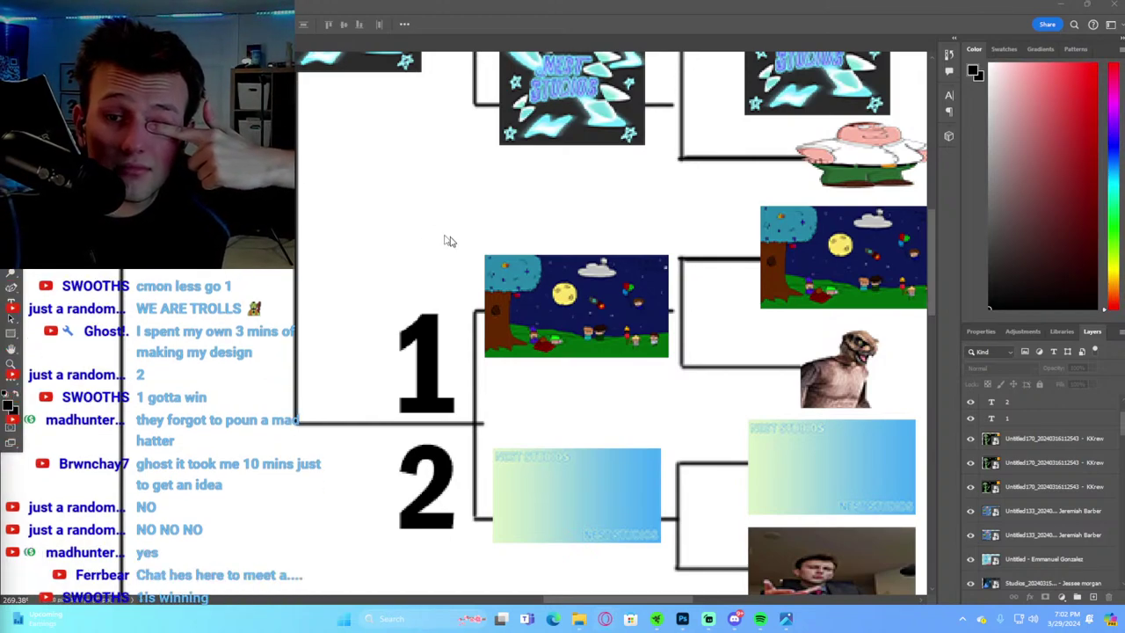
# Copy the night-scene drawing left into the next-round slot, keeping the 1 label
pyautogui.click(558, 295)
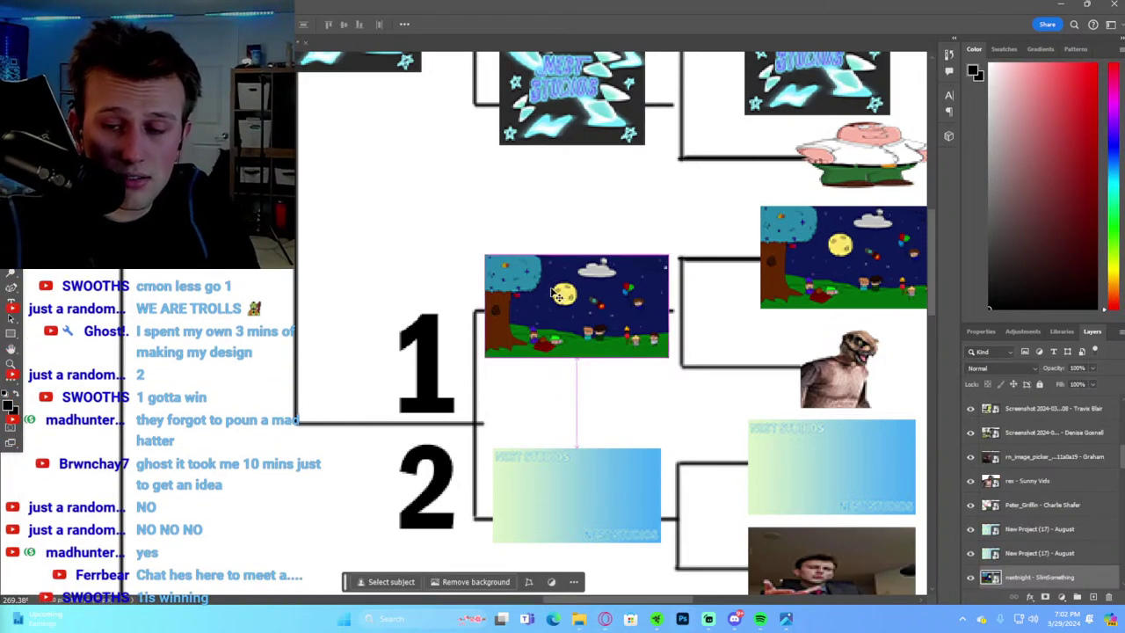
pyautogui.moveTo(557, 295); pyautogui.dragTo(345, 395)
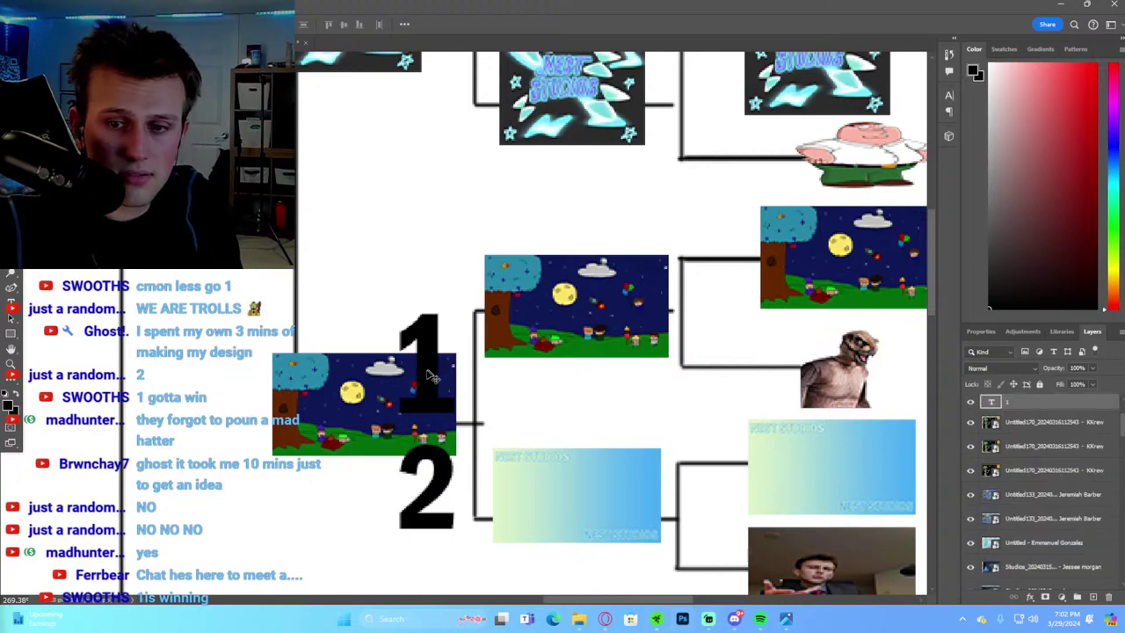
pyautogui.click(431, 376)
pyautogui.press('Delete')
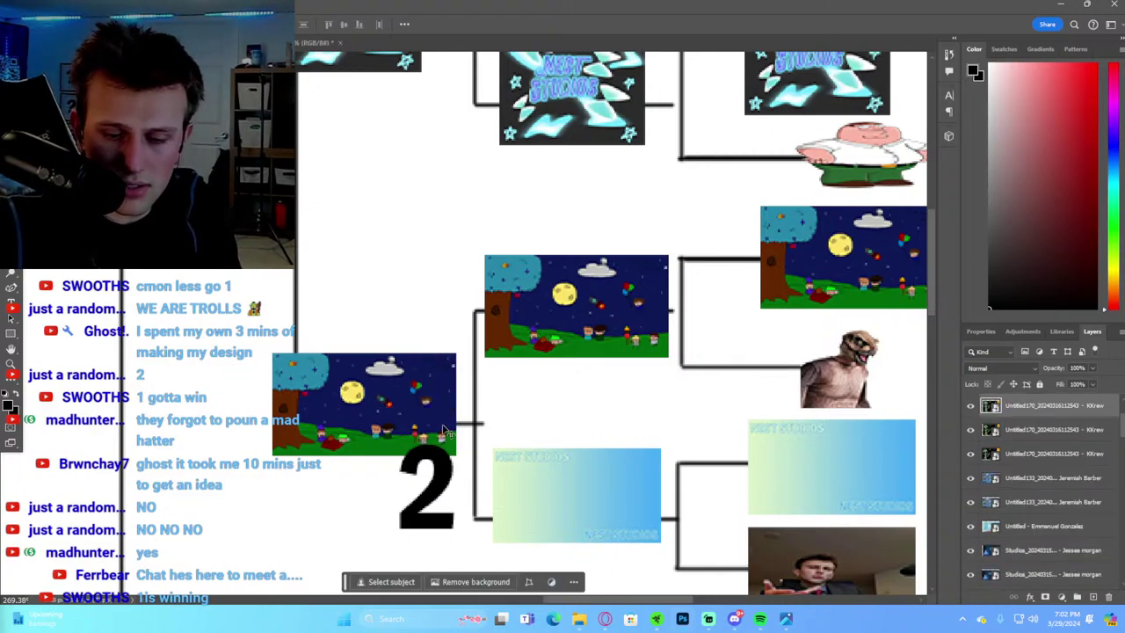
pyautogui.hotkey('ctrl', 'z')
pyautogui.scroll(-5, 444, 426)
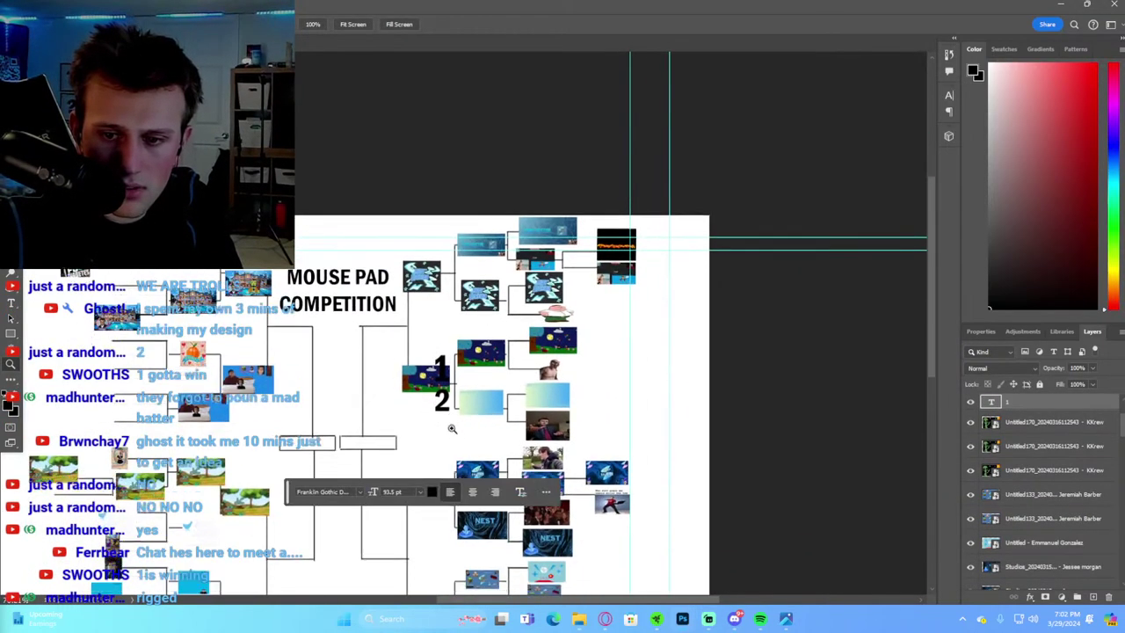
pyautogui.scroll(5, 534, 369)
pyautogui.scroll(-5, 534, 370)
pyautogui.scroll(4, 446, 352)
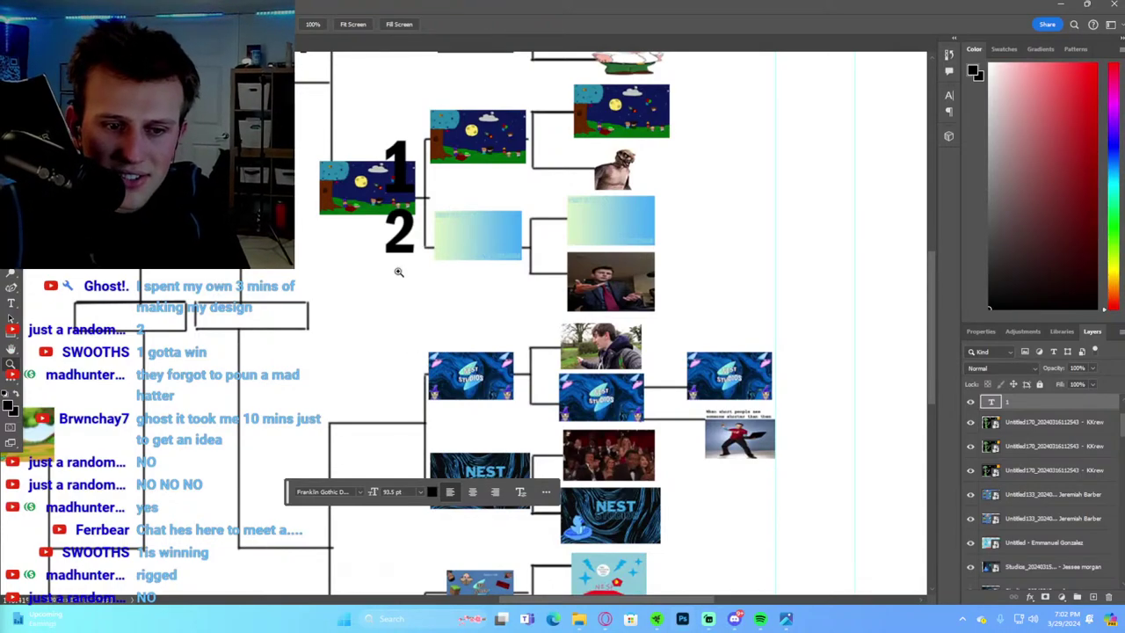
# Move the 1 label beside the wizard swirl art and the 2 label beside the dark duck design
pyautogui.press('v')
pyautogui.moveTo(404, 185); pyautogui.dragTo(403, 388)
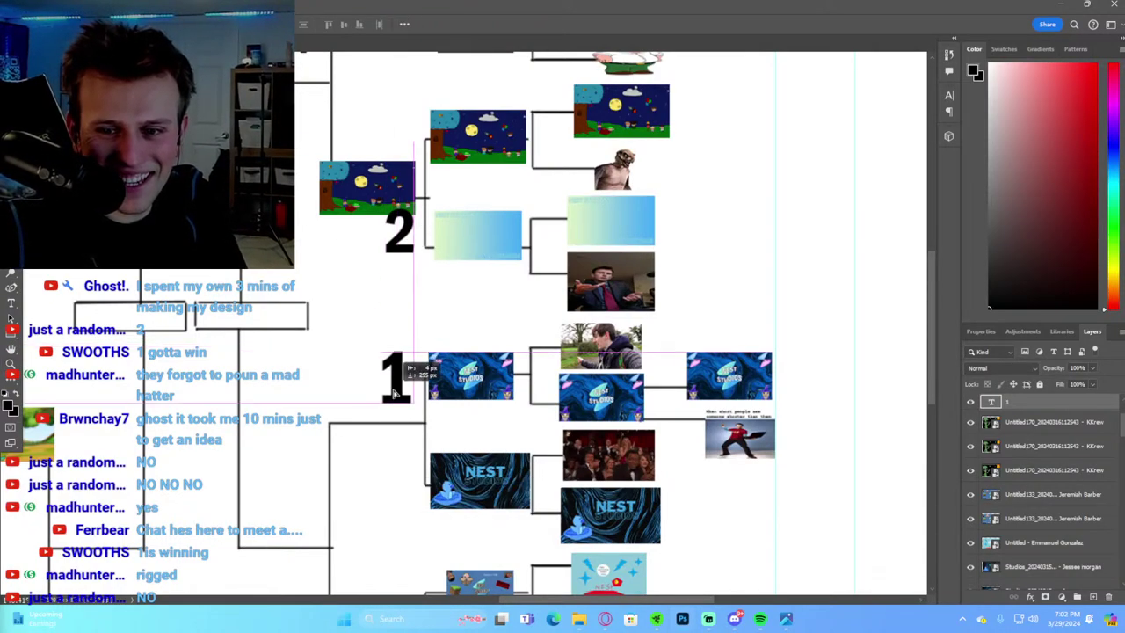
pyautogui.moveTo(404, 238); pyautogui.dragTo(402, 509)
pyautogui.press('z')
pyautogui.scroll(4, 554, 379)
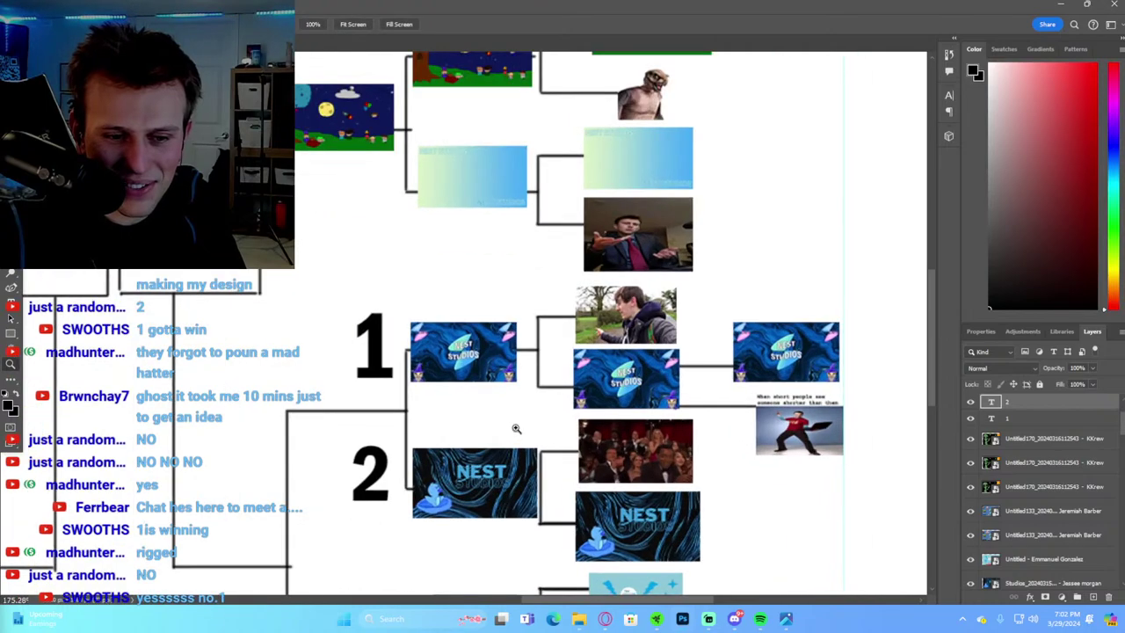
pyautogui.scroll(-3, 557, 376)
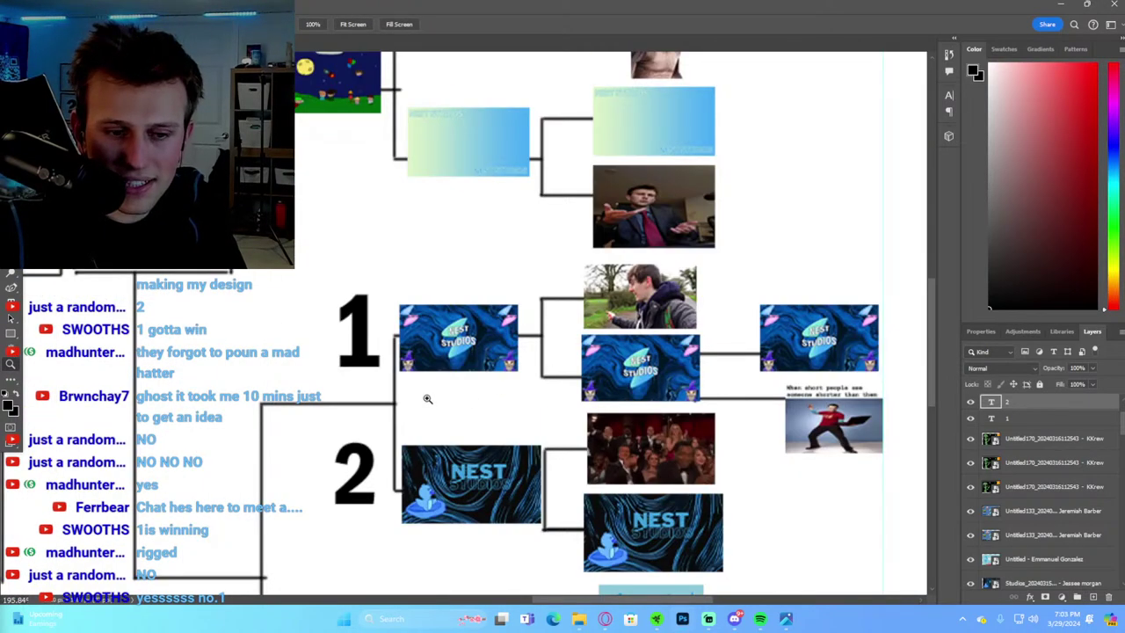
pyautogui.scroll(5, 398, 378)
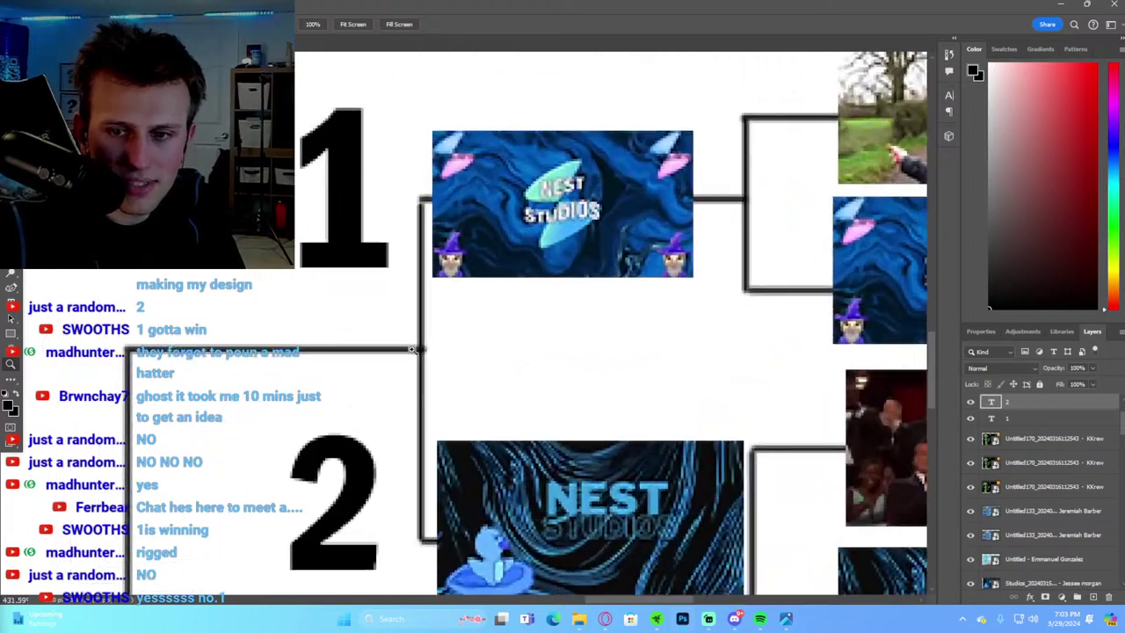
pyautogui.scroll(-1, 611, 324)
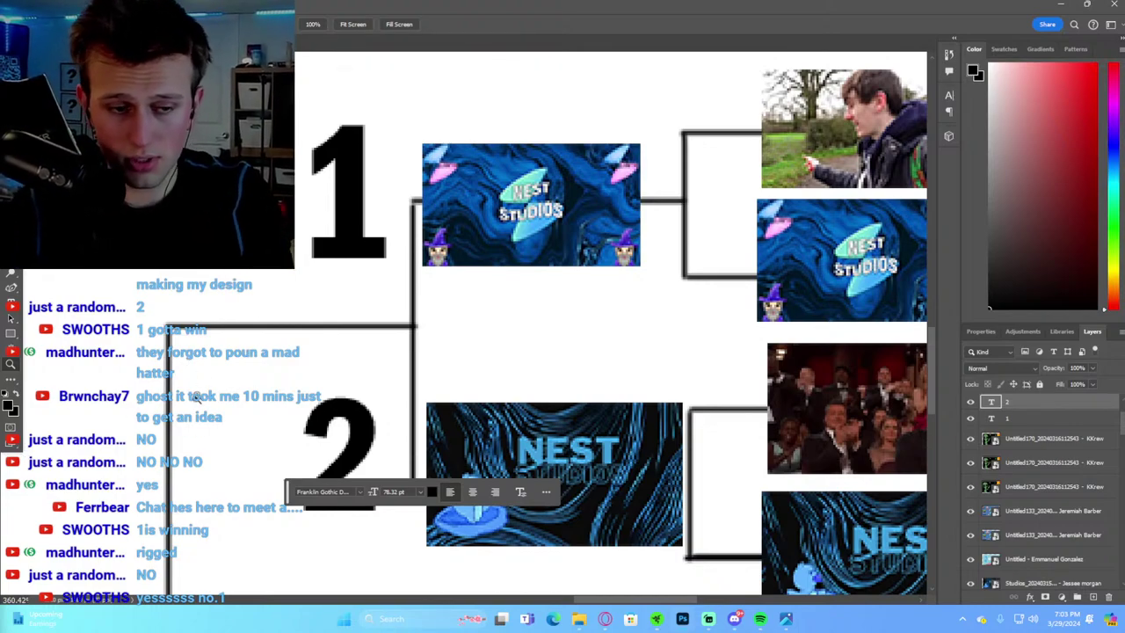
pyautogui.scroll(-2, 452, 370)
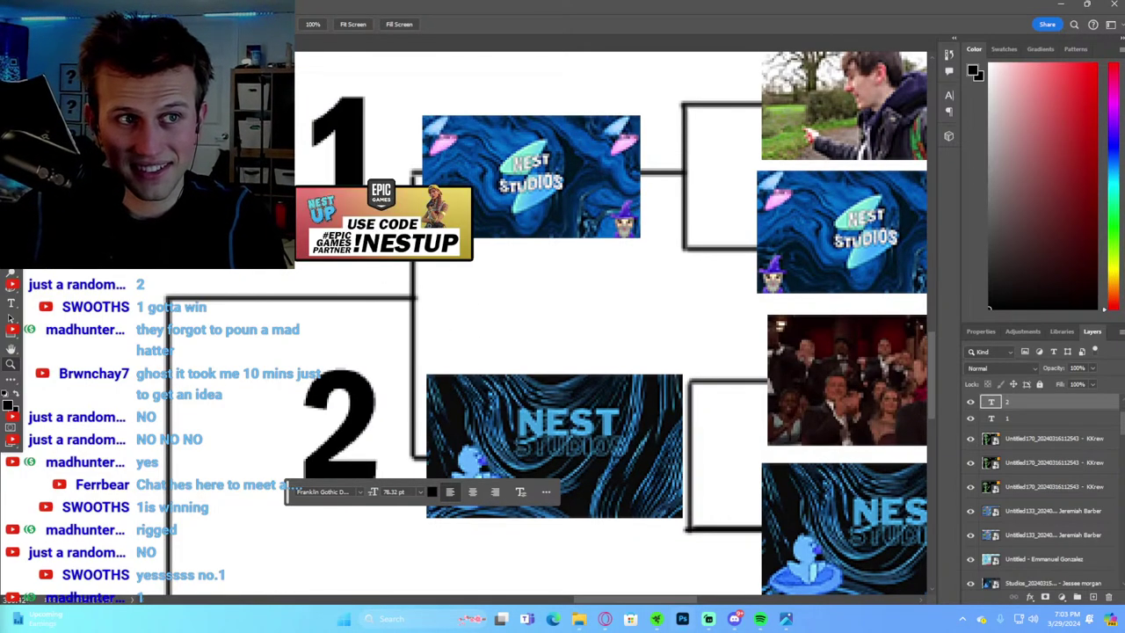
pyautogui.moveTo(626, 604); pyautogui.dragTo(603, 602)
pyautogui.scroll(1, 236, 454)
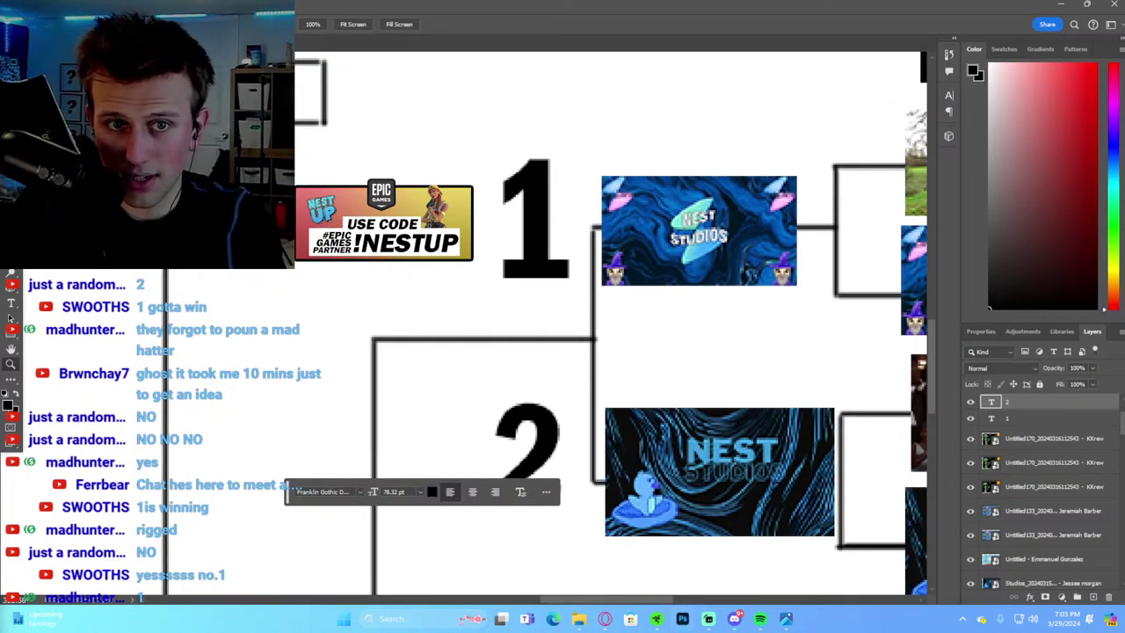
pyautogui.press('v')
pyautogui.click(391, 489)
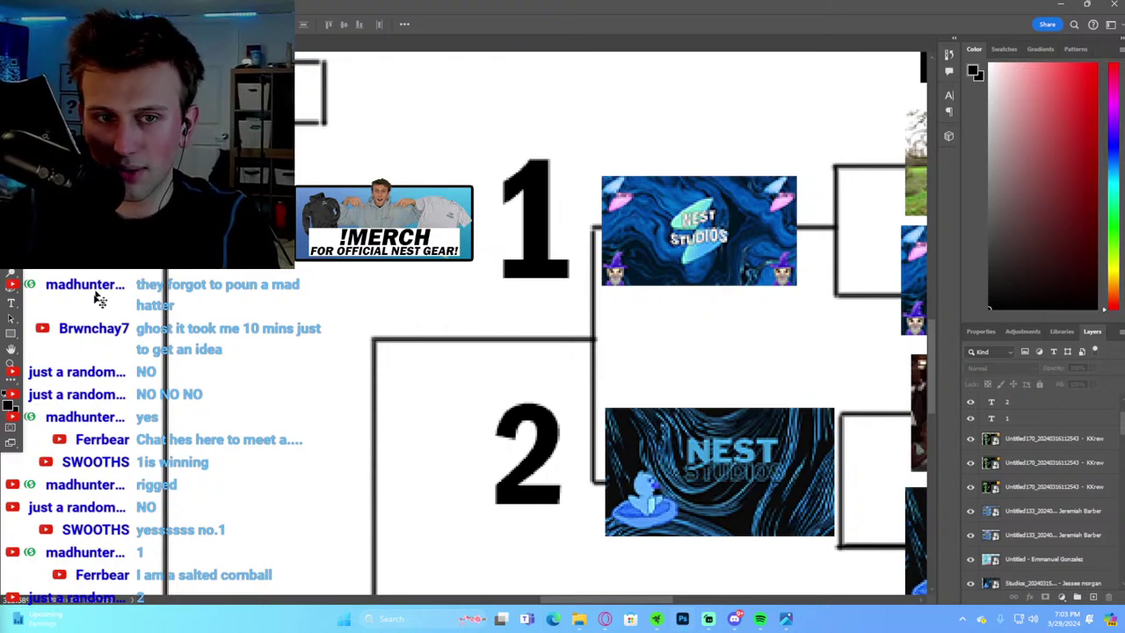
pyautogui.press('h')
pyautogui.scroll(3, 781, 272)
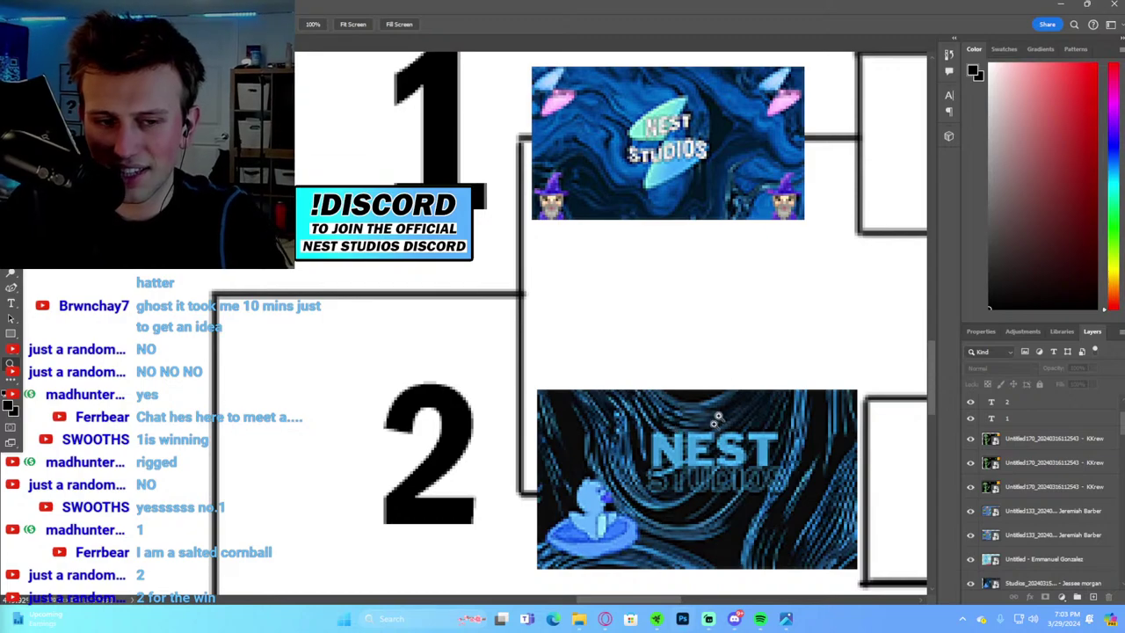
pyautogui.scroll(2, 682, 369)
pyautogui.scroll(1, 690, 270)
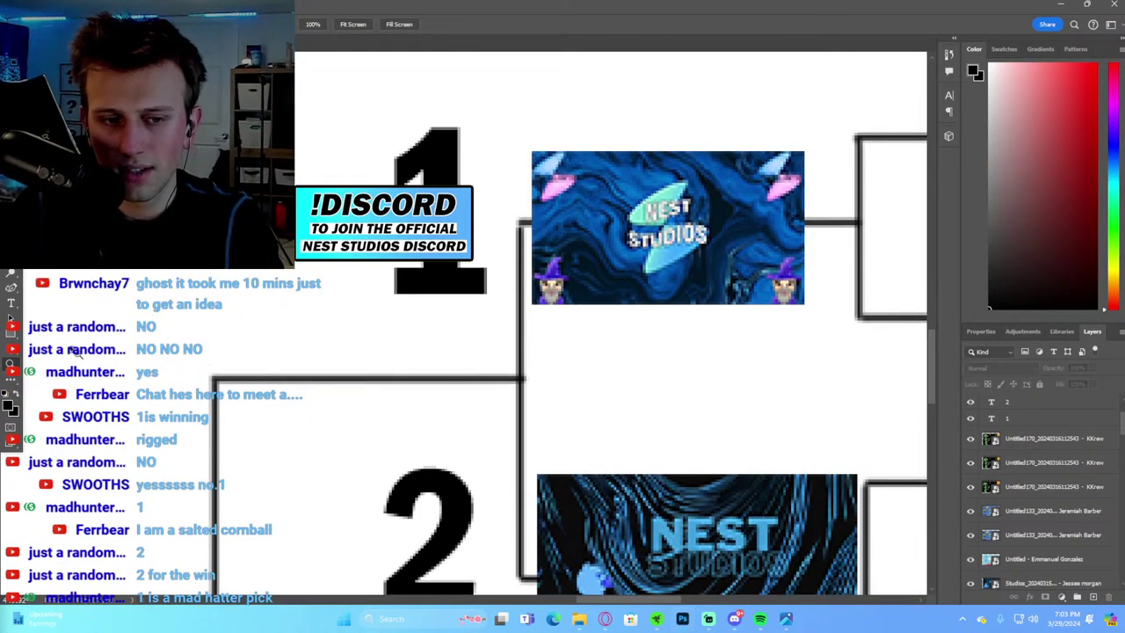
pyautogui.scroll(-2, 214, 332)
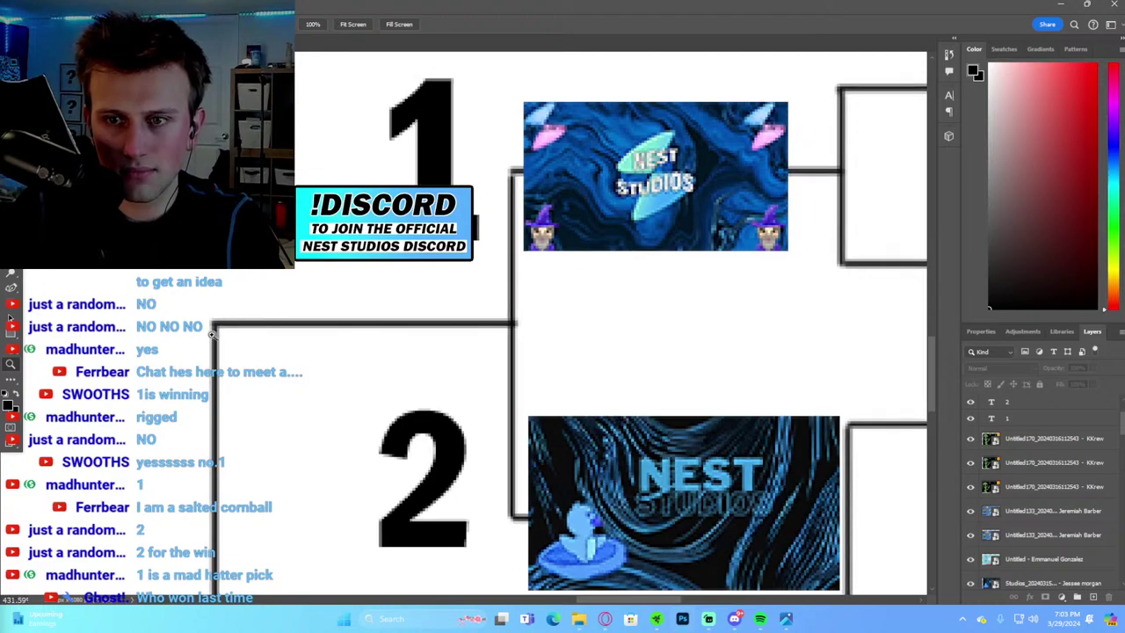
pyautogui.scroll(-1, 212, 333)
pyautogui.press('v')
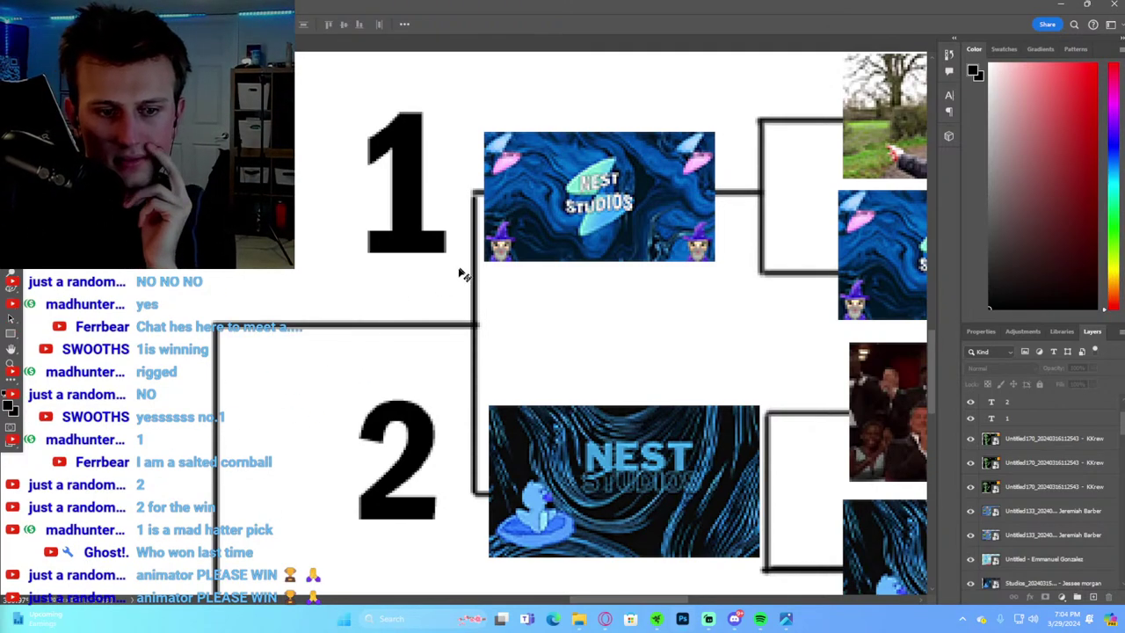
pyautogui.scroll(-1, 597, 202)
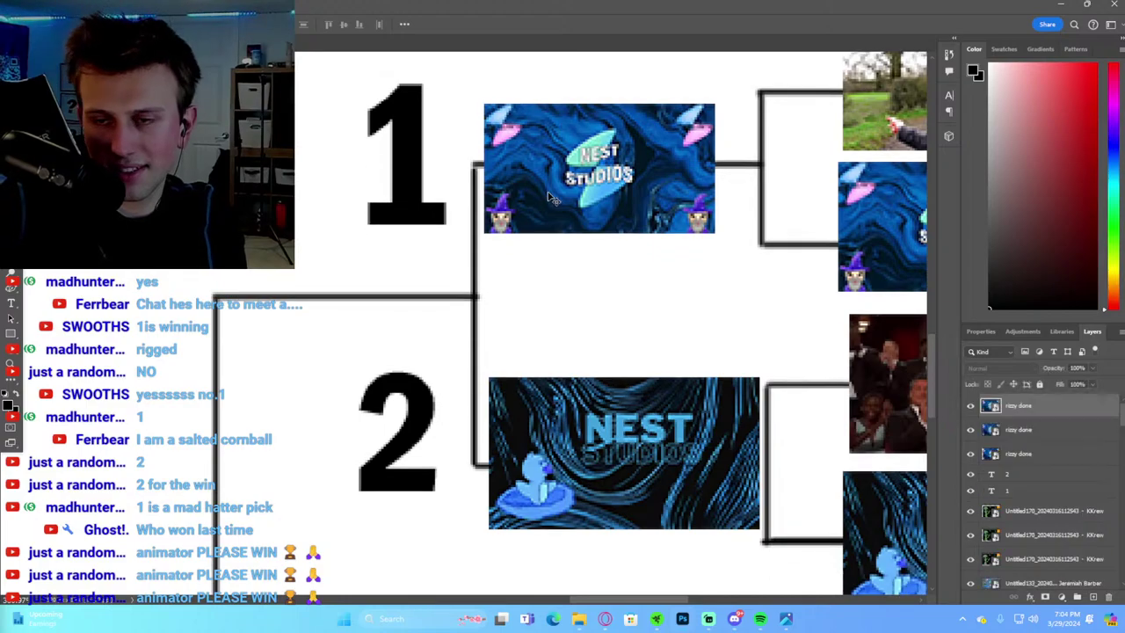
# Copy the wizard Nest Studios entry into the next-round slot, then open the entry images in the viewer
pyautogui.moveTo(595, 212); pyautogui.dragTo(292, 280)
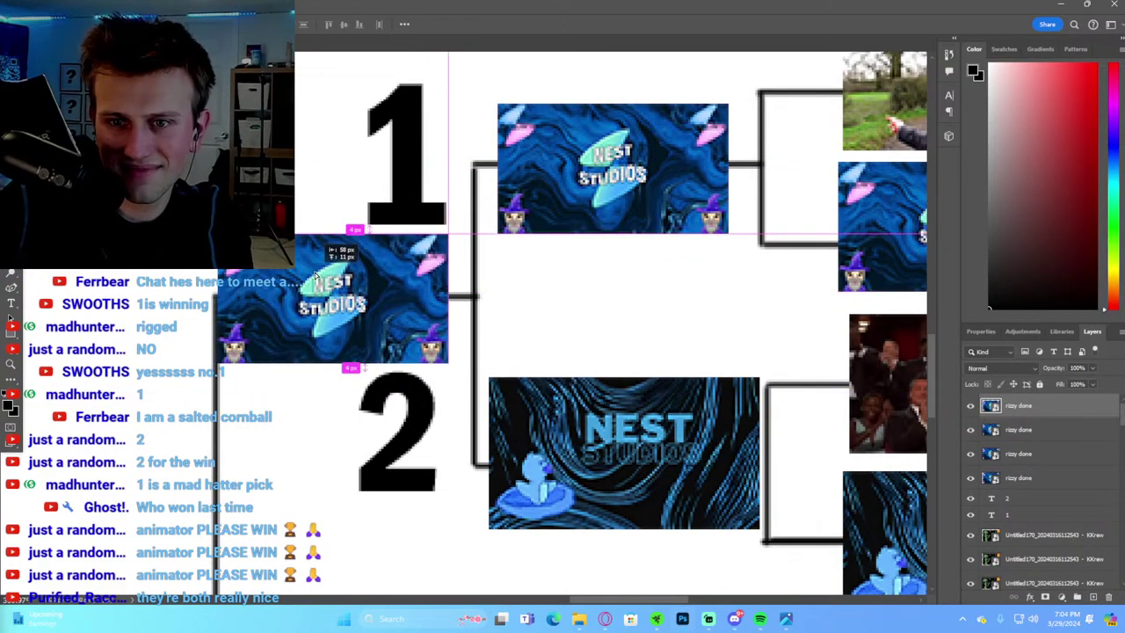
pyautogui.press('z')
pyautogui.moveTo(422, 317); pyautogui.dragTo(457, 349)
pyautogui.press('v')
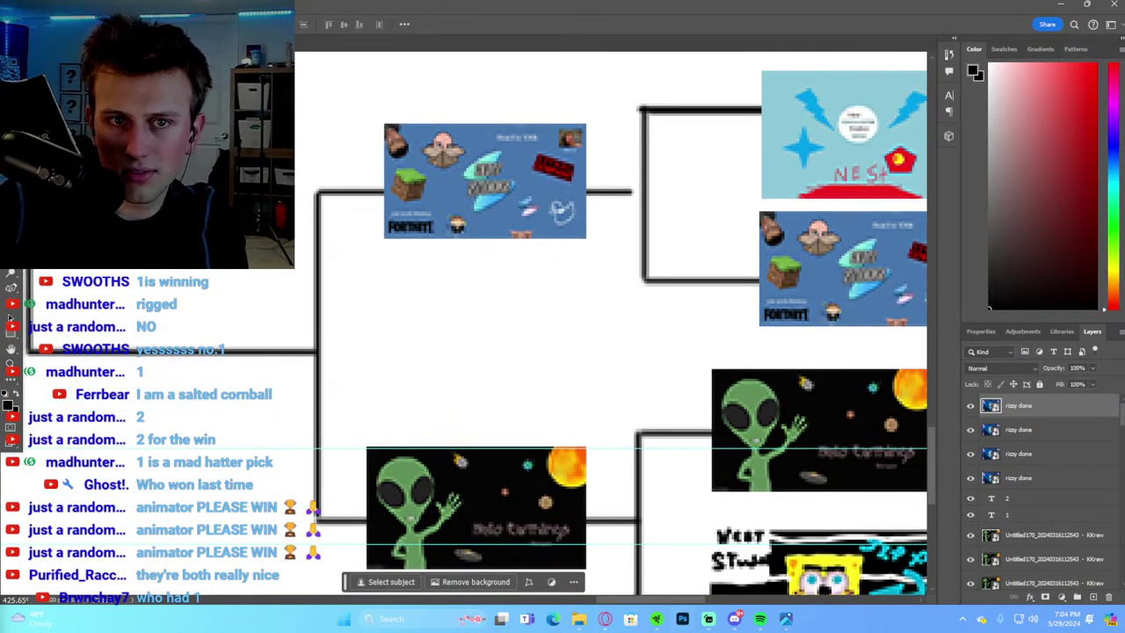
pyautogui.scroll(-2, 334, 307)
pyautogui.scroll(1, 396, 422)
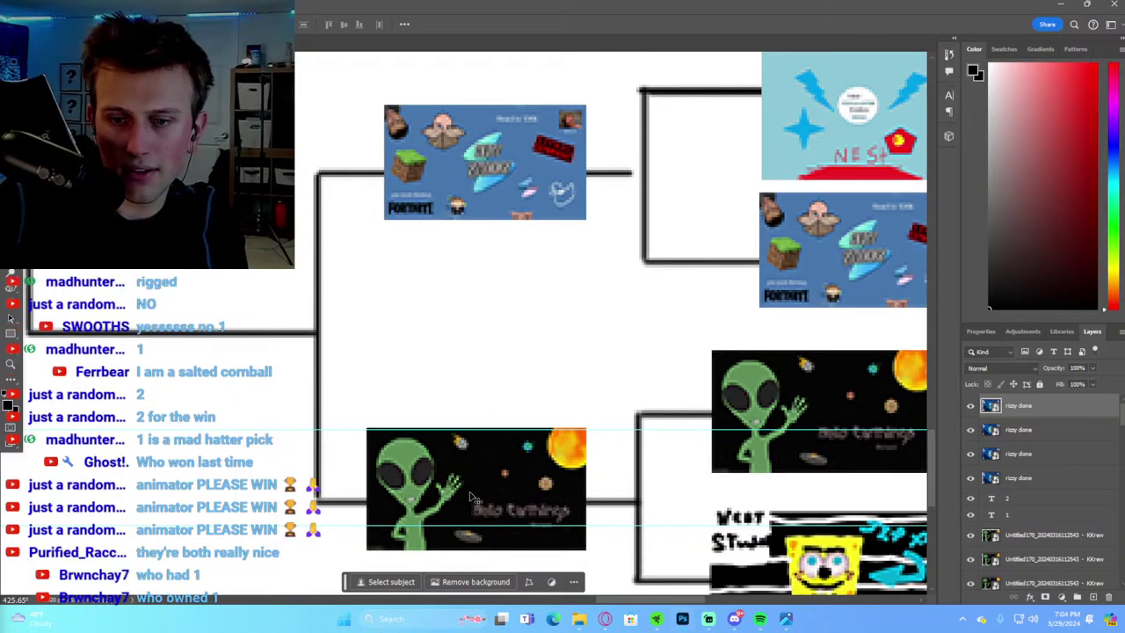
pyautogui.moveTo(785, 623)
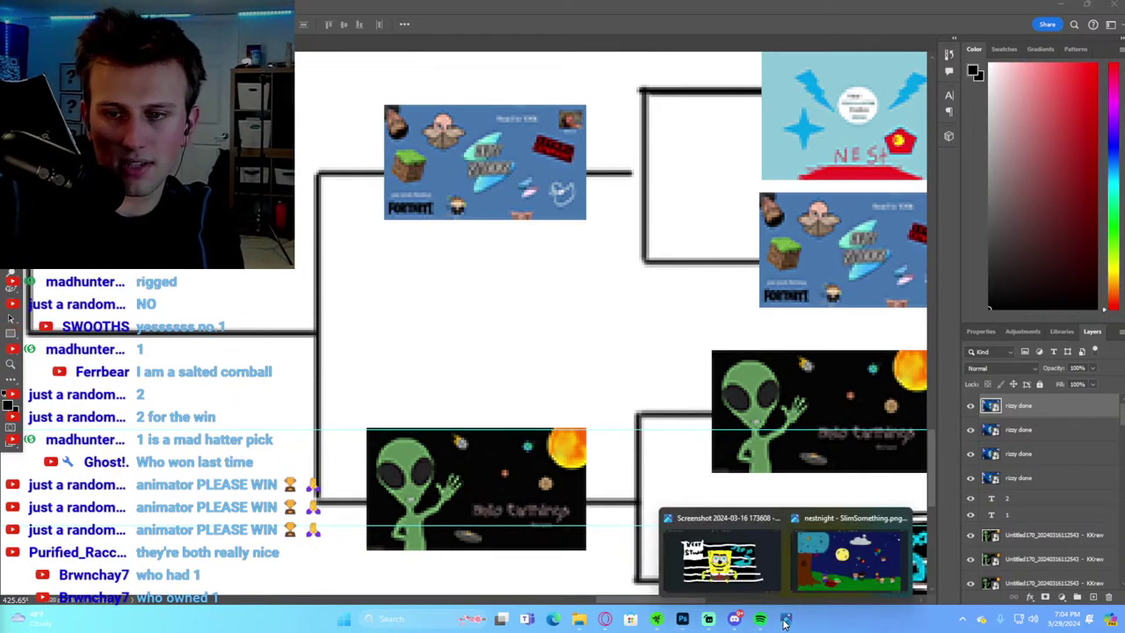
pyautogui.click(816, 567)
# Flip between the Road to 100k and Hello Earthlings entries full-size, then close the viewer
pyautogui.press('Right')
pyautogui.press('Right')
pyautogui.press('Right')
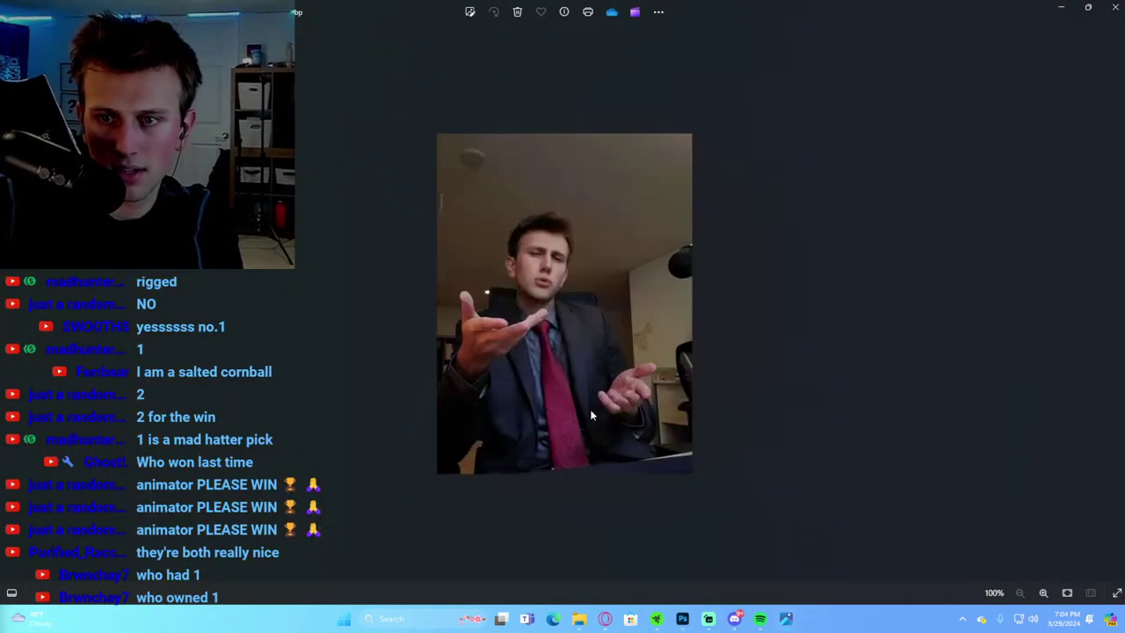
pyautogui.press('Right')
pyautogui.press('Right')
pyautogui.press('Right')
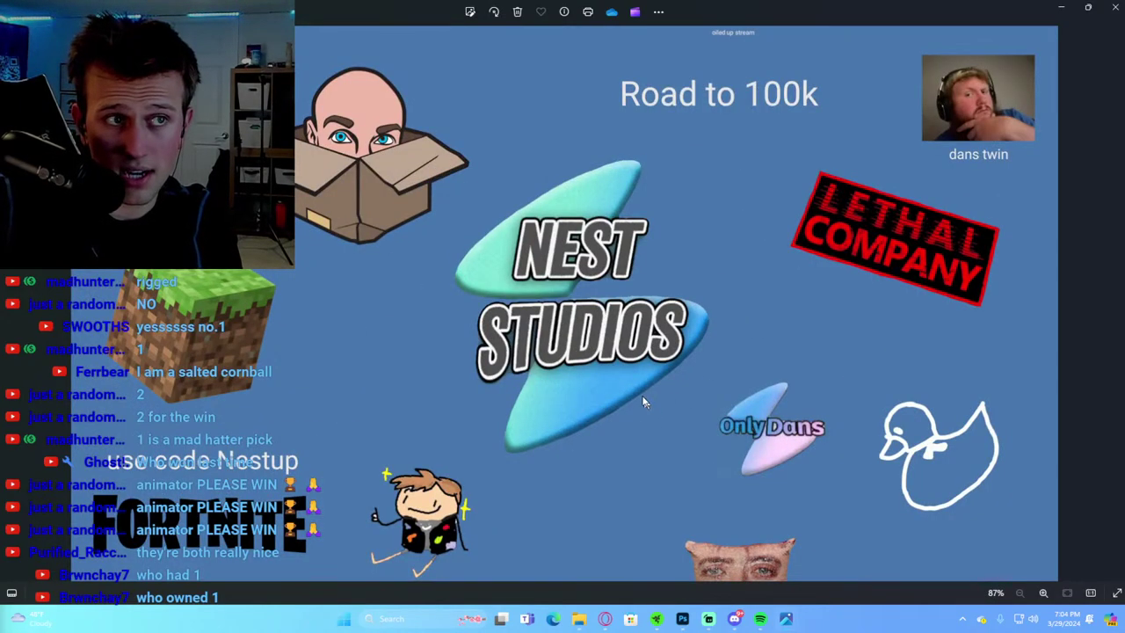
pyautogui.hotkey('alt', 'Tab')
pyautogui.hotkey('alt', 'Tab')
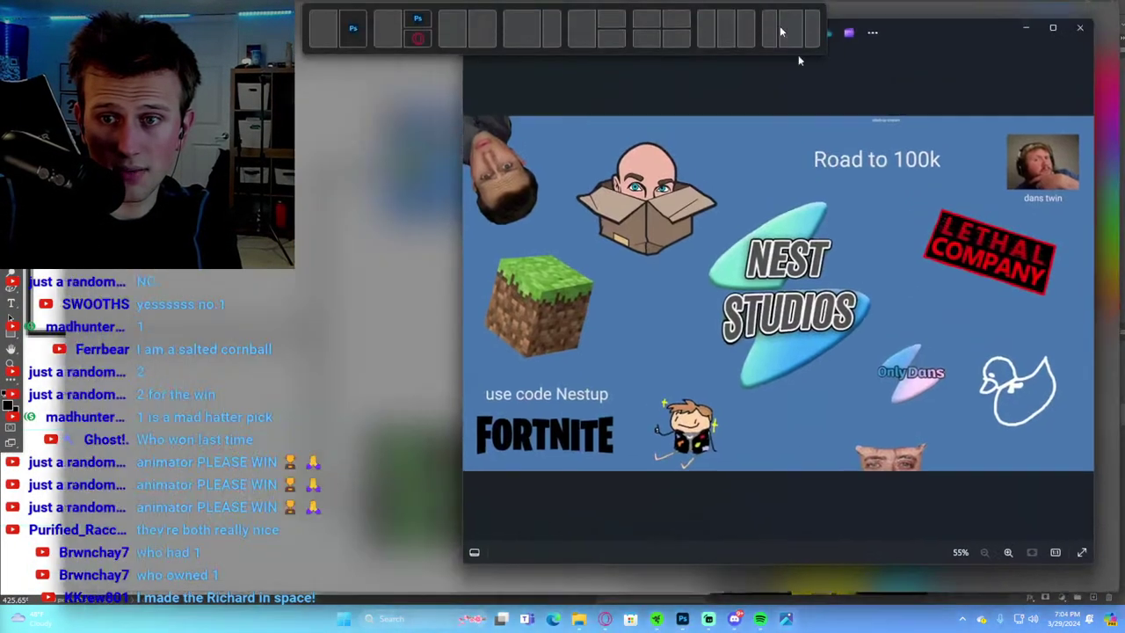
pyautogui.press('Right')
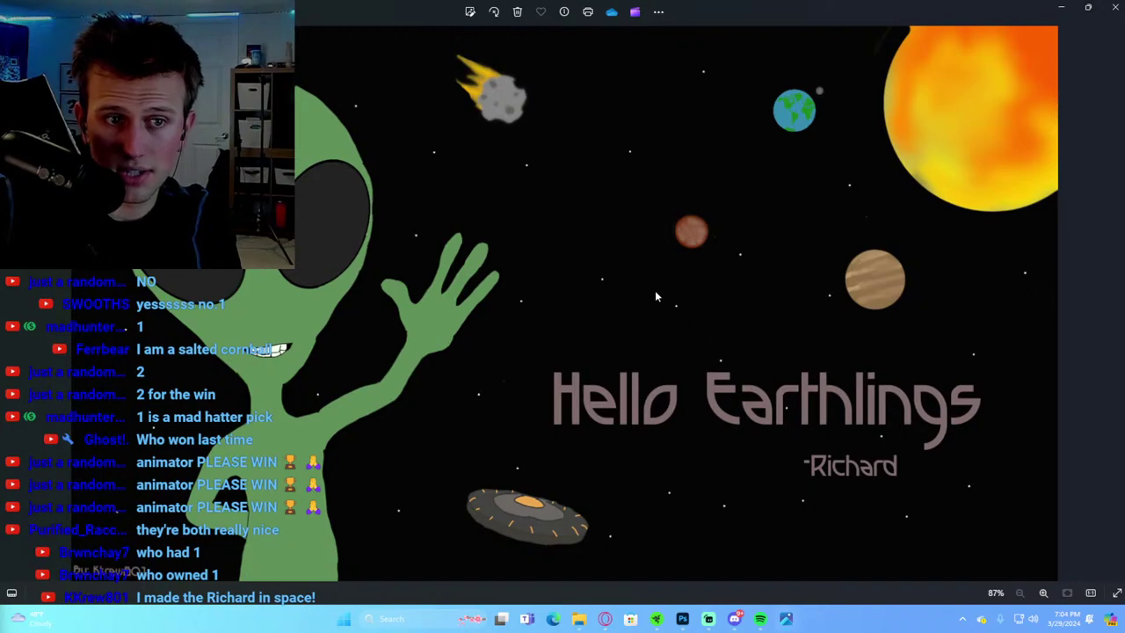
pyautogui.press('Left')
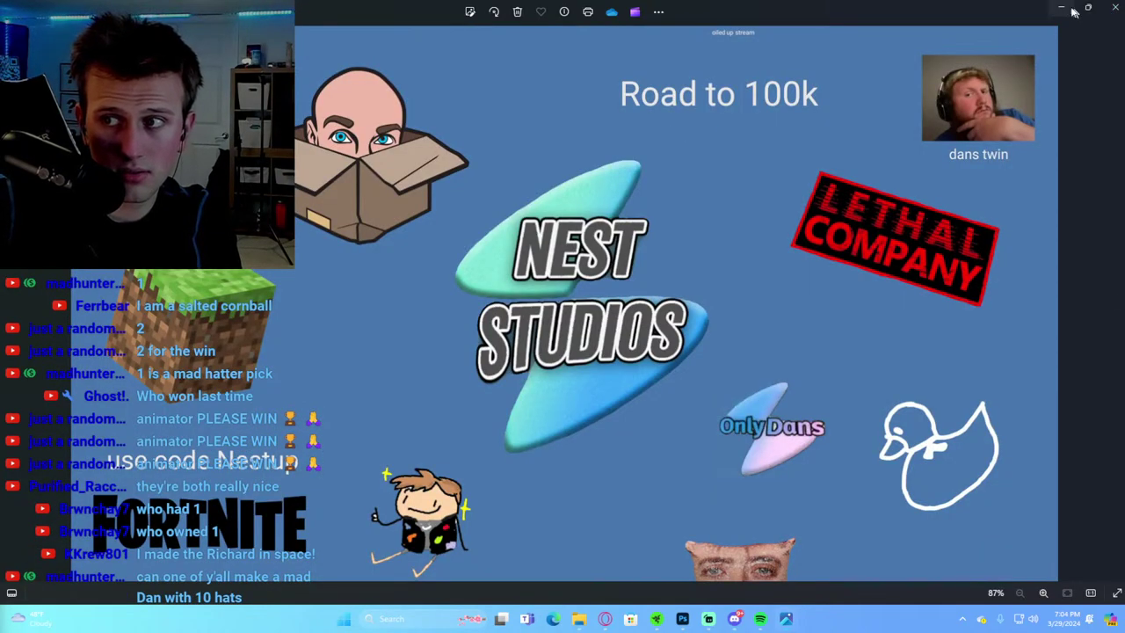
pyautogui.press('Right')
pyautogui.click(1063, 8)
pyautogui.scroll(3, 484, 197)
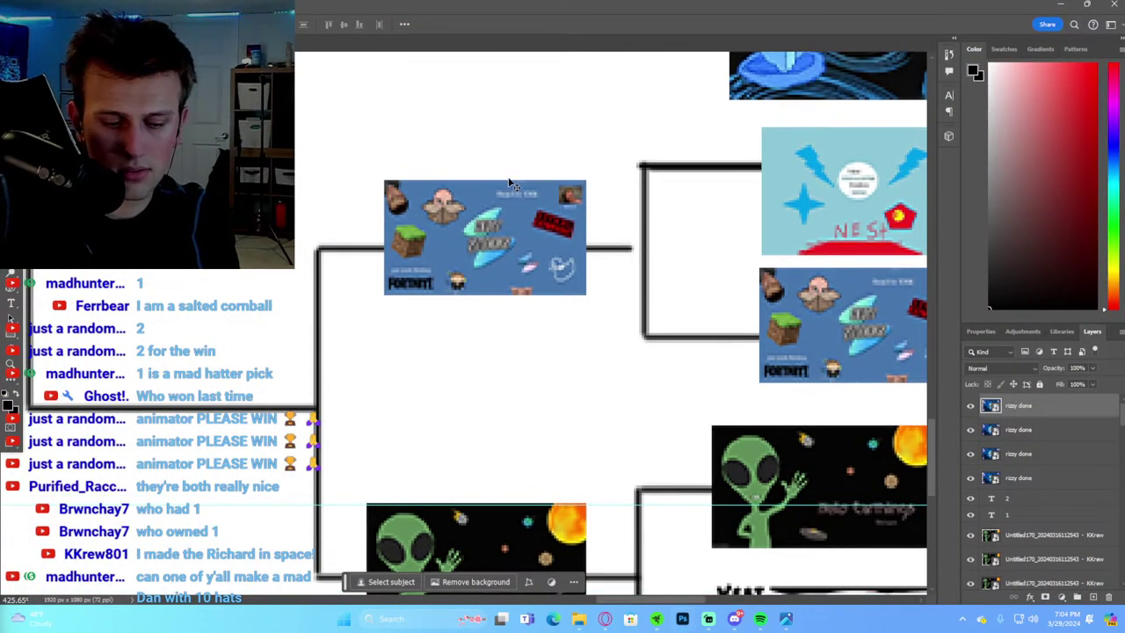
# Drag label 1 beside the Road to 100k entry and label 2 beside the alien entry
pyautogui.press('z')
pyautogui.scroll(-3, 428, 168)
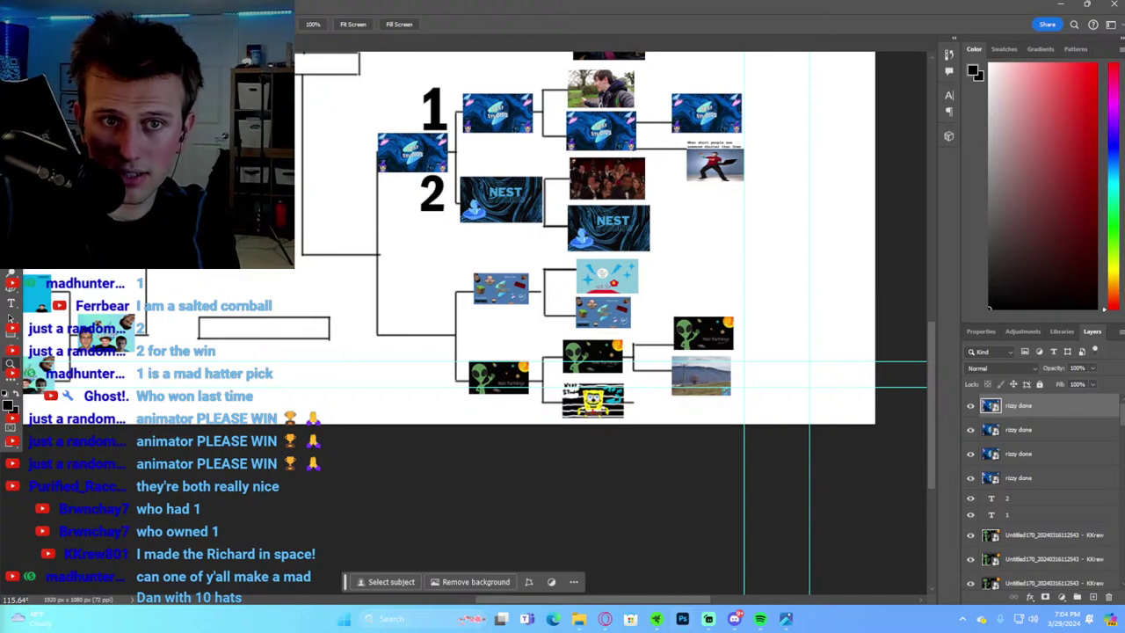
pyautogui.moveTo(433, 108); pyautogui.dragTo(463, 279)
pyautogui.moveTo(432, 182); pyautogui.dragTo(454, 368)
pyautogui.press('z')
pyautogui.scroll(5, 493, 352)
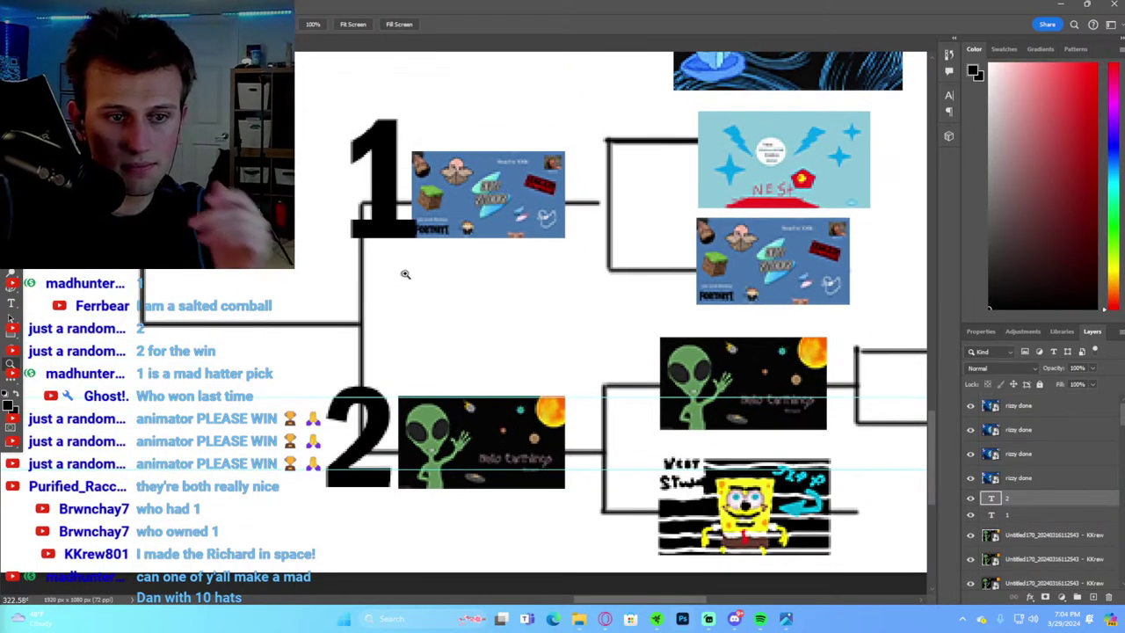
pyautogui.scroll(-1, 363, 224)
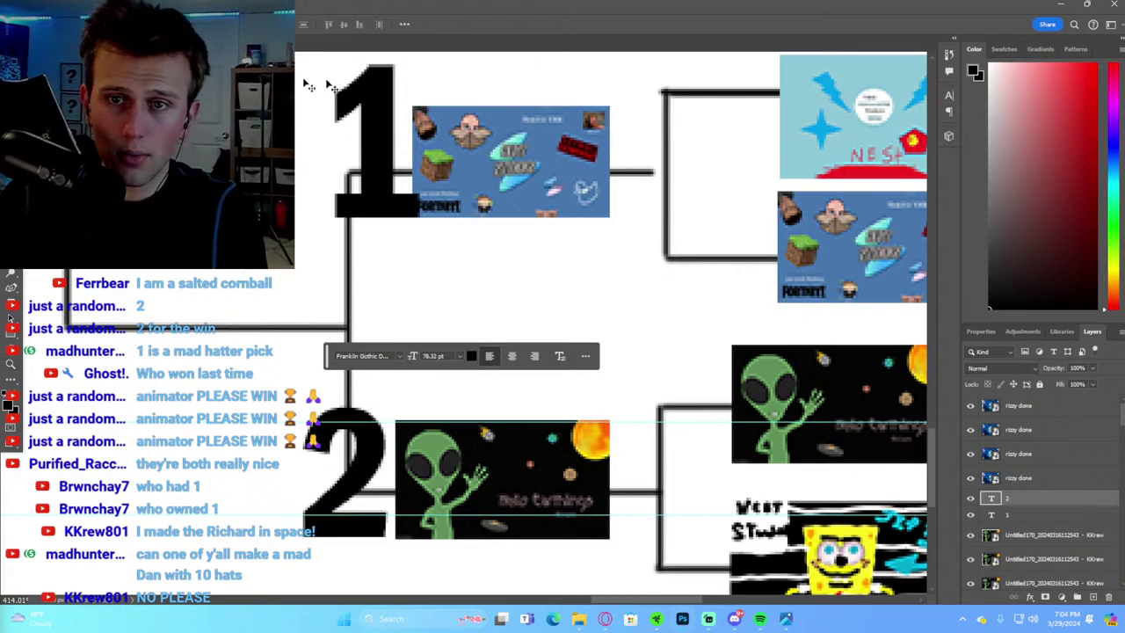
# Shift labels 1 and 2 left so they align with their entries, then deselect all layers
pyautogui.moveTo(327, 85); pyautogui.dragTo(308, 93)
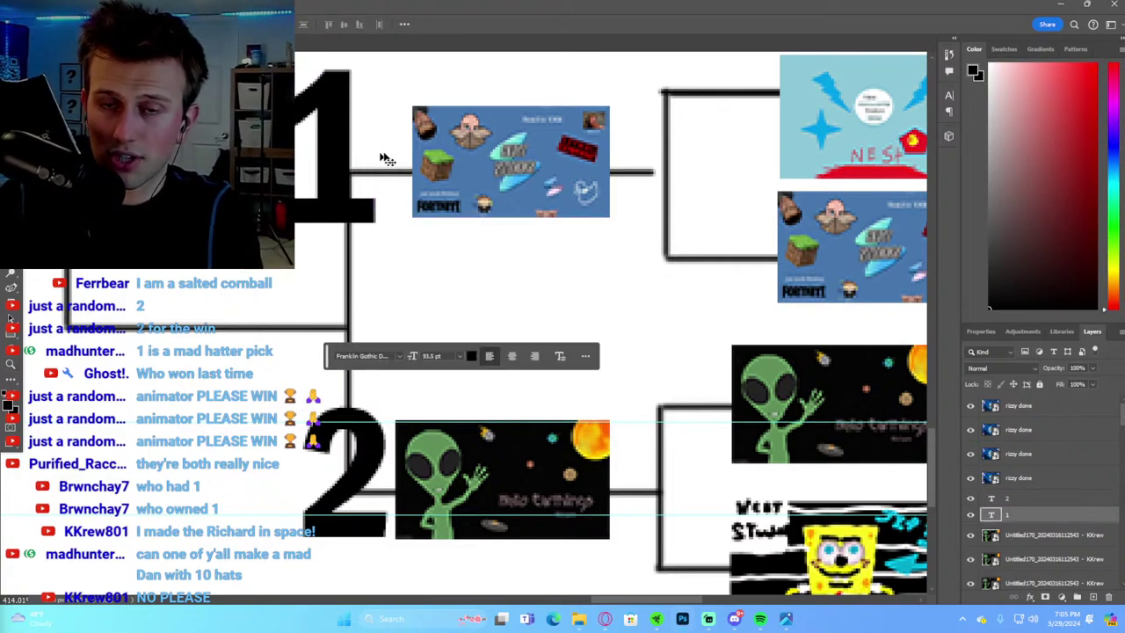
pyautogui.moveTo(386, 158); pyautogui.dragTo(314, 120)
pyautogui.moveTo(413, 418); pyautogui.dragTo(351, 402)
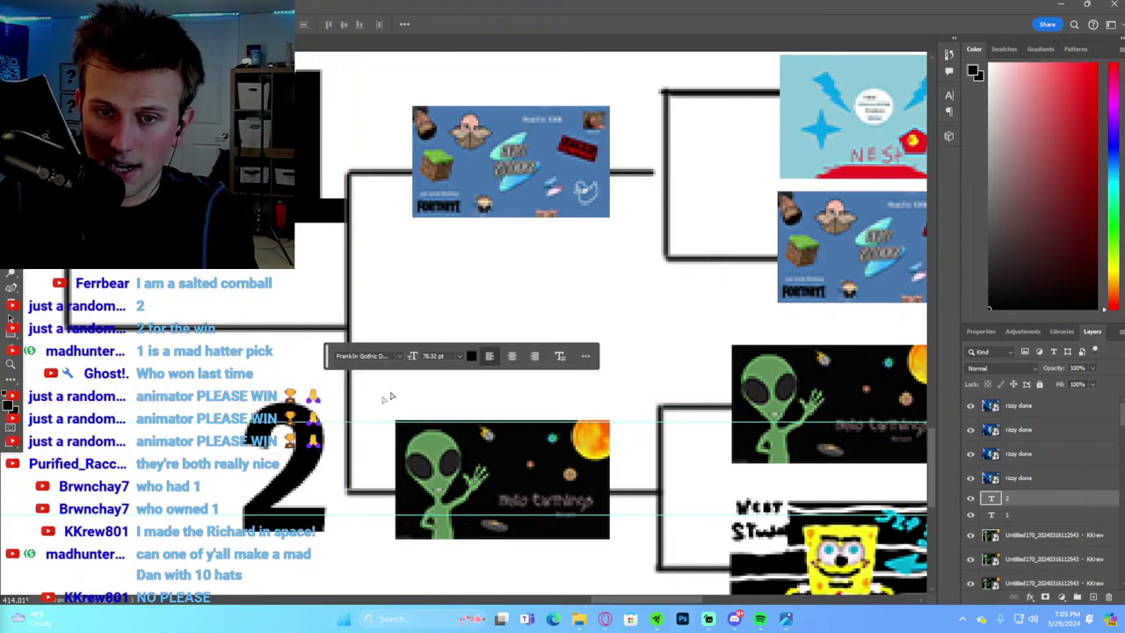
pyautogui.press('z')
pyautogui.keyDown('alt'); pyautogui.click(400, 389); pyautogui.keyUp('alt')
pyautogui.click(339, 315)
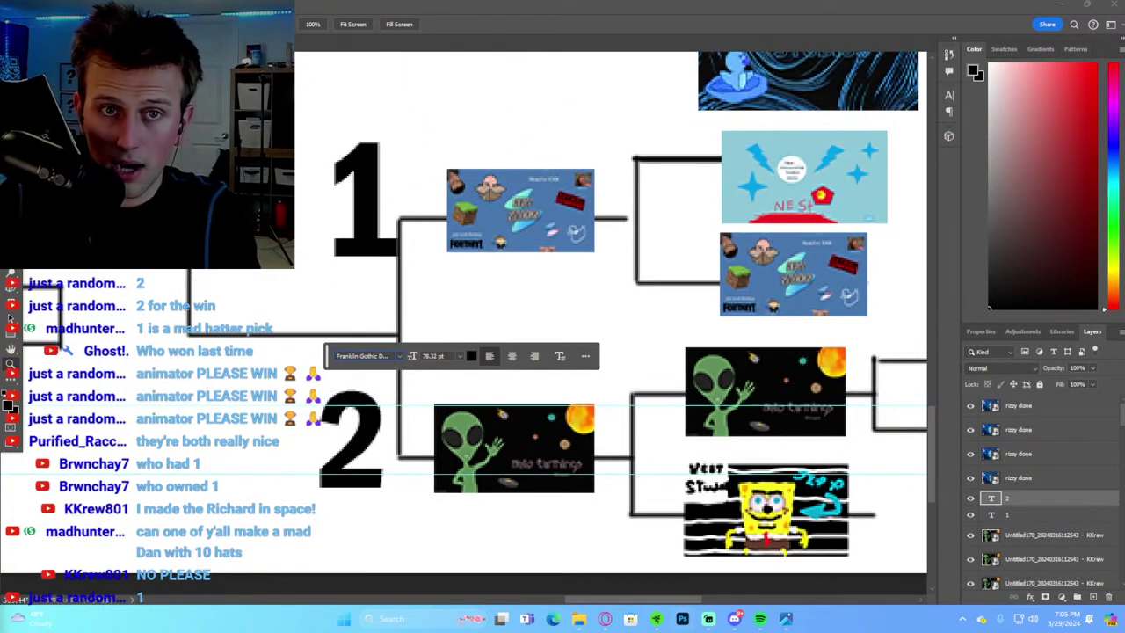
pyautogui.click(1015, 577)
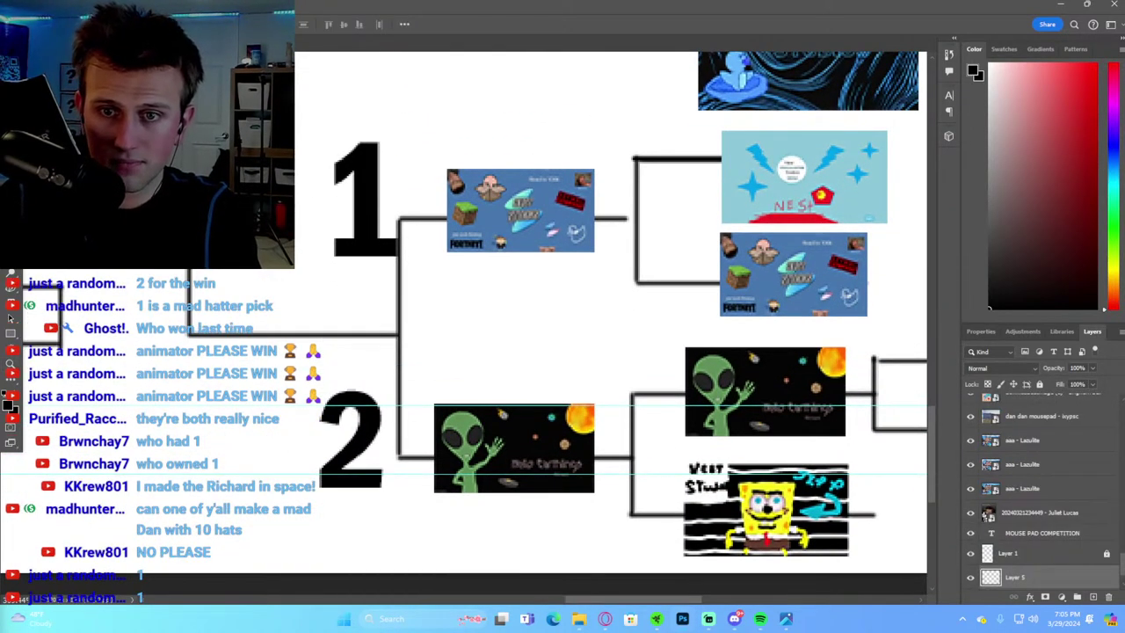
pyautogui.keyDown('ctrl'); pyautogui.click(1016, 577); pyautogui.keyUp('ctrl')
pyautogui.scroll(-2, 388, 231)
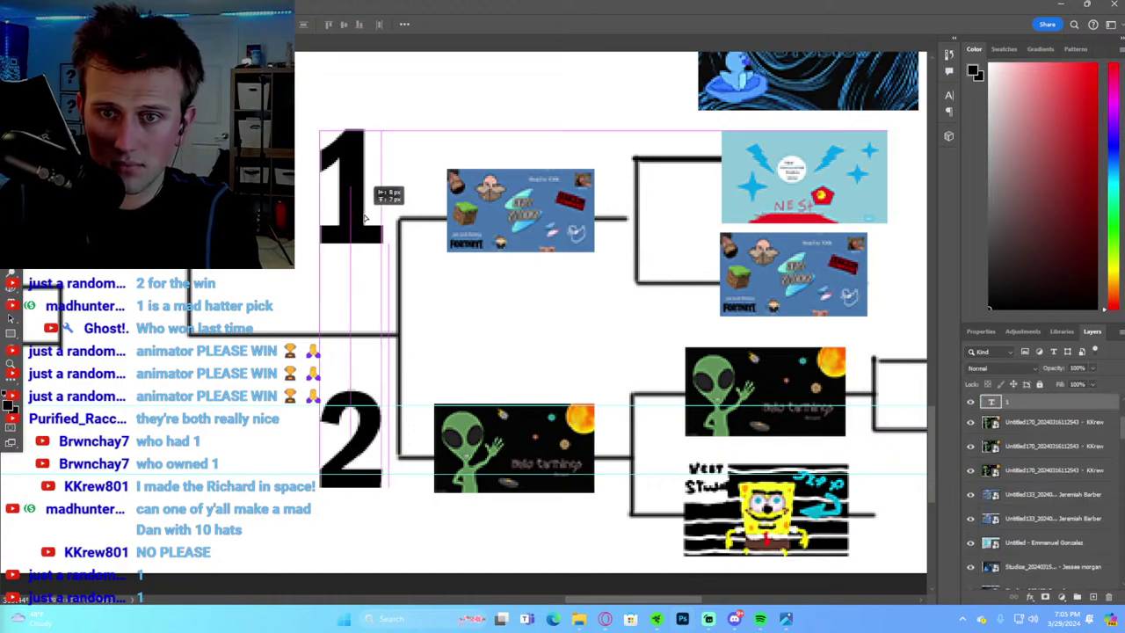
pyautogui.scroll(-1, 390, 365)
pyautogui.scroll(3, 390, 365)
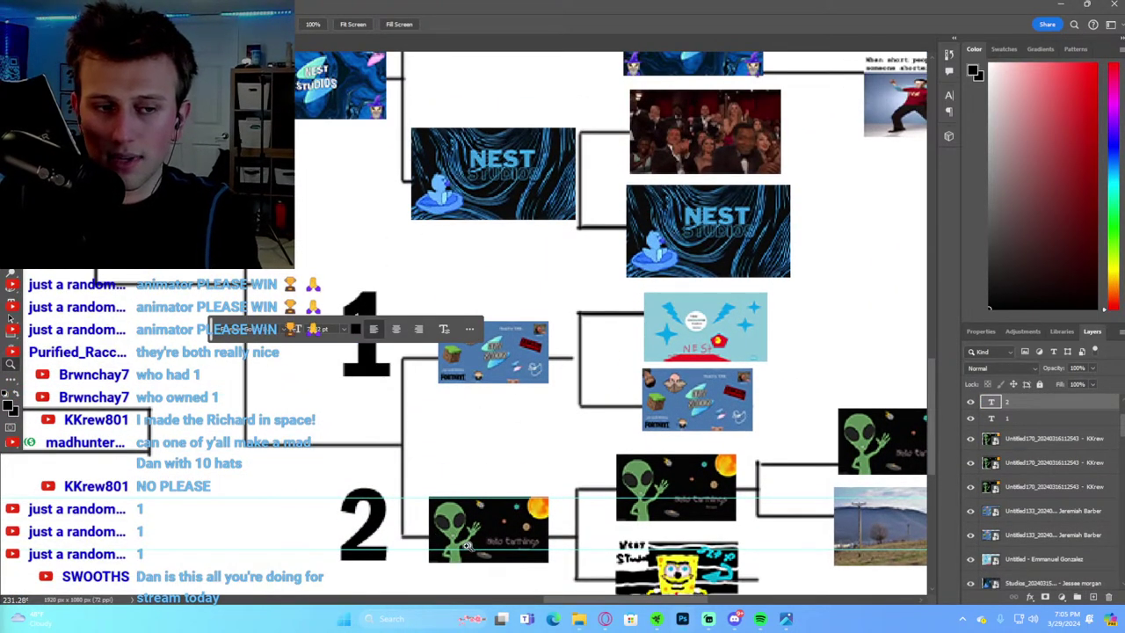
pyautogui.click(559, 609)
pyautogui.moveTo(564, 600); pyautogui.dragTo(553, 593)
pyautogui.scroll(-1, 477, 486)
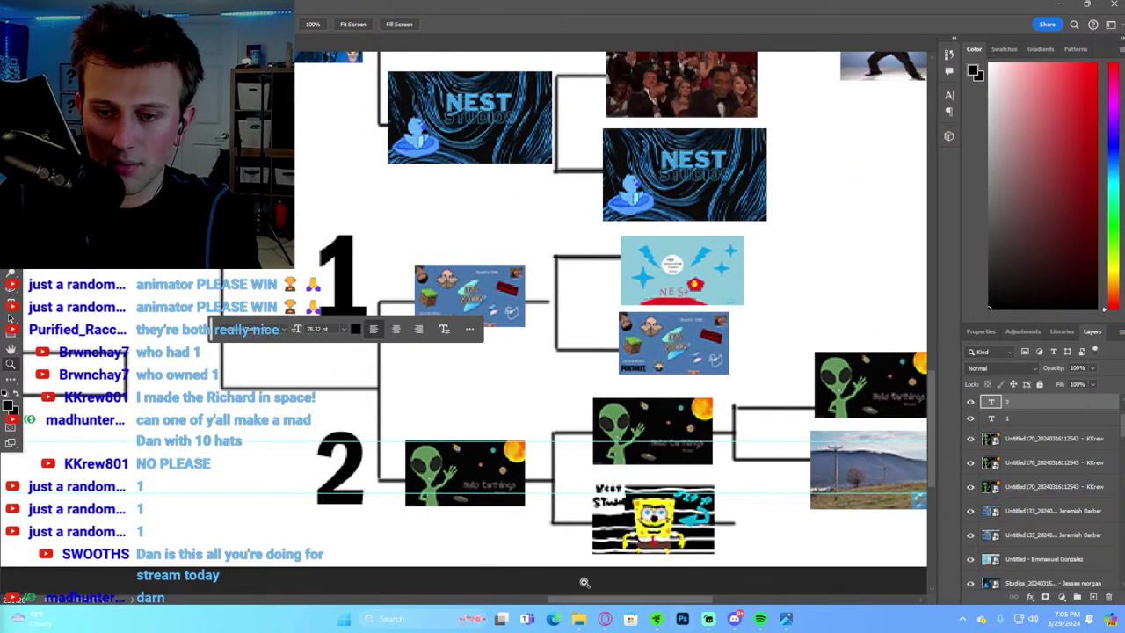
pyautogui.hscroll(-3, 478, 486)
pyautogui.hscroll(1, 588, 432)
pyautogui.scroll(-3, 585, 411)
pyautogui.scroll(2, 593, 400)
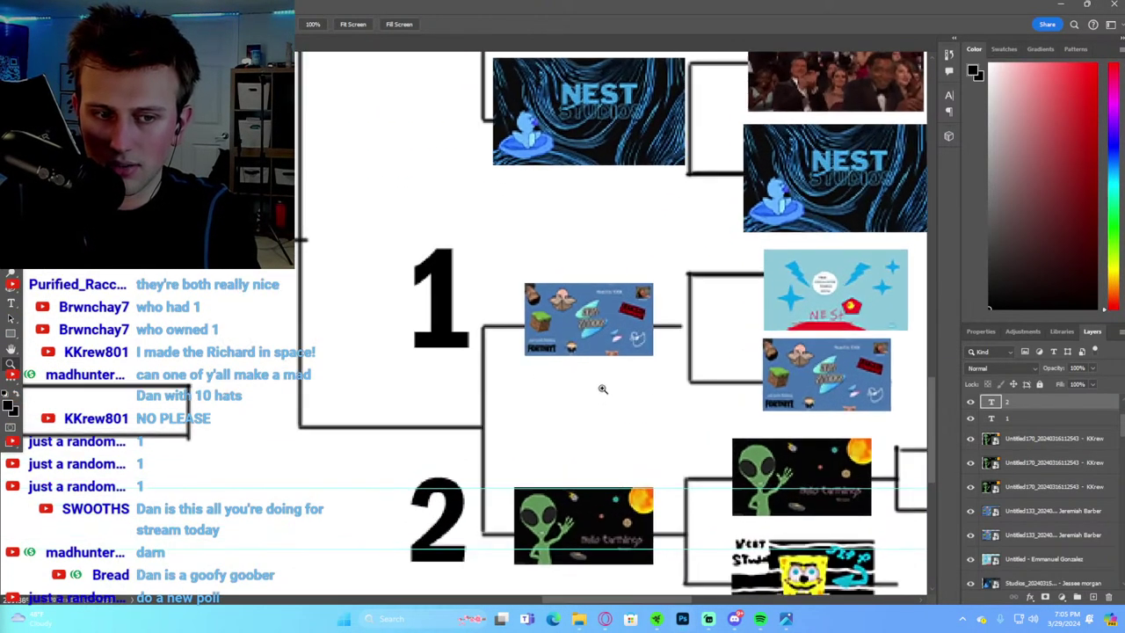
pyautogui.scroll(-3, 653, 432)
pyautogui.scroll(-2, 580, 375)
pyautogui.scroll(-3, 579, 375)
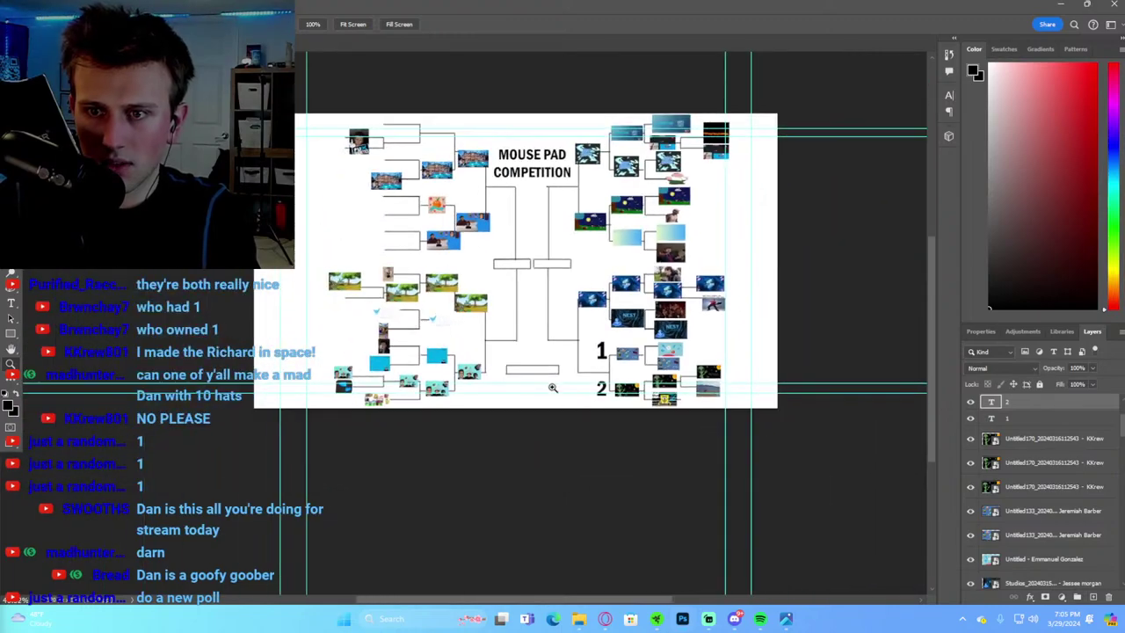
pyautogui.scroll(5, 583, 364)
pyautogui.scroll(-2, 606, 352)
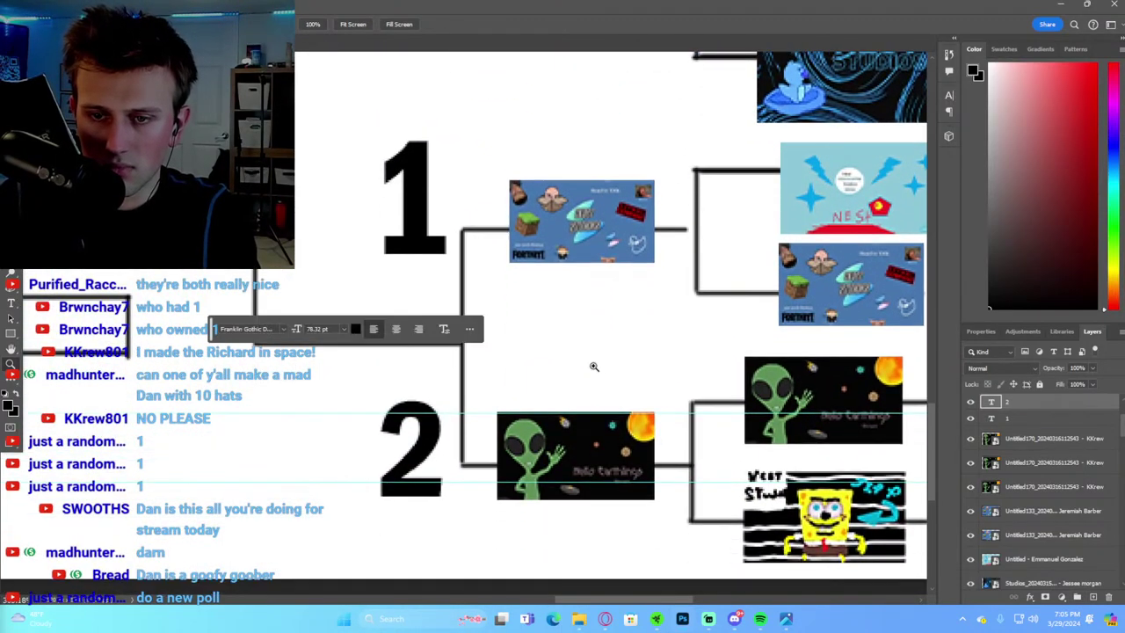
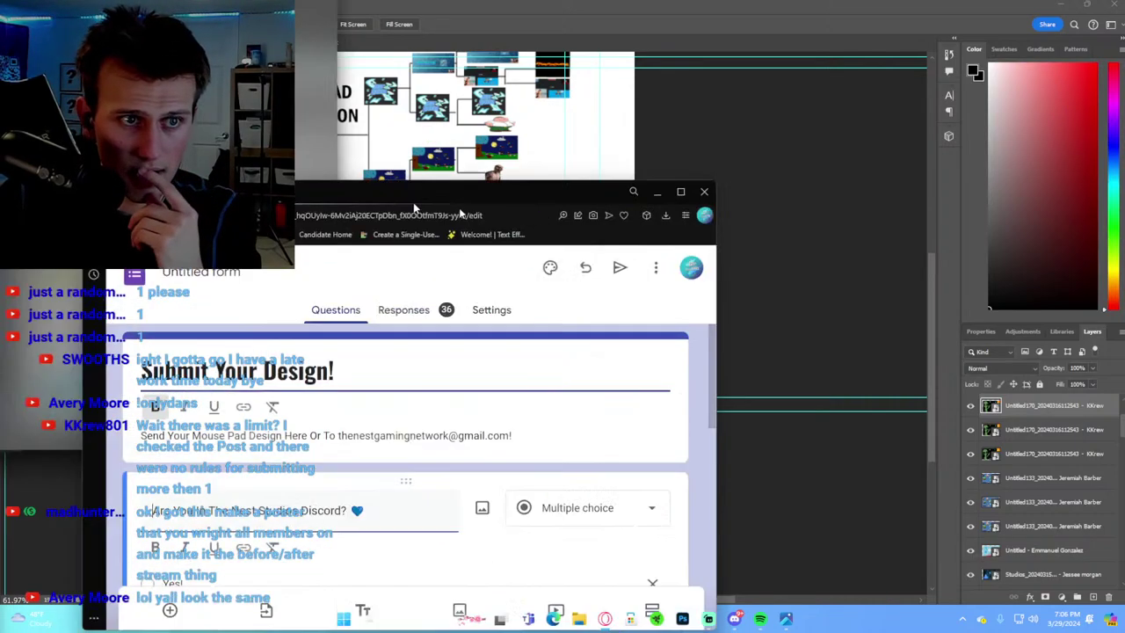
# Move the Google Form window beside the poster and open its submitted responses
pyautogui.moveTo(413, 202); pyautogui.dragTo(777, 97)
pyautogui.click(788, 206)
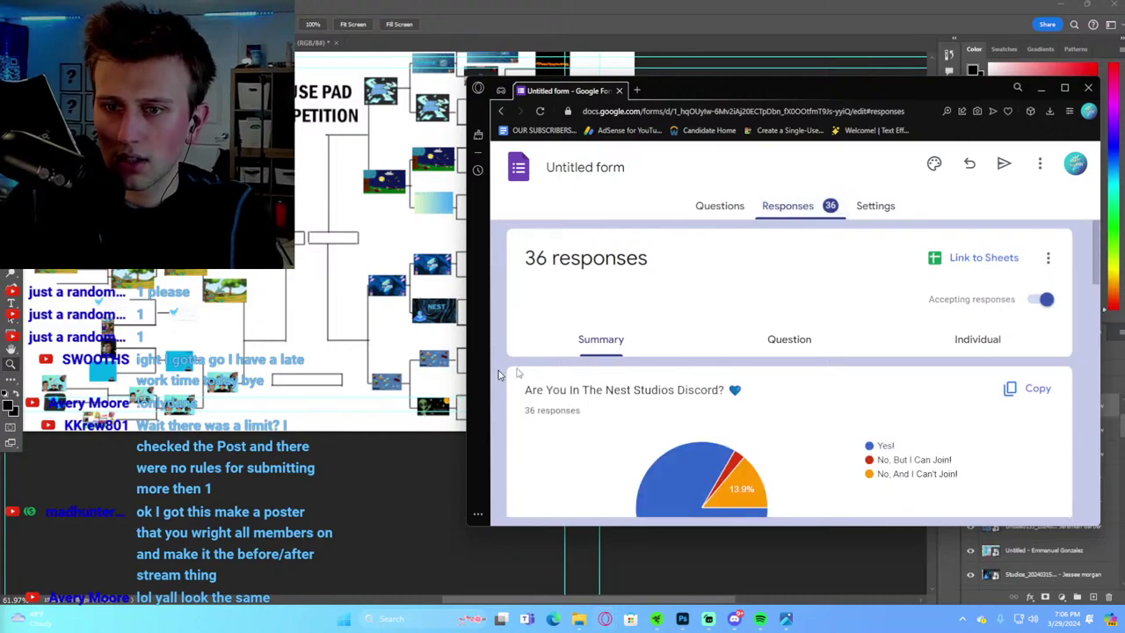
# Return to the bracket poster and zoom in on the title
pyautogui.click(552, 619)
pyautogui.scroll(5, 699, 211)
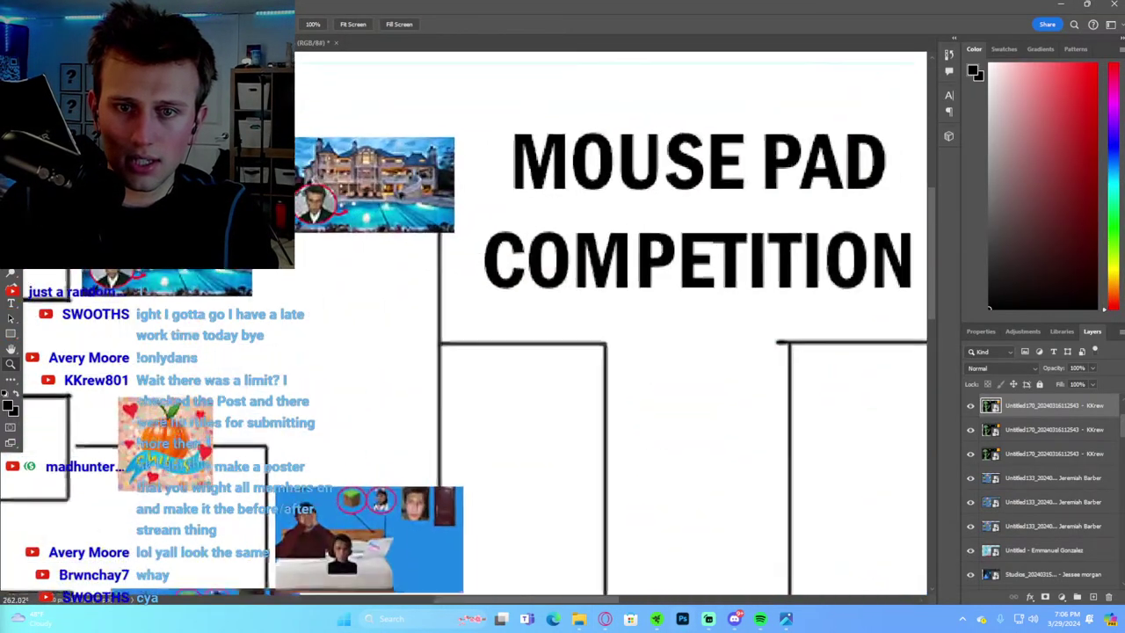
pyautogui.scroll(2, 334, 319)
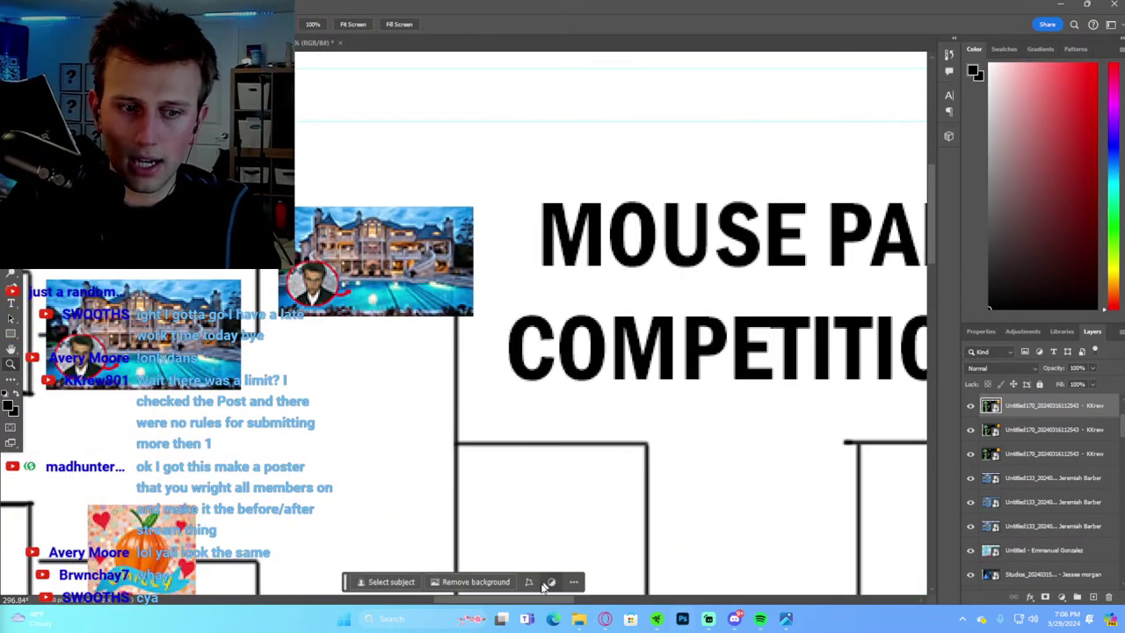
pyautogui.scroll(1, 544, 587)
# Bring the form responses window back up from the taskbar
pyautogui.moveTo(792, 627)
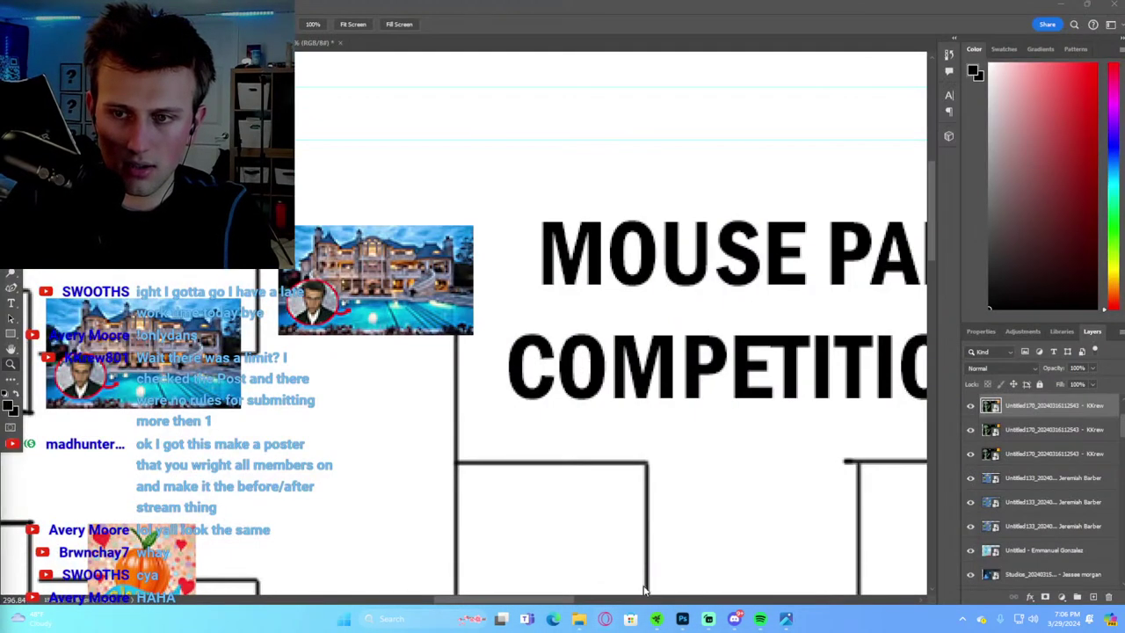
pyautogui.moveTo(601, 621)
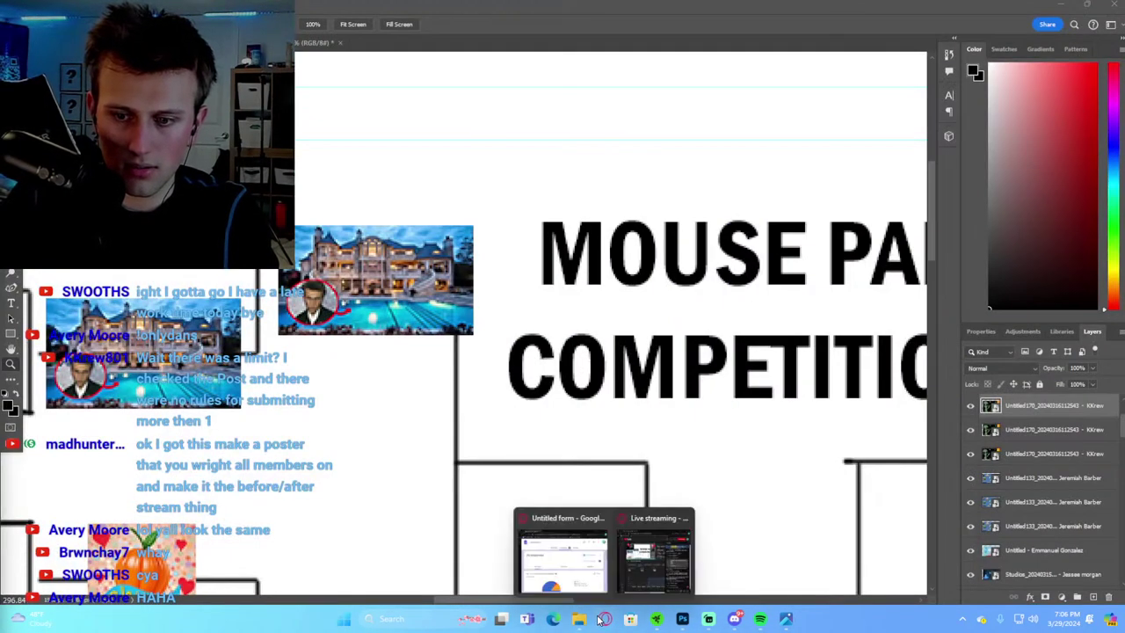
pyautogui.click(563, 552)
# Scroll the uploaded design files list, preview one file, then close its tab
pyautogui.moveTo(741, 97)
pyautogui.mouseDown()
pyautogui.moveTo(751, 88)
pyautogui.moveTo(745, 115)
pyautogui.mouseUp()
pyautogui.scroll(-10, 774, 272)
pyautogui.scroll(4, 779, 284)
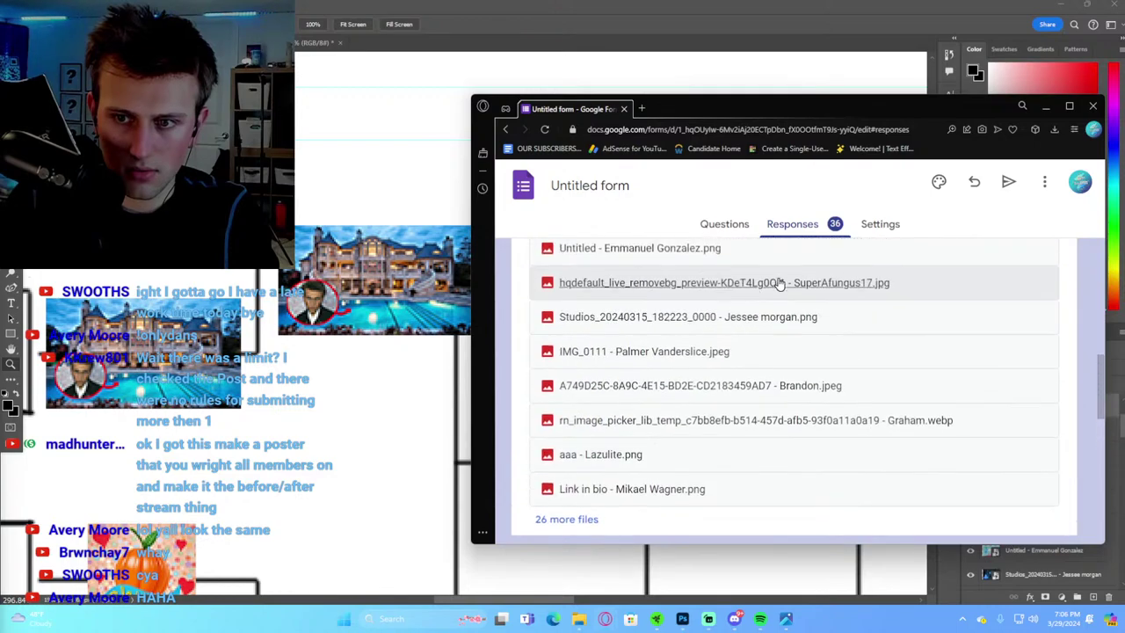
pyautogui.scroll(-5, 746, 270)
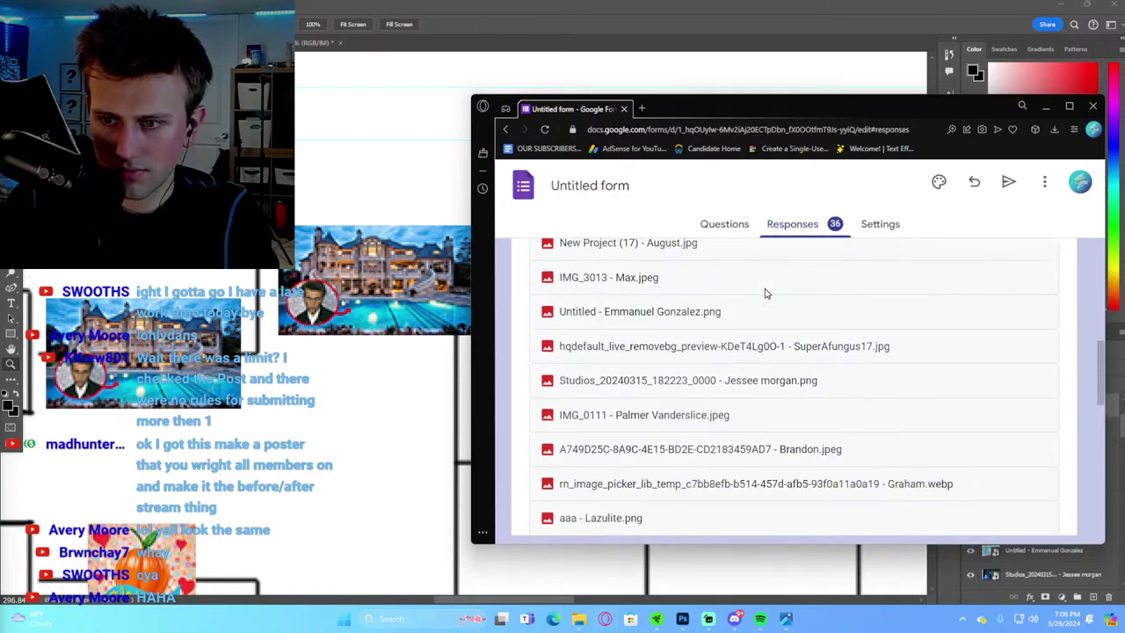
pyautogui.scroll(2, 601, 361)
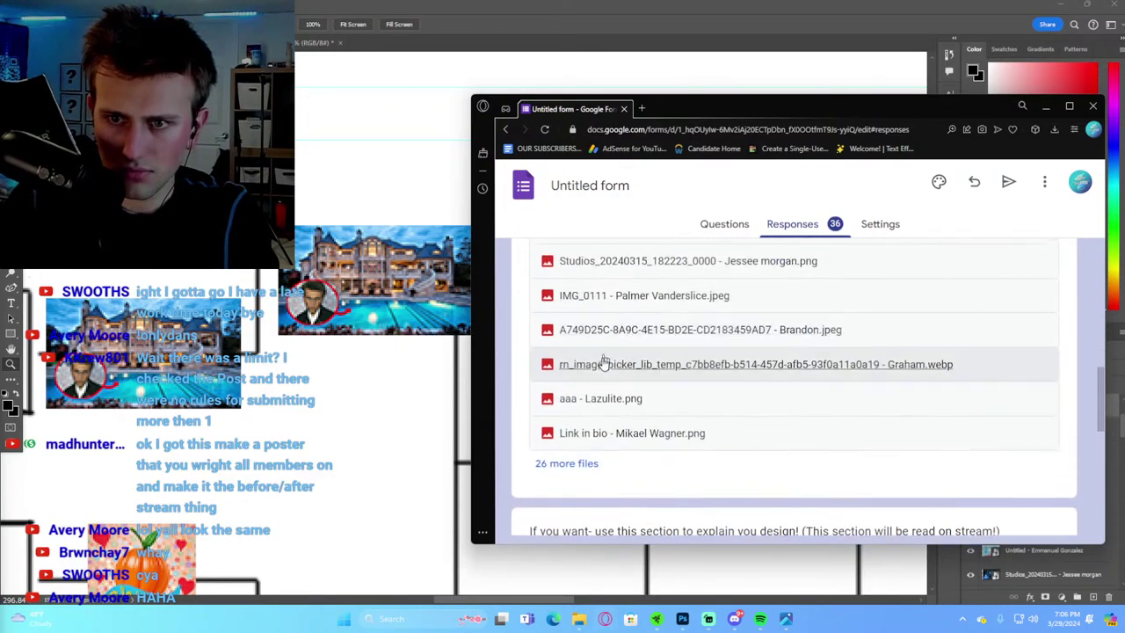
pyautogui.click(592, 396)
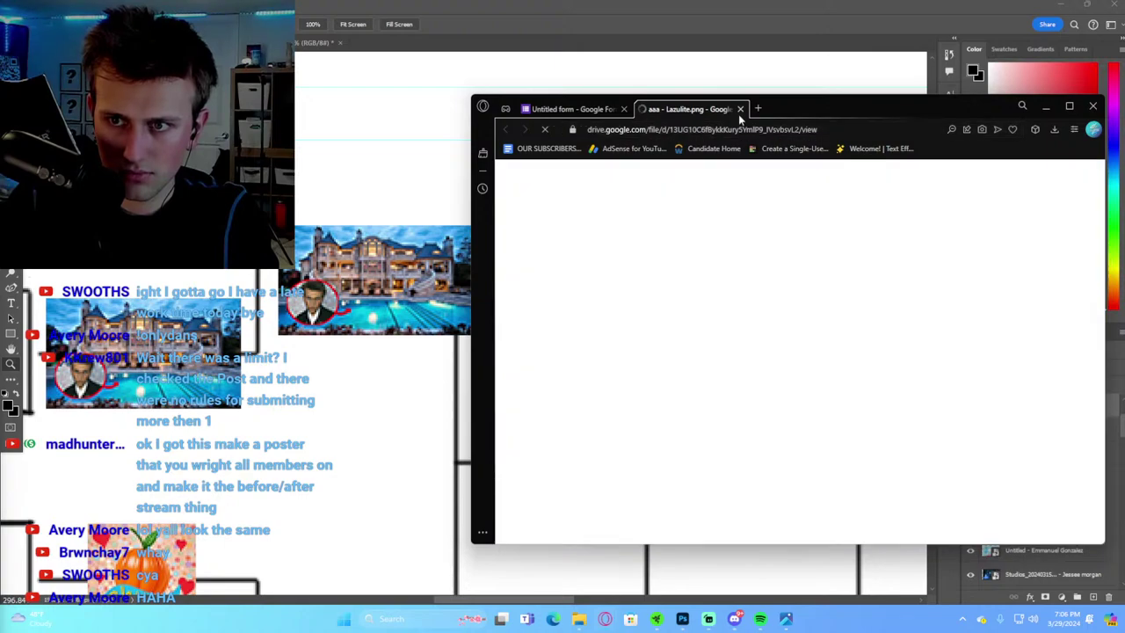
pyautogui.hotkey('ctrl', 'w')
# Move the responses window over the poster and maximize it
pyautogui.scroll(-1, 681, 347)
pyautogui.scroll(-4, 668, 343)
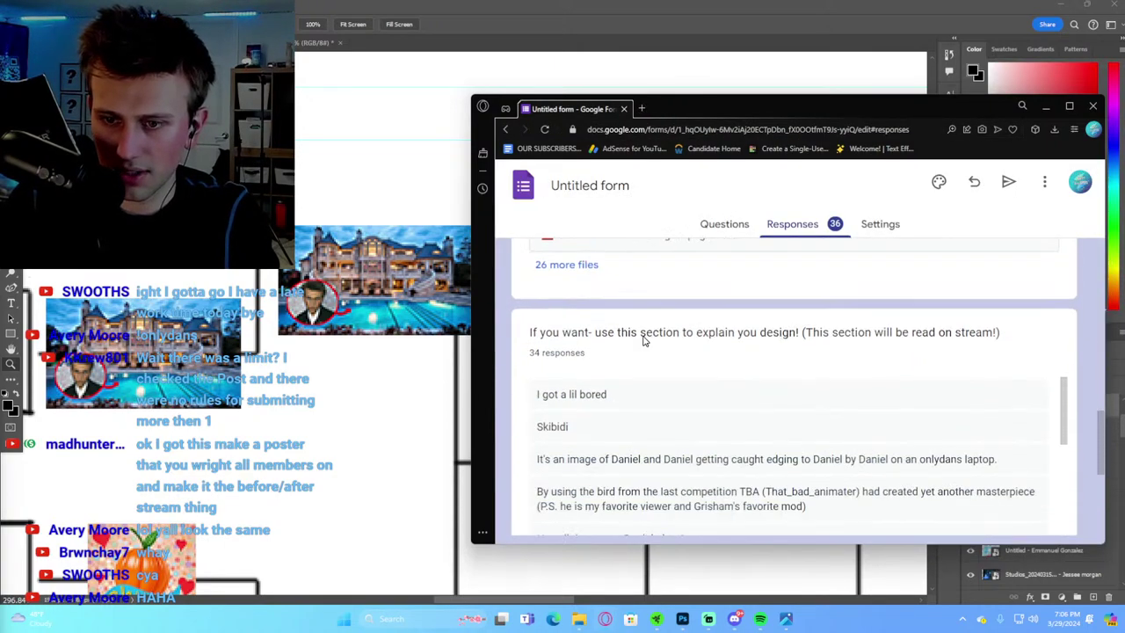
pyautogui.scroll(5, 658, 322)
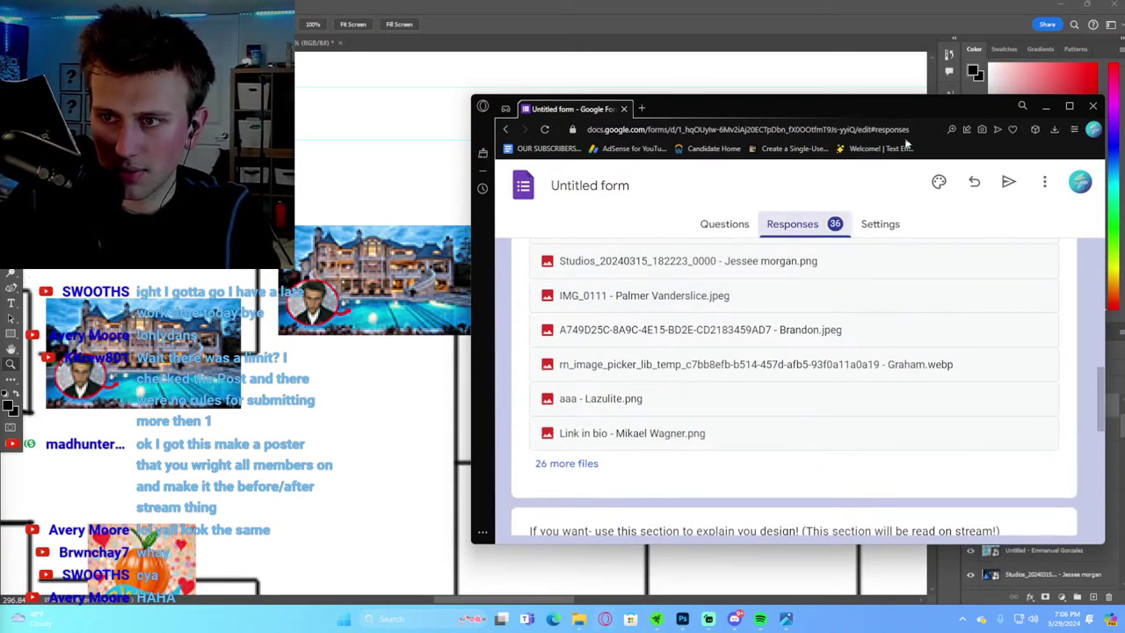
pyautogui.moveTo(899, 109); pyautogui.dragTo(599, 233)
pyautogui.click(768, 230)
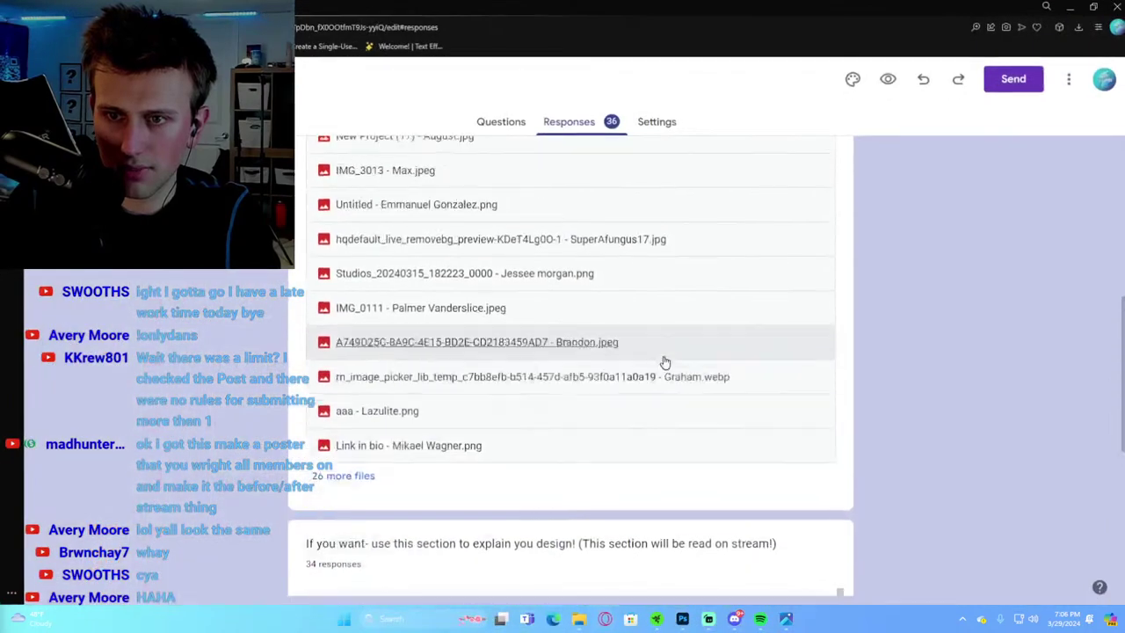
pyautogui.scroll(5, 650, 352)
# Toggle the responses between Question and Individual views, settling on Individual
pyautogui.click(582, 262)
pyautogui.click(707, 260)
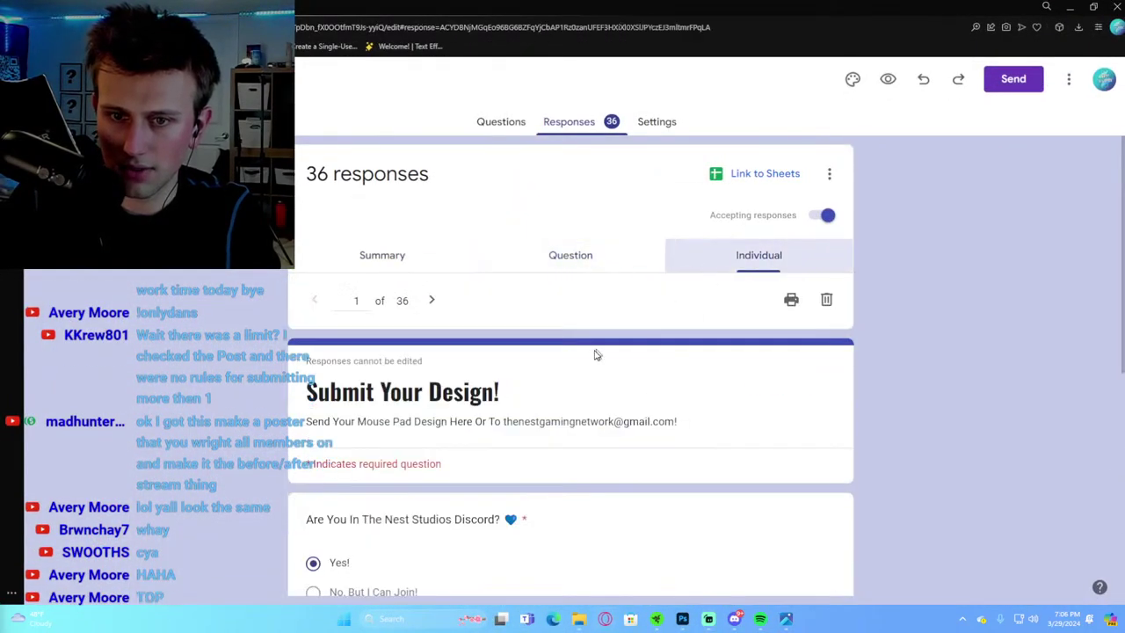
pyautogui.scroll(-4, 581, 352)
pyautogui.scroll(5, 563, 343)
pyautogui.click(571, 257)
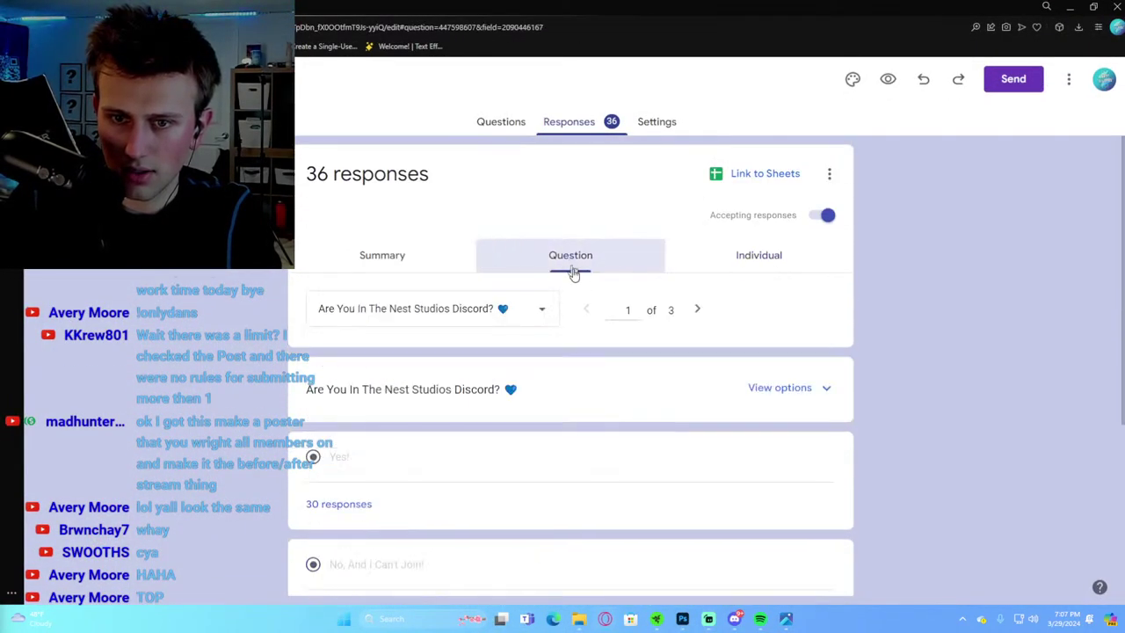
pyautogui.scroll(-3, 656, 321)
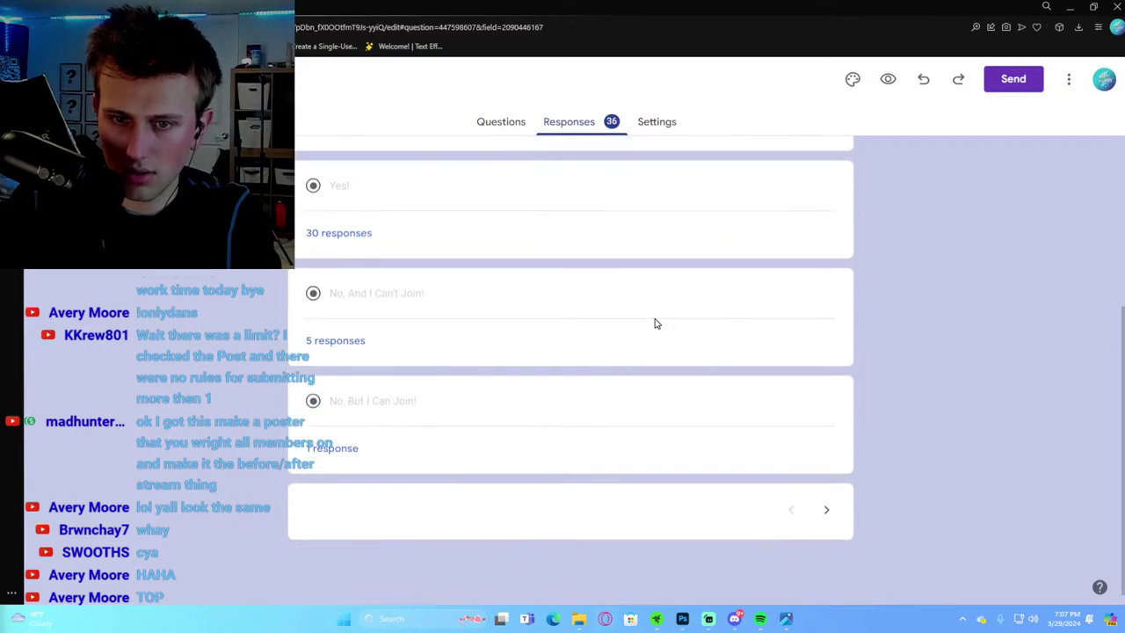
pyautogui.scroll(3, 655, 322)
pyautogui.click(759, 255)
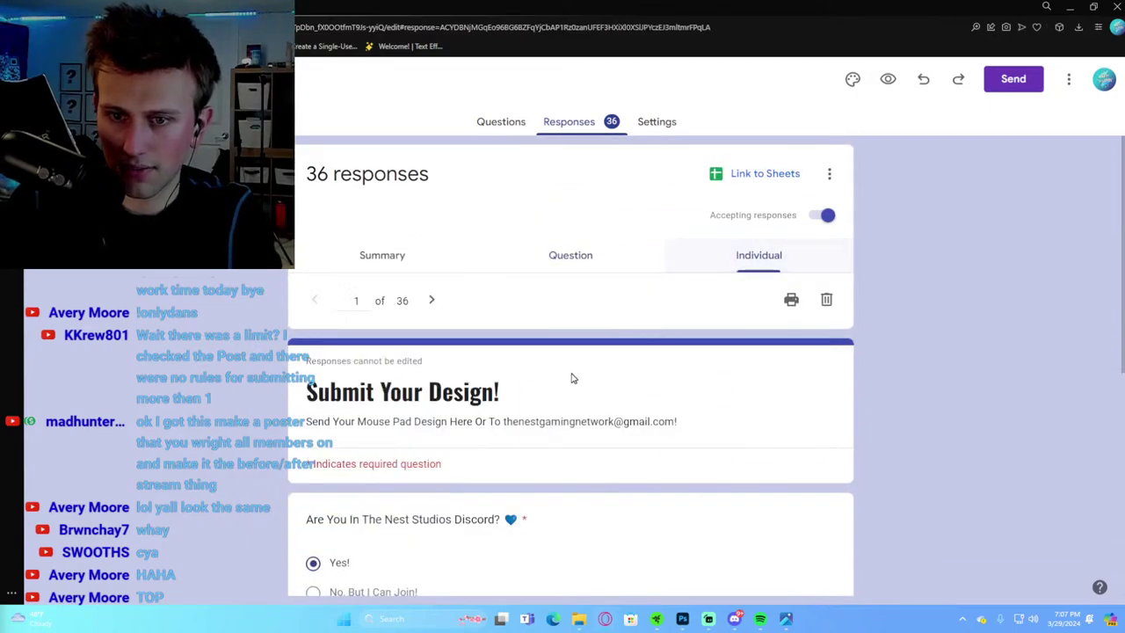
pyautogui.scroll(-1, 448, 231)
# Page forward through individual submissions 2 to 6 of 36
pyautogui.click(437, 186)
pyautogui.scroll(-3, 461, 270)
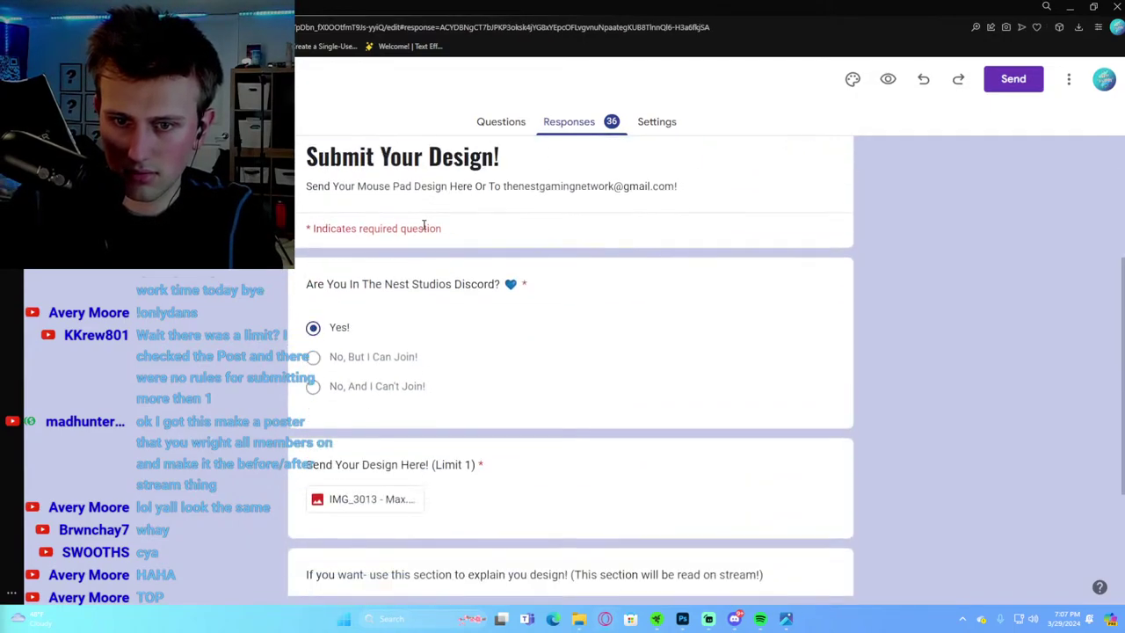
pyautogui.scroll(3, 432, 263)
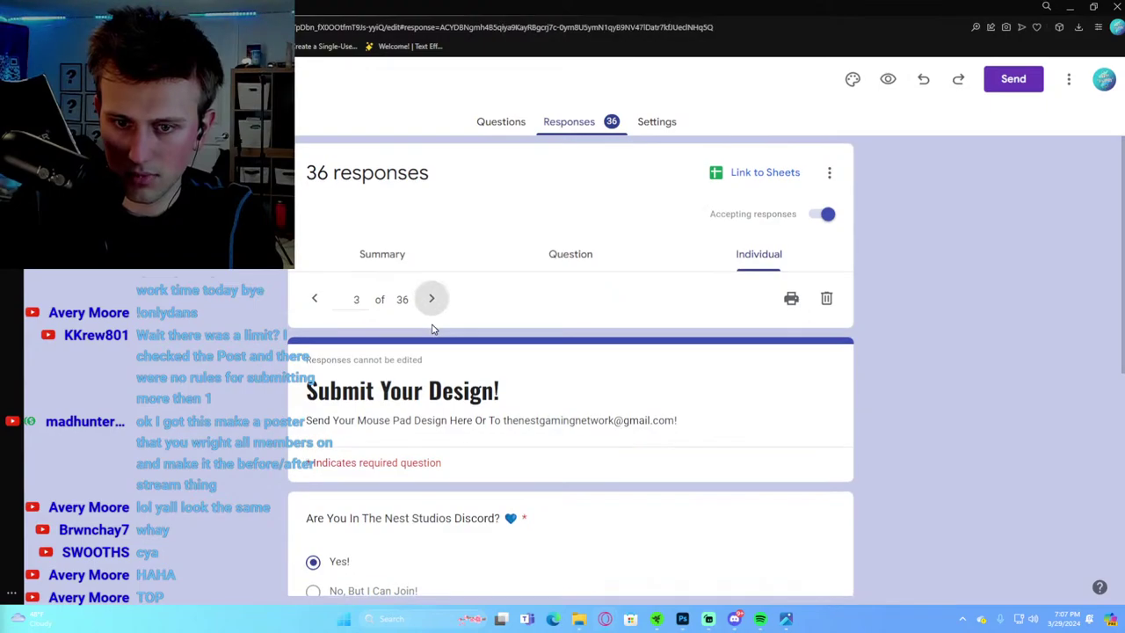
pyautogui.click(430, 296)
pyautogui.scroll(-4, 437, 316)
pyautogui.scroll(3, 435, 316)
pyautogui.click(430, 299)
pyautogui.scroll(-4, 447, 329)
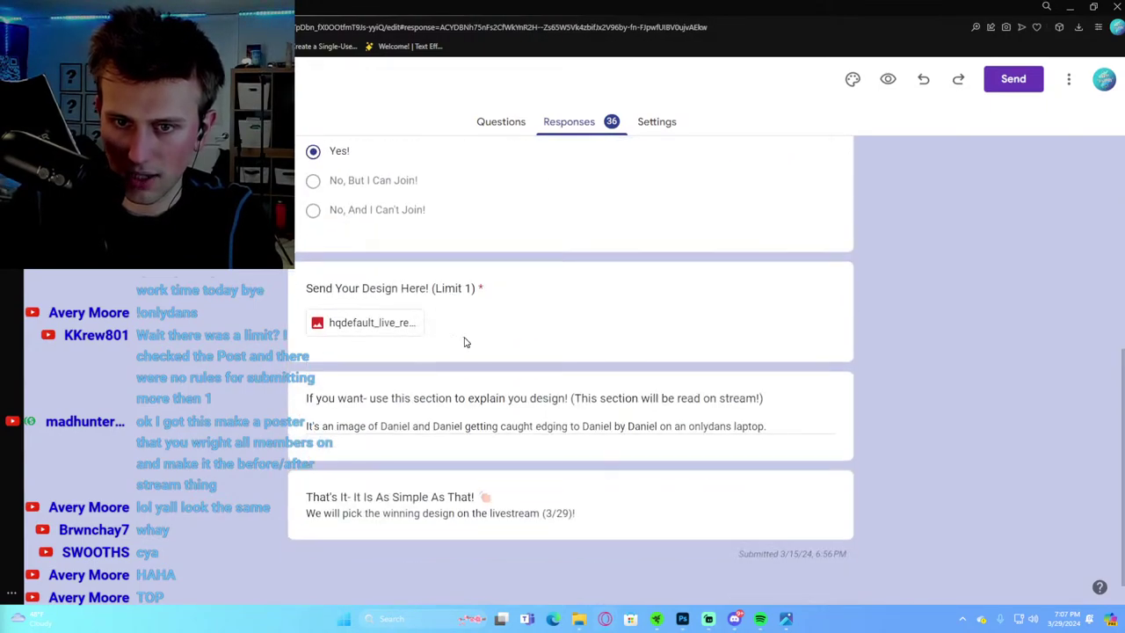
pyautogui.scroll(2, 453, 290)
pyautogui.scroll(2, 440, 251)
pyautogui.click(430, 183)
pyautogui.scroll(2, 427, 251)
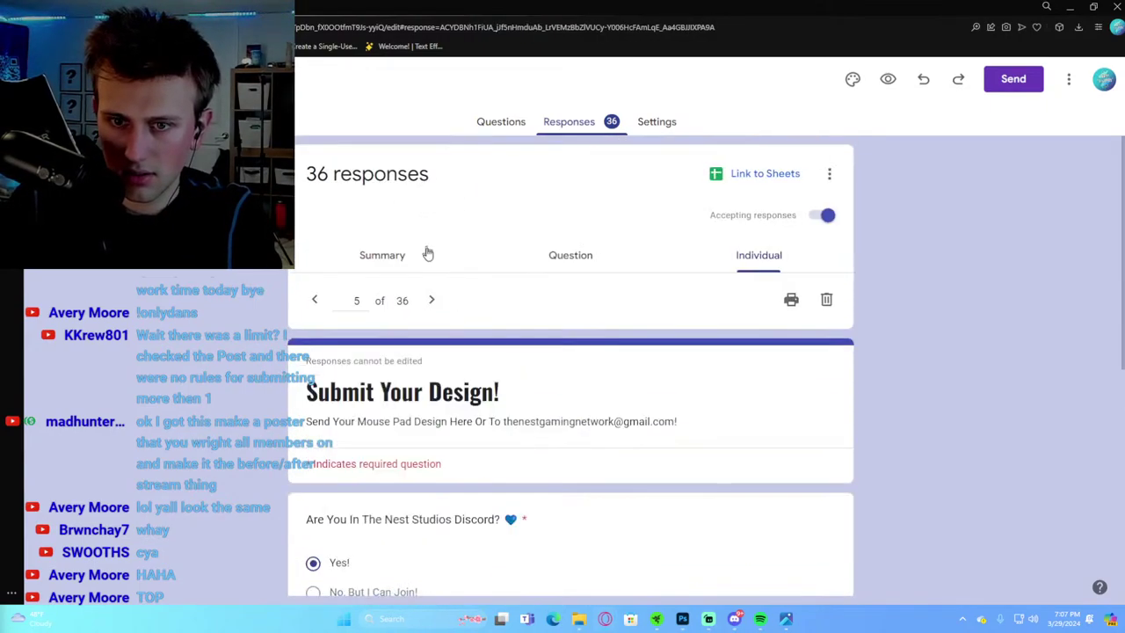
pyautogui.scroll(-4, 427, 252)
pyautogui.scroll(4, 428, 226)
pyautogui.click(431, 301)
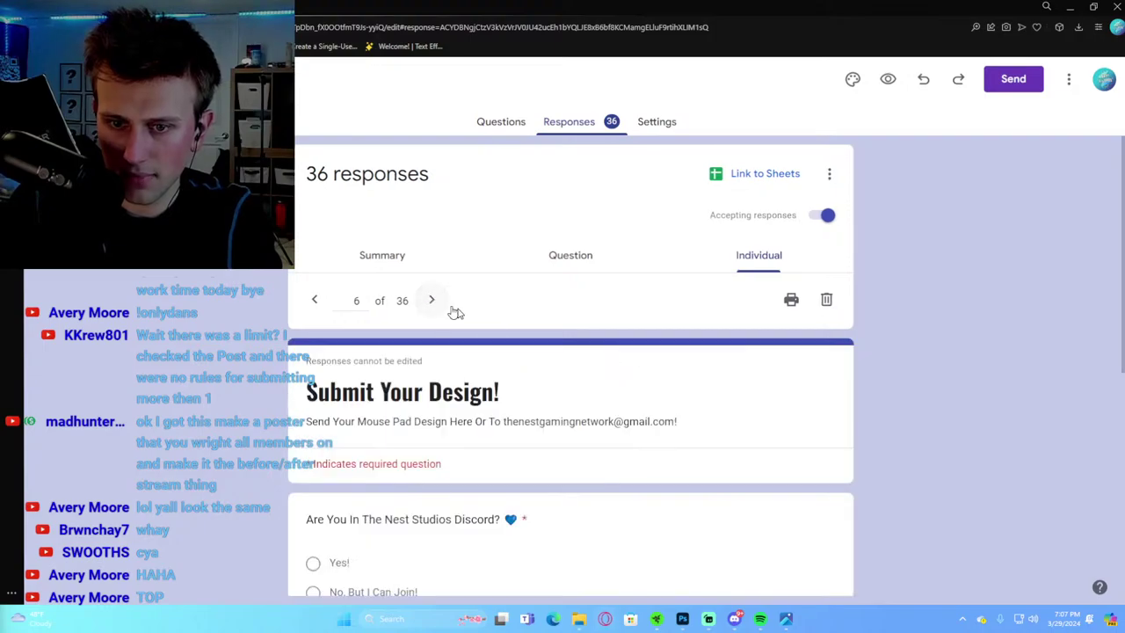
pyautogui.scroll(-4, 467, 357)
pyautogui.scroll(-1, 369, 351)
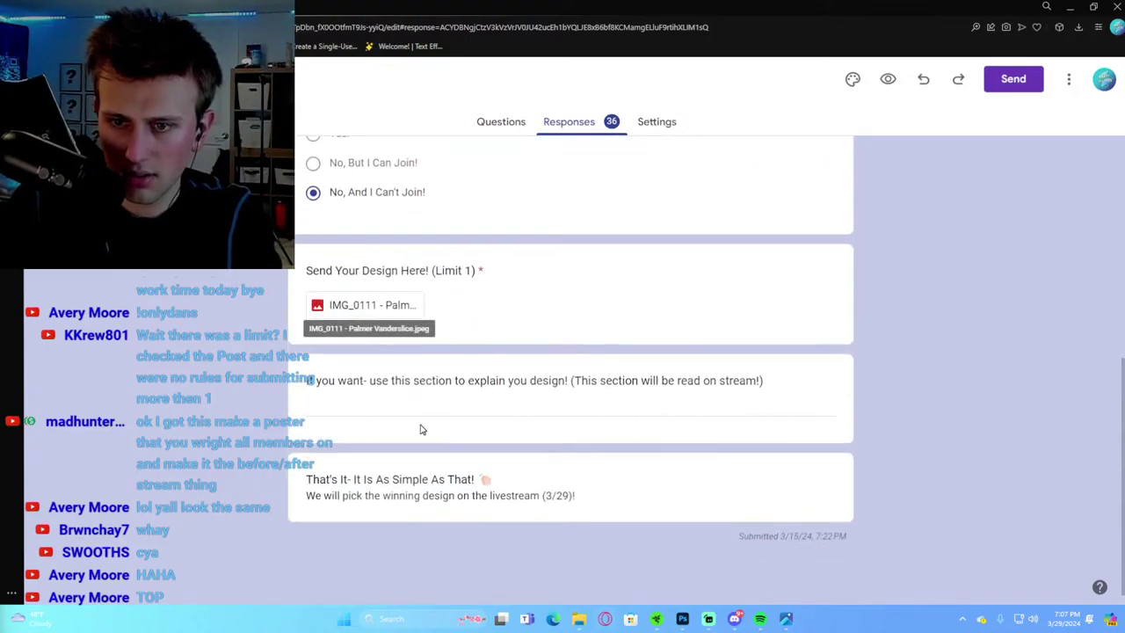
# Highlight and read the design explanation answer on the current submission
pyautogui.moveTo(321, 379); pyautogui.dragTo(520, 381)
pyautogui.click(531, 413)
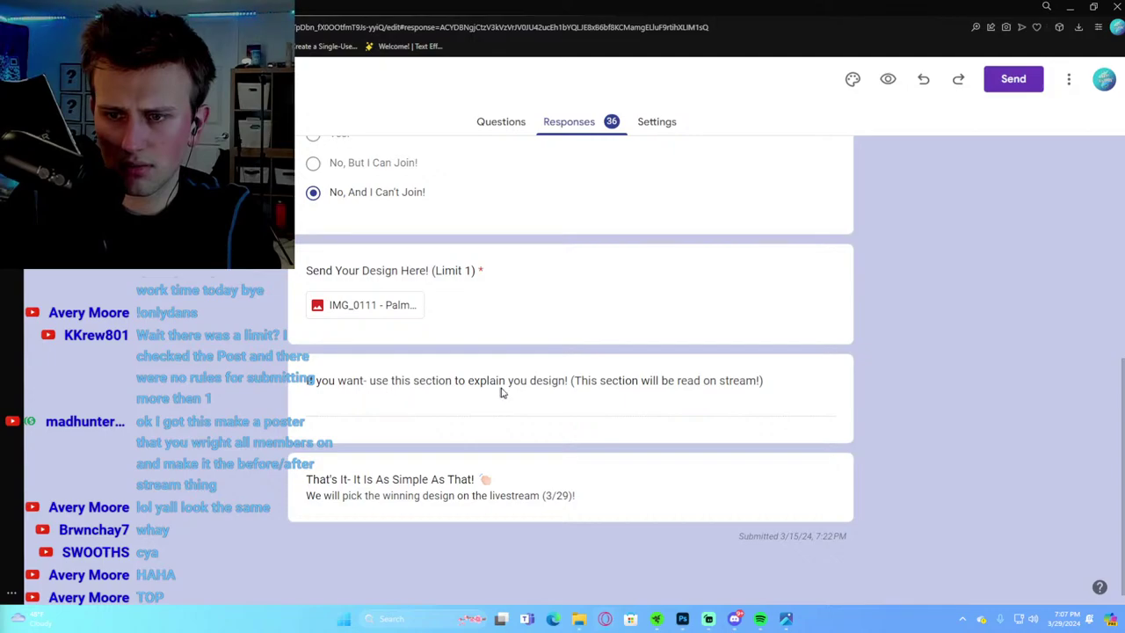
pyautogui.scroll(10, 501, 392)
pyautogui.moveTo(791, 6); pyautogui.dragTo(0, 159)
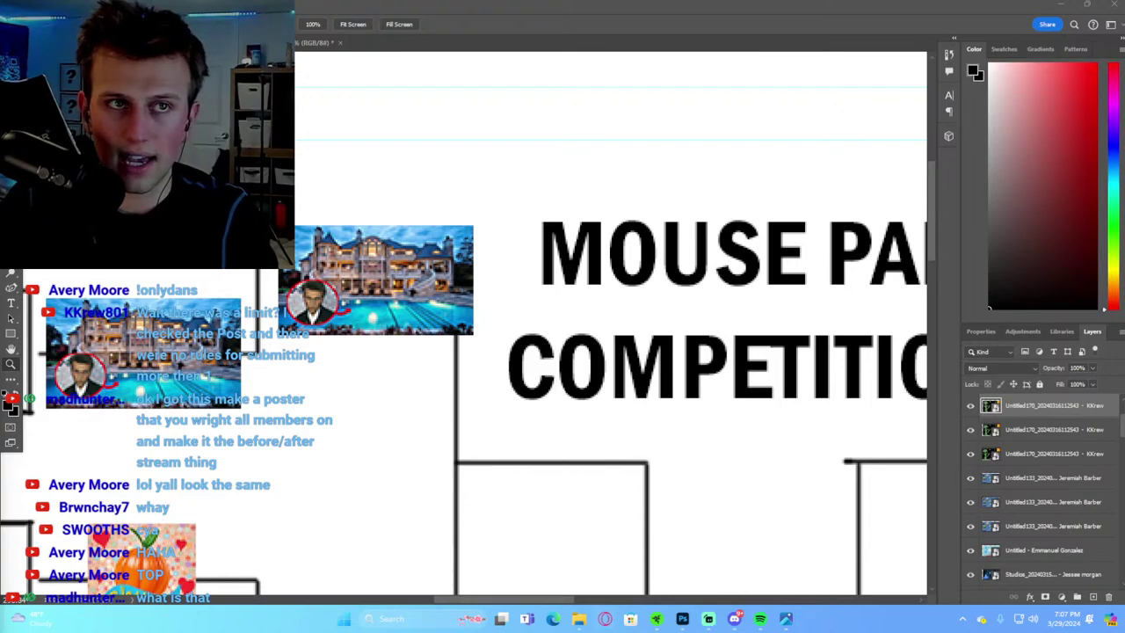
pyautogui.moveTo(0, 159); pyautogui.dragTo(553, 2)
pyautogui.scroll(-5, 542, 372)
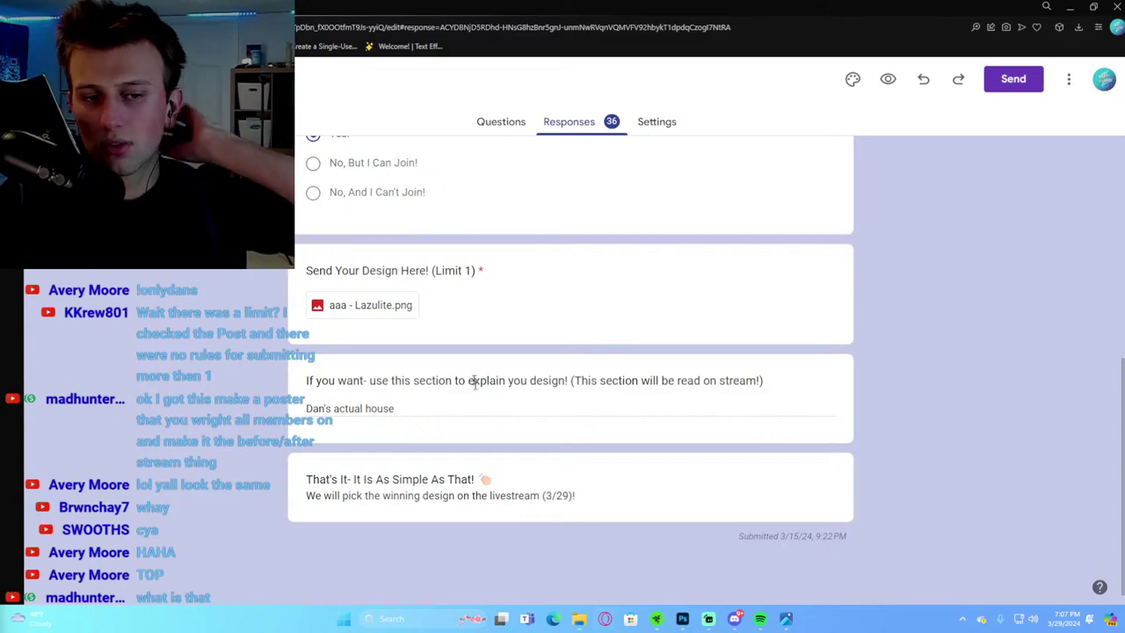
pyautogui.moveTo(449, 410); pyautogui.dragTo(313, 423)
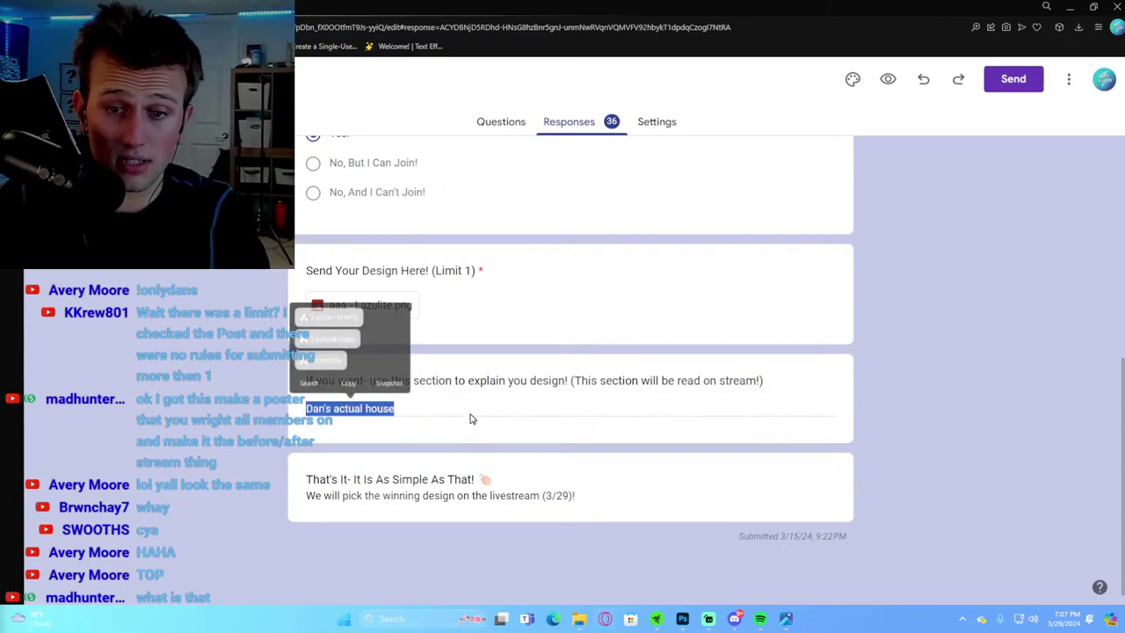
pyautogui.scroll(2, 376, 442)
pyautogui.scroll(-2, 351, 437)
pyautogui.scroll(4, 367, 441)
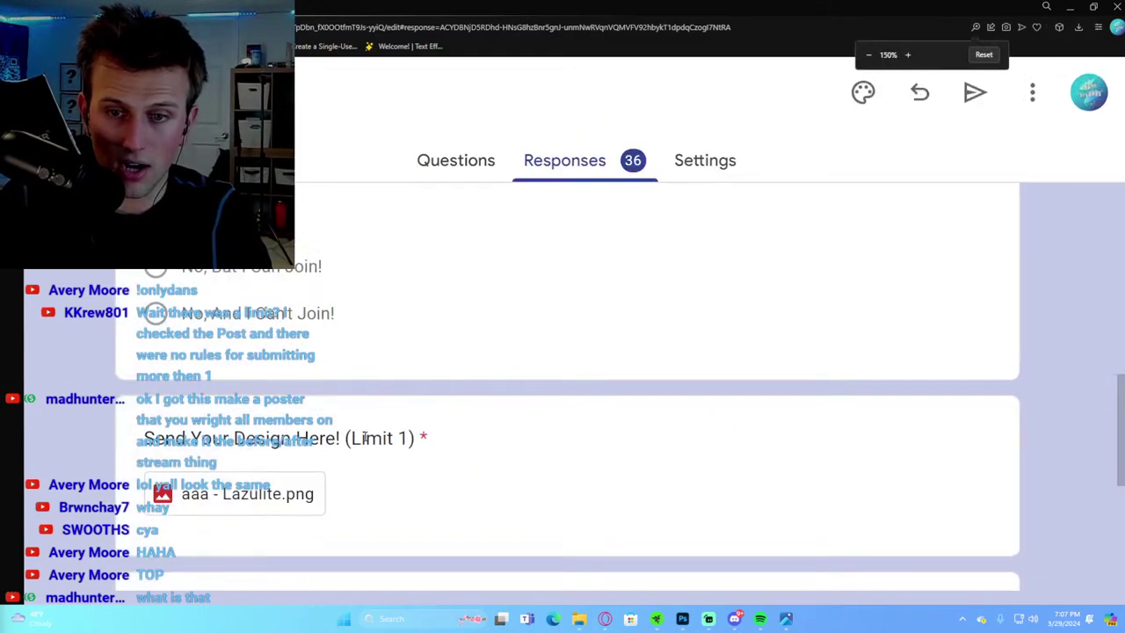
pyautogui.scroll(-1, 367, 440)
# Enlarge the page and select the whole explanation answer to read it
pyautogui.press('super')
pyautogui.press('Escape')
pyautogui.scroll(1, 342, 407)
pyautogui.scroll(2, 347, 431)
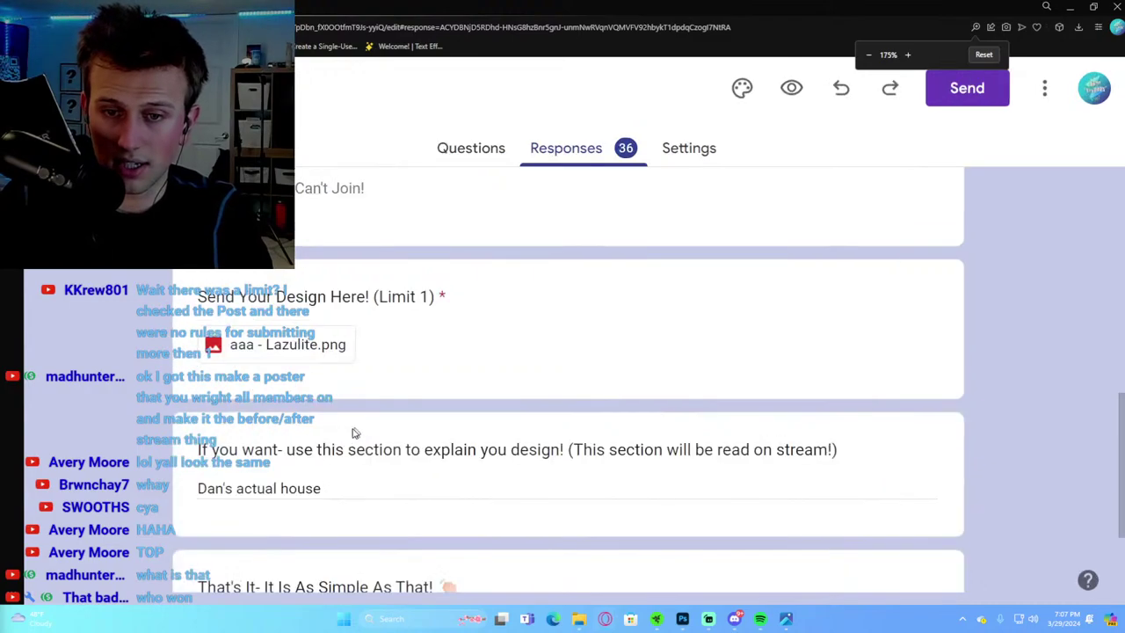
pyautogui.scroll(-2, 341, 444)
pyautogui.tripleClick(248, 356)
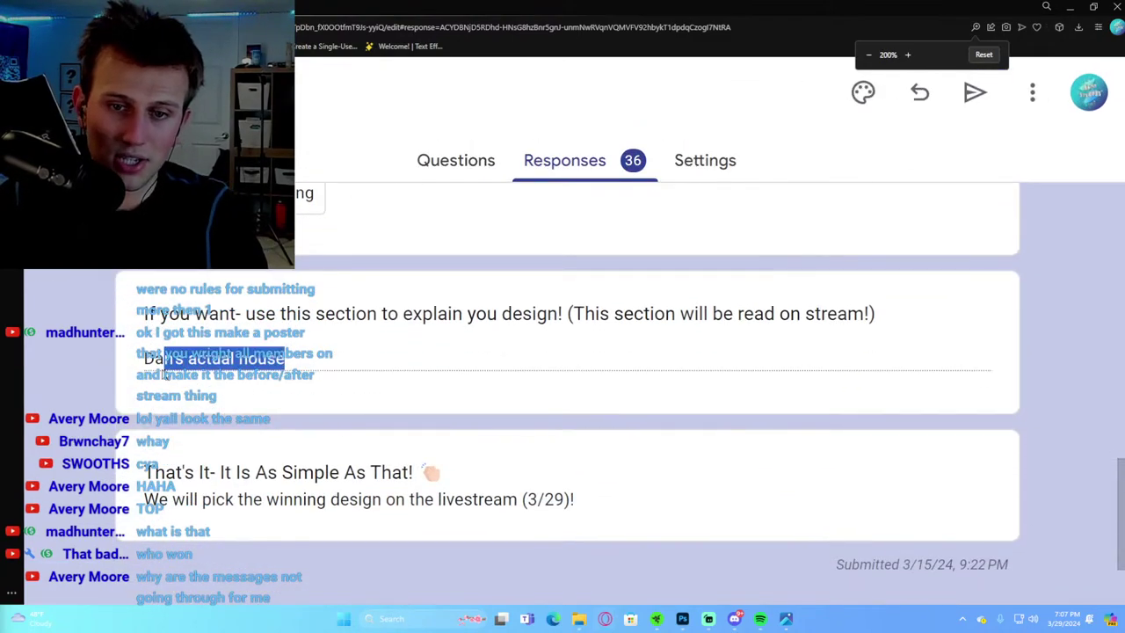
pyautogui.click(276, 394)
# Shrink the browser to glance at the poster, then restore the responses full-screen
pyautogui.moveTo(528, 9); pyautogui.dragTo(534, 488)
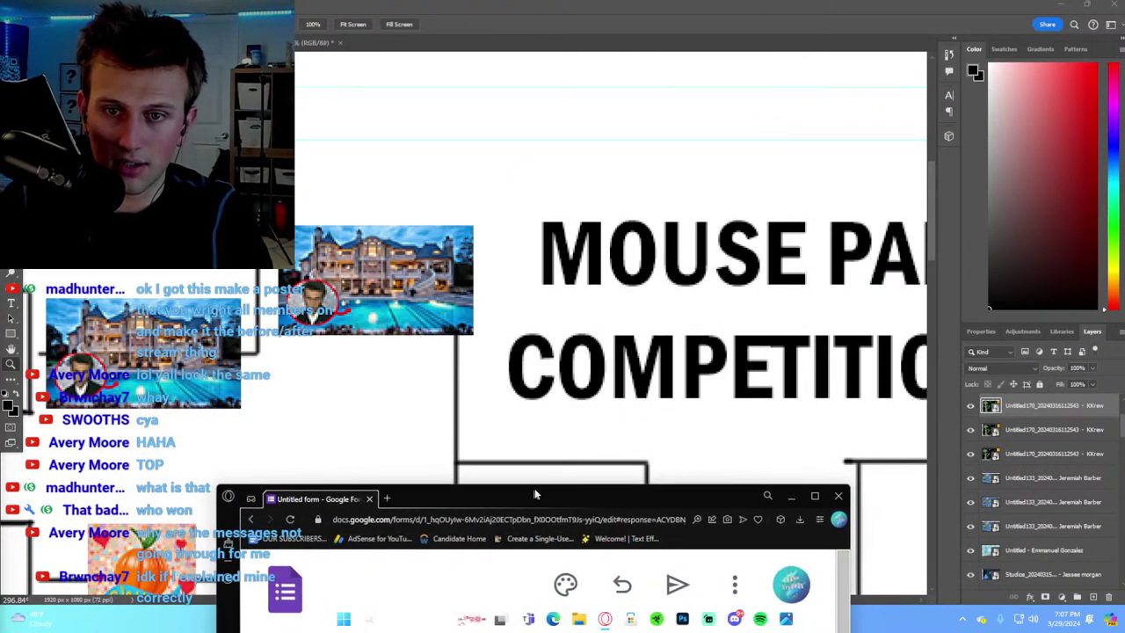
pyautogui.doubleClick(535, 488)
pyautogui.scroll(-1, 249, 360)
pyautogui.scroll(1, 248, 361)
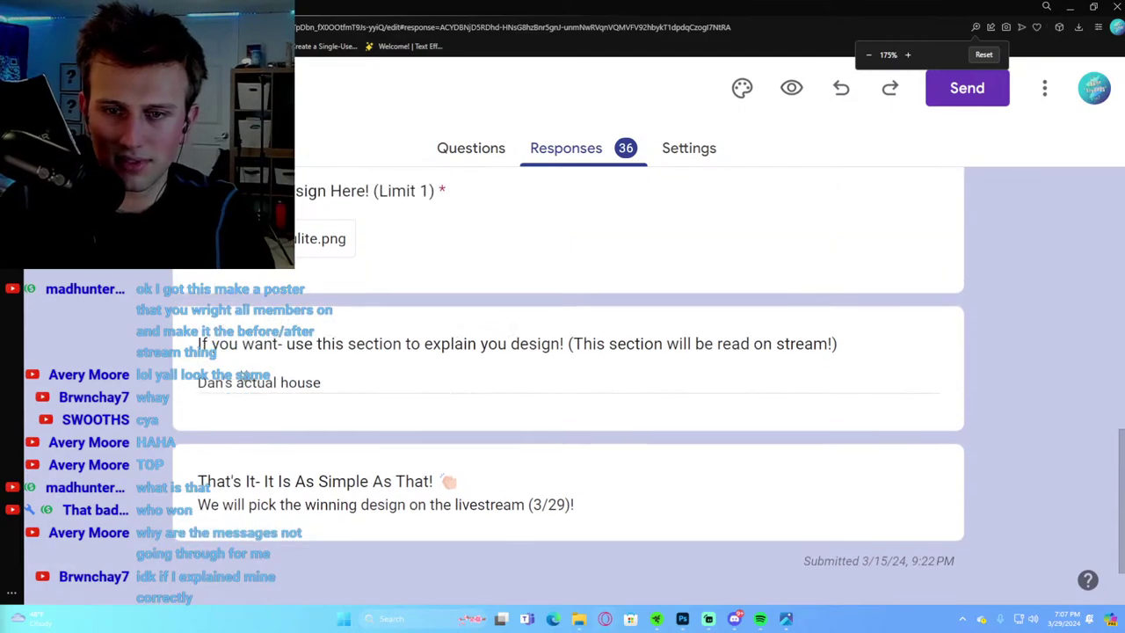
pyautogui.press('super+Down')
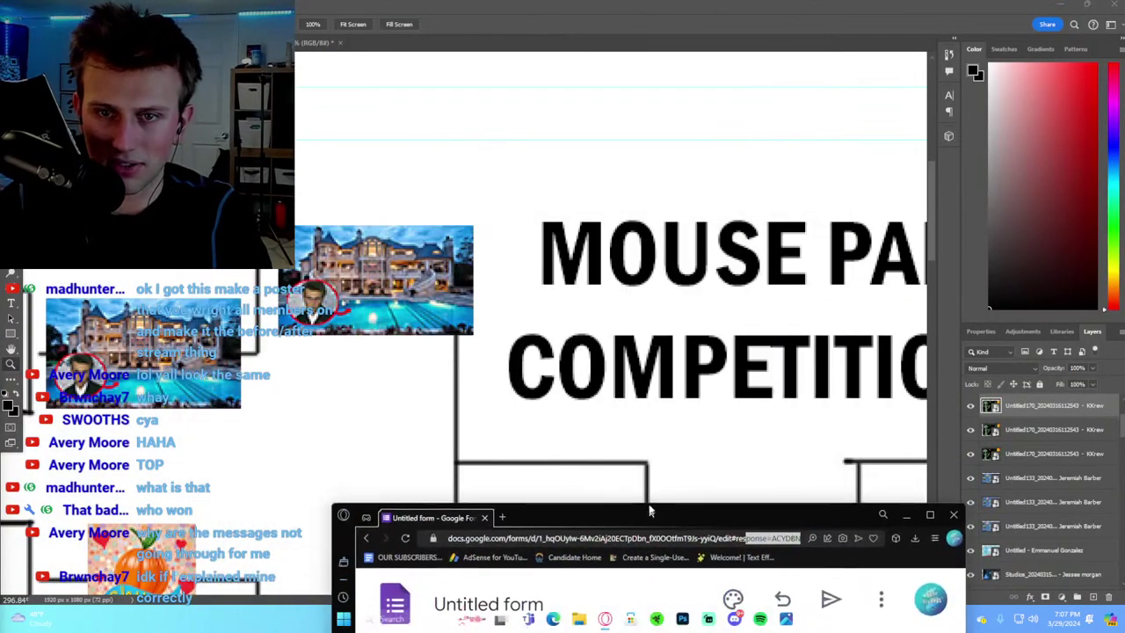
pyautogui.scroll(-8, 457, 363)
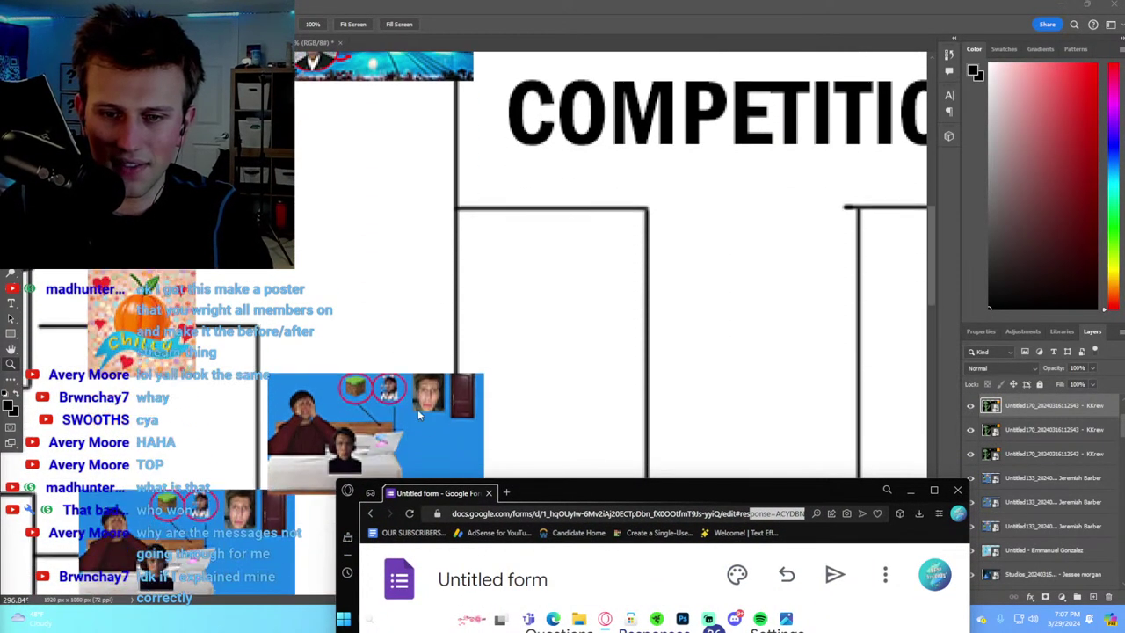
pyautogui.moveTo(534, 479); pyautogui.dragTo(527, 3)
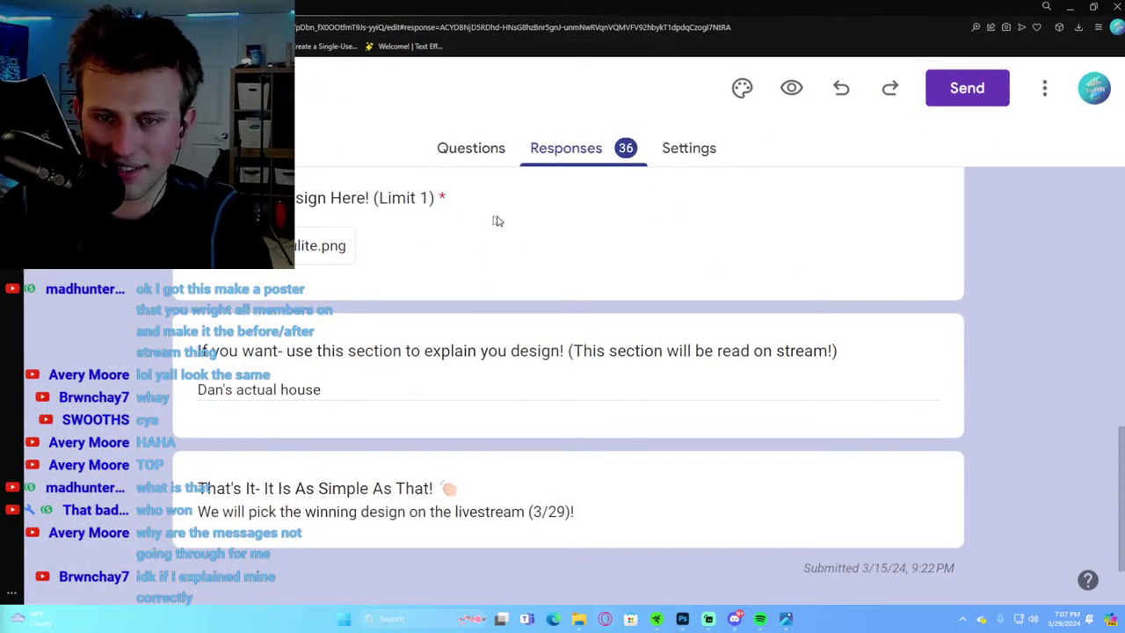
pyautogui.scroll(15, 615, 228)
# Advance through three more submissions, then go back toward the Forms home page
pyautogui.click(375, 395)
pyautogui.scroll(-3, 390, 374)
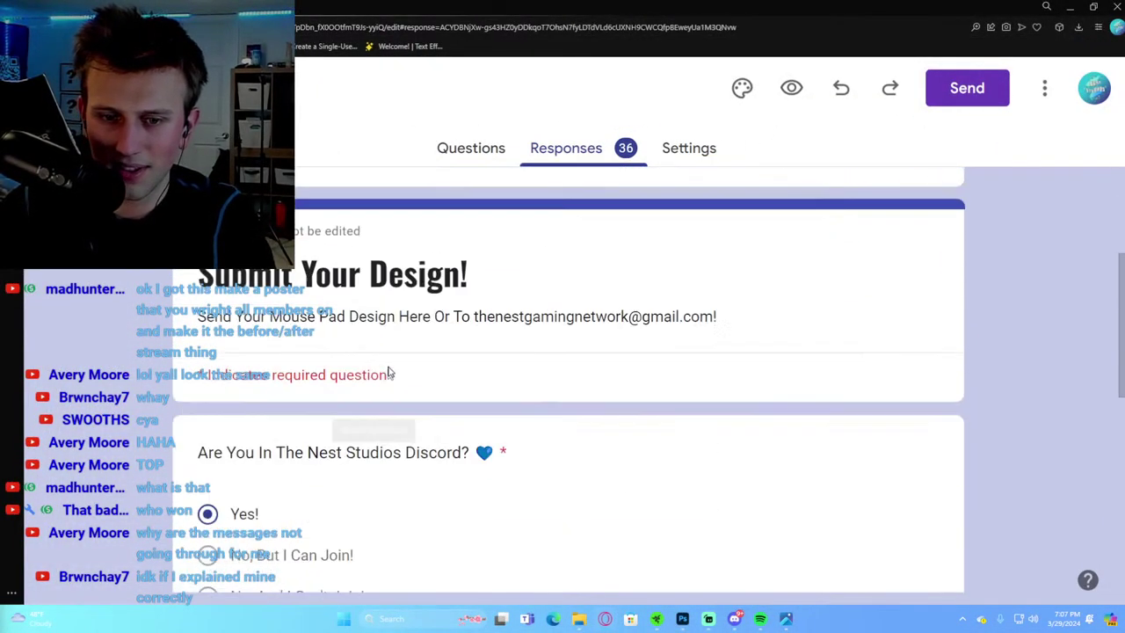
pyautogui.scroll(-5, 390, 374)
pyautogui.scroll(7, 389, 326)
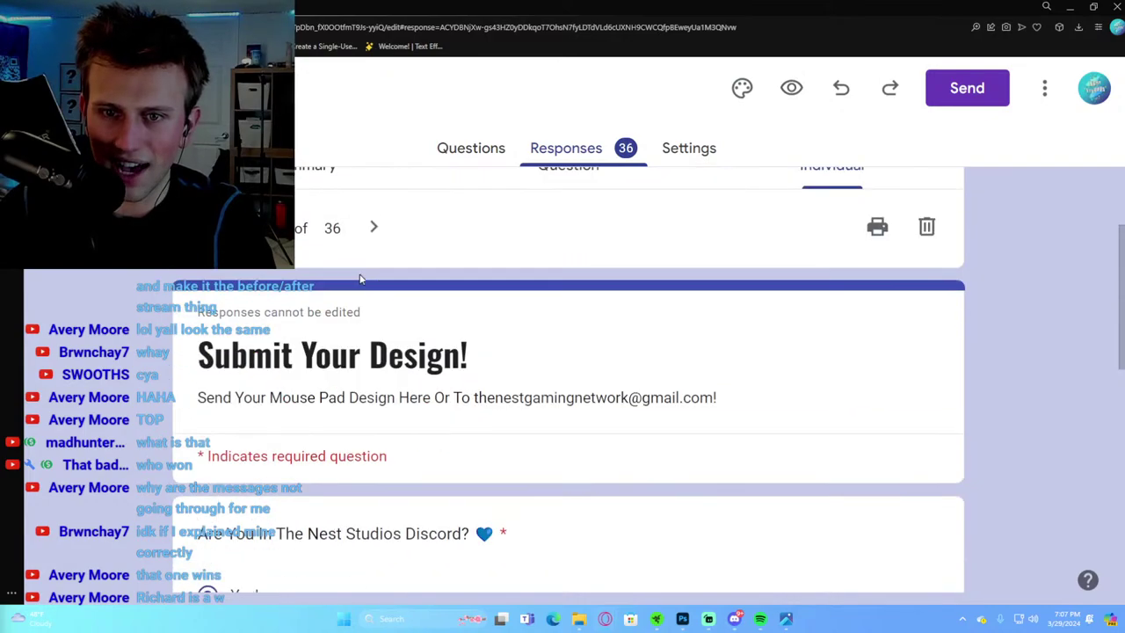
pyautogui.click(373, 228)
pyautogui.click(373, 229)
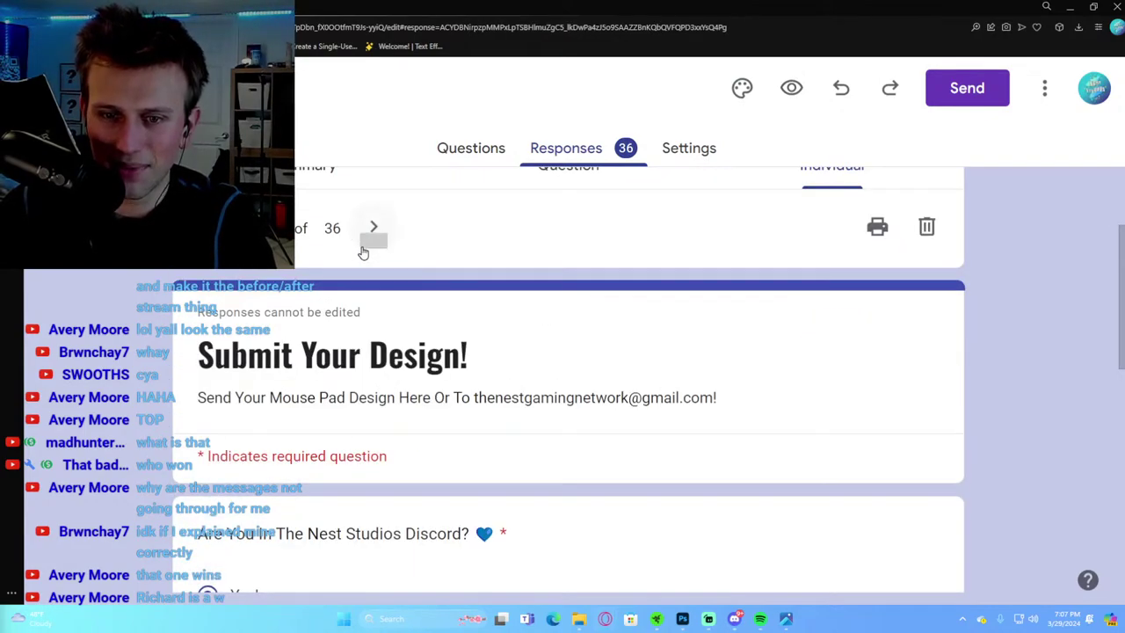
pyautogui.scroll(-10, 365, 277)
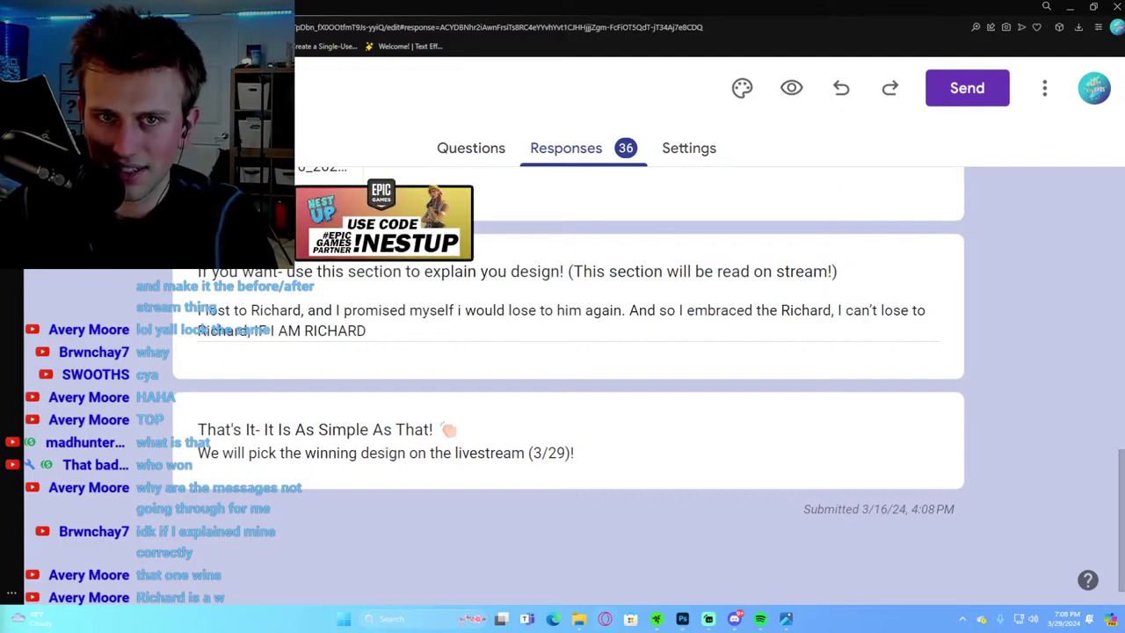
pyautogui.hotkey('alt', 'Left')
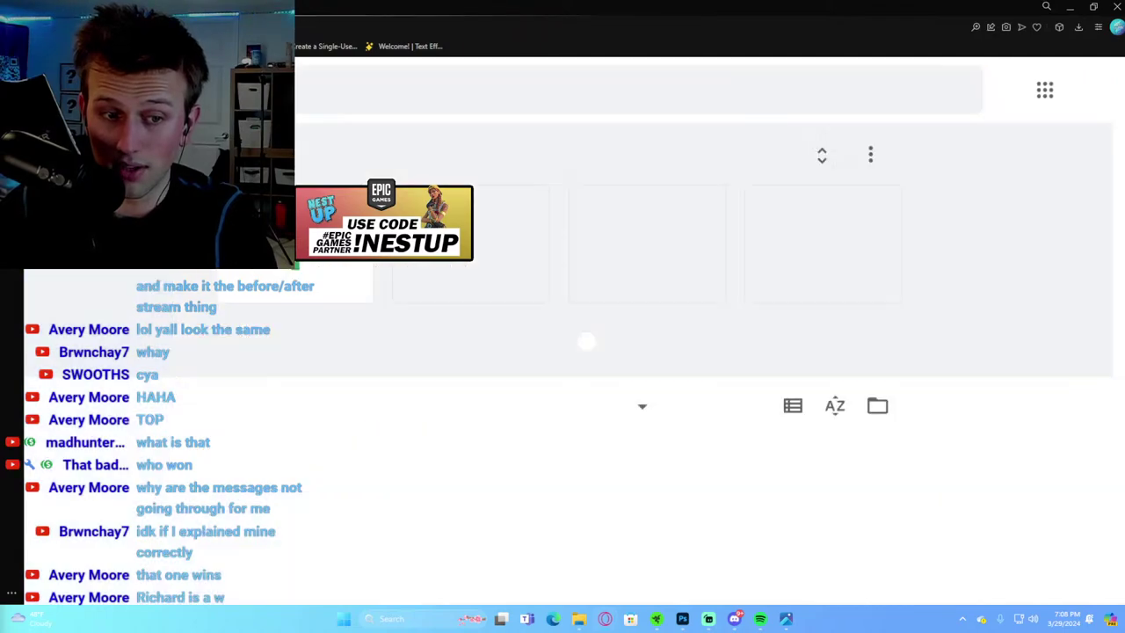
# Scroll the Forms home page's recent forms, then minimize the browser with Win+Down
pyautogui.scroll(-3, 563, 369)
pyautogui.scroll(3, 354, 314)
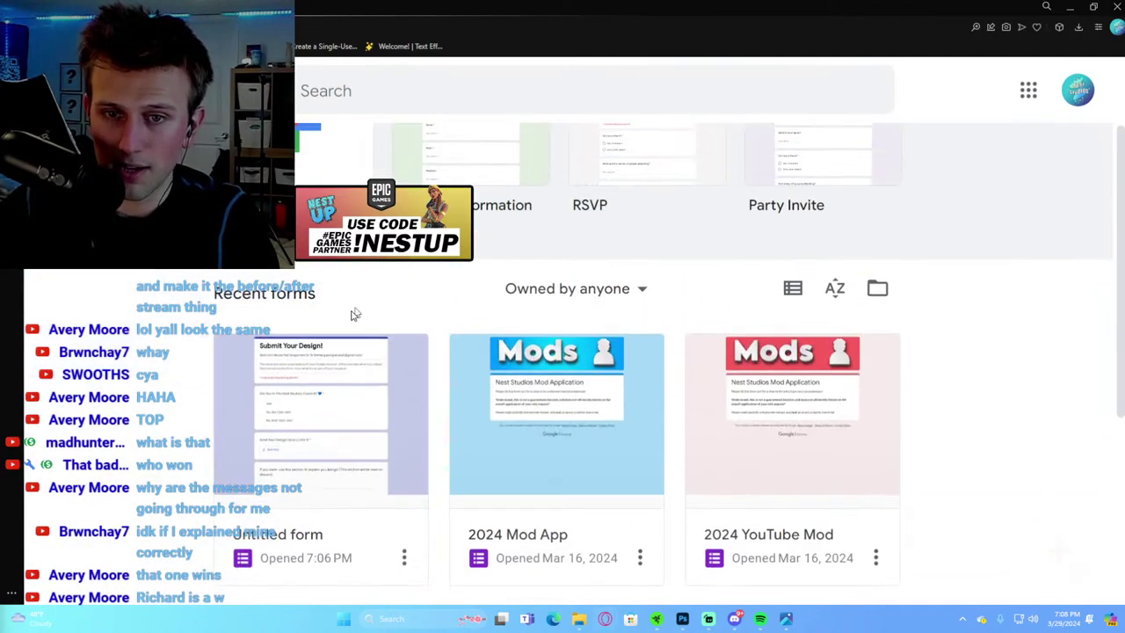
pyautogui.press('super+Down')
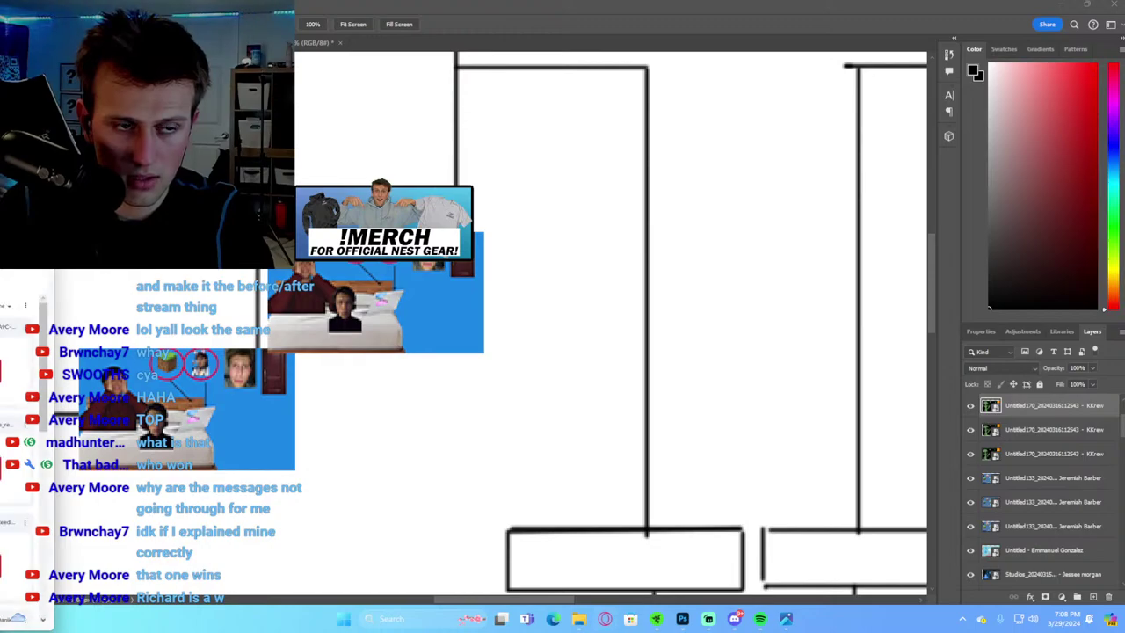
# Switch to the uploaded designs Drive folder and scroll through its files
pyautogui.hotkey('alt', 'Tab')
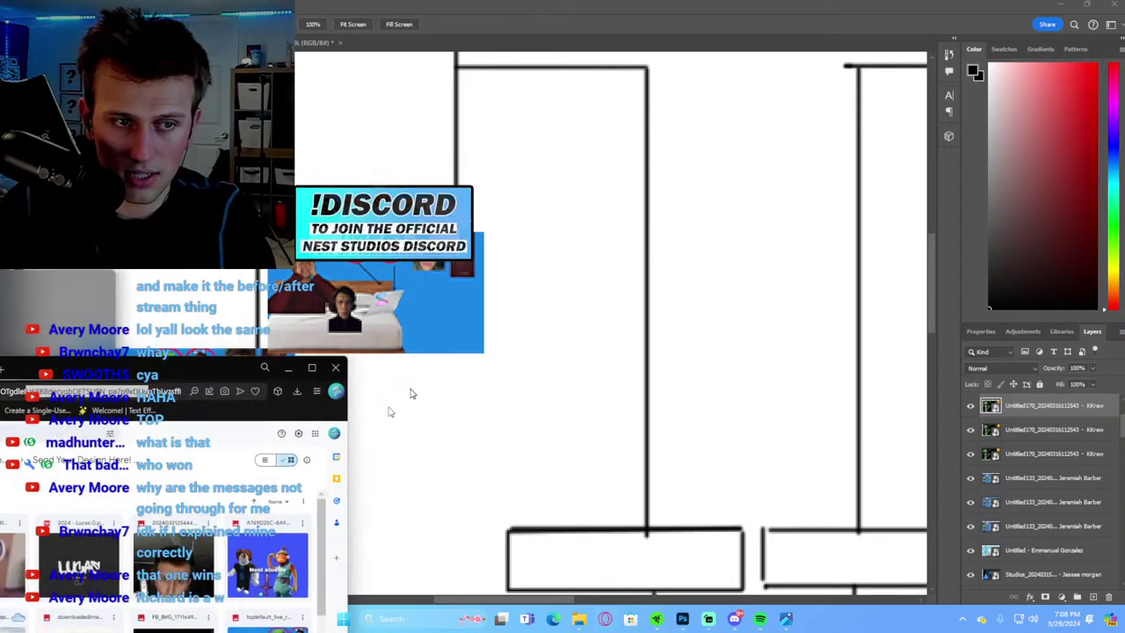
pyautogui.scroll(-5, 513, 368)
pyautogui.scroll(-4, 513, 368)
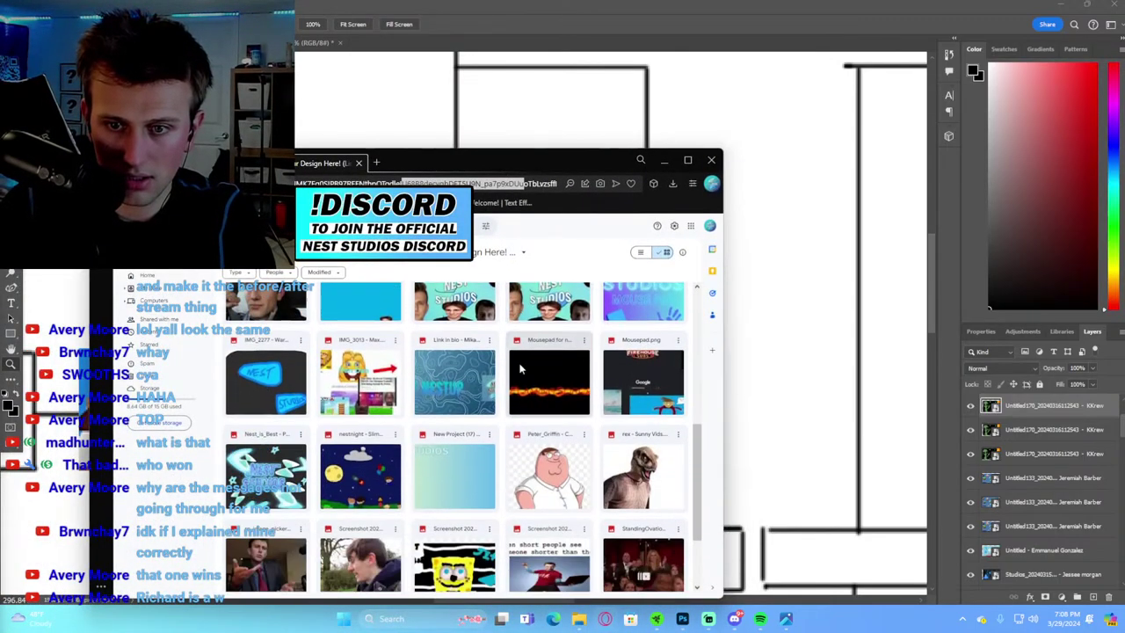
pyautogui.moveTo(528, 163); pyautogui.dragTo(746, 102)
pyautogui.scroll(10, 617, 342)
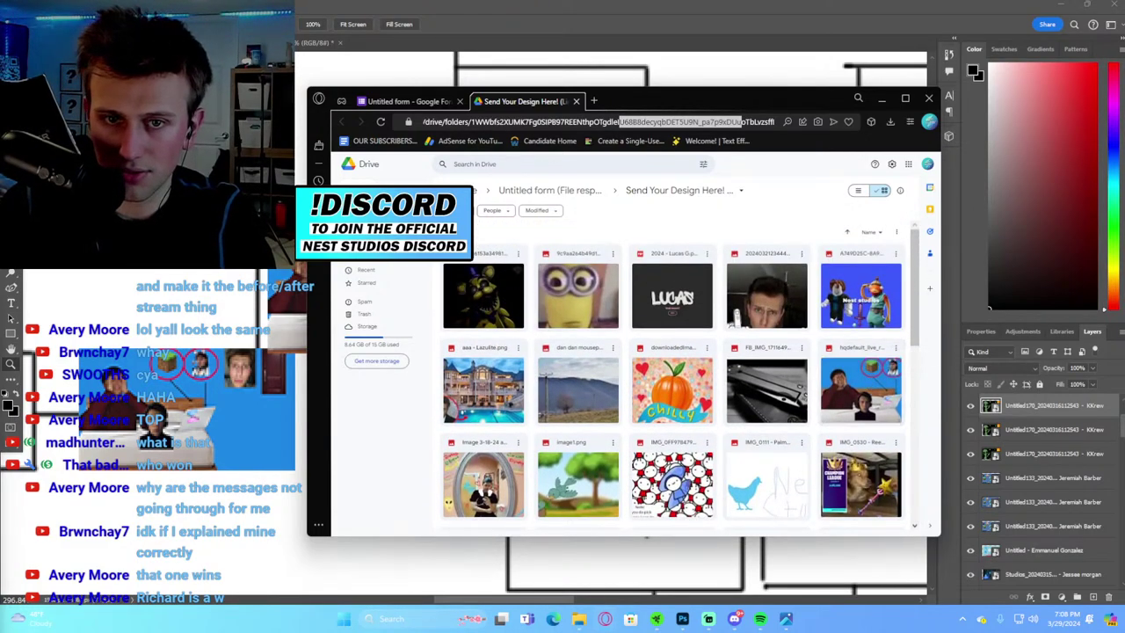
# Return to the form's explanation-question responses and make the browser fill the screen
pyautogui.click(406, 101)
pyautogui.scroll(3, 506, 362)
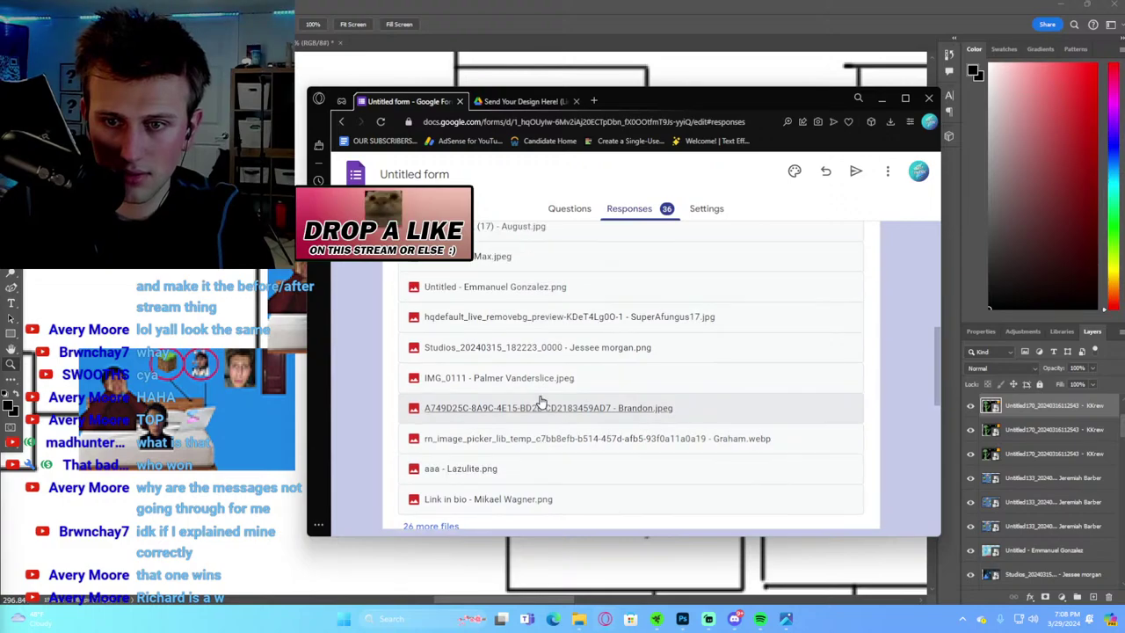
pyautogui.scroll(2, 525, 359)
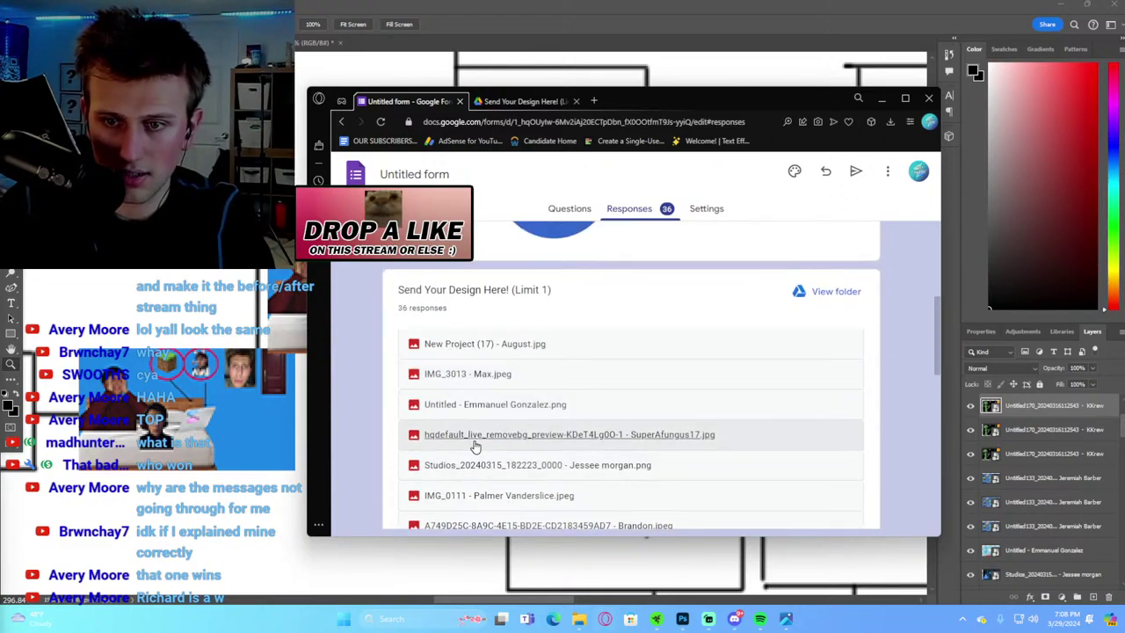
pyautogui.scroll(3, 479, 444)
pyautogui.scroll(2, 498, 438)
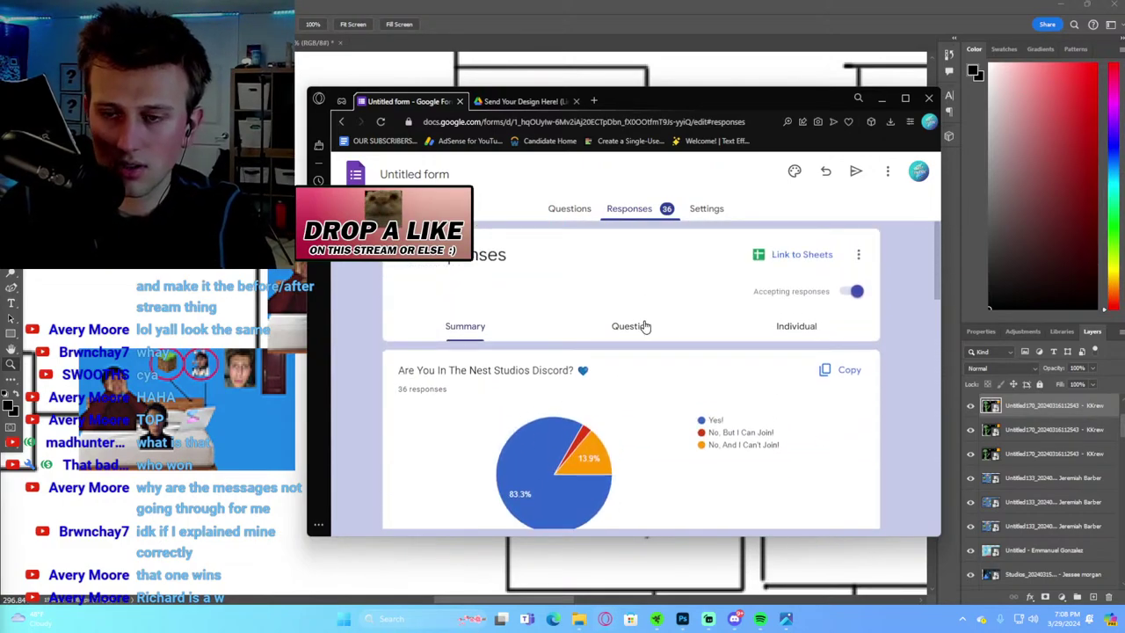
pyautogui.scroll(-10, 645, 324)
pyautogui.scroll(2, 566, 398)
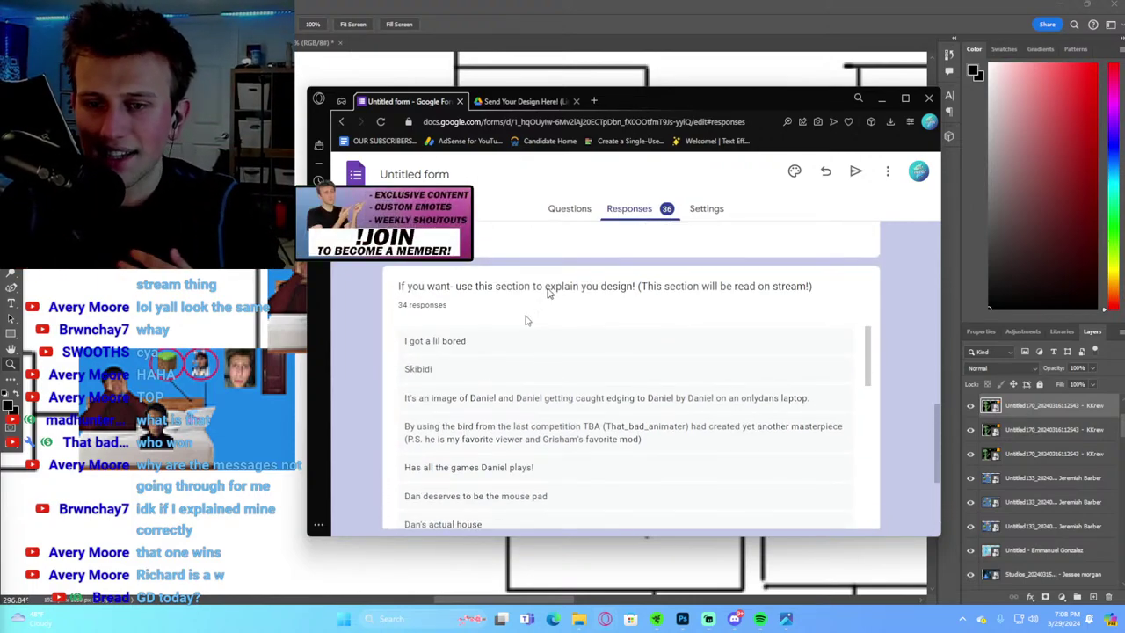
pyautogui.moveTo(770, 91); pyautogui.dragTo(766, 82)
pyautogui.doubleClick(767, 82)
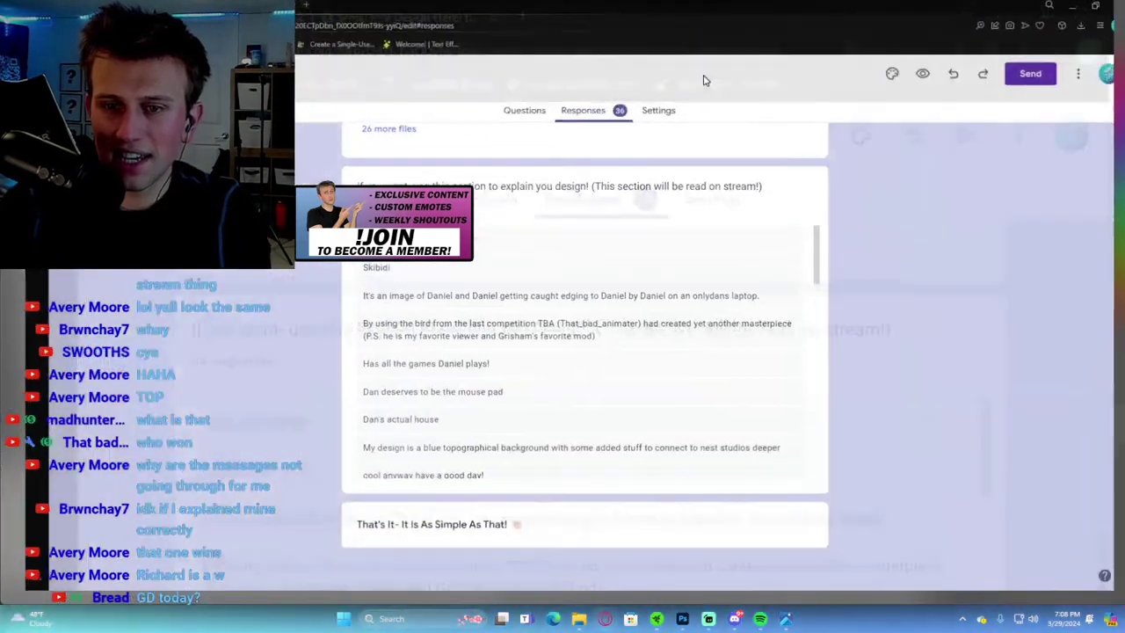
# Zoom the page in and scroll through the written design descriptions
pyautogui.hotkey('ctrl', '+')
pyautogui.hotkey('ctrl', '+')
pyautogui.hotkey('ctrl', '+')
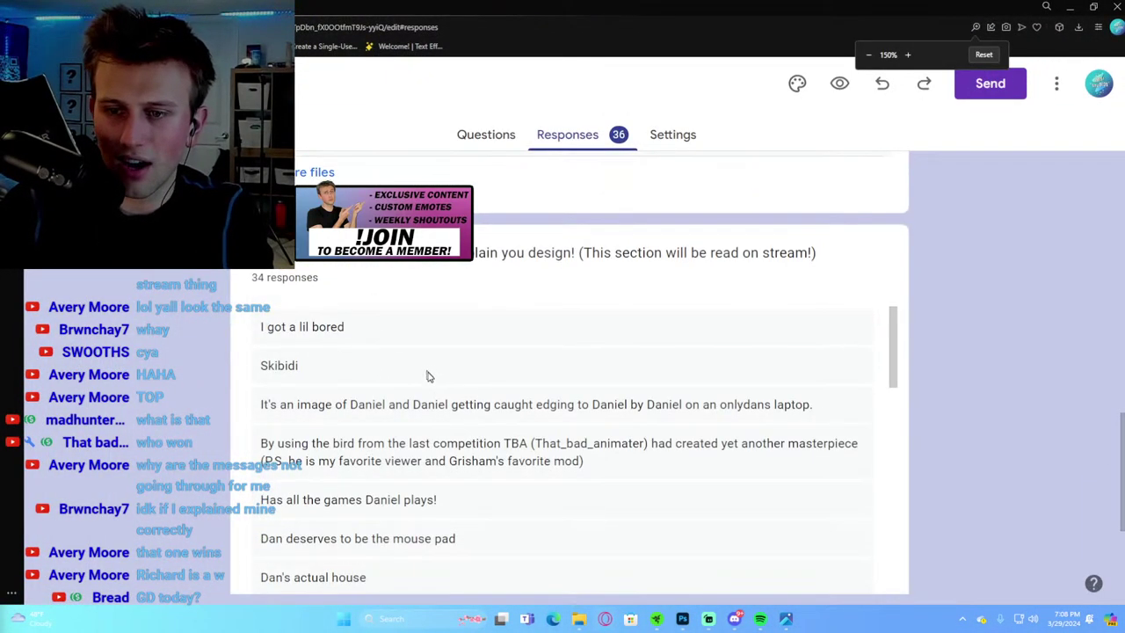
pyautogui.scroll(-1, 444, 377)
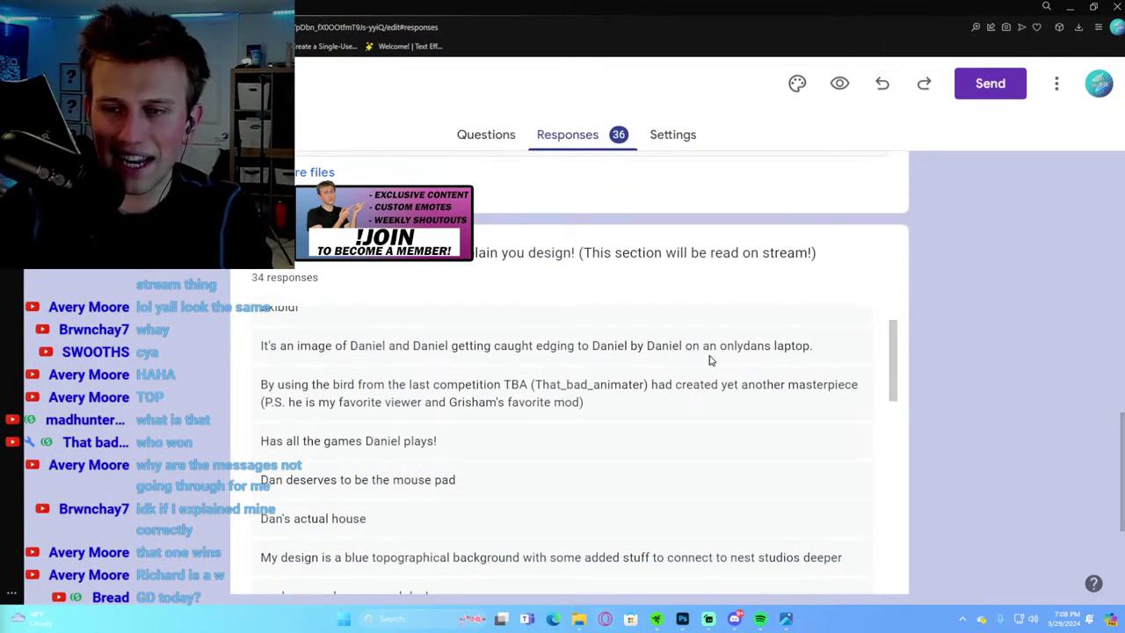
pyautogui.scroll(-1, 722, 358)
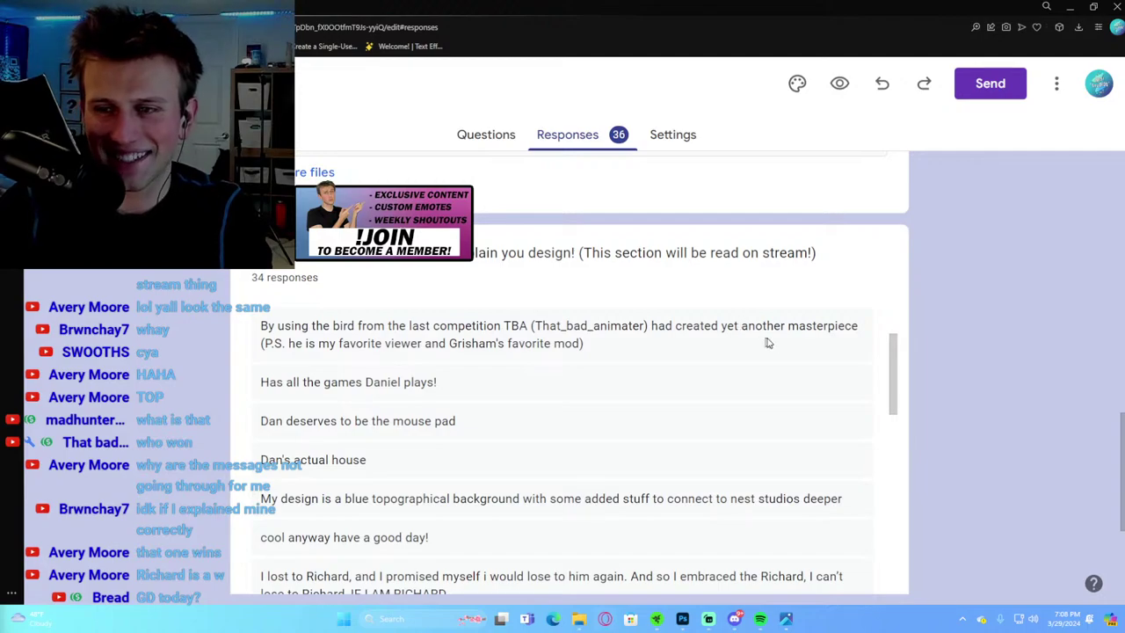
pyautogui.scroll(-3, 718, 398)
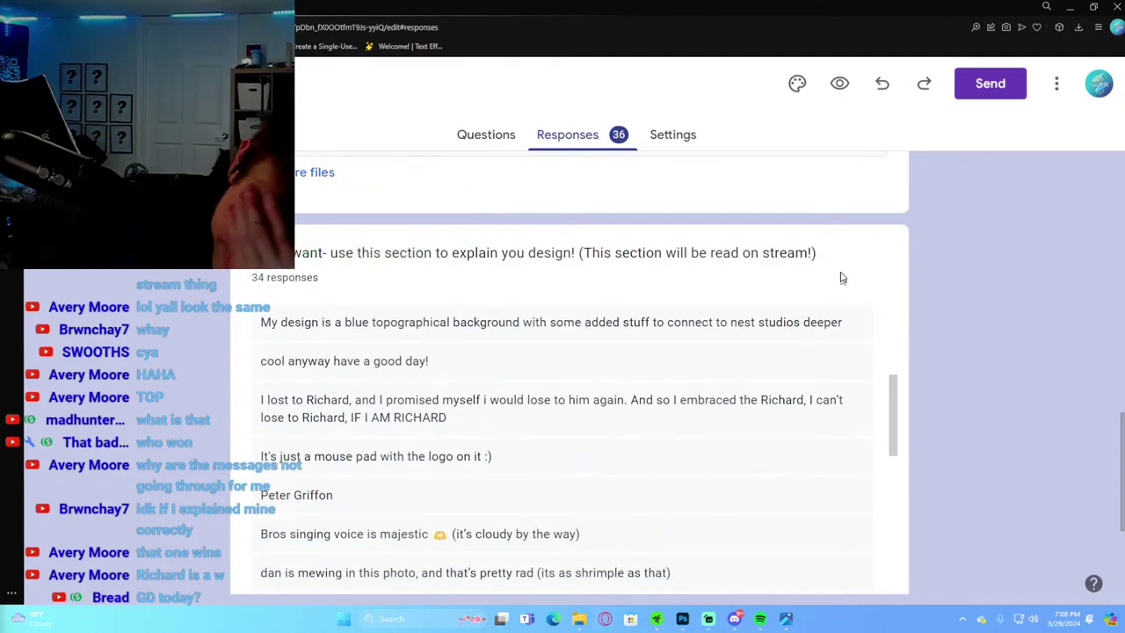
pyautogui.scroll(5, 773, 335)
pyautogui.scroll(-1, 748, 370)
pyautogui.scroll(1, 703, 387)
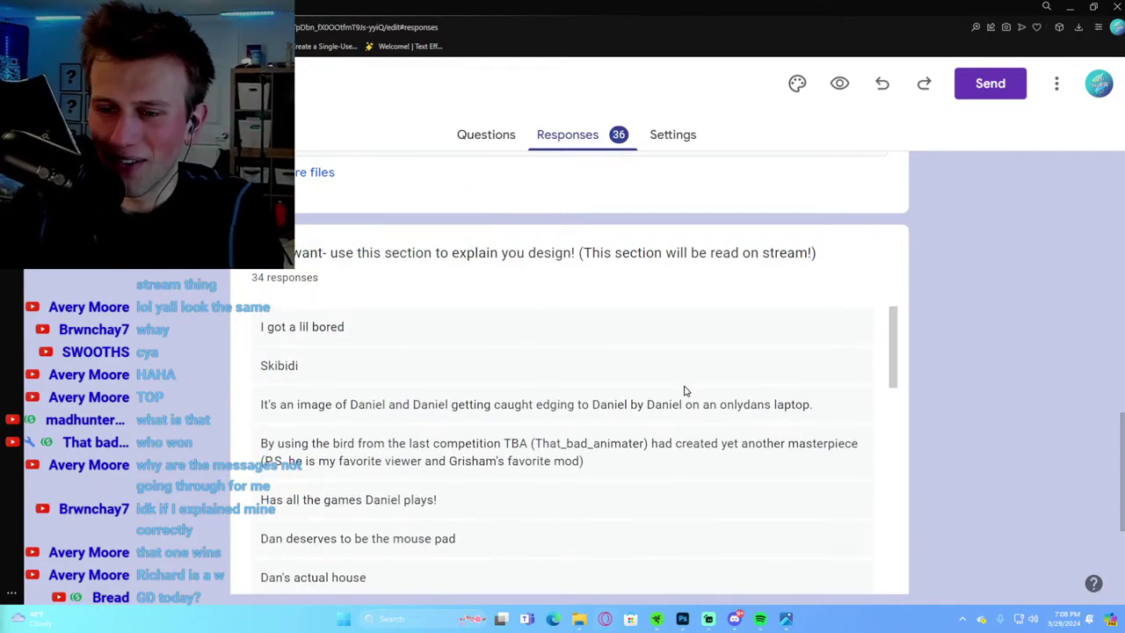
pyautogui.scroll(-2, 1006, 398)
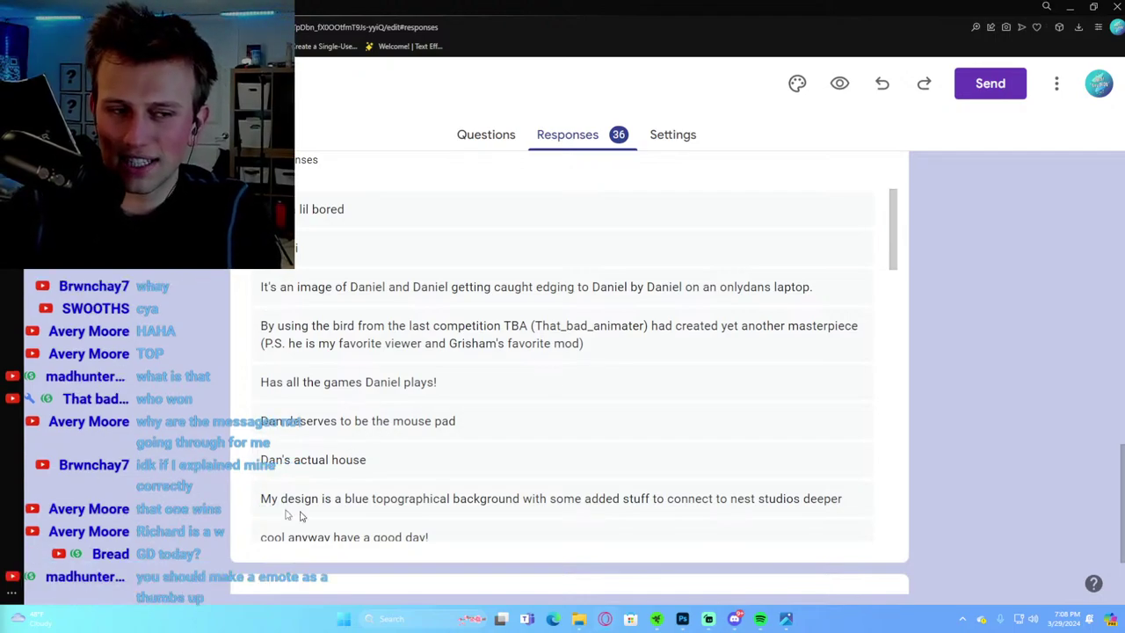
# Highlight passages of individual responses, including the bird description, while reading them
pyautogui.moveTo(325, 286); pyautogui.dragTo(466, 287)
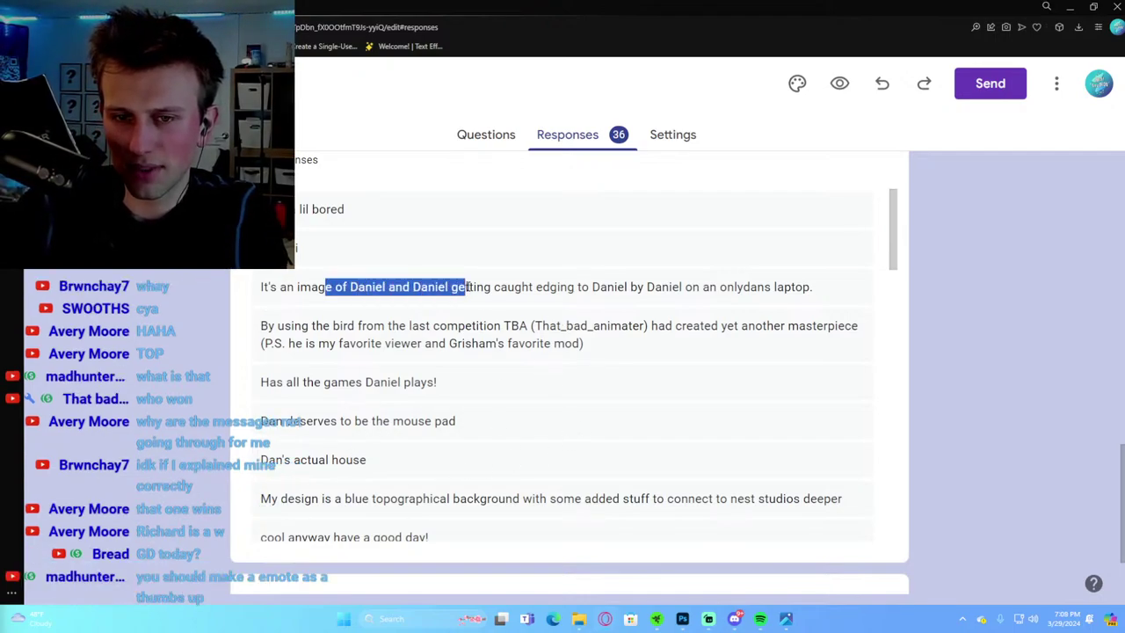
pyautogui.click(689, 290)
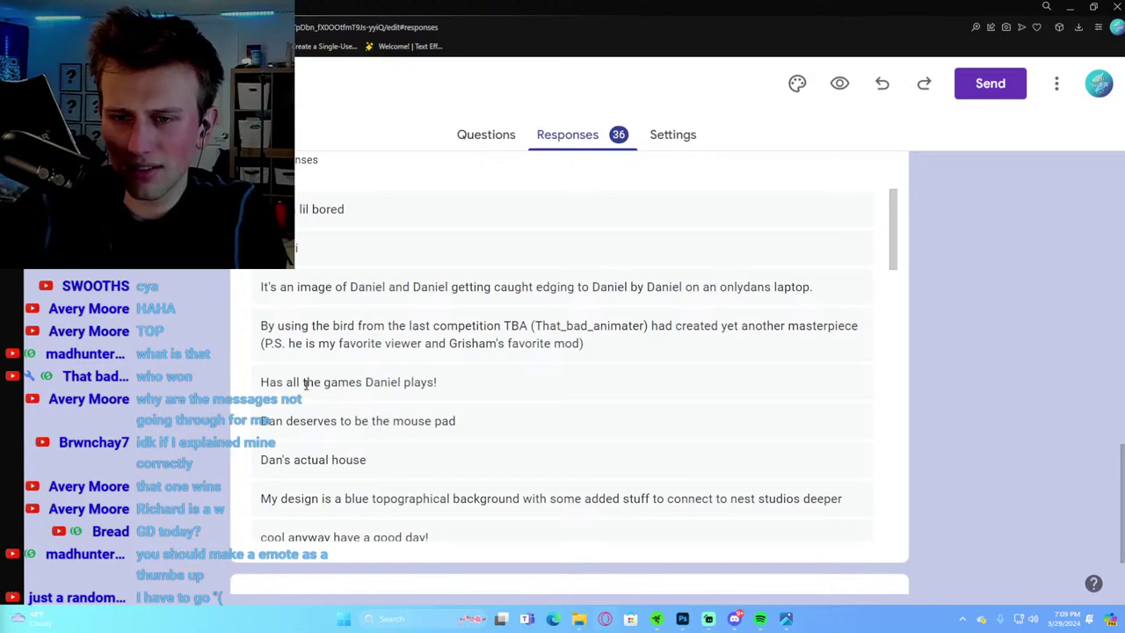
pyautogui.moveTo(357, 325); pyautogui.dragTo(467, 327)
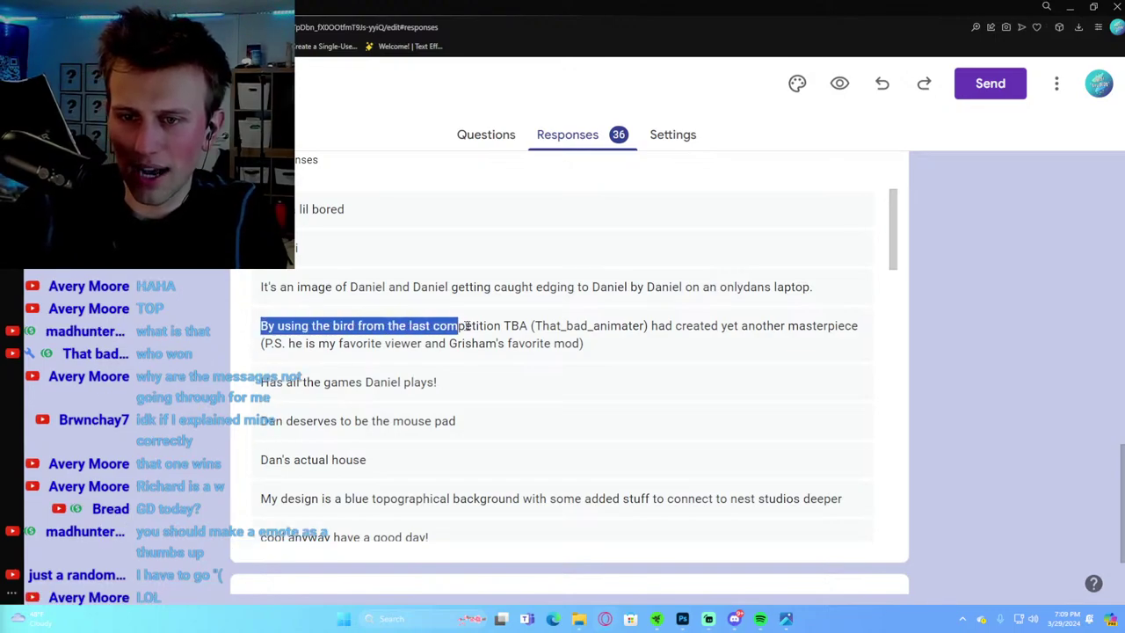
pyautogui.moveTo(610, 322); pyautogui.dragTo(594, 347)
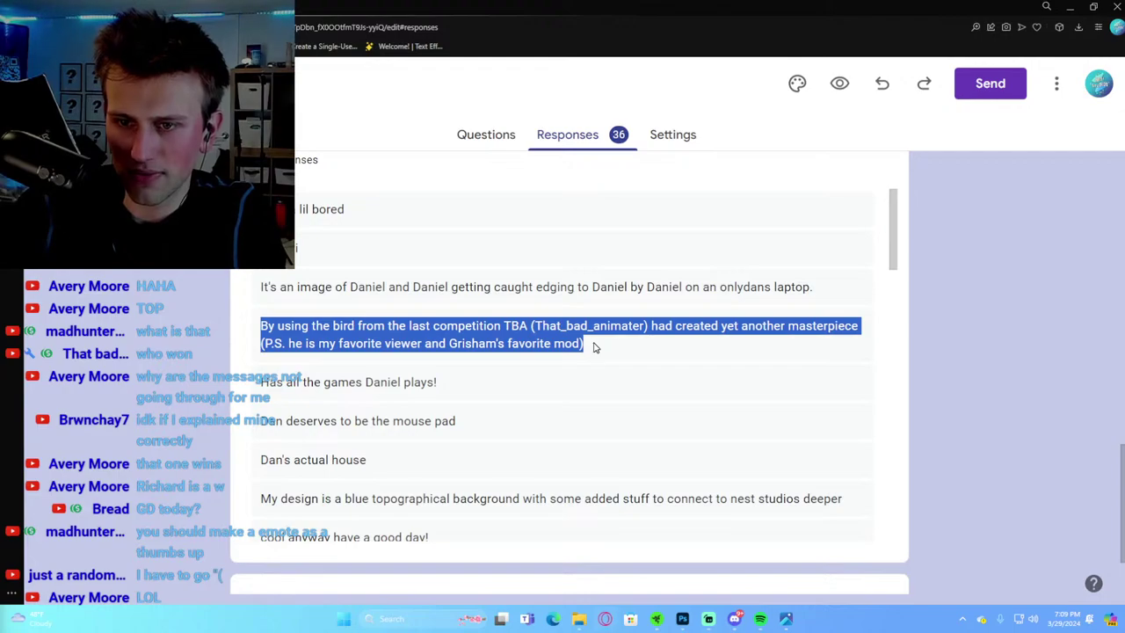
pyautogui.click(590, 362)
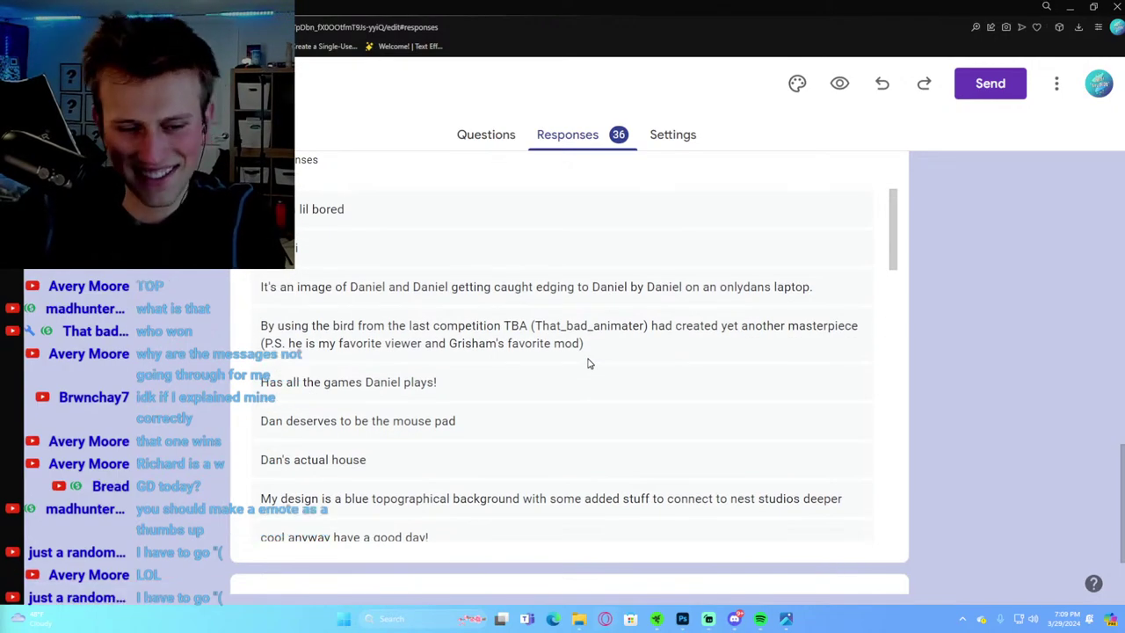
# Restore the browser to a smaller window so the Photoshop poster shows behind it
pyautogui.scroll(-2, 562, 352)
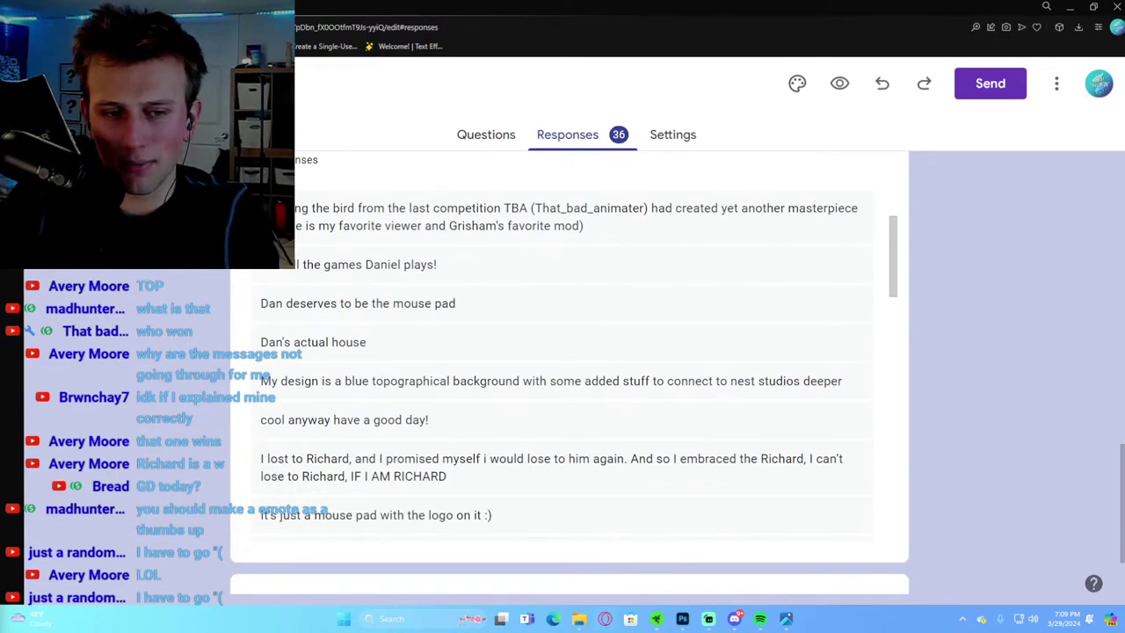
pyautogui.scroll(2, 470, 278)
pyautogui.moveTo(278, 287); pyautogui.dragTo(504, 219)
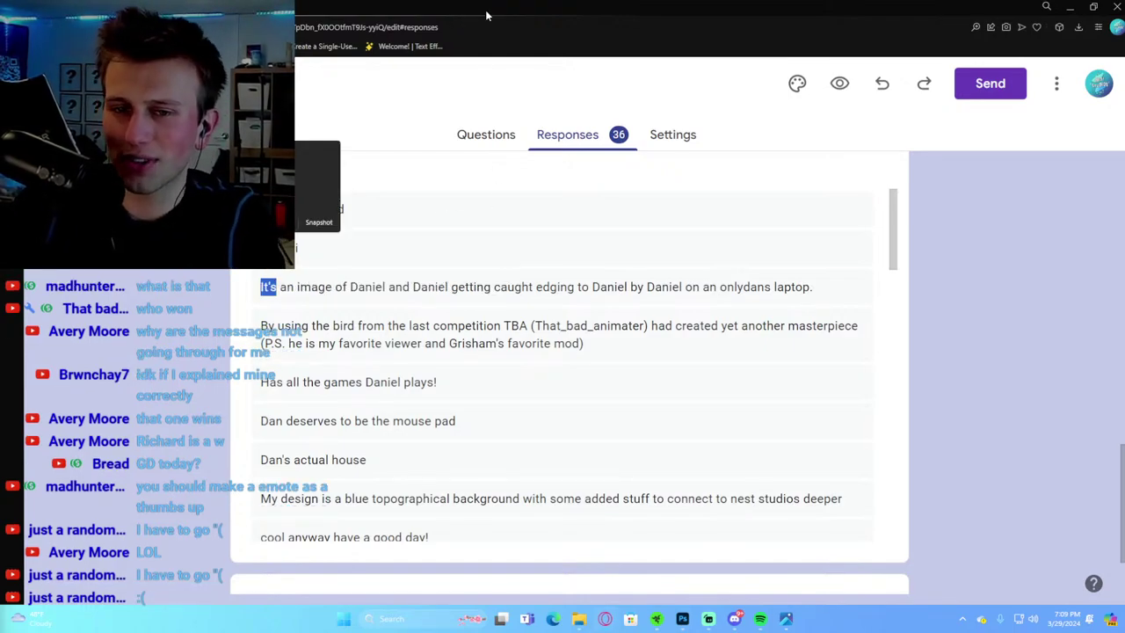
pyautogui.click(628, 286)
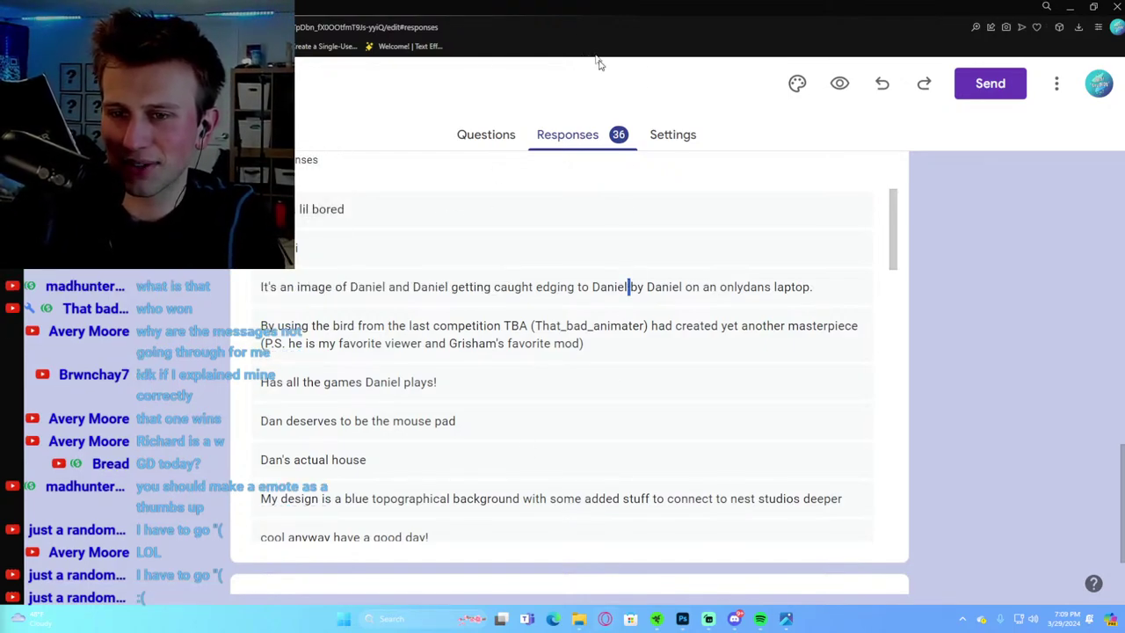
pyautogui.hotkey('shift', 'Home')
pyautogui.moveTo(638, 7); pyautogui.dragTo(712, 137)
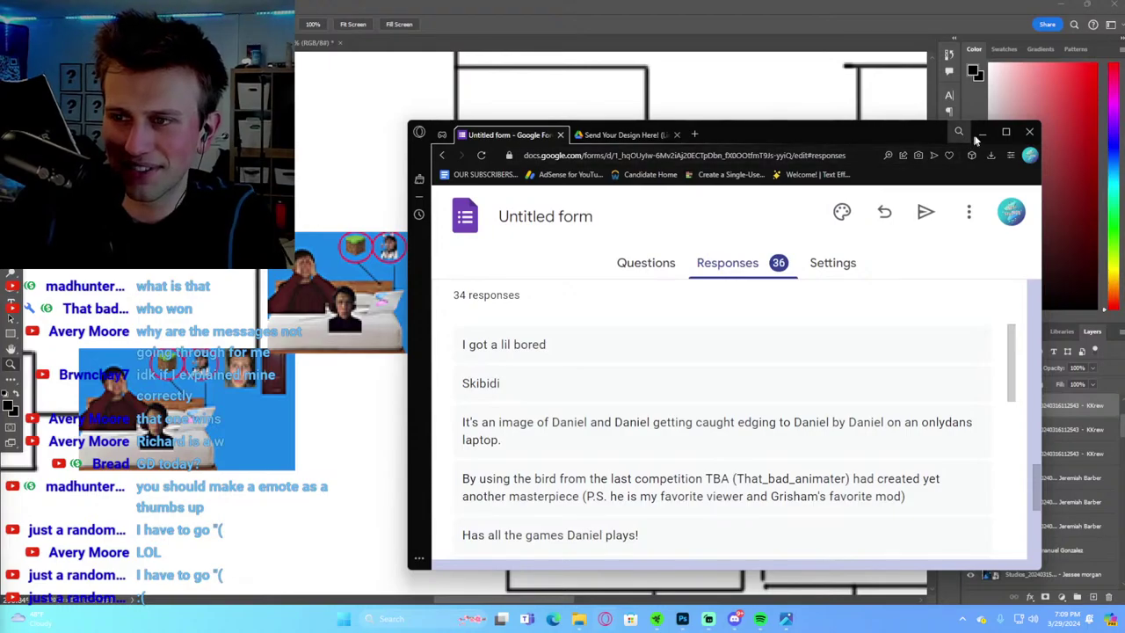
# Minimize the browser and zoom in and out on the bracket poster
pyautogui.click(981, 132)
pyautogui.scroll(-3, 317, 326)
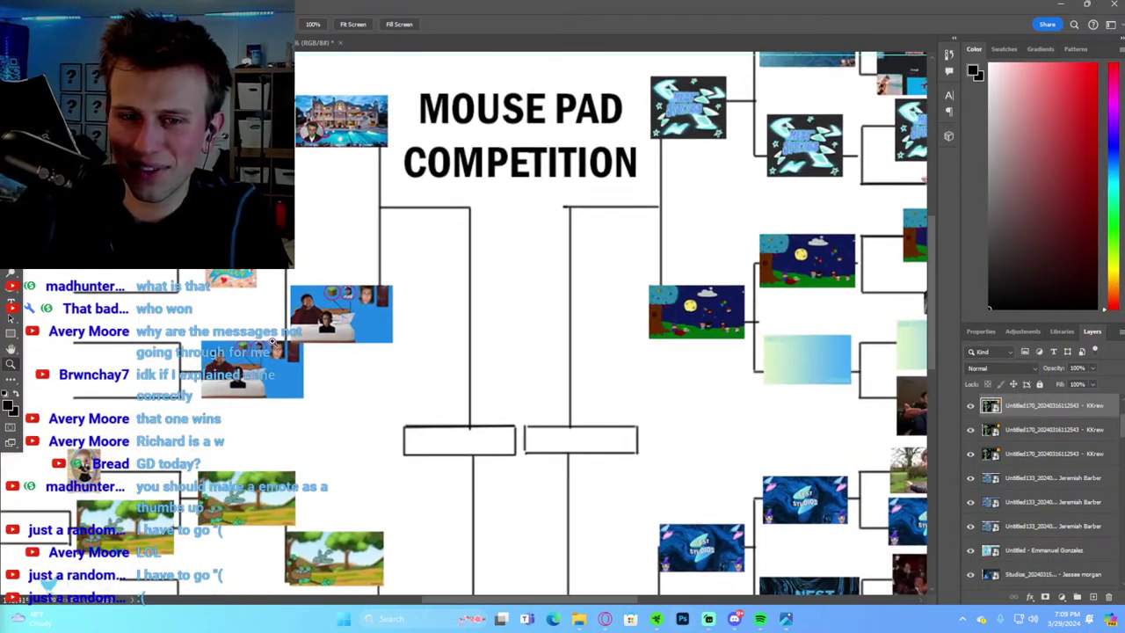
pyautogui.scroll(2, 249, 306)
pyautogui.scroll(-3, 248, 306)
pyautogui.scroll(3, 319, 279)
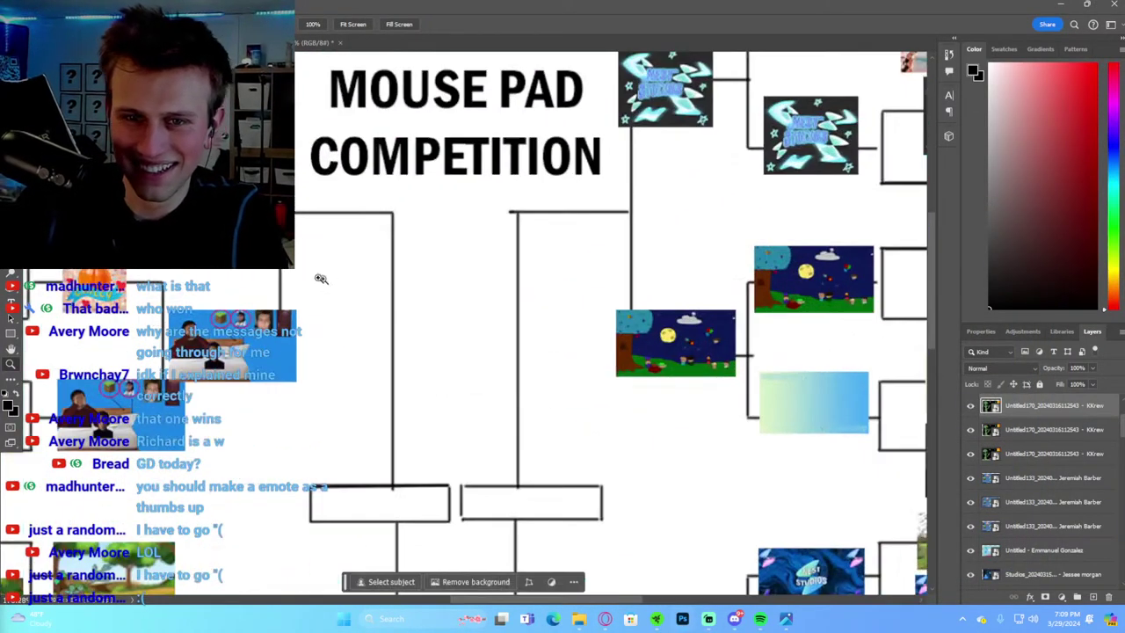
pyautogui.scroll(-1, 254, 443)
pyautogui.scroll(3, 401, 326)
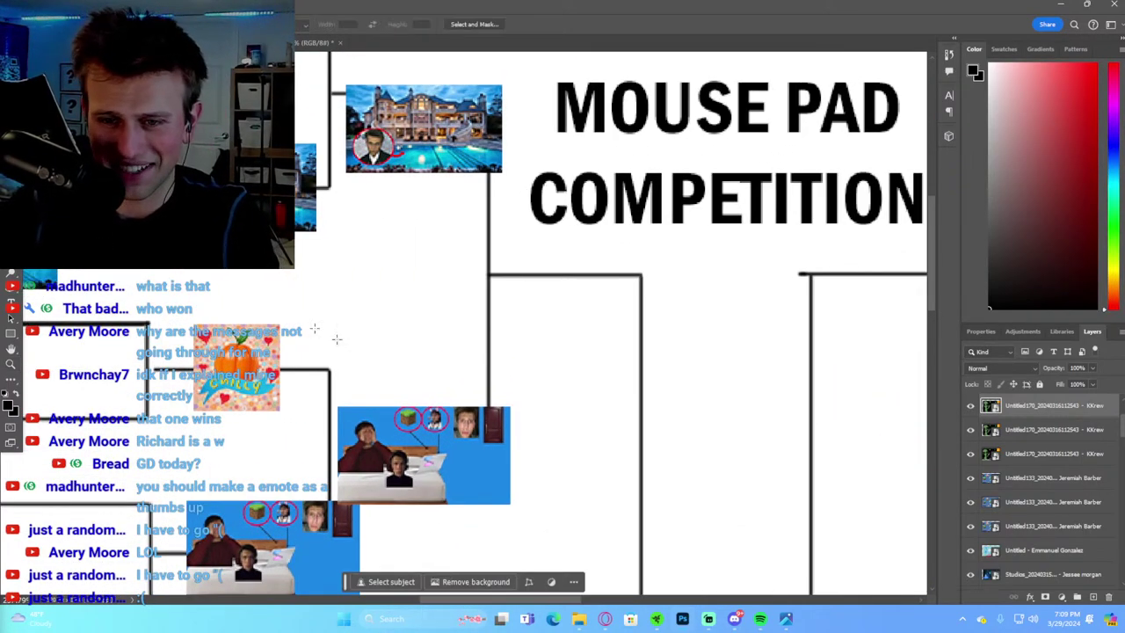
# Adjust the bracket view, then cycle documents with Ctrl+Tab to Untitled-2
pyautogui.scroll(-3, 466, 313)
pyautogui.scroll(2, 508, 503)
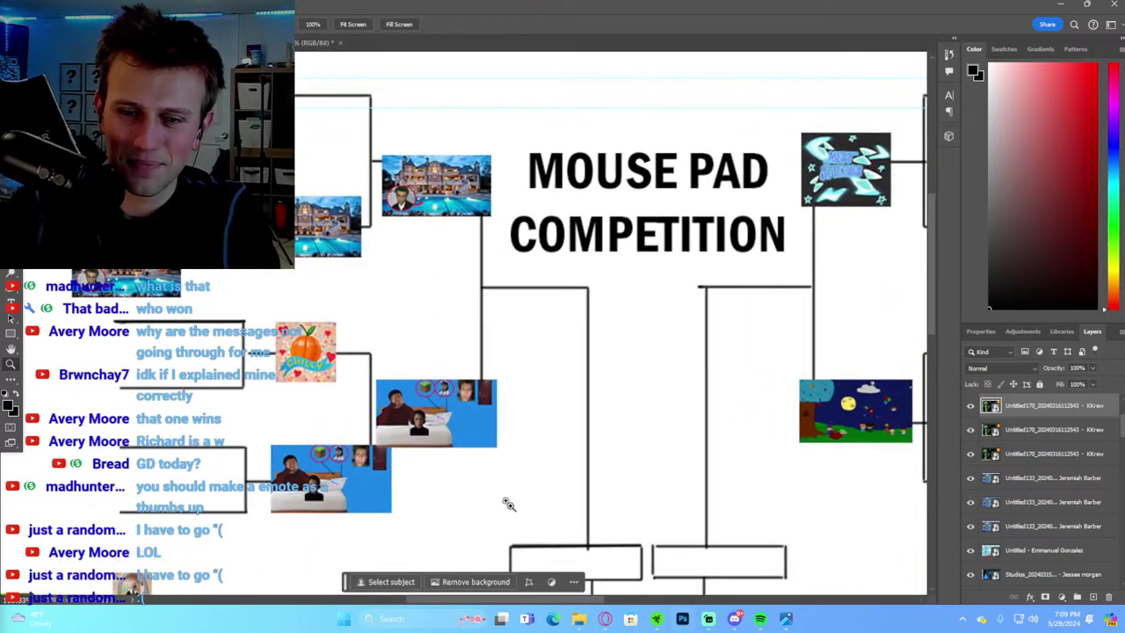
pyautogui.hscroll(-2, 515, 465)
pyautogui.scroll(3, 588, 326)
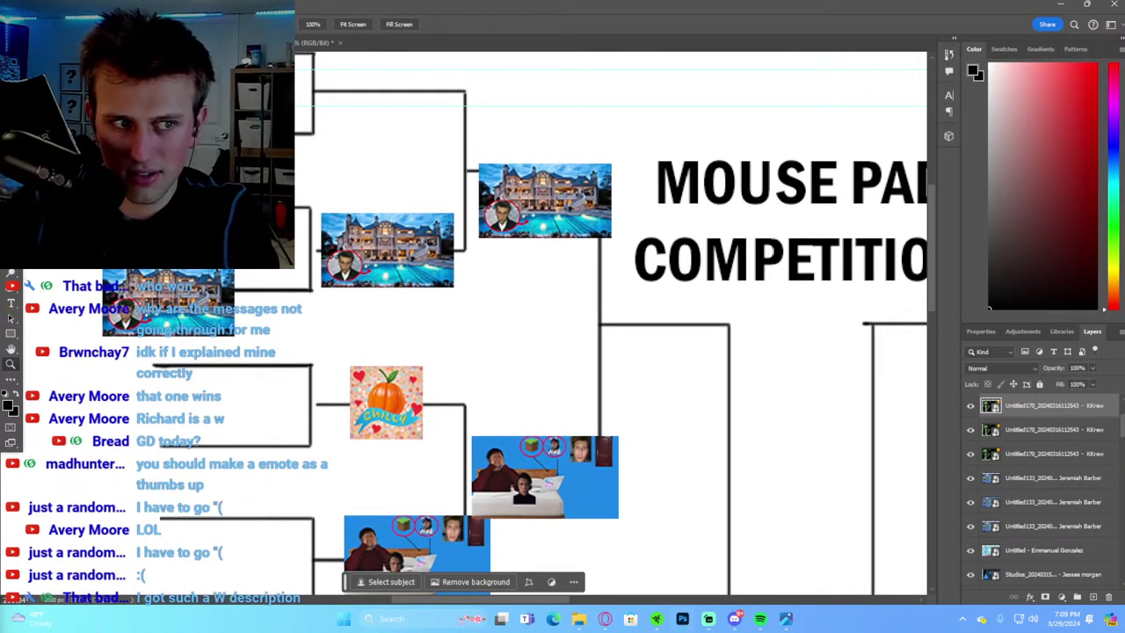
pyautogui.scroll(-1, 316, 389)
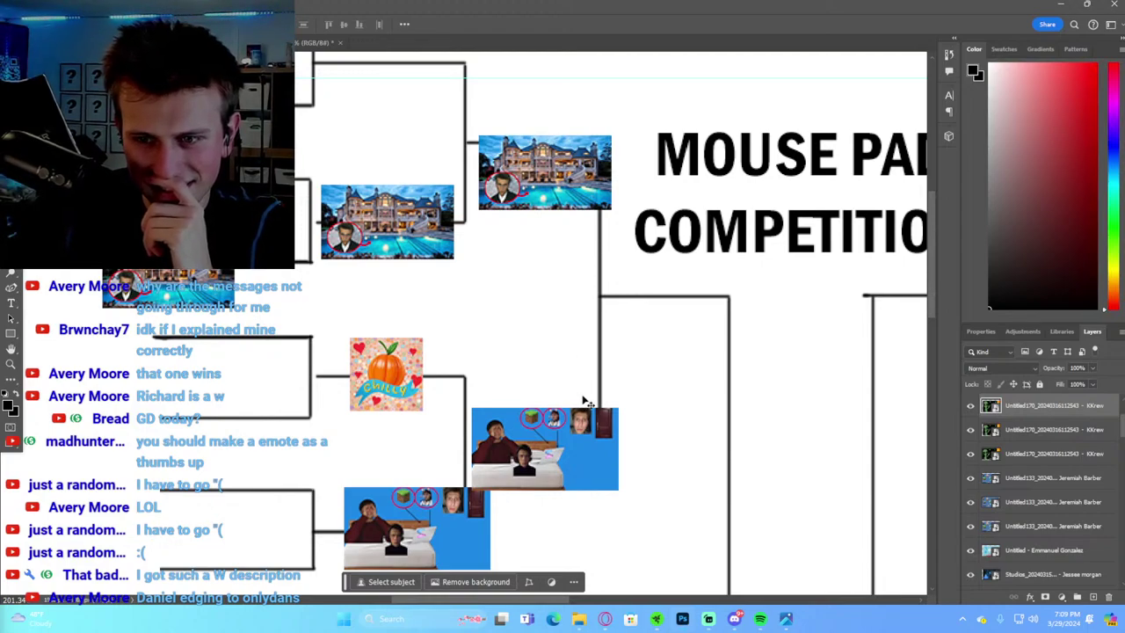
pyautogui.hotkey('ctrl', 'Tab')
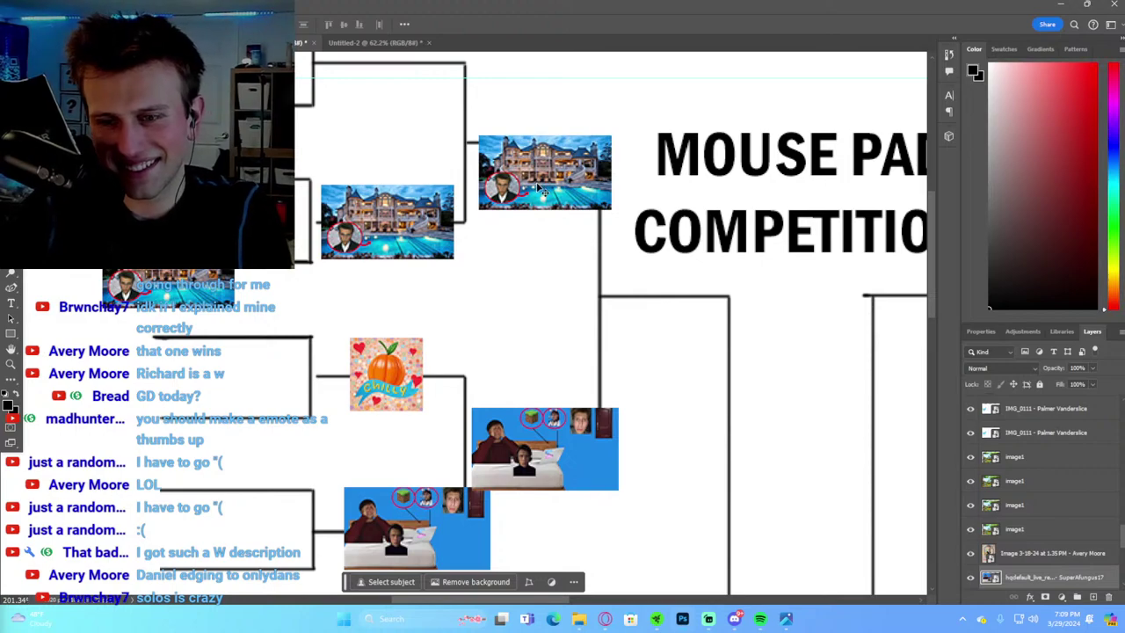
pyautogui.hotkey('ctrl', 'Tab')
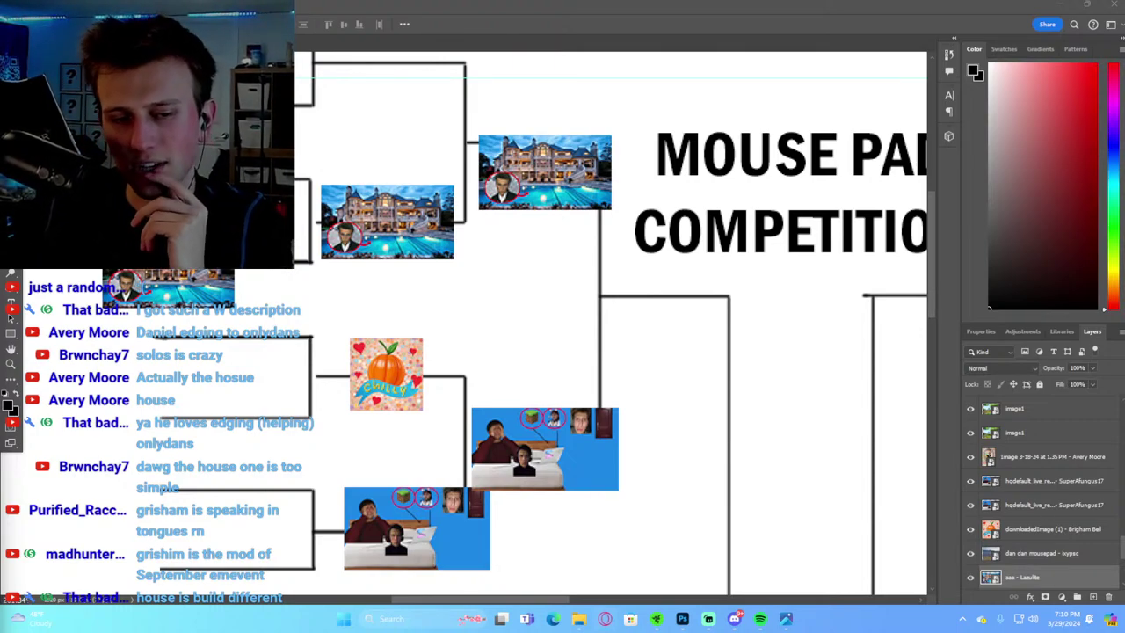
pyautogui.scroll(-1, 348, 555)
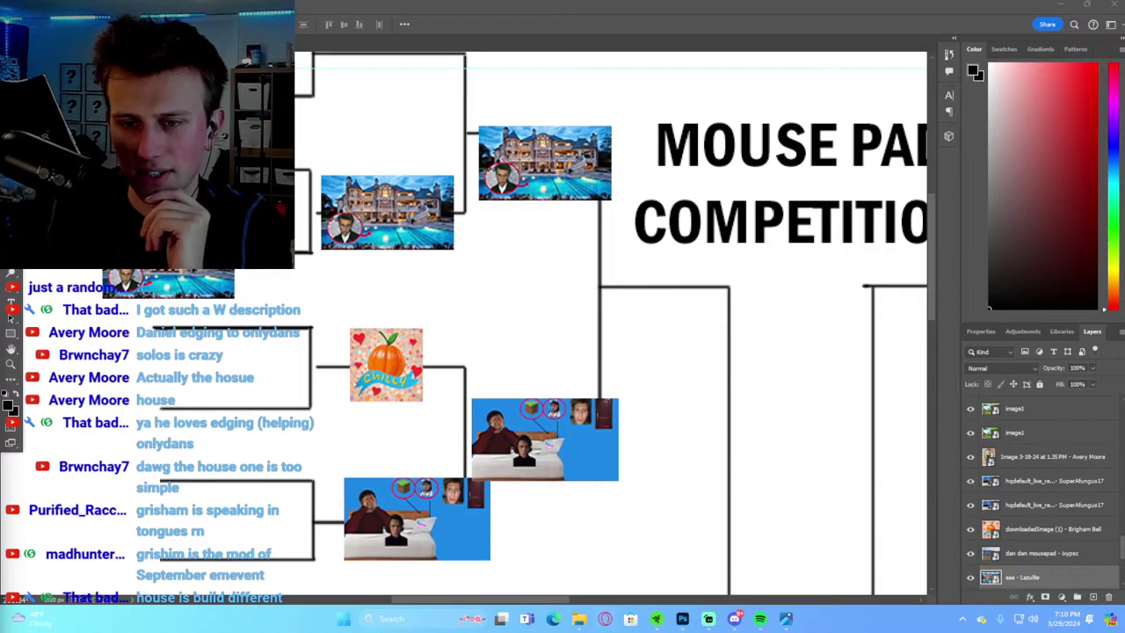
pyautogui.moveTo(557, 456); pyautogui.dragTo(564, 437)
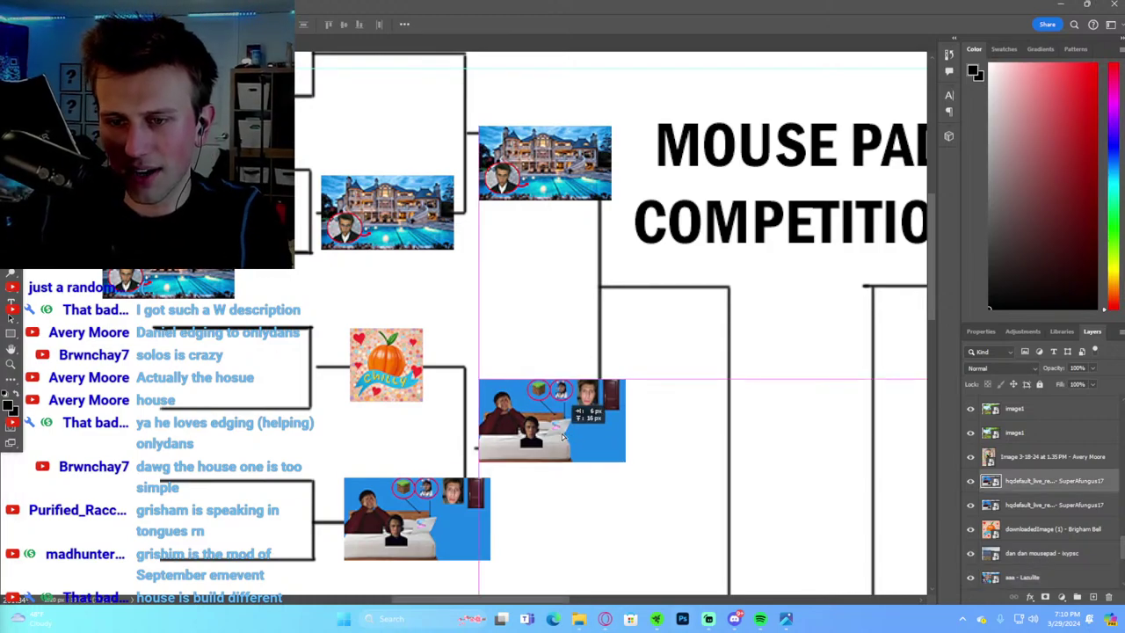
pyautogui.press('z')
pyautogui.click(519, 444)
pyautogui.click(519, 444)
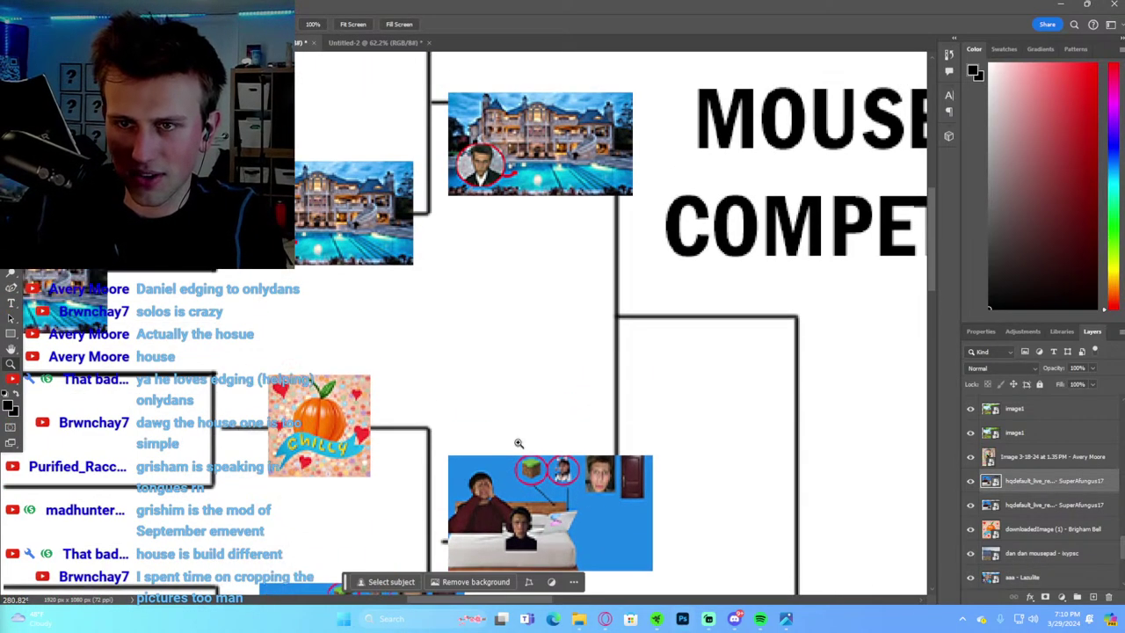
pyautogui.press('v')
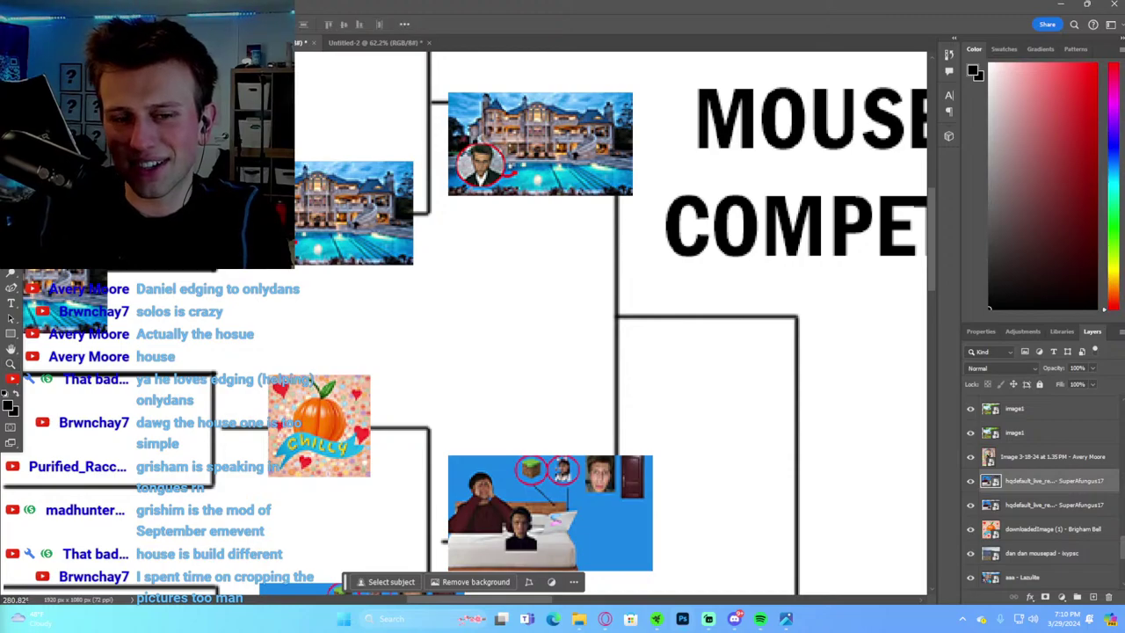
pyautogui.press('z')
pyautogui.moveTo(563, 349); pyautogui.dragTo(607, 415)
pyautogui.keyDown('alt'); pyautogui.click(618, 394); pyautogui.keyUp('alt')
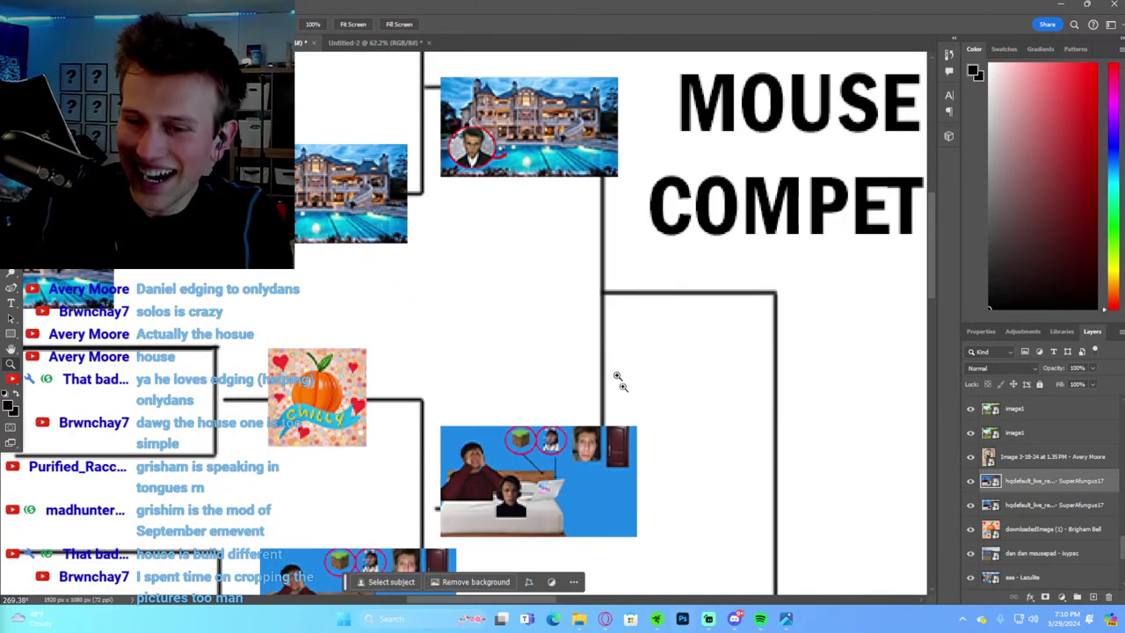
pyautogui.scroll(1, 301, 130)
pyautogui.press('v')
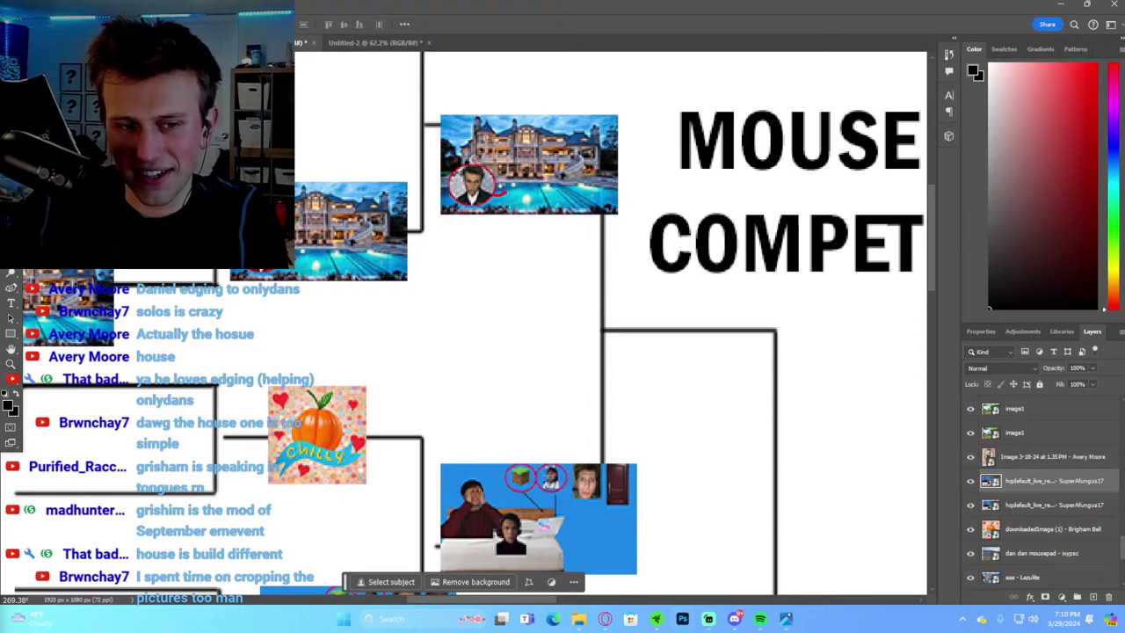
pyautogui.scroll(-3, 390, 216)
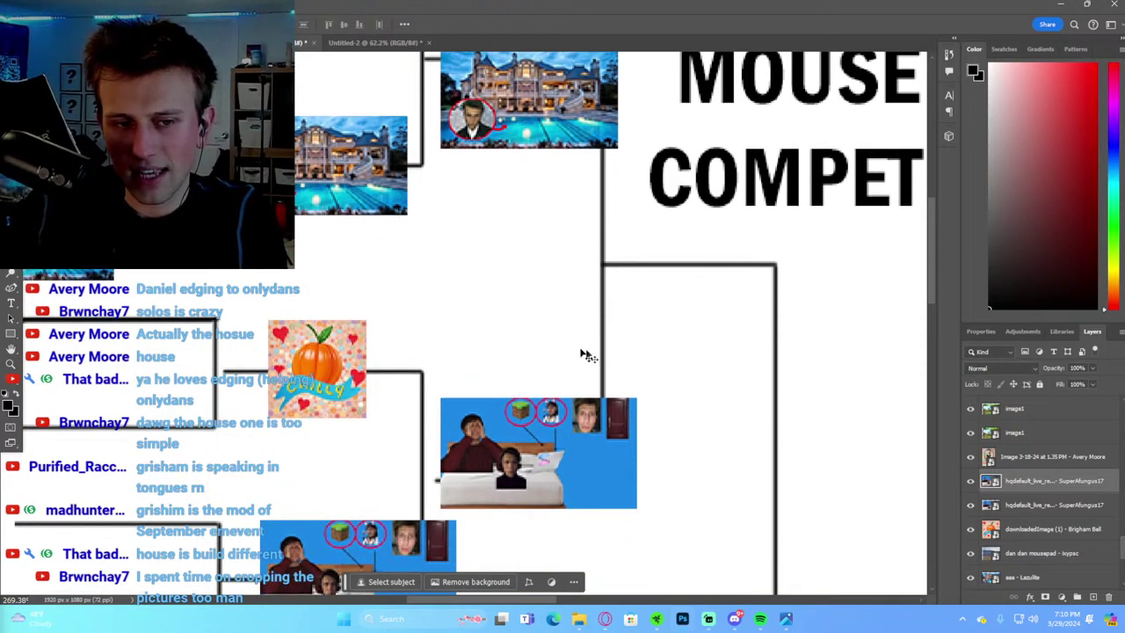
pyautogui.scroll(2, 392, 311)
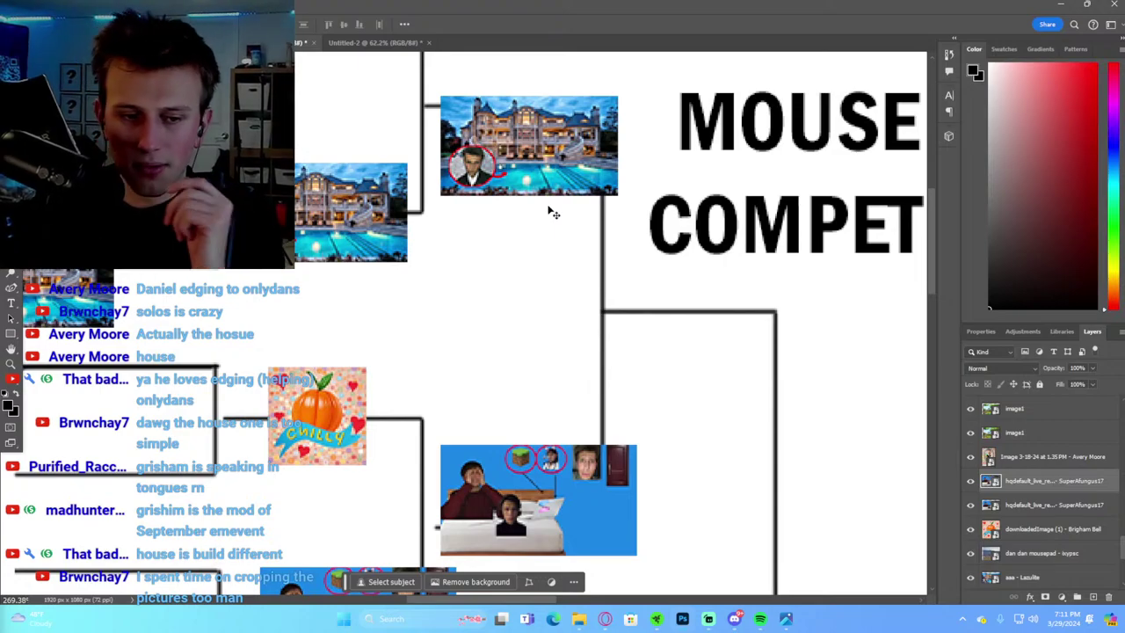
pyautogui.scroll(-1, 589, 303)
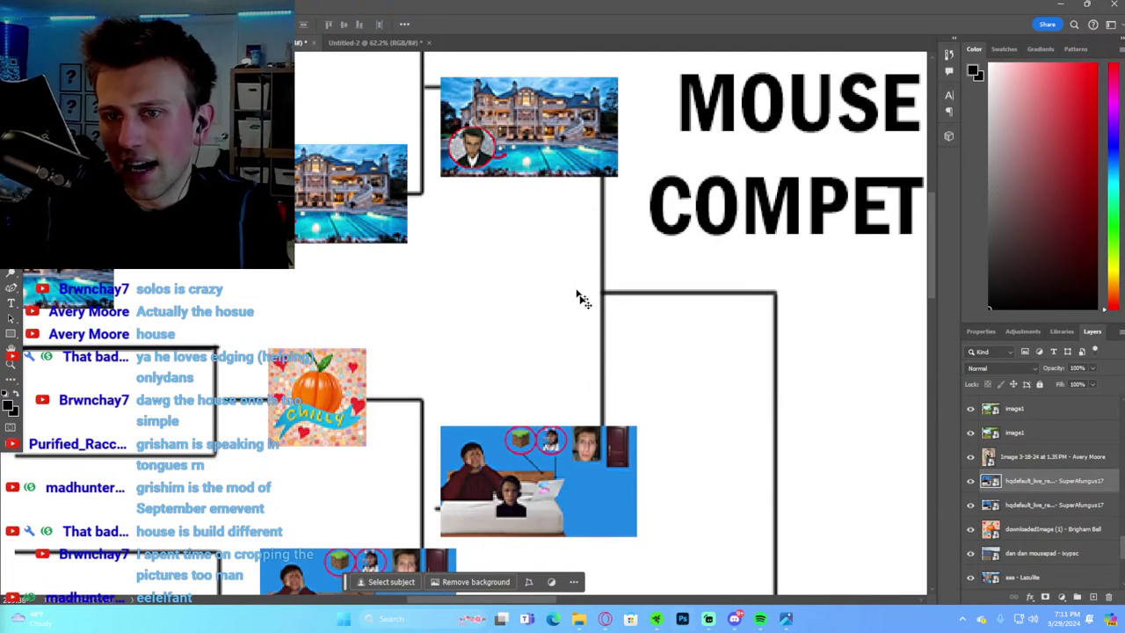
pyautogui.moveTo(580, 299); pyautogui.dragTo(626, 370)
pyautogui.scroll(-2, 626, 369)
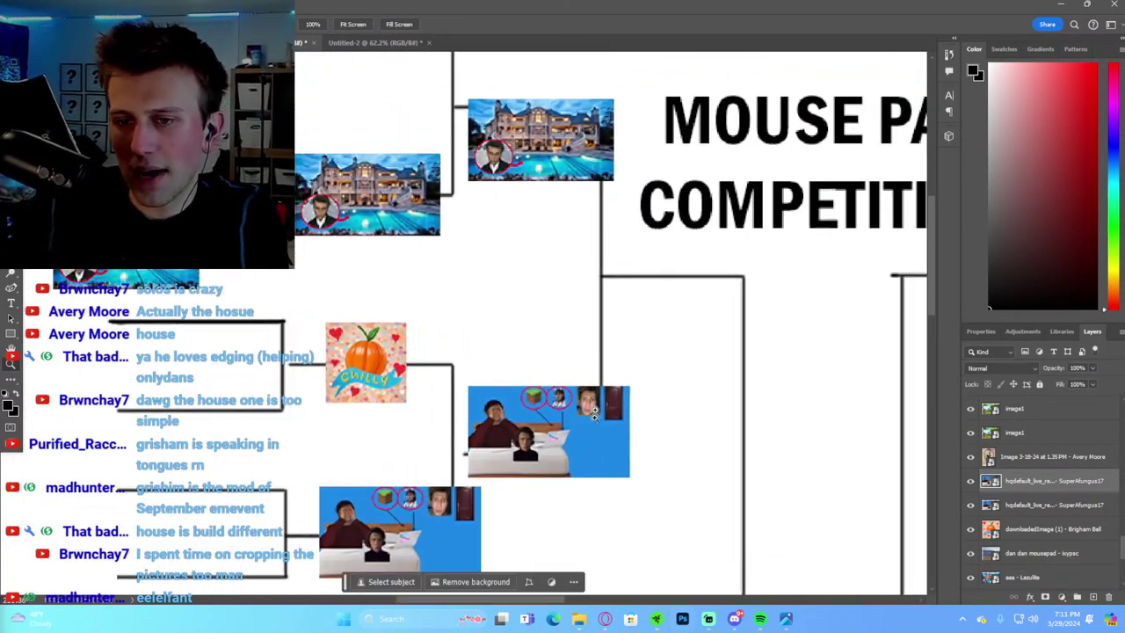
pyautogui.scroll(6, 598, 493)
pyautogui.scroll(-1, 435, 335)
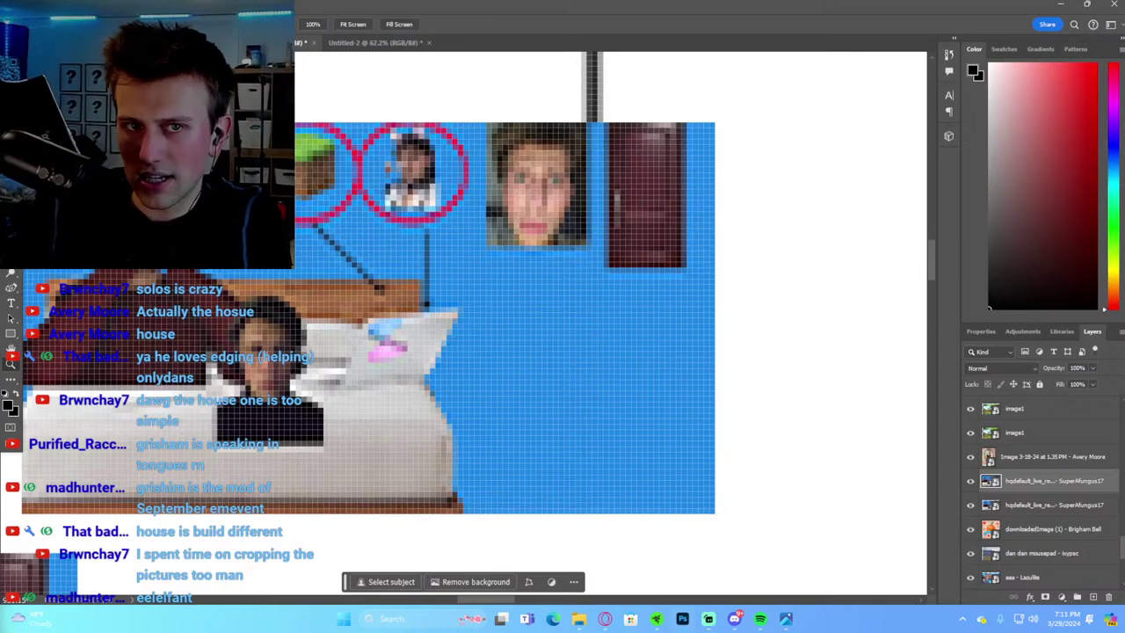
pyautogui.scroll(2, 435, 335)
pyautogui.scroll(-4, 231, 286)
pyautogui.scroll(-4, 230, 286)
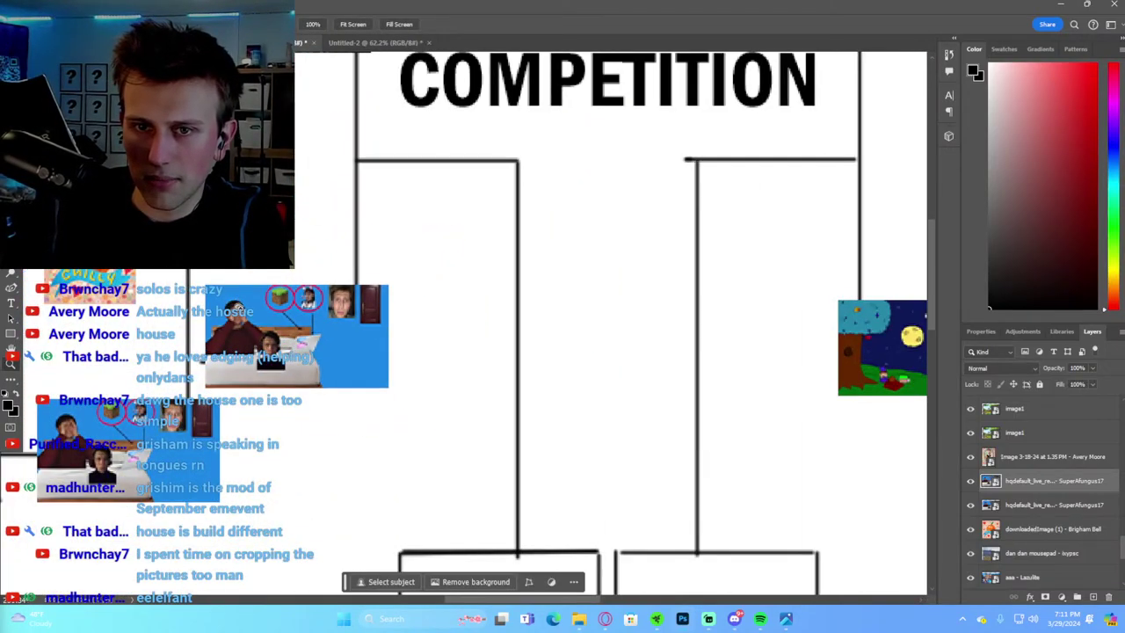
pyautogui.scroll(-1, 236, 370)
pyautogui.hscroll(-2, 533, 347)
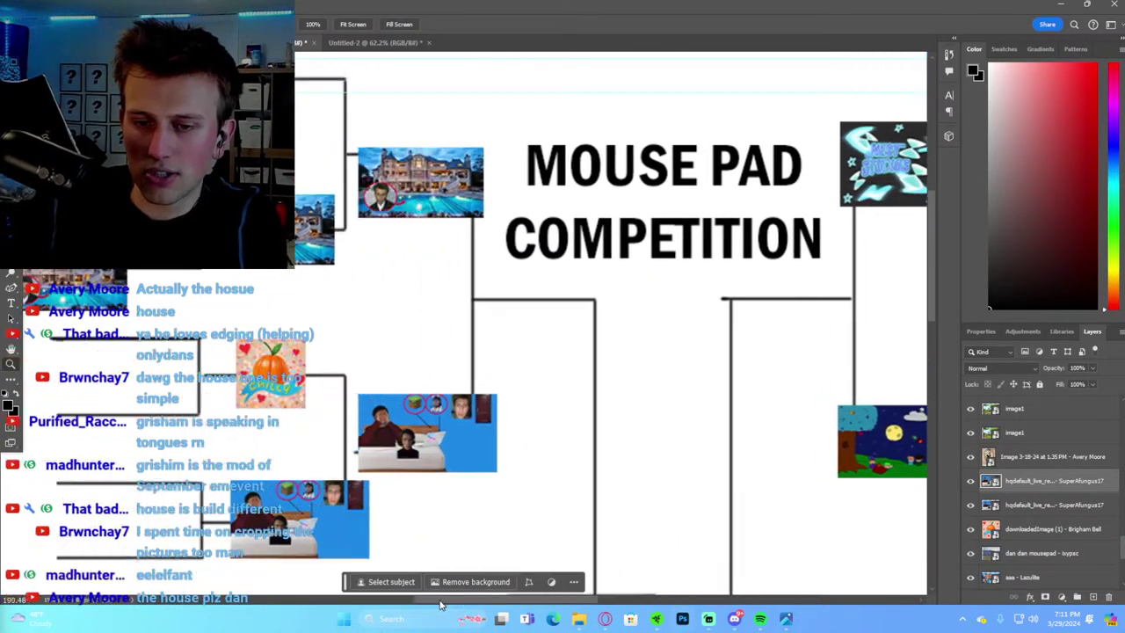
pyautogui.scroll(2, 533, 346)
pyautogui.scroll(-1, 480, 343)
pyautogui.scroll(-1, 459, 306)
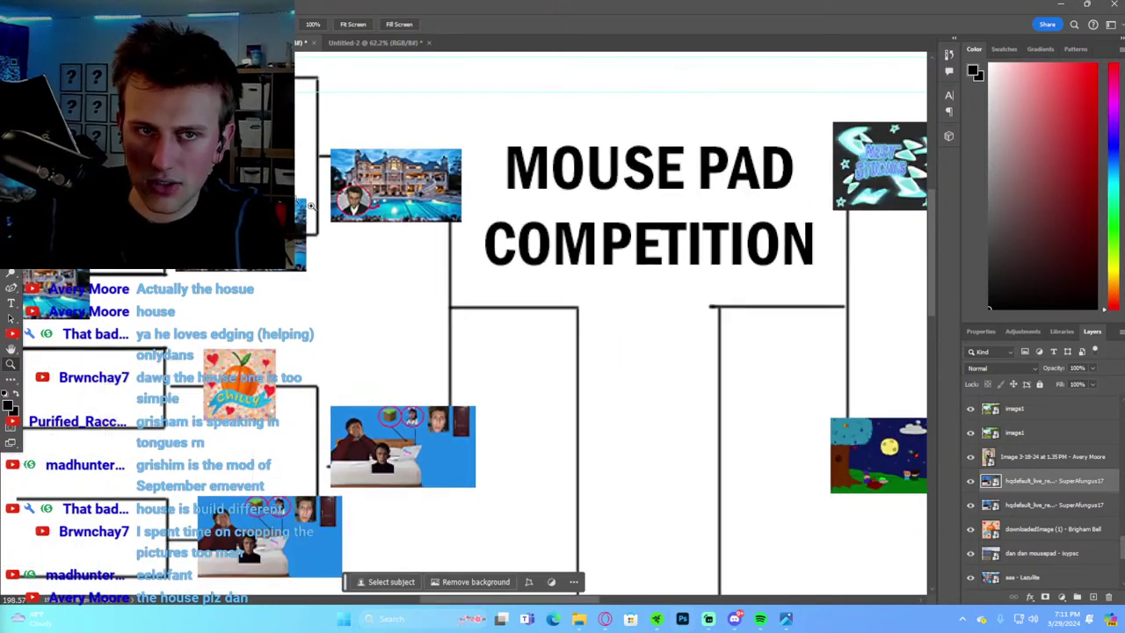
pyautogui.scroll(2, 489, 369)
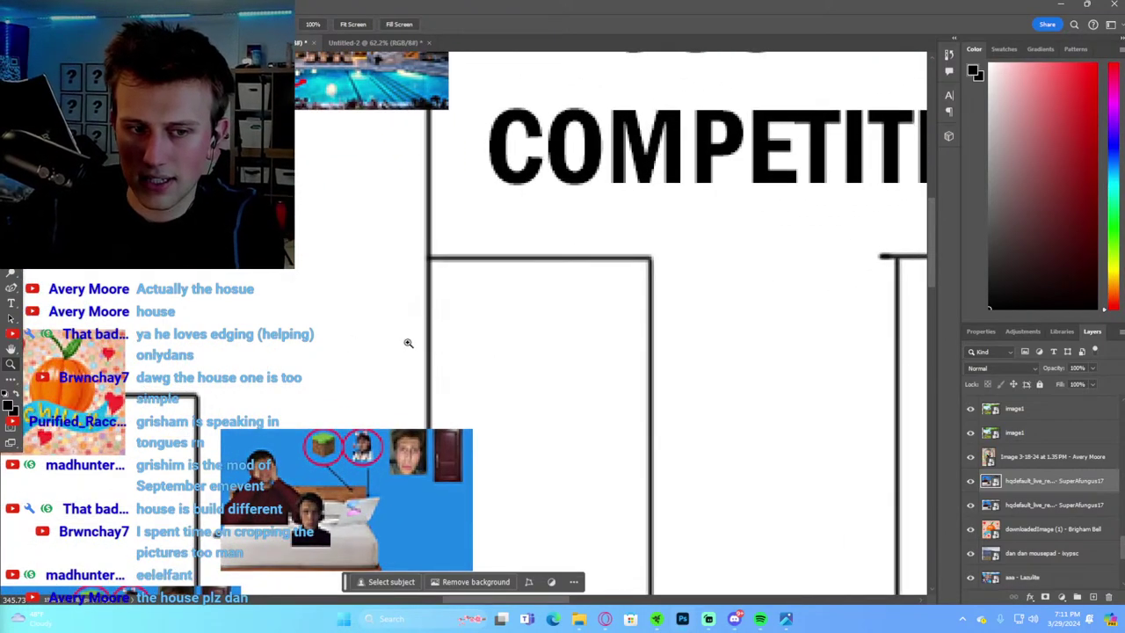
pyautogui.scroll(-1, 387, 341)
pyautogui.scroll(2, 383, 339)
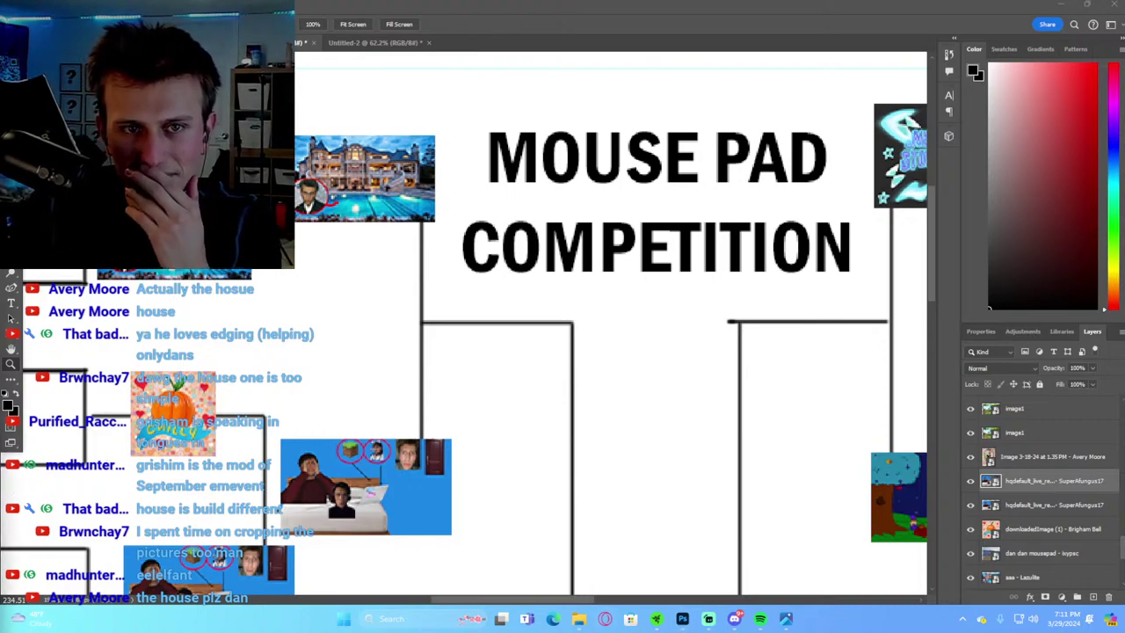
pyautogui.press('v')
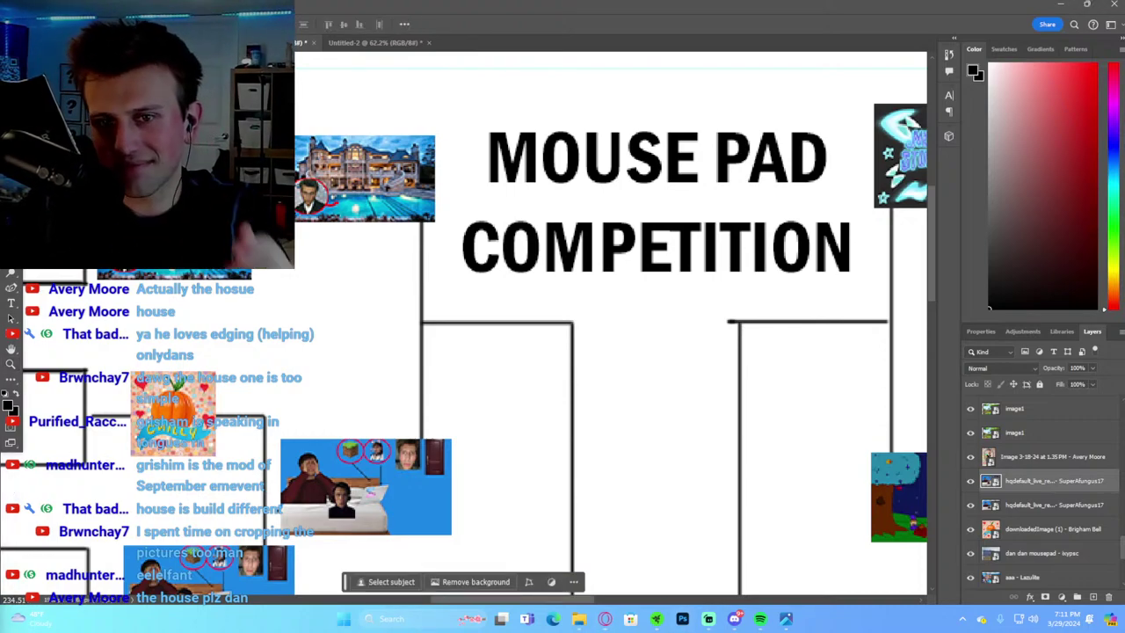
pyautogui.press('z')
pyautogui.moveTo(392, 453); pyautogui.dragTo(471, 402)
pyautogui.scroll(-6, 470, 403)
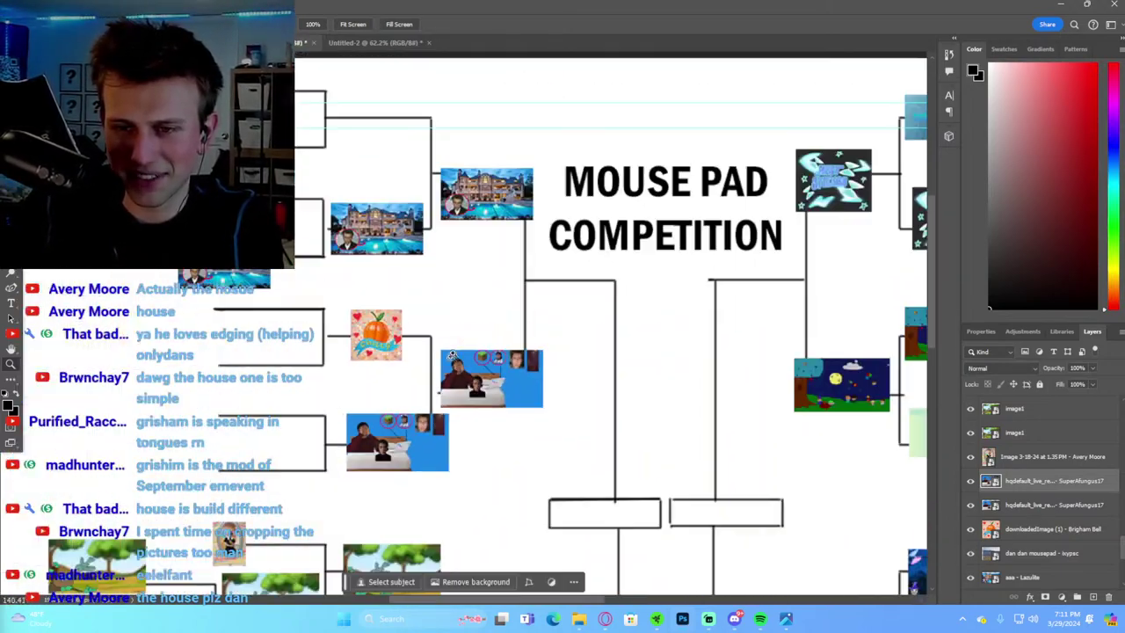
pyautogui.click(542, 325)
pyautogui.press('v')
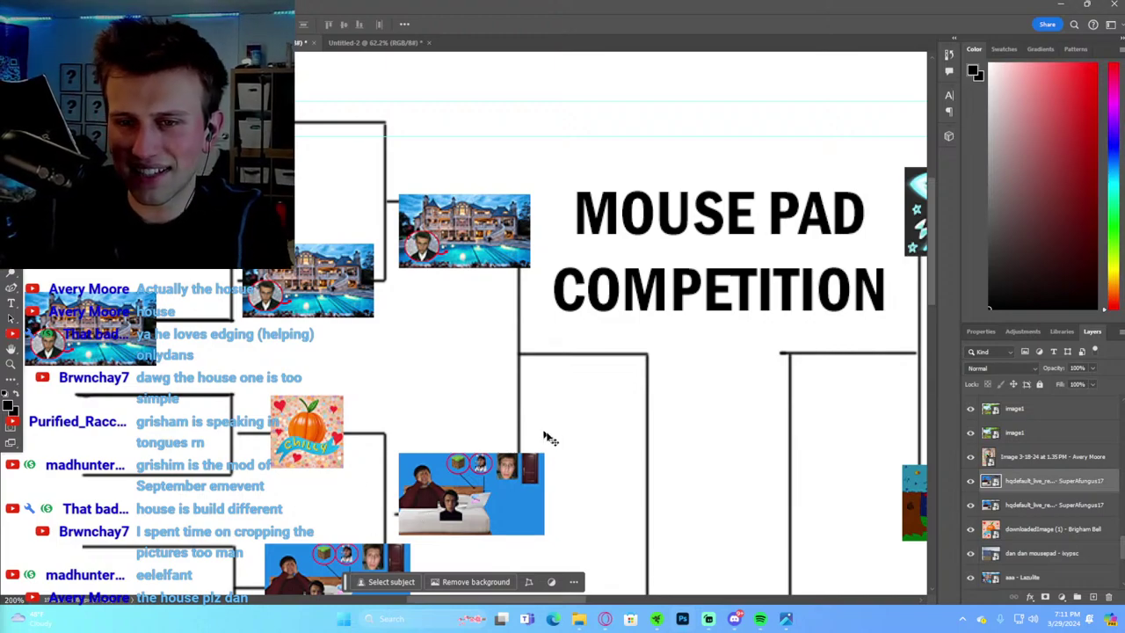
pyautogui.click(481, 254)
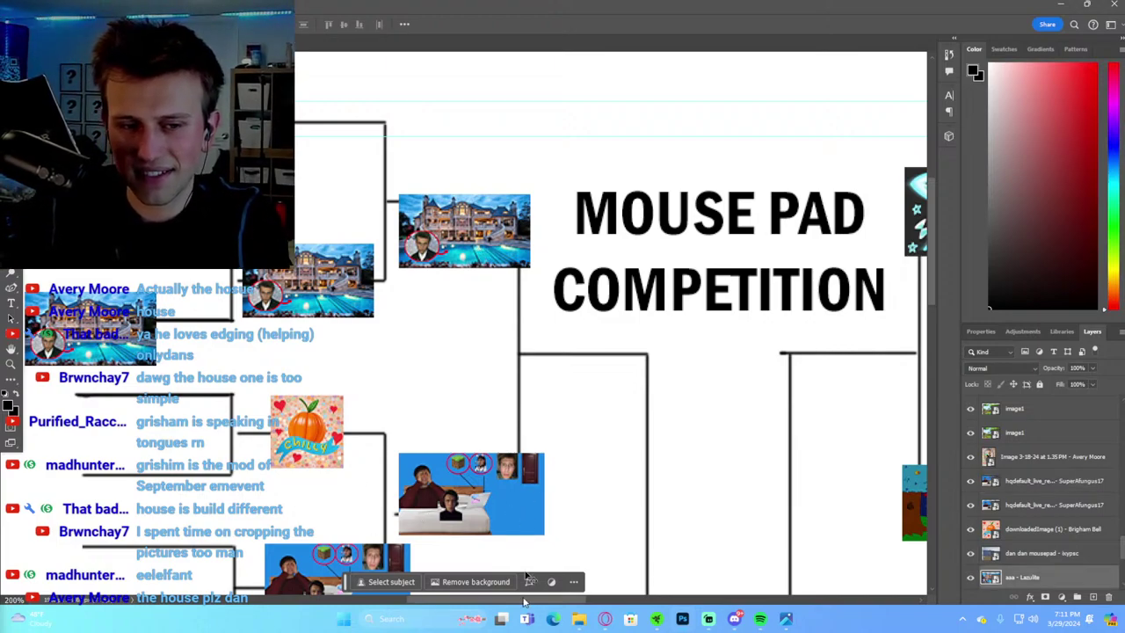
pyautogui.moveTo(607, 621)
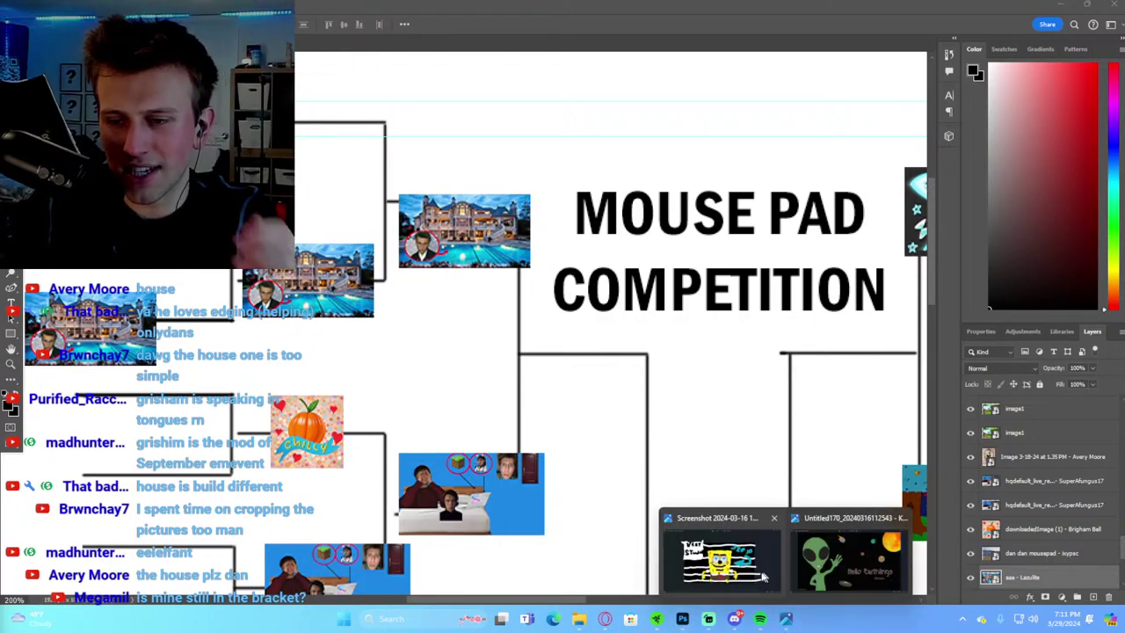
pyautogui.click(786, 619)
pyautogui.click(786, 619)
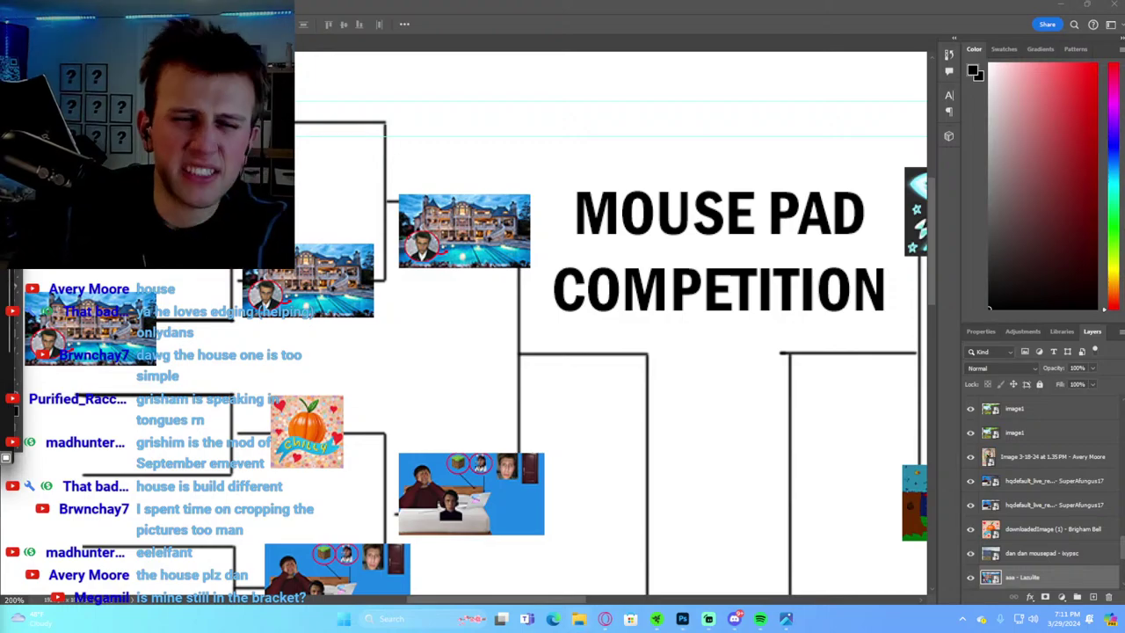
# Open the mansion-with-pool and blue bedroom designs in Photos, snapping them beside each other
pyautogui.click(786, 619)
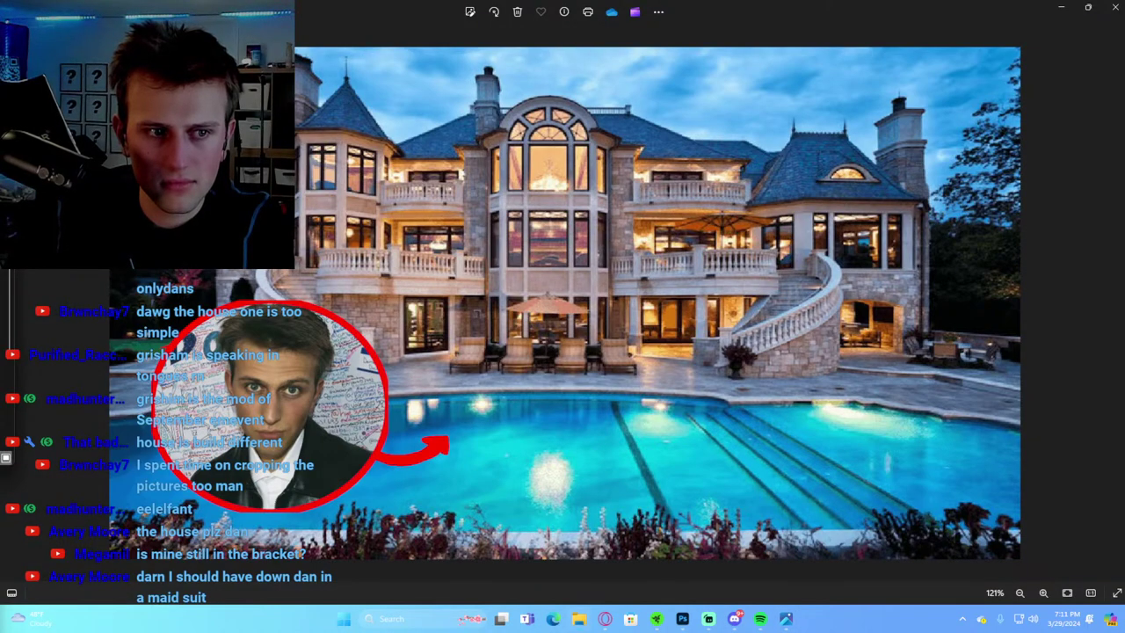
pyautogui.click(6, 457)
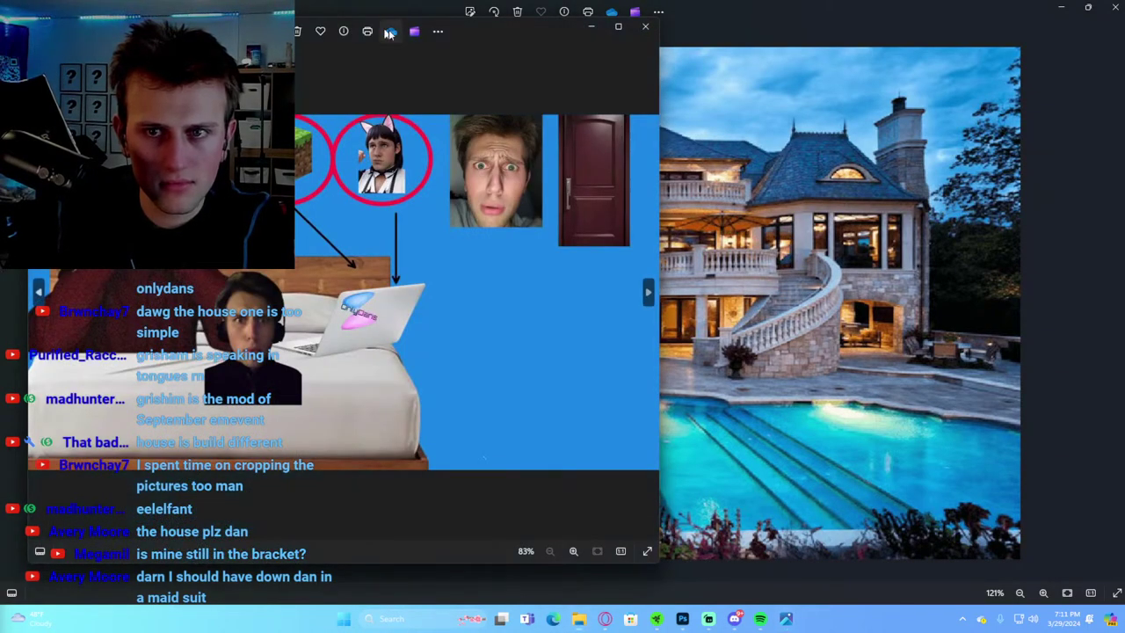
pyautogui.moveTo(390, 33); pyautogui.dragTo(651, 3)
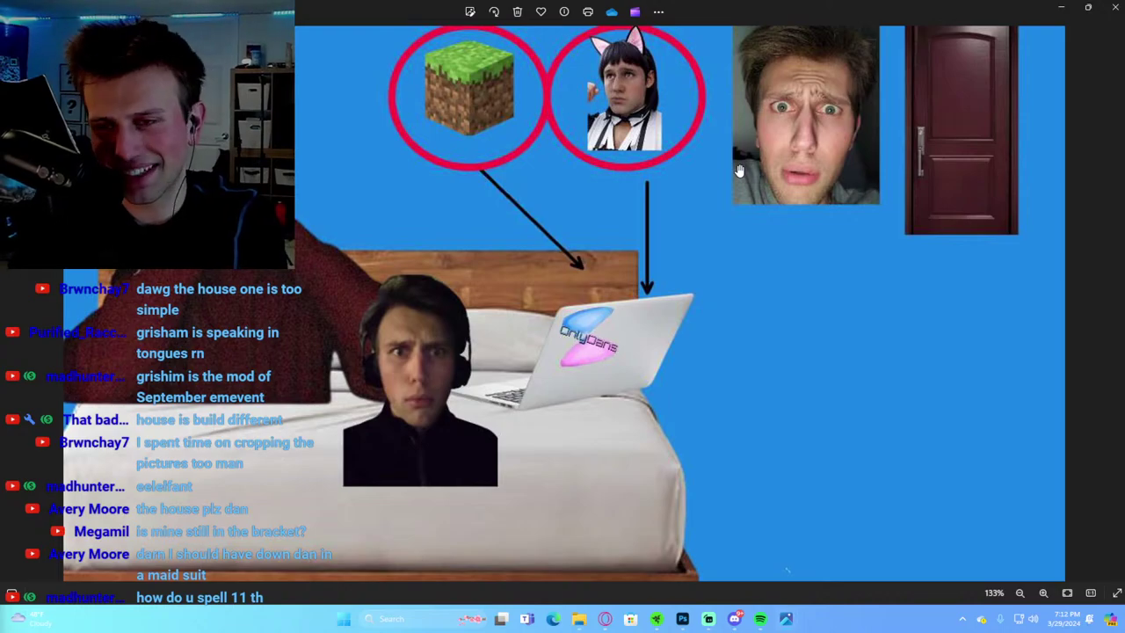
pyautogui.scroll(-3, 739, 170)
pyautogui.moveTo(796, 13); pyautogui.dragTo(1123, 4)
pyautogui.click(402, 138)
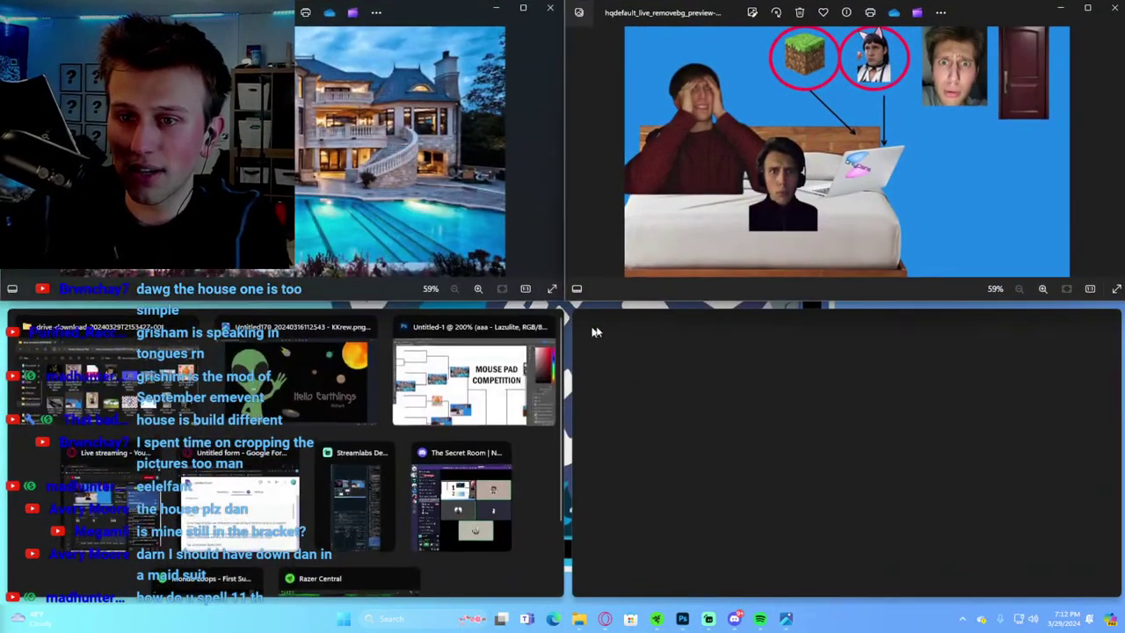
# Dismiss Snap Assist so the mansion and bedroom designs each take a full-height half
pyautogui.click(593, 332)
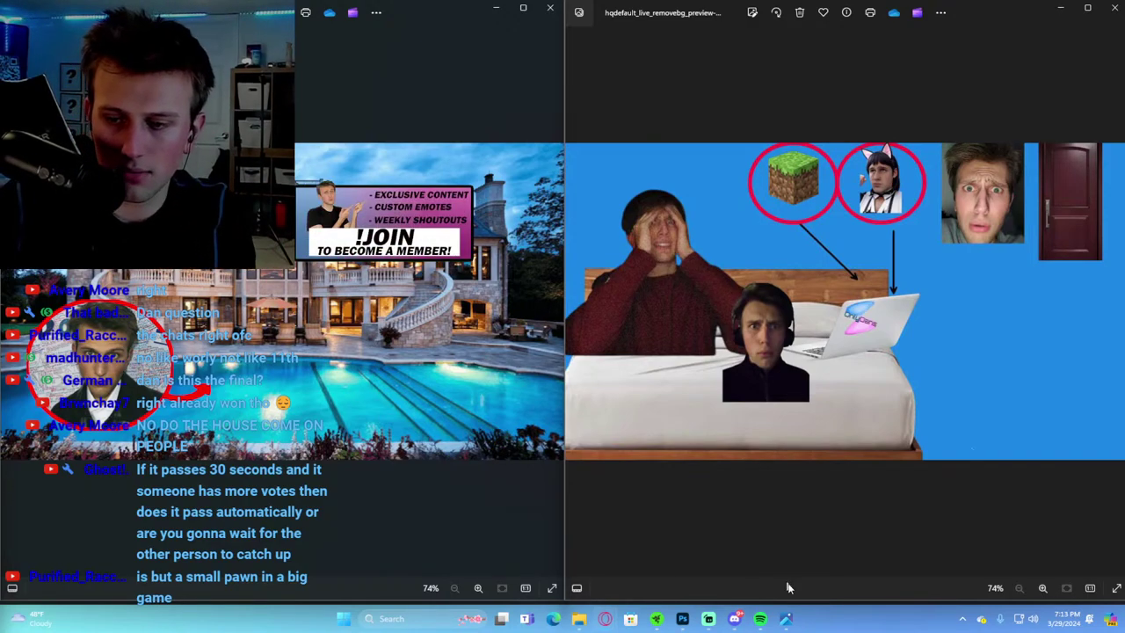
# Alt-drag a copy of the blue bedroom collage into the slot under the MOUSE PAD COMPETITION title
pyautogui.click(683, 619)
pyautogui.scroll(-6, 537, 372)
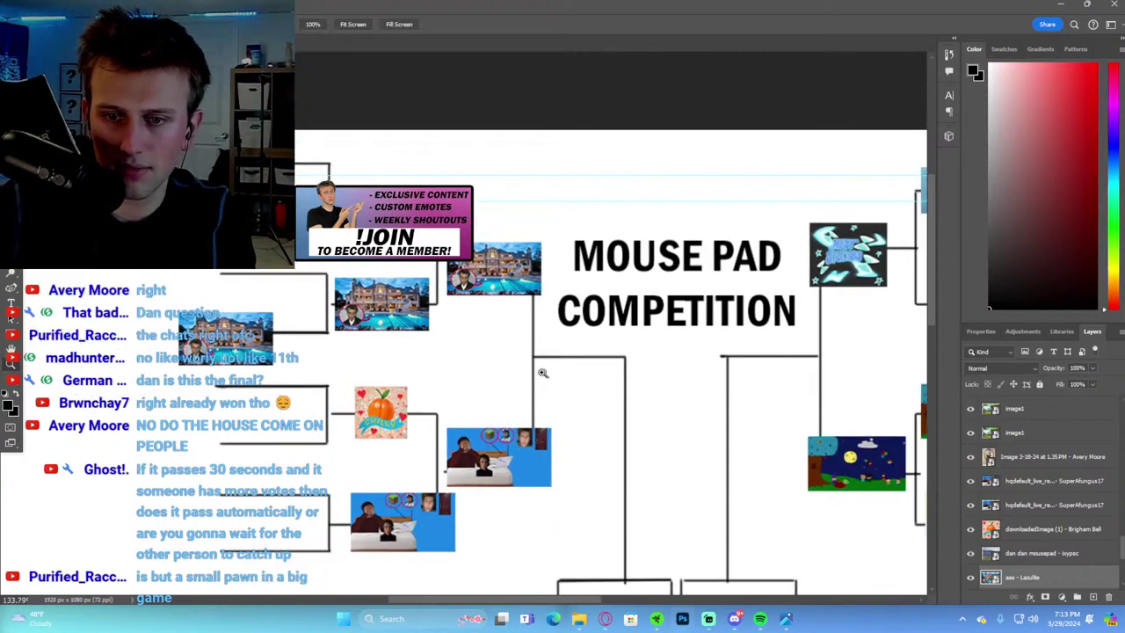
pyautogui.scroll(5, 560, 338)
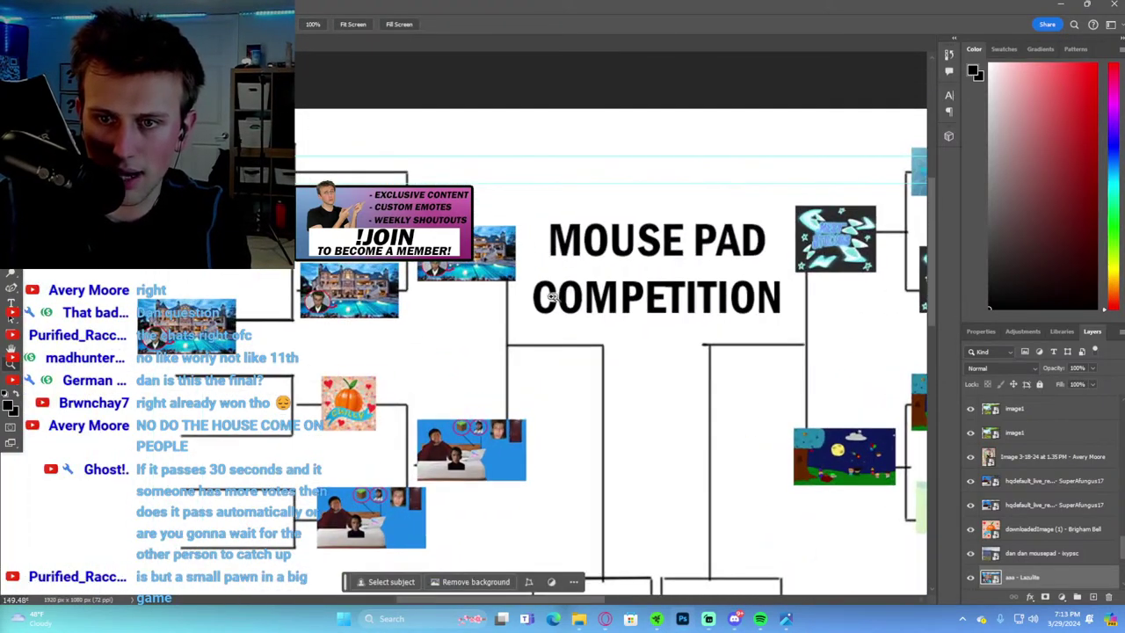
pyautogui.press('v')
pyautogui.click(442, 477)
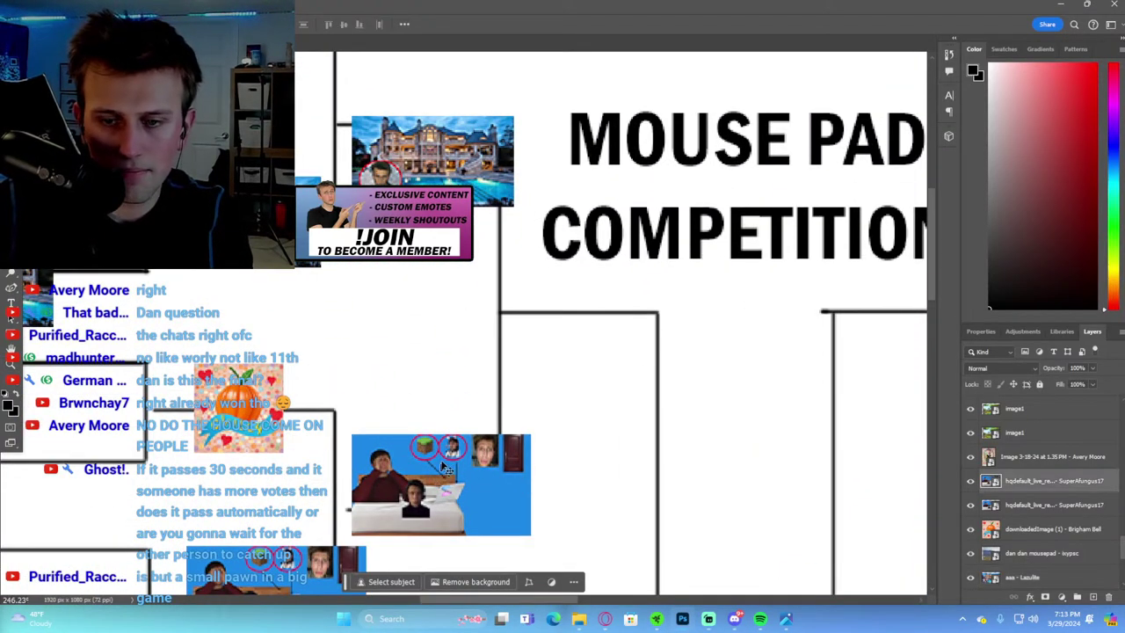
pyautogui.moveTo(457, 429); pyautogui.dragTo(645, 269)
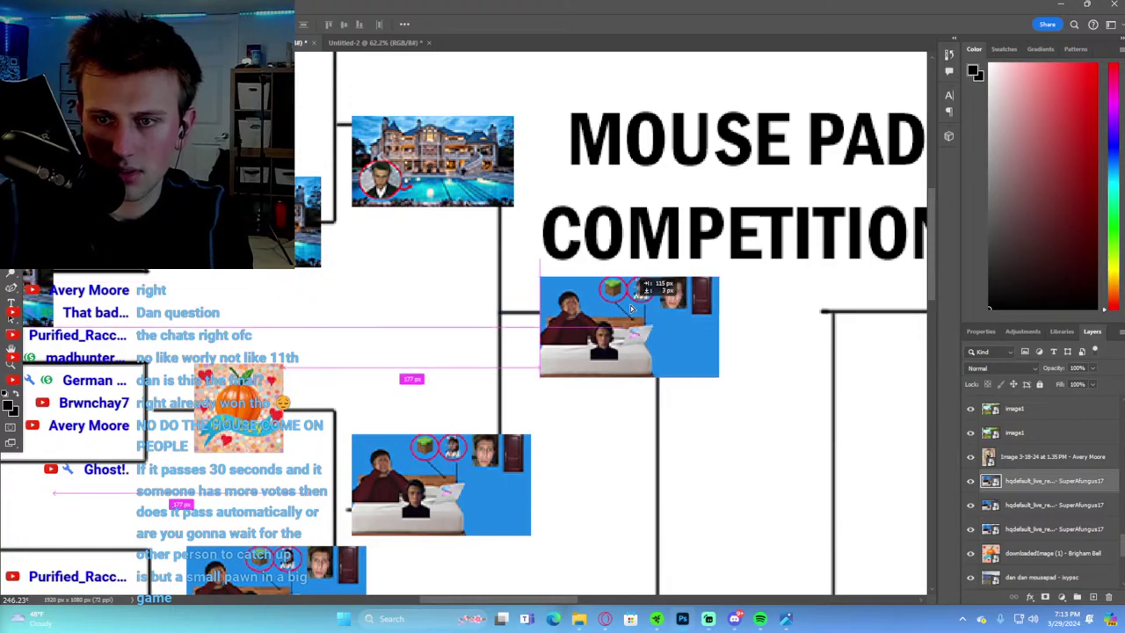
# Zoom in and out around the lower-left part of the bracket to check the entries
pyautogui.press('z')
pyautogui.scroll(-6, 726, 397)
pyautogui.scroll(8, 726, 397)
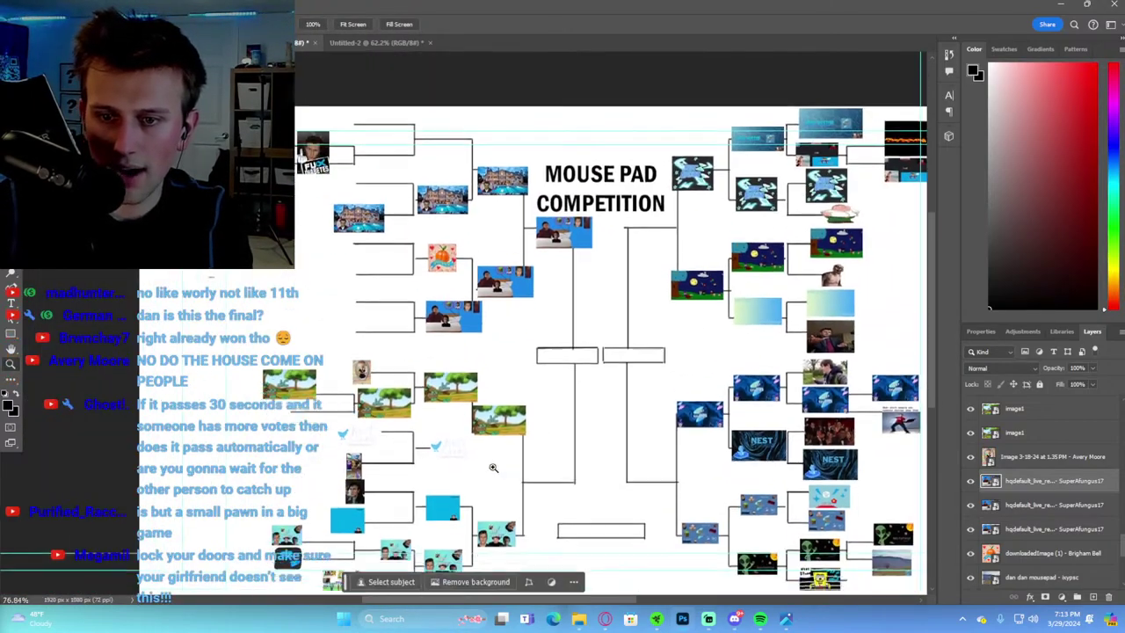
pyautogui.scroll(3, 552, 422)
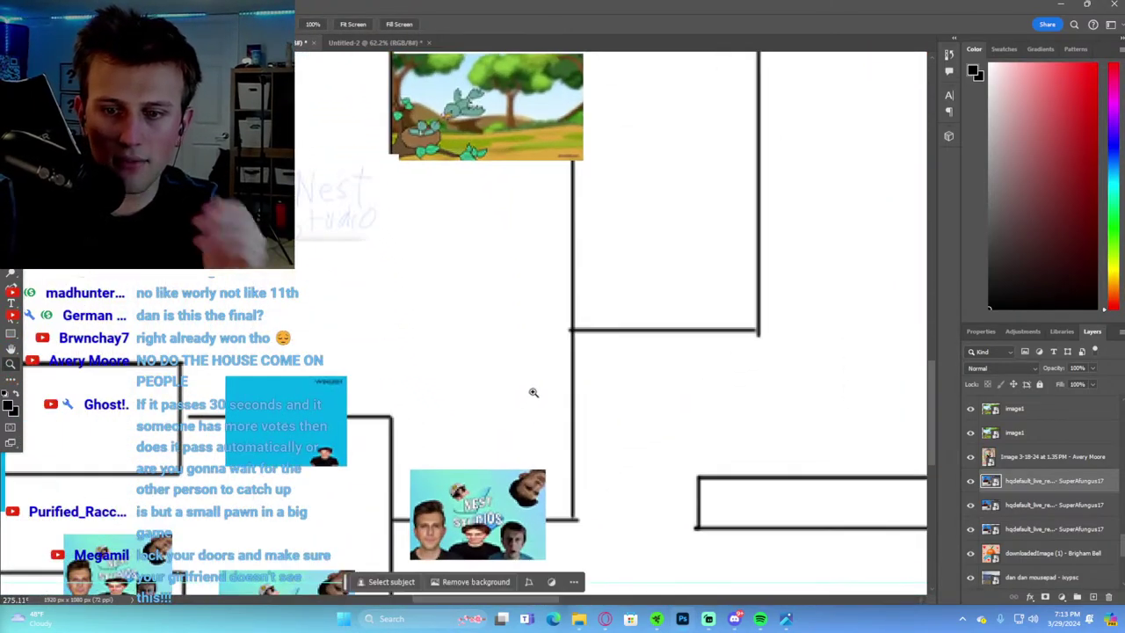
pyautogui.scroll(-2, 527, 369)
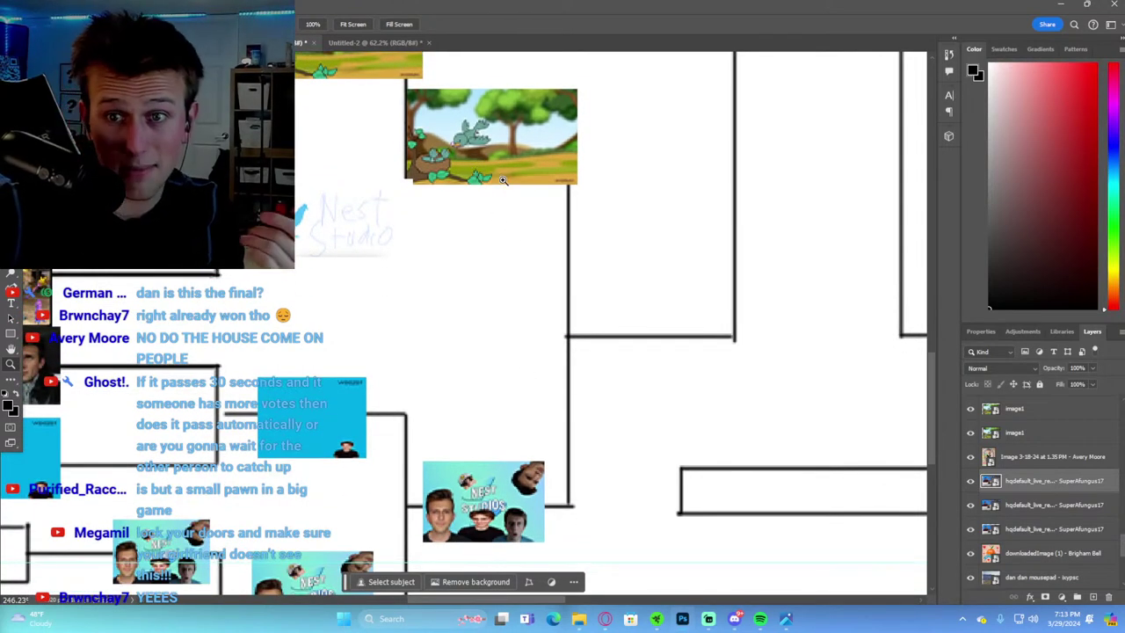
pyautogui.scroll(2, 497, 180)
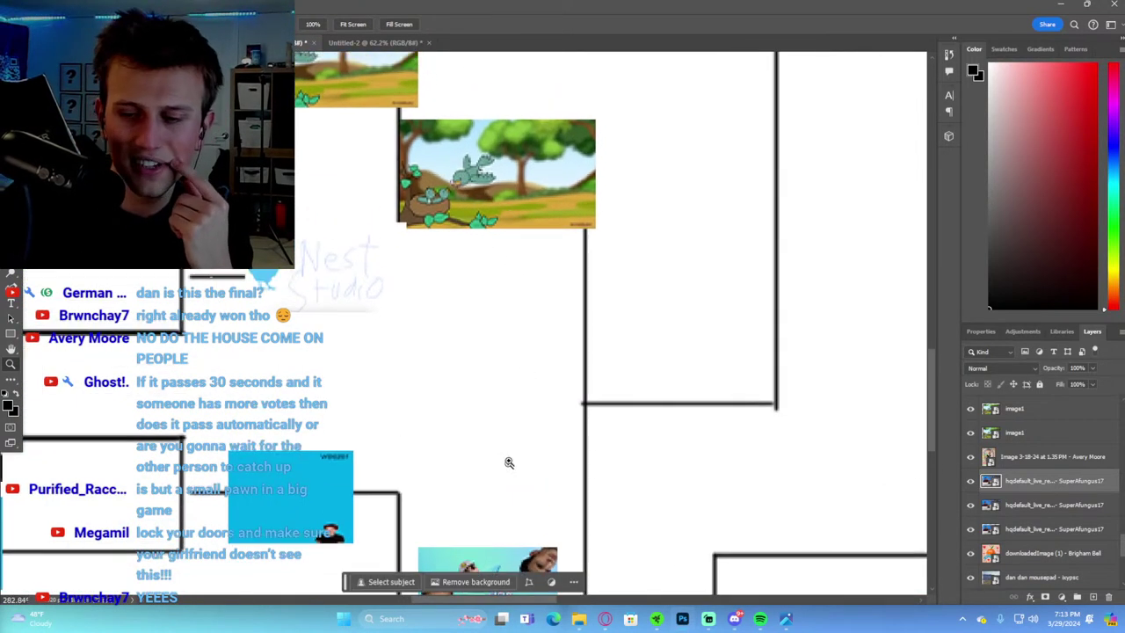
pyautogui.moveTo(786, 619)
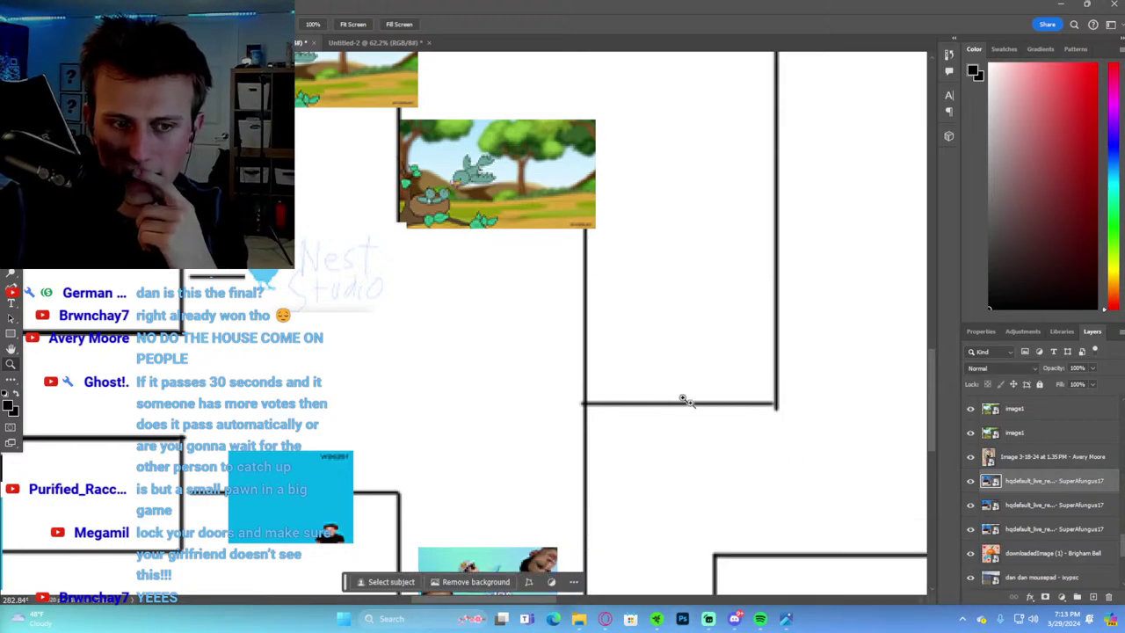
pyautogui.scroll(-3, 489, 460)
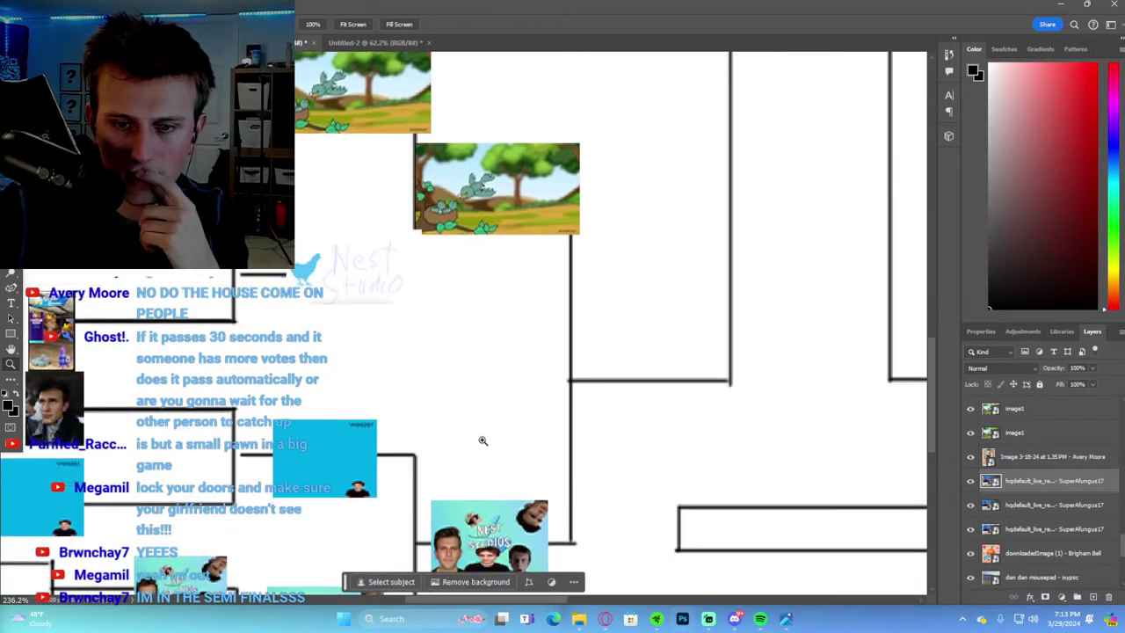
pyautogui.scroll(3, 483, 440)
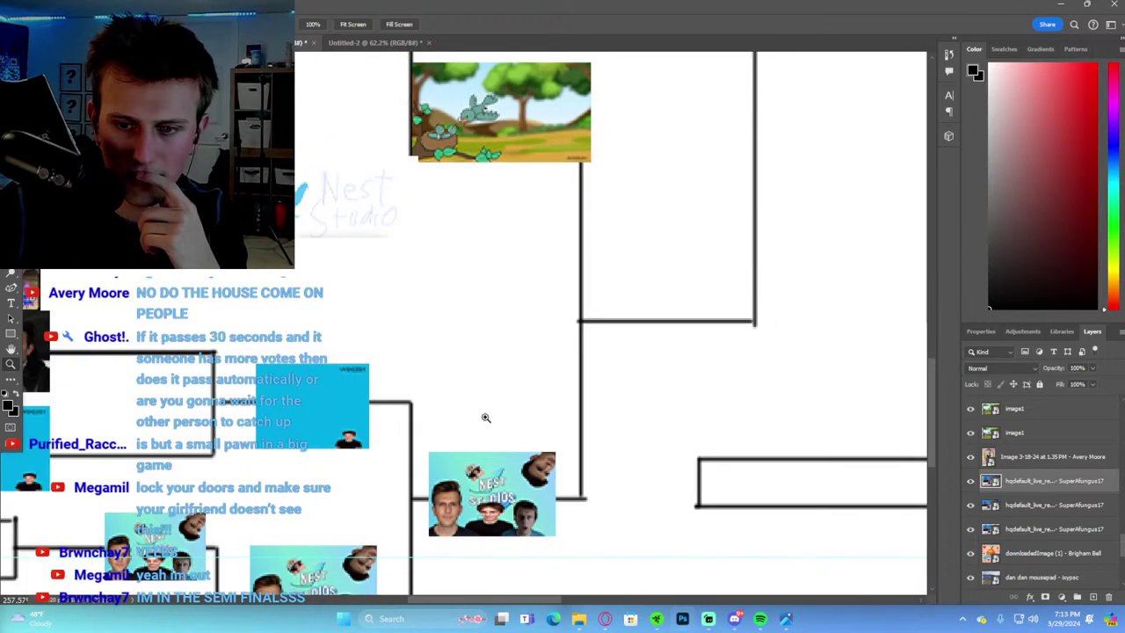
pyautogui.scroll(1, 493, 417)
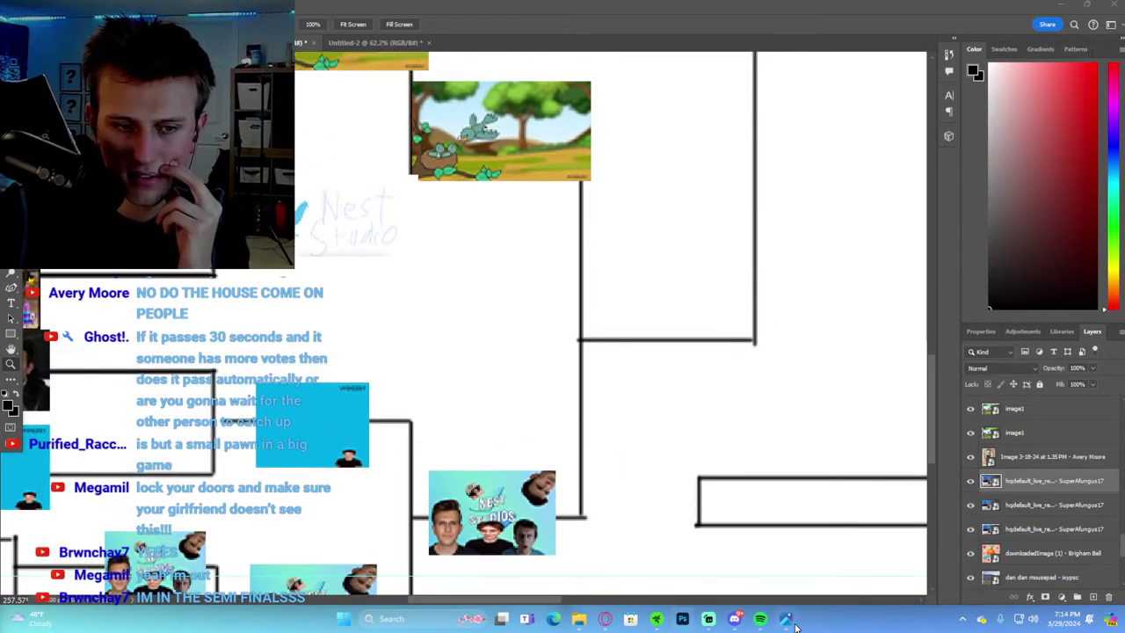
pyautogui.moveTo(685, 620)
pyautogui.moveTo(921, 564)
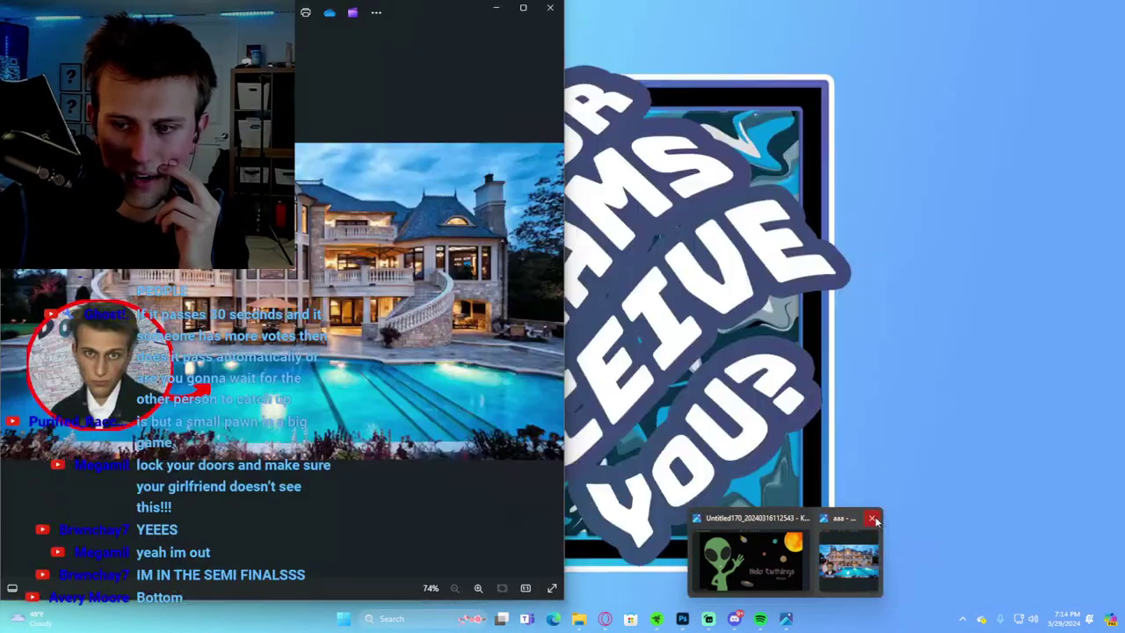
pyautogui.click(802, 554)
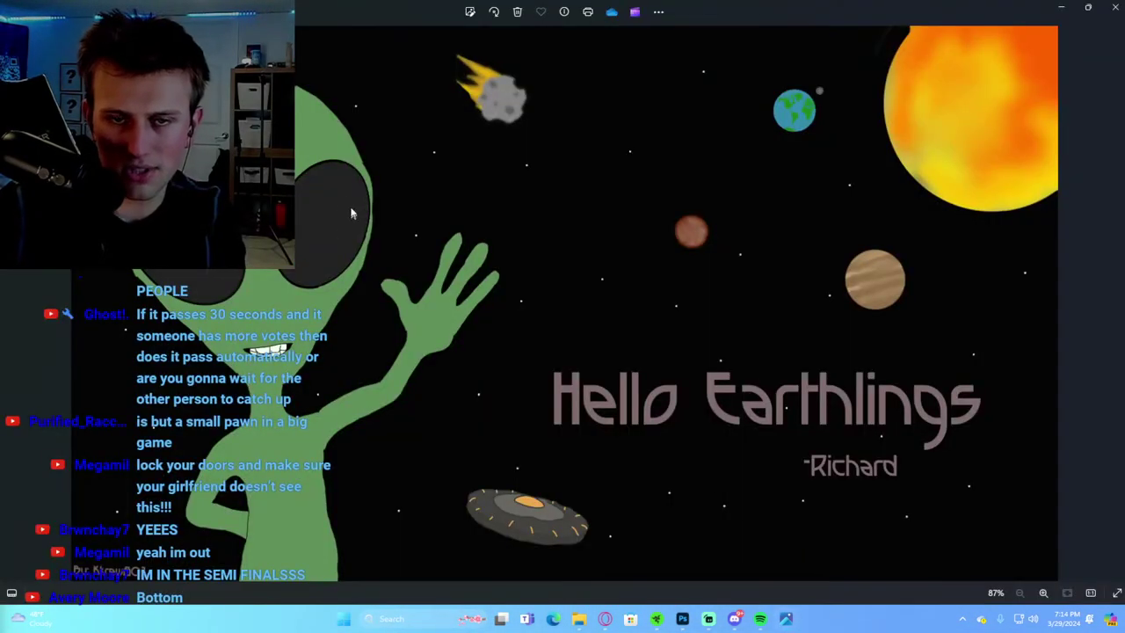
pyautogui.scroll(-4, 350, 214)
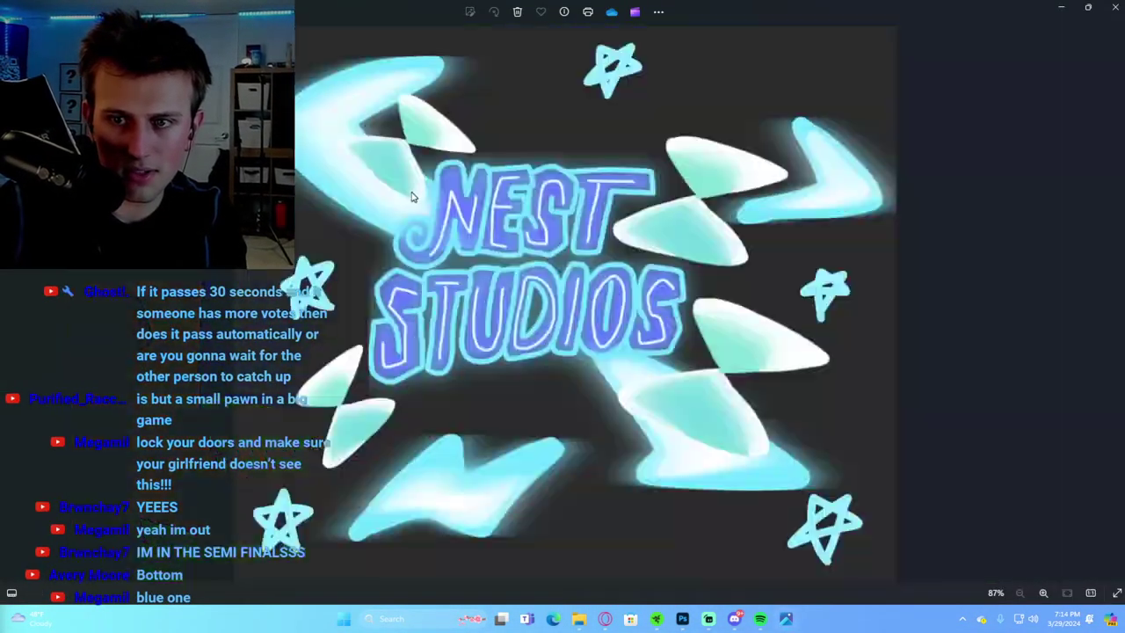
pyautogui.scroll(-3, 411, 197)
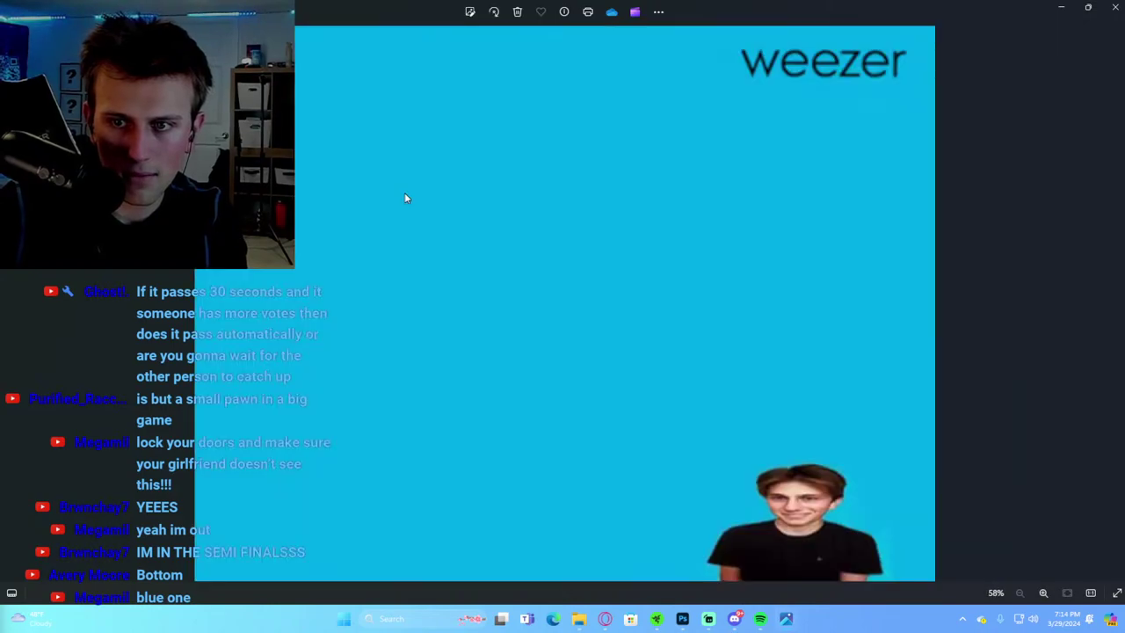
pyautogui.scroll(1, 404, 198)
pyautogui.scroll(-1, 719, 15)
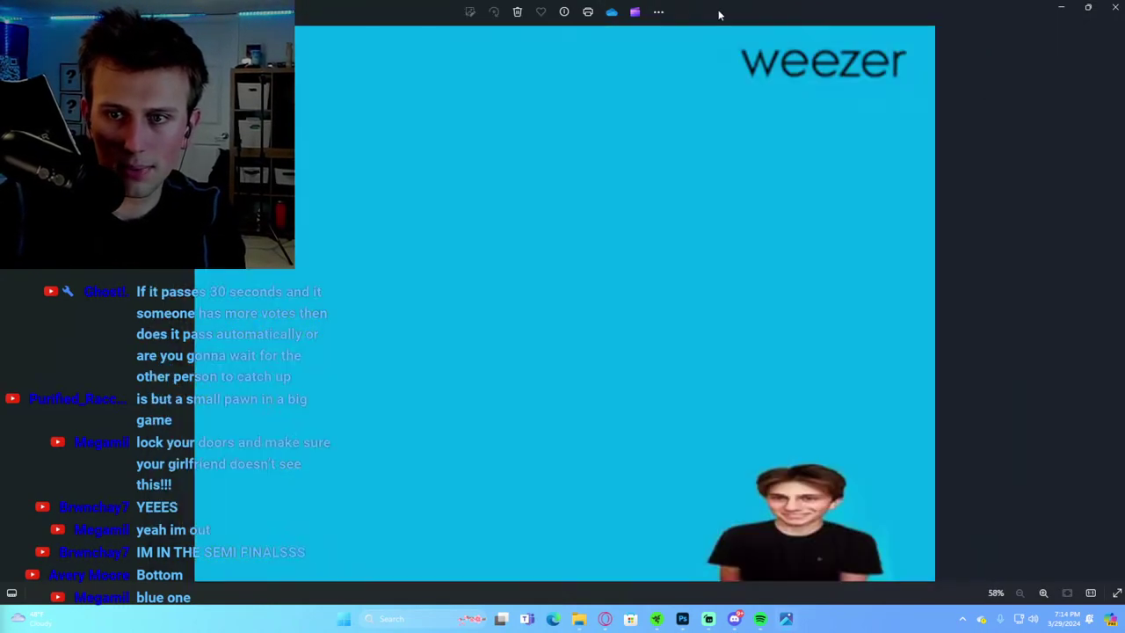
pyautogui.scroll(-3, 720, 15)
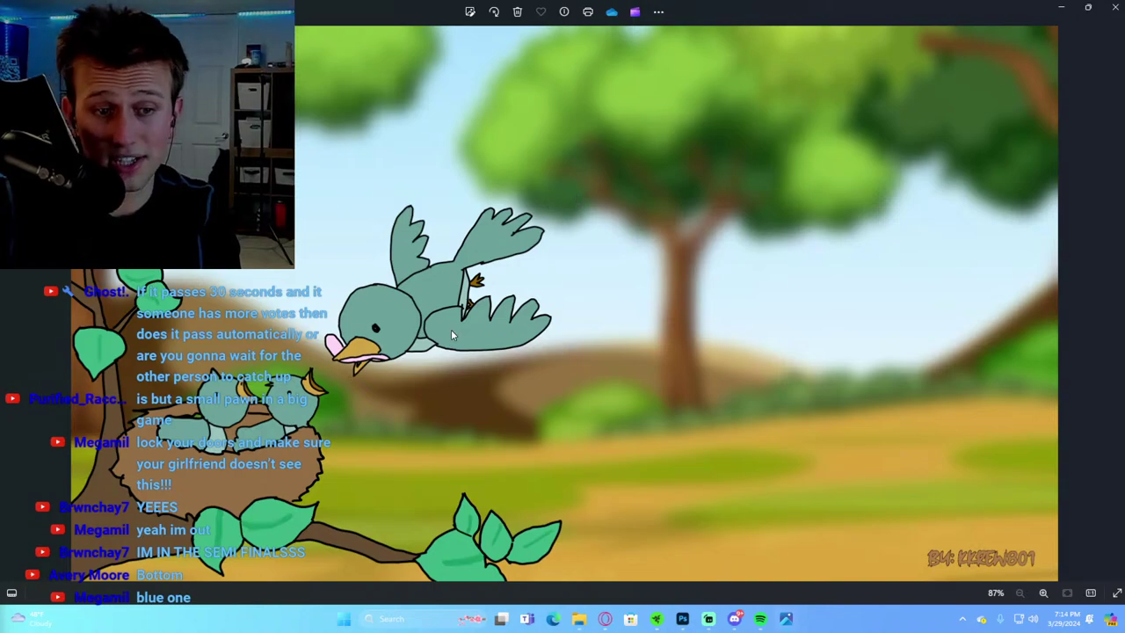
pyautogui.scroll(3, 482, 343)
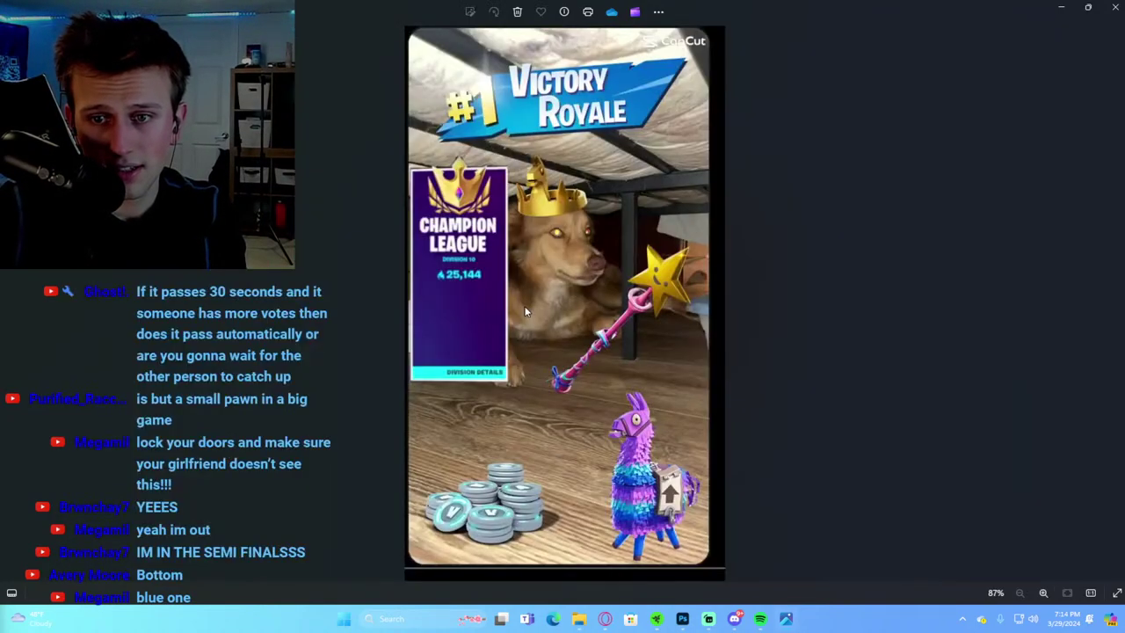
pyautogui.press('super+Down')
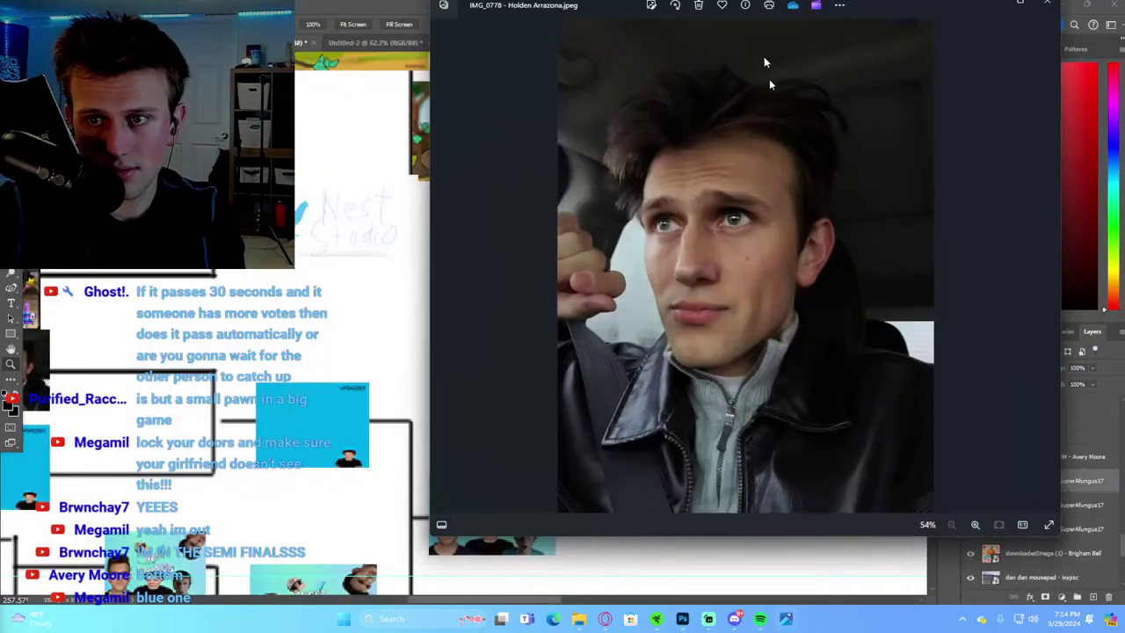
pyautogui.click(999, 230)
# Enlarge the Nest Studios photo collage in its bracket slot with Free Transform
pyautogui.scroll(-3, 481, 368)
pyautogui.scroll(3, 481, 367)
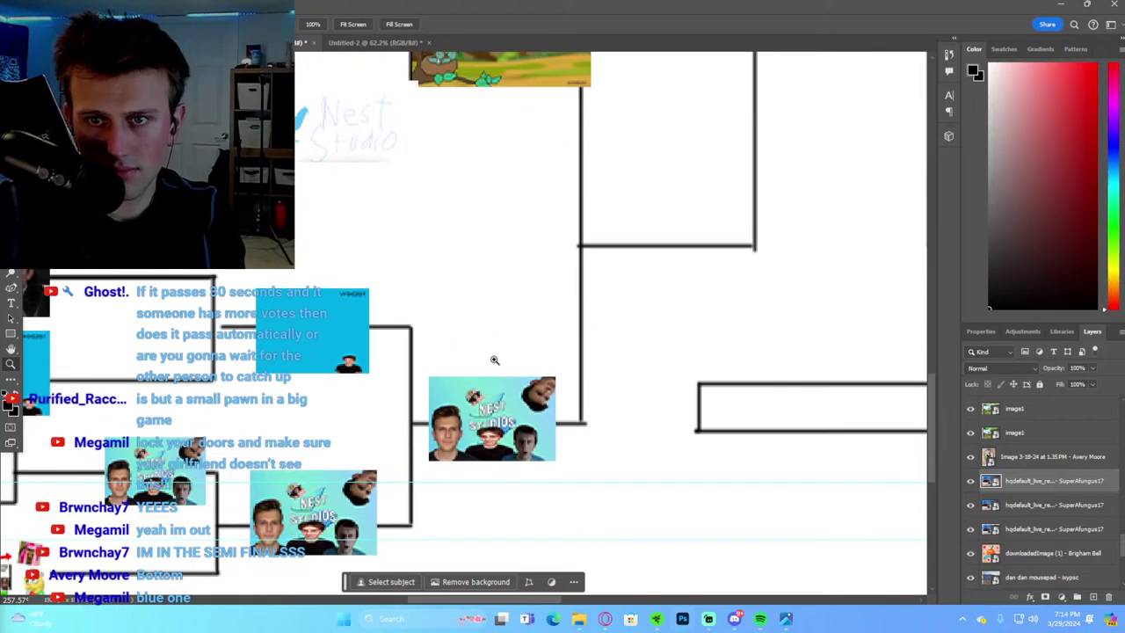
pyautogui.scroll(-2, 511, 430)
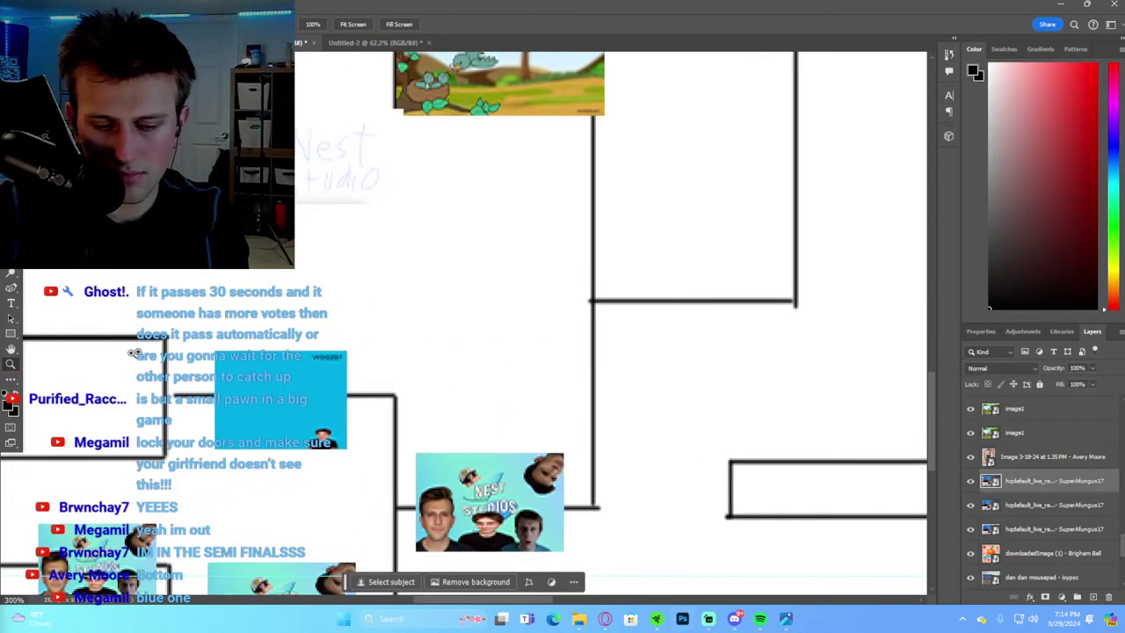
pyautogui.scroll(2, 474, 369)
pyautogui.hscroll(1, 370, 317)
pyautogui.press('v')
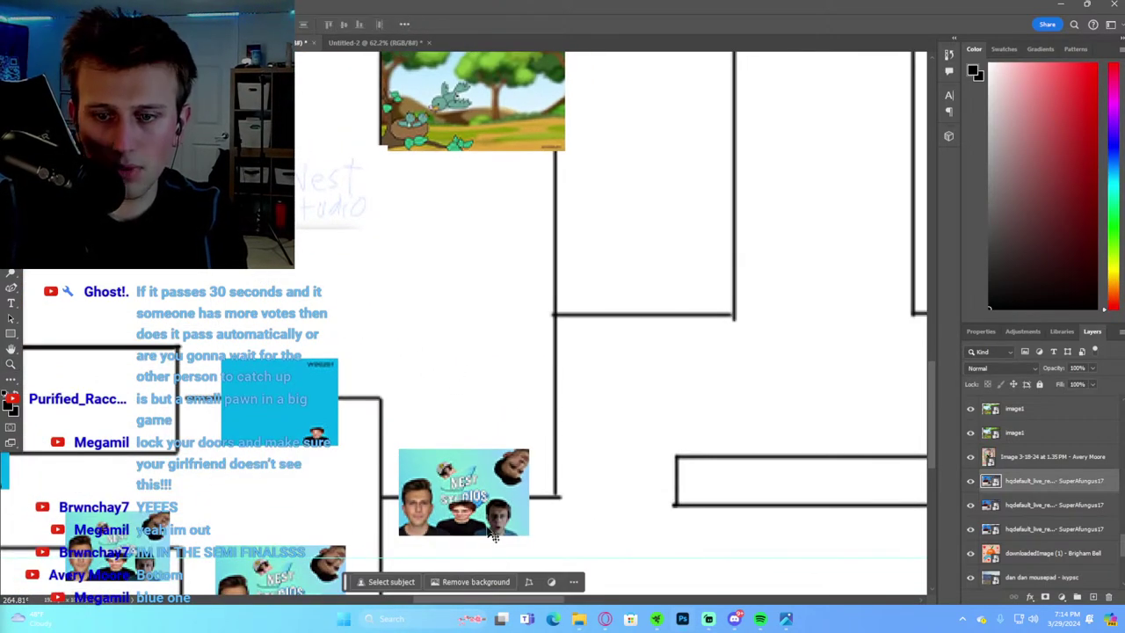
pyautogui.click(490, 527)
pyautogui.hotkey('ctrl', 't')
pyautogui.moveTo(568, 525); pyautogui.dragTo(618, 405)
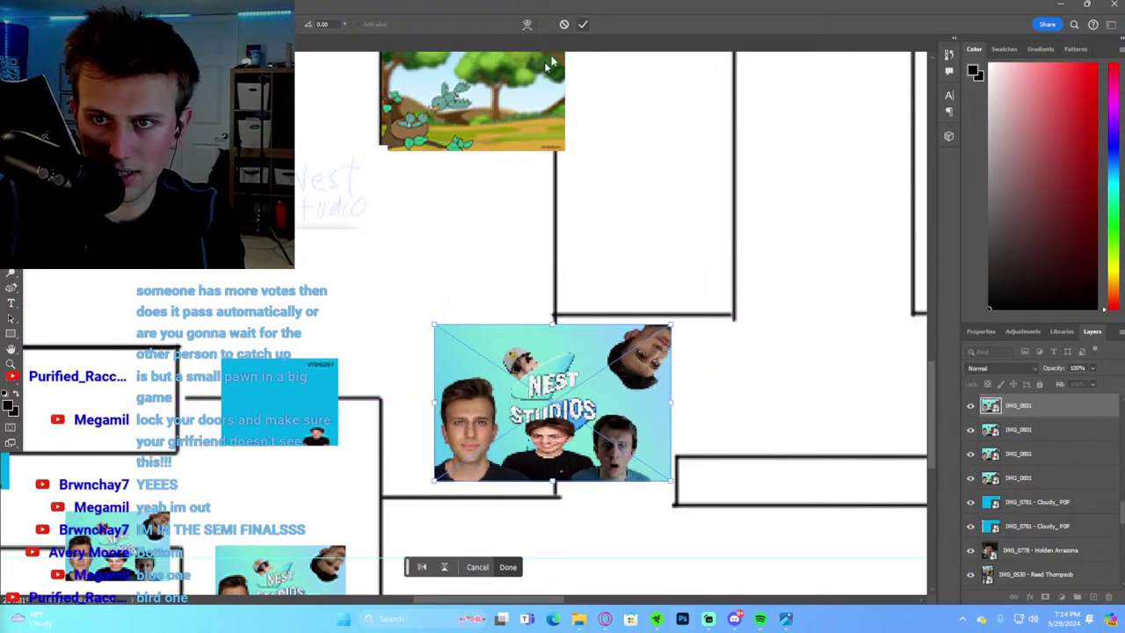
pyautogui.click(583, 24)
# Enlarge the bird-nest picture and place it above the Nest Studios collage
pyautogui.hotkey('ctrl', 't')
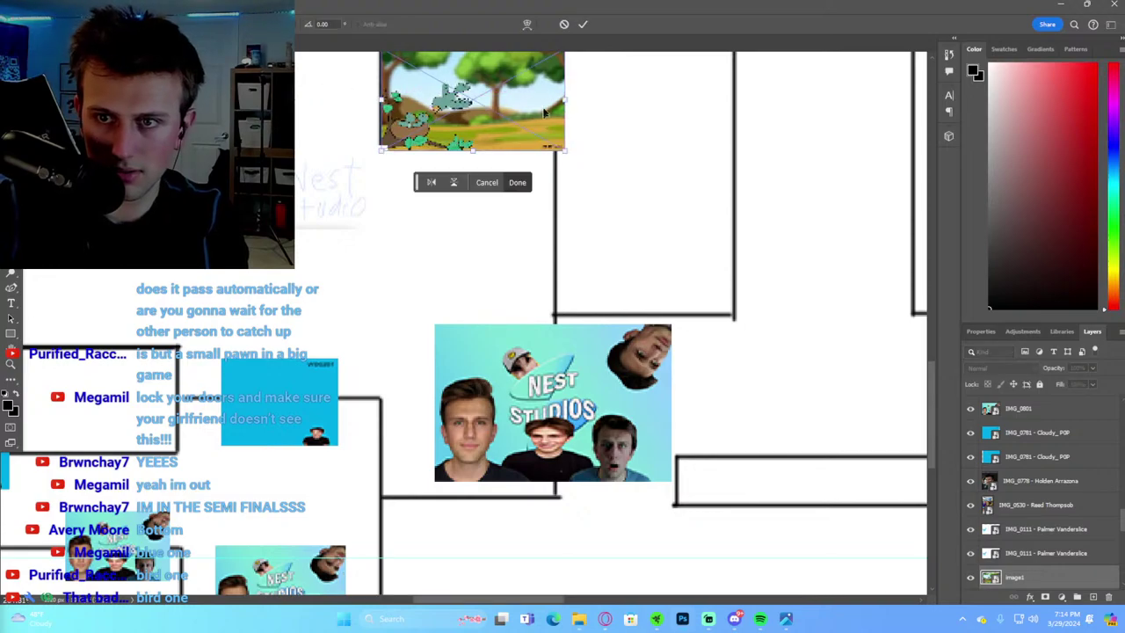
pyautogui.moveTo(565, 101); pyautogui.dragTo(640, 285)
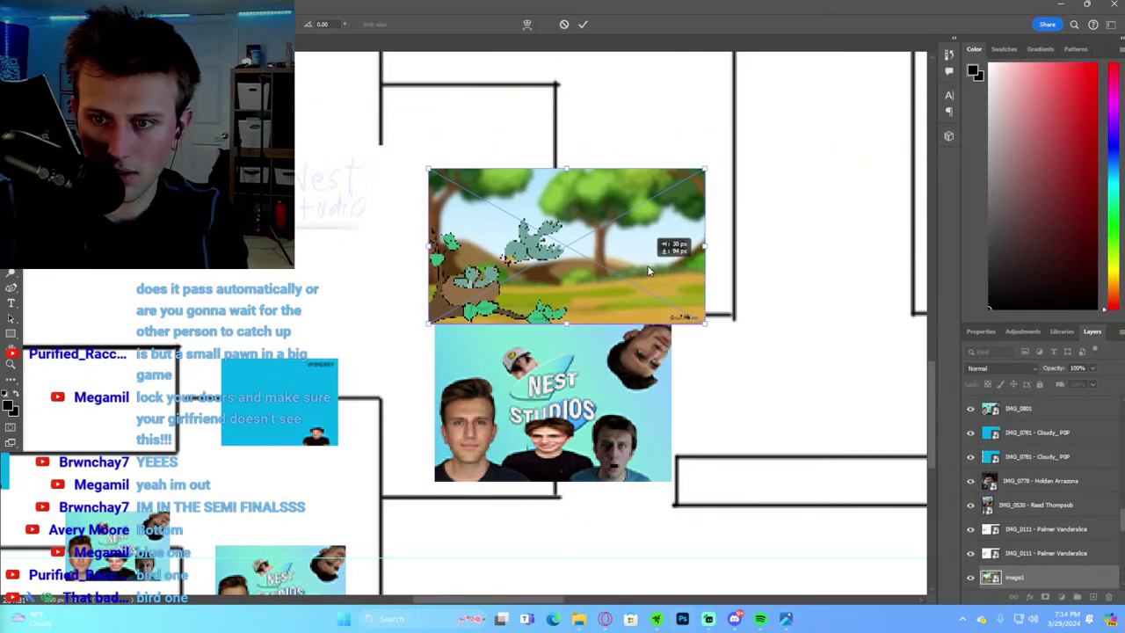
pyautogui.moveTo(706, 246); pyautogui.dragTo(661, 252)
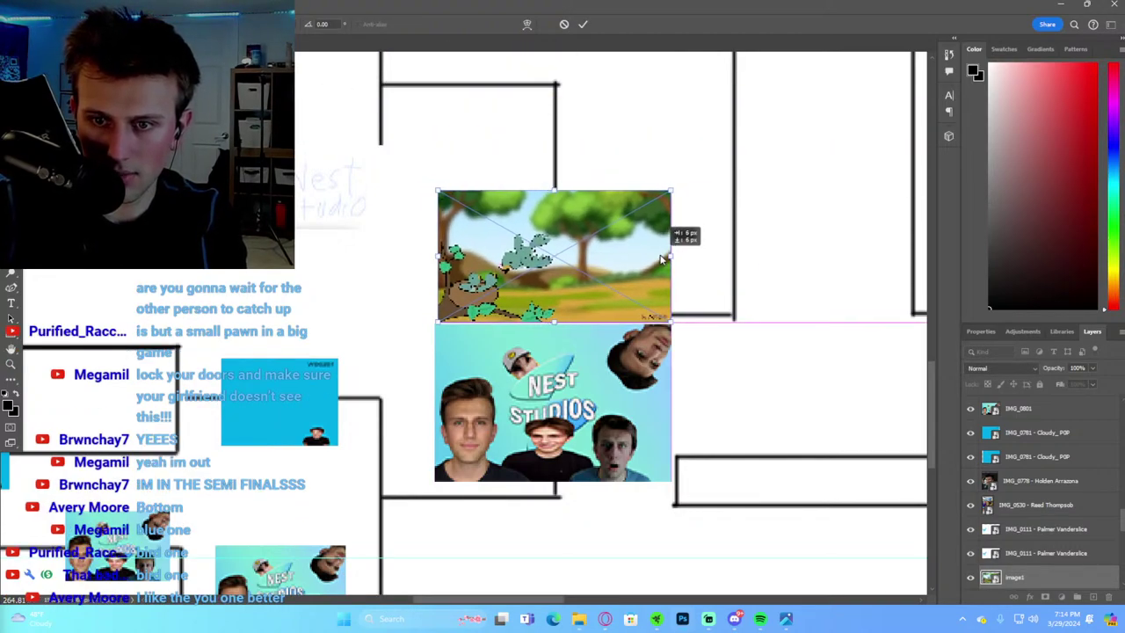
pyautogui.click(580, 24)
# Zoom in on the two stacked pictures and nudge one slightly upward
pyautogui.press('z')
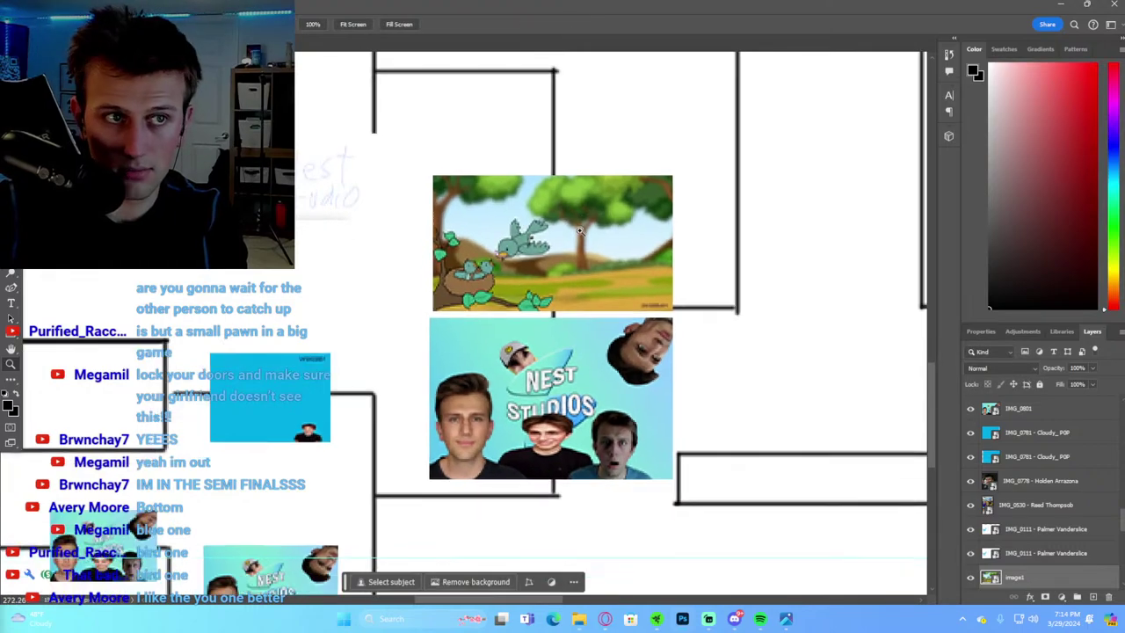
pyautogui.click(610, 214)
pyautogui.keyDown('alt'); pyautogui.click(550, 281); pyautogui.keyUp('alt')
pyautogui.scroll(-2, 551, 281)
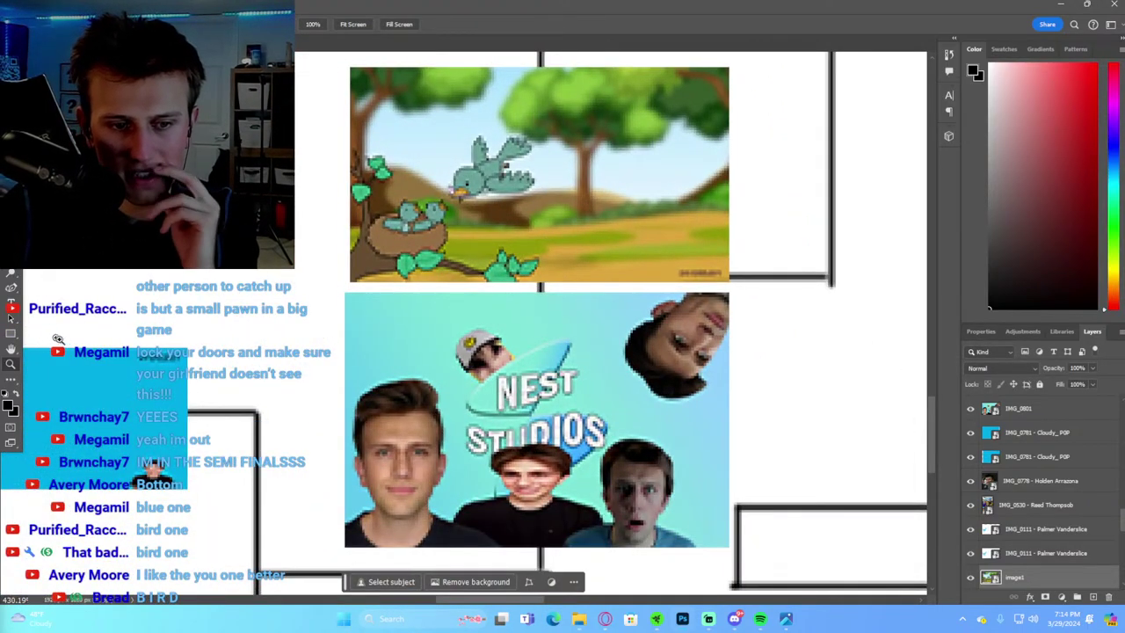
pyautogui.scroll(2, 550, 281)
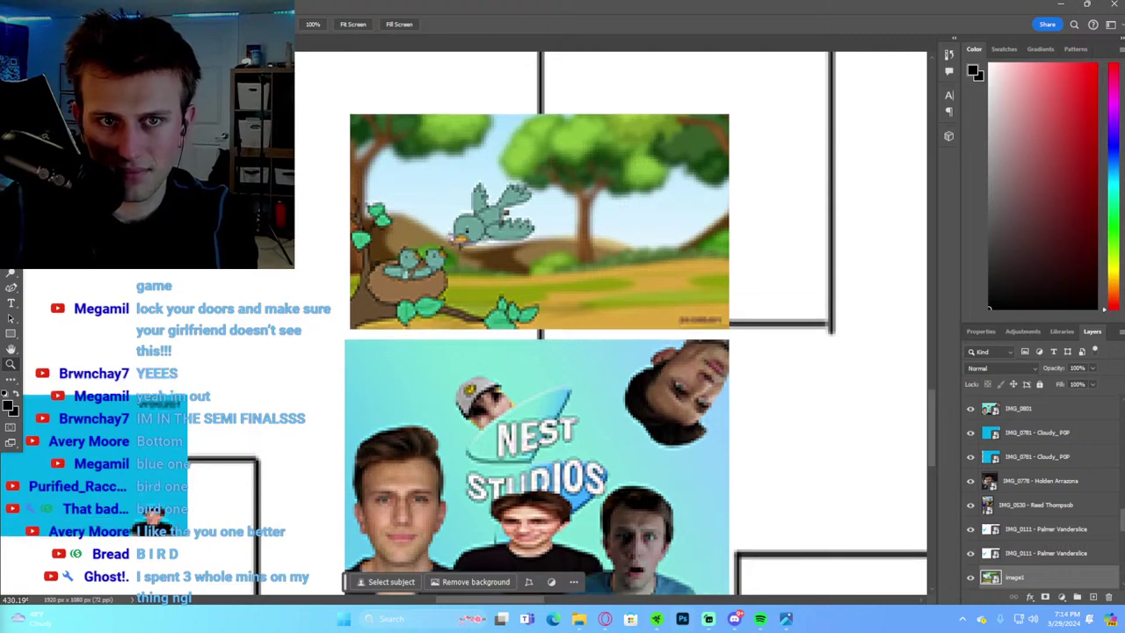
pyautogui.press('v')
pyautogui.moveTo(415, 186); pyautogui.dragTo(413, 169)
pyautogui.scroll(-1, 412, 169)
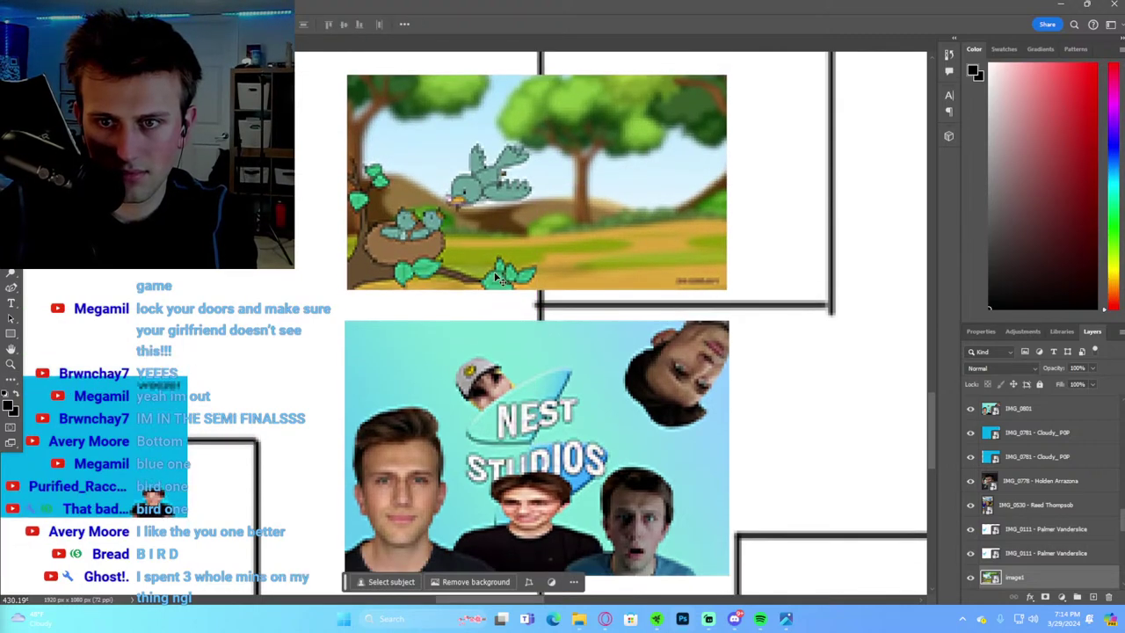
pyautogui.press('z')
pyautogui.scroll(-1, 469, 270)
pyautogui.scroll(-1, 468, 270)
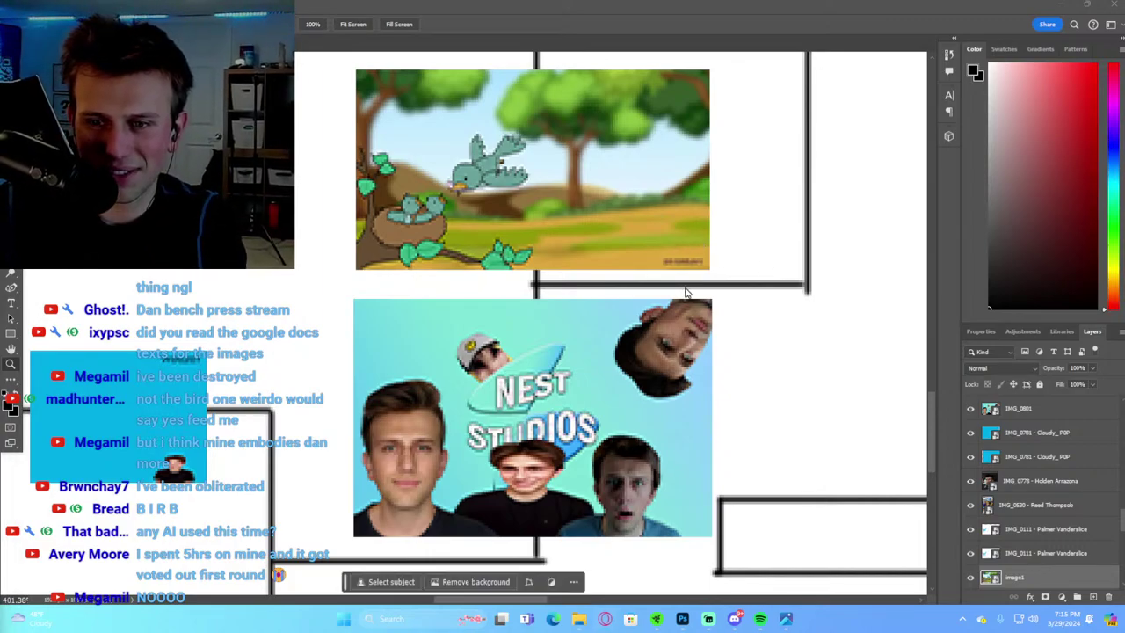
pyautogui.scroll(-5, 748, 272)
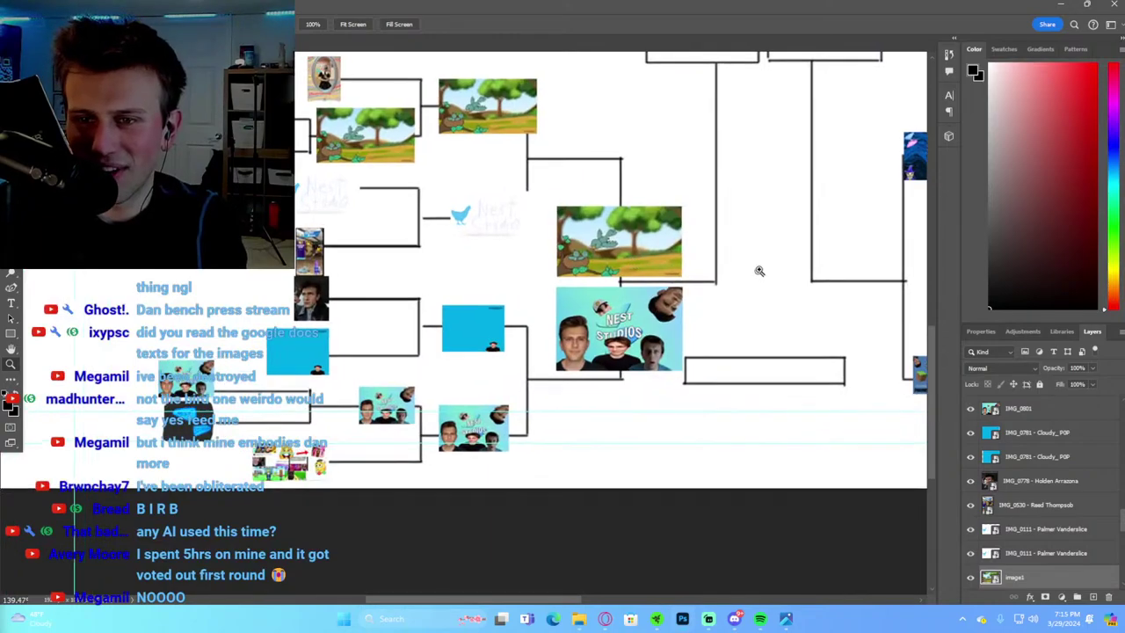
pyautogui.scroll(5, 758, 269)
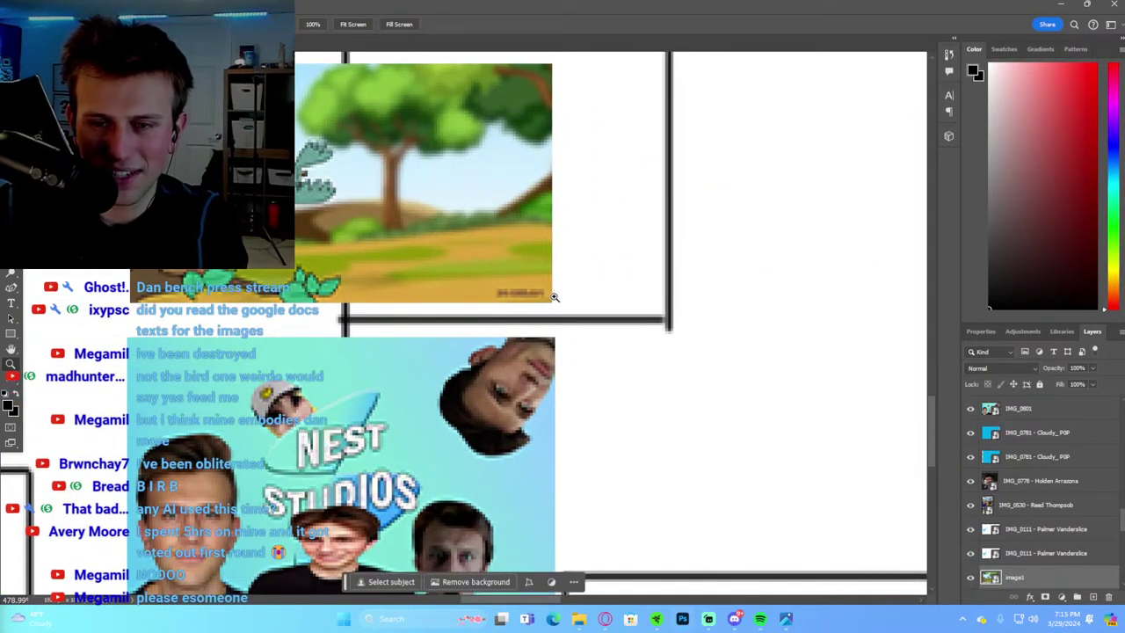
pyautogui.scroll(-3, 554, 299)
pyautogui.scroll(4, 472, 278)
pyautogui.scroll(-1, 472, 278)
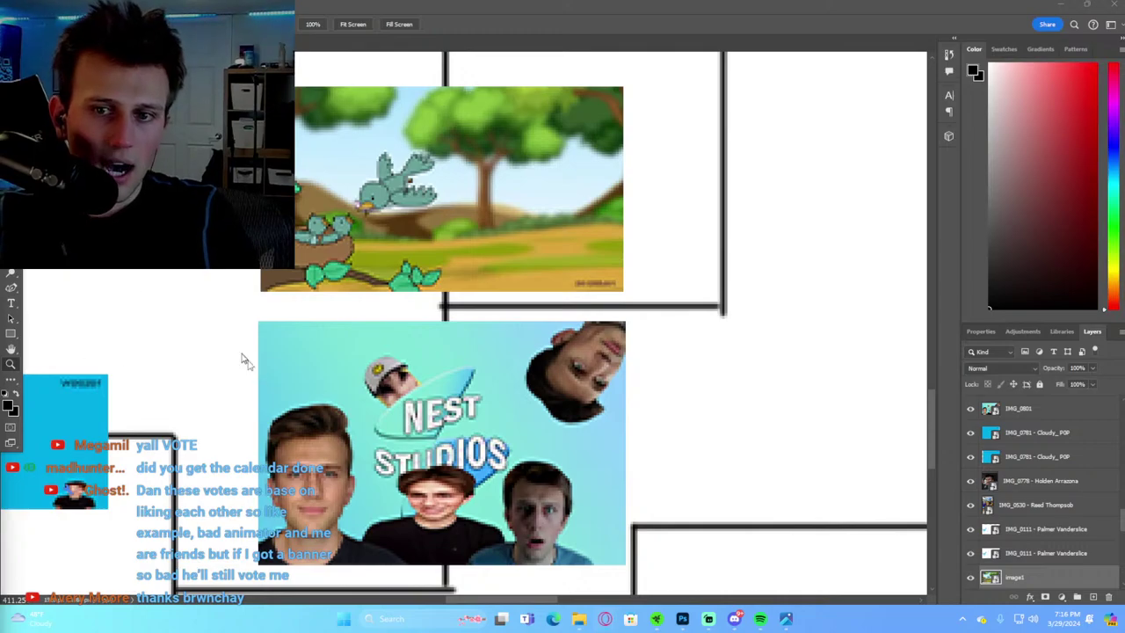
# Pan to the bird-nest picture and Alt-drag a copy into the next bracket slot
pyautogui.press('v')
pyautogui.press('h')
pyautogui.moveTo(556, 393); pyautogui.dragTo(502, 327)
pyautogui.scroll(2, 501, 327)
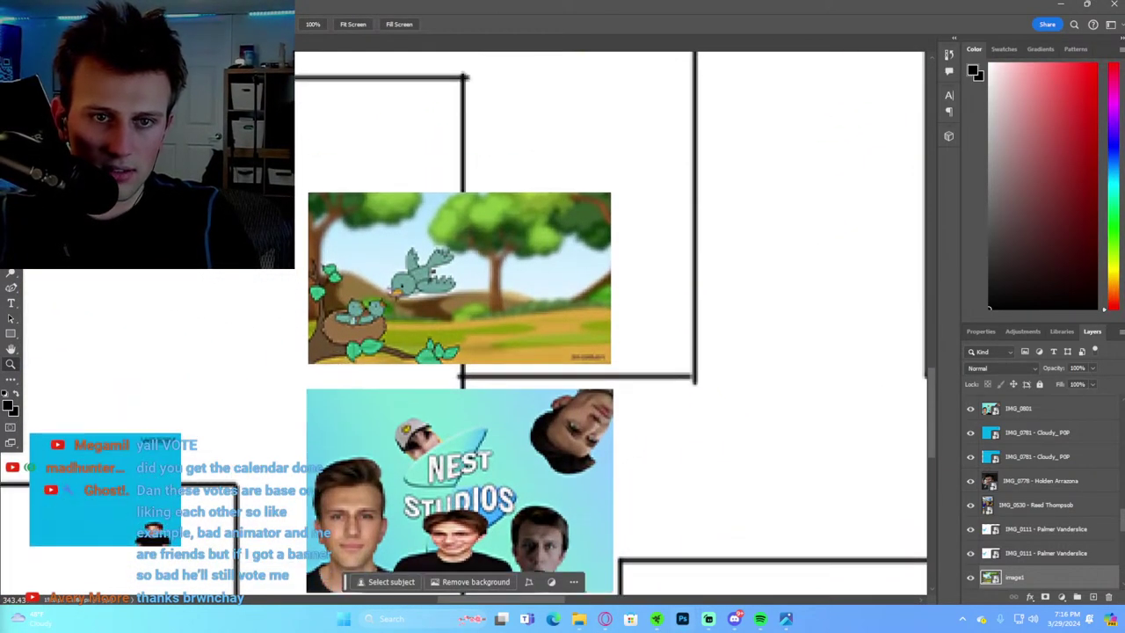
pyautogui.press('v')
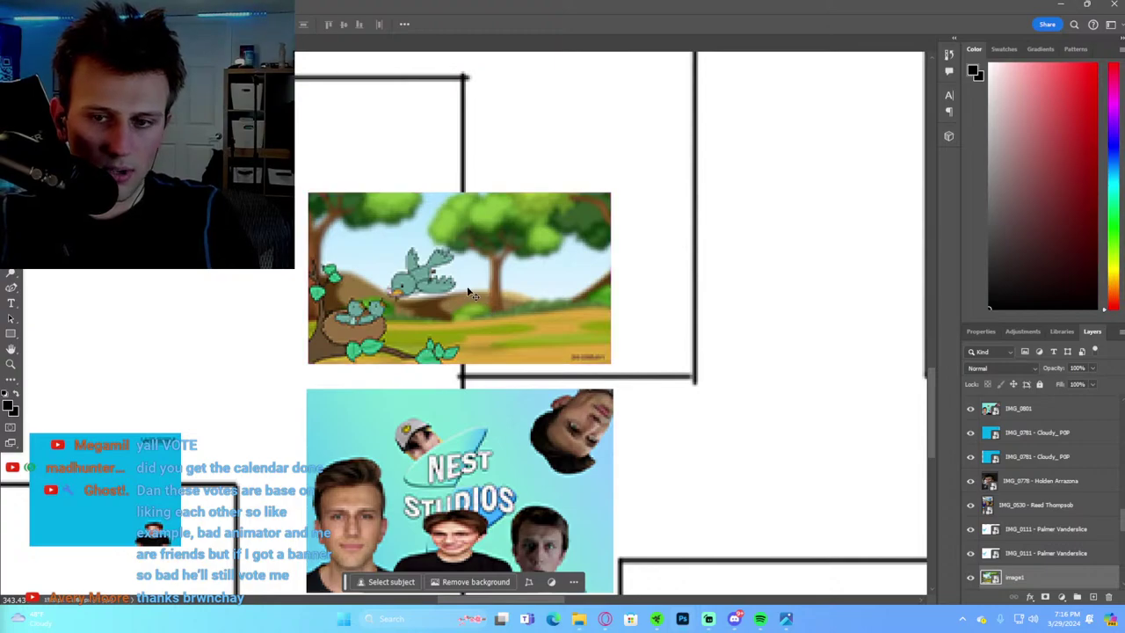
pyautogui.moveTo(467, 294); pyautogui.dragTo(599, 382)
# Nudge the bird-nest copy into line with the bracket and check it zoomed
pyautogui.press('z')
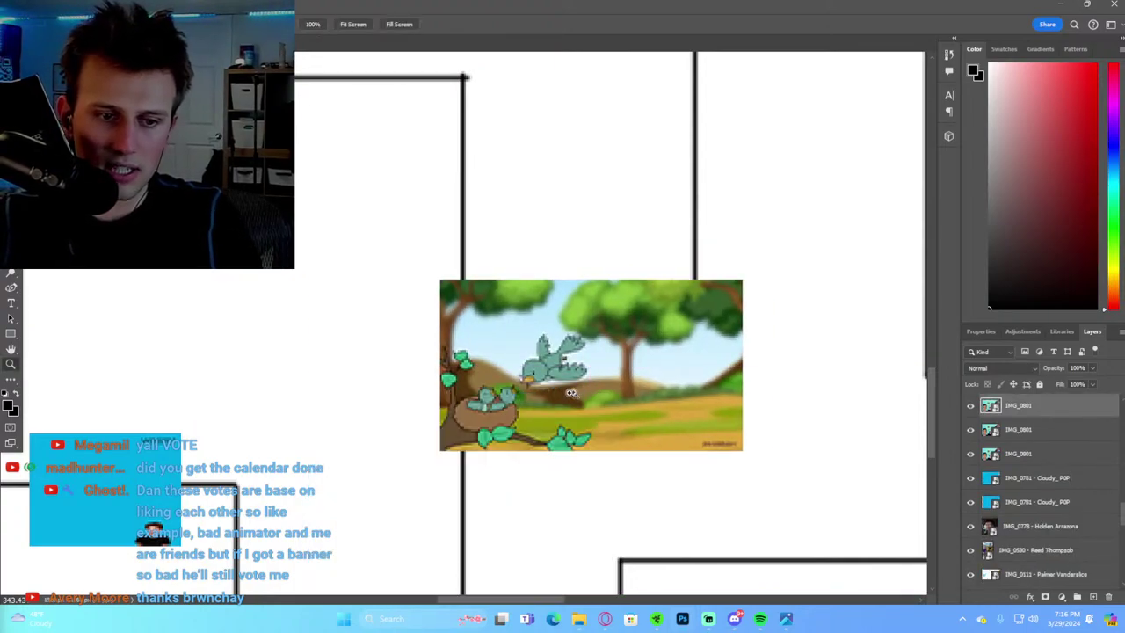
pyautogui.scroll(-6, 616, 422)
pyautogui.scroll(-2, 730, 398)
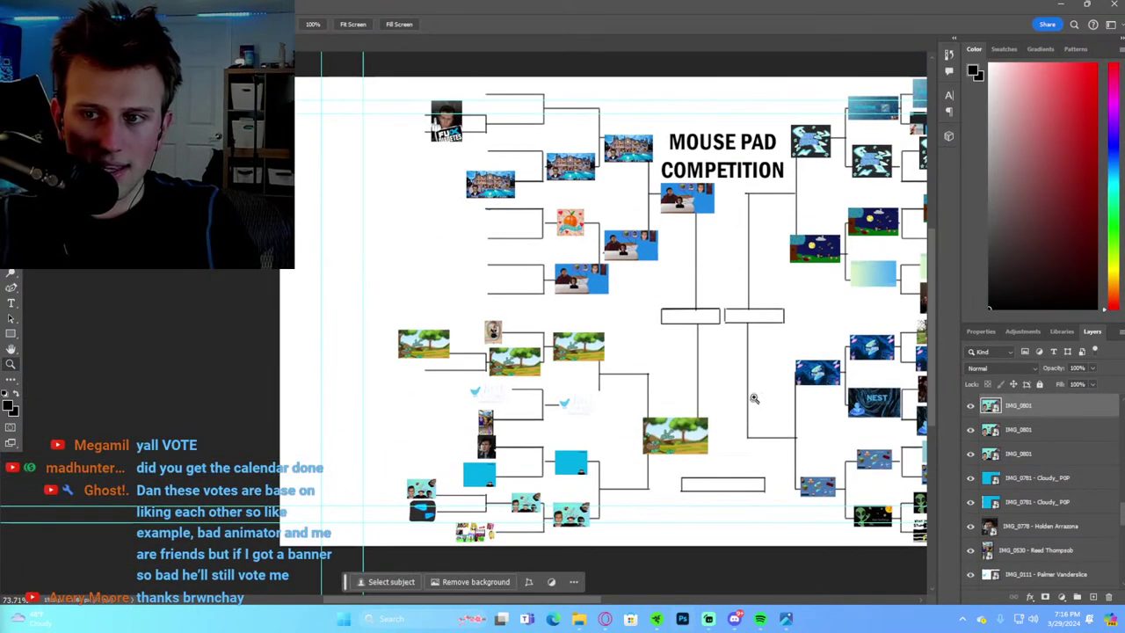
pyautogui.scroll(5, 774, 378)
pyautogui.scroll(-3, 615, 364)
pyautogui.scroll(2, 527, 378)
pyautogui.scroll(2, 560, 389)
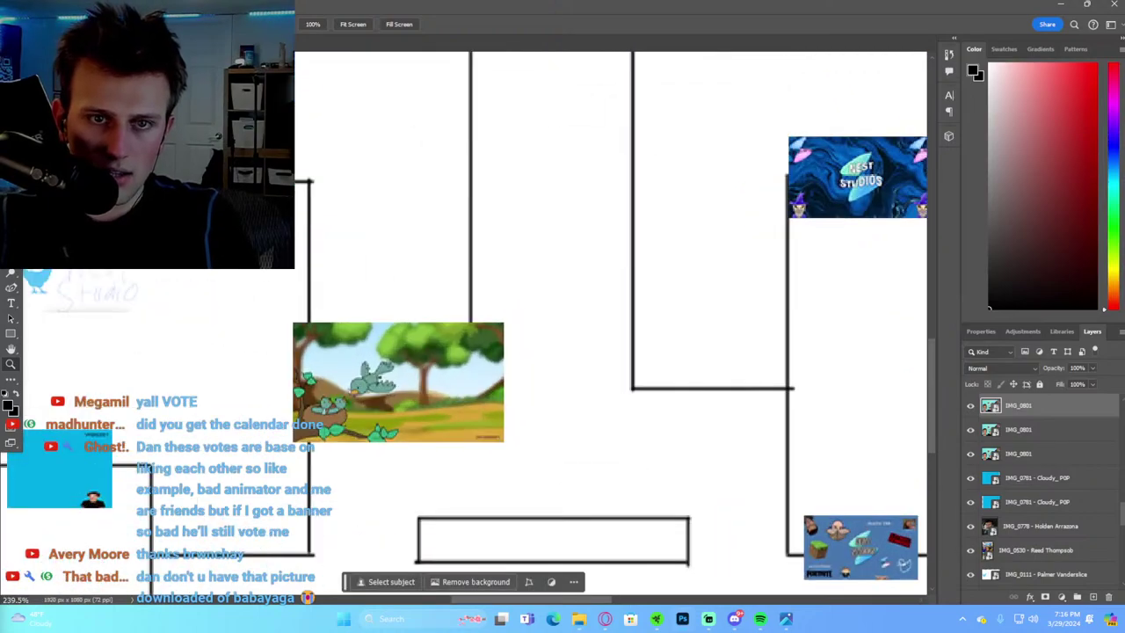
pyautogui.press('v')
pyautogui.moveTo(402, 367); pyautogui.dragTo(467, 425)
pyautogui.press('z')
pyautogui.scroll(-6, 480, 372)
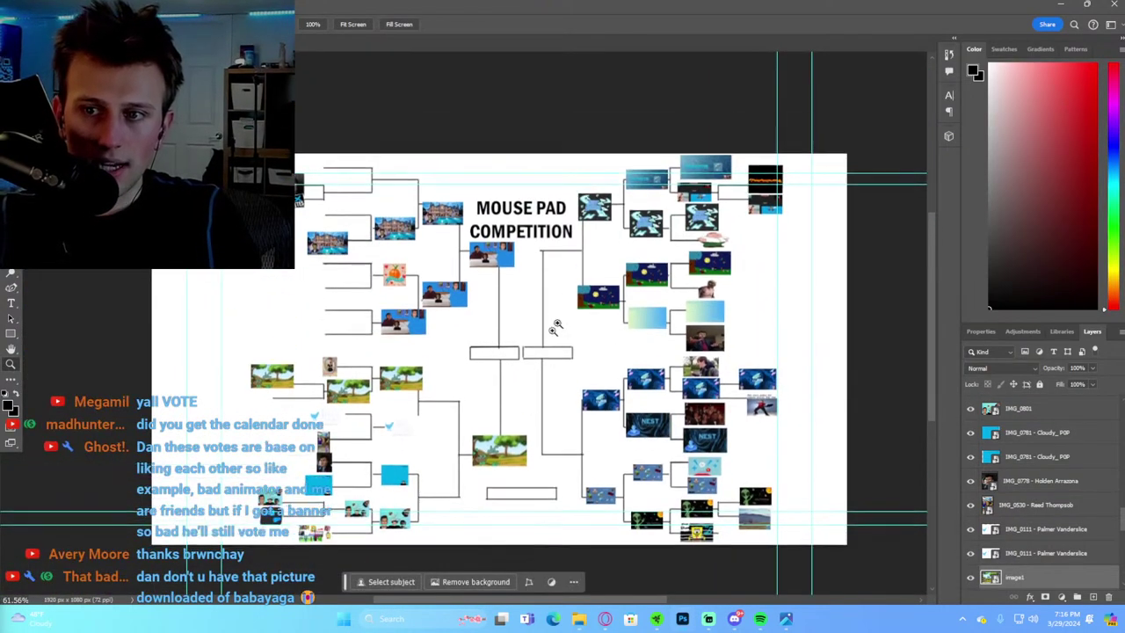
pyautogui.scroll(5, 748, 379)
pyautogui.scroll(-2, 748, 379)
pyautogui.scroll(2, 750, 379)
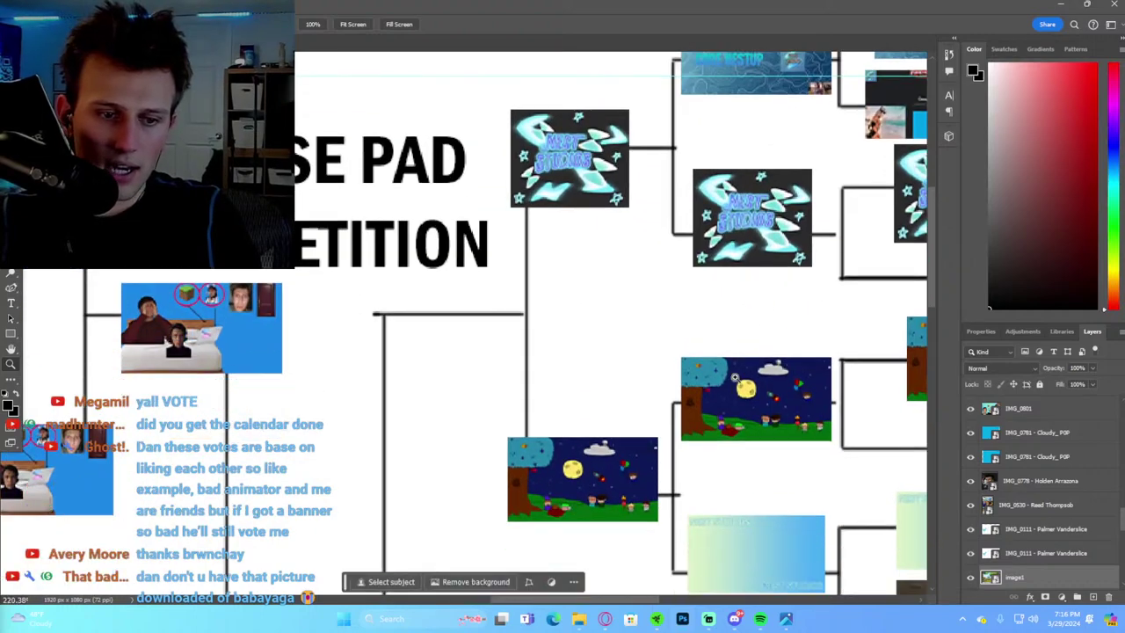
# Copy the Nest Studios star design forward, enlarge it, and position it in its slot
pyautogui.scroll(-1, 712, 363)
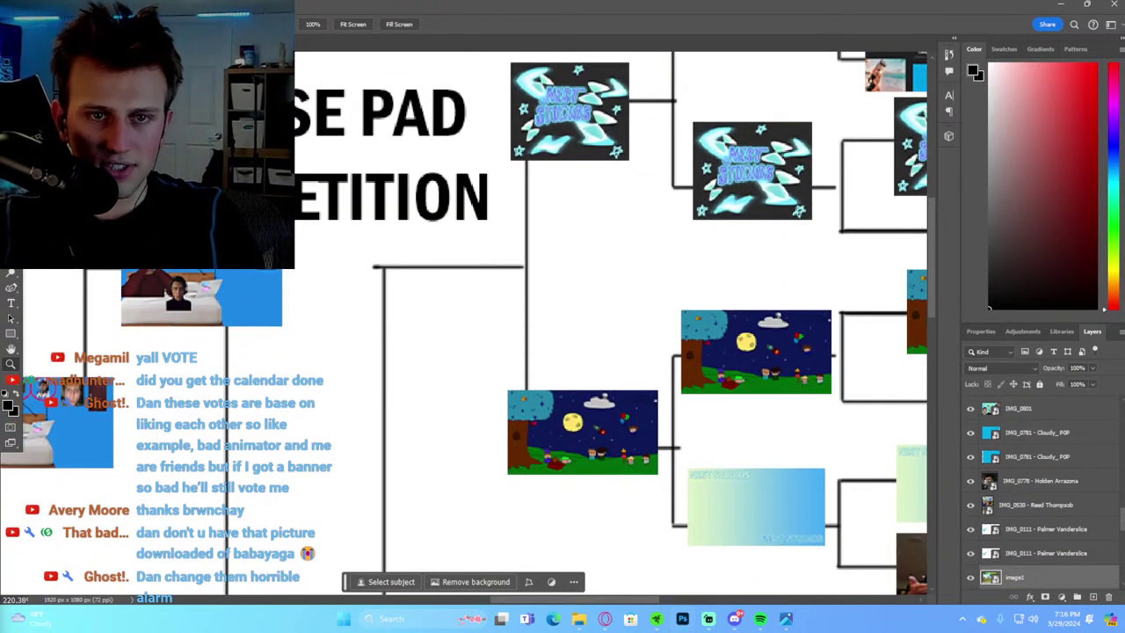
pyautogui.press('v')
pyautogui.moveTo(588, 144); pyautogui.dragTo(550, 225)
pyautogui.hotkey('ctrl', 'r')
pyautogui.hotkey('ctrl', 't')
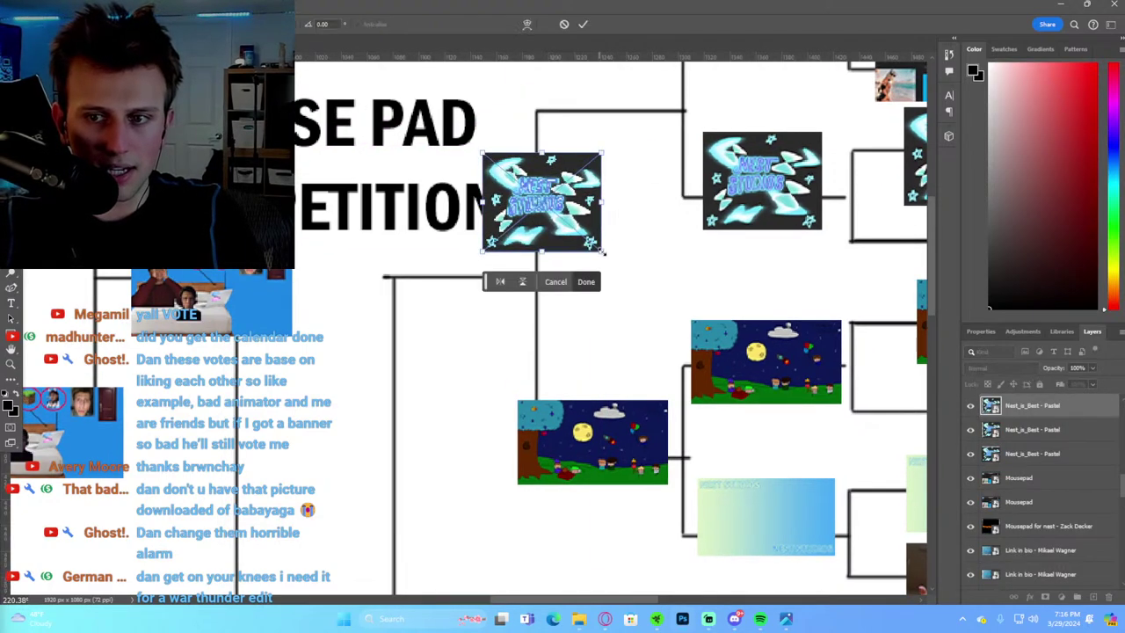
pyautogui.moveTo(605, 255); pyautogui.dragTo(647, 235)
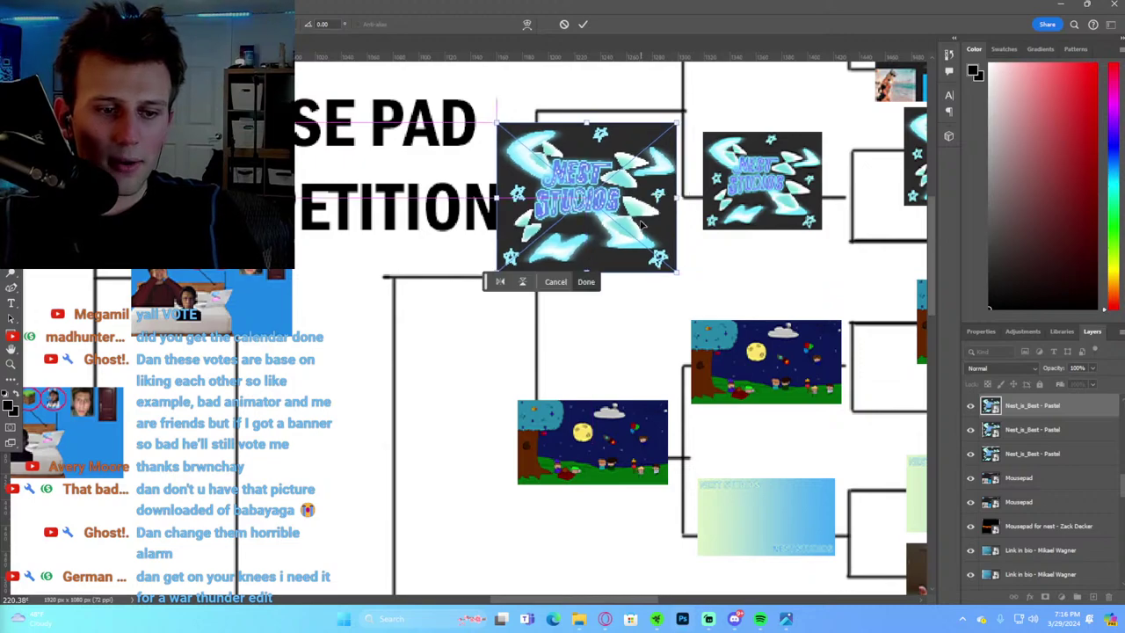
pyautogui.click(584, 25)
pyautogui.moveTo(587, 196)
pyautogui.mouseDown()
pyautogui.moveTo(599, 236)
pyautogui.moveTo(604, 189)
pyautogui.moveTo(588, 189)
pyautogui.mouseUp()
# Copy the night-sky scene forward, enlarge it to fit, and readjust the star design
pyautogui.moveTo(592, 441); pyautogui.dragTo(507, 378)
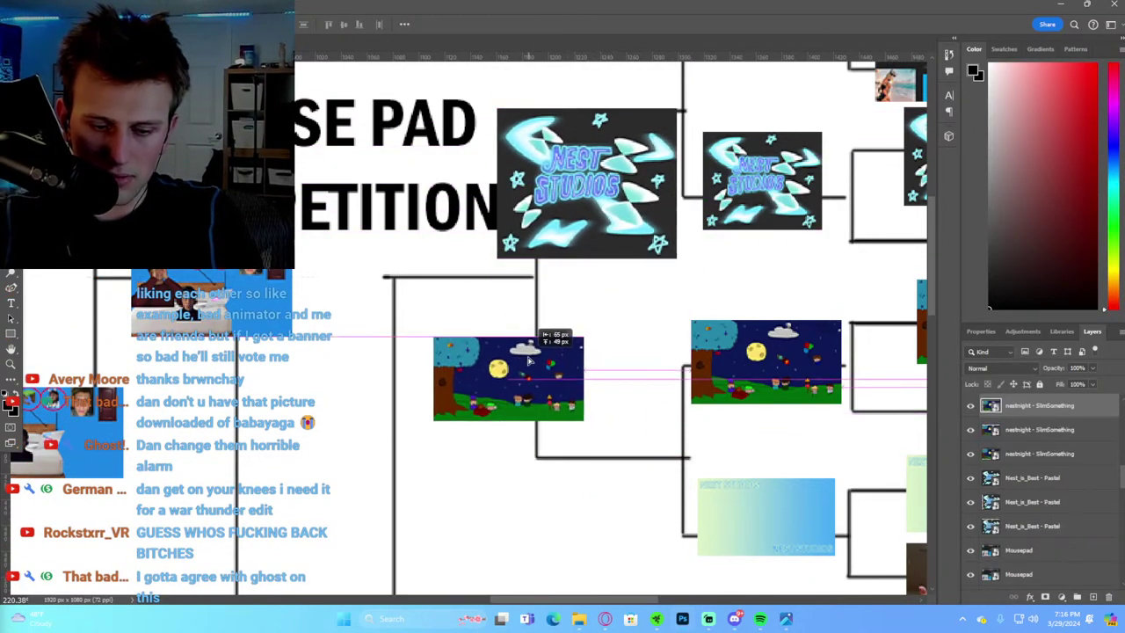
pyautogui.click(588, 380)
pyautogui.moveTo(588, 380); pyautogui.dragTo(641, 335)
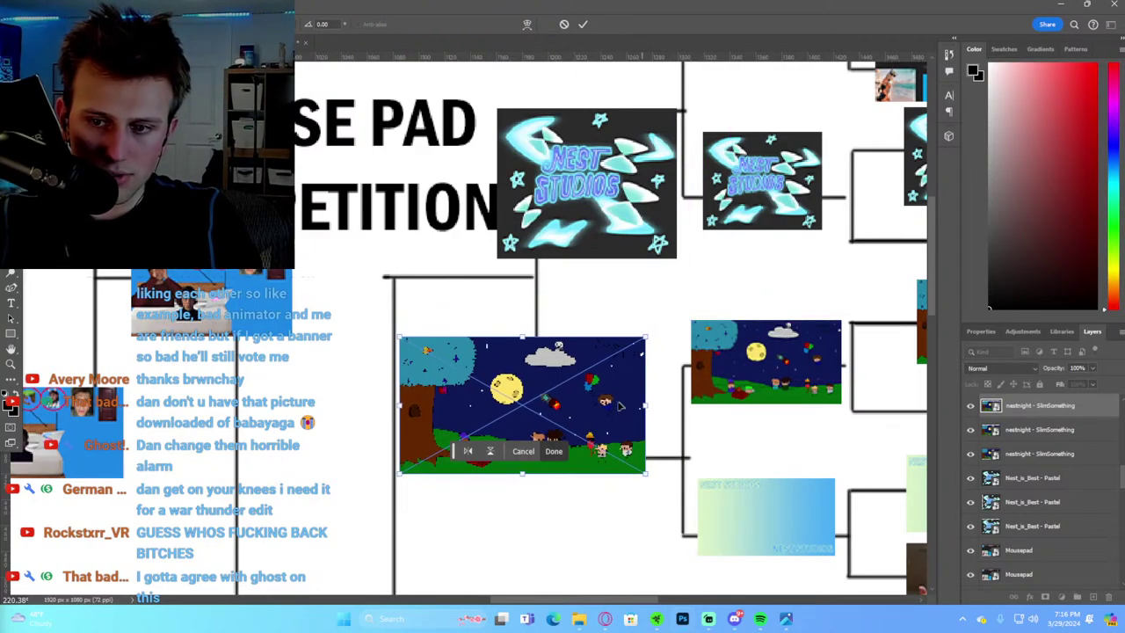
pyautogui.moveTo(518, 403); pyautogui.dragTo(557, 410)
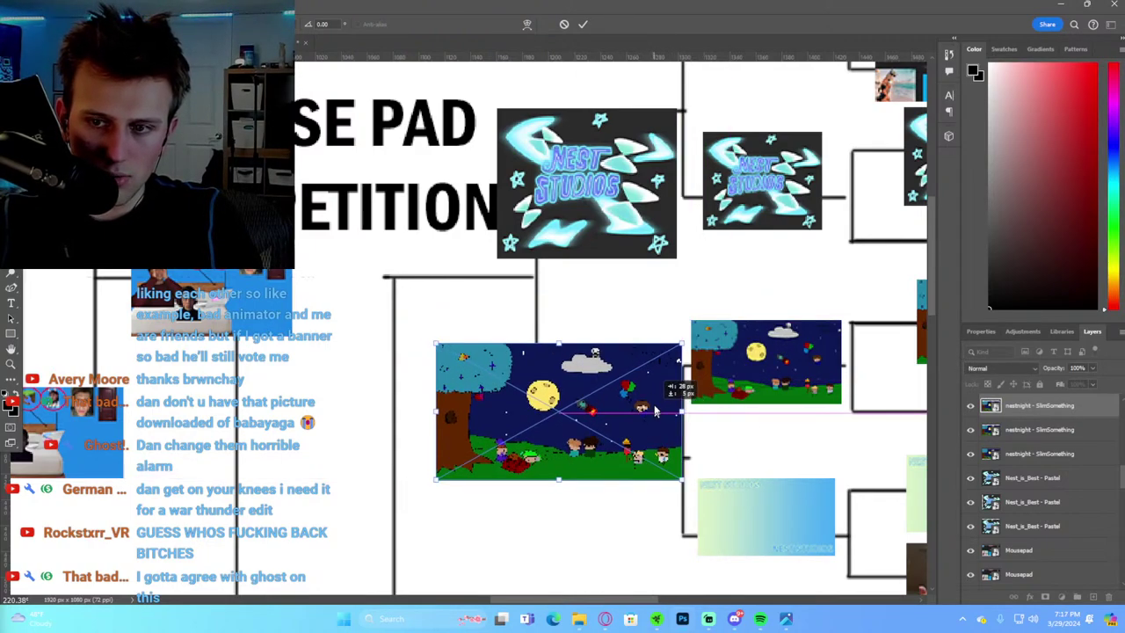
pyautogui.click(583, 24)
pyautogui.moveTo(603, 155); pyautogui.dragTo(608, 180)
pyautogui.press('z')
pyautogui.scroll(-5, 605, 184)
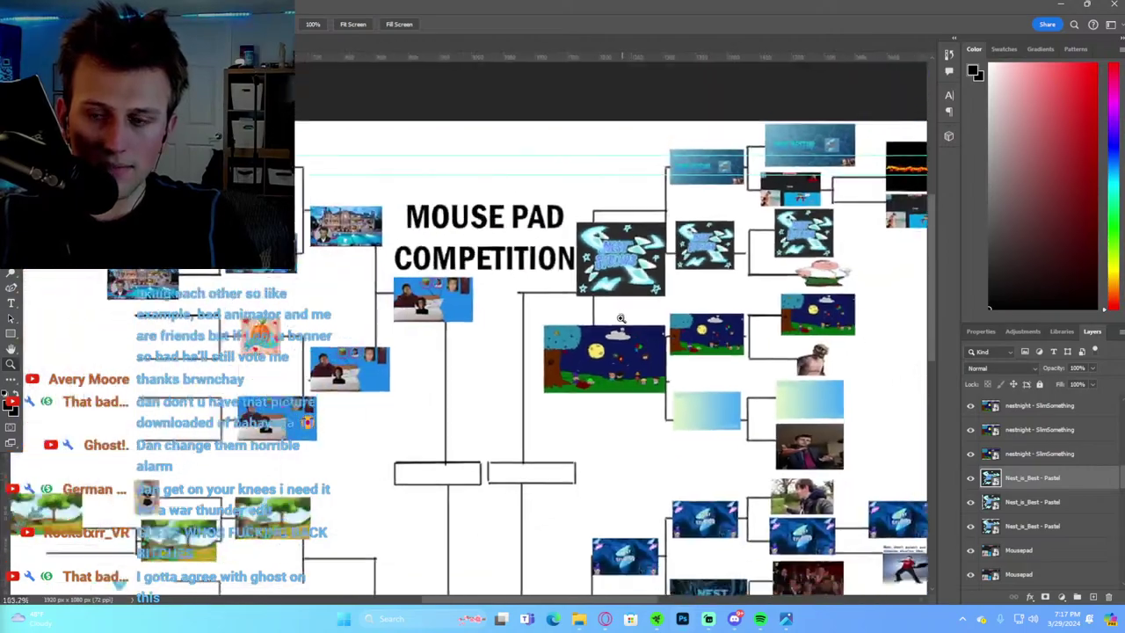
pyautogui.scroll(5, 605, 314)
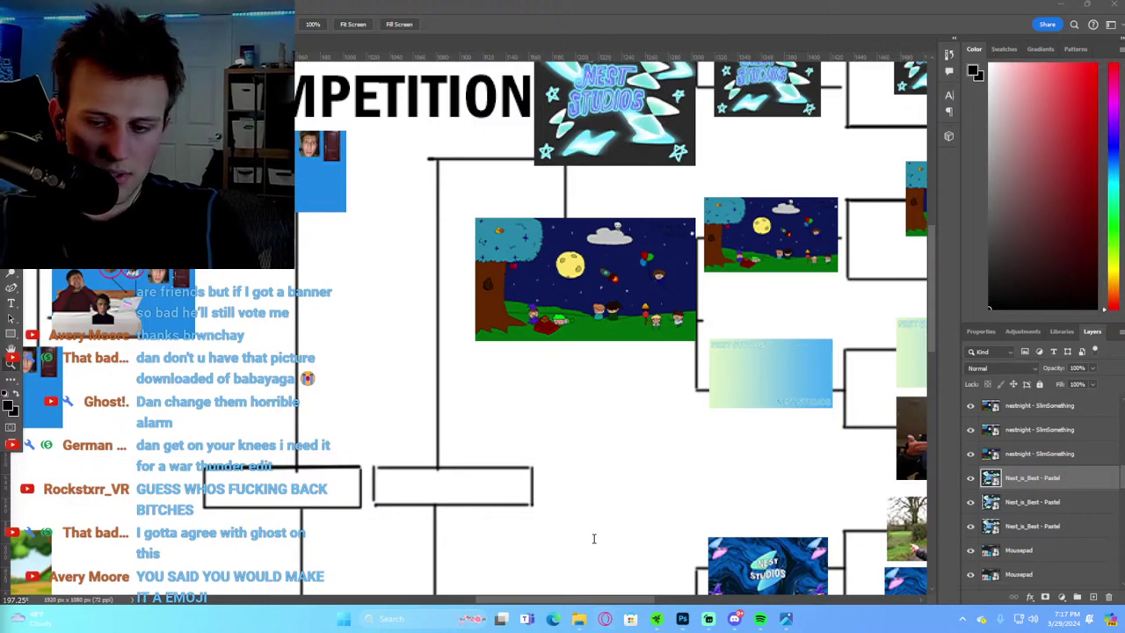
# Open IMG_0778 in Photos and step forward to the Nest_is_Best - Pastel design, enlarged
pyautogui.click(788, 619)
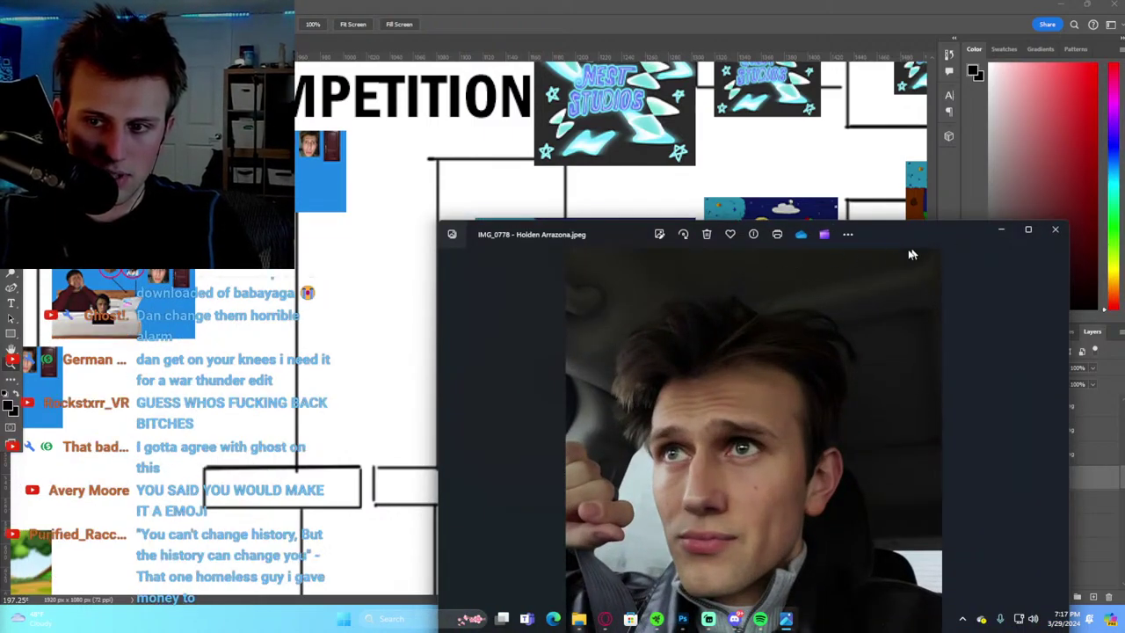
pyautogui.moveTo(901, 232); pyautogui.dragTo(783, 139)
pyautogui.press('Right')
pyautogui.press('Right')
pyautogui.press('Right')
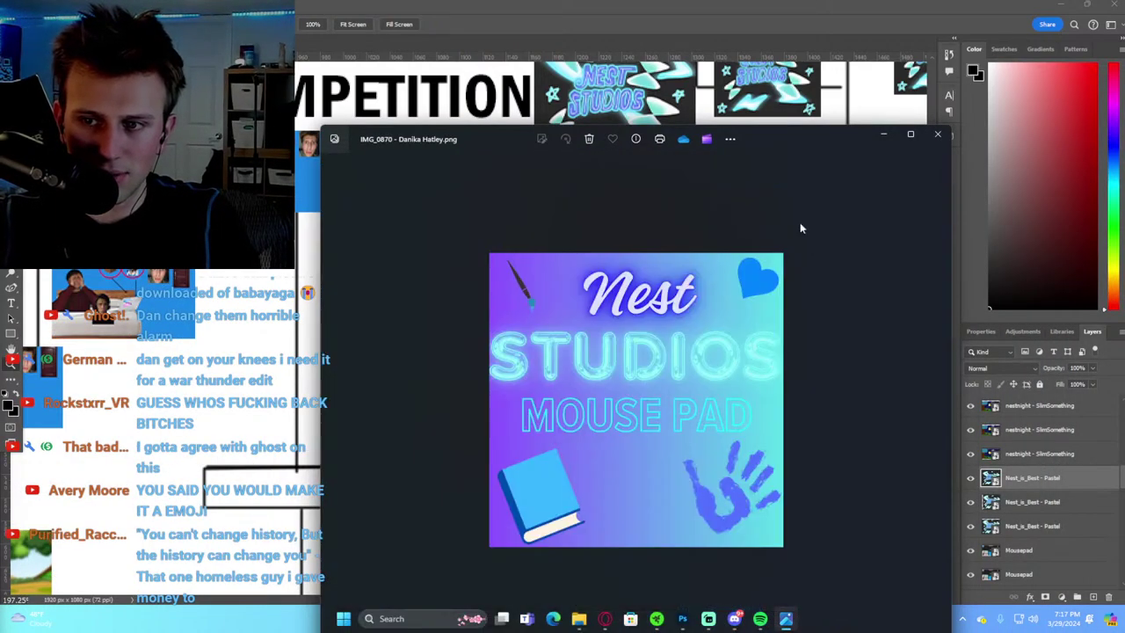
pyautogui.press('Right')
pyautogui.press('Right')
pyautogui.press('Right')
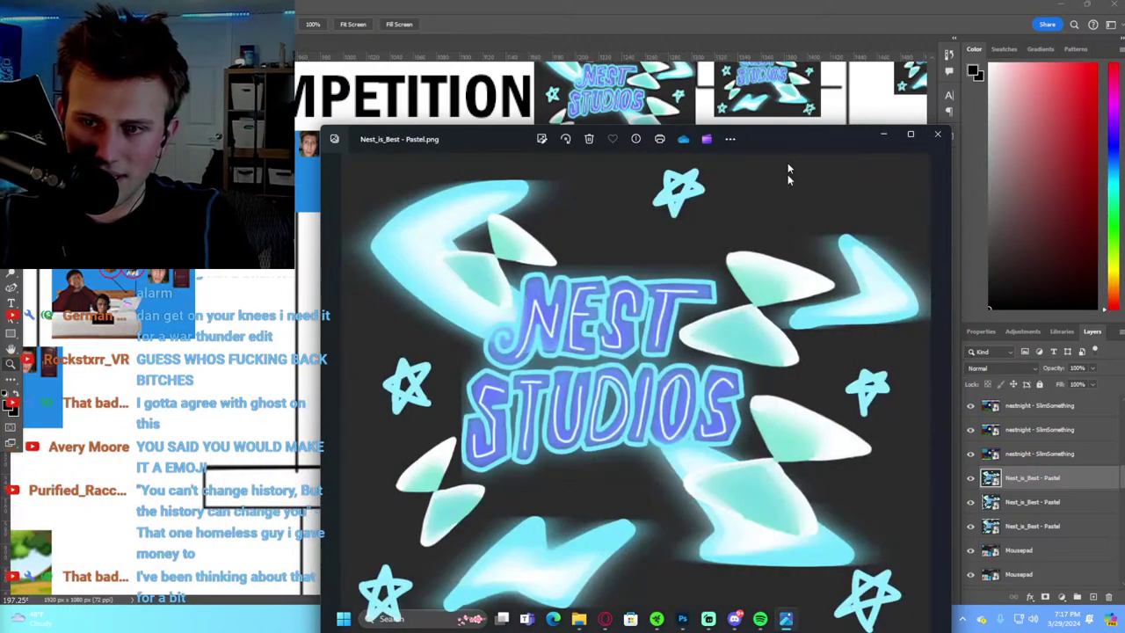
pyautogui.doubleClick(785, 132)
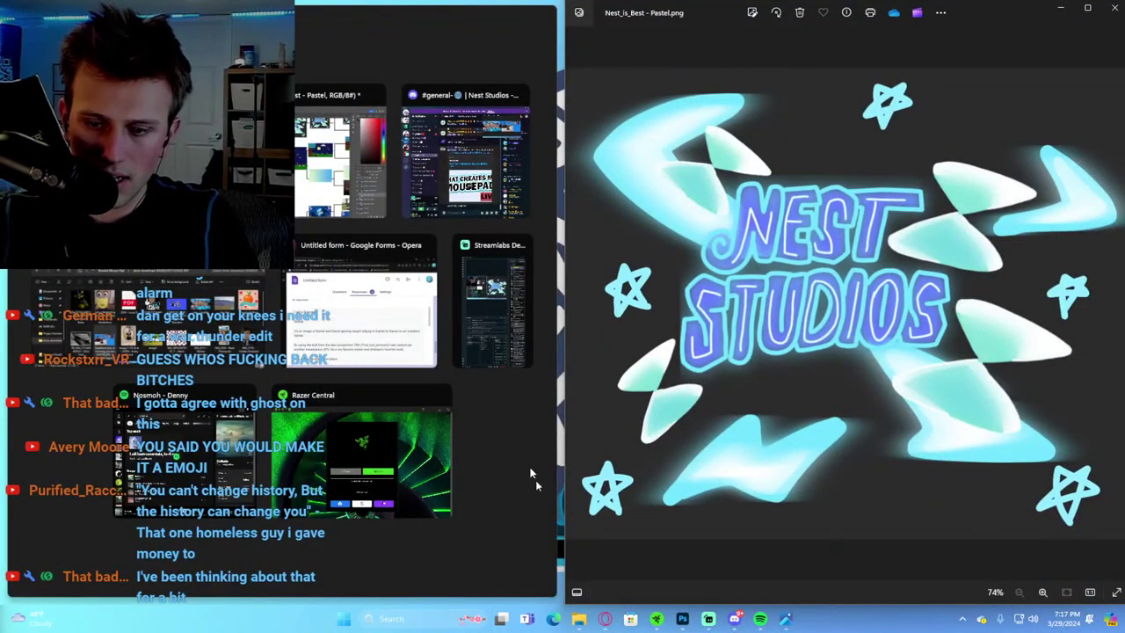
# Open and close the standing ovation GIF, then snap the Nest Night image left
pyautogui.rightClick(788, 619)
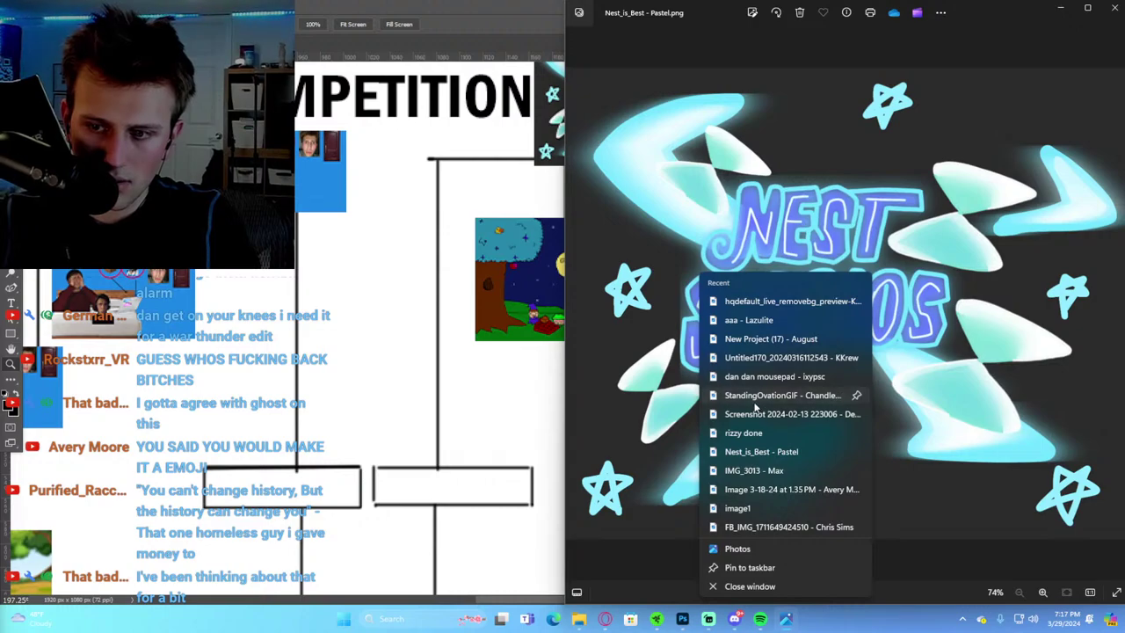
pyautogui.click(756, 401)
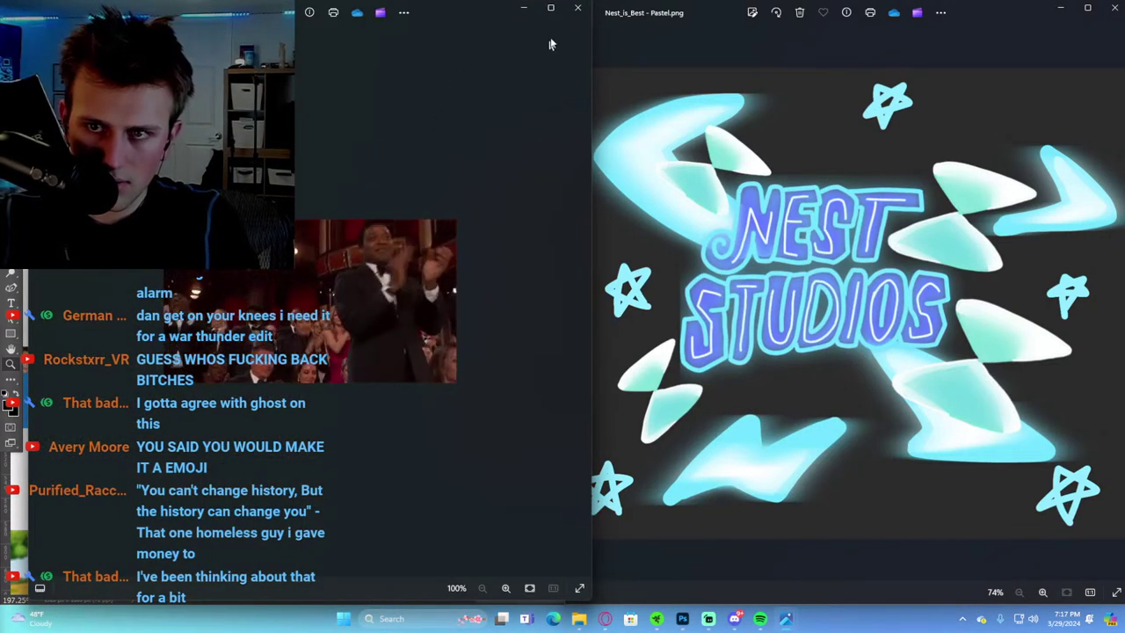
pyautogui.hotkey('alt', 'F4')
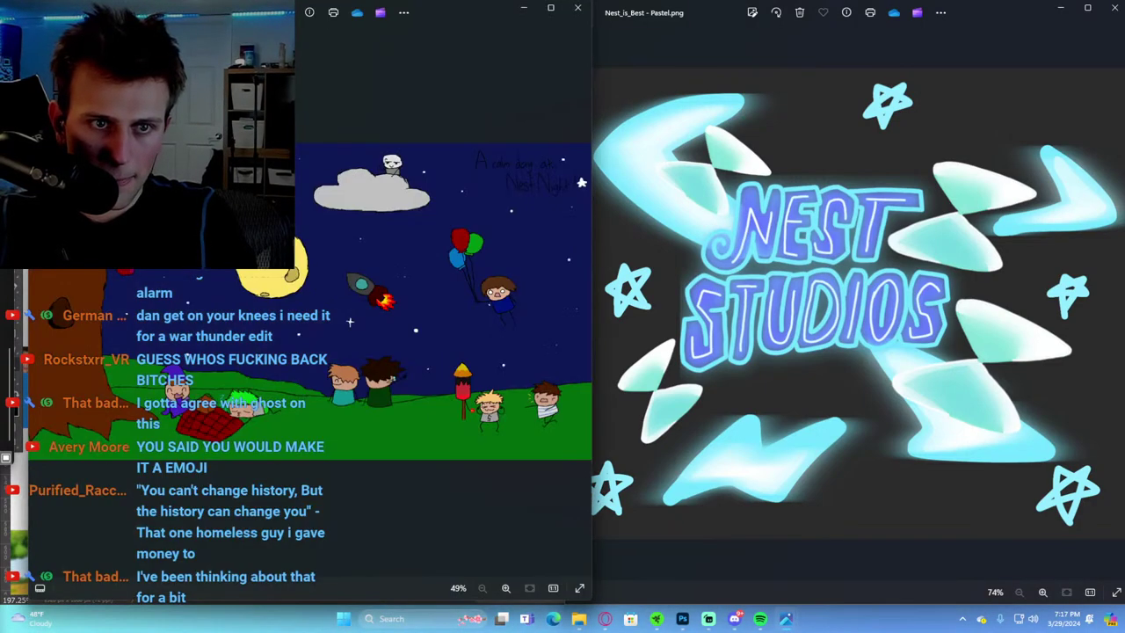
pyautogui.hotkey('alt', 'F4')
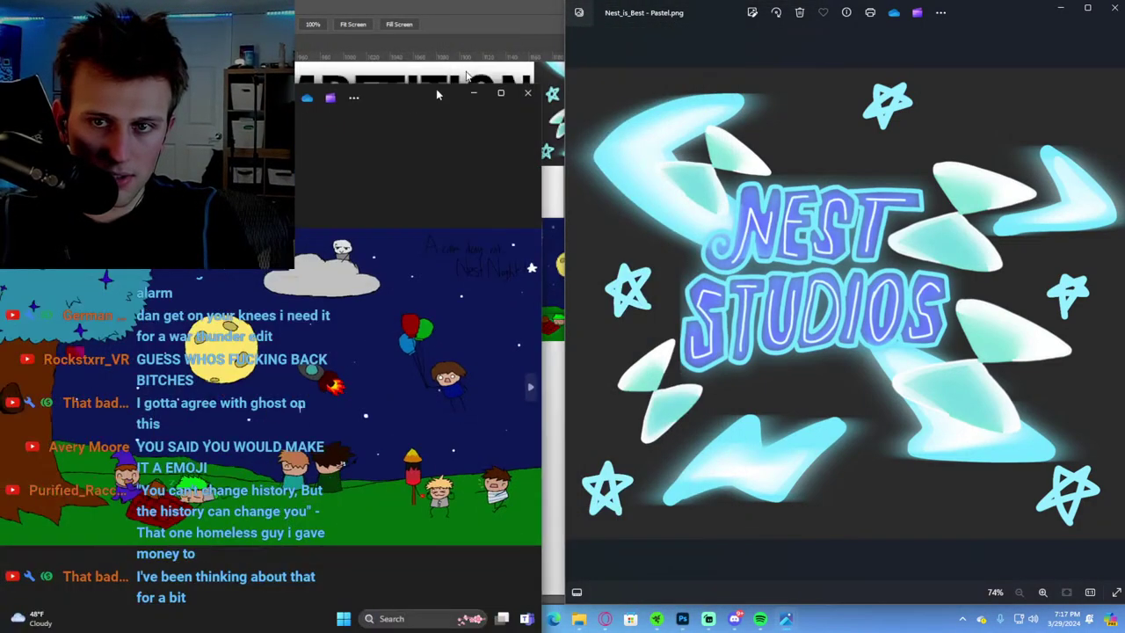
pyautogui.moveTo(436, 89); pyautogui.dragTo(369, 22)
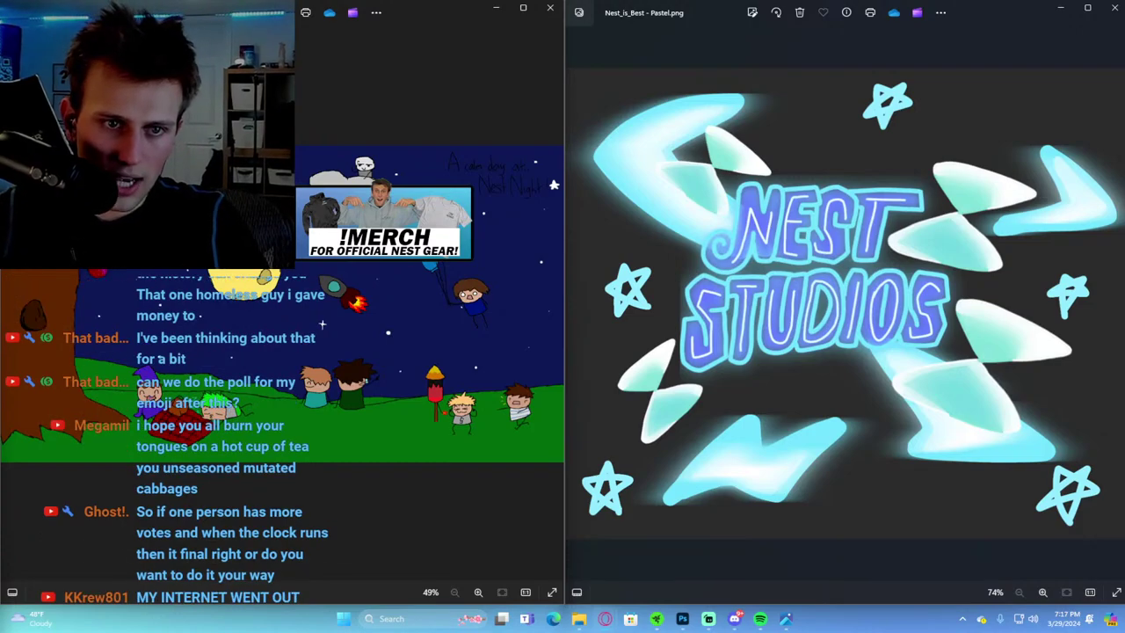
# Arrange the nestnight and pastel design windows on the right half, then return to Photoshop
pyautogui.press('super+Up')
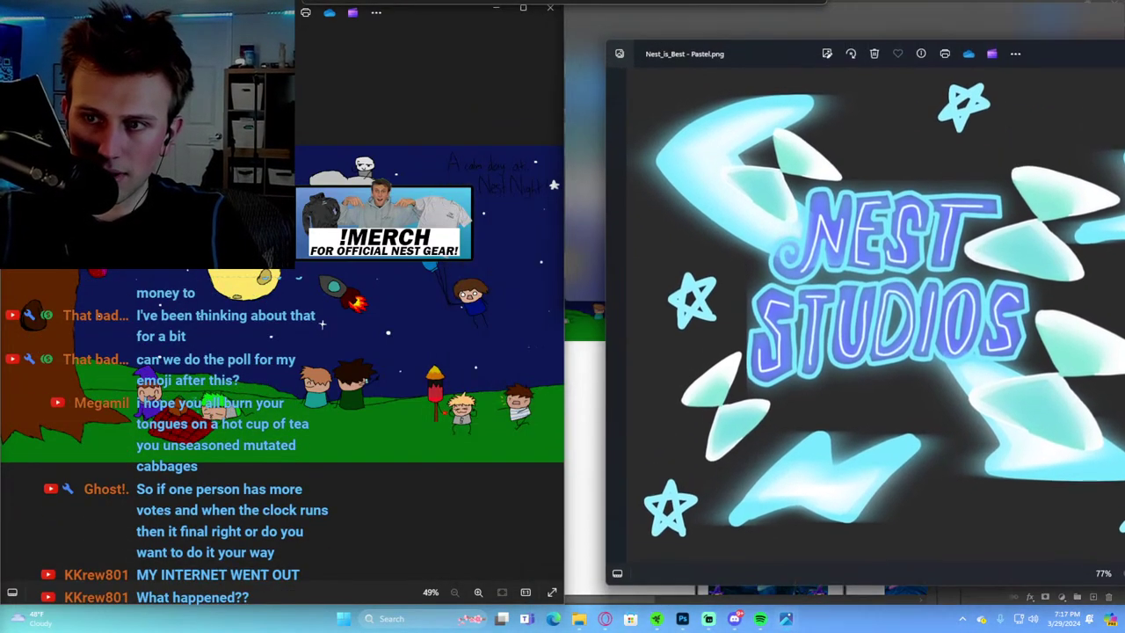
pyautogui.press('Return')
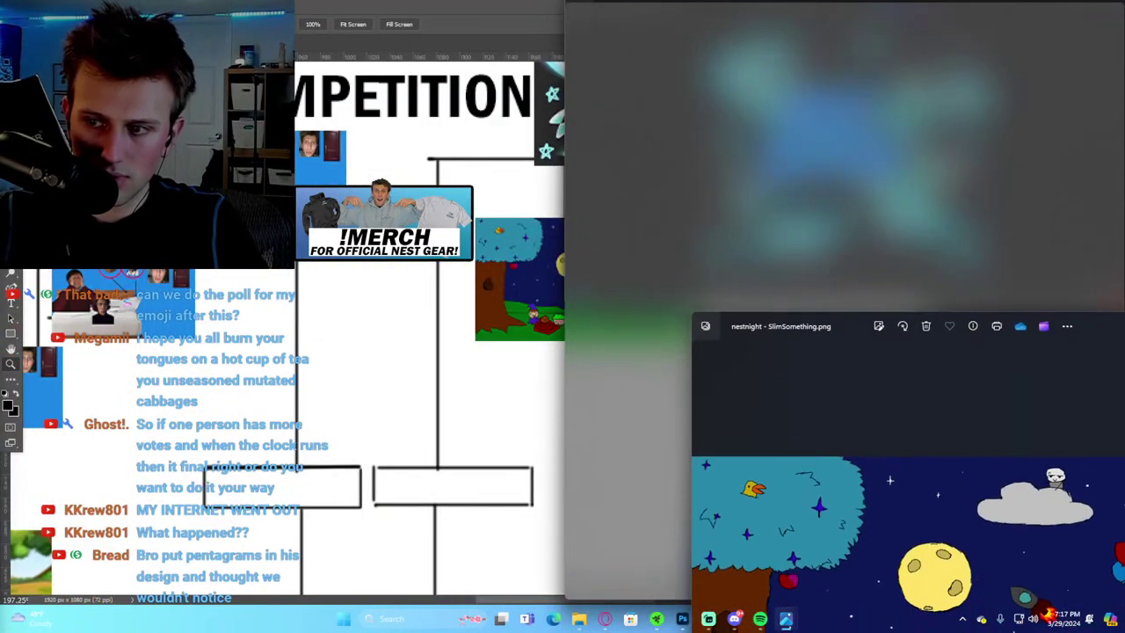
pyautogui.press('super+Down')
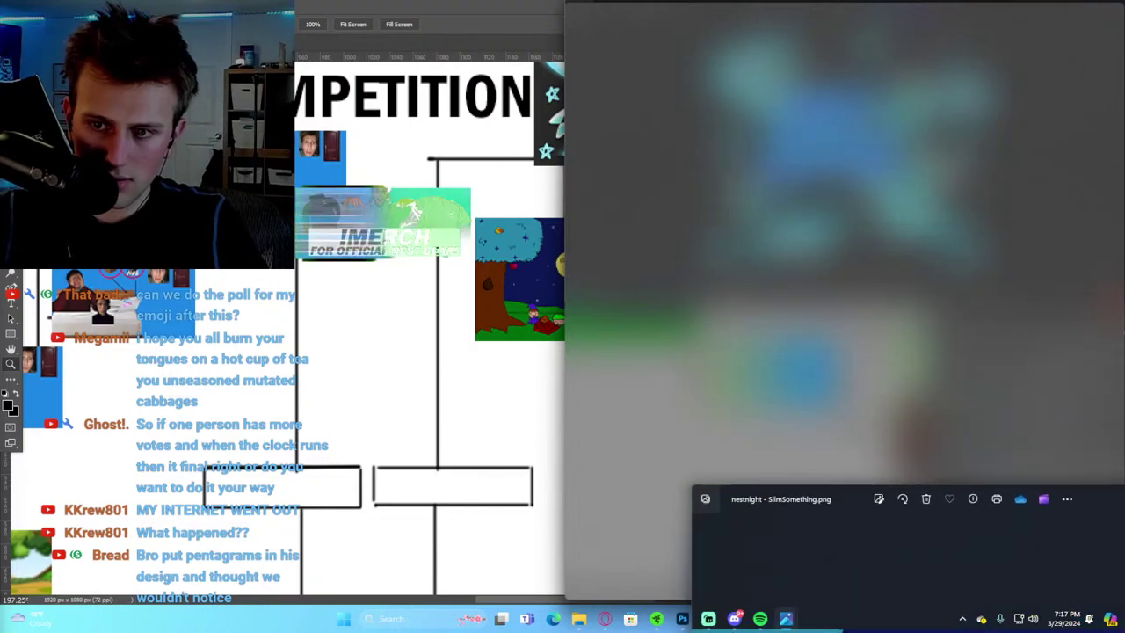
pyautogui.press('super+Up')
pyautogui.press('super+Down')
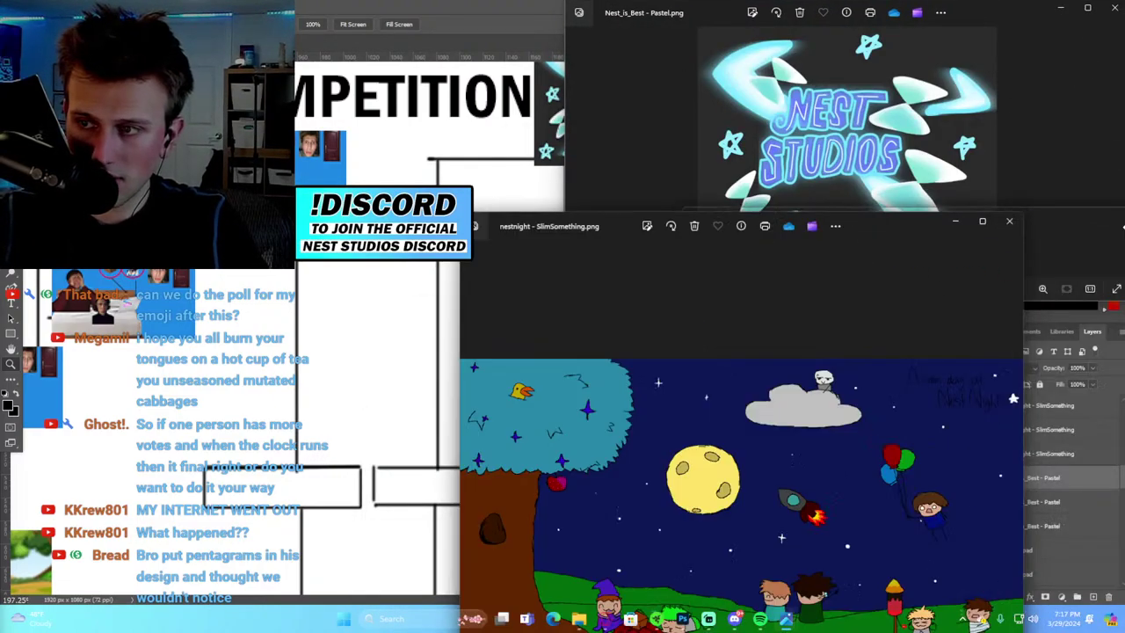
pyautogui.moveTo(939, 219); pyautogui.dragTo(1107, 446)
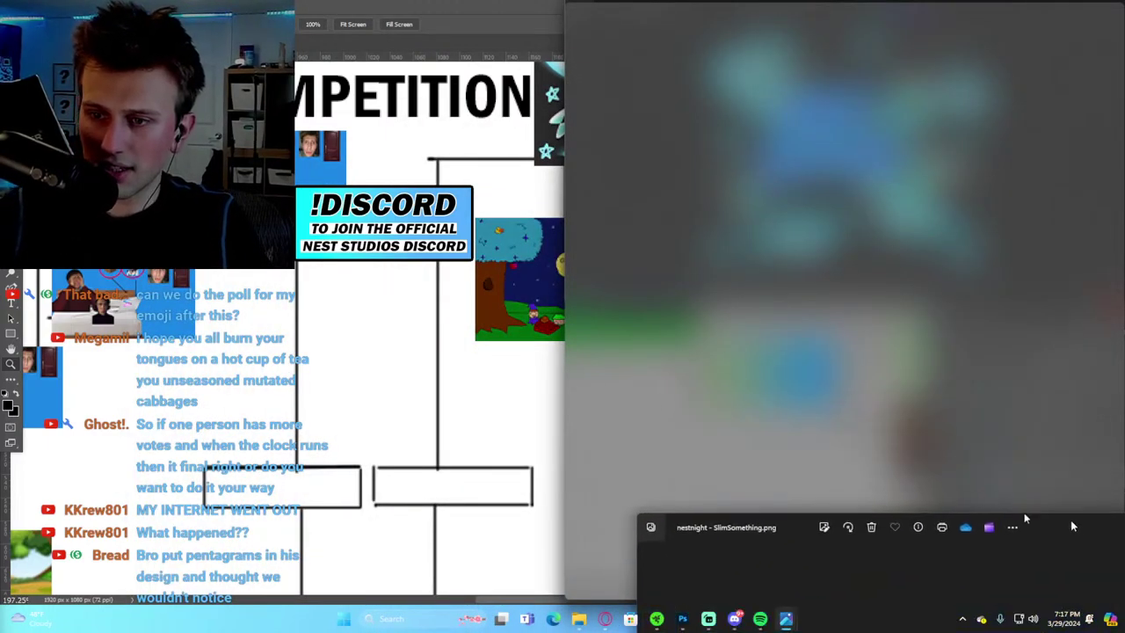
pyautogui.moveTo(1073, 525); pyautogui.dragTo(983, 190)
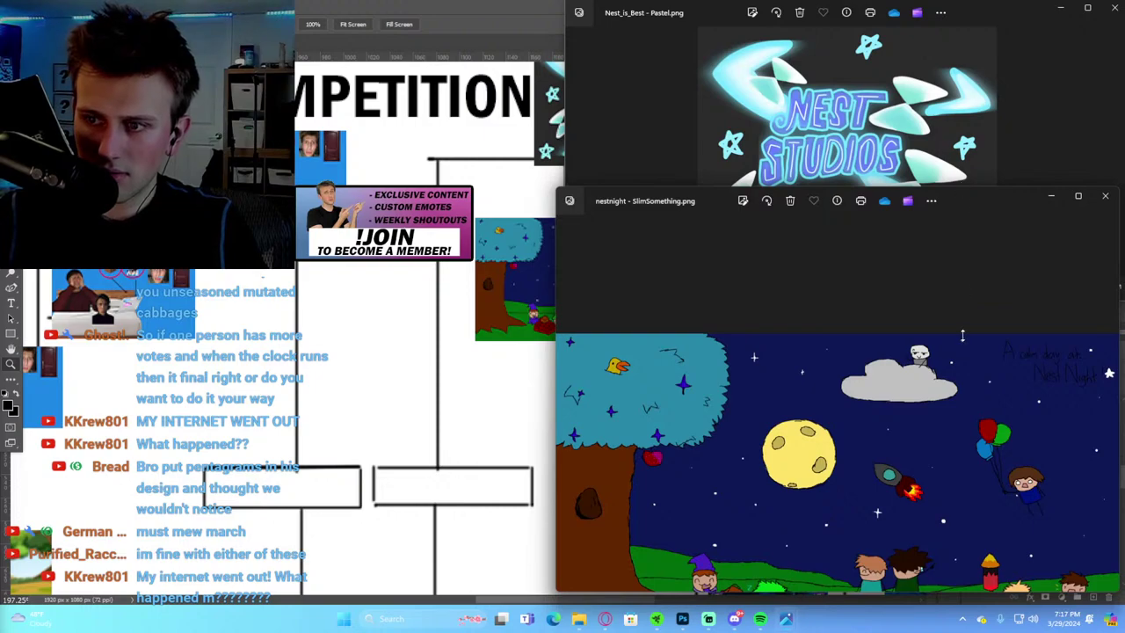
pyautogui.moveTo(879, 12); pyautogui.dragTo(1124, 132)
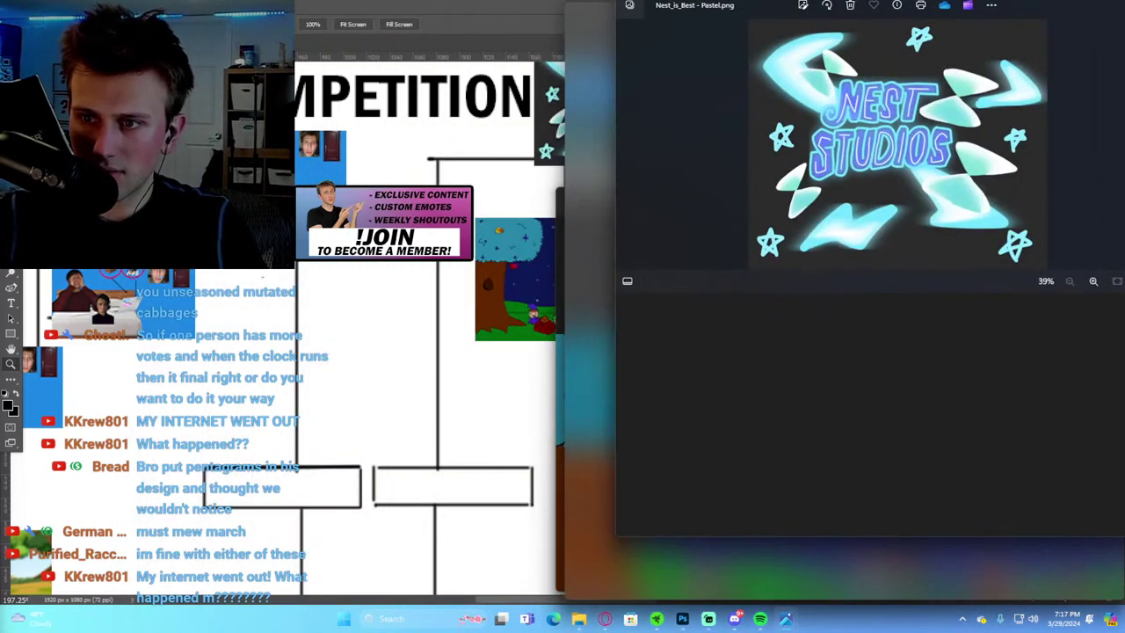
pyautogui.click(530, 388)
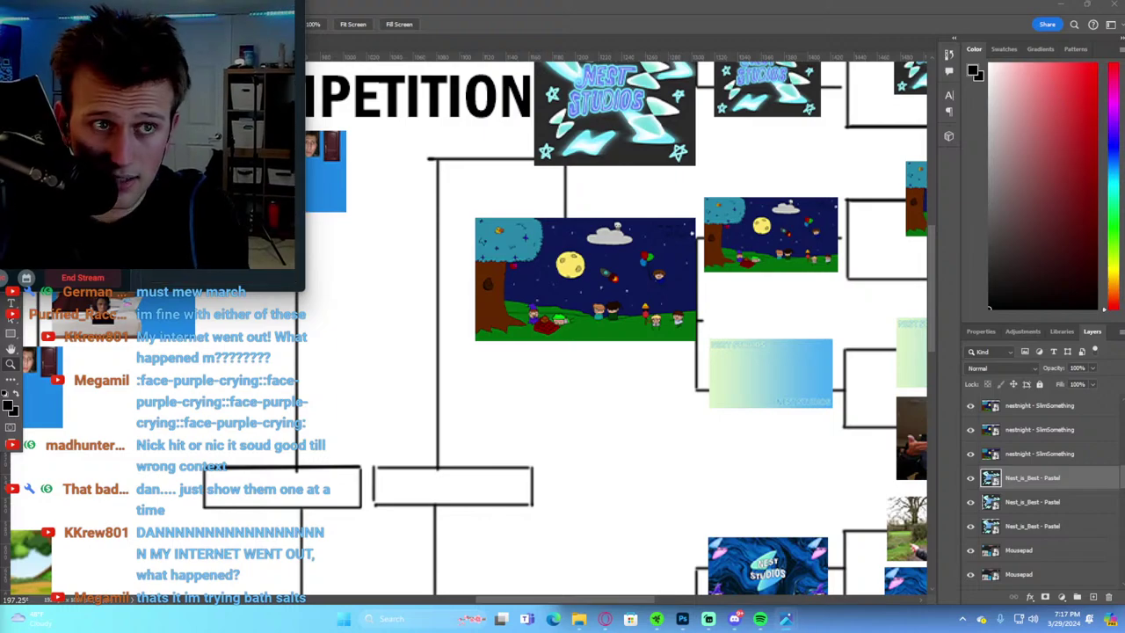
# Shrink the streaming window and move Photoshop to the upper left, uncovering the pastel design
pyautogui.moveTo(305, 195); pyautogui.dragTo(290, 195)
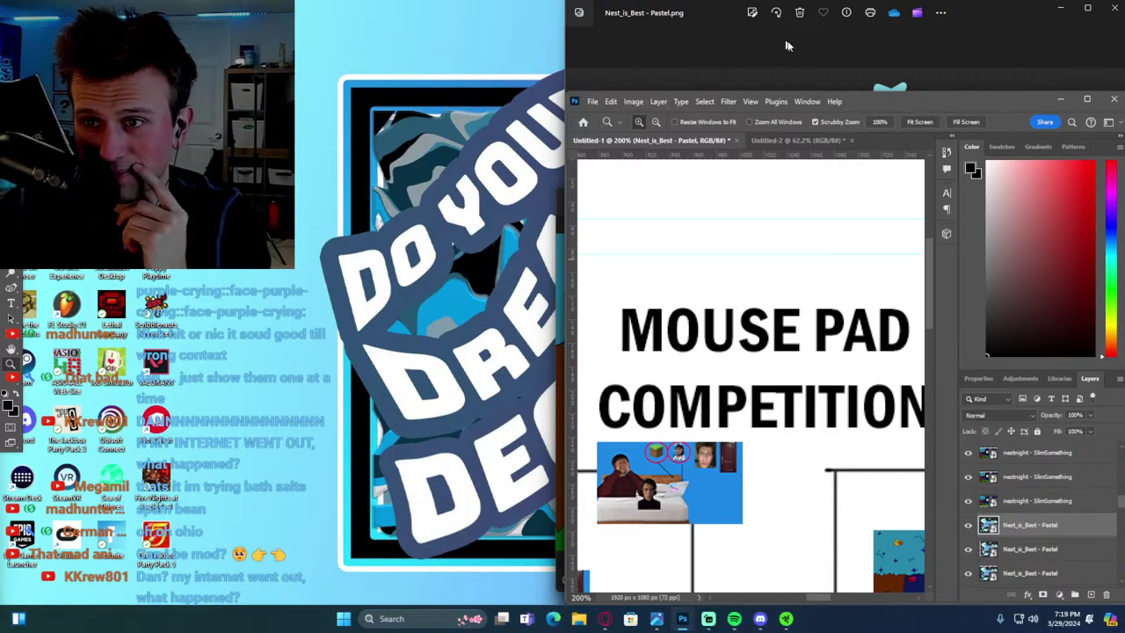
pyautogui.moveTo(925, 109); pyautogui.dragTo(362, 16)
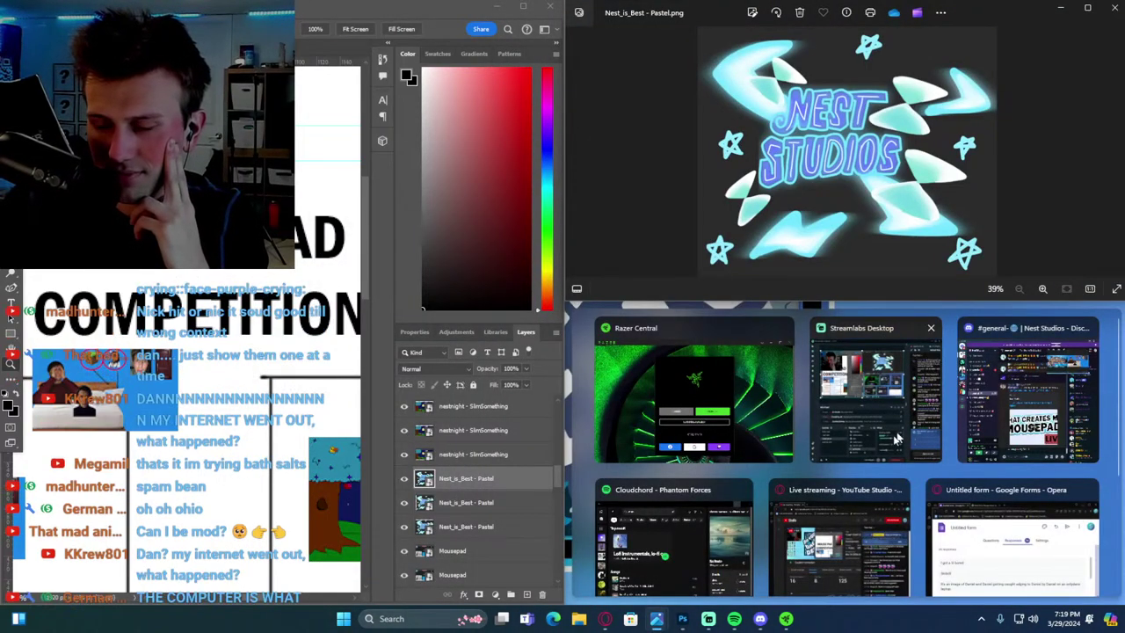
# Snap the nestnight image into the lower-right beneath the pastel design and zoom both viewers
pyautogui.scroll(-2, 949, 493)
pyautogui.click(873, 519)
pyautogui.click(873, 516)
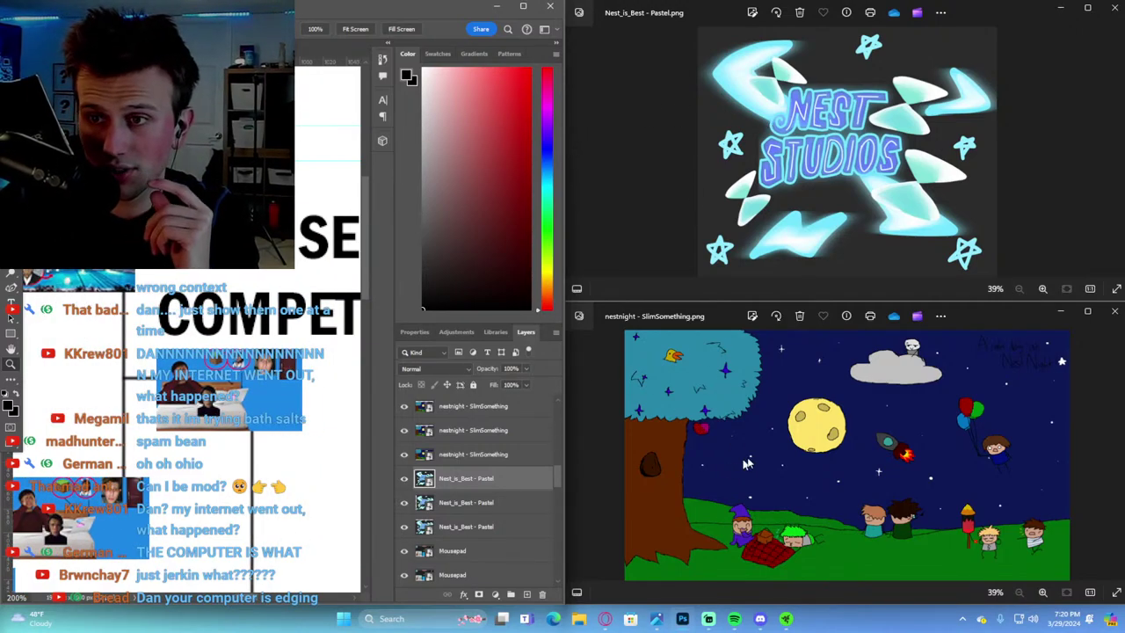
pyautogui.scroll(2, 747, 464)
pyautogui.hotkey('ctrl', '+')
pyautogui.hotkey('ctrl', '+')
pyautogui.hotkey('ctrl', '+')
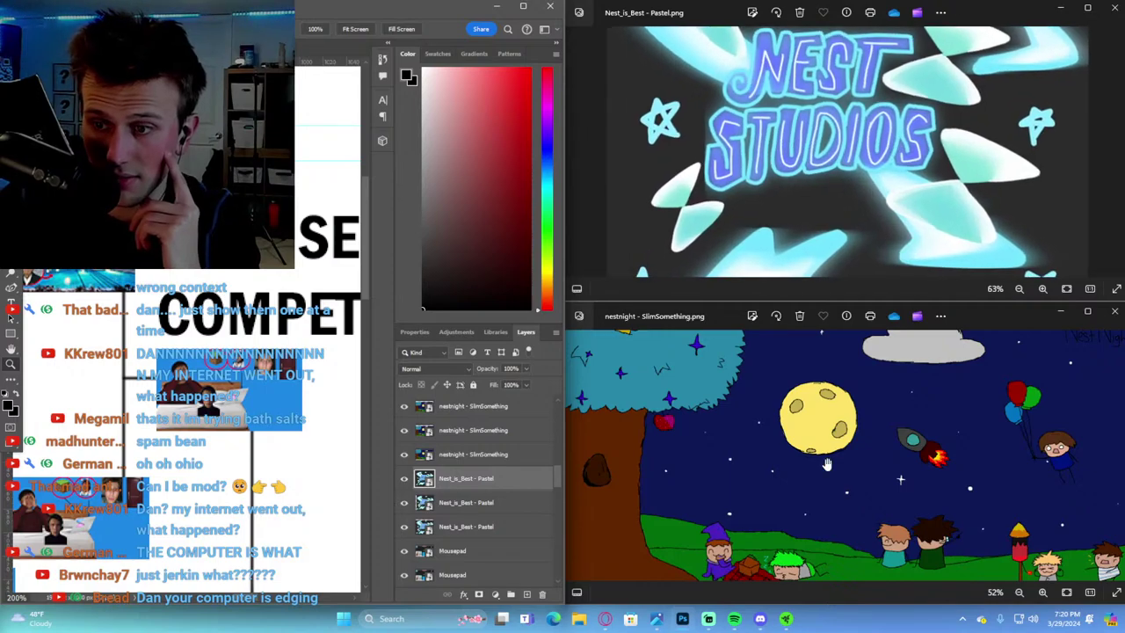
pyautogui.scroll(1, 897, 234)
pyautogui.scroll(2, 905, 521)
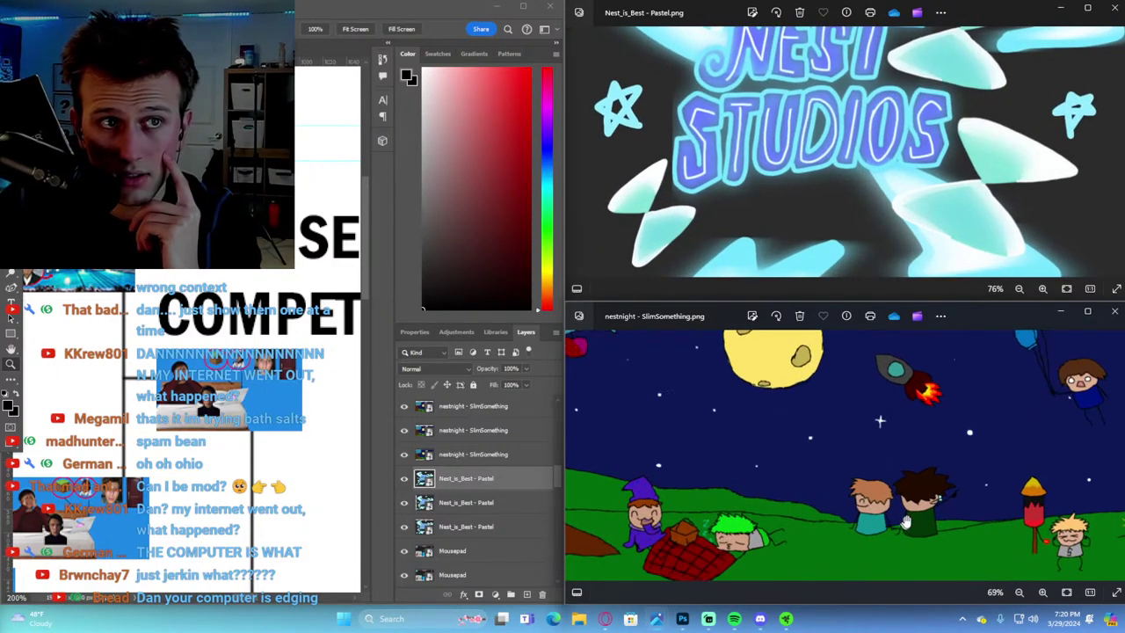
pyautogui.scroll(-1, 905, 521)
pyautogui.scroll(-1, 954, 253)
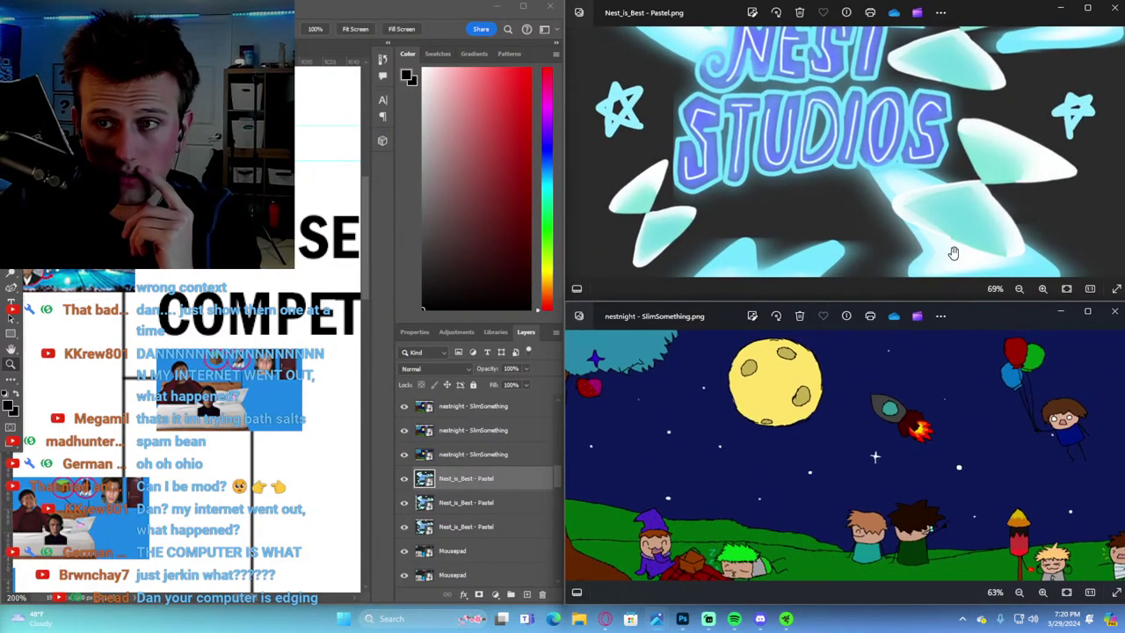
pyautogui.scroll(-1, 954, 253)
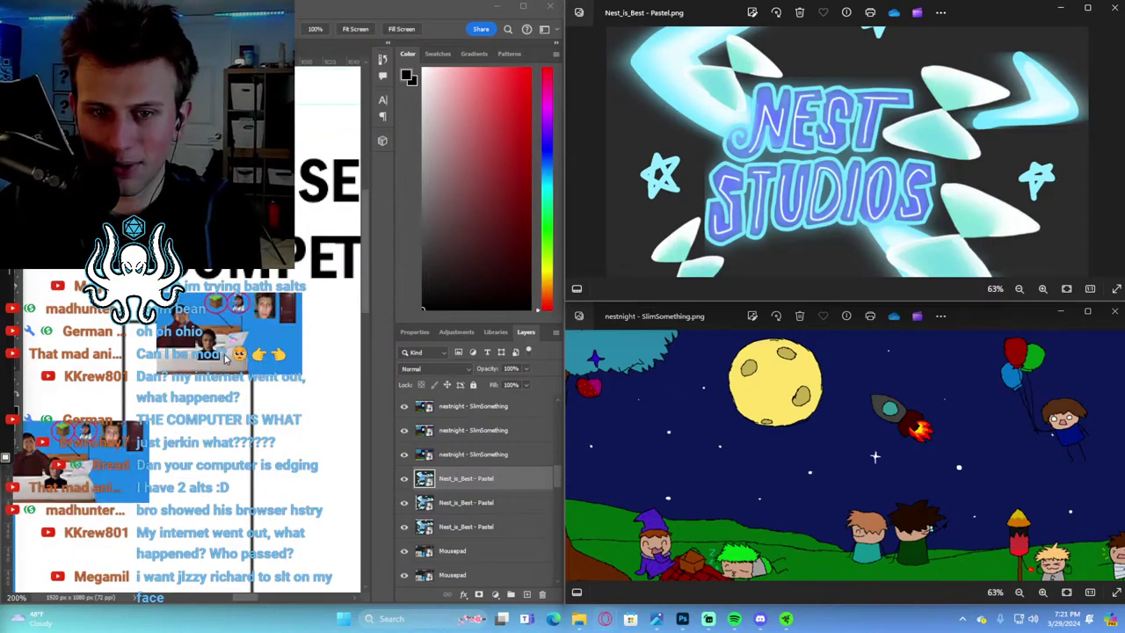
# Shift the nestnight image and a Nest_is_Best - Pastel copy left on the bracket
pyautogui.scroll(-3, 226, 356)
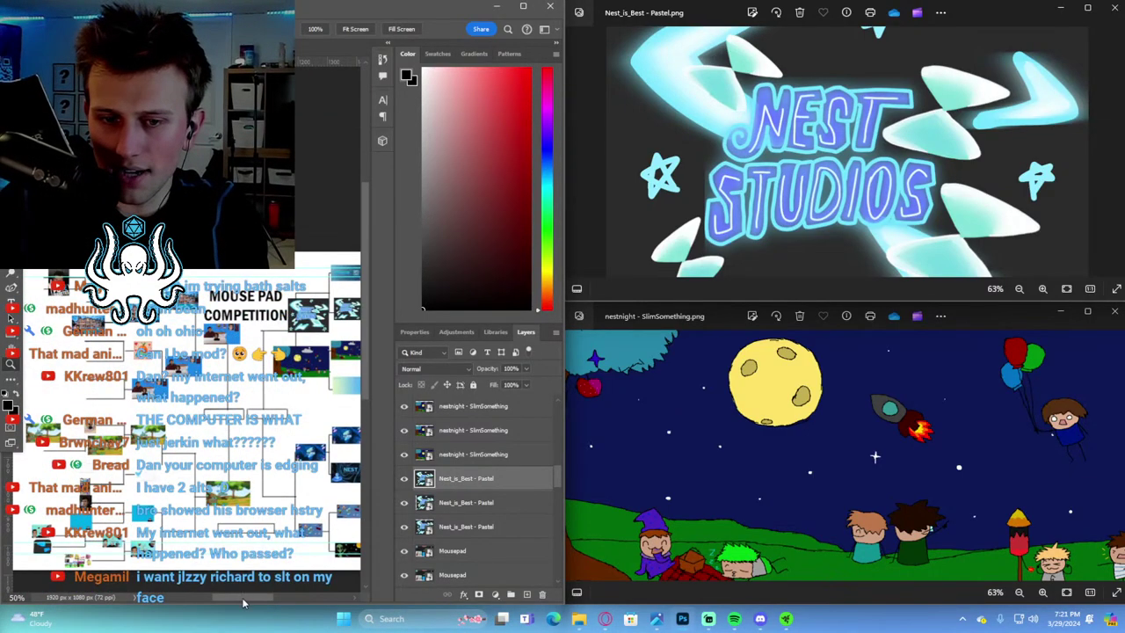
pyautogui.scroll(2, 286, 484)
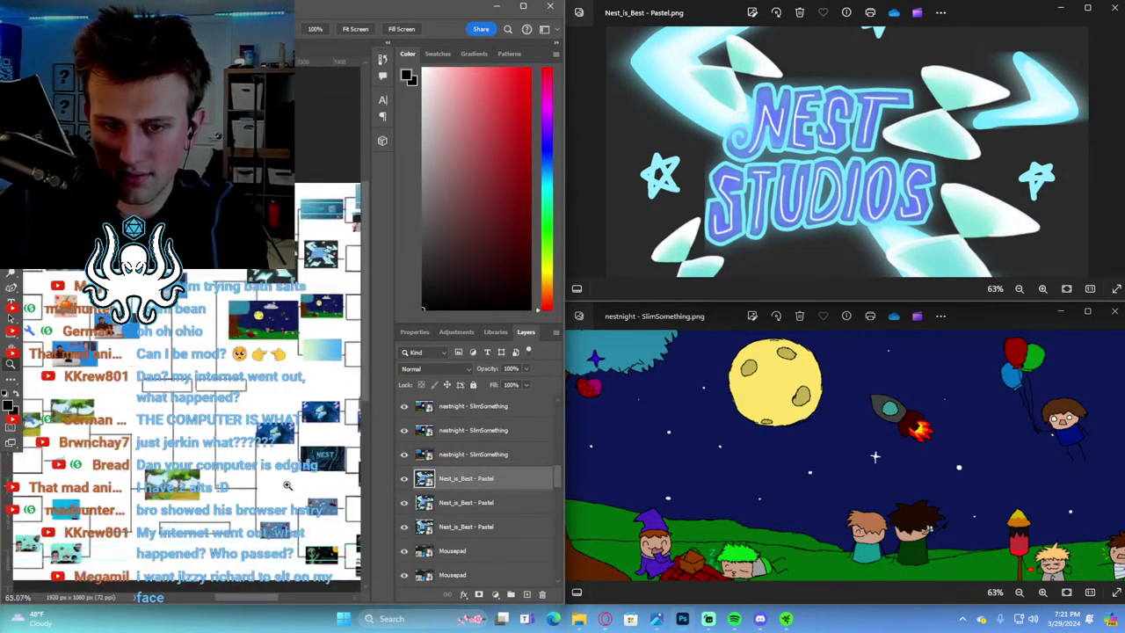
pyautogui.scroll(1, 310, 284)
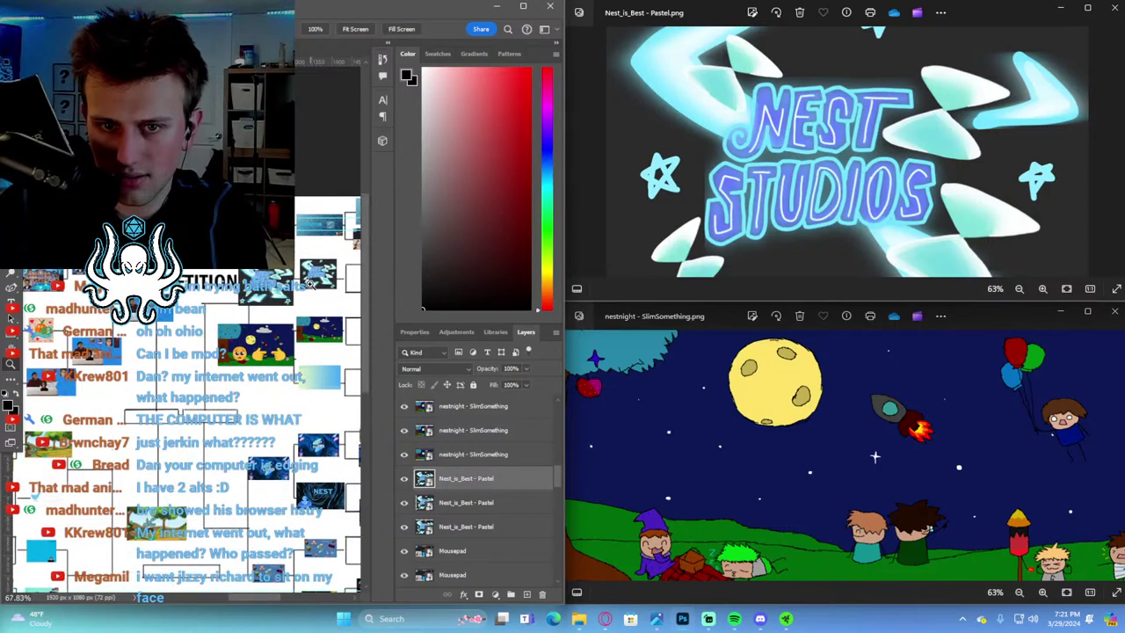
pyautogui.scroll(3, 310, 283)
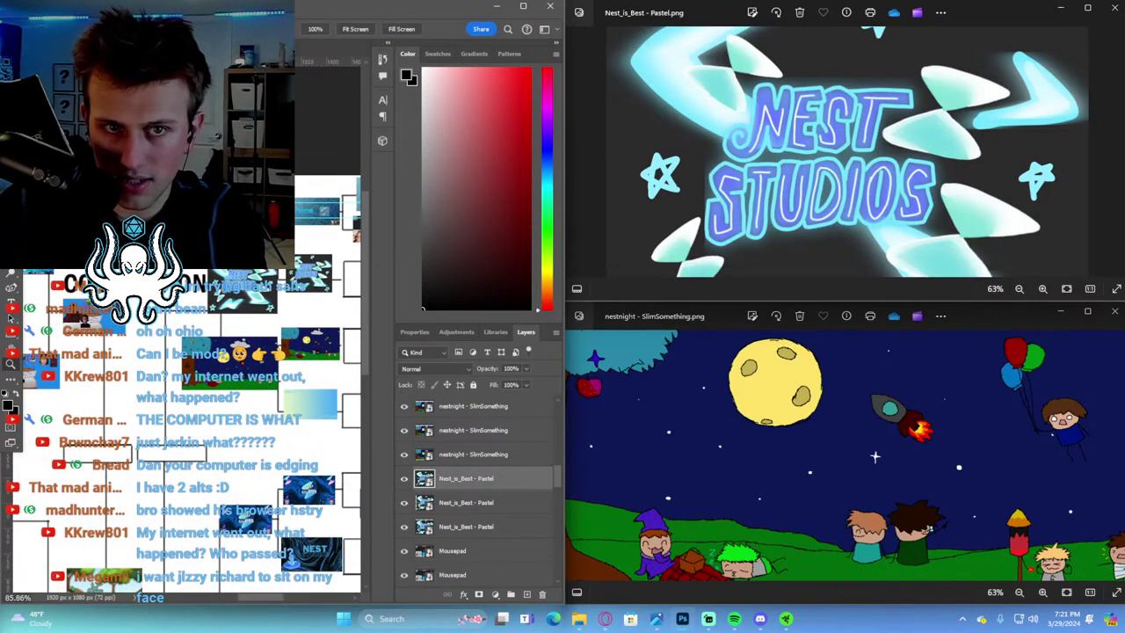
pyautogui.press('v')
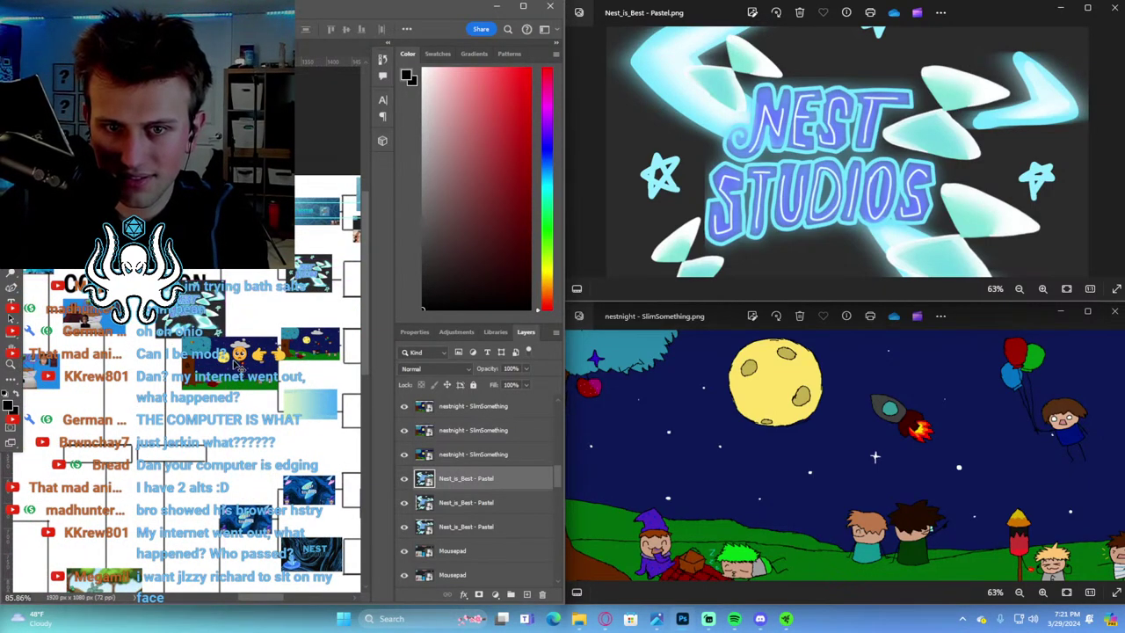
pyautogui.moveTo(309, 343); pyautogui.dragTo(264, 348)
pyautogui.moveTo(204, 327); pyautogui.dragTo(160, 356)
# Select the rizzy done layer, zoom out, and maximize the Photoshop window
pyautogui.press('z')
pyautogui.scroll(2, 120, 420)
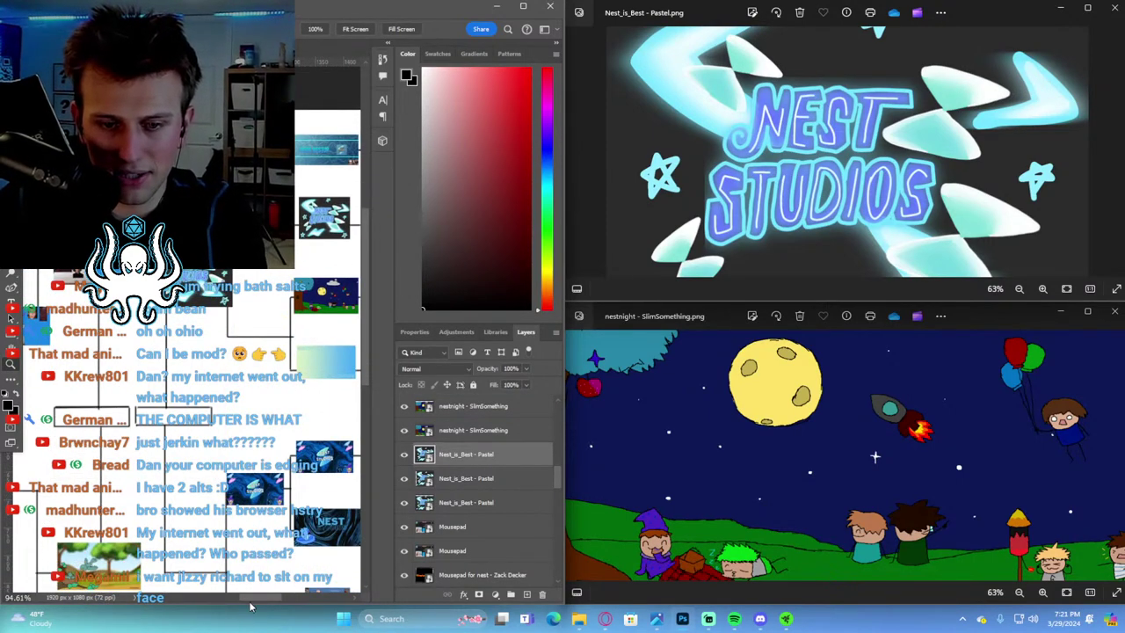
pyautogui.scroll(5, 311, 502)
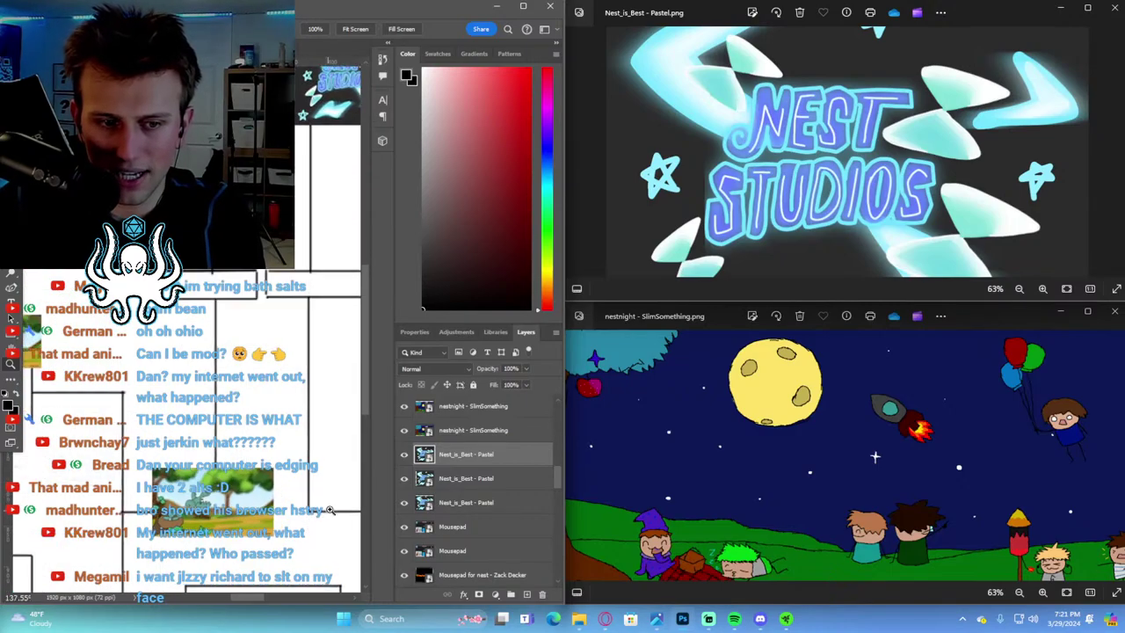
pyautogui.scroll(-4, 311, 502)
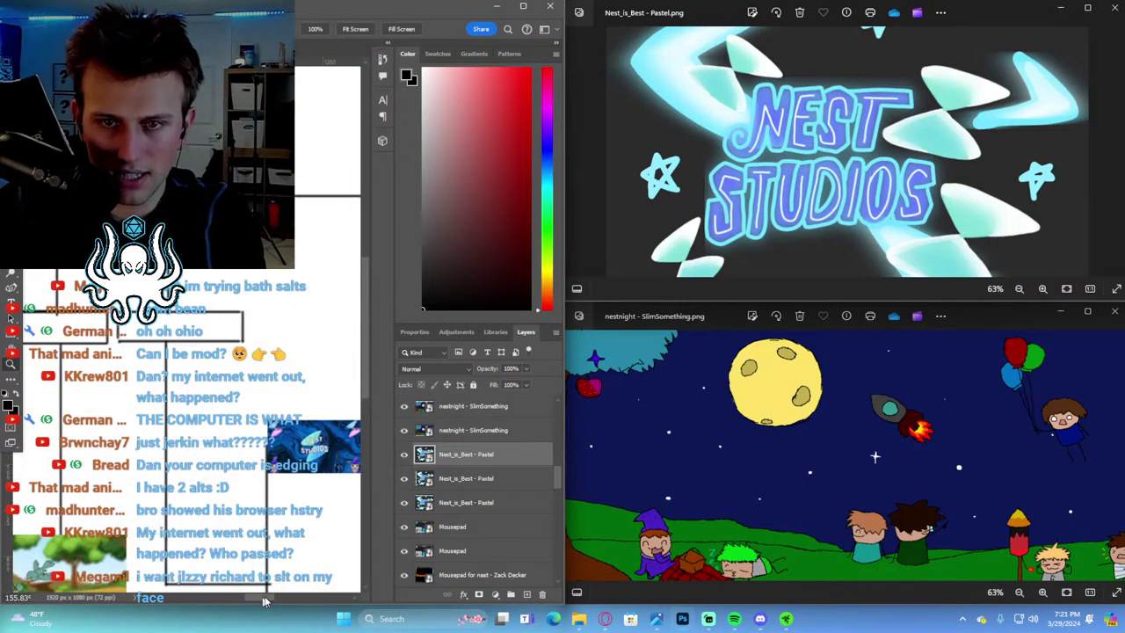
pyautogui.scroll(4, 236, 485)
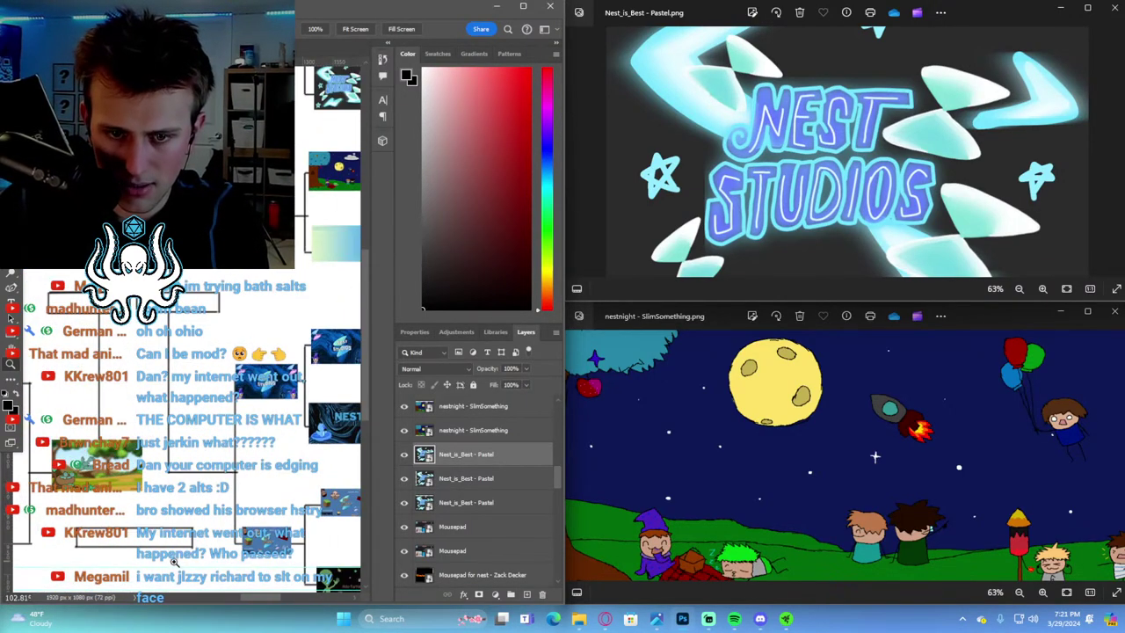
pyautogui.scroll(1, 294, 437)
pyautogui.press('v')
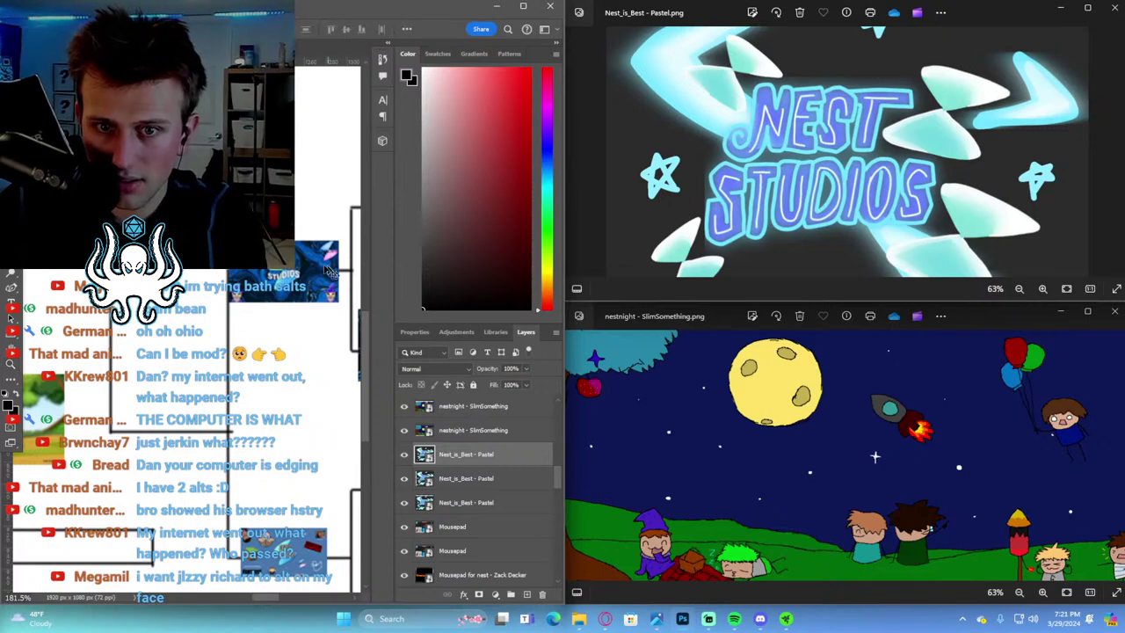
pyautogui.click(281, 278)
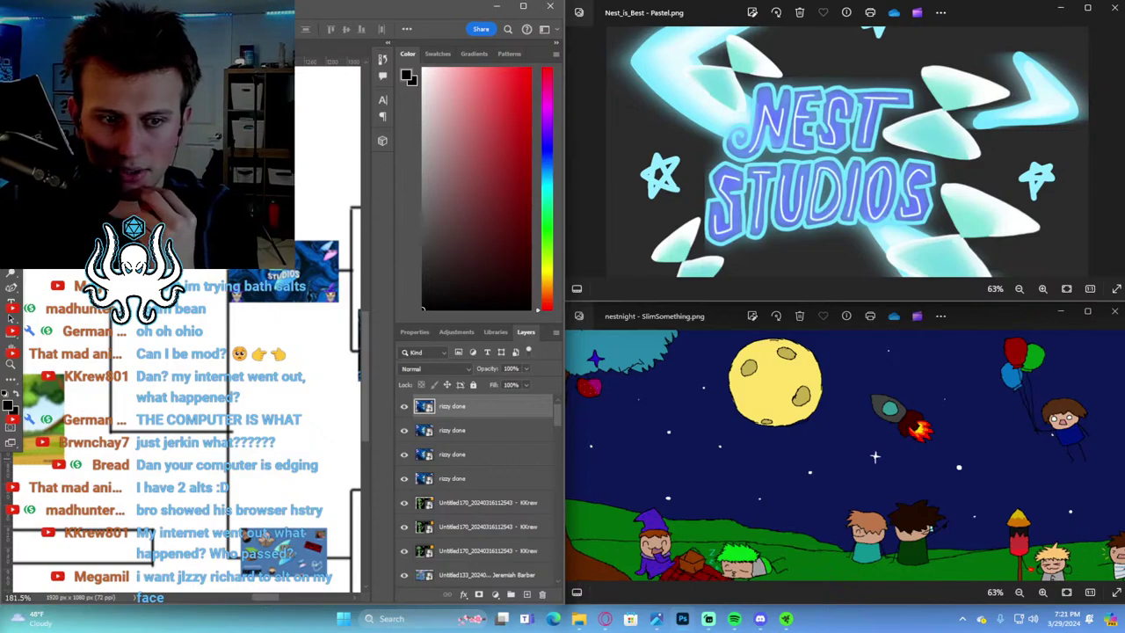
pyautogui.press('z')
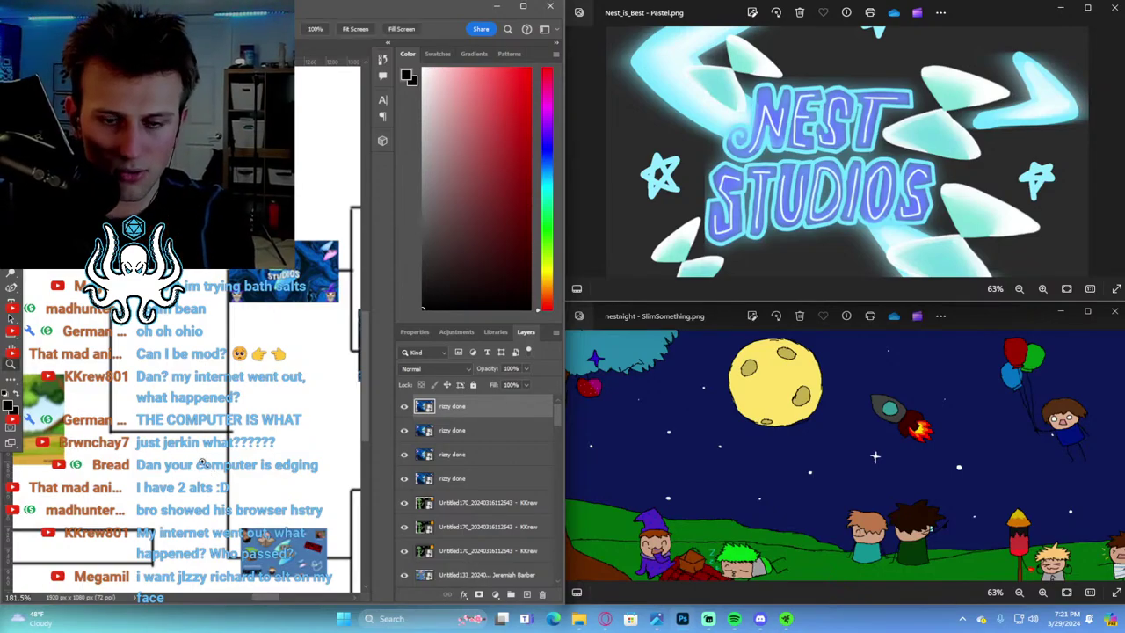
pyautogui.keyDown('alt'); pyautogui.click(209, 469); pyautogui.keyUp('alt')
pyautogui.click(525, 7)
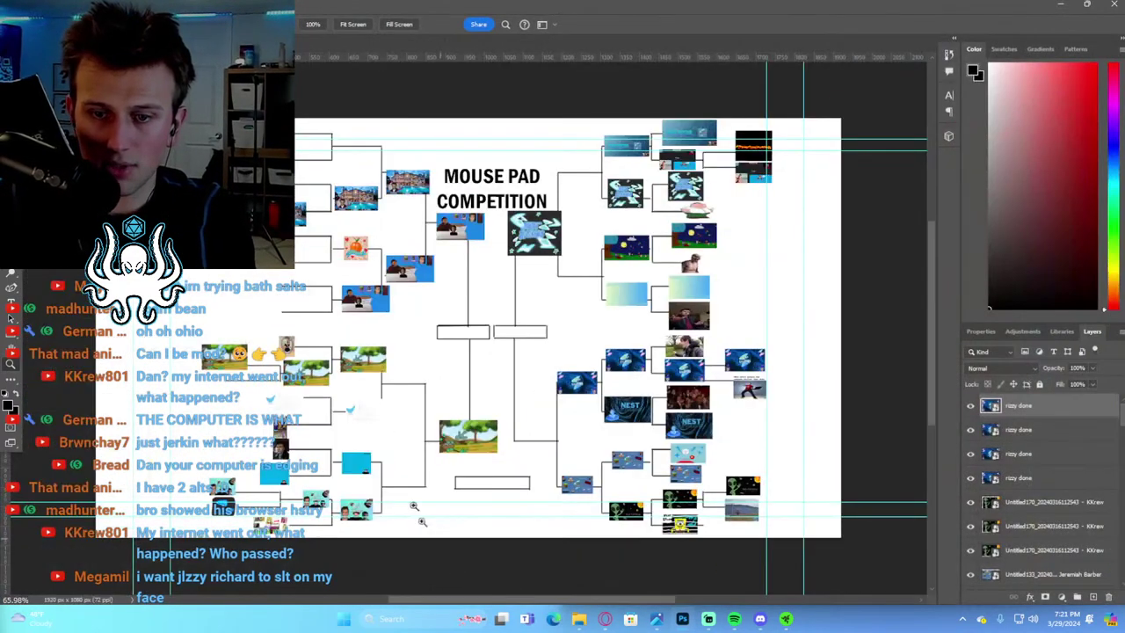
# Zoom in and out at several spots across the bracket, finishing near the title
pyautogui.click(337, 374)
pyautogui.keyDown('alt'); pyautogui.click(337, 374); pyautogui.keyUp('alt')
pyautogui.click(568, 431)
pyautogui.keyDown('alt'); pyautogui.click(463, 320); pyautogui.keyUp('alt')
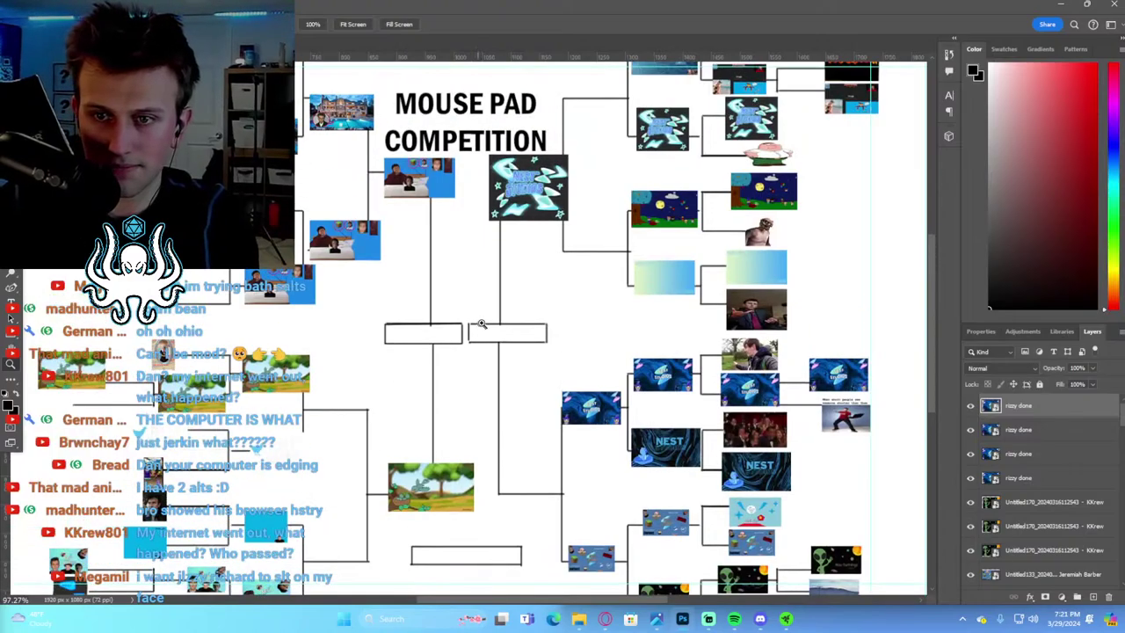
pyautogui.click(479, 391)
pyautogui.keyDown('alt'); pyautogui.click(554, 423); pyautogui.keyUp('alt')
pyautogui.click(593, 450)
pyautogui.keyDown('alt'); pyautogui.click(594, 450); pyautogui.keyUp('alt')
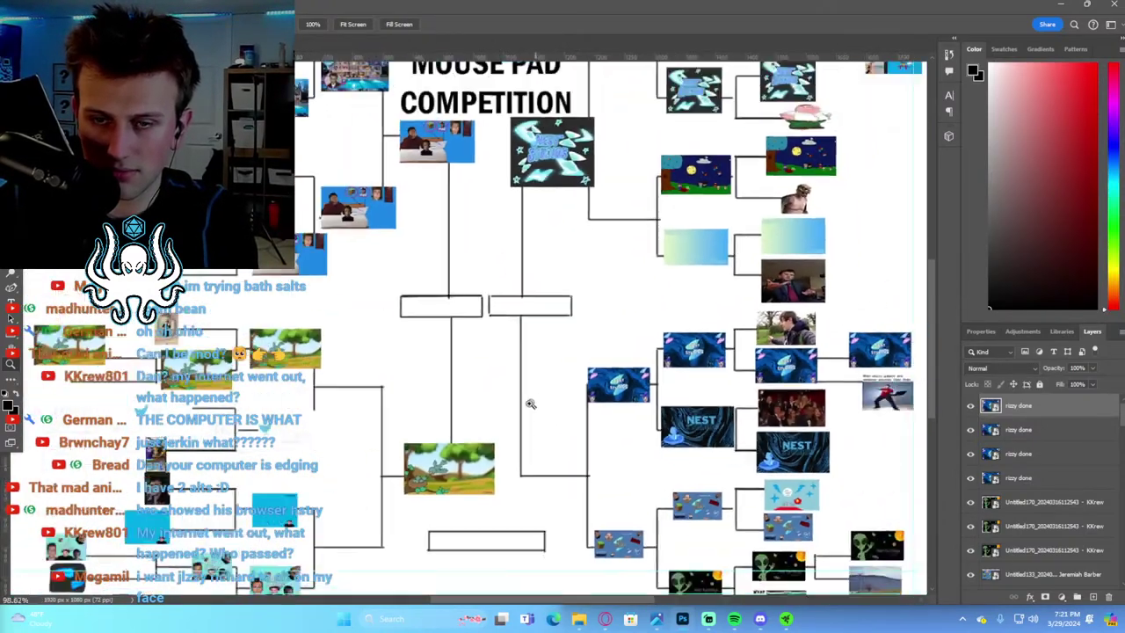
pyautogui.click(528, 470)
pyautogui.keyDown('alt'); pyautogui.click(506, 377); pyautogui.keyUp('alt')
pyautogui.click(529, 392)
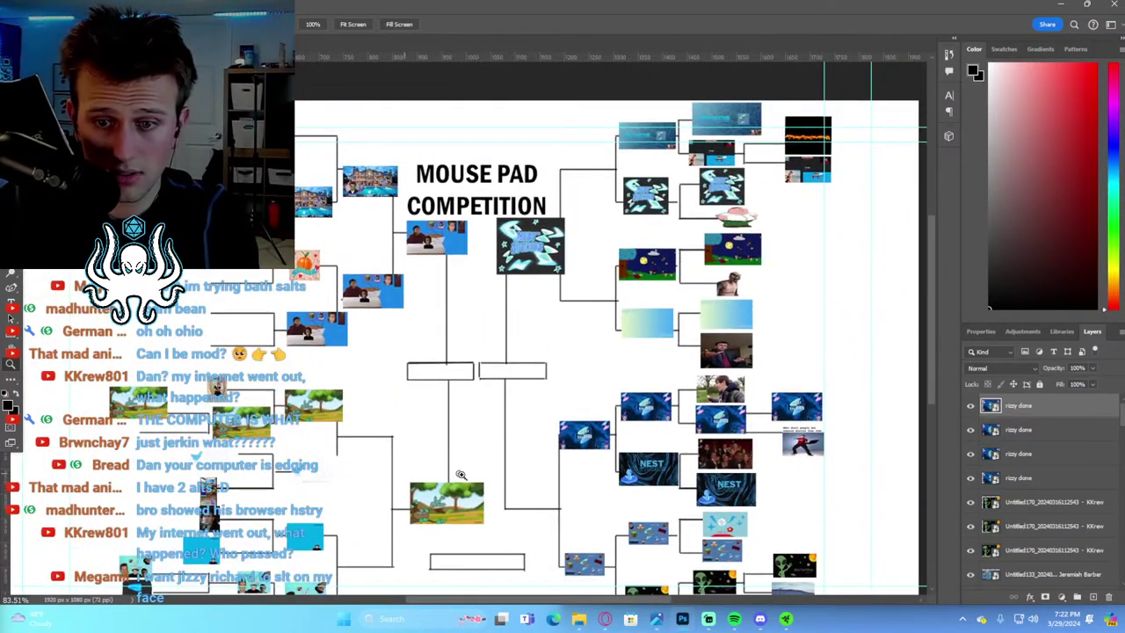
# Scroll and scrubby-zoom onto the bracket's centre slots, ending at 200%
pyautogui.scroll(-1, 460, 475)
pyautogui.scroll(-4, 823, 519)
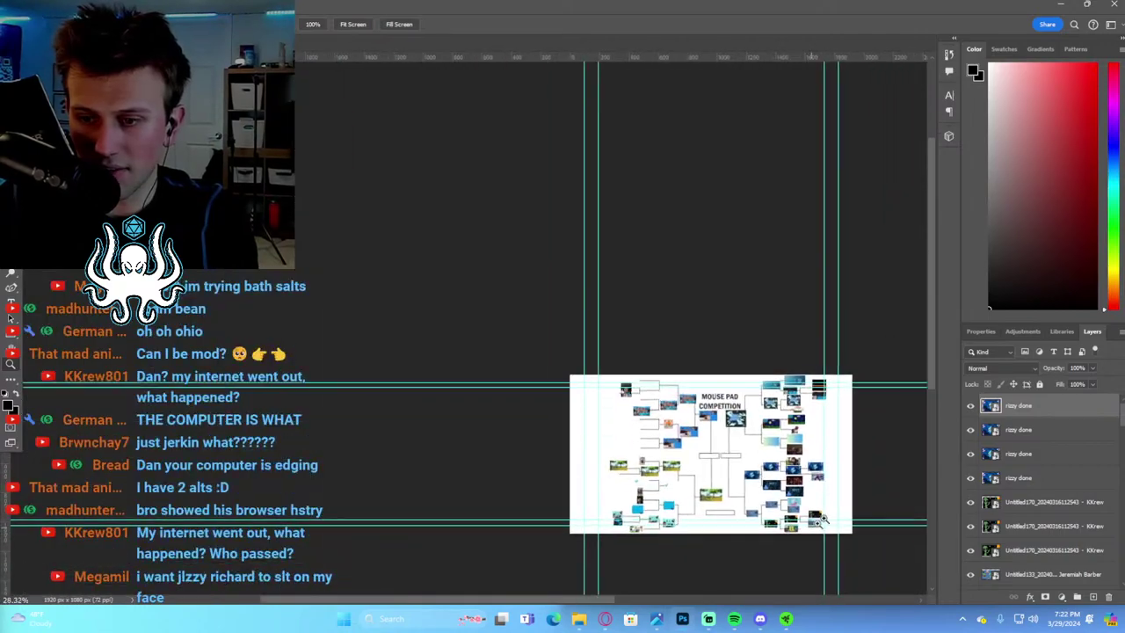
pyautogui.scroll(5, 823, 519)
pyautogui.scroll(-3, 383, 331)
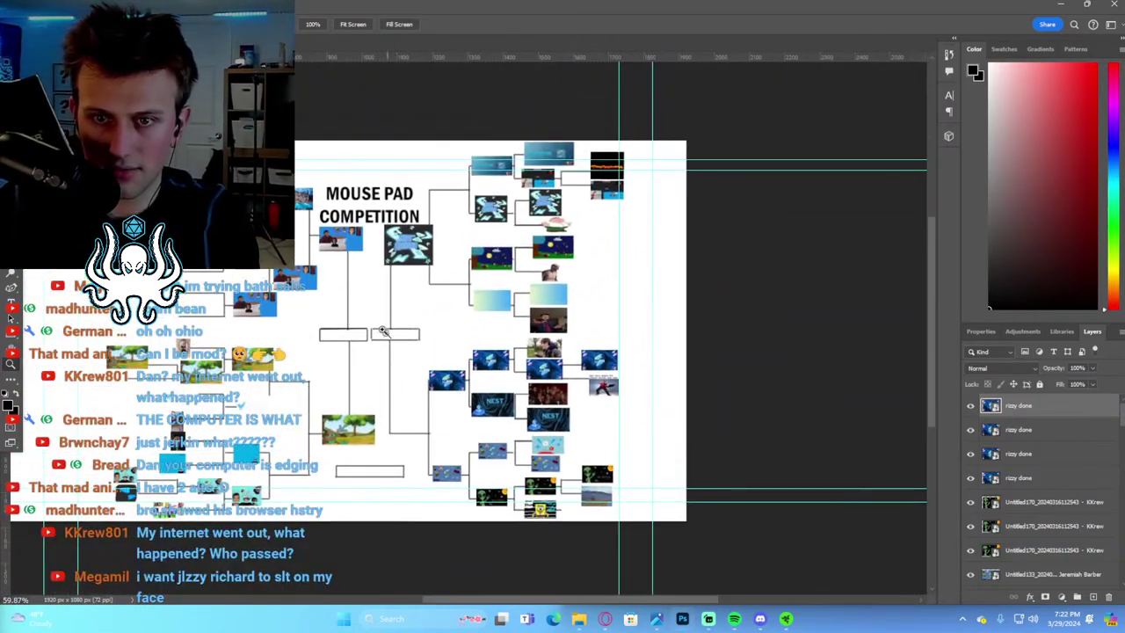
pyautogui.scroll(3, 383, 331)
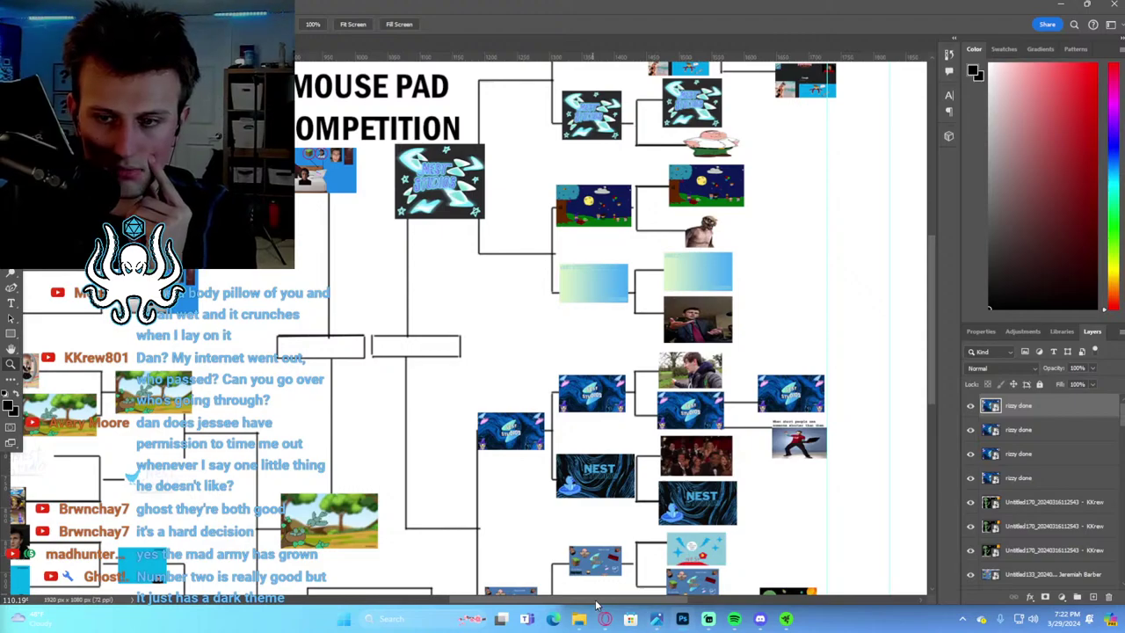
pyautogui.moveTo(596, 605); pyautogui.dragTo(577, 586)
pyautogui.moveTo(622, 284)
pyautogui.mouseDown()
pyautogui.moveTo(630, 246)
pyautogui.moveTo(601, 281)
pyautogui.moveTo(644, 287)
pyautogui.mouseUp()
pyautogui.hotkey('ctrl', '+')
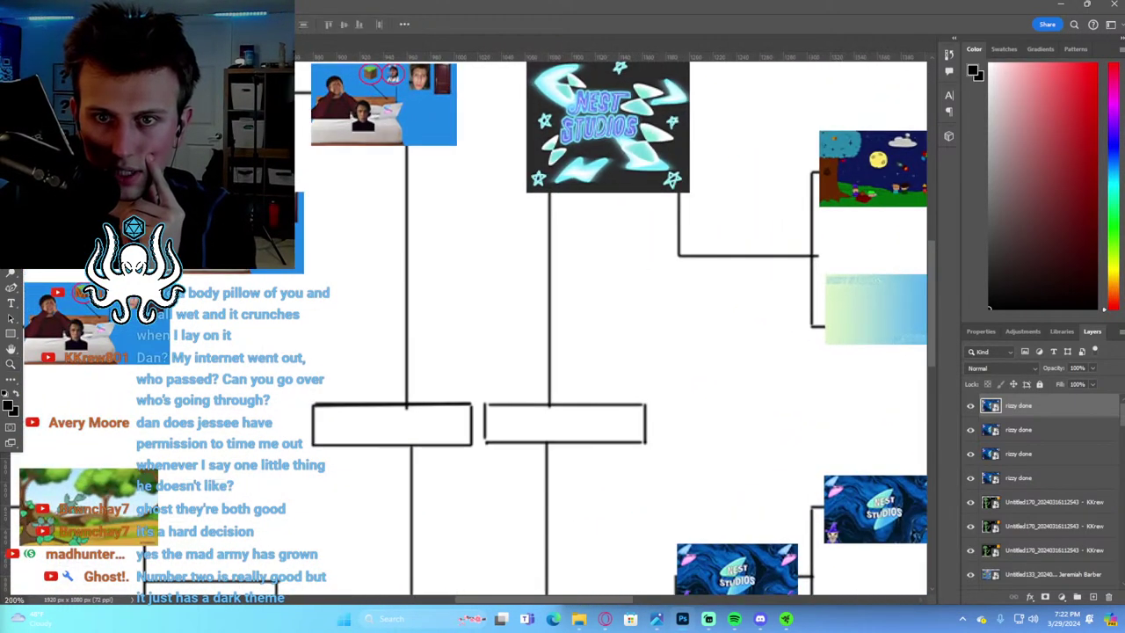
# Zoom onto the right half of the bracket around the central slots
pyautogui.press('v')
pyautogui.click(422, 193)
pyautogui.press('z')
pyautogui.moveTo(431, 204); pyautogui.dragTo(449, 321)
# Move the blue Nest Studios design left, scale it up, and place it in the next slot
pyautogui.press('v')
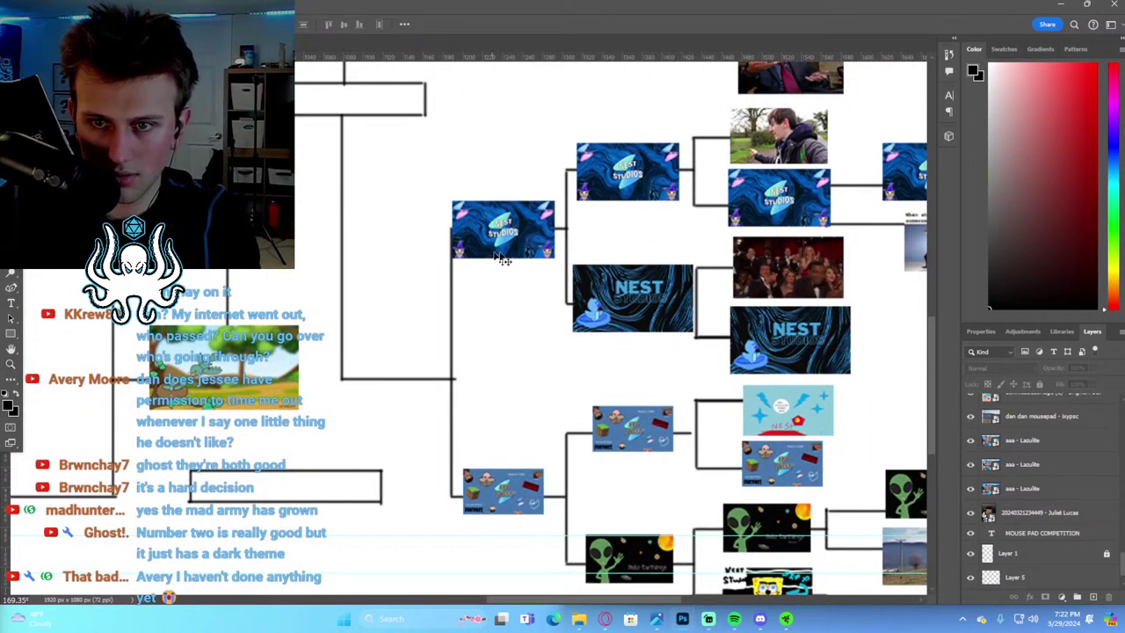
pyautogui.moveTo(502, 242); pyautogui.dragTo(421, 249)
pyautogui.moveTo(495, 240); pyautogui.dragTo(593, 237)
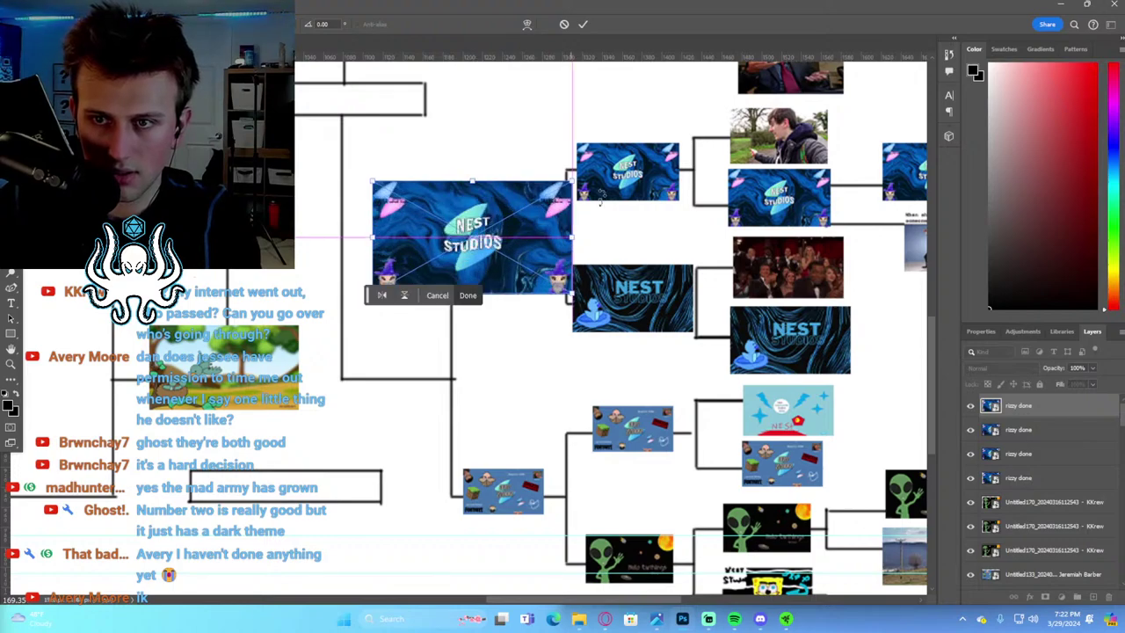
pyautogui.press('Return')
pyautogui.moveTo(508, 246); pyautogui.dragTo(495, 297)
# Move the Fortnite mouse pad design up-left onto the bracket and enlarge it into its slot
pyautogui.moveTo(502, 491); pyautogui.dragTo(660, 423)
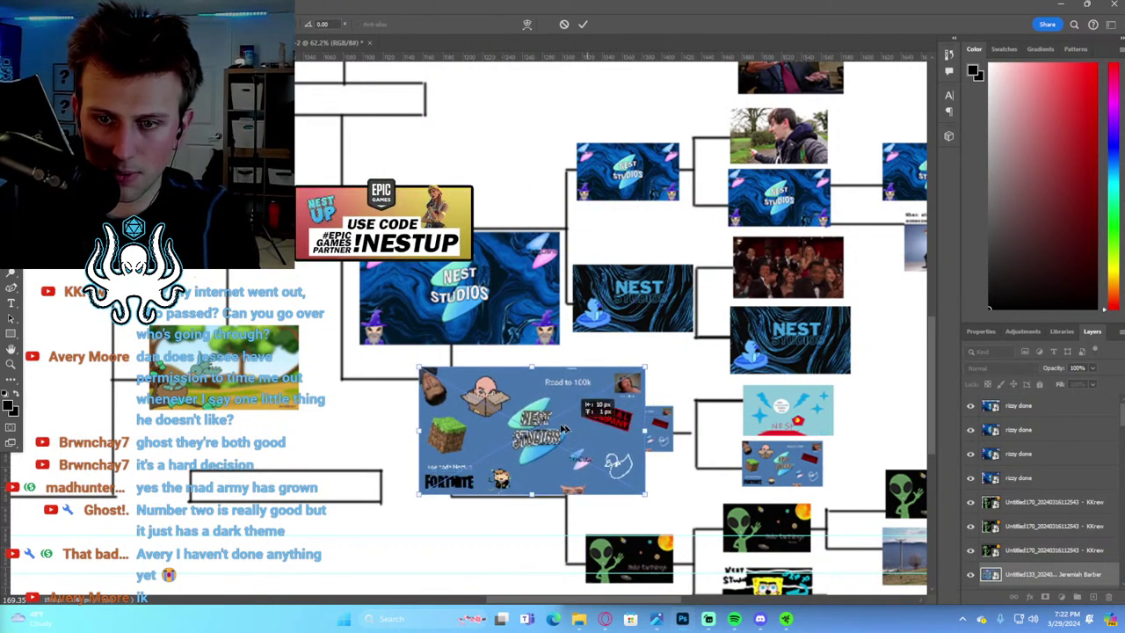
pyautogui.moveTo(535, 391); pyautogui.dragTo(478, 302)
pyautogui.press('Return')
pyautogui.press('z')
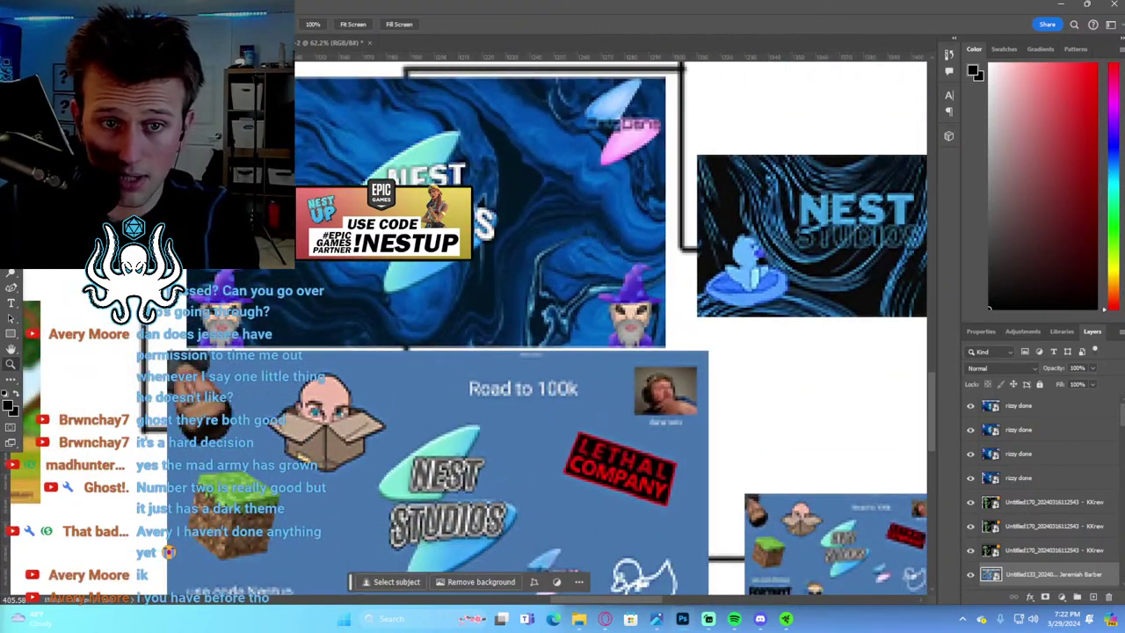
# Create a text layer at the bracket's top right, then close a background app from the taskbar
pyautogui.click(11, 303)
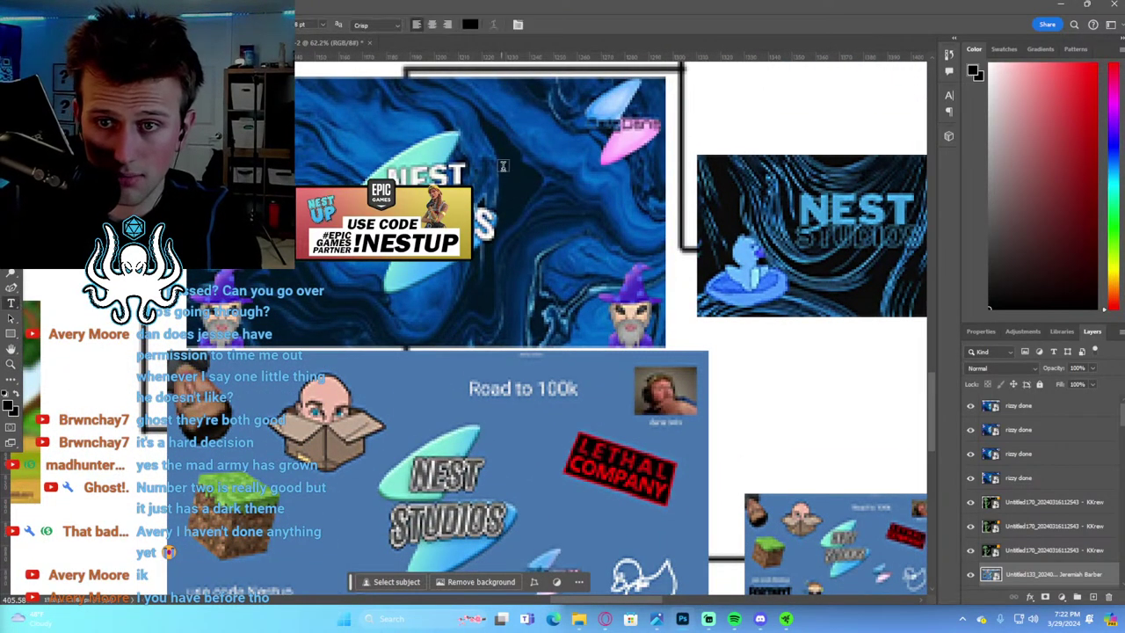
pyautogui.click(721, 110)
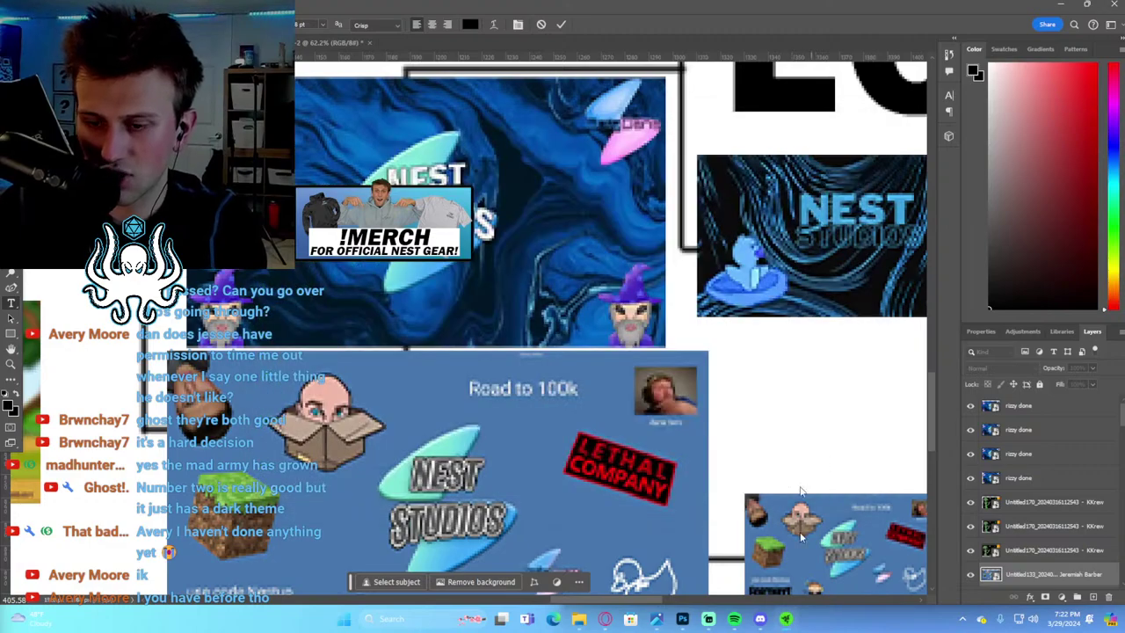
pyautogui.rightClick(793, 624)
pyautogui.click(741, 585)
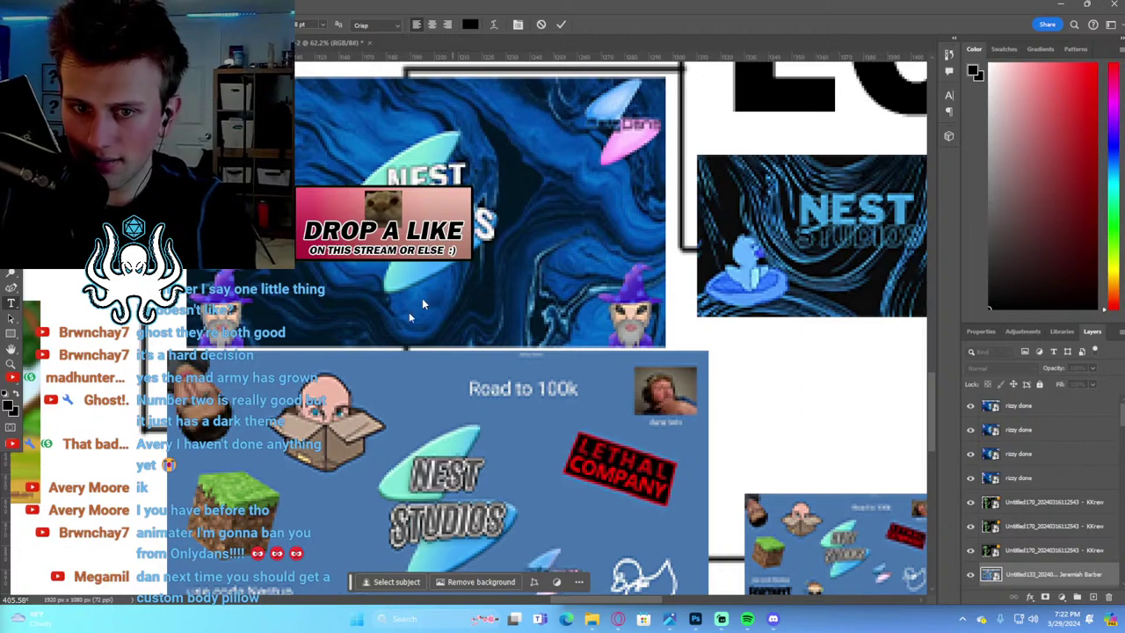
# Bring up the Windows Start menu
pyautogui.moveTo(618, 619)
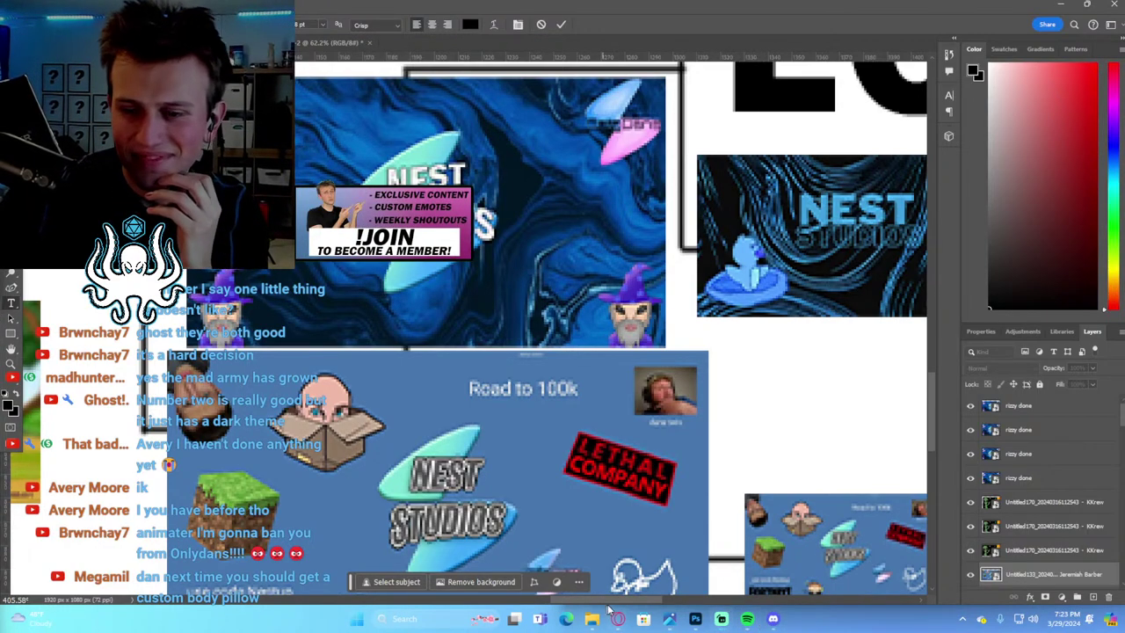
pyautogui.moveTo(670, 620)
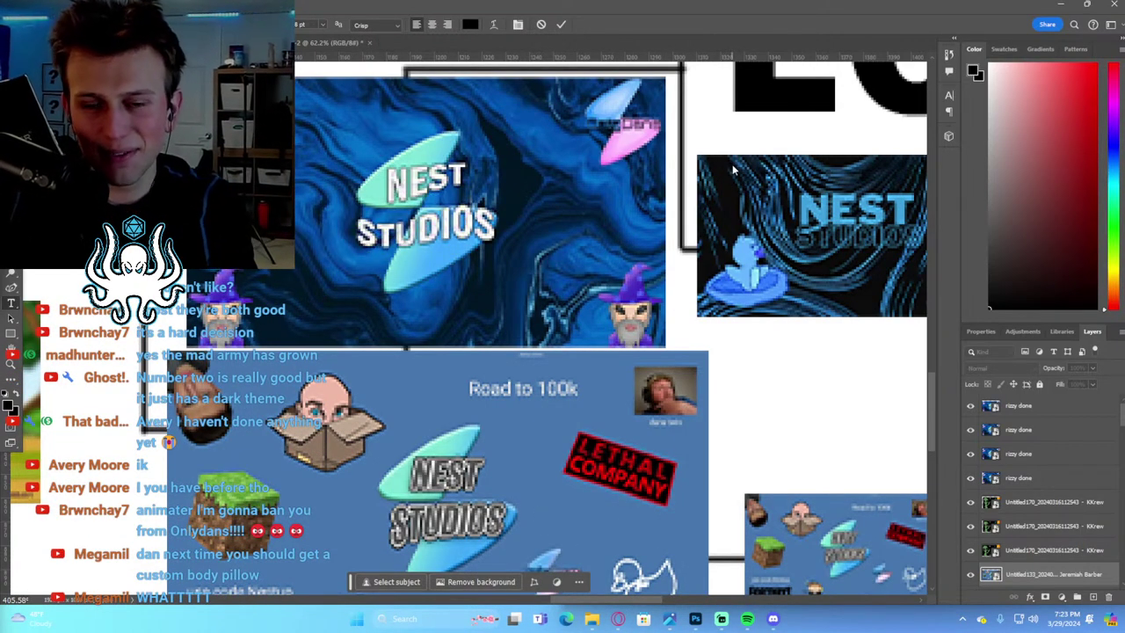
pyautogui.press('super')
pyautogui.press('super')
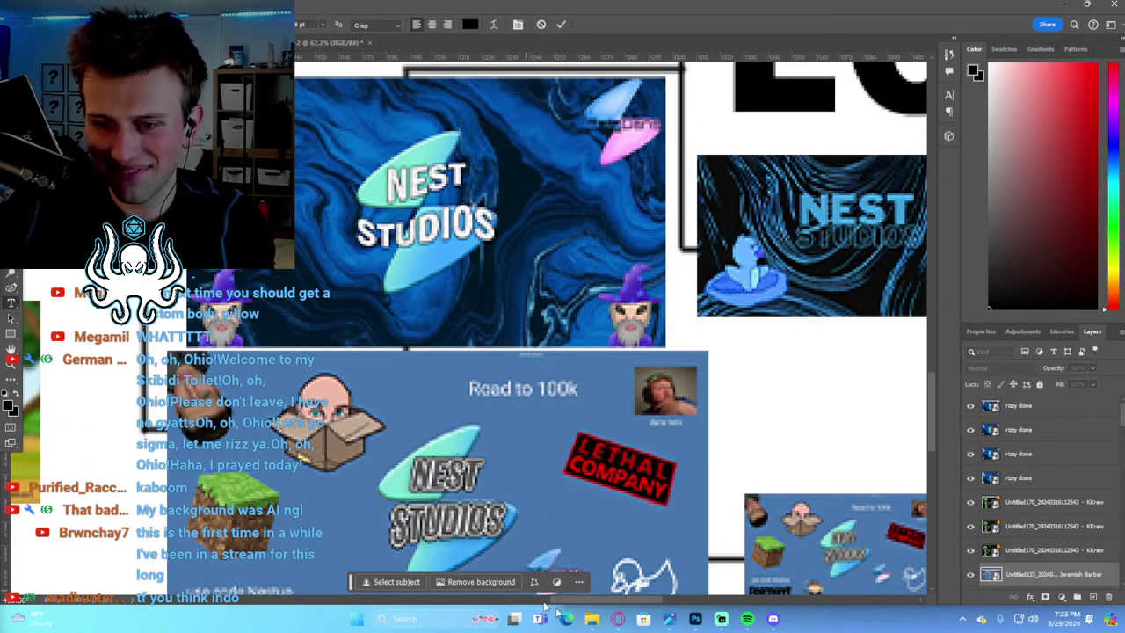
pyautogui.moveTo(591, 618)
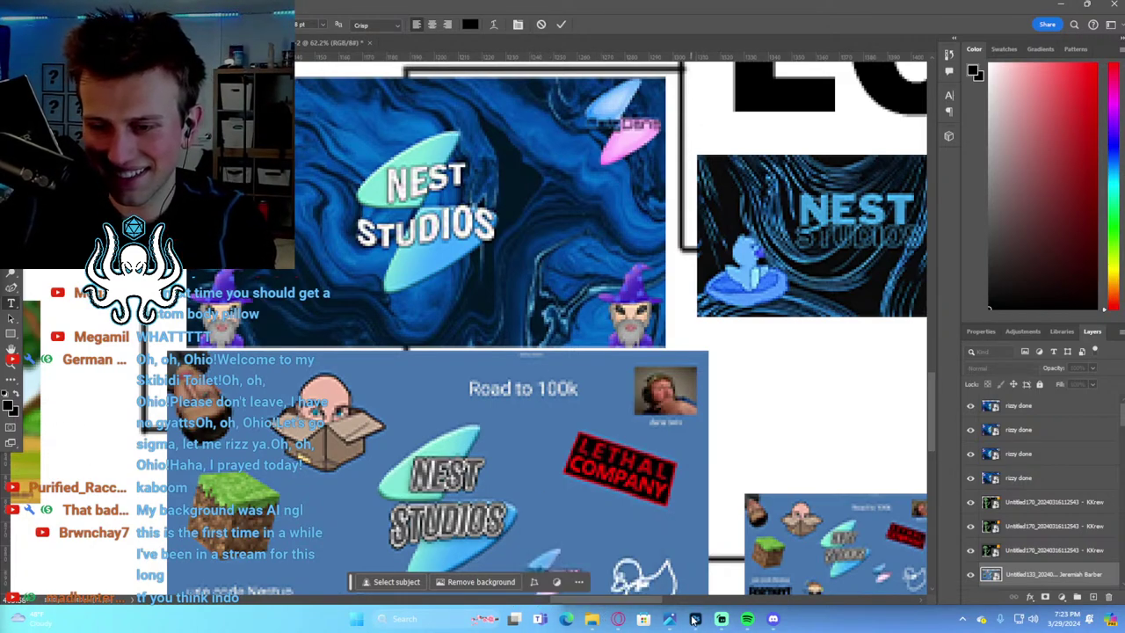
# Dismiss the Start menu and reopen the taskbar search panel listing recent apps
pyautogui.click(496, 618)
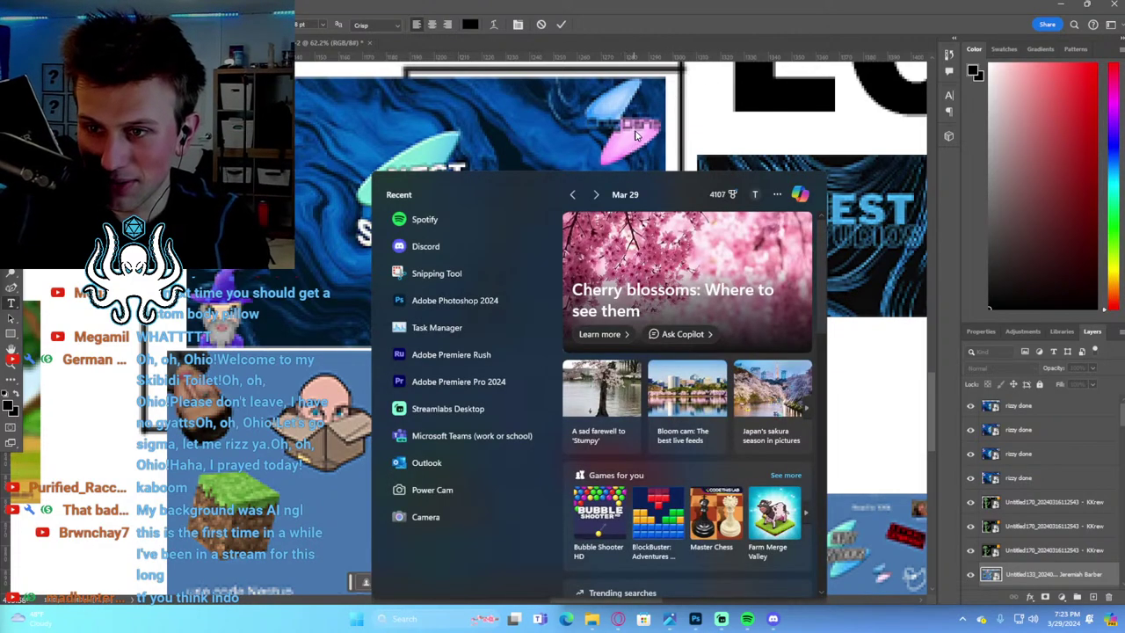
pyautogui.press('super')
pyautogui.press('super')
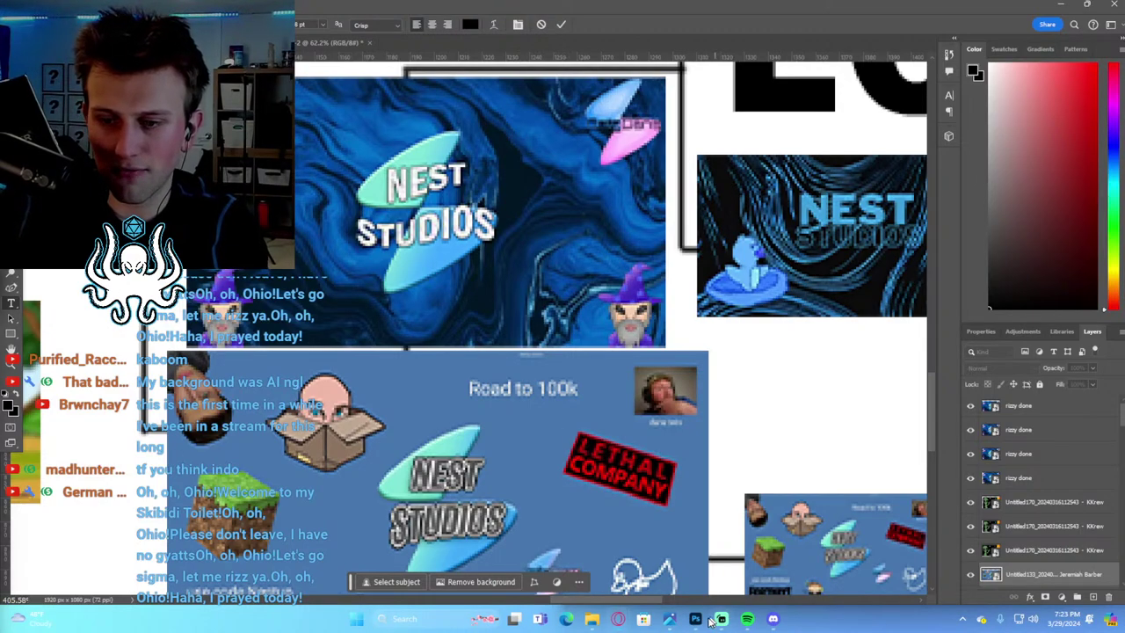
pyautogui.moveTo(709, 620)
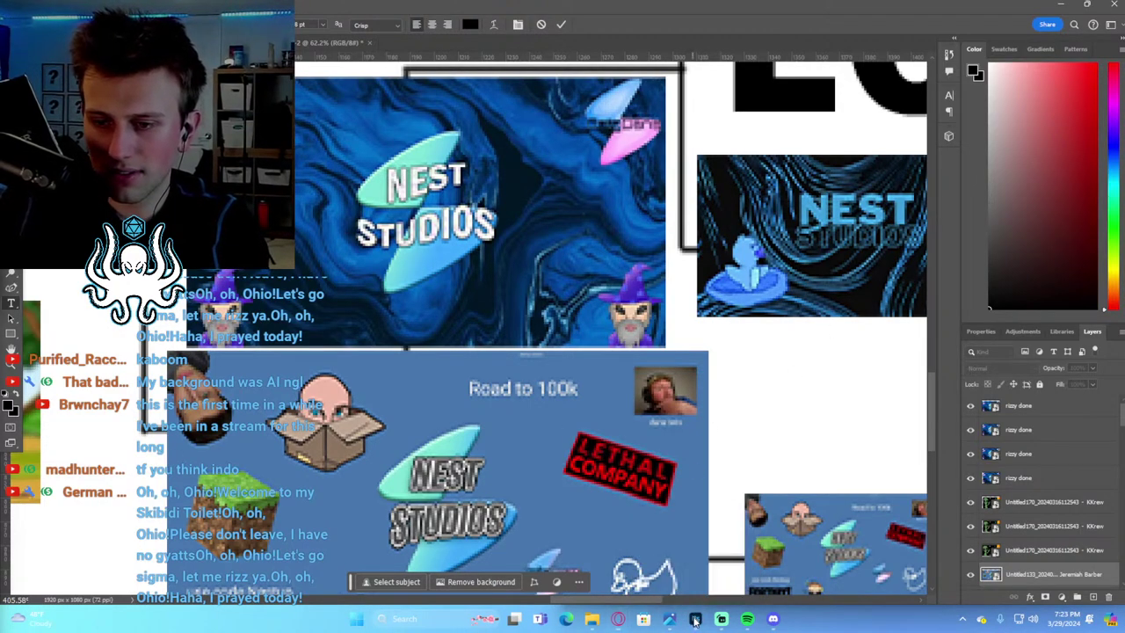
pyautogui.click(429, 619)
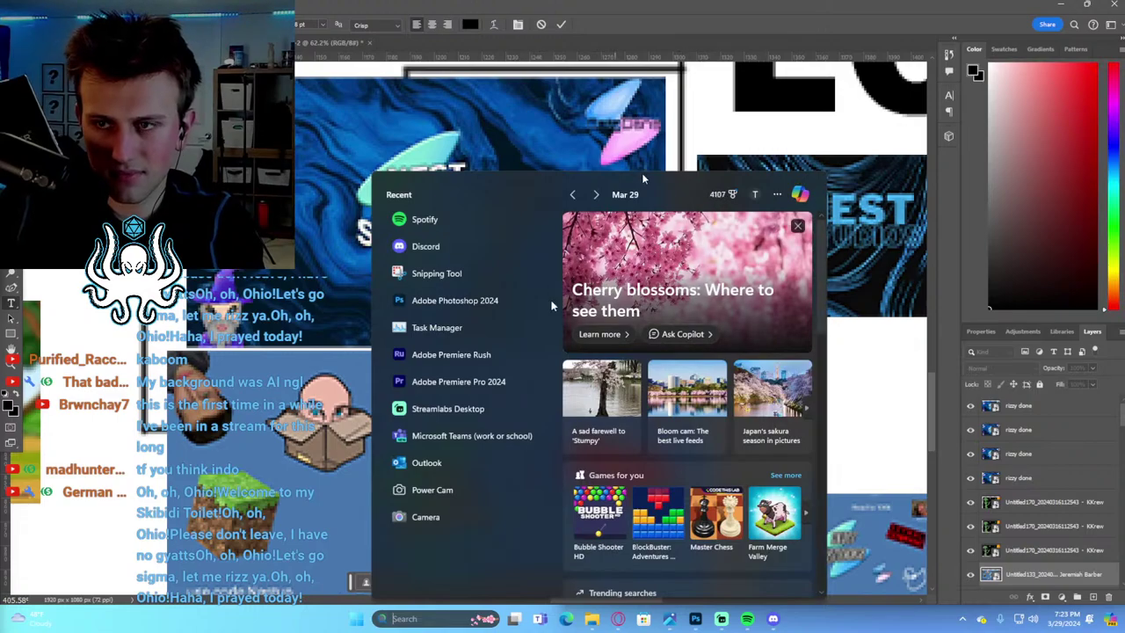
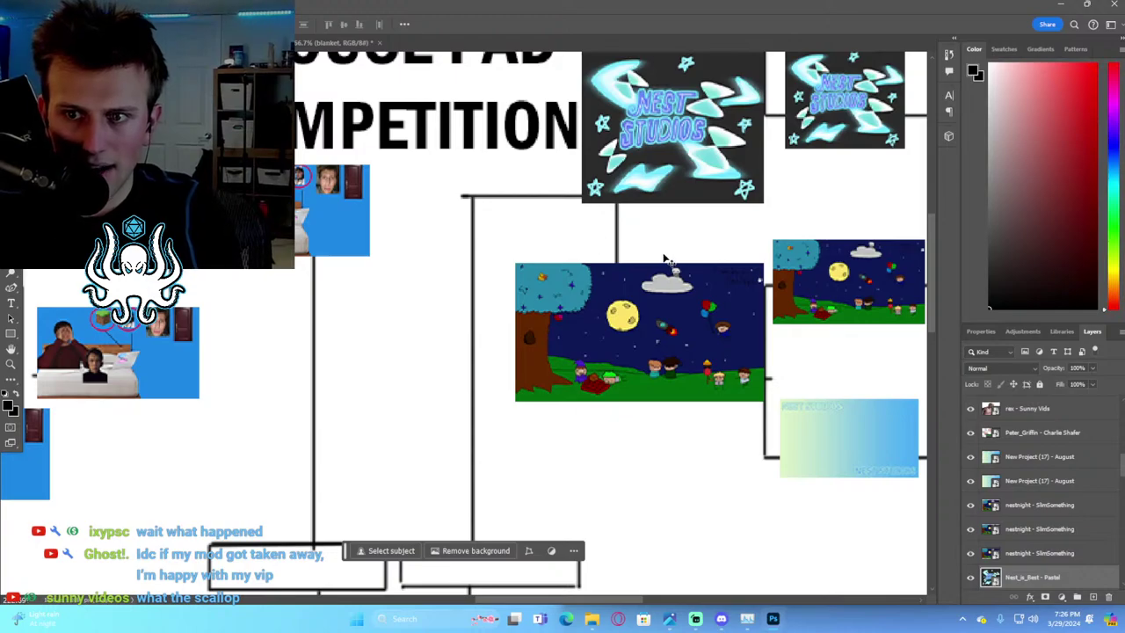
# Move the night-scene picture within the bracket and shrink it with Free Transform
pyautogui.moveTo(663, 256); pyautogui.dragTo(806, 268)
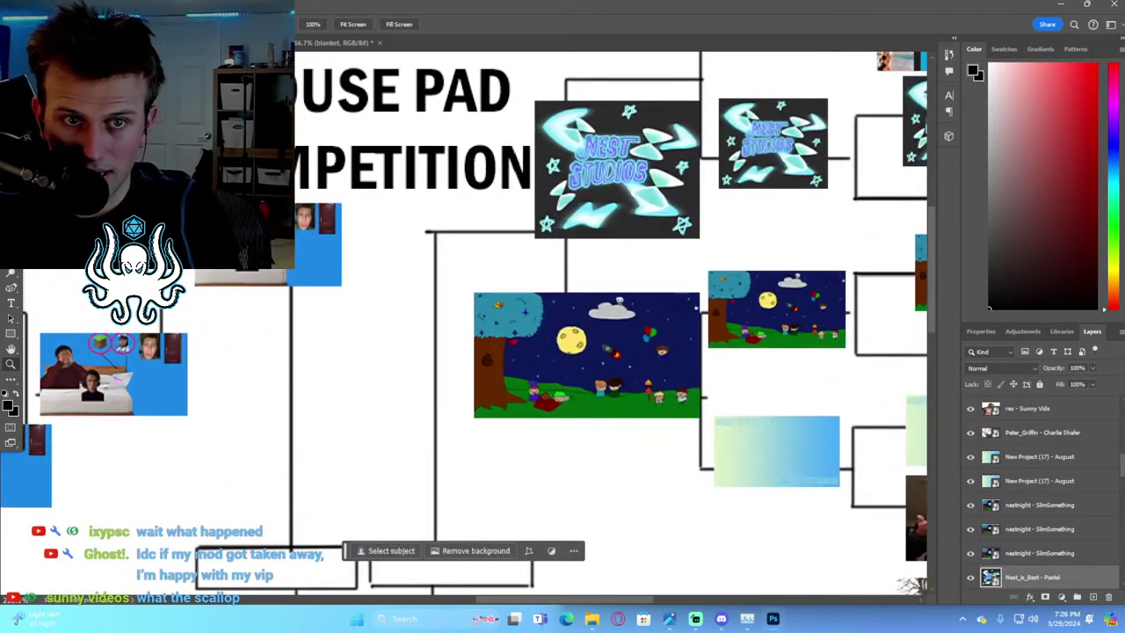
pyautogui.press('v')
pyautogui.moveTo(596, 332)
pyautogui.mouseDown()
pyautogui.moveTo(573, 331)
pyautogui.moveTo(587, 338)
pyautogui.mouseUp()
pyautogui.hotkey('ctrl', 't')
pyautogui.moveTo(465, 300); pyautogui.dragTo(514, 325)
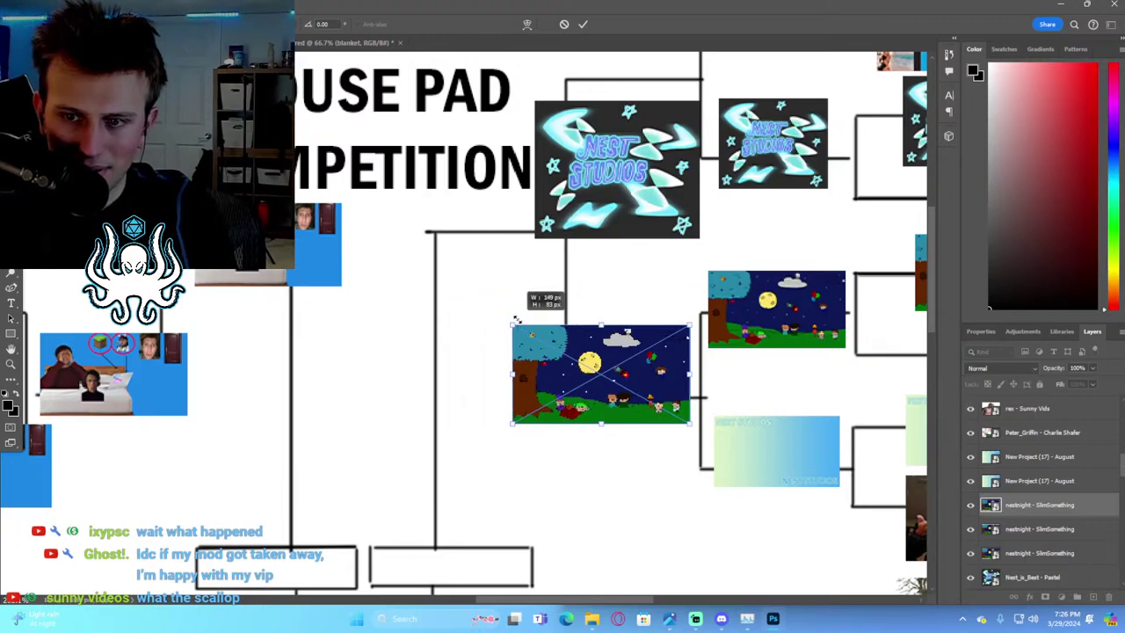
pyautogui.press('Return')
# Zoom in, then shrink the black Nest Studios picture and move it up into its slot
pyautogui.press('z')
pyautogui.moveTo(684, 134); pyautogui.dragTo(661, 253)
pyautogui.click(661, 253)
pyautogui.press('v')
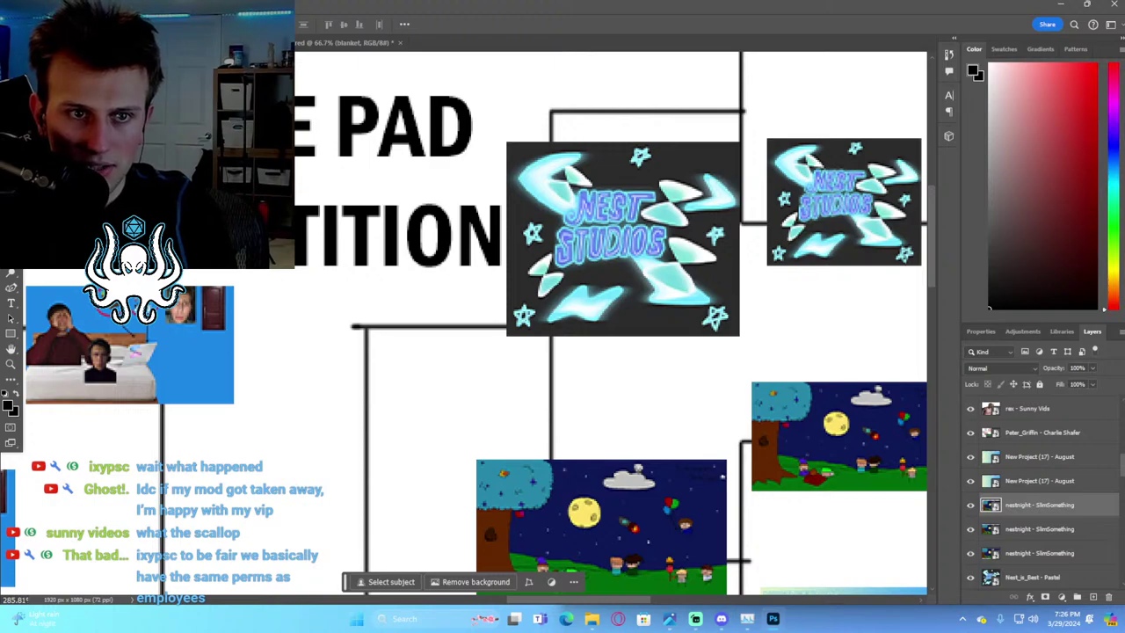
pyautogui.moveTo(528, 195); pyautogui.dragTo(509, 136)
pyautogui.hotkey('ctrl', 't')
pyautogui.moveTo(489, 178); pyautogui.dragTo(552, 178)
pyautogui.click(582, 29)
pyautogui.scroll(-2, 602, 216)
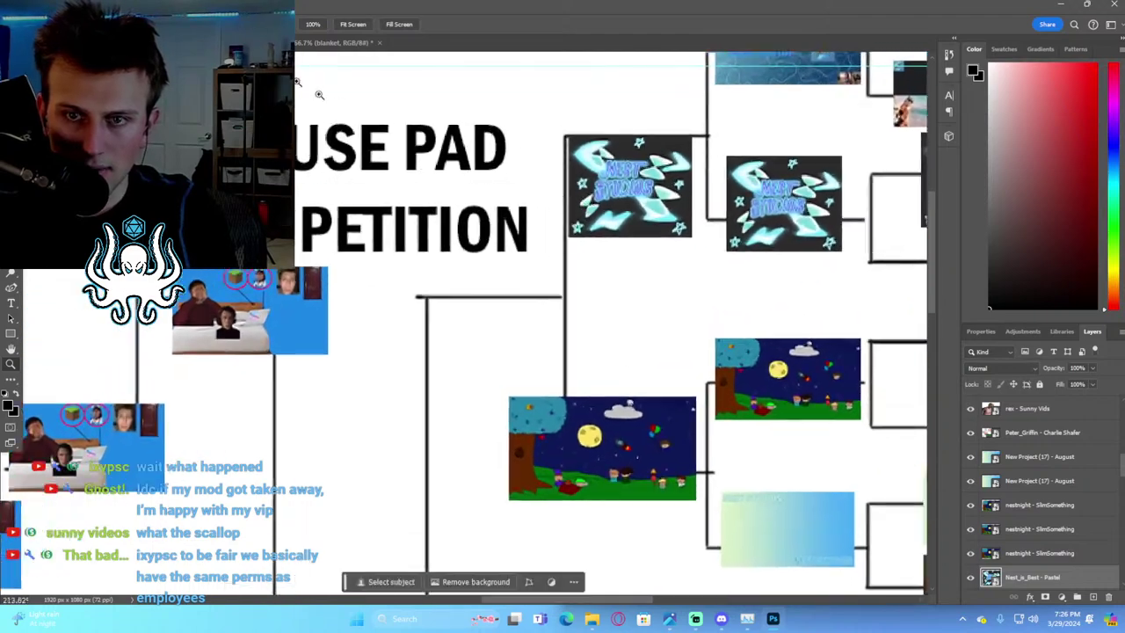
pyautogui.moveTo(647, 212); pyautogui.dragTo(653, 175)
# Paste a copy of the Nest Studios picture, resized into the next-round slot
pyautogui.hotkey('ctrl', 'v')
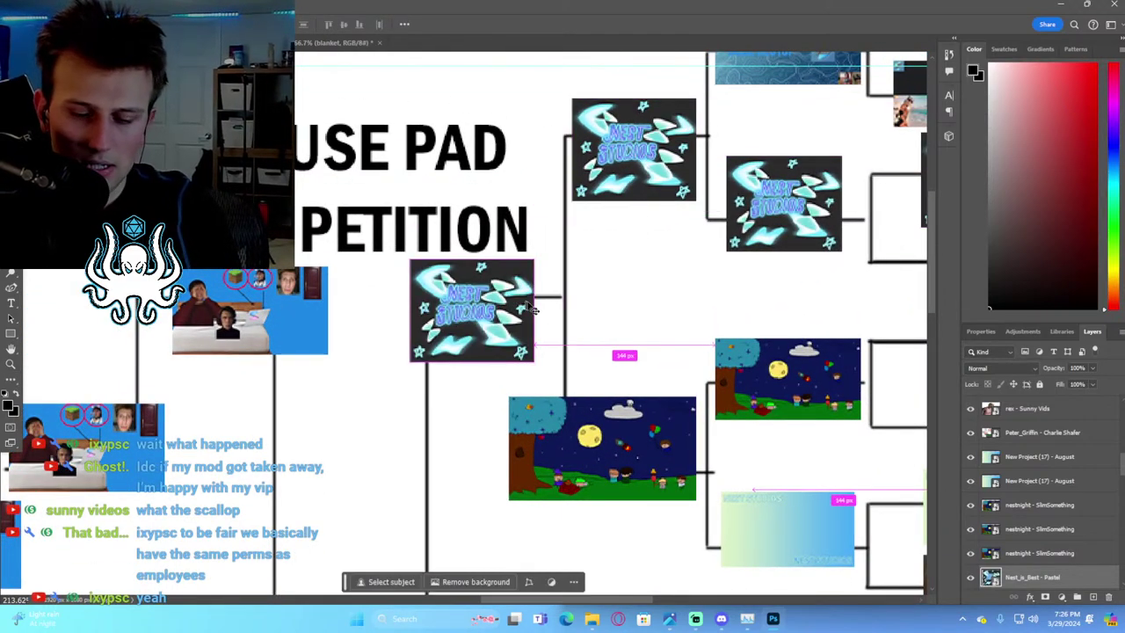
pyautogui.hotkey('ctrl', 't')
pyautogui.moveTo(533, 310); pyautogui.dragTo(582, 310)
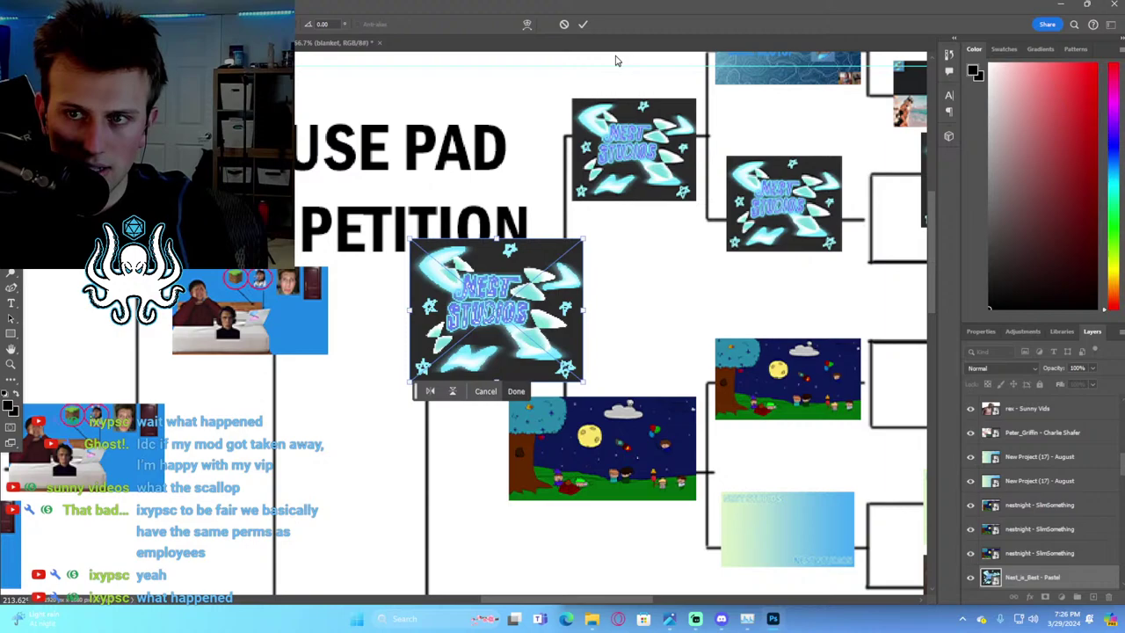
pyautogui.moveTo(496, 239); pyautogui.dragTo(496, 258)
pyautogui.moveTo(501, 300); pyautogui.dragTo(484, 296)
pyautogui.click(583, 23)
# Shift the night-sky picture and shrink it to fit its slot
pyautogui.moveTo(519, 431); pyautogui.dragTo(547, 409)
pyautogui.hotkey('ctrl', 't')
pyautogui.moveTo(615, 453); pyautogui.dragTo(591, 444)
pyautogui.click(583, 23)
pyautogui.press('z')
pyautogui.keyDown('alt'); pyautogui.click(503, 363); pyautogui.keyUp('alt')
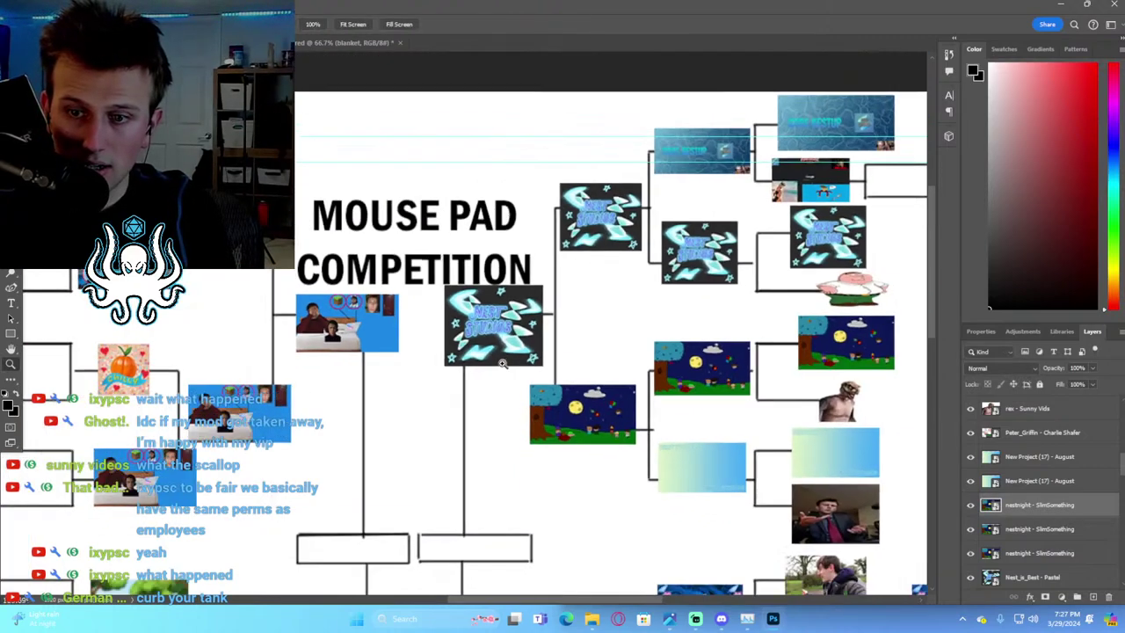
pyautogui.scroll(2, 520, 407)
pyautogui.scroll(-5, 519, 407)
pyautogui.scroll(5, 663, 401)
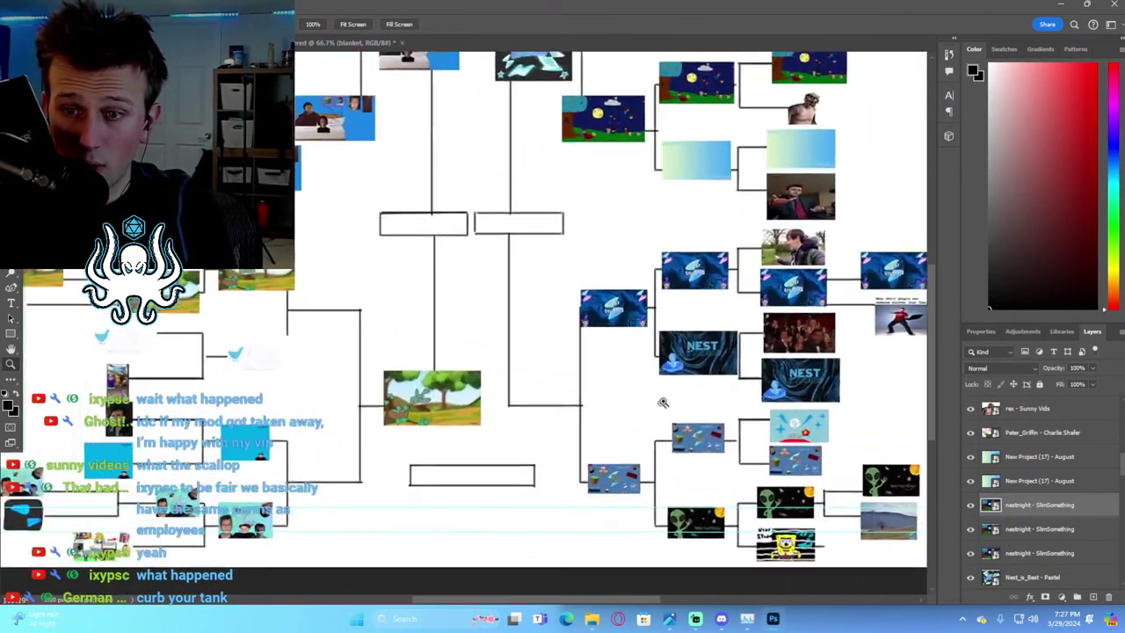
pyautogui.scroll(4, 663, 401)
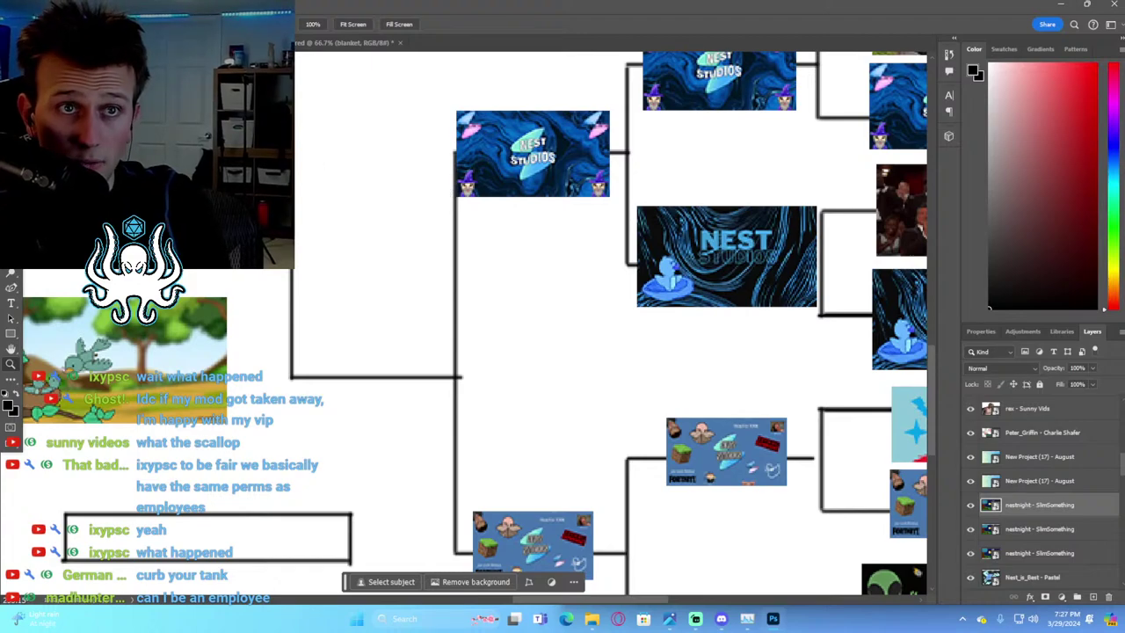
# Duplicate the blue marble Nest Studios picture into the next-round slot
pyautogui.press('v')
pyautogui.click(582, 140)
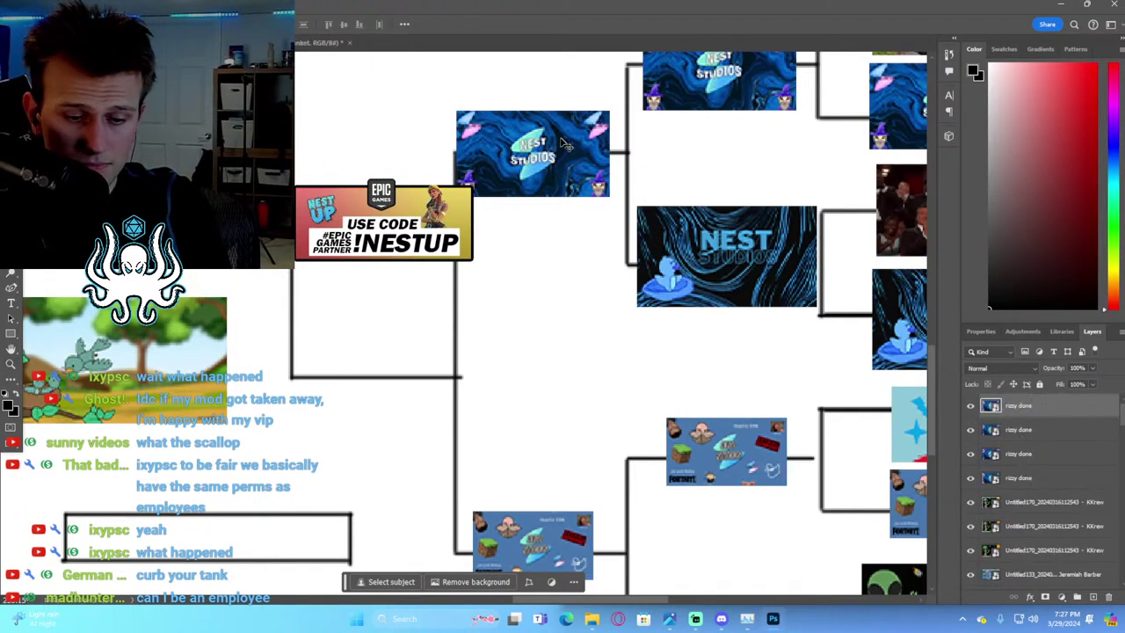
pyautogui.hotkey('ctrl', 't')
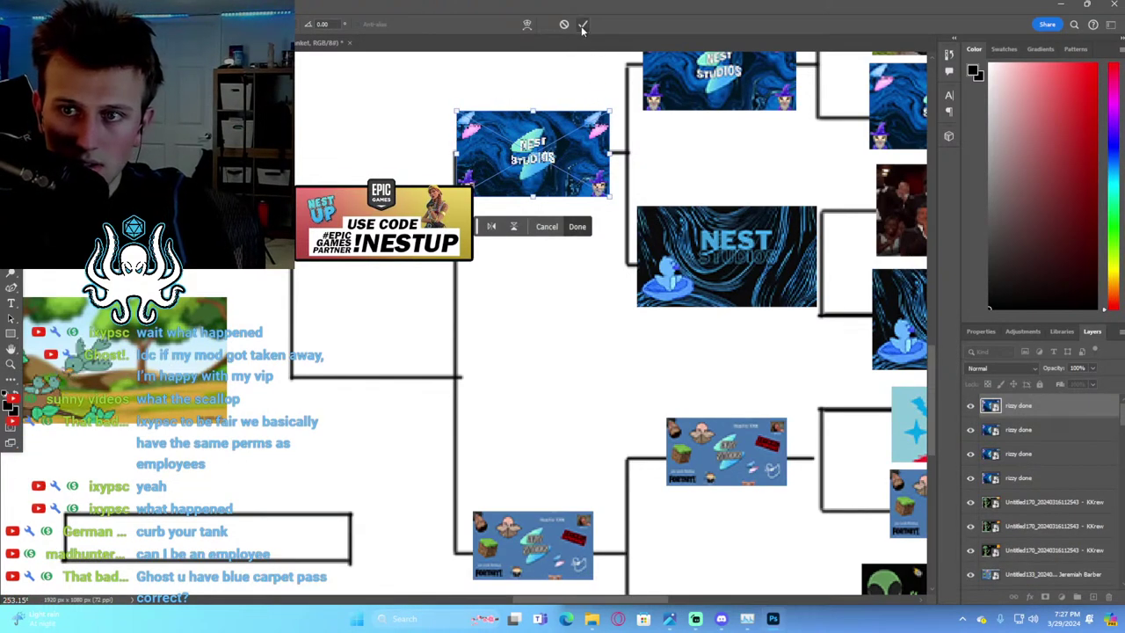
pyautogui.click(582, 25)
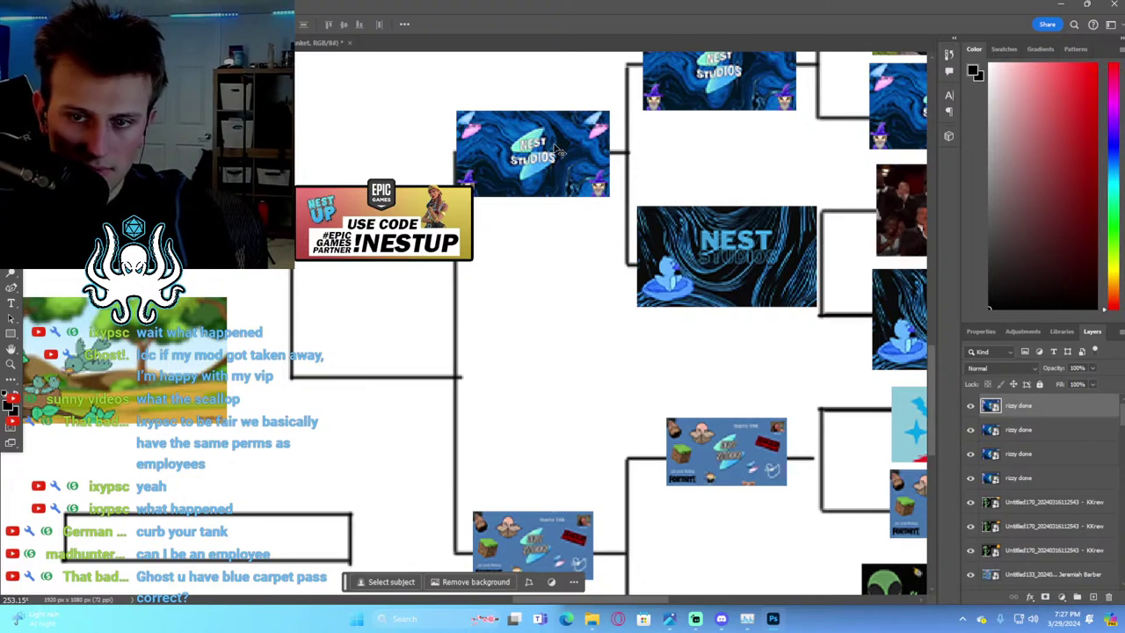
pyautogui.moveTo(556, 150); pyautogui.dragTo(475, 370)
pyautogui.hotkey('ctrl', 't')
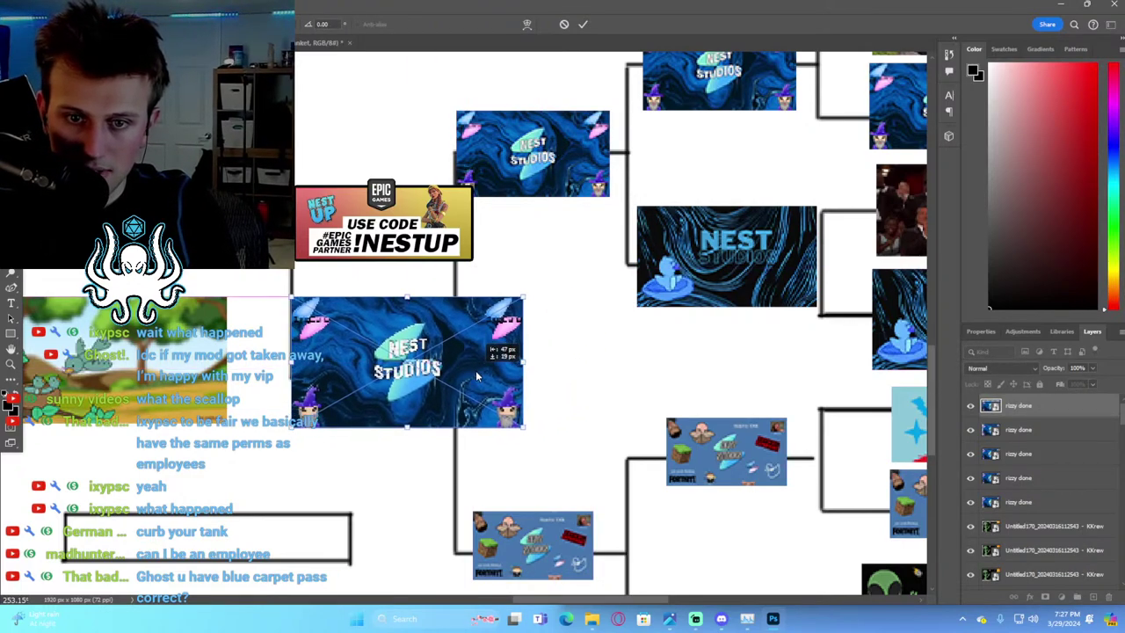
pyautogui.press('Return')
# Delete and restore the blue marble copy, then start a New Document with the HDV 720p preset
pyautogui.press('Delete')
pyautogui.scroll(-1, 543, 402)
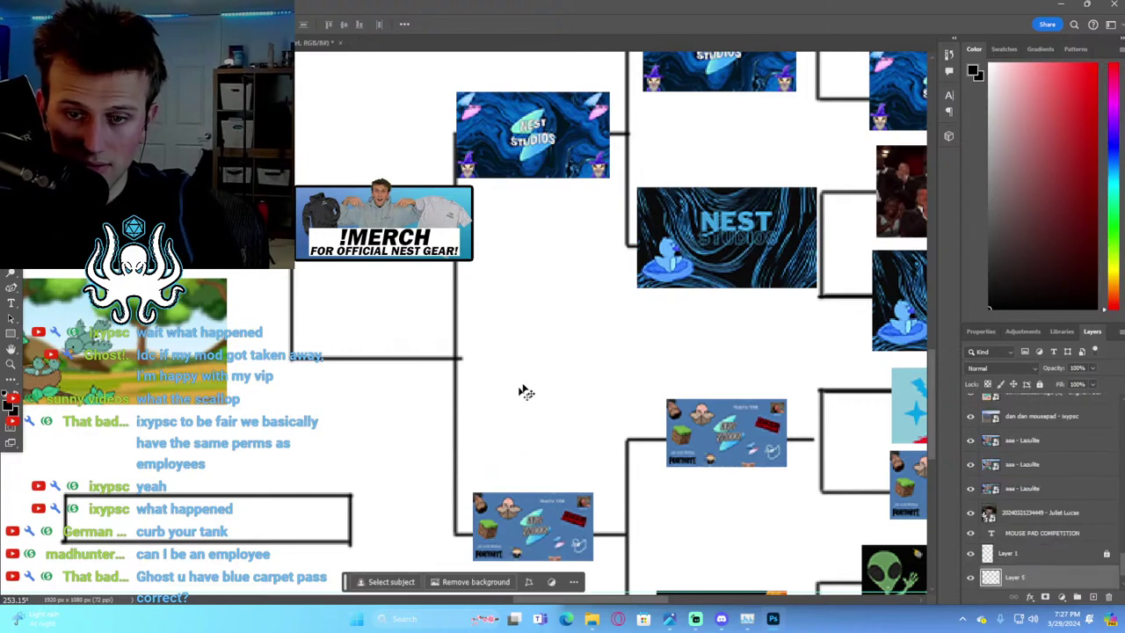
pyautogui.hotkey('ctrl', 'z')
pyautogui.scroll(-3, 527, 334)
pyautogui.scroll(2, 528, 334)
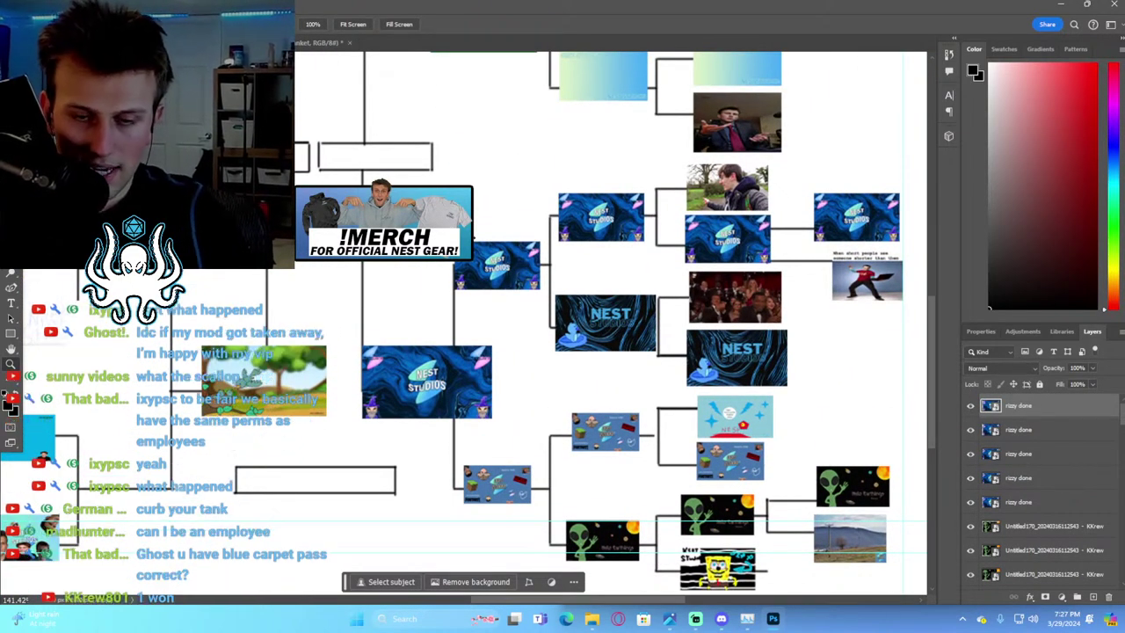
pyautogui.hotkey('ctrl', 'n')
pyautogui.click(517, 254)
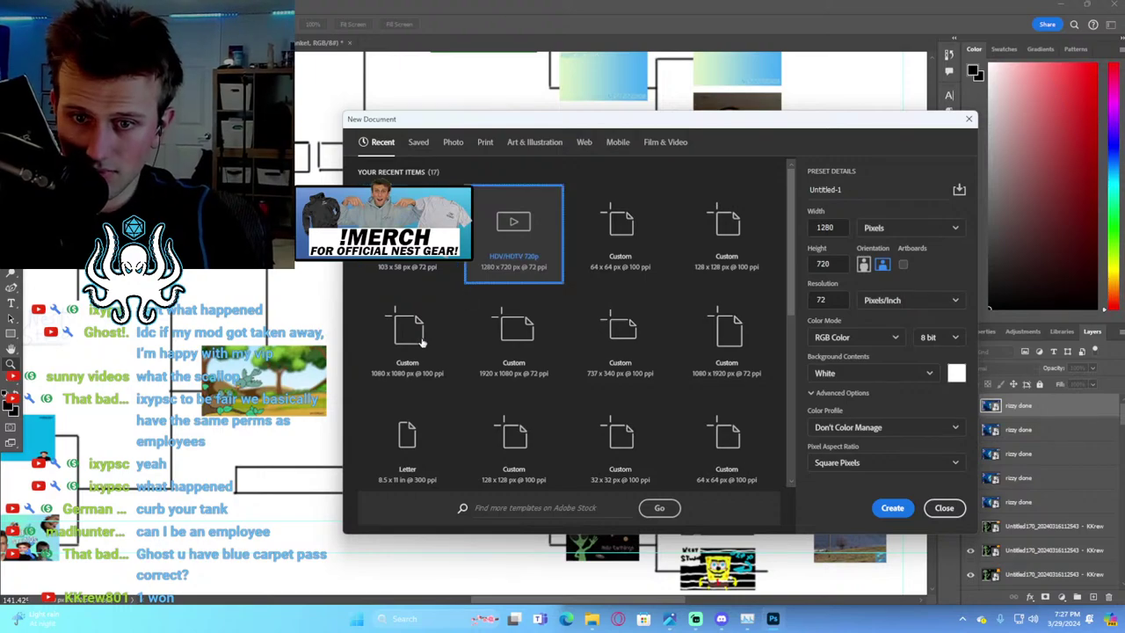
# Create a blank 1920×1080 document and look at the blanket and mouse pad bracket documents
pyautogui.click(407, 334)
pyautogui.doubleClick(514, 334)
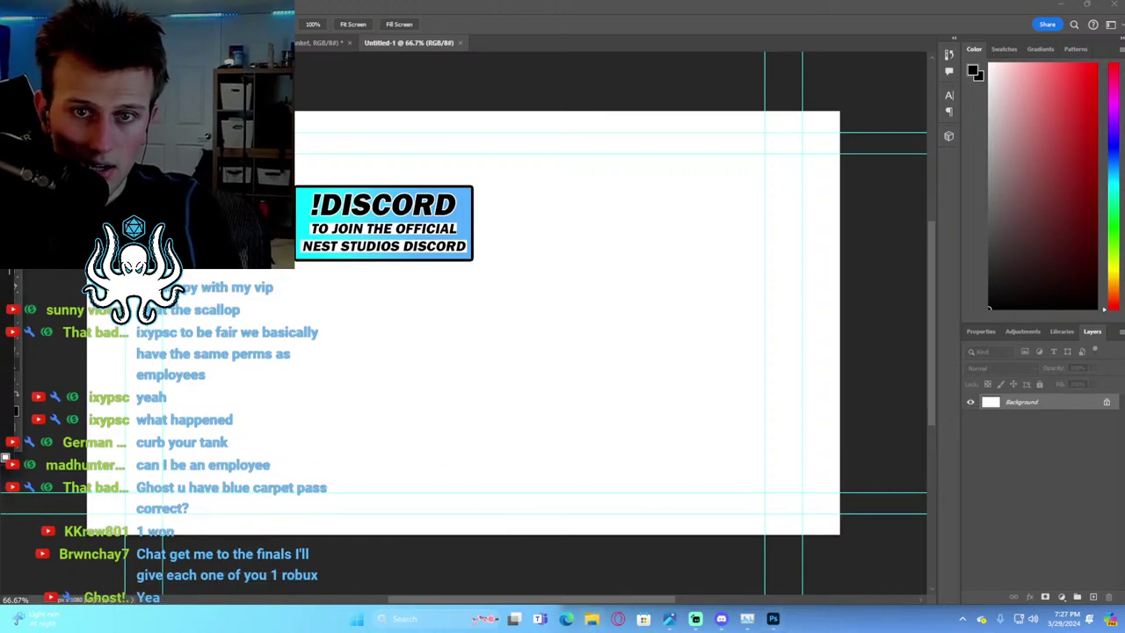
pyautogui.click(338, 43)
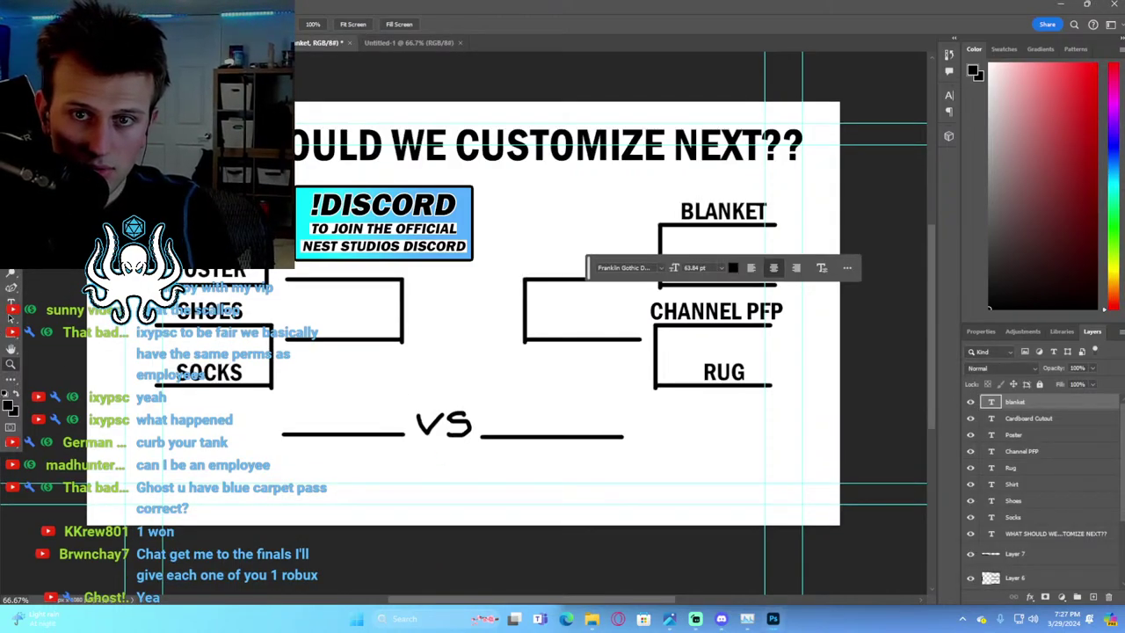
pyautogui.hotkey('ctrl', 'Tab')
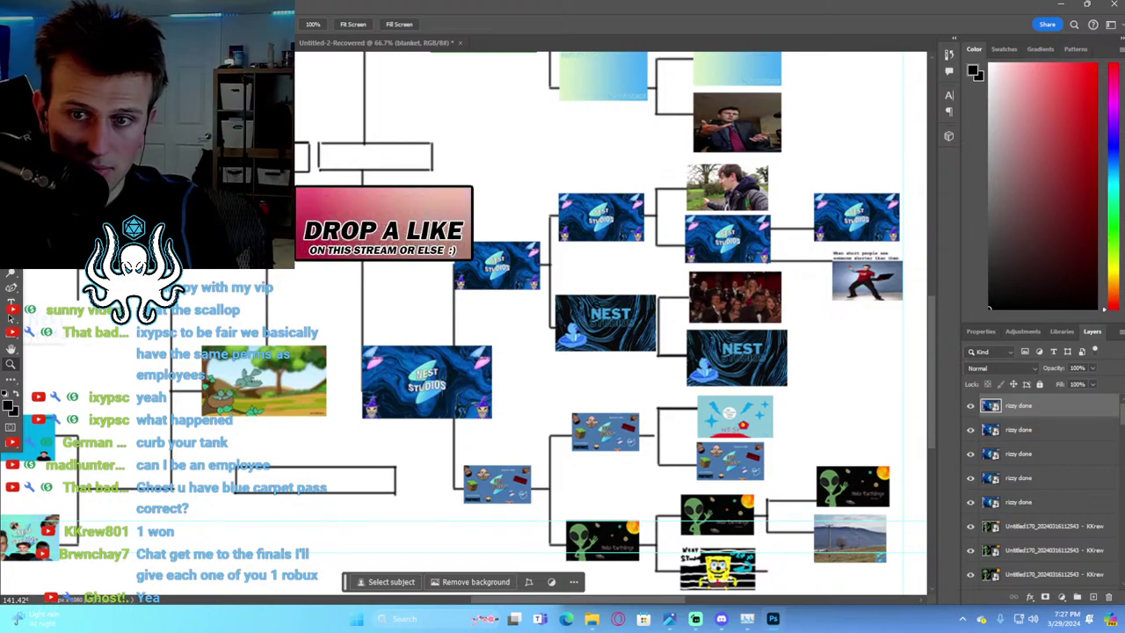
# Return to the blank document and drag the bedroom-scene picture onto it
pyautogui.scroll(5, 347, 302)
pyautogui.scroll(-3, 347, 302)
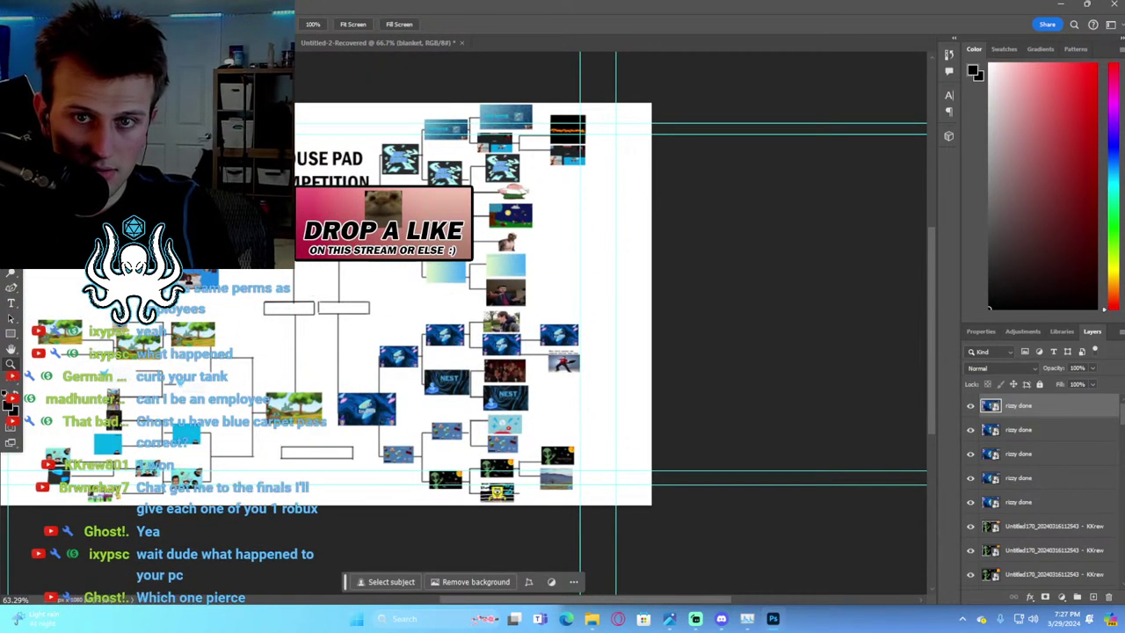
pyautogui.hotkey('ctrl', 'Tab')
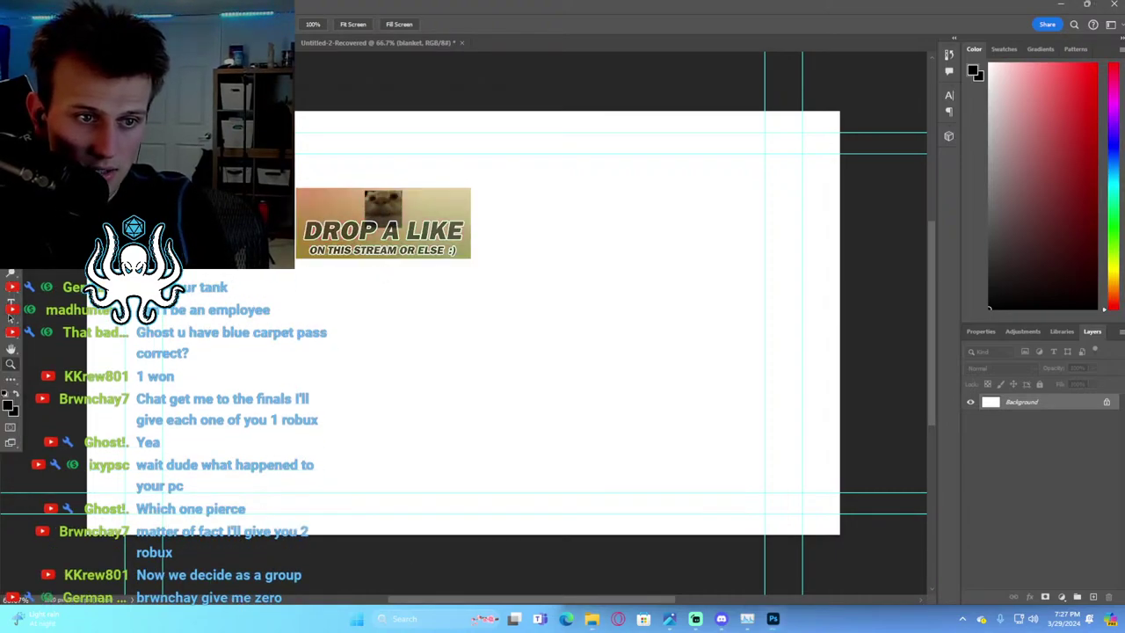
pyautogui.moveTo(616, 352); pyautogui.dragTo(532, 285)
# Shrink the bedroom picture into the top-left corner and paste the bird-and-tree picture, scaled, below it
pyautogui.moveTo(719, 325); pyautogui.dragTo(457, 218)
pyautogui.press('Return')
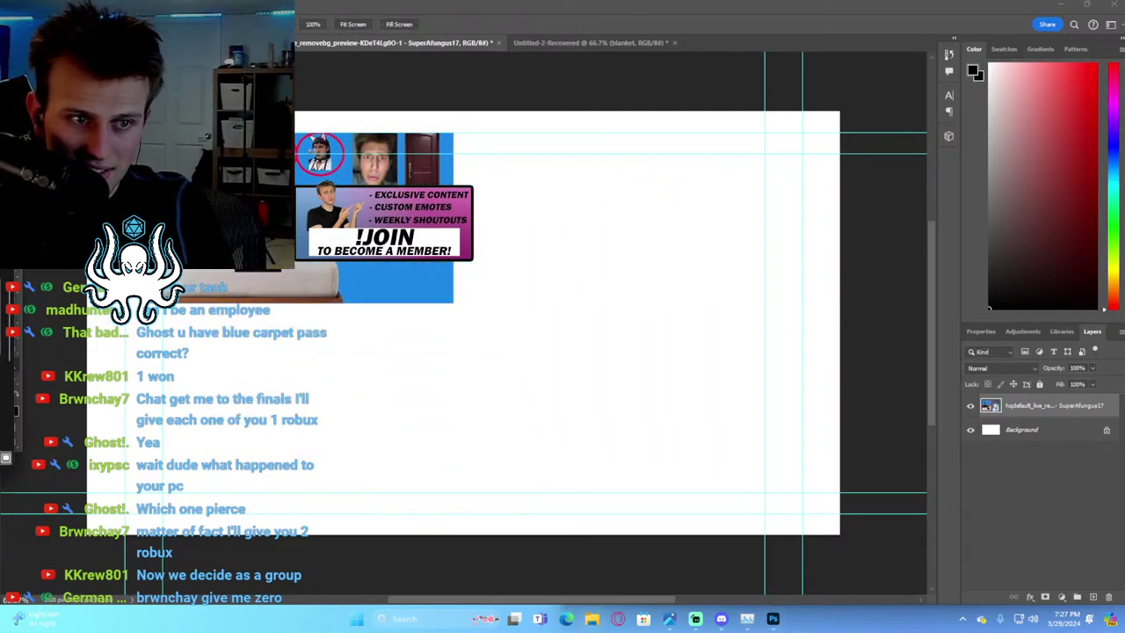
pyautogui.hotkey('ctrl', 'v')
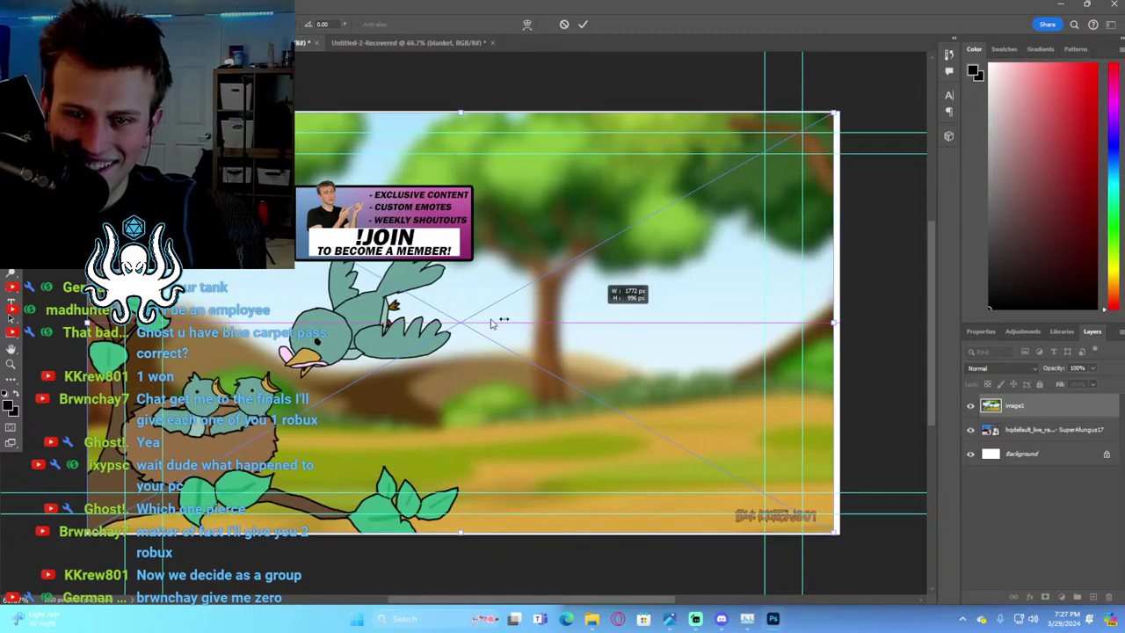
pyautogui.moveTo(492, 323); pyautogui.dragTo(360, 394)
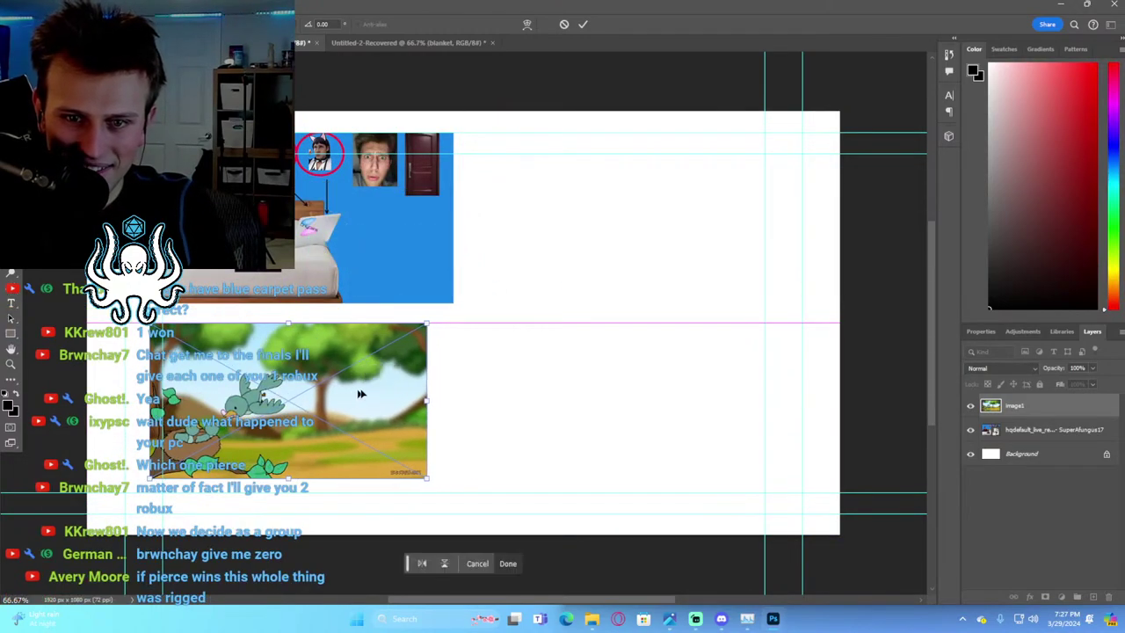
pyautogui.moveTo(427, 400); pyautogui.dragTo(453, 400)
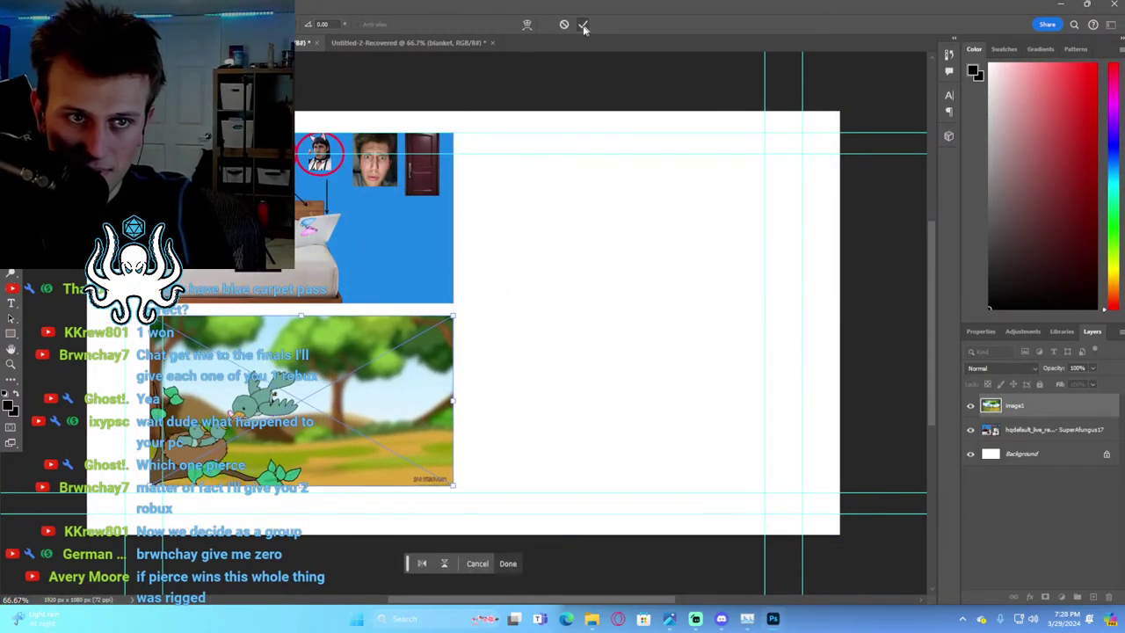
pyautogui.click(583, 24)
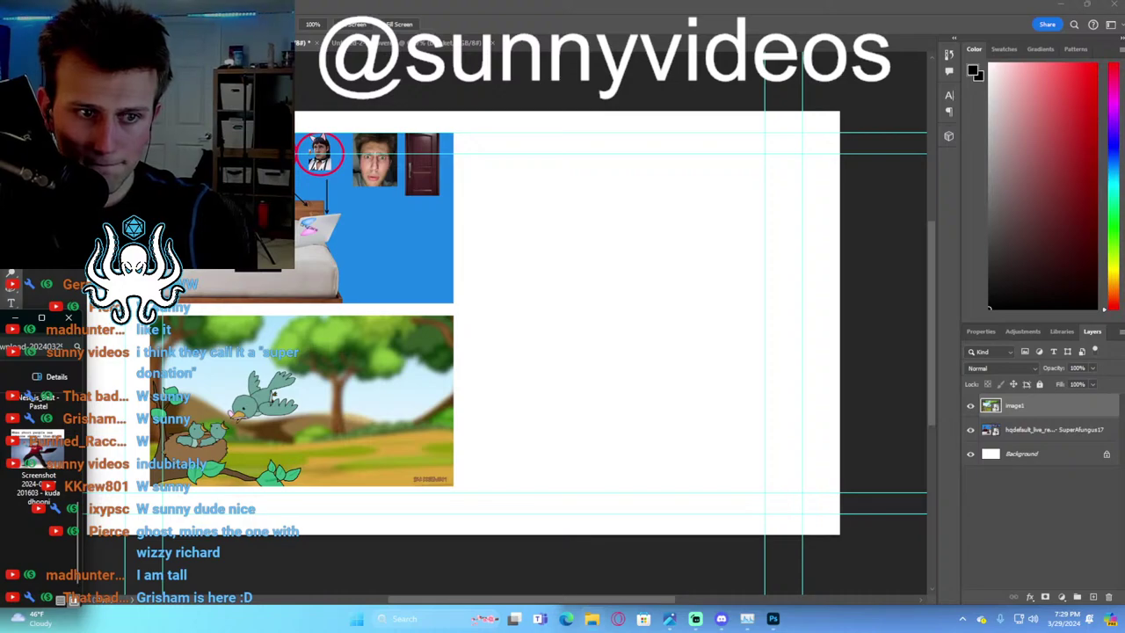
# Cancel an accidental screenshot placement and return to the bird-and-bedroom layout document
pyautogui.moveTo(39, 448); pyautogui.dragTo(577, 409)
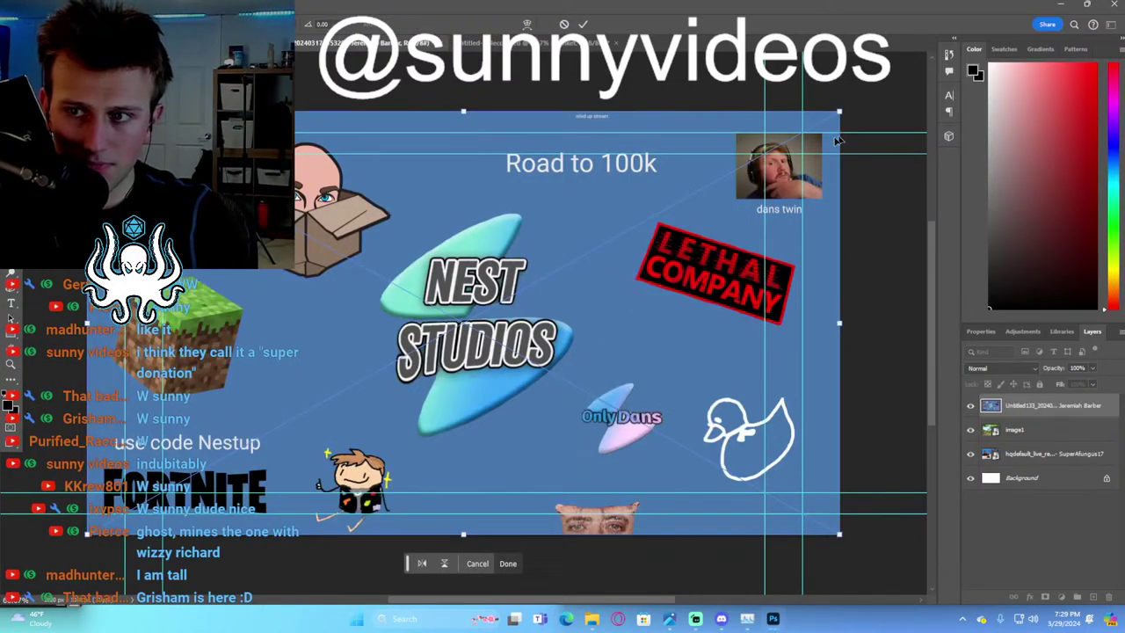
pyautogui.press('Escape')
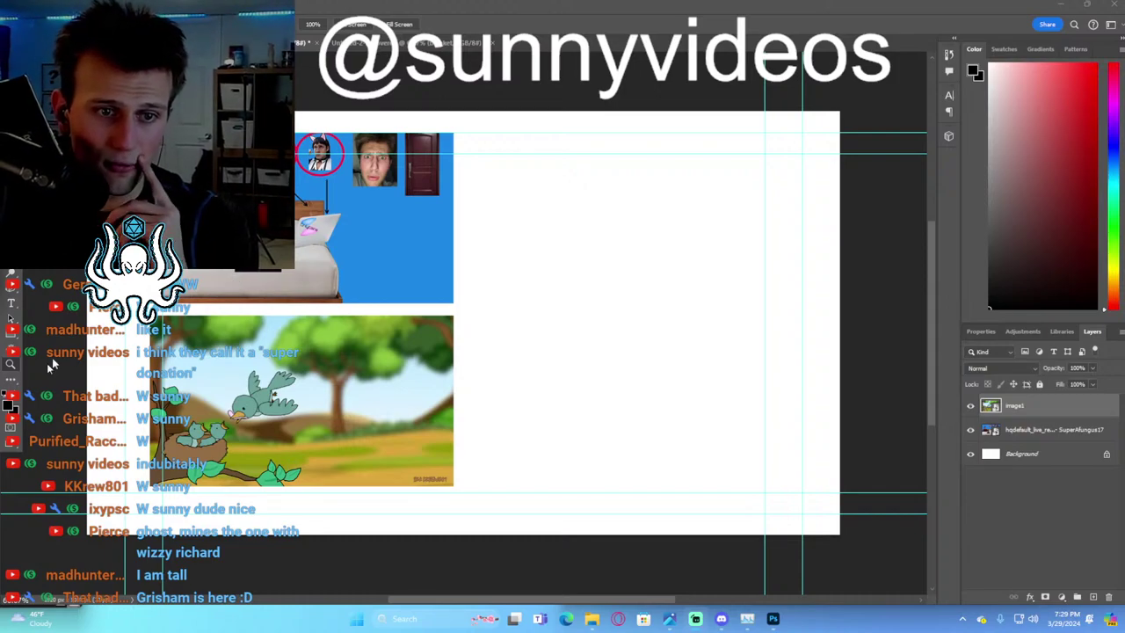
pyautogui.hotkey('ctrl', 'Tab')
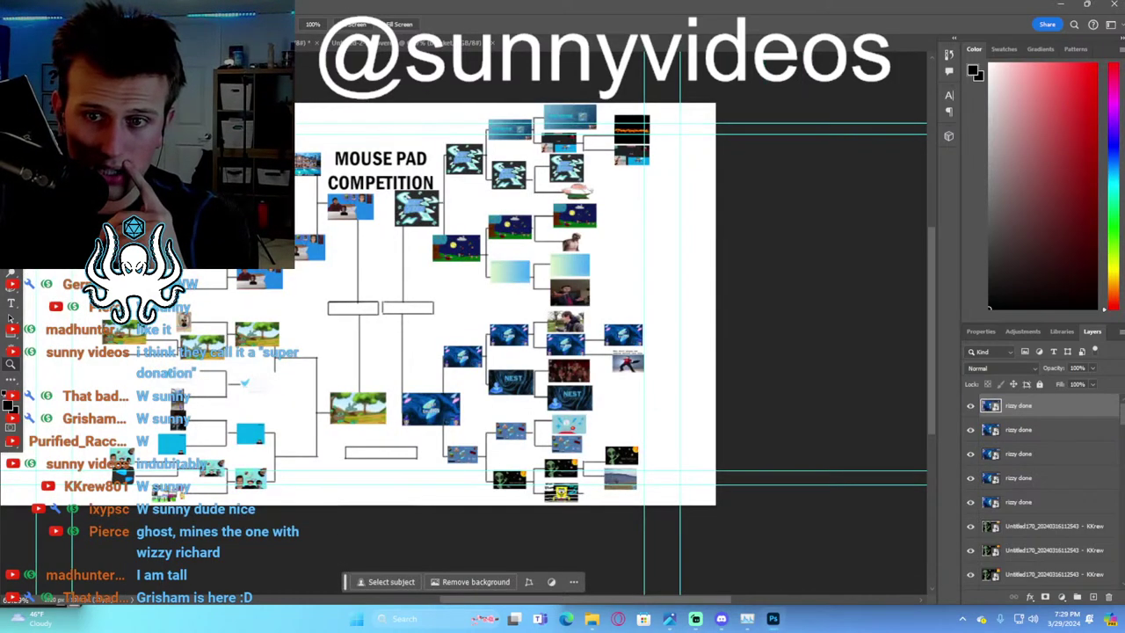
pyautogui.hotkey('ctrl', 'Tab')
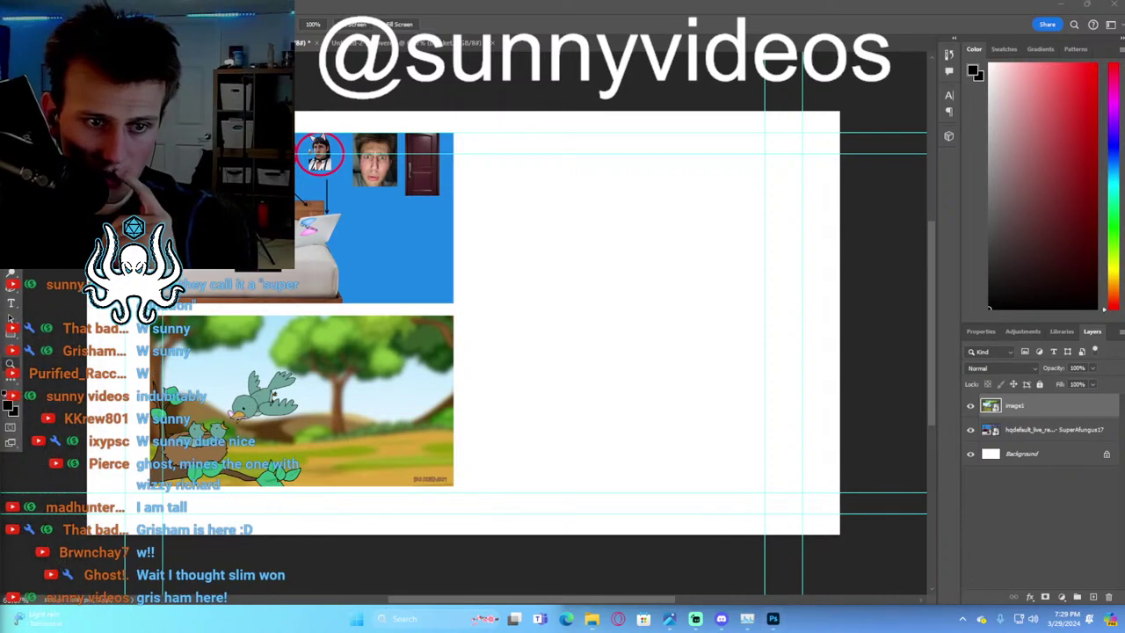
# Place the pastel Nest Studios image, shrunk into the upper right of the canvas
pyautogui.moveTo(0, 413); pyautogui.dragTo(593, 221)
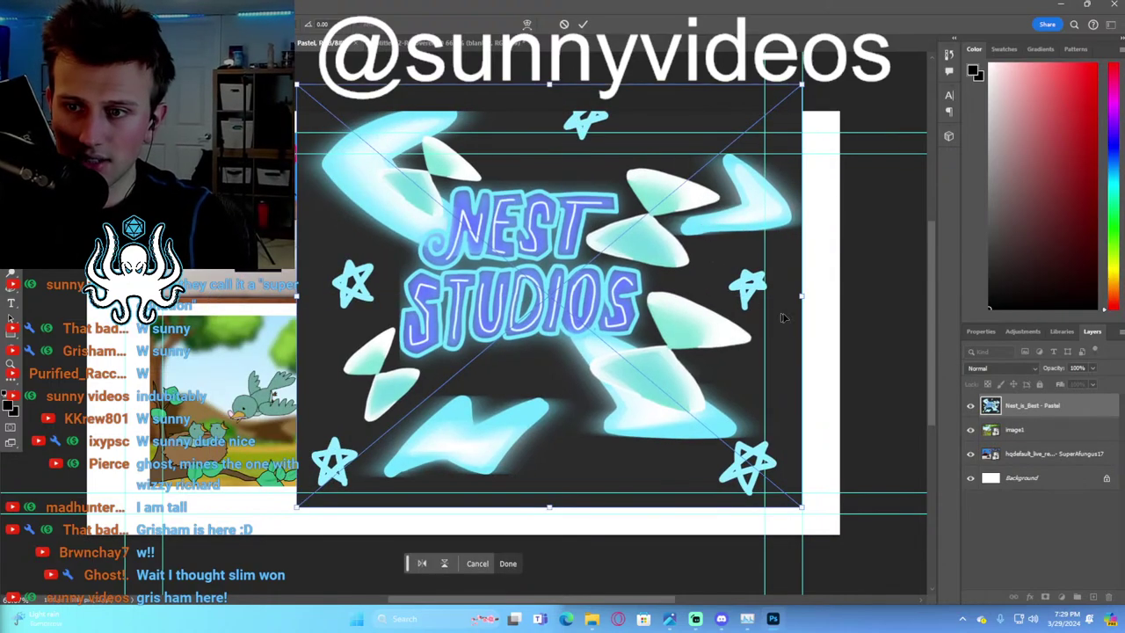
pyautogui.moveTo(802, 296); pyautogui.dragTo(719, 242)
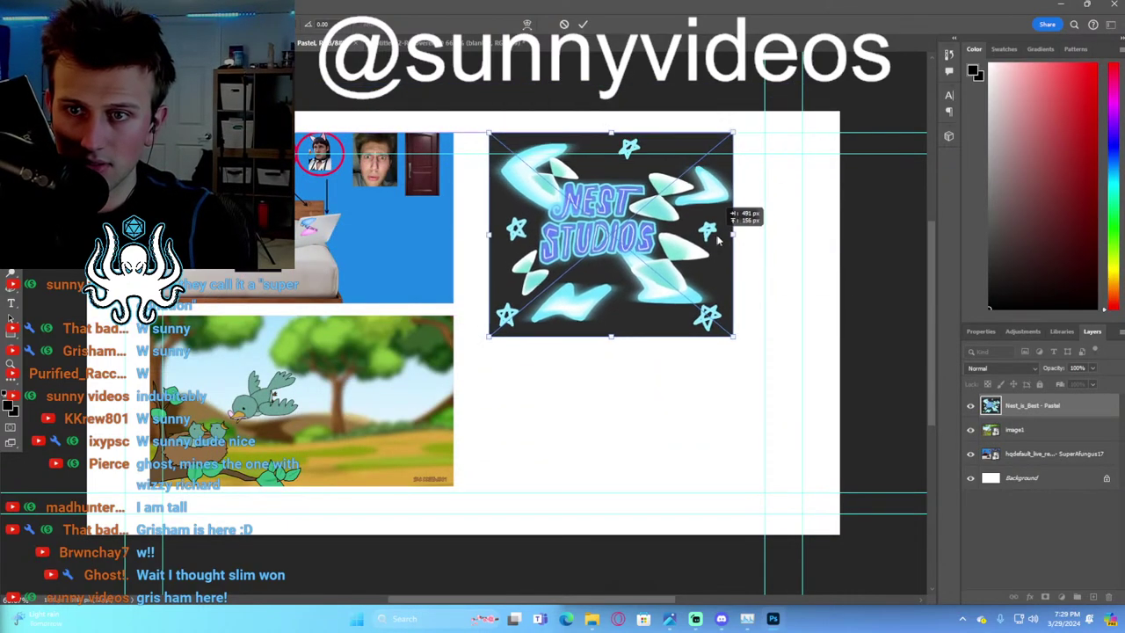
pyautogui.moveTo(612, 335); pyautogui.dragTo(627, 312)
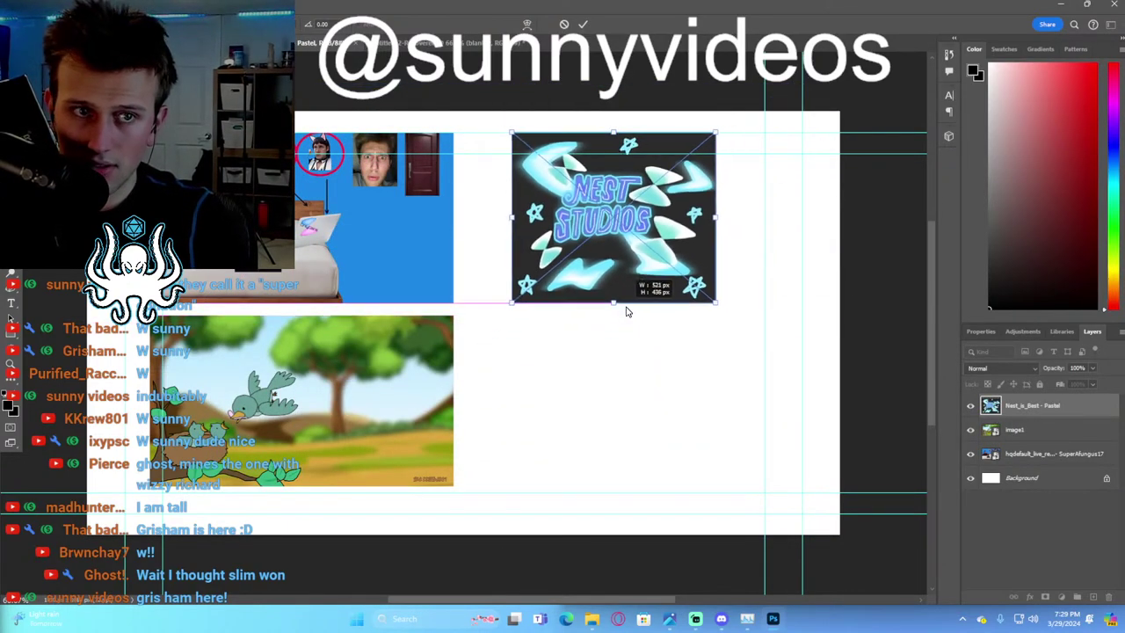
pyautogui.moveTo(616, 264); pyautogui.dragTo(640, 264)
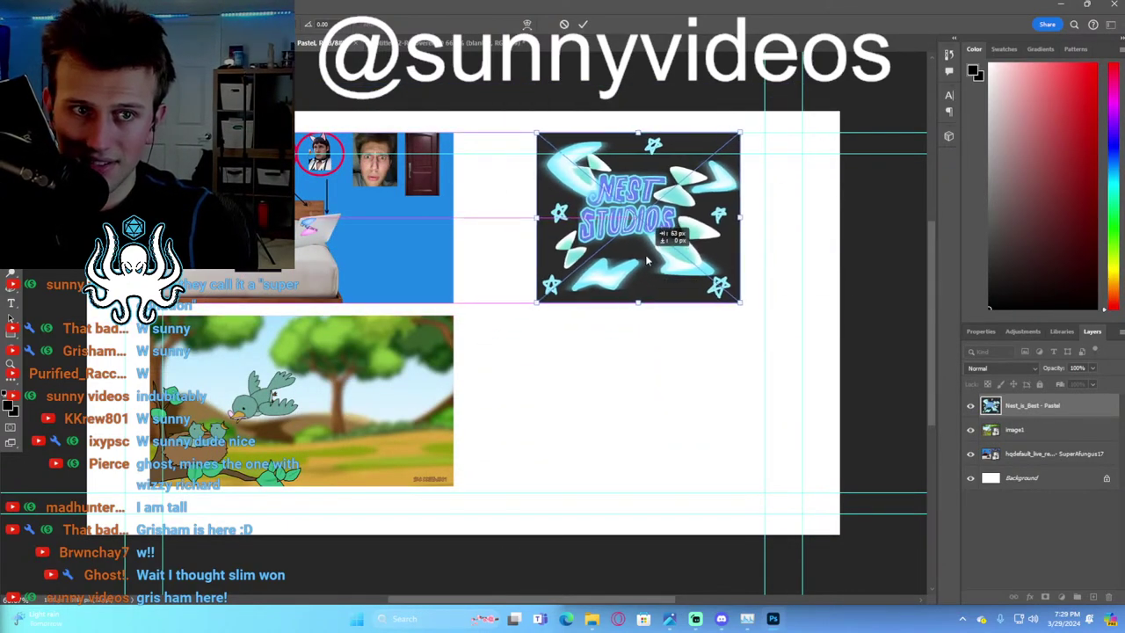
pyautogui.click(581, 24)
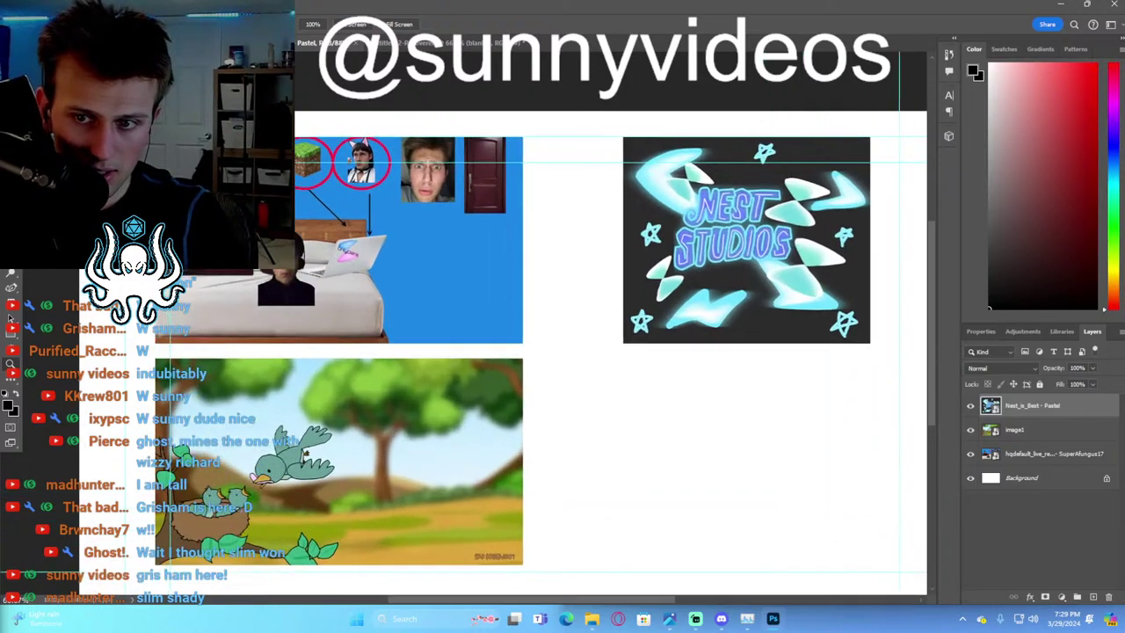
# Paste the blue marble wizard design and shrink it into the lower right
pyautogui.hotkey('ctrl', 'Tab')
pyautogui.hotkey('ctrl', 'Tab')
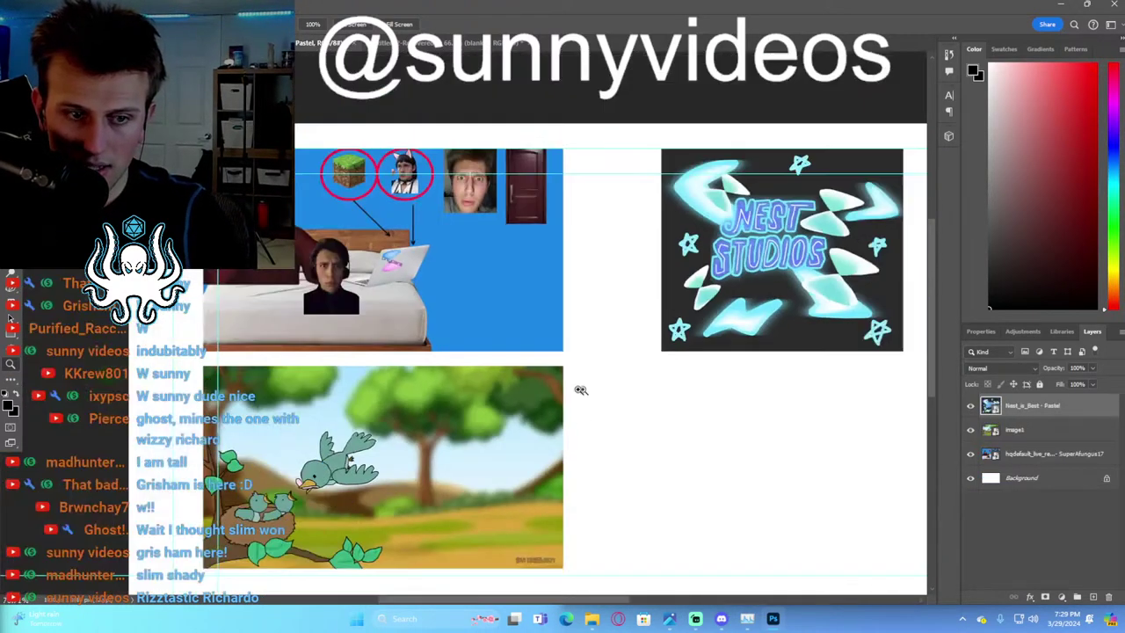
pyautogui.hotkey('ctrl', '-')
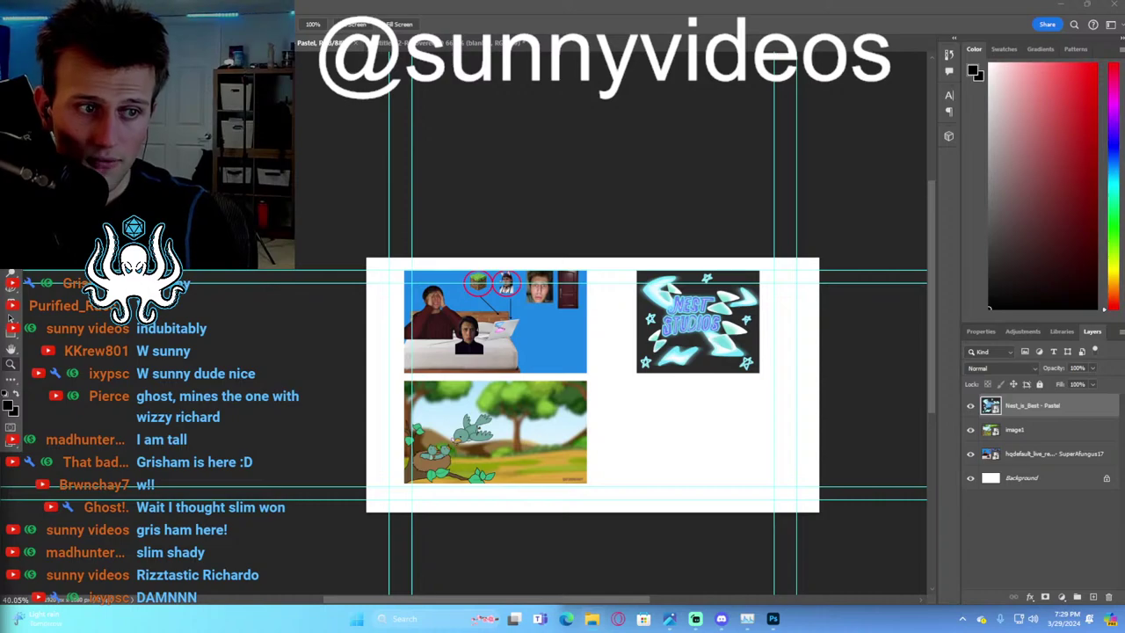
pyautogui.hotkey('ctrl', 'v')
pyautogui.moveTo(528, 382); pyautogui.dragTo(666, 407)
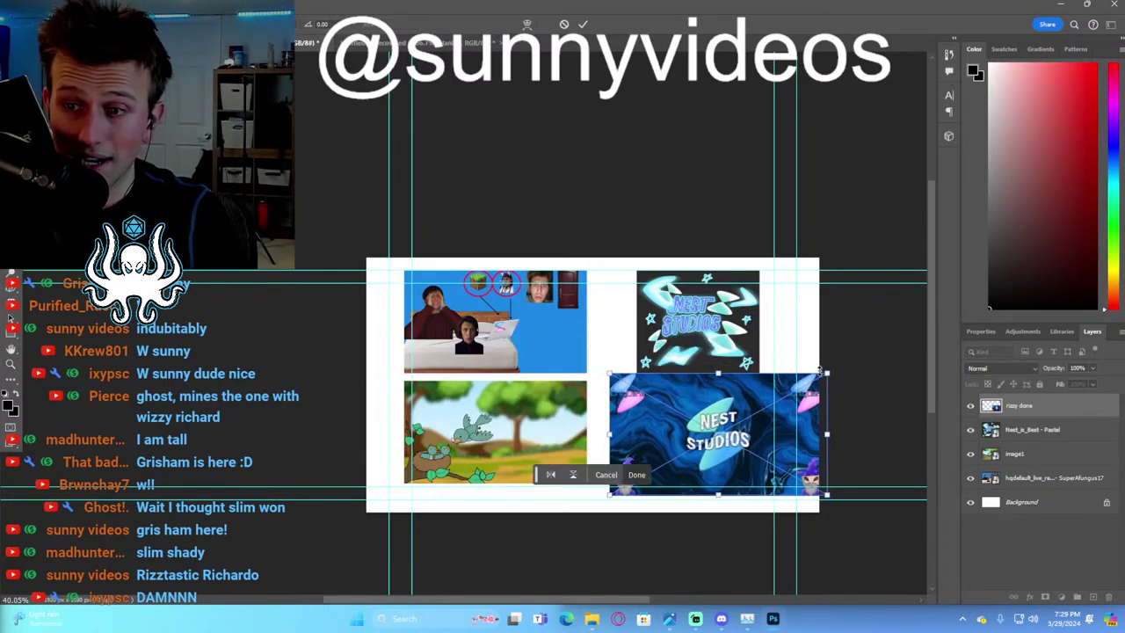
pyautogui.moveTo(820, 371); pyautogui.dragTo(752, 405)
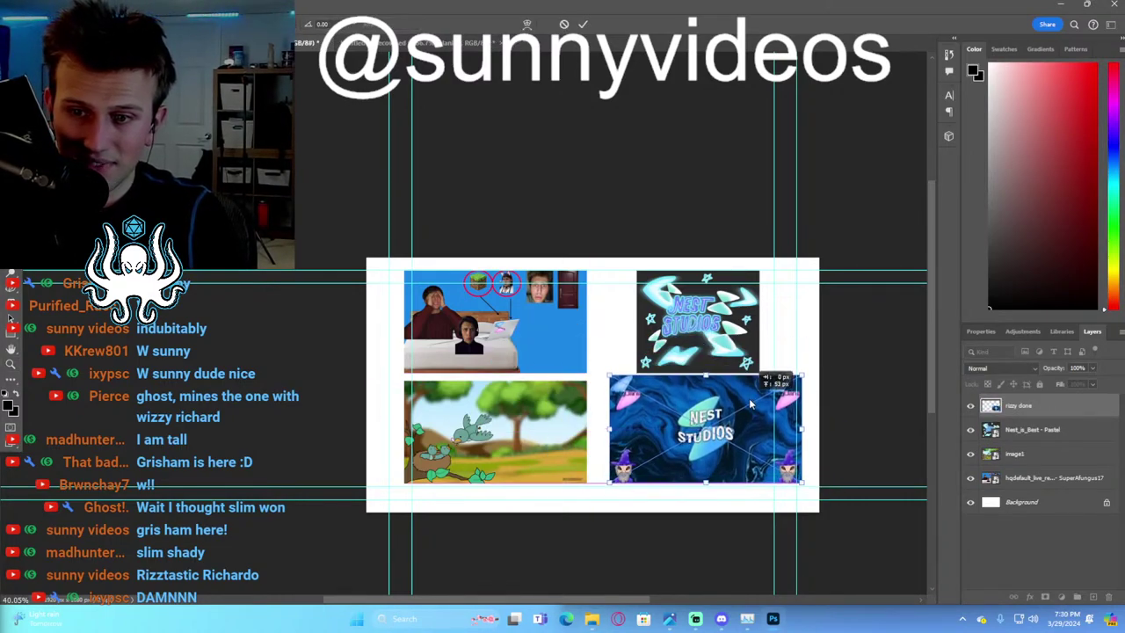
pyautogui.press('Return')
# Shrink the wizard design further and shift it right, then select the bedroom image's layer
pyautogui.scroll(4, 732, 390)
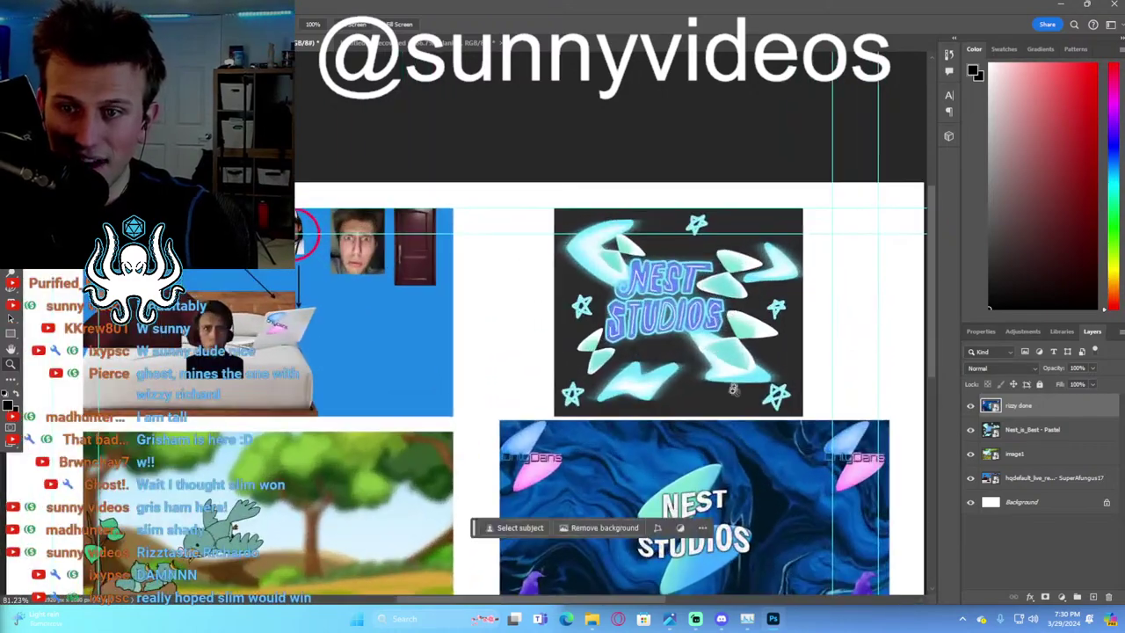
pyautogui.scroll(2, 732, 390)
pyautogui.scroll(-2, 733, 389)
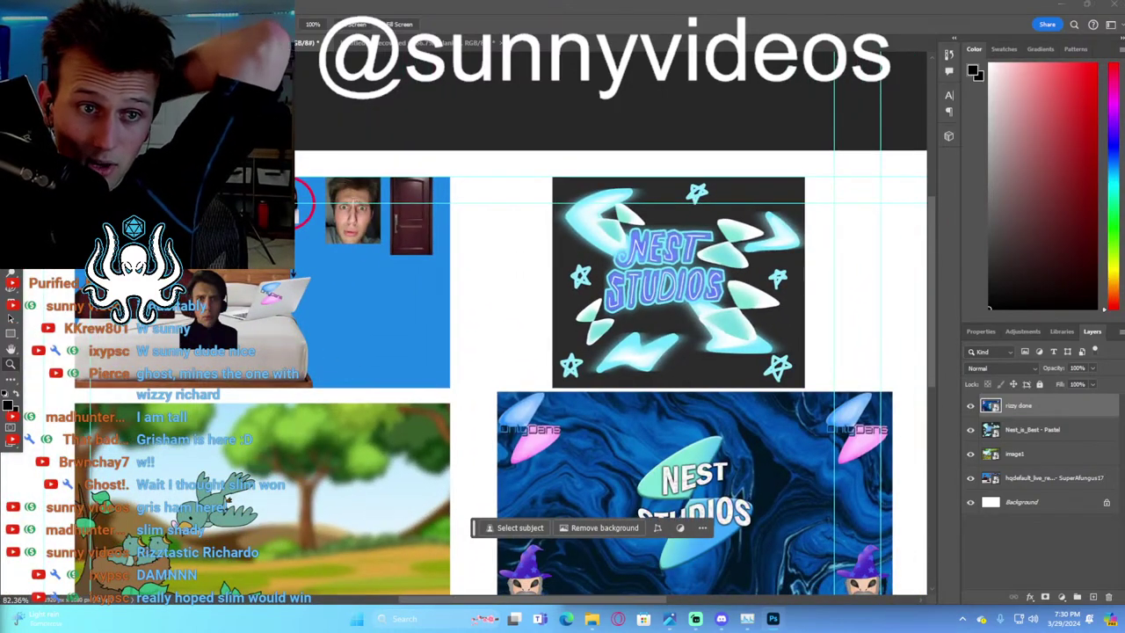
pyautogui.scroll(-5, 456, 448)
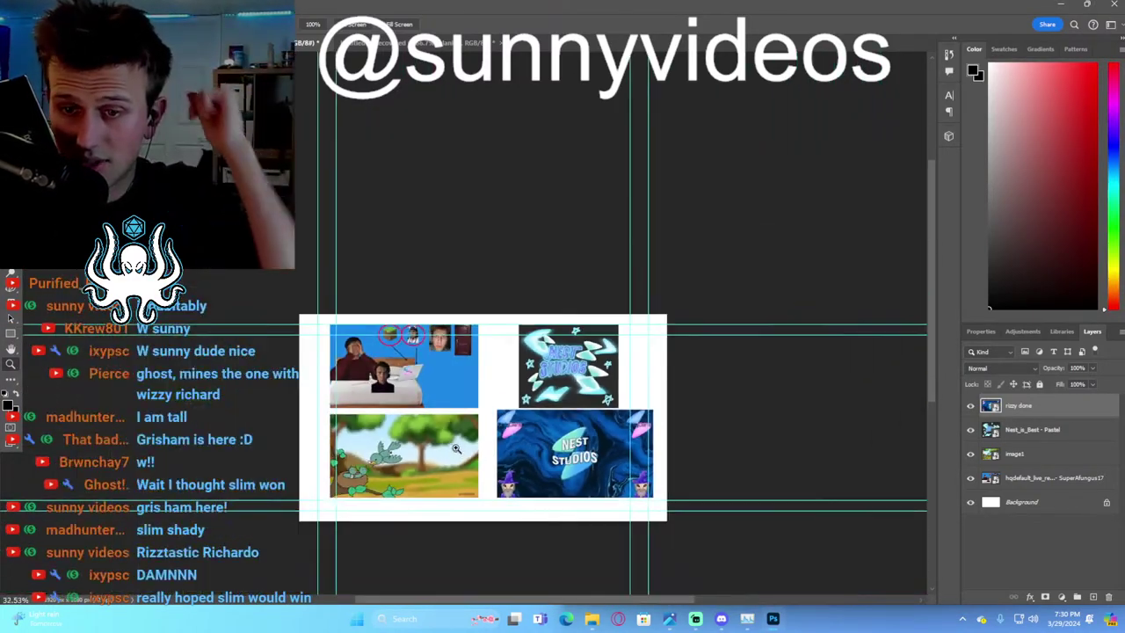
pyautogui.scroll(2, 456, 448)
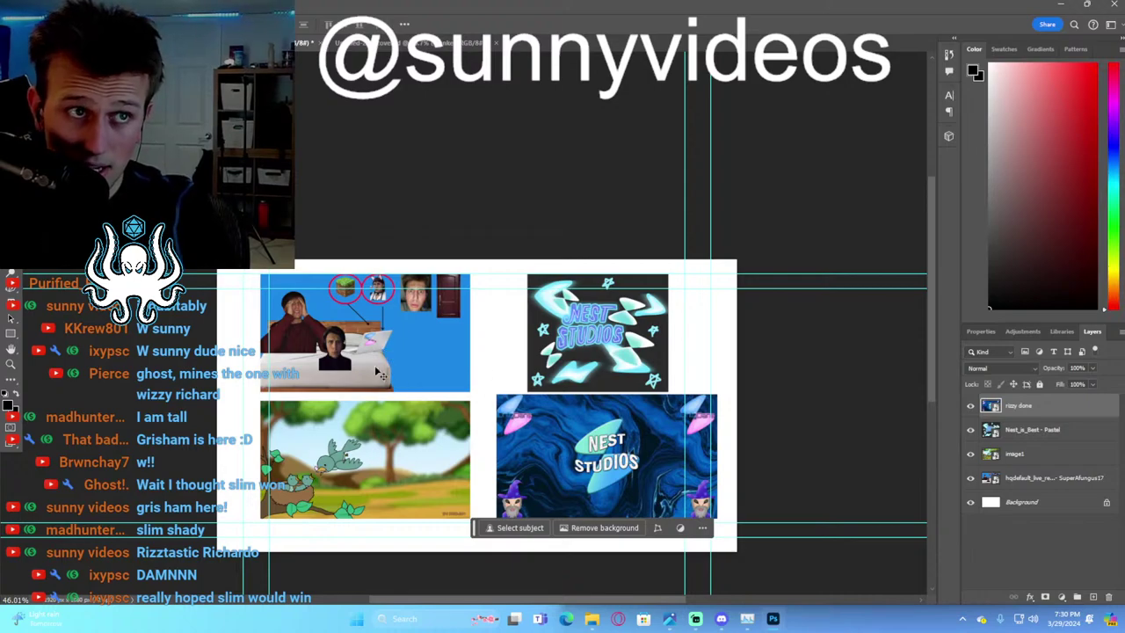
pyautogui.scroll(3, 380, 373)
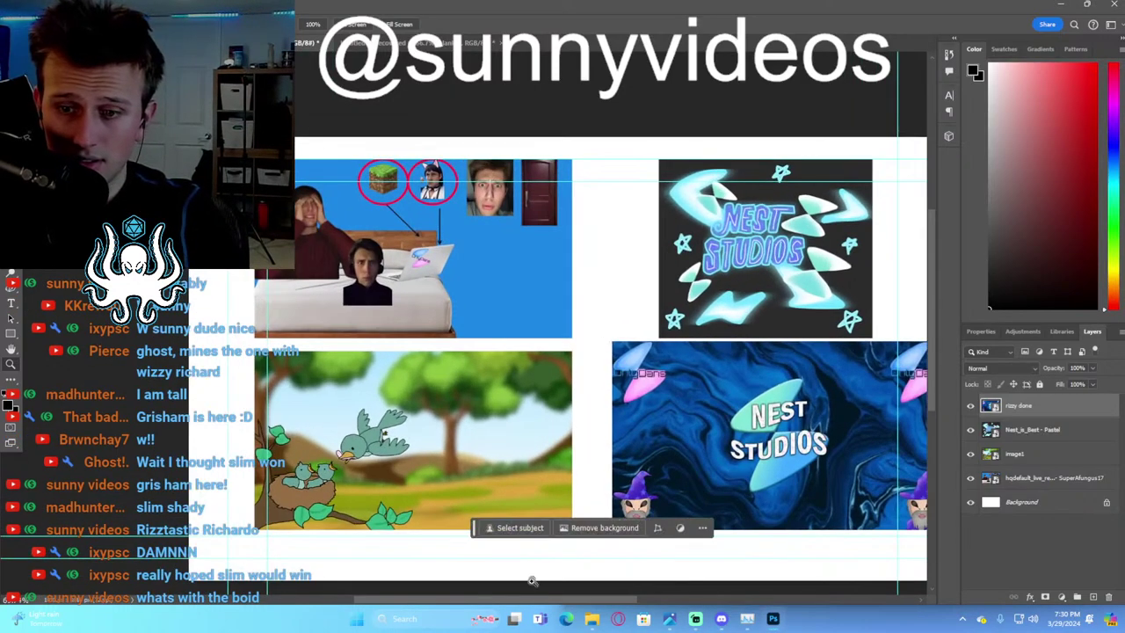
pyautogui.hscroll(3, 534, 582)
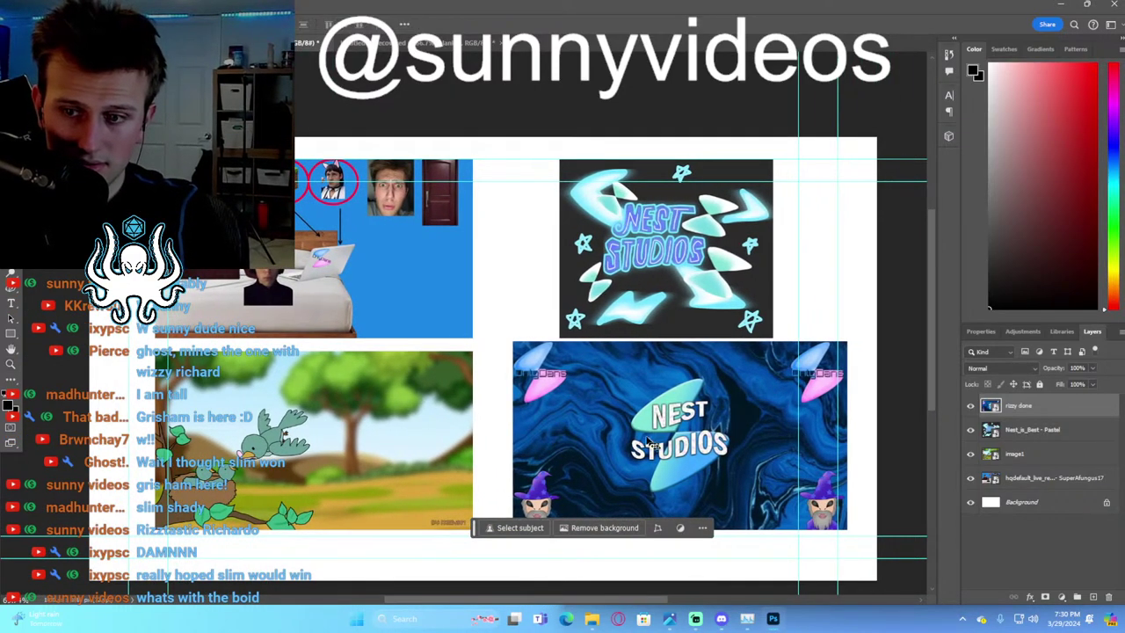
pyautogui.hotkey('ctrl', 't')
pyautogui.moveTo(844, 433); pyautogui.dragTo(798, 437)
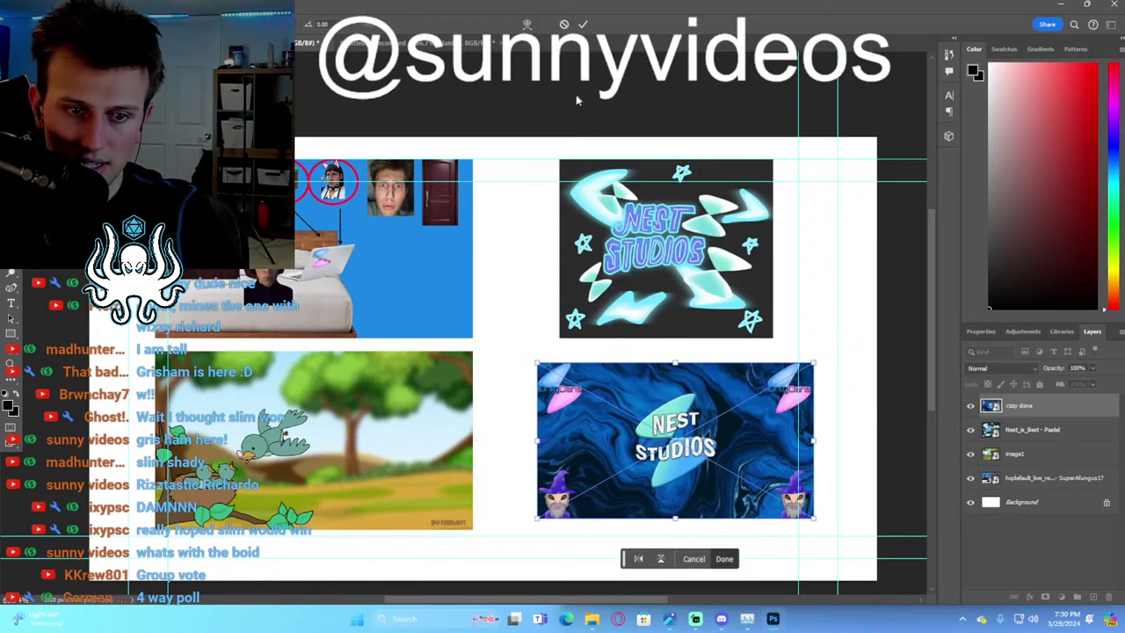
pyautogui.click(583, 25)
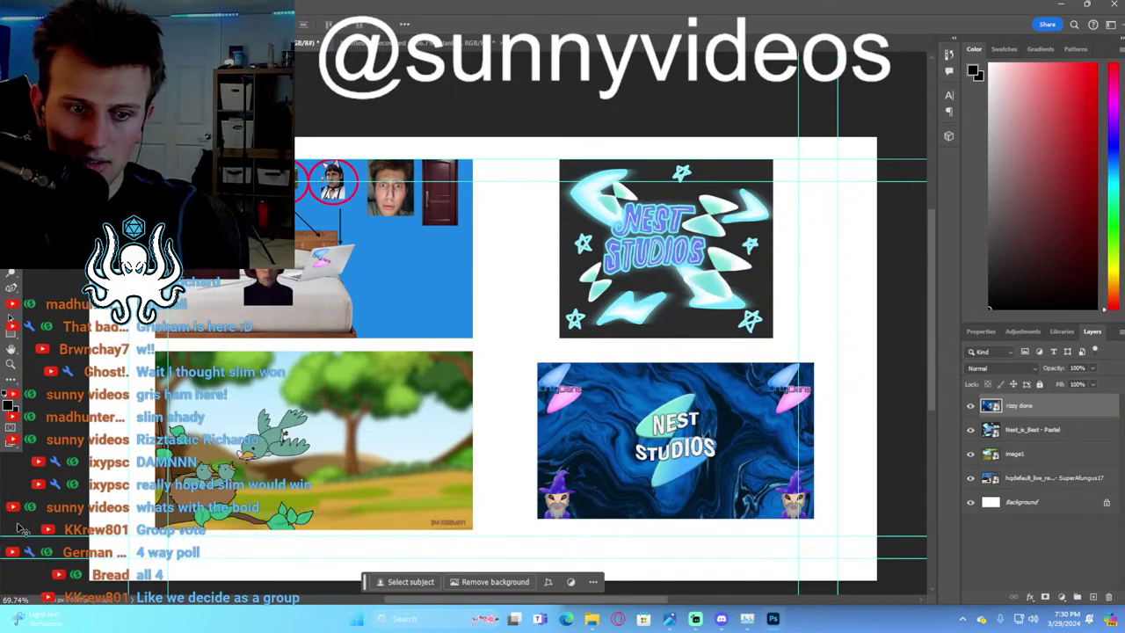
pyautogui.click(325, 237)
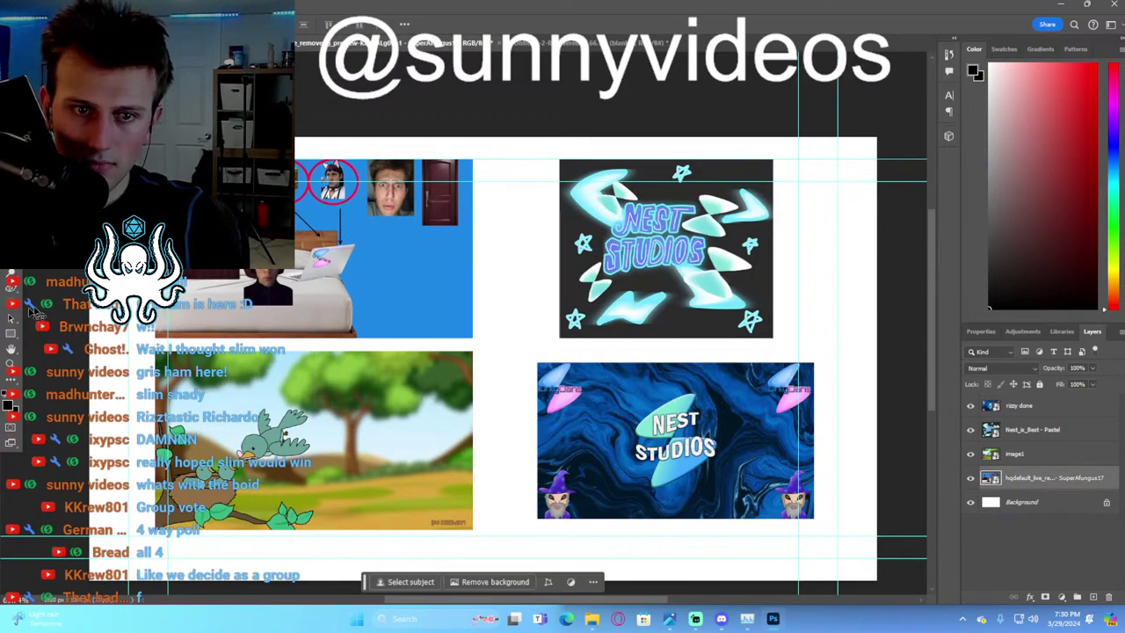
# Add a '1' text label and duplicate it beside the pastel Nest Studios image
pyautogui.click(11, 302)
pyautogui.click(88, 269)
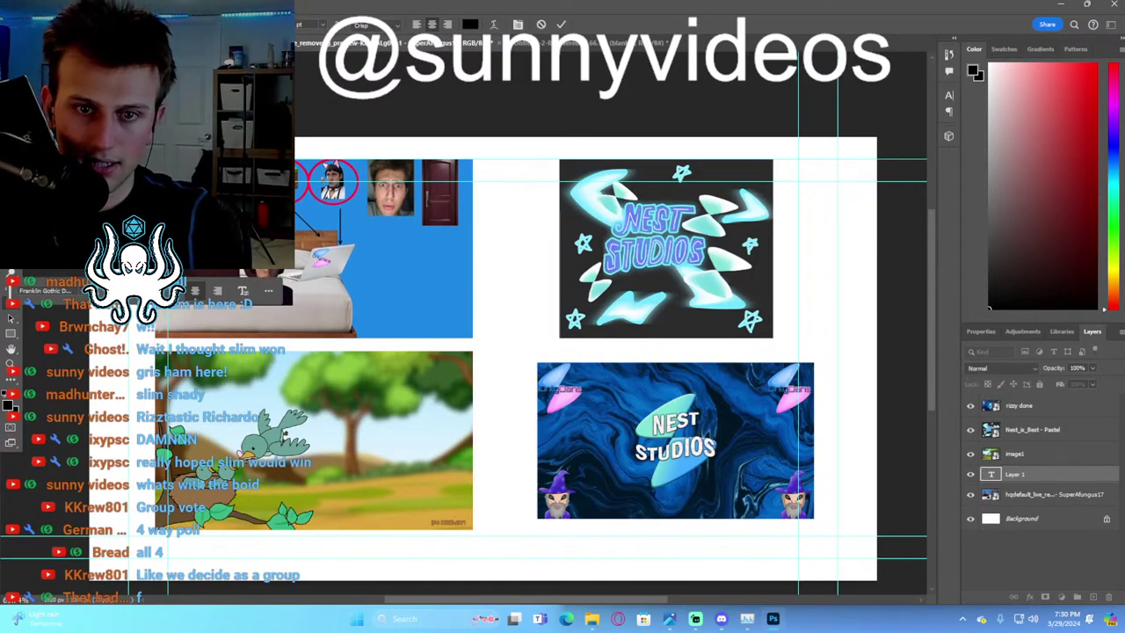
pyautogui.hotkey('ctrl', 'Return')
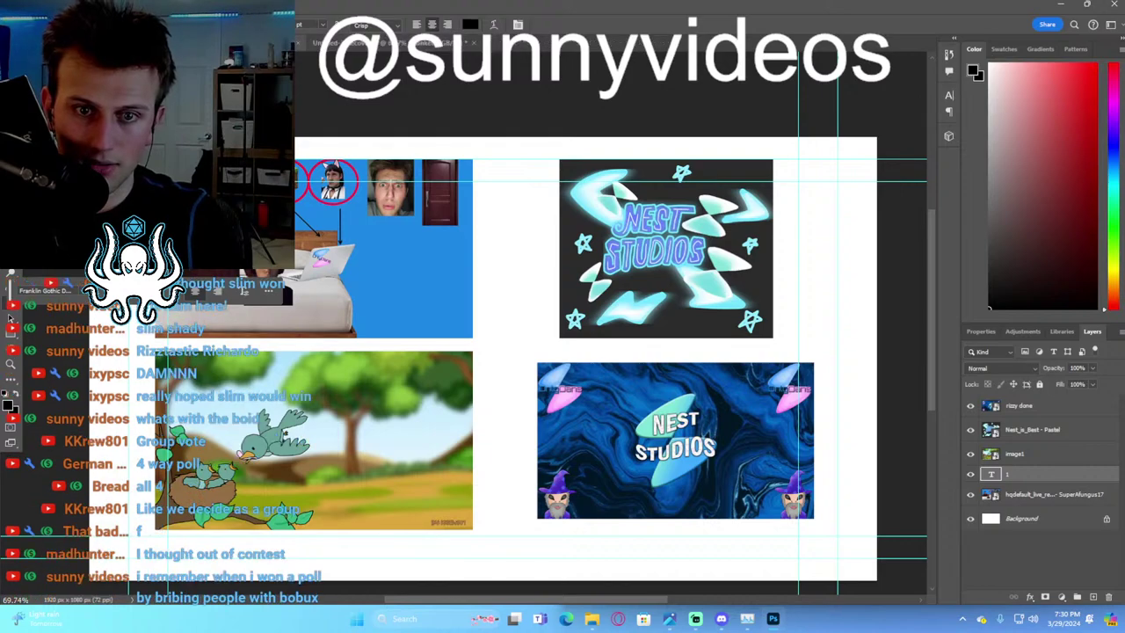
pyautogui.click(88, 268)
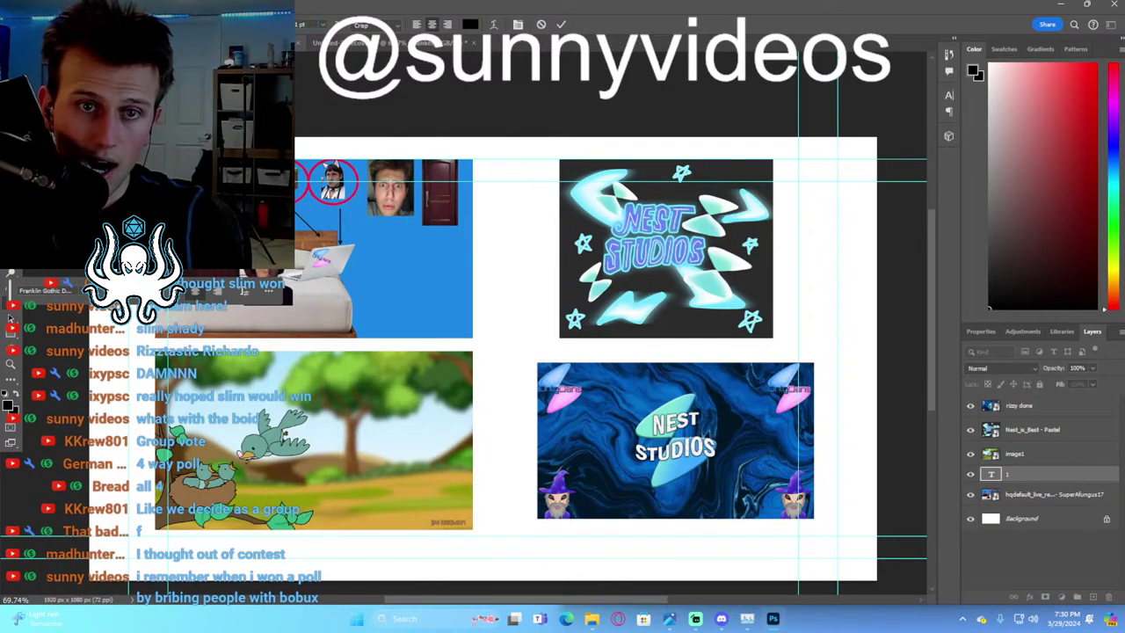
pyautogui.hotkey('ctrl', 'Return')
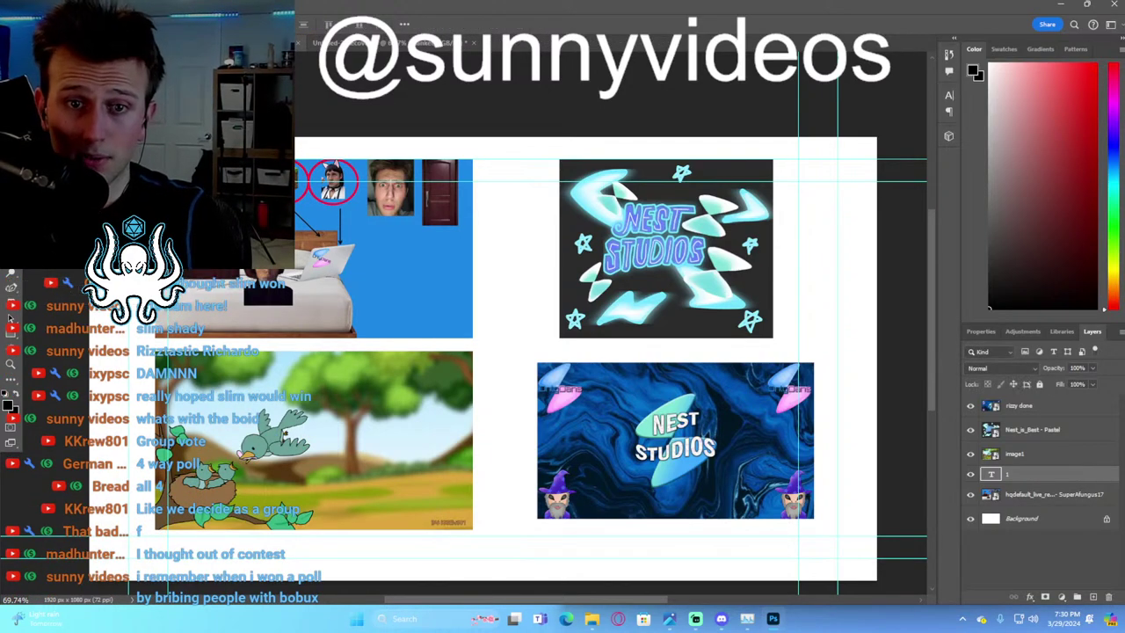
pyautogui.hotkey('ctrl', 'j')
pyautogui.moveTo(482, 356); pyautogui.dragTo(538, 256)
# Change the copy to '2', then duplicate it as '3' at the bird image's left edge
pyautogui.doubleClick(538, 257)
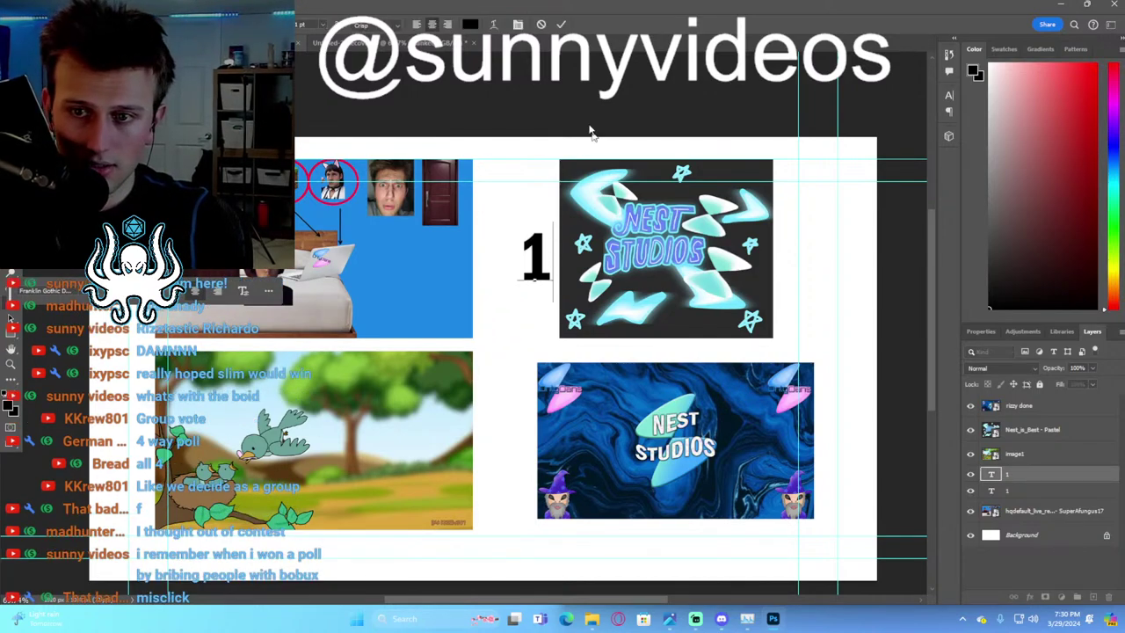
pyautogui.write('2')
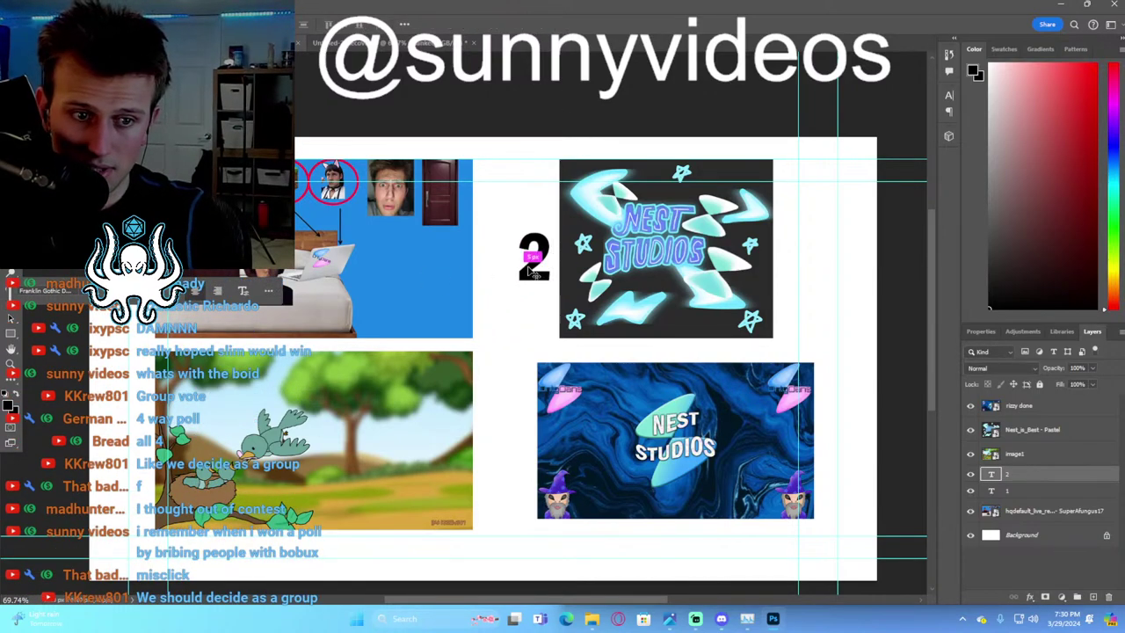
pyautogui.hotkey('ctrl', 'Return')
pyautogui.hotkey('ctrl', 'j')
pyautogui.doubleClick(483, 359)
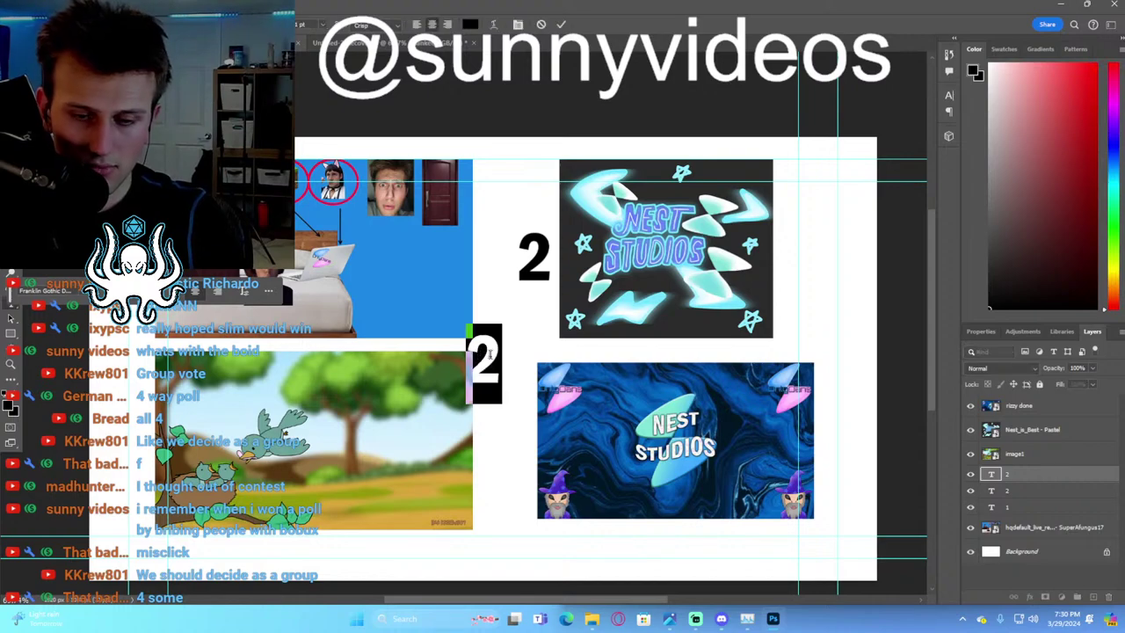
pyautogui.write('3')
pyautogui.hotkey('ctrl', 'Return')
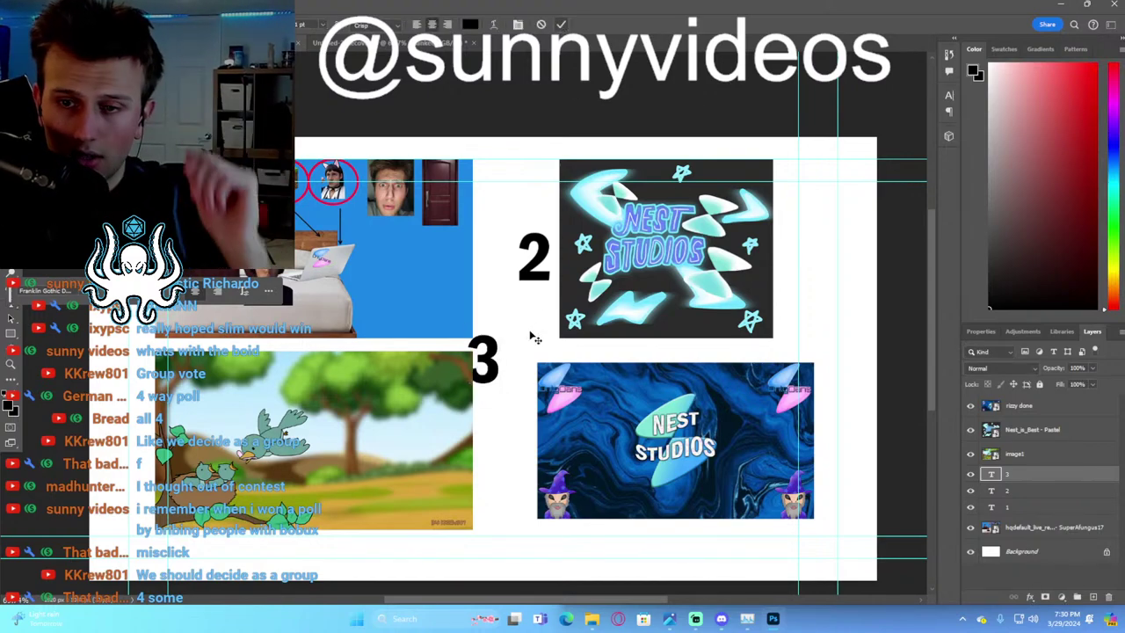
pyautogui.moveTo(490, 350)
pyautogui.mouseDown()
pyautogui.moveTo(133, 394)
pyautogui.moveTo(493, 360)
pyautogui.mouseUp()
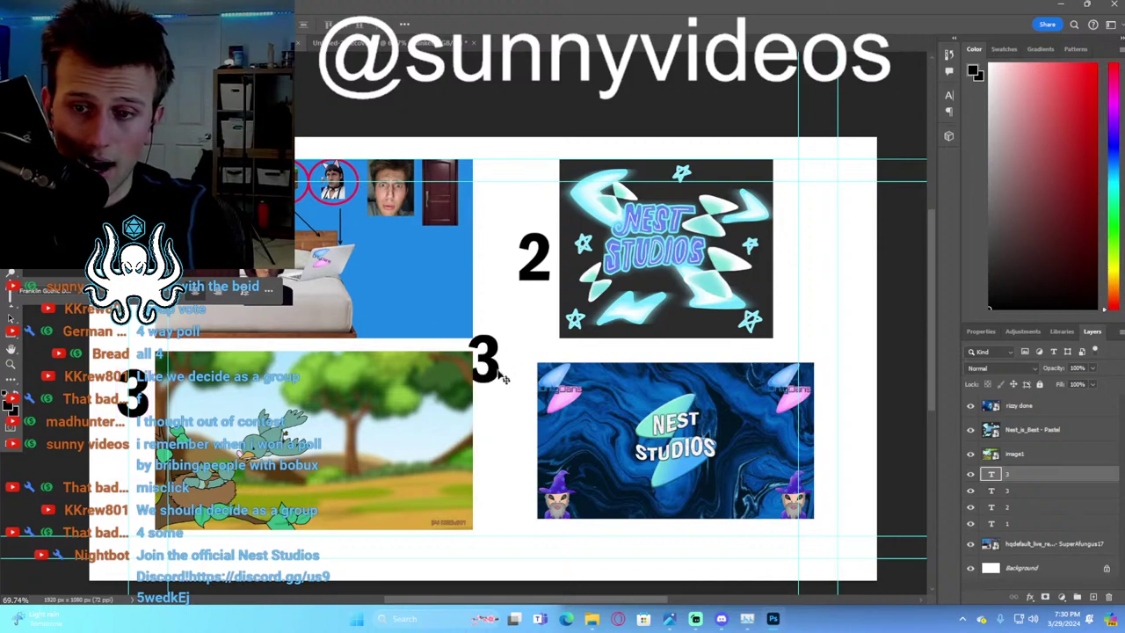
# Change the copied label to '4' and move it beside the blue marble wizard design
pyautogui.doubleClick(492, 356)
pyautogui.write('4')
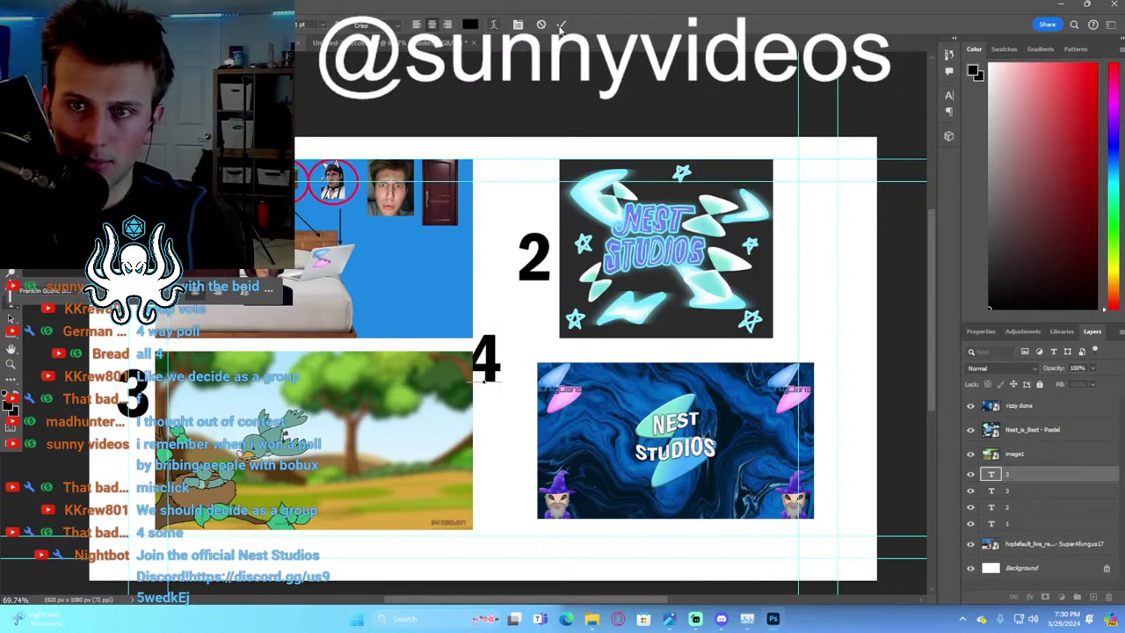
pyautogui.hotkey('ctrl', 'Return')
pyautogui.moveTo(502, 377); pyautogui.dragTo(575, 421)
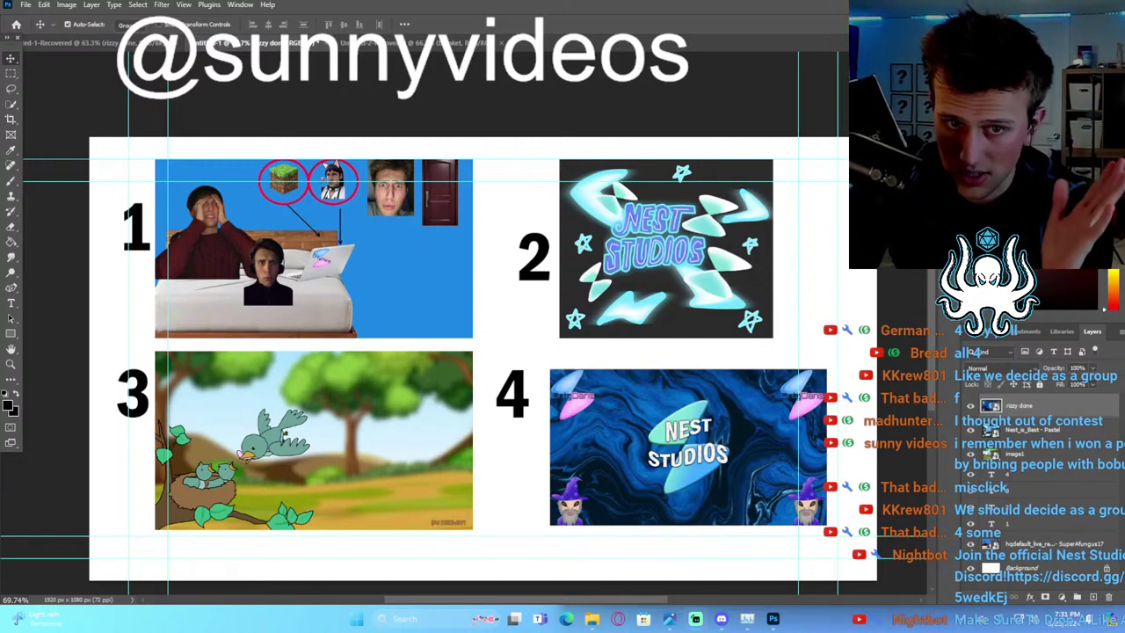
pyautogui.press('t')
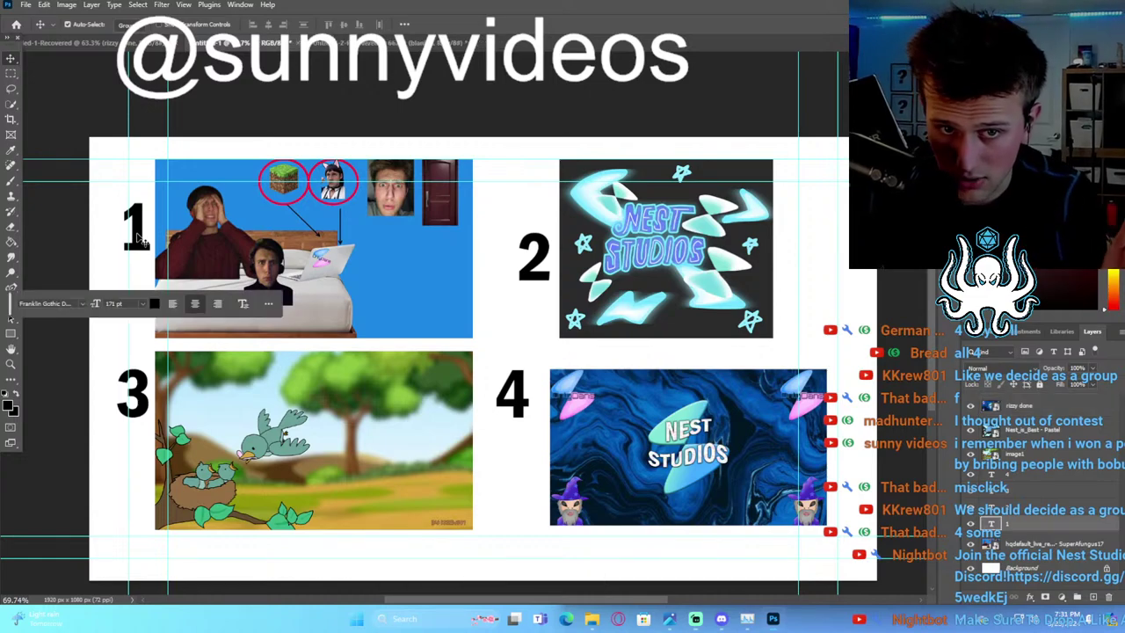
pyautogui.press('v')
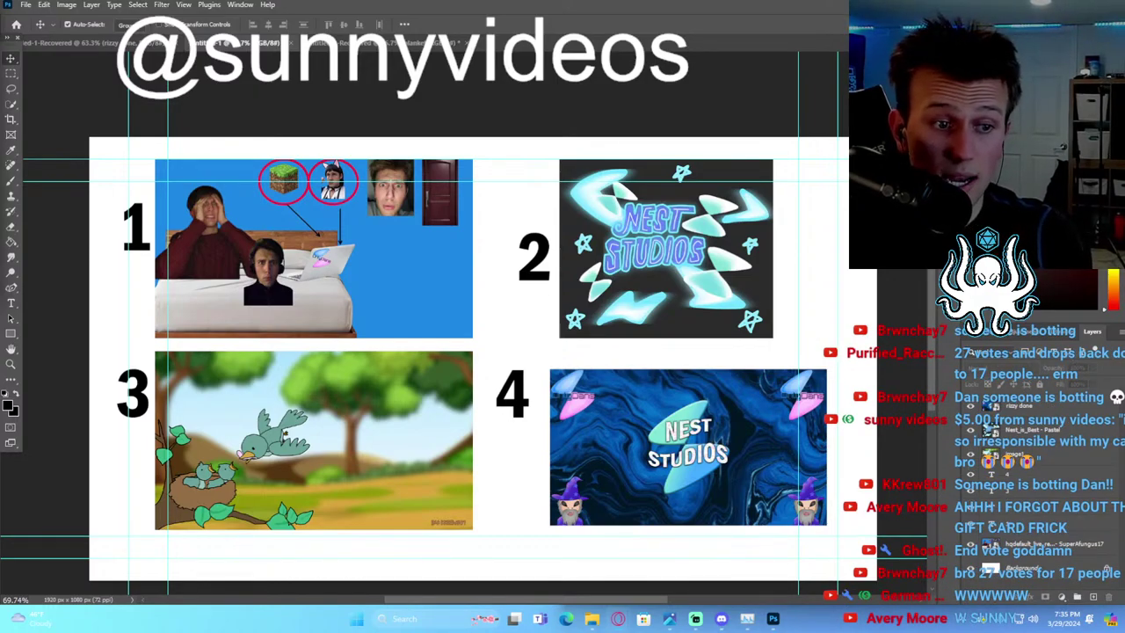
pyautogui.hotkey('alt', 'Tab')
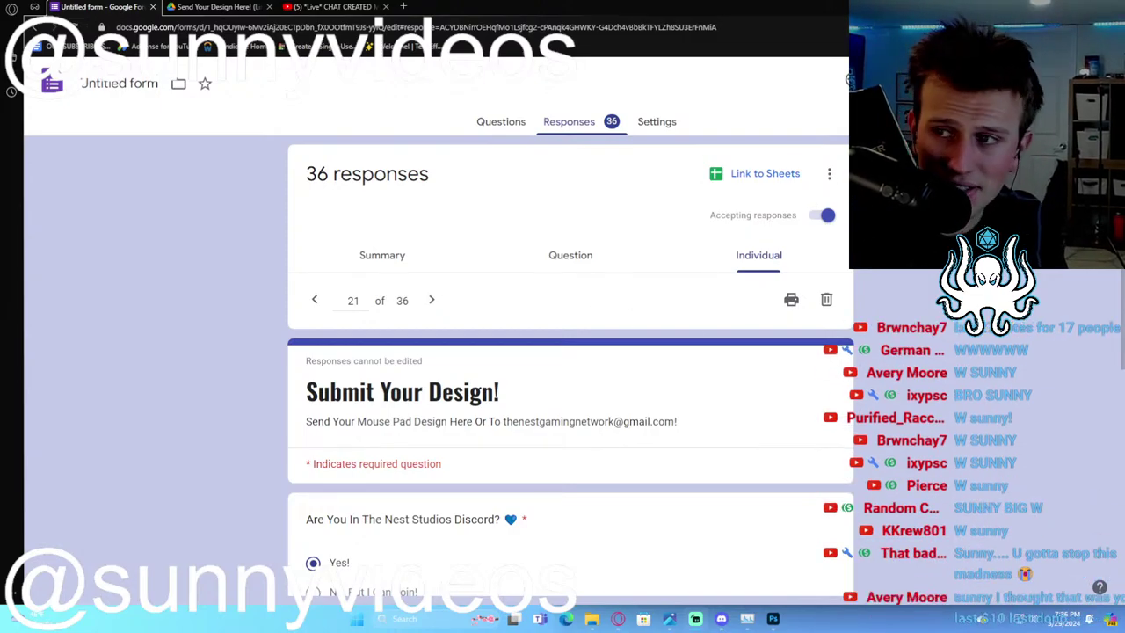
# Leave the browser and return to the numbered four-design layout in Photoshop
pyautogui.hotkey('alt', 'Tab')
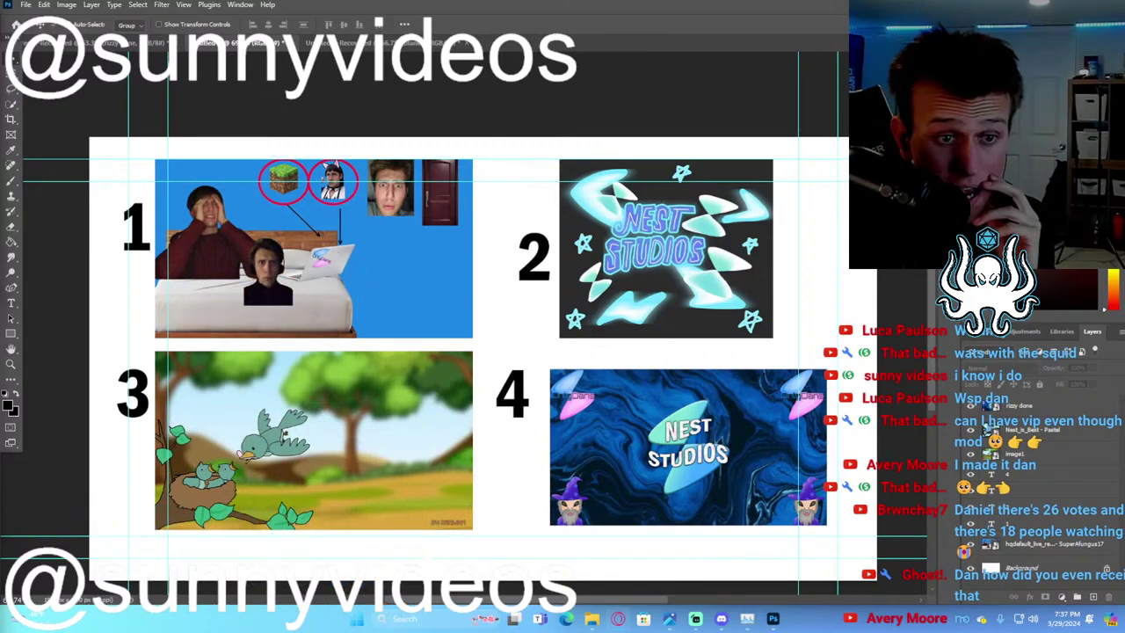
# Switch to the Google Form's individual responses in Chrome and scroll up to response 21 of 36
pyautogui.hotkey('alt', 'Tab')
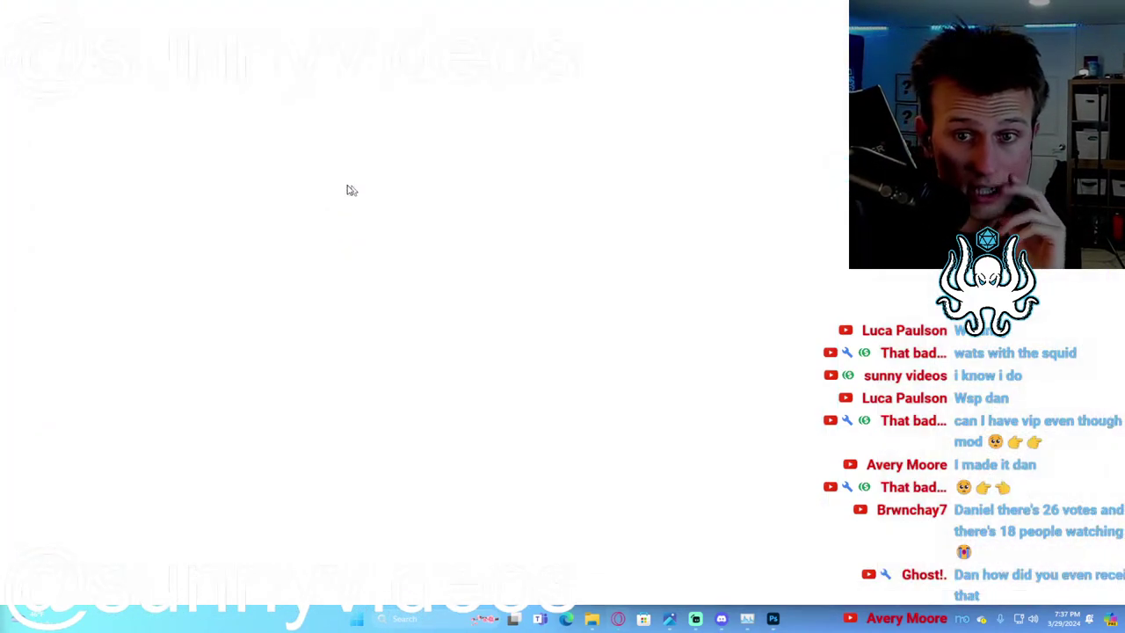
pyautogui.press('super')
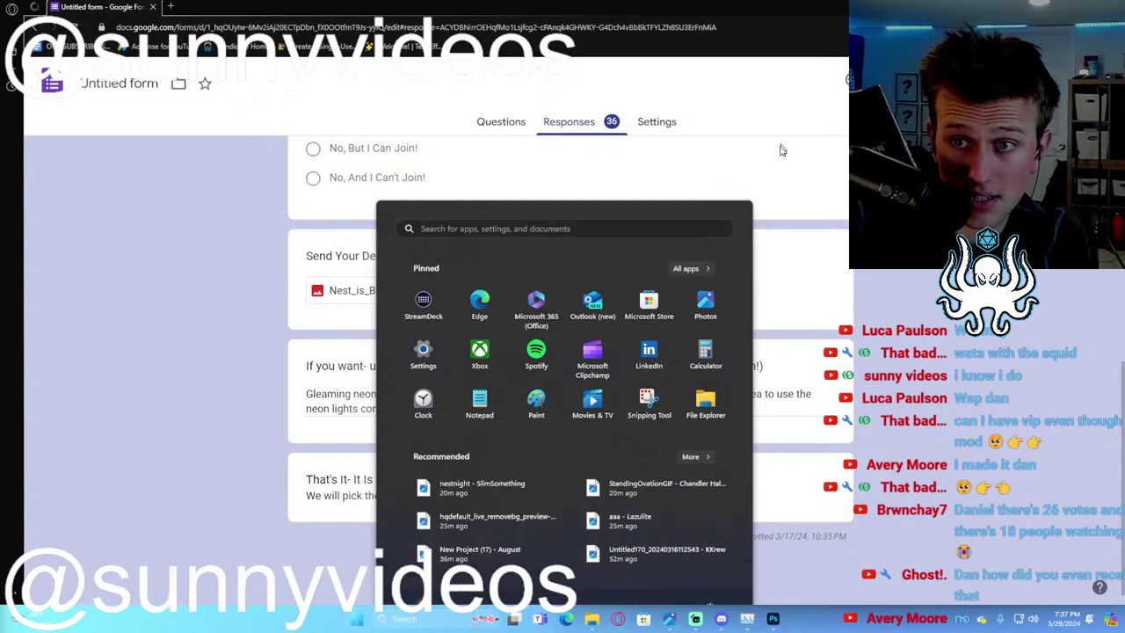
pyautogui.press('super')
pyautogui.hotkey('ctrl', '-')
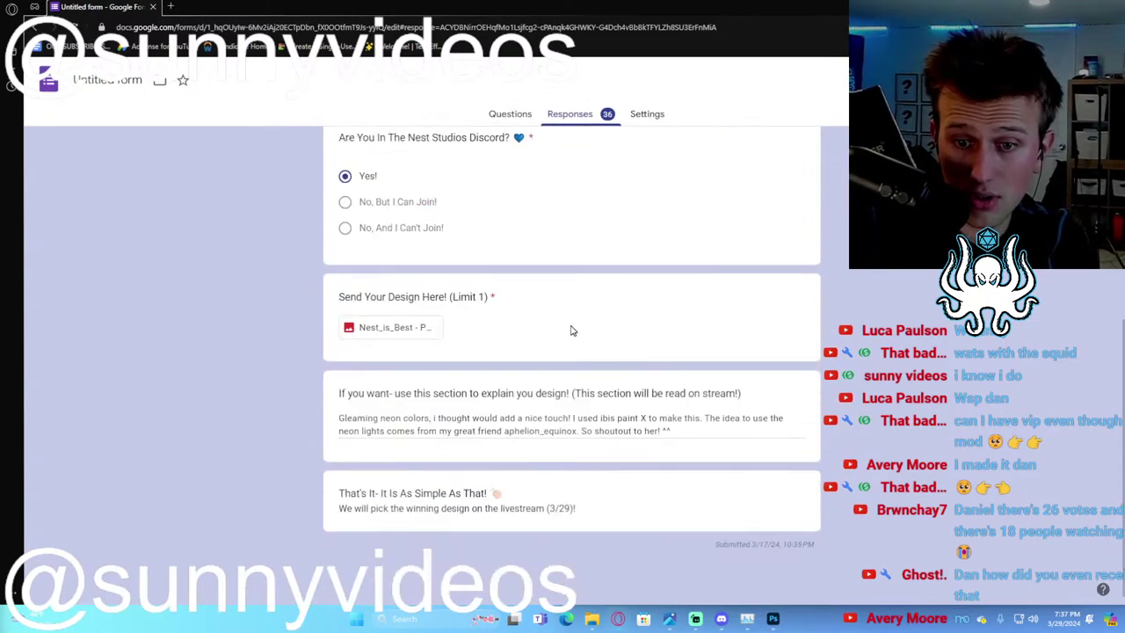
pyautogui.scroll(4, 572, 329)
pyautogui.moveTo(415, 378); pyautogui.dragTo(484, 378)
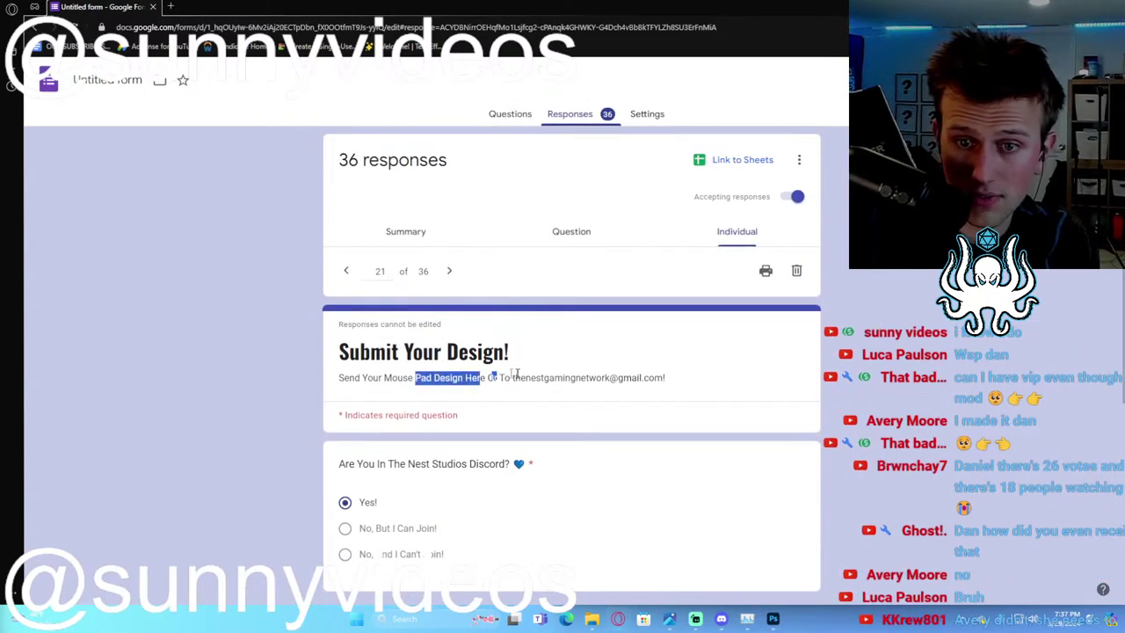
pyautogui.click(504, 392)
# Read response 21's neon-light explanation for the Nest_is_Best file, then return to Photoshop
pyautogui.scroll(-1, 475, 400)
pyautogui.scroll(-2, 475, 399)
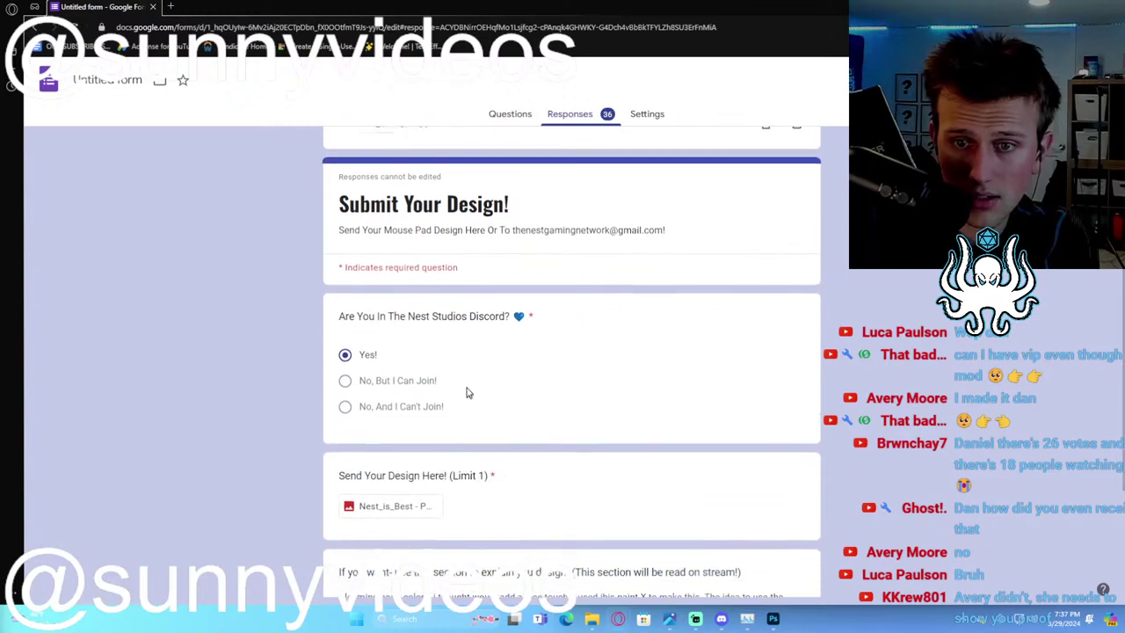
pyautogui.moveTo(338, 289); pyautogui.dragTo(500, 293)
pyautogui.click(575, 396)
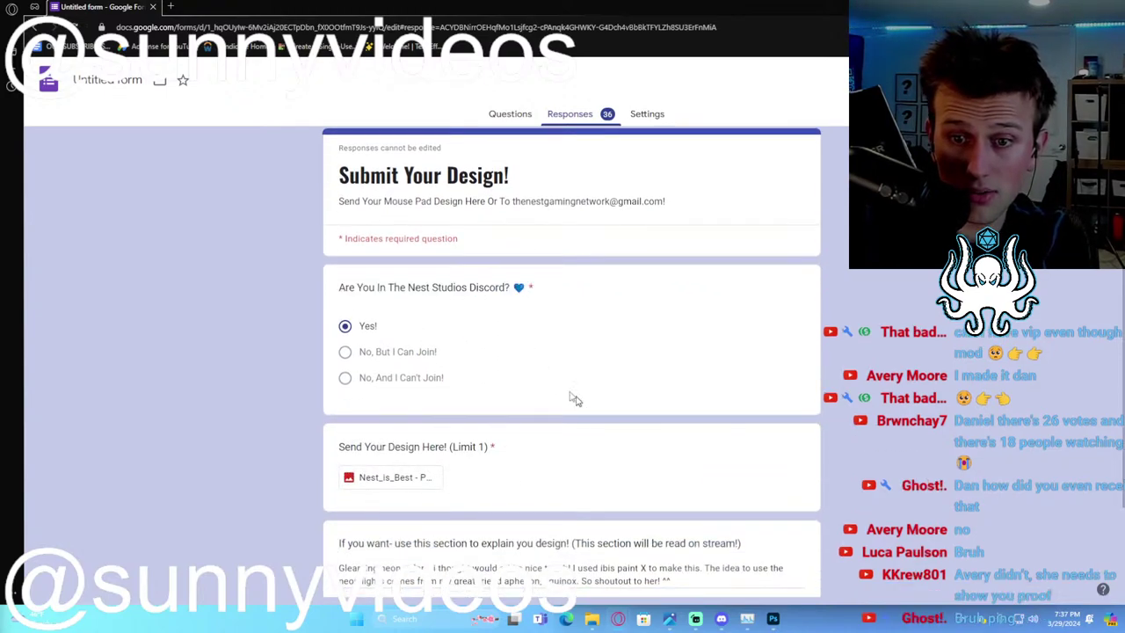
pyautogui.scroll(2, 729, 272)
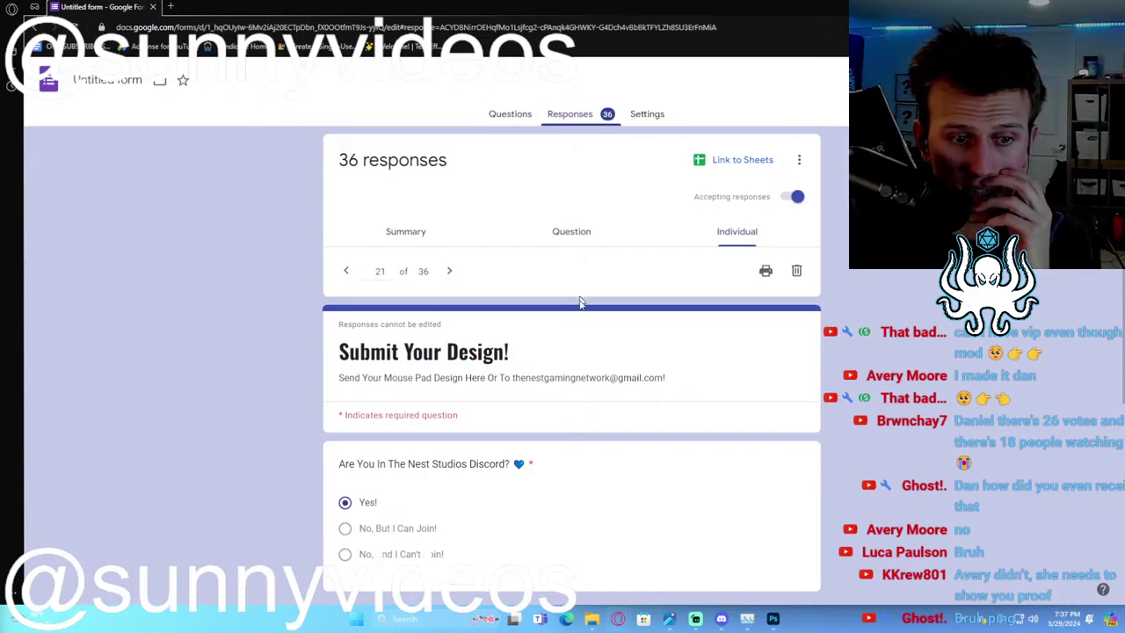
pyautogui.scroll(-4, 579, 302)
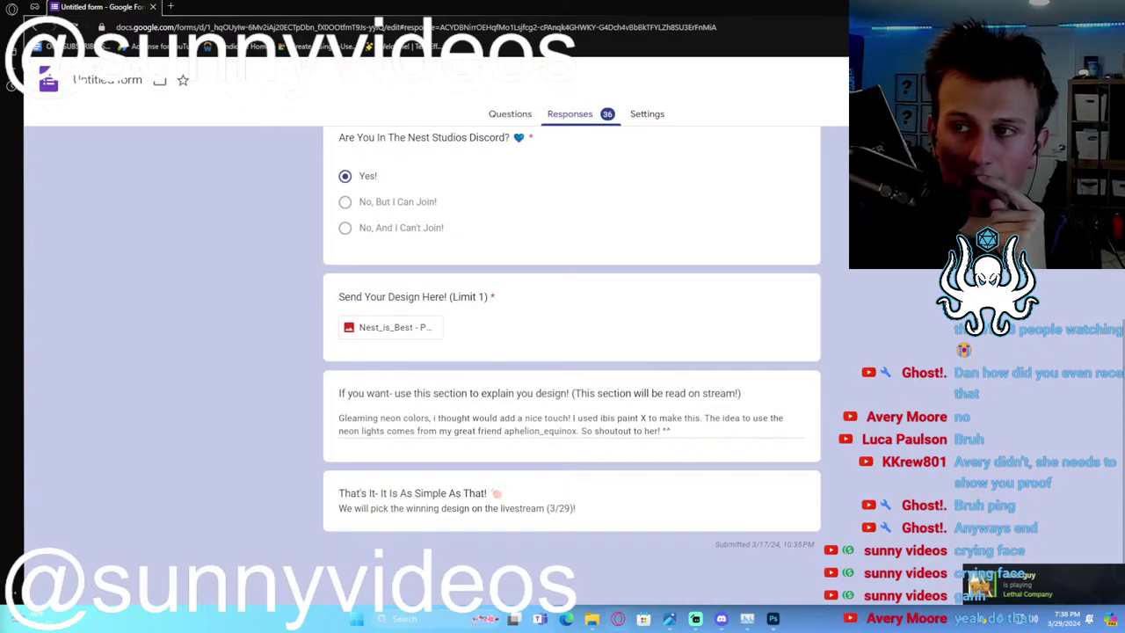
pyautogui.hotkey('alt', 'Tab')
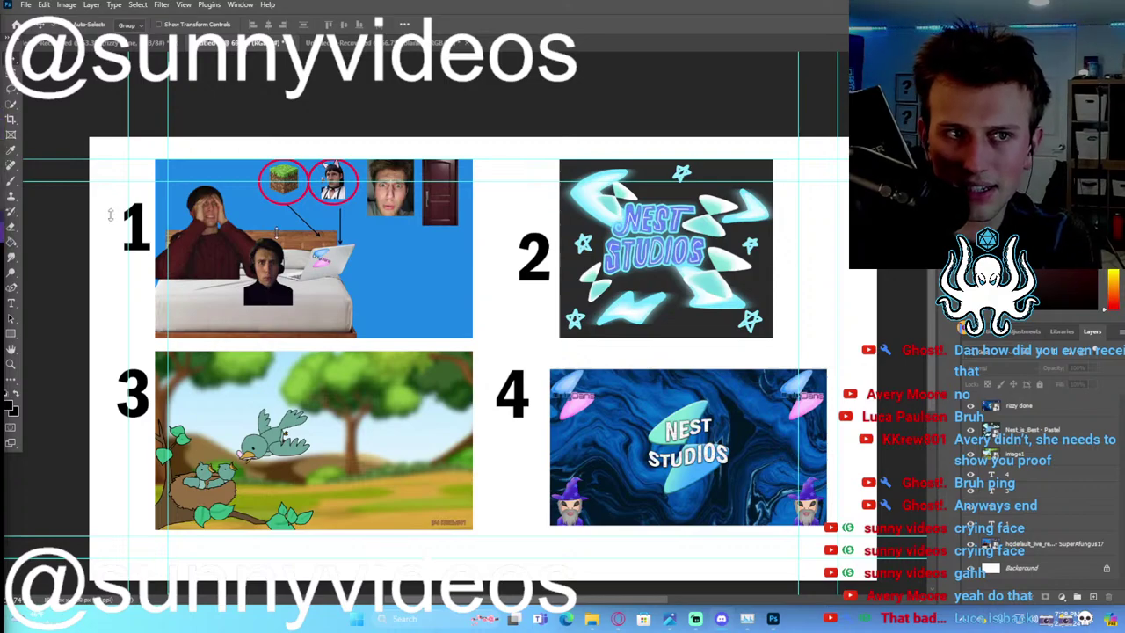
# In Discord, preview and then close the nestnight - SlimSomething.png image
pyautogui.hotkey('alt', 'Tab')
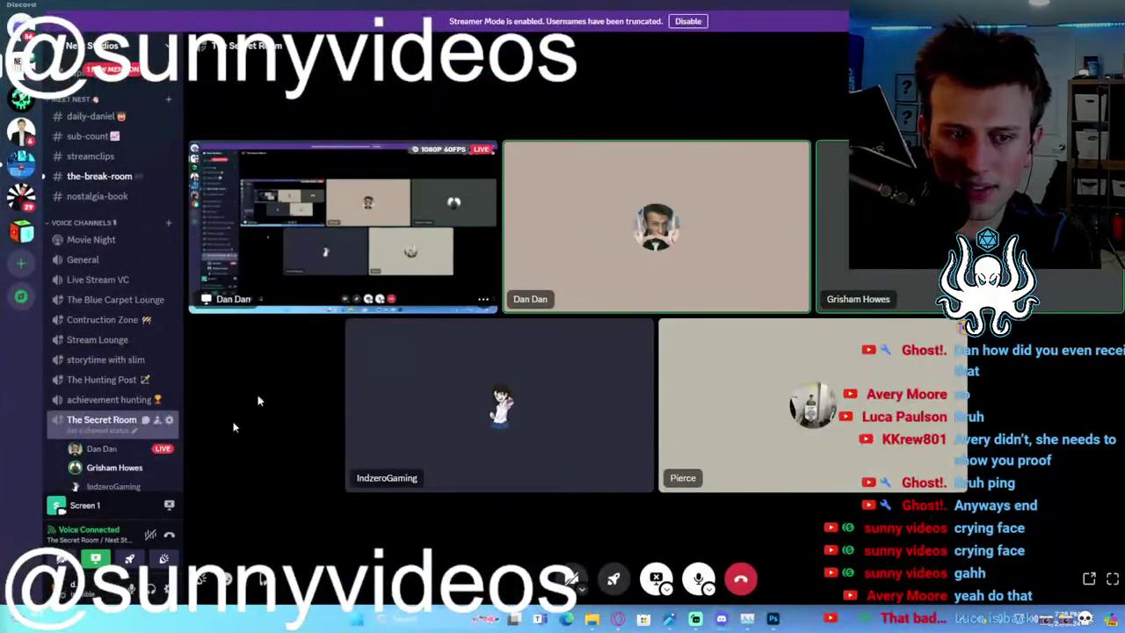
pyautogui.scroll(10, 79, 290)
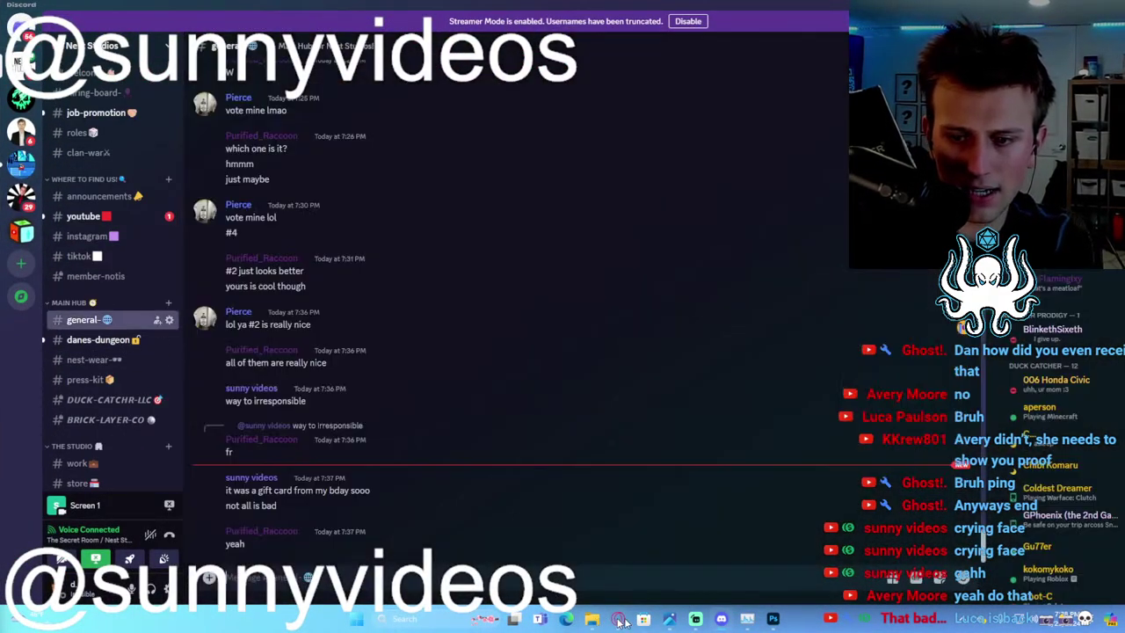
pyautogui.moveTo(669, 619)
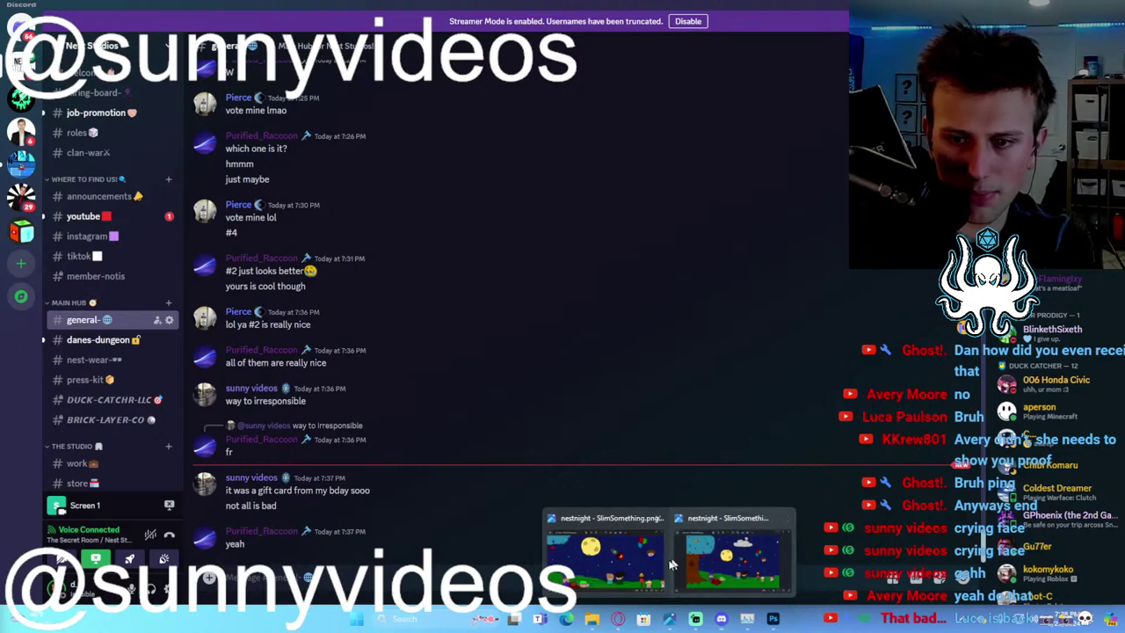
pyautogui.click(607, 558)
pyautogui.hotkey('alt', 'F4')
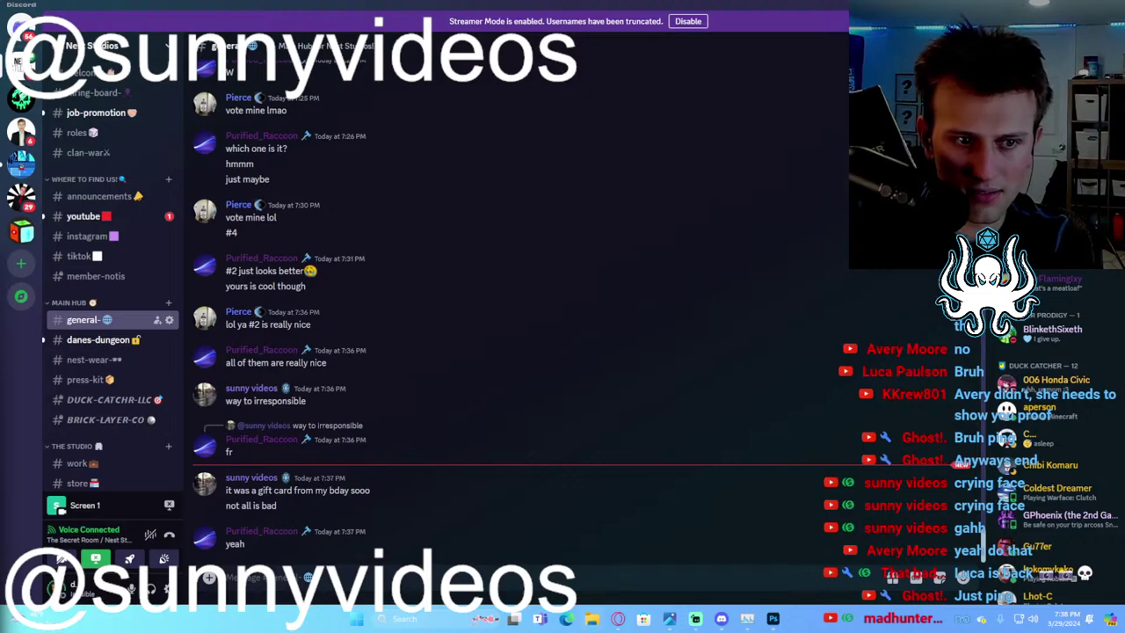
pyautogui.moveTo(278, 615); pyautogui.dragTo(337, 492)
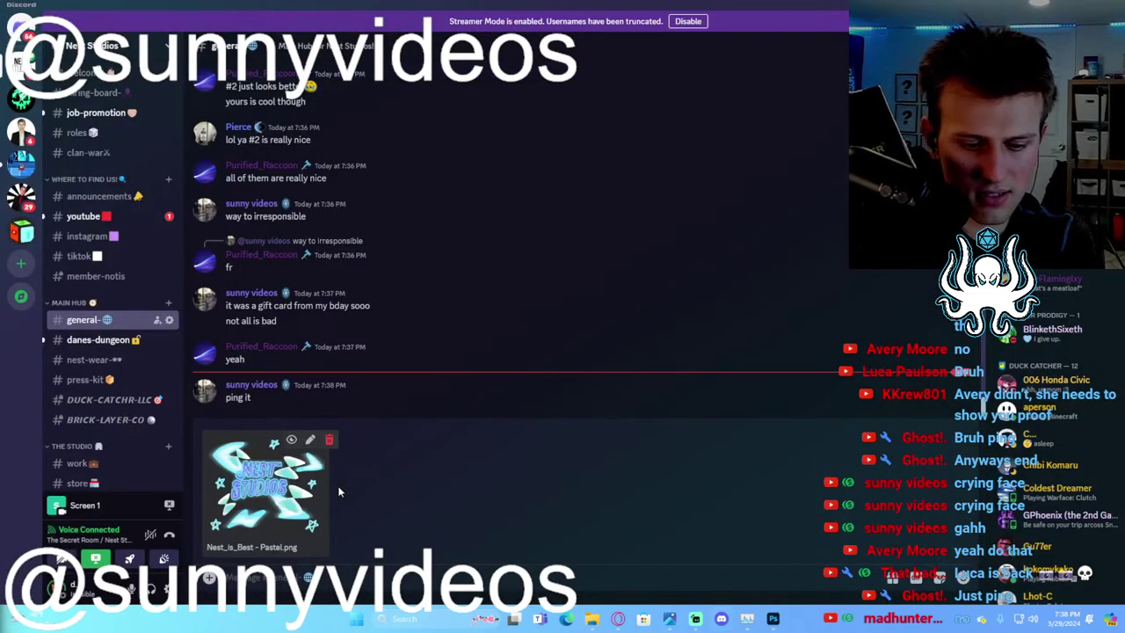
pyautogui.write('@ew')
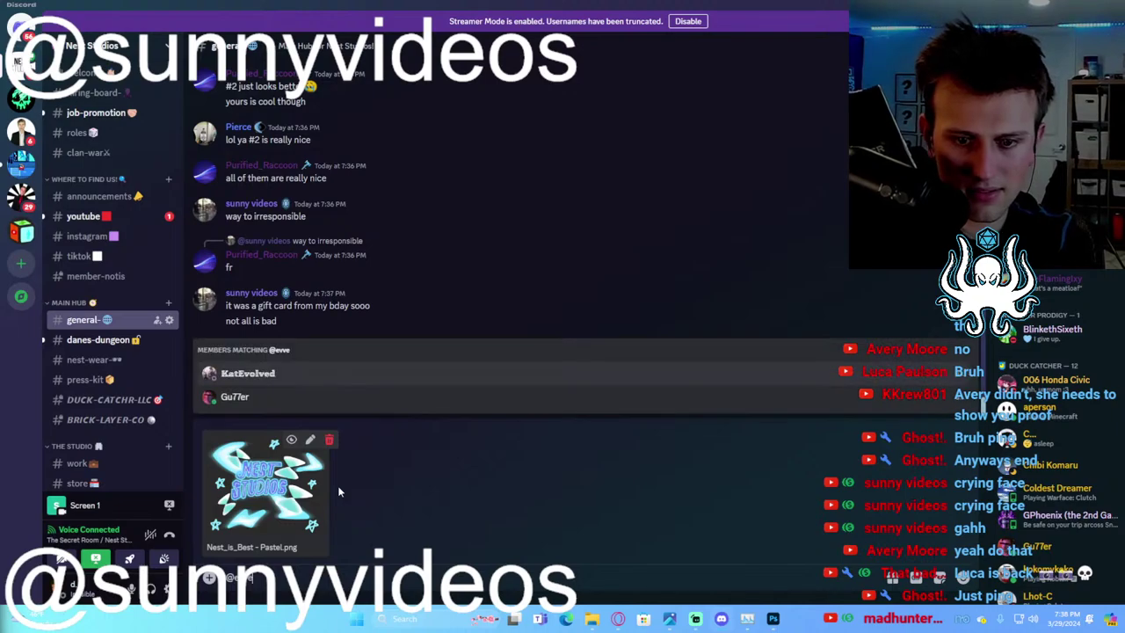
pyautogui.press('BackSpace')
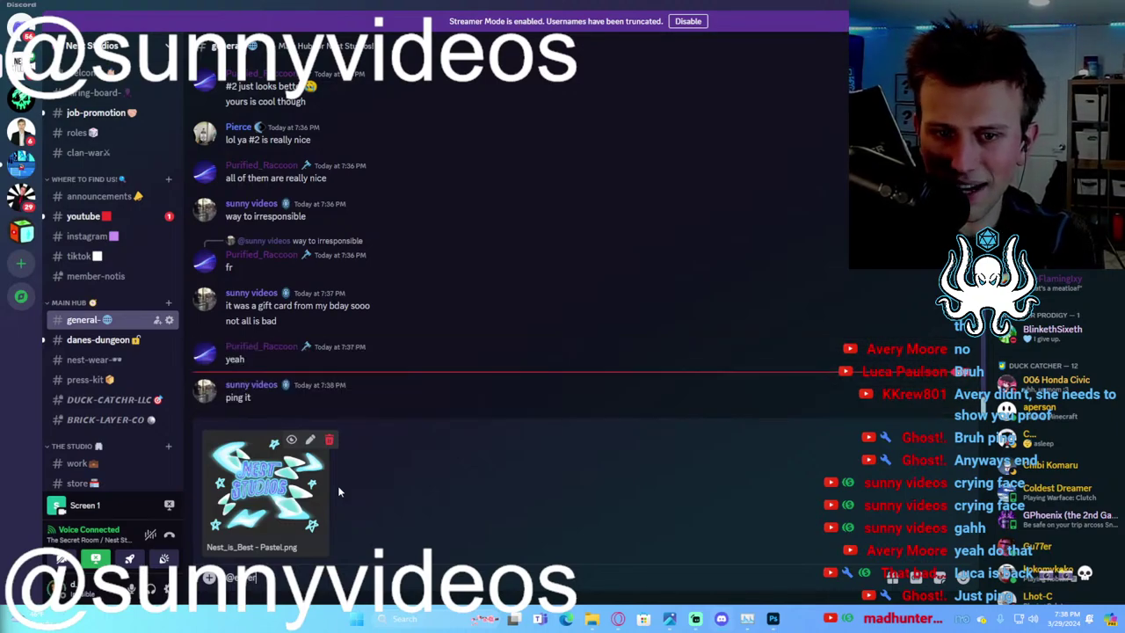
pyautogui.write('veryone')
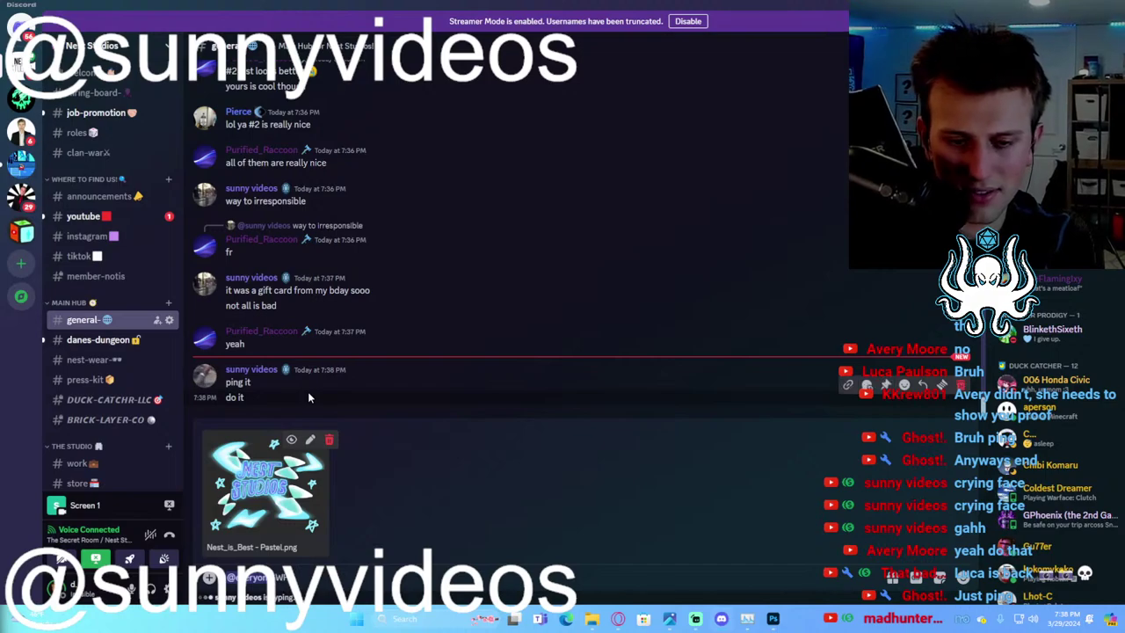
pyautogui.write(' WHO MADE THIS?')
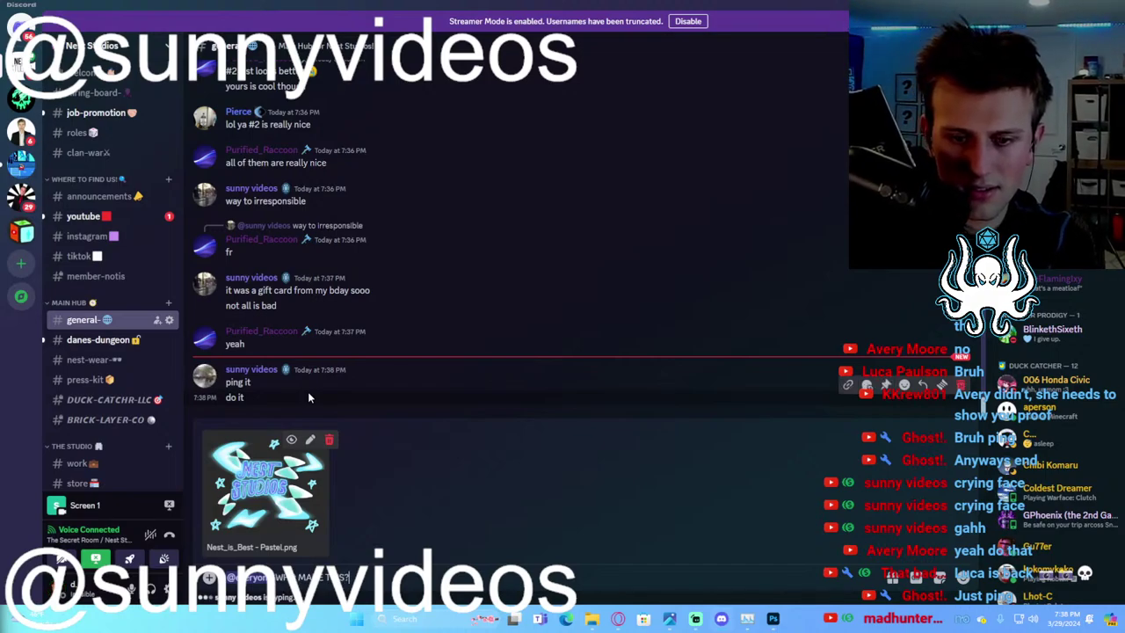
pyautogui.press('Return')
pyautogui.press('Return')
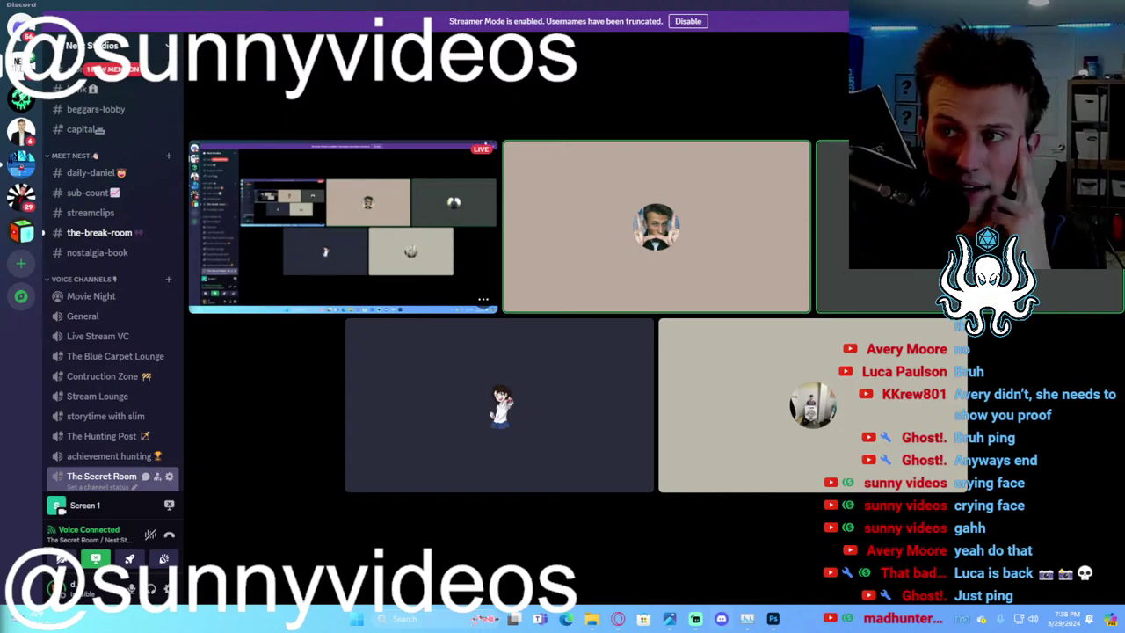
# Select the image1 layer in Photoshop, then open Discord's #general channel to read the replies
pyautogui.hotkey('alt', 'Tab')
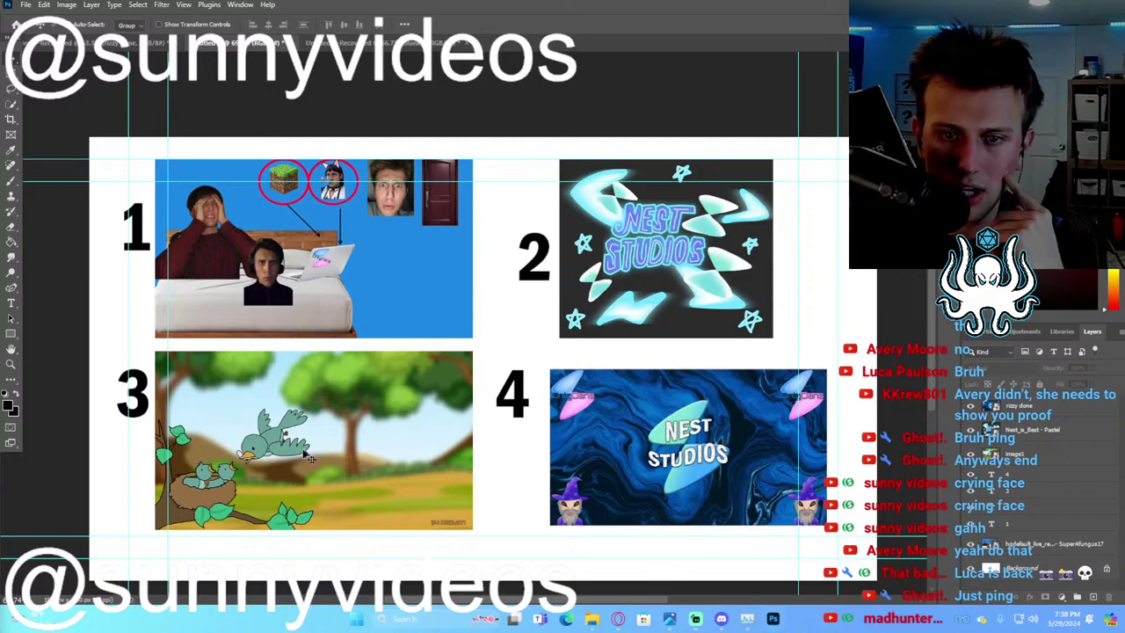
pyautogui.click(404, 449)
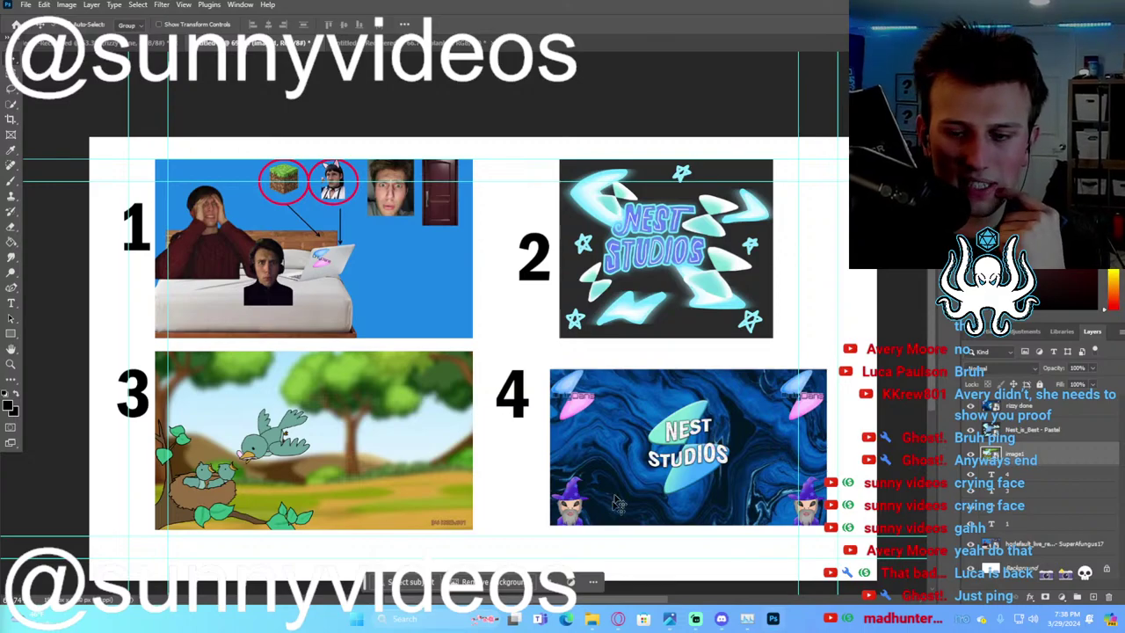
pyautogui.click(721, 618)
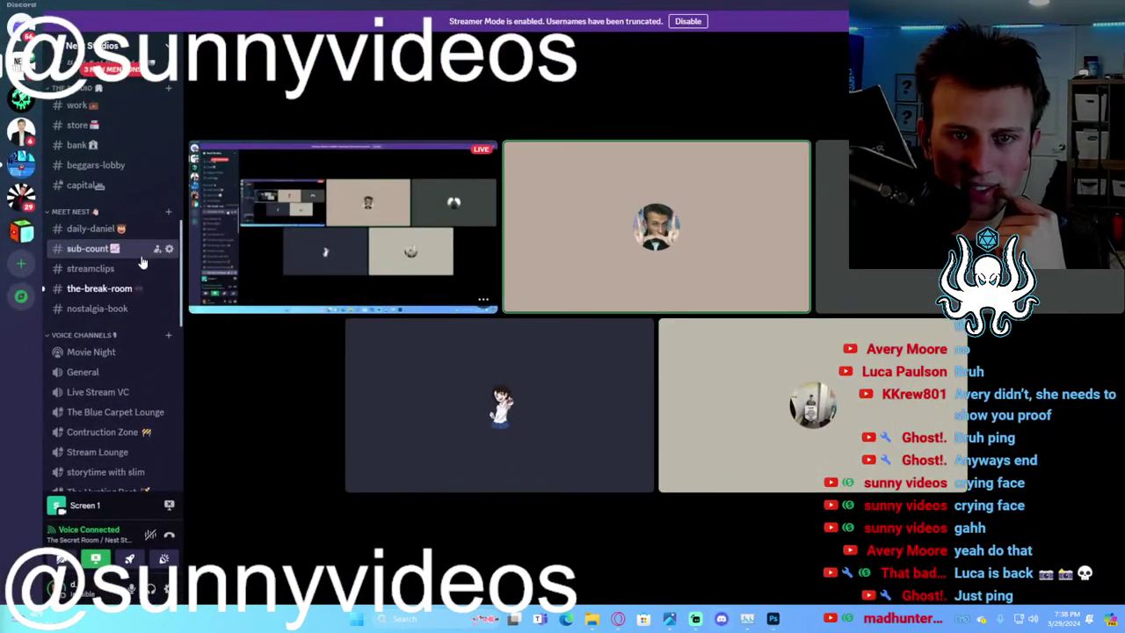
pyautogui.scroll(3, 141, 262)
pyautogui.click(132, 200)
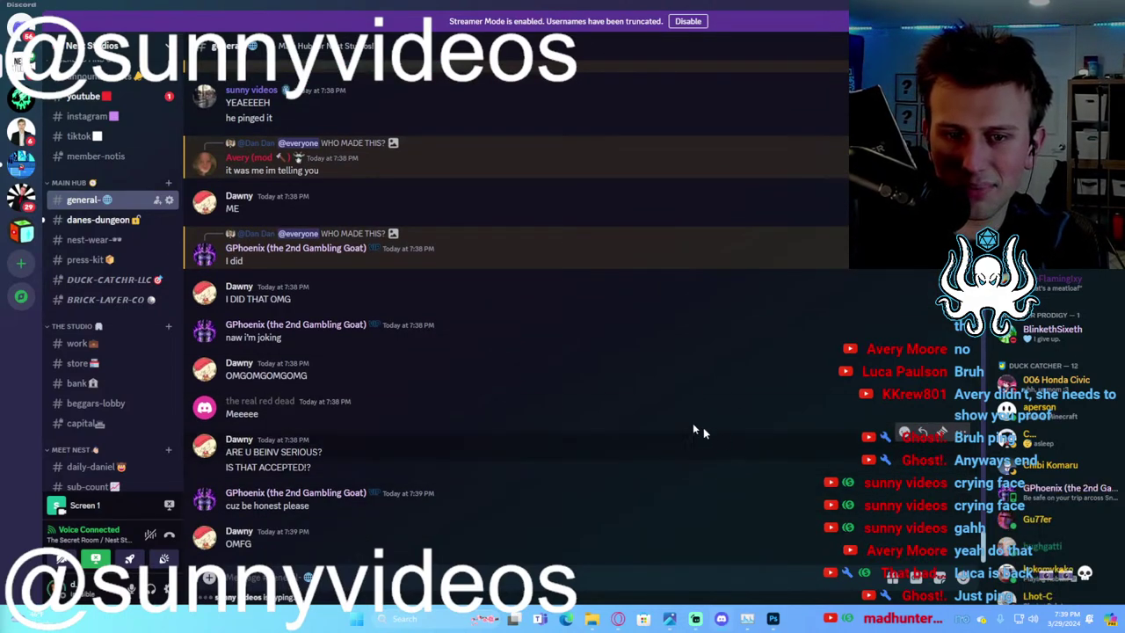
# Start a reply to a member's message and trim the end of the draft
pyautogui.click(923, 433)
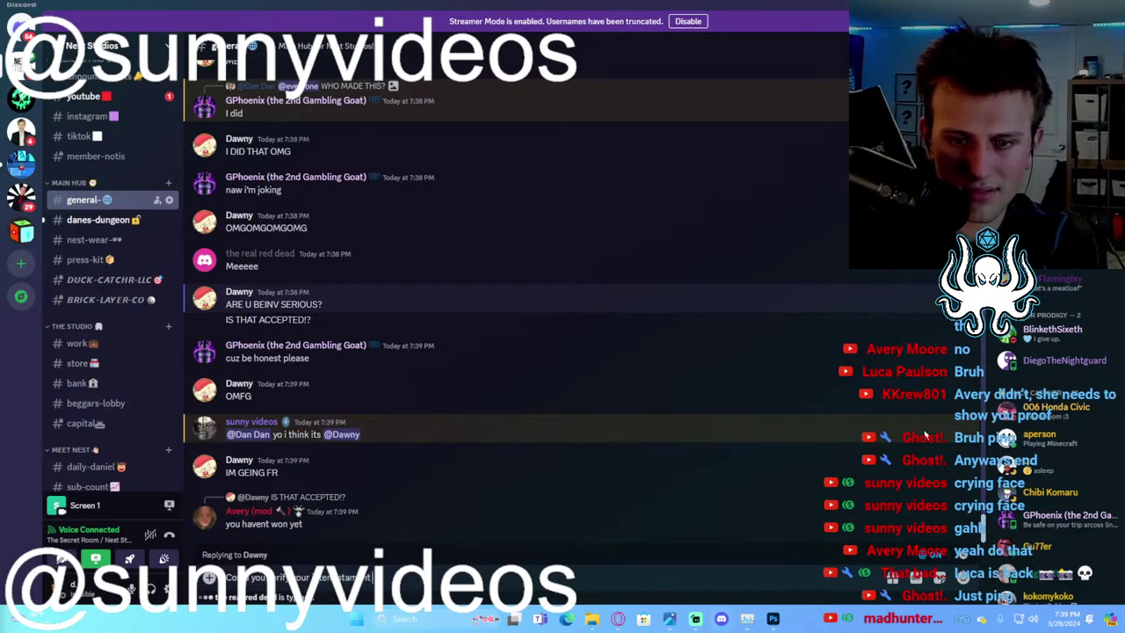
pyautogui.press('BackSpace')
pyautogui.press('BackSpace')
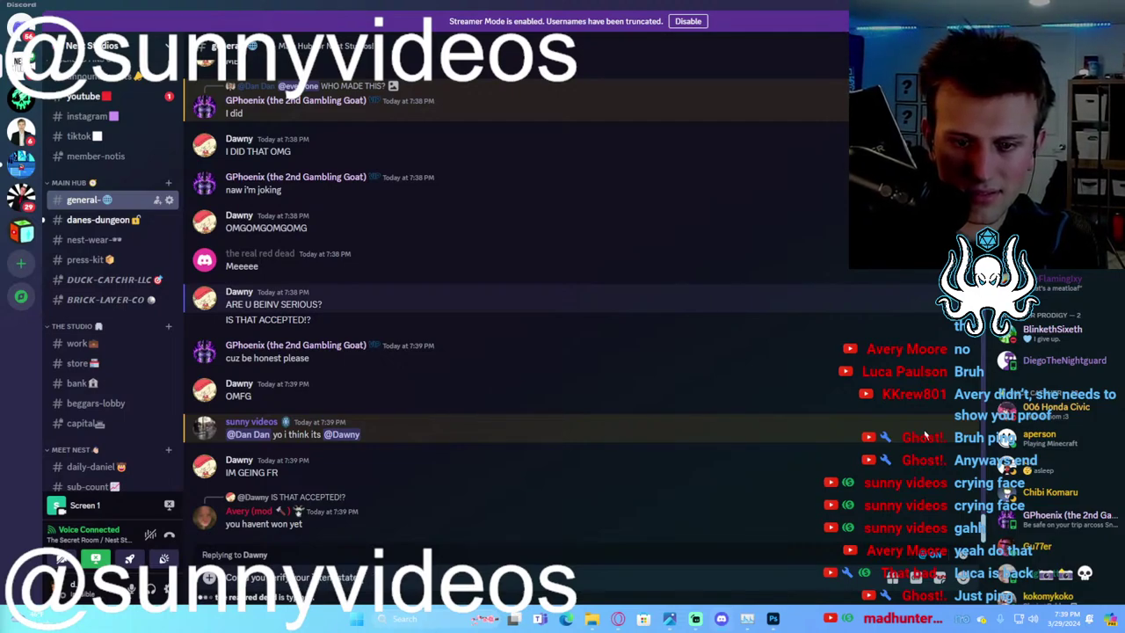
pyautogui.press('BackSpace')
pyautogui.press('BackSpace')
pyautogui.press('BackSpace')
pyautogui.press('BackSpace')
pyautogui.press('BackSpace')
pyautogui.press('BackSpace')
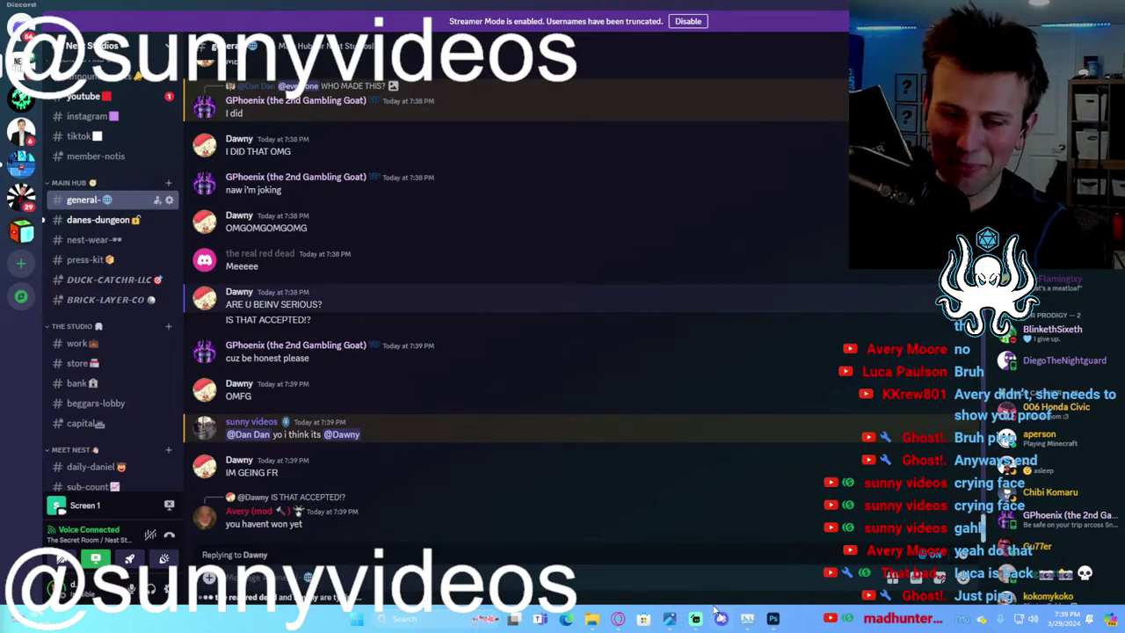
# Bring the Google Forms window forward and scroll through its contents
pyautogui.click(655, 554)
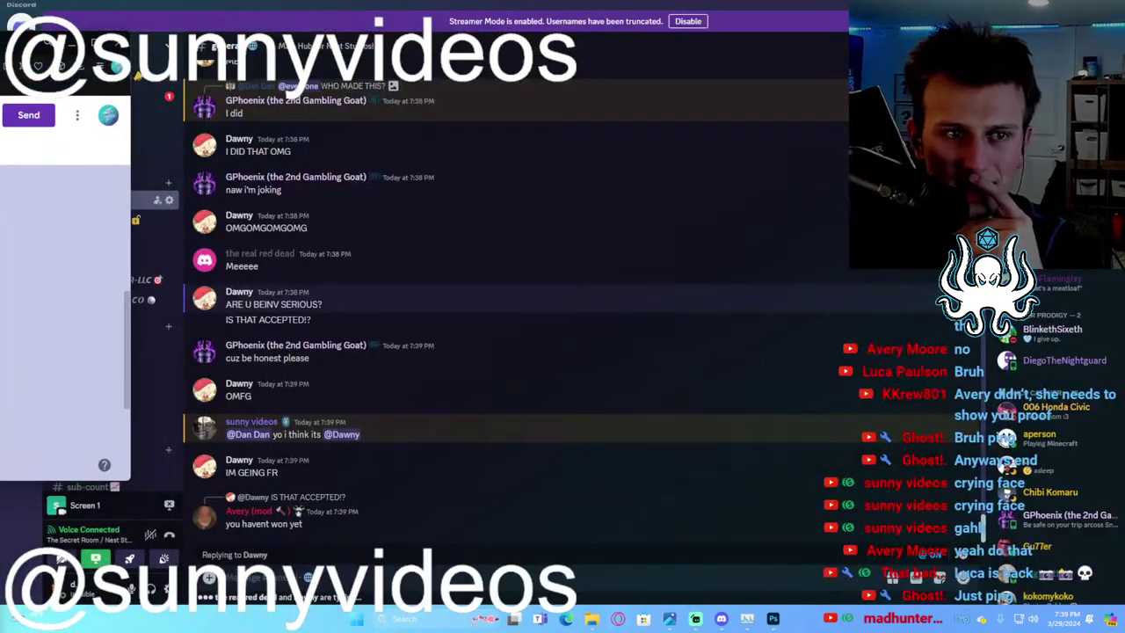
pyautogui.scroll(-5, 151, 300)
pyautogui.scroll(6, 152, 300)
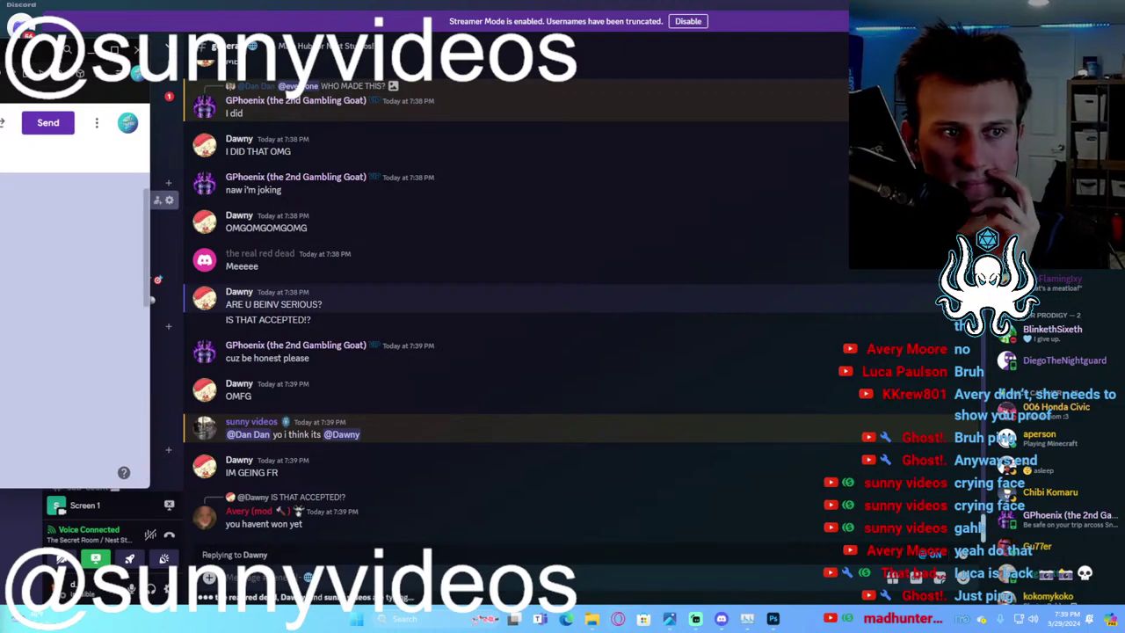
pyautogui.scroll(-6, 151, 300)
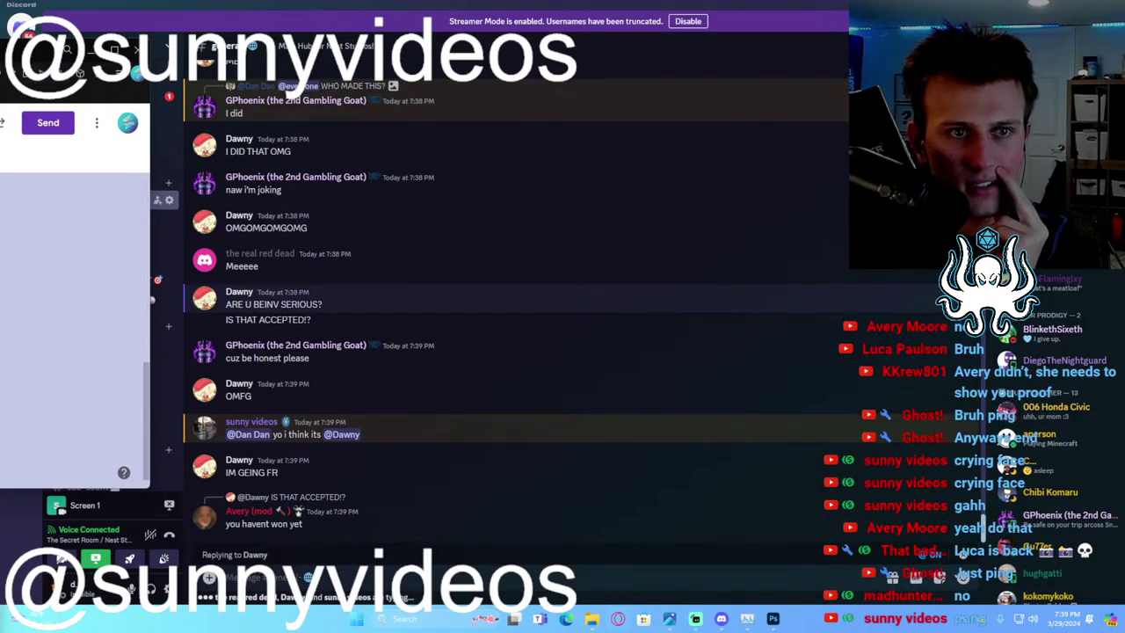
pyautogui.moveTo(151, 300); pyautogui.dragTo(106, 311)
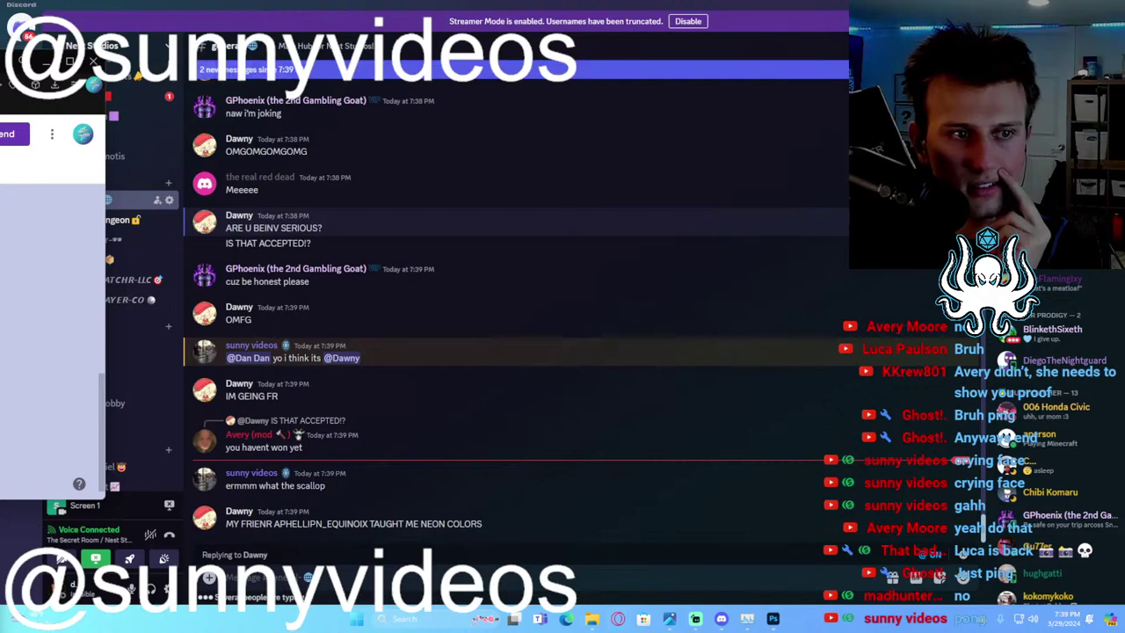
# Back in Discord, highlight the artist name in the neon colours message, then clear the selection
pyautogui.click(349, 553)
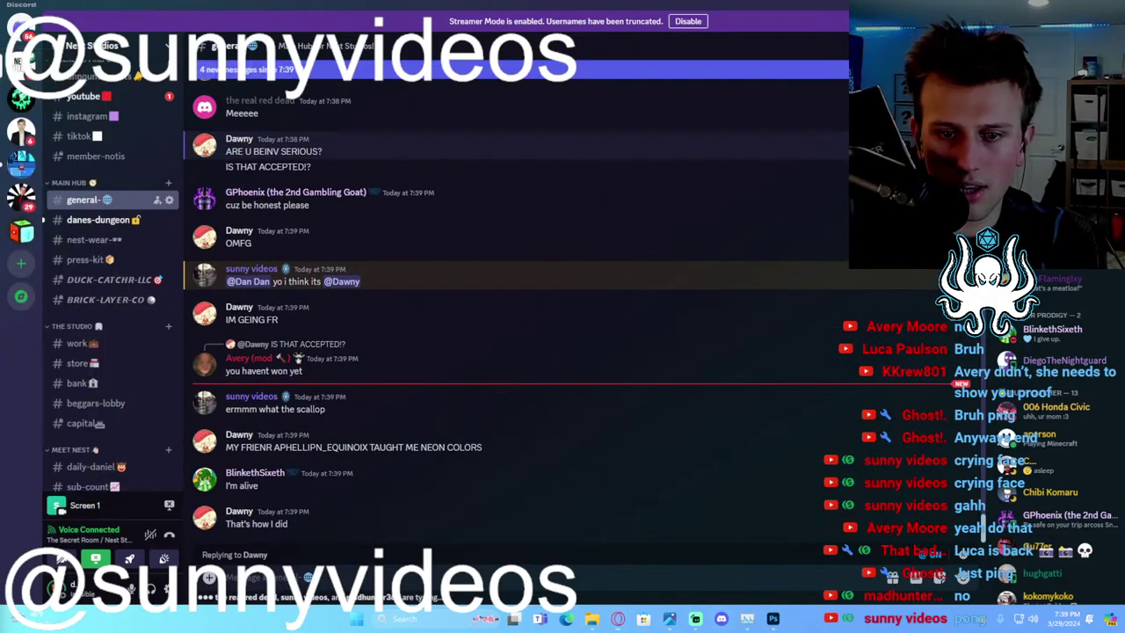
pyautogui.moveTo(341, 447); pyautogui.dragTo(272, 447)
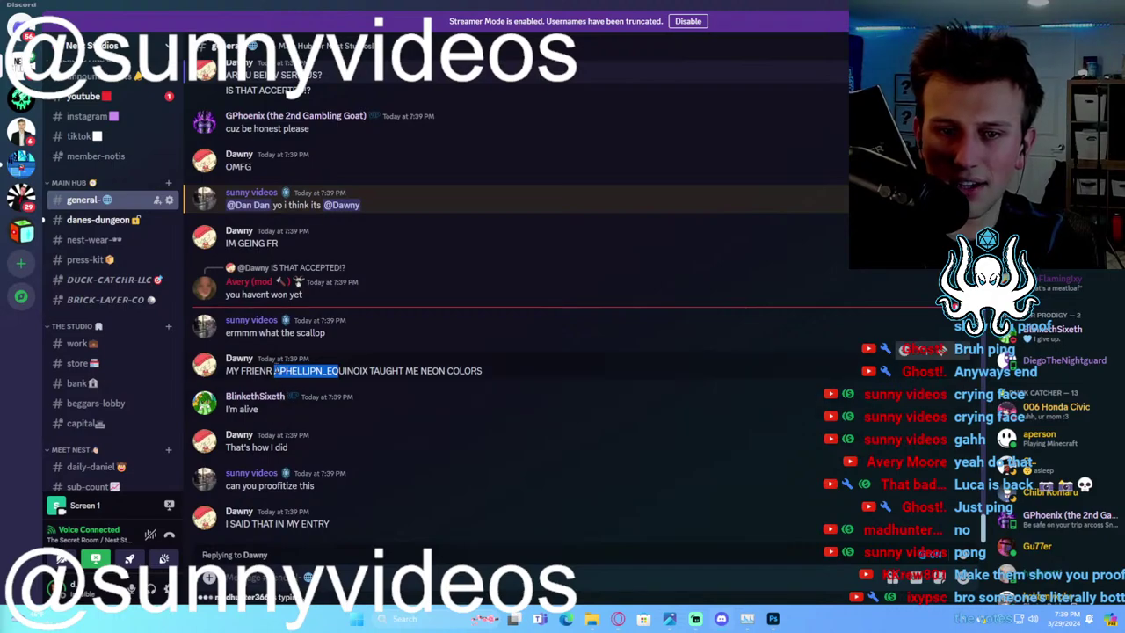
pyautogui.moveTo(274, 371); pyautogui.dragTo(372, 333)
pyautogui.click(392, 335)
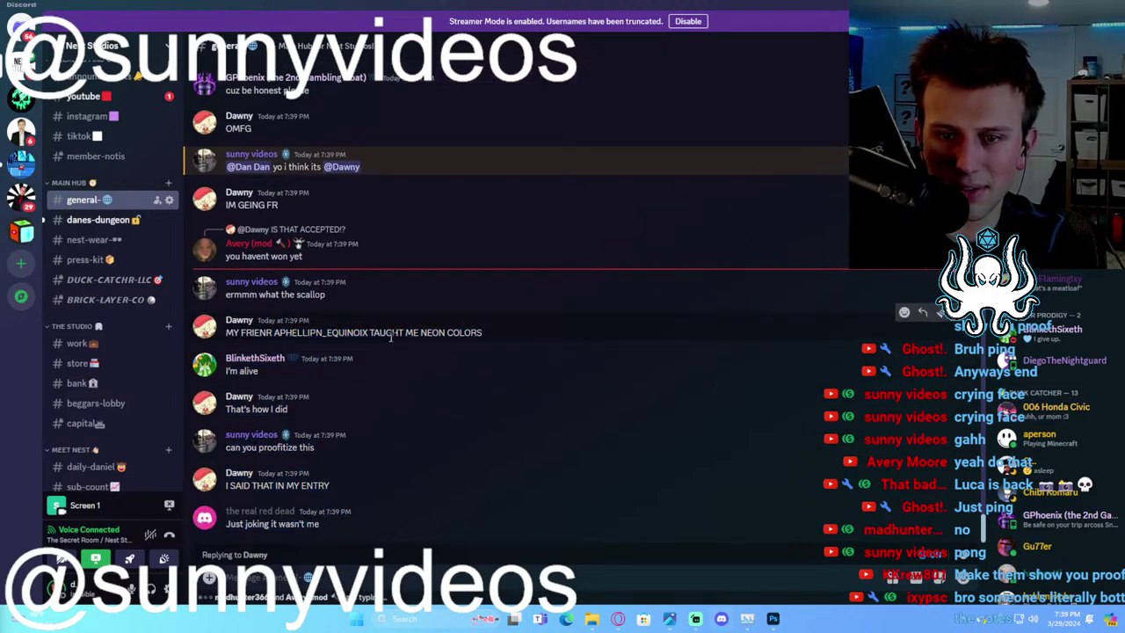
pyautogui.click(21, 299)
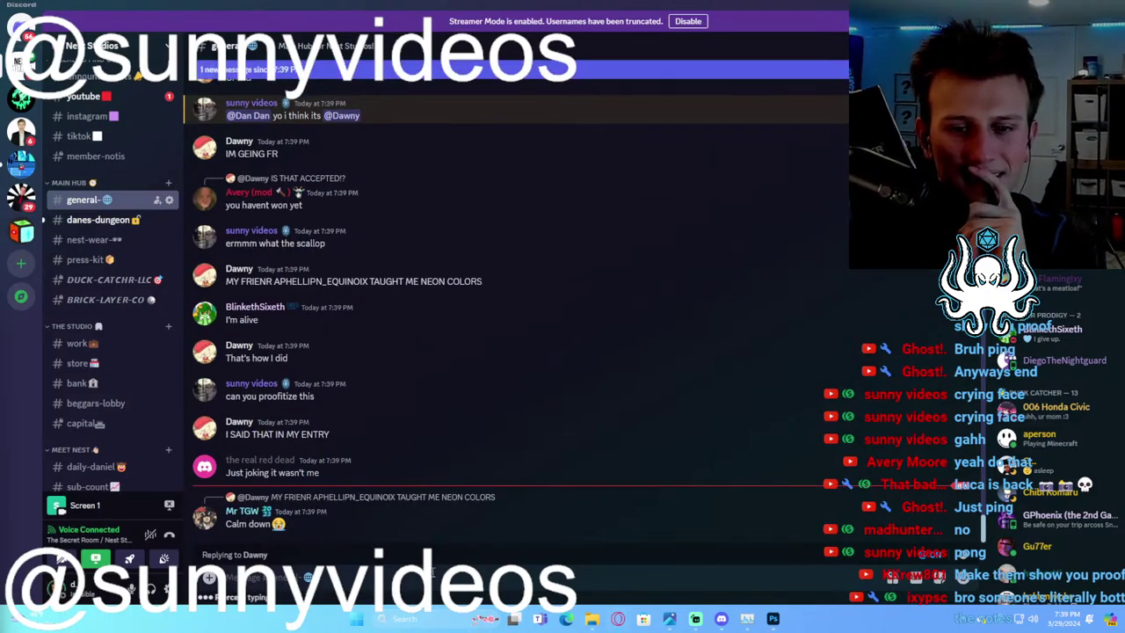
# Cancel the pending reply and briefly view the message author's profile card
pyautogui.moveTo(618, 620)
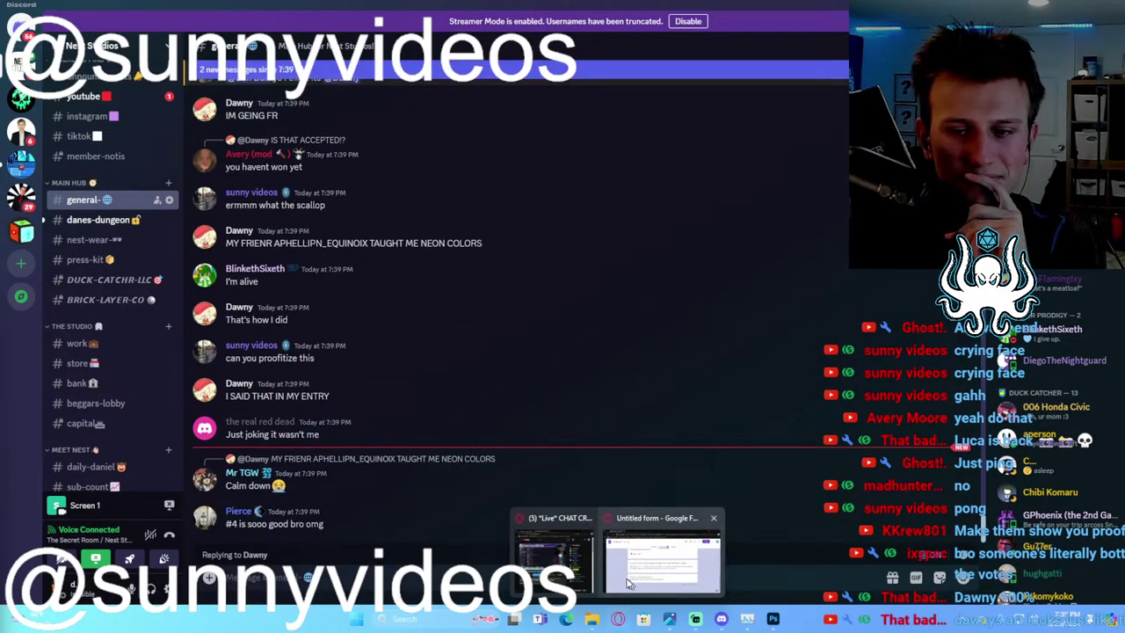
pyautogui.moveTo(620, 580)
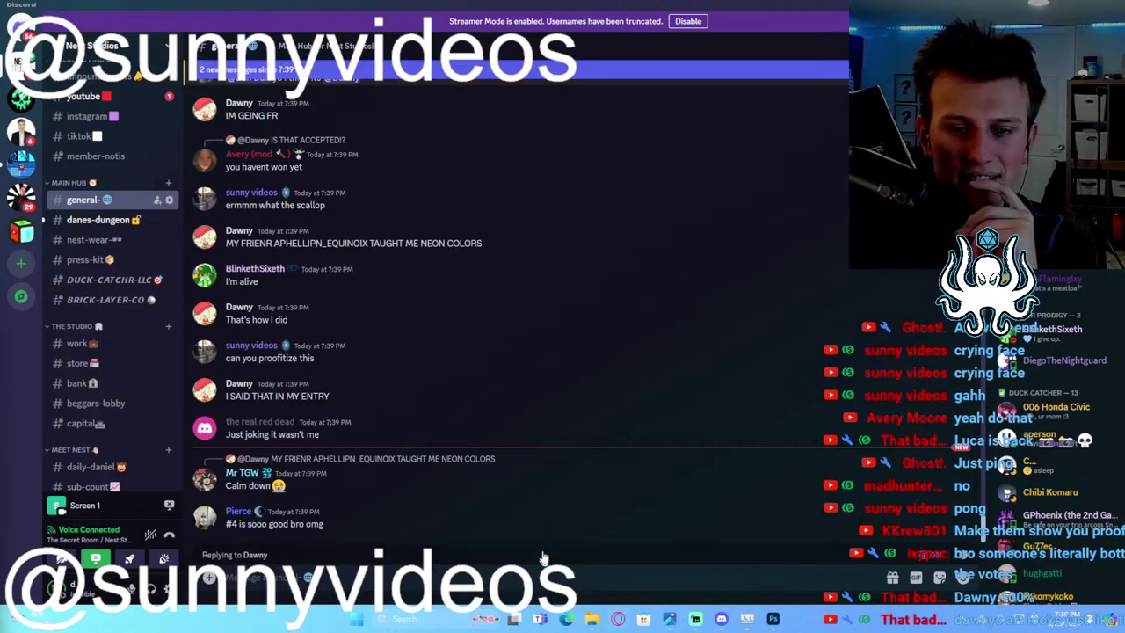
pyautogui.press('Escape')
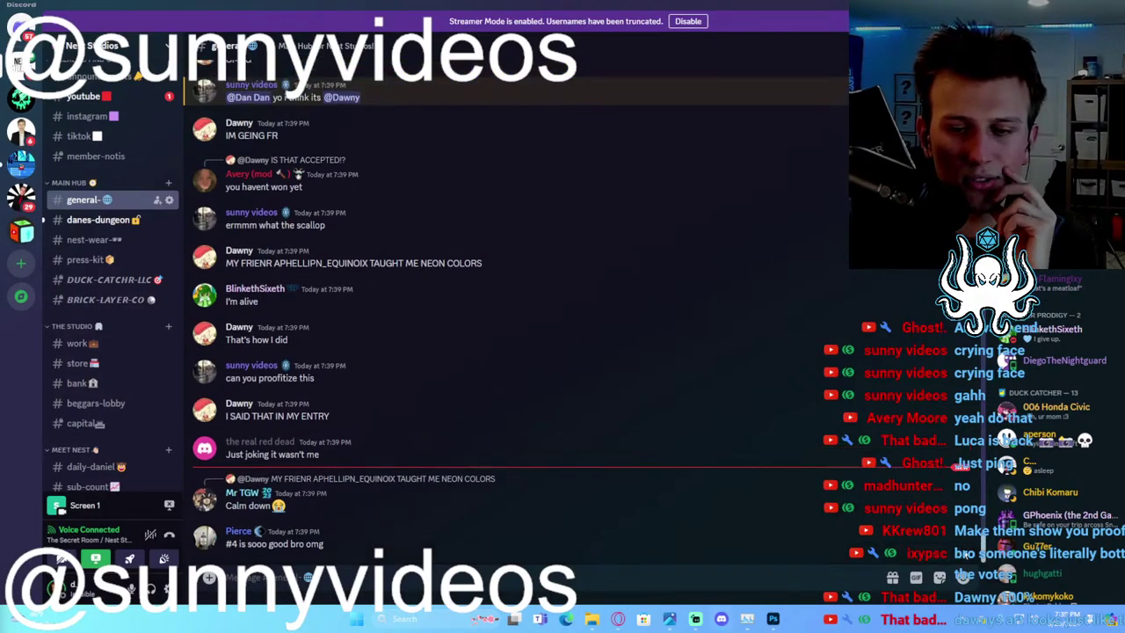
pyautogui.click(236, 406)
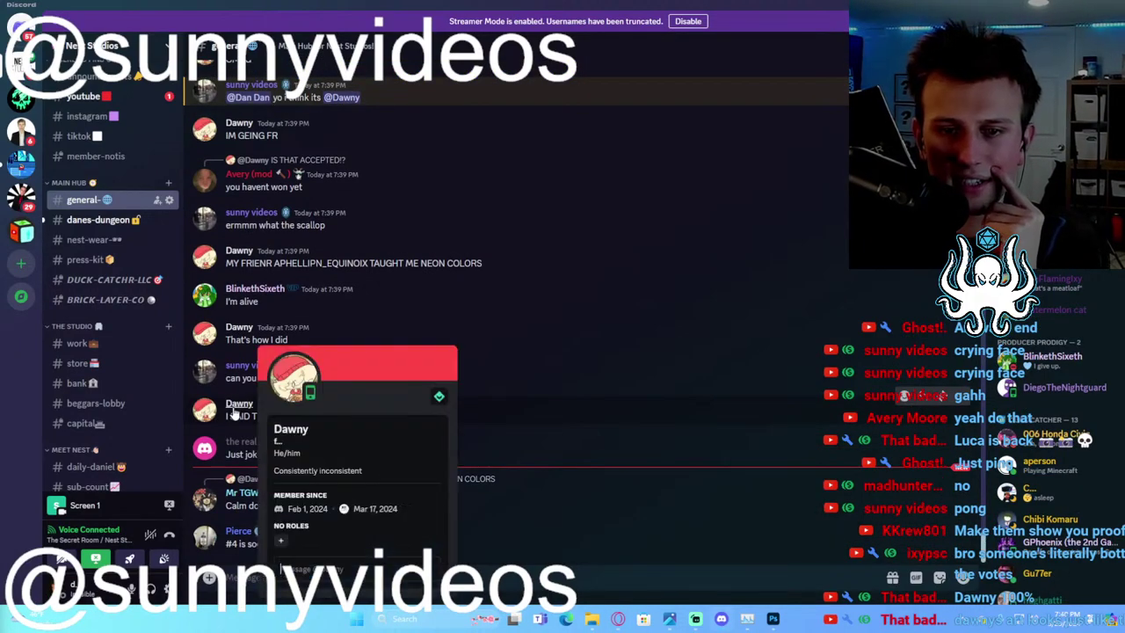
pyautogui.click(392, 303)
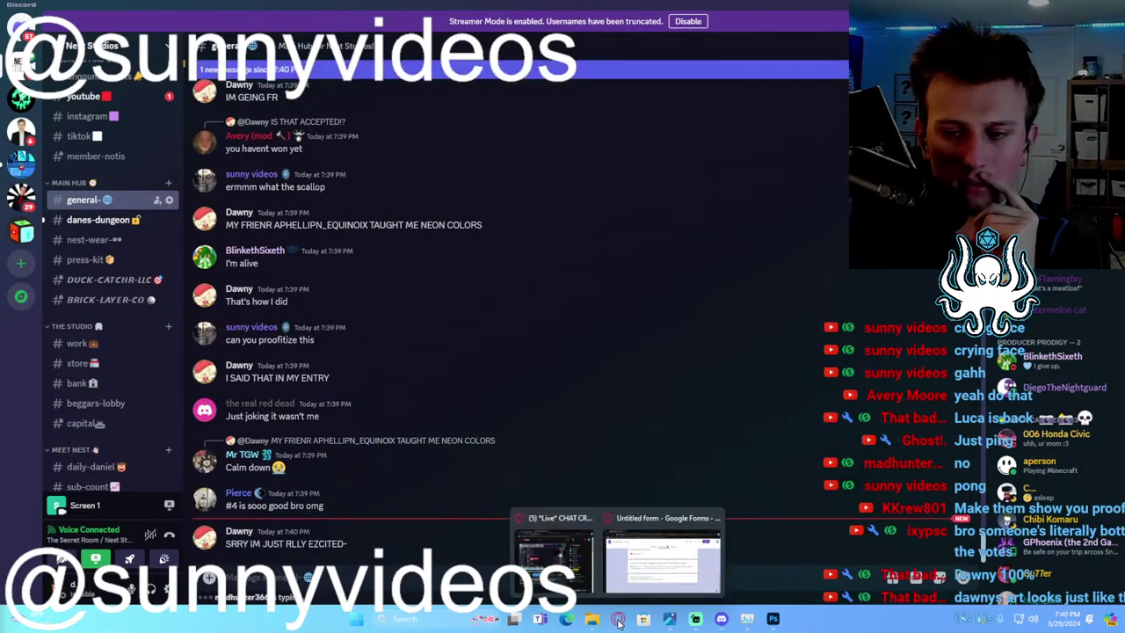
# Glance at Photoshop, then scroll Discord's general channel to the Nest Studios image post
pyautogui.click(721, 622)
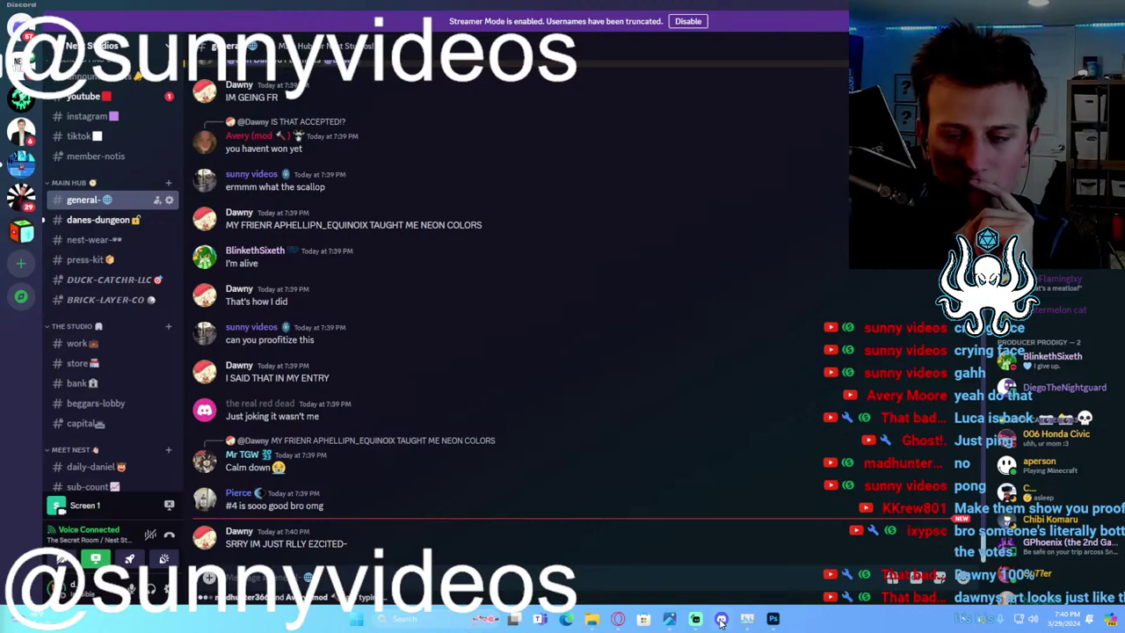
pyautogui.click(720, 621)
pyautogui.click(721, 622)
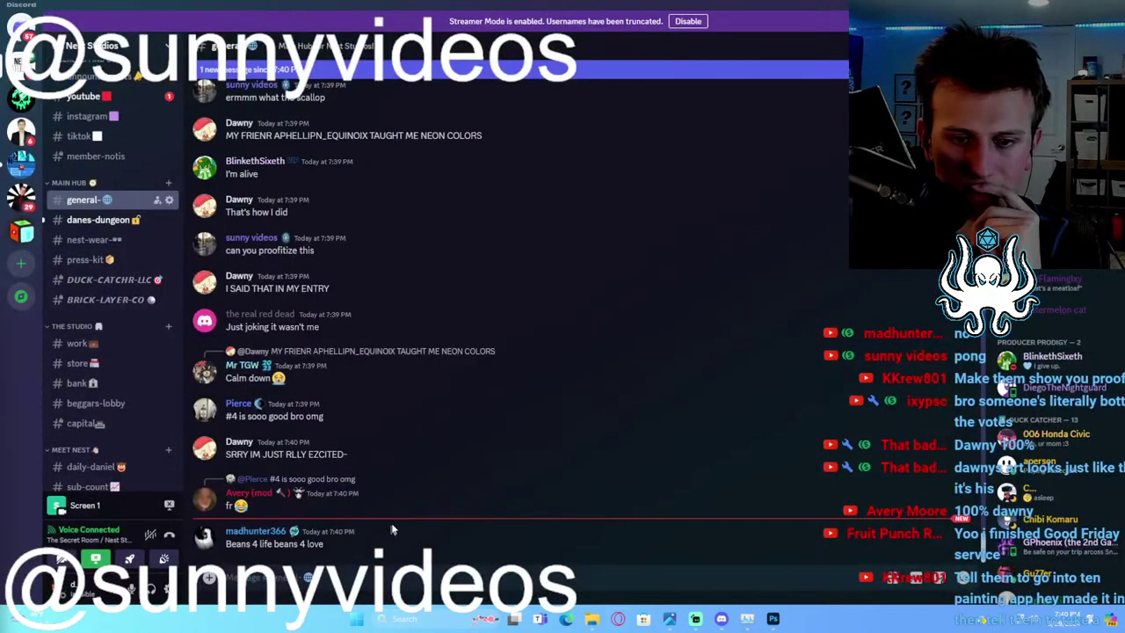
pyautogui.scroll(-3, 94, 326)
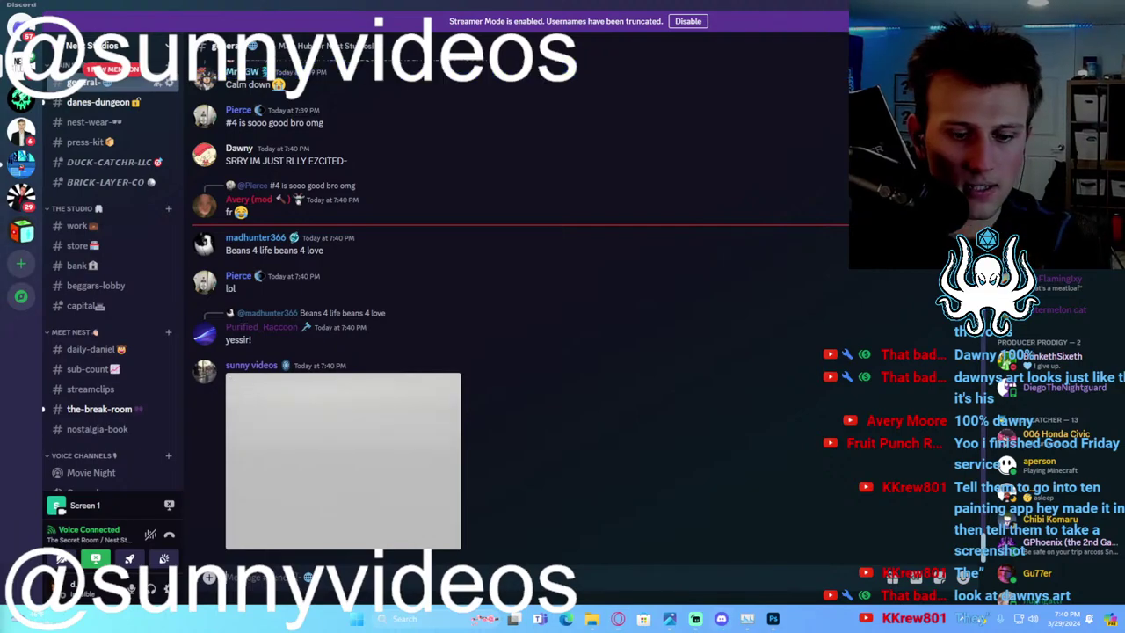
pyautogui.scroll(5, 437, 324)
pyautogui.scroll(-5, 437, 323)
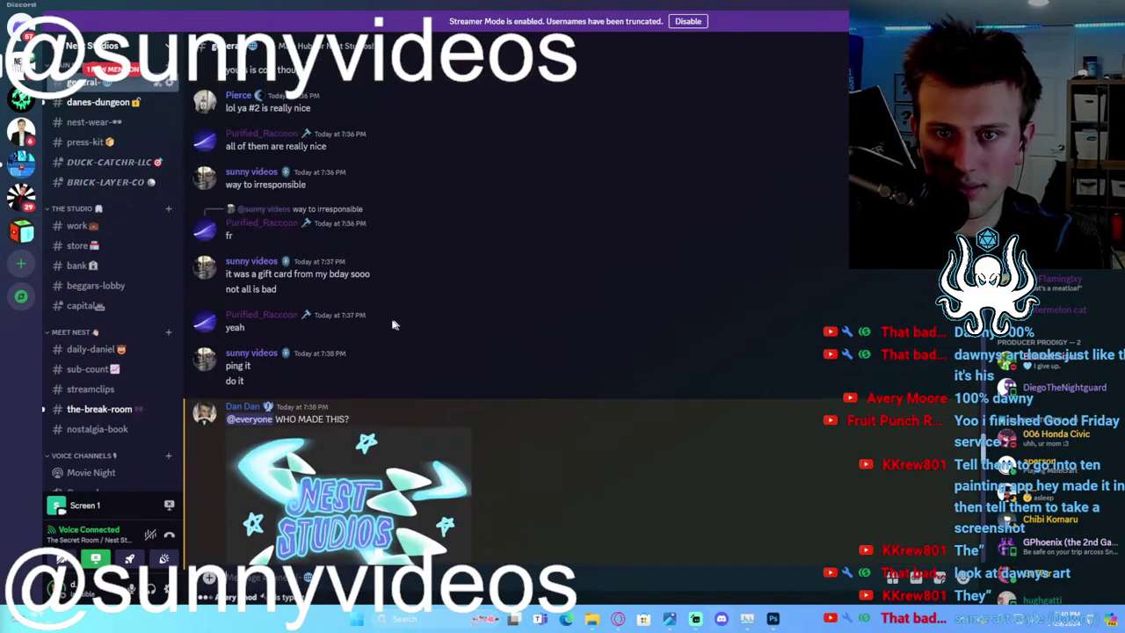
# View the Nest Studios design image enlarged, then close it
pyautogui.click(324, 441)
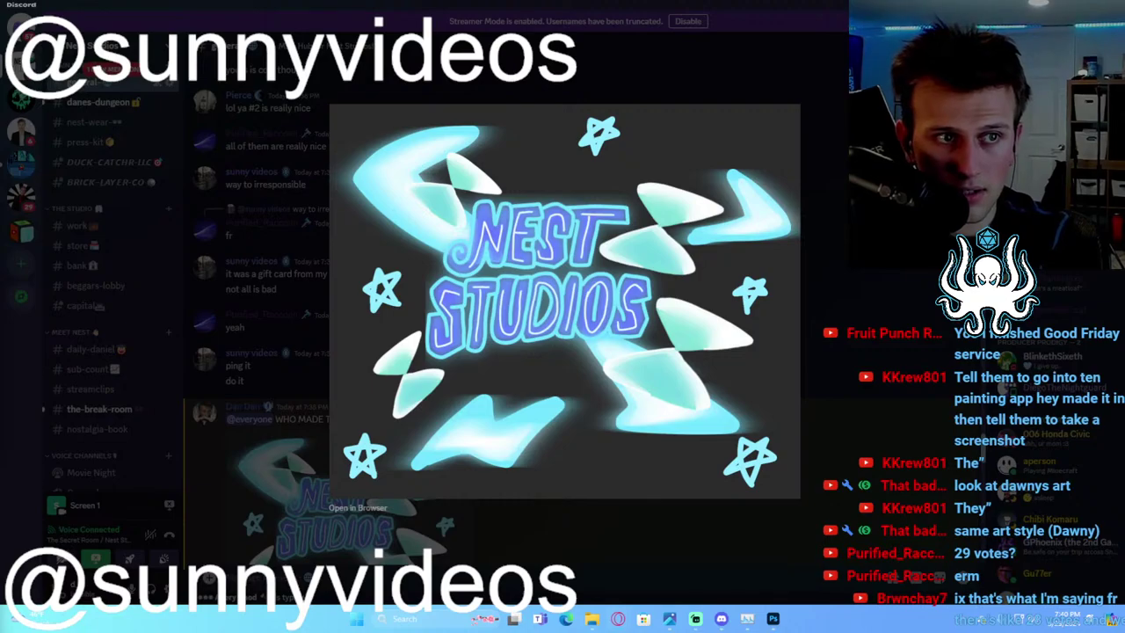
pyautogui.click(838, 249)
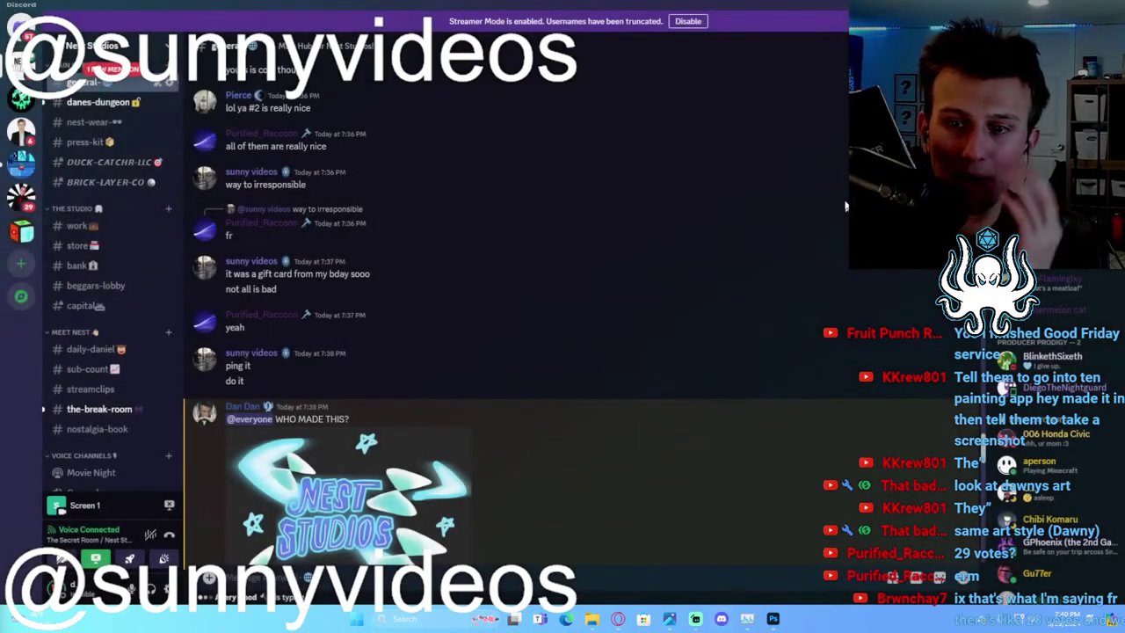
pyautogui.scroll(-10, 574, 272)
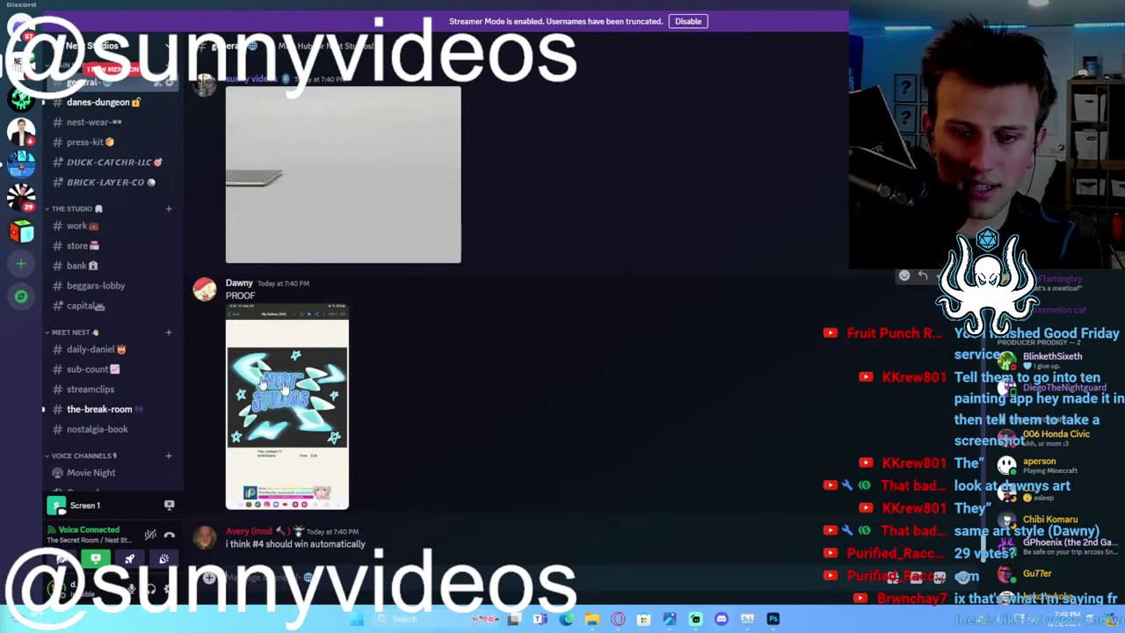
# Inspect the PROOF gallery screenshot up close, then post 'uhhh chat is this guy being for real?'
pyautogui.click(287, 404)
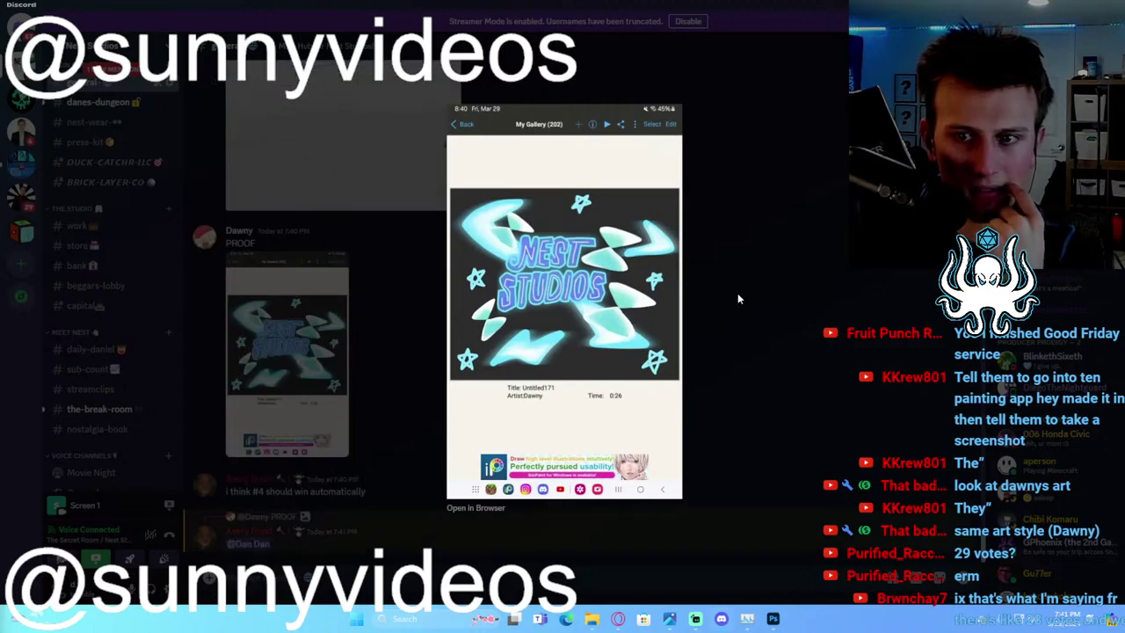
pyautogui.click(738, 293)
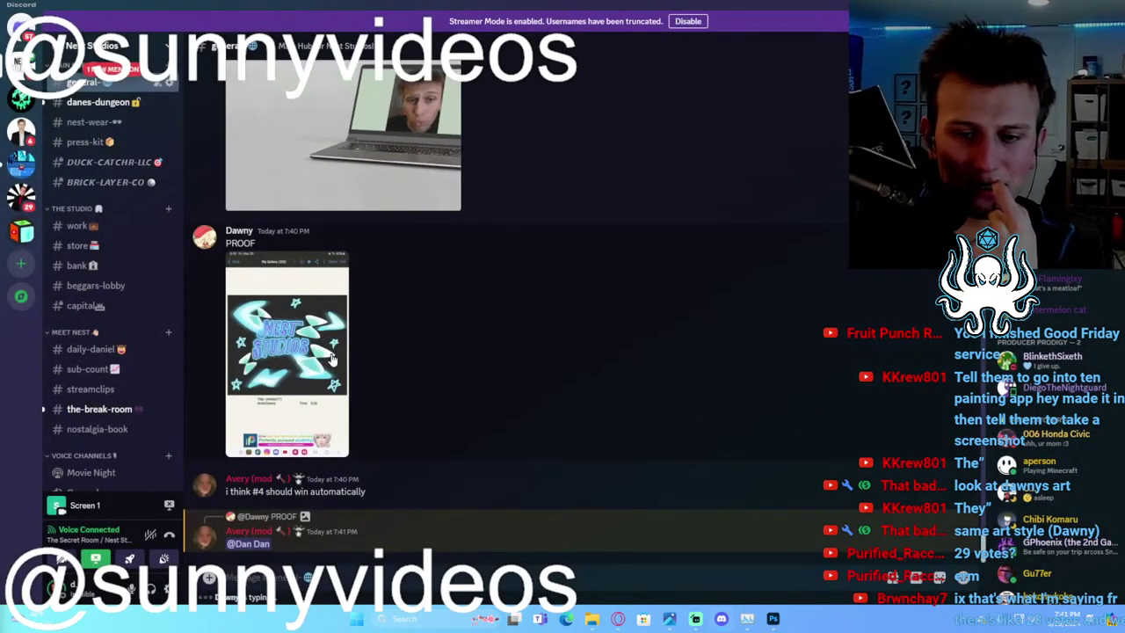
pyautogui.click(269, 351)
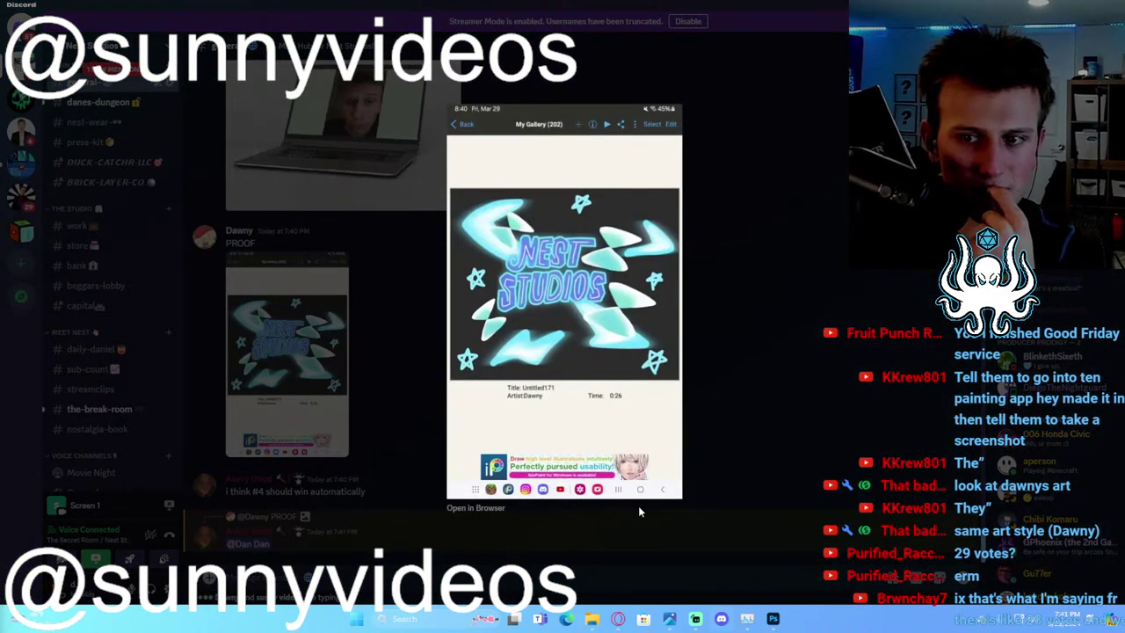
pyautogui.click(508, 539)
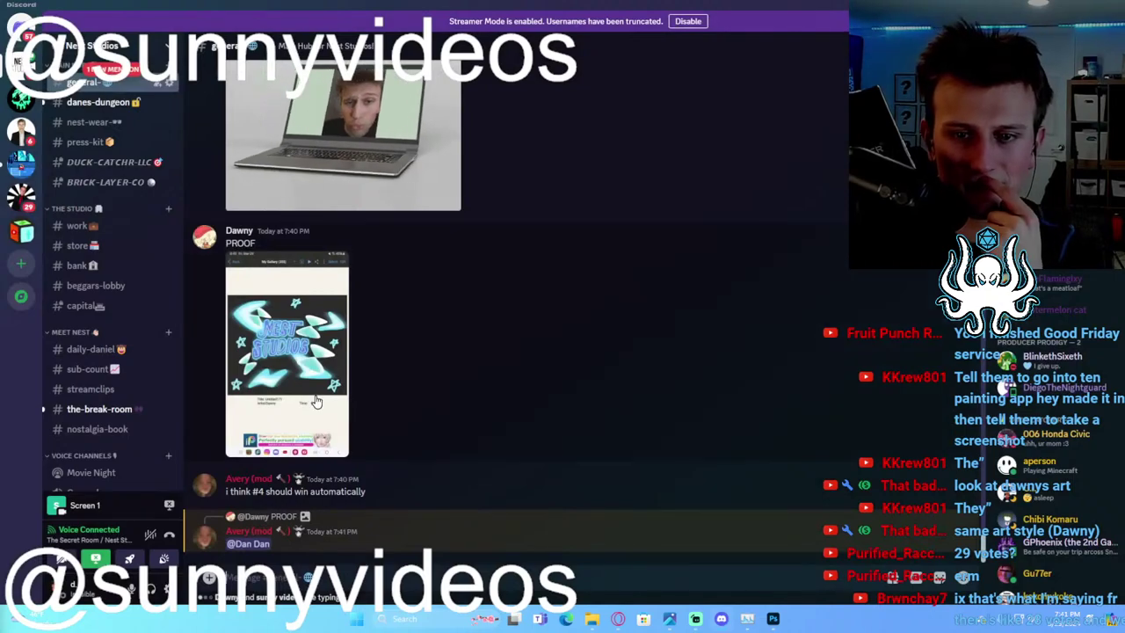
pyautogui.click(269, 351)
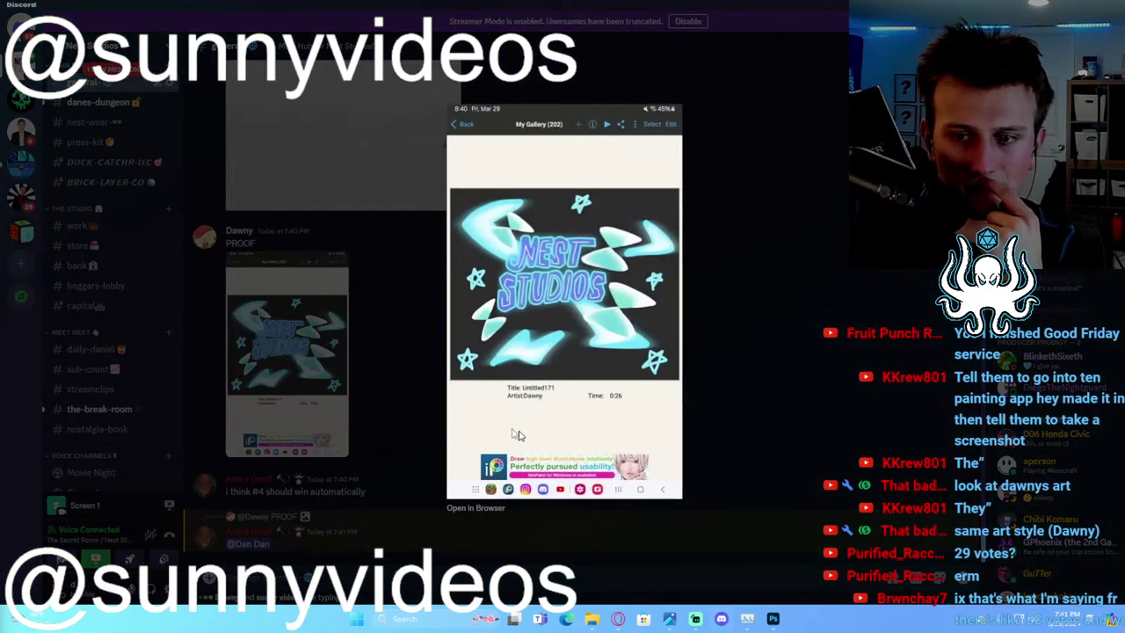
pyautogui.click(696, 453)
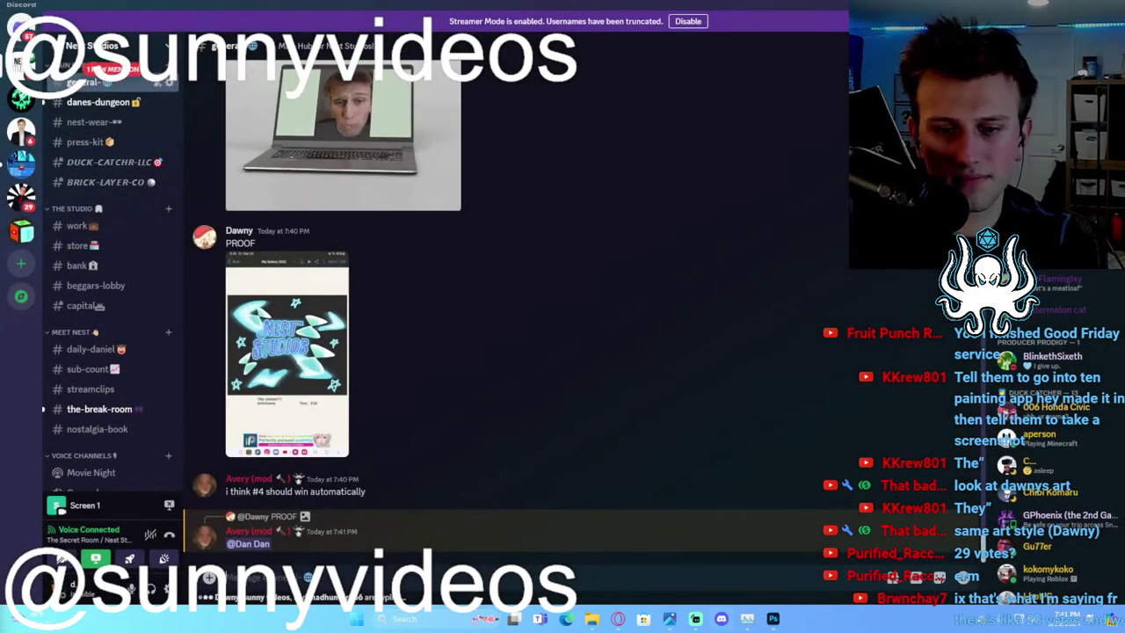
pyautogui.press('Return')
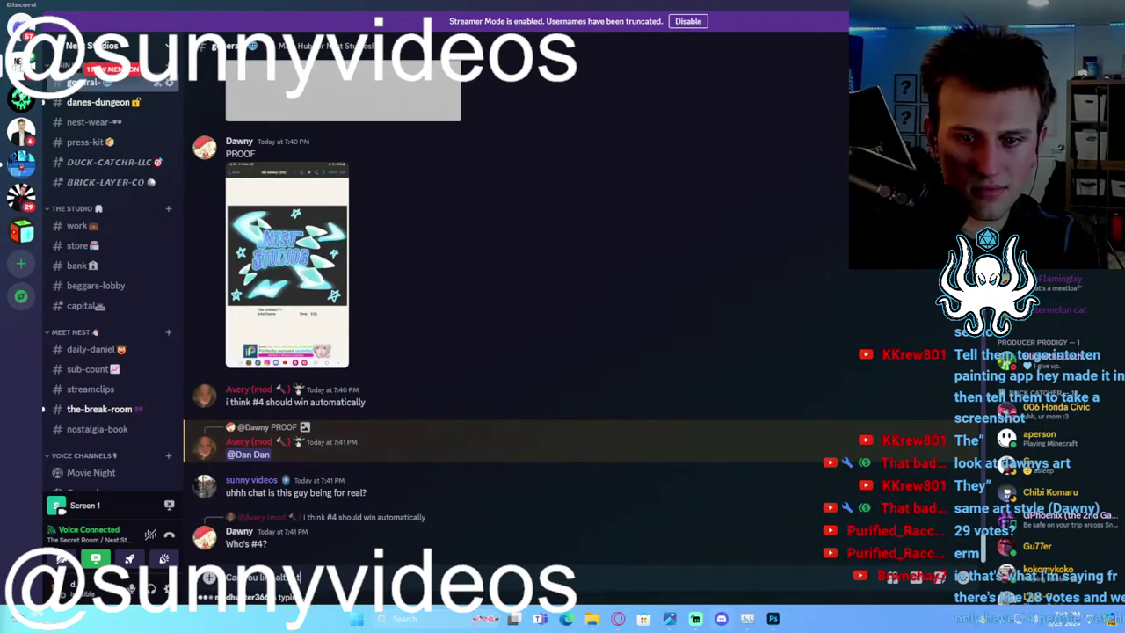
# Send the reply 'mmmmmmmm ermkayyy' in the general channel
pyautogui.press('BackSpace')
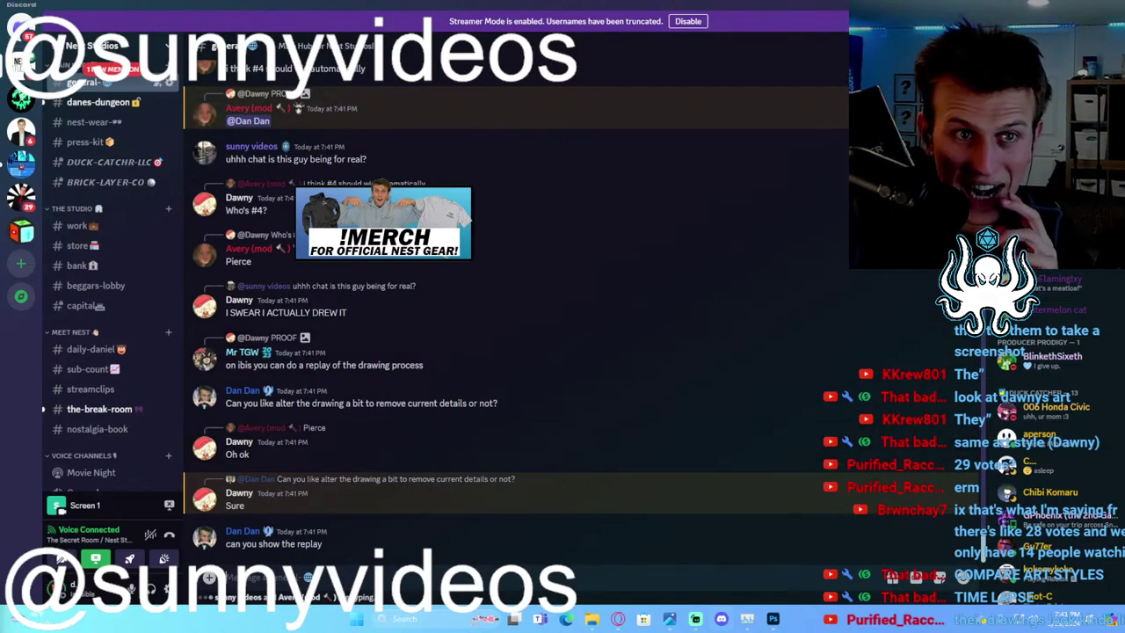
pyautogui.press('Return')
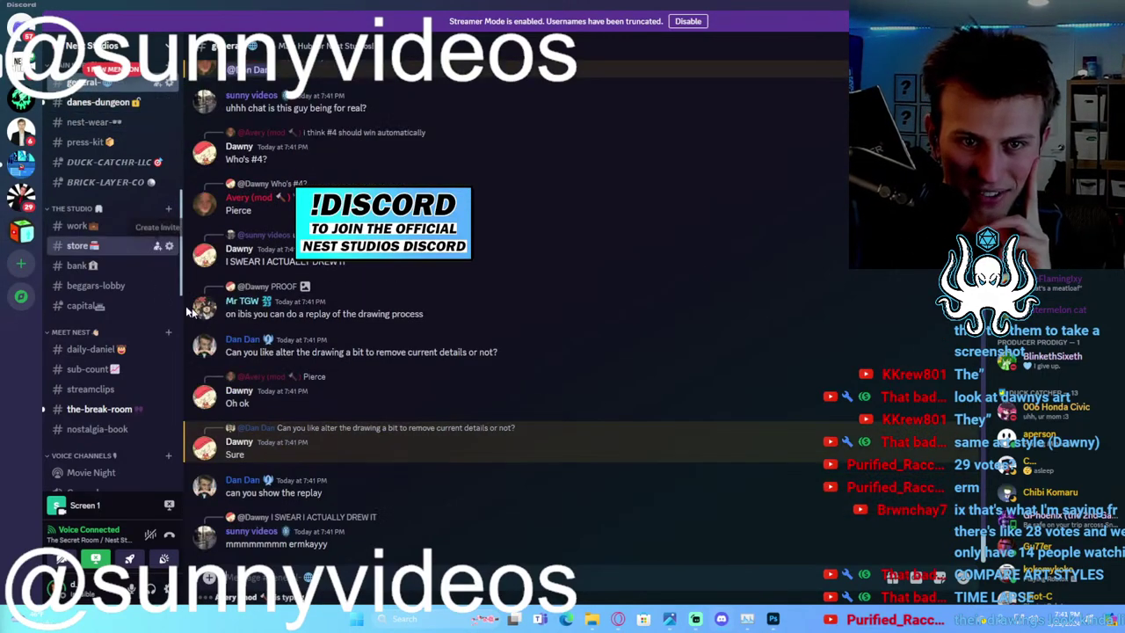
pyautogui.moveTo(623, 626)
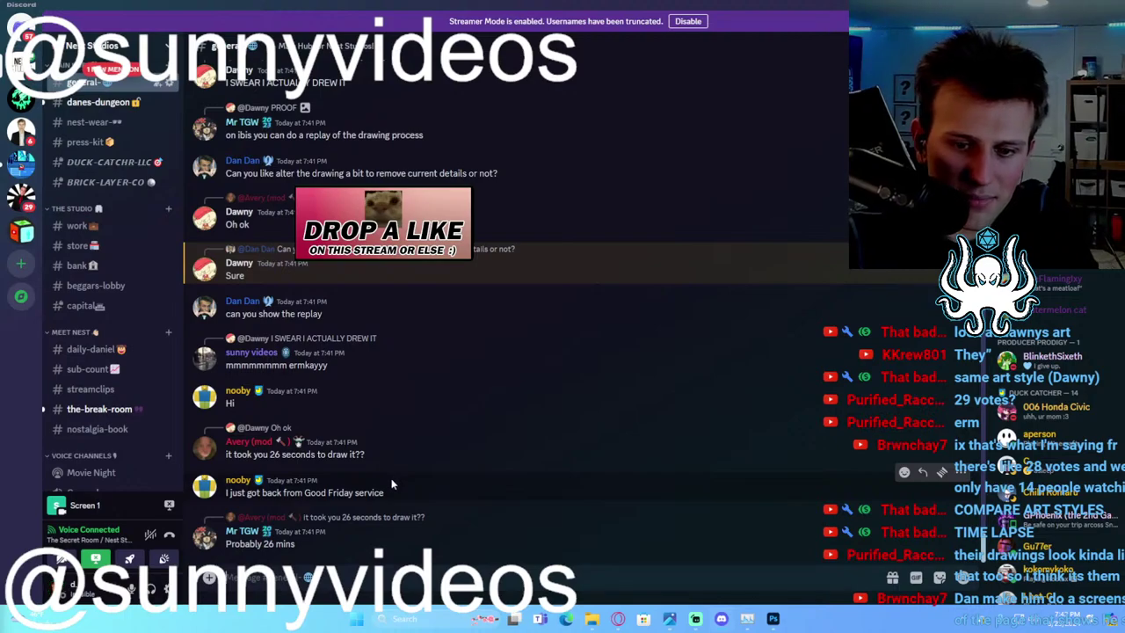
# Enlarge the artist's proof drawing to examine it, then close the viewer
pyautogui.scroll(8, 392, 480)
pyautogui.click(319, 330)
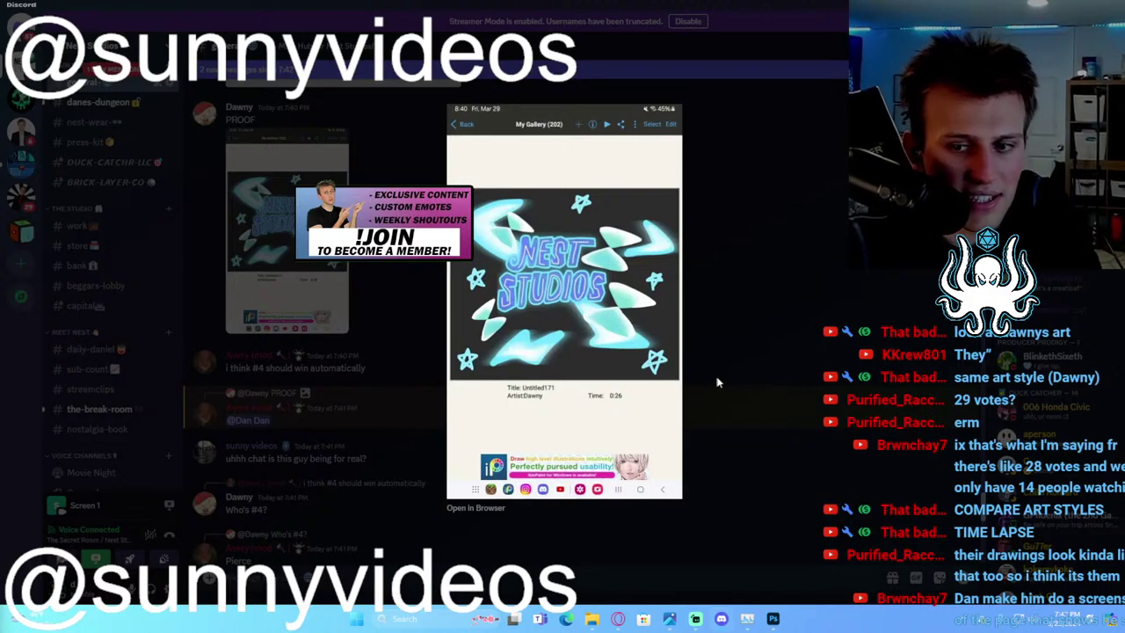
pyautogui.click(772, 370)
pyautogui.scroll(-10, 546, 462)
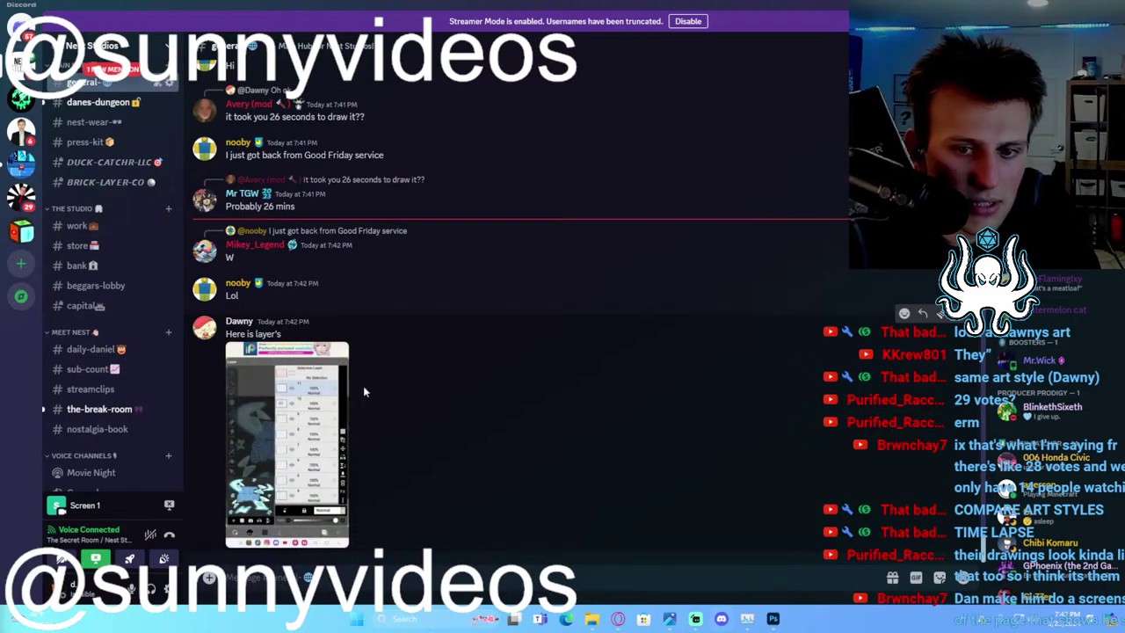
# View the layers screenshot, reply 'real', and check The Secret Room video grid before returning to Photoshop
pyautogui.click(326, 395)
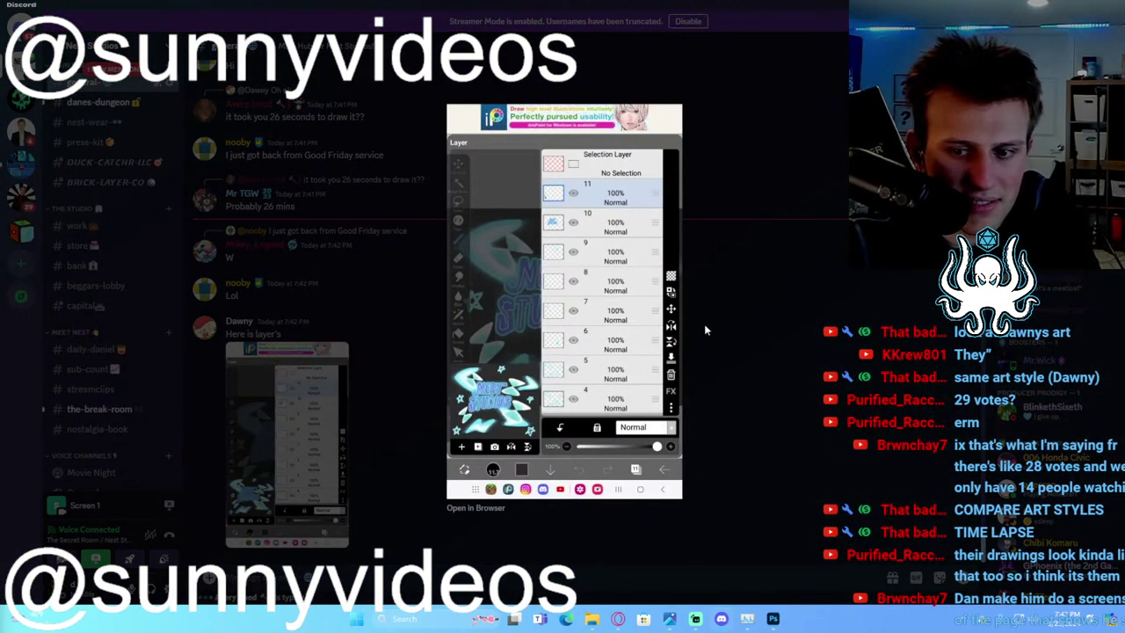
pyautogui.click(705, 324)
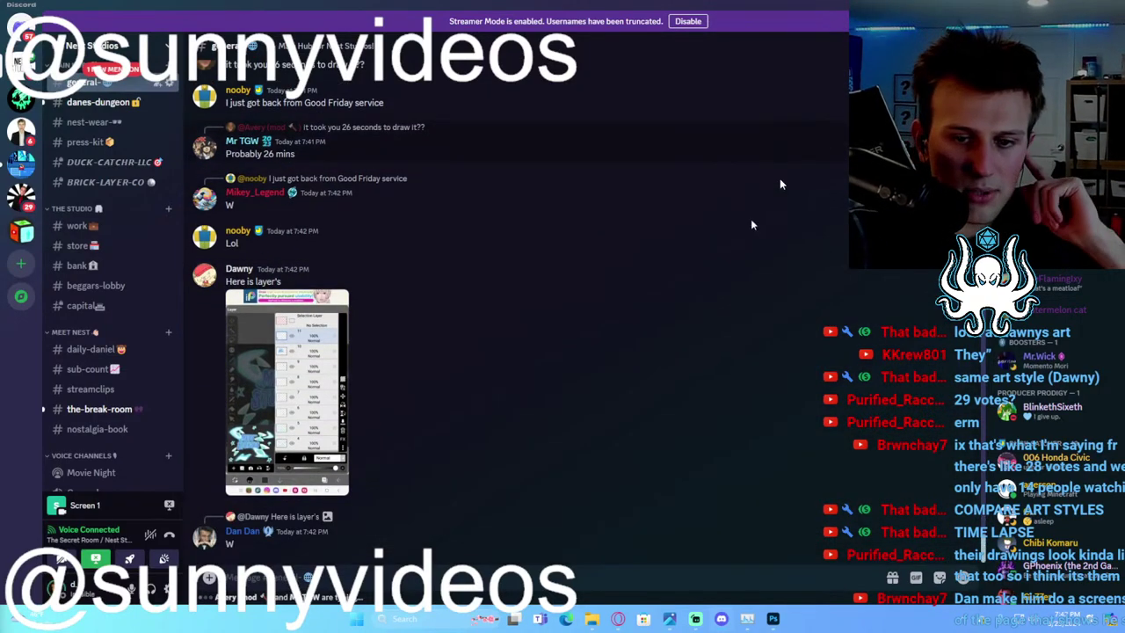
pyautogui.write('real')
pyautogui.press('Return')
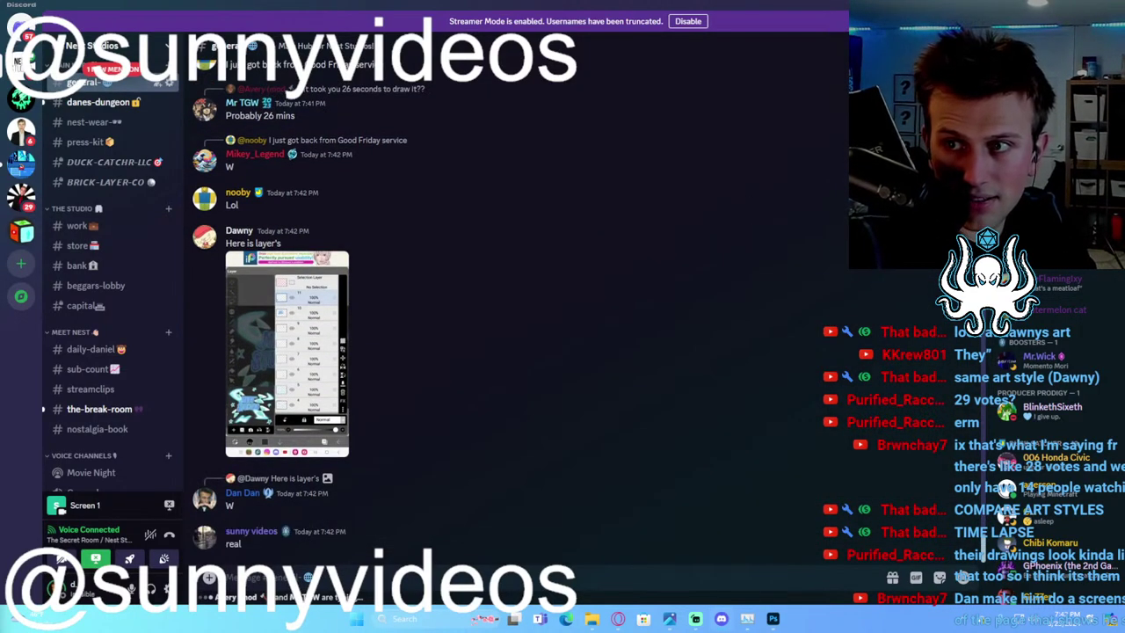
pyautogui.click(88, 539)
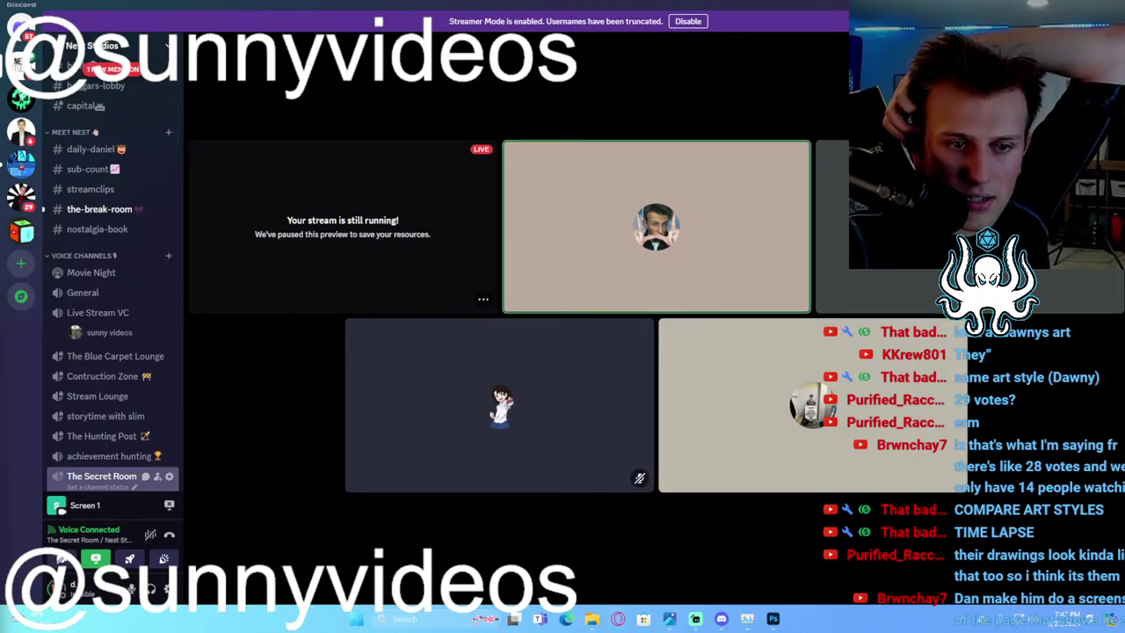
pyautogui.hotkey('alt', 'Tab')
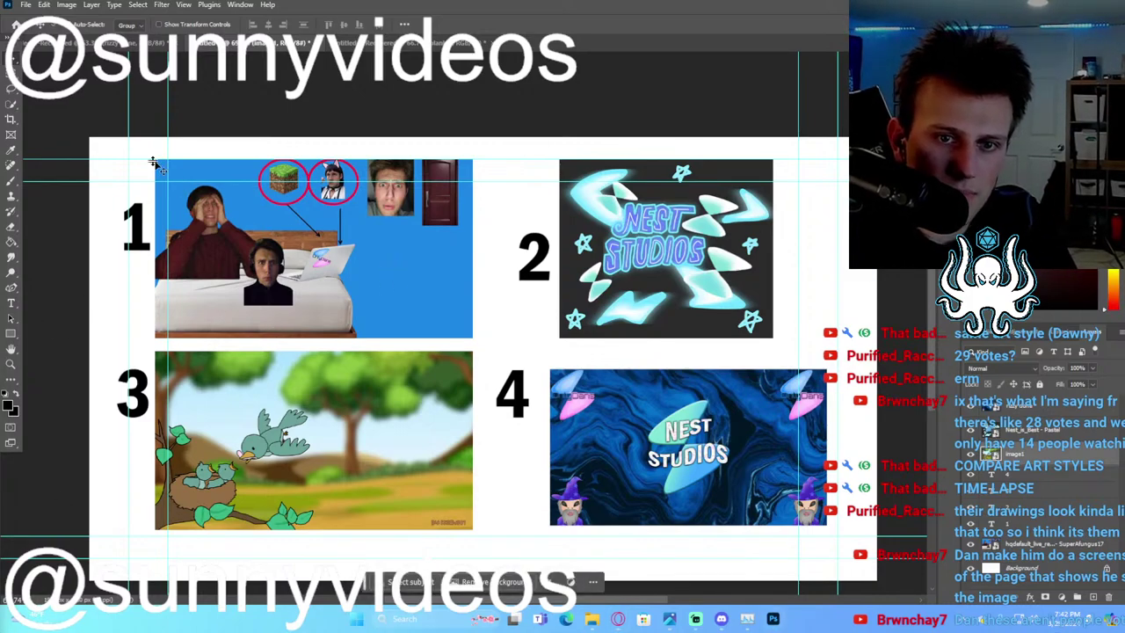
# Delete thumbnails 1 and 3 and move designs 2 and 4 with their labels into a row
pyautogui.press('Delete')
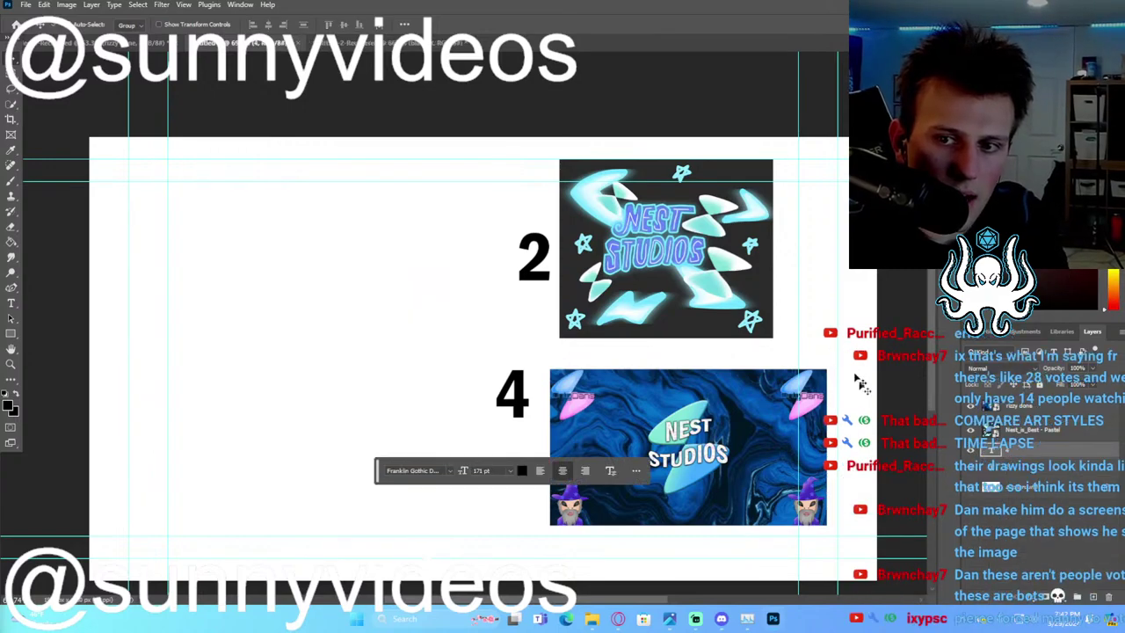
pyautogui.moveTo(432, 211); pyautogui.dragTo(475, 370)
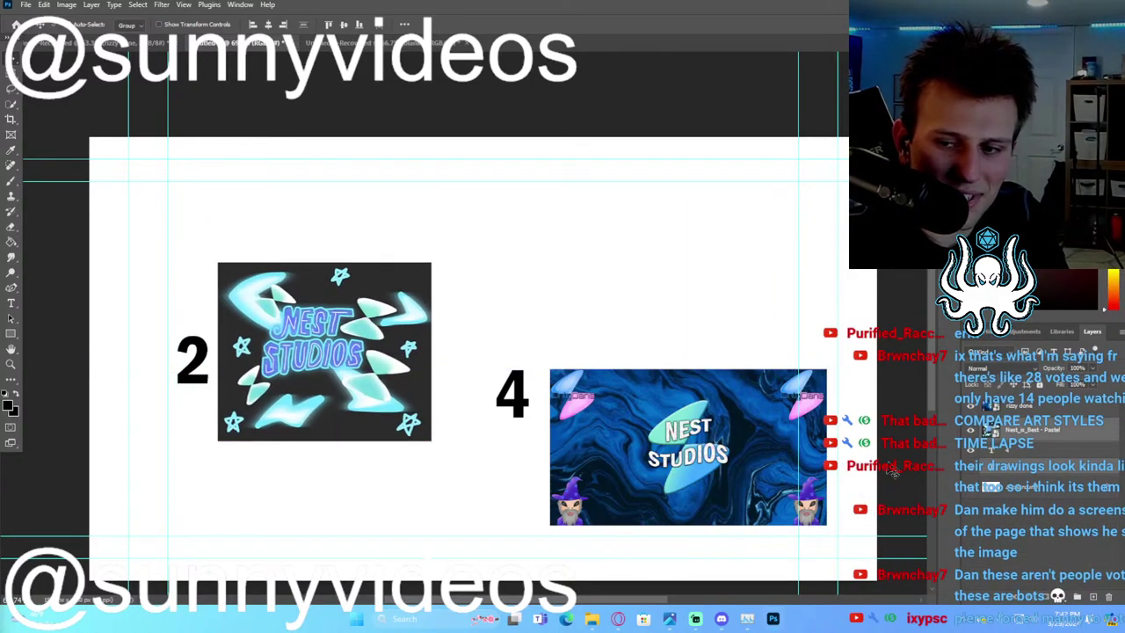
pyautogui.moveTo(464, 381); pyautogui.dragTo(440, 298)
pyautogui.press('z')
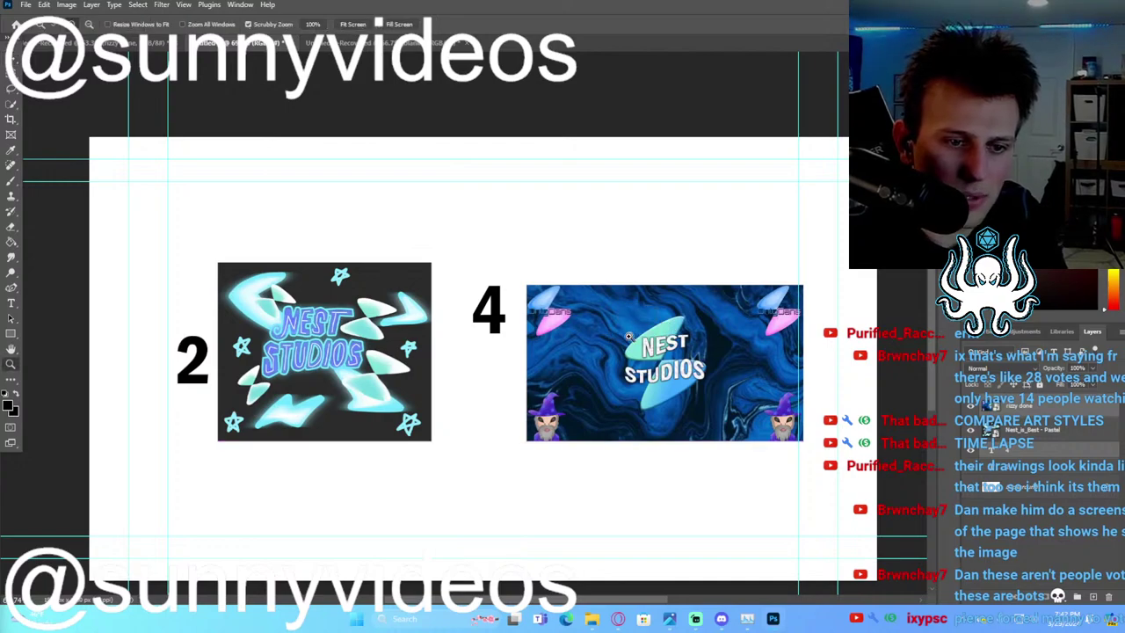
pyautogui.moveTo(630, 337)
pyautogui.mouseDown()
pyautogui.moveTo(651, 338)
pyautogui.moveTo(635, 339)
pyautogui.mouseUp()
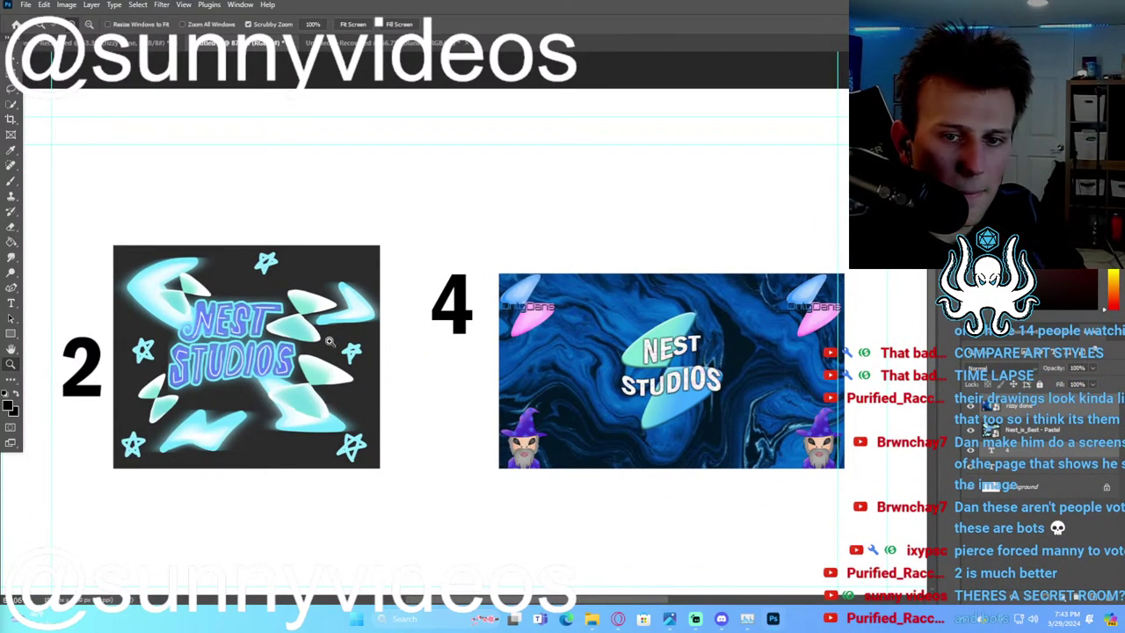
pyautogui.moveTo(227, 376); pyautogui.dragTo(156, 272)
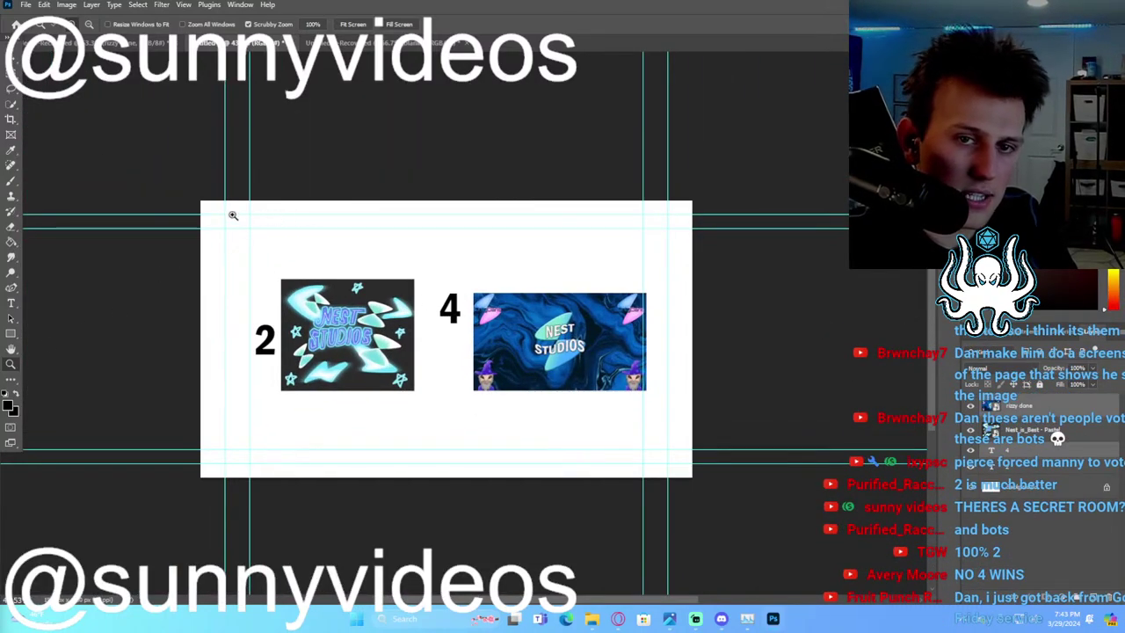
# Undo a stray nudge of design 4 and zoom in on the two finalists
pyautogui.press('v')
pyautogui.moveTo(465, 308); pyautogui.dragTo(448, 341)
pyautogui.hotkey('ctrl', 'z')
pyautogui.press('z')
pyautogui.moveTo(327, 385); pyautogui.dragTo(349, 368)
pyautogui.moveTo(481, 570); pyautogui.dragTo(499, 434)
pyautogui.scroll(1, 508, 435)
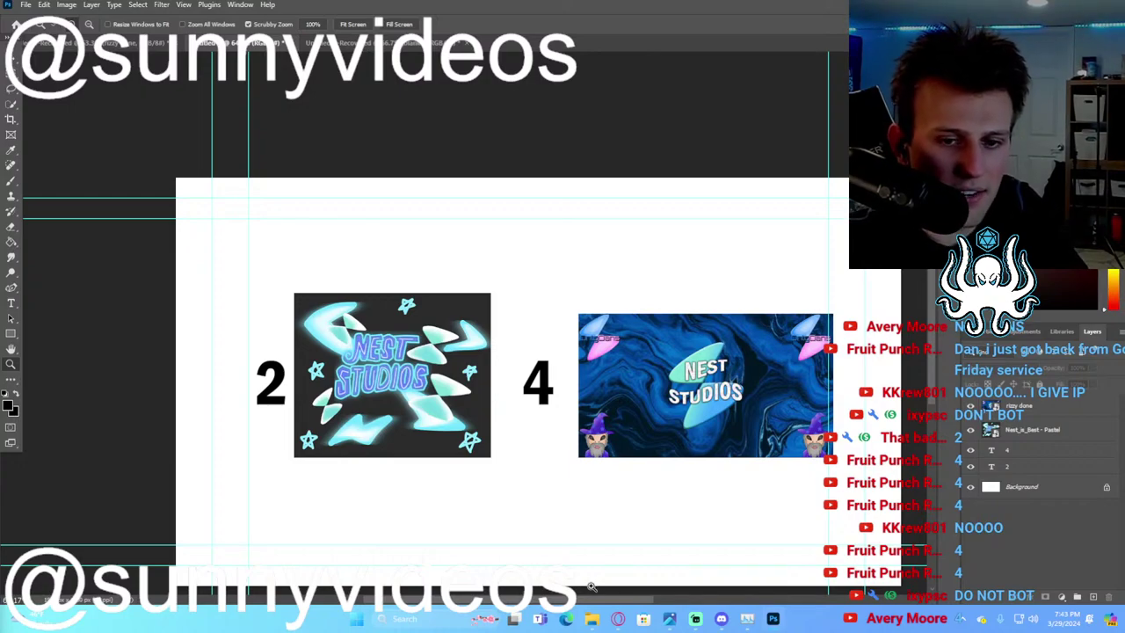
pyautogui.moveTo(620, 617)
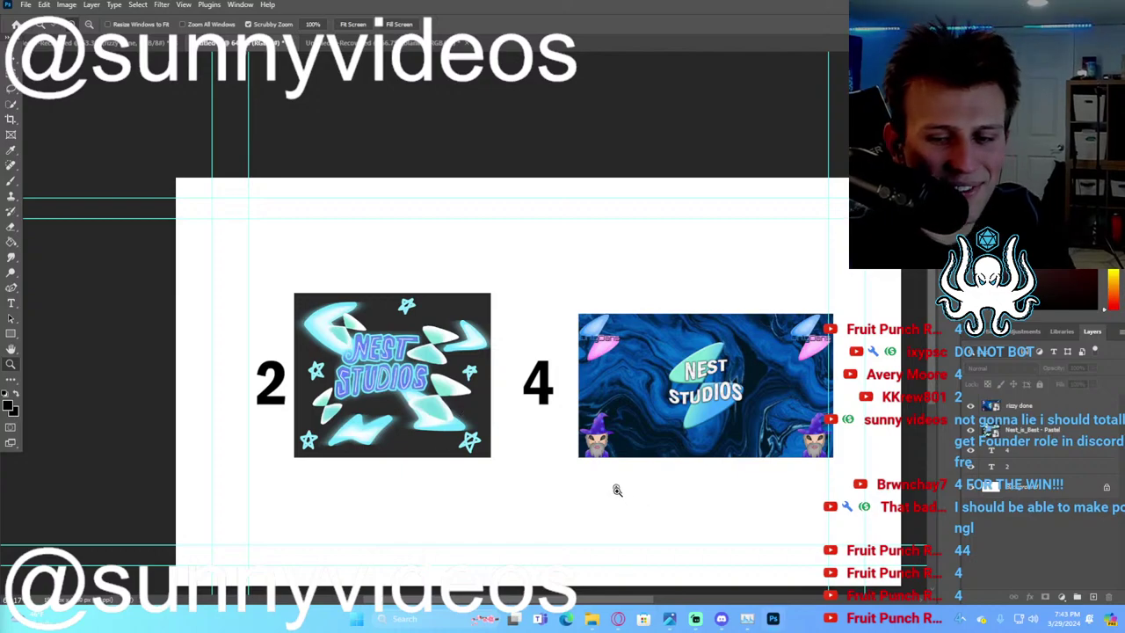
pyautogui.click(376, 617)
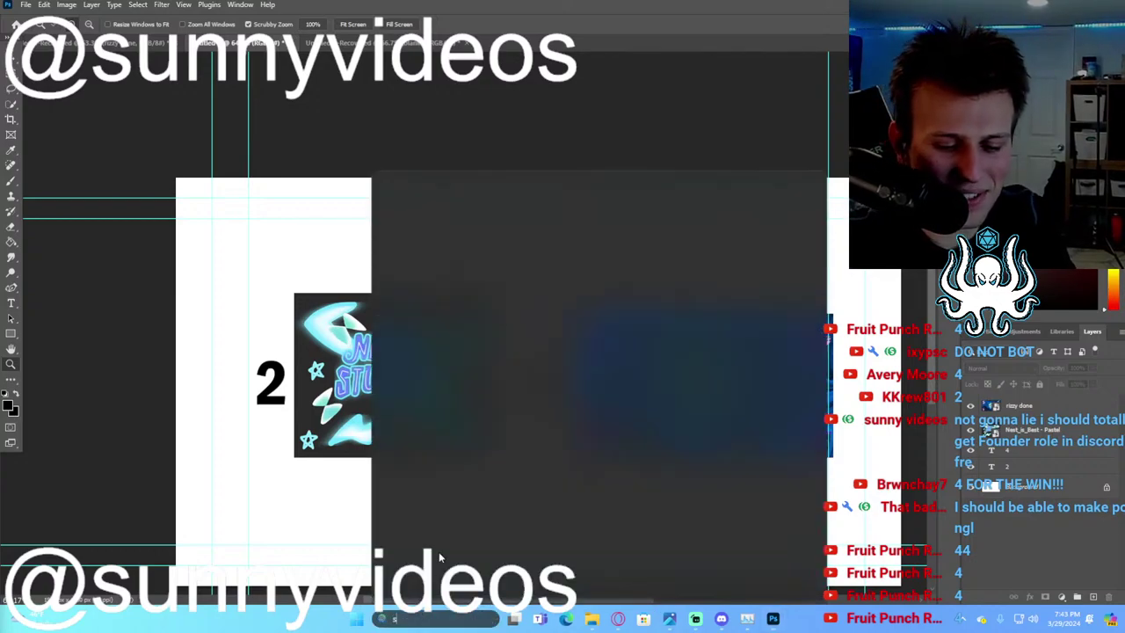
pyautogui.write('spo')
pyautogui.click(455, 253)
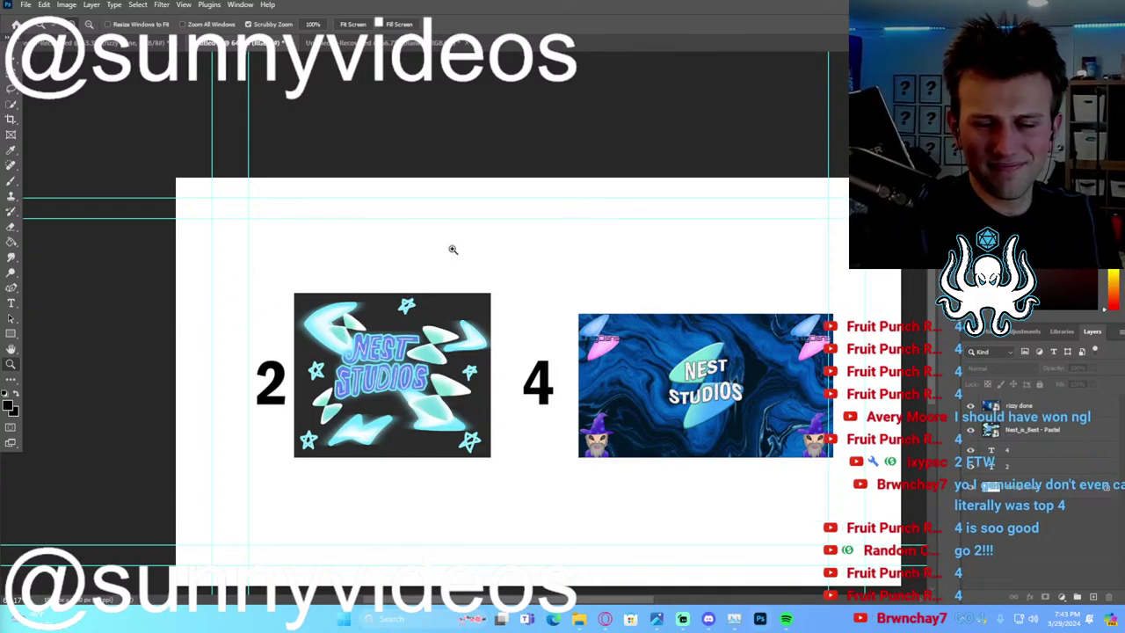
pyautogui.moveTo(352, 371); pyautogui.dragTo(411, 371)
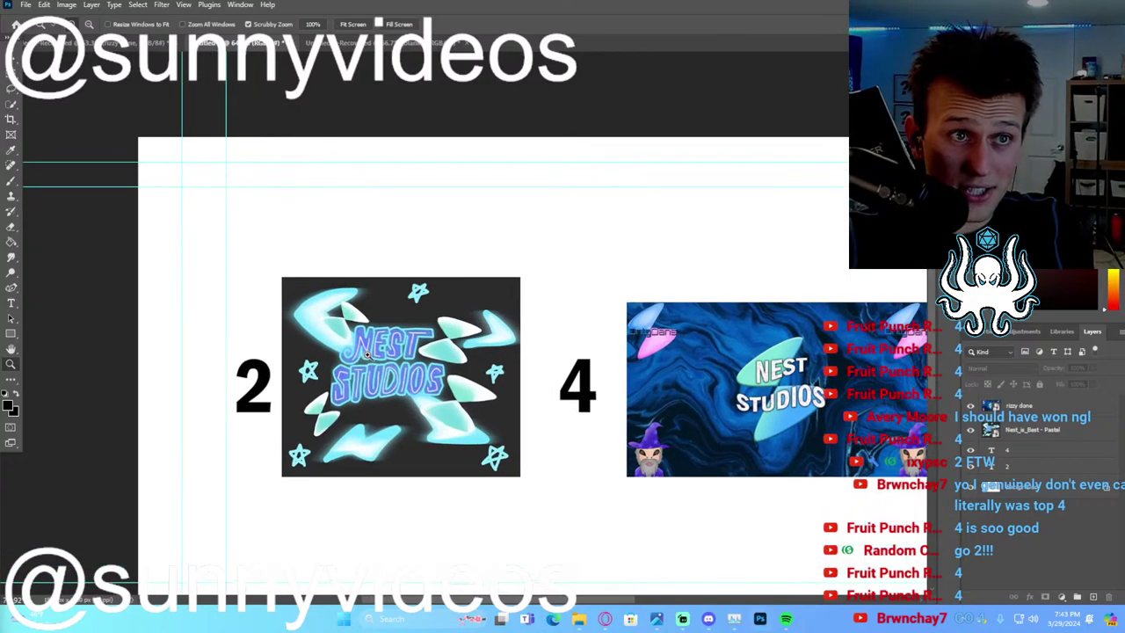
pyautogui.moveTo(518, 475); pyautogui.dragTo(420, 456)
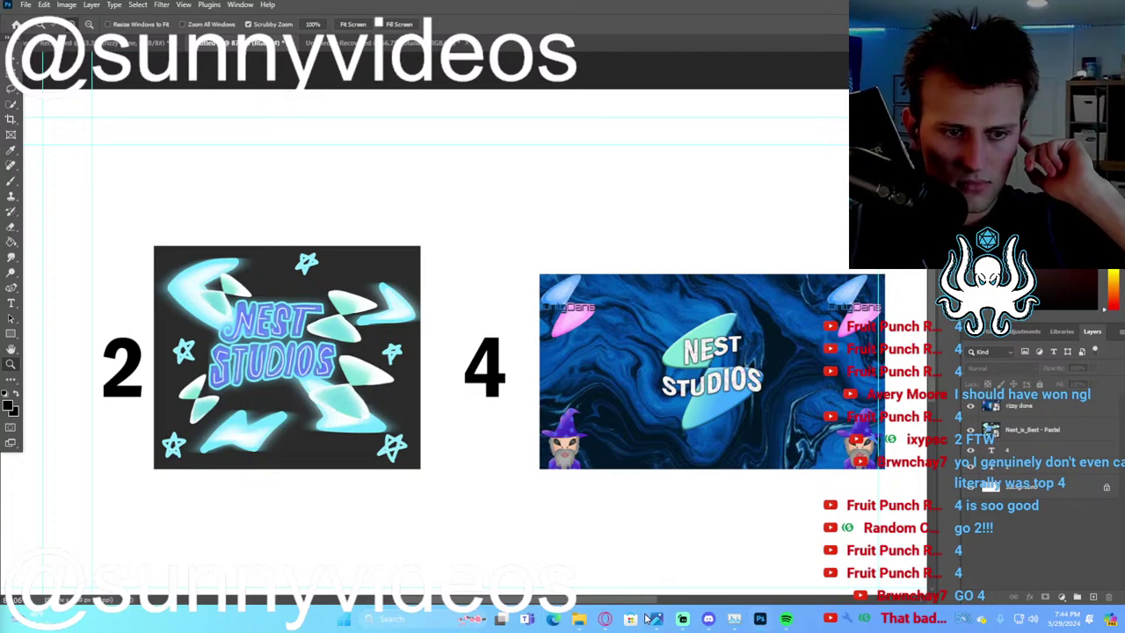
pyautogui.moveTo(580, 612)
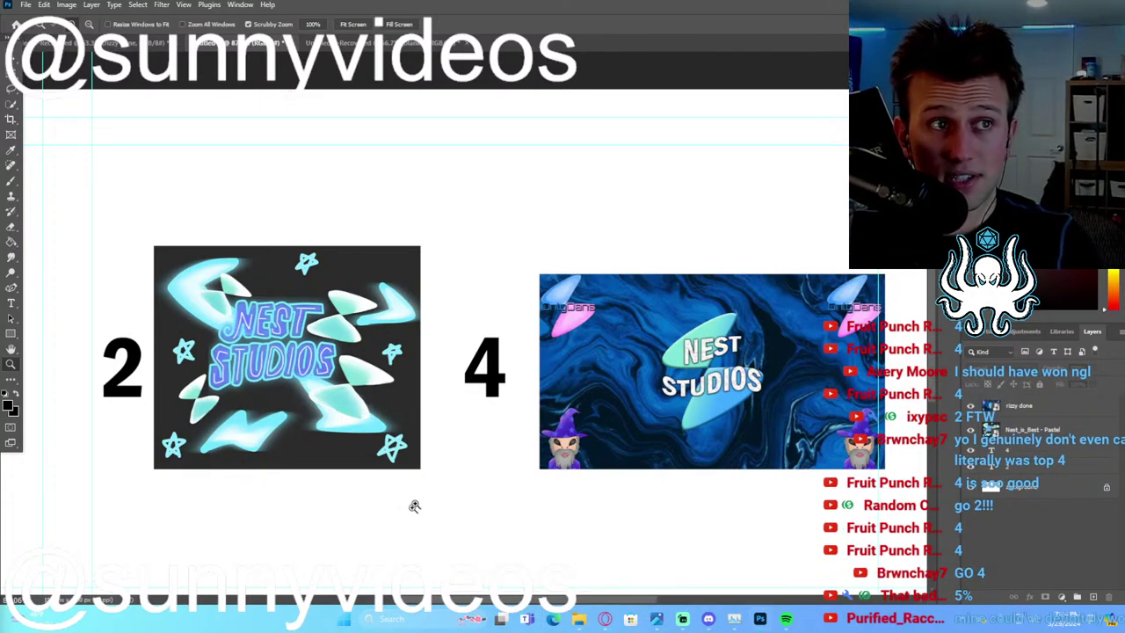
pyautogui.hscroll(2, 561, 465)
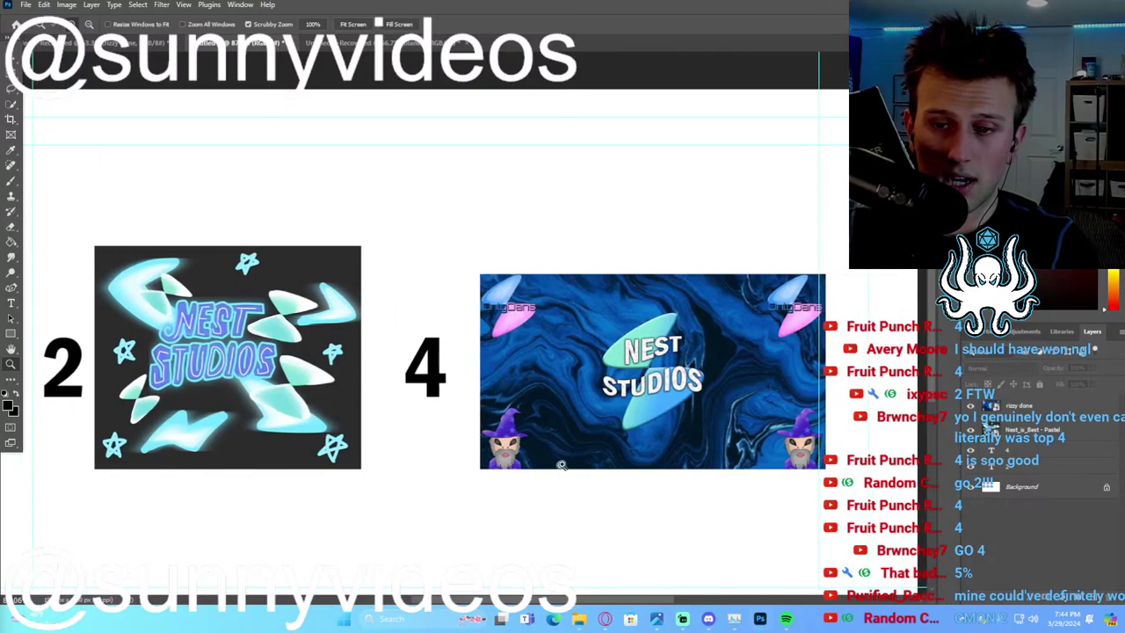
pyautogui.click(561, 465)
pyautogui.hscroll(5, 495, 445)
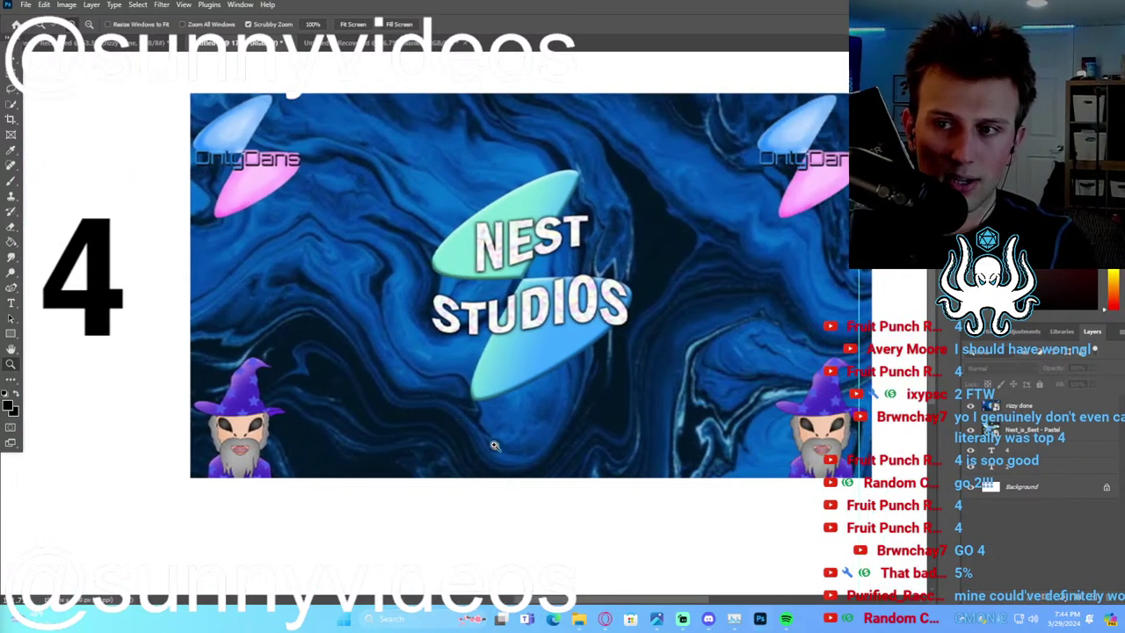
pyautogui.scroll(1, 495, 446)
pyautogui.hscroll(-1, 494, 597)
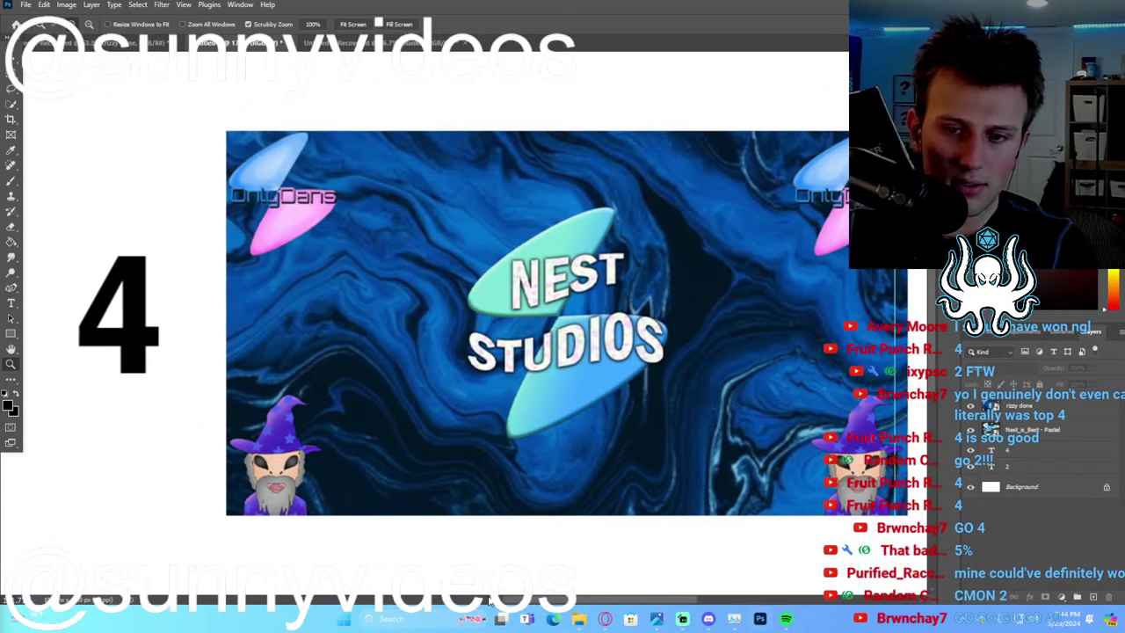
pyautogui.hscroll(-15, 489, 600)
pyautogui.scroll(-1, 389, 523)
pyautogui.scroll(1, 389, 522)
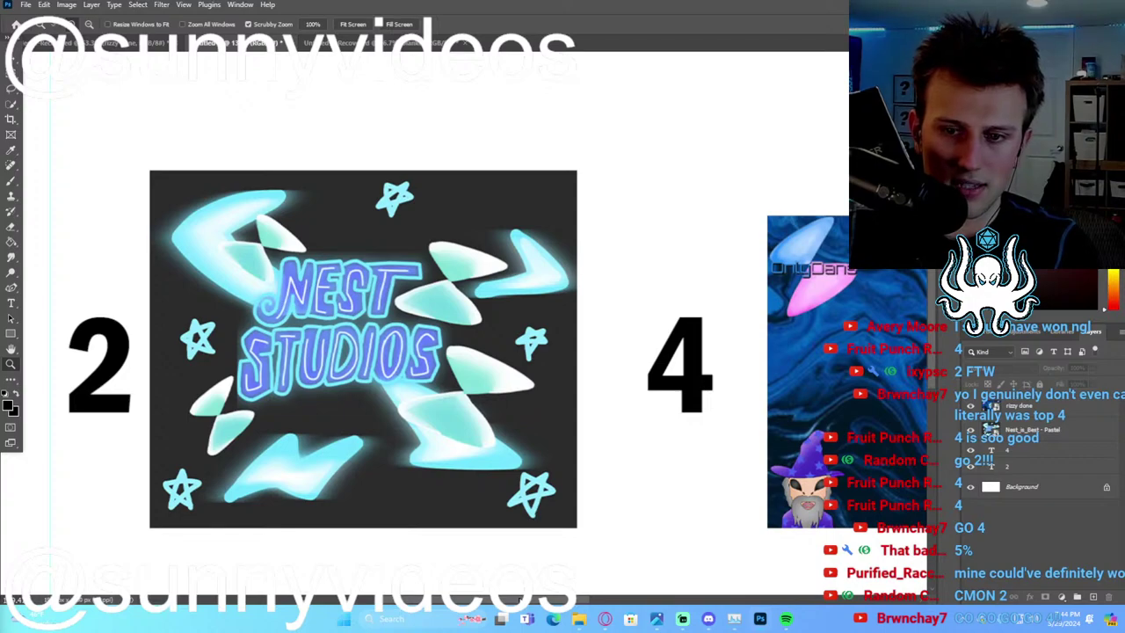
pyautogui.scroll(3, 583, 424)
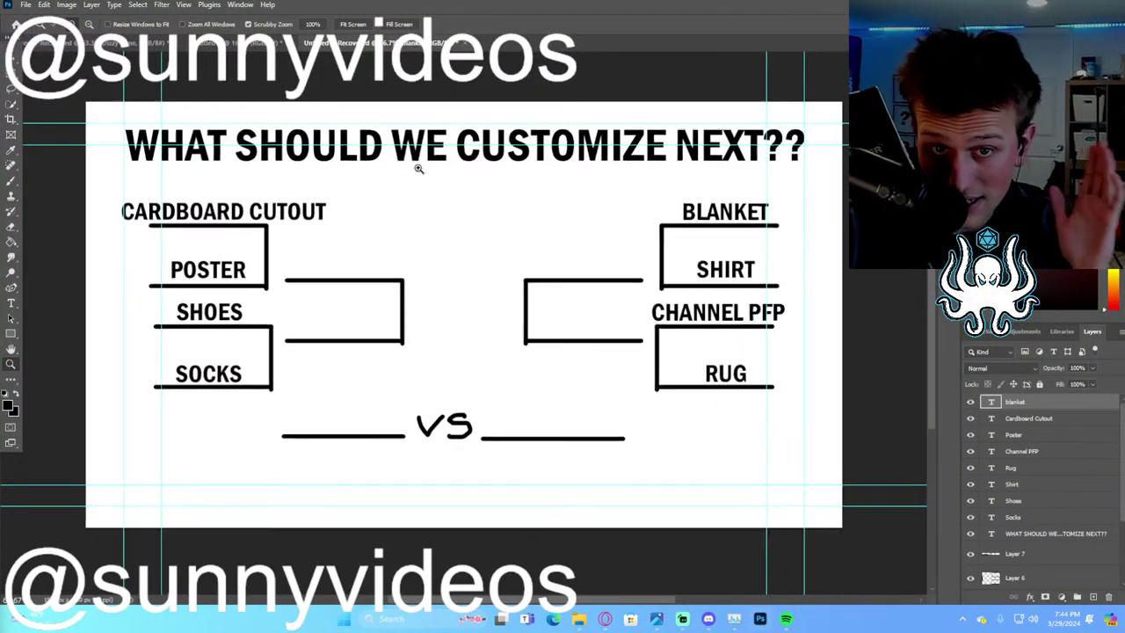
# Zoom around the customization bracket, focusing on the SHIRT and CHANNEL PFP entries
pyautogui.moveTo(419, 168); pyautogui.dragTo(419, 217)
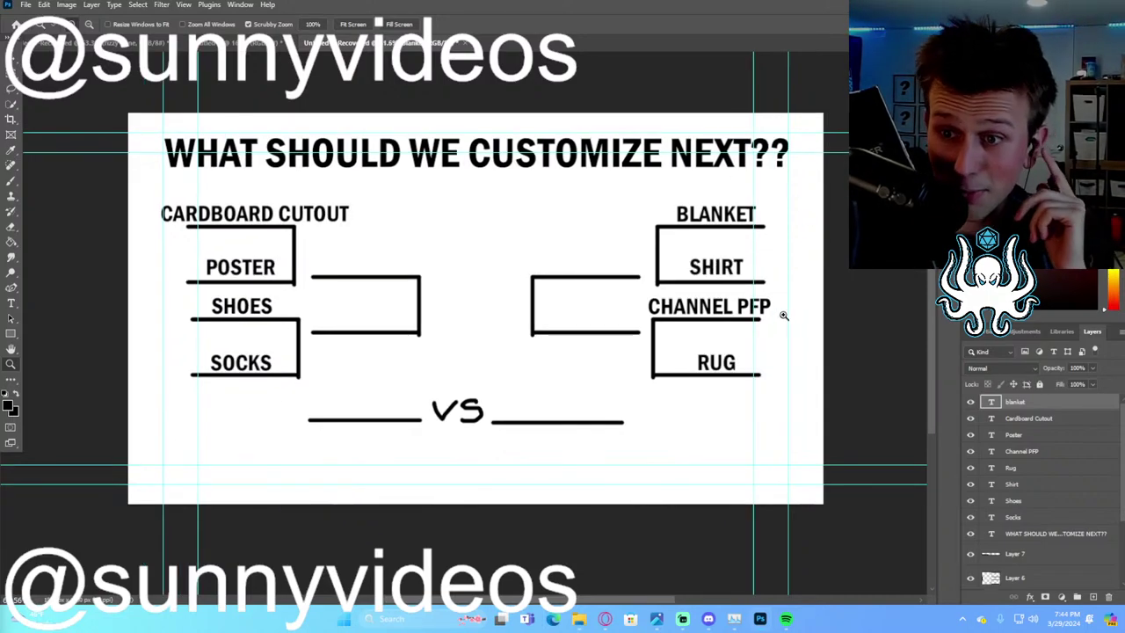
pyautogui.moveTo(783, 314); pyautogui.dragTo(791, 281)
pyautogui.moveTo(778, 215); pyautogui.dragTo(789, 215)
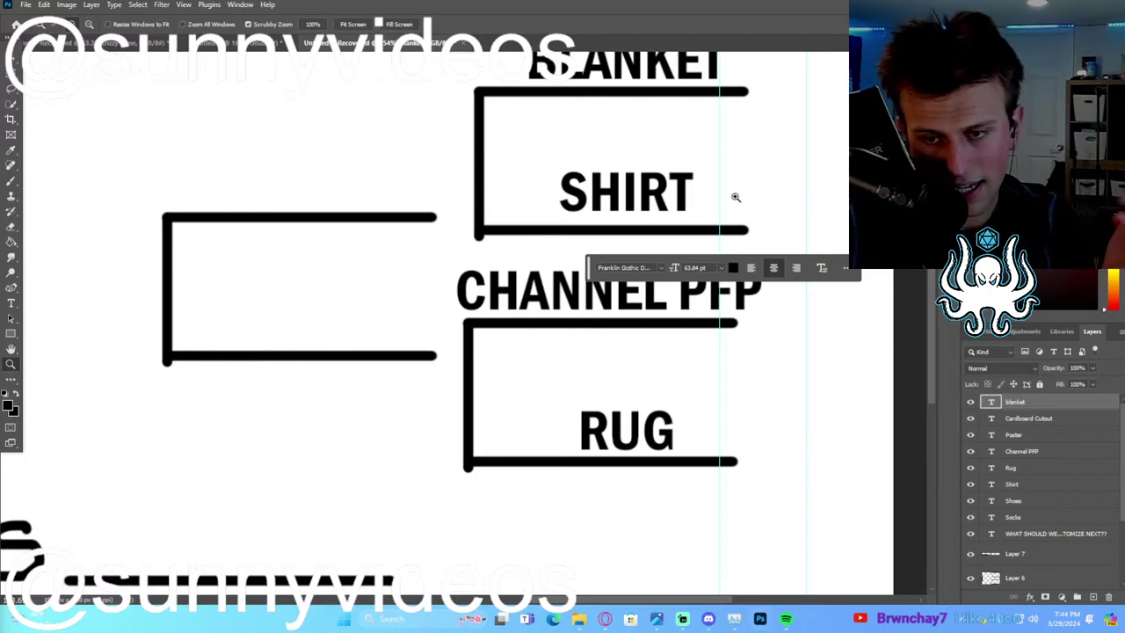
pyautogui.moveTo(628, 191); pyautogui.dragTo(640, 193)
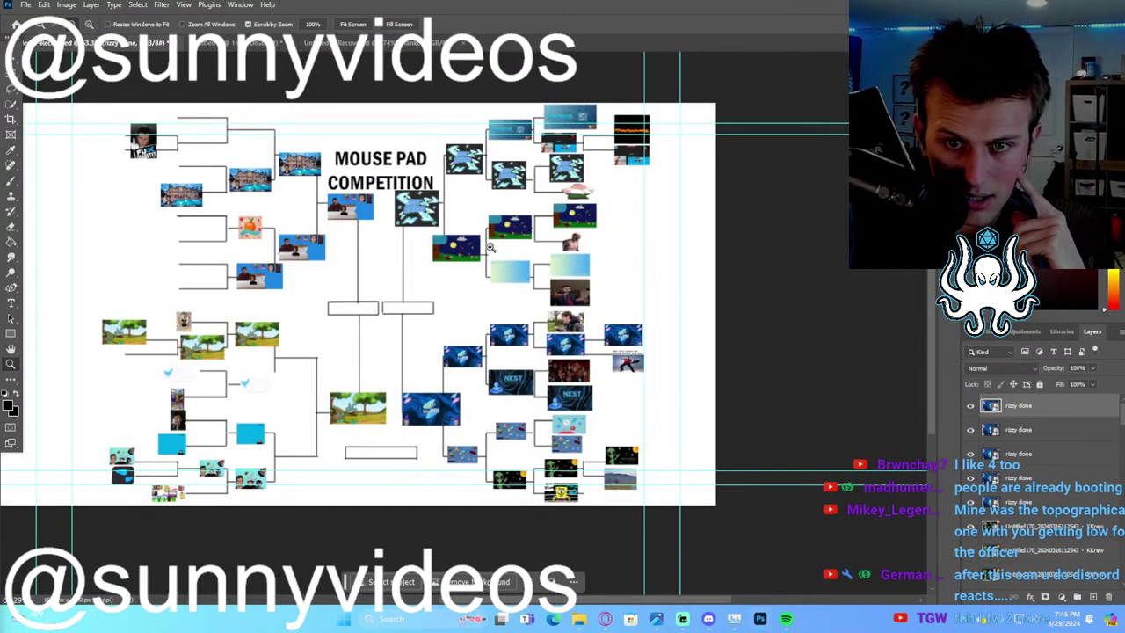
pyautogui.moveTo(491, 248); pyautogui.dragTo(455, 272)
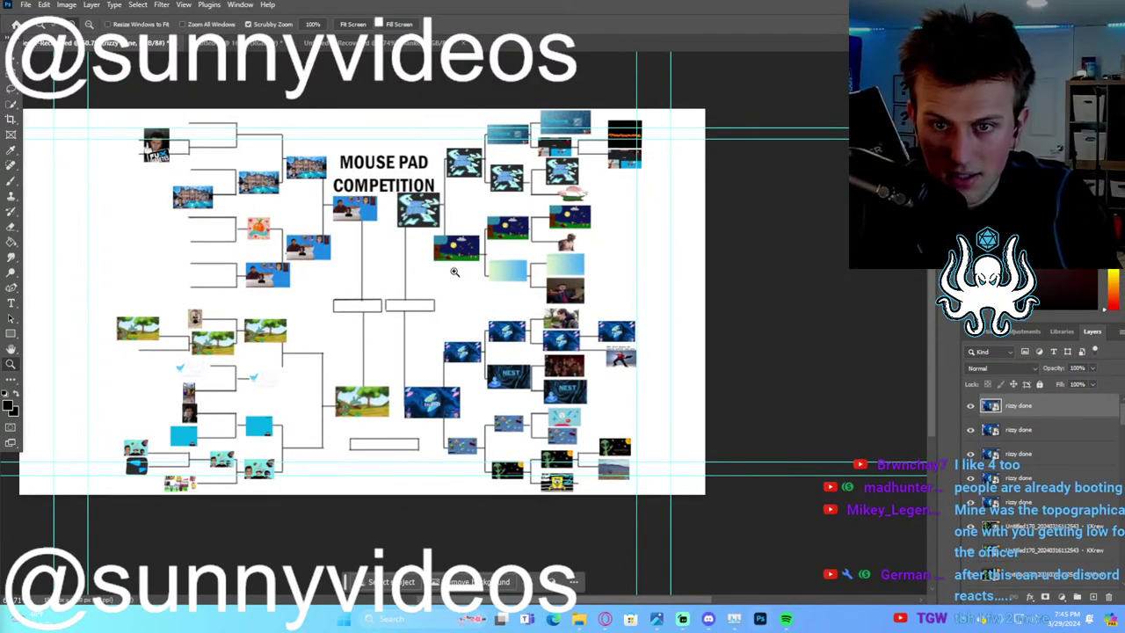
# Zoom into the centre of the bracket to inspect the final slots
pyautogui.moveTo(393, 237)
pyautogui.mouseDown()
pyautogui.moveTo(391, 252)
pyautogui.moveTo(375, 247)
pyautogui.mouseUp()
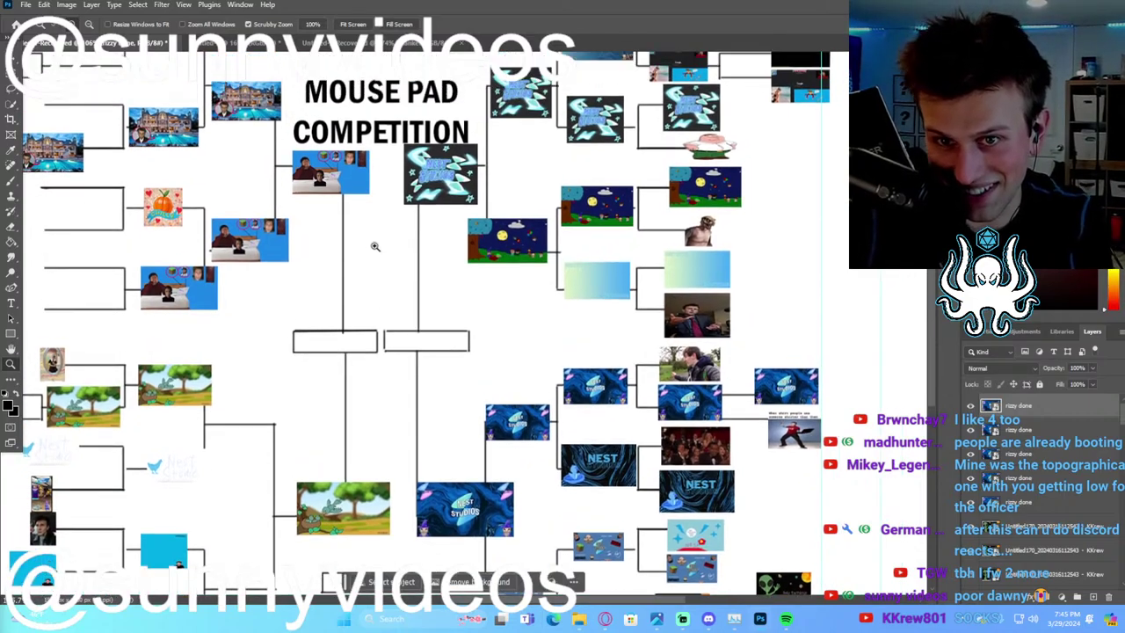
pyautogui.scroll(1, 374, 247)
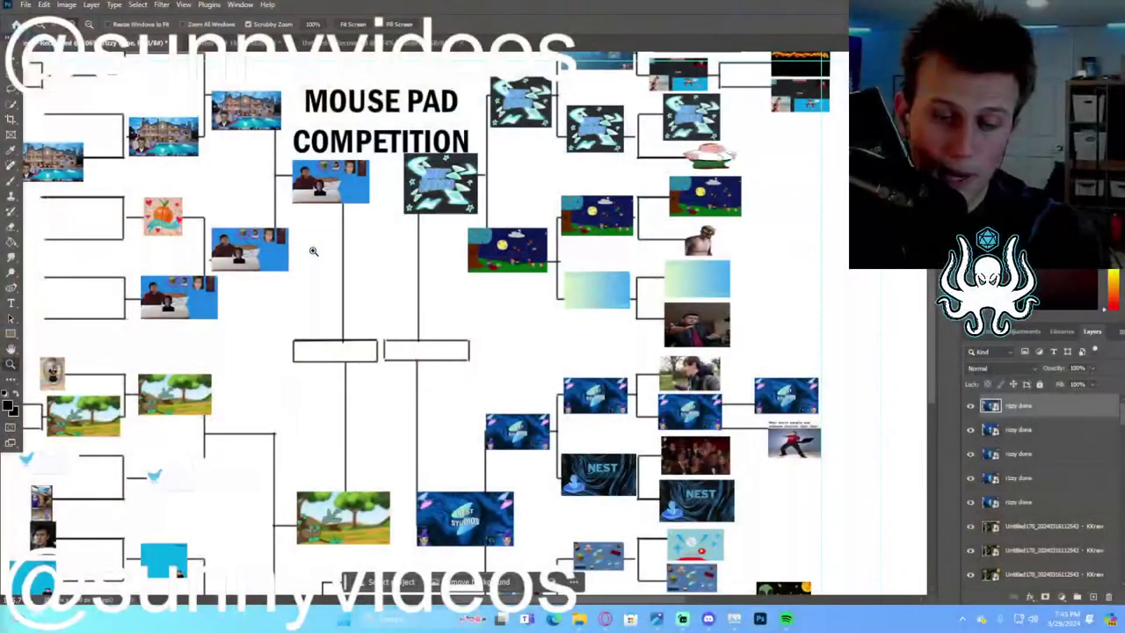
pyautogui.scroll(1, 432, 226)
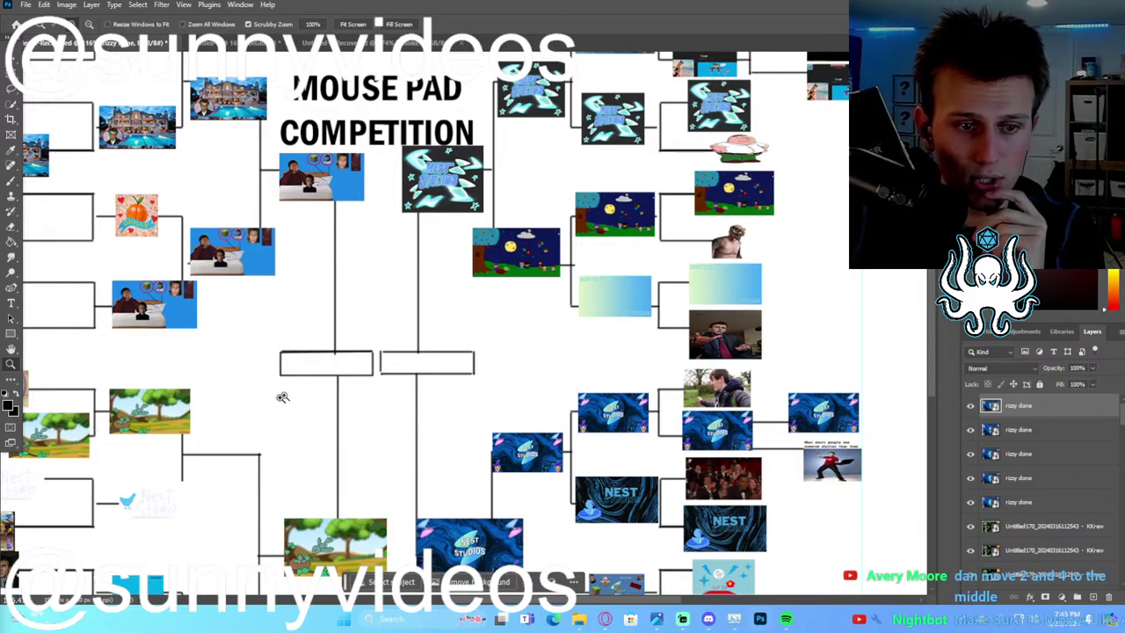
# Switch to the 2 vs 4 document and zoom and pan until both designs are centred
pyautogui.scroll(-1, 248, 78)
pyautogui.hotkey('ctrl', 'Tab')
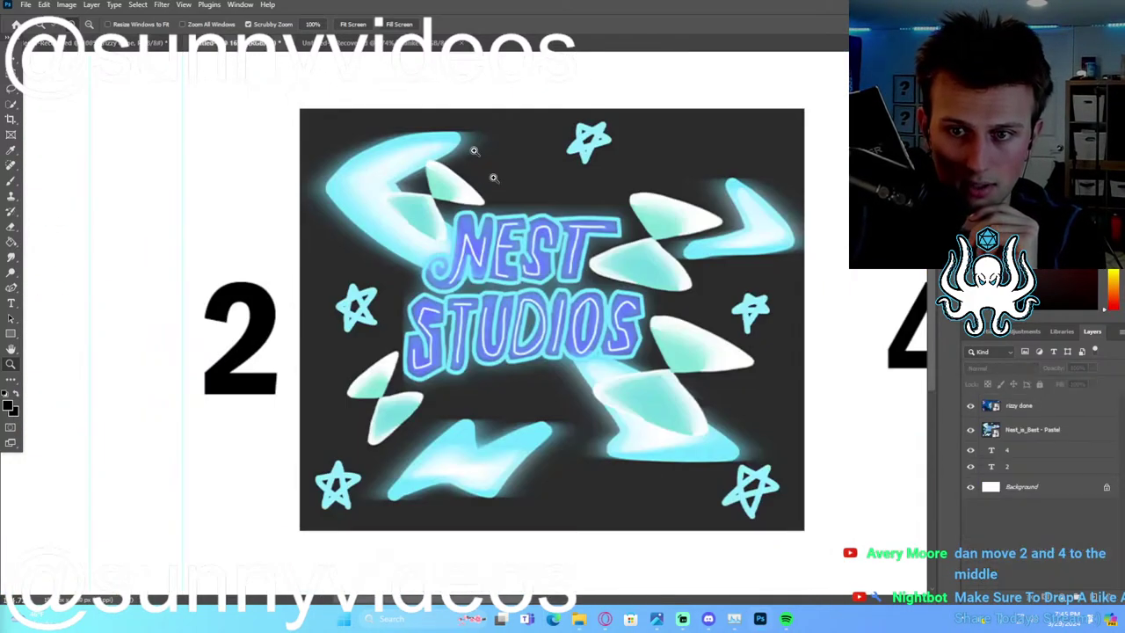
pyautogui.scroll(-3, 492, 220)
pyautogui.scroll(2, 492, 221)
pyautogui.scroll(3, 491, 221)
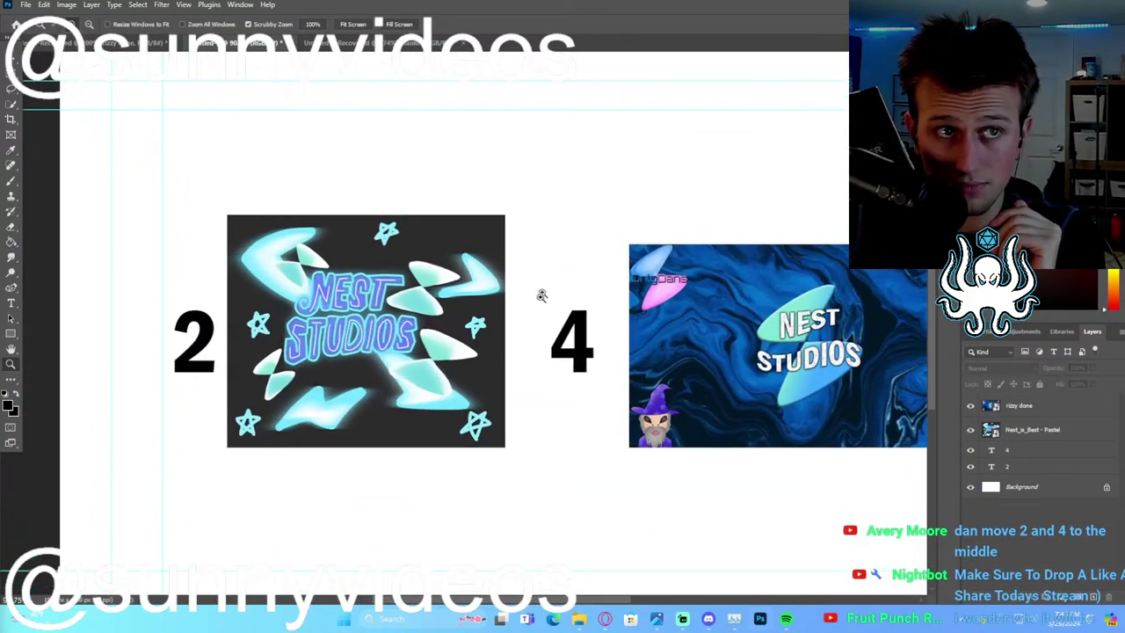
pyautogui.moveTo(390, 600); pyautogui.dragTo(434, 600)
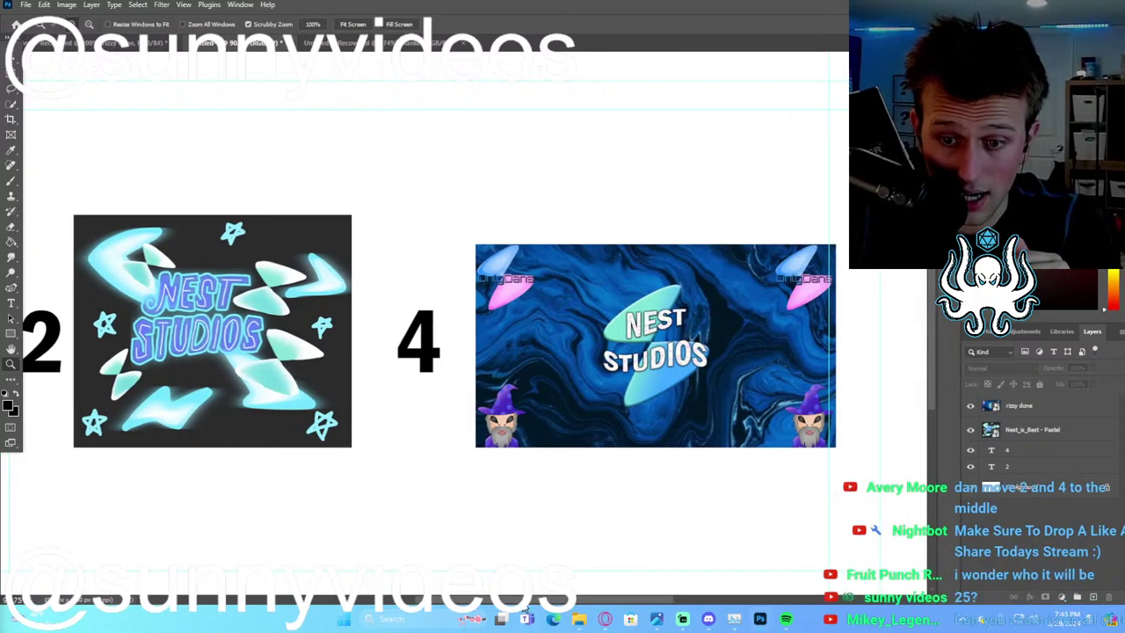
pyautogui.moveTo(524, 601); pyautogui.dragTo(517, 602)
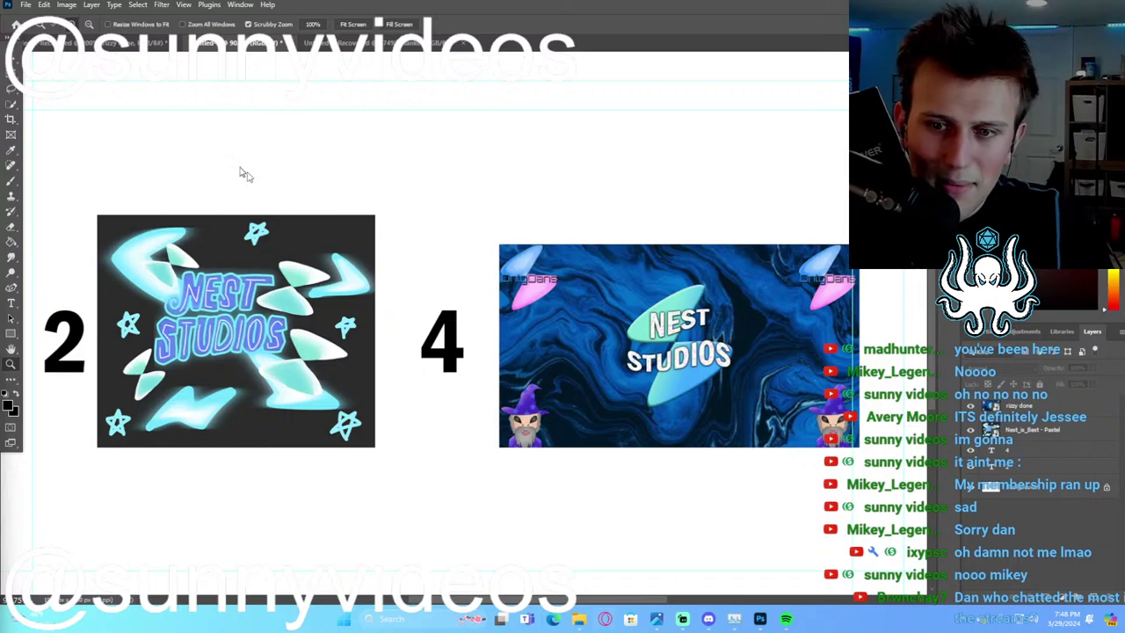
# Zoom in closely on the two finalist thumbnails
pyautogui.press('v')
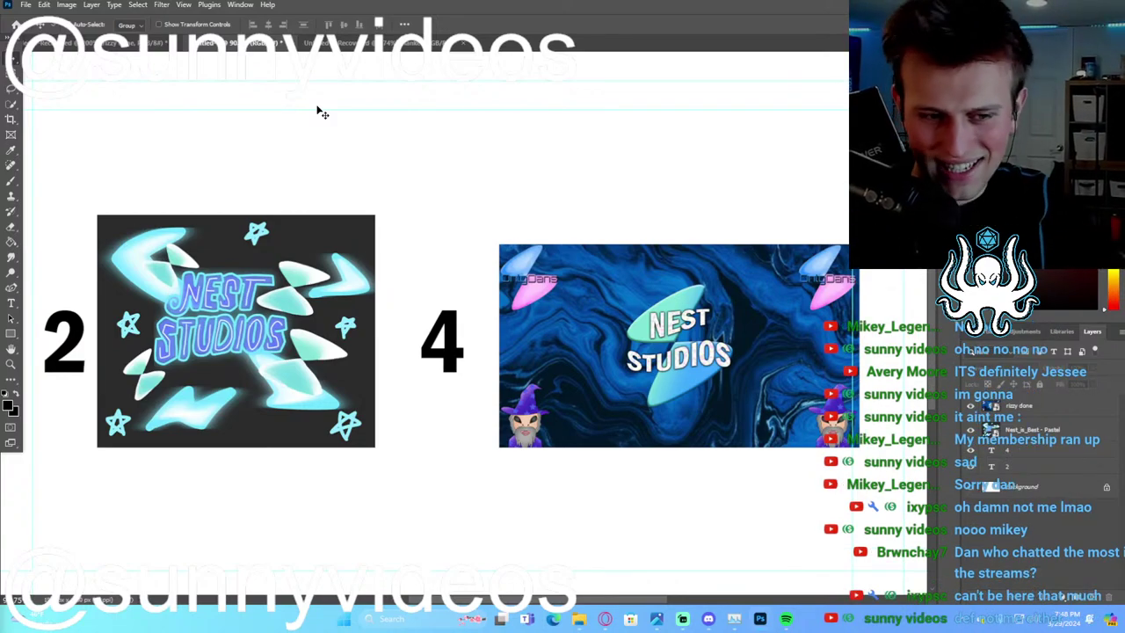
pyautogui.press('z')
pyautogui.keyDown('alt'); pyautogui.click(461, 324); pyautogui.keyUp('alt')
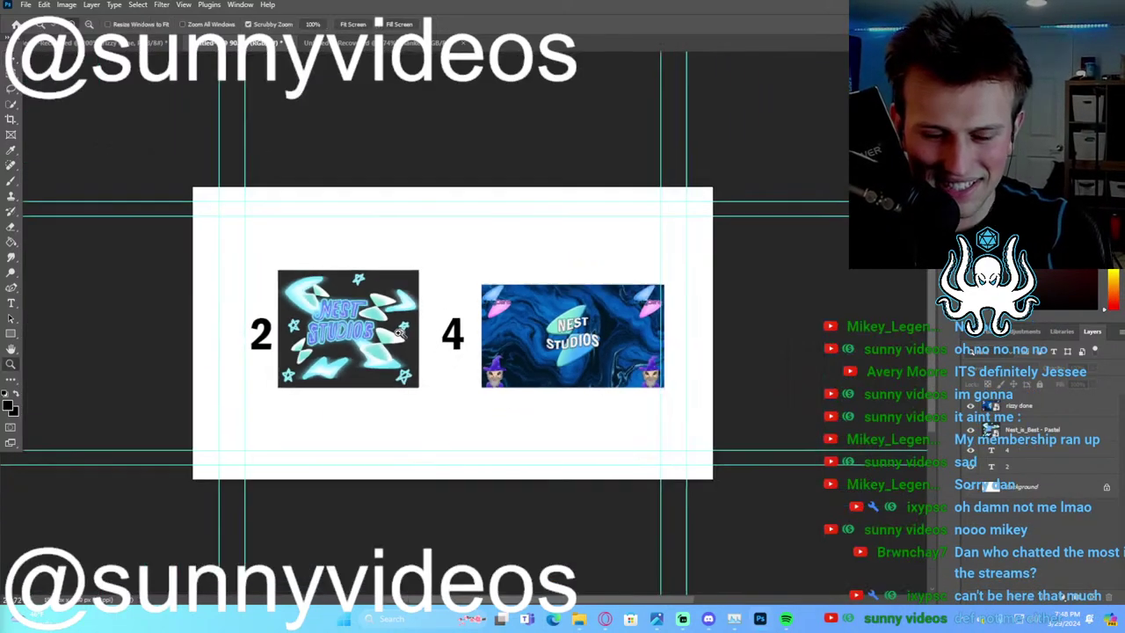
pyautogui.click(474, 319)
pyautogui.click(507, 300)
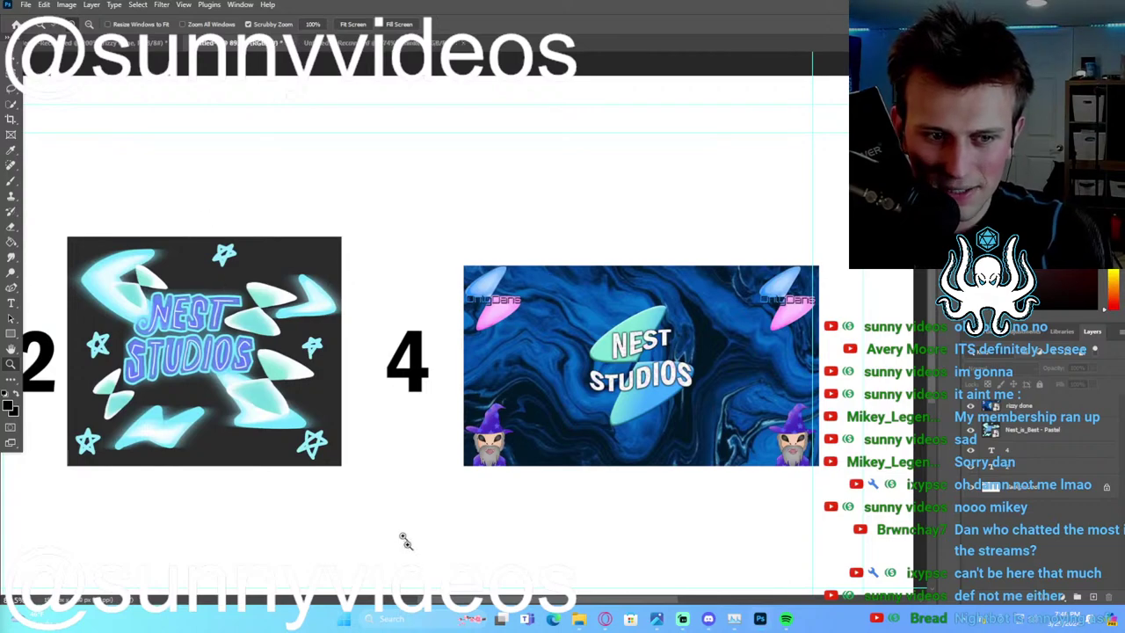
pyautogui.hscroll(-2, 472, 560)
pyautogui.keyDown('alt'); pyautogui.click(508, 500); pyautogui.keyUp('alt')
pyautogui.moveTo(508, 501); pyautogui.dragTo(569, 479)
# Reposition the number 2 label and select design 2's image layer
pyautogui.press('v')
pyautogui.moveTo(139, 309); pyautogui.dragTo(150, 314)
pyautogui.click(212, 316)
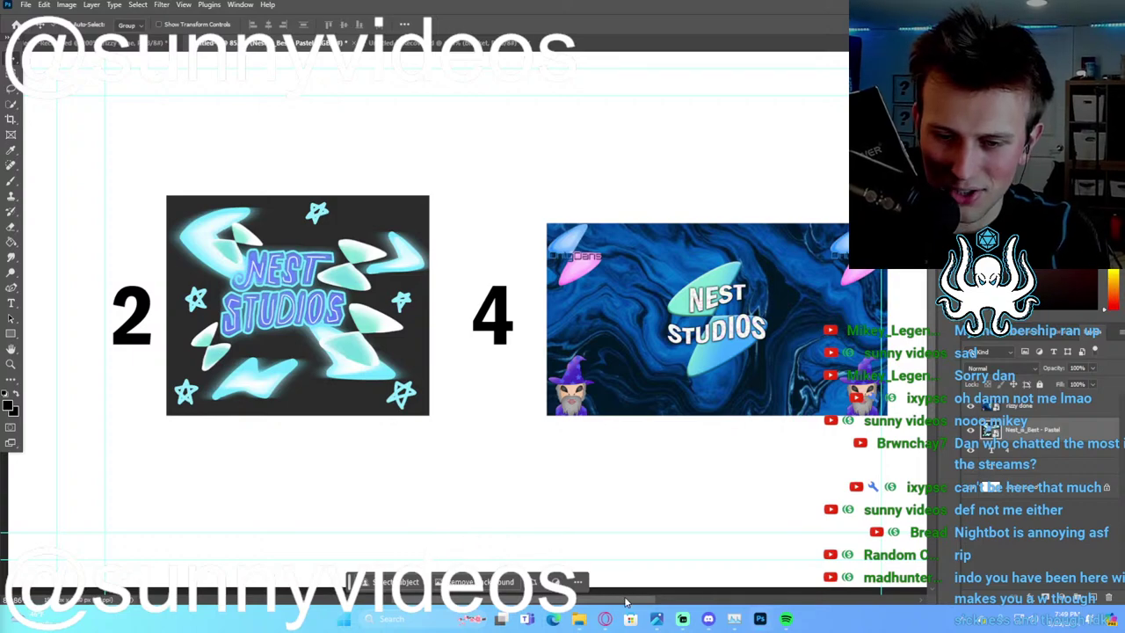
pyautogui.hscroll(-2, 626, 600)
pyautogui.hscroll(4, 677, 560)
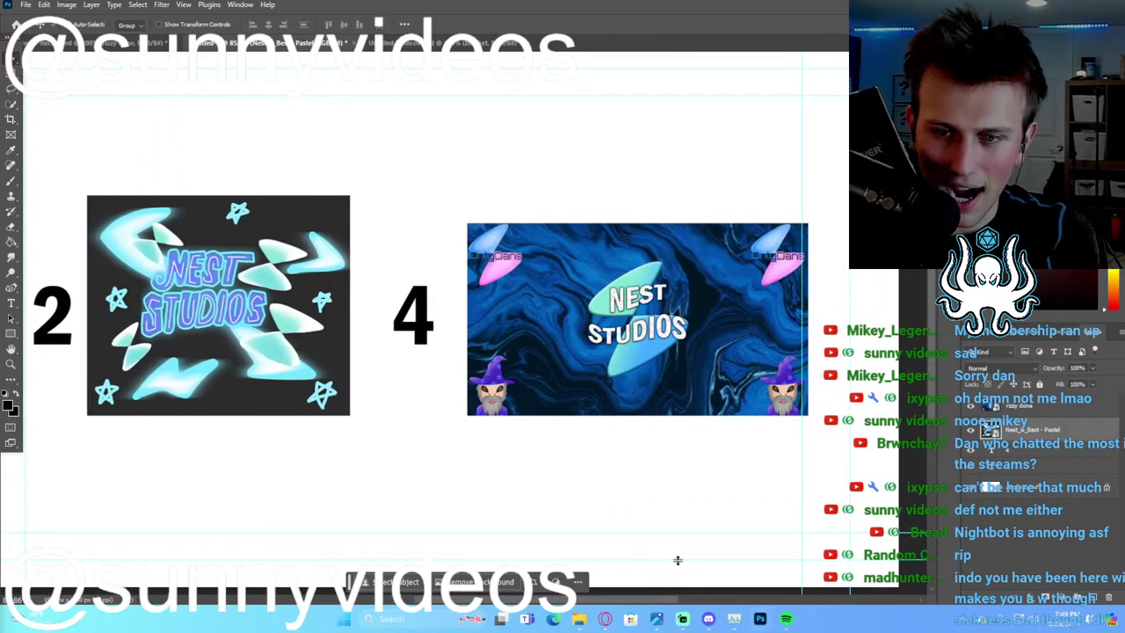
# Fit the document on screen and lower design 2's image slightly
pyautogui.press('z')
pyautogui.hotkey('ctrl', '0')
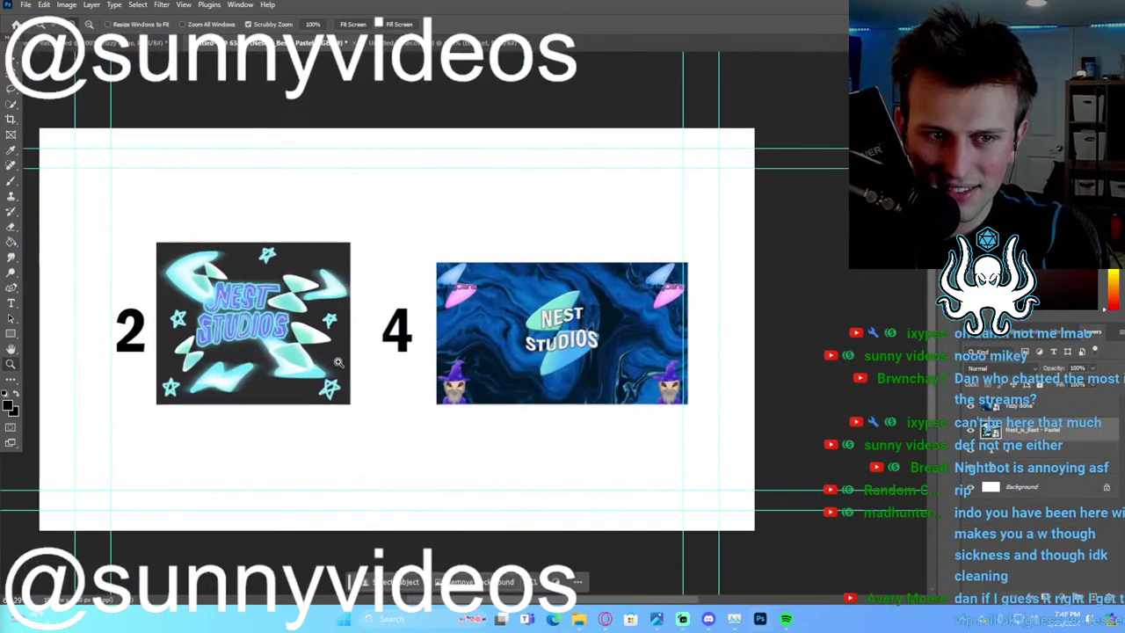
pyautogui.scroll(1, 242, 299)
pyautogui.press('v')
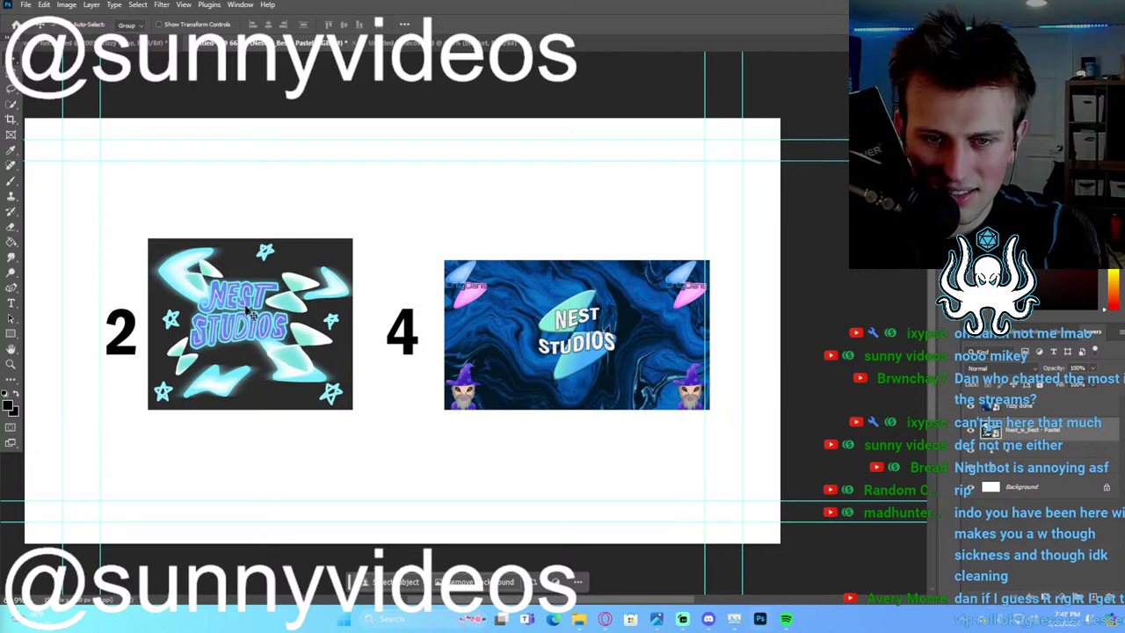
pyautogui.moveTo(249, 311); pyautogui.dragTo(249, 318)
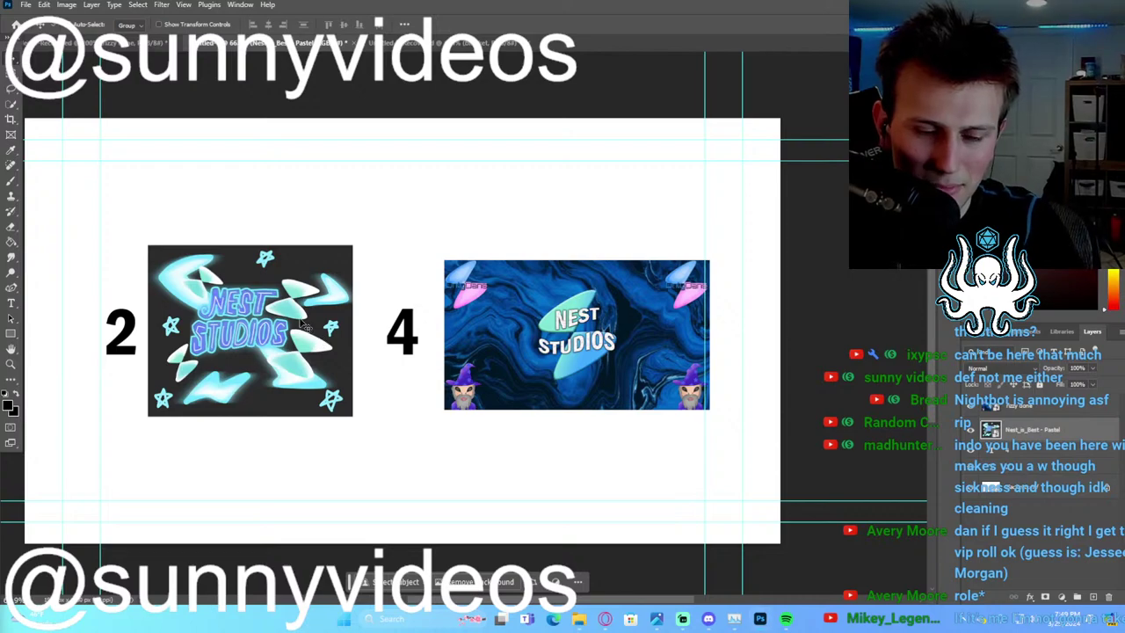
# Select the number 4 text, then marquee-select design 2 and both number labels
pyautogui.click(400, 339)
pyautogui.press('z')
pyautogui.moveTo(417, 336); pyautogui.dragTo(363, 332)
pyautogui.click(363, 332)
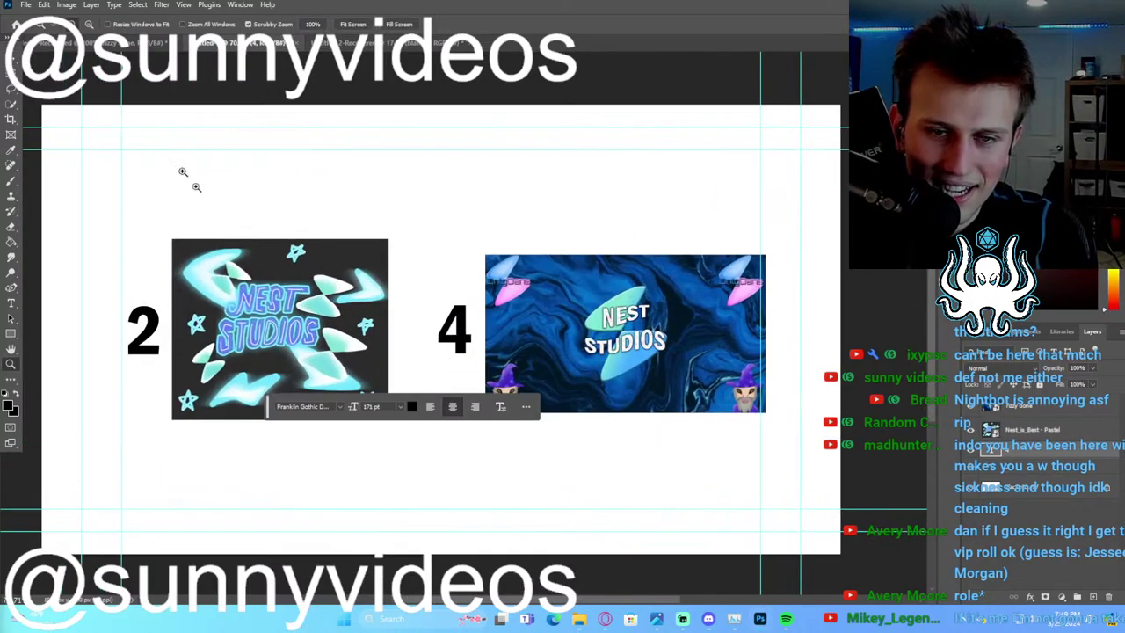
pyautogui.press('v')
pyautogui.moveTo(171, 194); pyautogui.dragTo(390, 494)
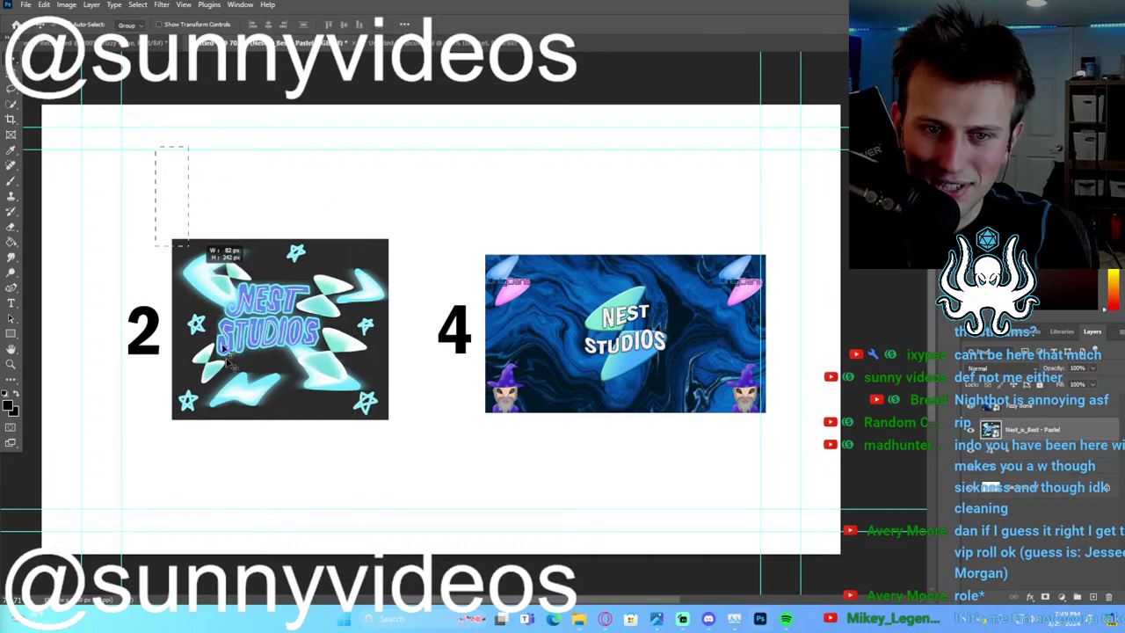
pyautogui.moveTo(138, 207); pyautogui.dragTo(455, 452)
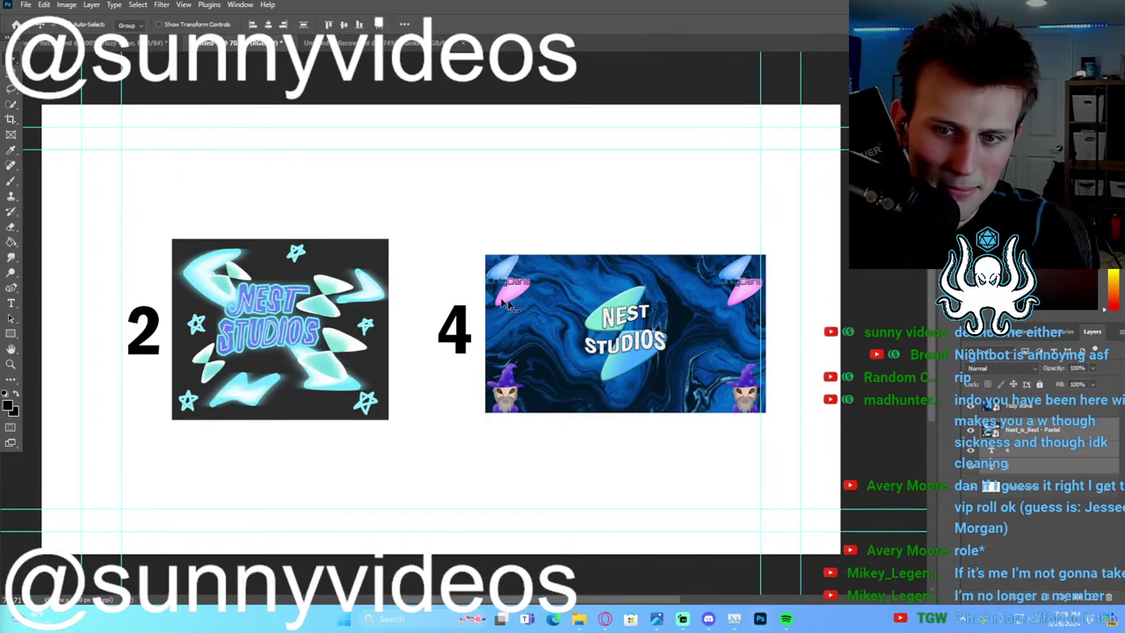
# Delete design 2 and both numbers, then move design 4 top-left and scale it to fill the canvas
pyautogui.press('Delete')
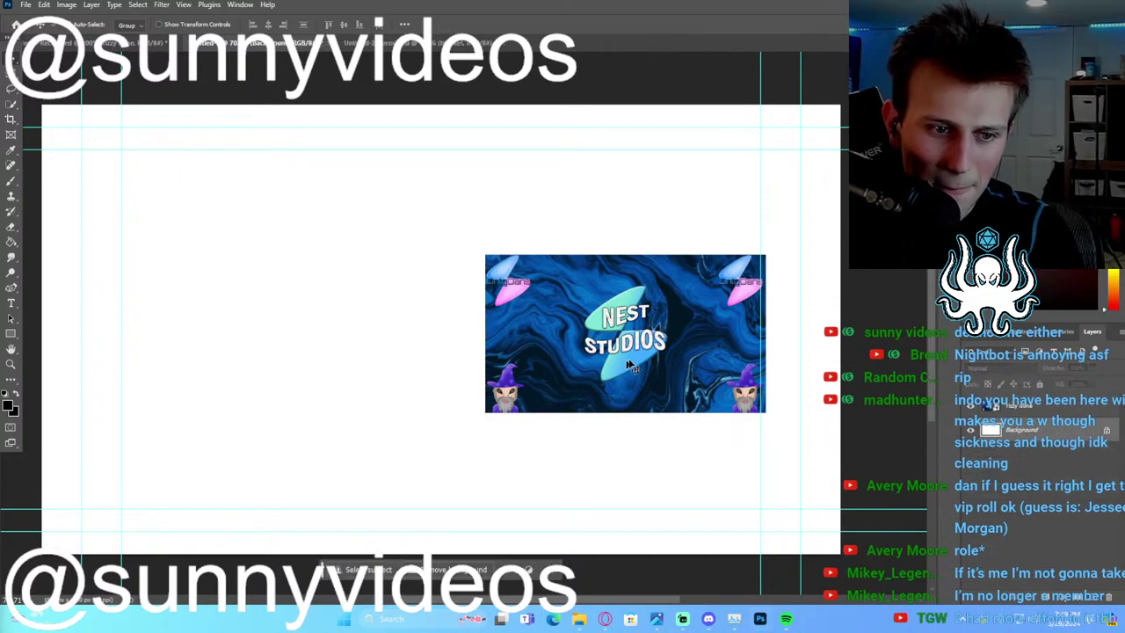
pyautogui.moveTo(624, 355); pyautogui.dragTo(214, 206)
pyautogui.hotkey('ctrl', 't')
pyautogui.moveTo(323, 262); pyautogui.dragTo(842, 532)
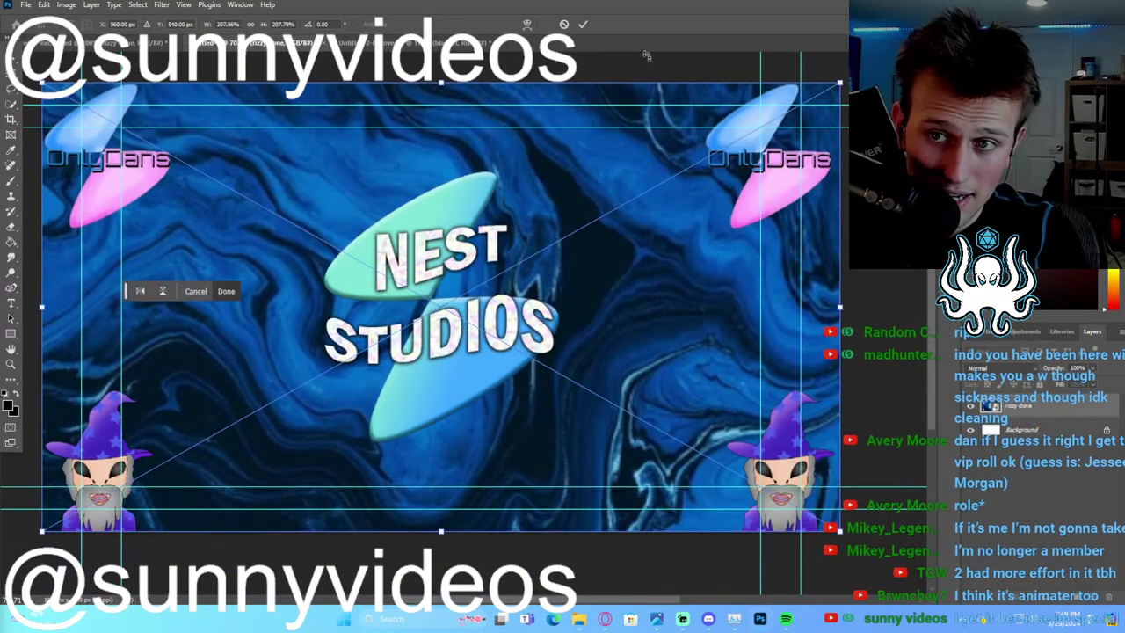
pyautogui.click(579, 22)
pyautogui.press('z')
pyautogui.moveTo(573, 239)
pyautogui.mouseDown()
pyautogui.moveTo(492, 239)
pyautogui.moveTo(573, 239)
pyautogui.mouseUp()
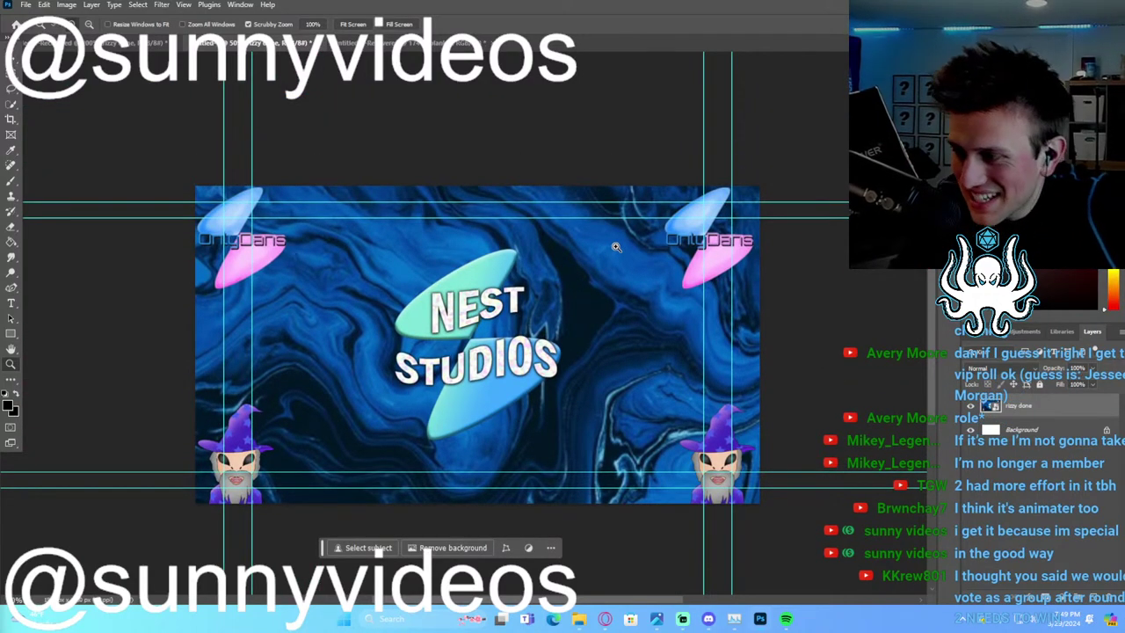